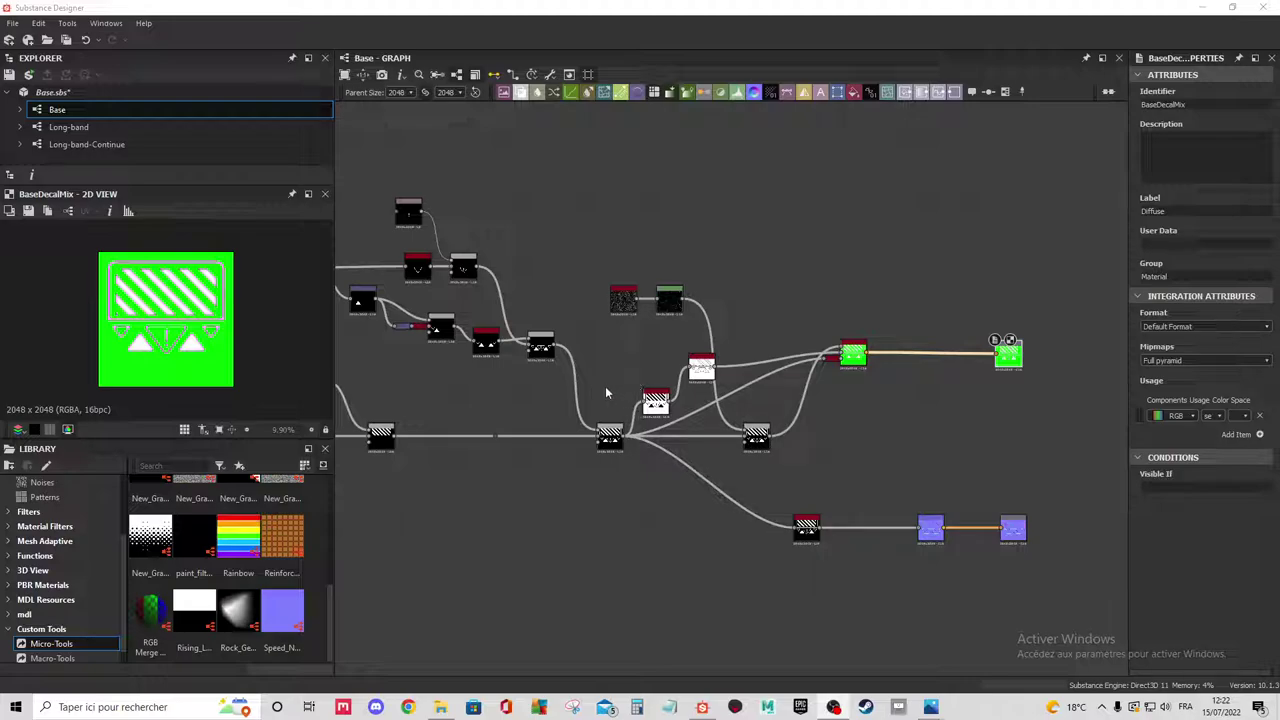
Inspect the RGB Merge node's Hbao and Histogram_scan inputs in the Base graph.
{"action": "middle_click_drag", "start_coordinate": [557, 378], "coordinate": [635, 405]}
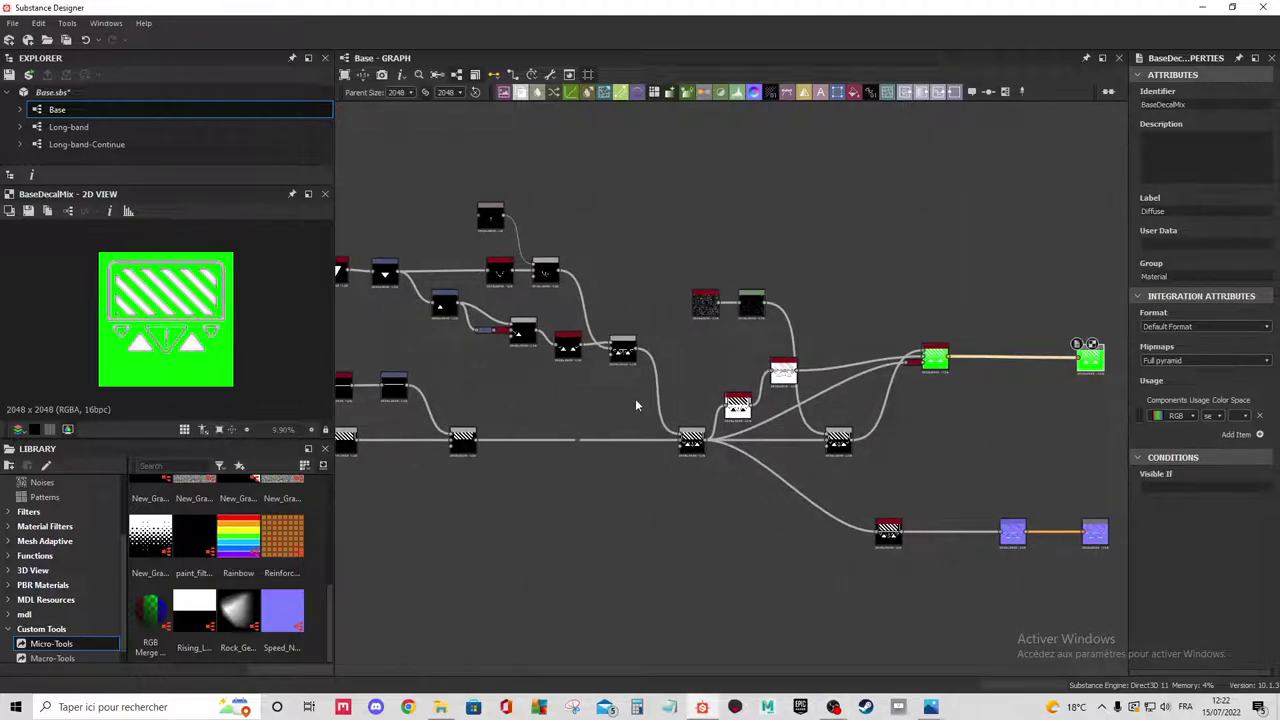
{"action": "scroll", "coordinate": [635, 405], "scroll_direction": "down", "scroll_amount": 2}
{"action": "middle_click_drag", "start_coordinate": [462, 369], "coordinate": [484, 452]}
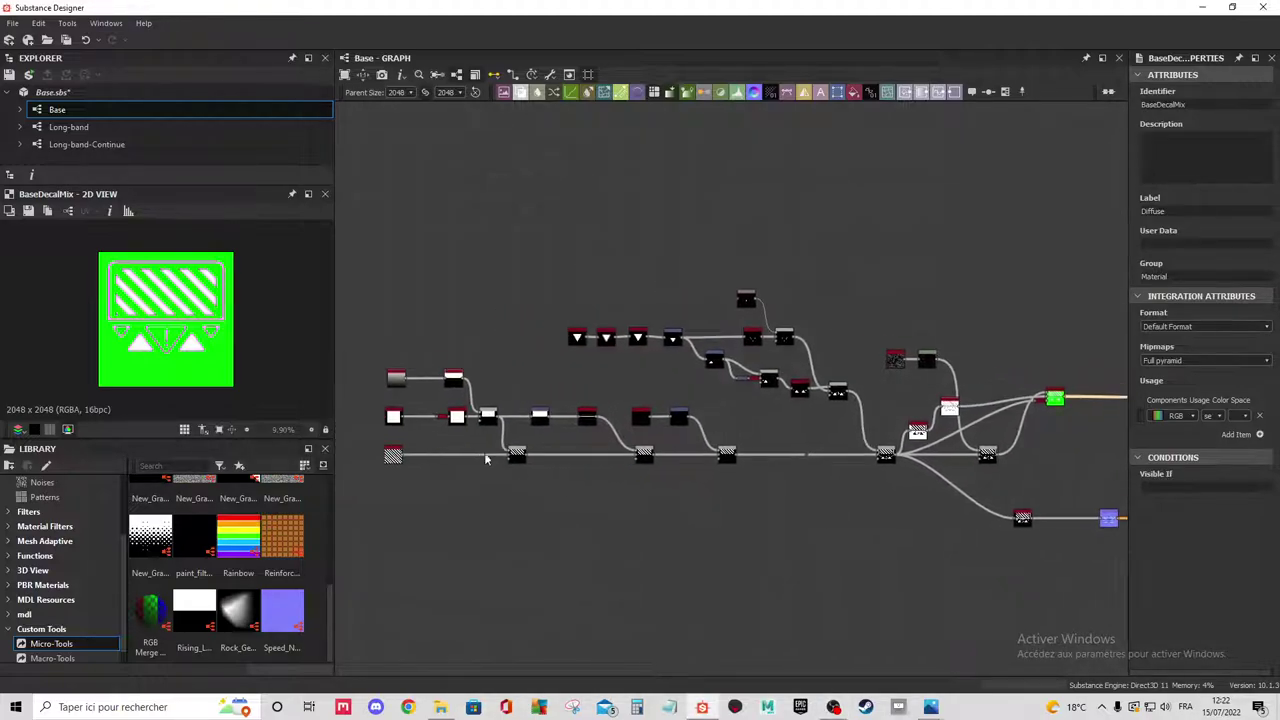
{"action": "scroll", "coordinate": [484, 452], "scroll_direction": "up", "scroll_amount": 3}
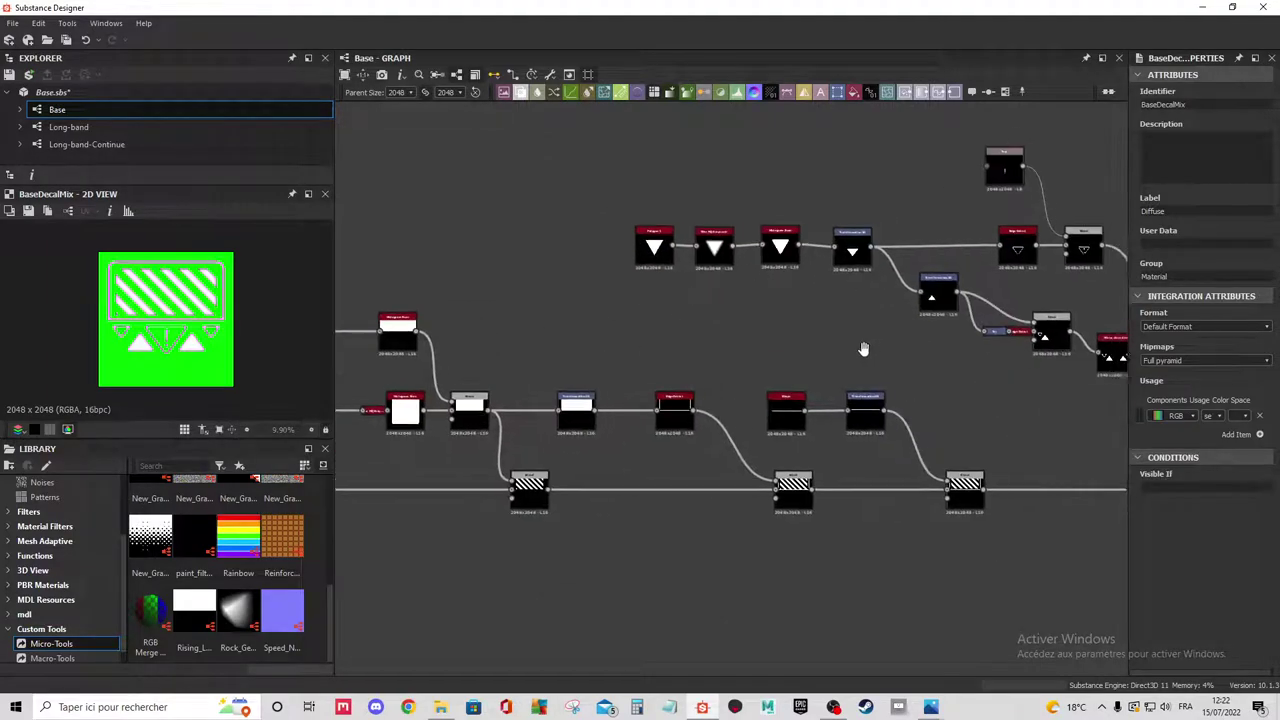
{"action": "middle_click_drag", "start_coordinate": [661, 380], "coordinate": [674, 363]}
{"action": "scroll", "coordinate": [674, 363], "scroll_direction": "down", "scroll_amount": 3}
{"action": "scroll", "coordinate": [689, 381], "scroll_direction": "up", "scroll_amount": 2}
{"action": "scroll", "coordinate": [1008, 398], "scroll_direction": "up", "scroll_amount": 3}
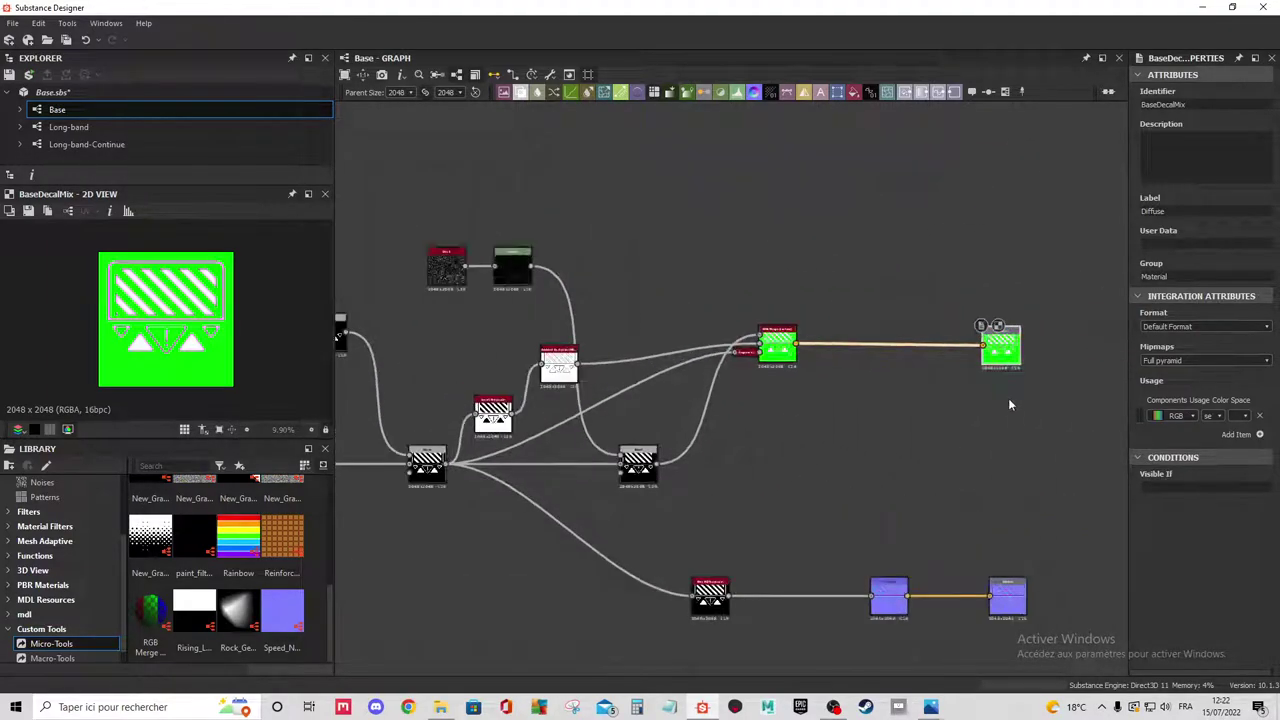
{"action": "middle_click_drag", "start_coordinate": [1008, 398], "coordinate": [988, 372]}
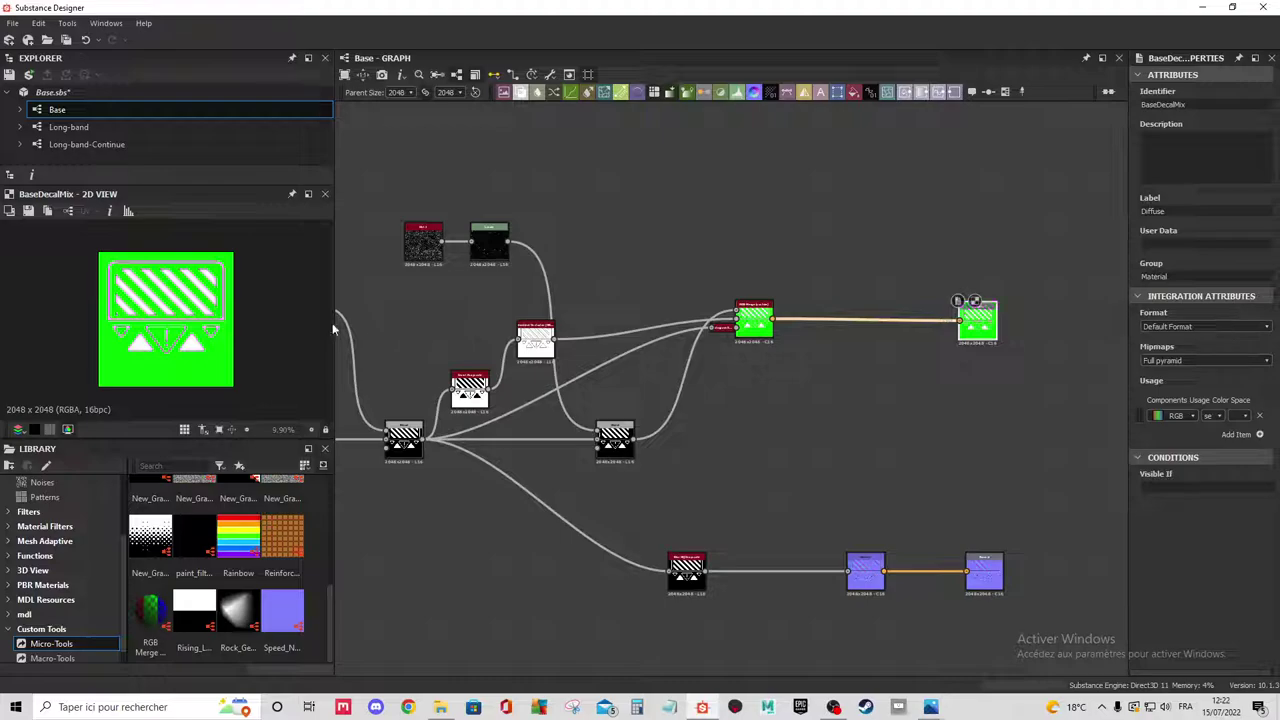
{"action": "scroll", "coordinate": [735, 318], "scroll_direction": "up", "scroll_amount": 2}
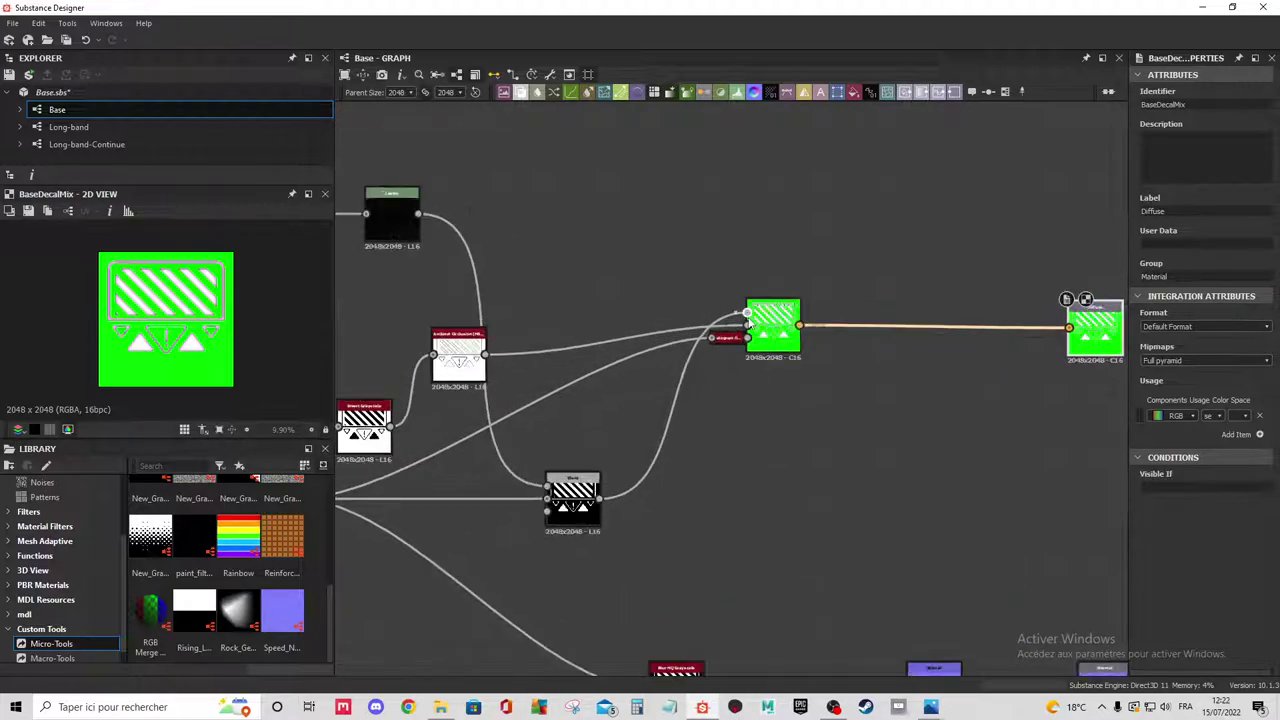
{"action": "scroll", "coordinate": [745, 322], "scroll_direction": "up", "scroll_amount": 1}
{"action": "left_click", "coordinate": [746, 312]}
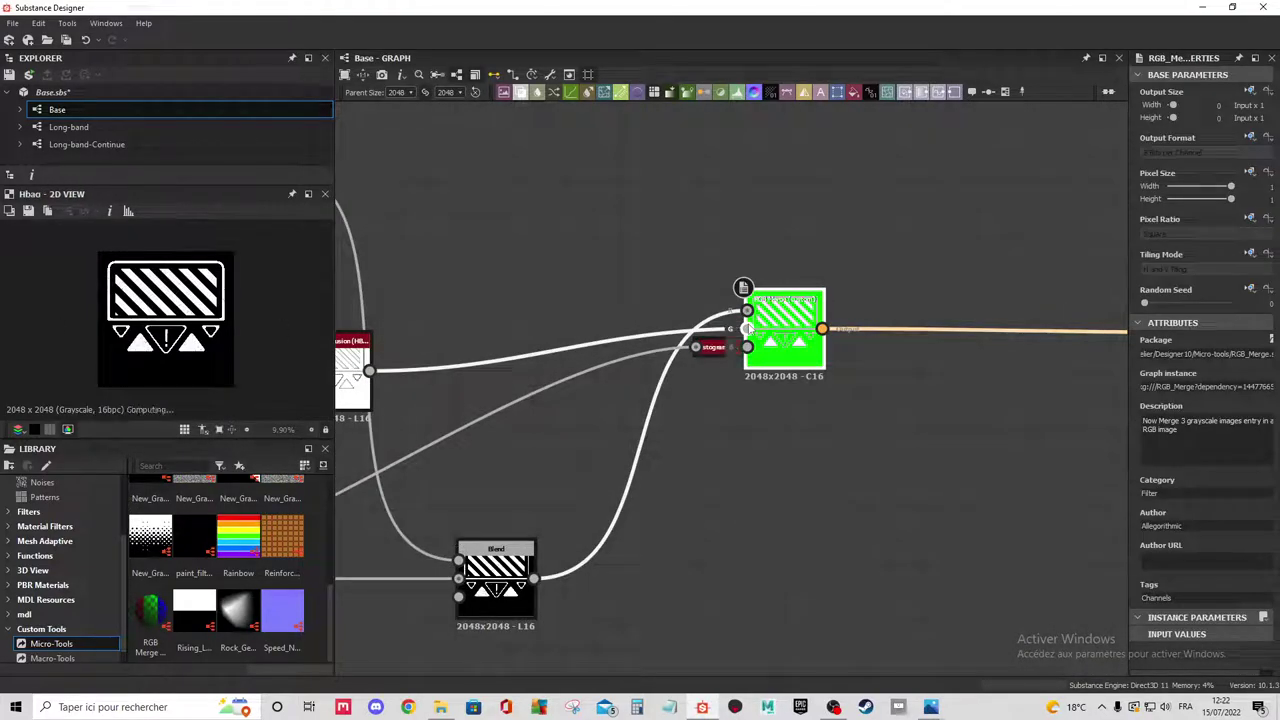
{"action": "left_click", "coordinate": [748, 347]}
{"action": "left_click", "coordinate": [691, 336]}
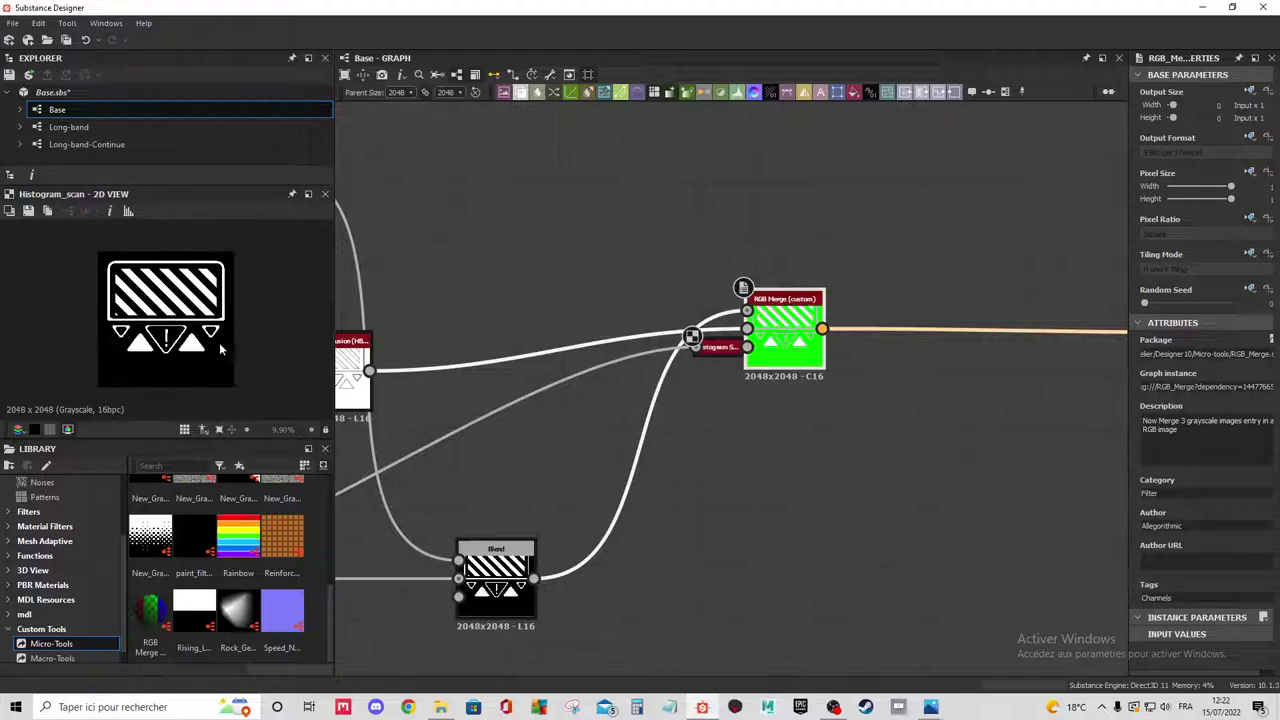
Preview the Diffuse output BaseDecalMix and the Normal output Normalisedrelief.
{"action": "scroll", "coordinate": [180, 345], "scroll_direction": "down", "scroll_amount": 1}
{"action": "scroll", "coordinate": [178, 345], "scroll_direction": "up", "scroll_amount": 2}
{"action": "scroll", "coordinate": [182, 345], "scroll_direction": "down", "scroll_amount": 1}
{"action": "scroll", "coordinate": [196, 328], "scroll_direction": "up", "scroll_amount": 5}
{"action": "scroll", "coordinate": [196, 328], "scroll_direction": "up", "scroll_amount": 1}
{"action": "scroll", "coordinate": [196, 328], "scroll_direction": "up", "scroll_amount": 1}
{"action": "scroll", "coordinate": [196, 328], "scroll_direction": "down", "scroll_amount": 2}
{"action": "scroll", "coordinate": [754, 418], "scroll_direction": "down", "scroll_amount": 5}
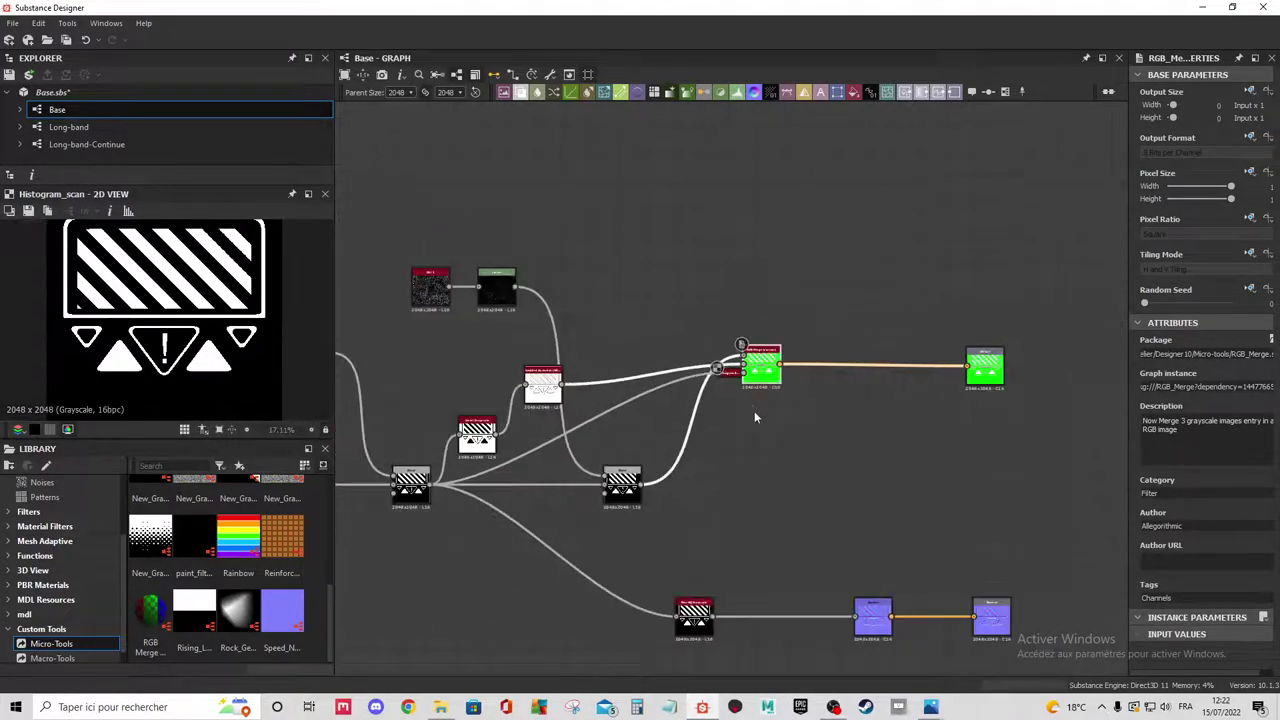
{"action": "scroll", "coordinate": [754, 418], "scroll_direction": "down", "scroll_amount": 1}
{"action": "double_click", "coordinate": [961, 372]}
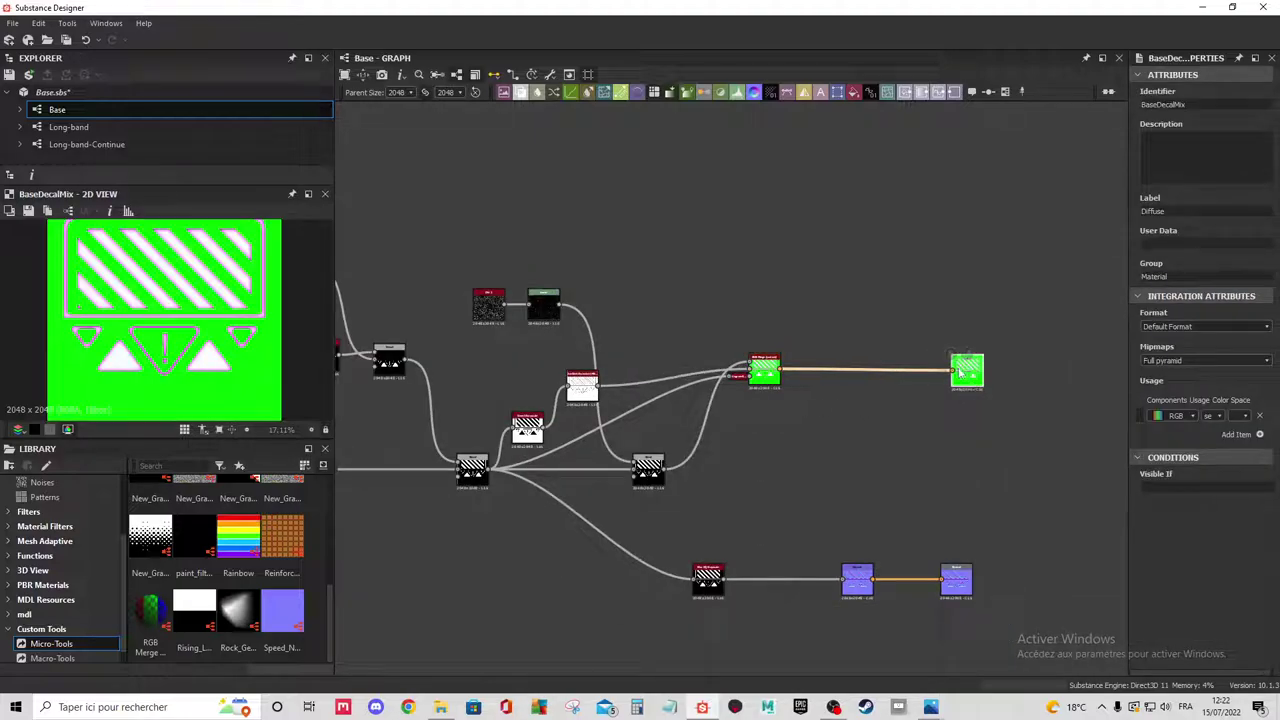
{"action": "double_click", "coordinate": [955, 583]}
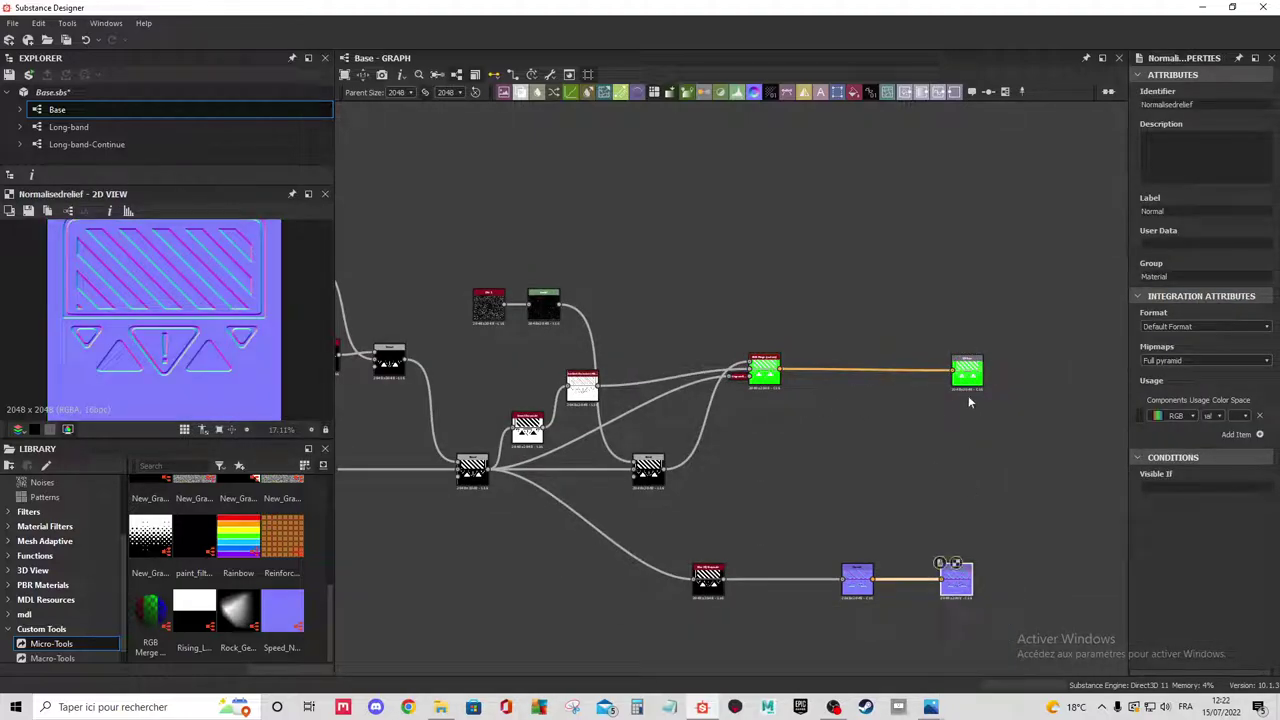
{"action": "double_click", "coordinate": [966, 374]}
Preview the Subtract and Add (Linear Dodge) Blend nodes of the stripes chain.
{"action": "scroll", "coordinate": [977, 488], "scroll_direction": "down", "scroll_amount": 1}
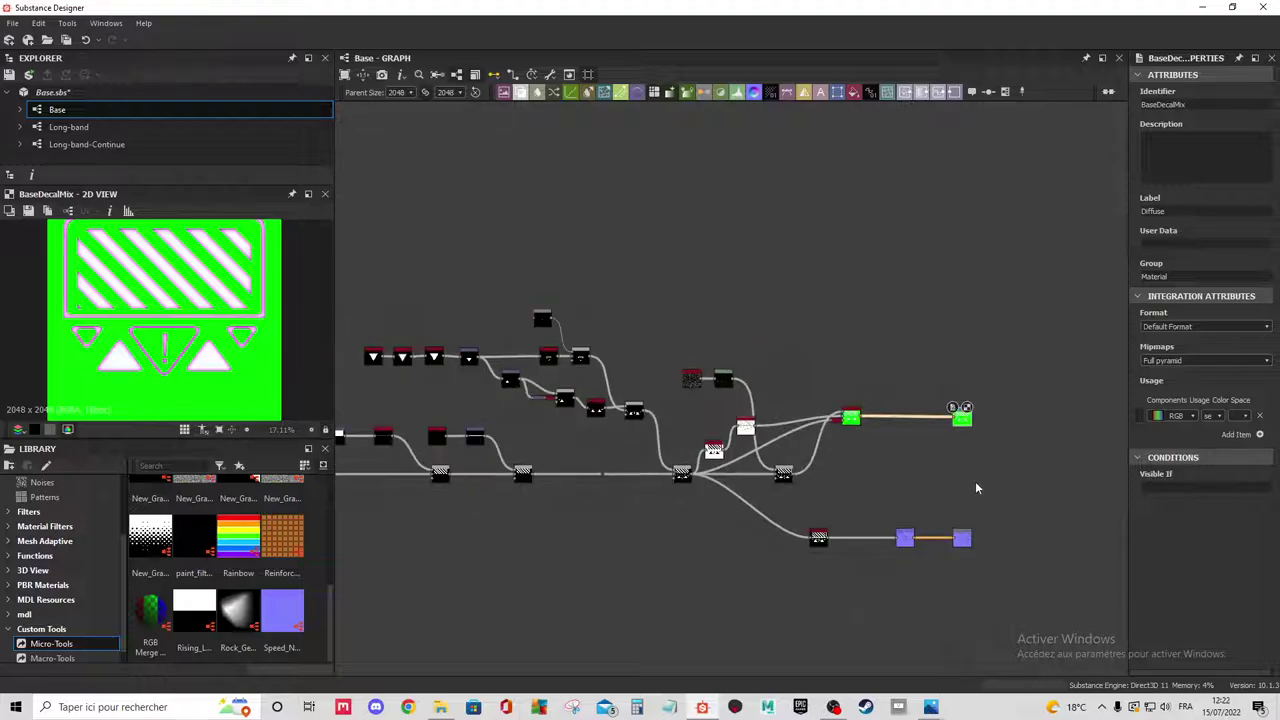
{"action": "middle_click_drag", "start_coordinate": [977, 488], "coordinate": [1032, 486]}
{"action": "middle_click_drag", "start_coordinate": [600, 434], "coordinate": [720, 434]}
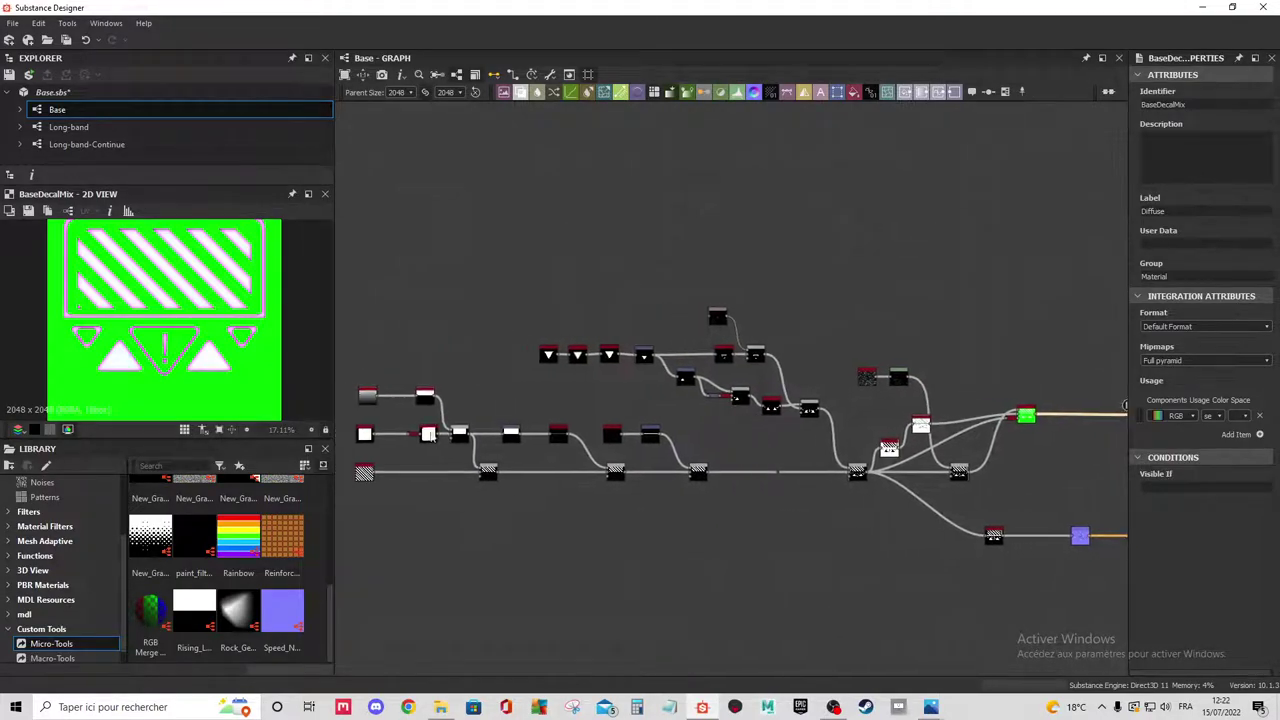
{"action": "scroll", "coordinate": [741, 409], "scroll_direction": "up", "scroll_amount": 2}
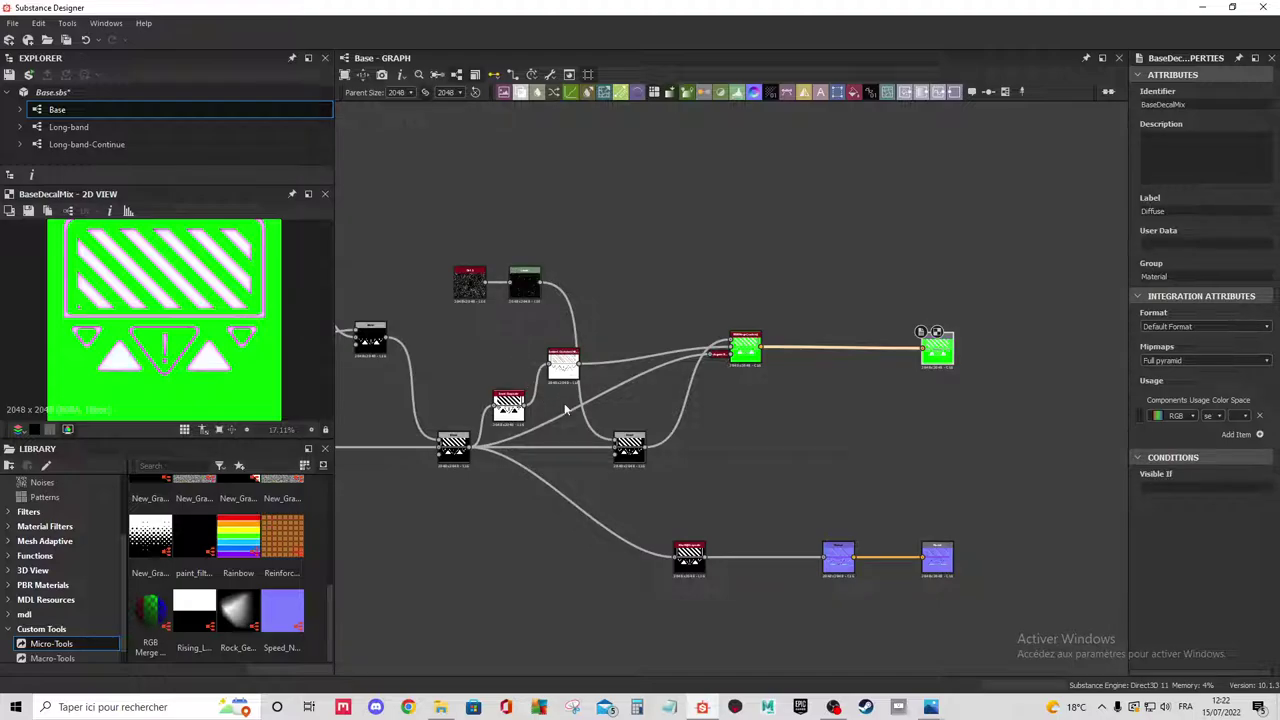
{"action": "scroll", "coordinate": [536, 383], "scroll_direction": "down", "scroll_amount": 2}
{"action": "mouse_move", "coordinate": [536, 383]}
{"action": "middle_mouse_down"}
{"action": "mouse_move", "coordinate": [740, 420]}
{"action": "mouse_move", "coordinate": [704, 380]}
{"action": "middle_mouse_up"}
{"action": "scroll", "coordinate": [787, 417], "scroll_direction": "up", "scroll_amount": 2}
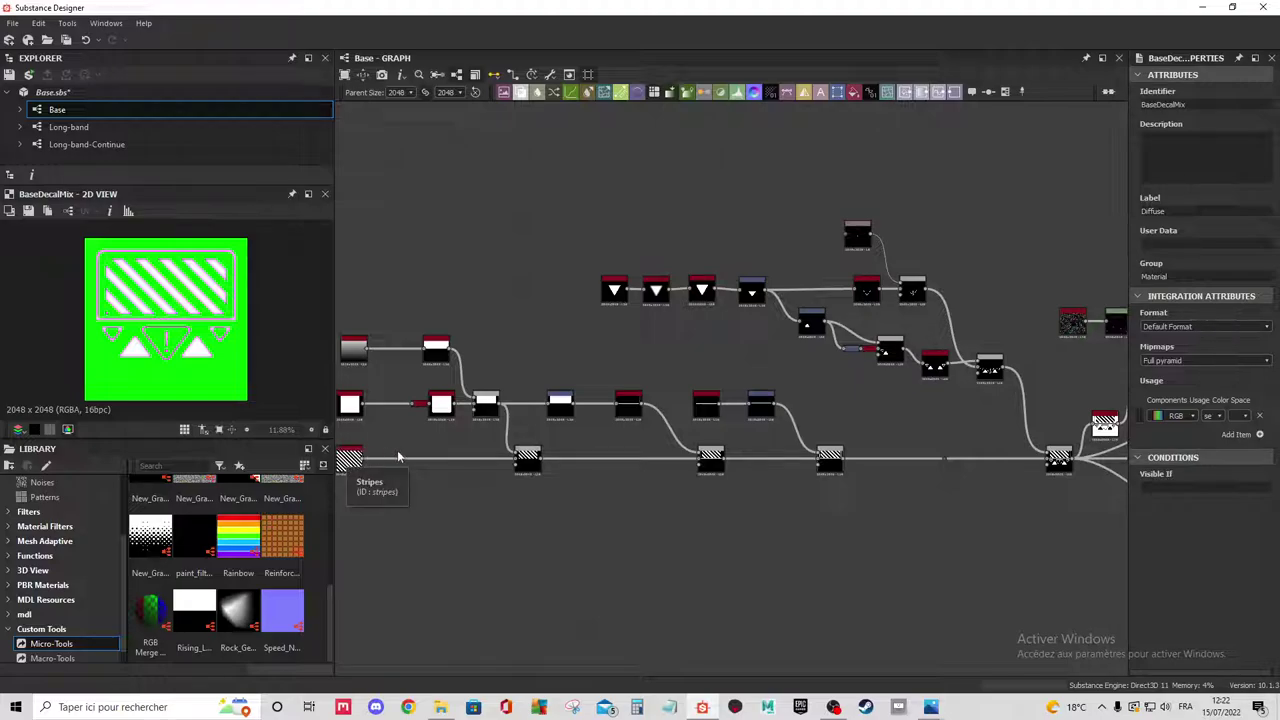
{"action": "left_click", "coordinate": [828, 462]}
{"action": "double_click", "coordinate": [828, 462]}
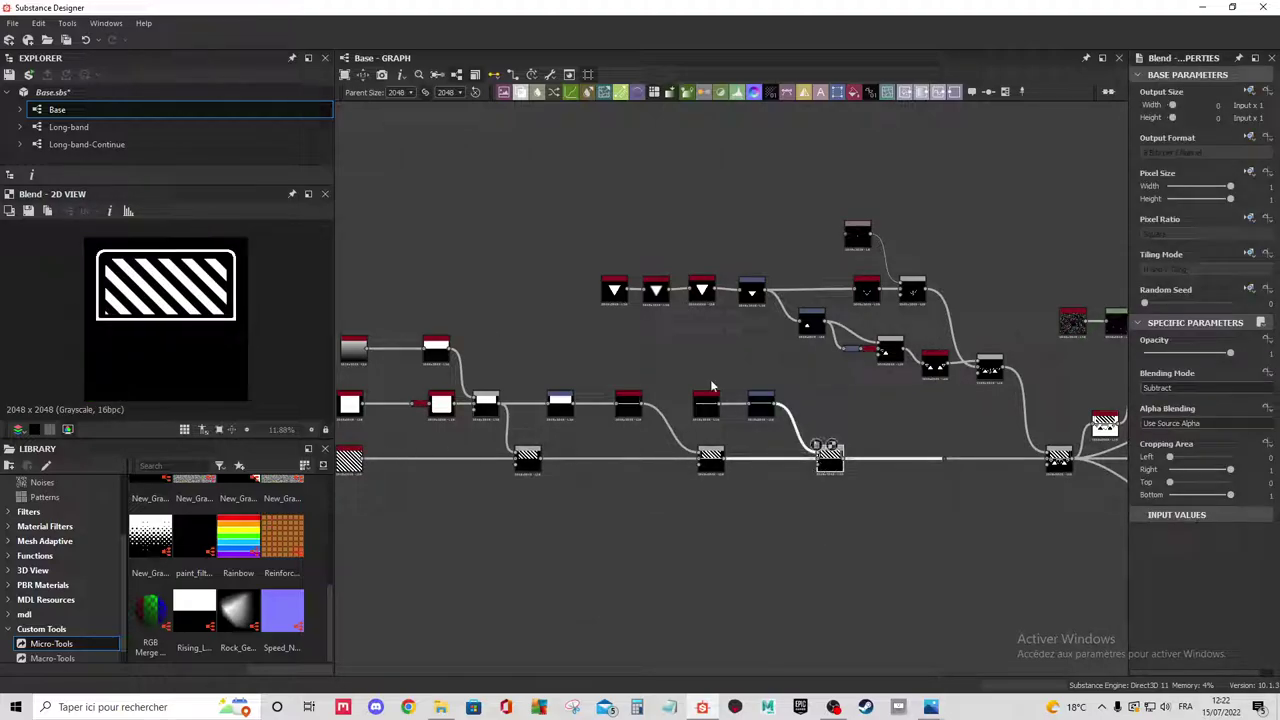
{"action": "middle_click_drag", "start_coordinate": [1069, 459], "coordinate": [754, 476]}
{"action": "double_click", "coordinate": [895, 462]}
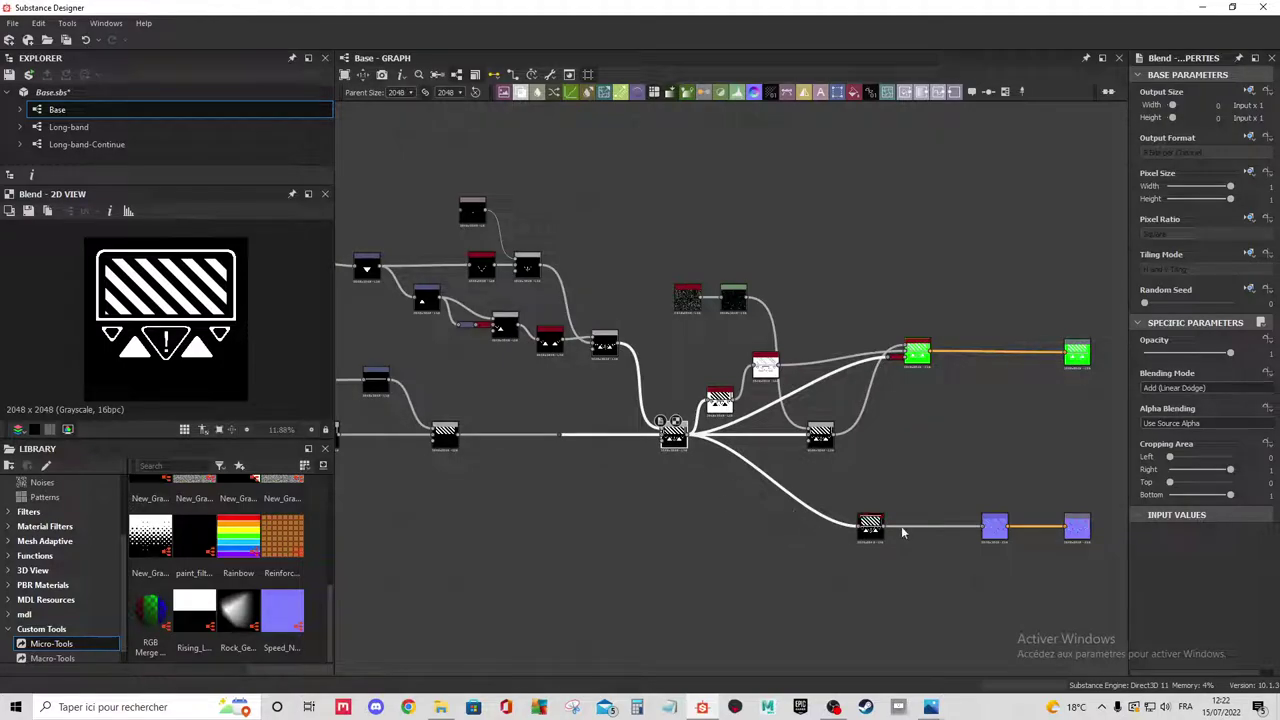
Zoom the graph out and select the Long-band graph in the package.
{"action": "scroll", "coordinate": [976, 512], "scroll_direction": "down", "scroll_amount": 1}
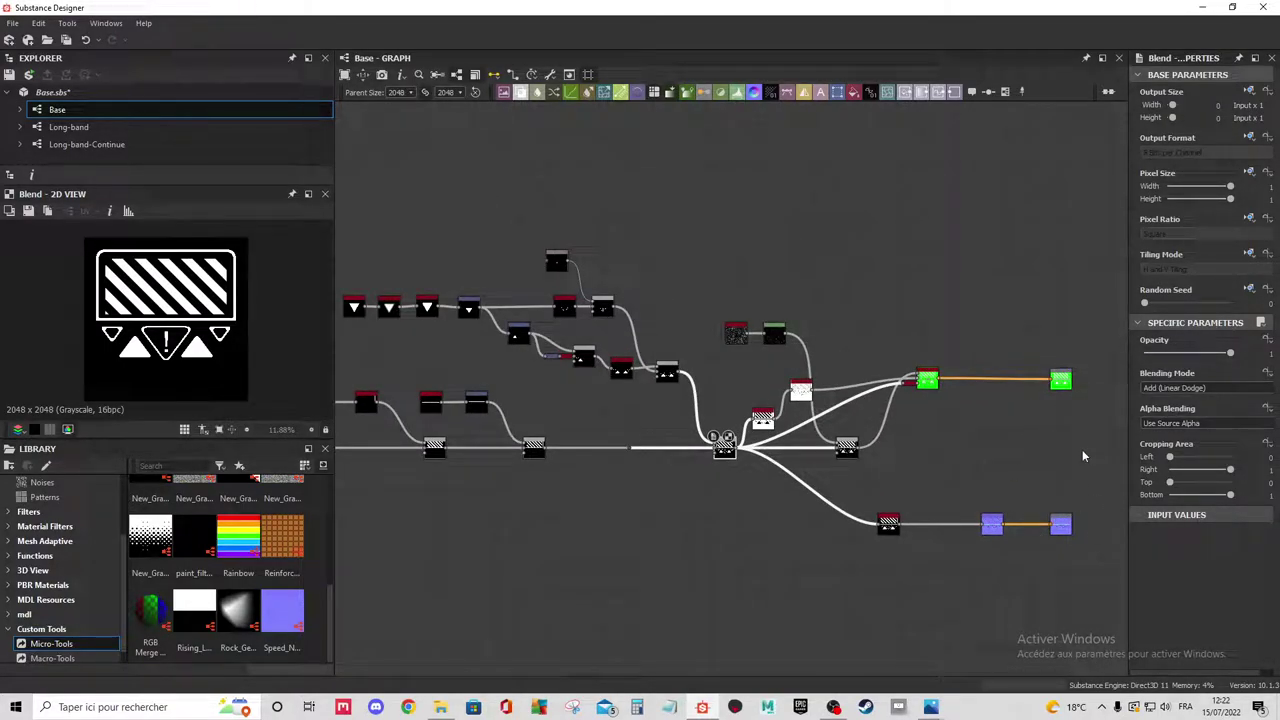
{"action": "scroll", "coordinate": [1069, 390], "scroll_direction": "down", "scroll_amount": 1}
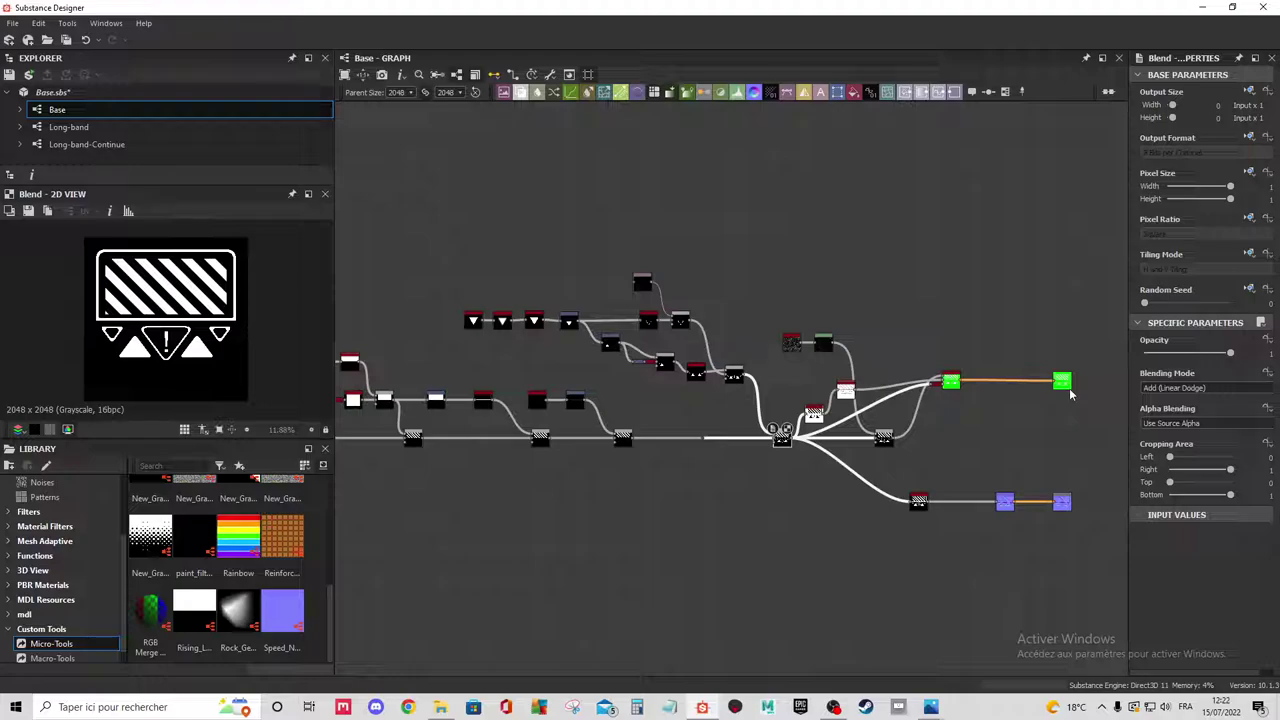
{"action": "scroll", "coordinate": [843, 320], "scroll_direction": "down", "scroll_amount": 1}
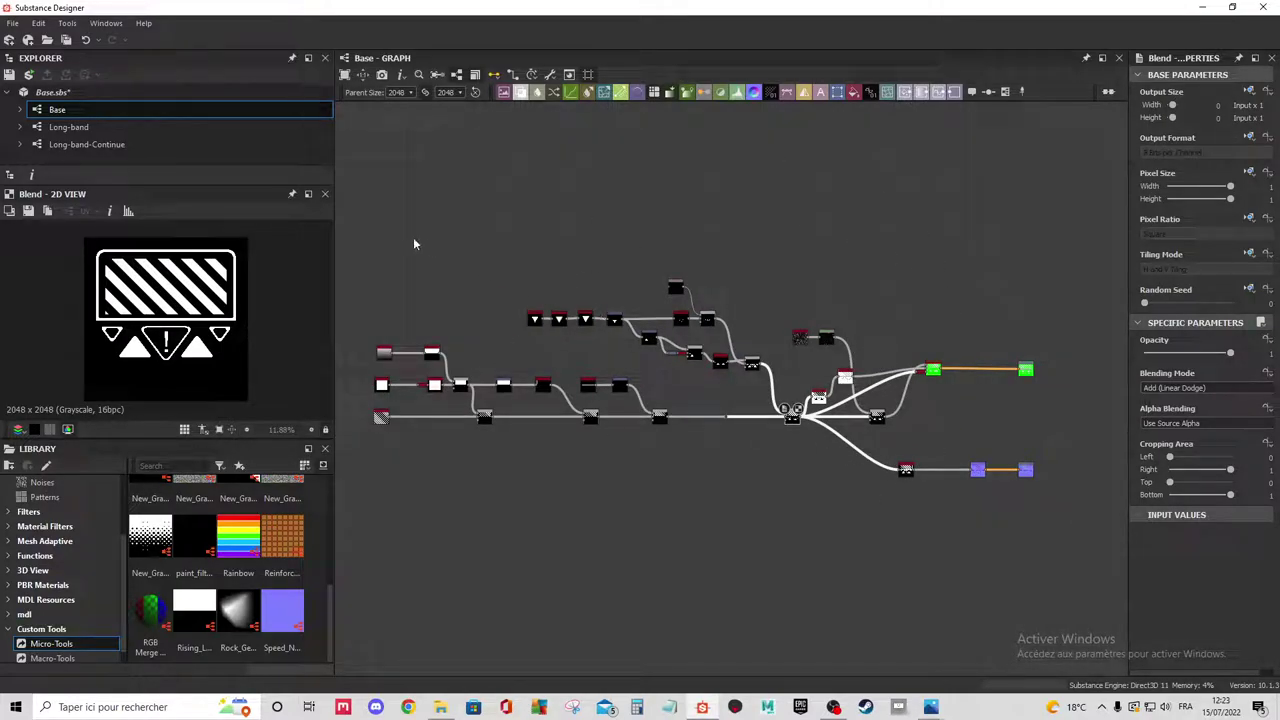
{"action": "left_click", "coordinate": [126, 127]}
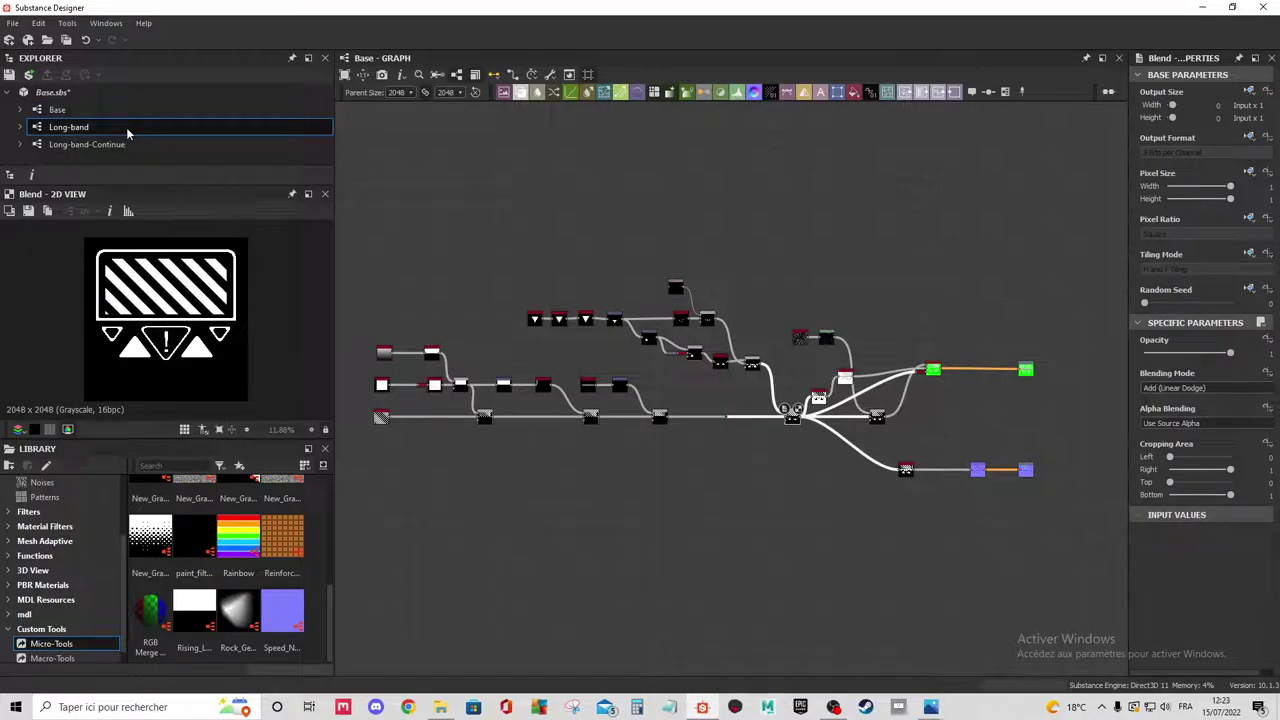
Open the Long-band graph and hide the 3D view.
{"action": "double_click", "coordinate": [126, 127]}
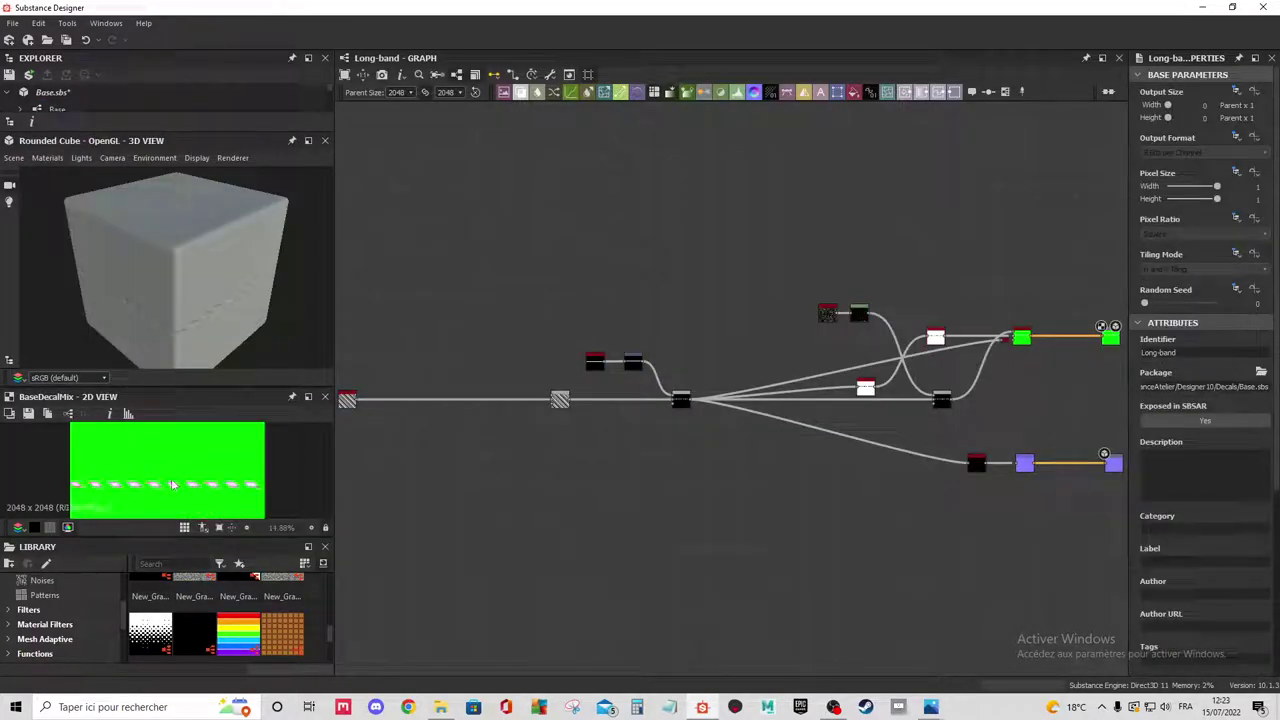
{"action": "scroll", "coordinate": [685, 452], "scroll_direction": "down", "scroll_amount": 1}
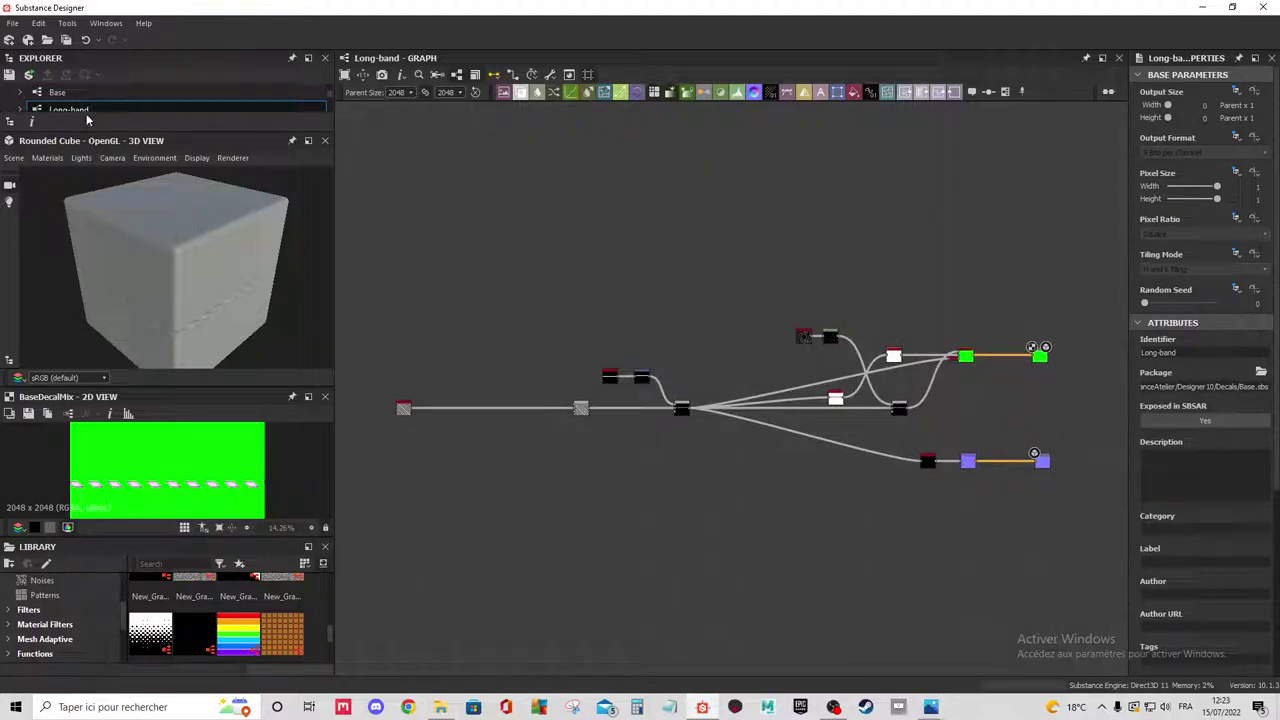
{"action": "left_click", "coordinate": [324, 140]}
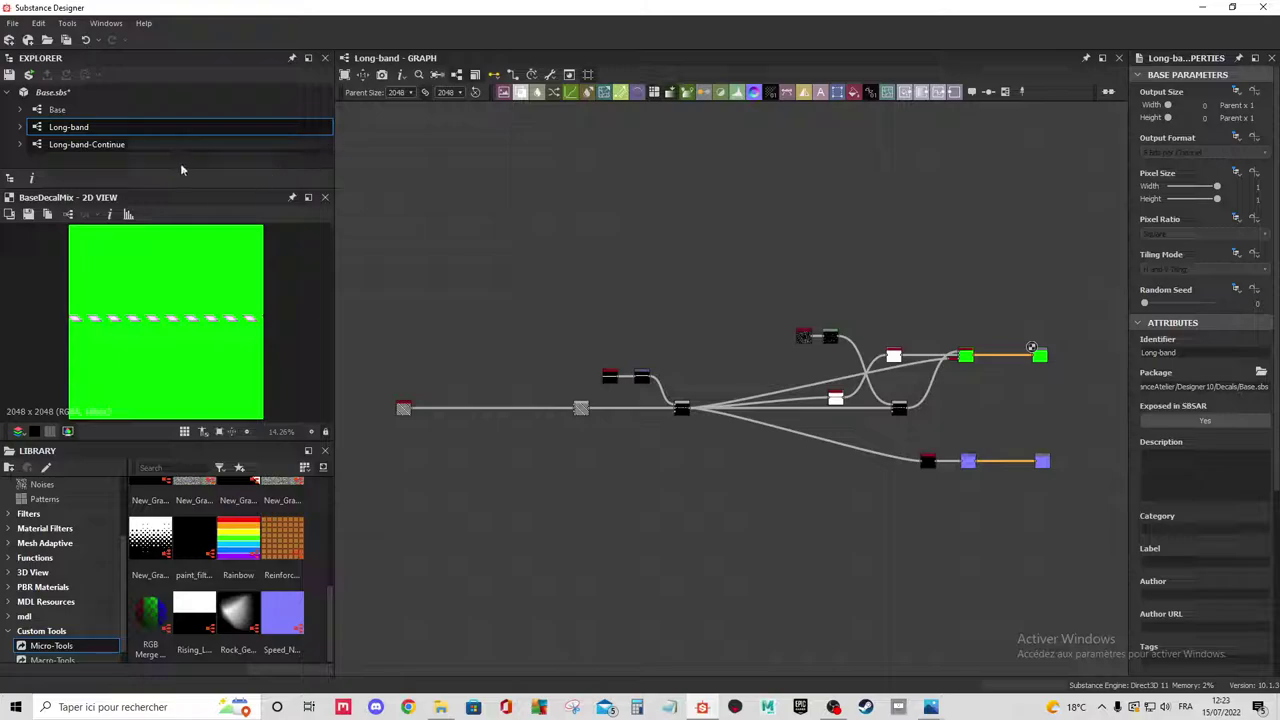
Open Long-band-Continue, preview its Normalisedrelief output, and enlarge the package list.
{"action": "left_click", "coordinate": [137, 148]}
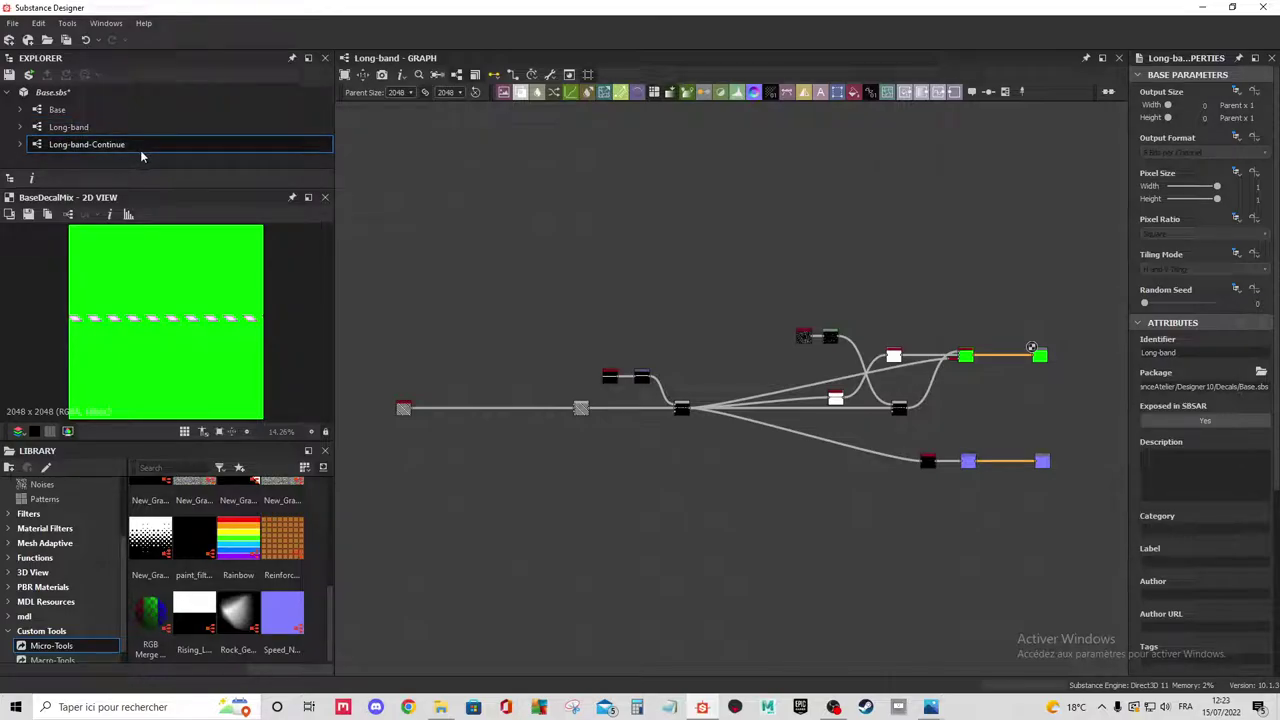
{"action": "double_click", "coordinate": [140, 150]}
{"action": "scroll", "coordinate": [268, 490], "scroll_direction": "up", "scroll_amount": 3}
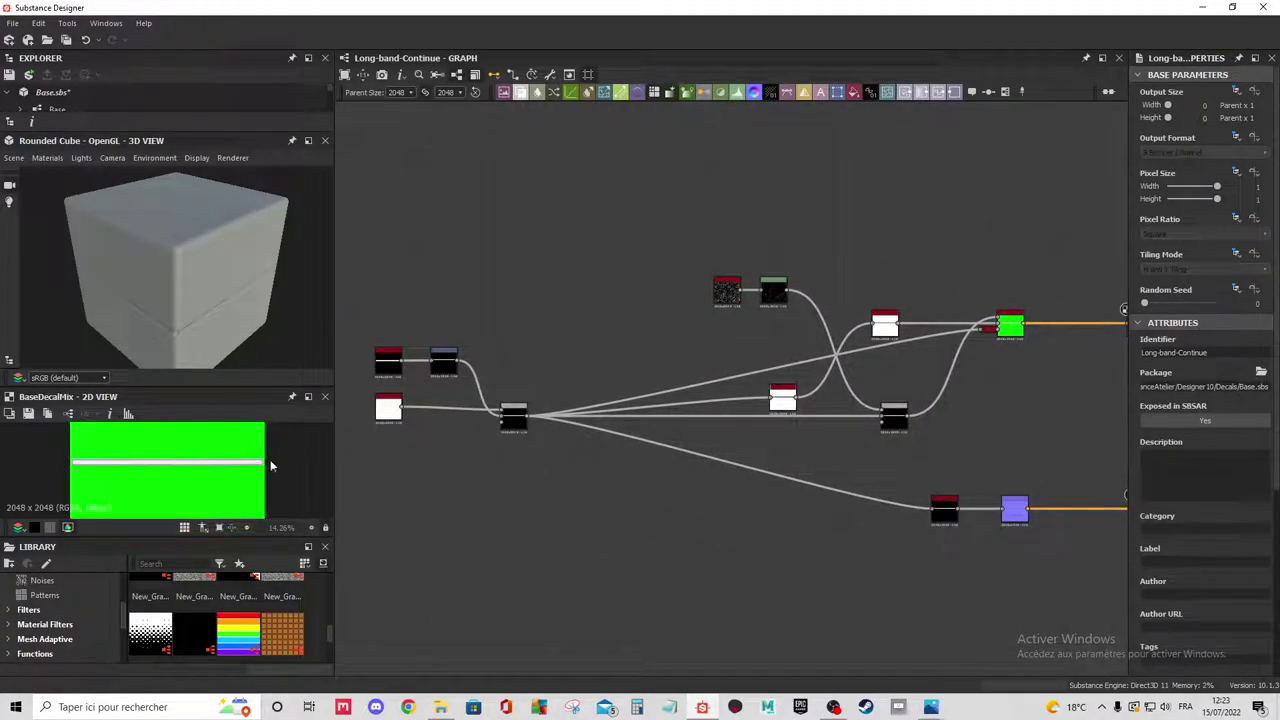
{"action": "middle_click_drag", "start_coordinate": [1118, 338], "coordinate": [800, 338]}
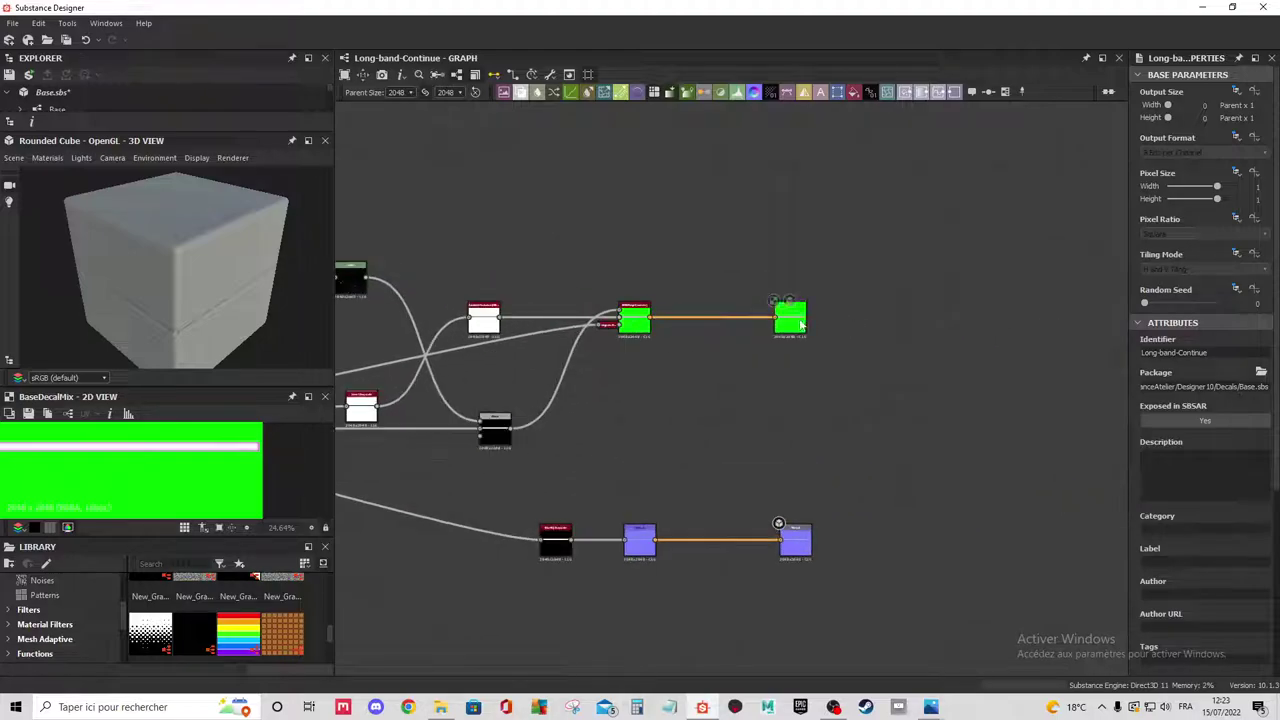
{"action": "left_click", "coordinate": [803, 475]}
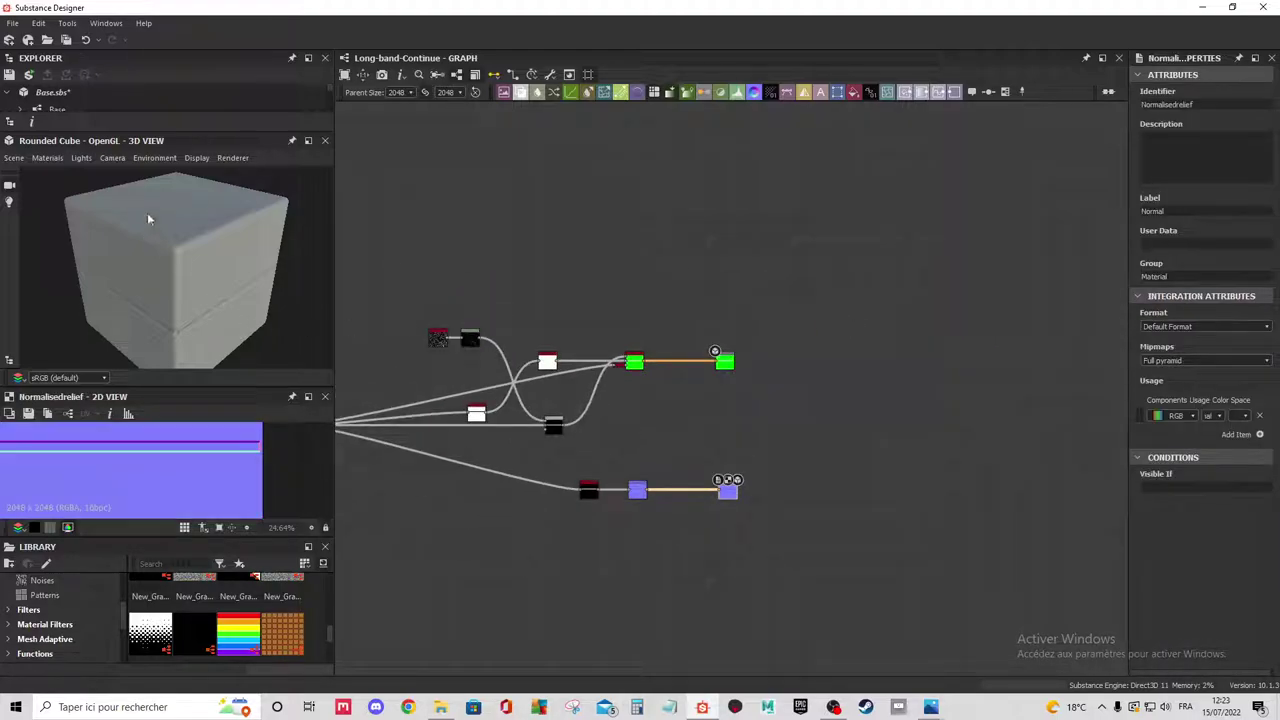
{"action": "left_click_drag", "start_coordinate": [111, 132], "coordinate": [133, 301]}
{"action": "left_click", "coordinate": [60, 112]}
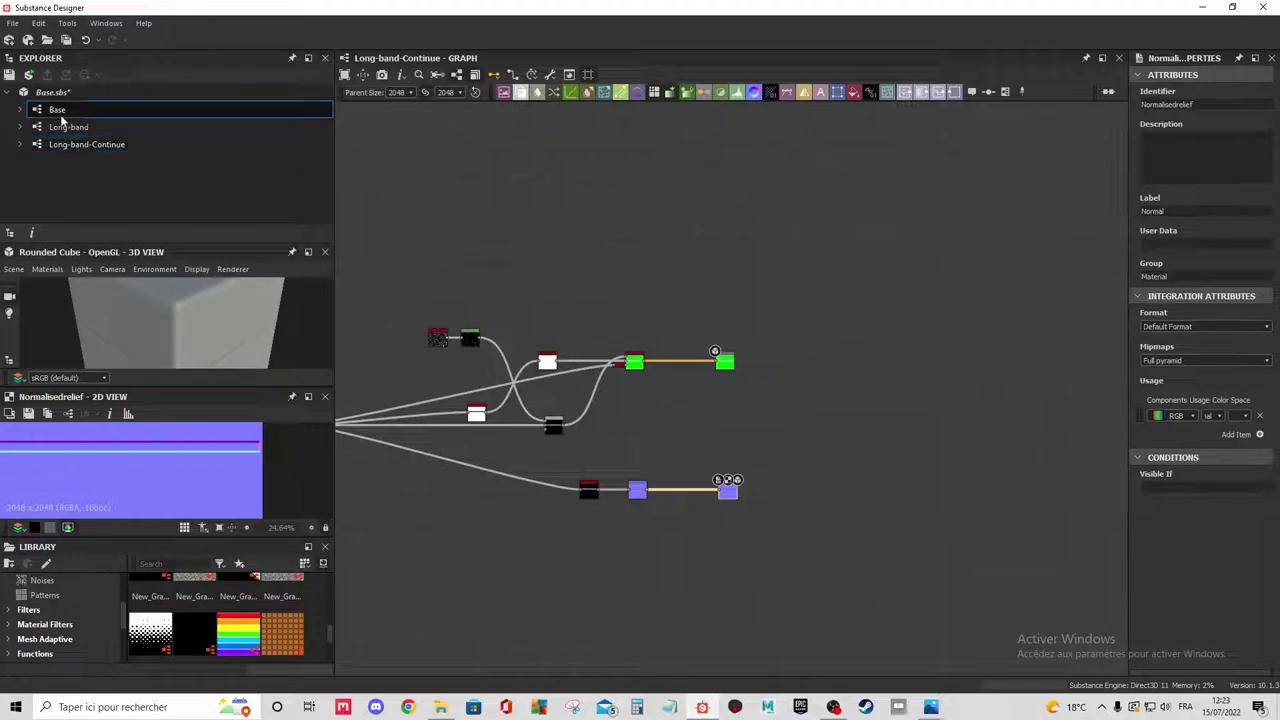
Reopen the Base graph and pan and zoom across its node network.
{"action": "double_click", "coordinate": [60, 113]}
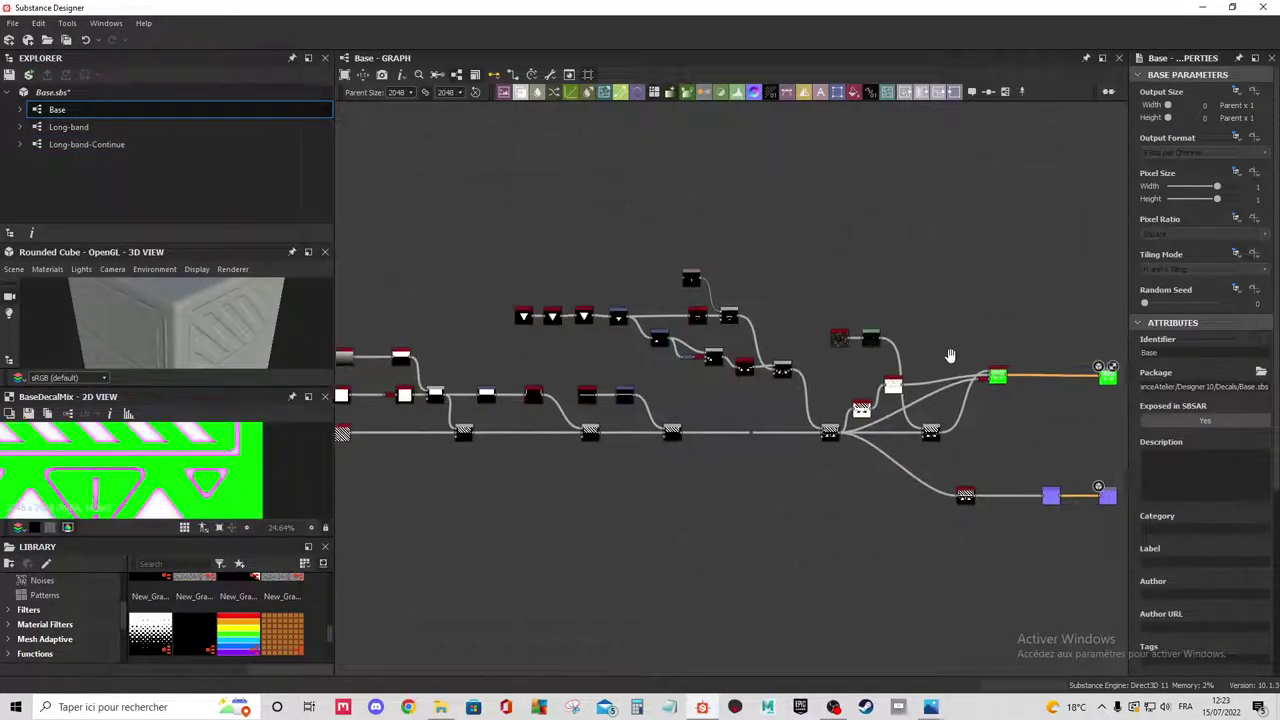
{"action": "middle_click_drag", "start_coordinate": [950, 356], "coordinate": [917, 306]}
{"action": "scroll", "coordinate": [629, 354], "scroll_direction": "down", "scroll_amount": 2}
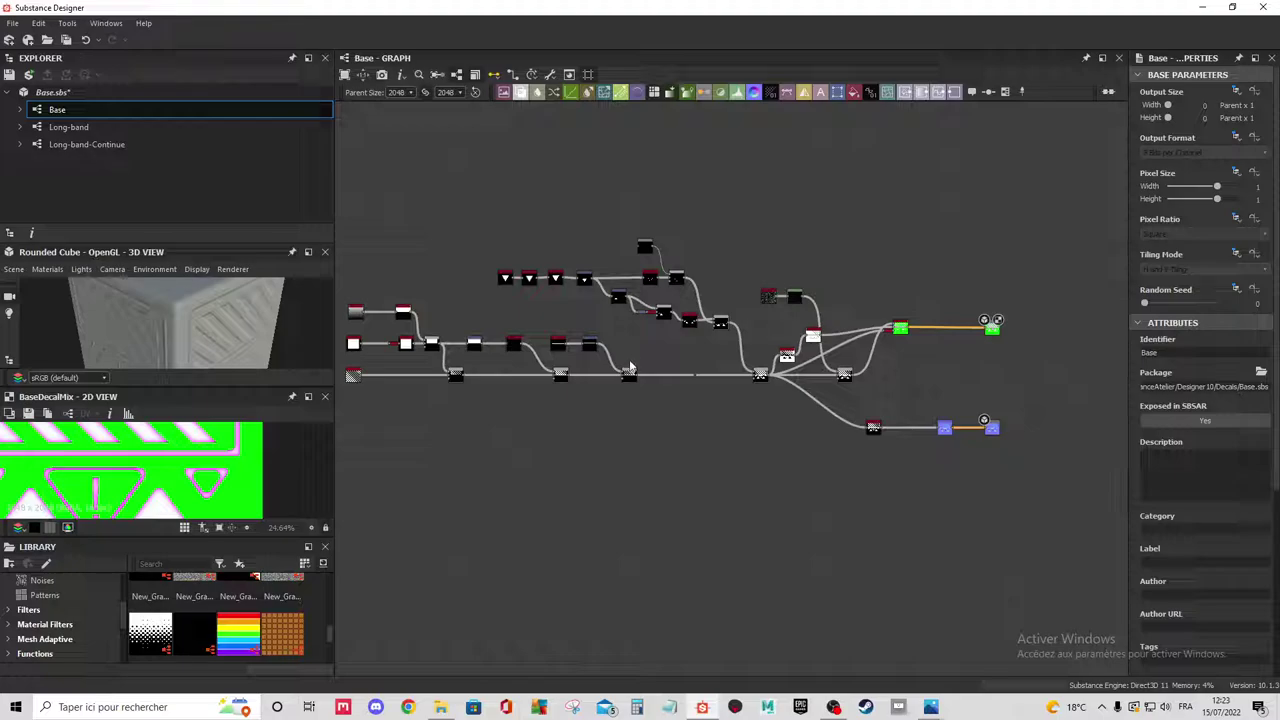
{"action": "scroll", "coordinate": [812, 385], "scroll_direction": "up", "scroll_amount": 2}
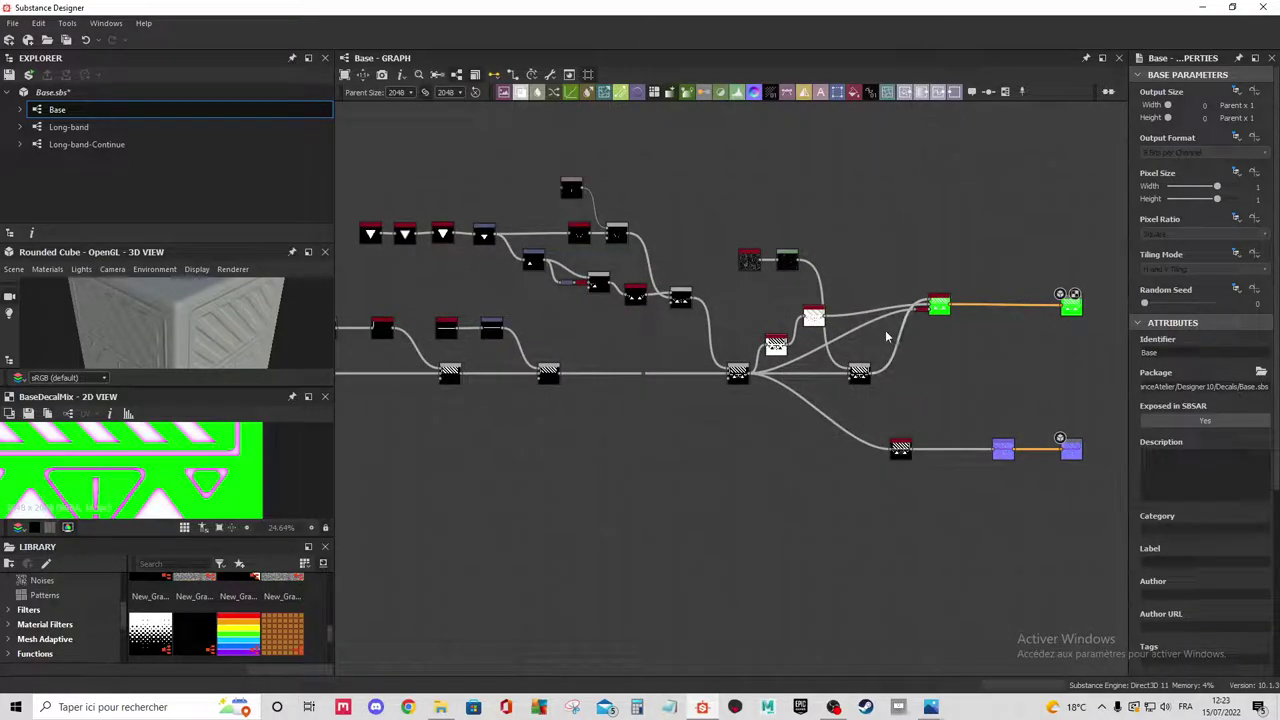
{"action": "scroll", "coordinate": [764, 382], "scroll_direction": "down", "scroll_amount": 2}
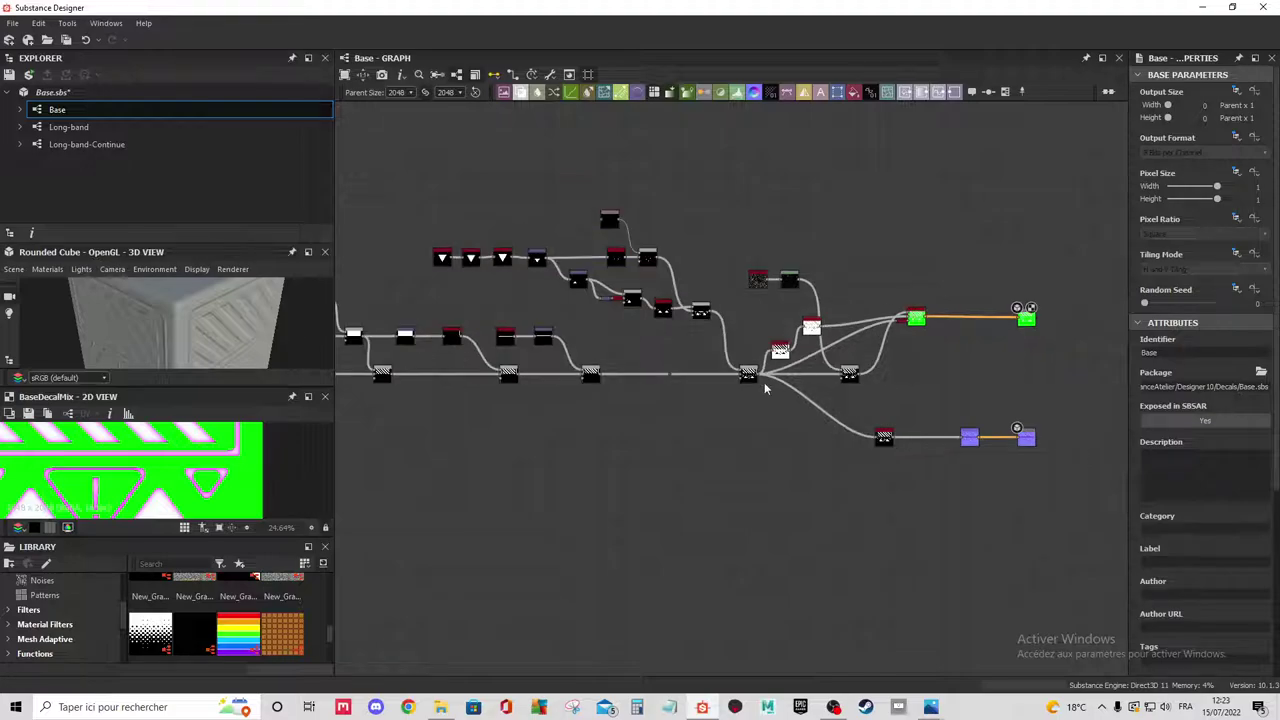
{"action": "middle_click_drag", "start_coordinate": [764, 382], "coordinate": [792, 384]}
{"action": "scroll", "coordinate": [878, 362], "scroll_direction": "down", "scroll_amount": 2}
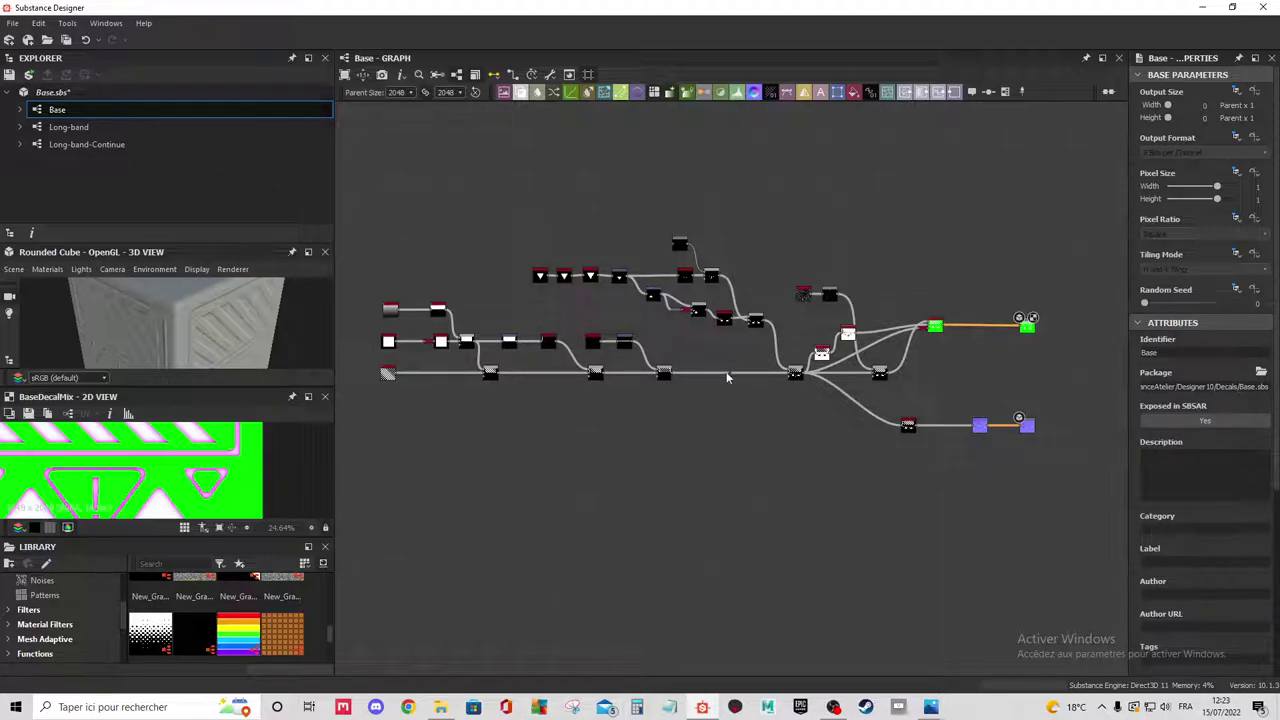
{"action": "scroll", "coordinate": [727, 372], "scroll_direction": "up", "scroll_amount": 1}
{"action": "scroll", "coordinate": [941, 325], "scroll_direction": "up", "scroll_amount": 2}
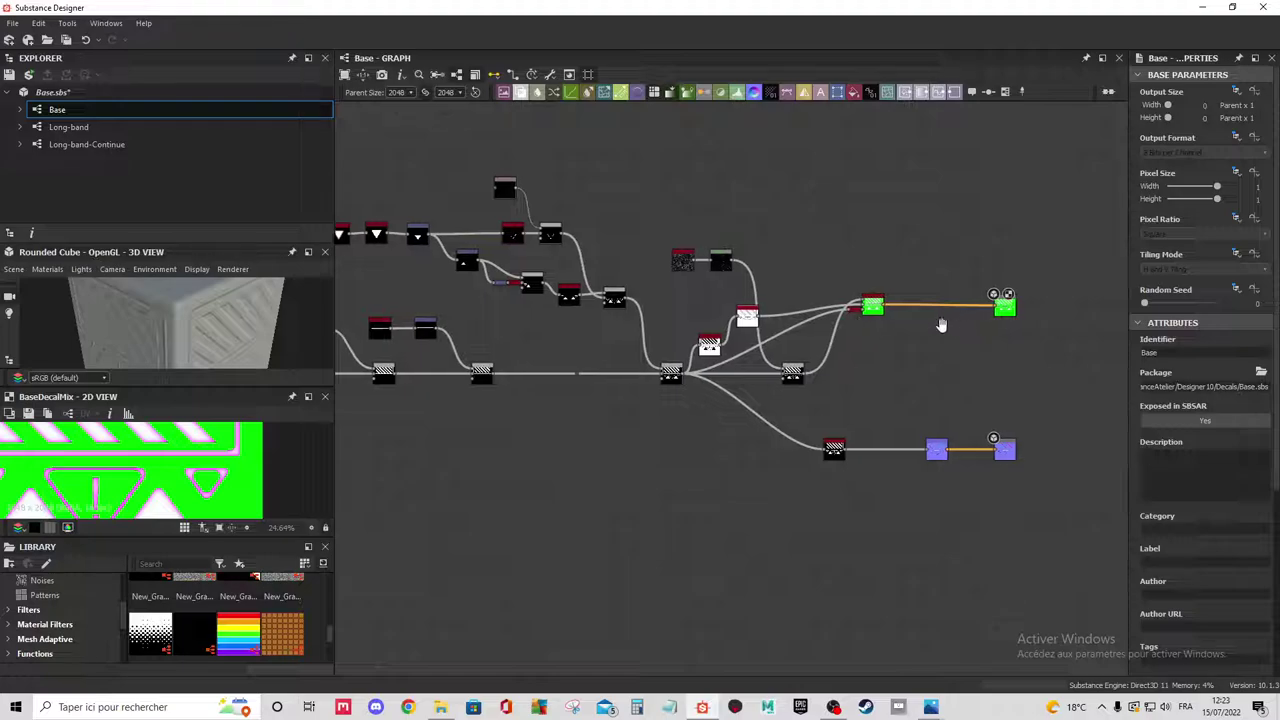
Bring the two output nodes into view and select the purple output node.
{"action": "middle_click_drag", "start_coordinate": [941, 325], "coordinate": [853, 325]}
{"action": "left_click", "coordinate": [843, 449]}
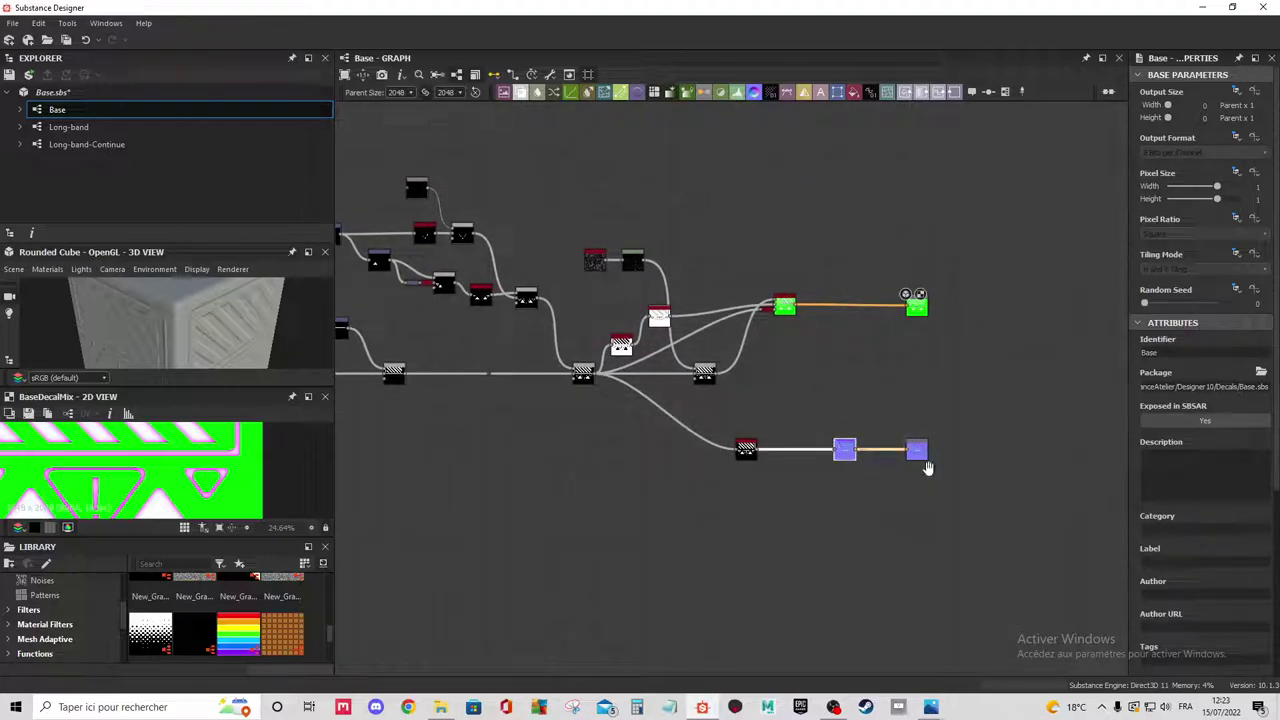
{"action": "middle_click_drag", "start_coordinate": [929, 466], "coordinate": [889, 460]}
{"action": "scroll", "coordinate": [889, 460], "scroll_direction": "up", "scroll_amount": 2}
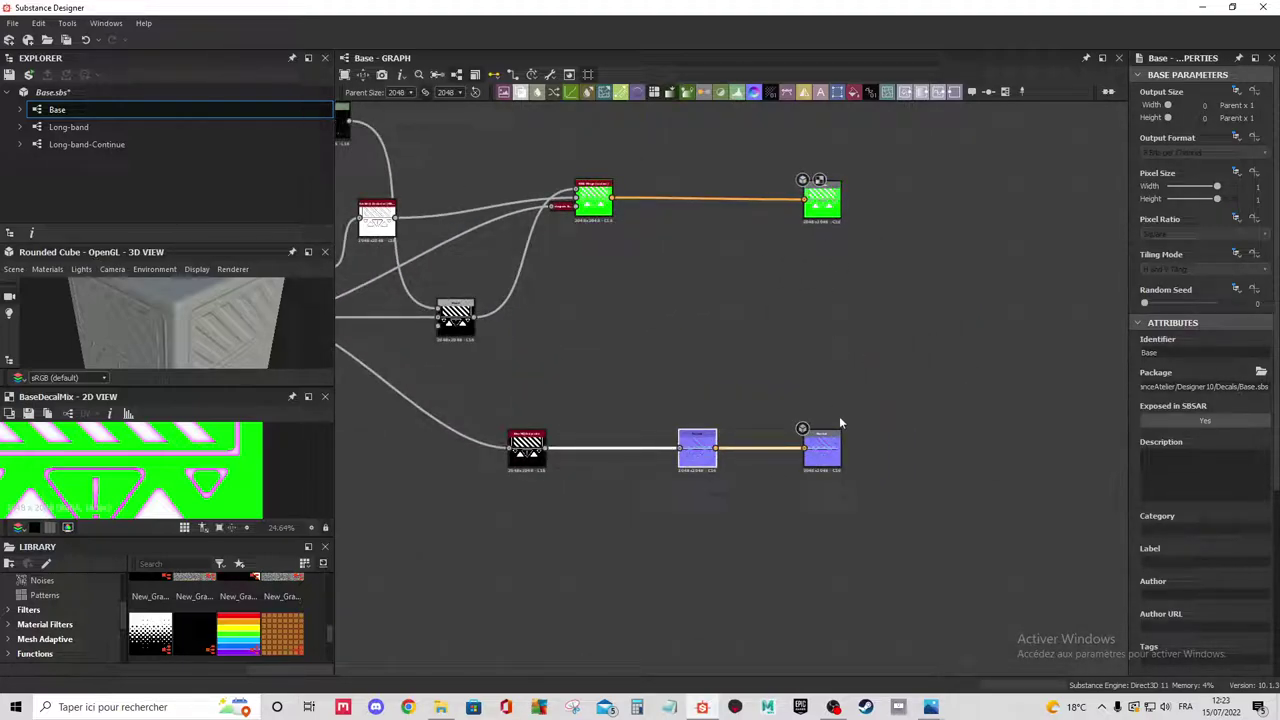
{"action": "scroll", "coordinate": [900, 266], "scroll_direction": "down", "scroll_amount": 2}
Wrap both selected output nodes in a frame titled 'Sorties'.
{"action": "left_click_drag", "start_coordinate": [941, 229], "coordinate": [854, 517]}
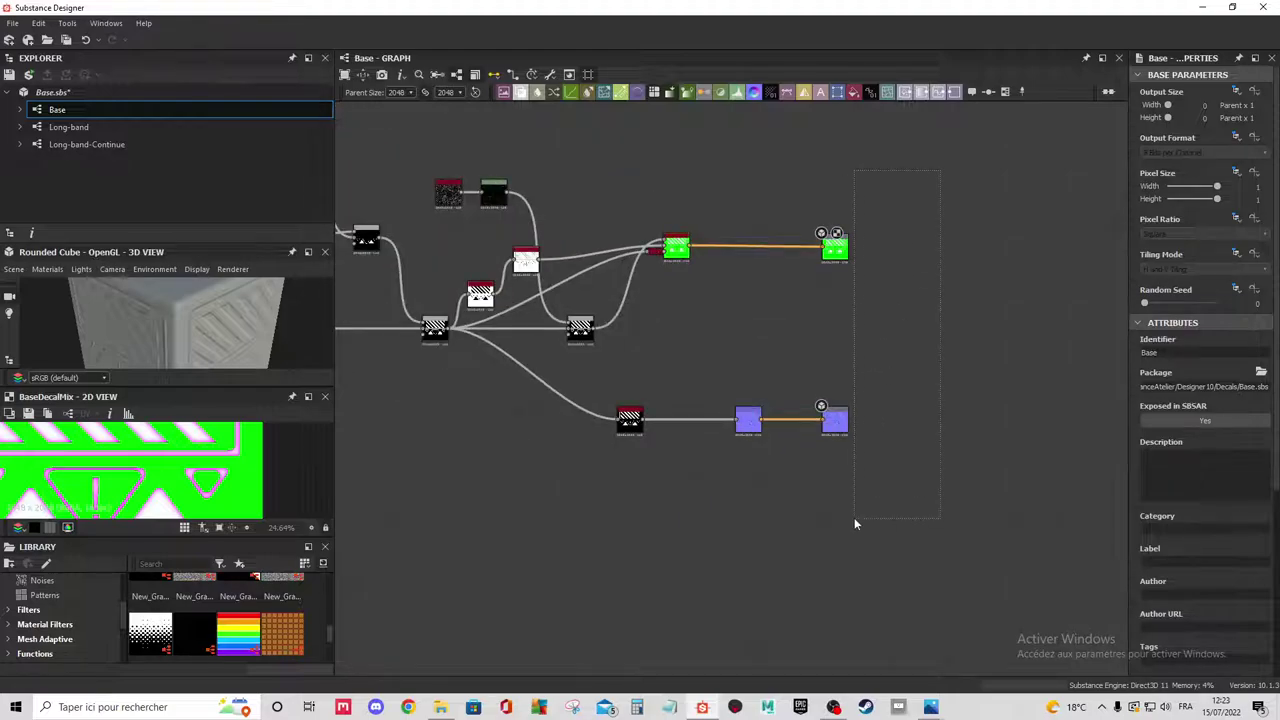
{"action": "right_click", "coordinate": [936, 278]}
{"action": "left_click", "coordinate": [974, 312]}
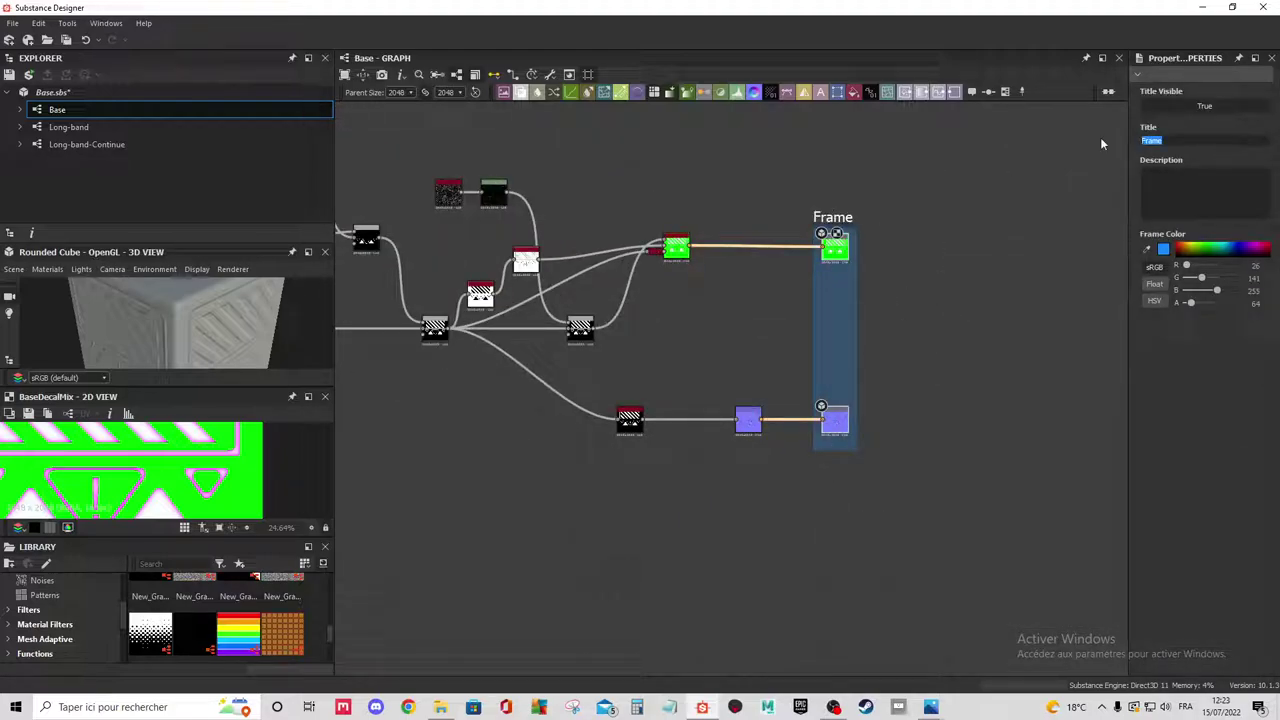
{"action": "type", "text": "Sorties"}
{"action": "key", "text": "Return"}
Select the central blend hub node and zoom out around it.
{"action": "scroll", "coordinate": [1092, 115], "scroll_direction": "down", "scroll_amount": 2}
{"action": "scroll", "coordinate": [728, 338], "scroll_direction": "up", "scroll_amount": 6}
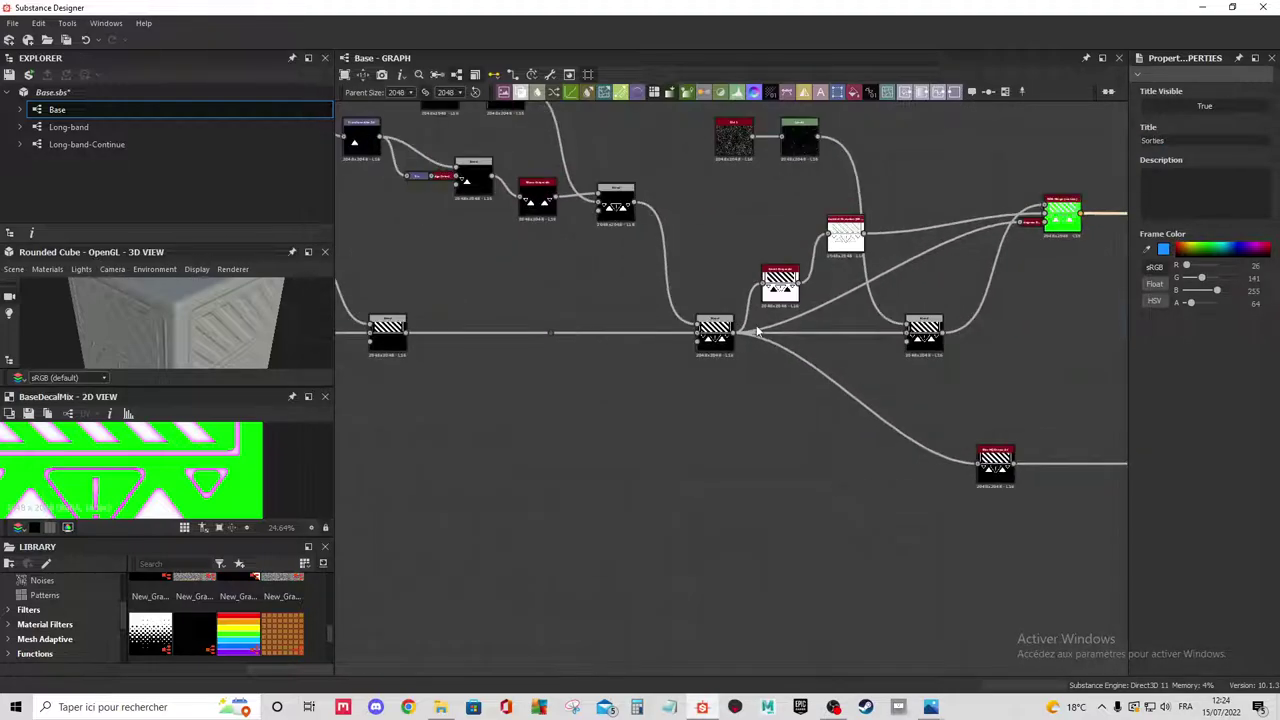
{"action": "scroll", "coordinate": [728, 338], "scroll_direction": "up", "scroll_amount": 2}
{"action": "left_click", "coordinate": [710, 338]}
{"action": "scroll", "coordinate": [708, 342], "scroll_direction": "down", "scroll_amount": 2}
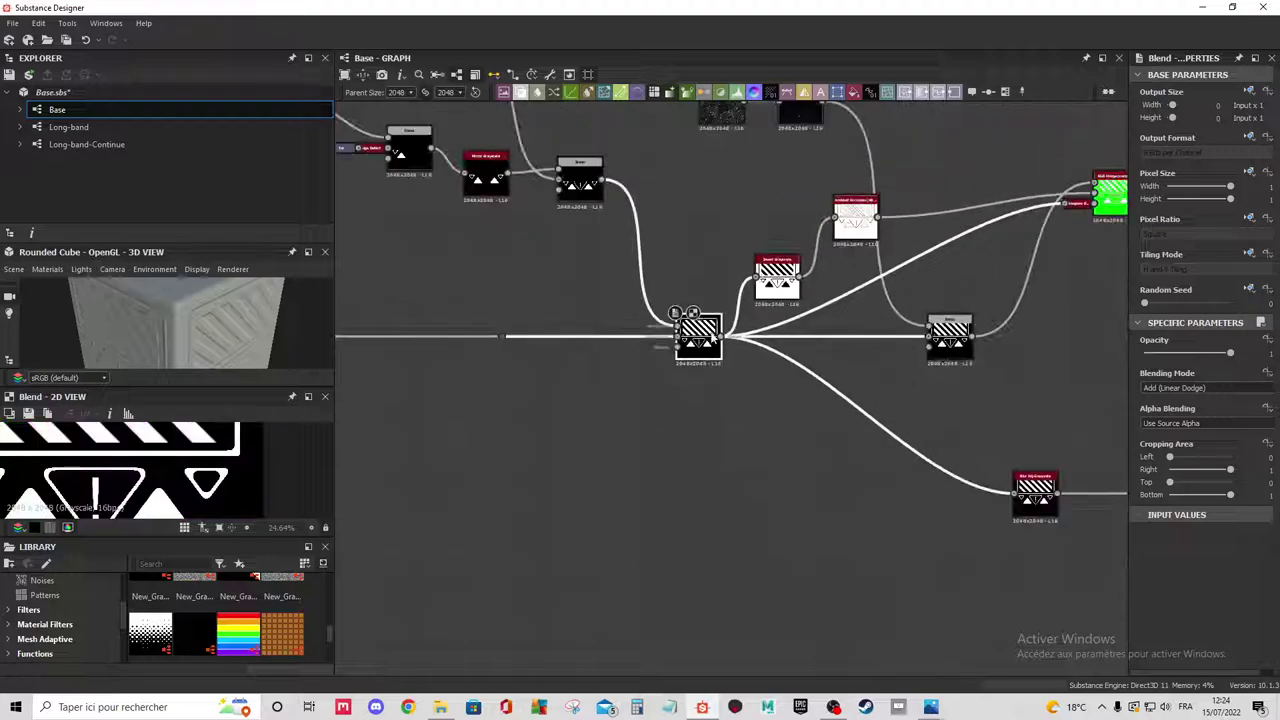
{"action": "scroll", "coordinate": [706, 345], "scroll_direction": "down", "scroll_amount": 1}
{"action": "scroll", "coordinate": [706, 345], "scroll_direction": "down", "scroll_amount": 1}
{"action": "scroll", "coordinate": [663, 434], "scroll_direction": "down", "scroll_amount": 2}
{"action": "scroll", "coordinate": [600, 350], "scroll_direction": "down", "scroll_amount": 1}
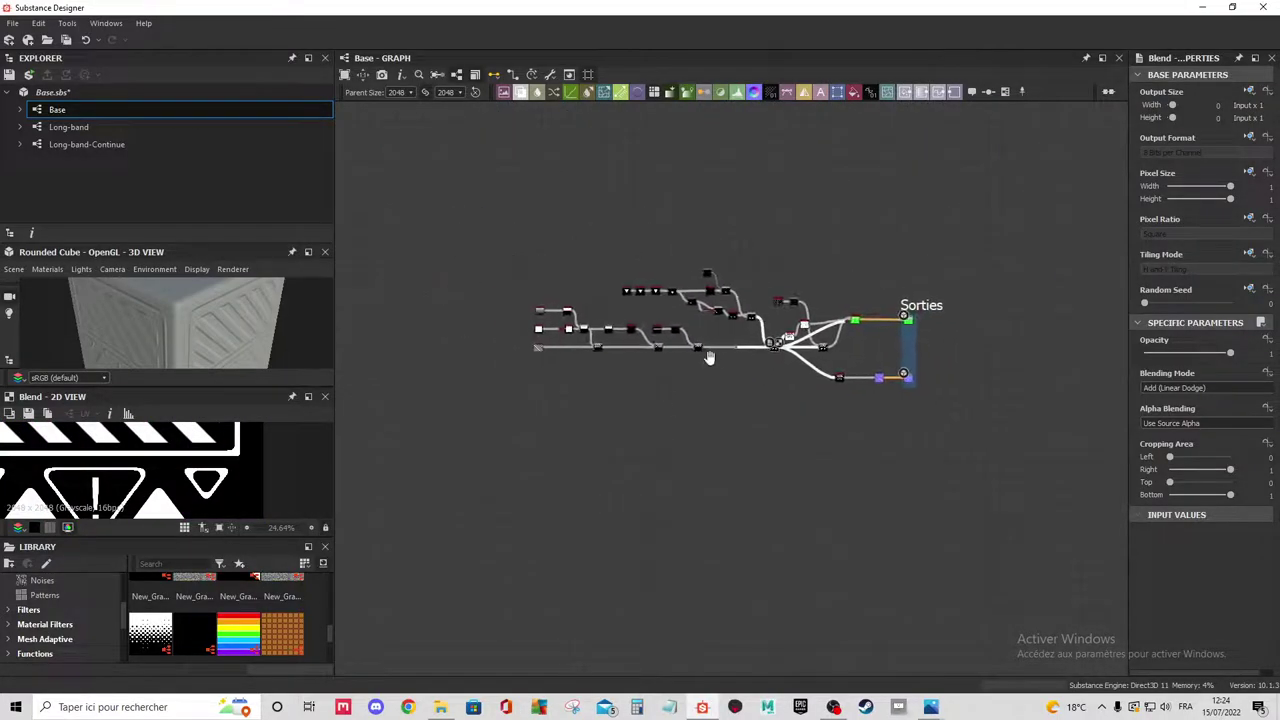
{"action": "scroll", "coordinate": [494, 212], "scroll_direction": "up", "scroll_amount": 2}
Move the input node chain and the blend hub node further left.
{"action": "left_click_drag", "start_coordinate": [494, 212], "coordinate": [1096, 492]}
{"action": "left_click_drag", "start_coordinate": [1076, 376], "coordinate": [767, 366]}
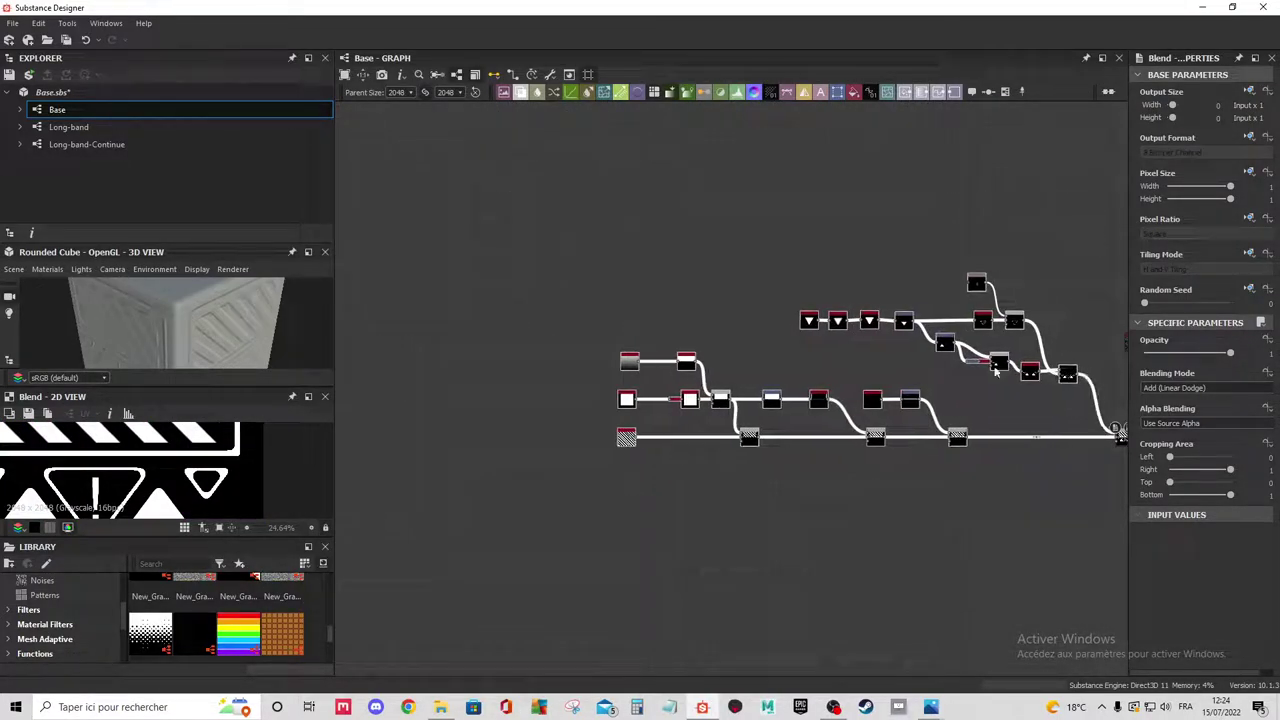
{"action": "middle_click_drag", "start_coordinate": [1080, 428], "coordinate": [945, 416]}
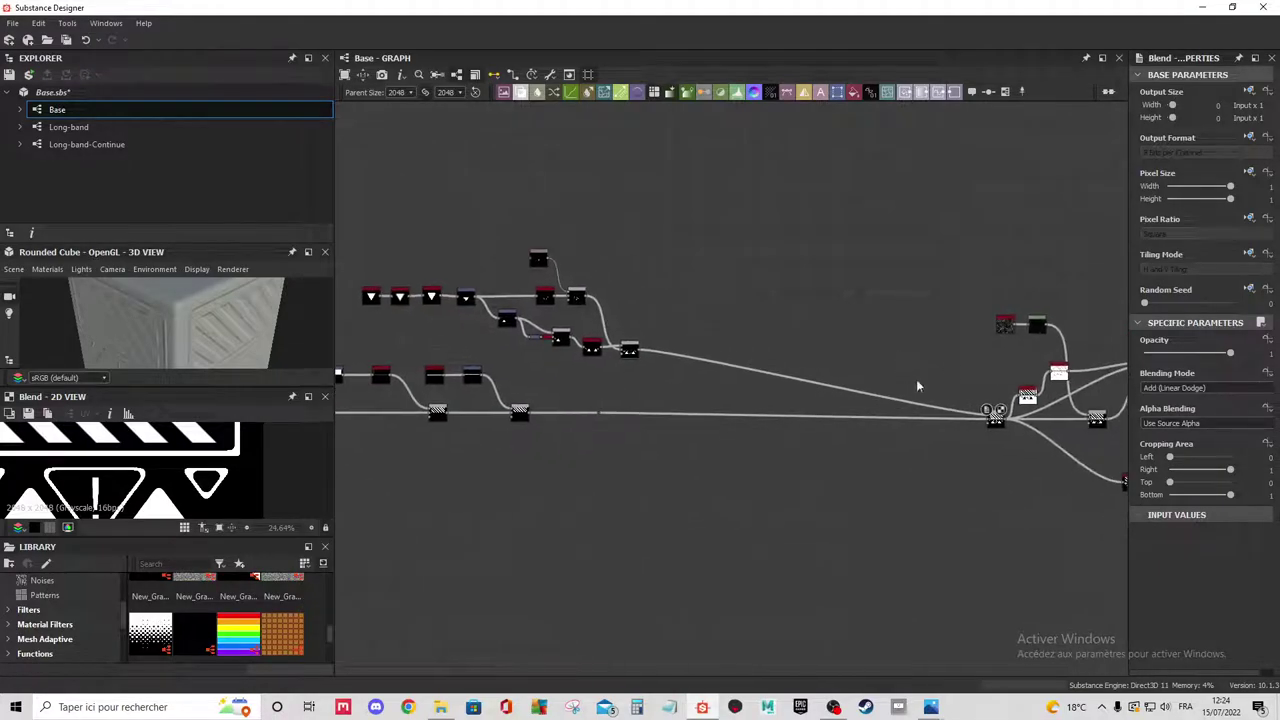
{"action": "left_click_drag", "start_coordinate": [960, 413], "coordinate": [768, 414]}
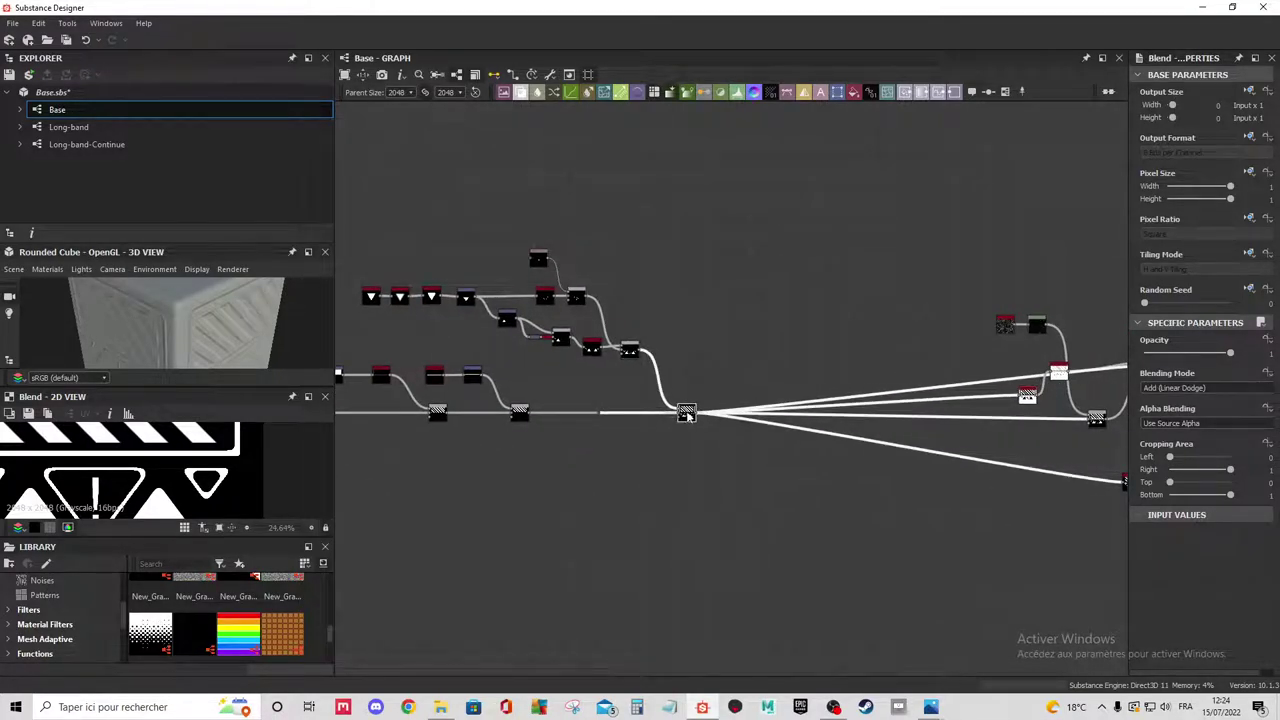
Inspect the Subtract, Add and striped Blend node results.
{"action": "middle_click_drag", "start_coordinate": [768, 413], "coordinate": [1040, 400]}
{"action": "scroll", "coordinate": [656, 355], "scroll_direction": "up", "scroll_amount": 2}
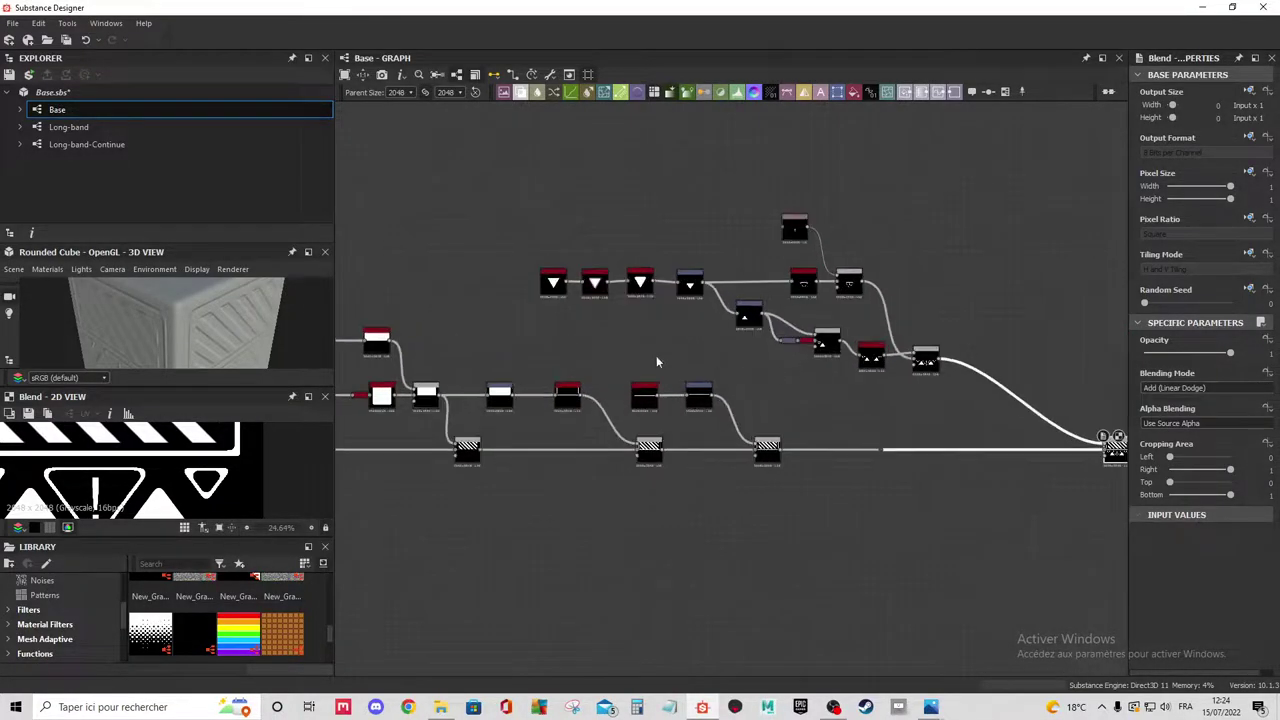
{"action": "middle_click_drag", "start_coordinate": [656, 355], "coordinate": [738, 334]}
{"action": "scroll", "coordinate": [765, 312], "scroll_direction": "down", "scroll_amount": 2}
{"action": "scroll", "coordinate": [765, 312], "scroll_direction": "up", "scroll_amount": 2}
{"action": "left_click", "coordinate": [842, 420]}
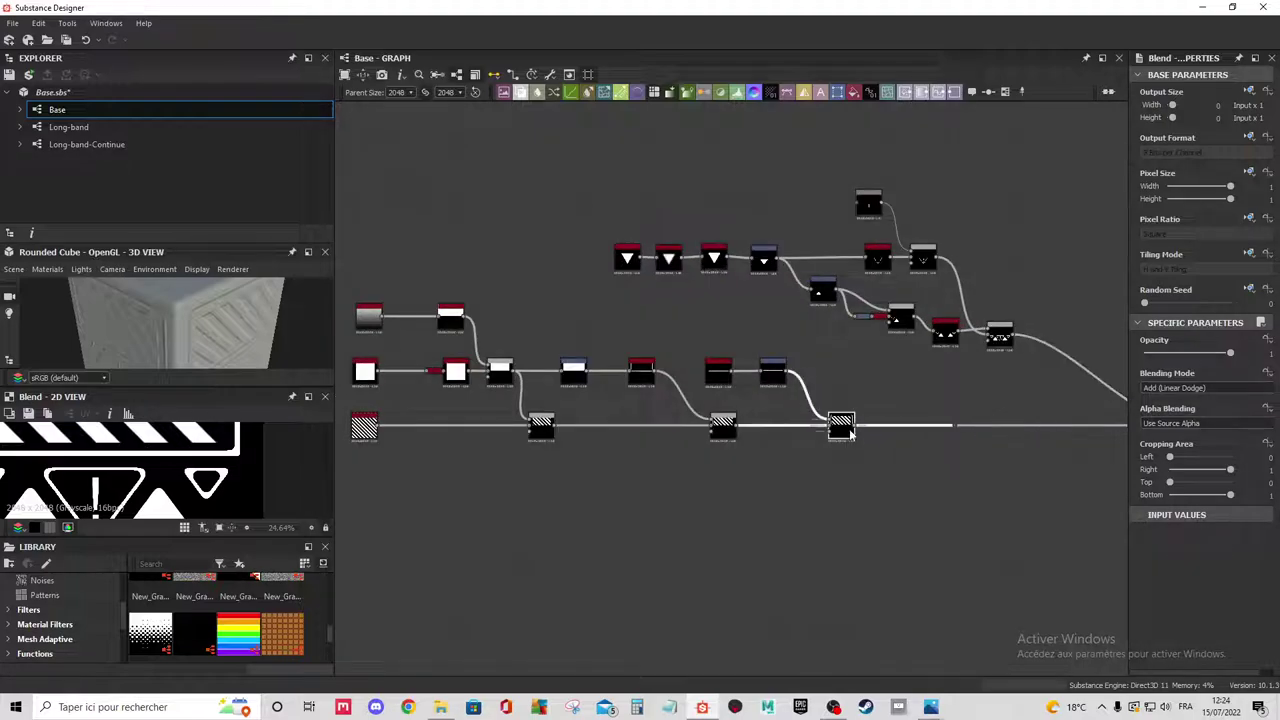
{"action": "middle_click_drag", "start_coordinate": [956, 390], "coordinate": [795, 400]}
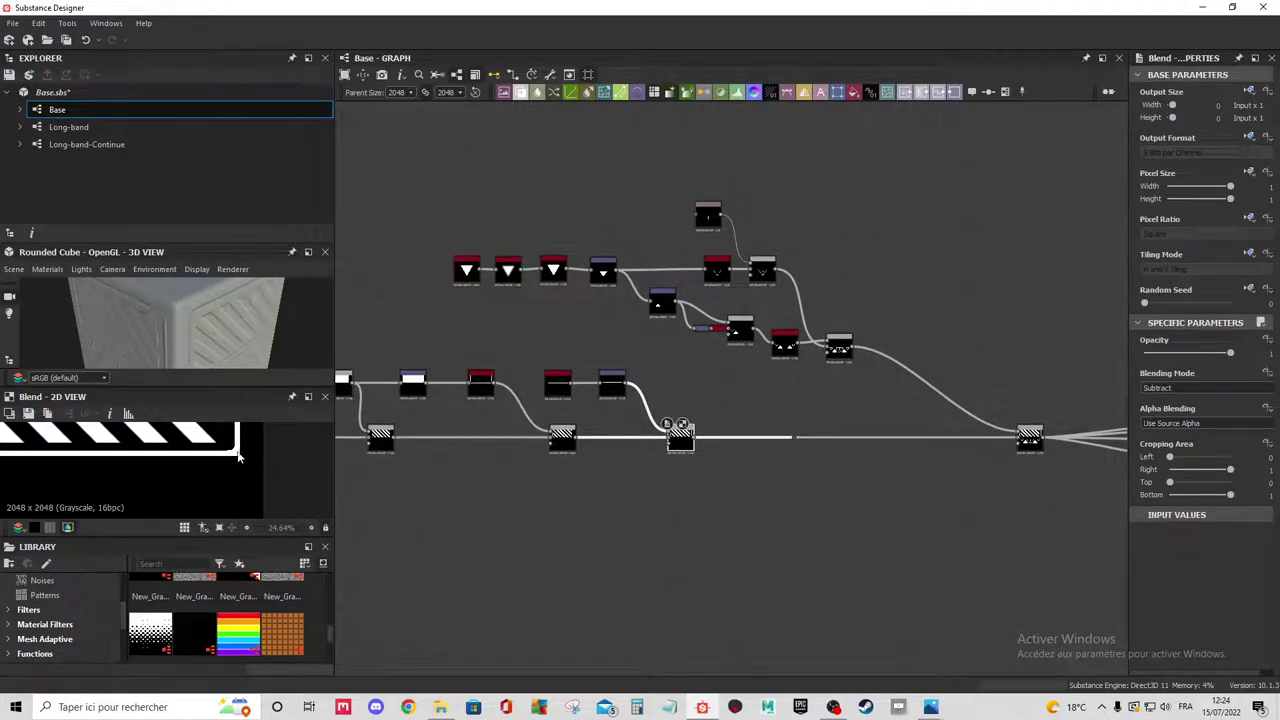
{"action": "left_click", "coordinate": [840, 345]}
{"action": "middle_click_drag", "start_coordinate": [937, 394], "coordinate": [697, 383]}
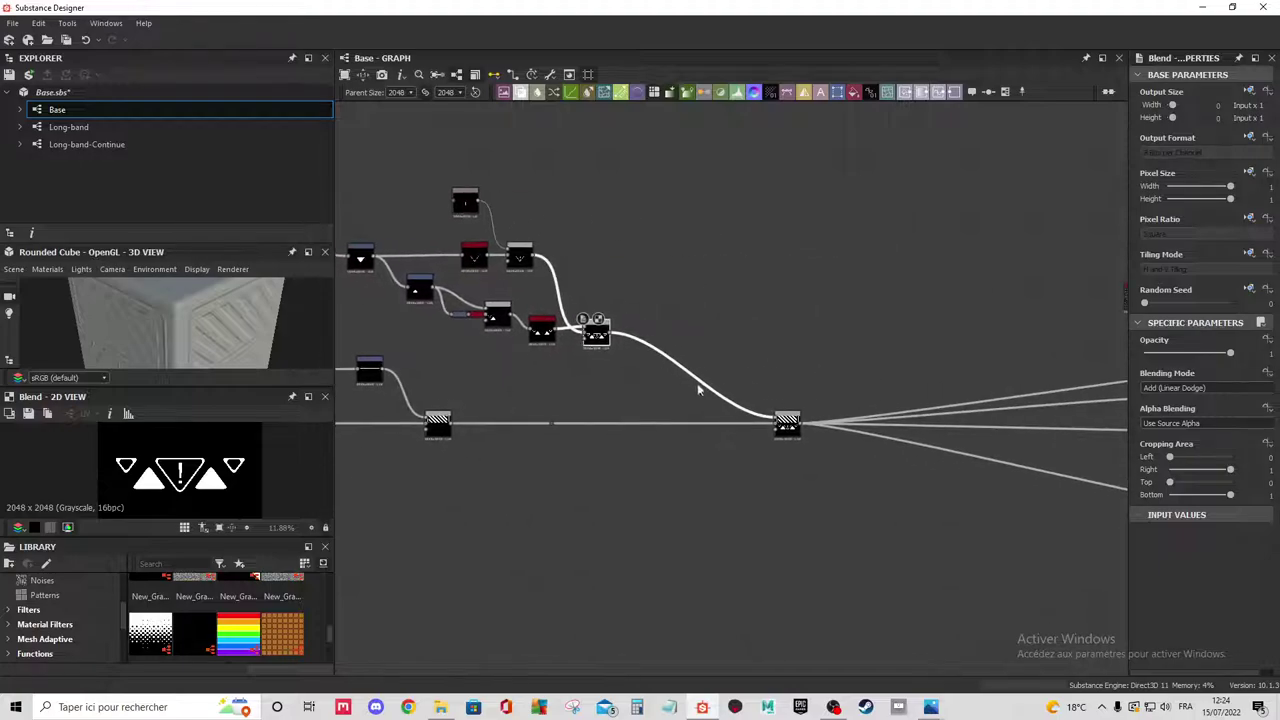
{"action": "scroll", "coordinate": [790, 432], "scroll_direction": "up", "scroll_amount": 2}
{"action": "left_click", "coordinate": [795, 432]}
Pan over to the Sorties frame and back, then select every node in the graph.
{"action": "scroll", "coordinate": [797, 430], "scroll_direction": "down", "scroll_amount": 3}
{"action": "middle_click_drag", "start_coordinate": [797, 430], "coordinate": [671, 423]}
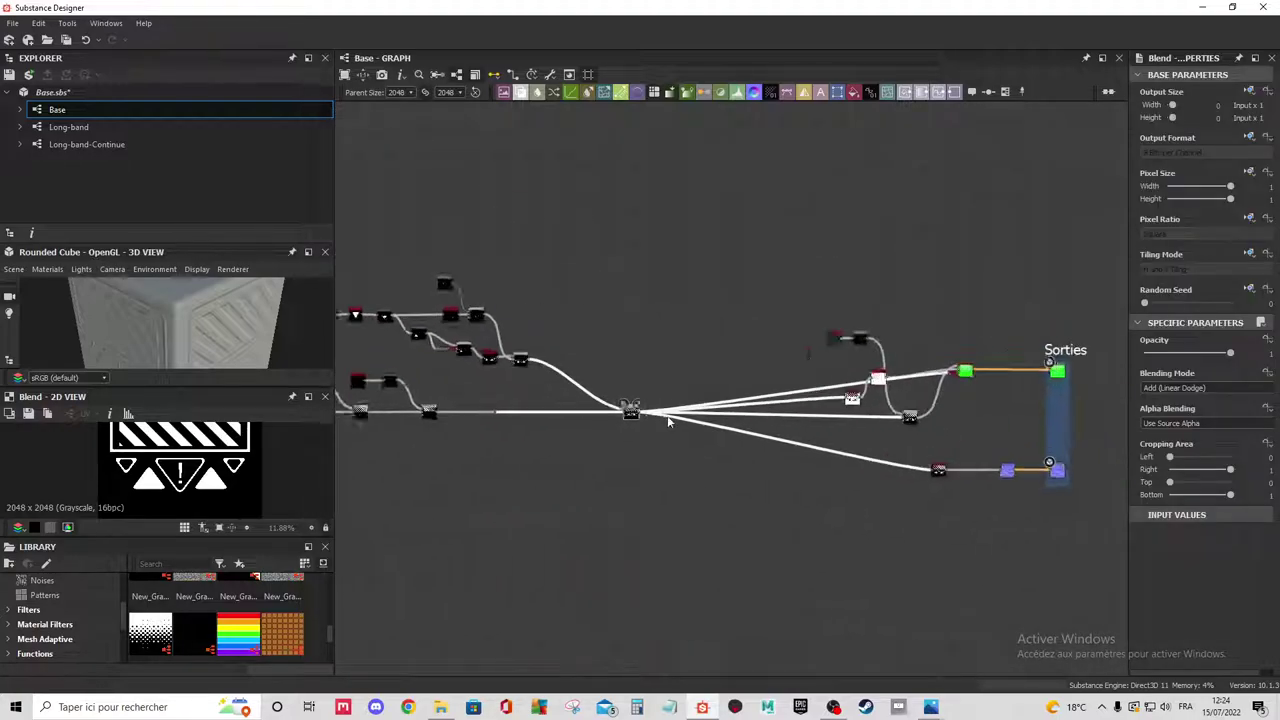
{"action": "scroll", "coordinate": [671, 423], "scroll_direction": "up", "scroll_amount": 2}
{"action": "middle_click_drag", "start_coordinate": [963, 443], "coordinate": [741, 405]}
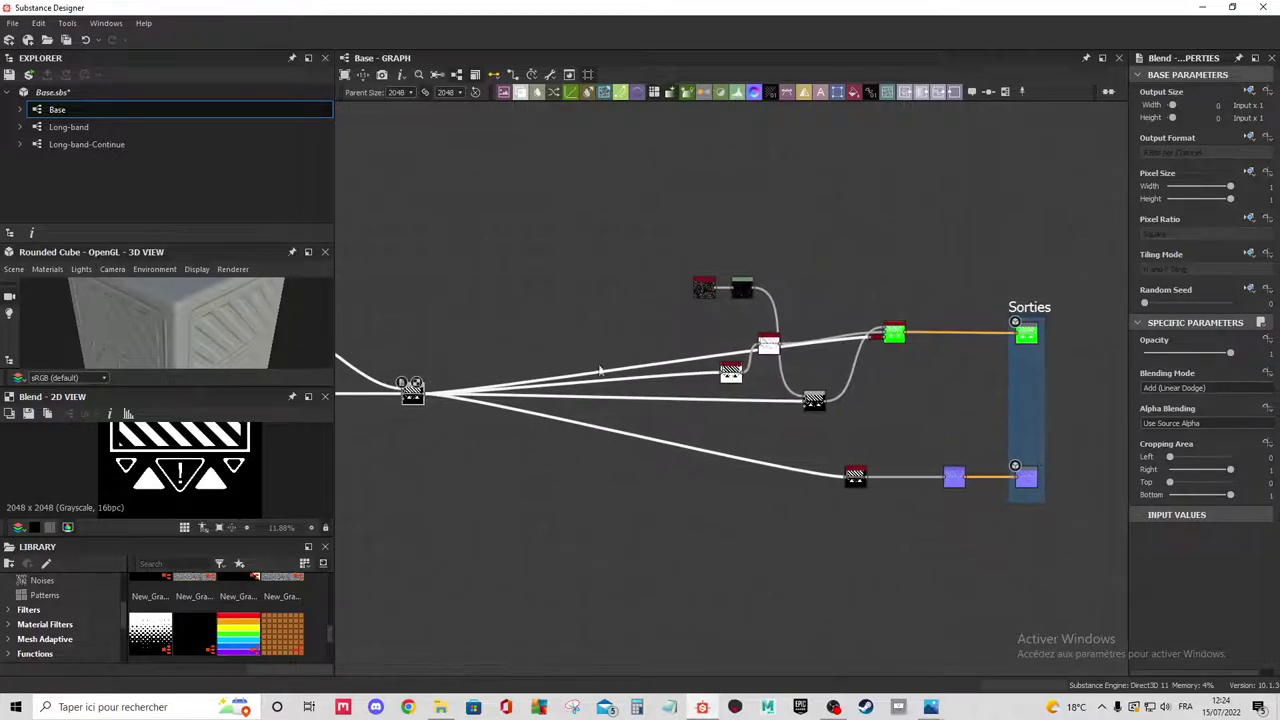
{"action": "mouse_move", "coordinate": [815, 370]}
{"action": "middle_mouse_down"}
{"action": "mouse_move", "coordinate": [626, 341]}
{"action": "mouse_move", "coordinate": [706, 375]}
{"action": "middle_mouse_up"}
{"action": "scroll", "coordinate": [624, 340], "scroll_direction": "up", "scroll_amount": 1}
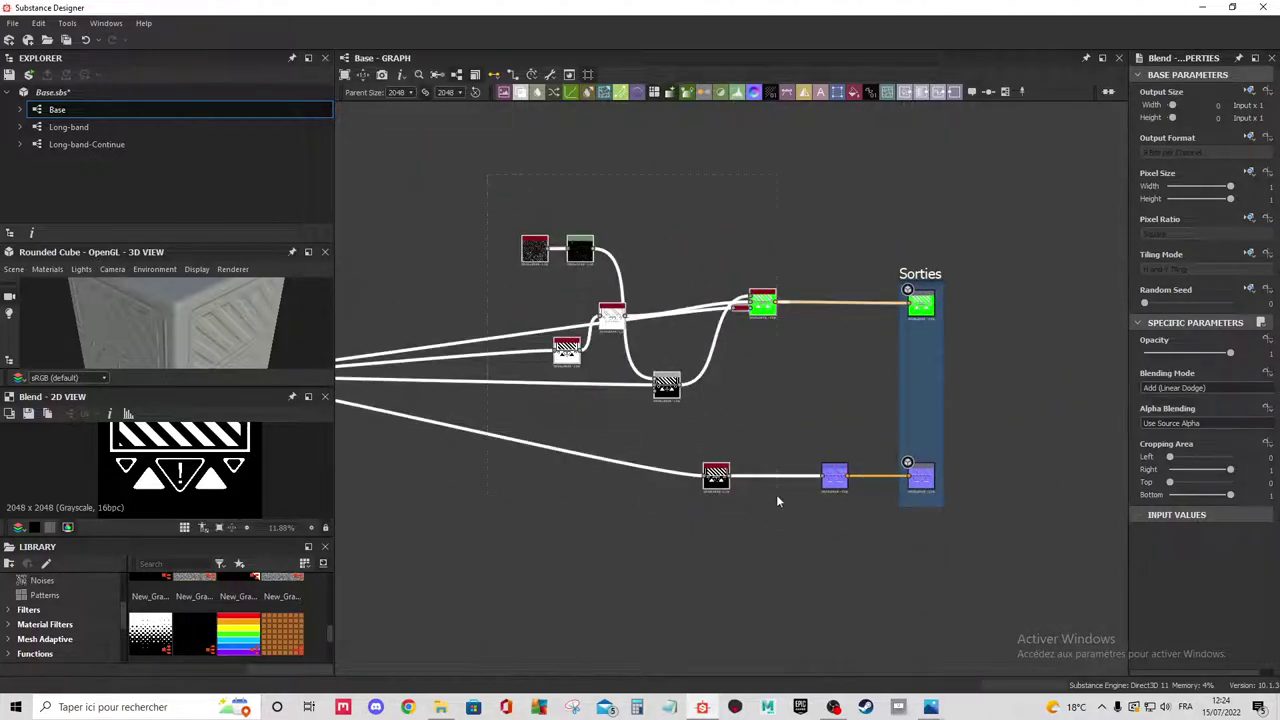
{"action": "scroll", "coordinate": [495, 337], "scroll_direction": "down", "scroll_amount": 2}
{"action": "middle_click_drag", "start_coordinate": [495, 337], "coordinate": [1090, 420]}
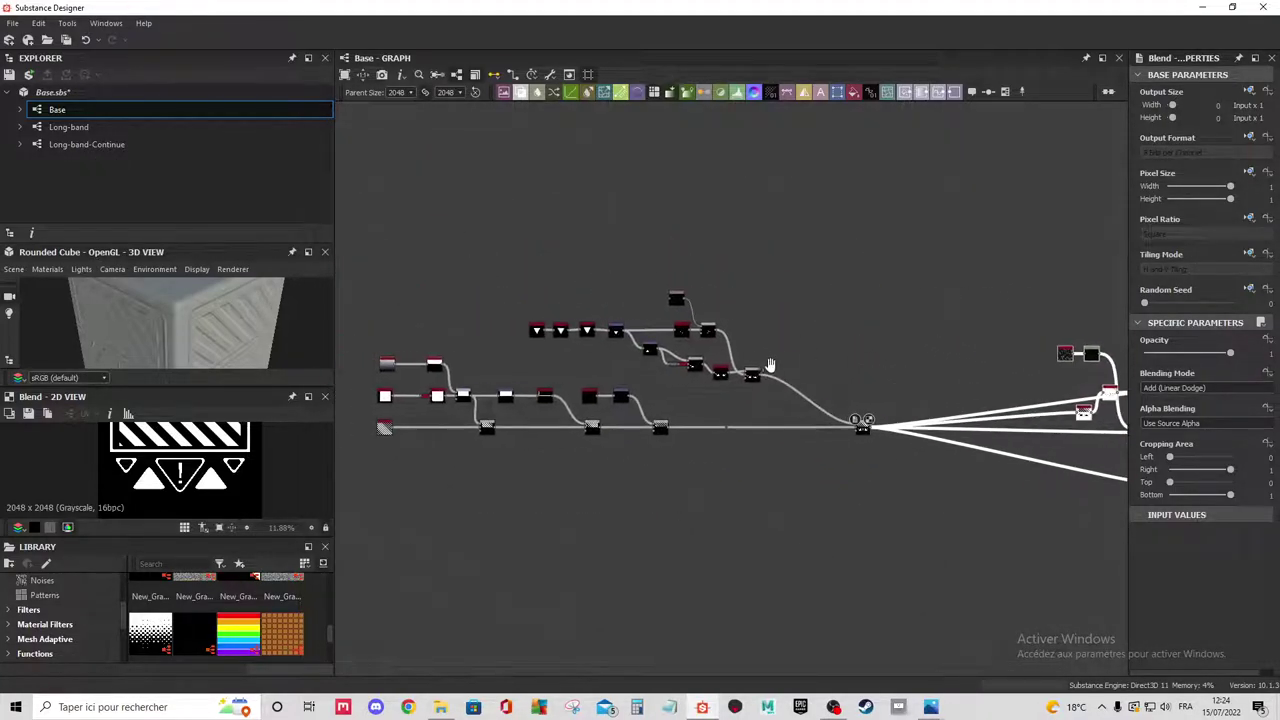
{"action": "scroll", "coordinate": [789, 409], "scroll_direction": "up", "scroll_amount": 1}
{"action": "scroll", "coordinate": [829, 391], "scroll_direction": "up", "scroll_amount": 1}
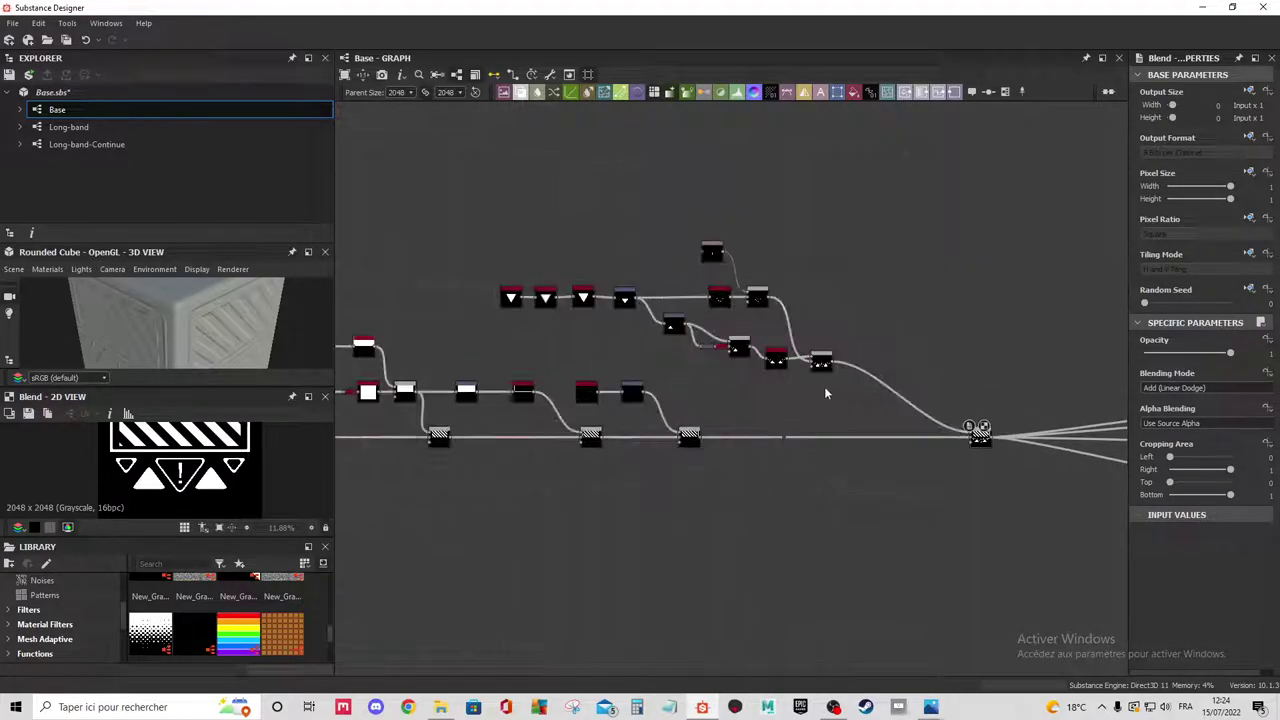
{"action": "scroll", "coordinate": [780, 417], "scroll_direction": "down", "scroll_amount": 1}
{"action": "left_click_drag", "start_coordinate": [366, 217], "coordinate": [911, 504]}
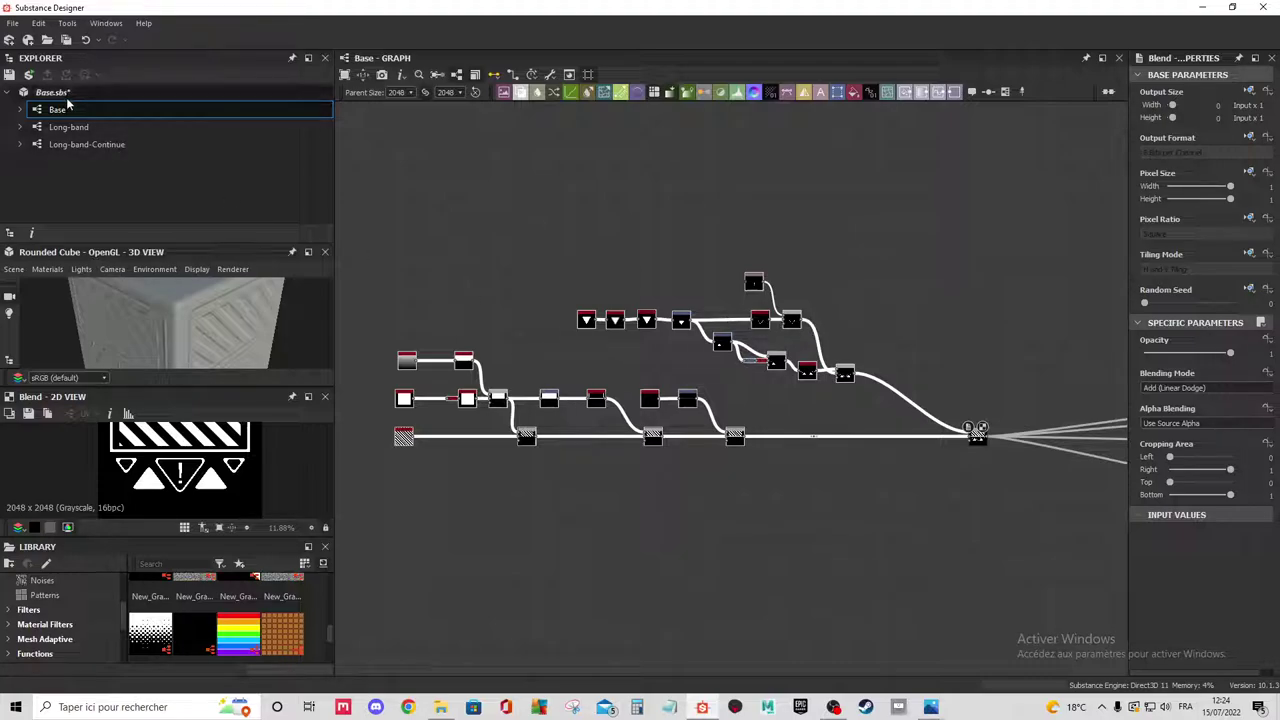
{"action": "middle_click_drag", "start_coordinate": [1090, 450], "coordinate": [810, 394]}
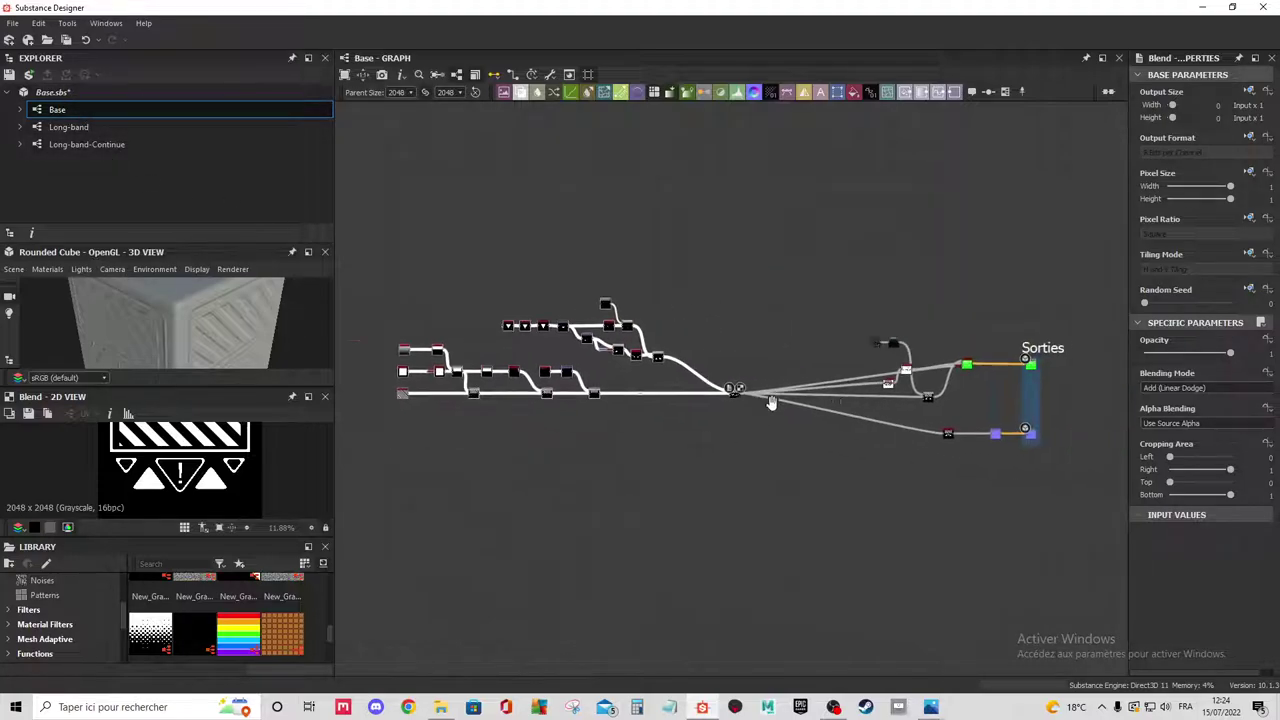
Frame the Base graph, then create a 1024 × 1024 px graph named Convert-To-UnrealDecals.
{"action": "key", "text": "f"}
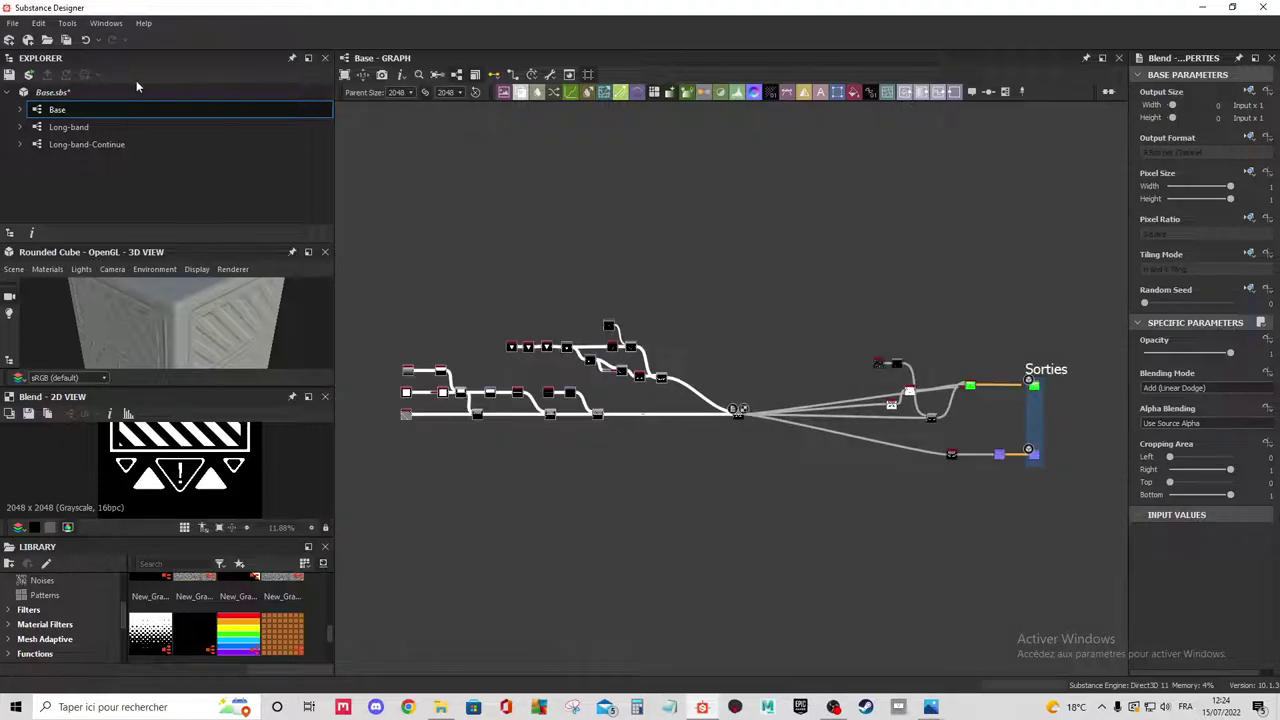
{"action": "left_click", "coordinate": [13, 22]}
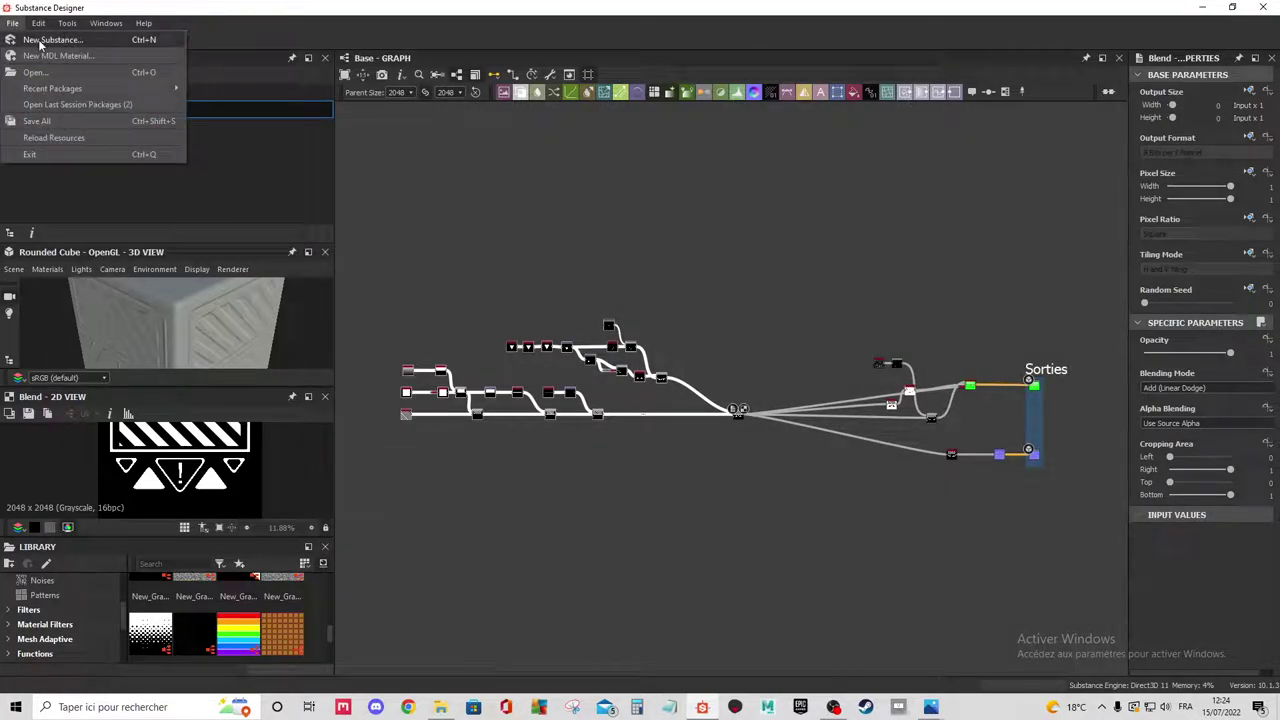
{"action": "left_click", "coordinate": [40, 40]}
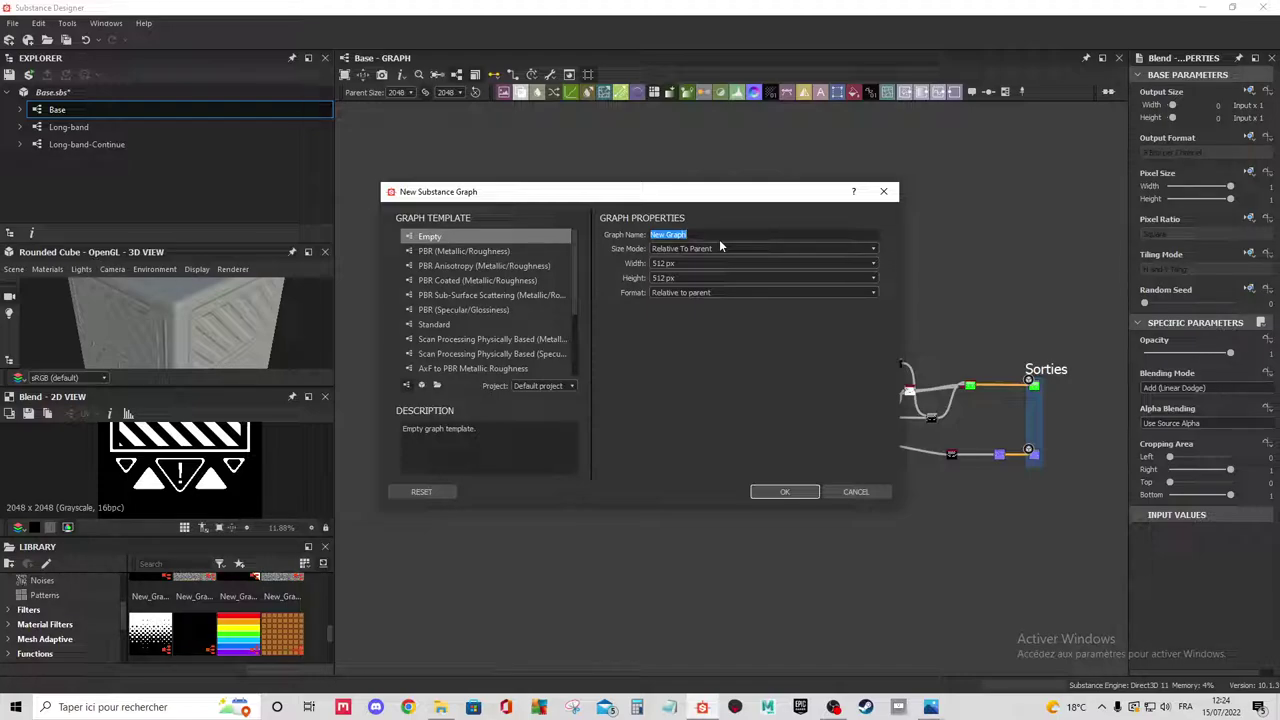
{"action": "type", "text": "C"}
{"action": "type", "text": "onvert-To-UnrealDecals"}
{"action": "left_click", "coordinate": [694, 262]}
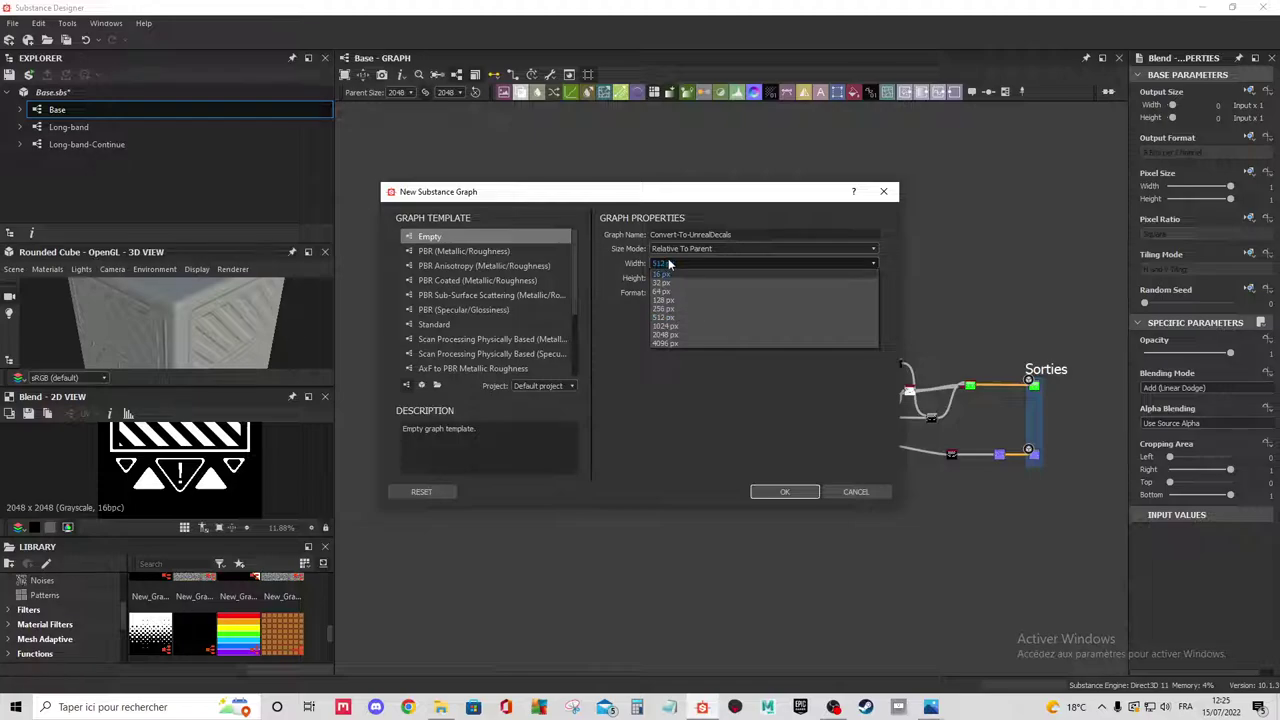
{"action": "left_click", "coordinate": [705, 325]}
{"action": "left_click", "coordinate": [700, 277]}
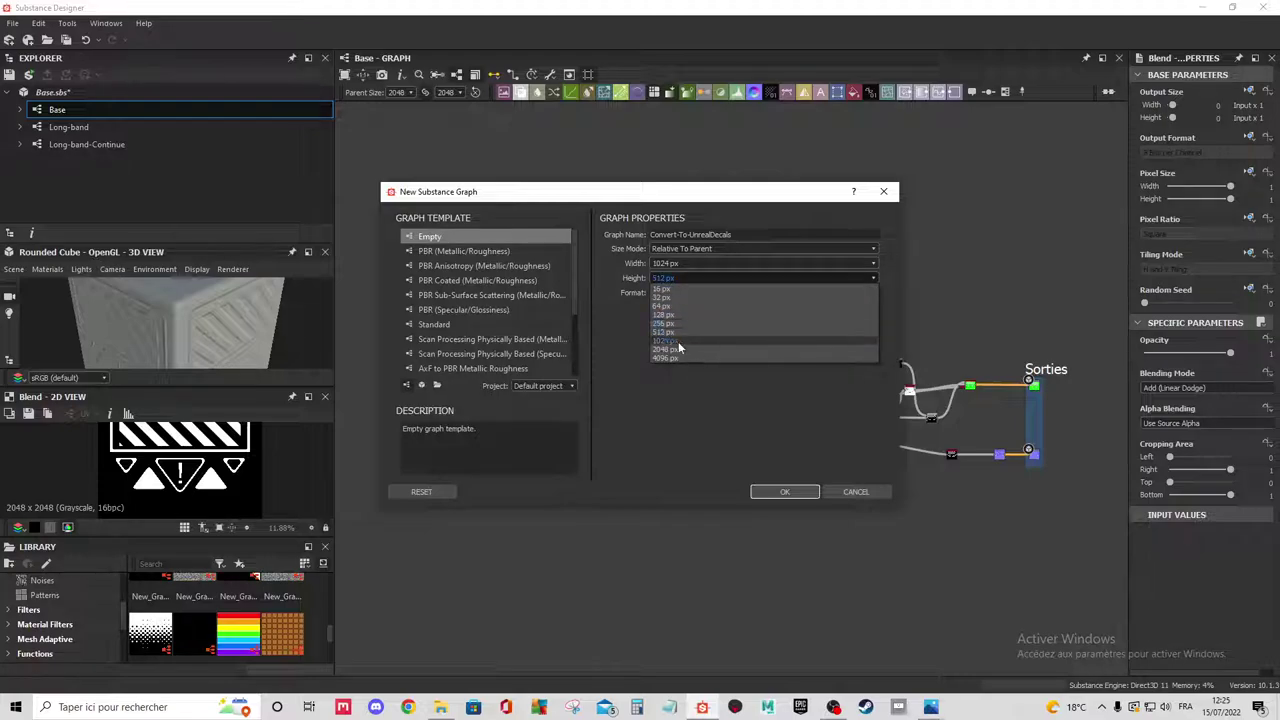
{"action": "left_click", "coordinate": [678, 343]}
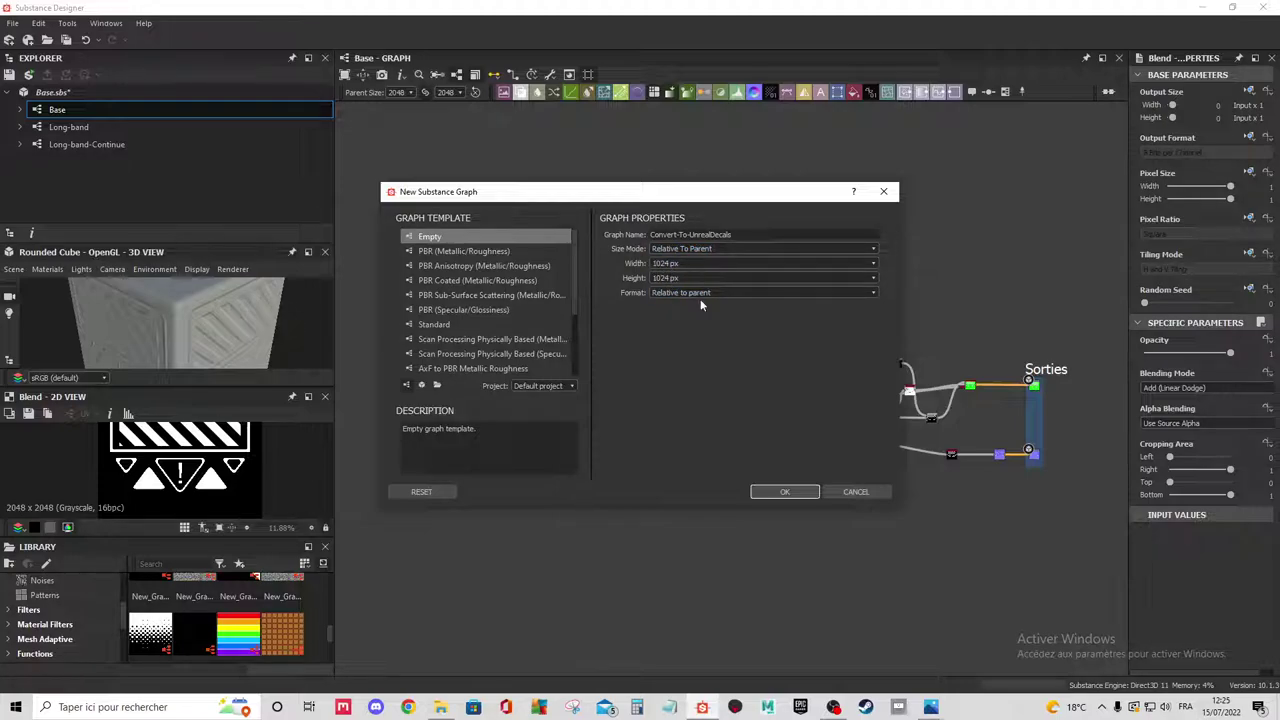
{"action": "left_click", "coordinate": [776, 492]}
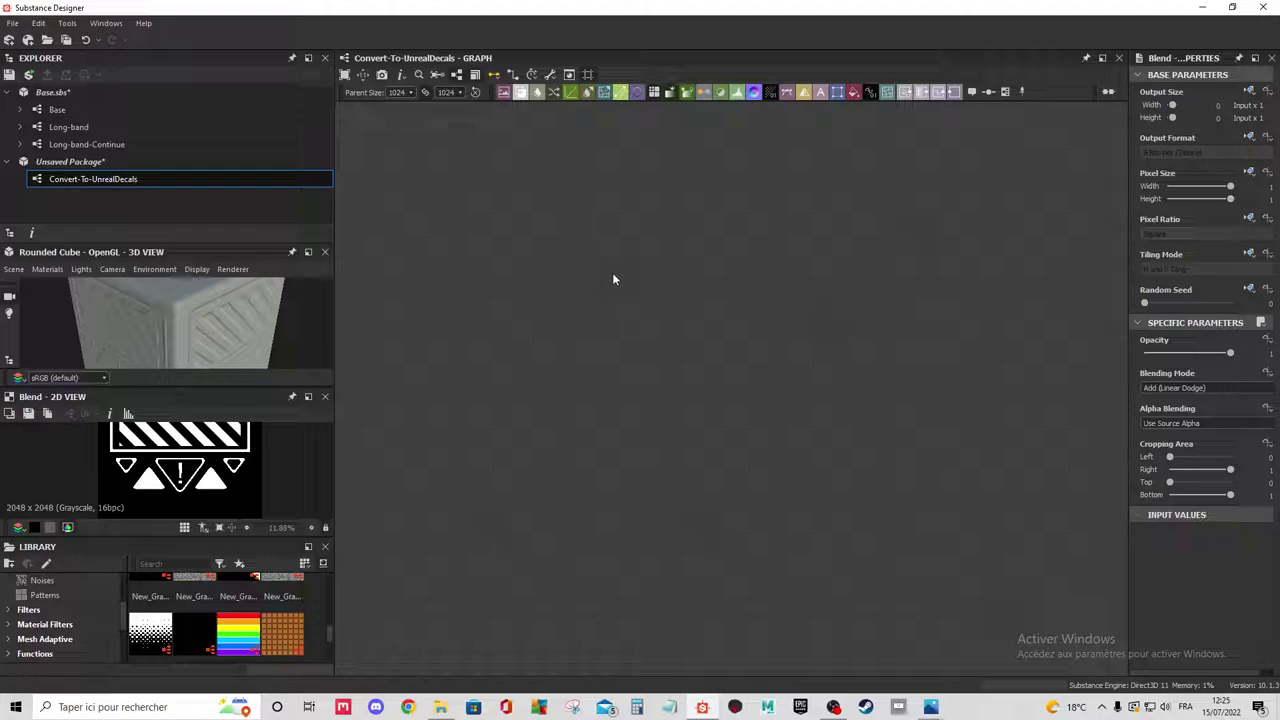
{"action": "left_click", "coordinate": [12, 23]}
{"action": "left_click", "coordinate": [35, 45]}
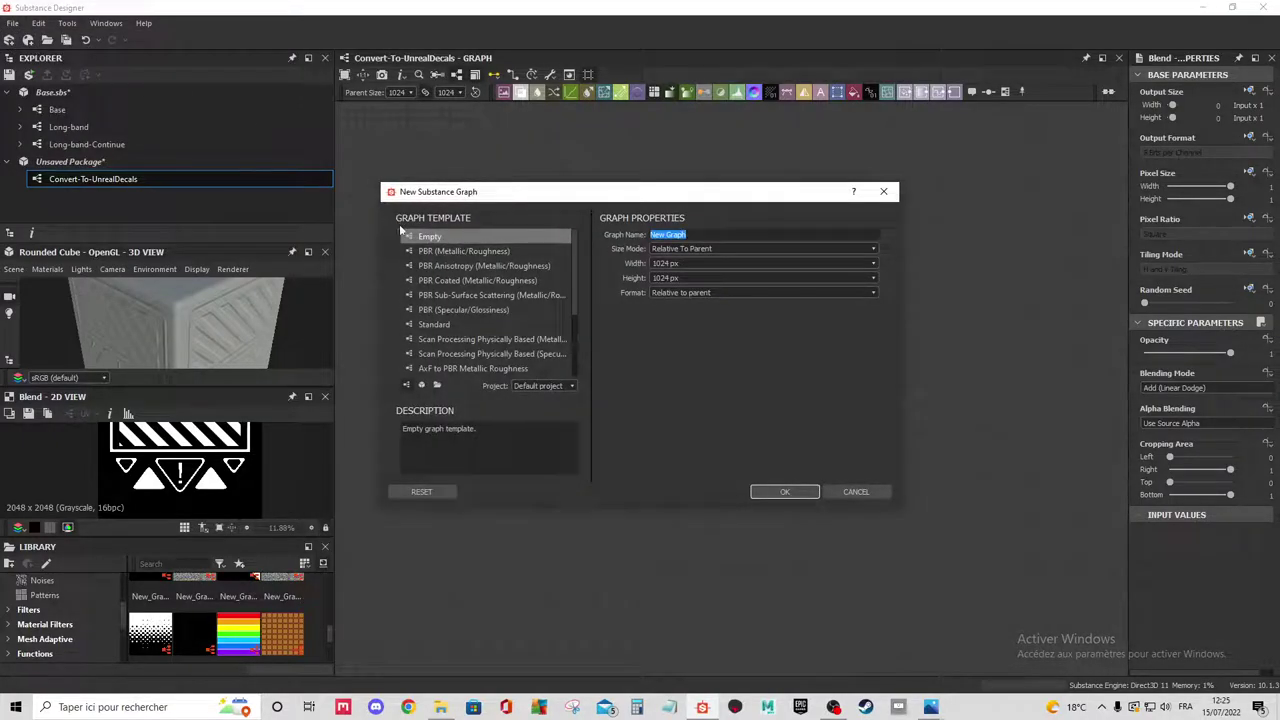
{"action": "left_click", "coordinate": [856, 489]}
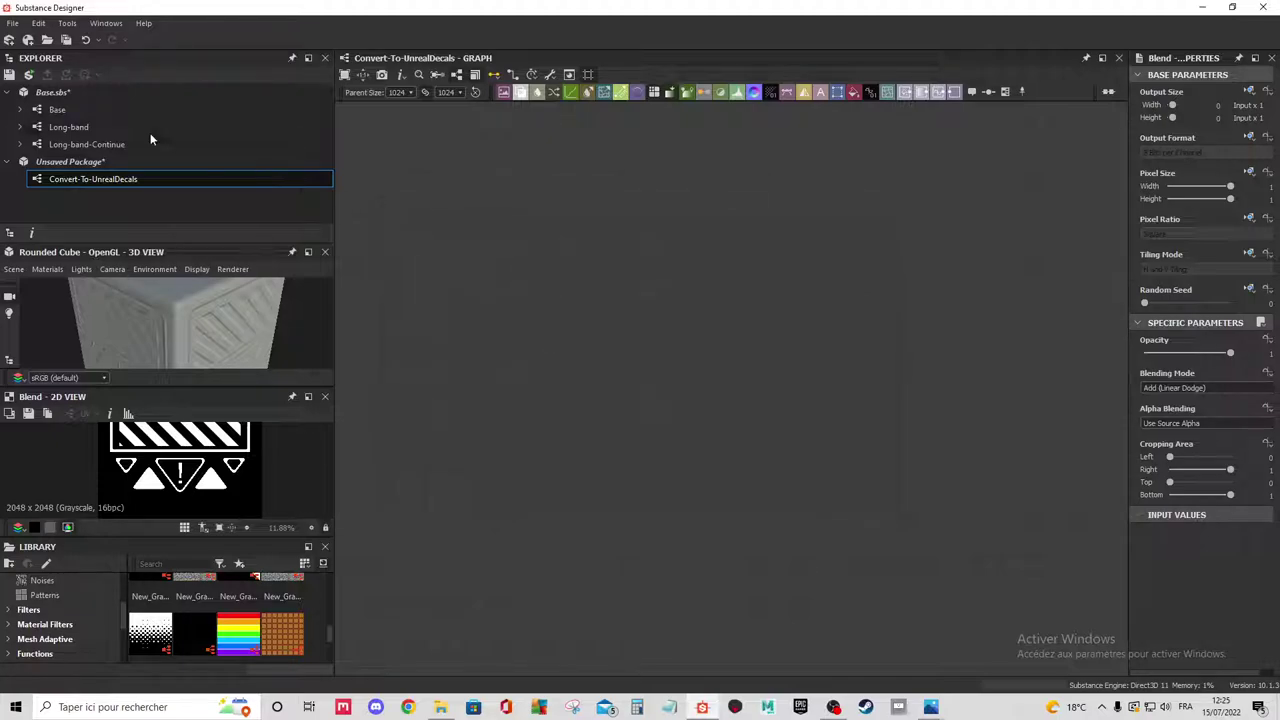
{"action": "left_click", "coordinate": [620, 311]}
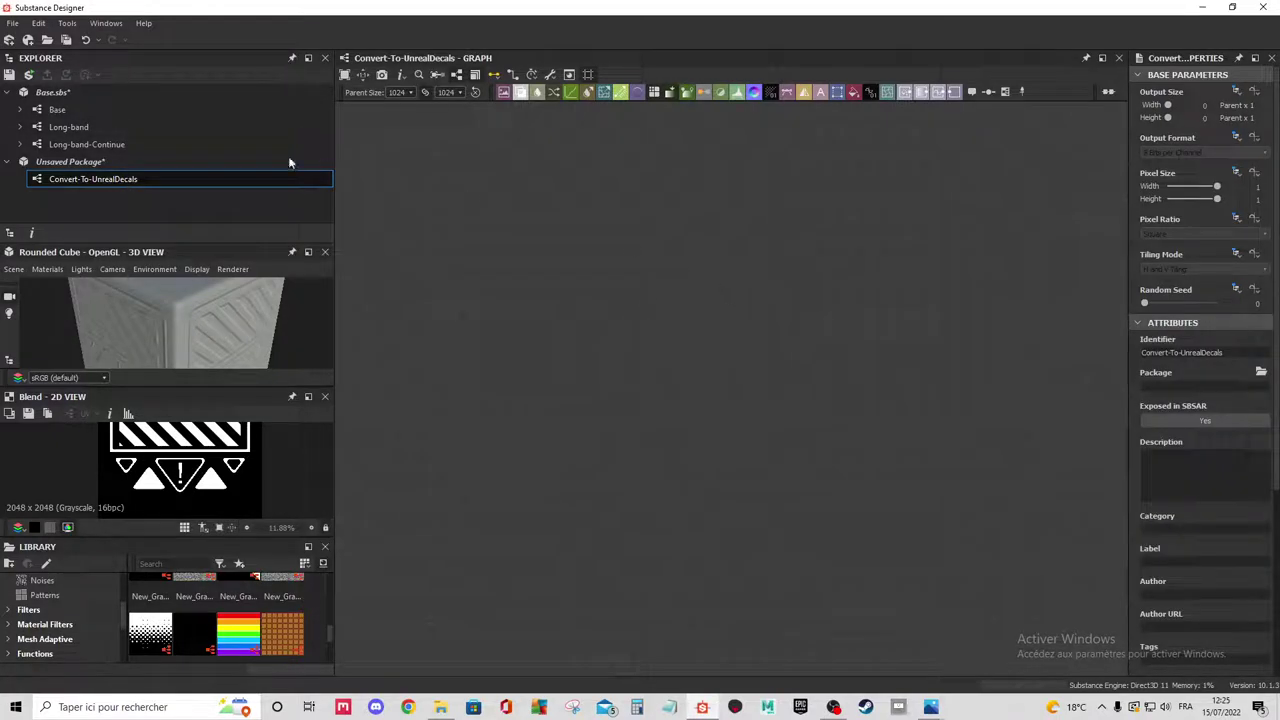
{"action": "double_click", "coordinate": [189, 112]}
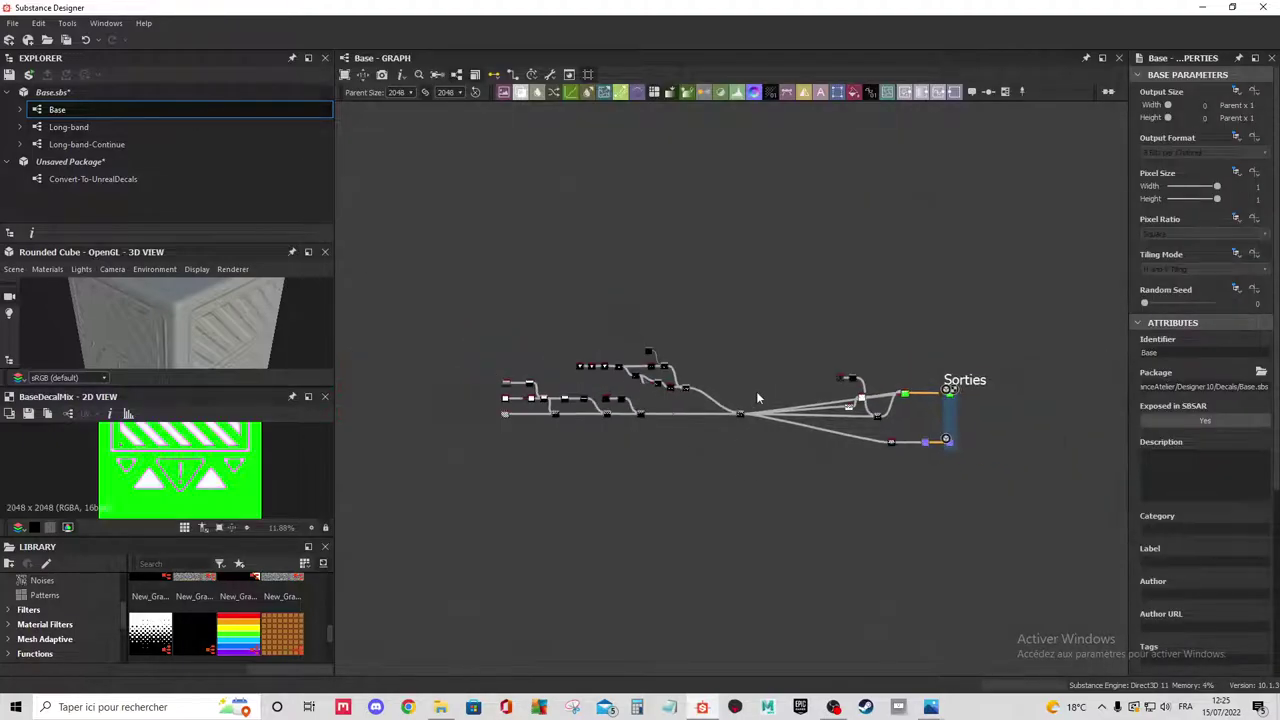
{"action": "left_click_drag", "start_coordinate": [1029, 320], "coordinate": [476, 532]}
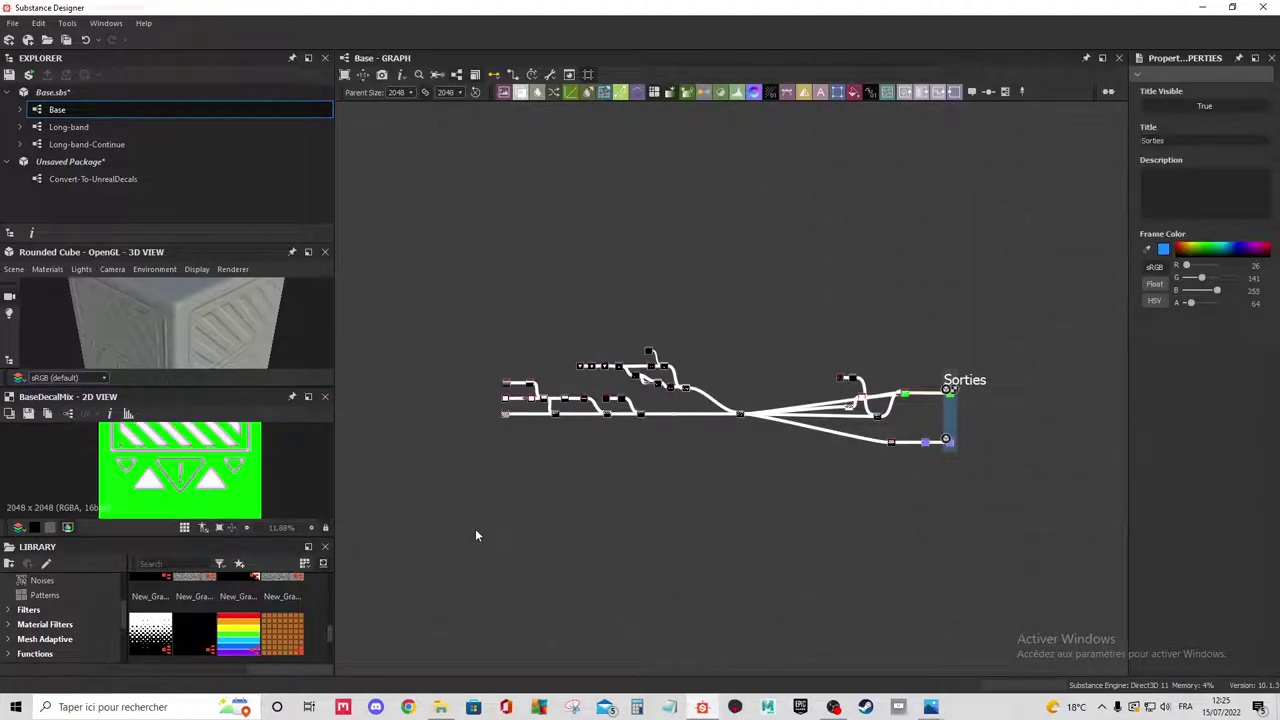
{"action": "left_click", "coordinate": [91, 181]}
{"action": "double_click", "coordinate": [91, 180]}
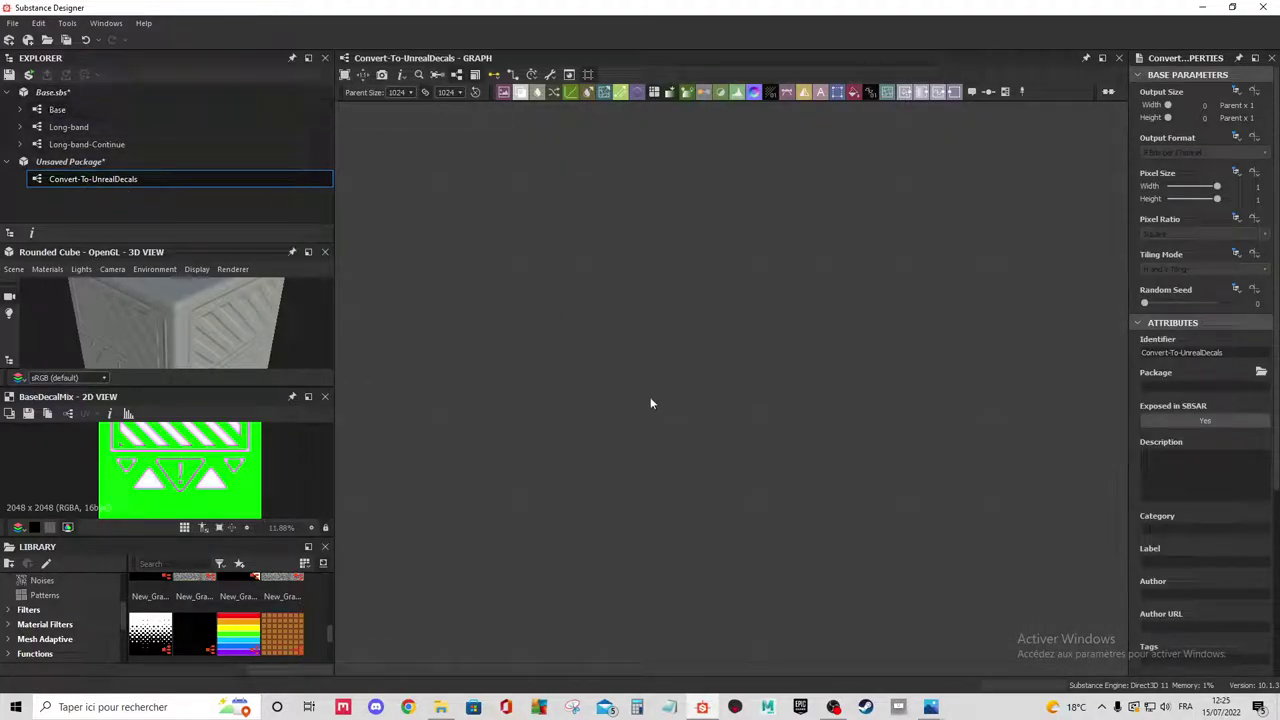
Paste the copied Base node network into the empty Convert-To-UnrealDecals graph.
{"action": "right_click", "coordinate": [796, 358]}
{"action": "left_click", "coordinate": [785, 334]}
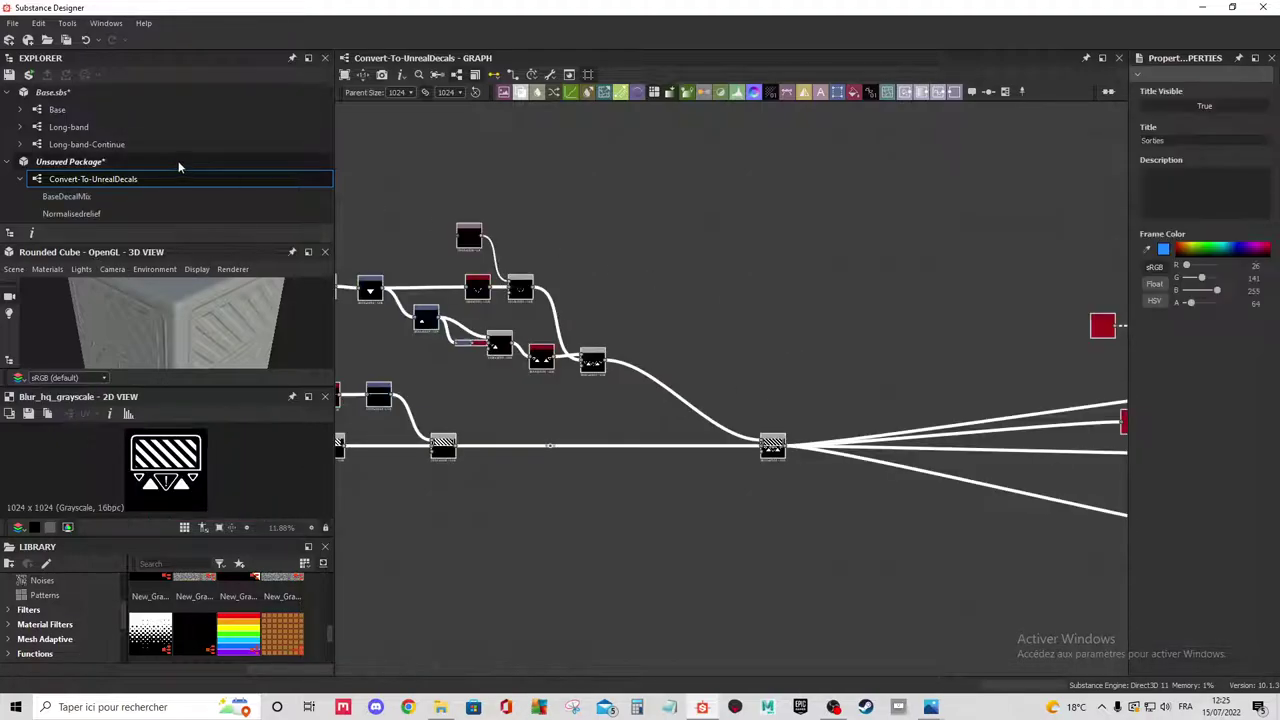
{"action": "scroll", "coordinate": [666, 296], "scroll_direction": "down", "scroll_amount": 1}
{"action": "scroll", "coordinate": [676, 300], "scroll_direction": "down", "scroll_amount": 3}
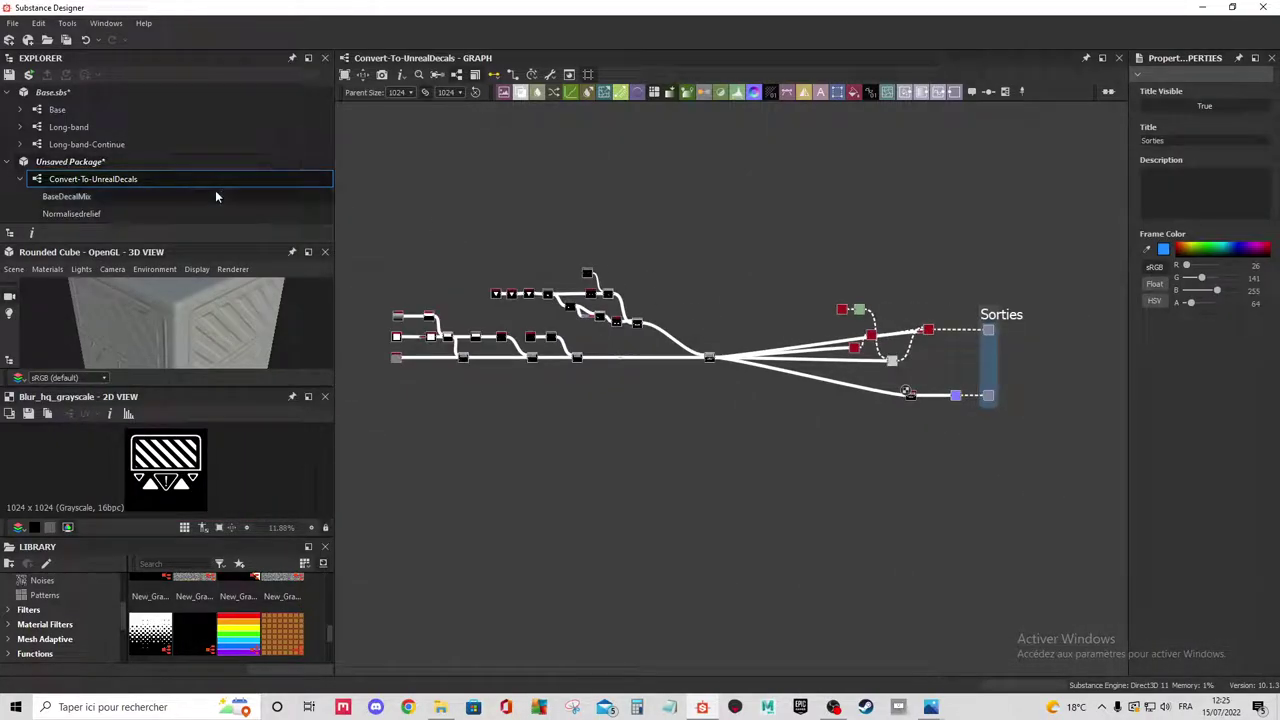
{"action": "middle_click_drag", "start_coordinate": [779, 326], "coordinate": [738, 298]}
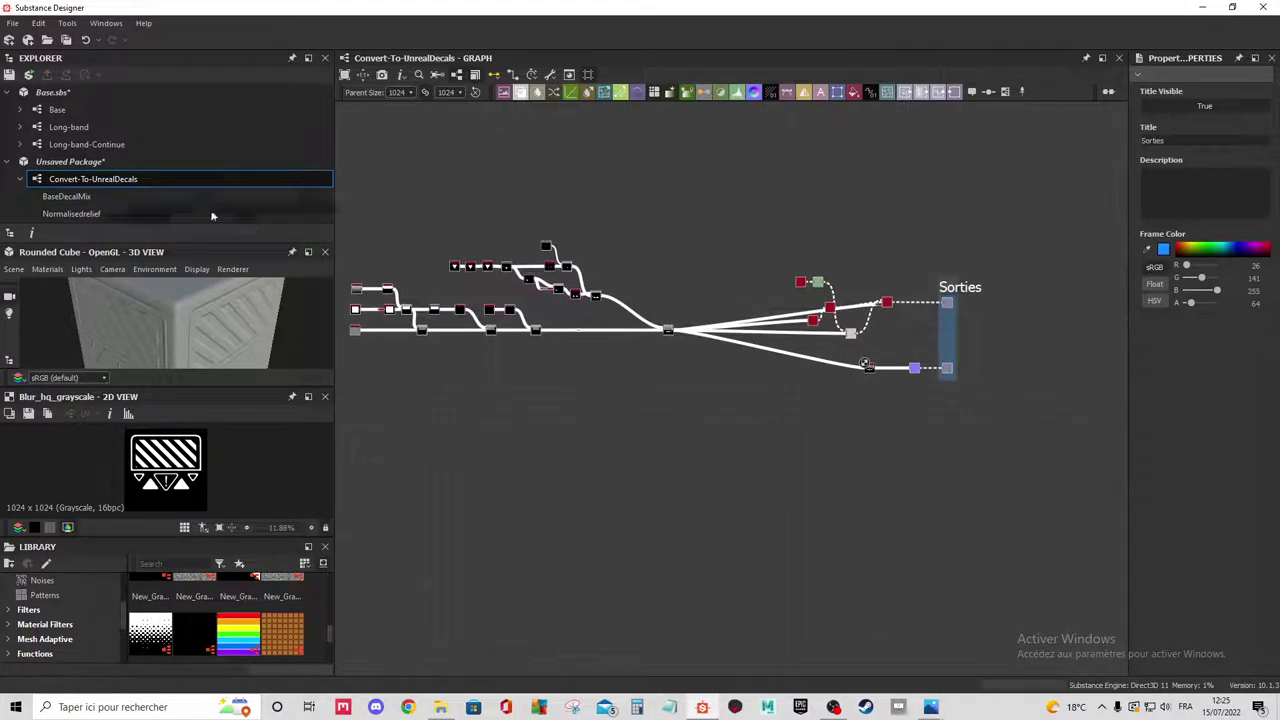
{"action": "scroll", "coordinate": [991, 285], "scroll_direction": "up", "scroll_amount": 3}
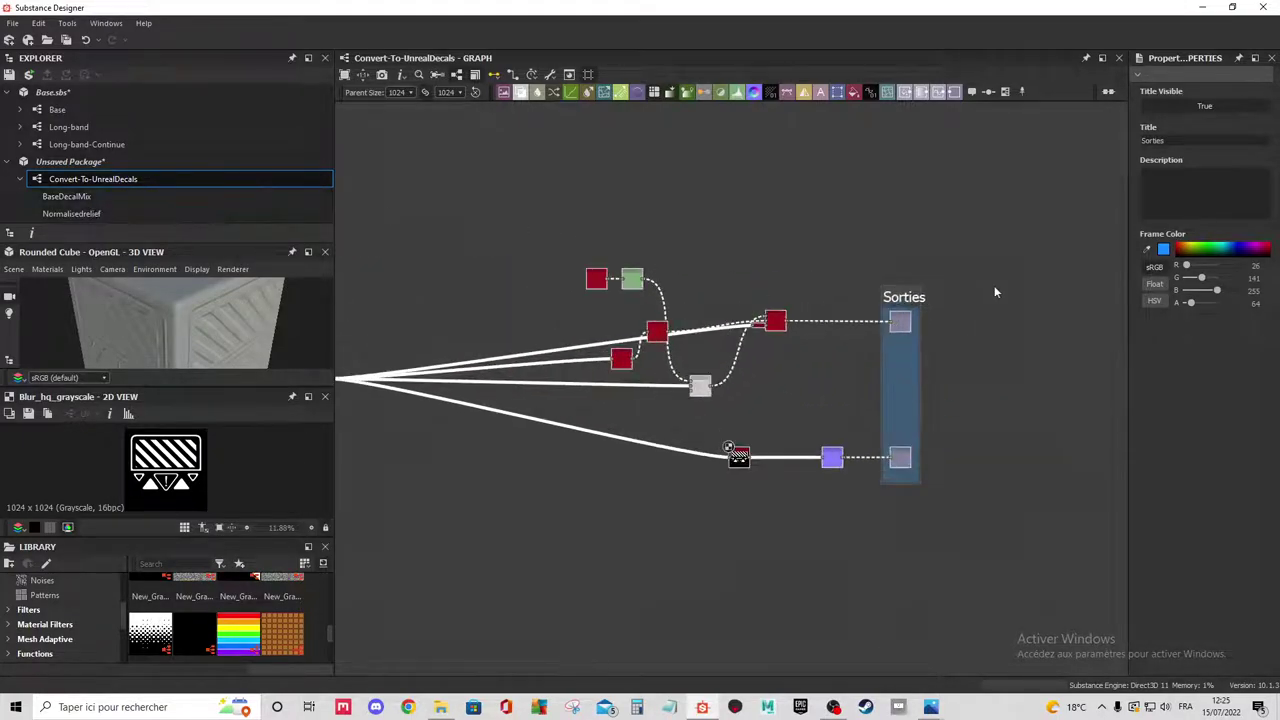
{"action": "scroll", "coordinate": [886, 310], "scroll_direction": "up", "scroll_amount": 3}
Inspect the BaseDecalMix and Normalisedrelief output nodes in the Sorties frame.
{"action": "double_click", "coordinate": [913, 330]}
{"action": "double_click", "coordinate": [916, 608]}
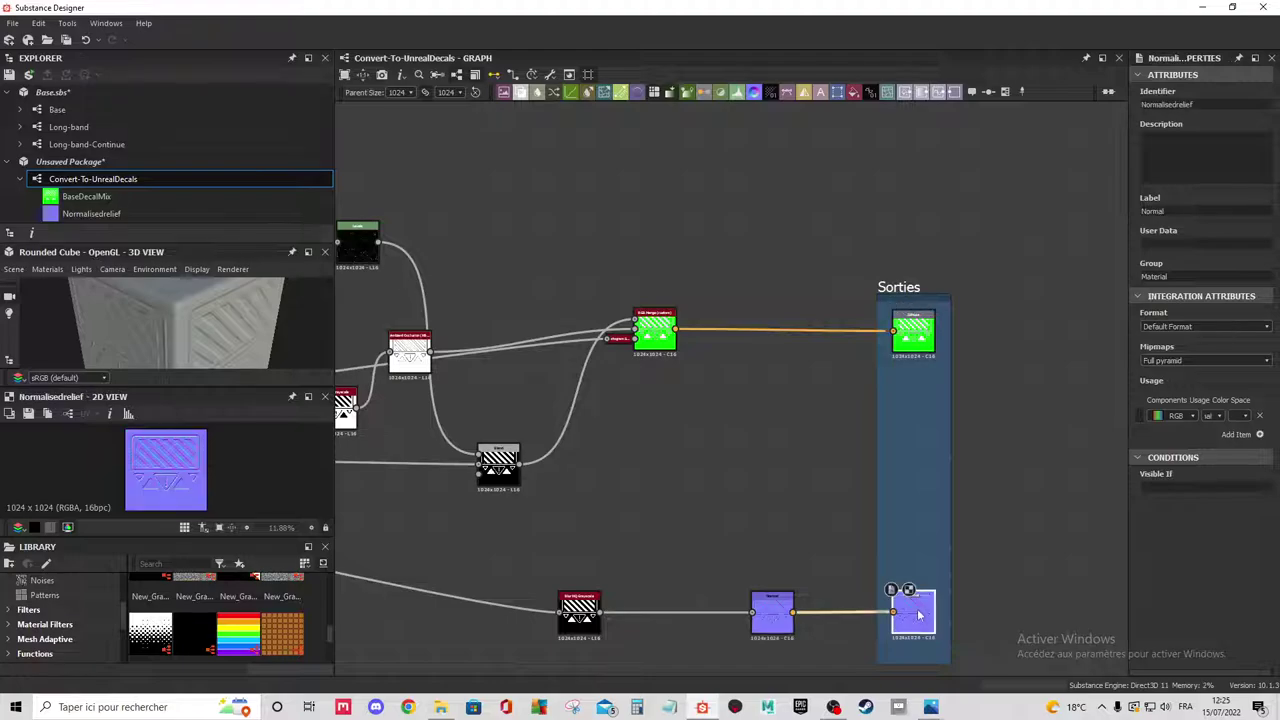
{"action": "scroll", "coordinate": [880, 600], "scroll_direction": "down", "scroll_amount": 3}
{"action": "middle_click_drag", "start_coordinate": [778, 436], "coordinate": [869, 396]}
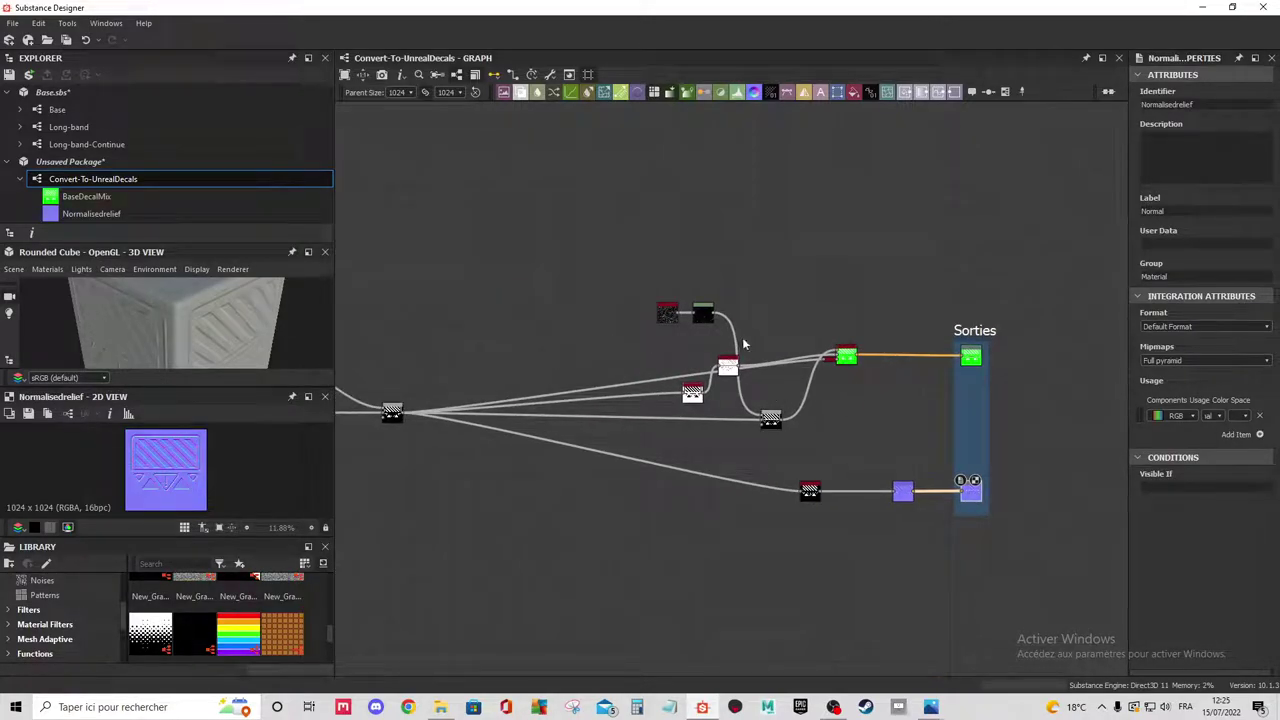
{"action": "scroll", "coordinate": [837, 349], "scroll_direction": "up", "scroll_amount": 3}
{"action": "scroll", "coordinate": [837, 314], "scroll_direction": "down", "scroll_amount": 1}
{"action": "scroll", "coordinate": [786, 328], "scroll_direction": "up", "scroll_amount": 1}
{"action": "middle_click_drag", "start_coordinate": [786, 328], "coordinate": [858, 377]}
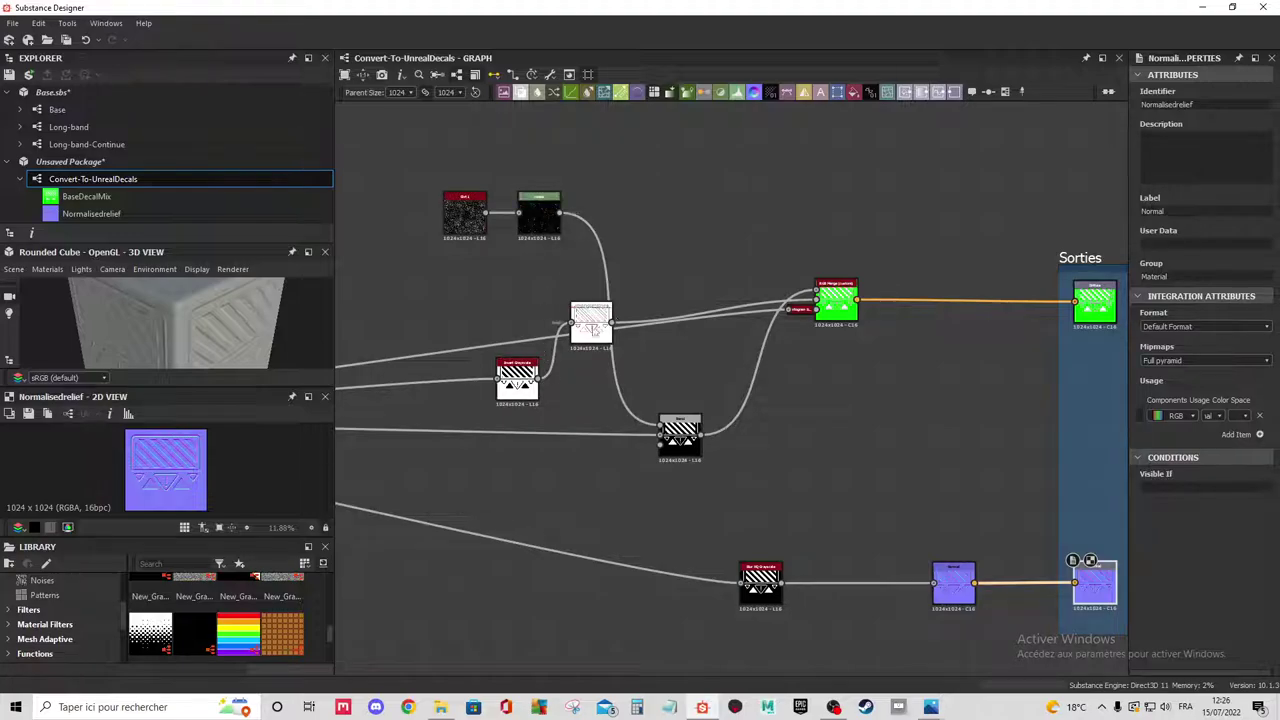
{"action": "scroll", "coordinate": [892, 316], "scroll_direction": "down", "scroll_amount": 2}
{"action": "middle_click_drag", "start_coordinate": [842, 460], "coordinate": [871, 424]}
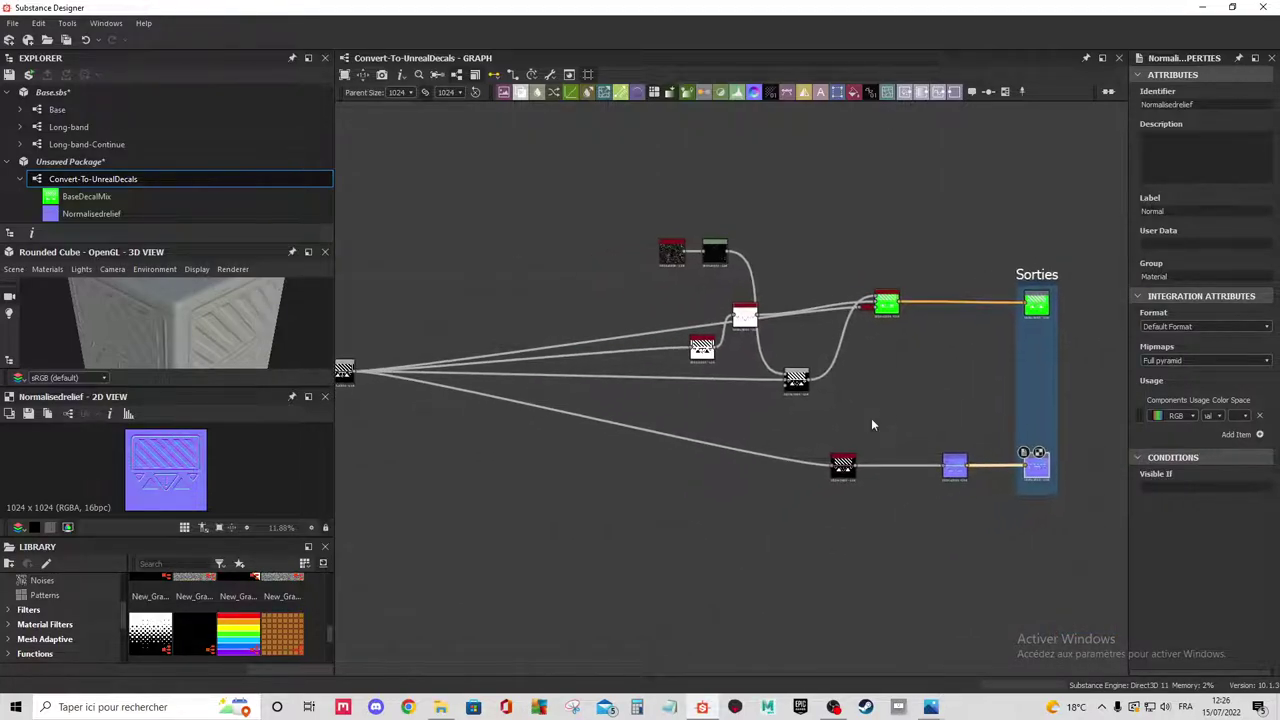
Bring the input-building nodes on the left of the network into view.
{"action": "scroll", "coordinate": [697, 257], "scroll_direction": "down", "scroll_amount": 2}
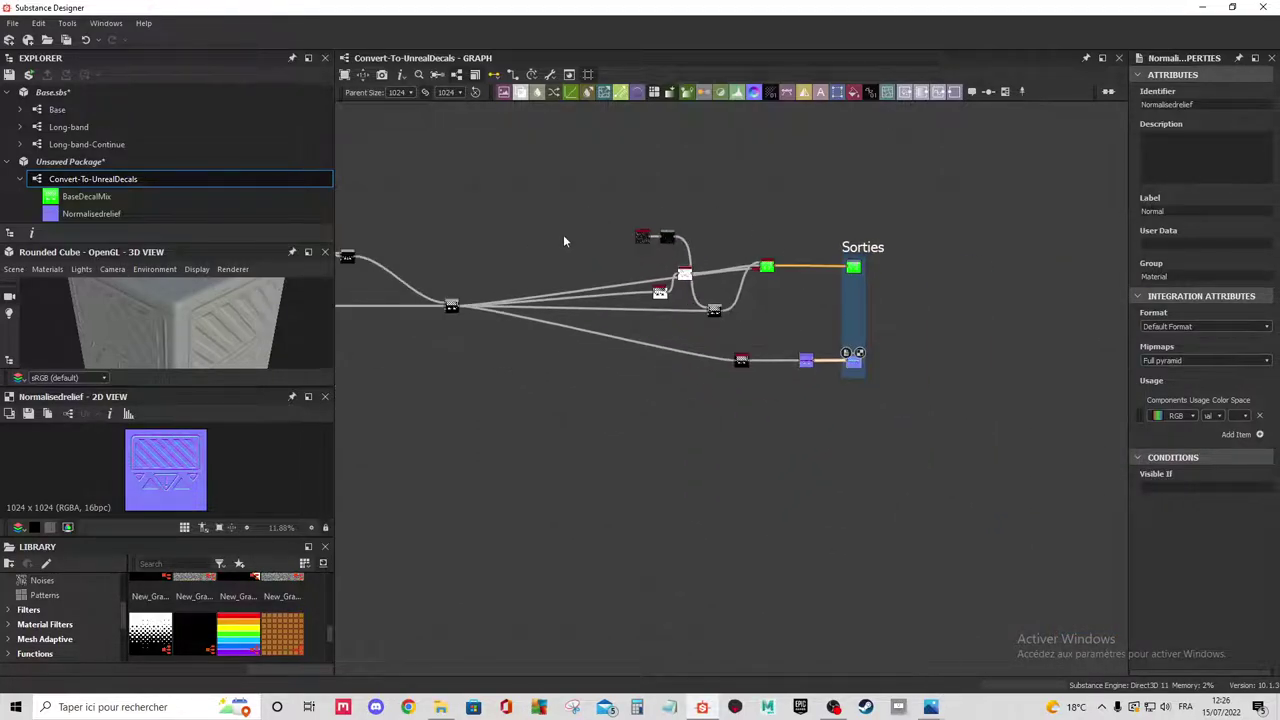
{"action": "middle_click_drag", "start_coordinate": [563, 234], "coordinate": [802, 257]}
{"action": "scroll", "coordinate": [639, 345], "scroll_direction": "up", "scroll_amount": 3}
{"action": "scroll", "coordinate": [645, 330], "scroll_direction": "down", "scroll_amount": 1}
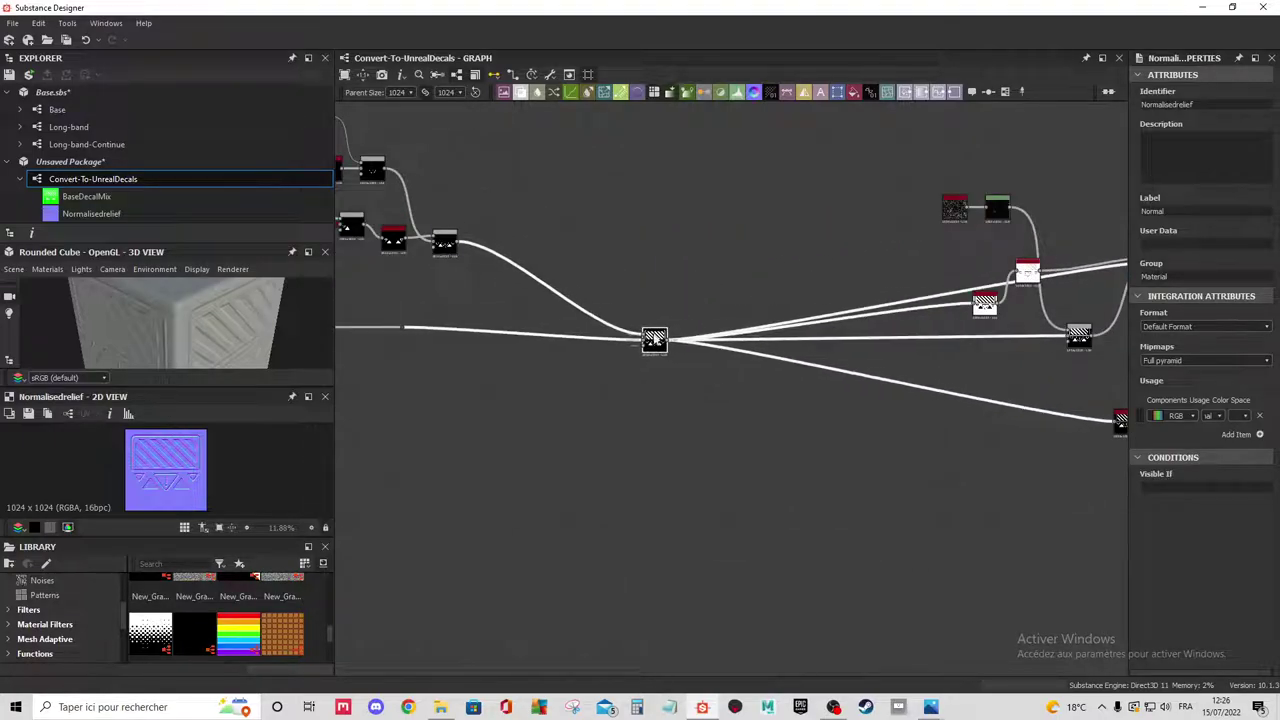
{"action": "scroll", "coordinate": [645, 300], "scroll_direction": "down", "scroll_amount": 1}
{"action": "scroll", "coordinate": [701, 228], "scroll_direction": "up", "scroll_amount": 2}
{"action": "mouse_move", "coordinate": [645, 300]}
{"action": "middle_mouse_down"}
{"action": "mouse_move", "coordinate": [701, 228]}
{"action": "mouse_move", "coordinate": [815, 290]}
{"action": "middle_mouse_up"}
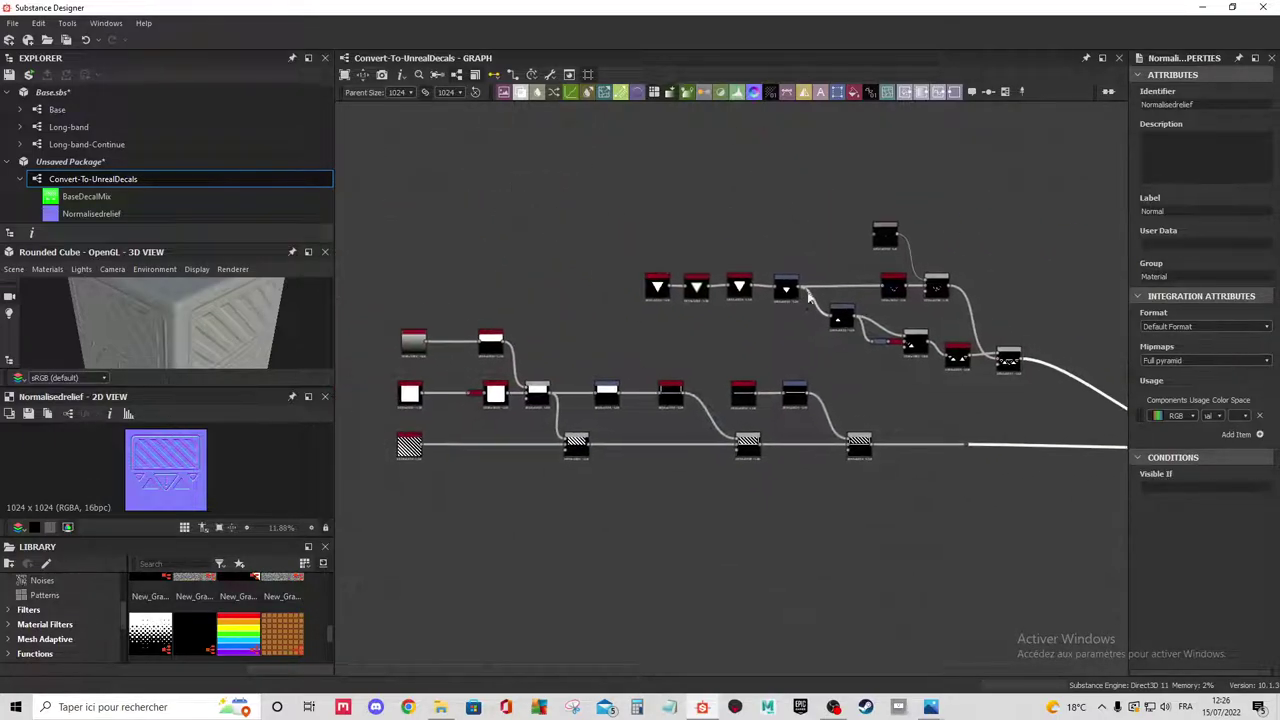
{"action": "scroll", "coordinate": [815, 290], "scroll_direction": "down", "scroll_amount": 1}
{"action": "middle_click_drag", "start_coordinate": [591, 214], "coordinate": [522, 195]}
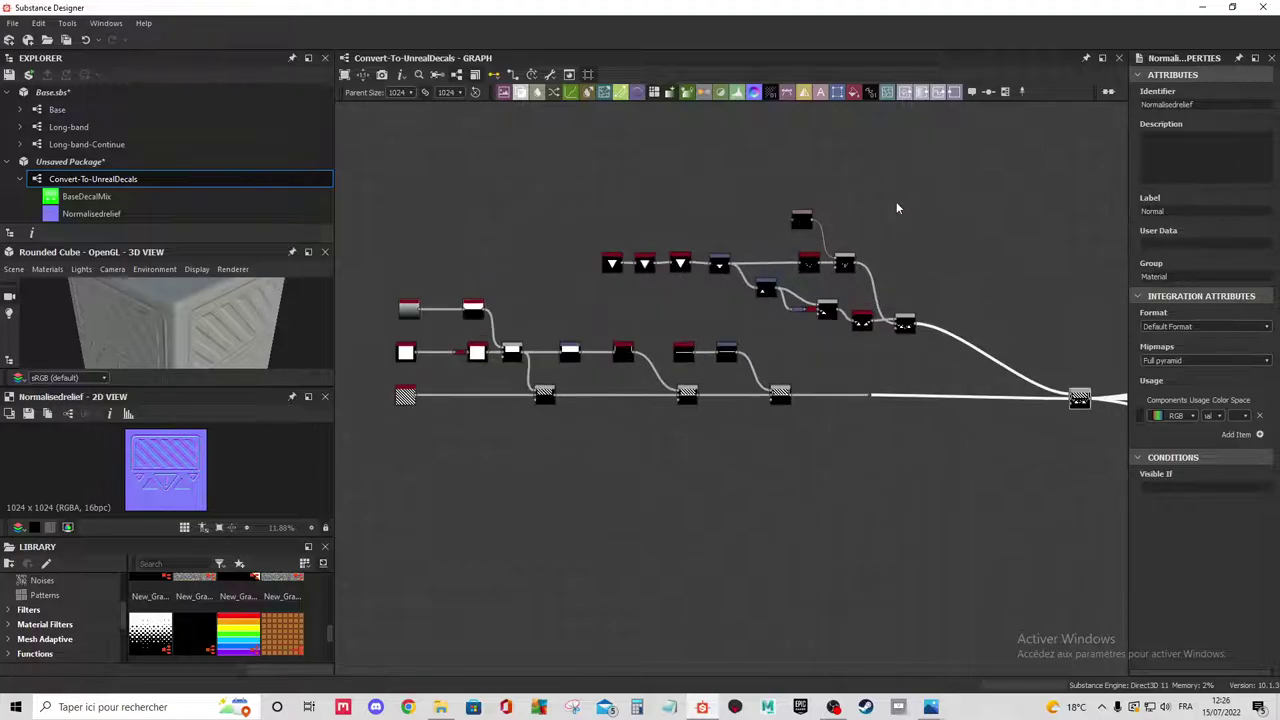
{"action": "scroll", "coordinate": [949, 162], "scroll_direction": "down", "scroll_amount": 1}
Wrap the input-building nodes in a new frame and move it upward.
{"action": "left_click_drag", "start_coordinate": [995, 157], "coordinate": [408, 391]}
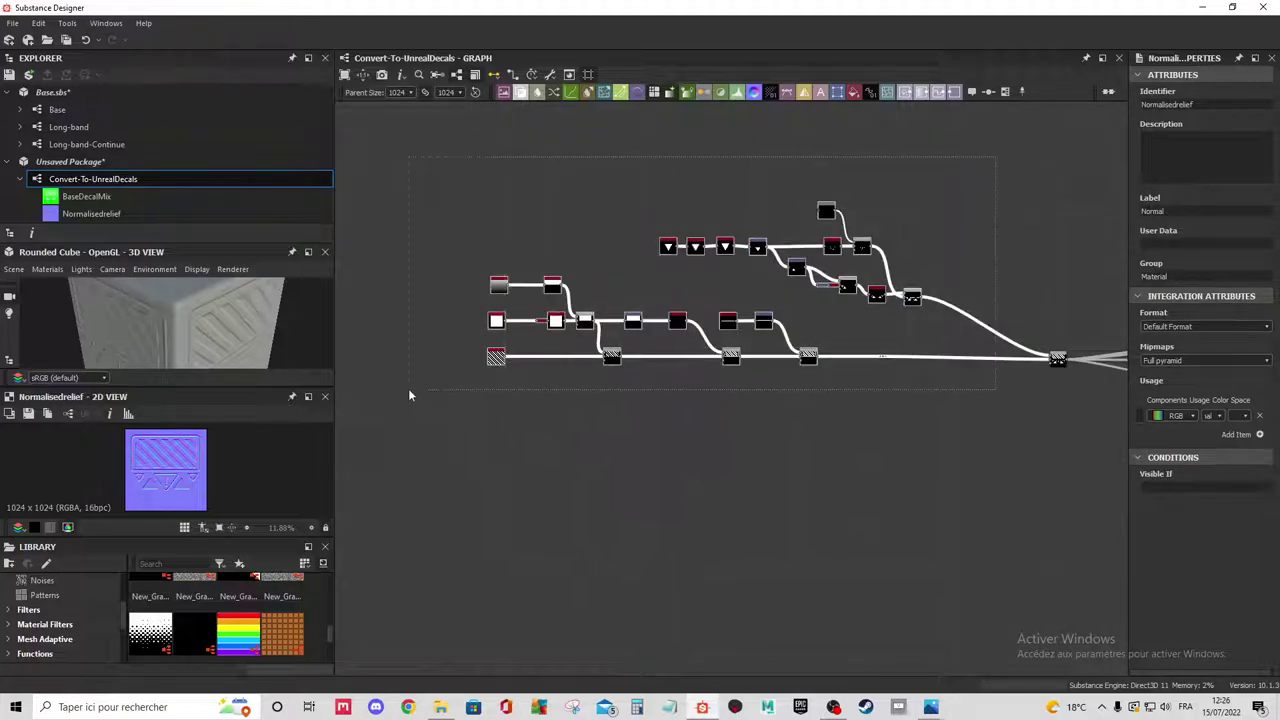
{"action": "right_click", "coordinate": [459, 261]}
{"action": "left_click", "coordinate": [512, 304]}
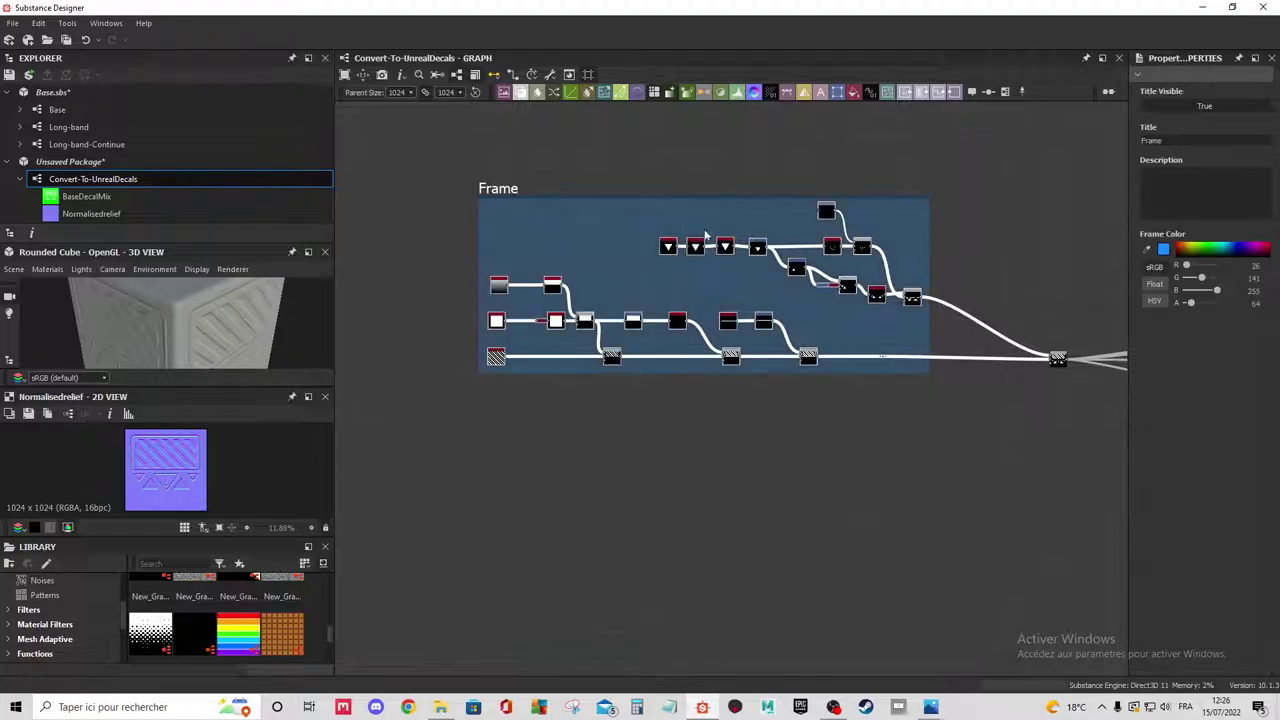
{"action": "left_click_drag", "start_coordinate": [488, 191], "coordinate": [501, 130]}
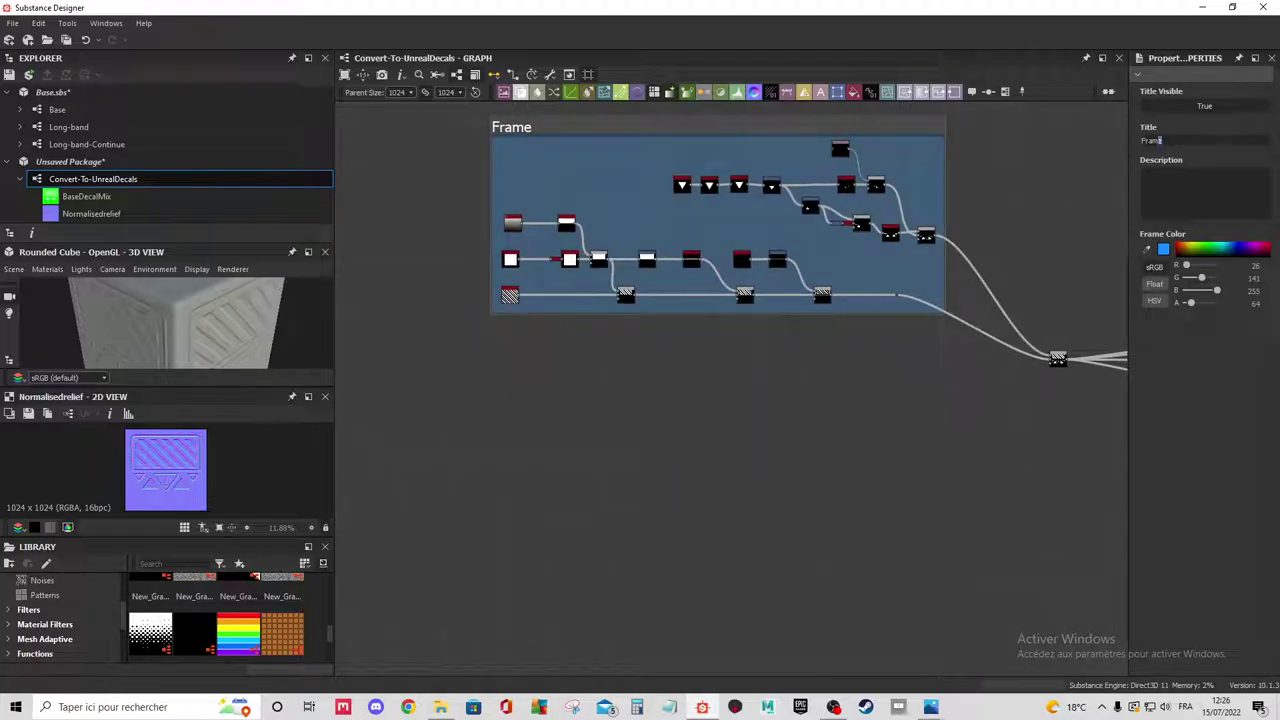
Title the new frame Temp-input and view the whole frame.
{"action": "type", "text": "Templ"}
{"action": "type", "text": "-input"}
{"action": "key", "text": "Return"}
{"action": "scroll", "coordinate": [1051, 149], "scroll_direction": "down", "scroll_amount": 1}
{"action": "scroll", "coordinate": [950, 260], "scroll_direction": "up", "scroll_amount": 2}
{"action": "scroll", "coordinate": [700, 260], "scroll_direction": "up", "scroll_amount": 1}
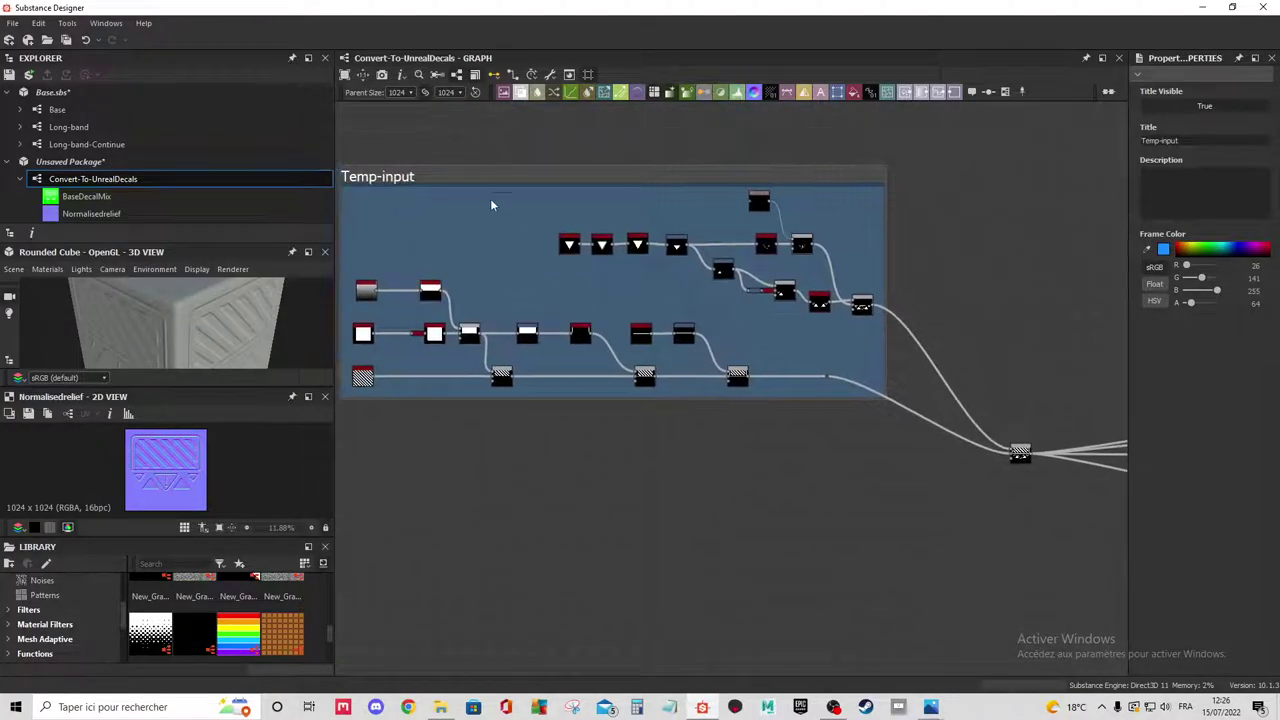
{"action": "scroll", "coordinate": [717, 261], "scroll_direction": "down", "scroll_amount": 2}
{"action": "scroll", "coordinate": [917, 370], "scroll_direction": "up", "scroll_amount": 3}
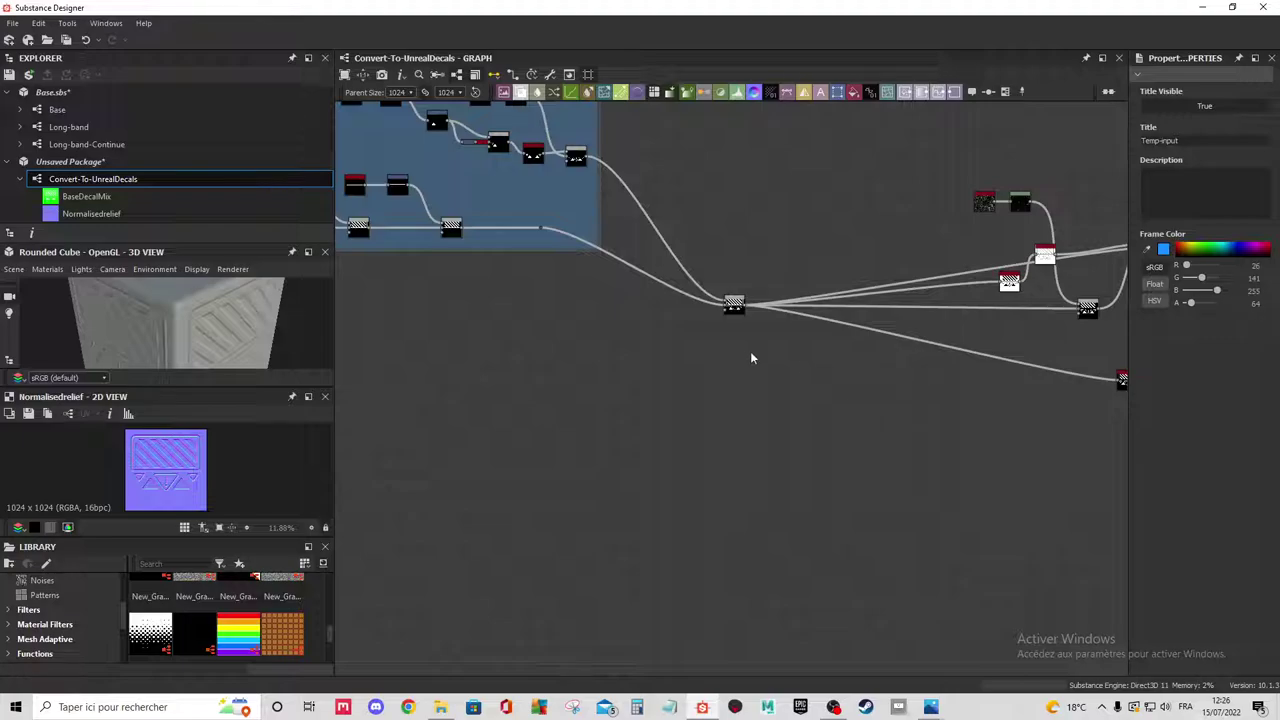
{"action": "middle_click_drag", "start_coordinate": [752, 357], "coordinate": [1040, 540]}
{"action": "scroll", "coordinate": [1010, 510], "scroll_direction": "up", "scroll_amount": 2}
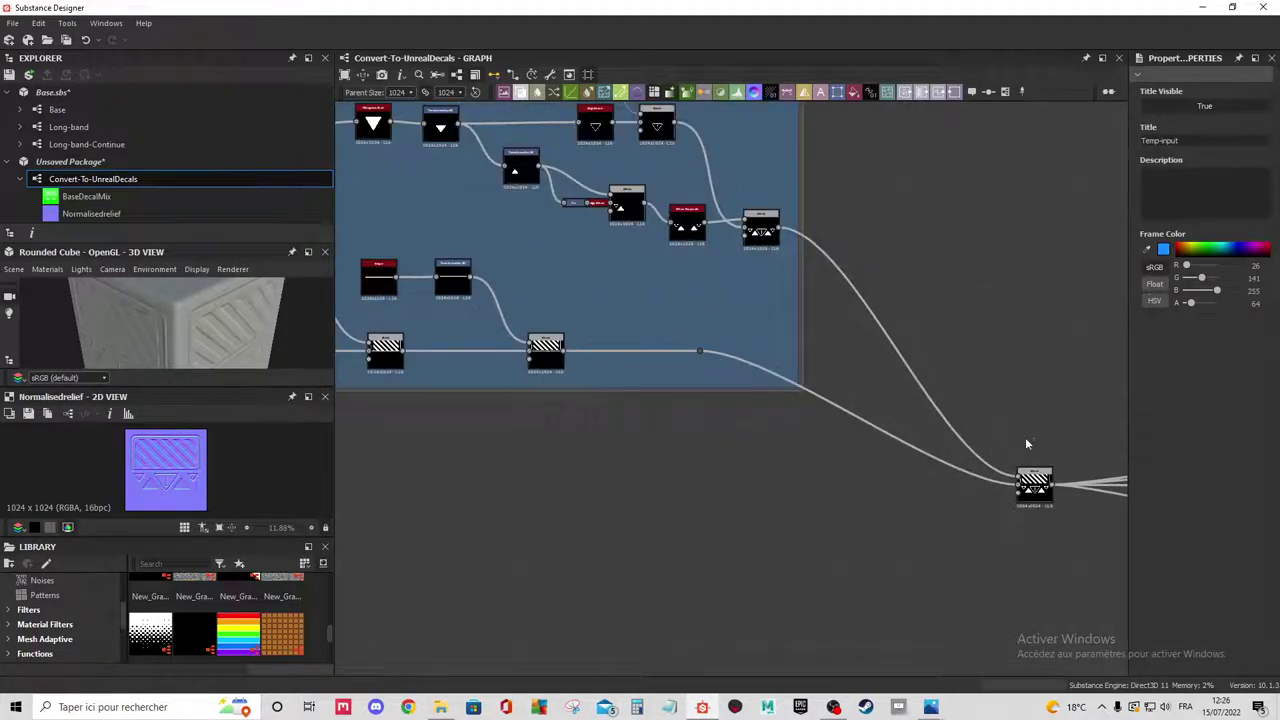
Insert a Dot after the central node and reroute all its outgoing links through it.
{"action": "scroll", "coordinate": [1010, 505], "scroll_direction": "down", "scroll_amount": 2}
{"action": "middle_click_drag", "start_coordinate": [1065, 477], "coordinate": [885, 290]}
{"action": "scroll", "coordinate": [907, 344], "scroll_direction": "down", "scroll_amount": 1}
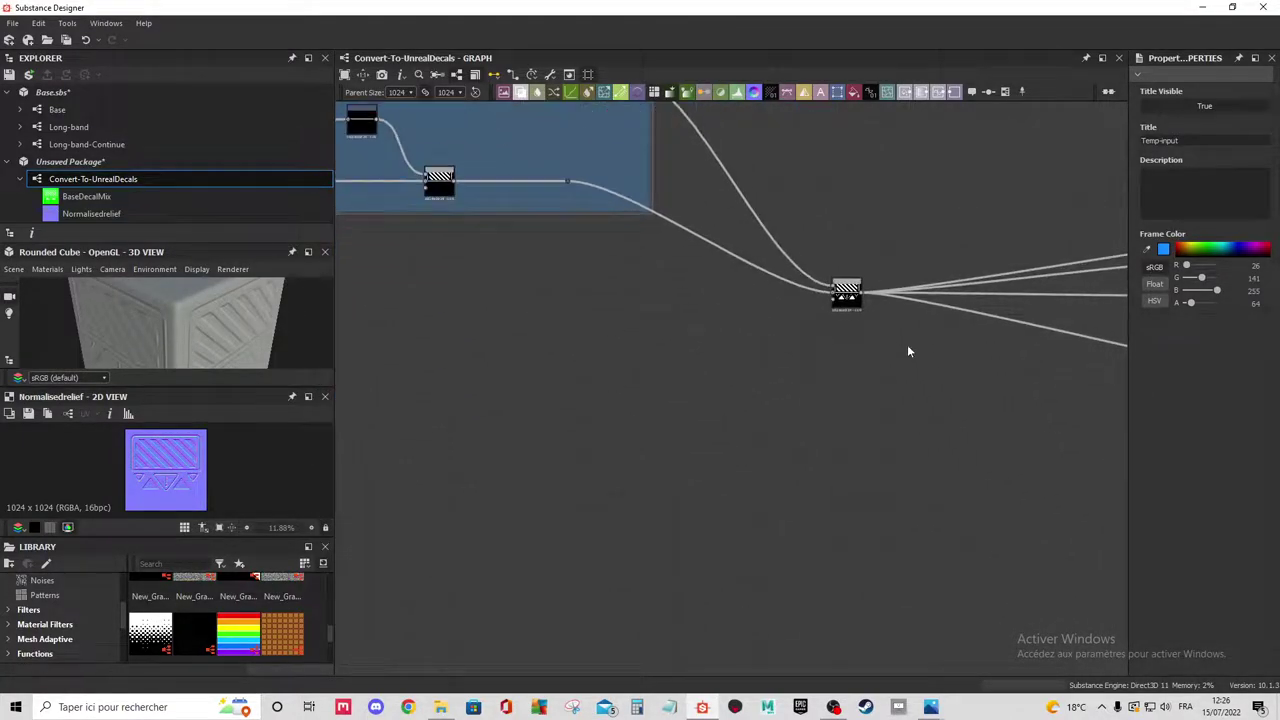
{"action": "middle_click_drag", "start_coordinate": [907, 344], "coordinate": [823, 417]}
{"action": "scroll", "coordinate": [800, 420], "scroll_direction": "up", "scroll_amount": 2}
{"action": "scroll", "coordinate": [763, 345], "scroll_direction": "up", "scroll_amount": 1}
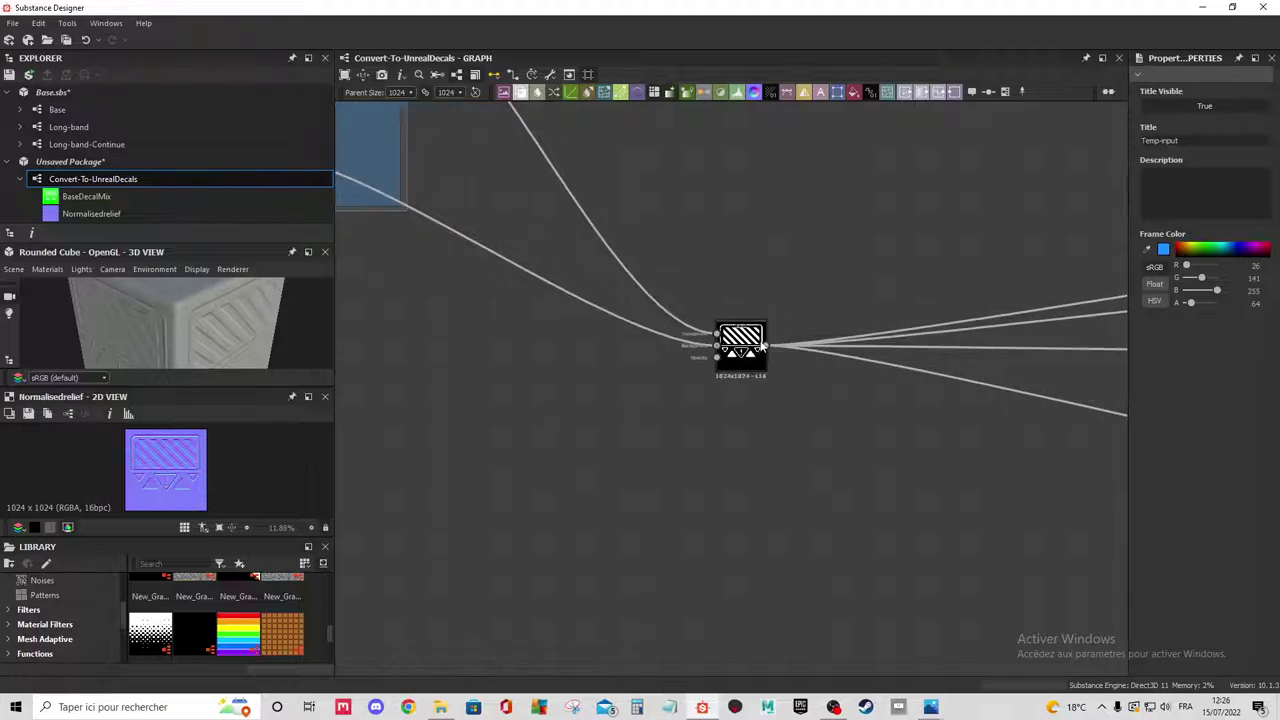
{"action": "left_click_drag", "start_coordinate": [766, 347], "coordinate": [791, 307]}
{"action": "left_click_drag", "start_coordinate": [820, 242], "coordinate": [809, 281]}
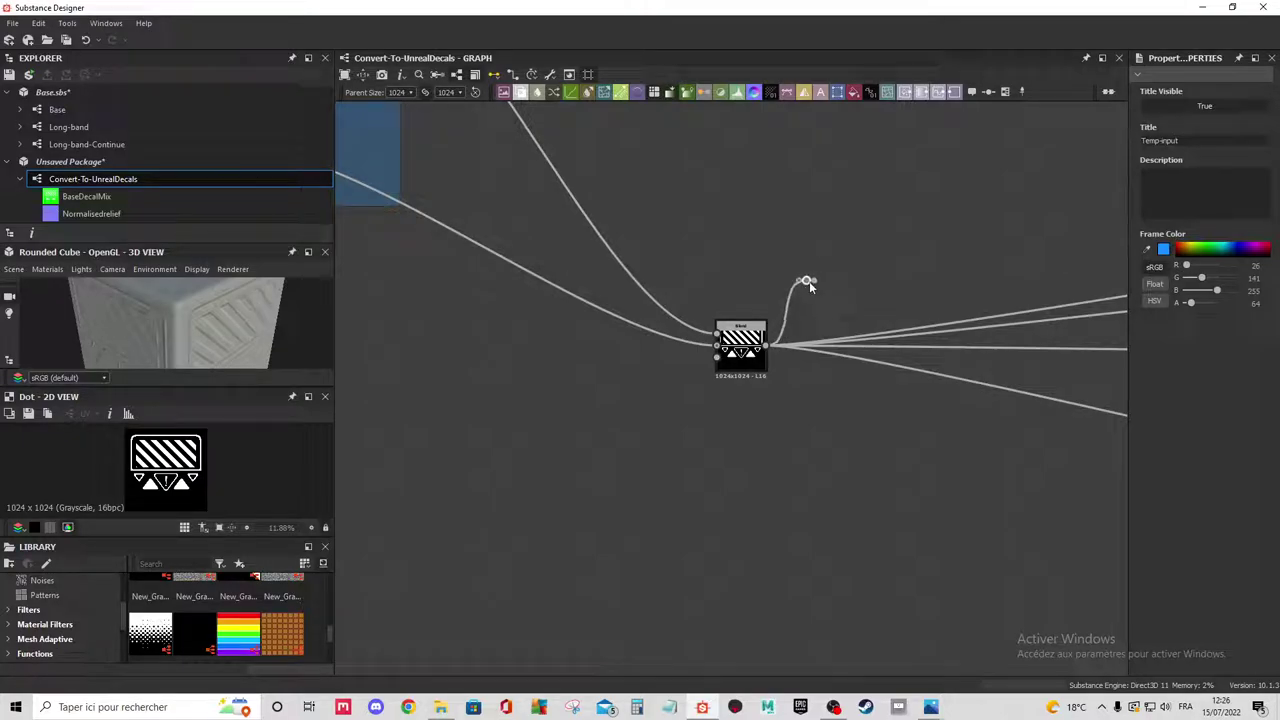
{"action": "middle_click_drag", "start_coordinate": [772, 351], "coordinate": [660, 347]}
{"action": "mouse_move", "coordinate": [668, 346]}
{"action": "left_mouse_down", "text": "shift"}
{"action": "mouse_move", "coordinate": [696, 277]}
{"action": "mouse_move", "coordinate": [713, 342]}
{"action": "left_mouse_up", "text": "shift"}
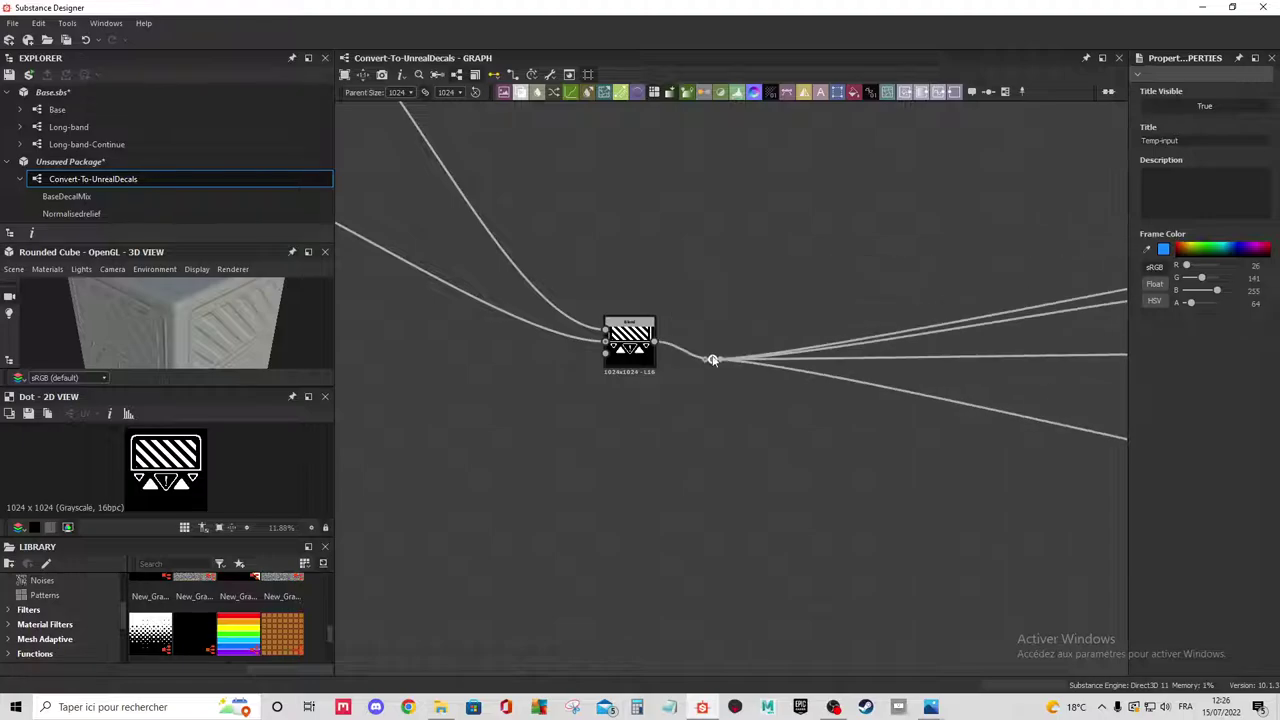
Move the central node into the lower-right corner of the Temp-input frame.
{"action": "scroll", "coordinate": [735, 350], "scroll_direction": "down", "scroll_amount": 5}
{"action": "scroll", "coordinate": [764, 355], "scroll_direction": "up", "scroll_amount": 2}
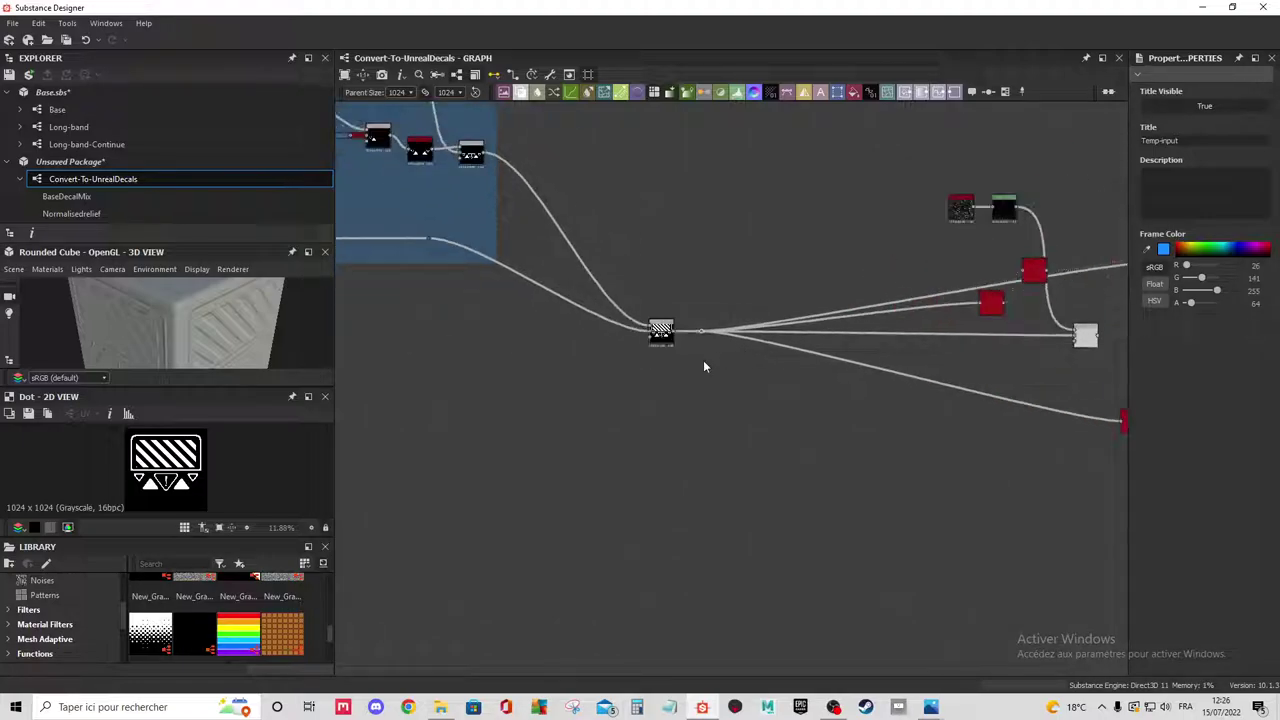
{"action": "scroll", "coordinate": [703, 360], "scroll_direction": "up", "scroll_amount": 3}
{"action": "scroll", "coordinate": [678, 323], "scroll_direction": "up", "scroll_amount": 2}
{"action": "scroll", "coordinate": [720, 294], "scroll_direction": "down", "scroll_amount": 2}
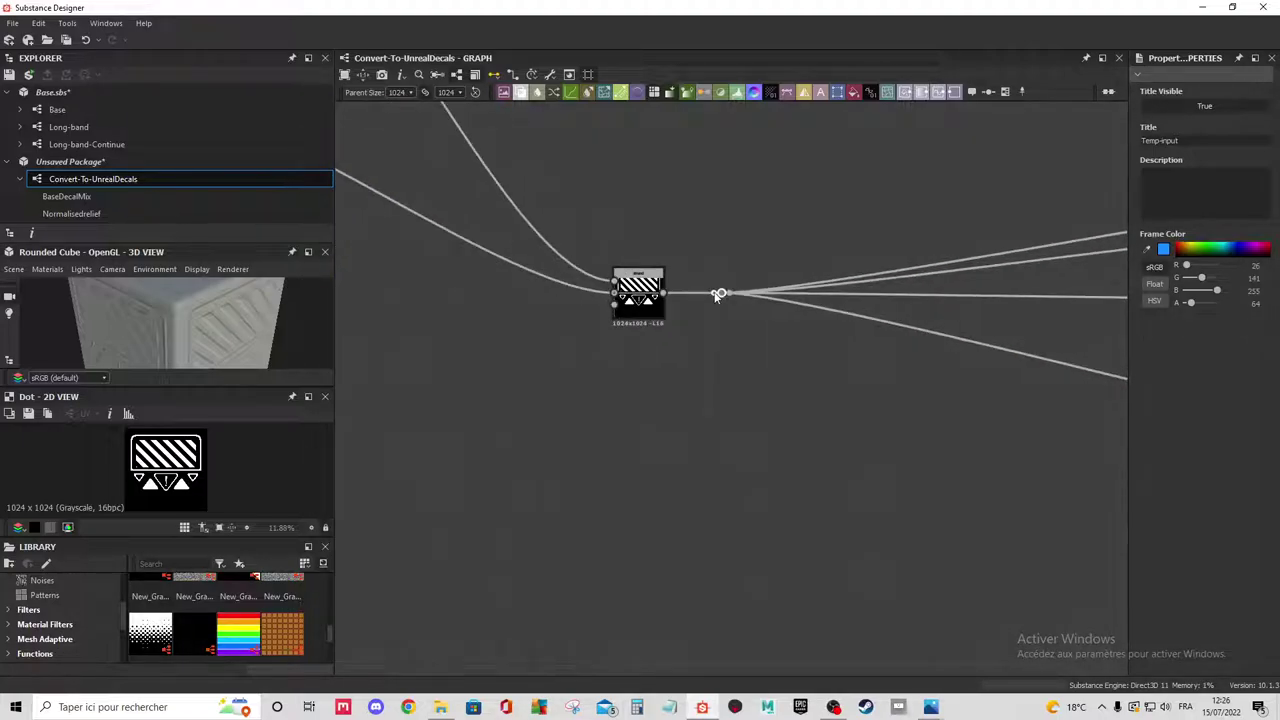
{"action": "scroll", "coordinate": [700, 300], "scroll_direction": "down", "scroll_amount": 1}
{"action": "mouse_move", "coordinate": [653, 308]}
{"action": "middle_mouse_down"}
{"action": "mouse_move", "coordinate": [752, 378]}
{"action": "mouse_move", "coordinate": [815, 398]}
{"action": "middle_mouse_up"}
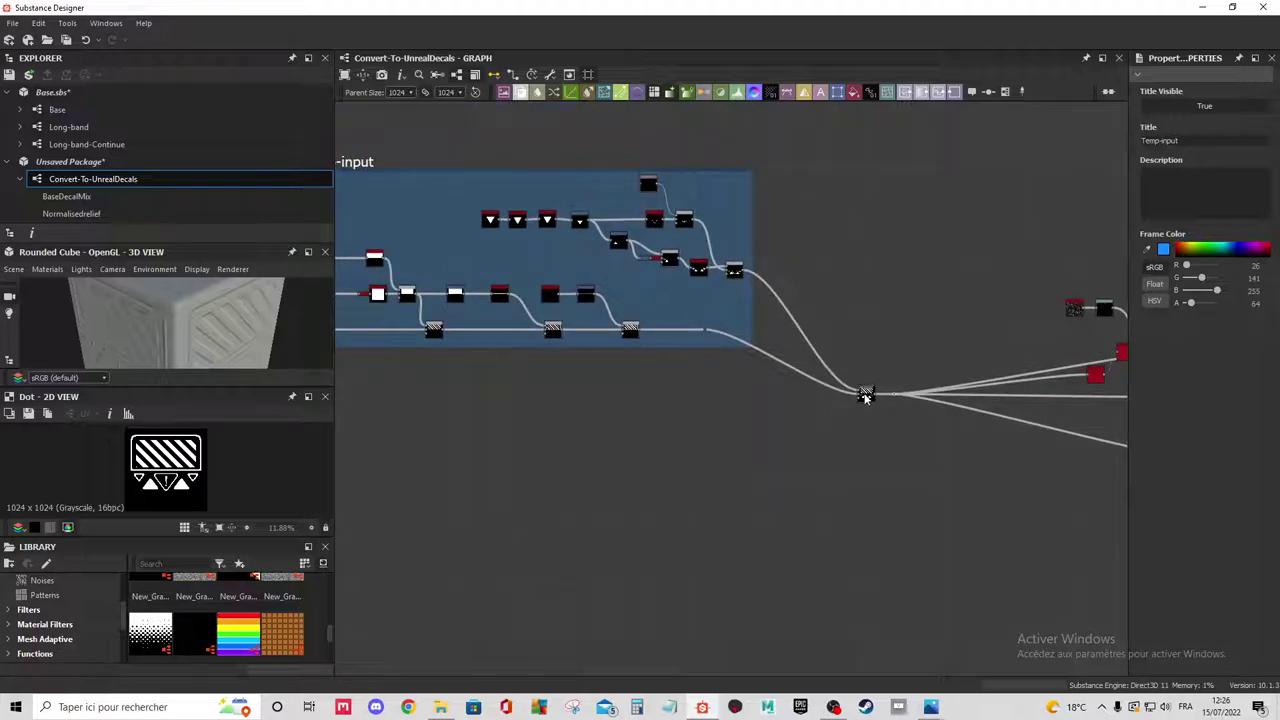
{"action": "left_click_drag", "start_coordinate": [866, 394], "coordinate": [749, 331]}
{"action": "scroll", "coordinate": [749, 331], "scroll_direction": "down", "scroll_amount": 1}
{"action": "mouse_move", "coordinate": [720, 400]}
{"action": "middle_mouse_down"}
{"action": "mouse_move", "coordinate": [805, 409]}
{"action": "mouse_move", "coordinate": [789, 413]}
{"action": "mouse_move", "coordinate": [800, 428]}
{"action": "mouse_move", "coordinate": [923, 403]}
{"action": "mouse_move", "coordinate": [766, 428]}
{"action": "mouse_move", "coordinate": [831, 443]}
{"action": "mouse_move", "coordinate": [646, 471]}
{"action": "mouse_move", "coordinate": [649, 434]}
{"action": "middle_mouse_up"}
{"action": "scroll", "coordinate": [789, 413], "scroll_direction": "up", "scroll_amount": 1}
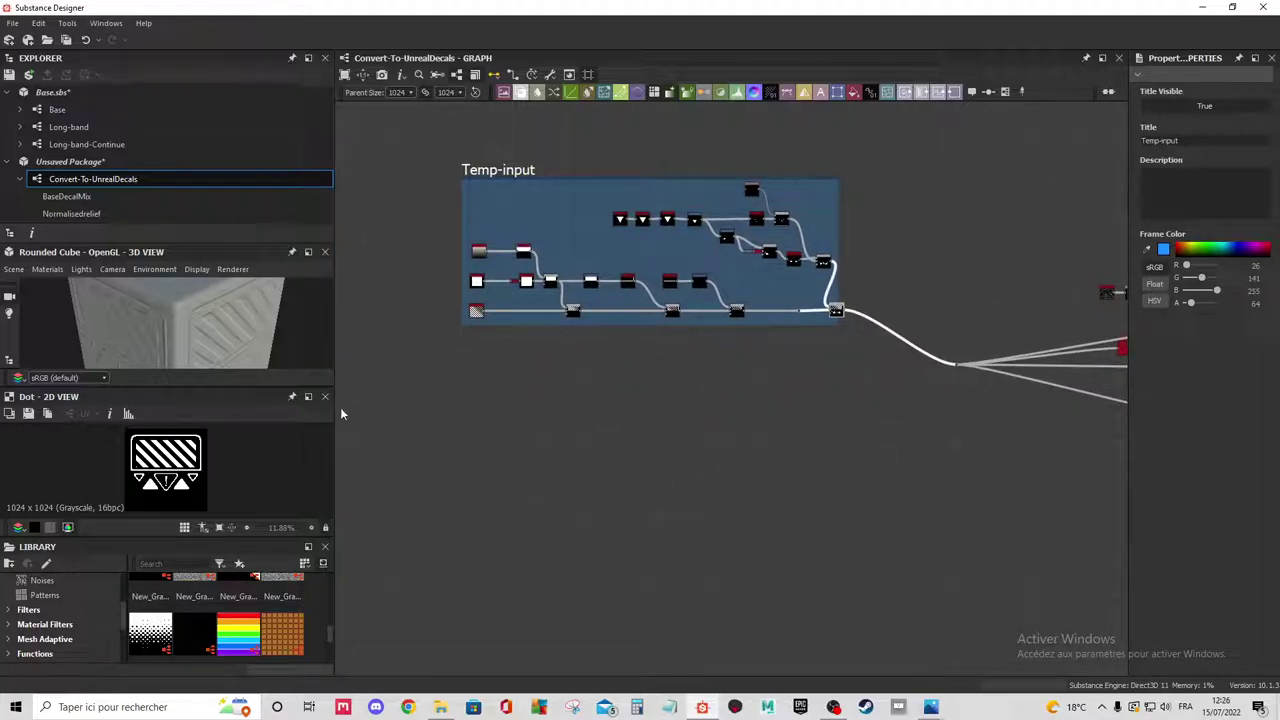
{"action": "scroll", "coordinate": [645, 298], "scroll_direction": "up", "scroll_amount": 1}
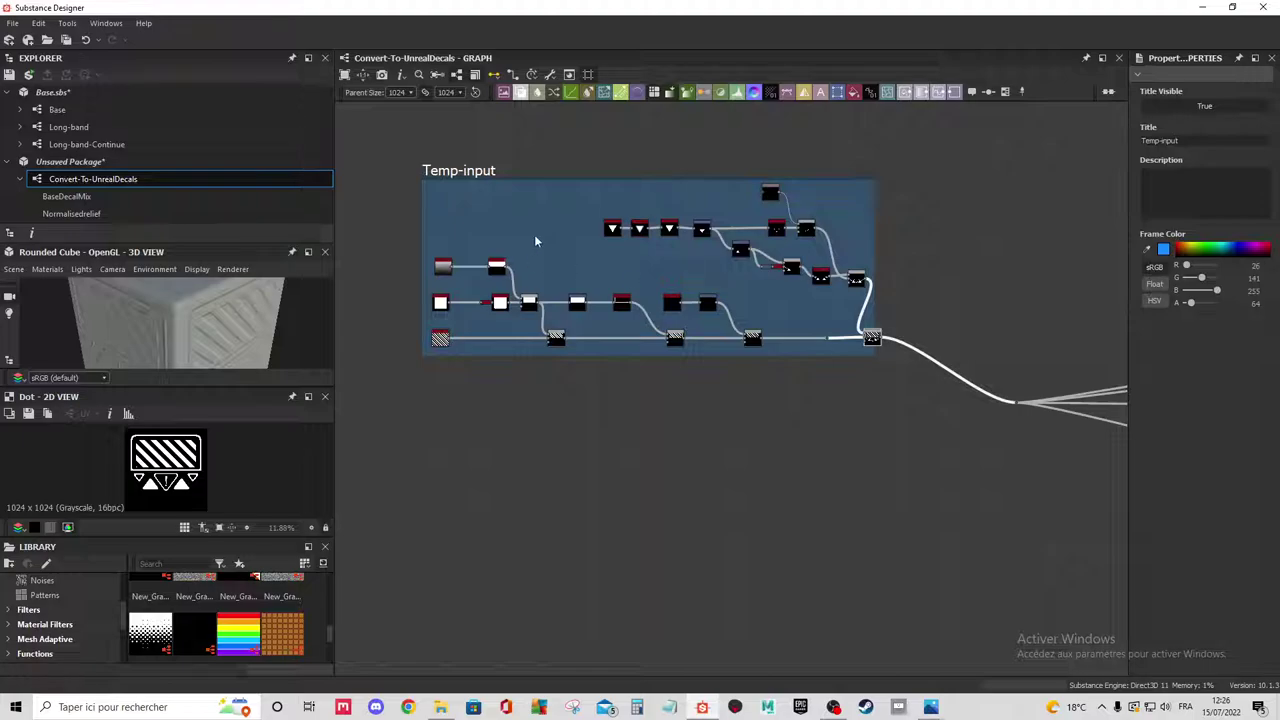
Add a Square Shape node below the Temp-input frame with Scale 0.62.
{"action": "mouse_move", "coordinate": [629, 343]}
{"action": "middle_mouse_down"}
{"action": "mouse_move", "coordinate": [654, 297]}
{"action": "mouse_move", "coordinate": [607, 293]}
{"action": "mouse_move", "coordinate": [617, 384]}
{"action": "middle_mouse_up"}
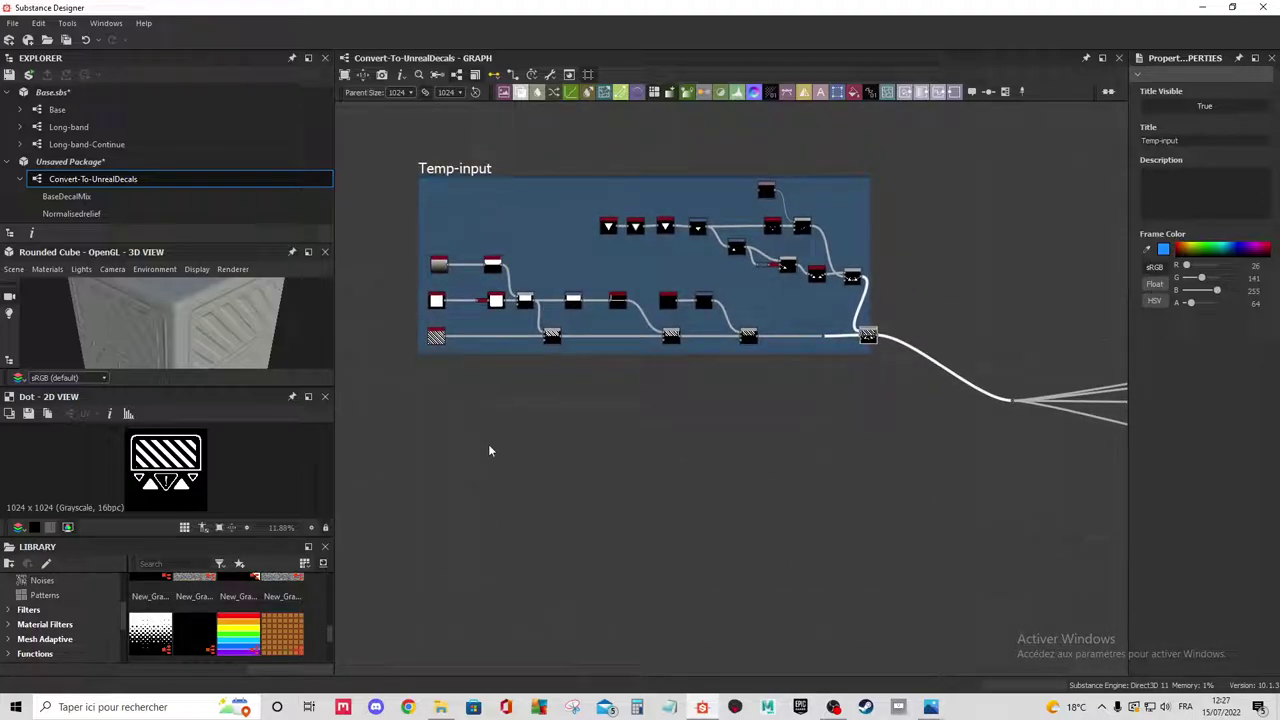
{"action": "middle_click_drag", "start_coordinate": [684, 279], "coordinate": [658, 220]}
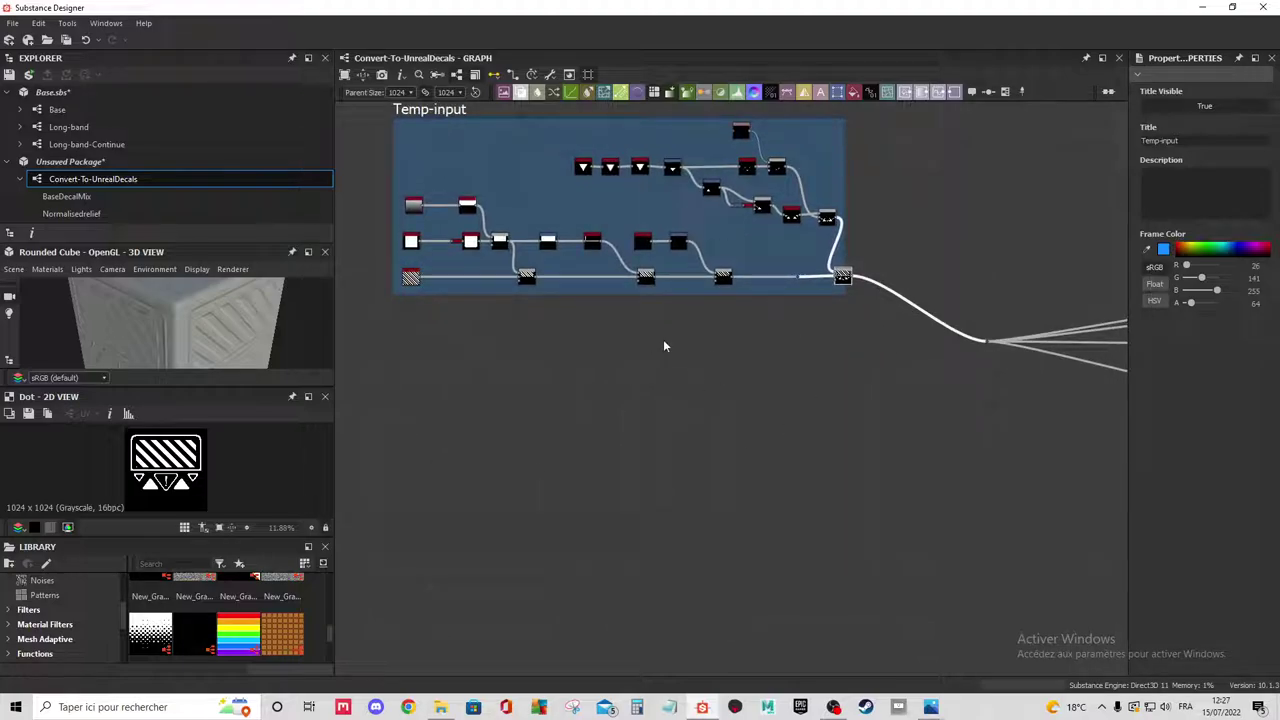
{"action": "key", "text": "space"}
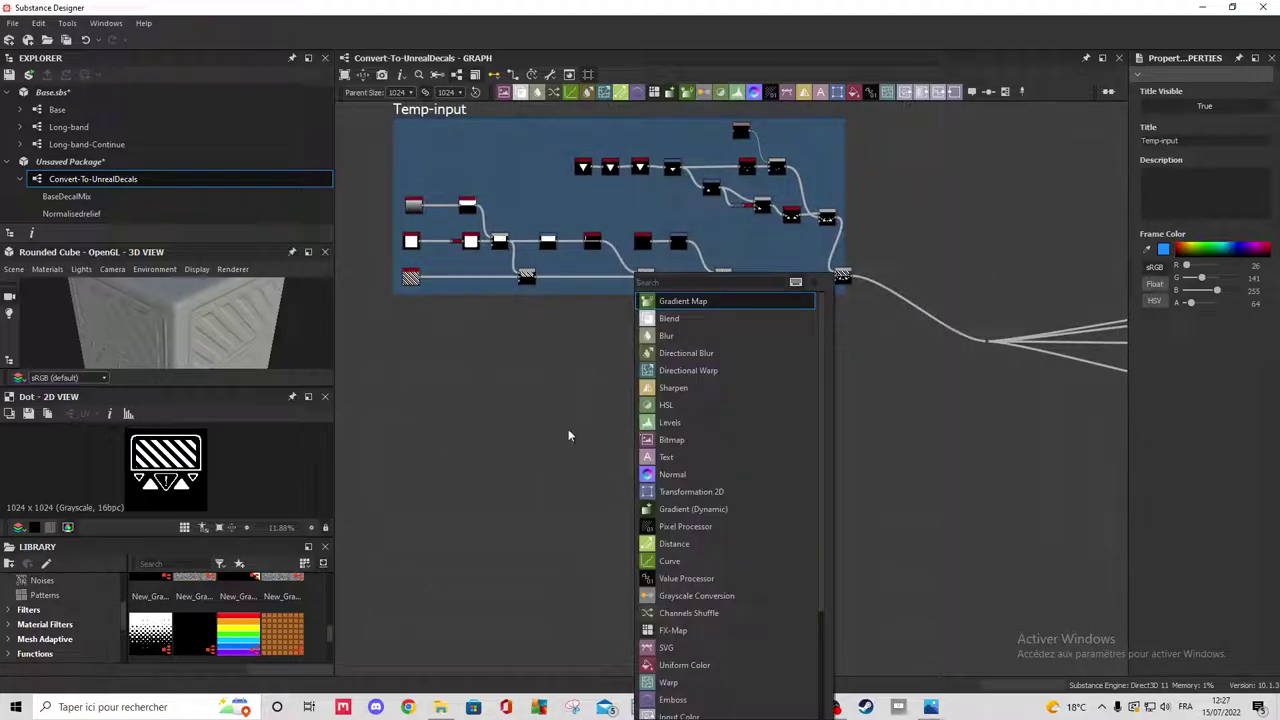
{"action": "left_click", "coordinate": [585, 446]}
{"action": "key", "text": "space"}
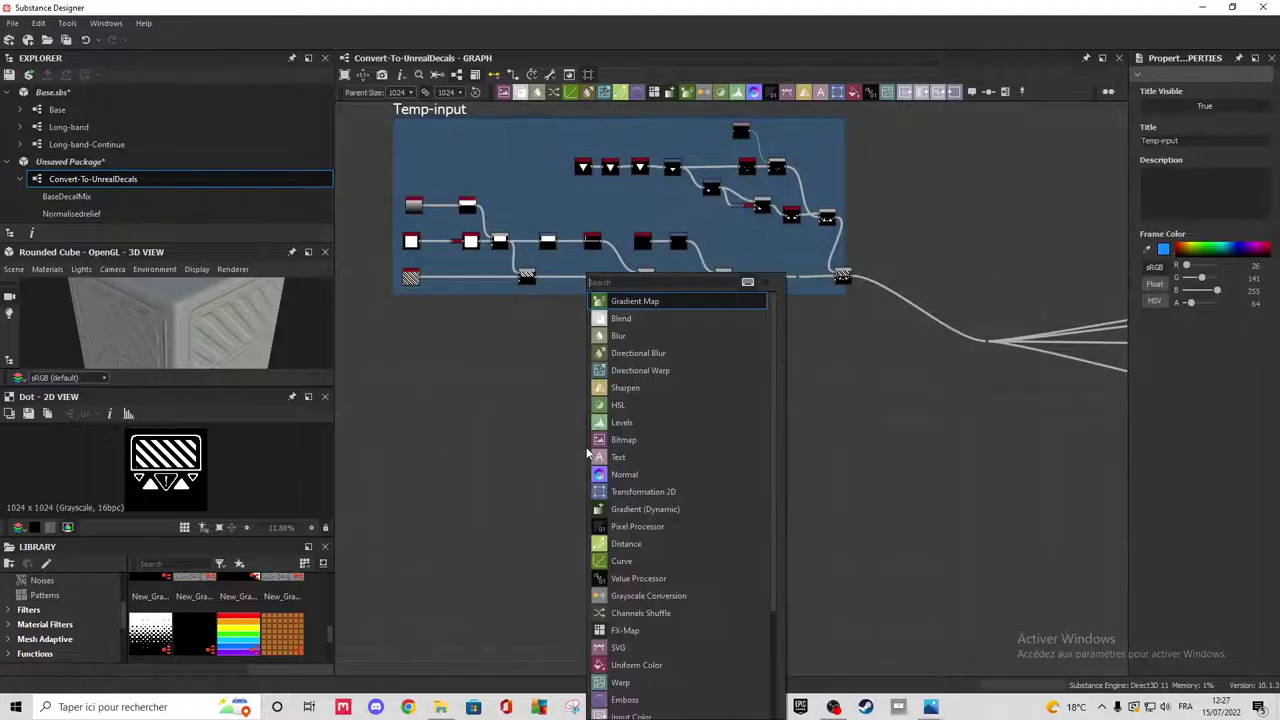
{"action": "type", "text": "shap"}
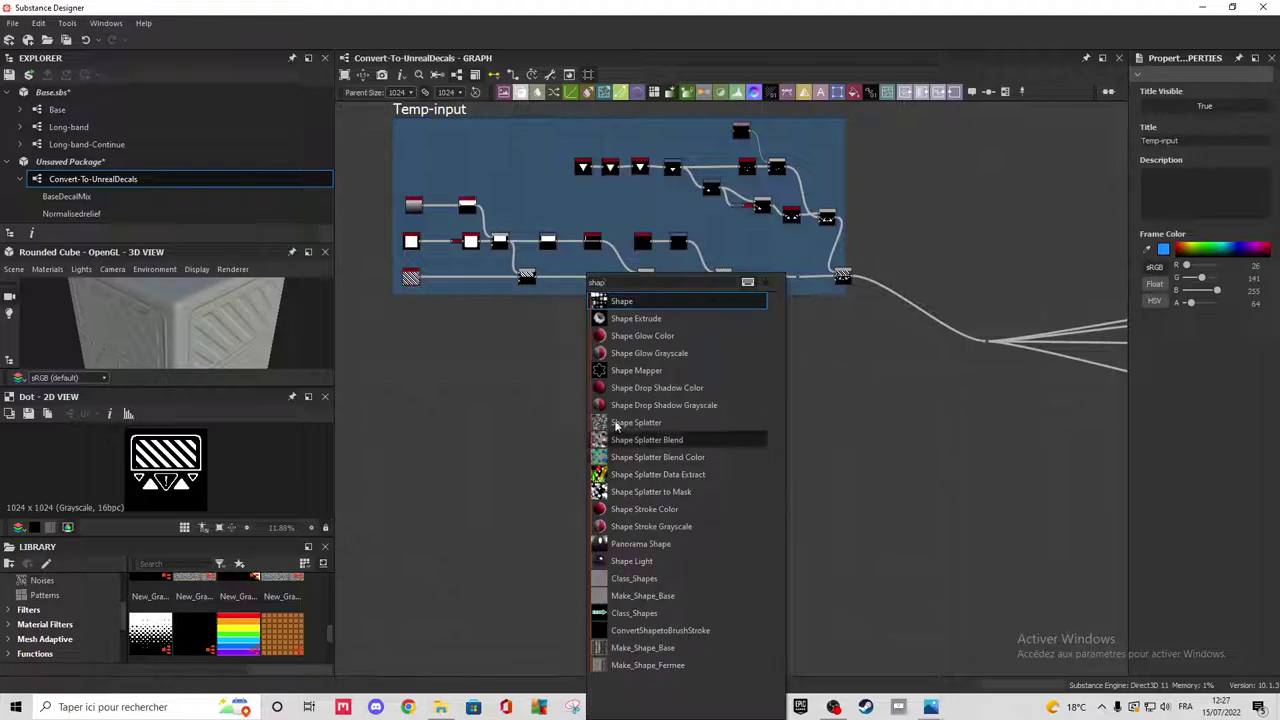
{"action": "left_click", "coordinate": [631, 309]}
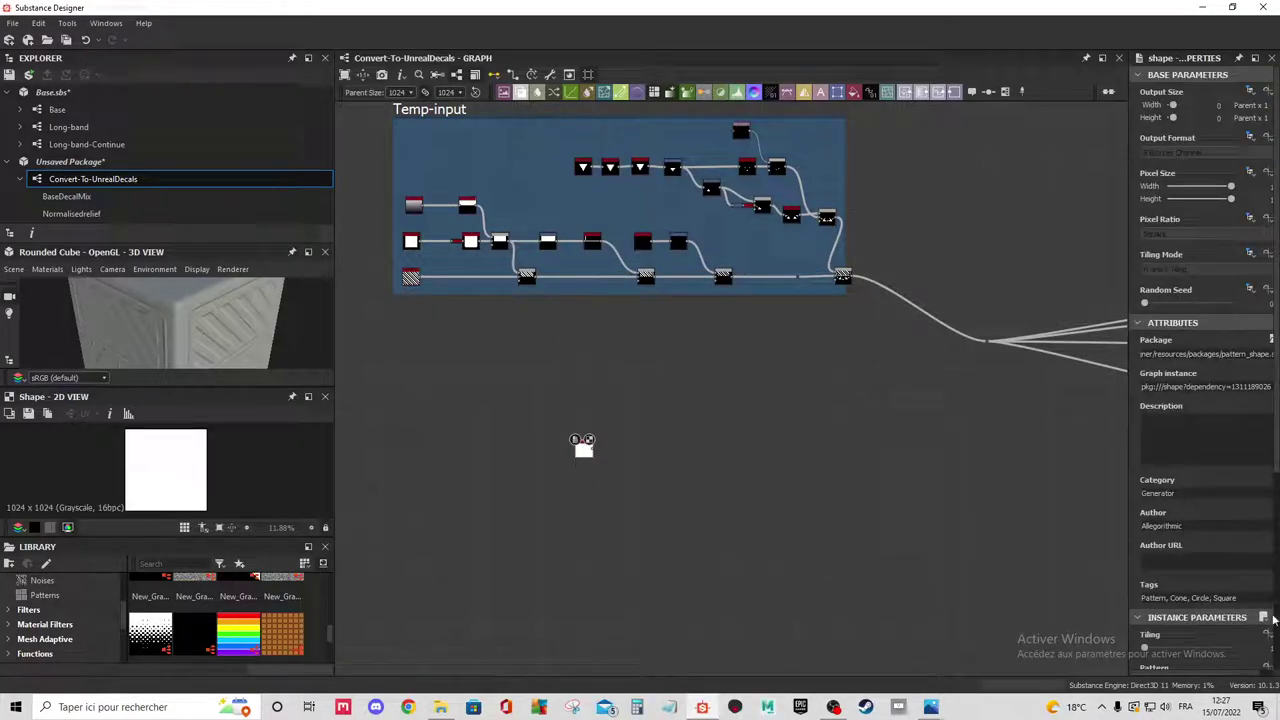
{"action": "scroll", "coordinate": [1210, 520], "scroll_direction": "down", "scroll_amount": 3}
{"action": "scroll", "coordinate": [1195, 483], "scroll_direction": "down", "scroll_amount": 2}
{"action": "left_click_drag", "start_coordinate": [1215, 480], "coordinate": [1197, 478]}
{"action": "scroll", "coordinate": [583, 448], "scroll_direction": "up", "scroll_amount": 5}
Feed the Shape into an Edge Detect node with Invert True and Edge Width 5.58.
{"action": "left_click_drag", "start_coordinate": [636, 440], "coordinate": [786, 428]}
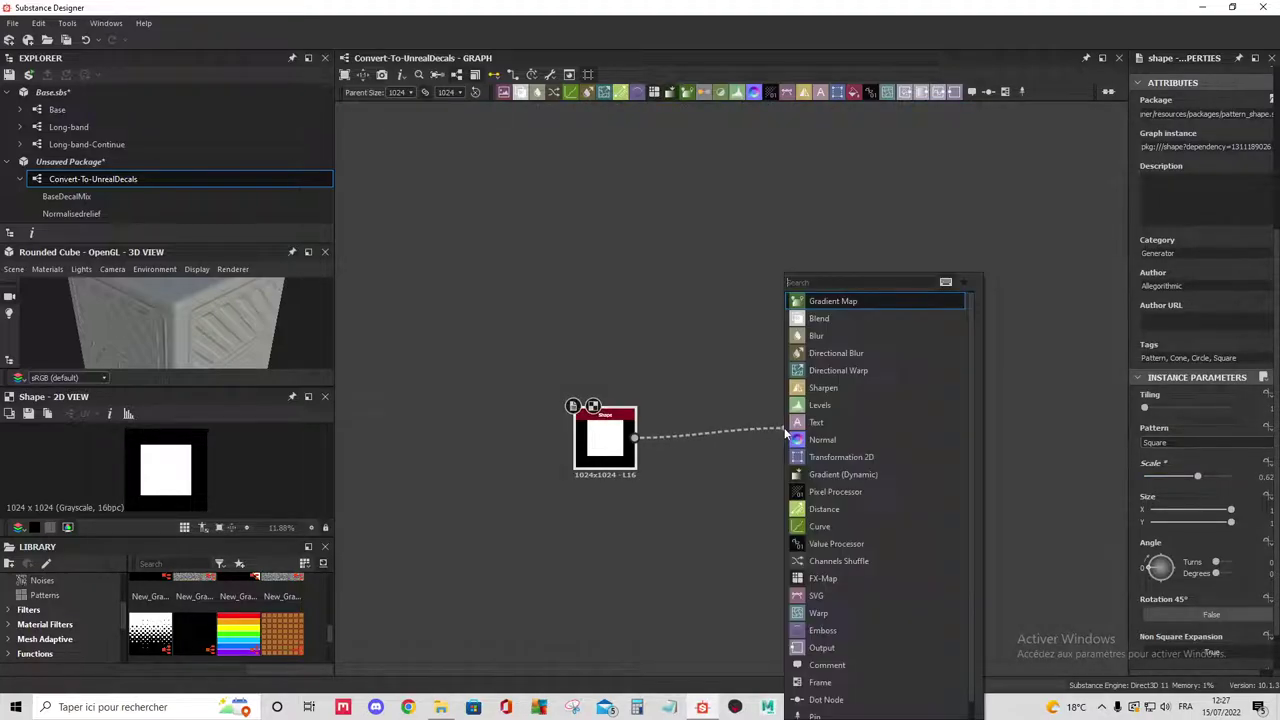
{"action": "type", "text": "edge"}
{"action": "left_click", "coordinate": [820, 300]}
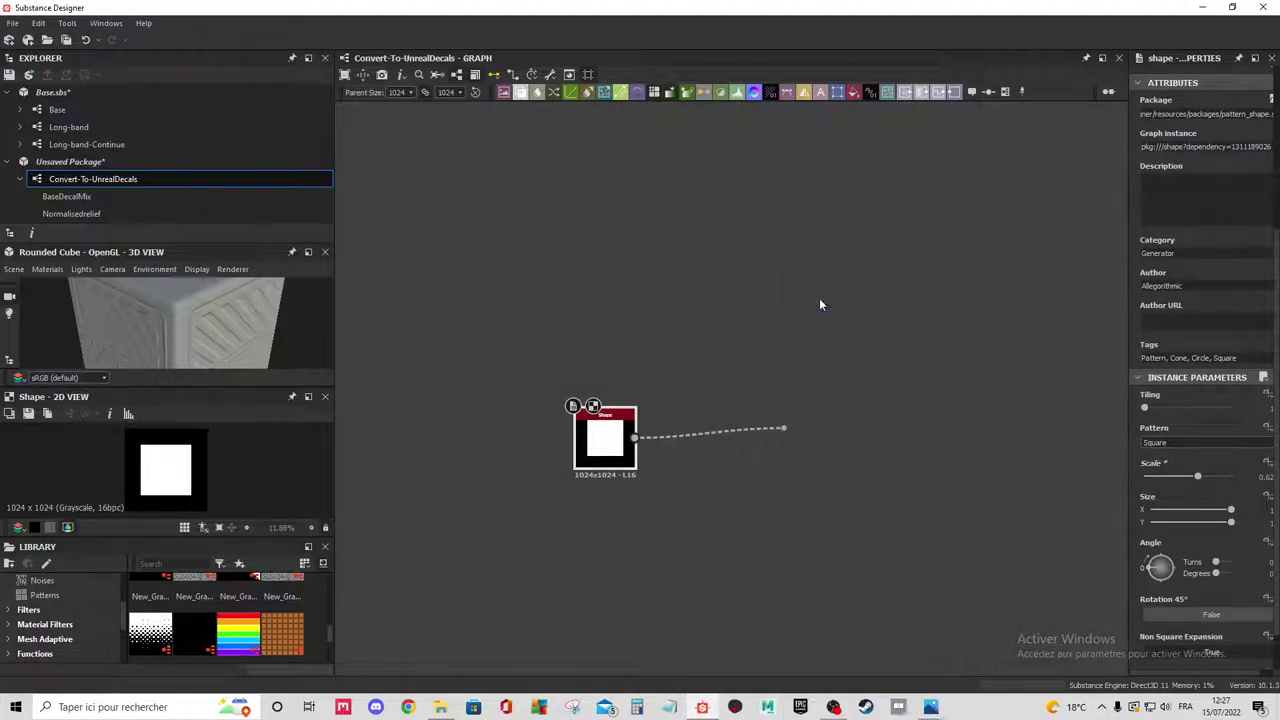
{"action": "left_click", "coordinate": [1168, 608]}
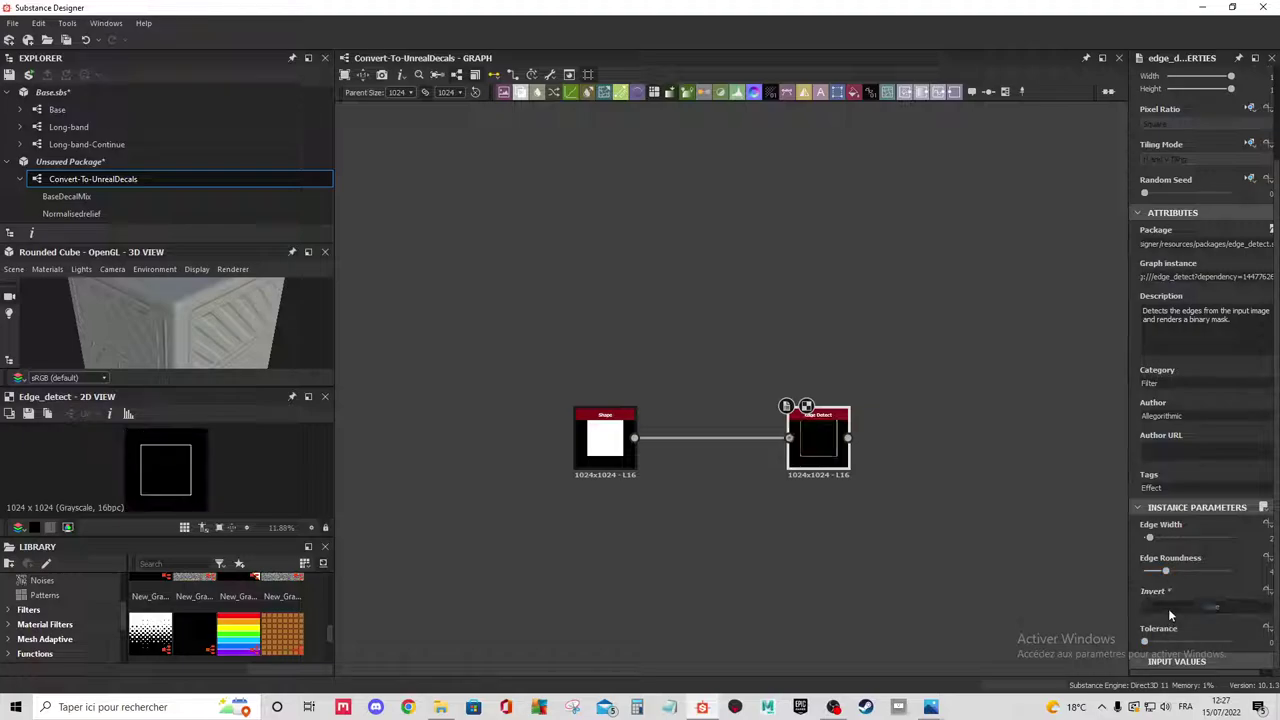
{"action": "mouse_move", "coordinate": [1150, 538]}
{"action": "left_mouse_down"}
{"action": "mouse_move", "coordinate": [1172, 540]}
{"action": "mouse_move", "coordinate": [1188, 572]}
{"action": "left_mouse_up"}
{"action": "scroll", "coordinate": [826, 447], "scroll_direction": "up", "scroll_amount": 2}
{"action": "scroll", "coordinate": [826, 447], "scroll_direction": "up", "scroll_amount": 1}
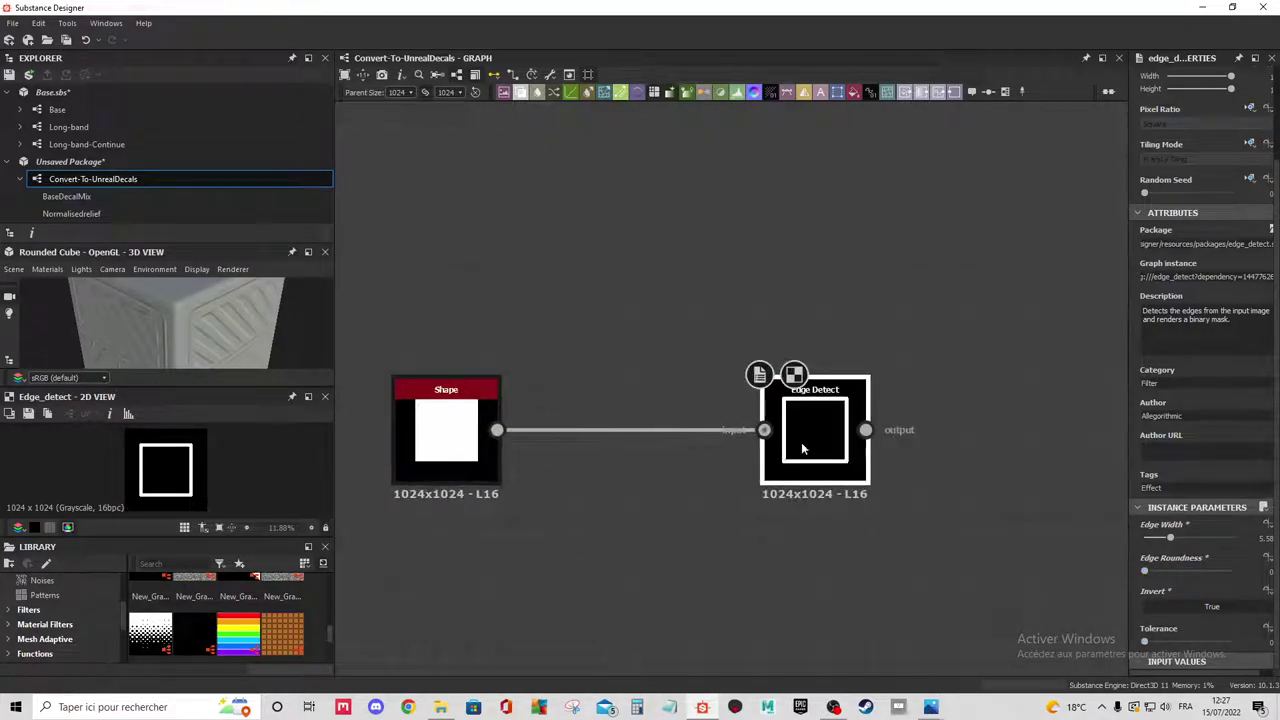
{"action": "scroll", "coordinate": [720, 400], "scroll_direction": "down", "scroll_amount": 3}
Add a second Shape node set to Disc at Scale 0.49.
{"action": "key", "text": "space"}
{"action": "type", "text": "sha"}
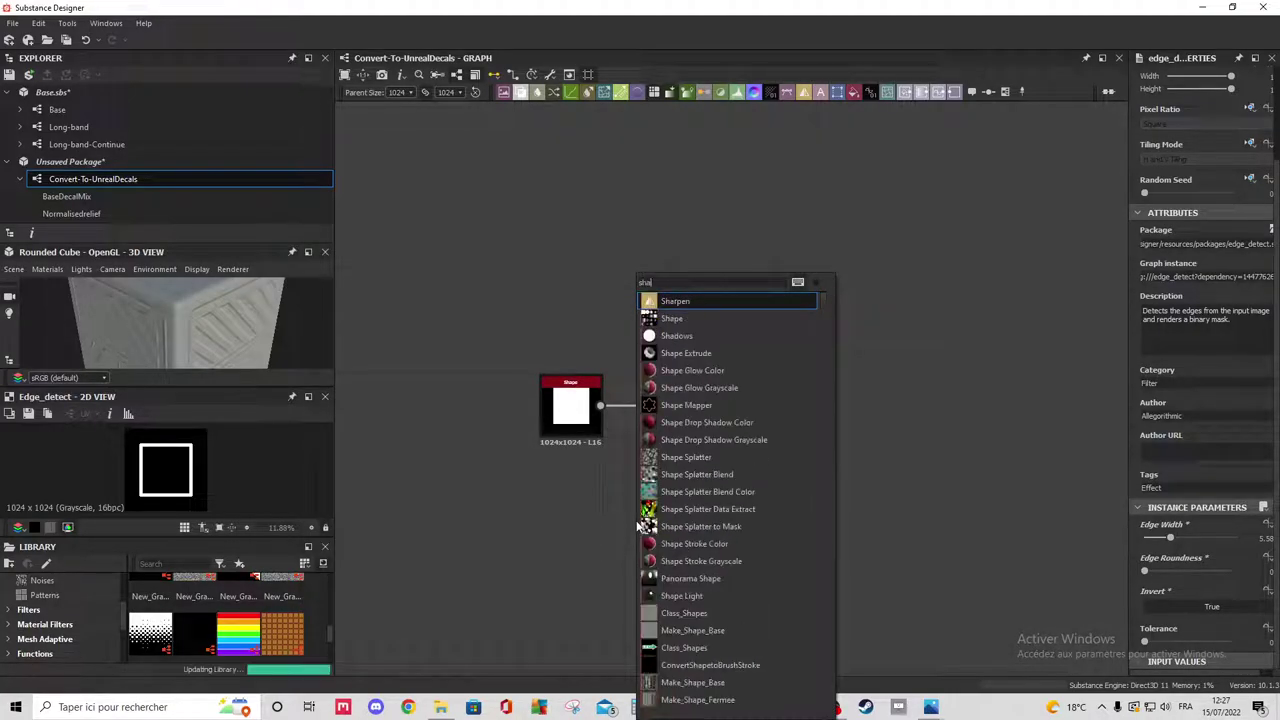
{"action": "left_click", "coordinate": [762, 317]}
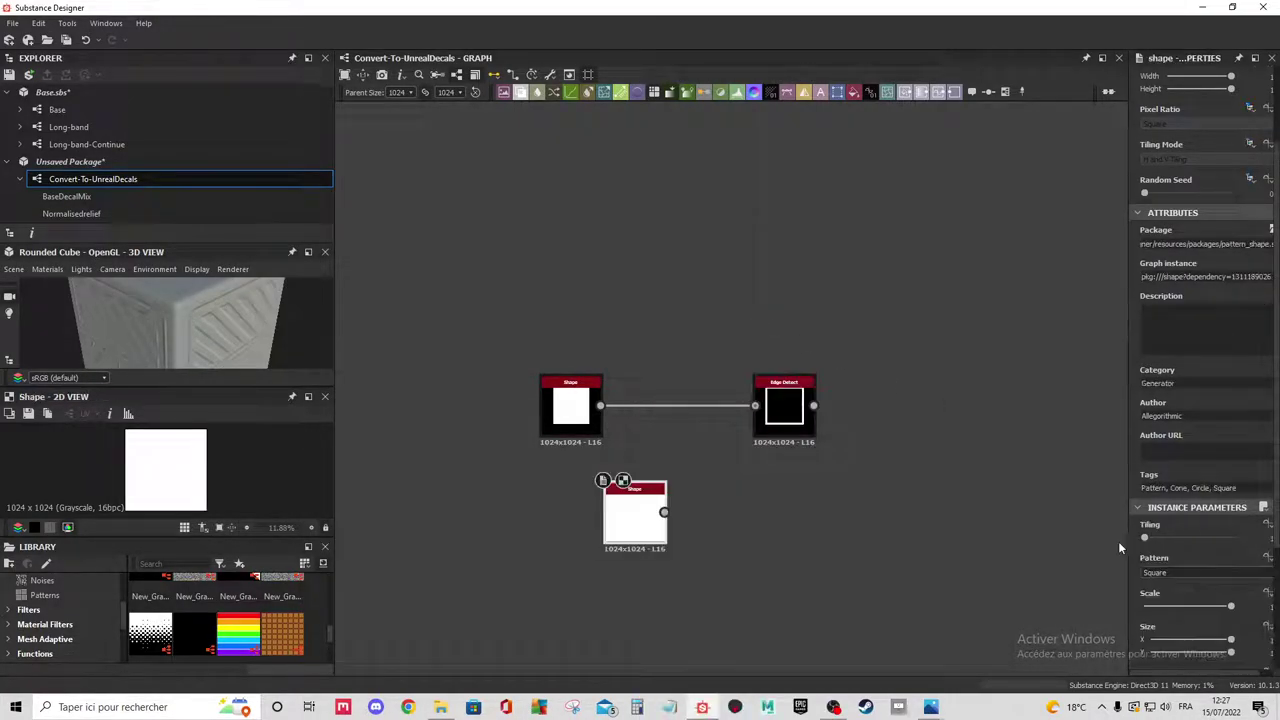
{"action": "scroll", "coordinate": [1174, 598], "scroll_direction": "down", "scroll_amount": 3}
{"action": "left_click", "coordinate": [1176, 412]}
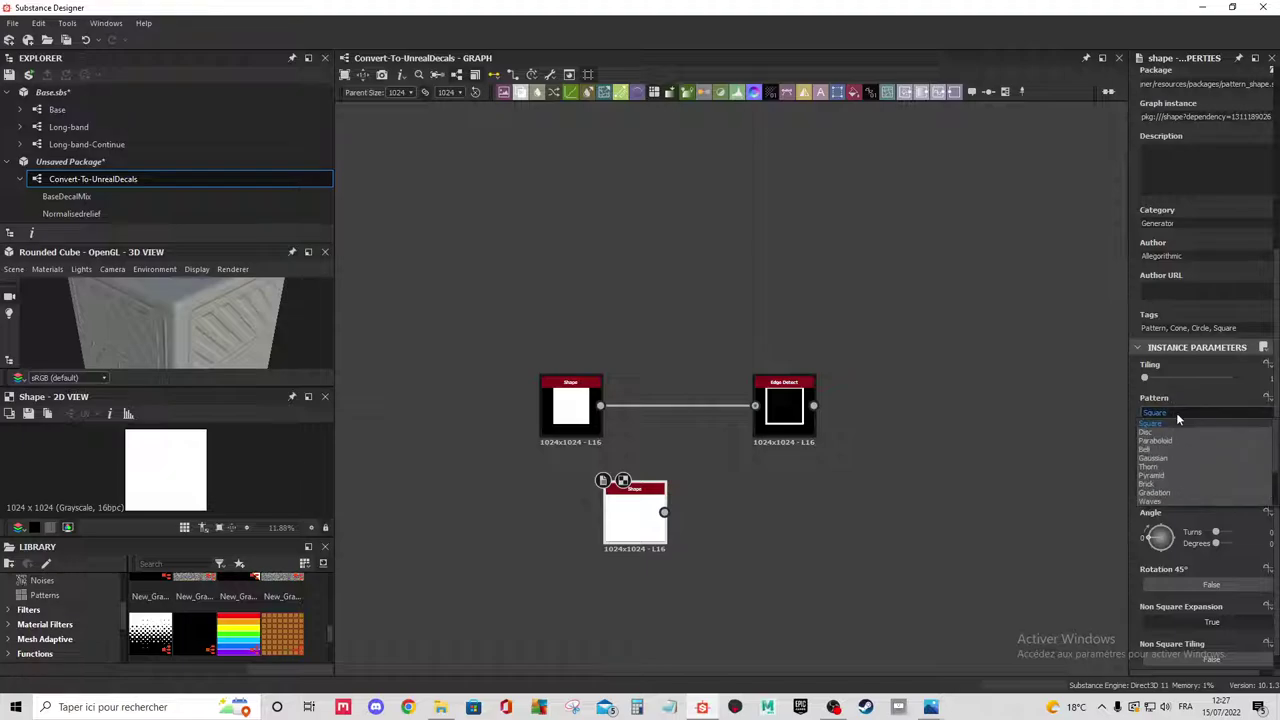
{"action": "left_click", "coordinate": [1180, 432]}
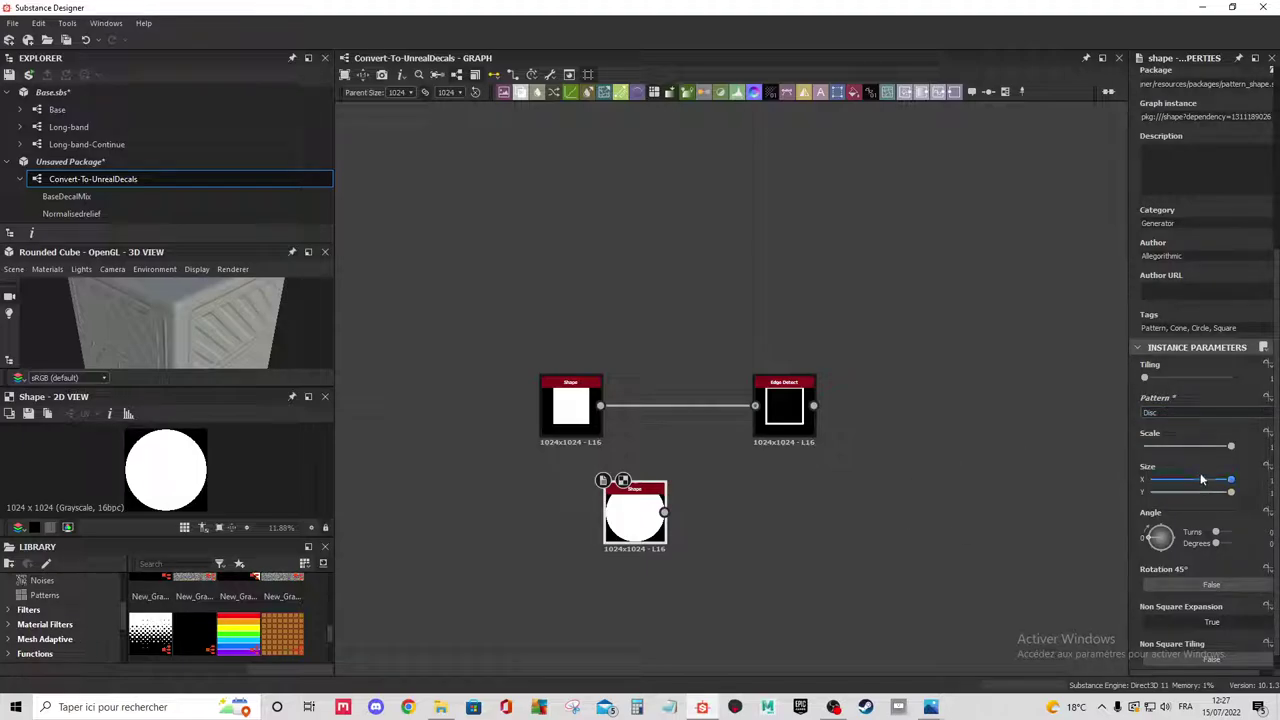
{"action": "left_click_drag", "start_coordinate": [1230, 446], "coordinate": [1188, 456]}
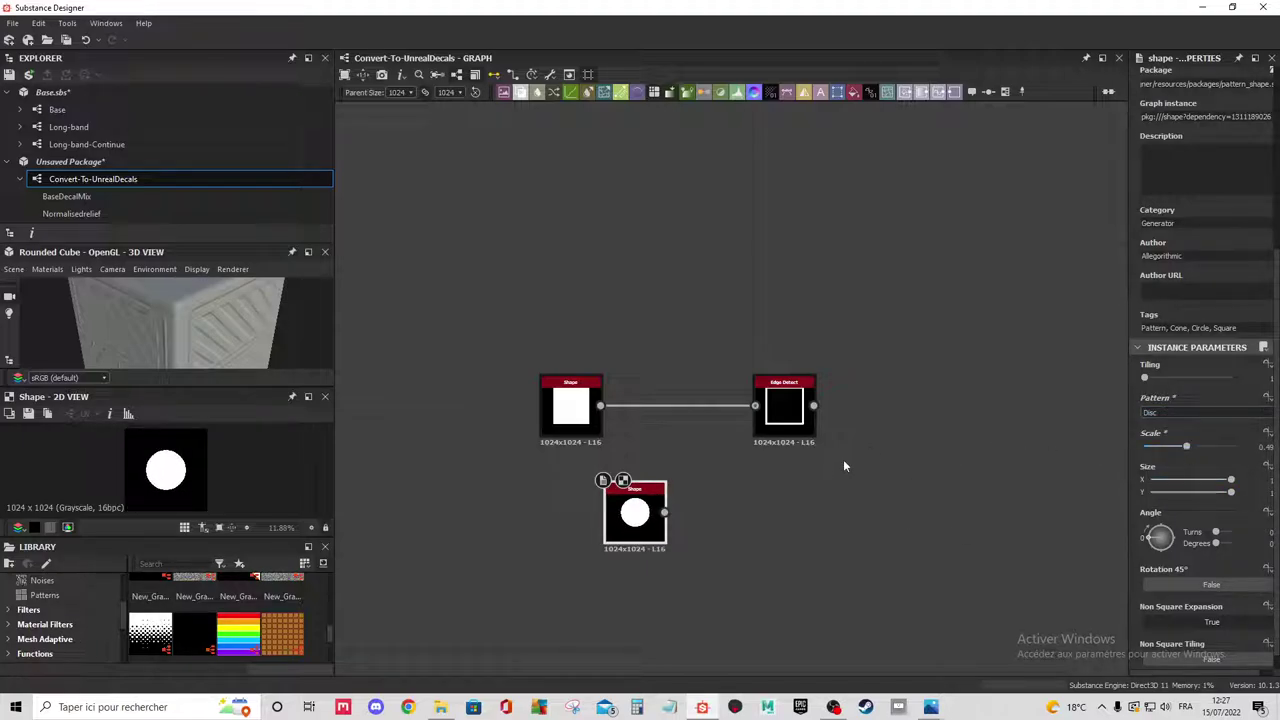
Blend the Edge Detect outline and the disc in Max (Lighten) mode.
{"action": "mouse_move", "coordinate": [814, 405]}
{"action": "left_mouse_down"}
{"action": "mouse_move", "coordinate": [927, 414]}
{"action": "mouse_move", "coordinate": [664, 512]}
{"action": "left_mouse_up"}
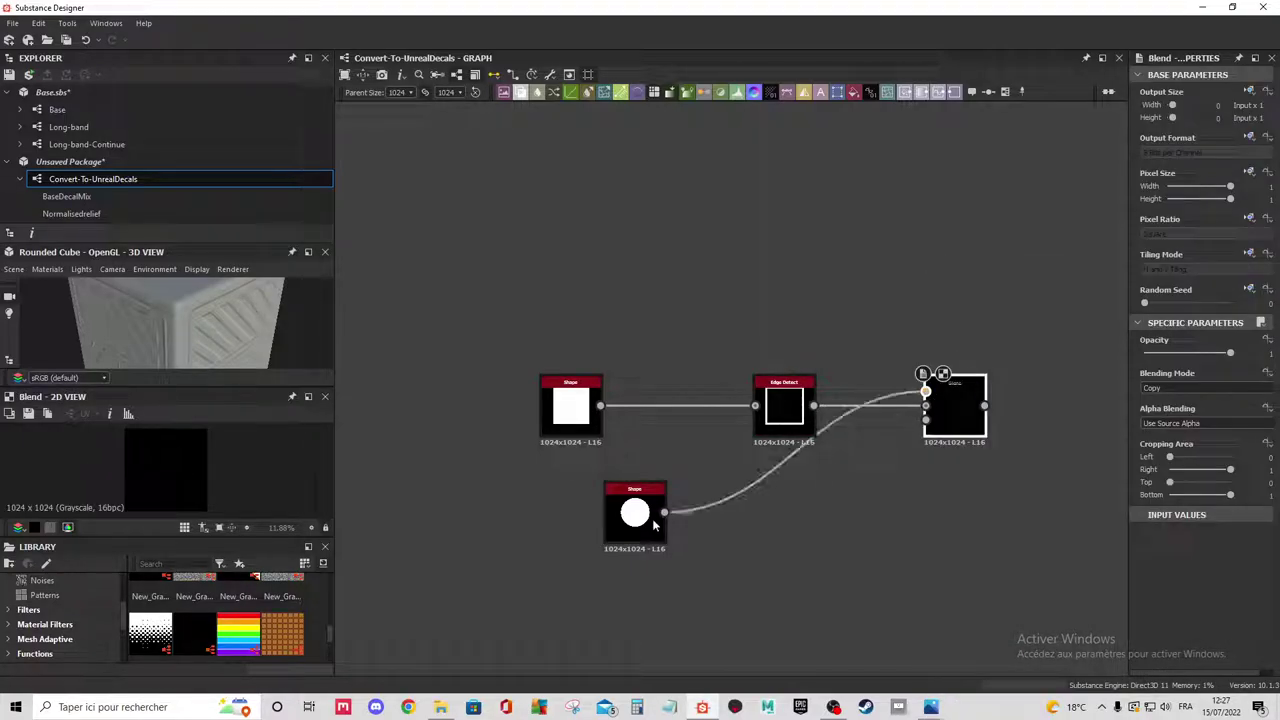
{"action": "left_click", "coordinate": [1173, 387]}
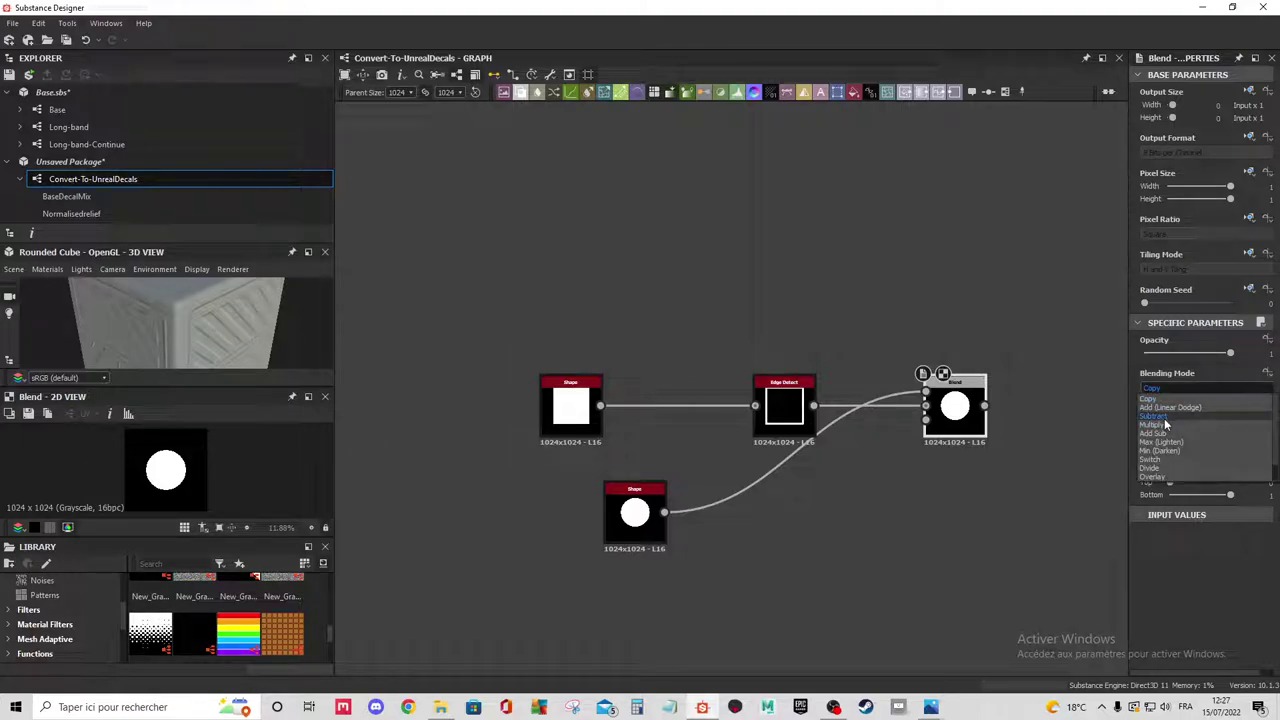
{"action": "left_click", "coordinate": [1160, 450]}
{"action": "middle_click_drag", "start_coordinate": [990, 472], "coordinate": [826, 474]}
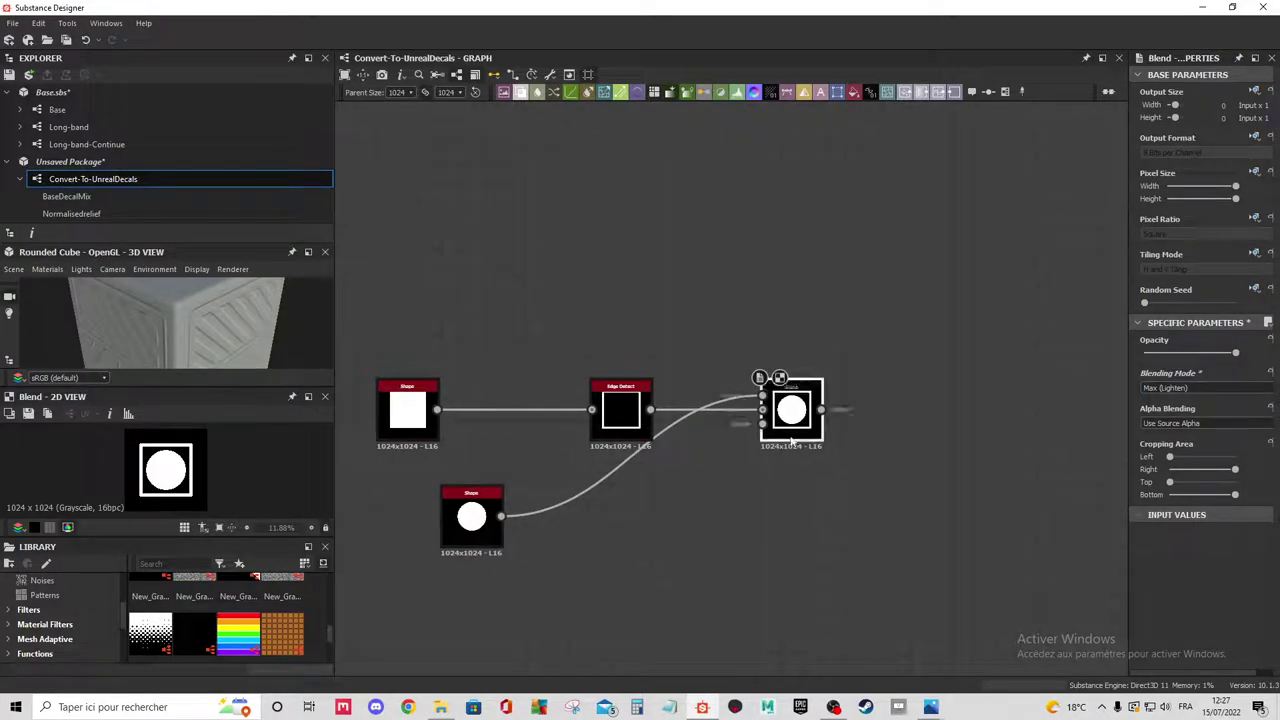
Add a Polygon 1 node and adjust one of its parameters.
{"action": "key", "text": "space"}
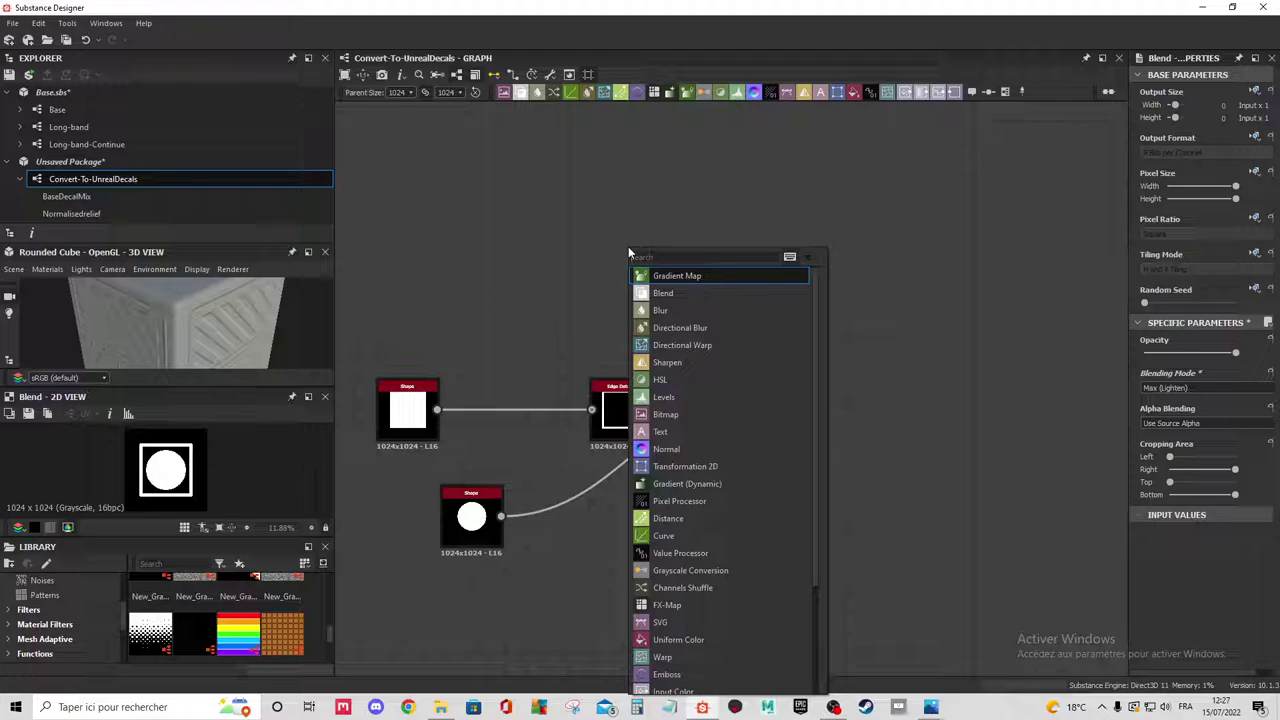
{"action": "type", "text": "poly"}
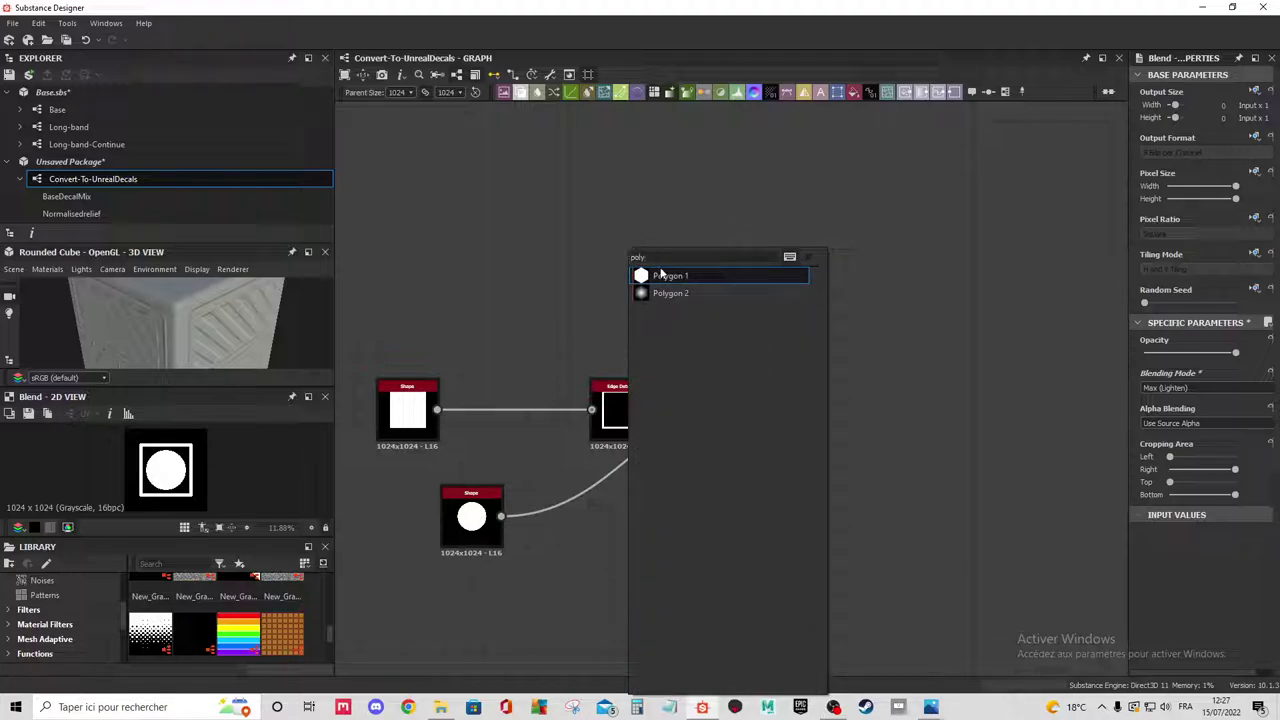
{"action": "left_click", "coordinate": [663, 275]}
{"action": "scroll", "coordinate": [1084, 450], "scroll_direction": "down", "scroll_amount": 1}
{"action": "scroll", "coordinate": [1215, 523], "scroll_direction": "down", "scroll_amount": 4}
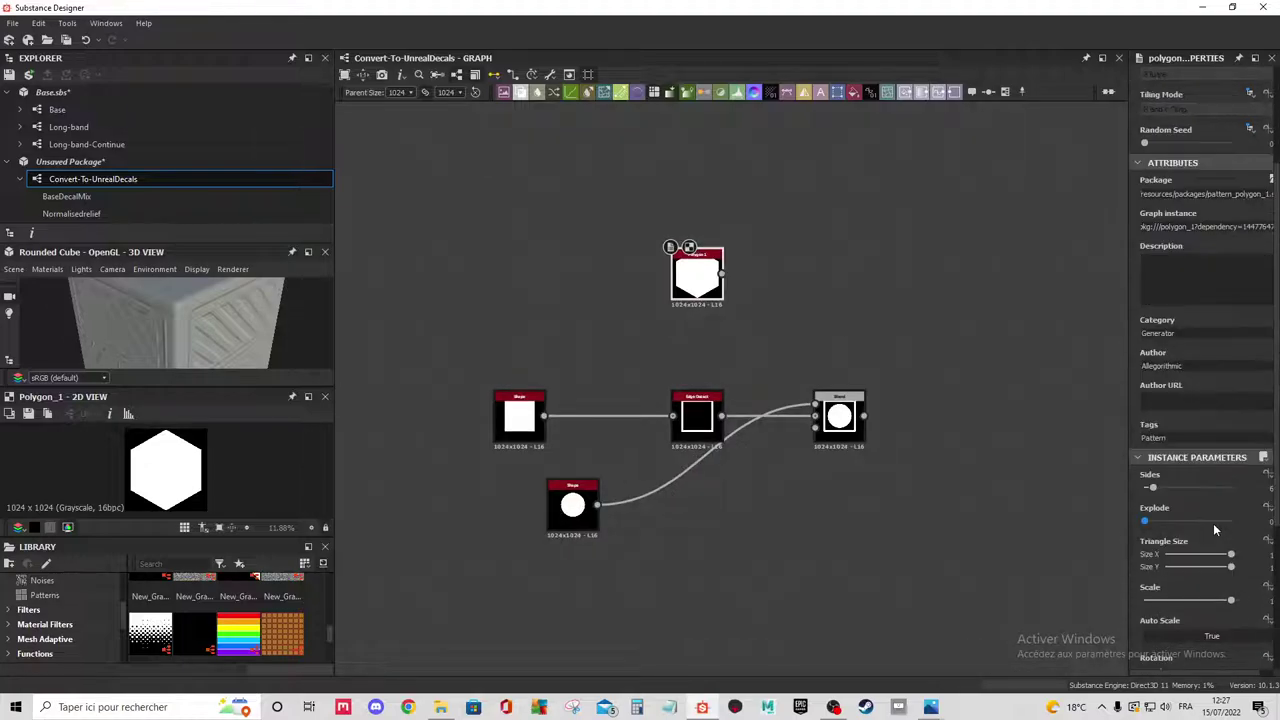
{"action": "mouse_move", "coordinate": [1145, 521]}
{"action": "left_mouse_down"}
{"action": "mouse_move", "coordinate": [1182, 524]}
{"action": "mouse_move", "coordinate": [1117, 517]}
{"action": "left_mouse_up"}
{"action": "scroll", "coordinate": [1200, 520], "scroll_direction": "down", "scroll_amount": 3}
{"action": "scroll", "coordinate": [1237, 527], "scroll_direction": "down", "scroll_amount": 1}
{"action": "scroll", "coordinate": [1200, 400], "scroll_direction": "down", "scroll_amount": 2}
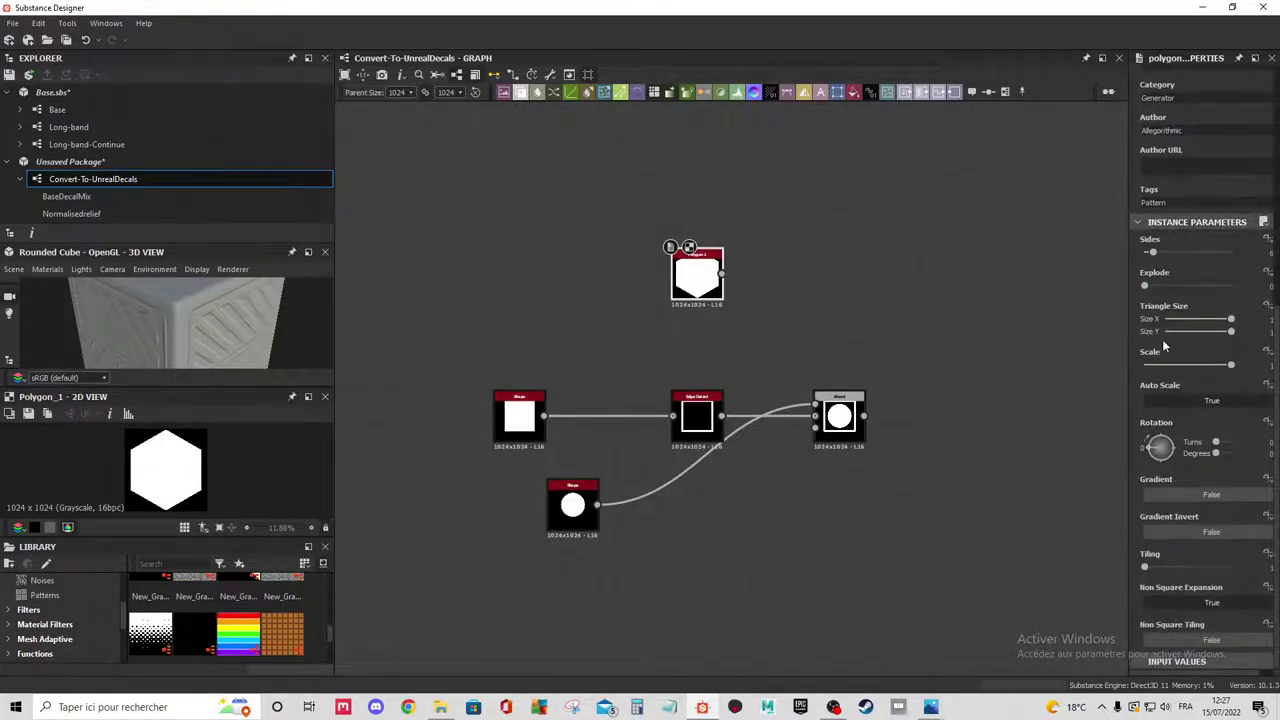
Add a Star shape node to the graph, deleting the unneeded node.
{"action": "key", "text": "space"}
{"action": "type", "text": "s"}
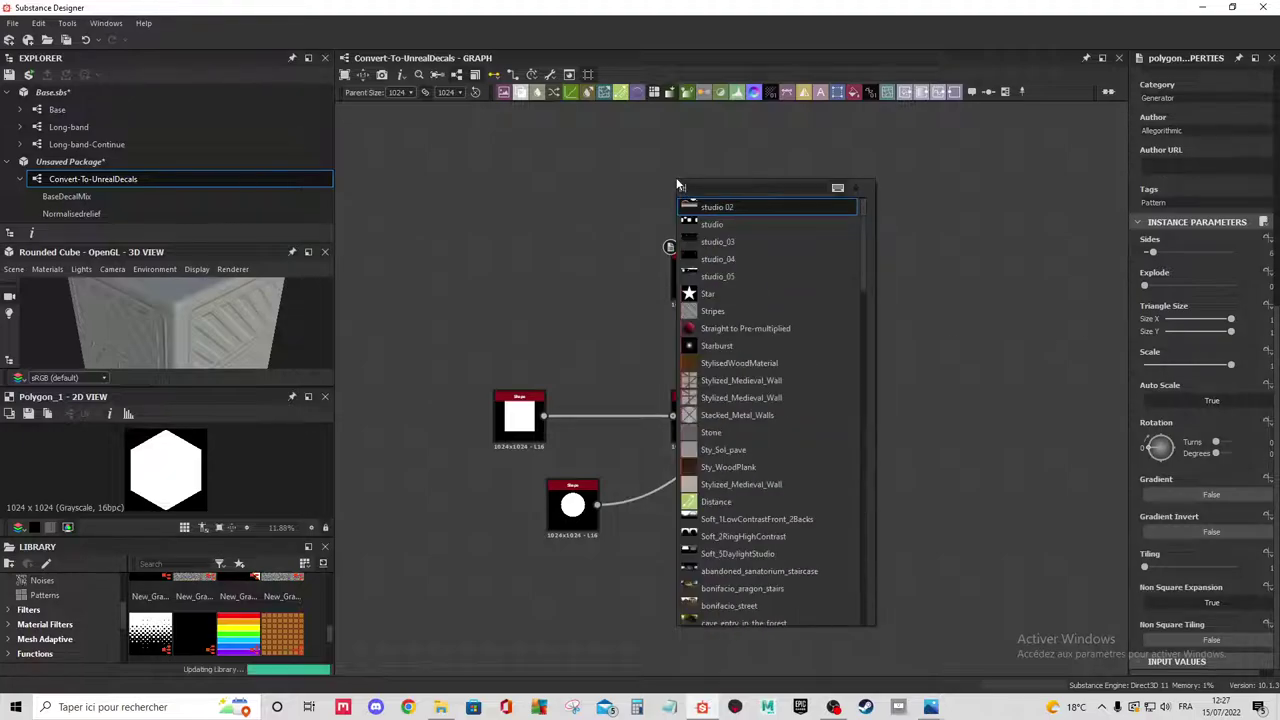
{"action": "type", "text": "ta"}
{"action": "left_click", "coordinate": [734, 207]}
{"action": "mouse_move", "coordinate": [680, 195]}
{"action": "left_mouse_down"}
{"action": "mouse_move", "coordinate": [733, 222]}
{"action": "mouse_move", "coordinate": [767, 533]}
{"action": "left_mouse_up"}
{"action": "key", "text": "Delete"}
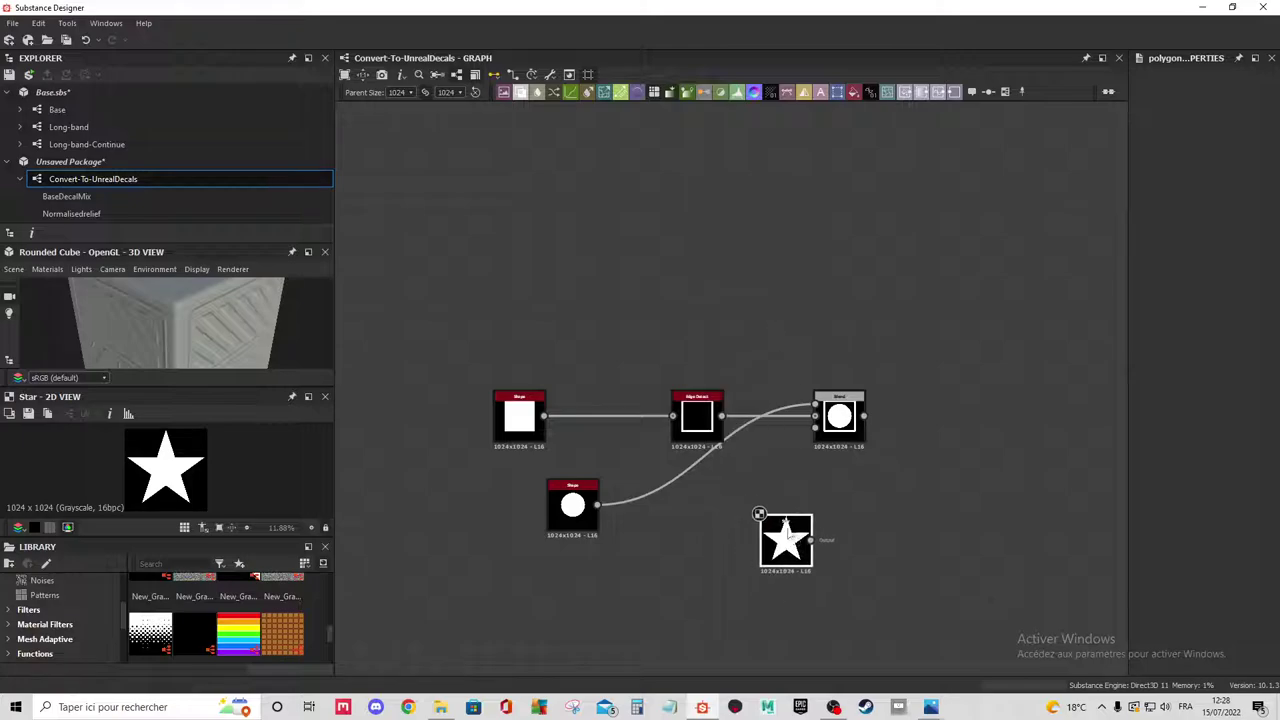
Create a Subtract Blend after the existing Blend and plug the Star into it.
{"action": "left_click_drag", "start_coordinate": [864, 416], "coordinate": [925, 418]}
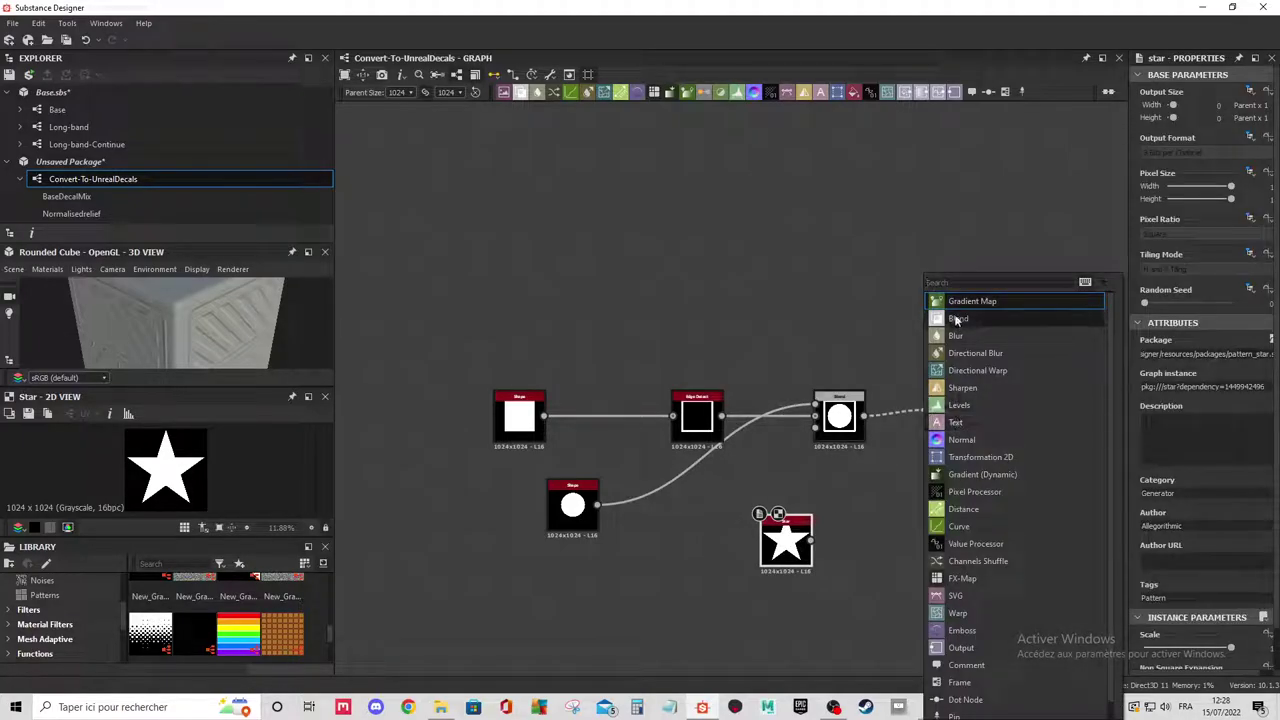
{"action": "left_click", "coordinate": [982, 414]}
{"action": "left_click", "coordinate": [1163, 388]}
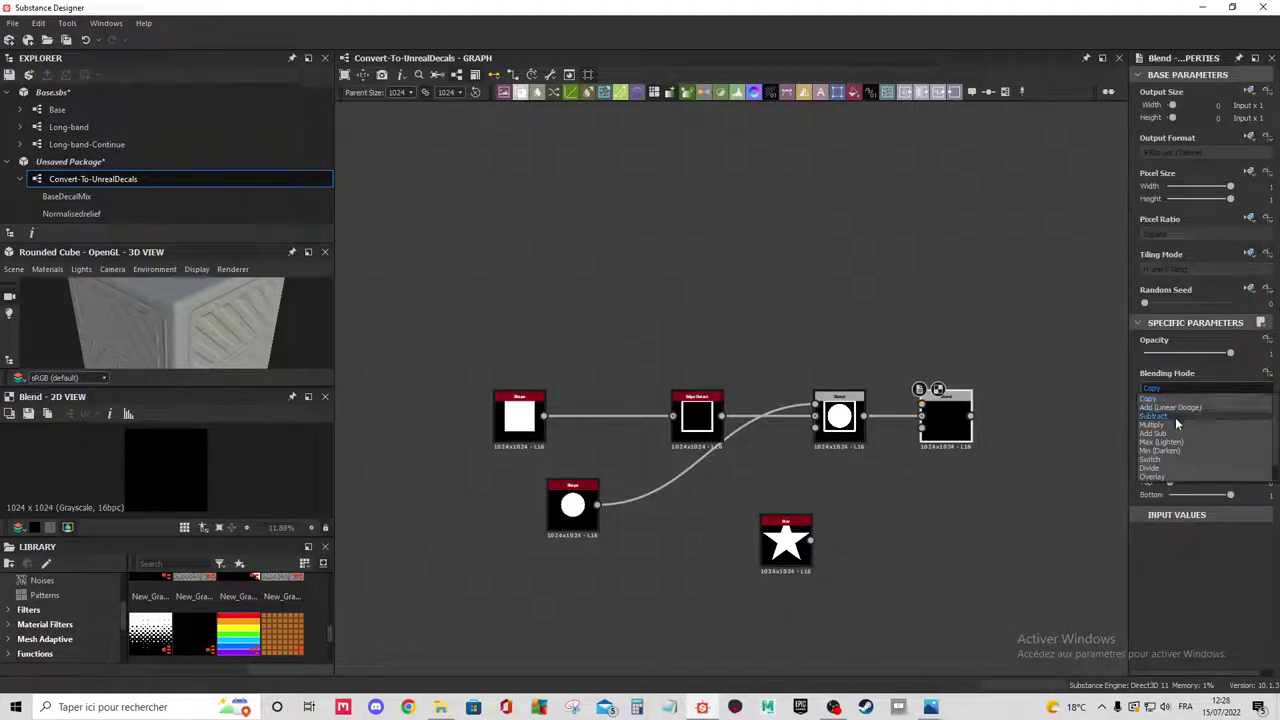
{"action": "left_click", "coordinate": [1175, 417]}
{"action": "left_click_drag", "start_coordinate": [810, 541], "coordinate": [921, 406]}
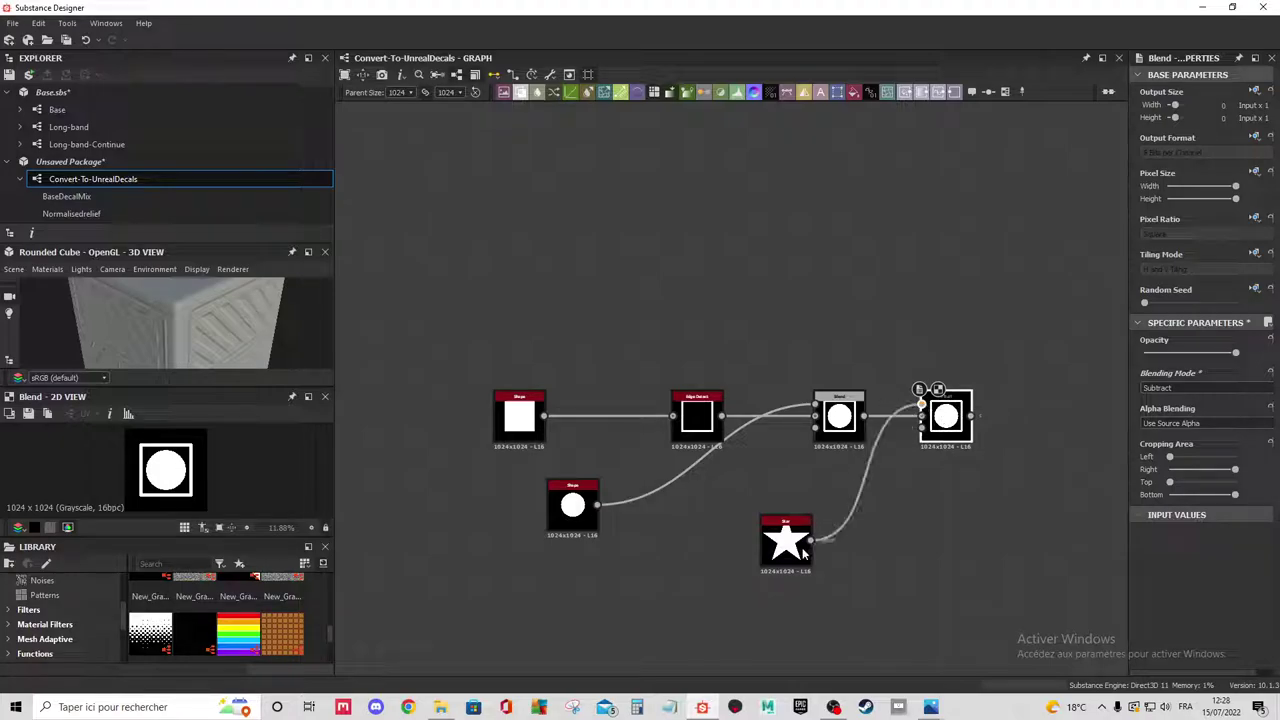
Shrink the Star to scale 0.4, then move the five example nodes left.
{"action": "left_click", "coordinate": [786, 543]}
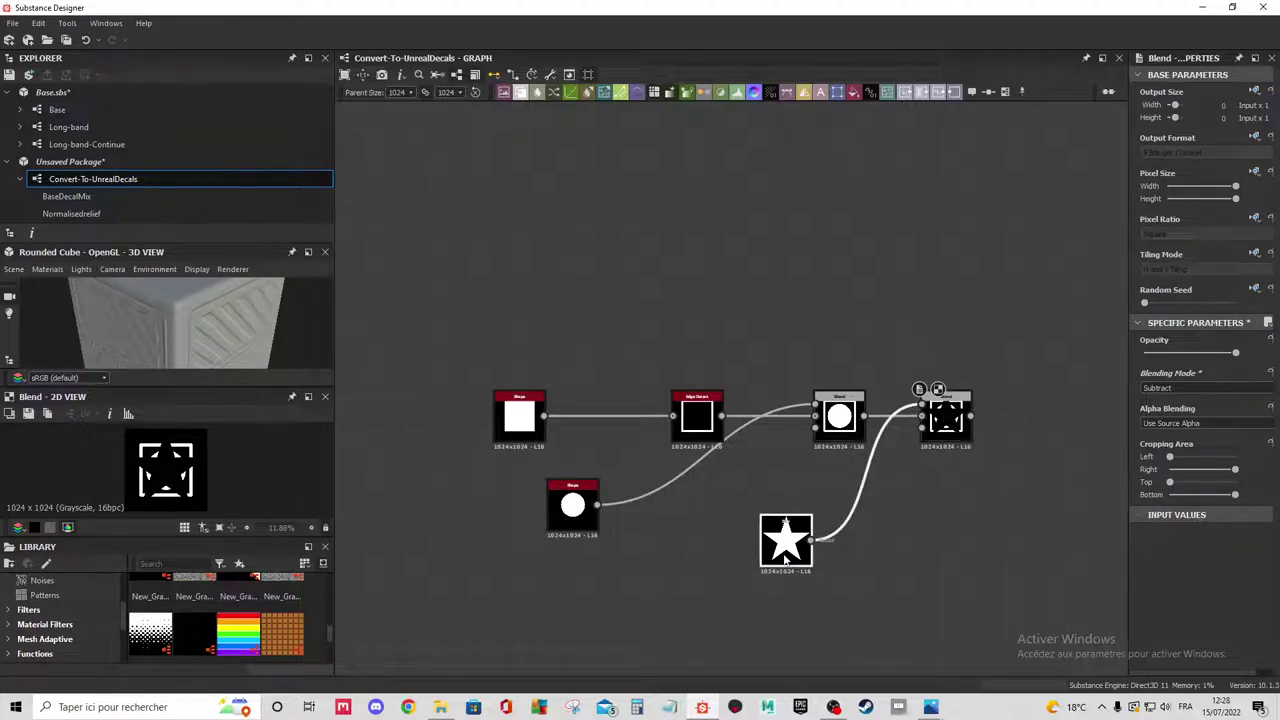
{"action": "scroll", "coordinate": [1185, 593], "scroll_direction": "down", "scroll_amount": 1}
{"action": "left_click", "coordinate": [1182, 603]}
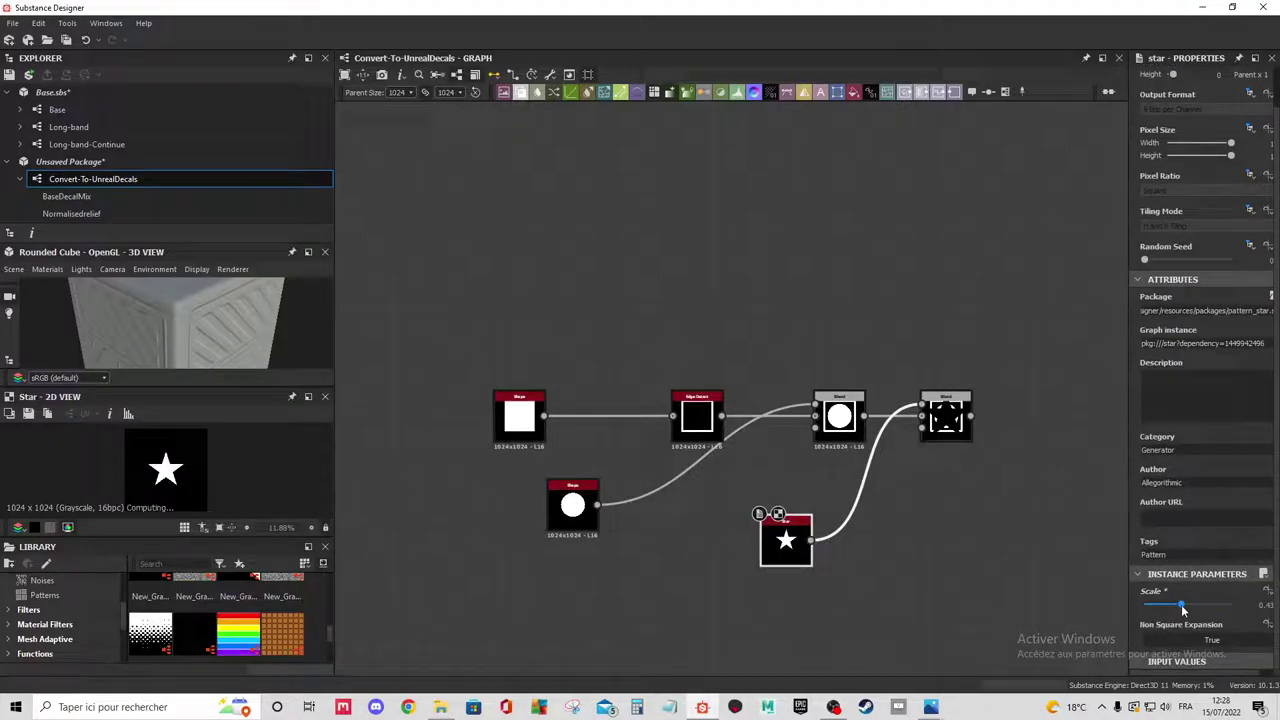
{"action": "left_click", "coordinate": [946, 416]}
{"action": "scroll", "coordinate": [945, 425], "scroll_direction": "up", "scroll_amount": 3}
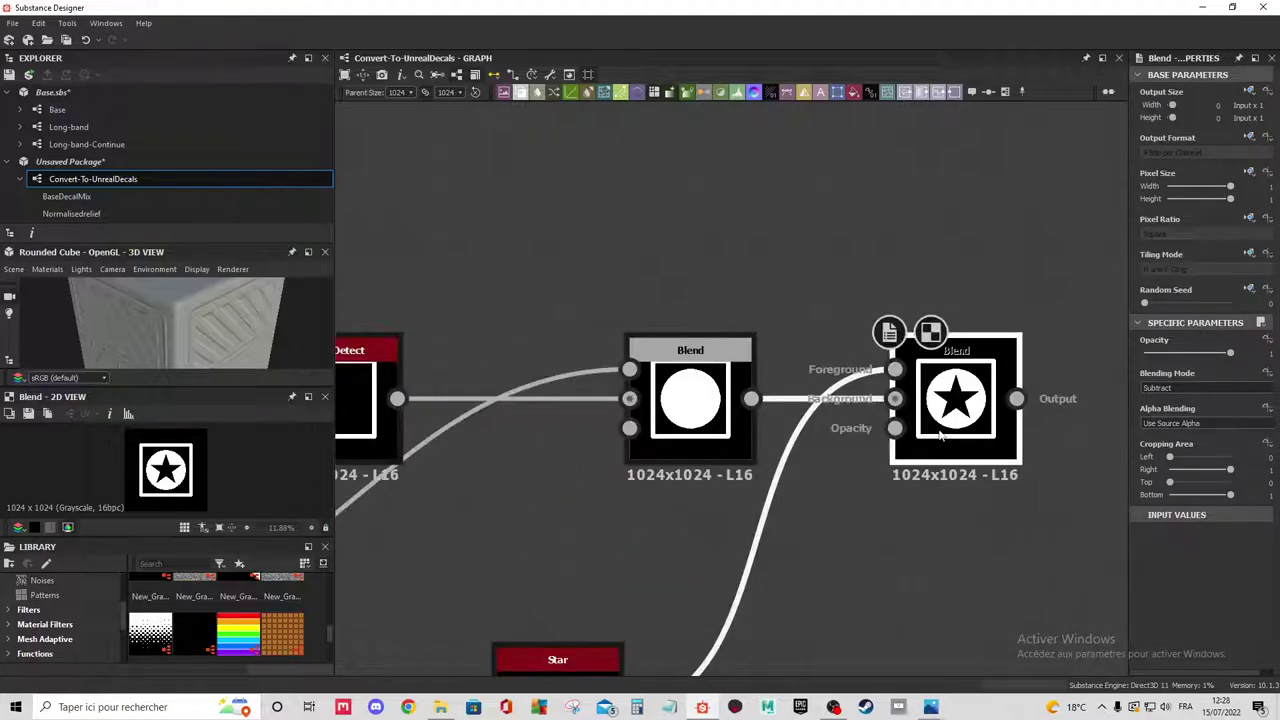
{"action": "scroll", "coordinate": [945, 425], "scroll_direction": "down", "scroll_amount": 3}
{"action": "scroll", "coordinate": [950, 427], "scroll_direction": "down", "scroll_amount": 2}
{"action": "scroll", "coordinate": [957, 429], "scroll_direction": "down", "scroll_amount": 2}
{"action": "left_click_drag", "start_coordinate": [985, 342], "coordinate": [690, 534]}
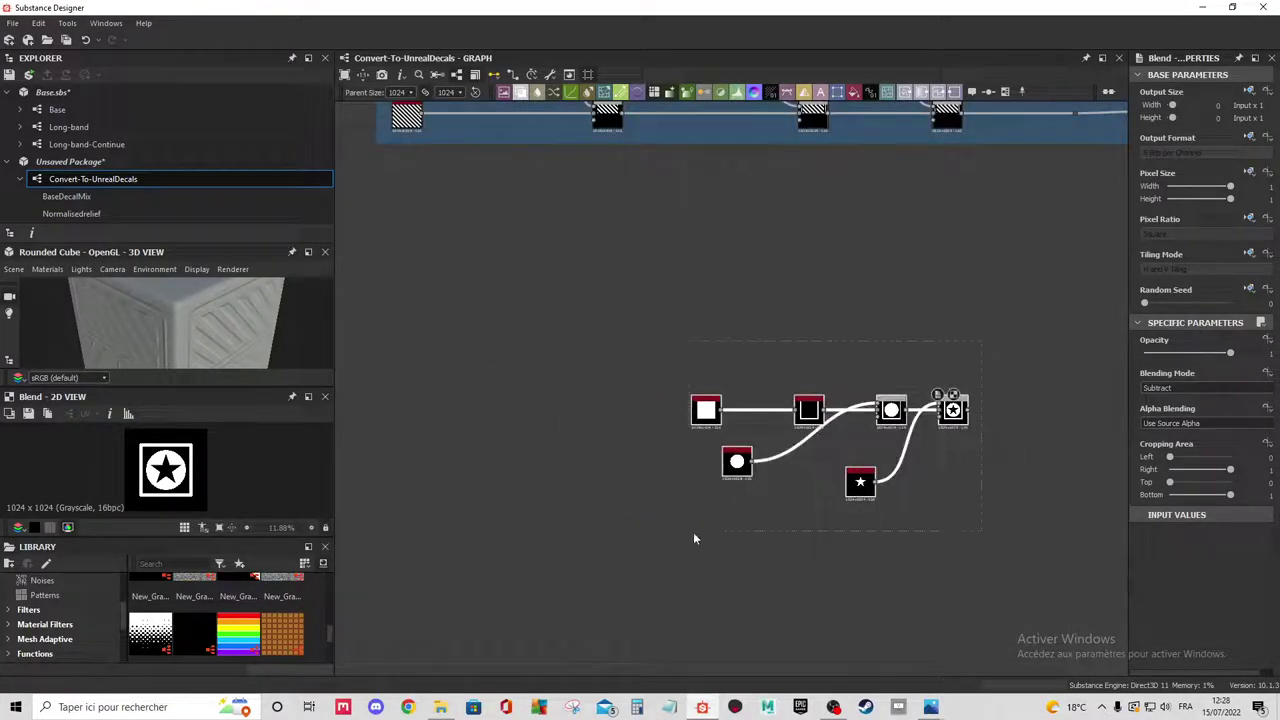
{"action": "left_click_drag", "start_coordinate": [953, 410], "coordinate": [727, 400]}
Wrap the selected example nodes in a frame titled Exemple input.
{"action": "right_click", "coordinate": [757, 347]}
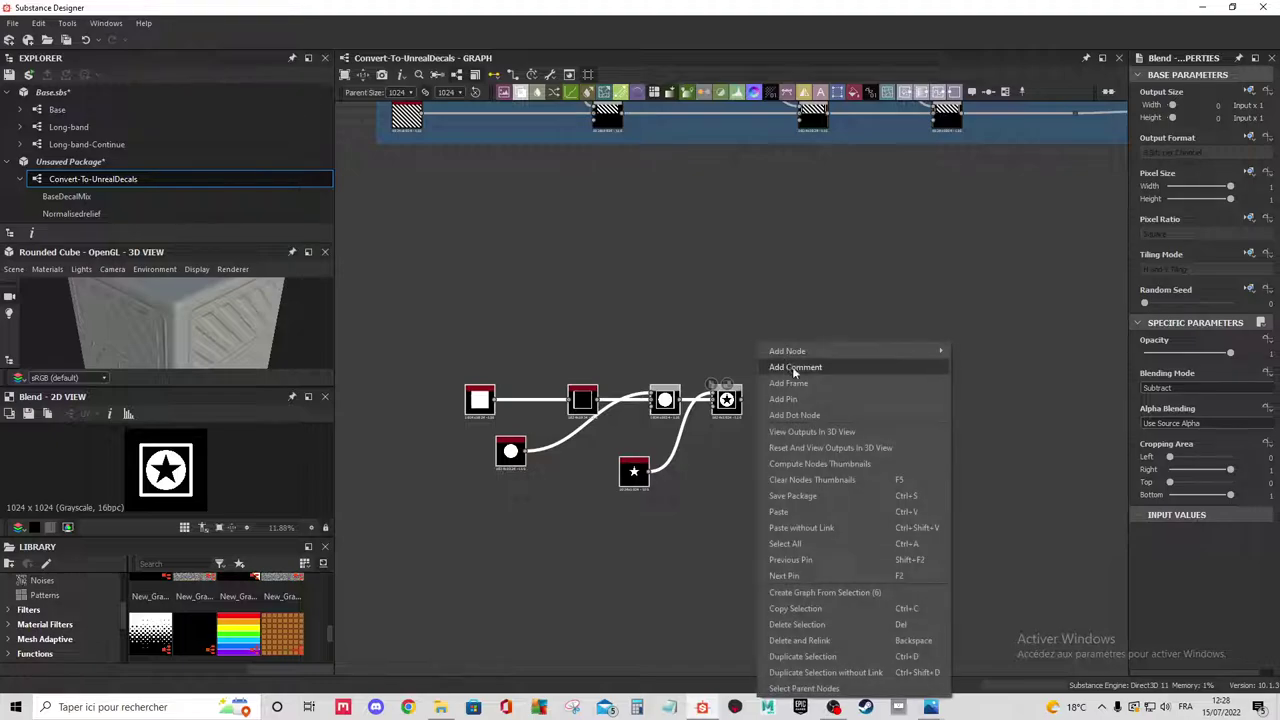
{"action": "left_click", "coordinate": [777, 376]}
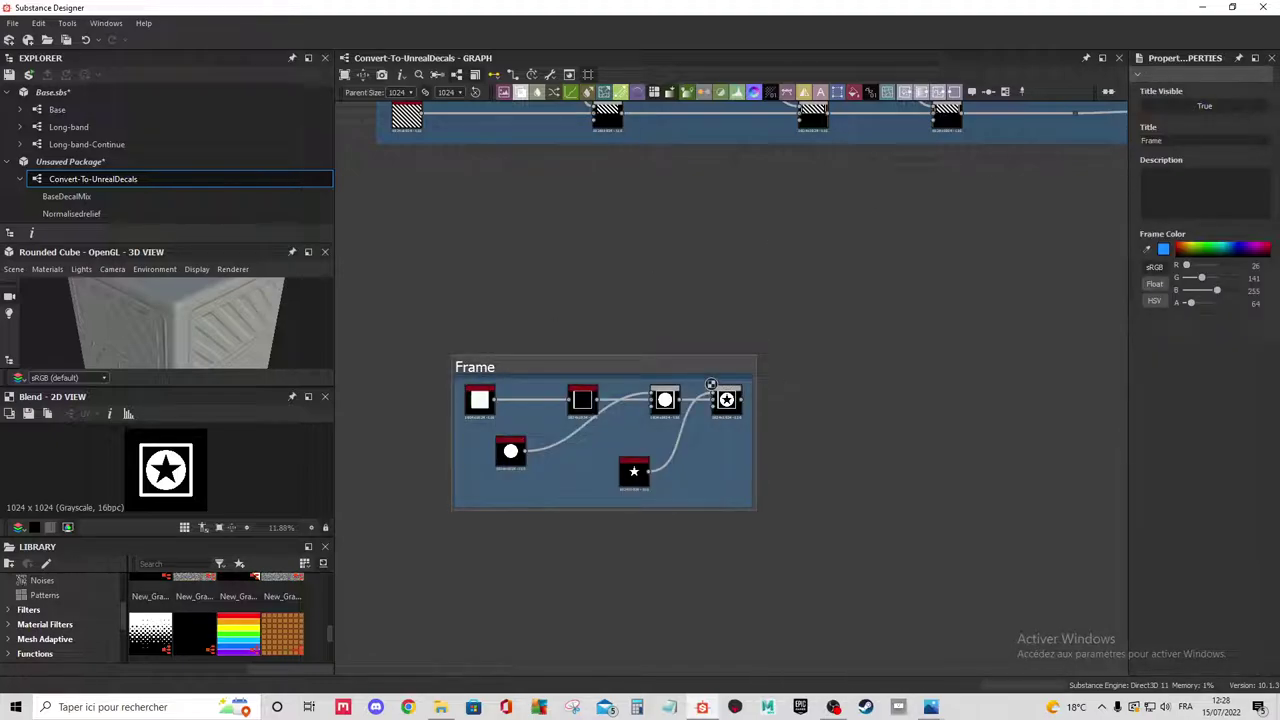
{"action": "type", "text": "Exemple input"}
{"action": "key", "text": "Return"}
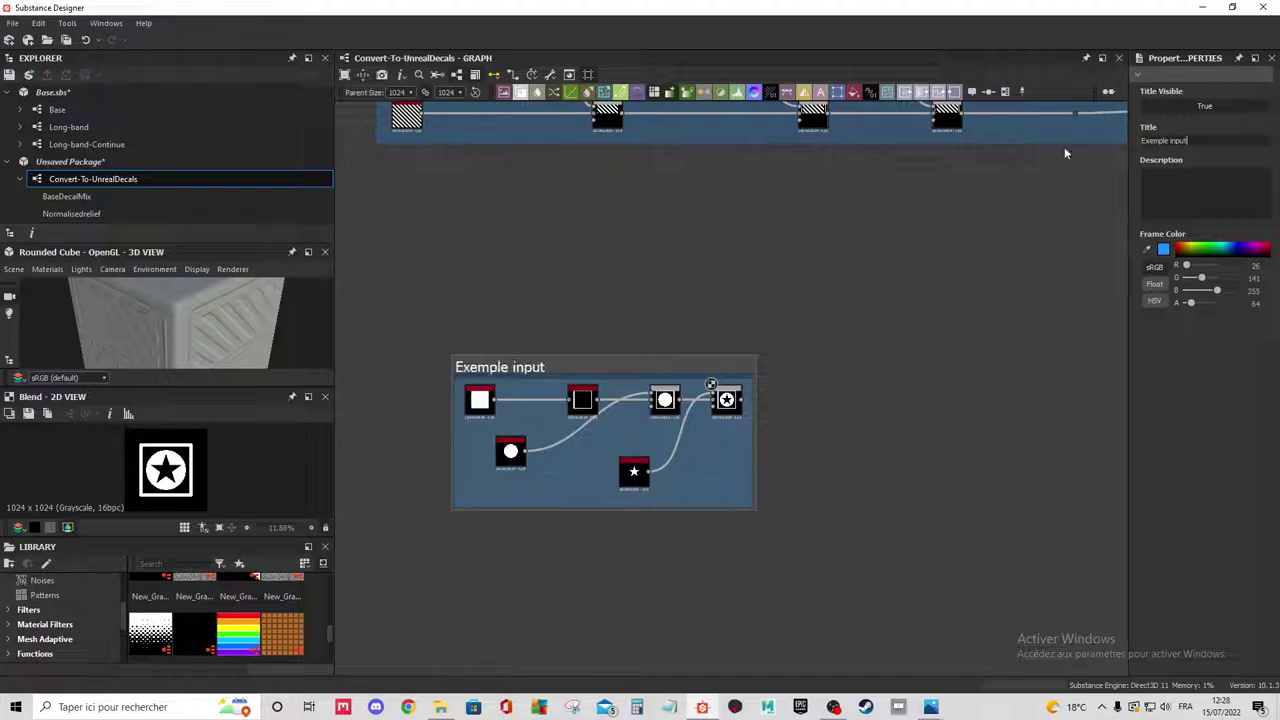
Move the Exemple input frame underneath the Temp-input frame.
{"action": "scroll", "coordinate": [990, 200], "scroll_direction": "down", "scroll_amount": 3}
{"action": "middle_click_drag", "start_coordinate": [941, 254], "coordinate": [751, 380]}
{"action": "scroll", "coordinate": [760, 385], "scroll_direction": "up", "scroll_amount": 3}
{"action": "scroll", "coordinate": [926, 392], "scroll_direction": "down", "scroll_amount": 1}
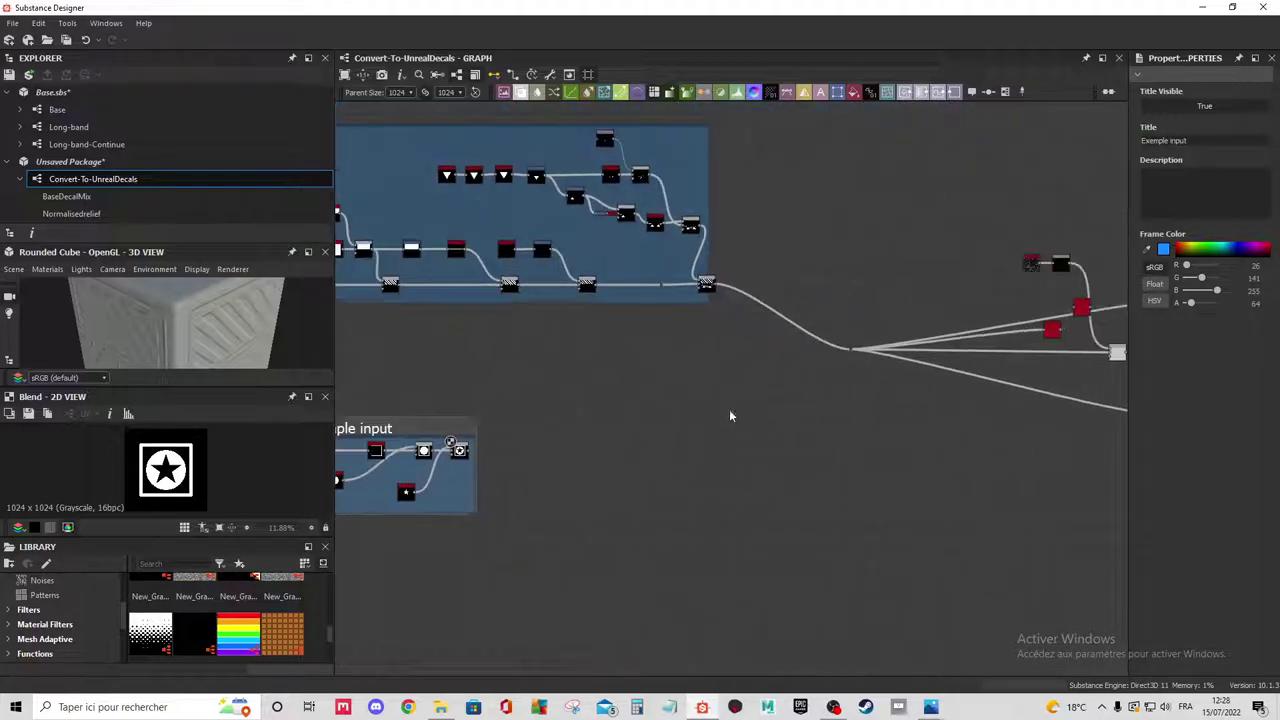
{"action": "left_click_drag", "start_coordinate": [385, 440], "coordinate": [500, 414]}
{"action": "scroll", "coordinate": [757, 330], "scroll_direction": "down", "scroll_amount": 3}
{"action": "scroll", "coordinate": [757, 328], "scroll_direction": "up", "scroll_amount": 3}
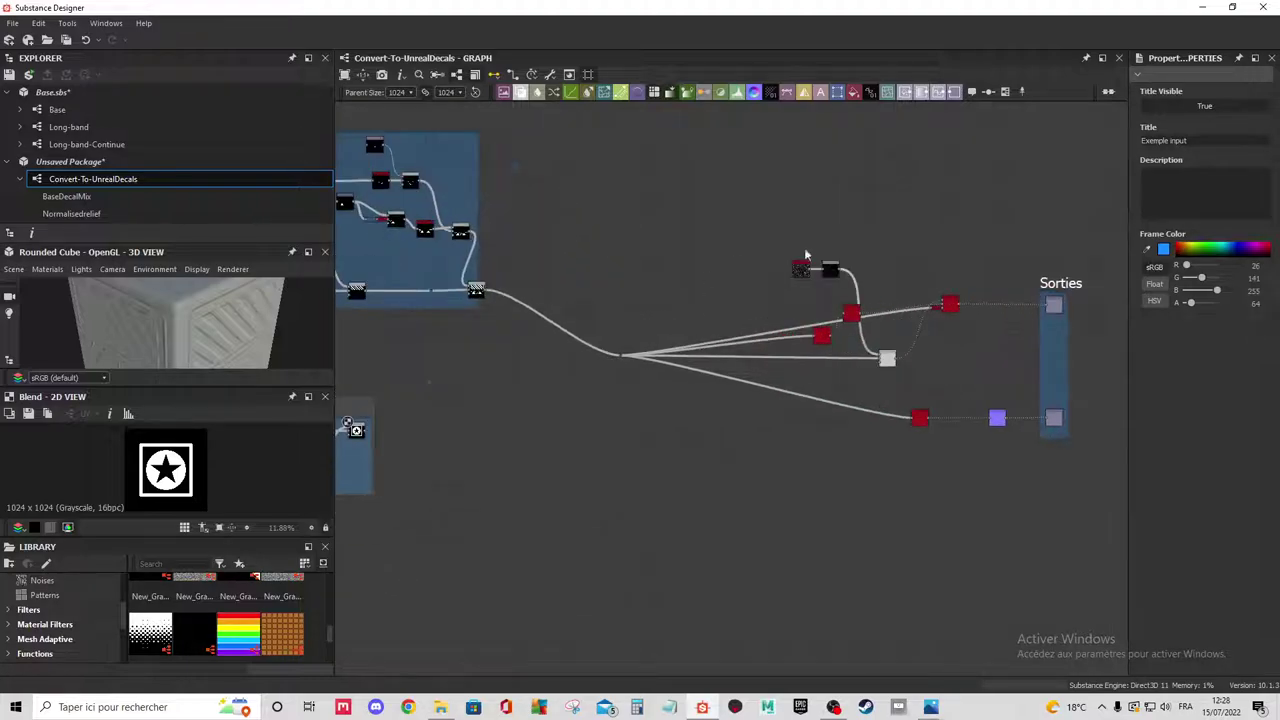
{"action": "scroll", "coordinate": [540, 435], "scroll_direction": "up", "scroll_amount": 2}
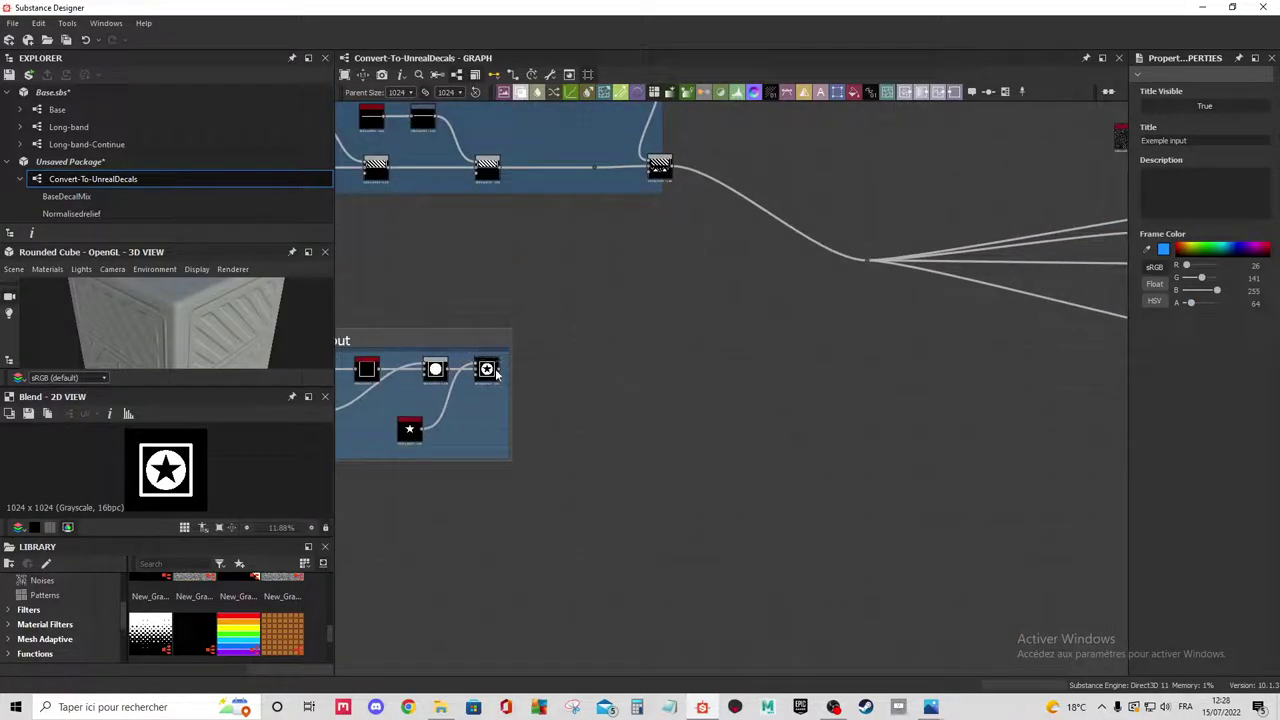
Wire the example Blend output into the converter chain, preview Diffuse, and close the 3D View.
{"action": "left_click_drag", "start_coordinate": [500, 373], "coordinate": [819, 297]}
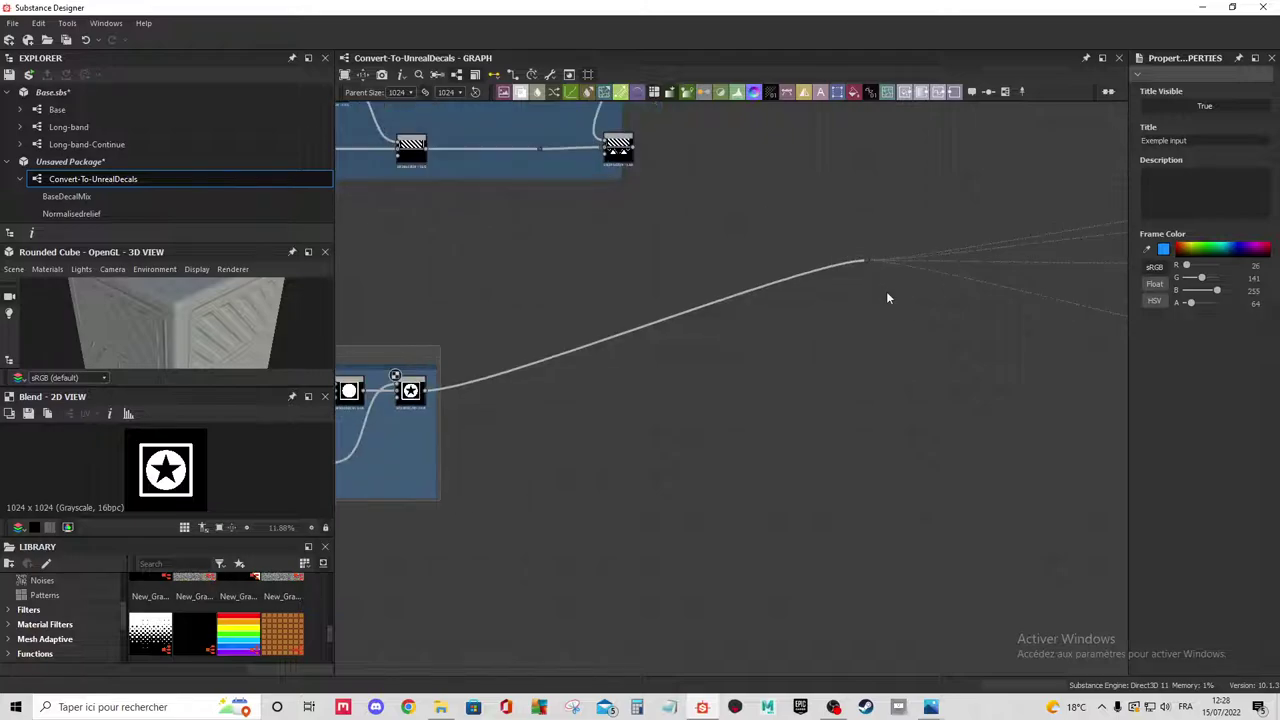
{"action": "middle_click_drag", "start_coordinate": [886, 291], "coordinate": [519, 416]}
{"action": "scroll", "coordinate": [519, 416], "scroll_direction": "up", "scroll_amount": 1}
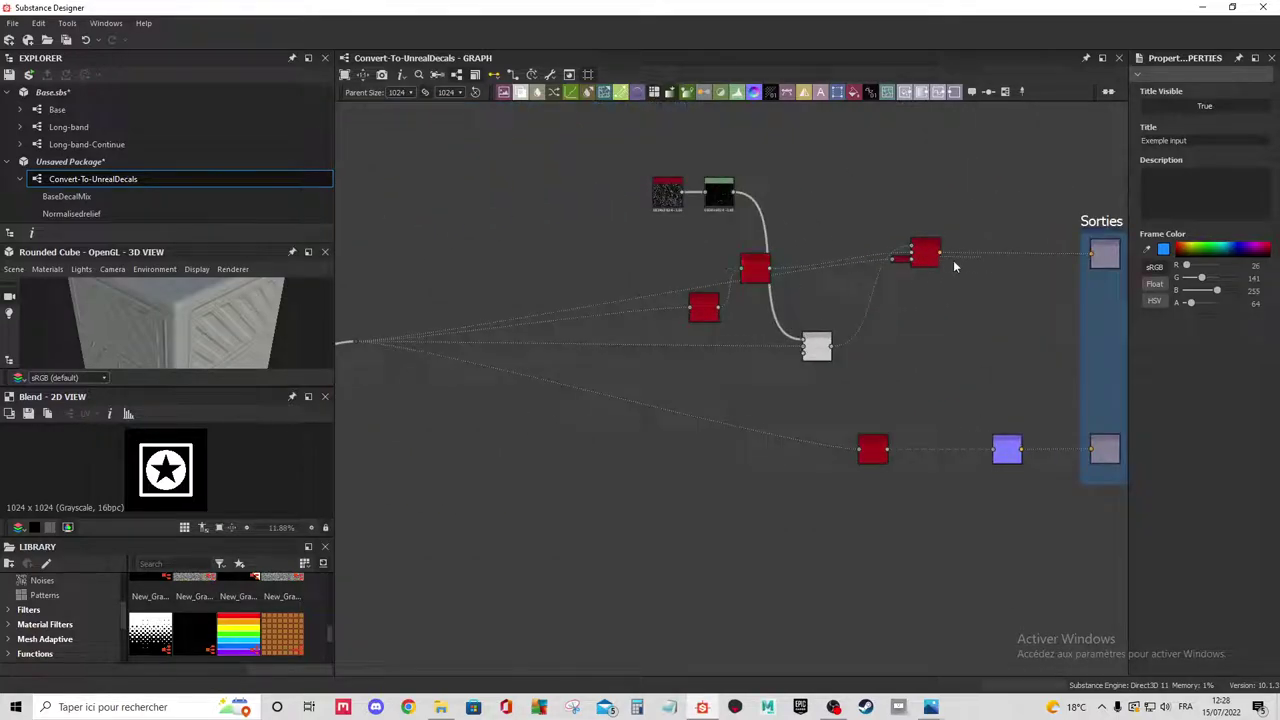
{"action": "double_click", "coordinate": [1104, 253]}
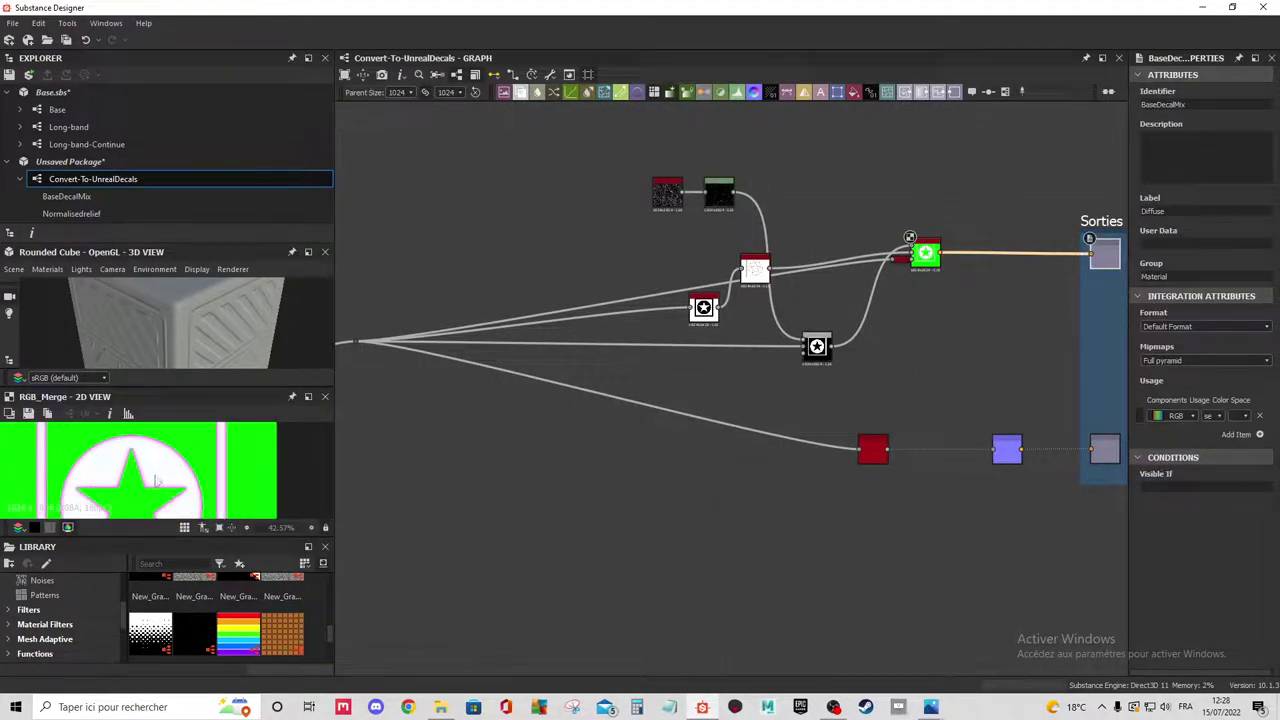
{"action": "middle_click_drag", "start_coordinate": [165, 470], "coordinate": [205, 420]}
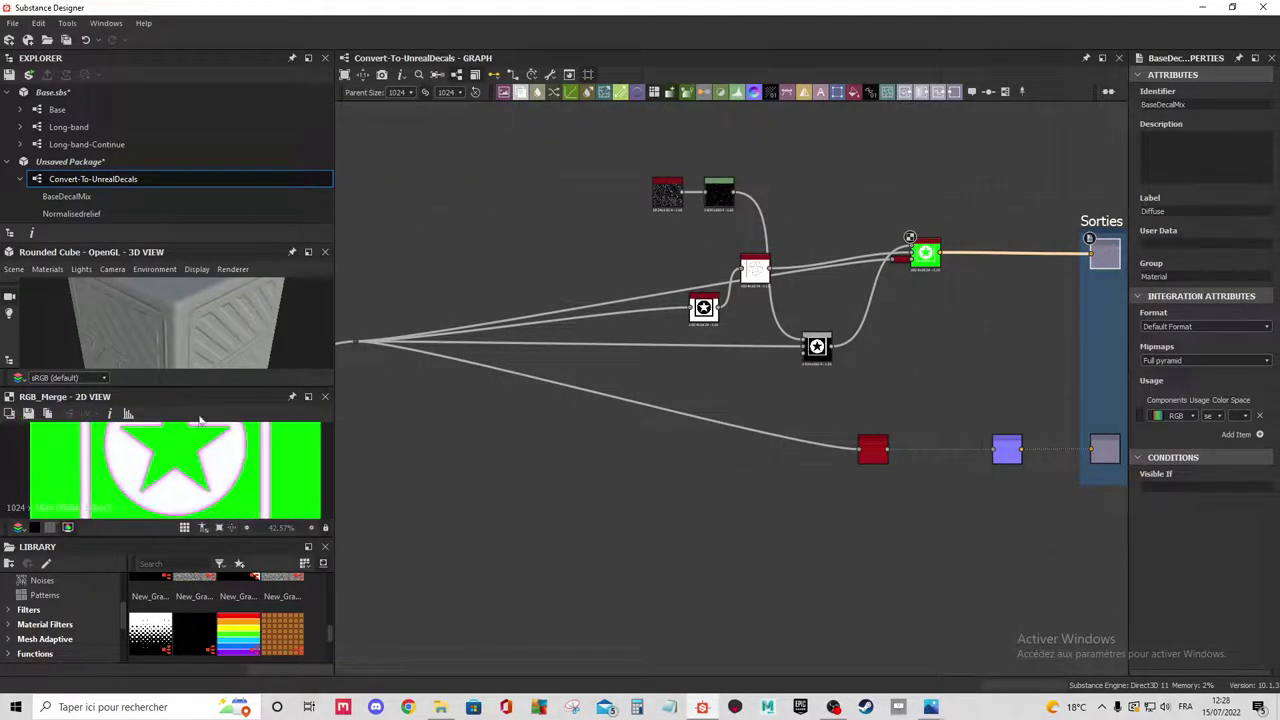
{"action": "left_click", "coordinate": [324, 252]}
Enlarge the 2D preview to the whole image and preview the Normal output.
{"action": "left_click_drag", "start_coordinate": [212, 295], "coordinate": [212, 217]}
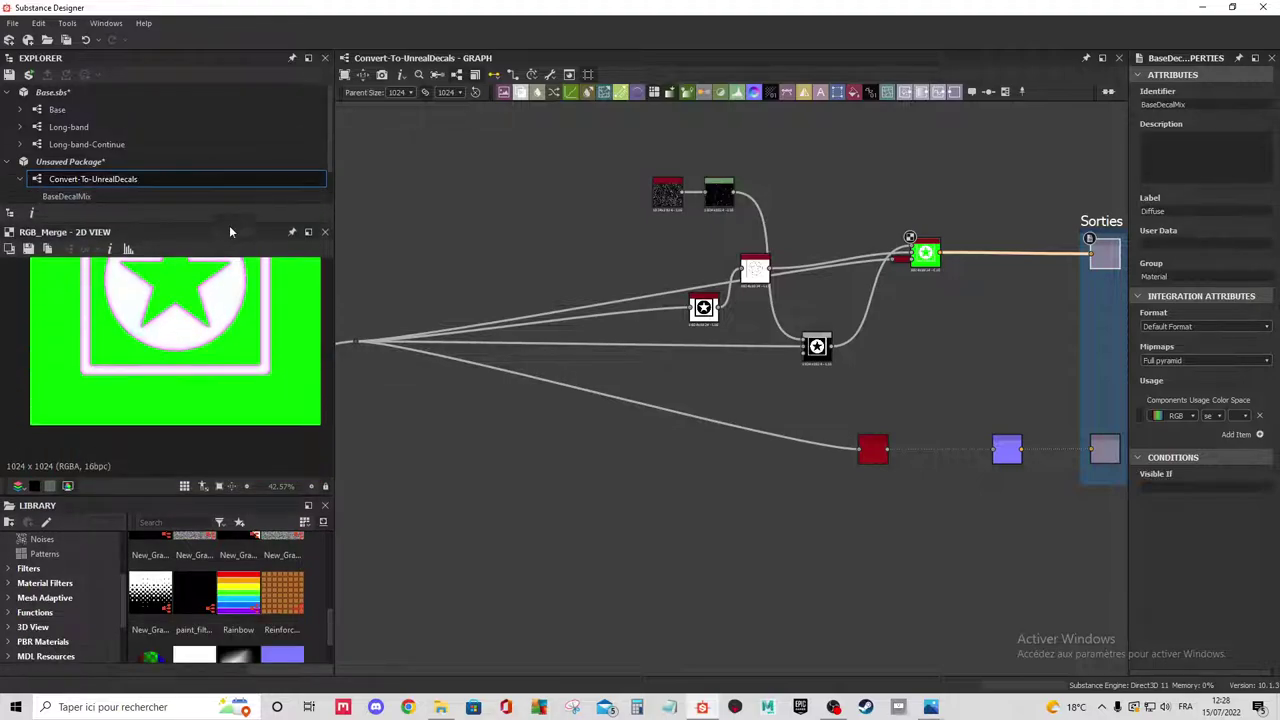
{"action": "left_click", "coordinate": [1105, 449]}
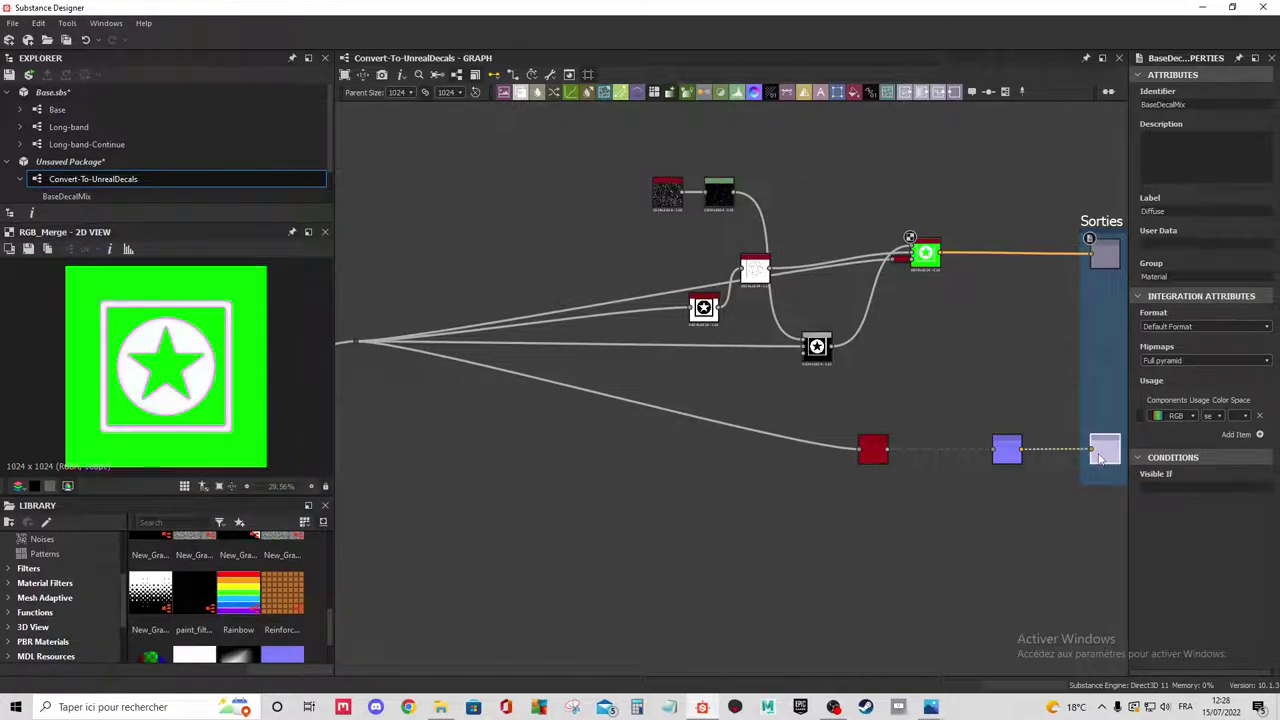
{"action": "middle_click_drag", "start_coordinate": [1025, 398], "coordinate": [912, 470]}
{"action": "scroll", "coordinate": [912, 470], "scroll_direction": "down", "scroll_amount": 2}
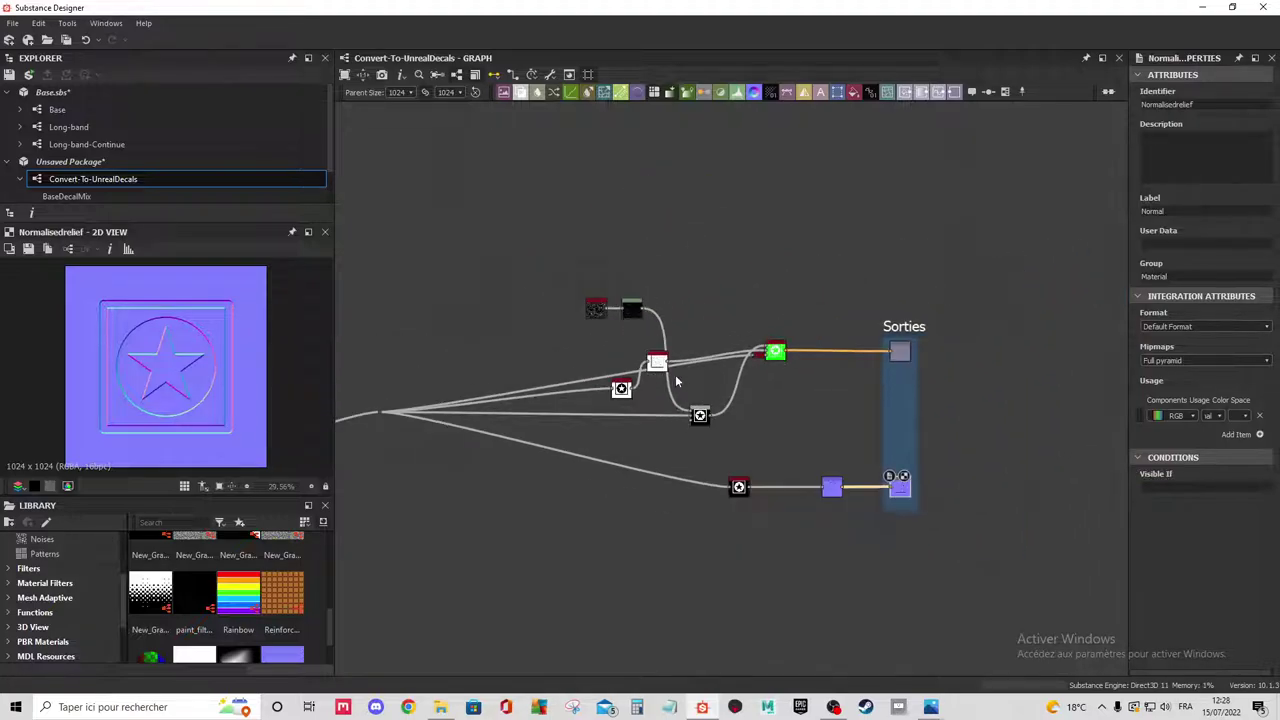
{"action": "middle_click_drag", "start_coordinate": [651, 383], "coordinate": [785, 362]}
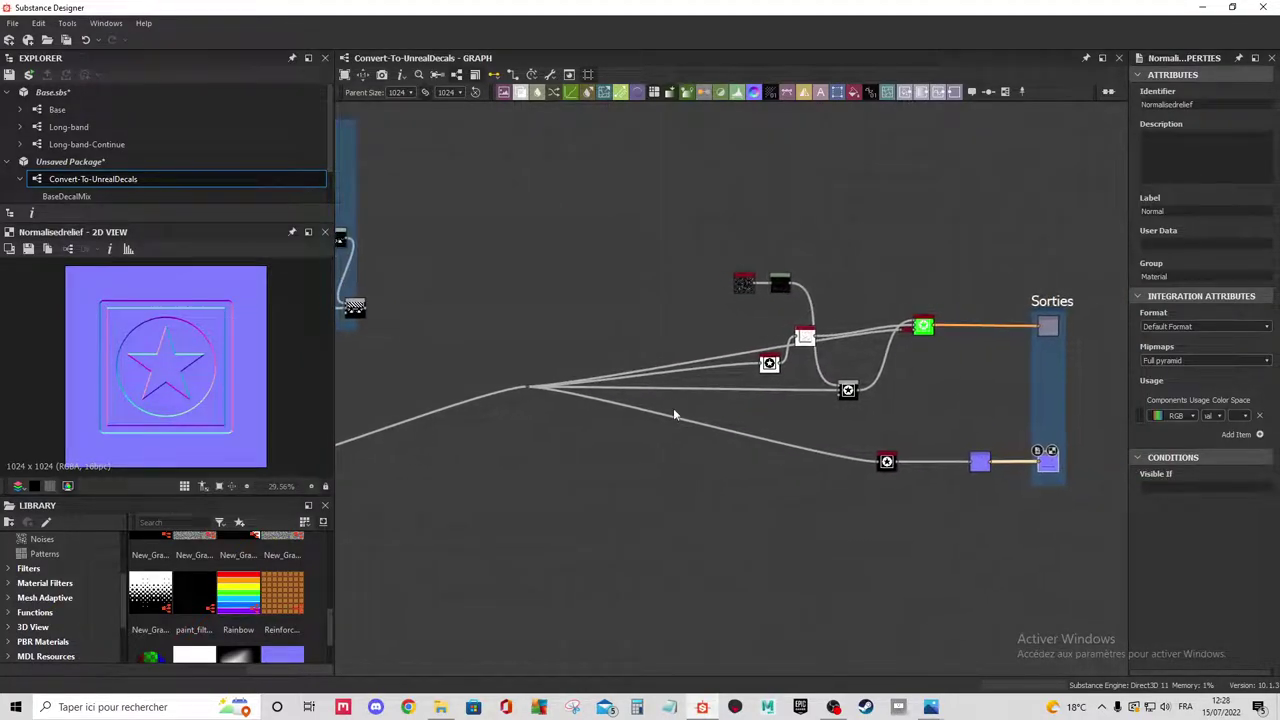
{"action": "scroll", "coordinate": [594, 449], "scroll_direction": "down", "scroll_amount": 3}
{"action": "scroll", "coordinate": [600, 405], "scroll_direction": "up", "scroll_amount": 1}
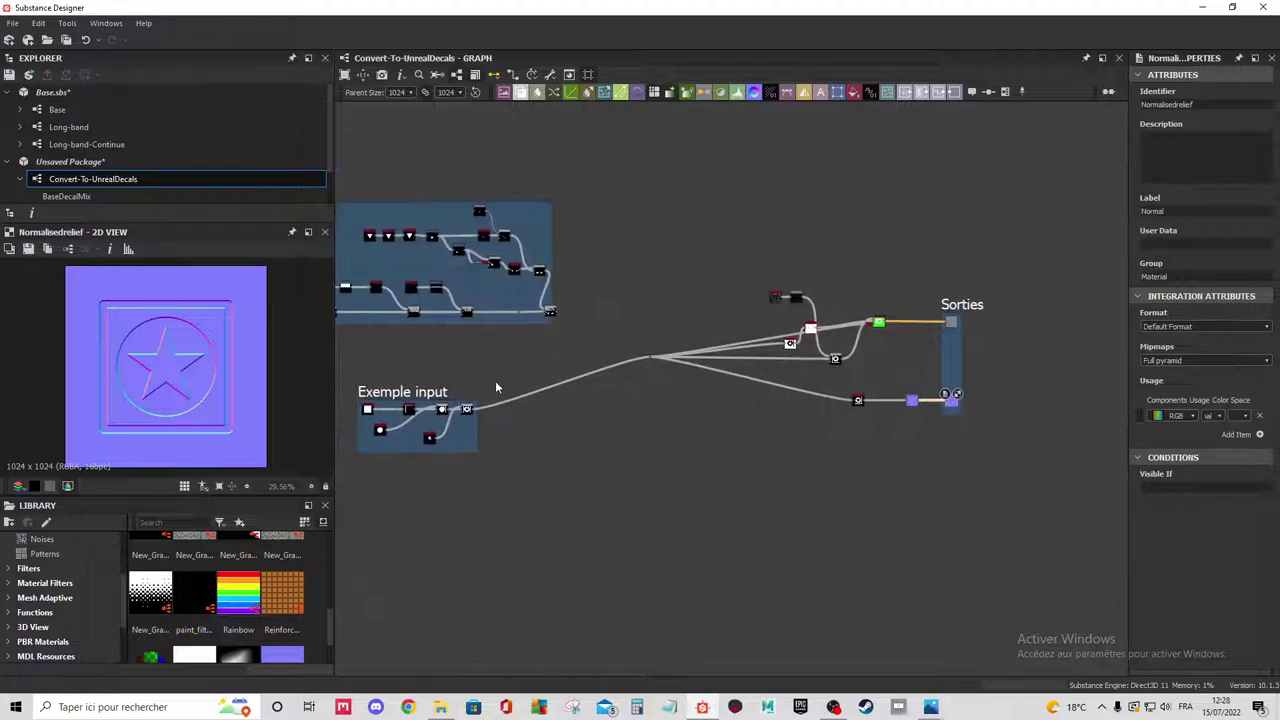
Review the Exemple and Temp-input frames, then preview the Diffuse and Normal outputs again.
{"action": "middle_click_drag", "start_coordinate": [495, 380], "coordinate": [875, 551]}
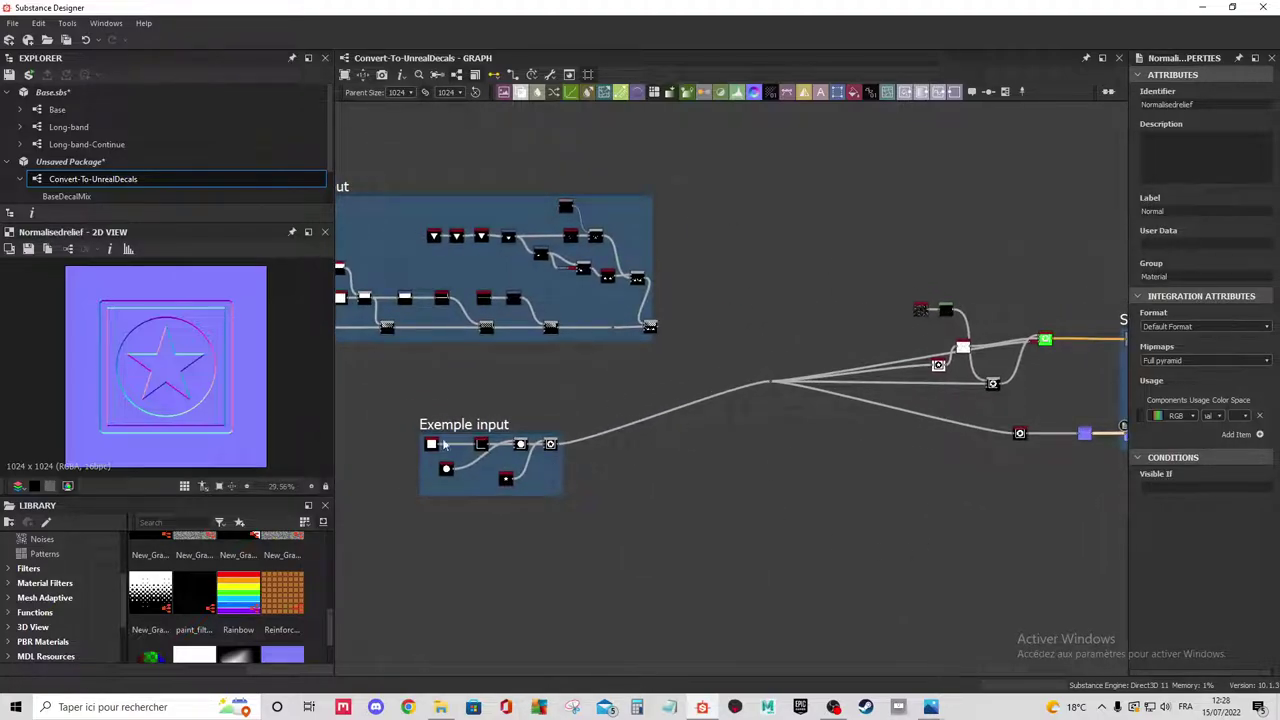
{"action": "middle_click_drag", "start_coordinate": [436, 410], "coordinate": [562, 405]}
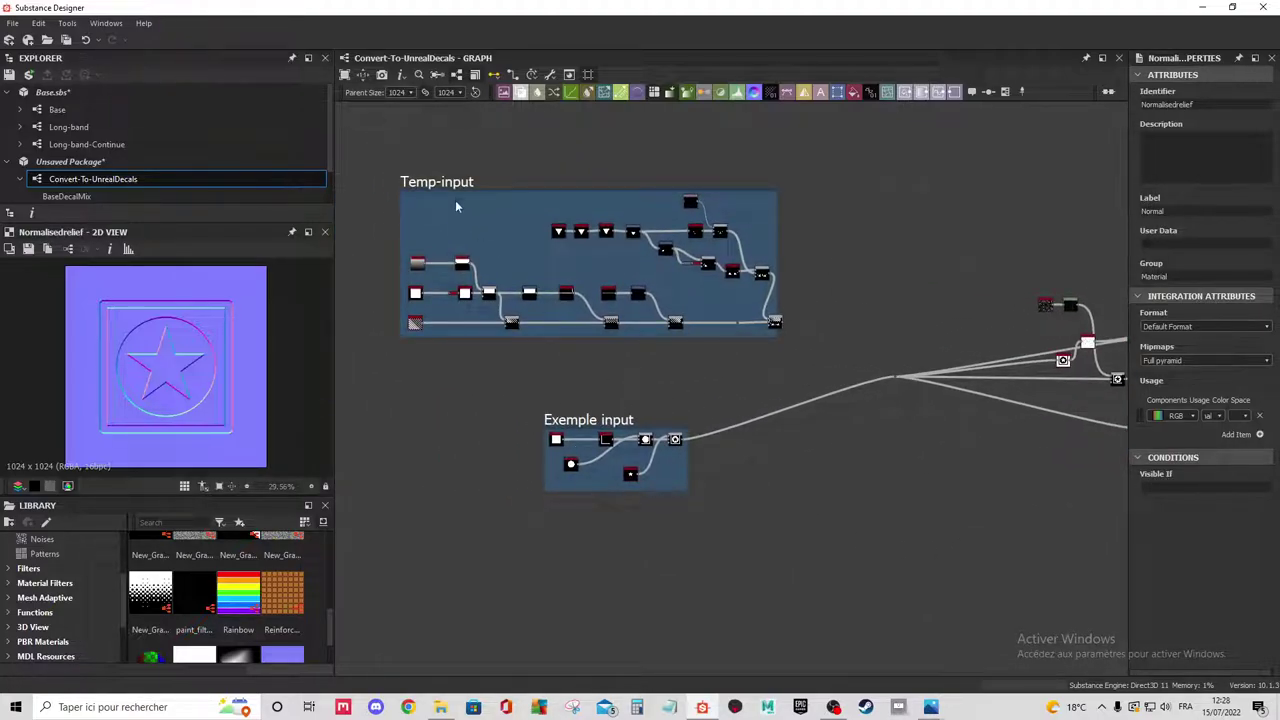
{"action": "middle_click_drag", "start_coordinate": [648, 269], "coordinate": [364, 304]}
{"action": "scroll", "coordinate": [990, 400], "scroll_direction": "up", "scroll_amount": 2}
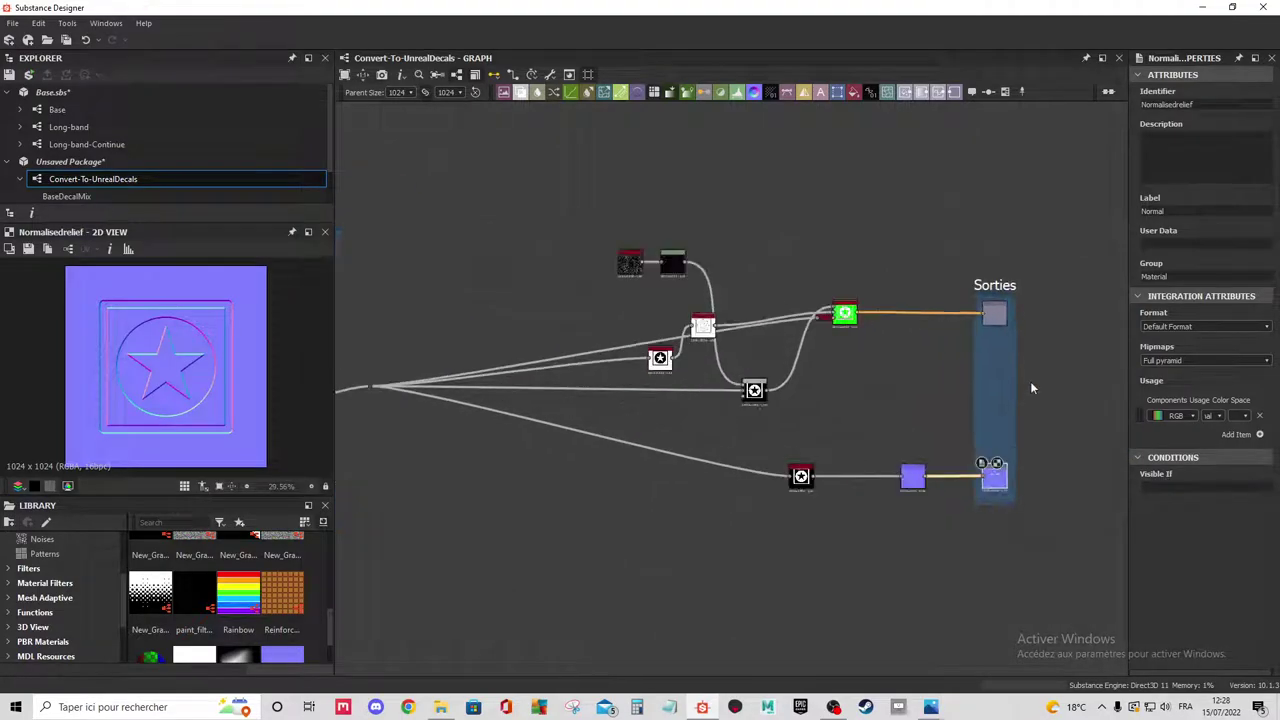
{"action": "double_click", "coordinate": [994, 314]}
{"action": "double_click", "coordinate": [995, 477]}
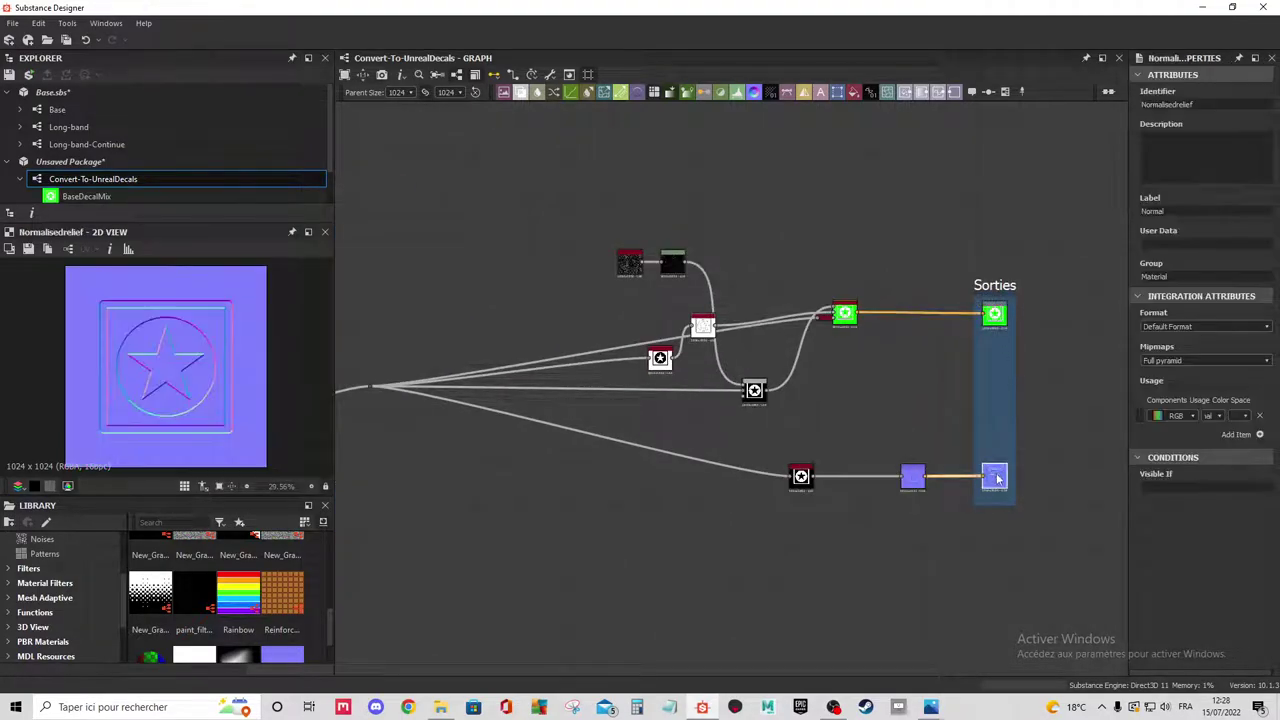
{"action": "middle_click_drag", "start_coordinate": [582, 321], "coordinate": [768, 315]}
{"action": "scroll", "coordinate": [600, 400], "scroll_direction": "down", "scroll_amount": 3}
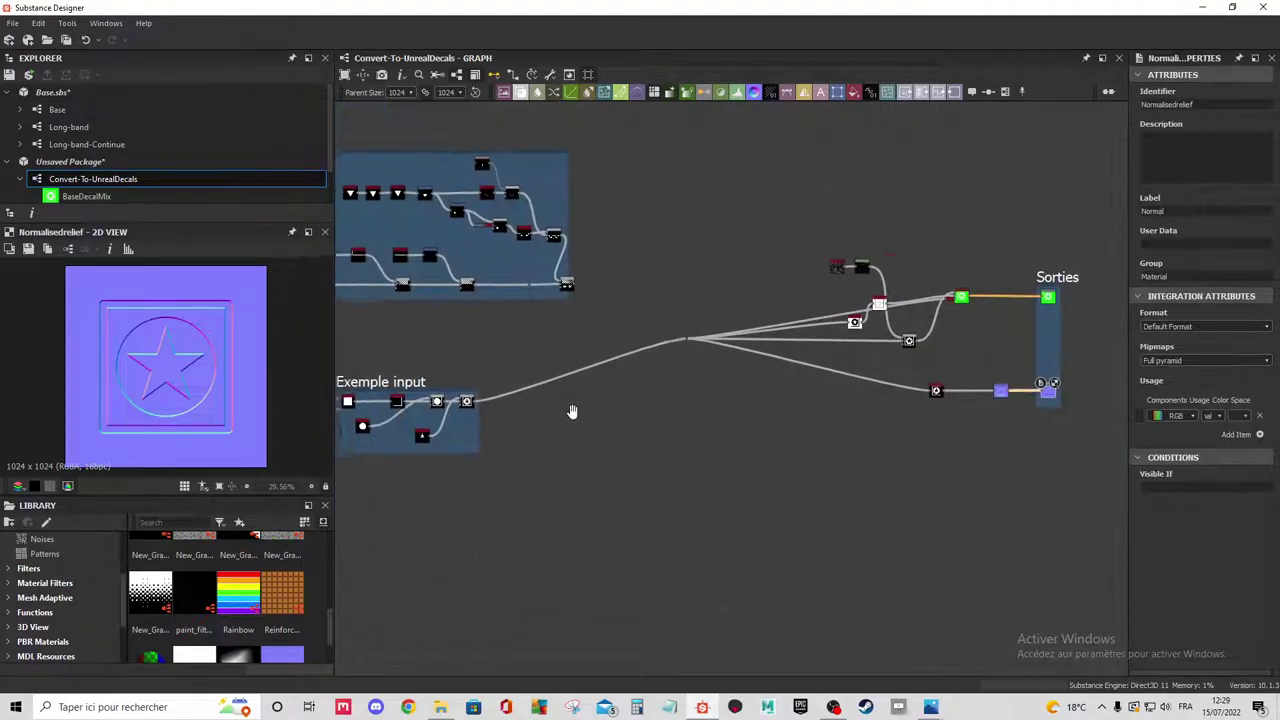
{"action": "middle_click_drag", "start_coordinate": [571, 409], "coordinate": [627, 439]}
Add a grayscale Input node via node search 'inp' and feed the wire bundle from it.
{"action": "right_click", "coordinate": [625, 432]}
{"action": "left_click", "coordinate": [619, 448]}
{"action": "key", "text": "space"}
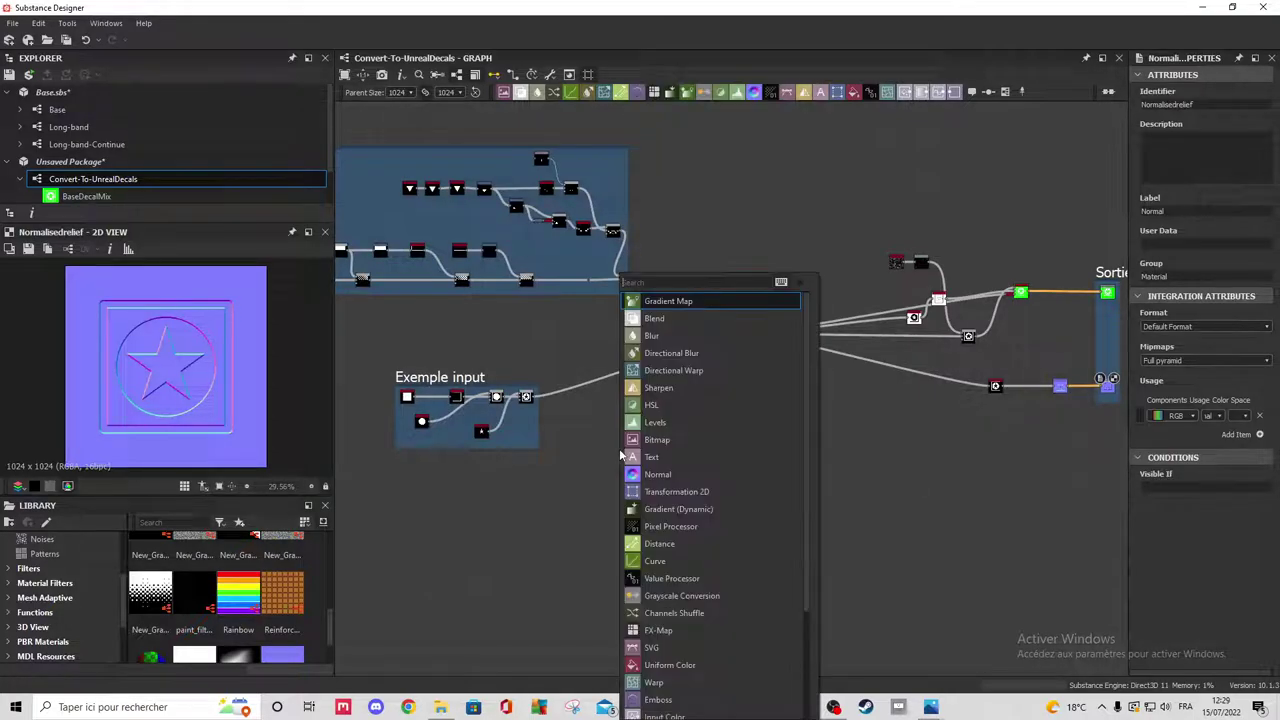
{"action": "type", "text": "inp"}
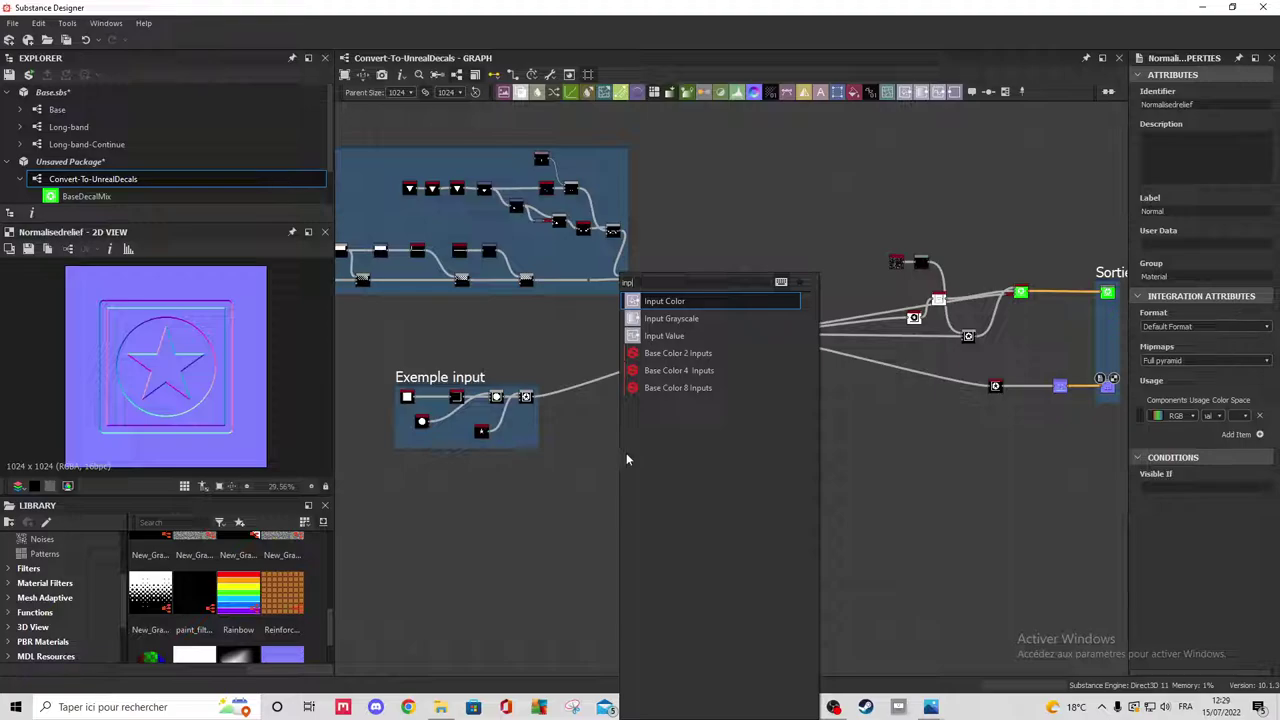
{"action": "left_click", "coordinate": [668, 333]}
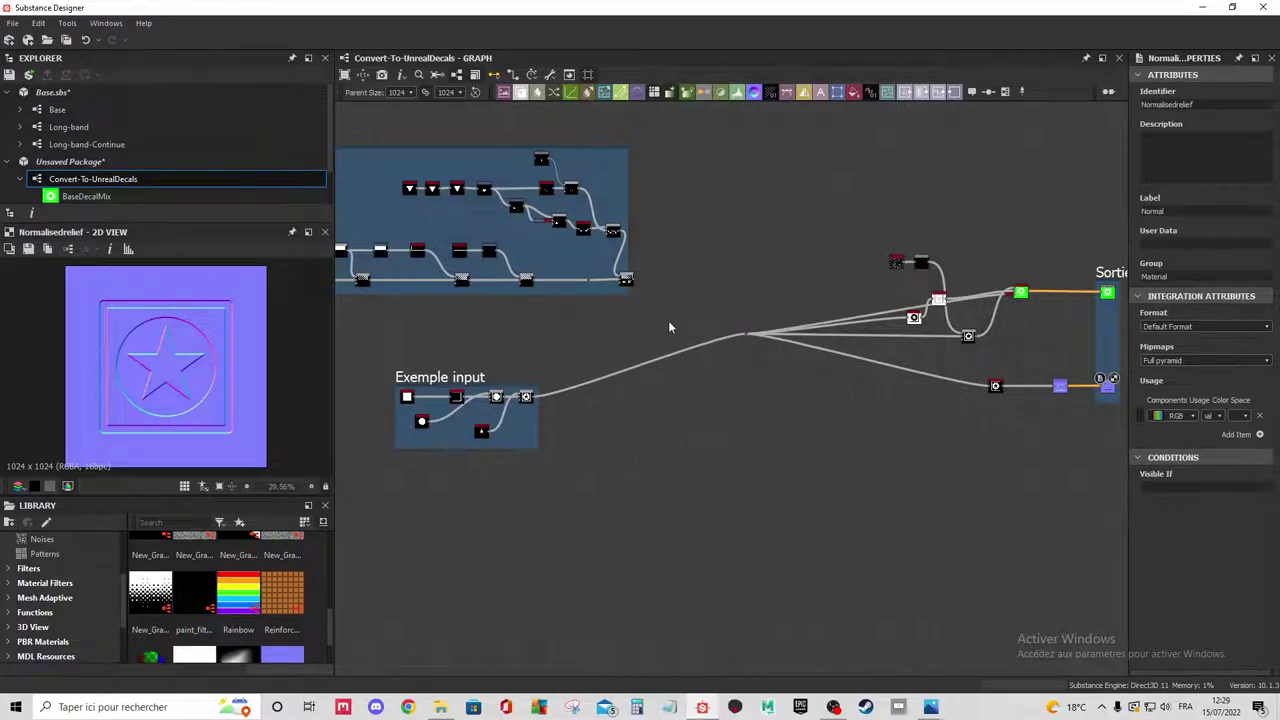
{"action": "left_click_drag", "start_coordinate": [622, 442], "coordinate": [569, 337]}
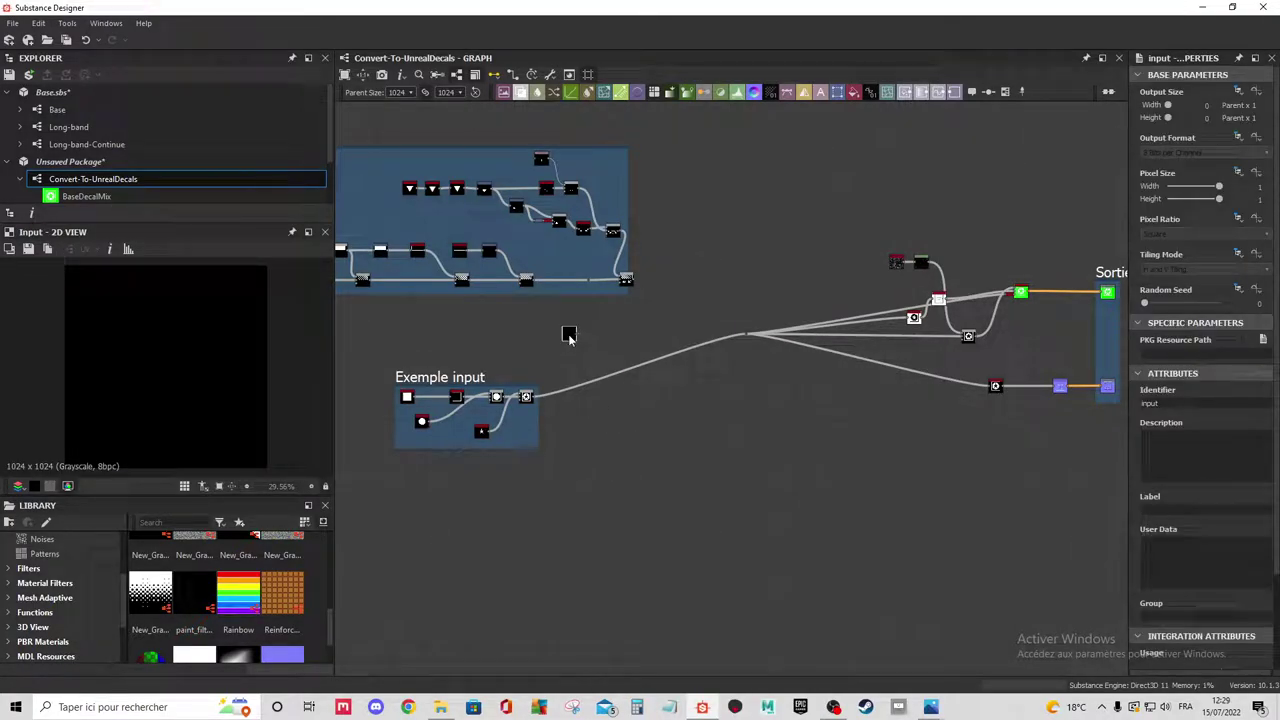
{"action": "scroll", "coordinate": [753, 313], "scroll_direction": "up", "scroll_amount": 2}
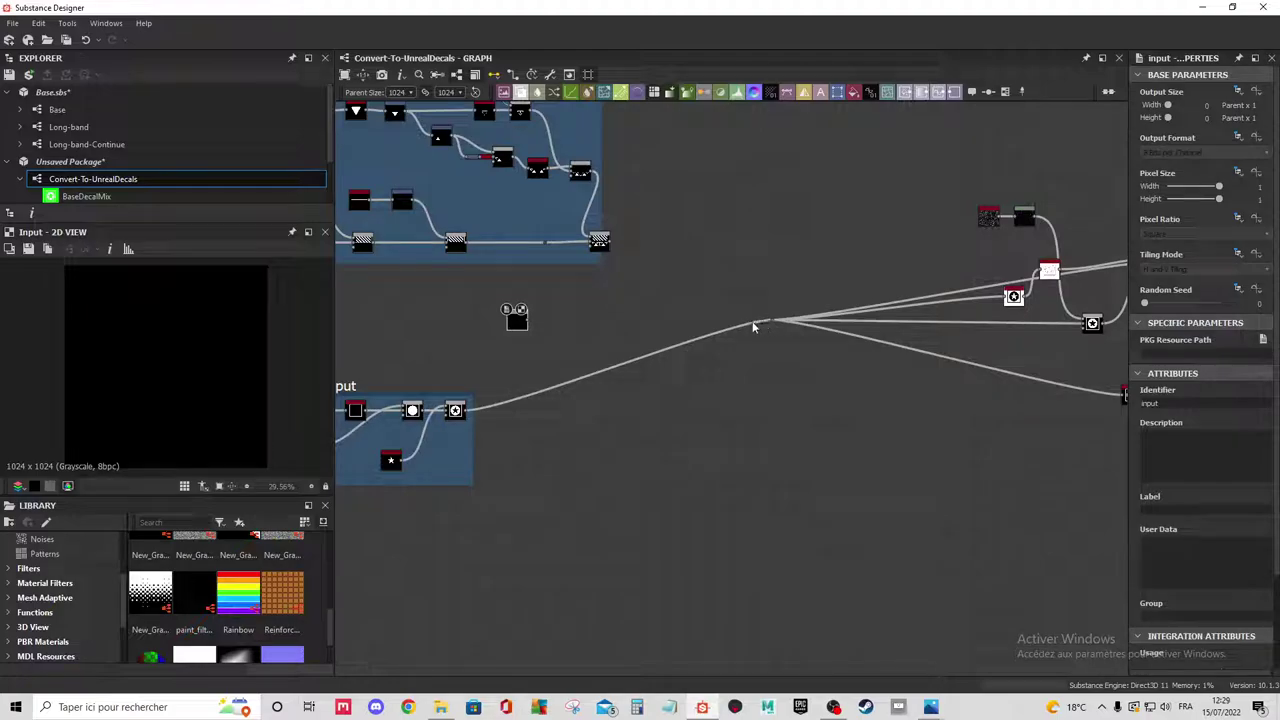
{"action": "mouse_move", "coordinate": [463, 410]}
{"action": "left_mouse_down", "text": "shift"}
{"action": "mouse_move", "coordinate": [528, 316]}
{"action": "mouse_move", "coordinate": [667, 327]}
{"action": "left_mouse_up", "text": "shift"}
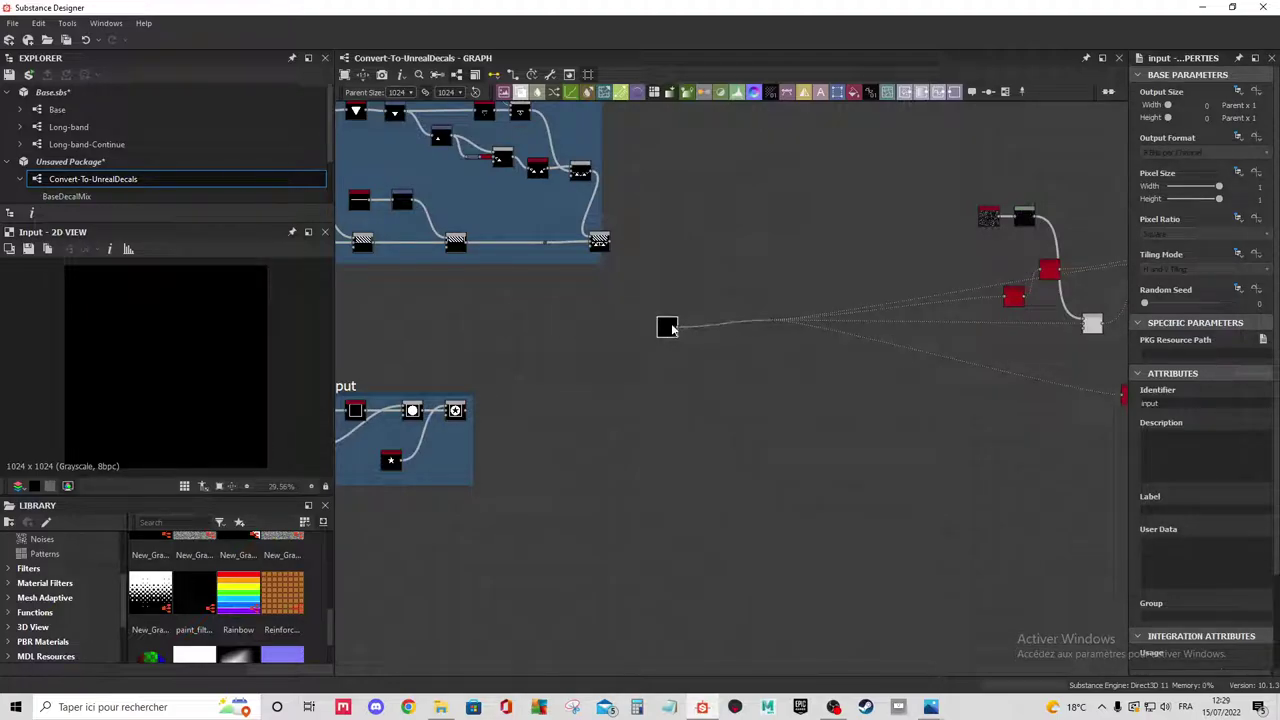
Wrap the new Input node in a frame titled 'input'.
{"action": "right_click", "coordinate": [672, 347]}
{"action": "left_click", "coordinate": [645, 332]}
{"action": "right_click", "coordinate": [690, 285]}
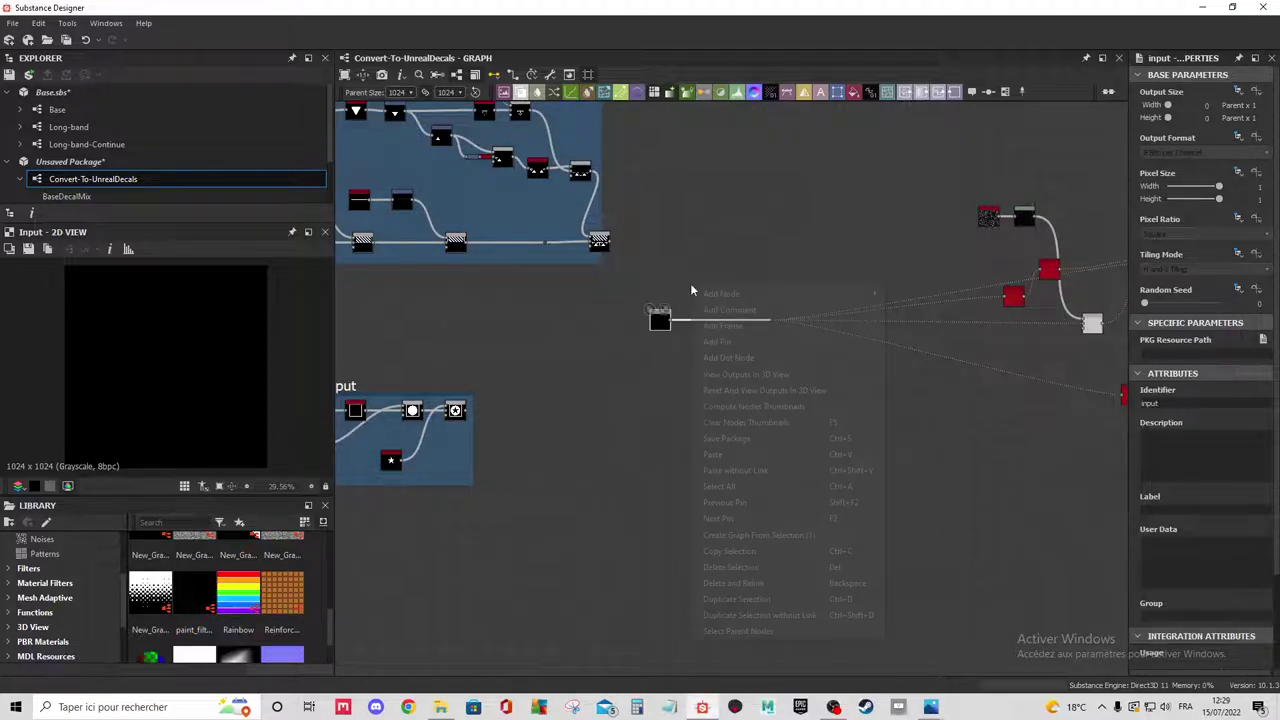
{"action": "left_click", "coordinate": [725, 326]}
{"action": "double_click", "coordinate": [1152, 140]}
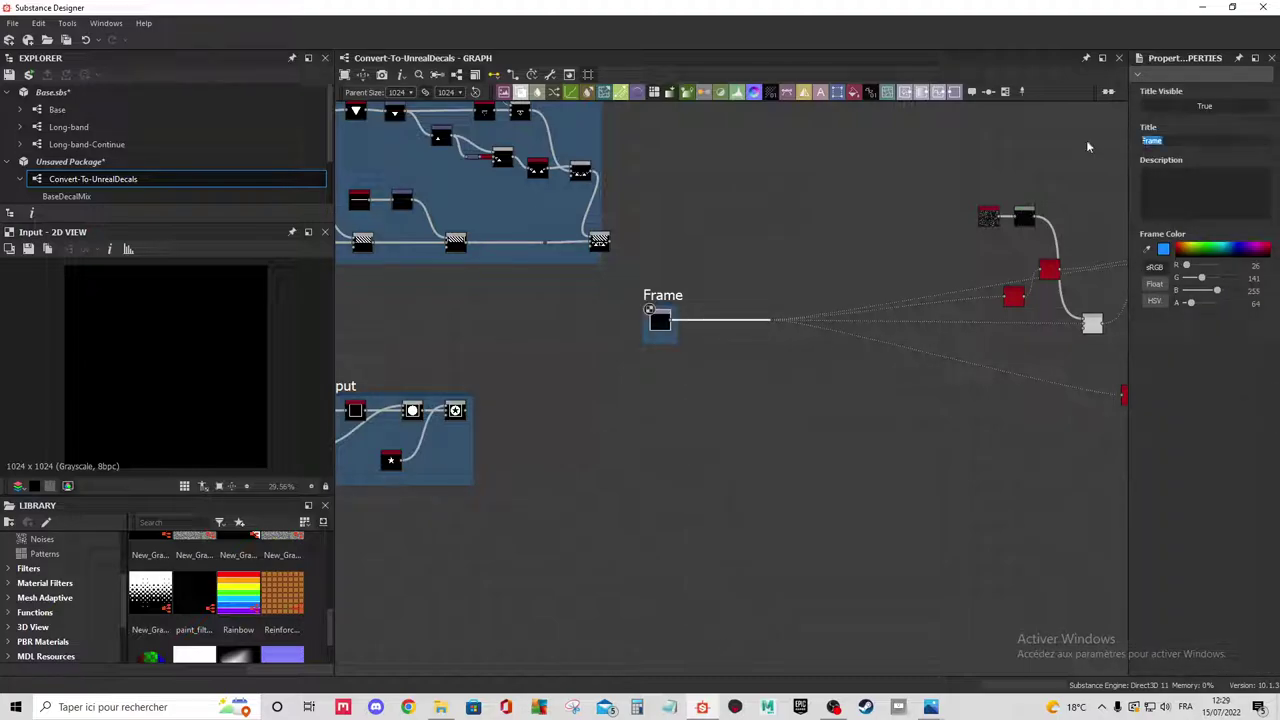
{"action": "type", "text": "input"}
{"action": "key", "text": "Return"}
{"action": "middle_click_drag", "start_coordinate": [783, 391], "coordinate": [671, 423]}
{"action": "scroll", "coordinate": [663, 424], "scroll_direction": "down", "scroll_amount": 2}
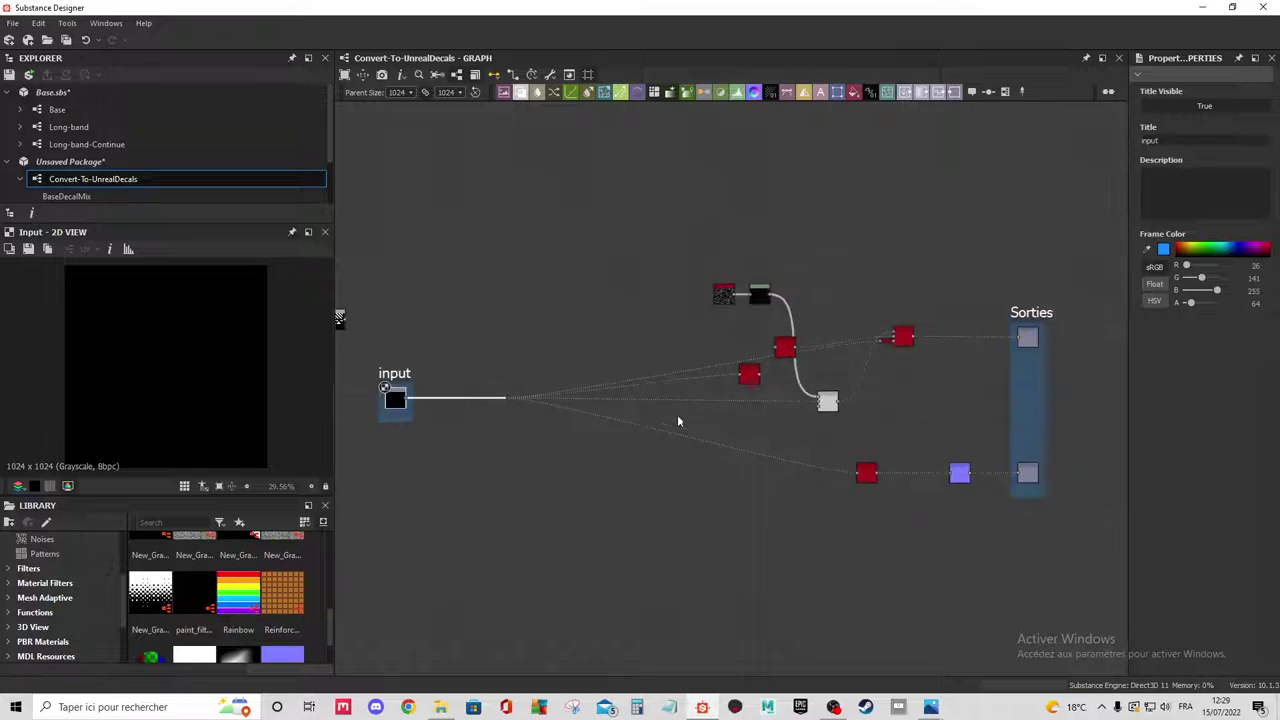
Inspect Dirt_1, Levels, RGB_Merge, blur_hq and the Diffuse and Normal output nodes in turn.
{"action": "left_click", "coordinate": [724, 295]}
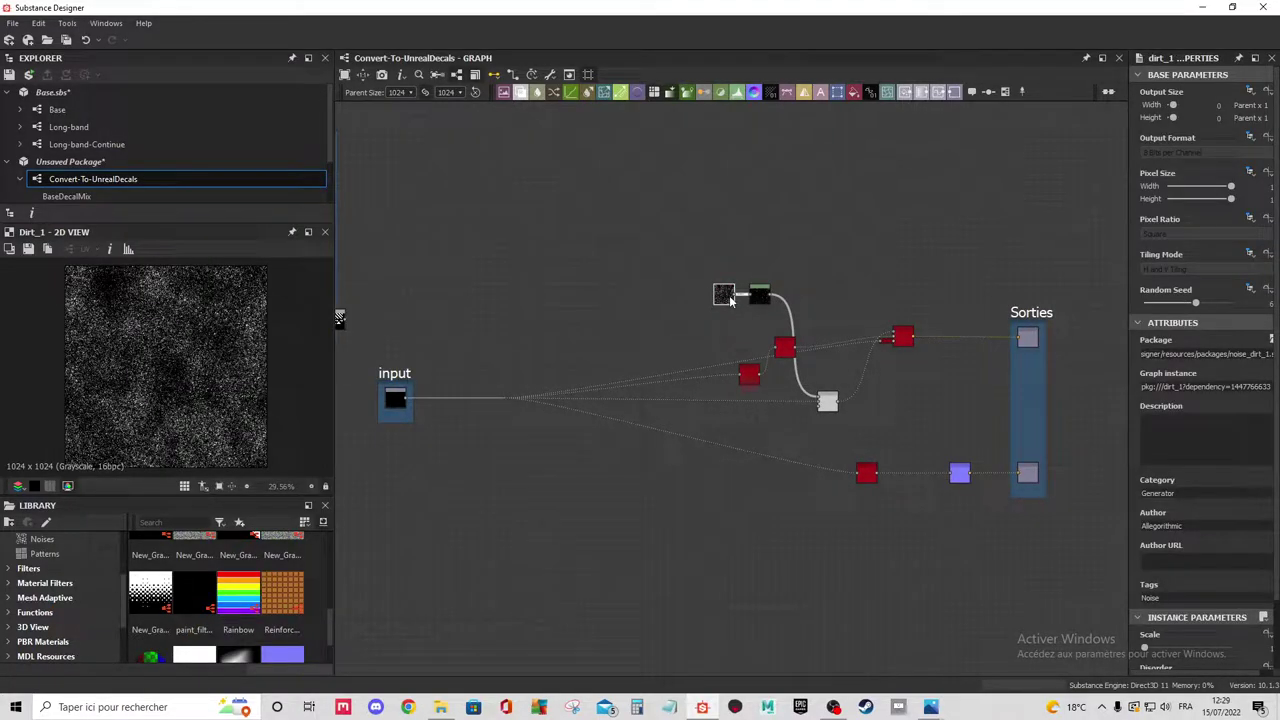
{"action": "left_click", "coordinate": [761, 298]}
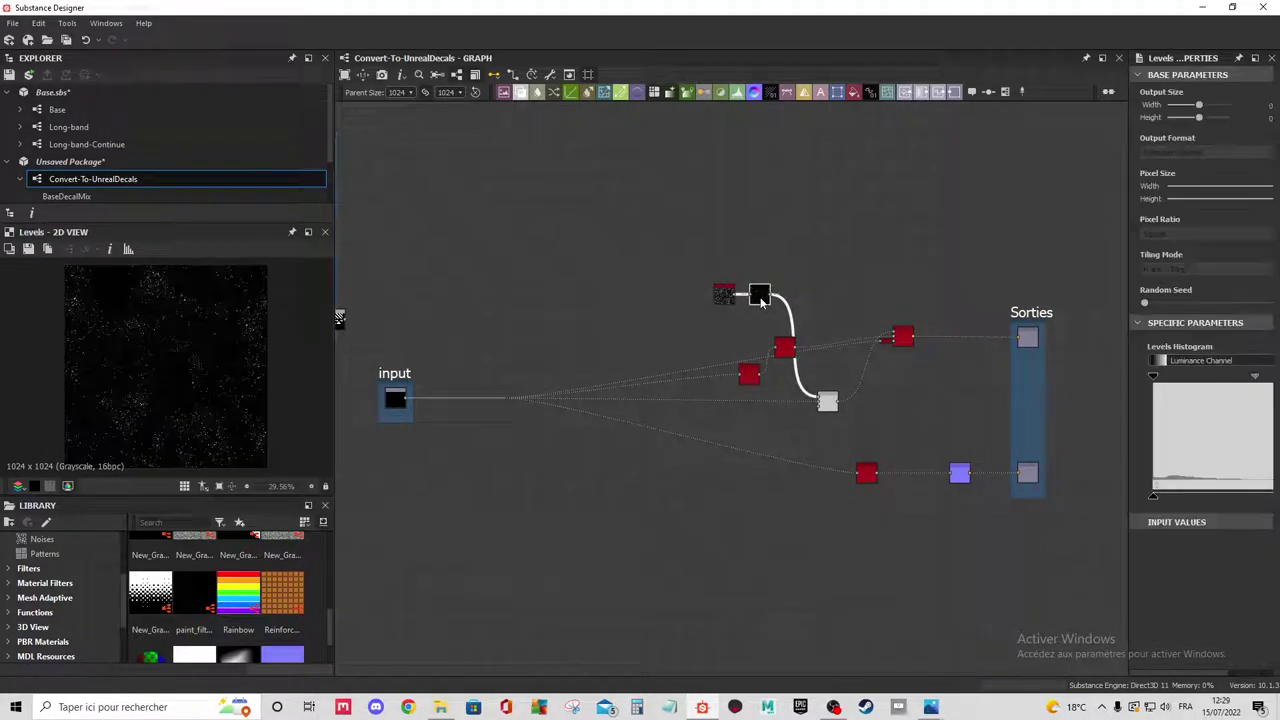
{"action": "left_click", "coordinate": [749, 375]}
{"action": "left_click", "coordinate": [905, 338]}
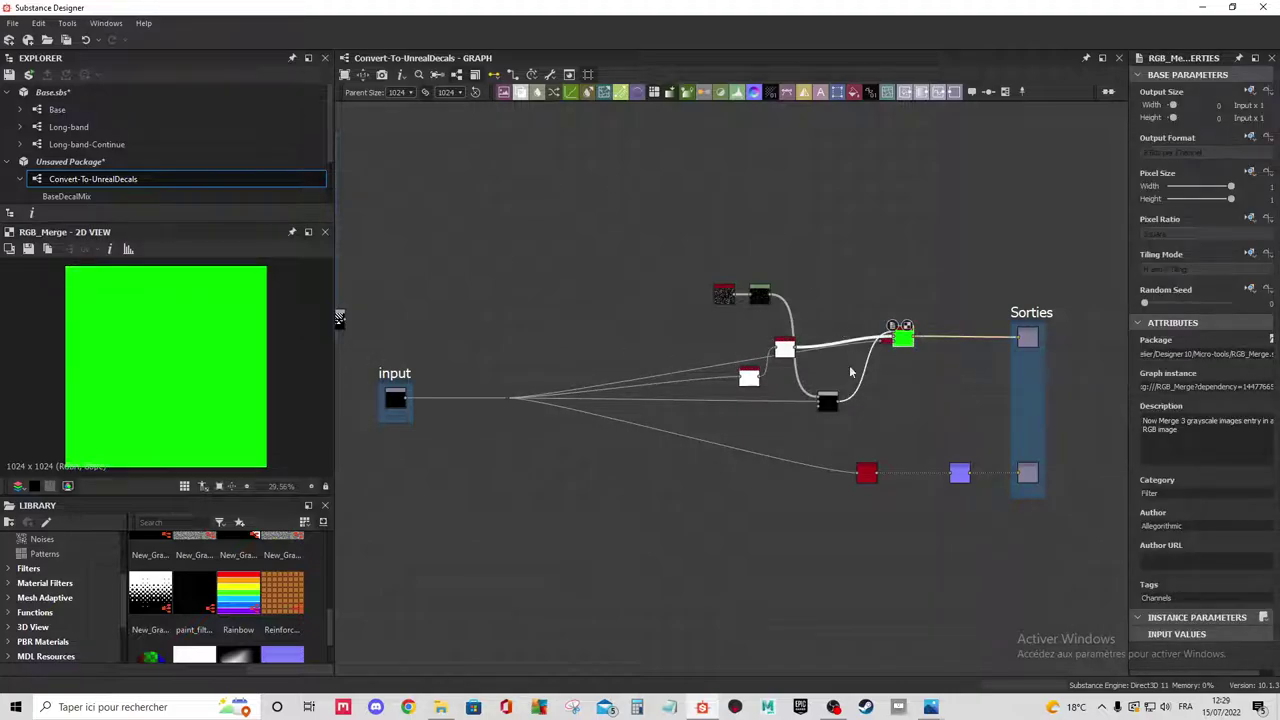
{"action": "left_click", "coordinate": [865, 472]}
{"action": "left_click", "coordinate": [1028, 340]}
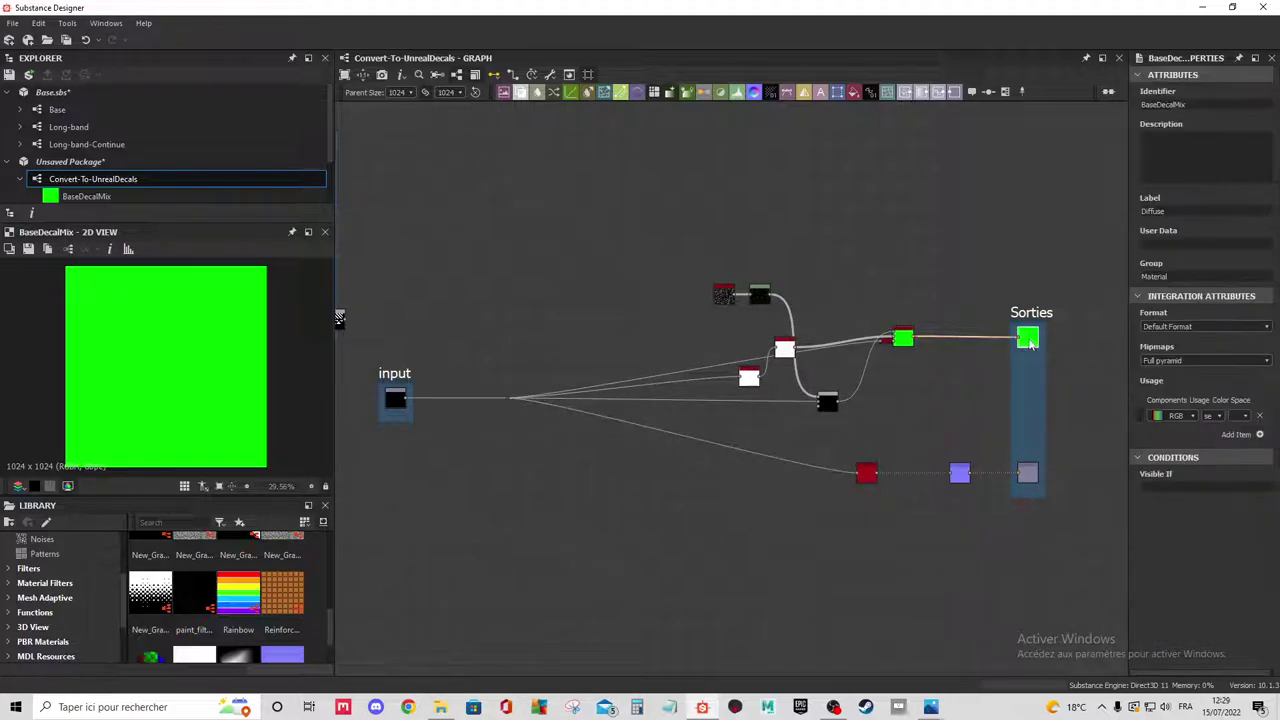
{"action": "left_click", "coordinate": [1028, 472]}
Pan and zoom the graph so the processing nodes and Sorties outputs are in view.
{"action": "scroll", "coordinate": [1043, 341], "scroll_direction": "up", "scroll_amount": 2}
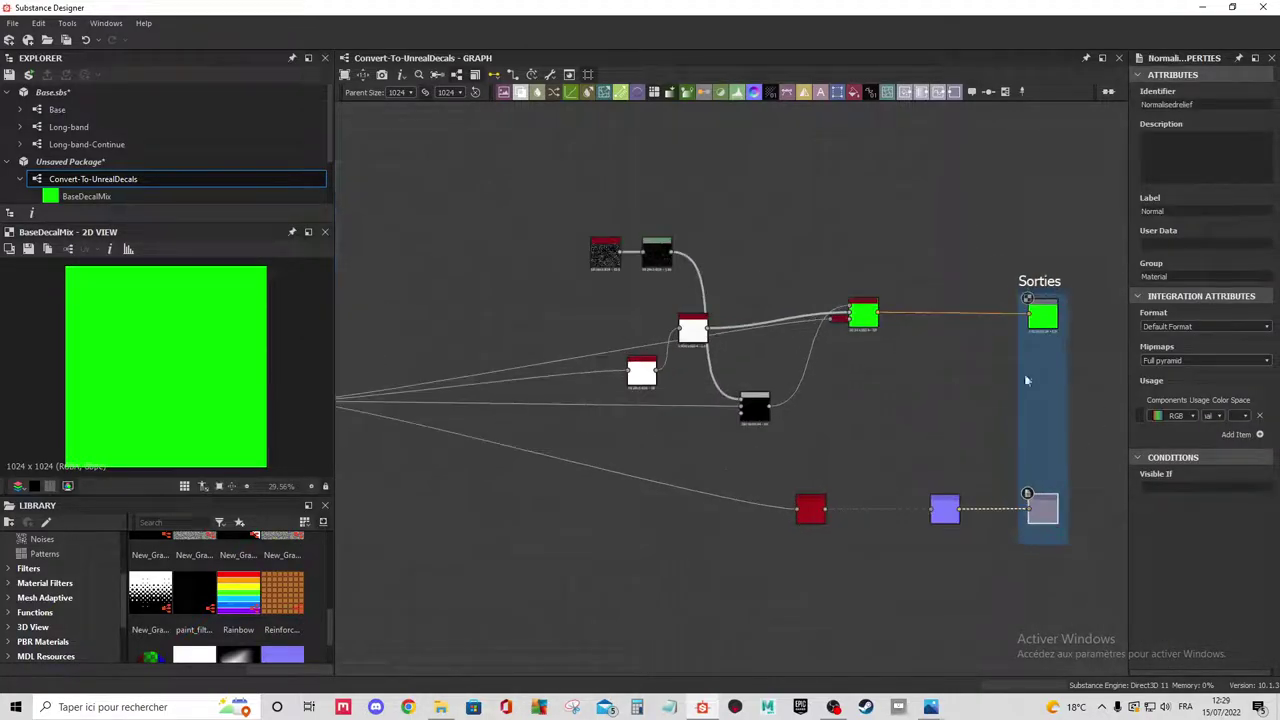
{"action": "scroll", "coordinate": [606, 369], "scroll_direction": "down", "scroll_amount": 2}
{"action": "scroll", "coordinate": [364, 358], "scroll_direction": "up", "scroll_amount": 3}
{"action": "scroll", "coordinate": [405, 392], "scroll_direction": "up", "scroll_amount": 1}
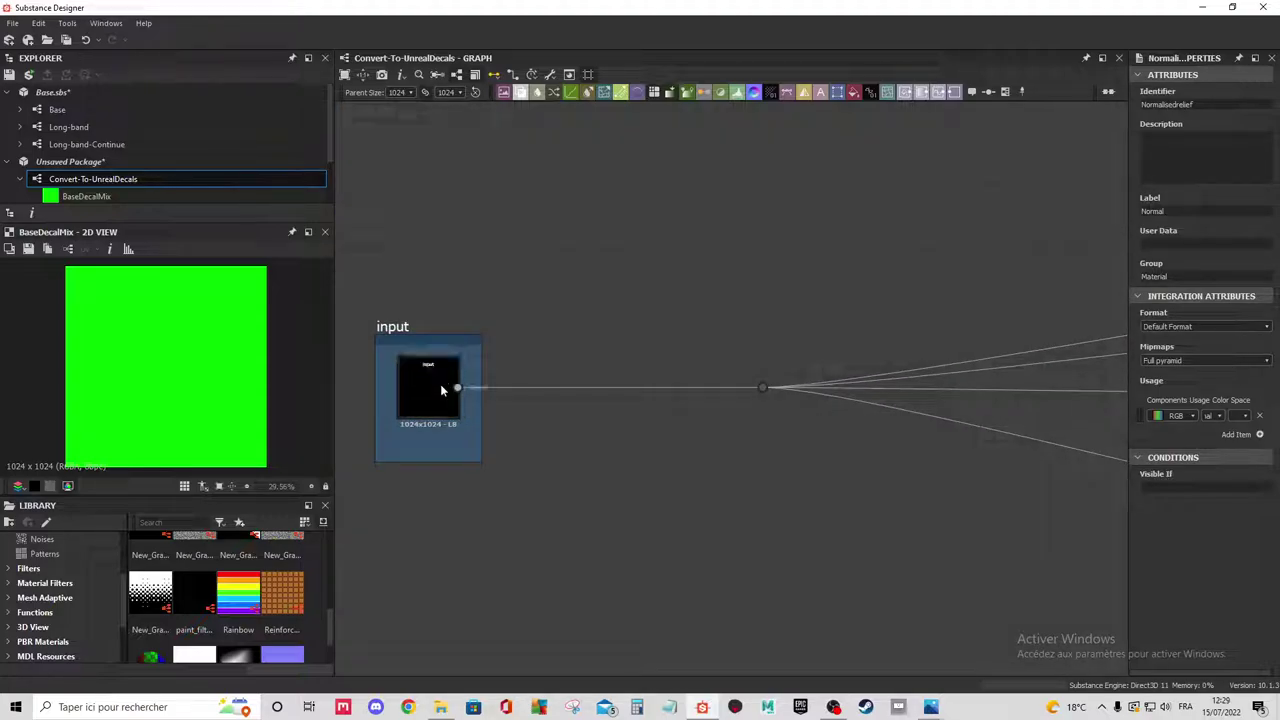
{"action": "scroll", "coordinate": [440, 384], "scroll_direction": "down", "scroll_amount": 1}
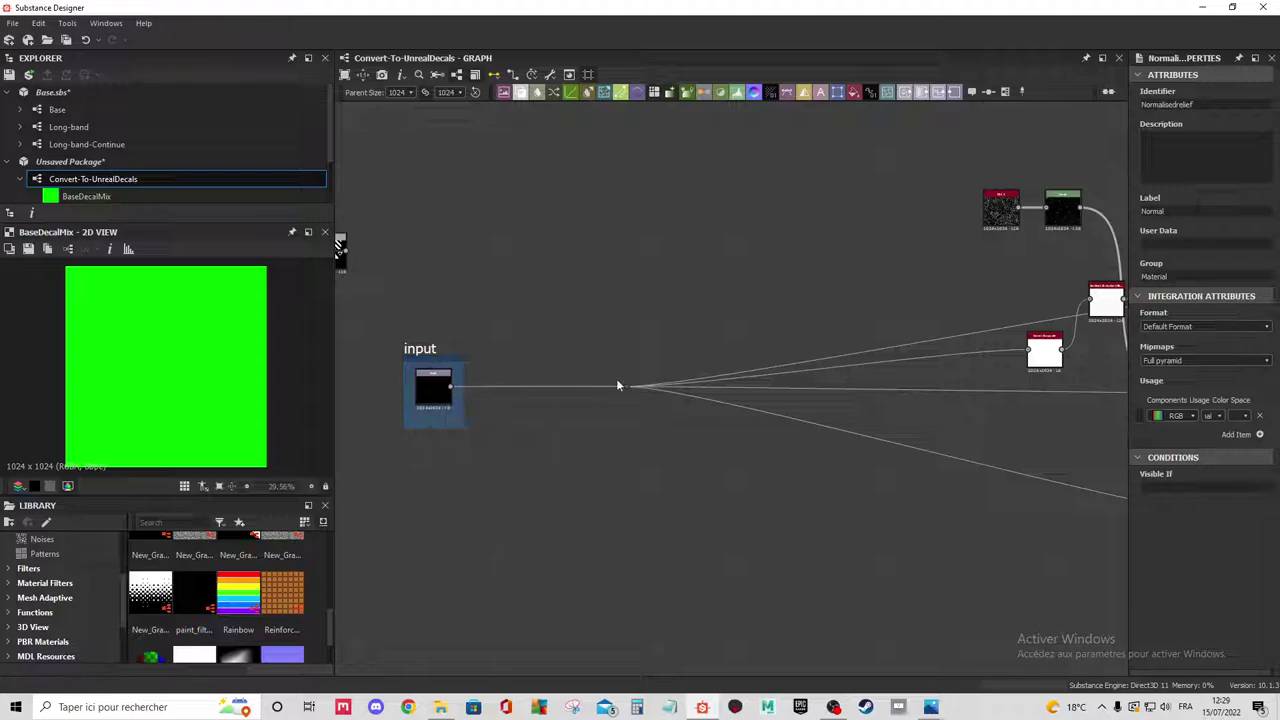
{"action": "middle_click_drag", "start_coordinate": [968, 345], "coordinate": [618, 379]}
{"action": "mouse_move", "coordinate": [965, 357]}
{"action": "middle_mouse_down"}
{"action": "mouse_move", "coordinate": [687, 362]}
{"action": "mouse_move", "coordinate": [890, 392]}
{"action": "middle_mouse_up"}
{"action": "scroll", "coordinate": [897, 368], "scroll_direction": "down", "scroll_amount": 2}
{"action": "middle_click_drag", "start_coordinate": [561, 378], "coordinate": [625, 356]}
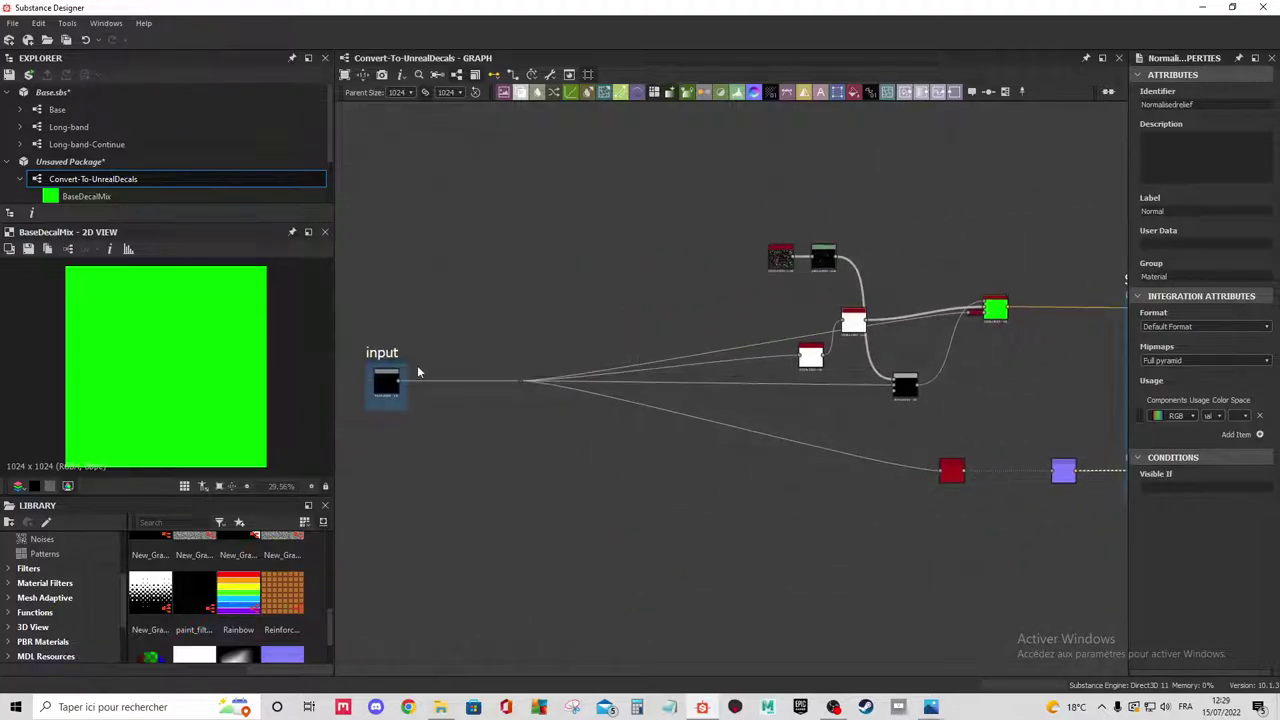
{"action": "scroll", "coordinate": [971, 320], "scroll_direction": "down", "scroll_amount": 1}
{"action": "scroll", "coordinate": [971, 320], "scroll_direction": "up", "scroll_amount": 1}
{"action": "left_click_drag", "start_coordinate": [938, 468], "coordinate": [921, 465]}
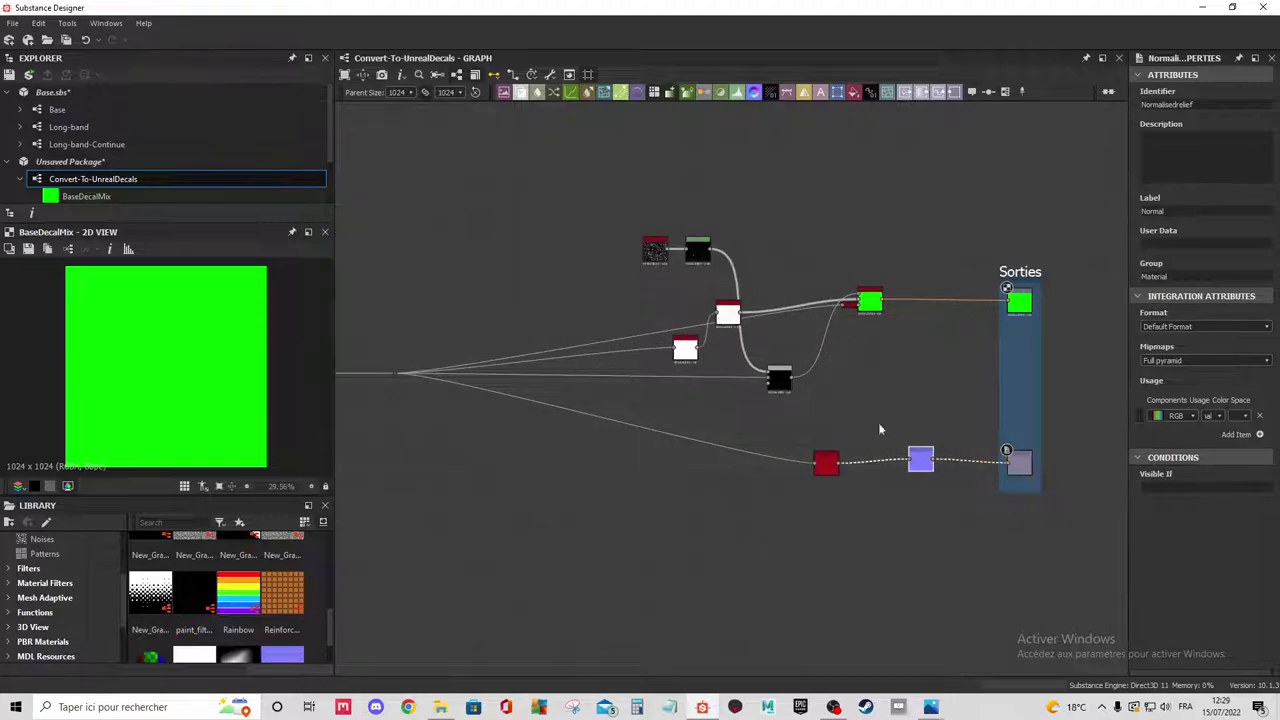
Enclose the processing nodes in a new frame titled ConvertToolMain.
{"action": "left_click_drag", "start_coordinate": [591, 200], "coordinate": [958, 533]}
{"action": "right_click", "coordinate": [978, 398]}
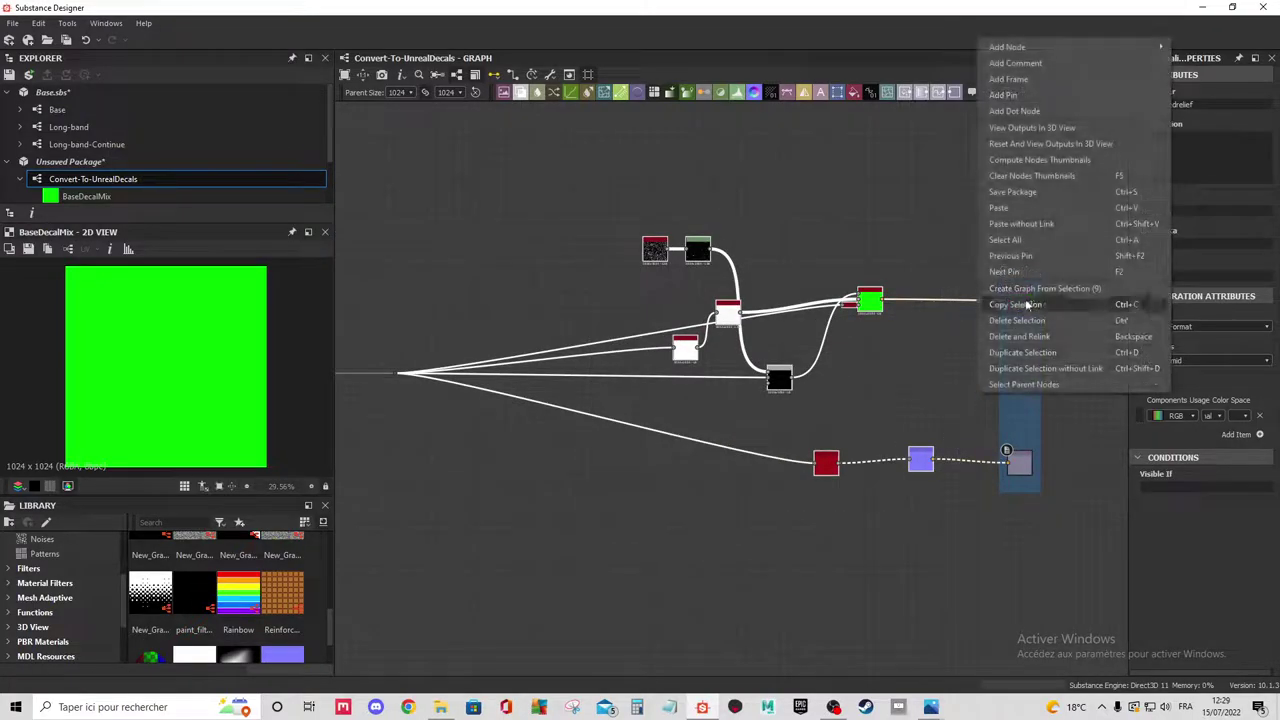
{"action": "left_click", "coordinate": [1027, 80]}
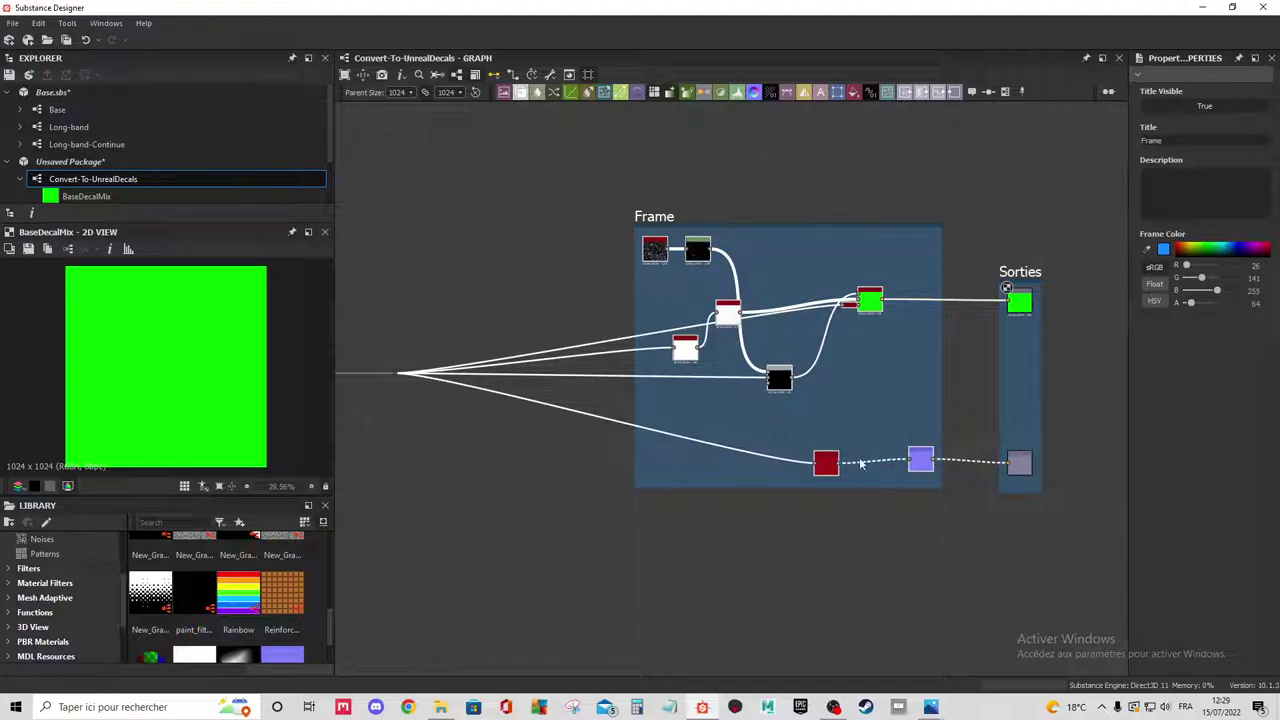
{"action": "left_click", "coordinate": [874, 478]}
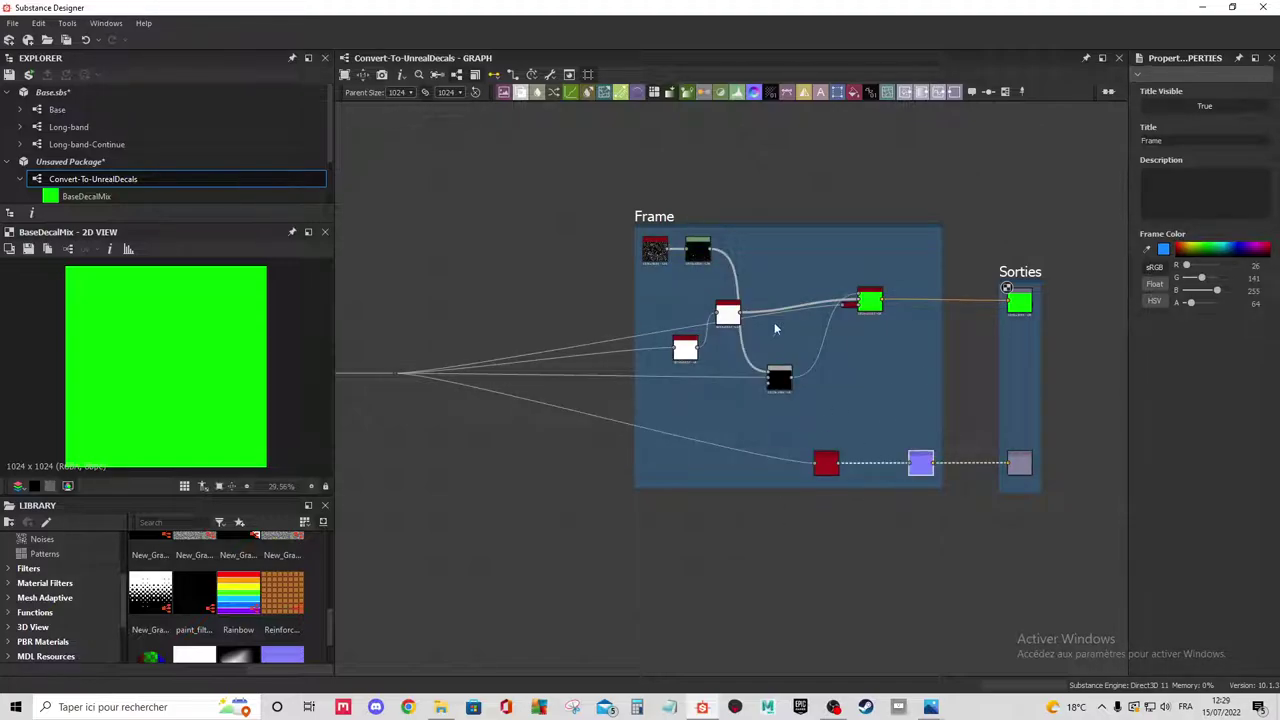
{"action": "left_click", "coordinate": [880, 216]}
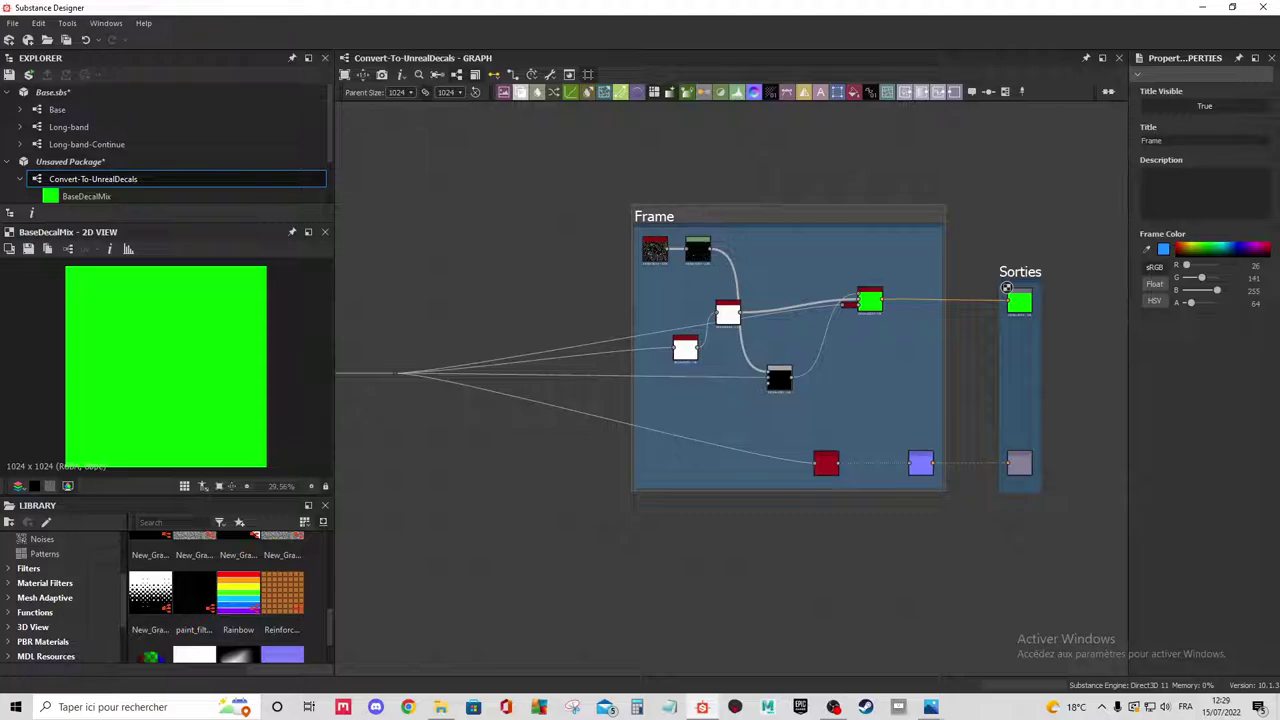
{"action": "double_click", "coordinate": [1152, 140]}
{"action": "type", "text": "Col"}
{"action": "type", "text": "rtToolMai"}
{"action": "type", "text": "n"}
{"action": "key", "text": "Return"}
Retitle the input frame to Entree.
{"action": "scroll", "coordinate": [696, 213], "scroll_direction": "down", "scroll_amount": 1}
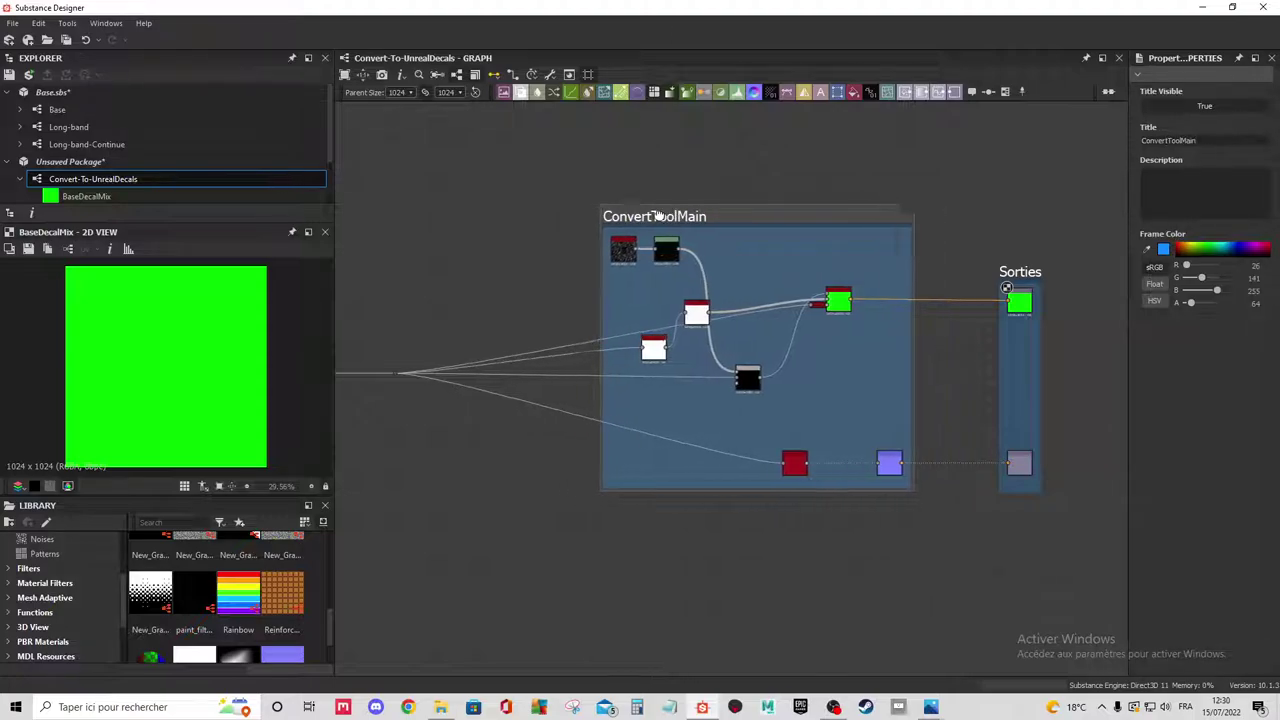
{"action": "scroll", "coordinate": [643, 213], "scroll_direction": "down", "scroll_amount": 1}
{"action": "scroll", "coordinate": [624, 306], "scroll_direction": "down", "scroll_amount": 1}
{"action": "middle_click_drag", "start_coordinate": [624, 306], "coordinate": [668, 318]}
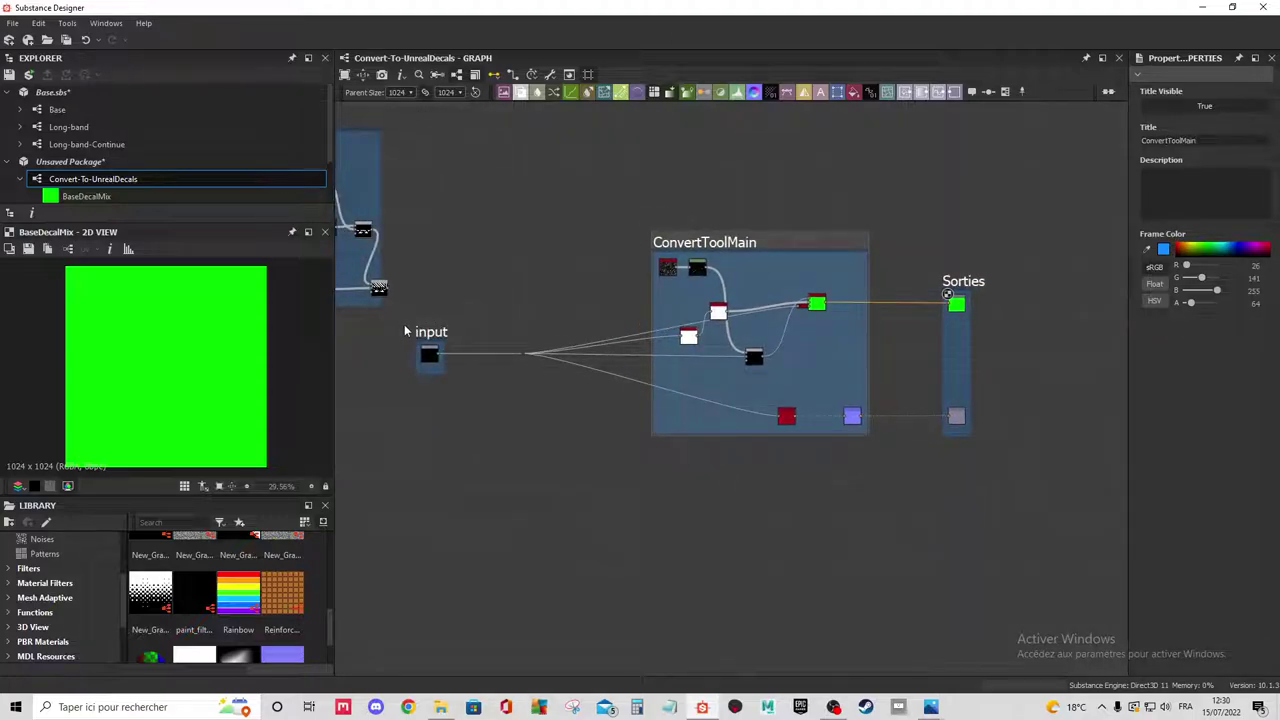
{"action": "left_click", "coordinate": [425, 331]}
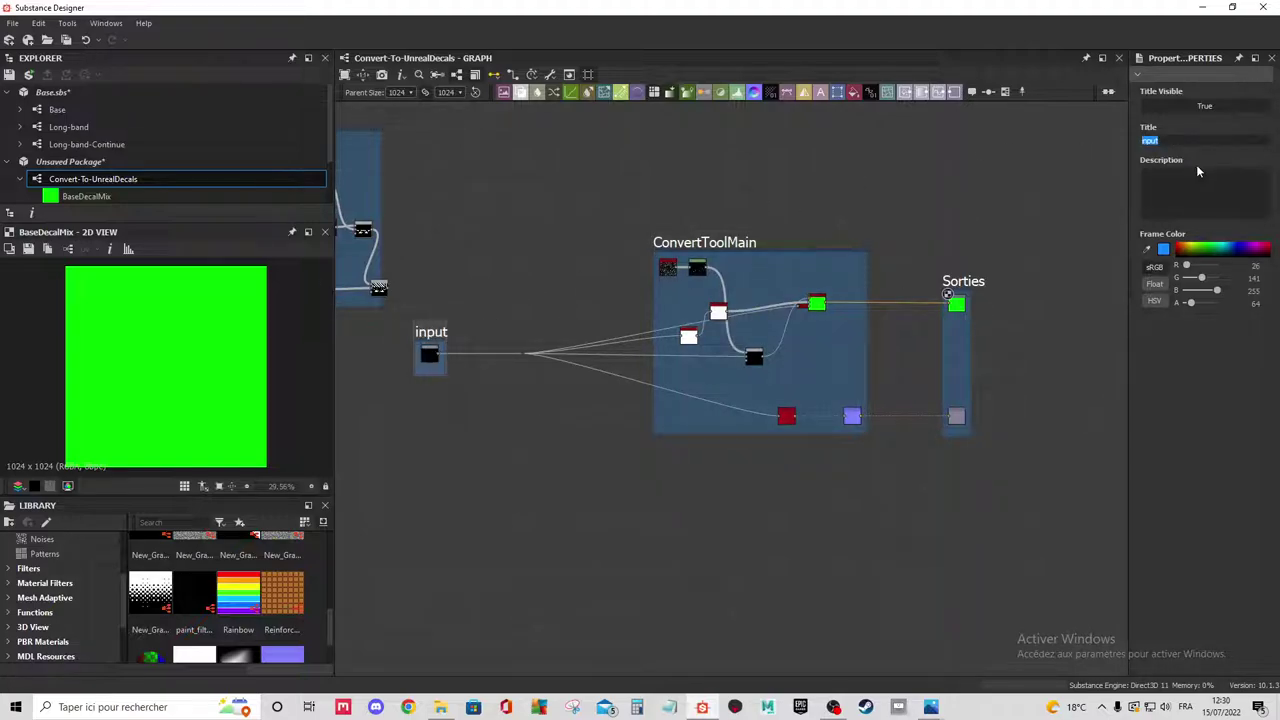
{"action": "type", "text": "Entr"}
{"action": "type", "text": "ee"}
Preview the Diffuse and Normal output nodes in the Sorties frame.
{"action": "scroll", "coordinate": [990, 275], "scroll_direction": "up", "scroll_amount": 3}
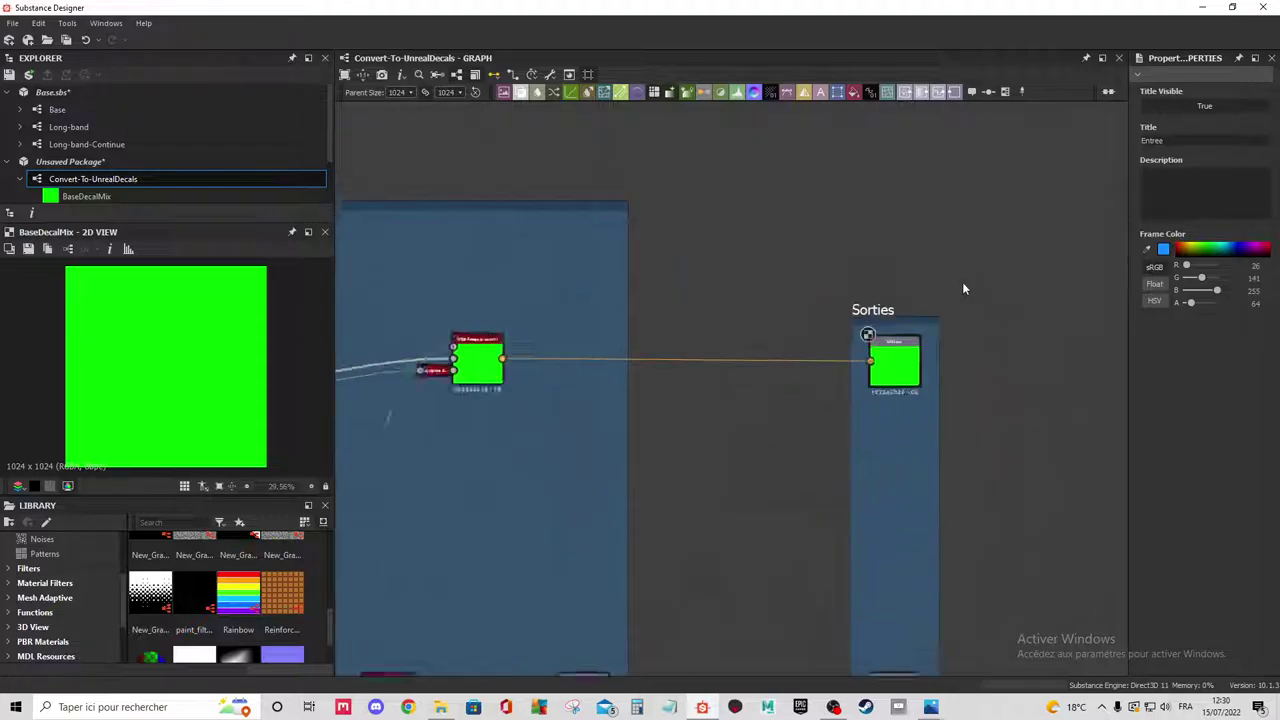
{"action": "scroll", "coordinate": [963, 289], "scroll_direction": "up", "scroll_amount": 1}
{"action": "left_click", "coordinate": [880, 375]}
{"action": "middle_click_drag", "start_coordinate": [967, 356], "coordinate": [951, 234]}
{"action": "scroll", "coordinate": [952, 240], "scroll_direction": "down", "scroll_amount": 1}
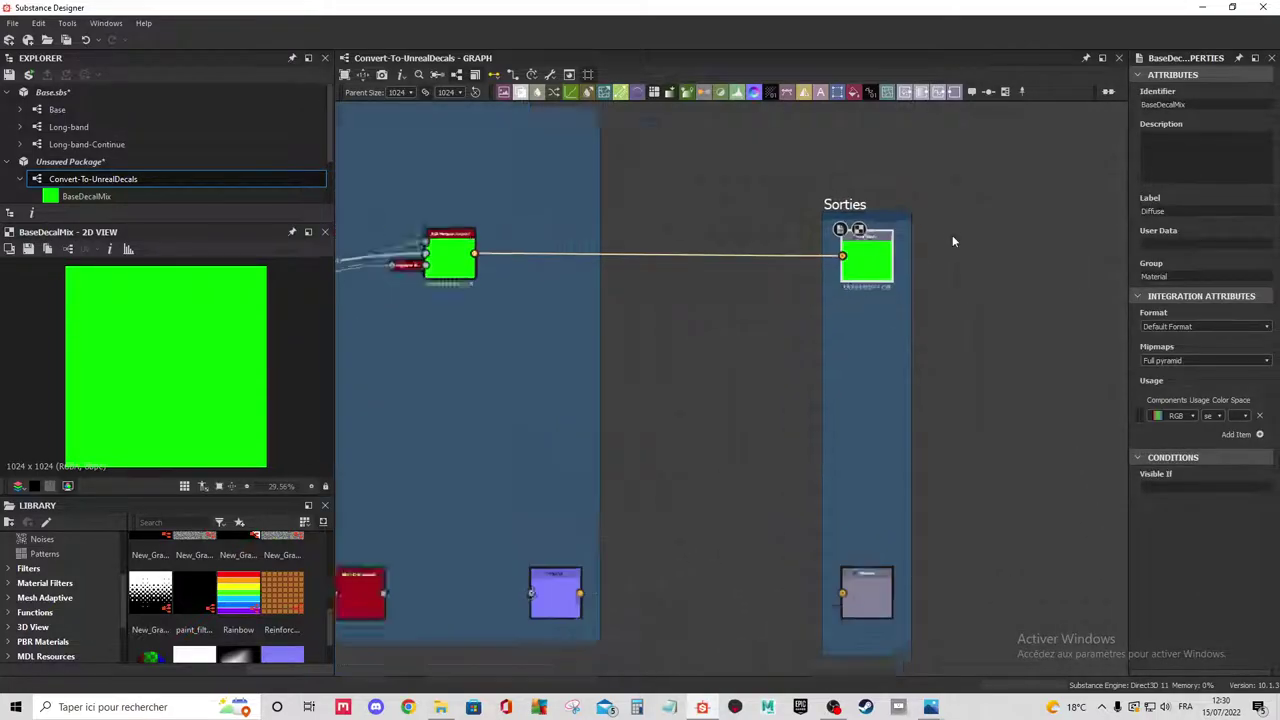
{"action": "scroll", "coordinate": [952, 240], "scroll_direction": "down", "scroll_amount": 1}
{"action": "scroll", "coordinate": [816, 279], "scroll_direction": "up", "scroll_amount": 1}
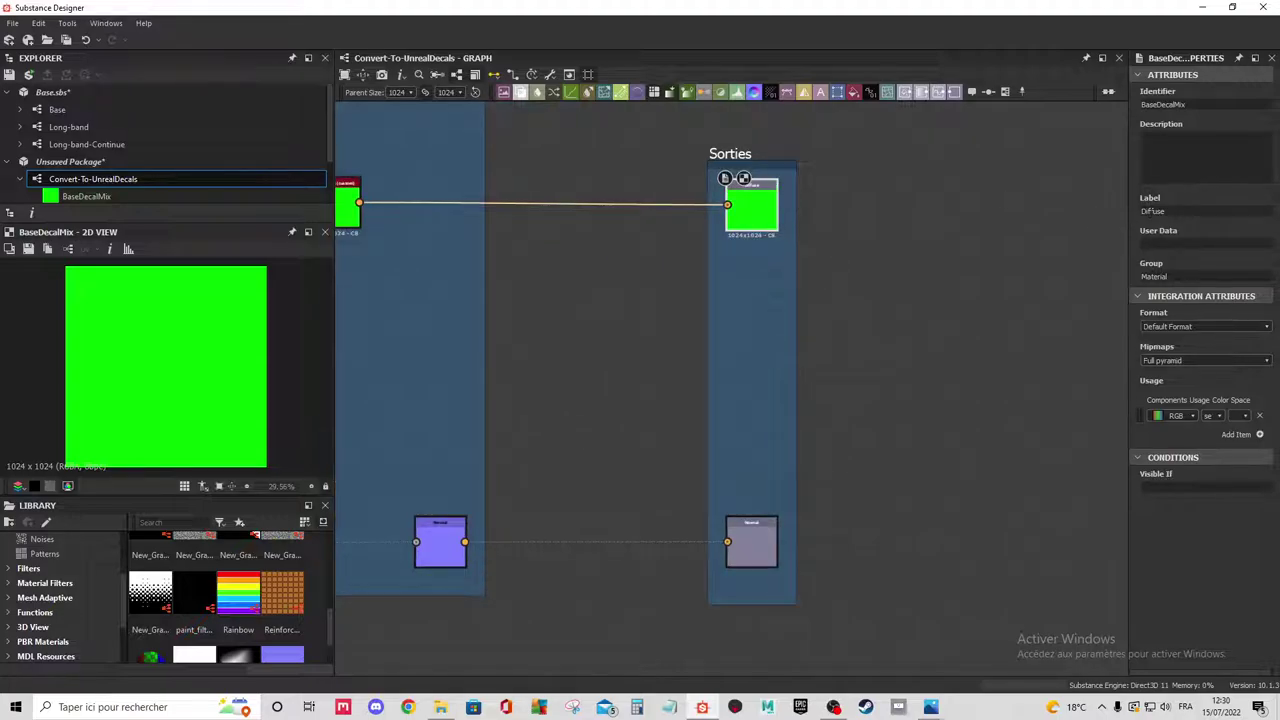
{"action": "left_click", "coordinate": [751, 545]}
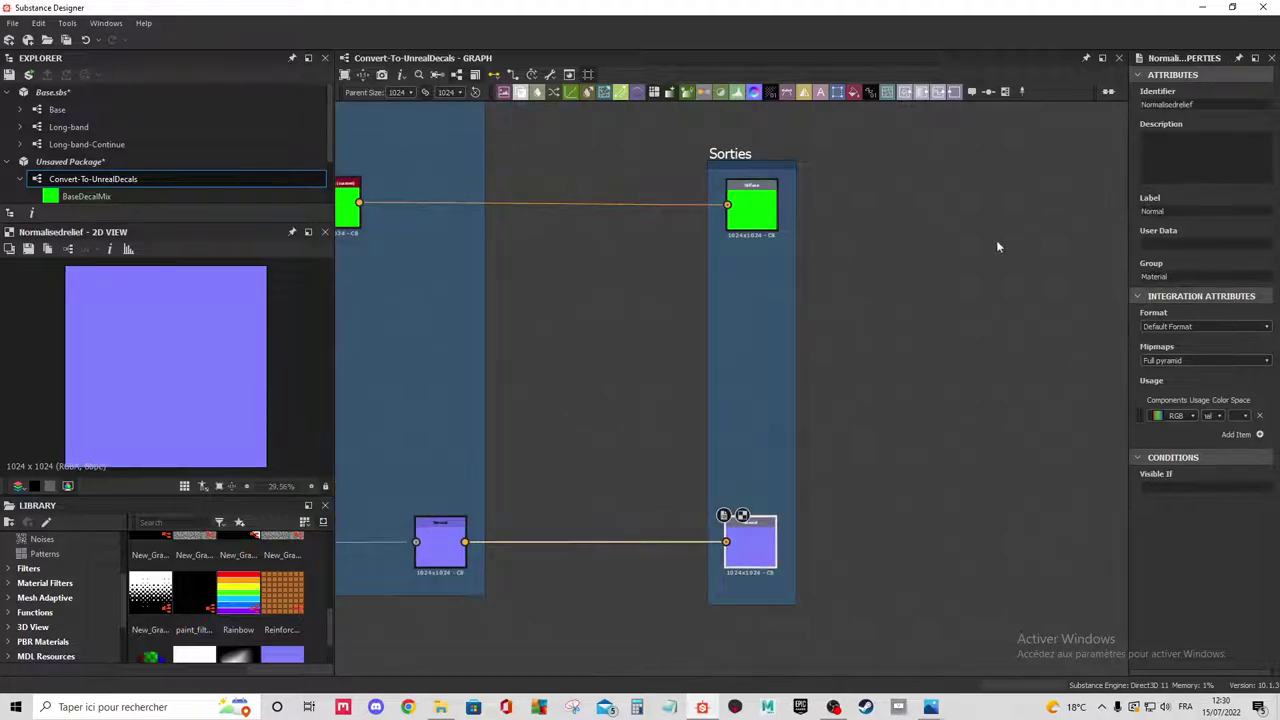
Frame the whole graph and shift the Entree frame right toward ConvertToolMain.
{"action": "scroll", "coordinate": [996, 247], "scroll_direction": "up", "scroll_amount": 1}
{"action": "key", "text": "f"}
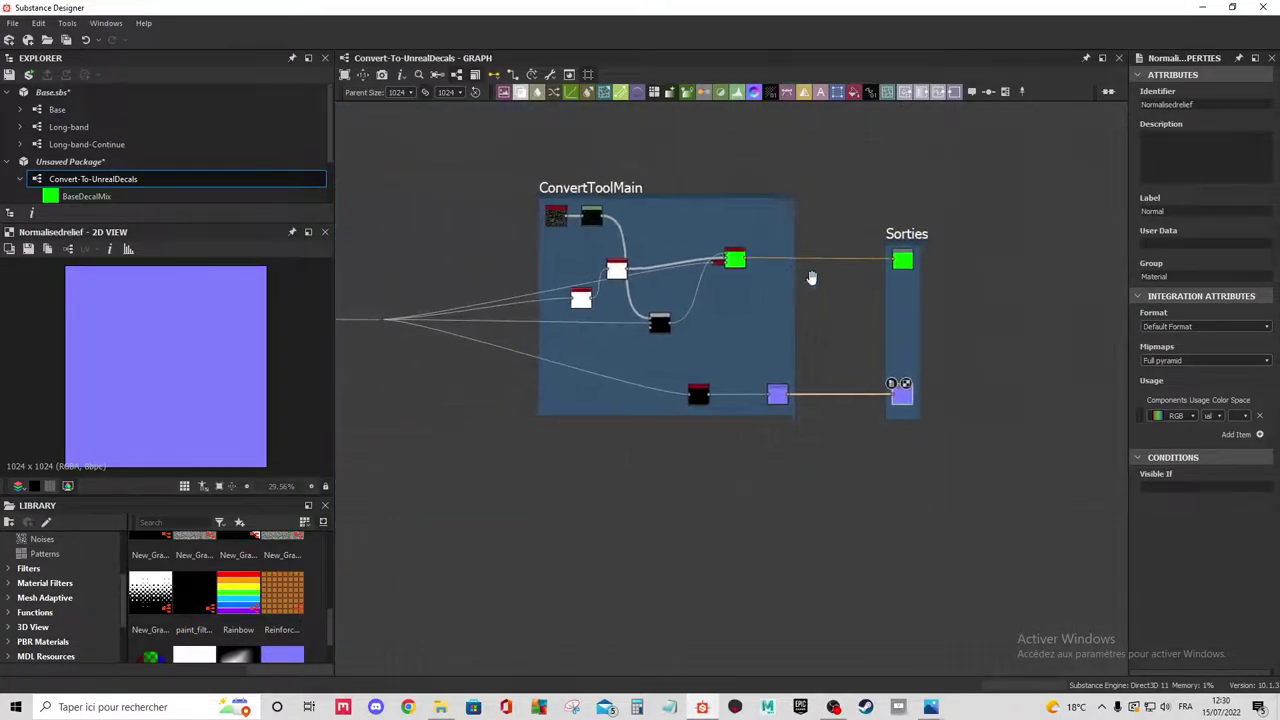
{"action": "left_click_drag", "start_coordinate": [362, 325], "coordinate": [418, 325]}
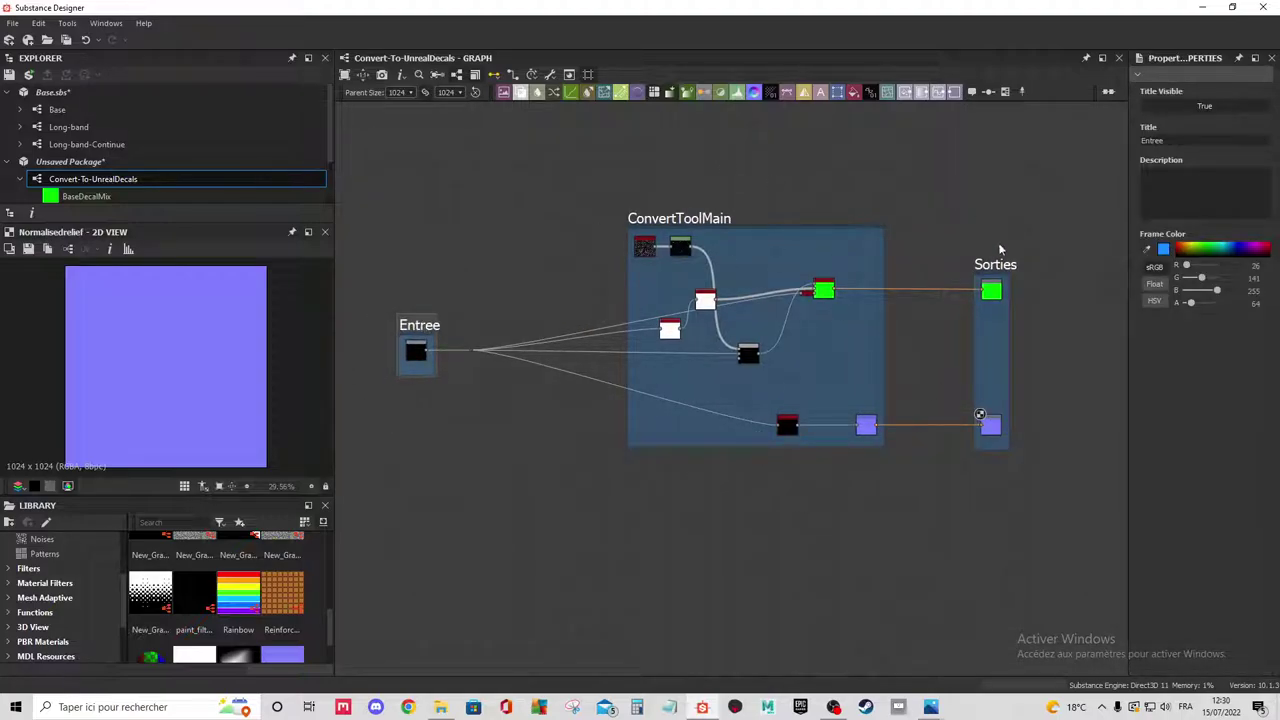
{"action": "scroll", "coordinate": [152, 154], "scroll_direction": "down", "scroll_amount": 2}
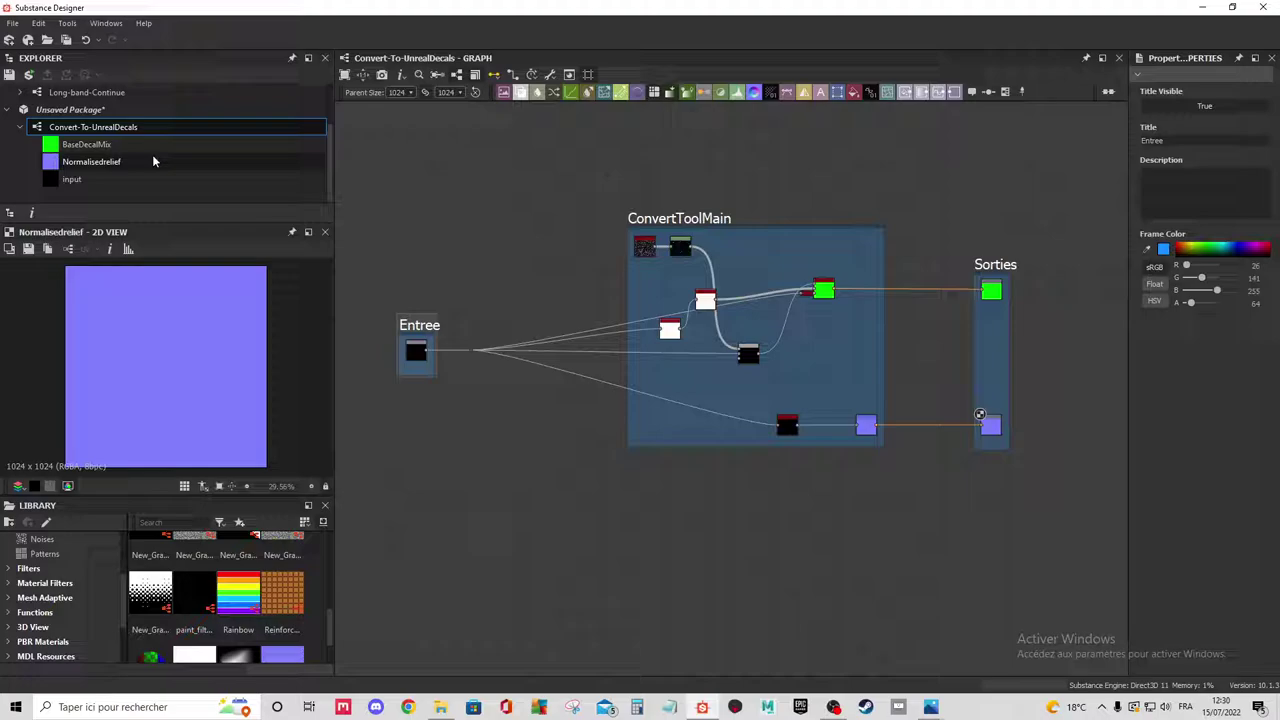
Save the Unsaved Package to the Class folder as Convert-todecalTest.sbs, then view that folder in File Explorer.
{"action": "right_click", "coordinate": [99, 131]}
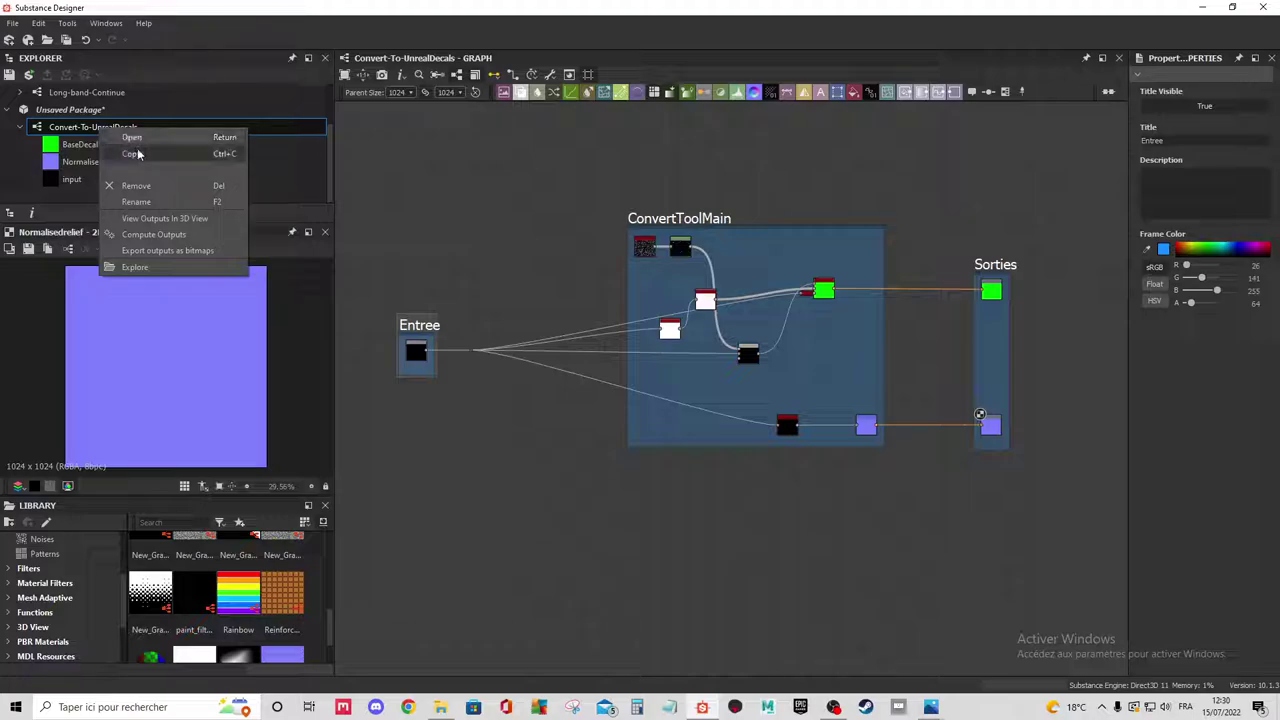
{"action": "left_click", "coordinate": [82, 114]}
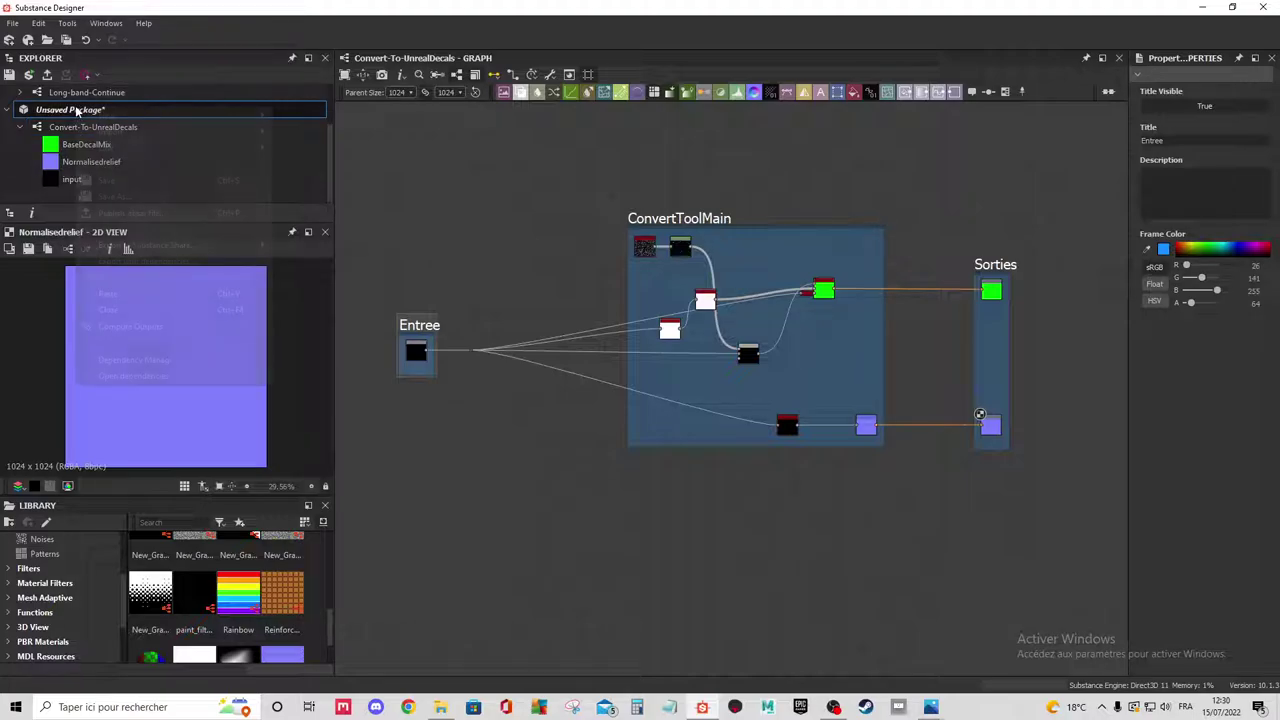
{"action": "right_click", "coordinate": [76, 108]}
{"action": "left_click", "coordinate": [106, 180]}
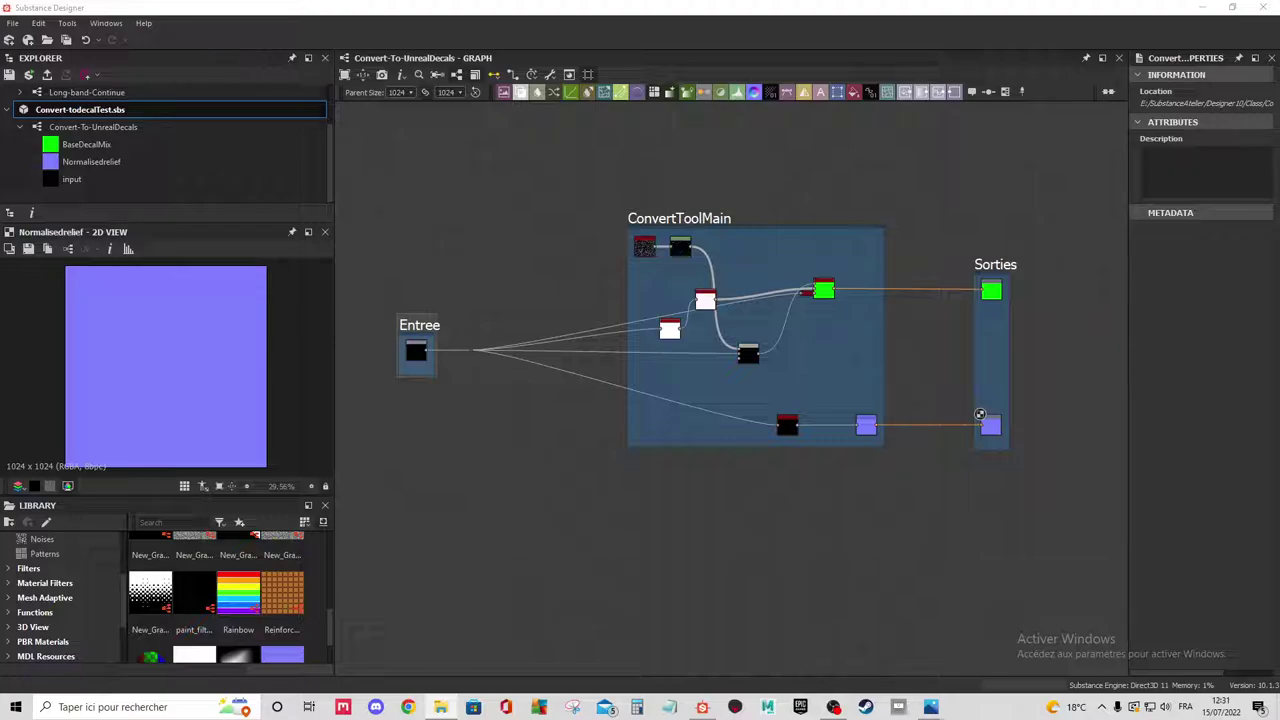
{"action": "key", "text": "alt+Tab"}
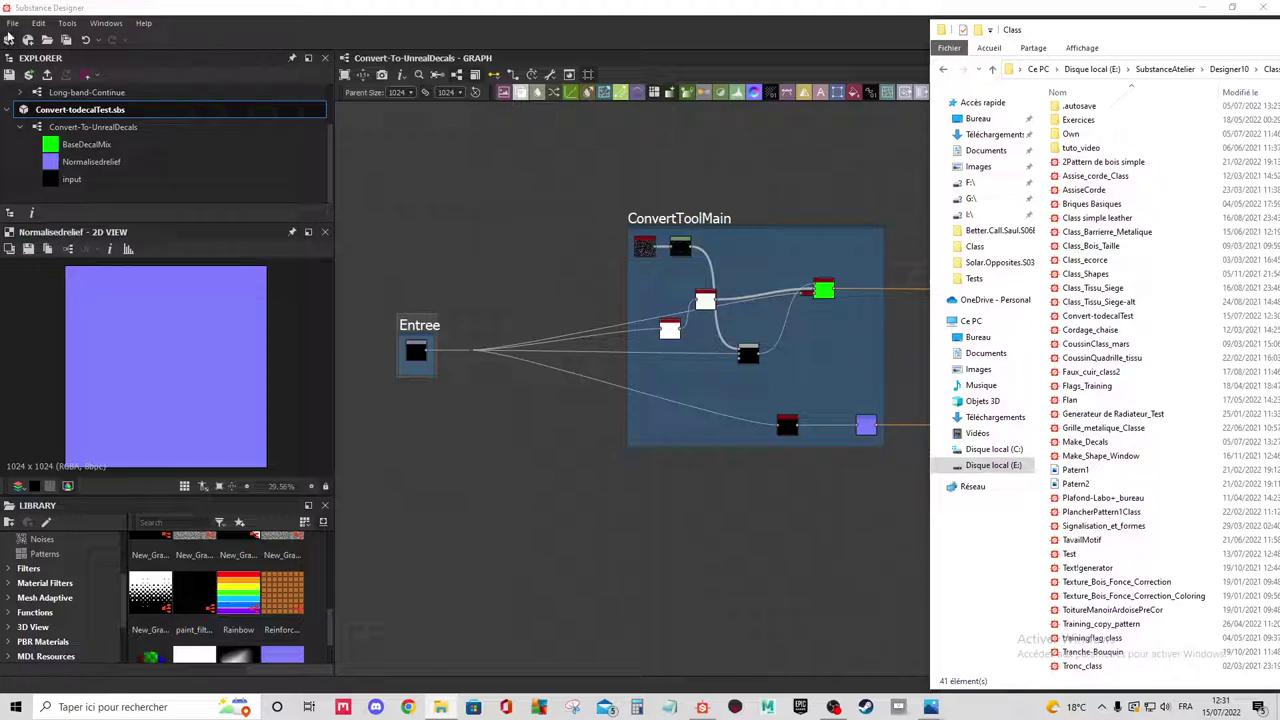
Create New_Graph from the Standard template with diffuse, normal and specular outputs, then return to the Class folder.
{"action": "left_click", "coordinate": [12, 23]}
{"action": "left_click", "coordinate": [12, 23]}
{"action": "left_click", "coordinate": [12, 23]}
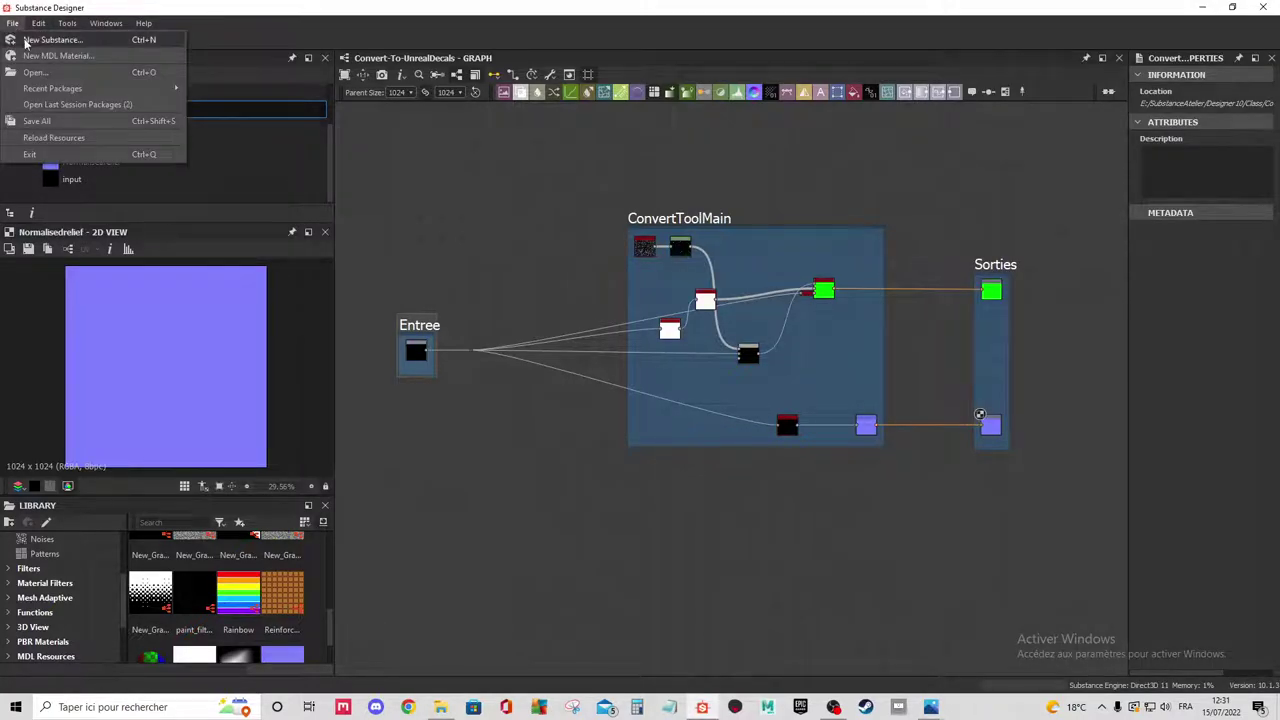
{"action": "left_click", "coordinate": [50, 40]}
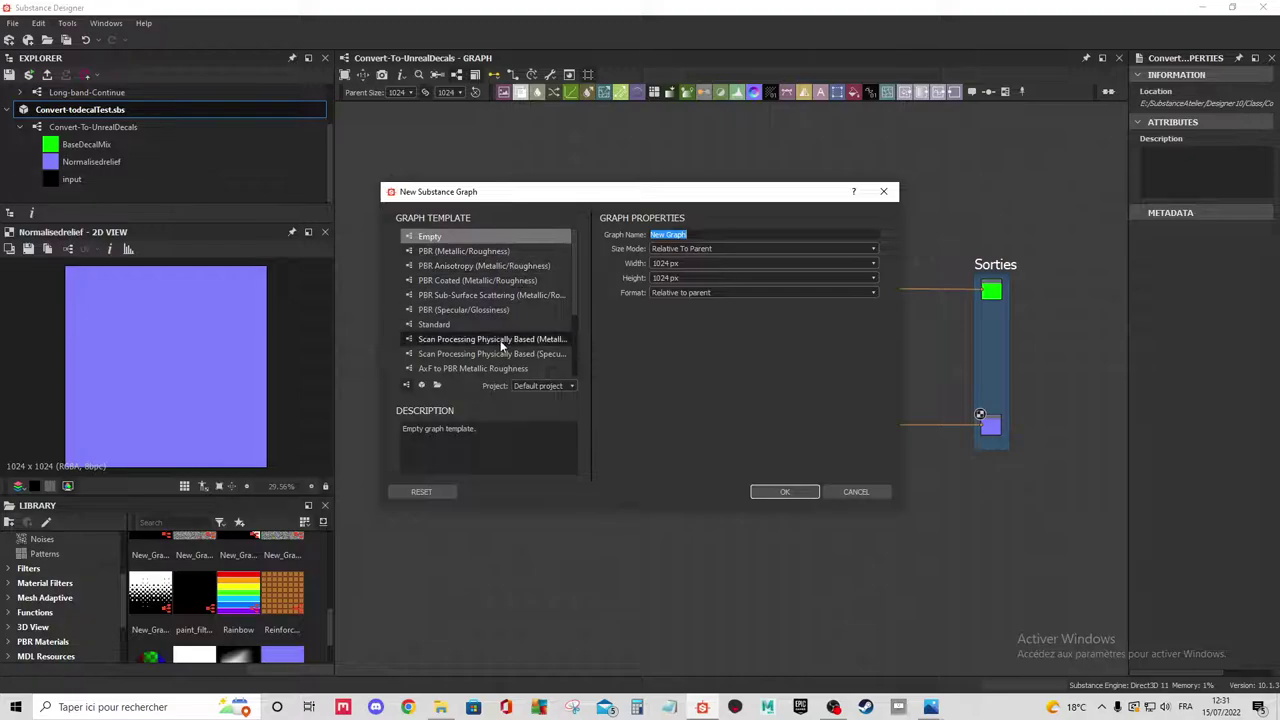
{"action": "left_click", "coordinate": [497, 324]}
{"action": "left_click", "coordinate": [801, 491]}
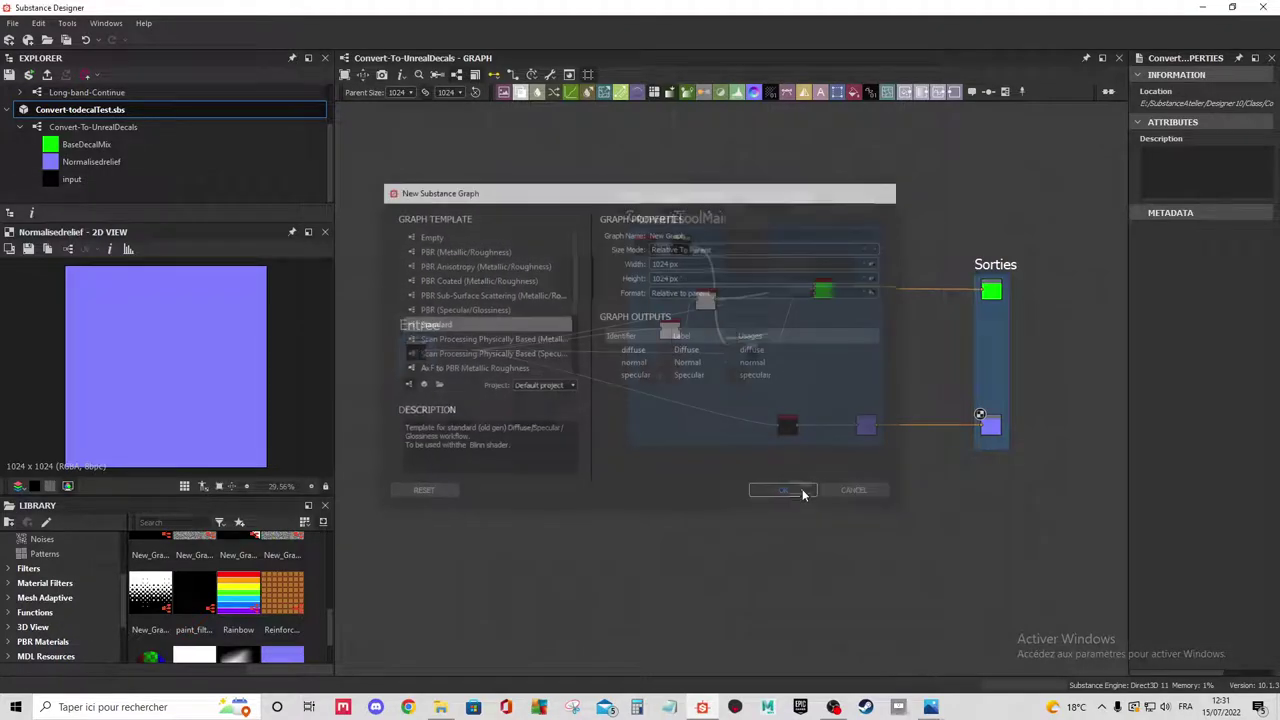
{"action": "scroll", "coordinate": [776, 455], "scroll_direction": "down", "scroll_amount": 5}
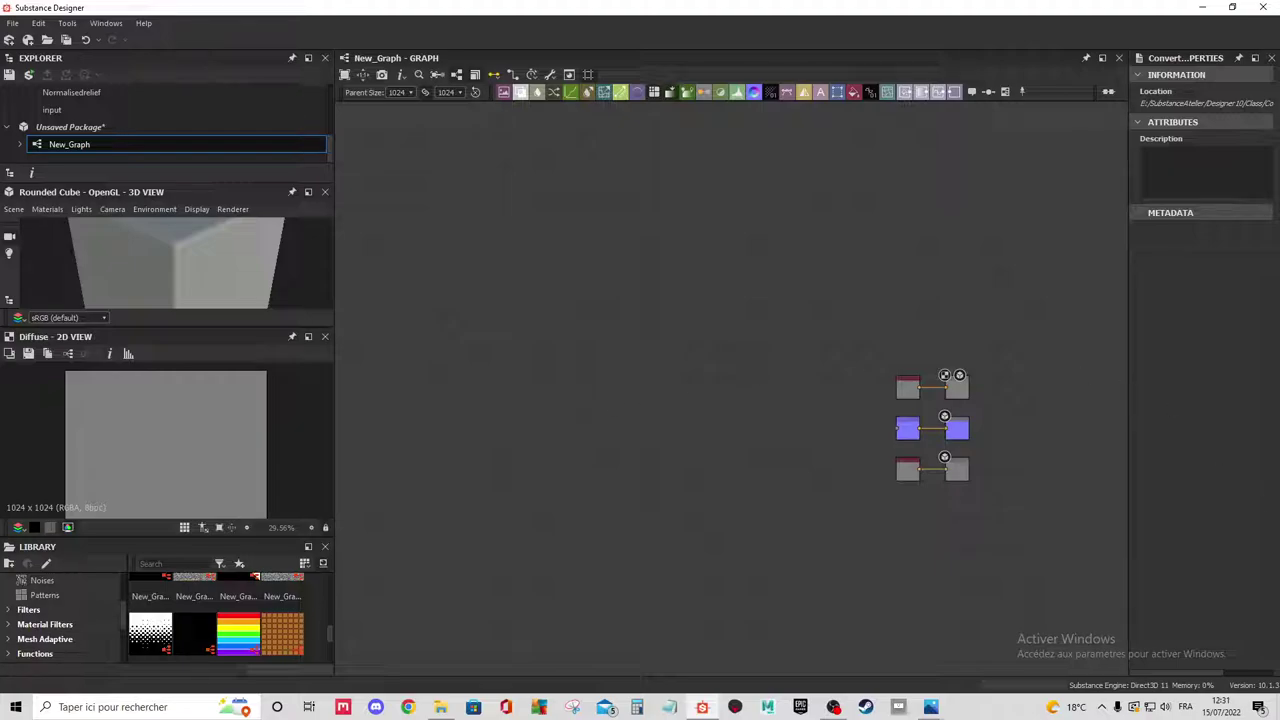
{"action": "key", "text": "alt+Tab"}
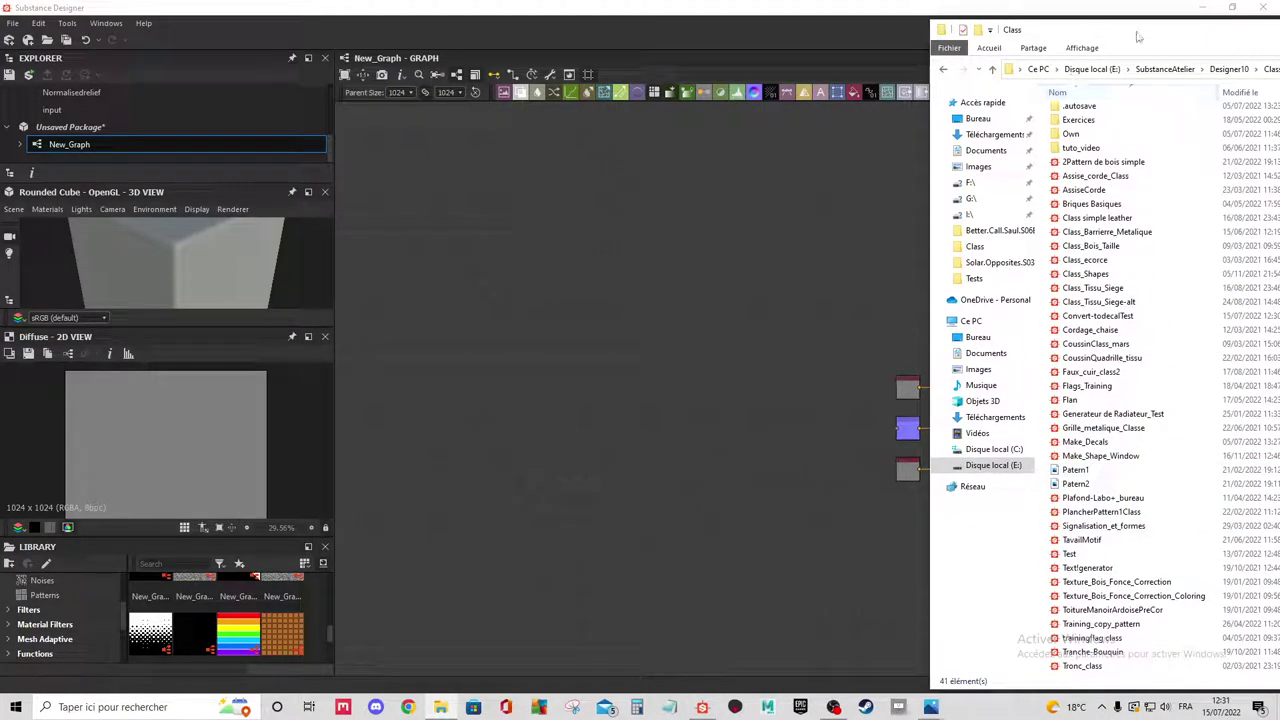
Drop Convert-todecalTest.sbs into New_Graph as a Convert-To-UnrealDecals instance and preview its Normal and Diffuse outputs.
{"action": "scroll", "coordinate": [1140, 462], "scroll_direction": "up", "scroll_amount": 1}
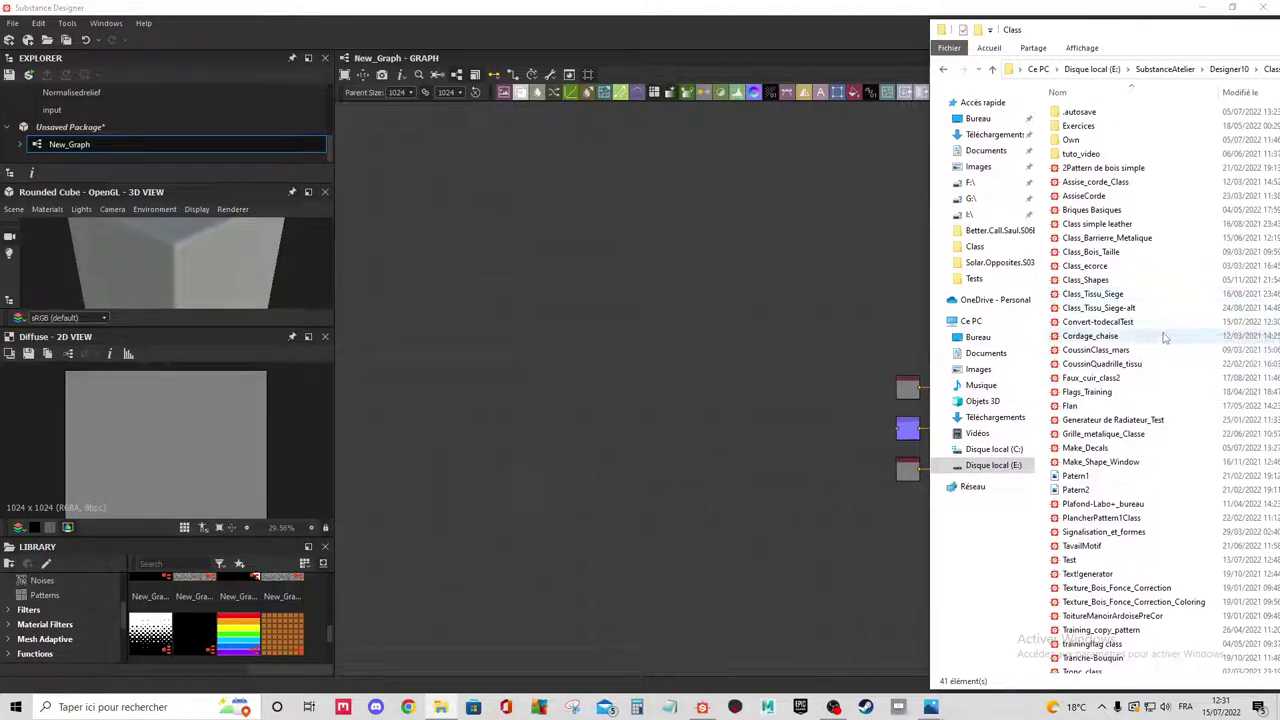
{"action": "left_click_drag", "start_coordinate": [1178, 322], "coordinate": [493, 370]}
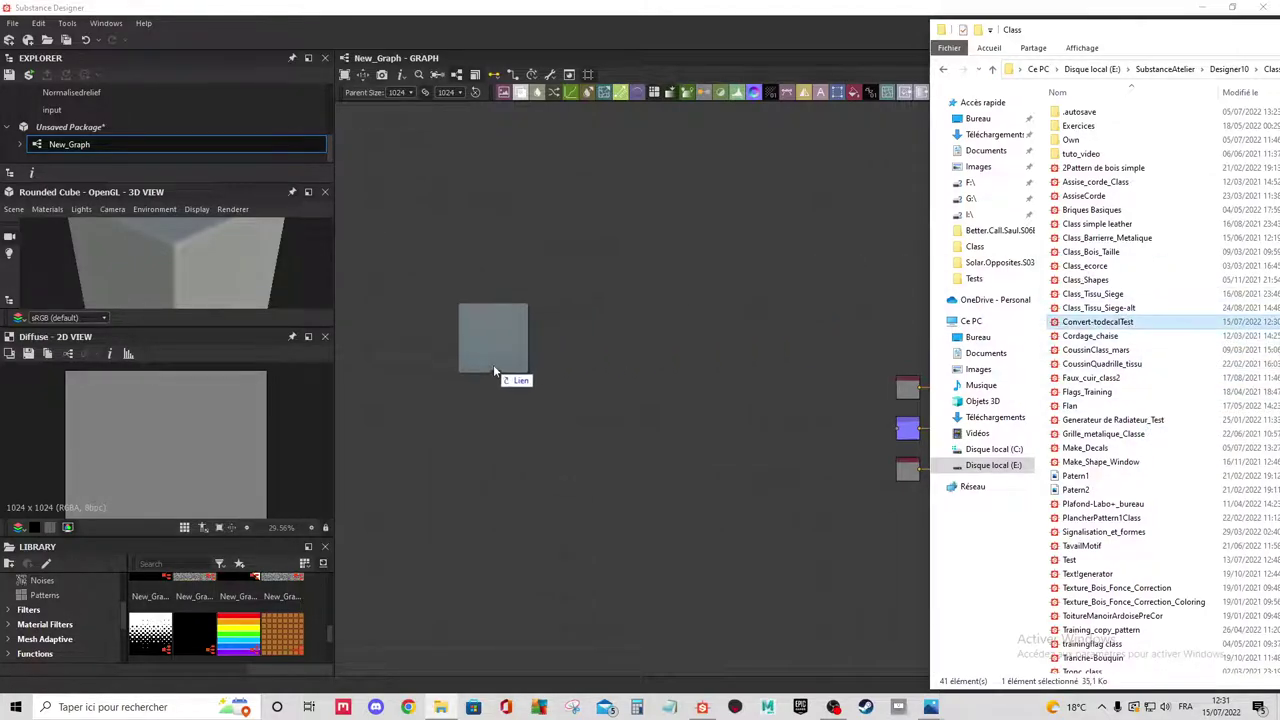
{"action": "key", "text": "f"}
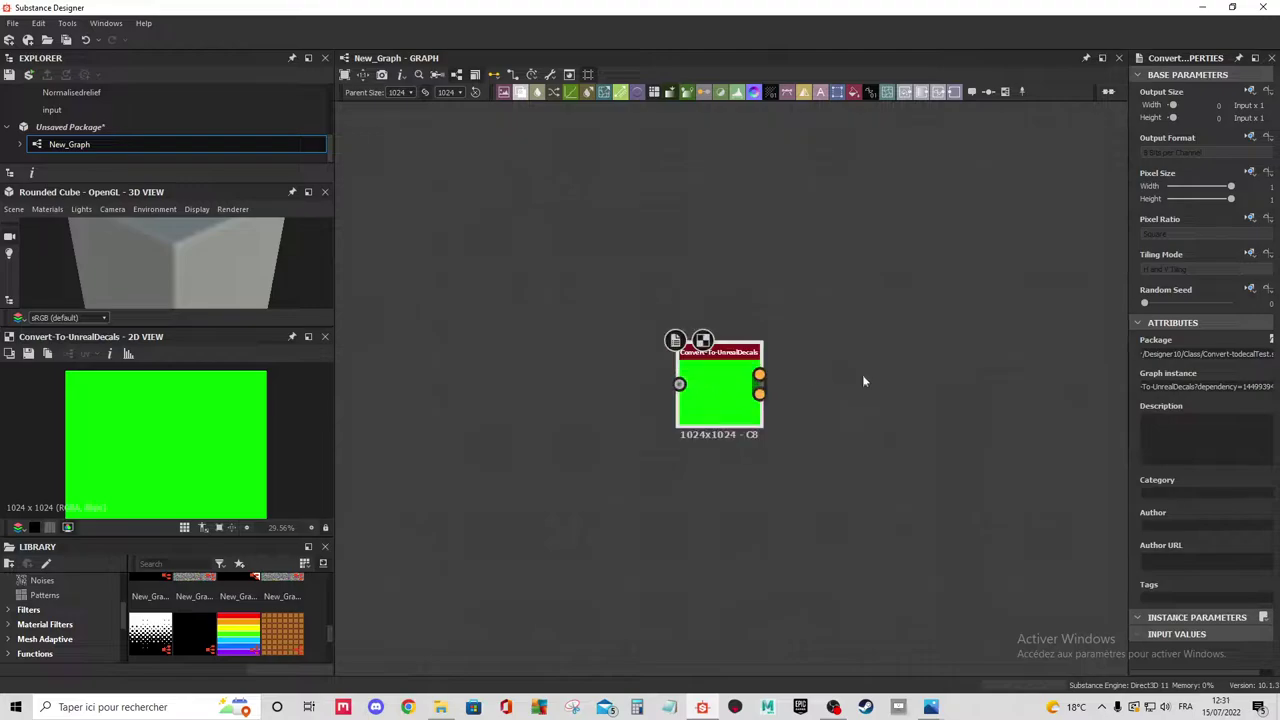
{"action": "scroll", "coordinate": [748, 405], "scroll_direction": "up", "scroll_amount": 2}
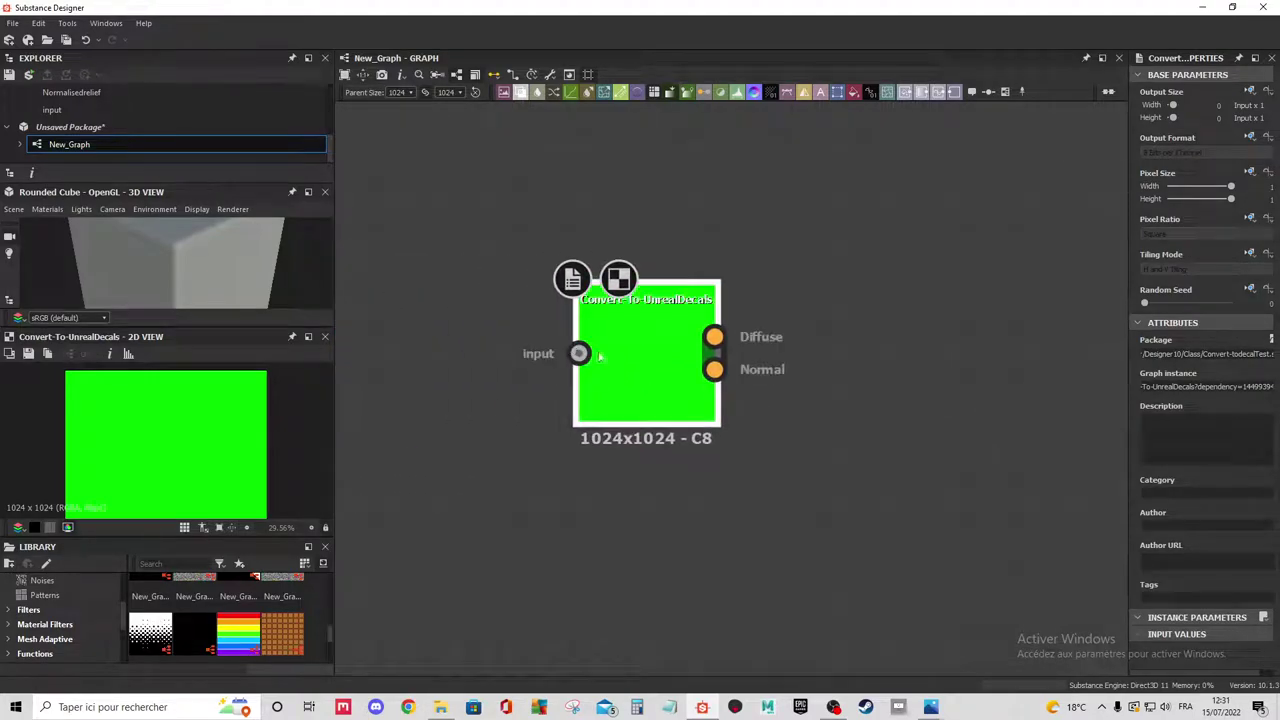
{"action": "left_click", "coordinate": [714, 369]}
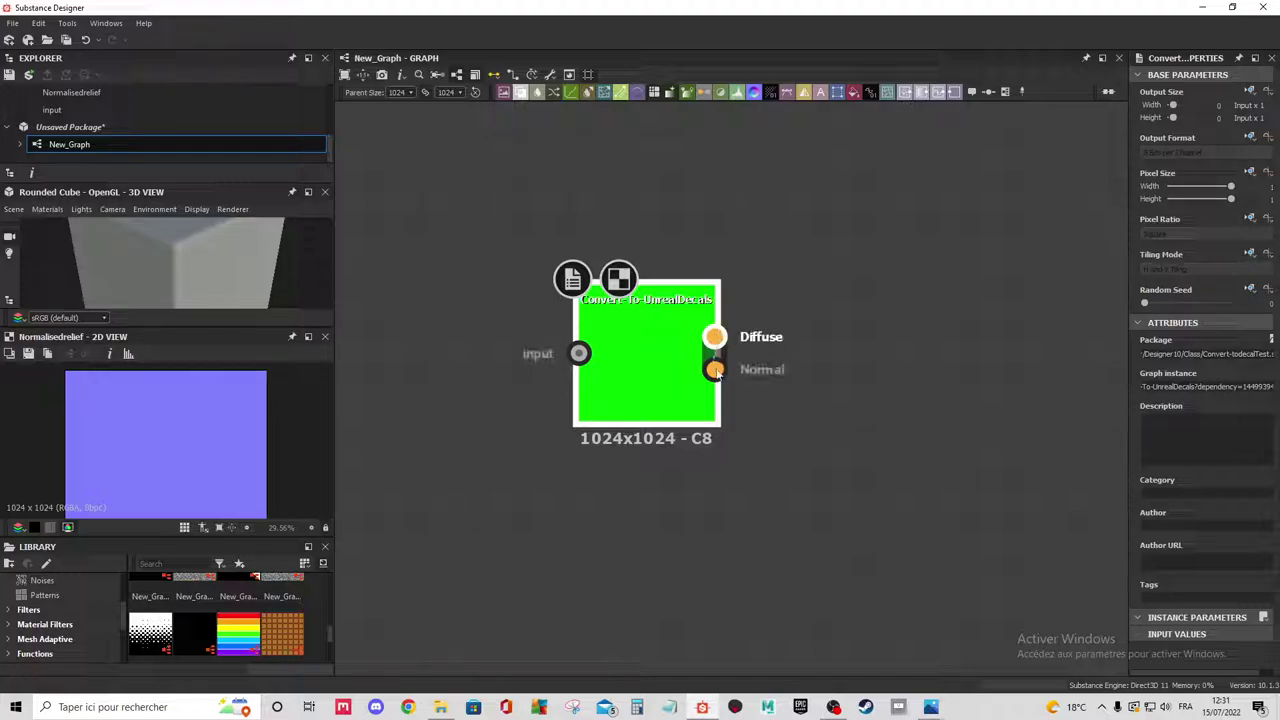
{"action": "double_click", "coordinate": [724, 340]}
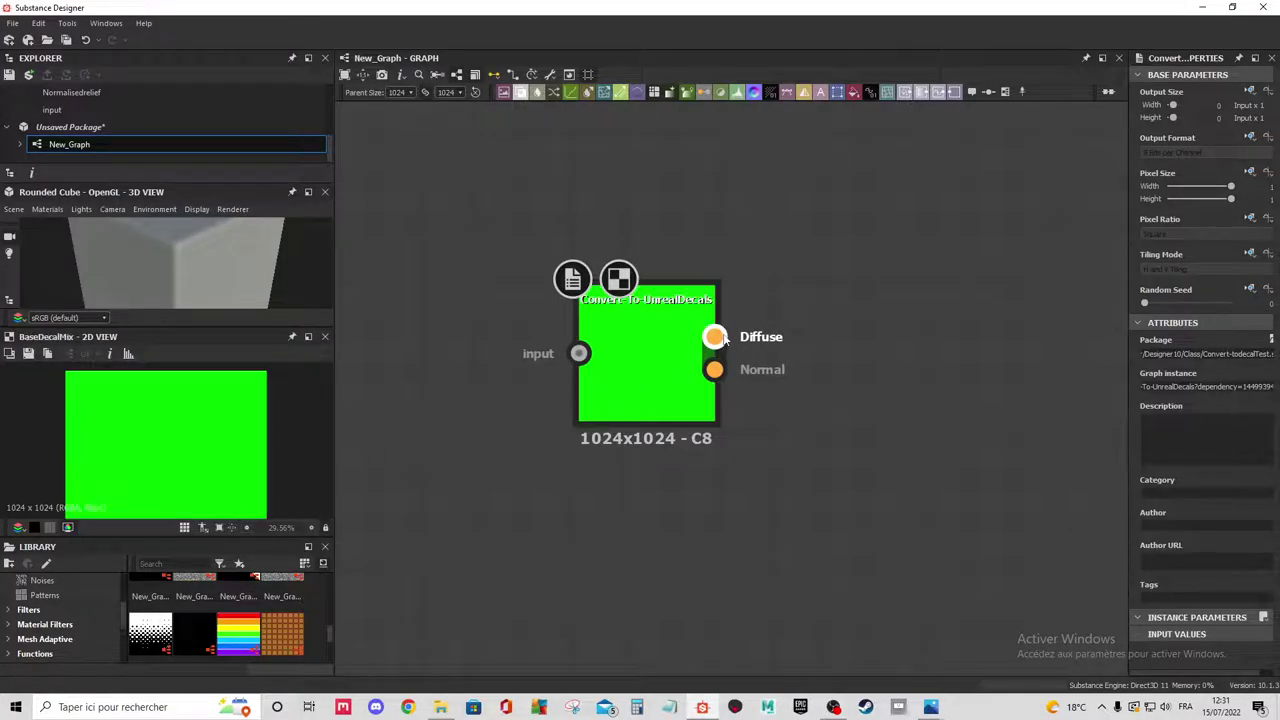
{"action": "scroll", "coordinate": [680, 375], "scroll_direction": "down", "scroll_amount": 4}
{"action": "scroll", "coordinate": [750, 375], "scroll_direction": "down", "scroll_amount": 2}
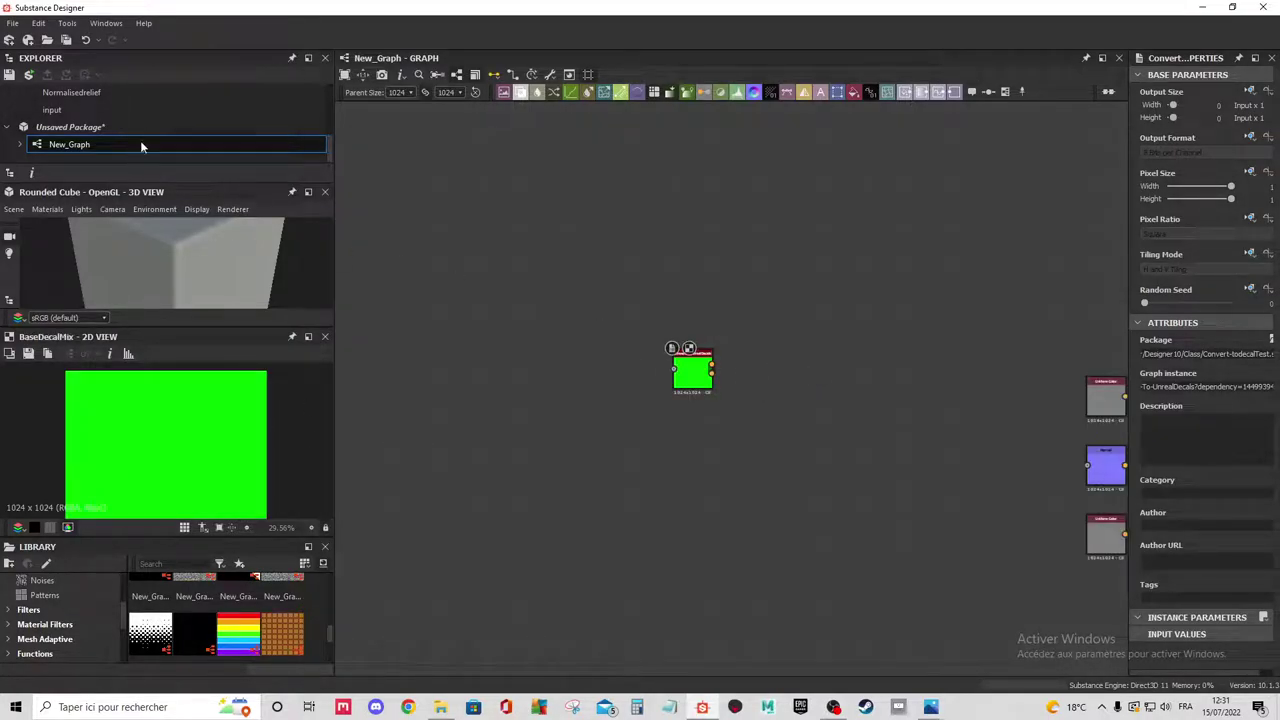
{"action": "scroll", "coordinate": [254, 110], "scroll_direction": "up", "scroll_amount": 1}
Open the Convert-To-UnrealDecals graph and select the Exemple input frame with its nodes.
{"action": "left_click", "coordinate": [251, 108]}
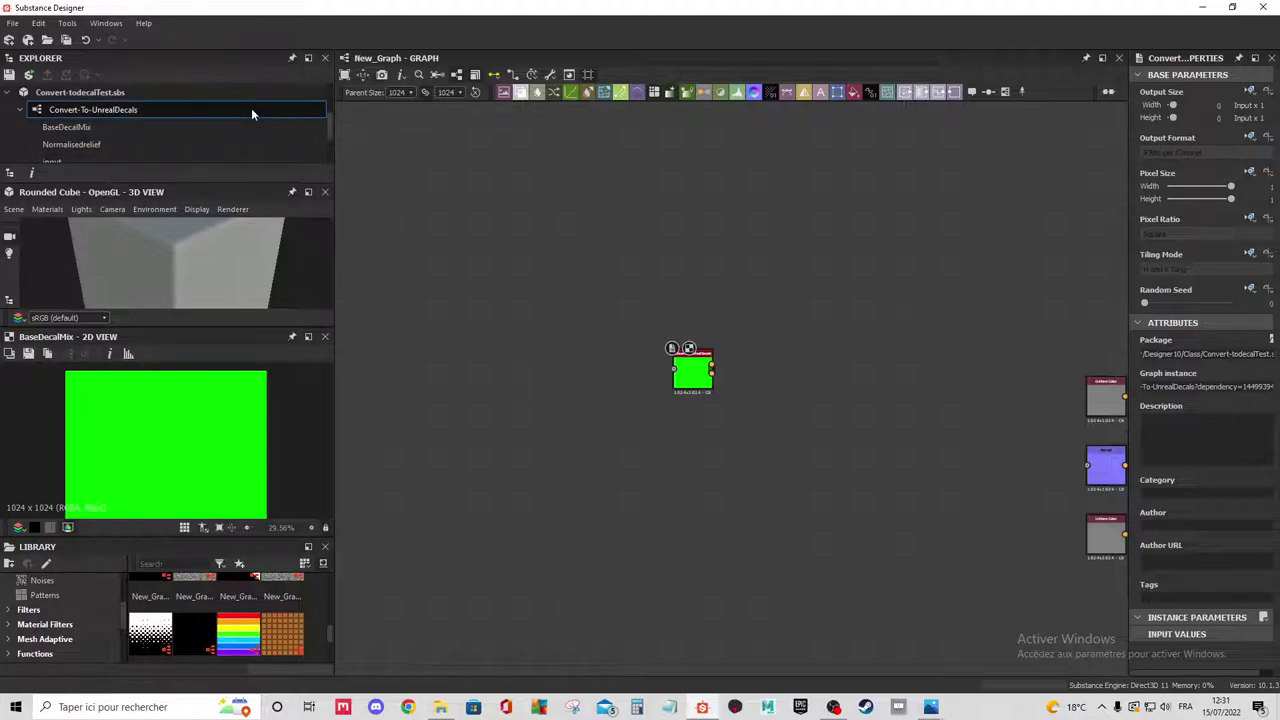
{"action": "double_click", "coordinate": [251, 108]}
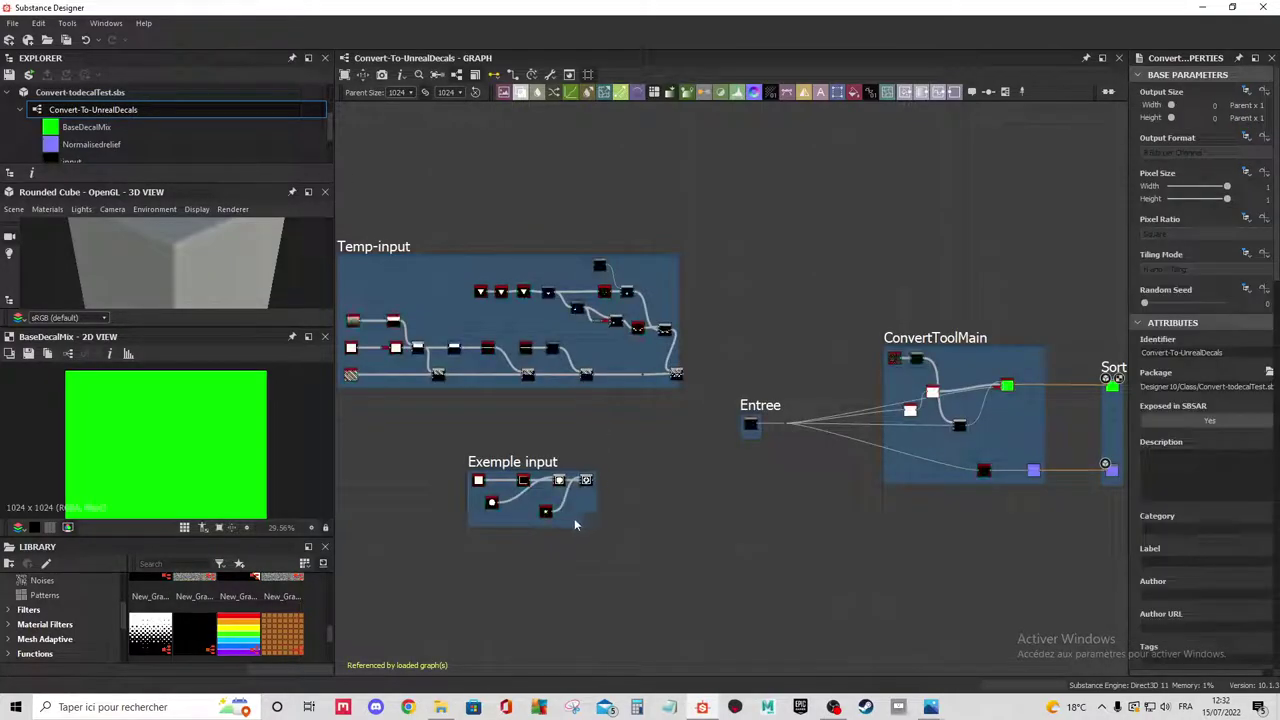
{"action": "scroll", "coordinate": [572, 515], "scroll_direction": "up", "scroll_amount": 3}
{"action": "middle_click_drag", "start_coordinate": [572, 517], "coordinate": [675, 481]}
{"action": "left_click_drag", "start_coordinate": [757, 350], "coordinate": [385, 514]}
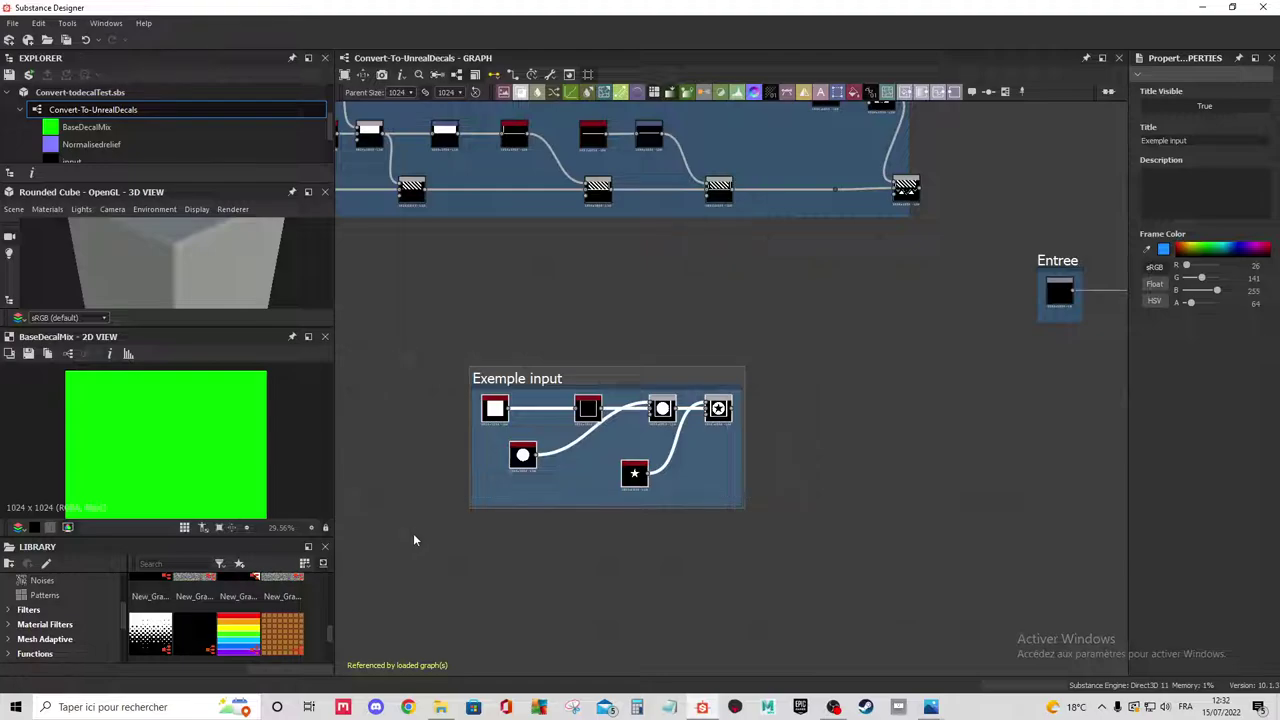
{"action": "scroll", "coordinate": [204, 118], "scroll_direction": "down", "scroll_amount": 1}
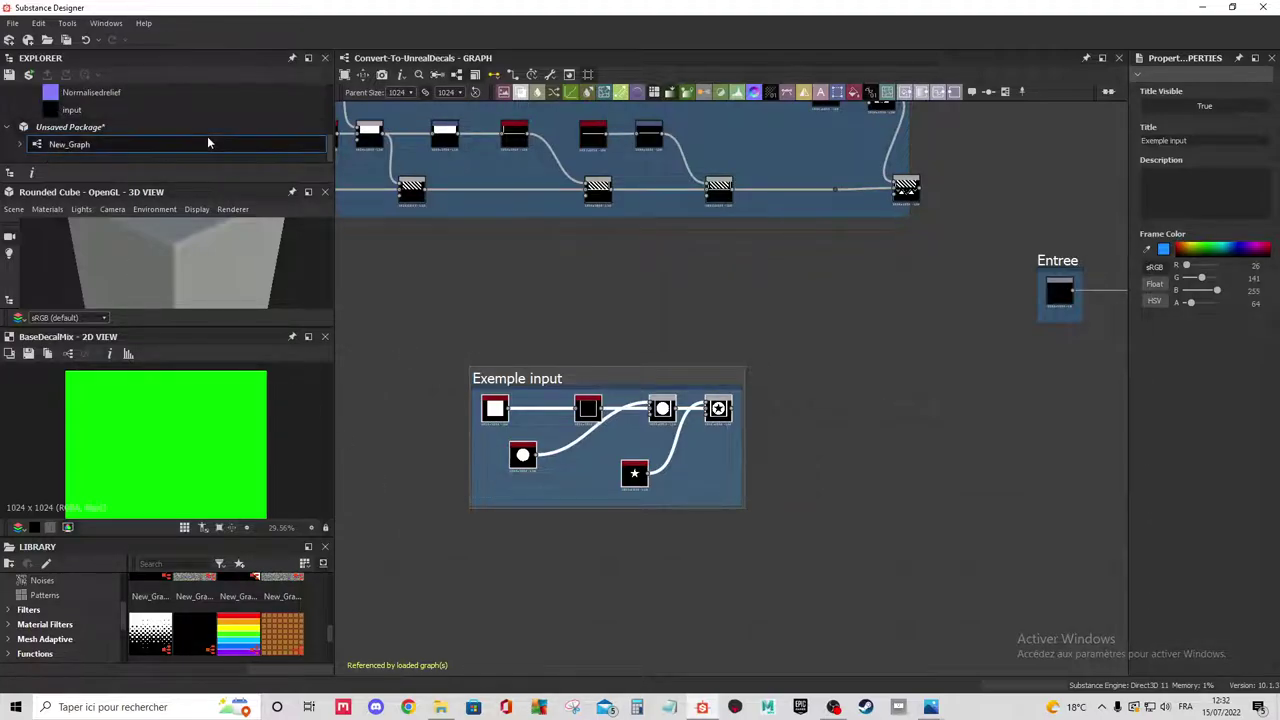
Paste the Exemple input star nodes into New_Graph beside the instance node.
{"action": "double_click", "coordinate": [208, 143]}
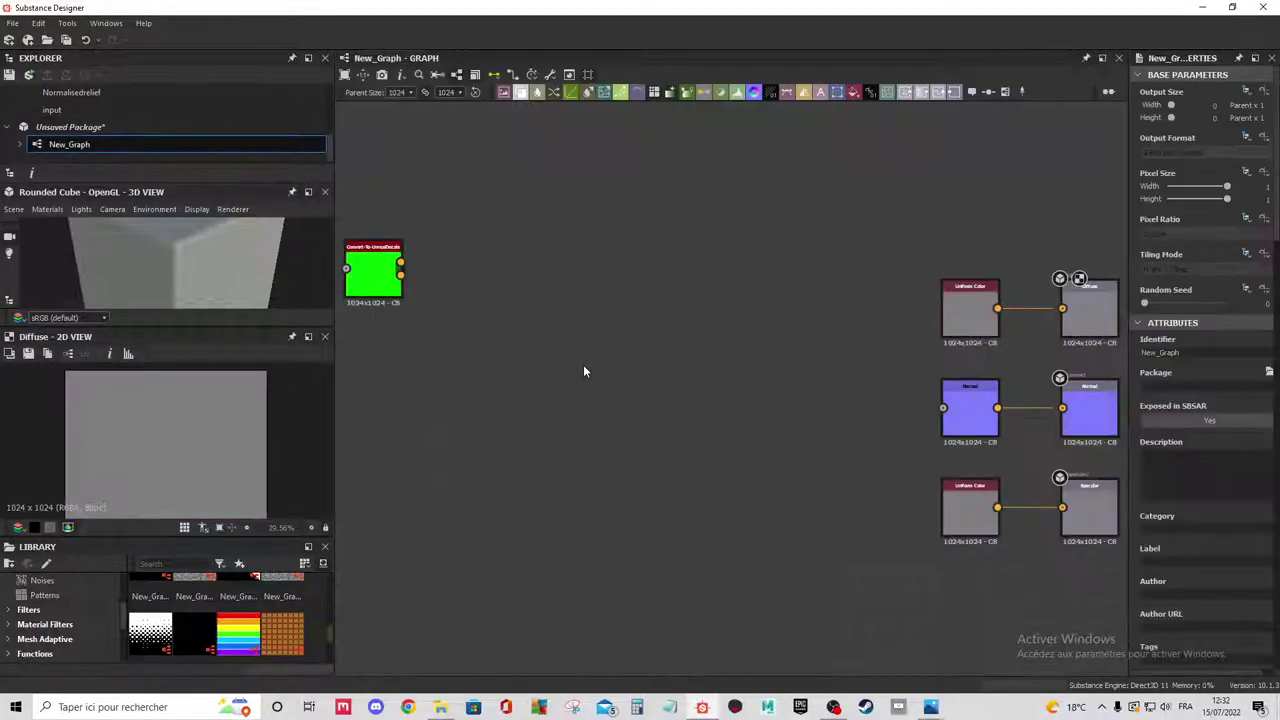
{"action": "left_click_drag", "start_coordinate": [481, 285], "coordinate": [830, 250]}
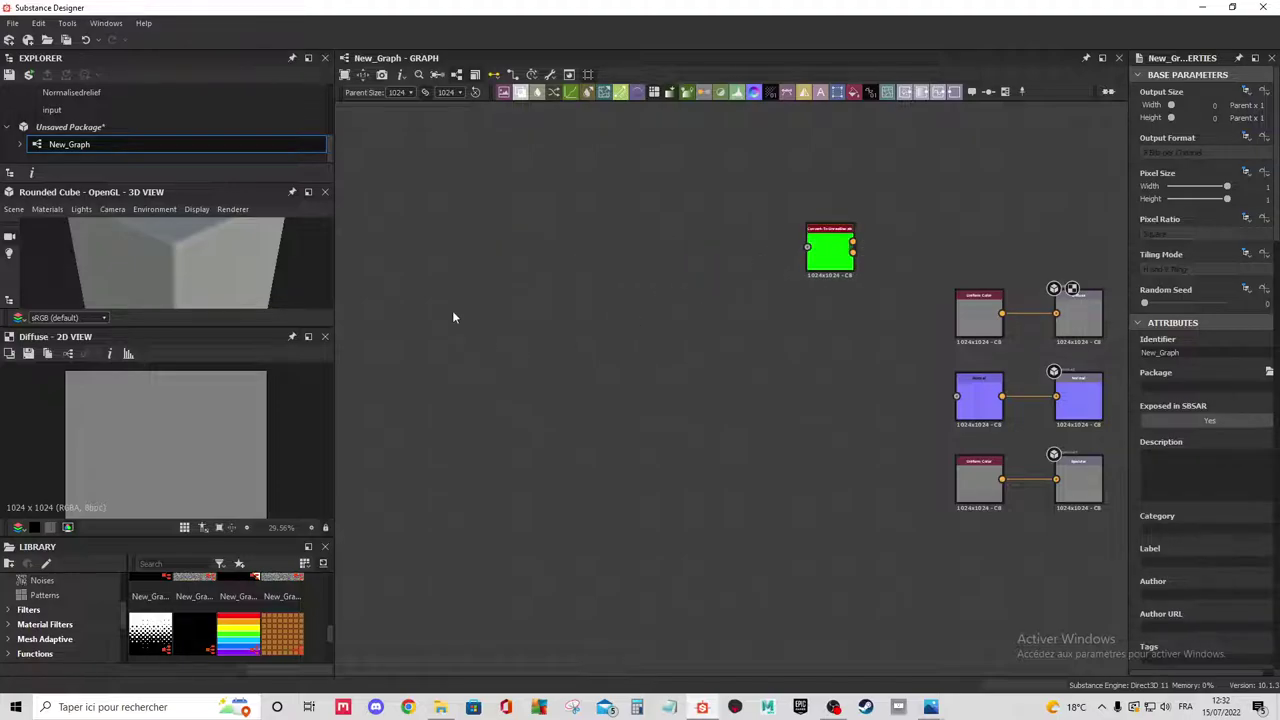
{"action": "key", "text": "ctrl+v"}
{"action": "key", "text": "ctrl+z"}
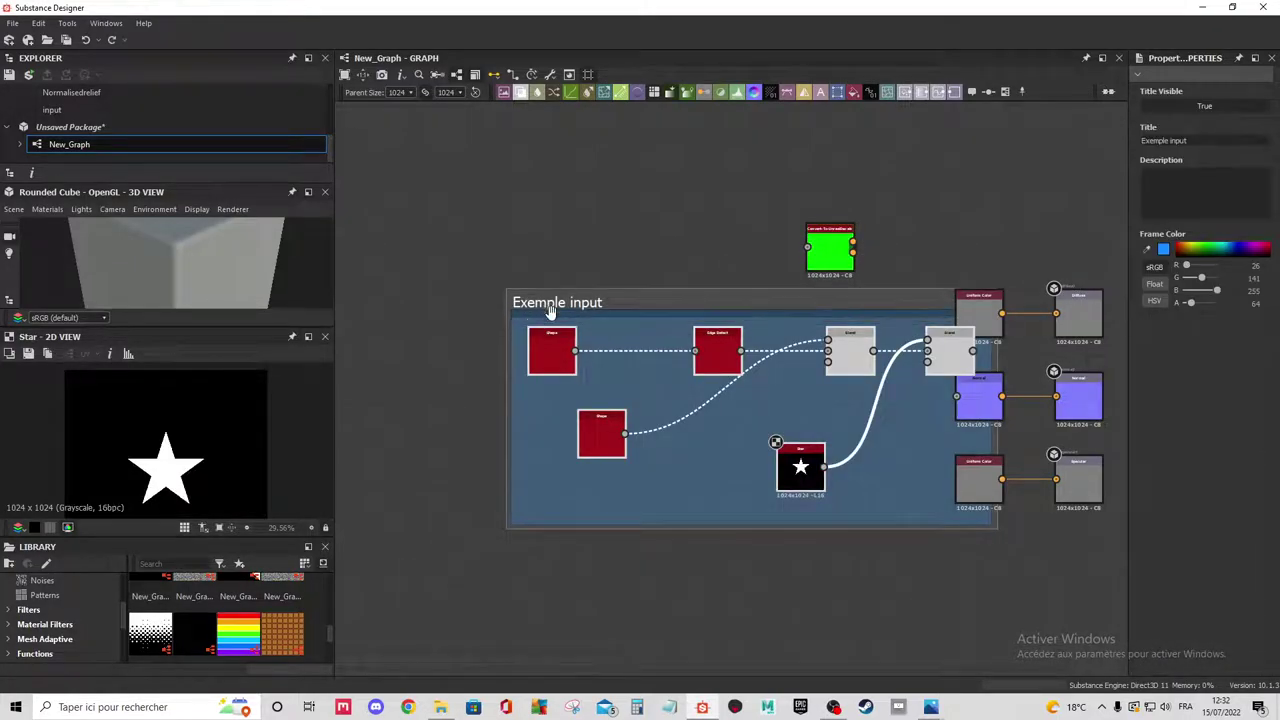
{"action": "key", "text": "ctrl+z"}
{"action": "key", "text": "ctrl+z"}
{"action": "key", "text": "ctrl+z"}
{"action": "key", "text": "ctrl+v"}
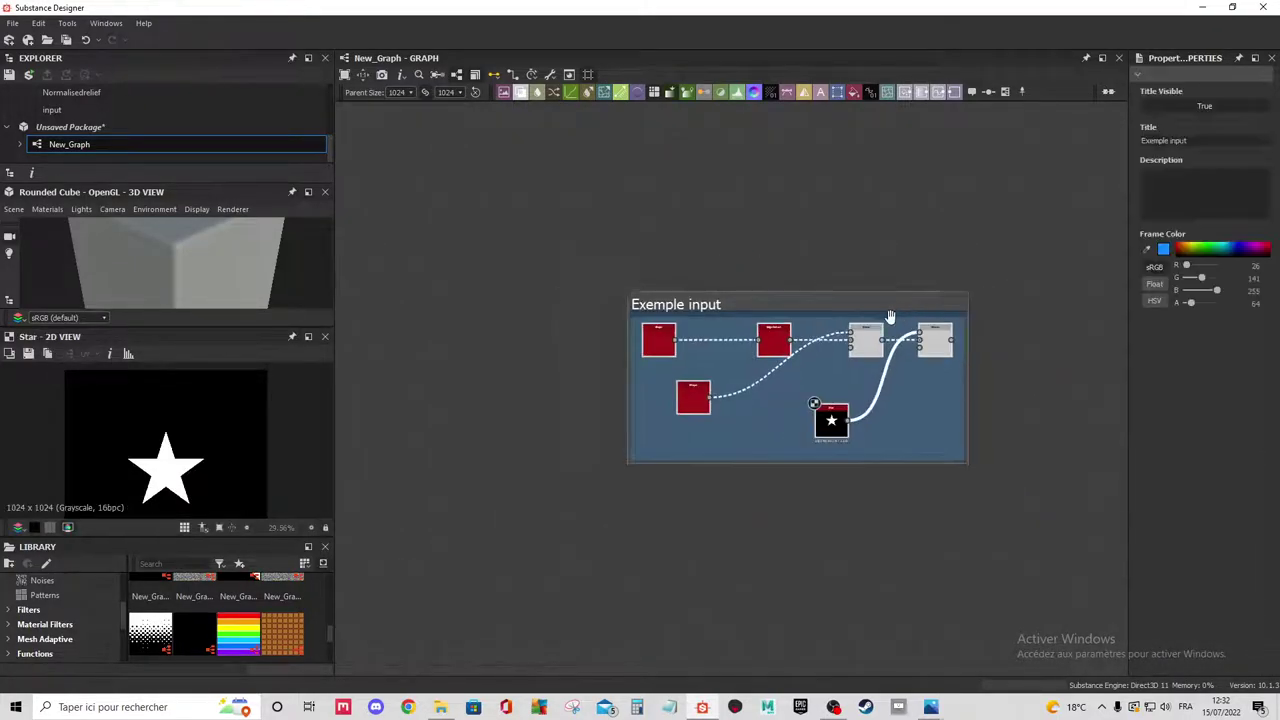
{"action": "scroll", "coordinate": [643, 337], "scroll_direction": "up", "scroll_amount": 2}
Wire the star example's Blend output to the instance's input and preview its Normal output.
{"action": "left_click", "coordinate": [546, 347]}
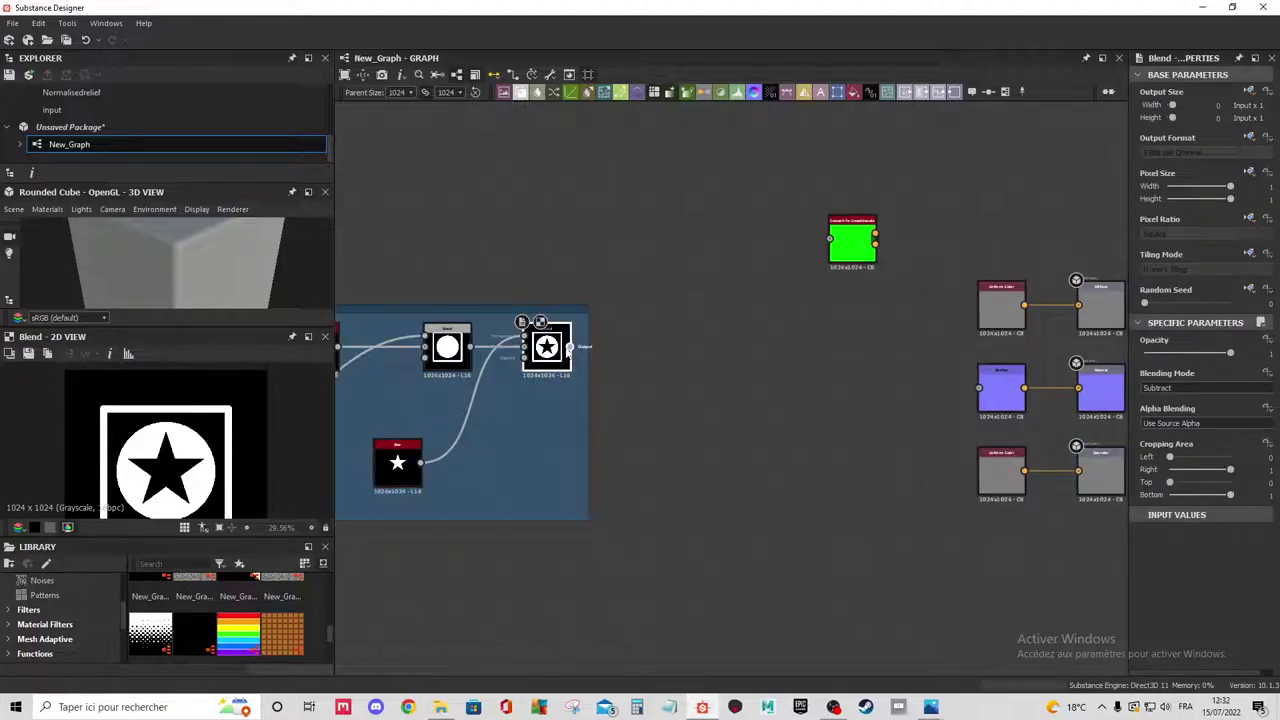
{"action": "mouse_move", "coordinate": [570, 347]}
{"action": "left_mouse_down"}
{"action": "mouse_move", "coordinate": [829, 240]}
{"action": "mouse_move", "coordinate": [788, 338]}
{"action": "left_mouse_up"}
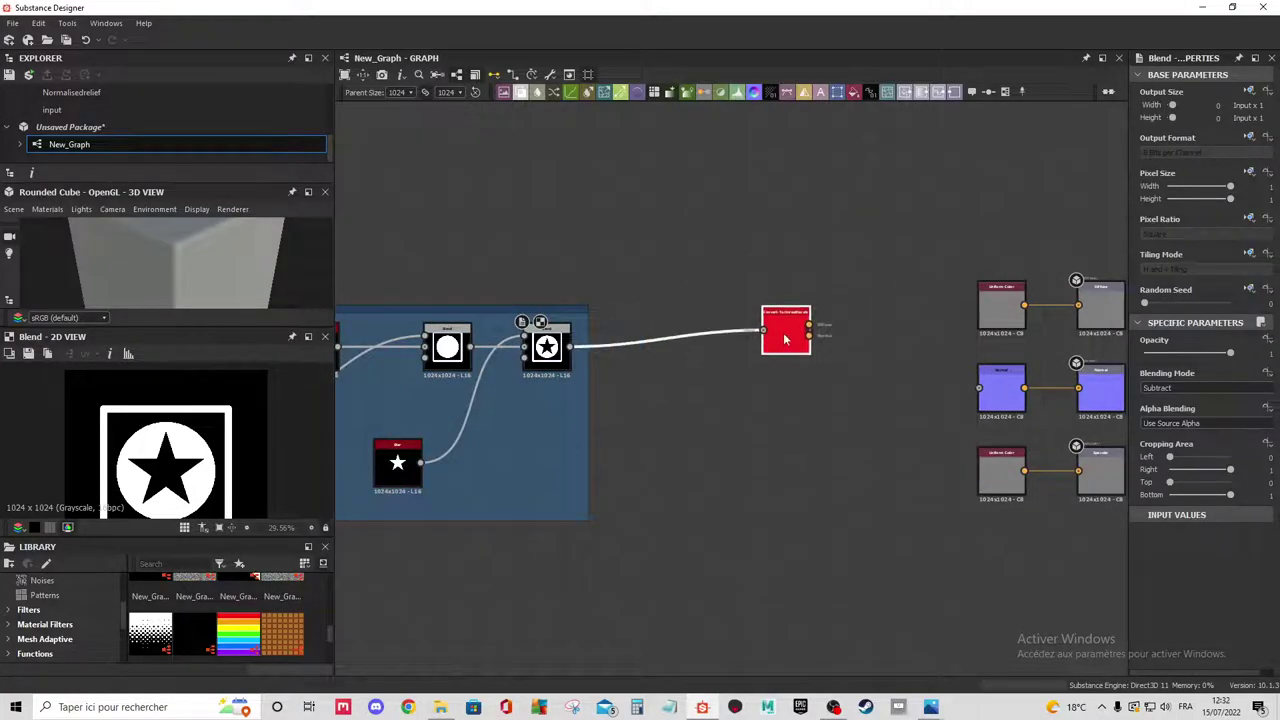
{"action": "scroll", "coordinate": [788, 338], "scroll_direction": "up", "scroll_amount": 1}
{"action": "scroll", "coordinate": [788, 338], "scroll_direction": "up", "scroll_amount": 2}
{"action": "scroll", "coordinate": [780, 355], "scroll_direction": "up", "scroll_amount": 1}
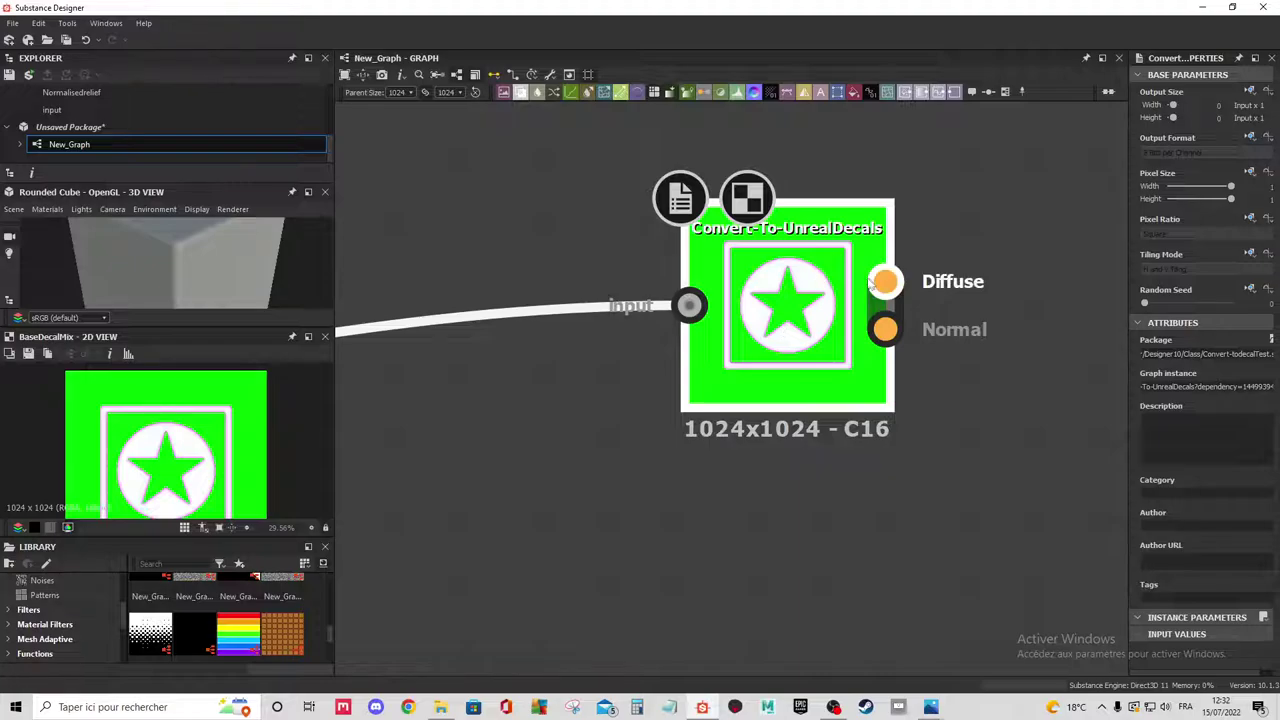
{"action": "scroll", "coordinate": [777, 363], "scroll_direction": "up", "scroll_amount": 1}
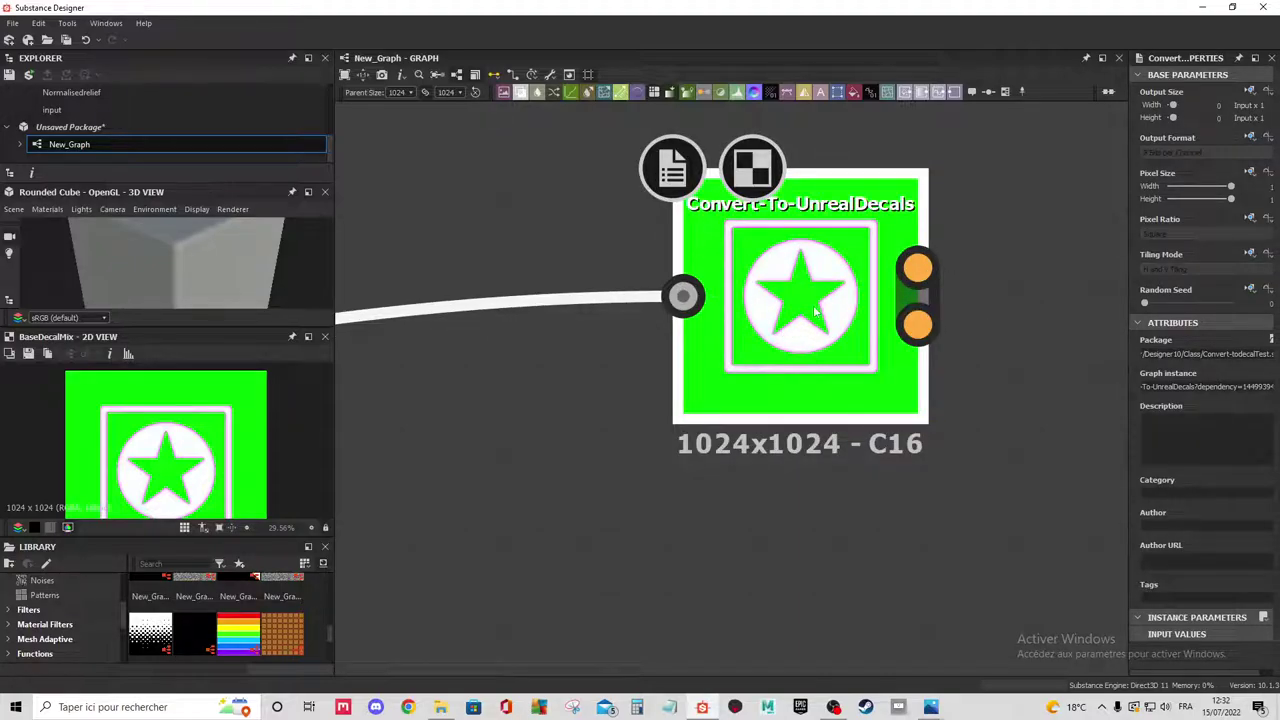
{"action": "scroll", "coordinate": [820, 304], "scroll_direction": "down", "scroll_amount": 2}
{"action": "scroll", "coordinate": [990, 328], "scroll_direction": "down", "scroll_amount": 2}
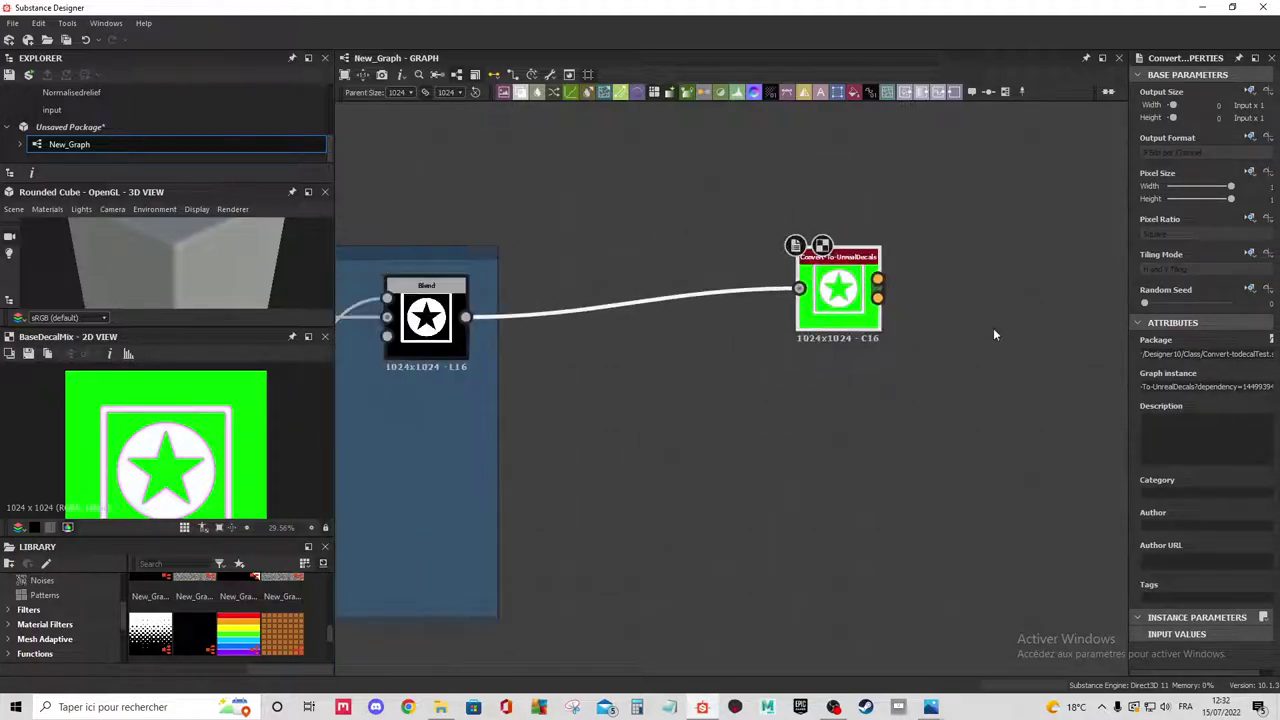
{"action": "middle_click_drag", "start_coordinate": [993, 328], "coordinate": [635, 310]}
{"action": "left_click", "coordinate": [538, 281]}
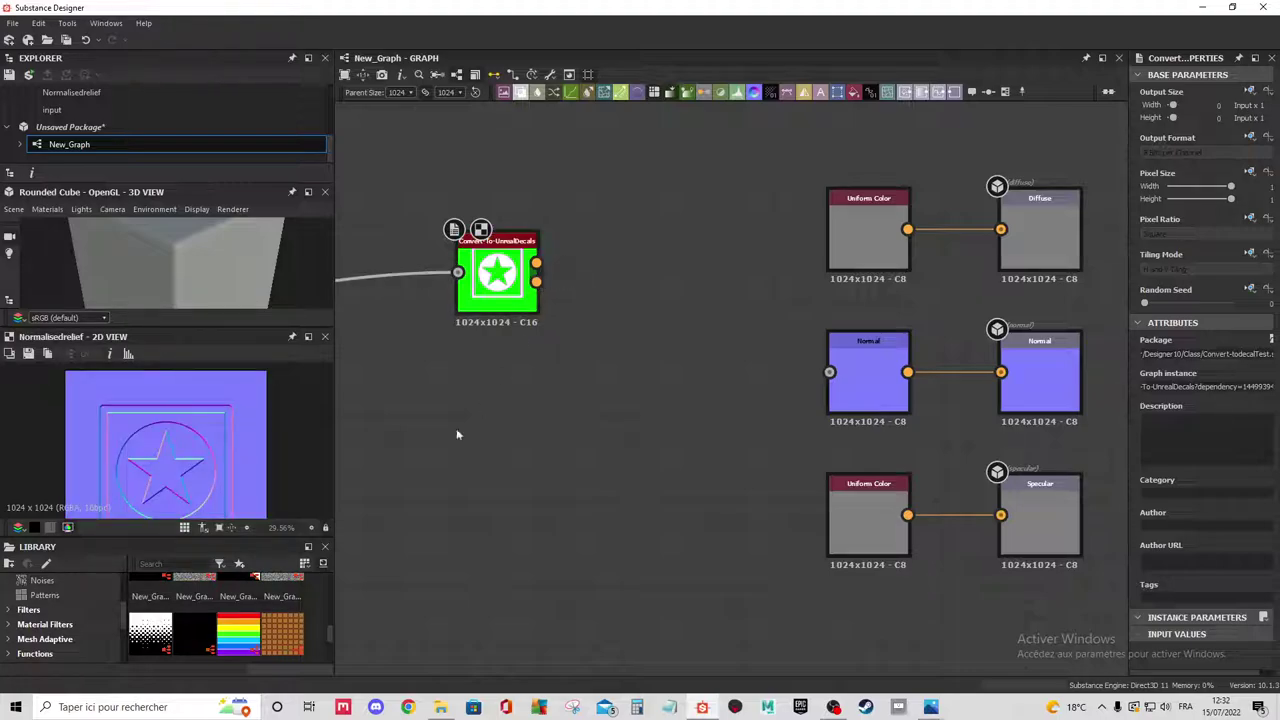
Link the decal node's Diffuse and Normal outputs to New_Graph's Diffuse and Normal output nodes.
{"action": "left_click_drag", "start_coordinate": [202, 327], "coordinate": [202, 455]}
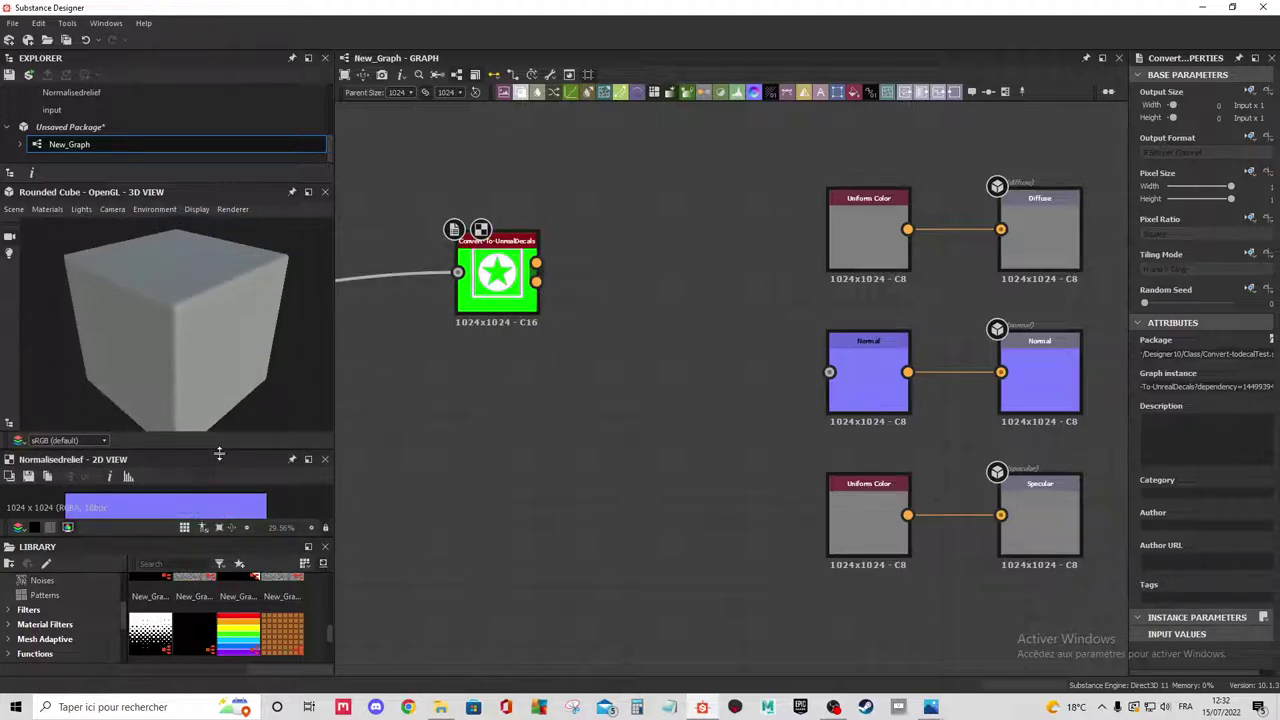
{"action": "left_click_drag", "start_coordinate": [536, 263], "coordinate": [1012, 229]}
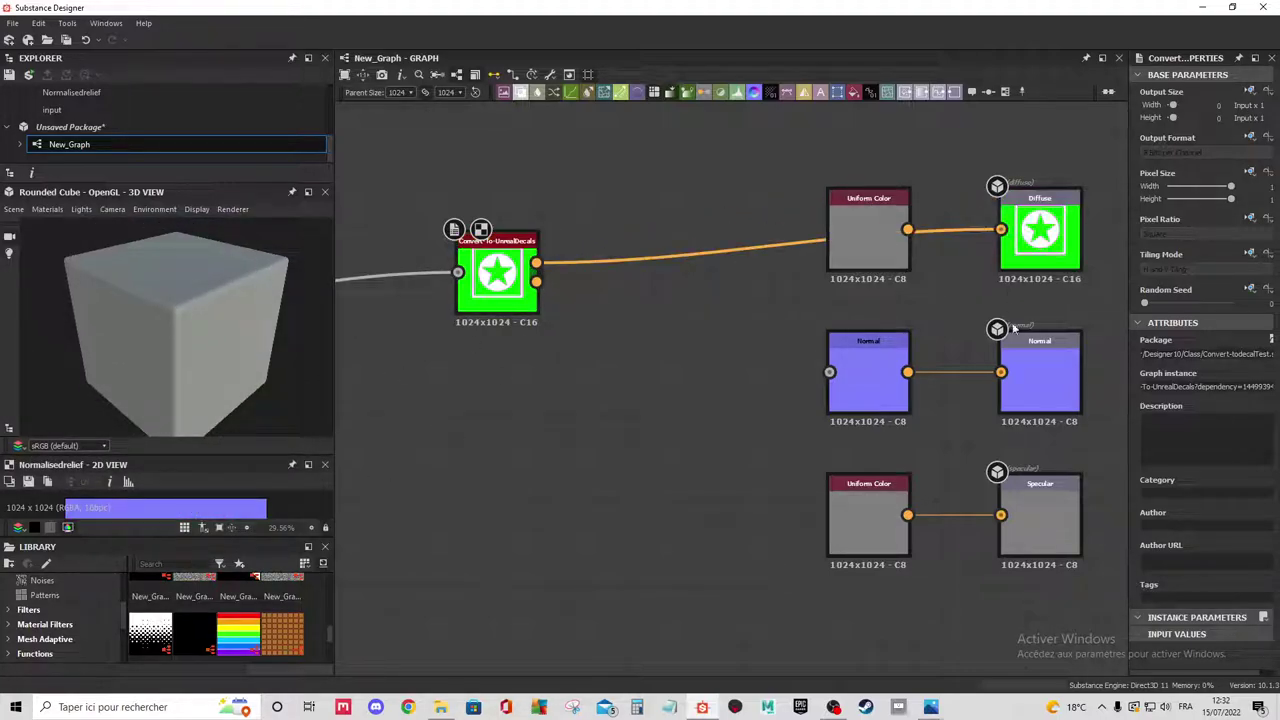
{"action": "left_click_drag", "start_coordinate": [454, 335], "coordinate": [443, 332]}
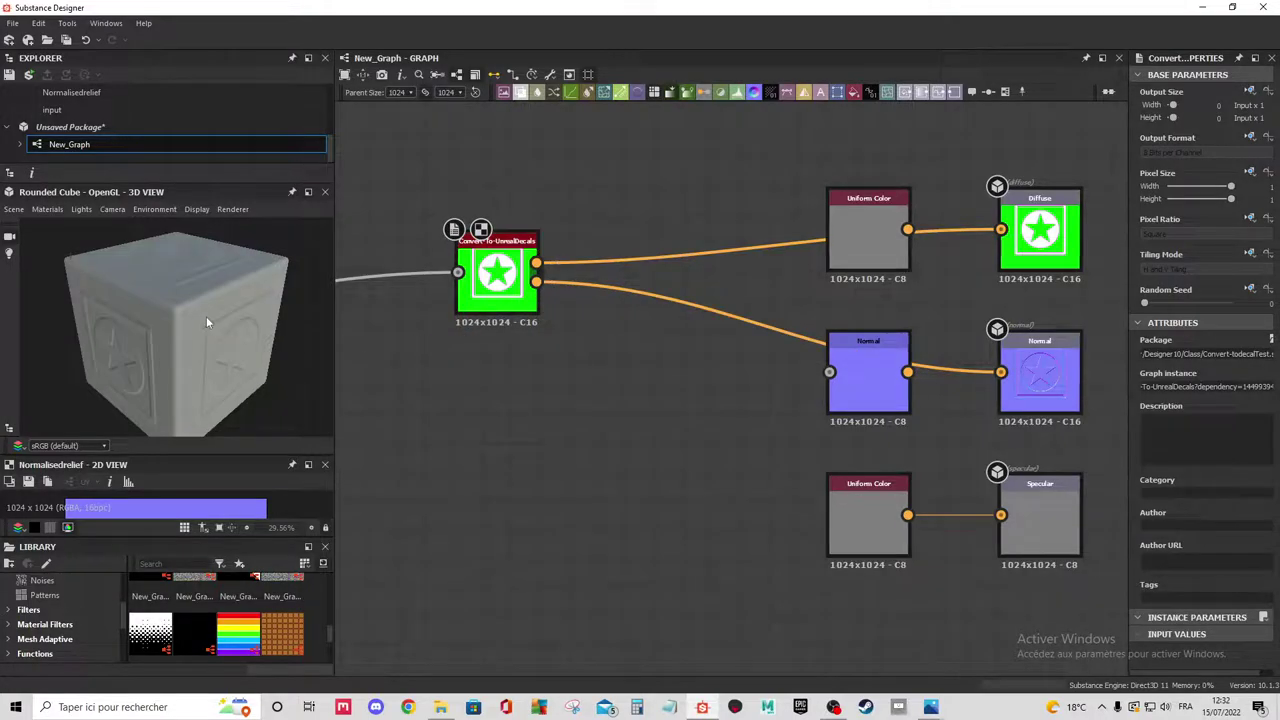
Orbit the cube to inspect the star relief and preview the decal node's output in 2D.
{"action": "mouse_move", "coordinate": [206, 316]}
{"action": "left_mouse_down"}
{"action": "mouse_move", "coordinate": [159, 291]}
{"action": "mouse_move", "coordinate": [228, 268]}
{"action": "mouse_move", "coordinate": [218, 250]}
{"action": "mouse_move", "coordinate": [239, 296]}
{"action": "mouse_move", "coordinate": [167, 358]}
{"action": "mouse_move", "coordinate": [210, 328]}
{"action": "left_mouse_up"}
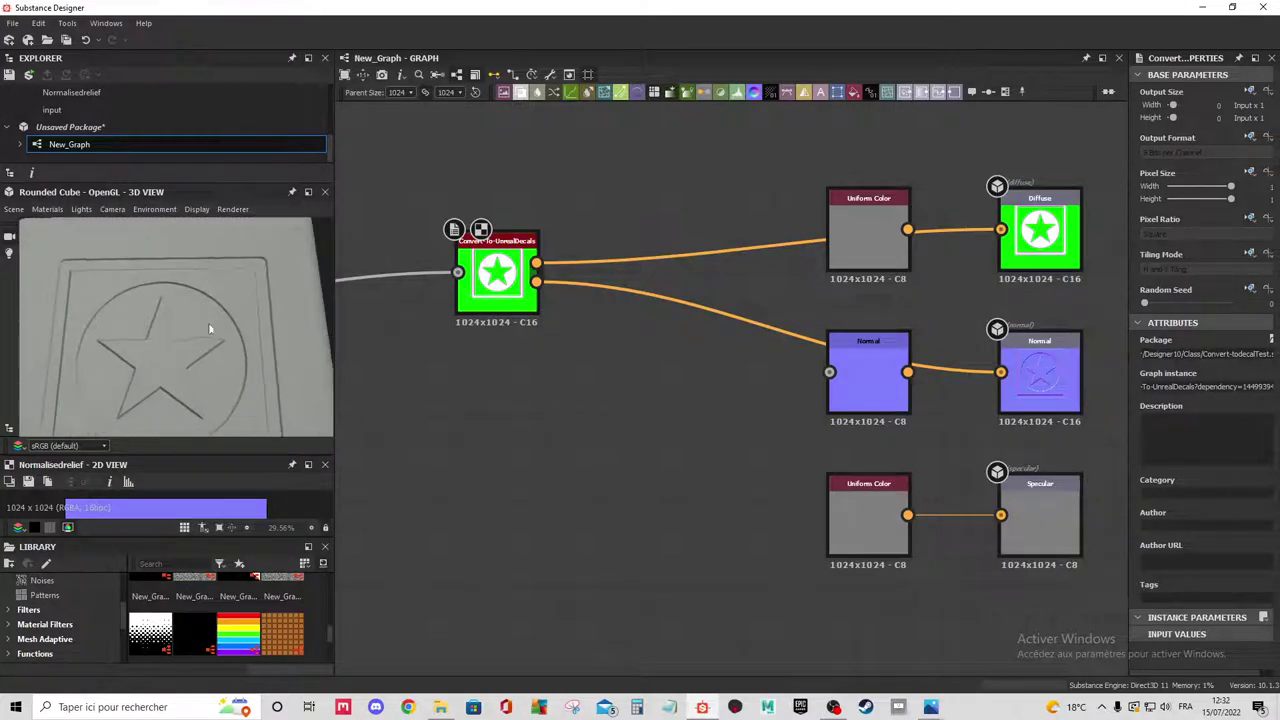
{"action": "scroll", "coordinate": [632, 318], "scroll_direction": "up", "scroll_amount": 2}
{"action": "scroll", "coordinate": [632, 318], "scroll_direction": "up", "scroll_amount": 2}
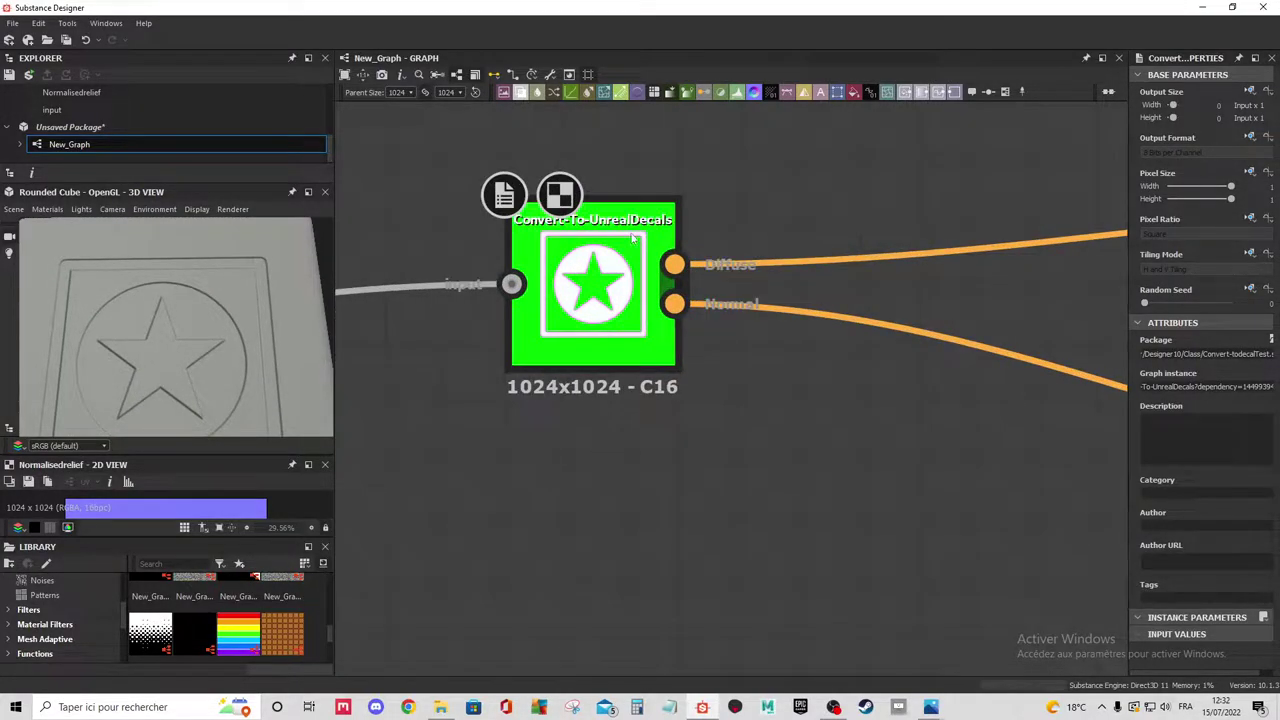
{"action": "scroll", "coordinate": [632, 238], "scroll_direction": "down", "scroll_amount": 2}
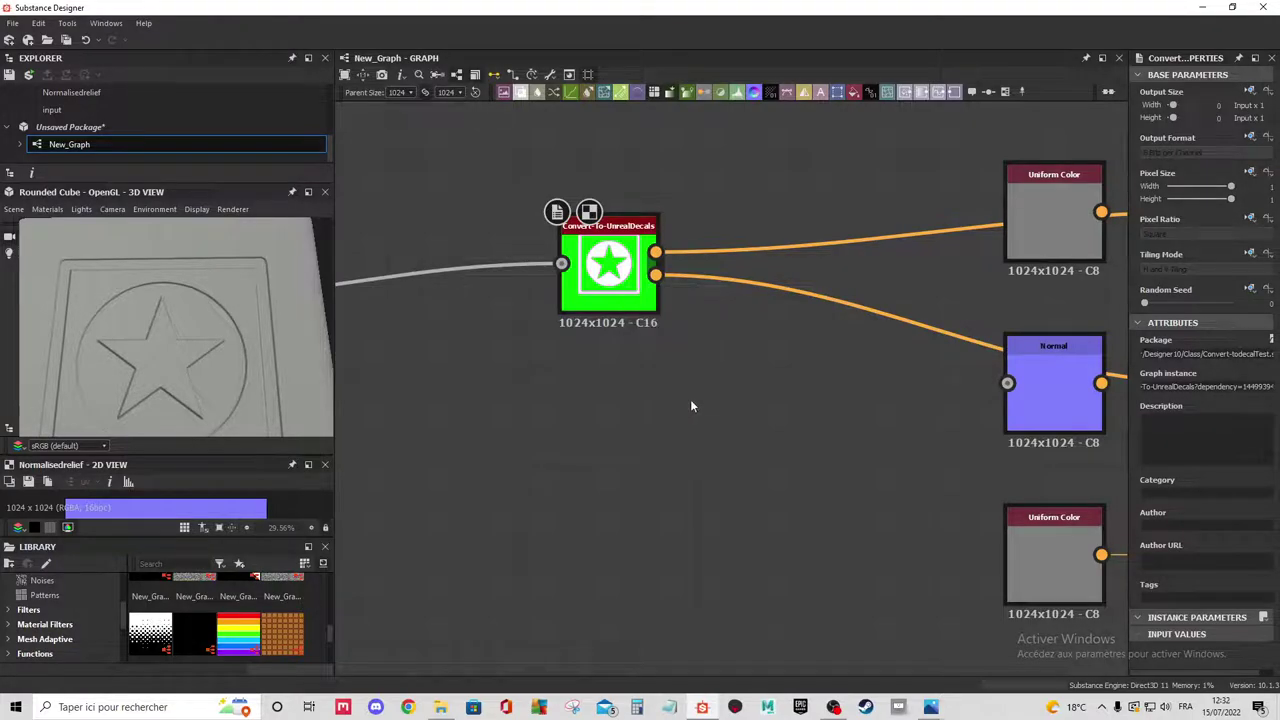
{"action": "middle_click_drag", "start_coordinate": [694, 404], "coordinate": [753, 420]}
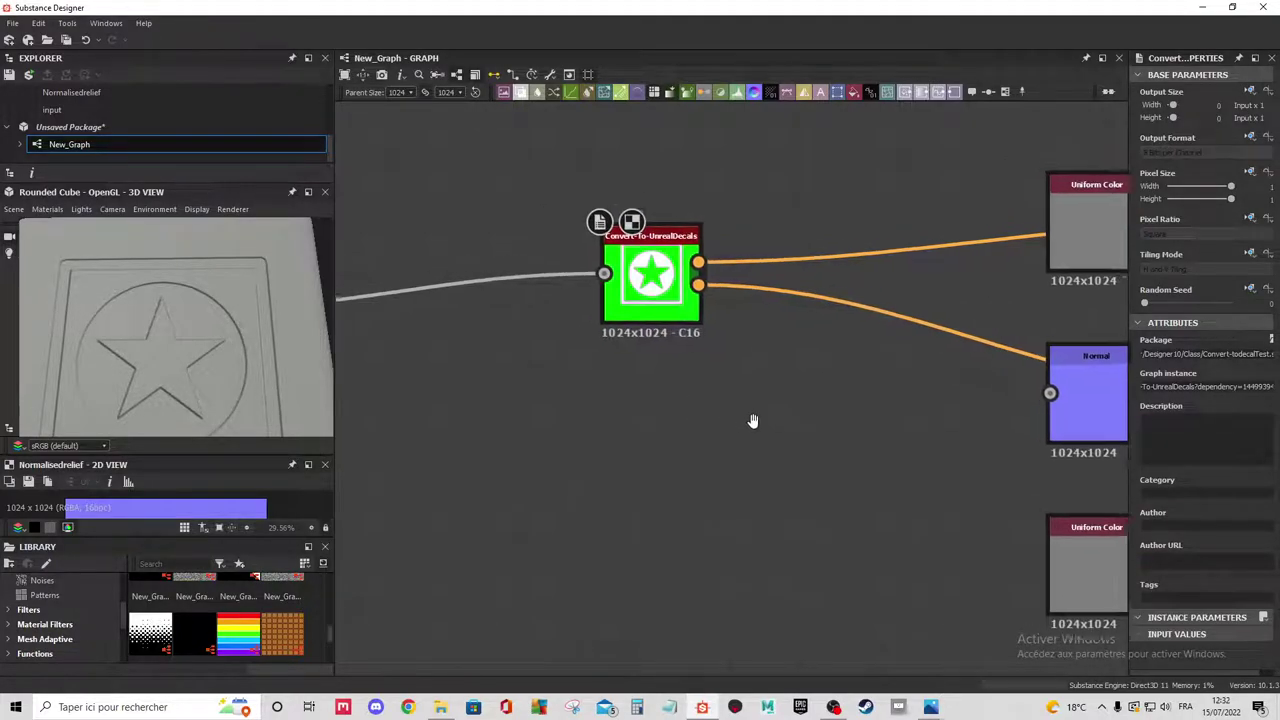
{"action": "double_click", "coordinate": [683, 281]}
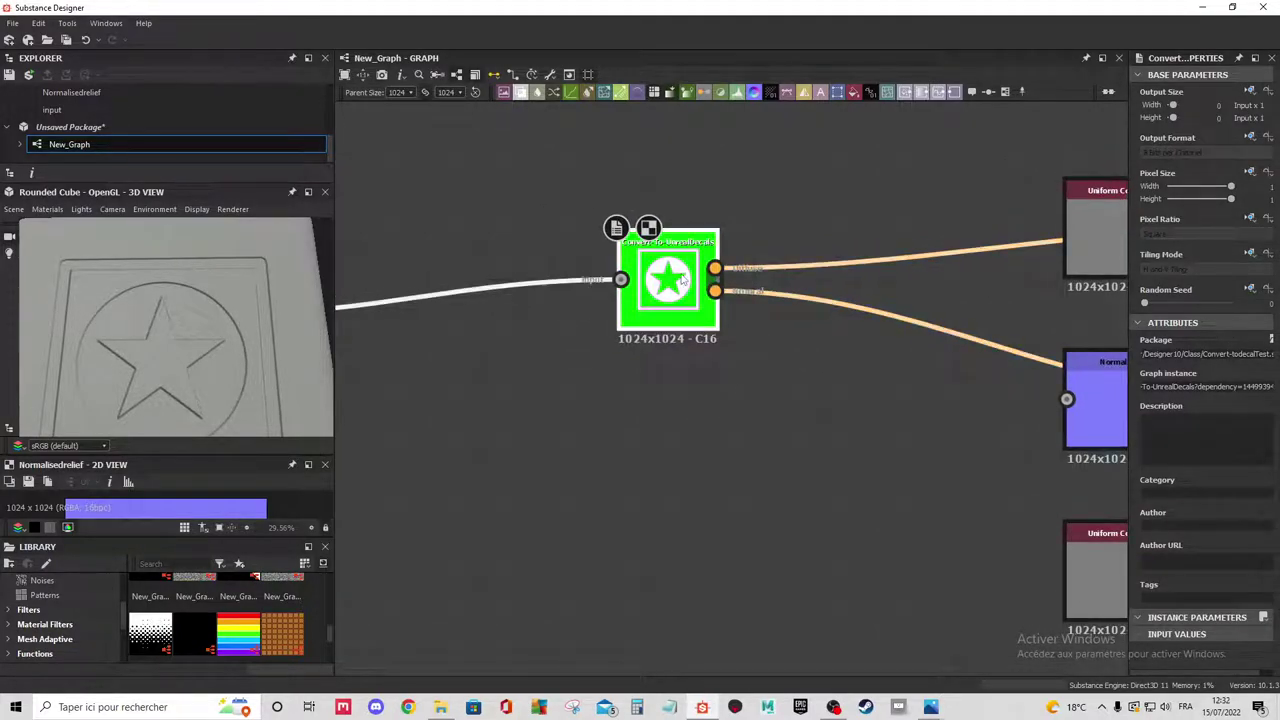
Open the decal node's referenced source graph and survey its Temp-input and other frames.
{"action": "scroll", "coordinate": [680, 281], "scroll_direction": "down", "scroll_amount": 2}
{"action": "right_click", "coordinate": [676, 281]}
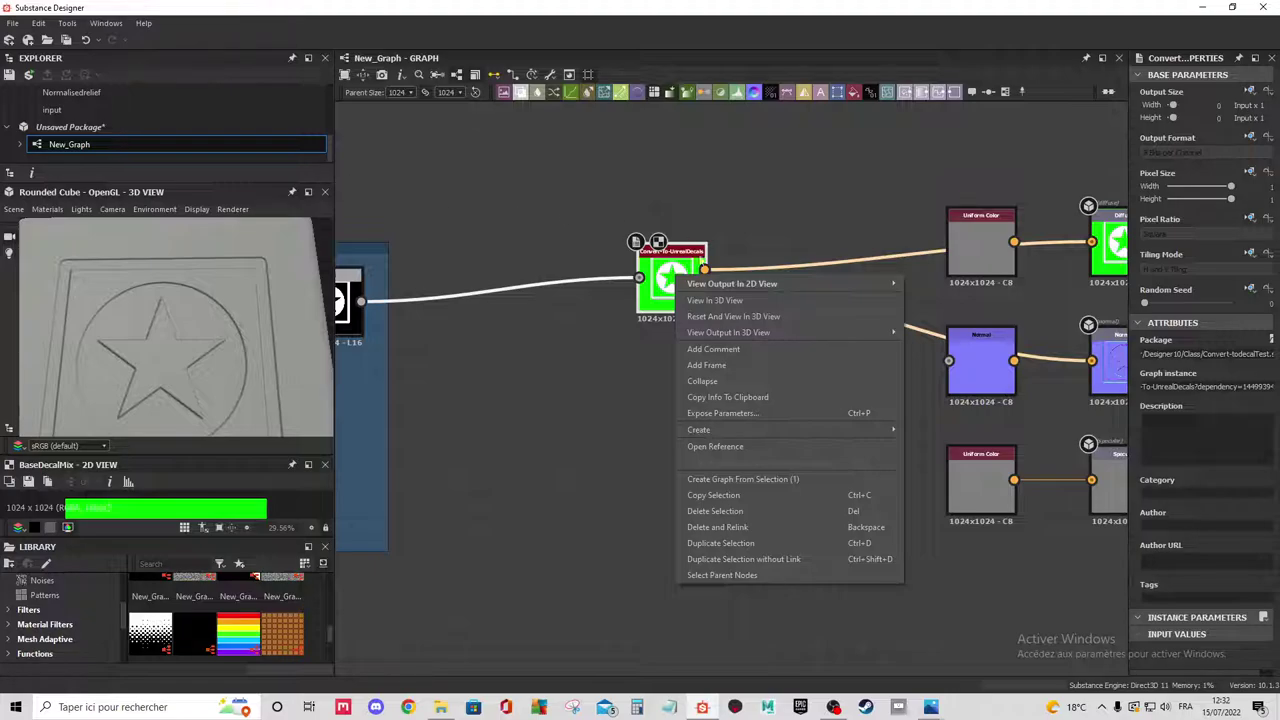
{"action": "left_click", "coordinate": [757, 447]}
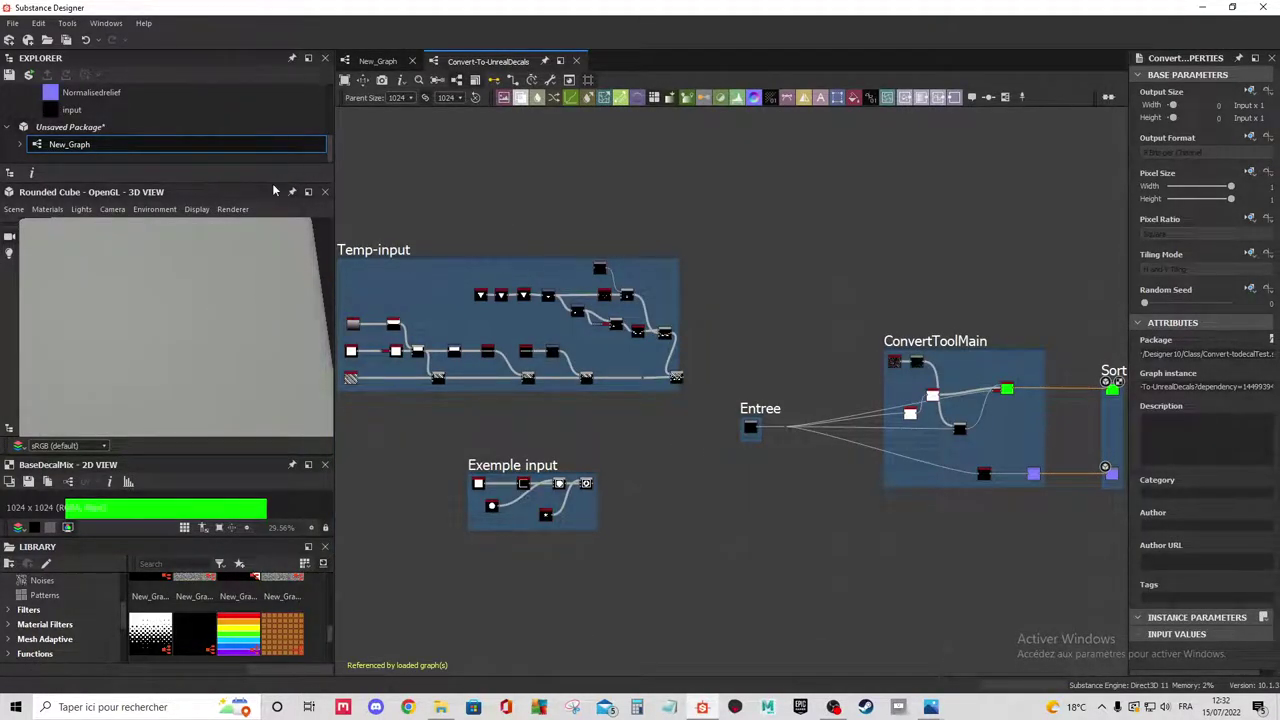
{"action": "left_click_drag", "start_coordinate": [273, 185], "coordinate": [286, 347]}
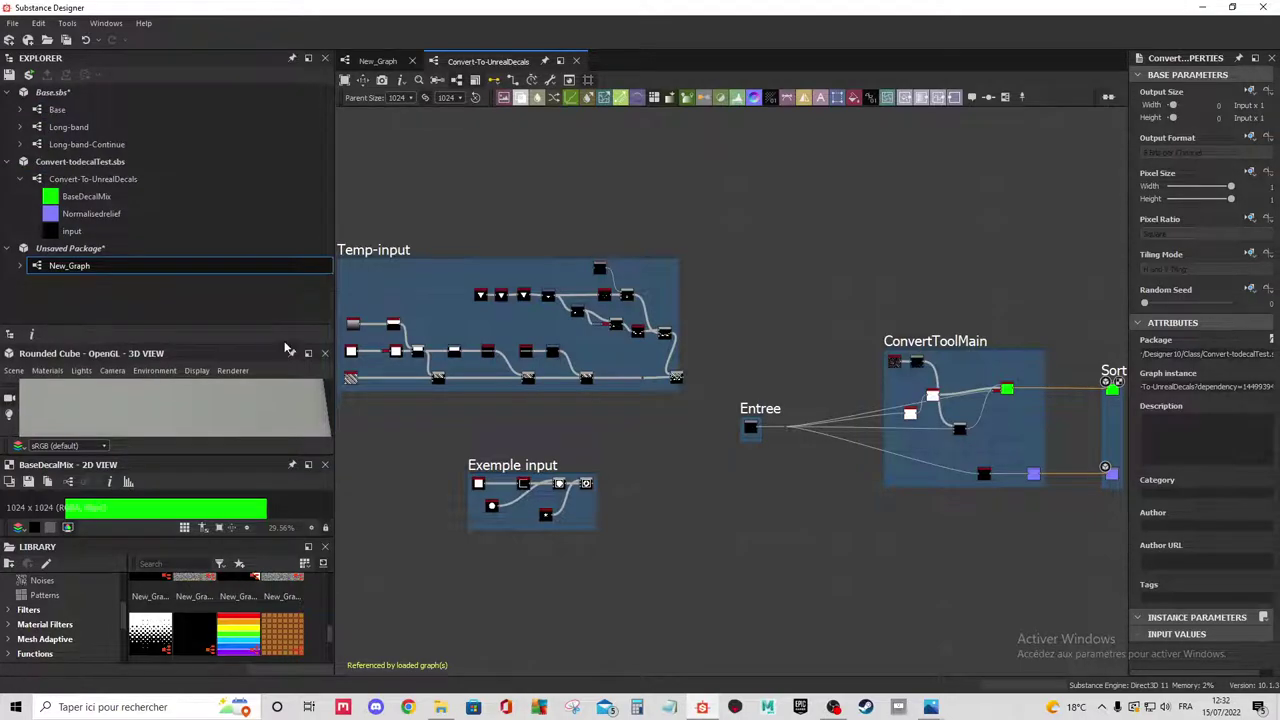
{"action": "middle_click_drag", "start_coordinate": [593, 343], "coordinate": [699, 343]}
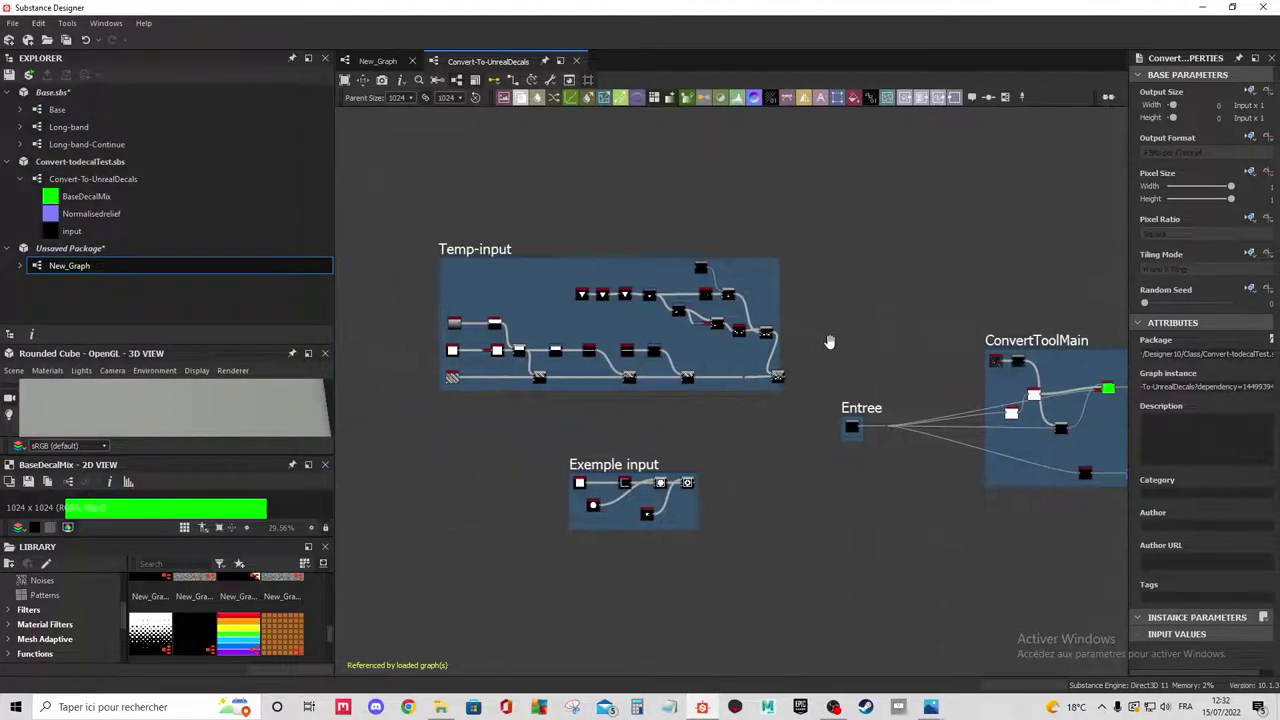
{"action": "middle_click_drag", "start_coordinate": [800, 508], "coordinate": [574, 500]}
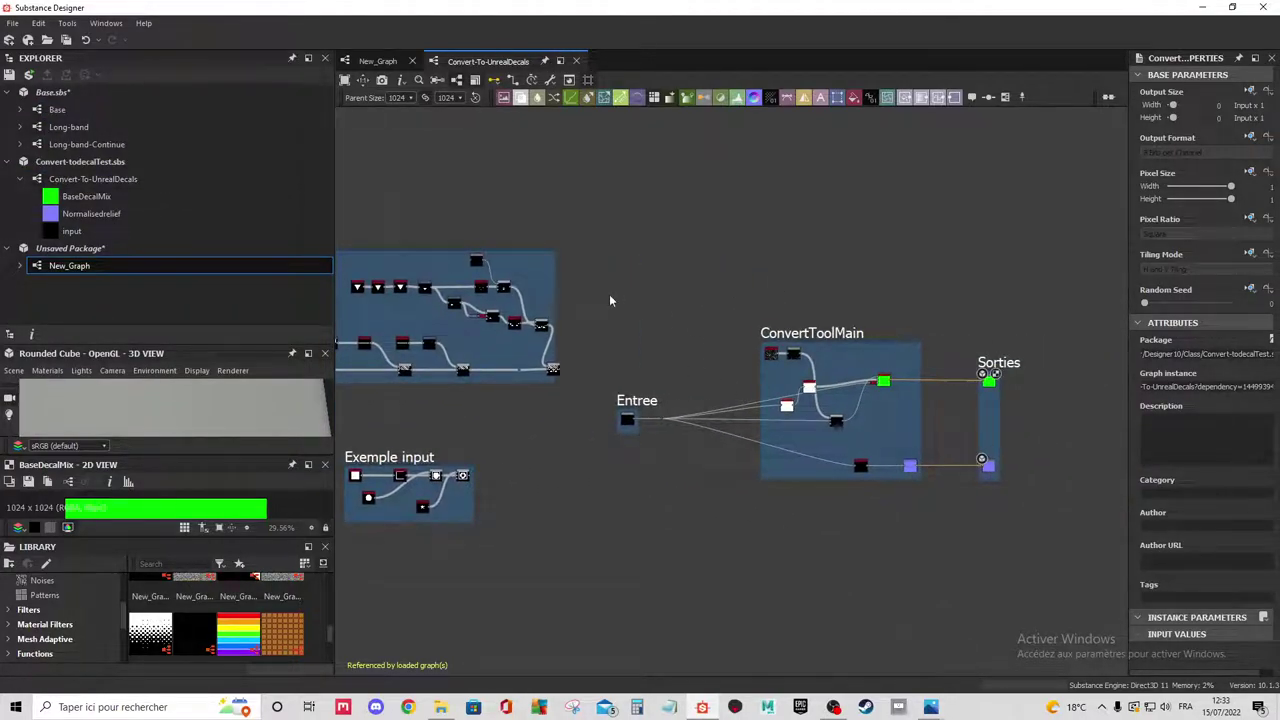
{"action": "middle_click_drag", "start_coordinate": [610, 300], "coordinate": [786, 406]}
{"action": "scroll", "coordinate": [717, 240], "scroll_direction": "down", "scroll_amount": 2}
{"action": "scroll", "coordinate": [717, 240], "scroll_direction": "up", "scroll_amount": 1}
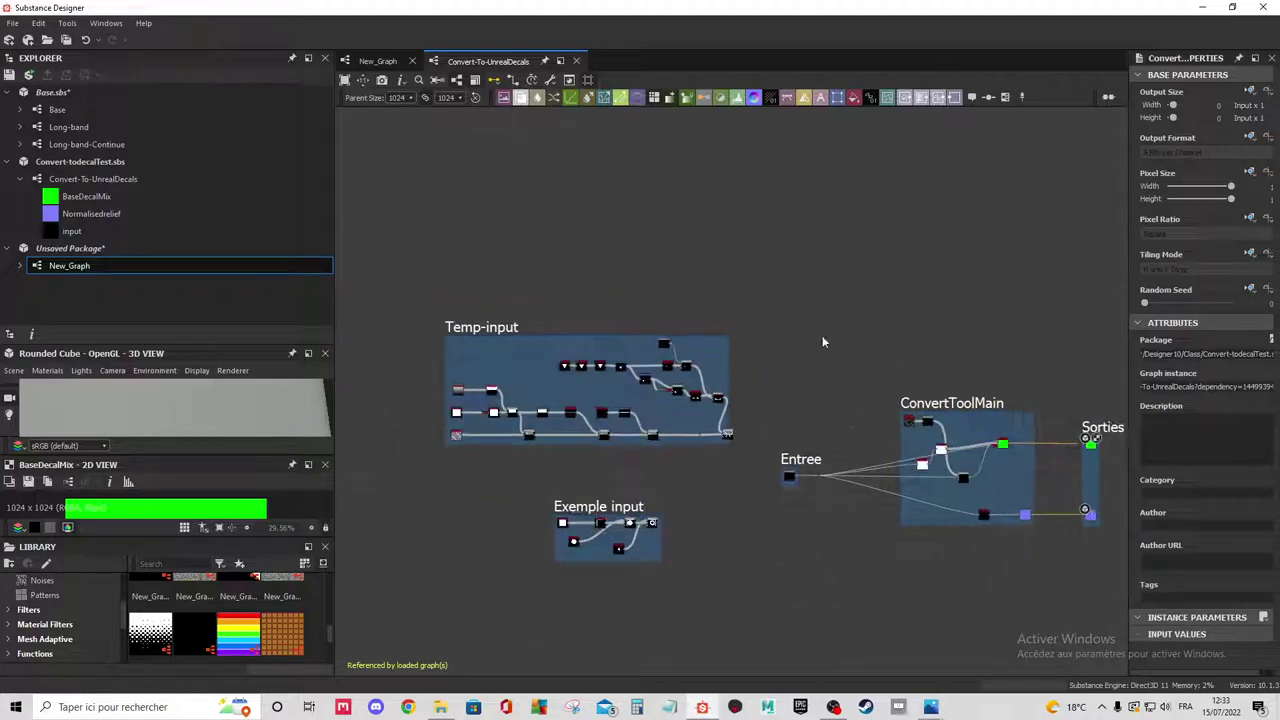
{"action": "middle_click_drag", "start_coordinate": [822, 335], "coordinate": [766, 286]}
{"action": "scroll", "coordinate": [745, 325], "scroll_direction": "up", "scroll_amount": 2}
{"action": "scroll", "coordinate": [745, 325], "scroll_direction": "down", "scroll_amount": 1}
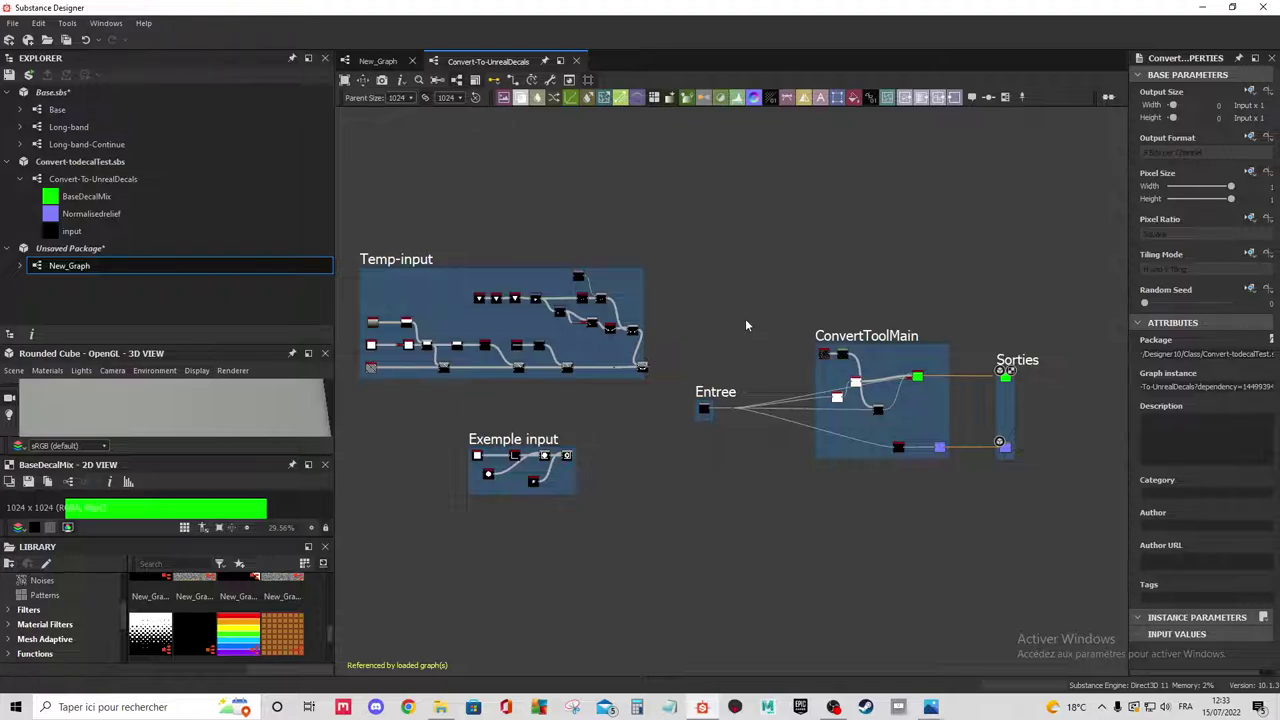
Delete the Convert-To-UnrealDecals node from New_Graph and reopen its source graph from the Explorer.
{"action": "left_click", "coordinate": [577, 61]}
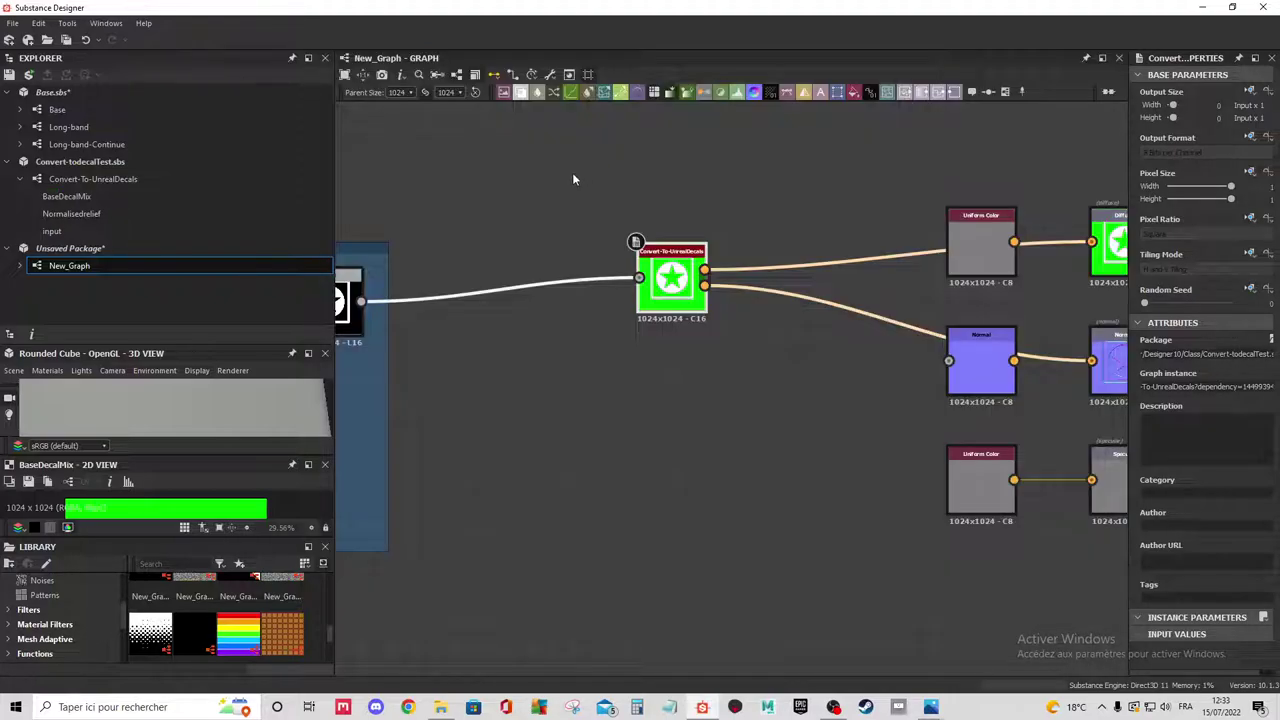
{"action": "scroll", "coordinate": [573, 179], "scroll_direction": "down", "scroll_amount": 2}
{"action": "scroll", "coordinate": [600, 261], "scroll_direction": "up", "scroll_amount": 1}
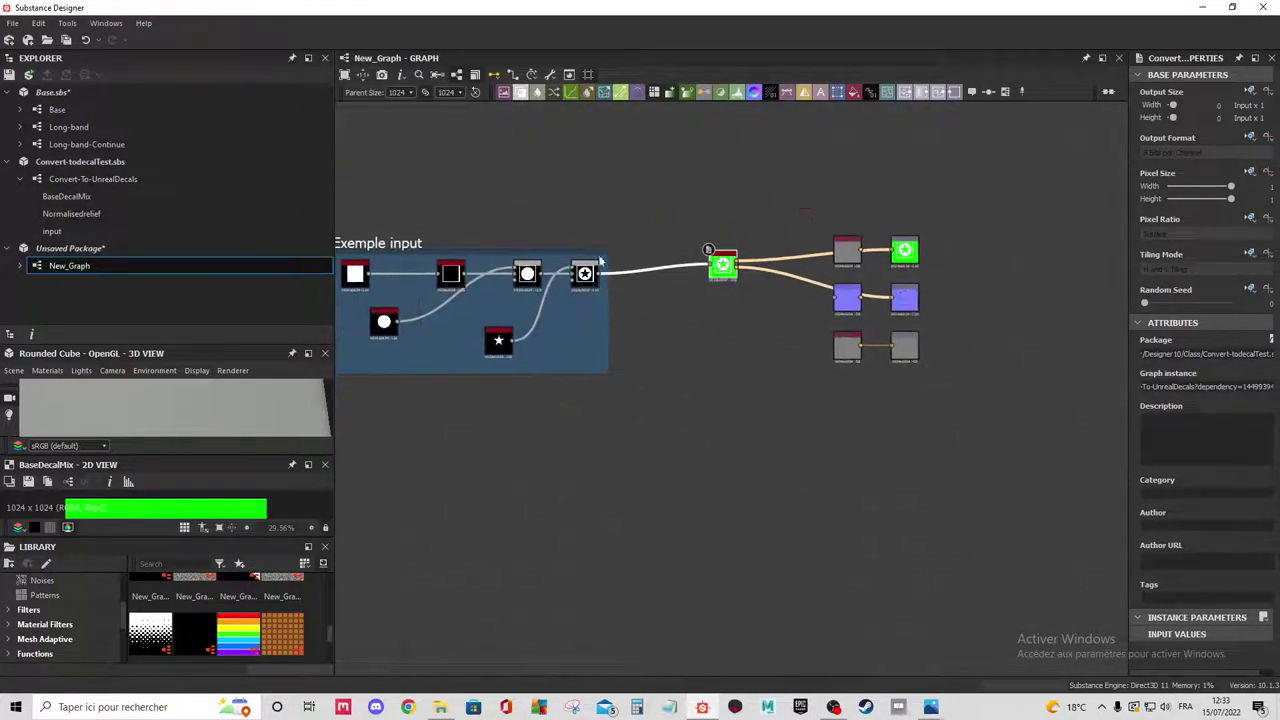
{"action": "scroll", "coordinate": [600, 261], "scroll_direction": "up", "scroll_amount": 1}
{"action": "right_click", "coordinate": [126, 250]}
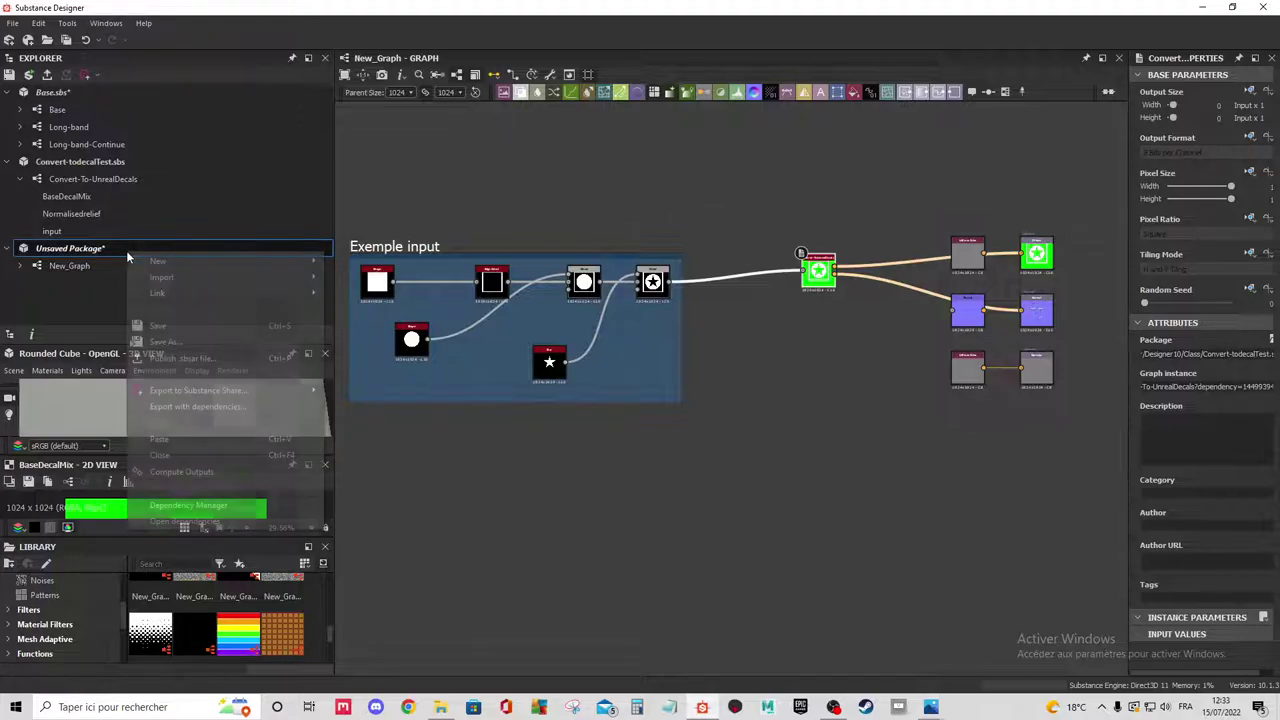
{"action": "left_click", "coordinate": [895, 212]}
{"action": "left_click", "coordinate": [835, 270]}
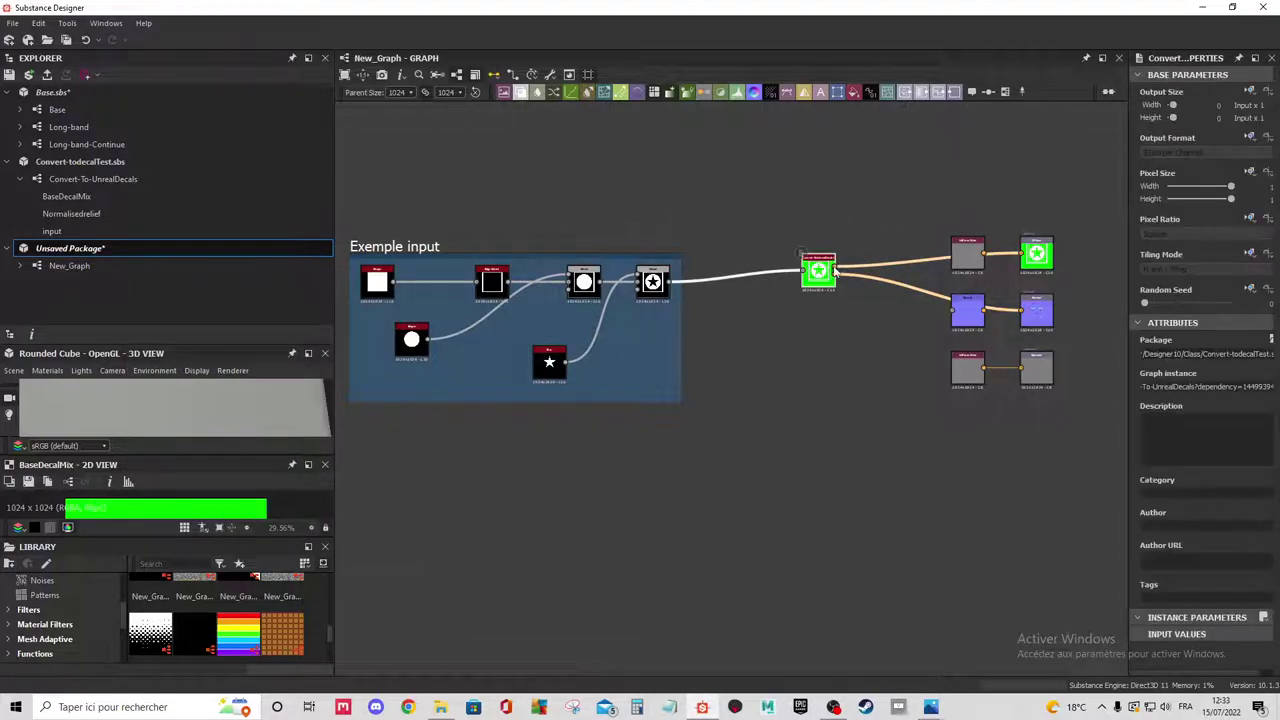
{"action": "key", "text": "Delete"}
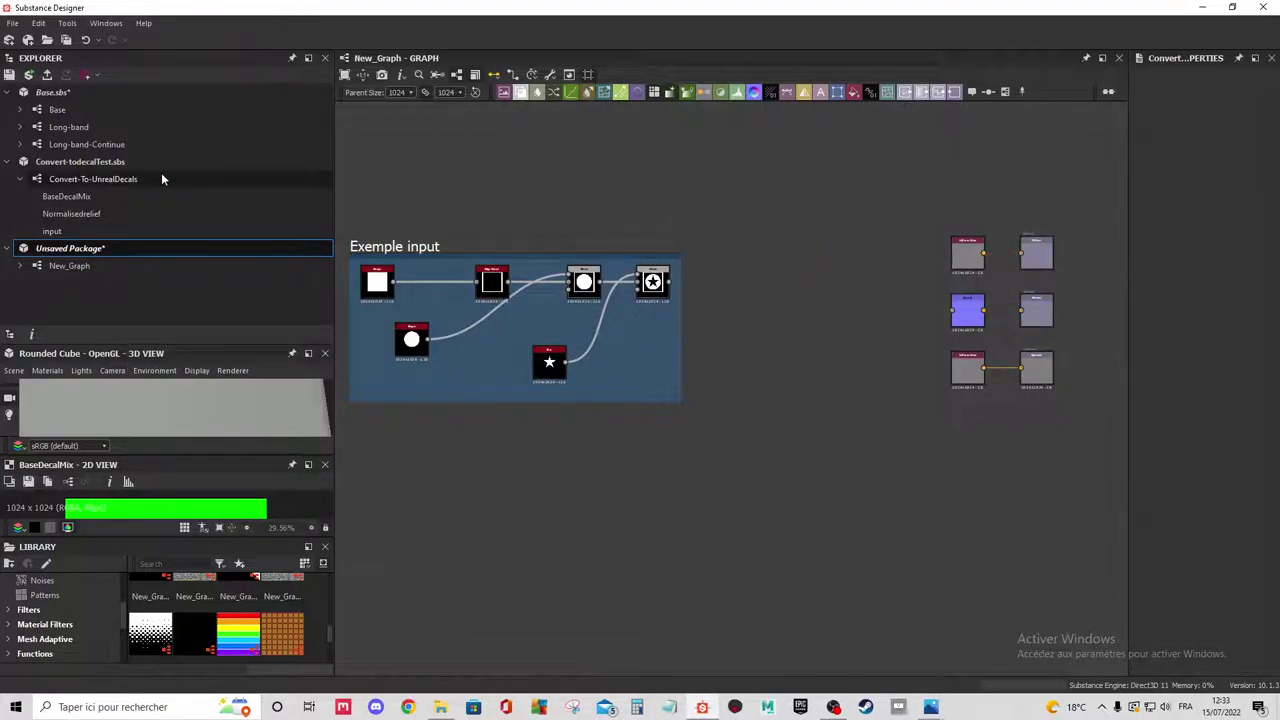
{"action": "left_click", "coordinate": [161, 178]}
{"action": "double_click", "coordinate": [98, 178]}
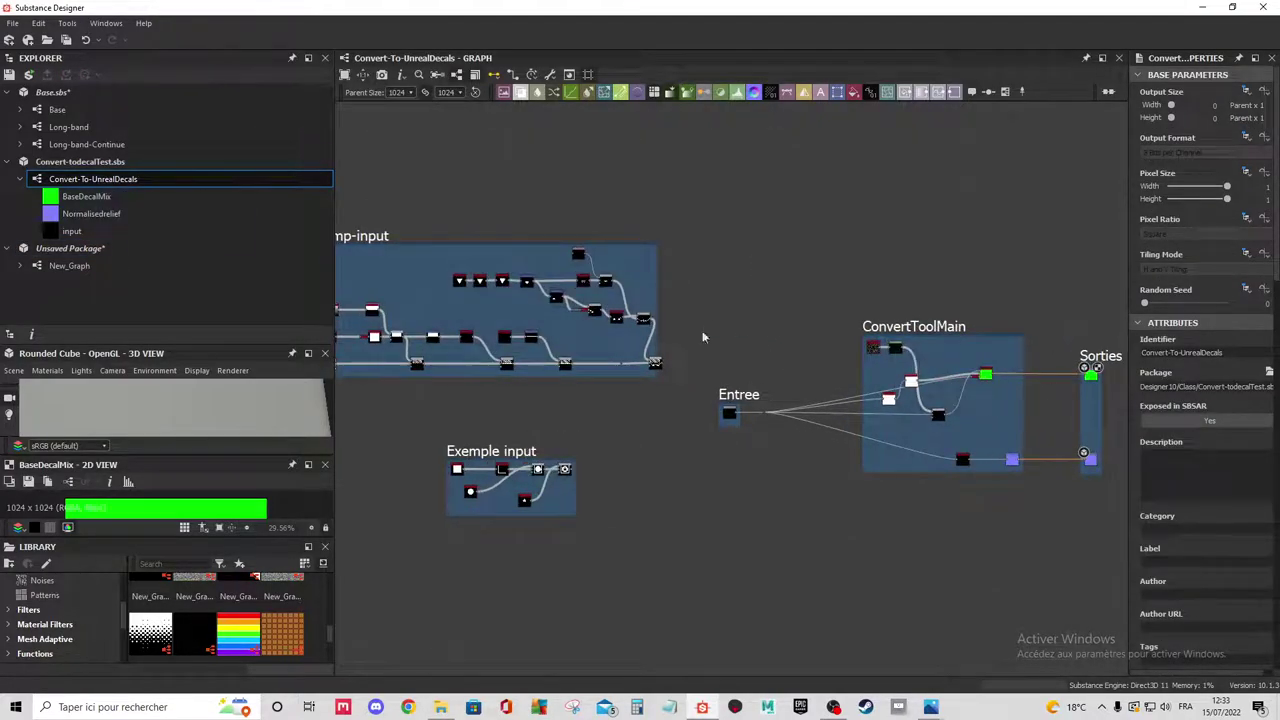
Delete the Temp-input and Exemple input frames from the source graph.
{"action": "middle_click_drag", "start_coordinate": [703, 337], "coordinate": [856, 322]}
{"action": "left_click_drag", "start_coordinate": [832, 150], "coordinate": [408, 578]}
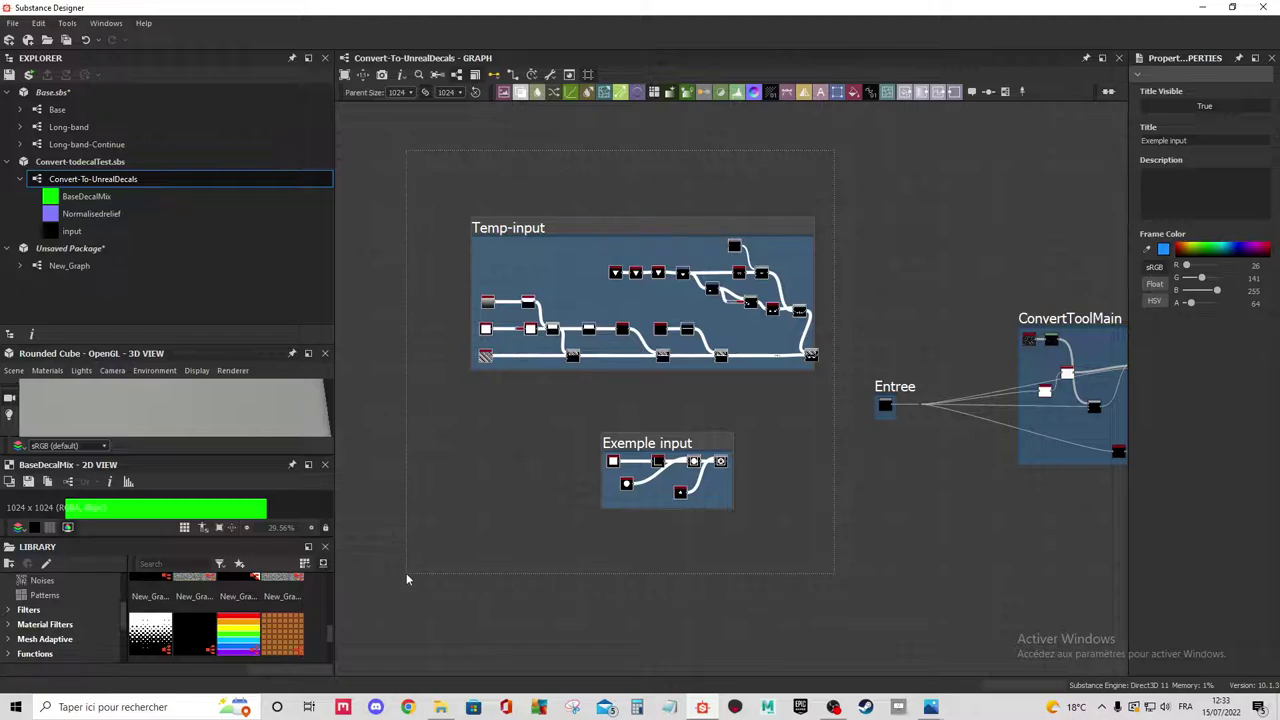
{"action": "key", "text": "Delete"}
{"action": "key", "text": "f"}
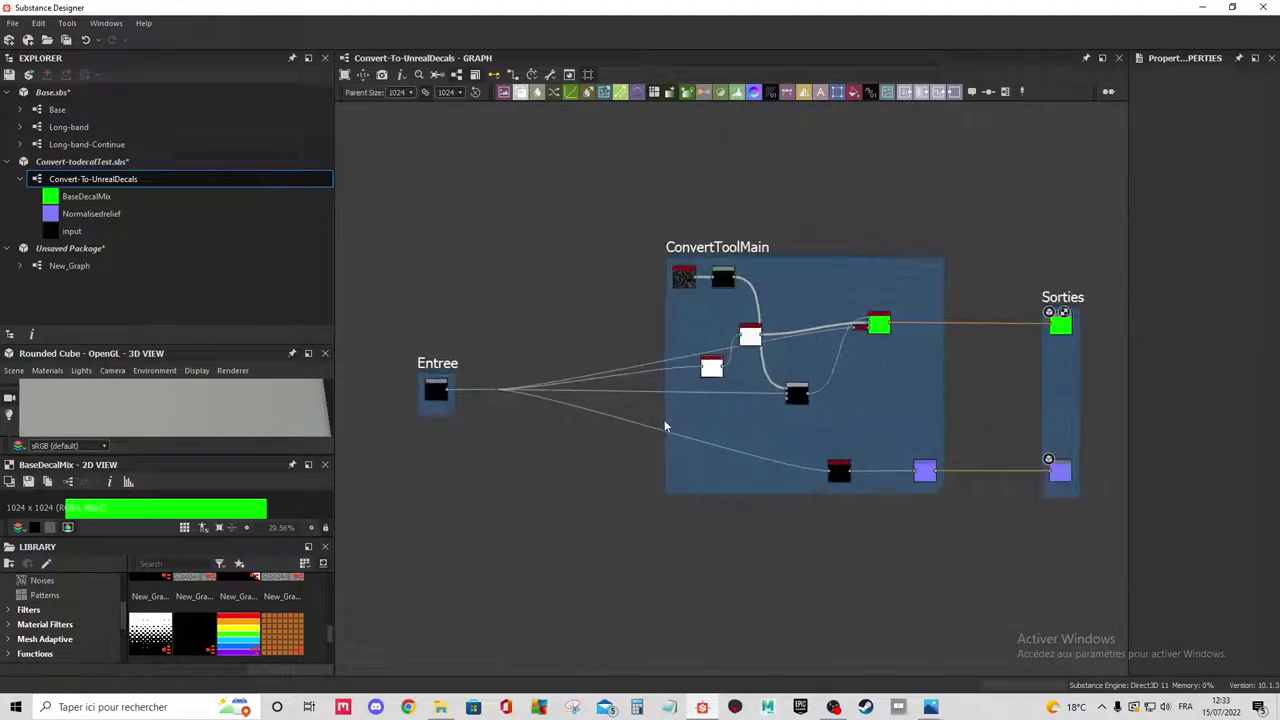
Shift the Entree frame left, frame the remaining three frames, and bring up the package options.
{"action": "scroll", "coordinate": [466, 408], "scroll_direction": "up", "scroll_amount": 2}
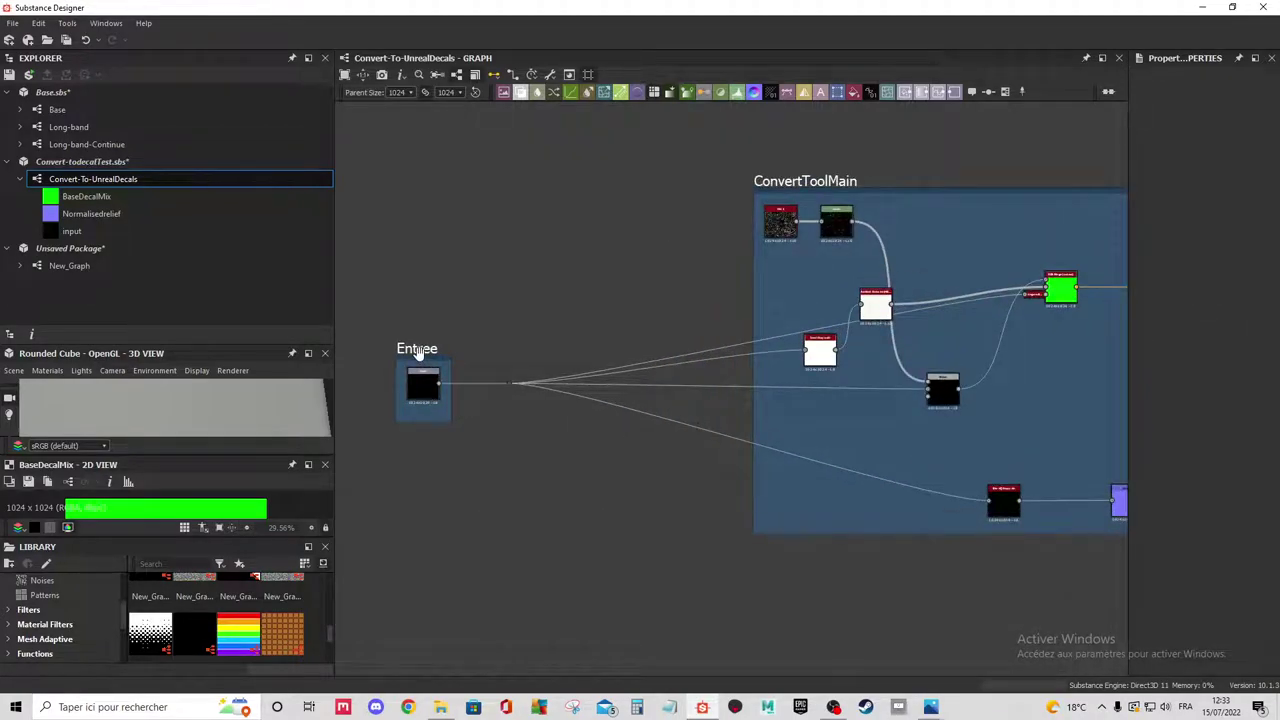
{"action": "left_click_drag", "start_coordinate": [418, 352], "coordinate": [369, 354]}
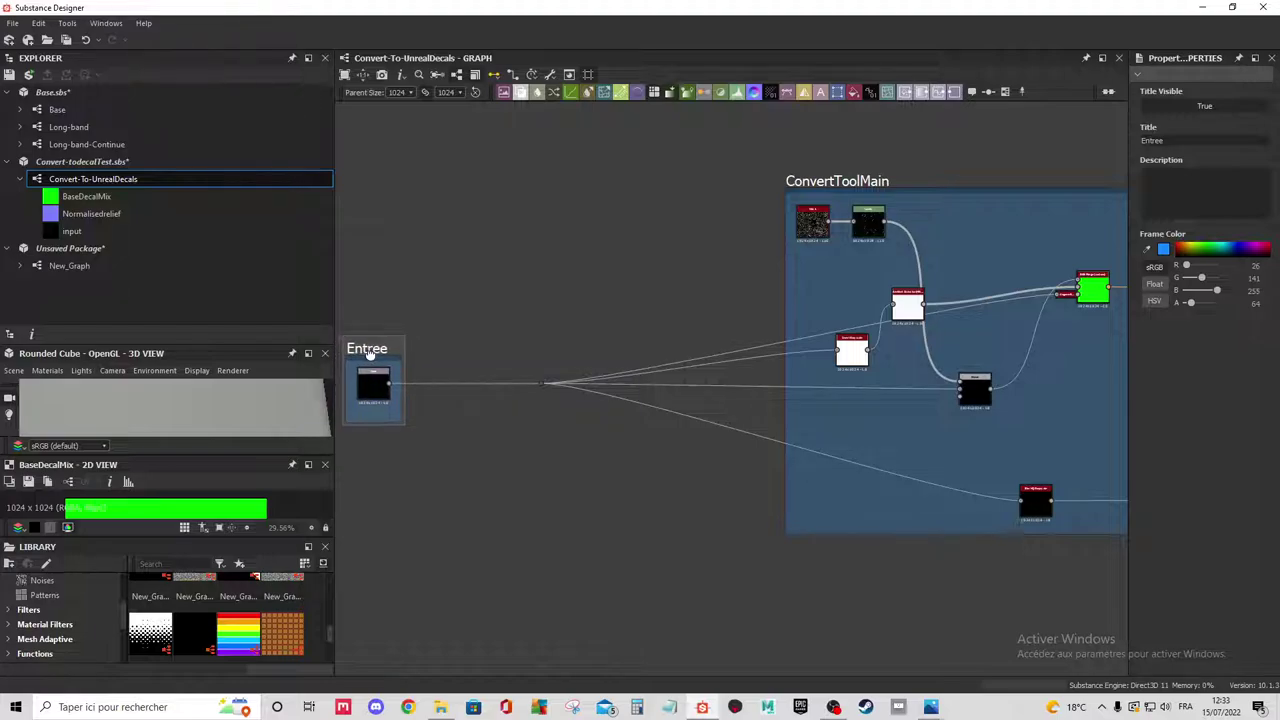
{"action": "middle_click_drag", "start_coordinate": [789, 309], "coordinate": [636, 388]}
{"action": "scroll", "coordinate": [722, 356], "scroll_direction": "down", "scroll_amount": 2}
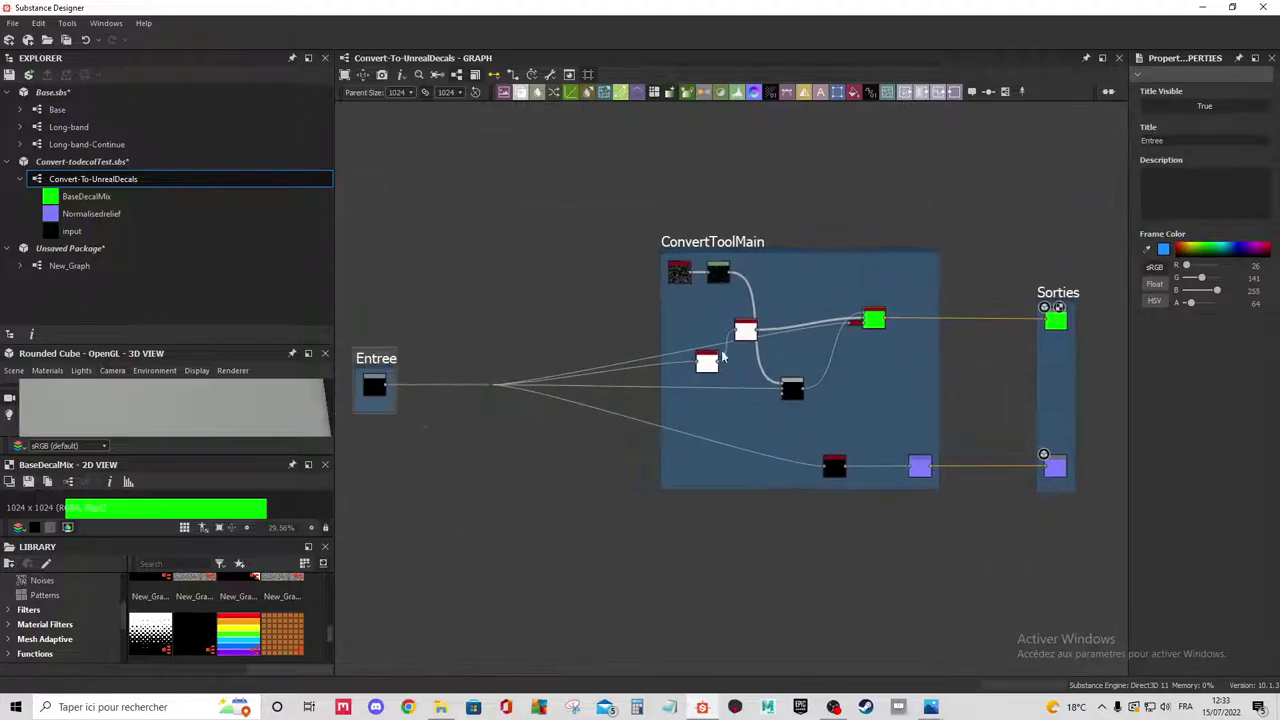
{"action": "right_click", "coordinate": [118, 181]}
{"action": "right_click", "coordinate": [111, 161]}
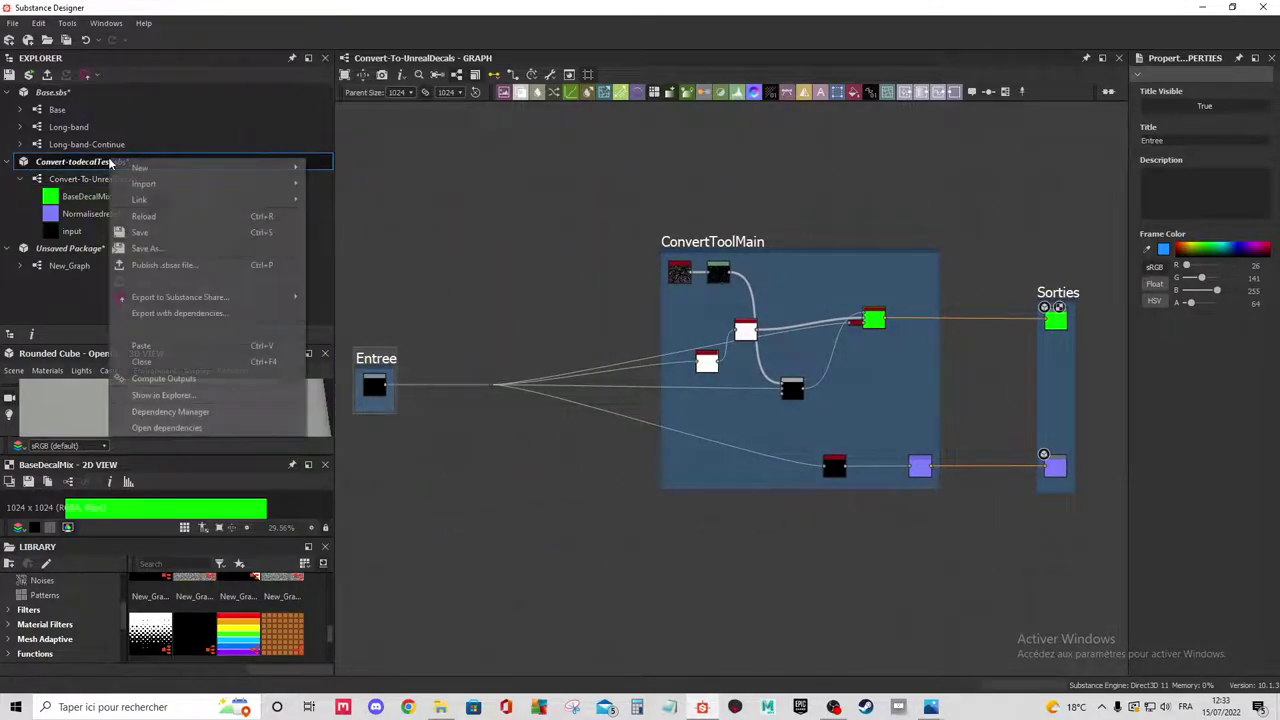
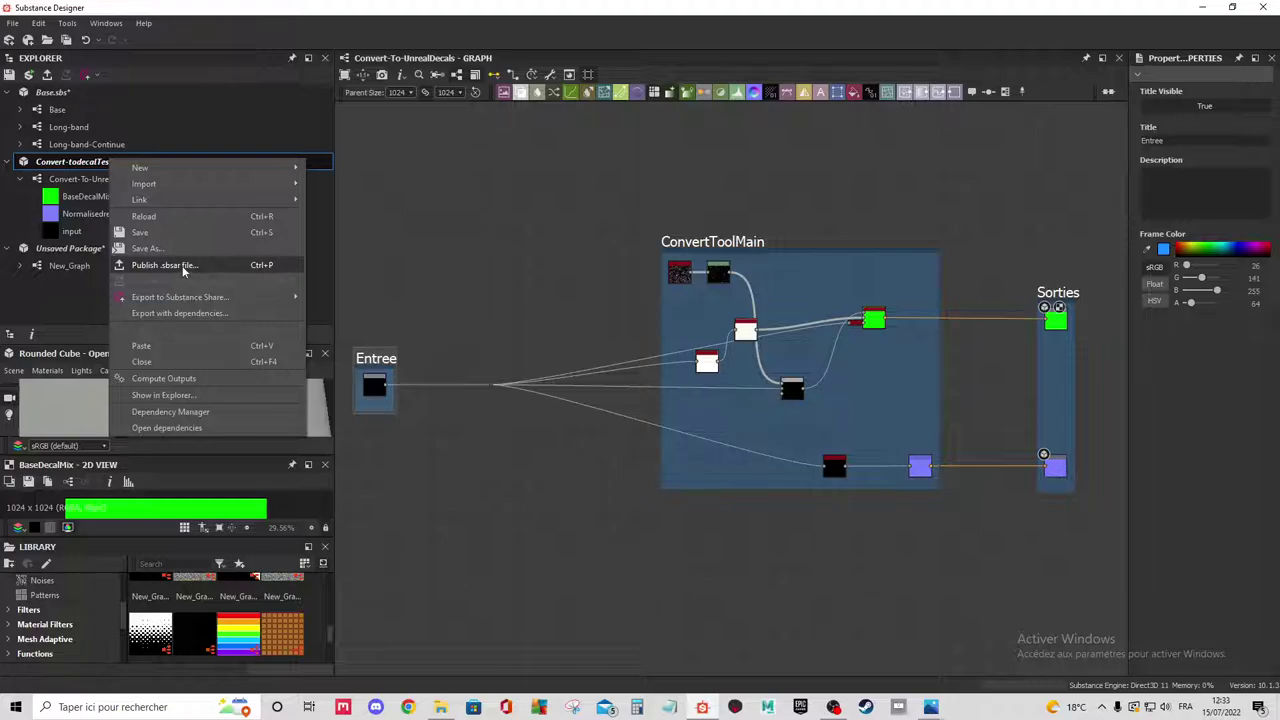
Close the package menu and open New_Graph from the Unsaved Package in the Explorer.
{"action": "middle_click_drag", "start_coordinate": [393, 425], "coordinate": [423, 394]}
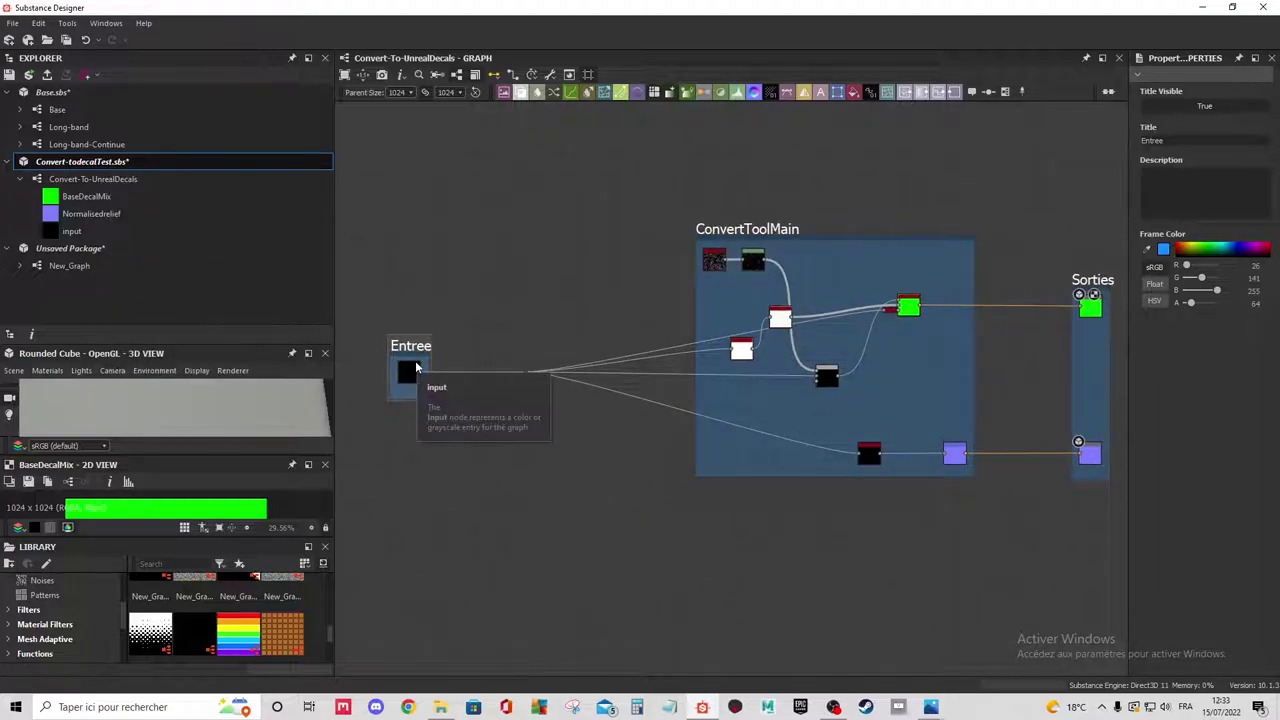
{"action": "middle_click_drag", "start_coordinate": [418, 368], "coordinate": [455, 368]}
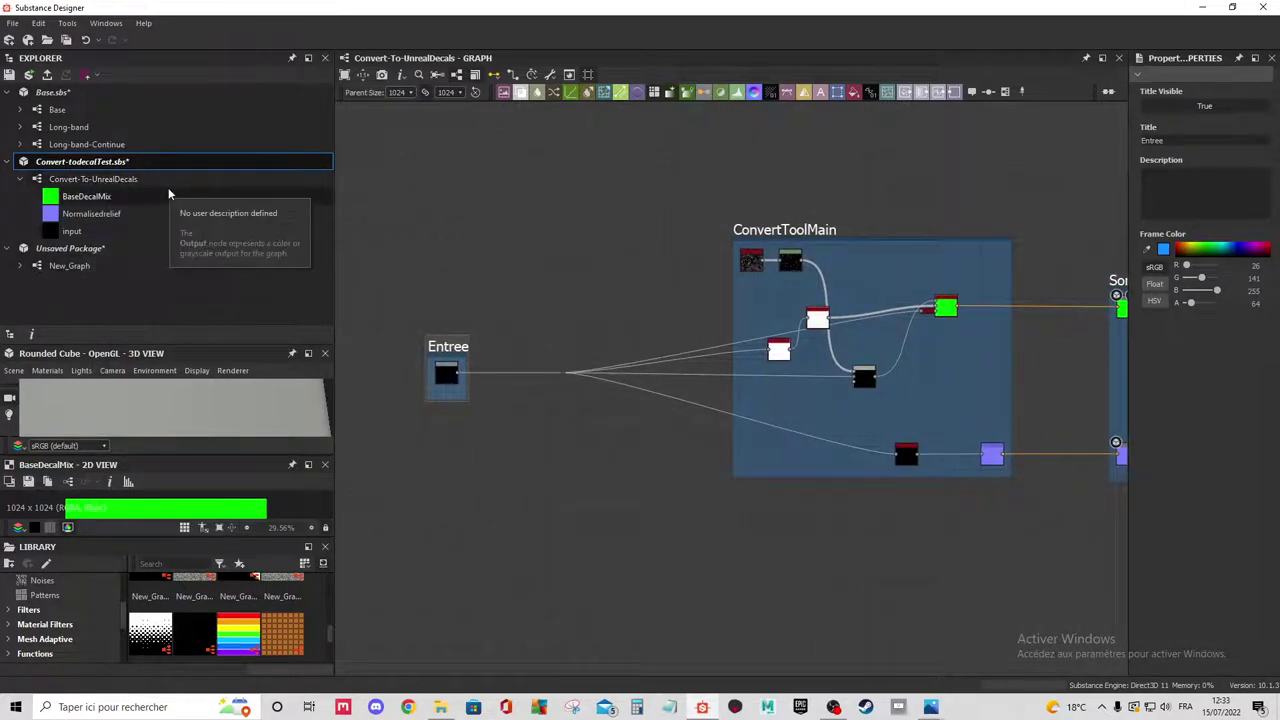
{"action": "left_click", "coordinate": [101, 269]}
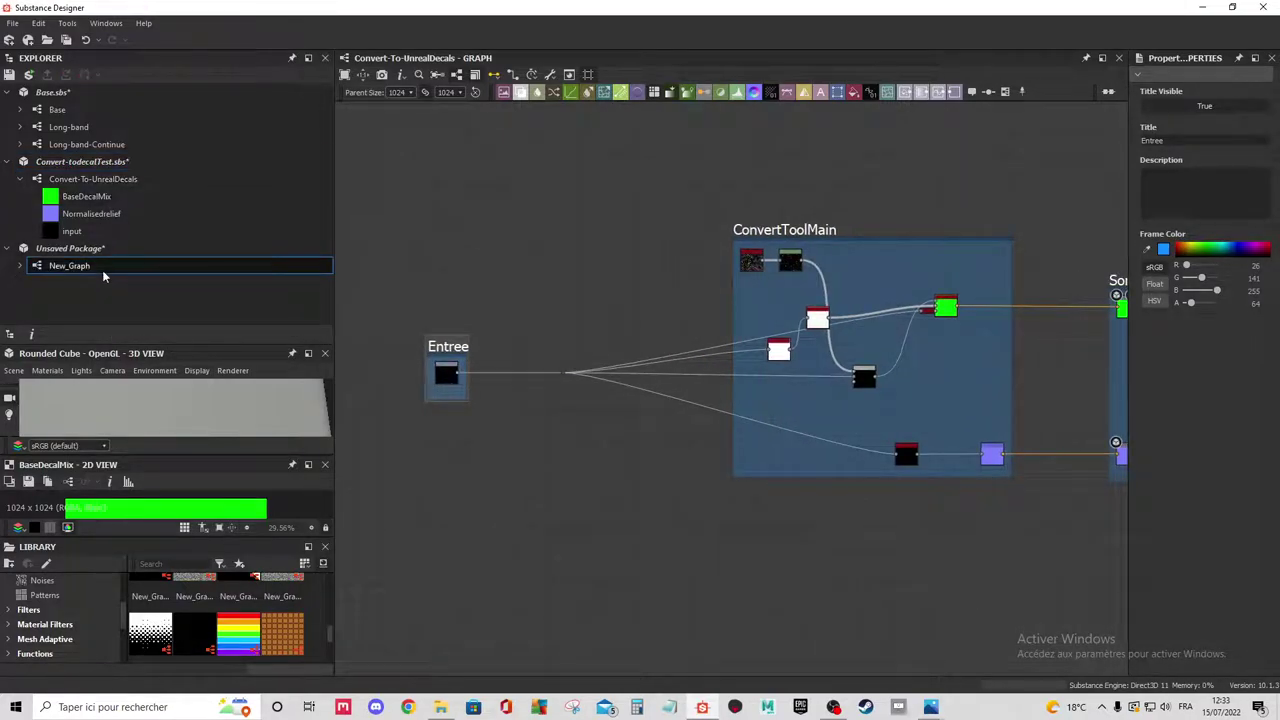
{"action": "double_click", "coordinate": [102, 270]}
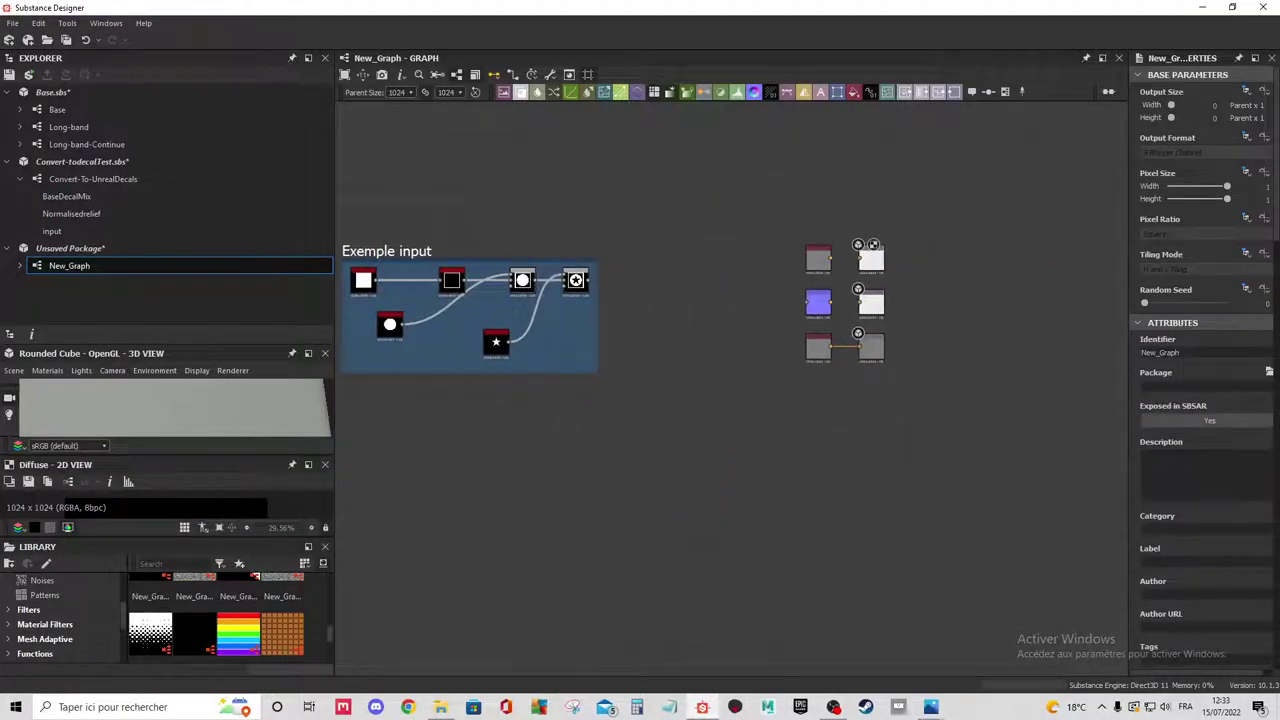
Drop Convert-todecalTest into New_Graph as a Convert-To-UnrealDecals instance.
{"action": "key", "text": "alt+Tab"}
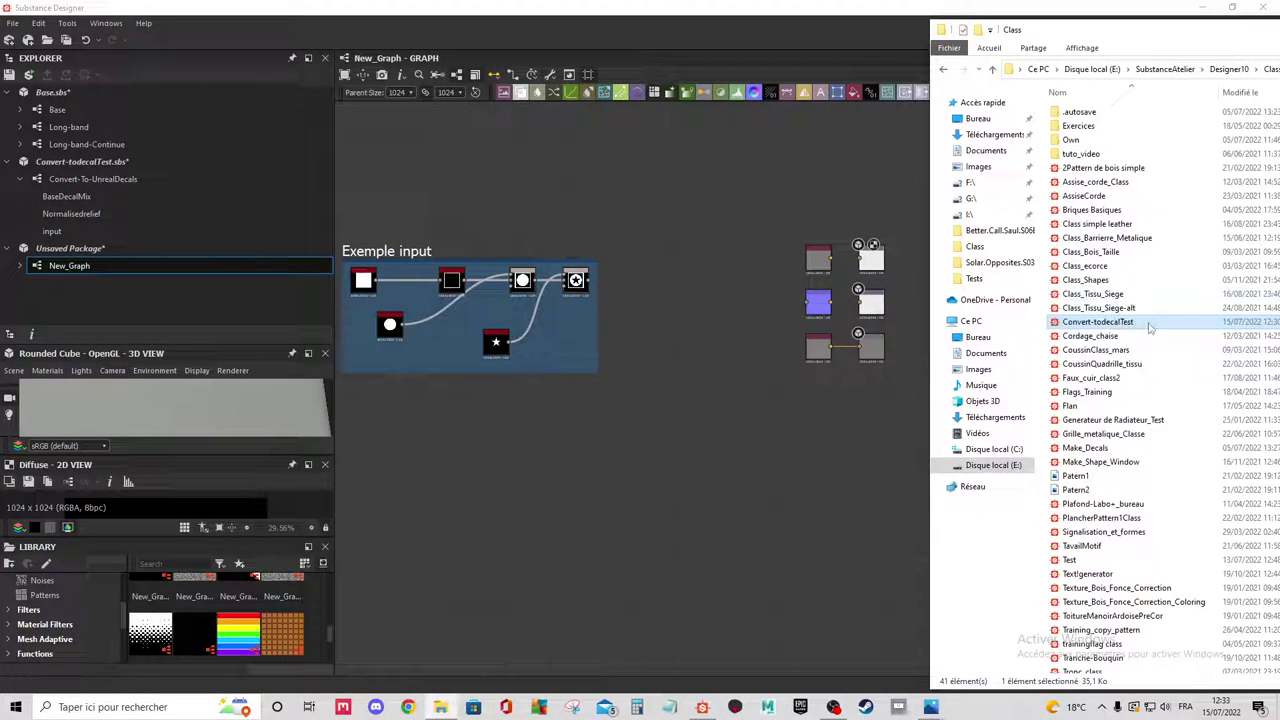
{"action": "left_click_drag", "start_coordinate": [1150, 328], "coordinate": [685, 275]}
{"action": "scroll", "coordinate": [685, 290], "scroll_direction": "up", "scroll_amount": 2}
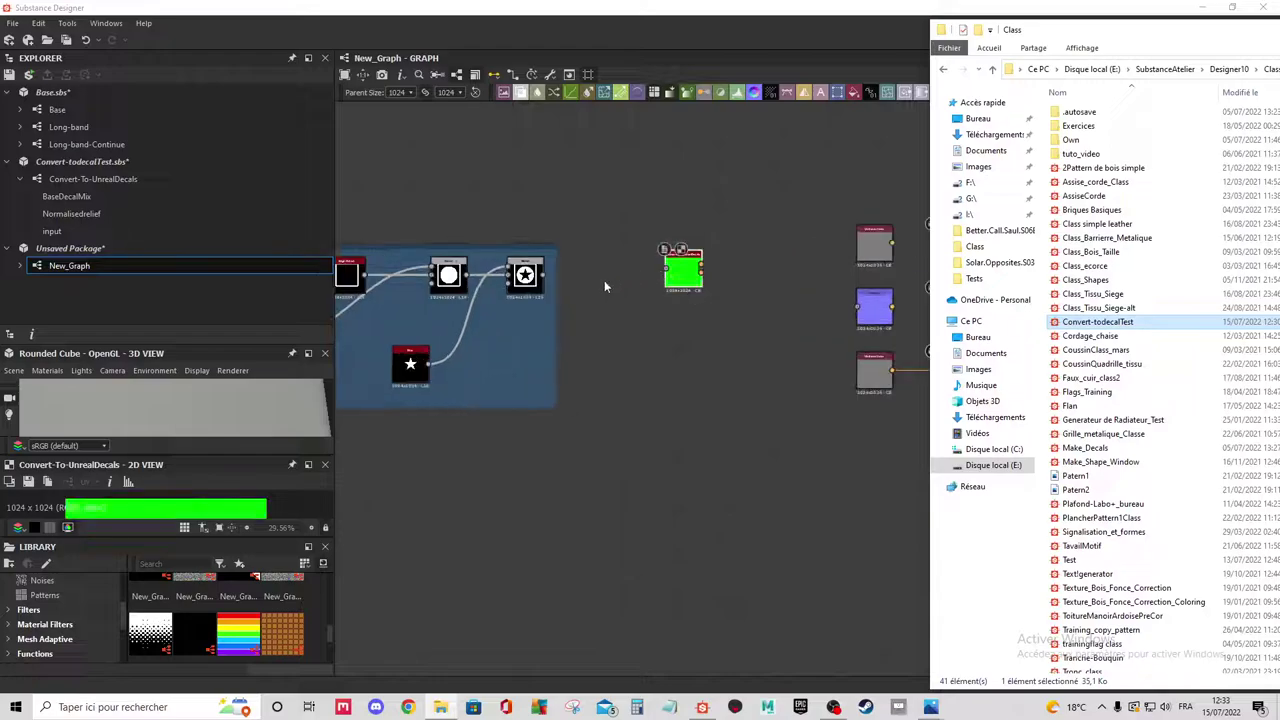
{"action": "left_click_drag", "start_coordinate": [545, 275], "coordinate": [666, 271]}
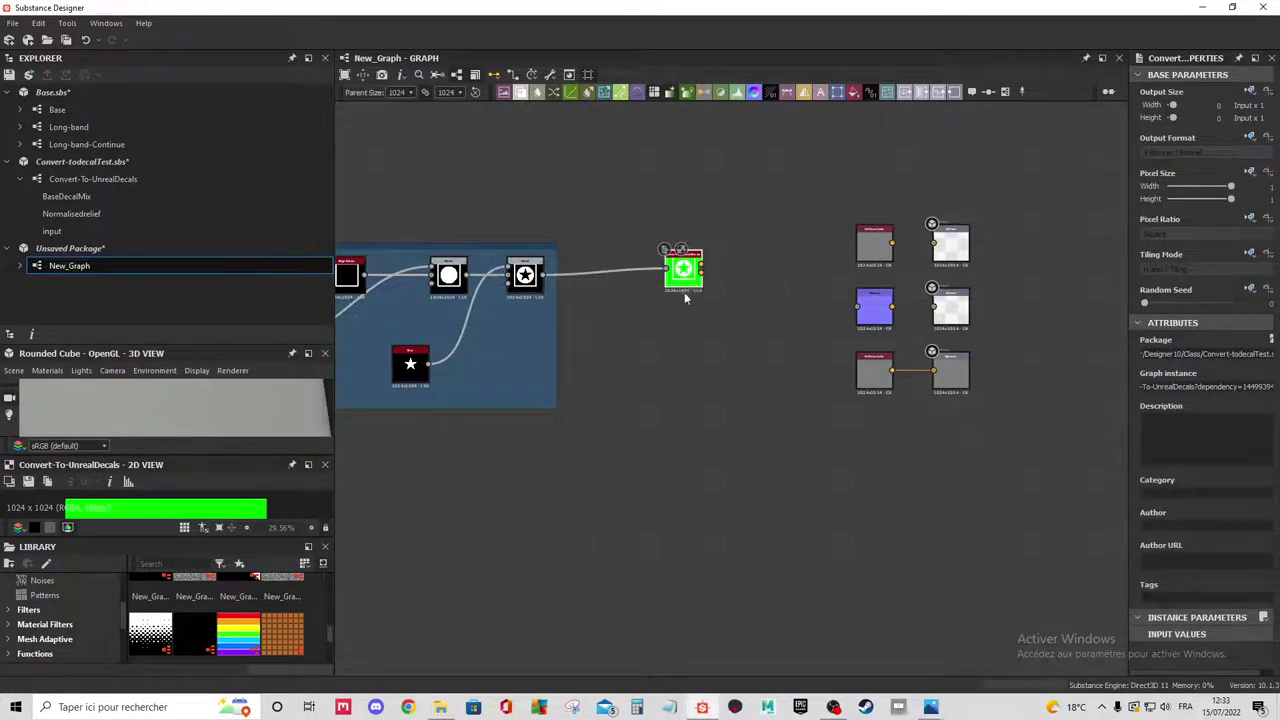
{"action": "scroll", "coordinate": [685, 292], "scroll_direction": "up", "scroll_amount": 2}
{"action": "scroll", "coordinate": [685, 292], "scroll_direction": "up", "scroll_amount": 2}
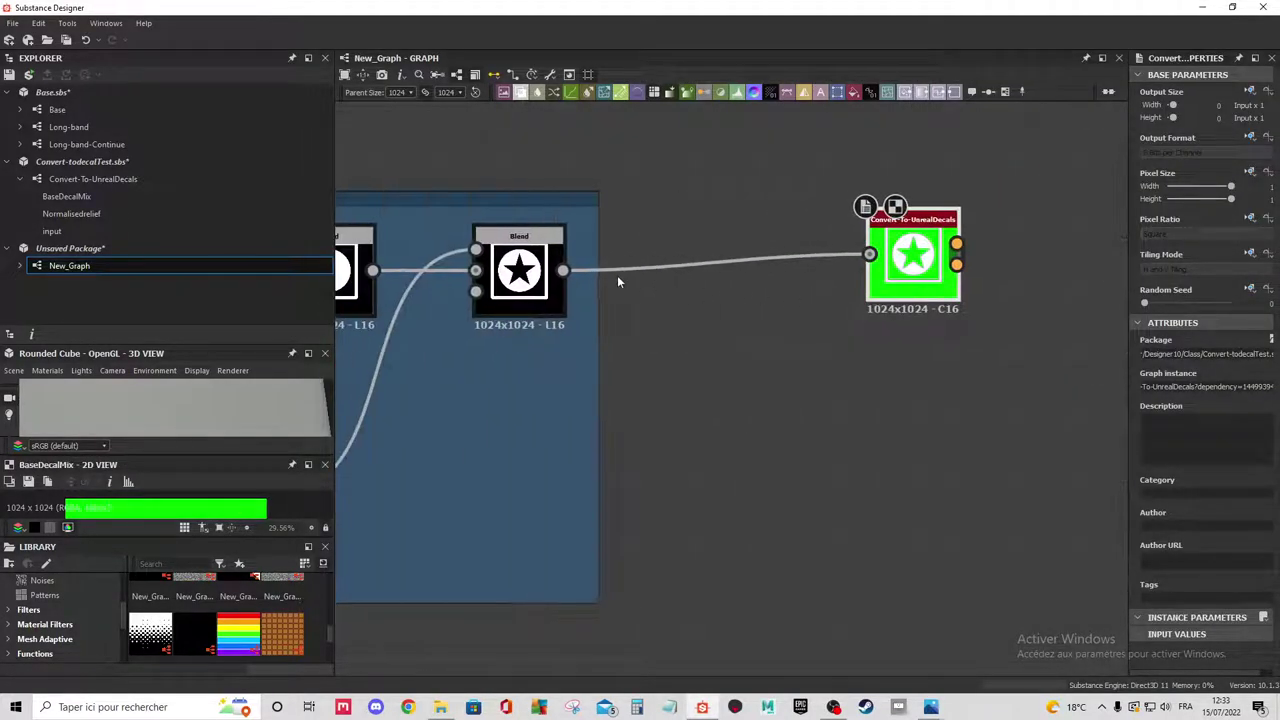
{"action": "scroll", "coordinate": [617, 282], "scroll_direction": "down", "scroll_amount": 2}
Add an Invert Grayscale node after the star Blend and wire it into the decal instance input.
{"action": "left_click_drag", "start_coordinate": [581, 272], "coordinate": [637, 395]}
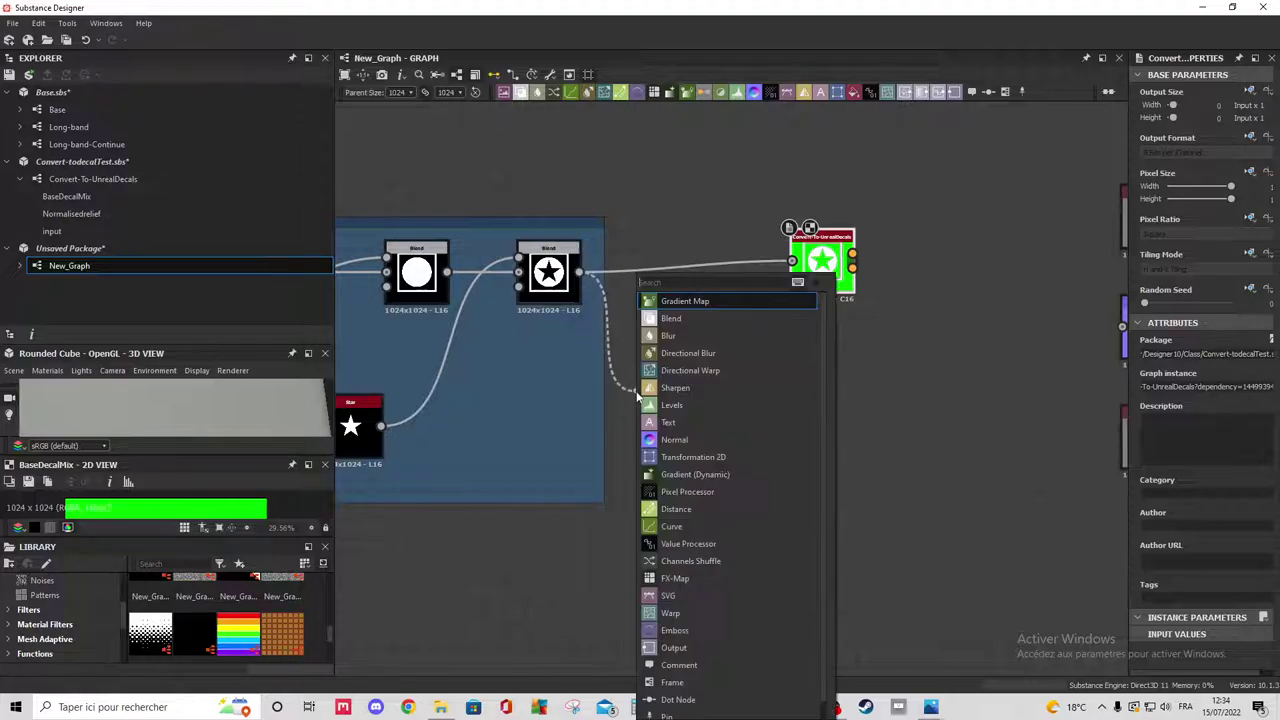
{"action": "key", "text": "Escape"}
{"action": "left_click_drag", "start_coordinate": [581, 270], "coordinate": [609, 152]}
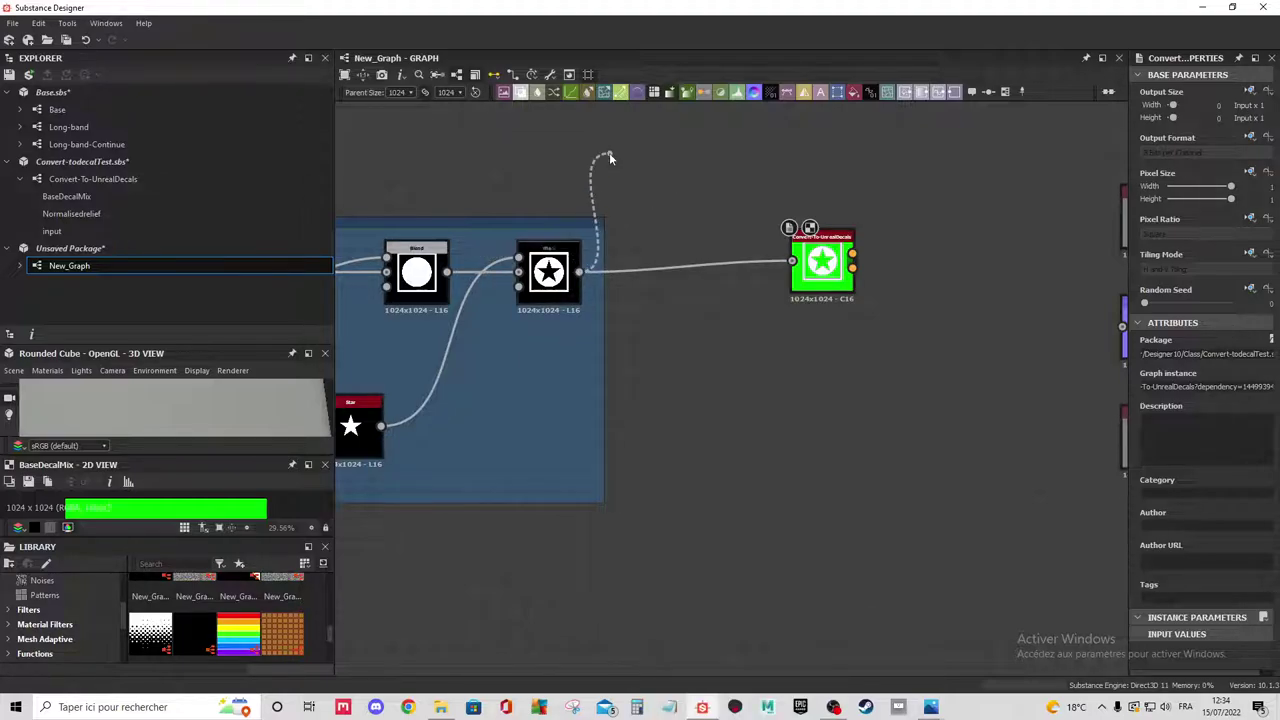
{"action": "type", "text": "inve"}
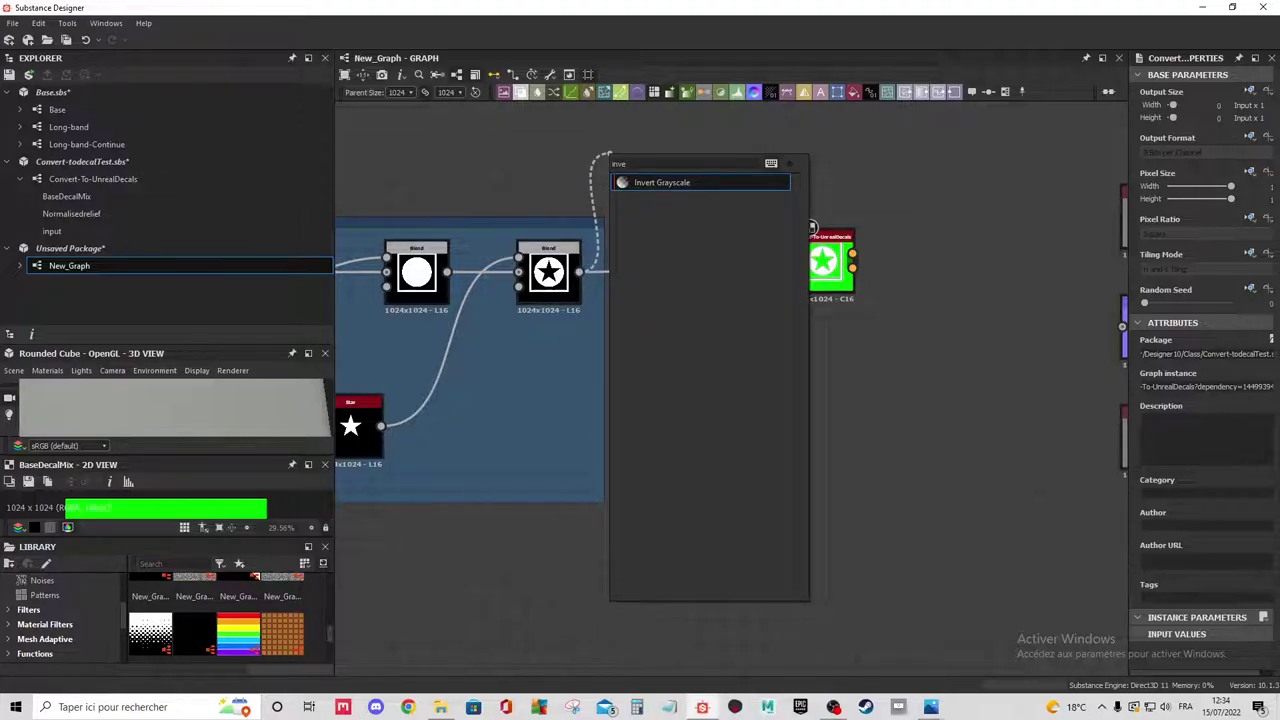
{"action": "left_click", "coordinate": [698, 184]}
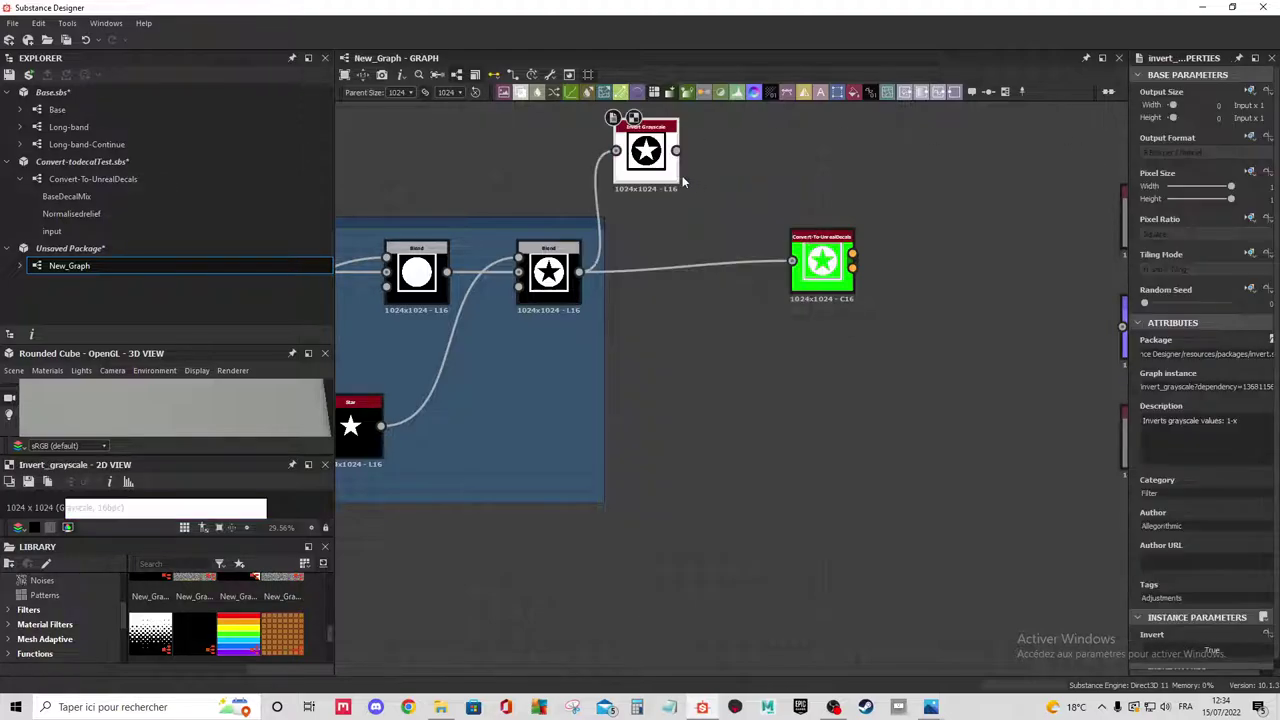
{"action": "left_click_drag", "start_coordinate": [676, 151], "coordinate": [783, 267]}
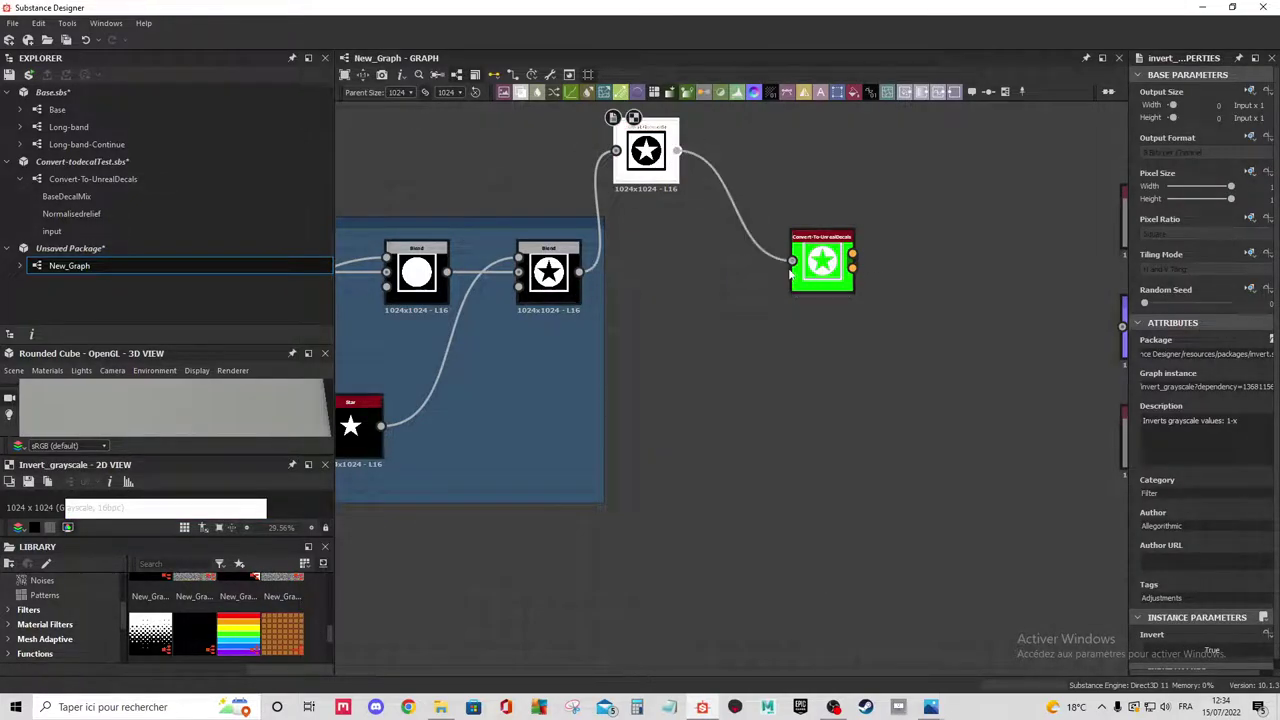
{"action": "left_click", "coordinate": [812, 261]}
Nudge the Invert Grayscale node into place and select the Convert-To-UnrealDecals graph in the package.
{"action": "scroll", "coordinate": [820, 265], "scroll_direction": "up", "scroll_amount": 3}
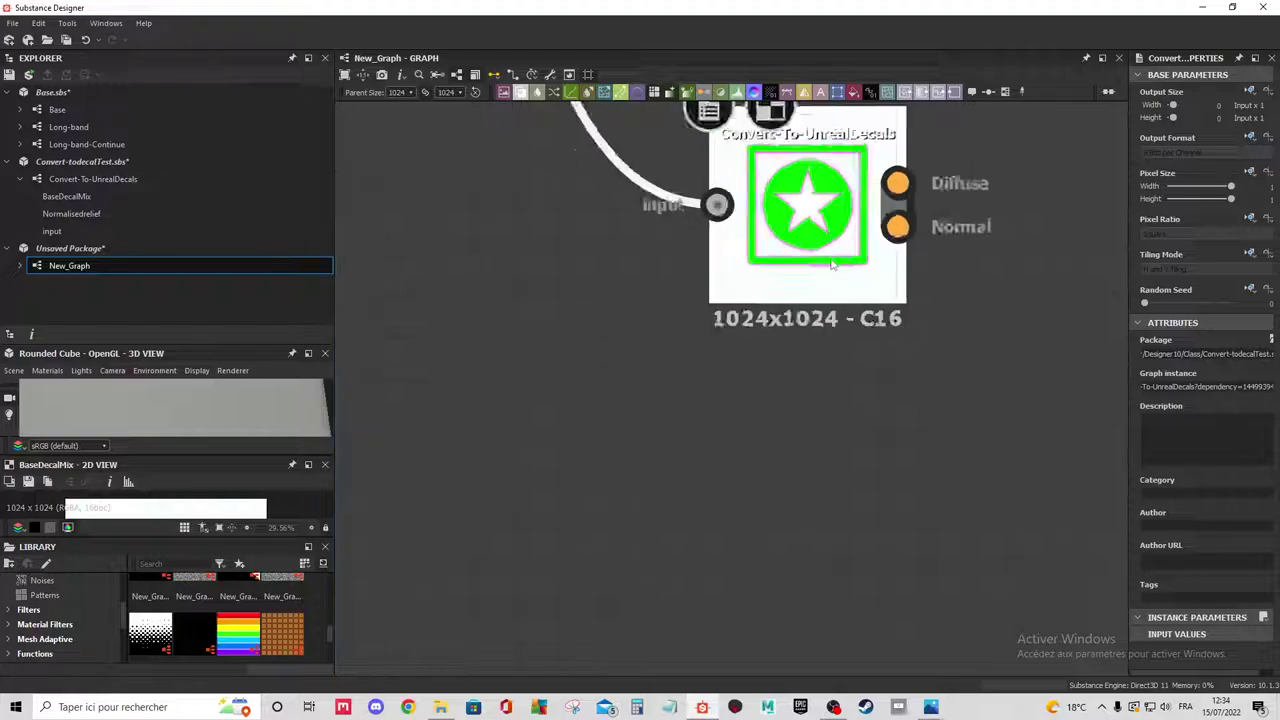
{"action": "scroll", "coordinate": [835, 268], "scroll_direction": "down", "scroll_amount": 3}
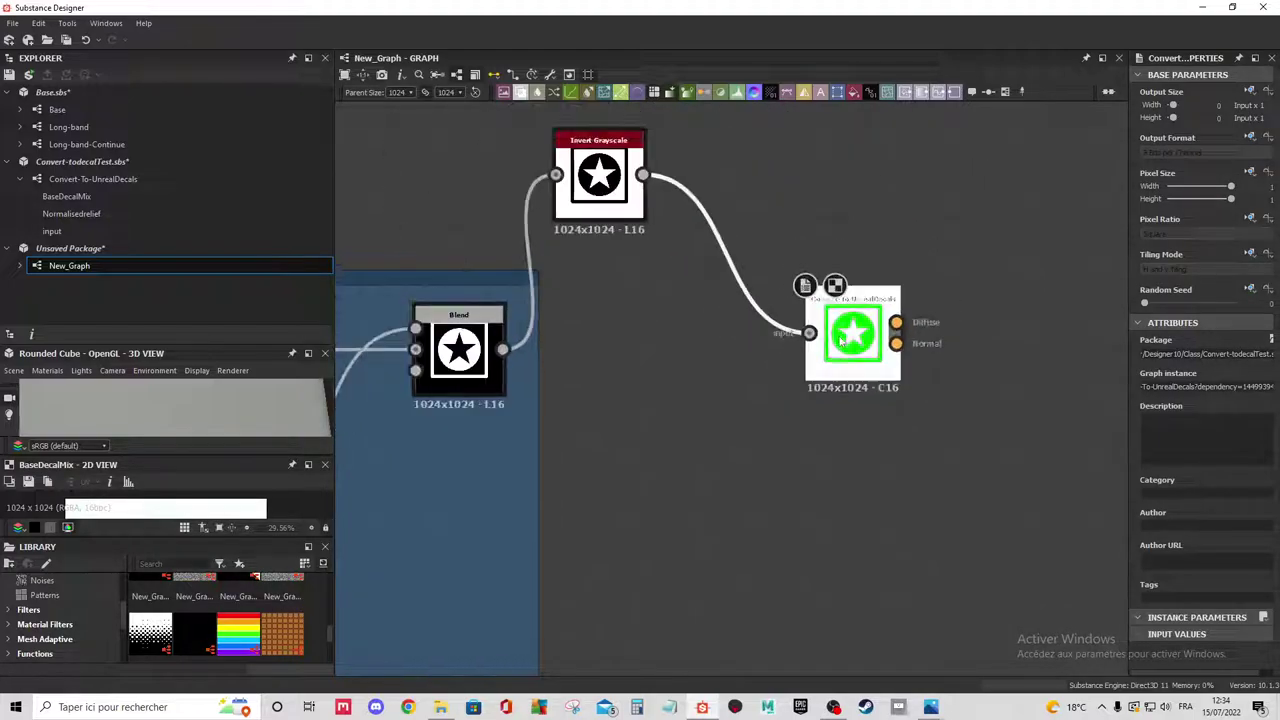
{"action": "scroll", "coordinate": [866, 333], "scroll_direction": "up", "scroll_amount": 2}
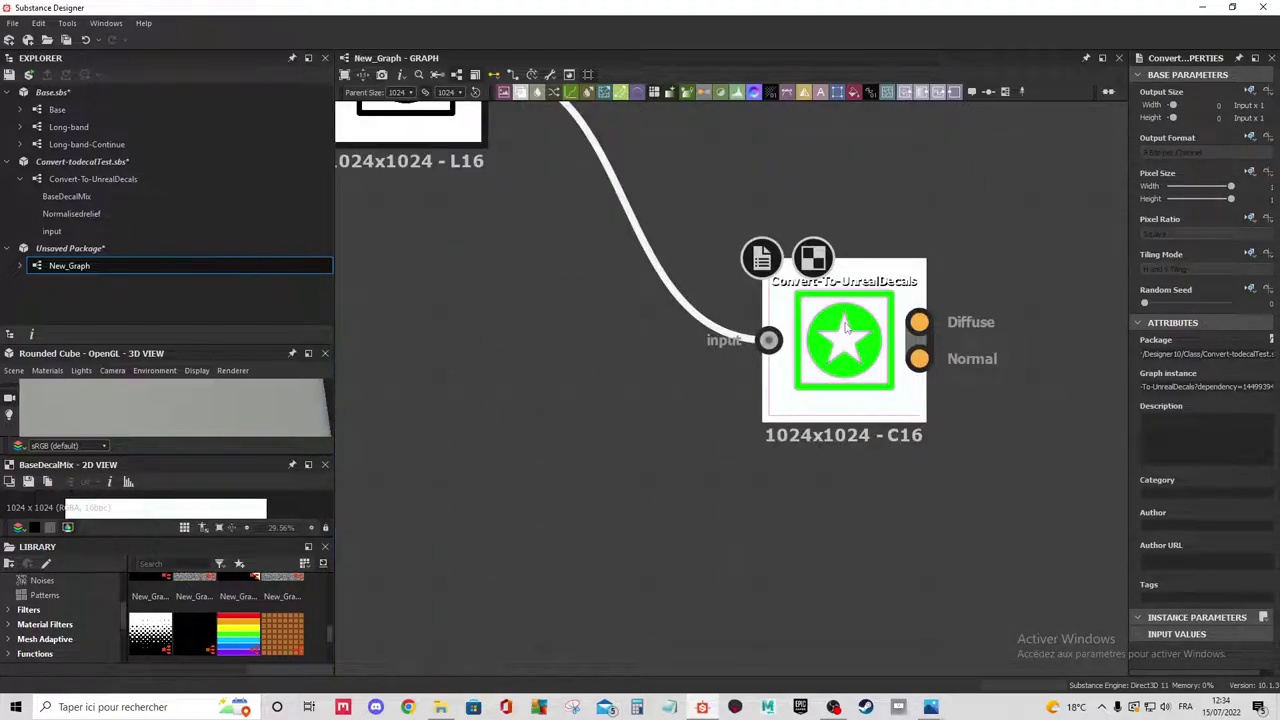
{"action": "scroll", "coordinate": [846, 328], "scroll_direction": "down", "scroll_amount": 3}
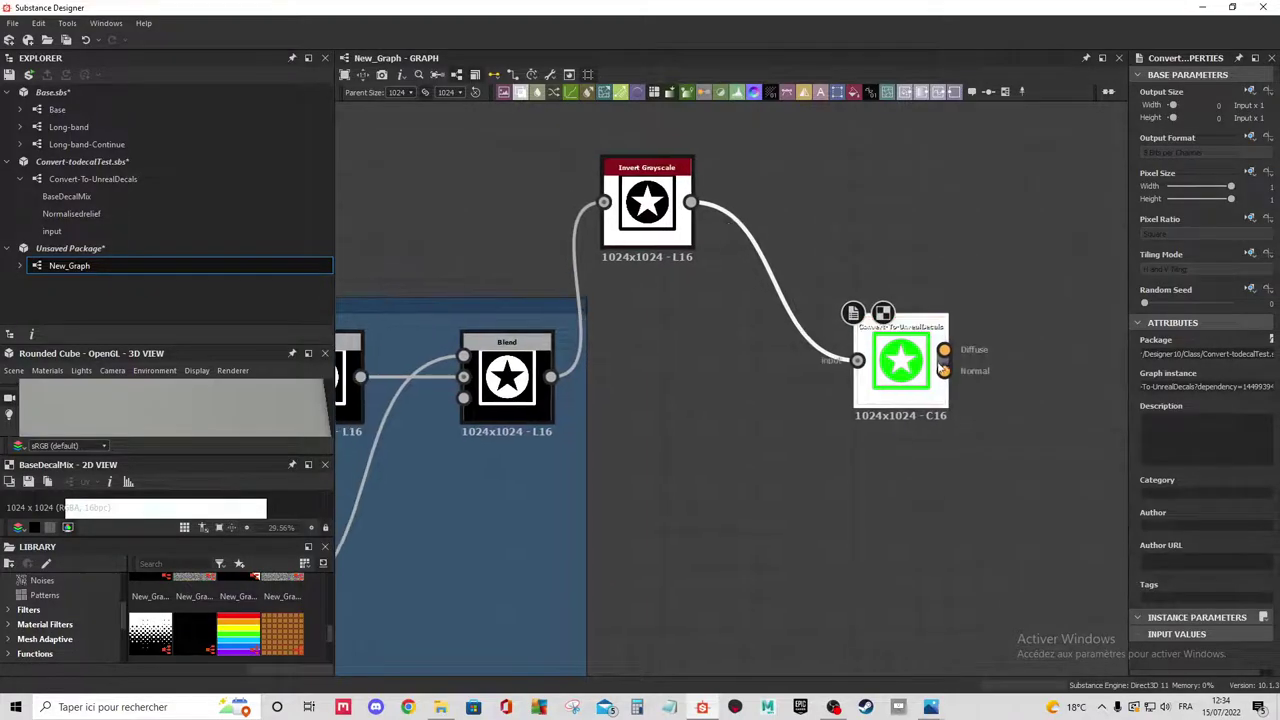
{"action": "scroll", "coordinate": [902, 360], "scroll_direction": "up", "scroll_amount": 2}
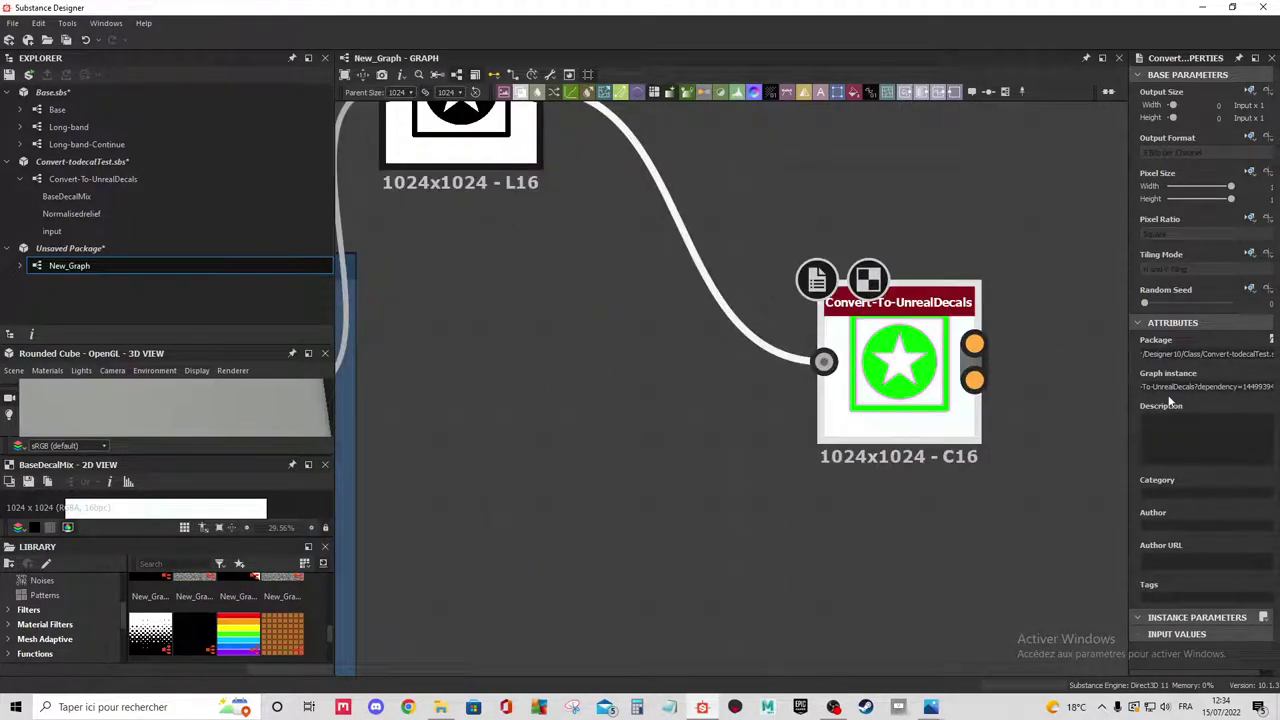
{"action": "scroll", "coordinate": [645, 274], "scroll_direction": "down", "scroll_amount": 2}
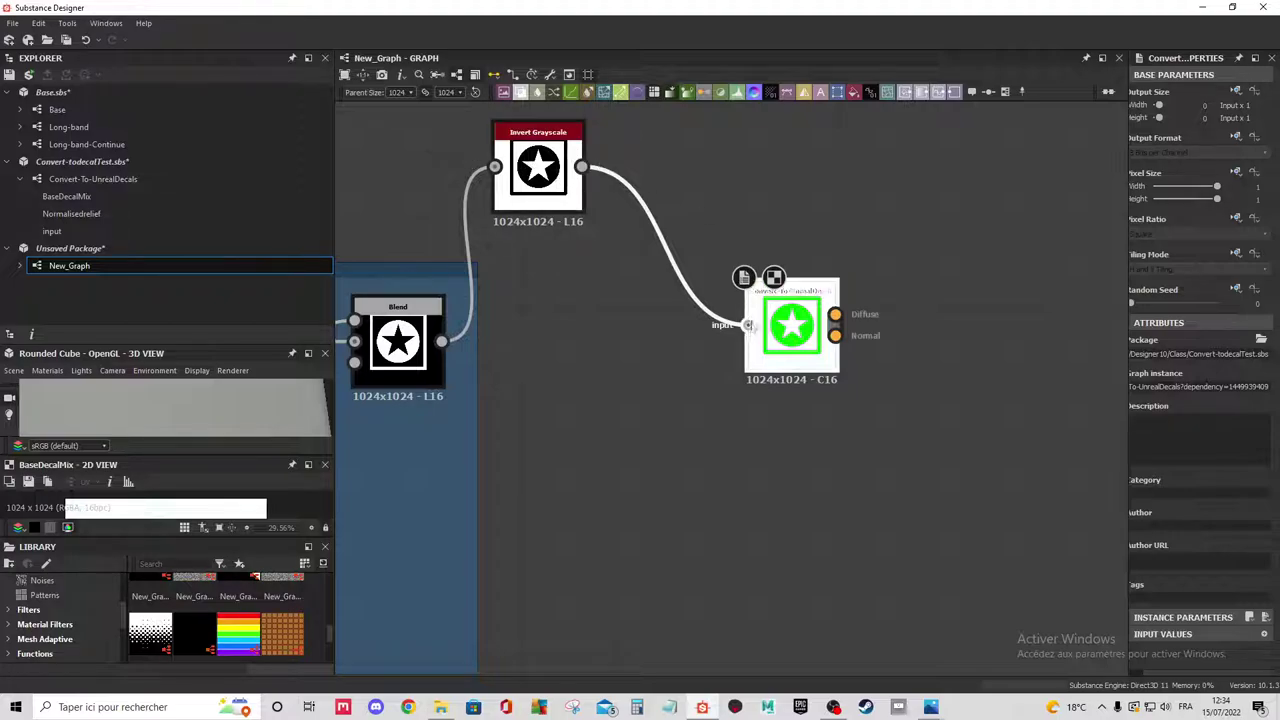
{"action": "scroll", "coordinate": [436, 283], "scroll_direction": "up", "scroll_amount": 2}
{"action": "middle_click_drag", "start_coordinate": [436, 283], "coordinate": [608, 386]}
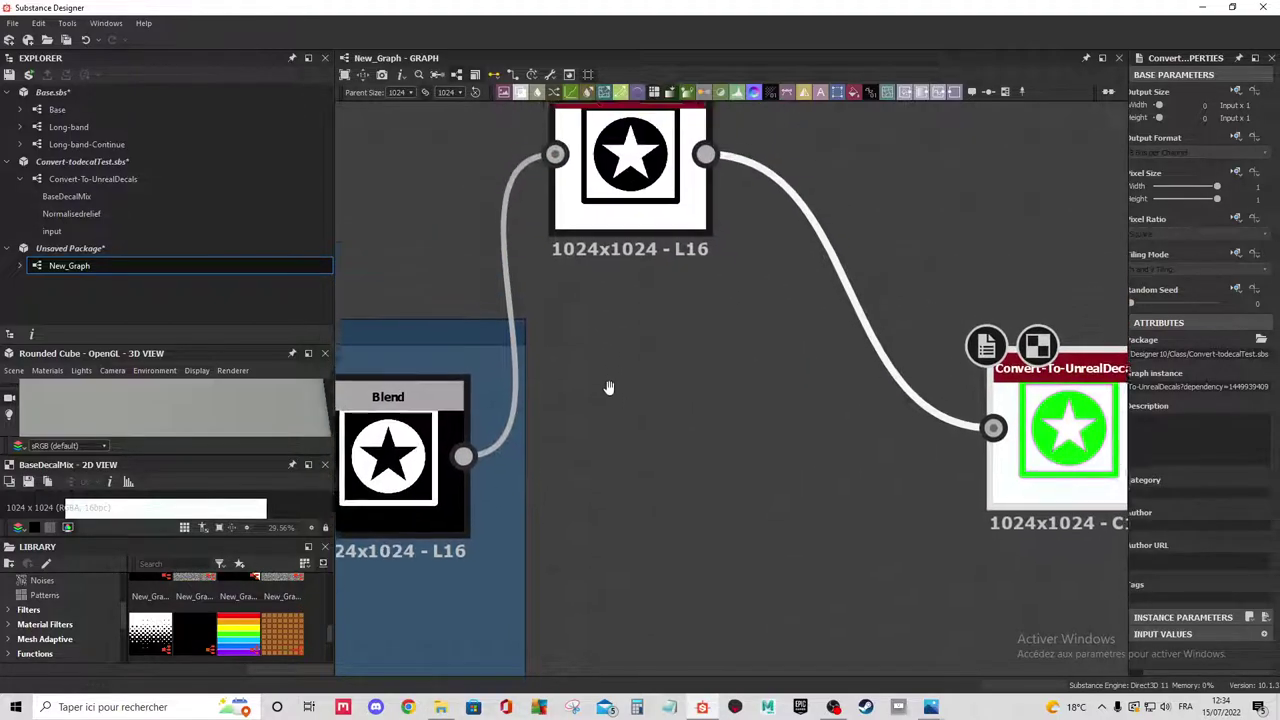
{"action": "scroll", "coordinate": [658, 173], "scroll_direction": "up", "scroll_amount": 2}
{"action": "scroll", "coordinate": [634, 277], "scroll_direction": "down", "scroll_amount": 2}
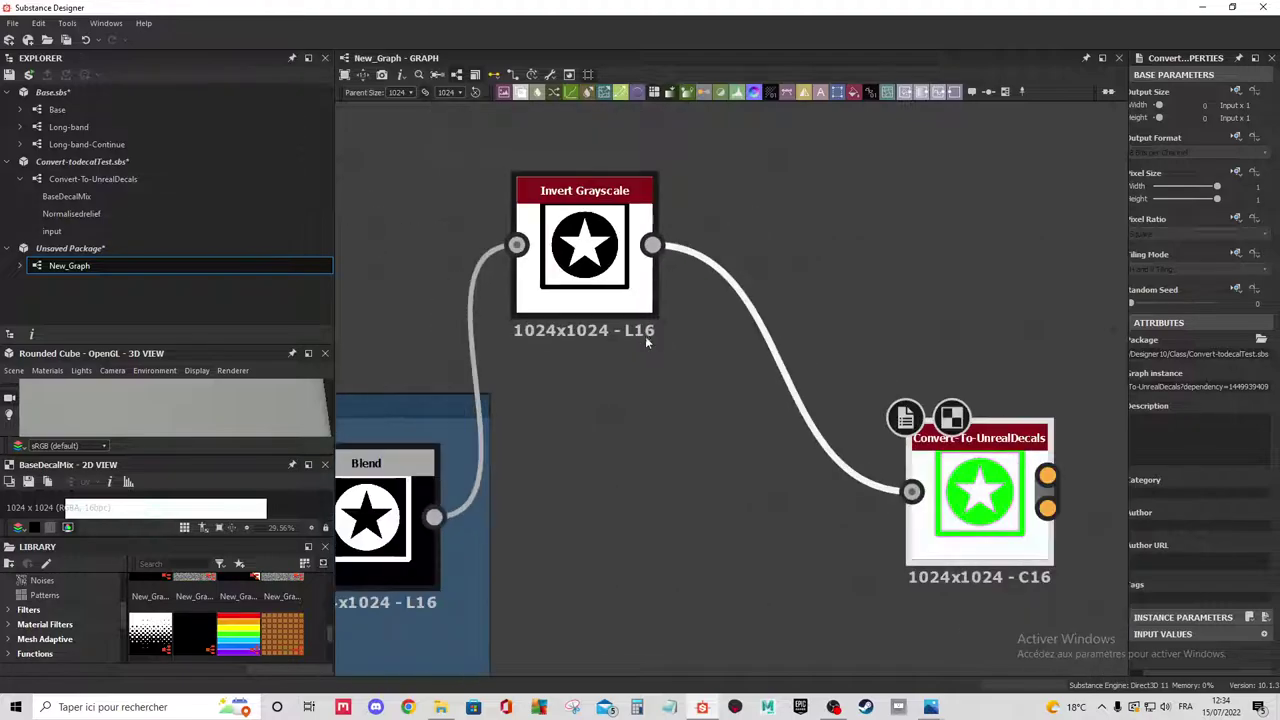
{"action": "scroll", "coordinate": [645, 336], "scroll_direction": "down", "scroll_amount": 1}
{"action": "scroll", "coordinate": [700, 330], "scroll_direction": "down", "scroll_amount": 1}
{"action": "scroll", "coordinate": [756, 325], "scroll_direction": "down", "scroll_amount": 2}
{"action": "left_click_drag", "start_coordinate": [711, 289], "coordinate": [720, 289]}
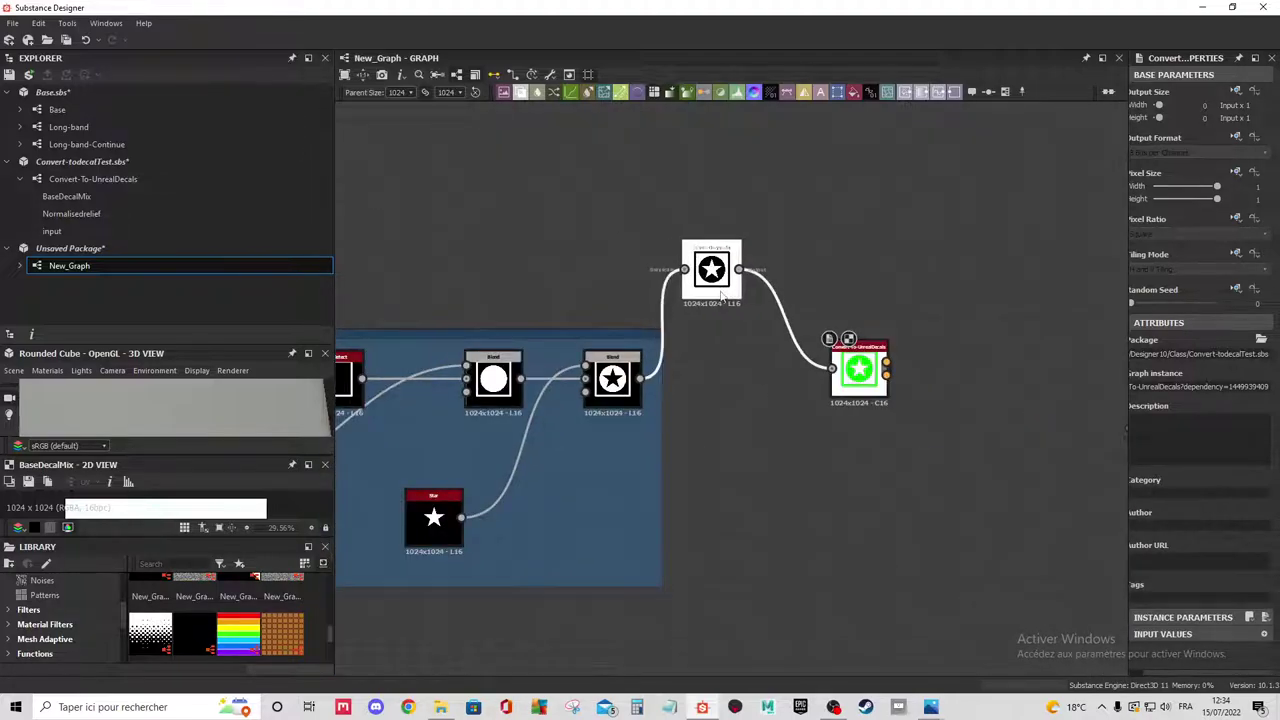
{"action": "left_click", "coordinate": [226, 182]}
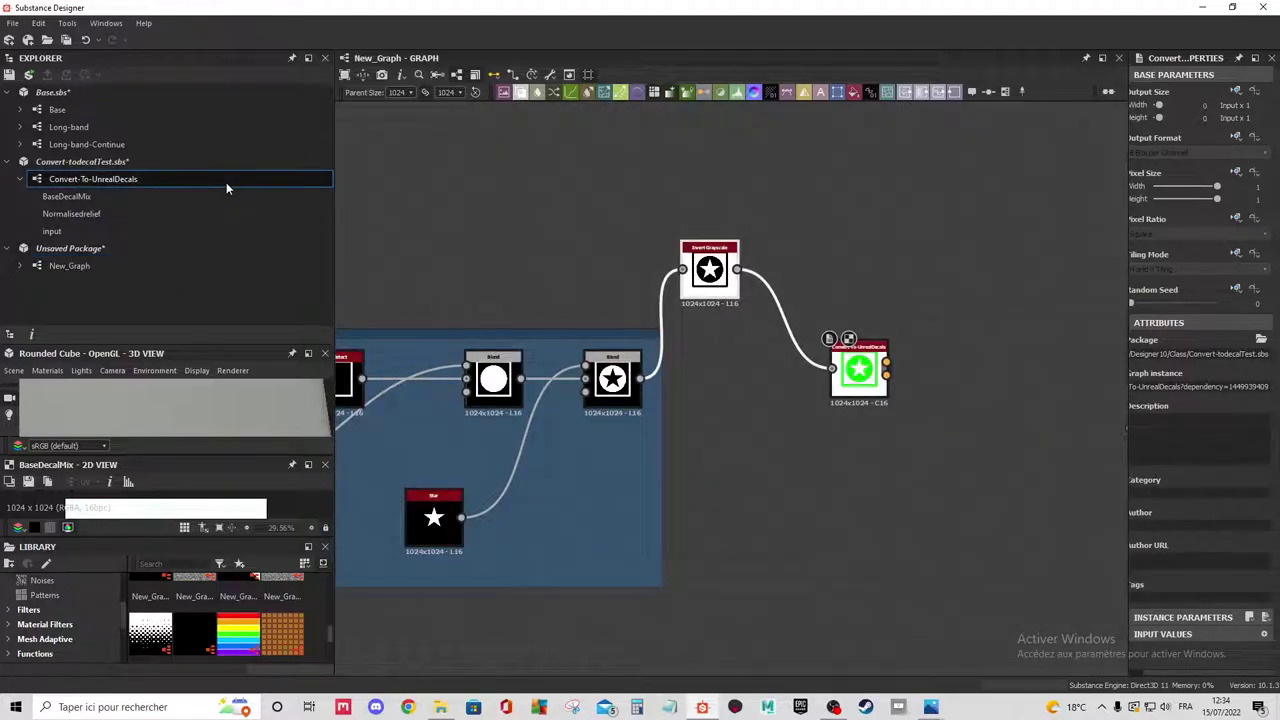
Open the Convert-To-UnrealDecals graph and shift the Entree frame left.
{"action": "double_click", "coordinate": [226, 182]}
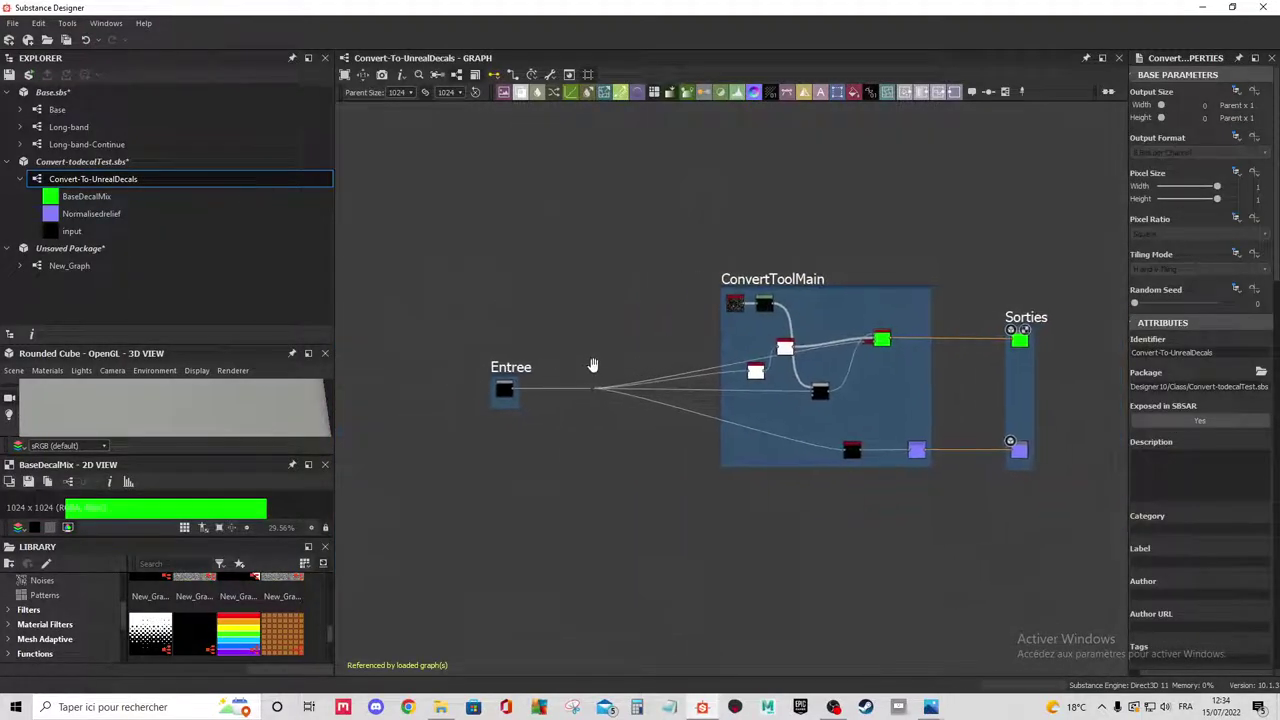
{"action": "scroll", "coordinate": [602, 399], "scroll_direction": "up", "scroll_amount": 2}
{"action": "scroll", "coordinate": [840, 352], "scroll_direction": "down", "scroll_amount": 1}
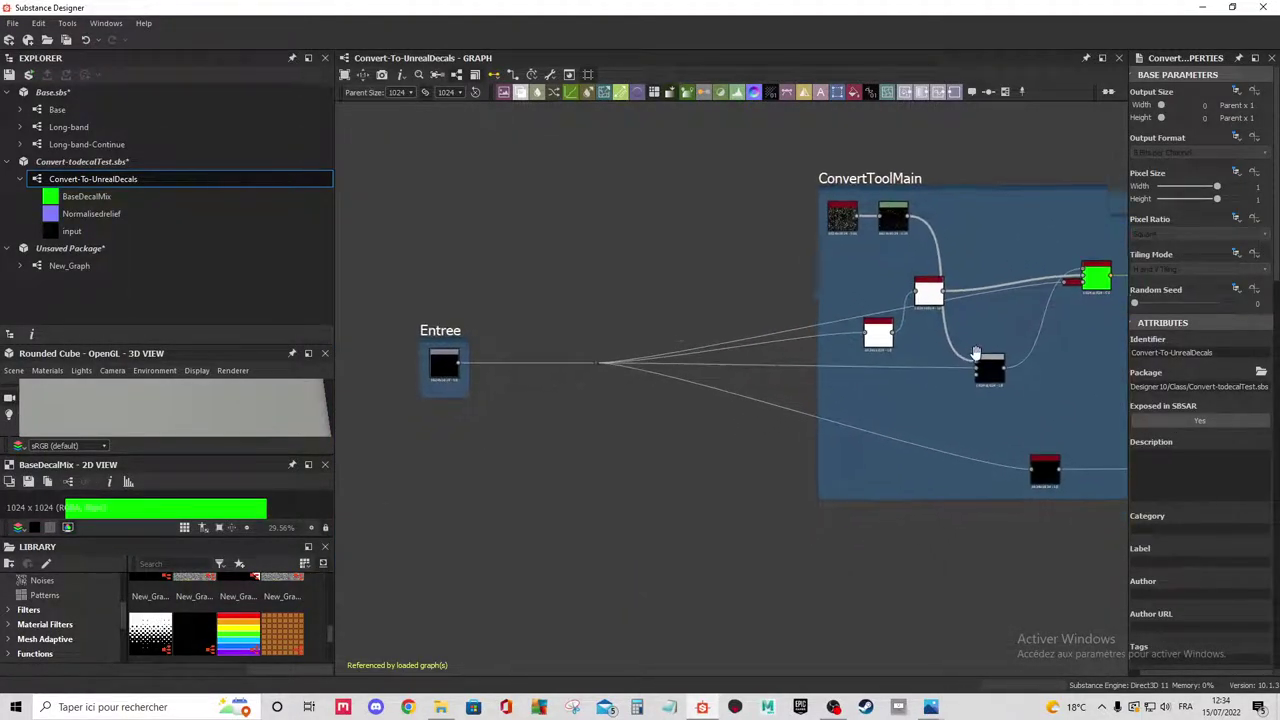
{"action": "scroll", "coordinate": [575, 338], "scroll_direction": "left", "scroll_amount": 2}
{"action": "left_click_drag", "start_coordinate": [517, 308], "coordinate": [352, 307]}
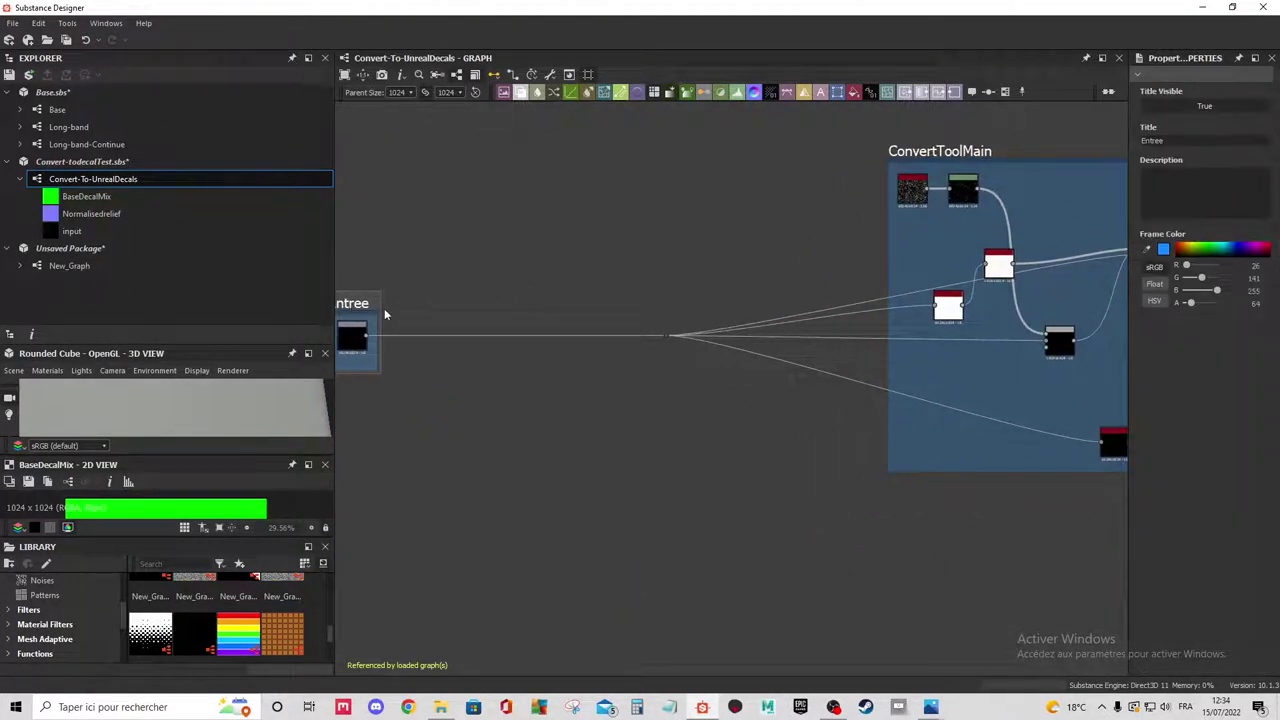
{"action": "middle_click_drag", "start_coordinate": [491, 319], "coordinate": [641, 341]}
Add an Invert Grayscale node from a dot on the Entree link, with Invert set to False.
{"action": "double_click", "coordinate": [557, 358]}
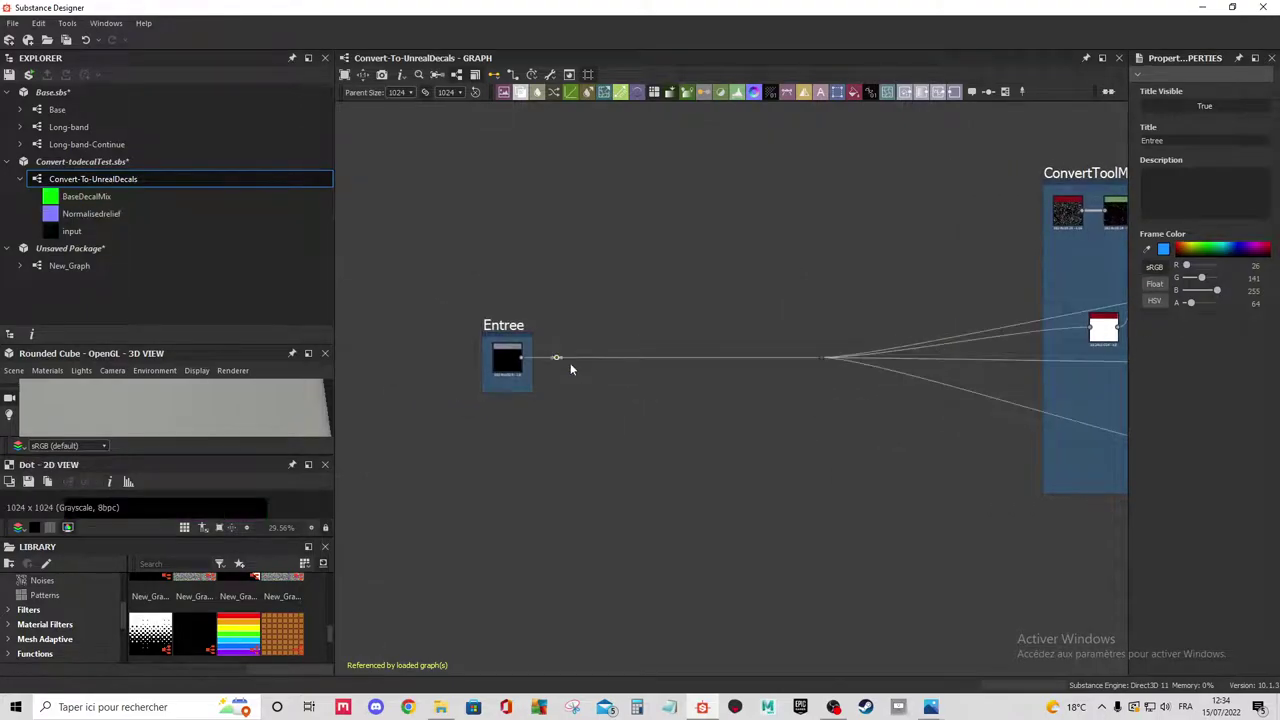
{"action": "scroll", "coordinate": [772, 394], "scroll_direction": "up", "scroll_amount": 1}
{"action": "scroll", "coordinate": [658, 293], "scroll_direction": "down", "scroll_amount": 1}
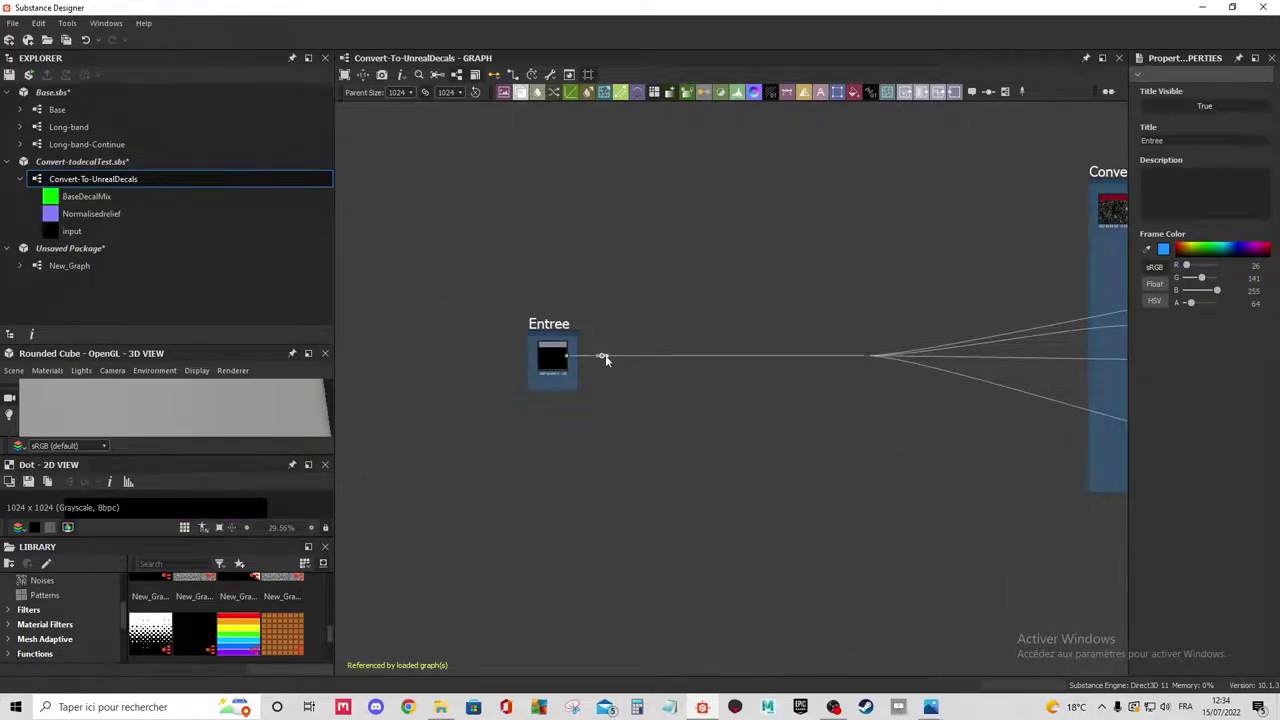
{"action": "left_click_drag", "start_coordinate": [620, 404], "coordinate": [620, 422]}
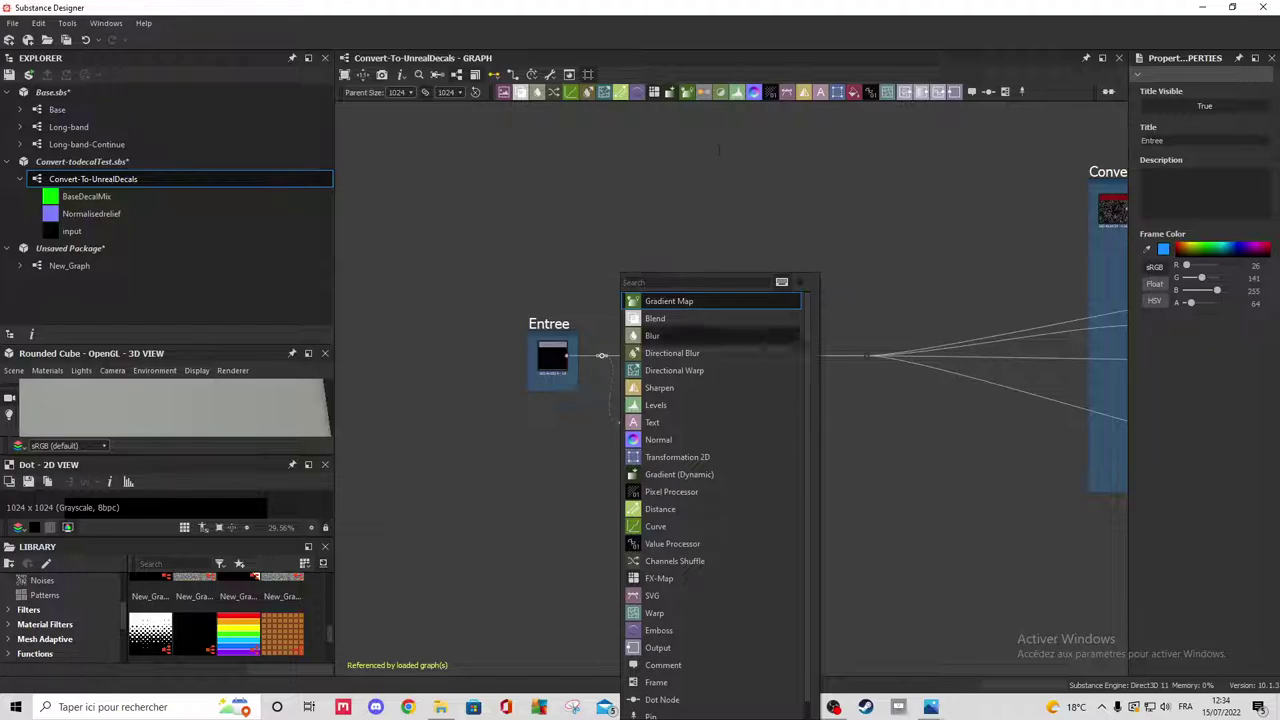
{"action": "type", "text": "inver"}
{"action": "left_click", "coordinate": [716, 306]}
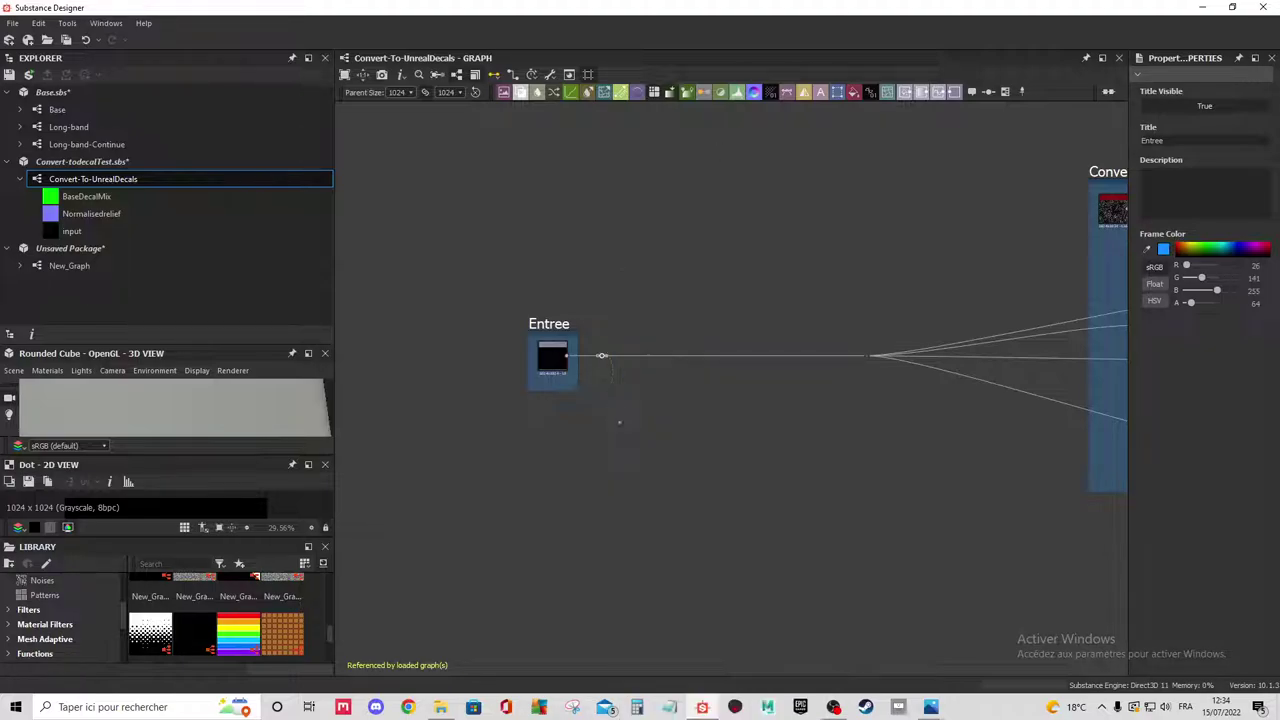
{"action": "left_click_drag", "start_coordinate": [630, 426], "coordinate": [645, 397]}
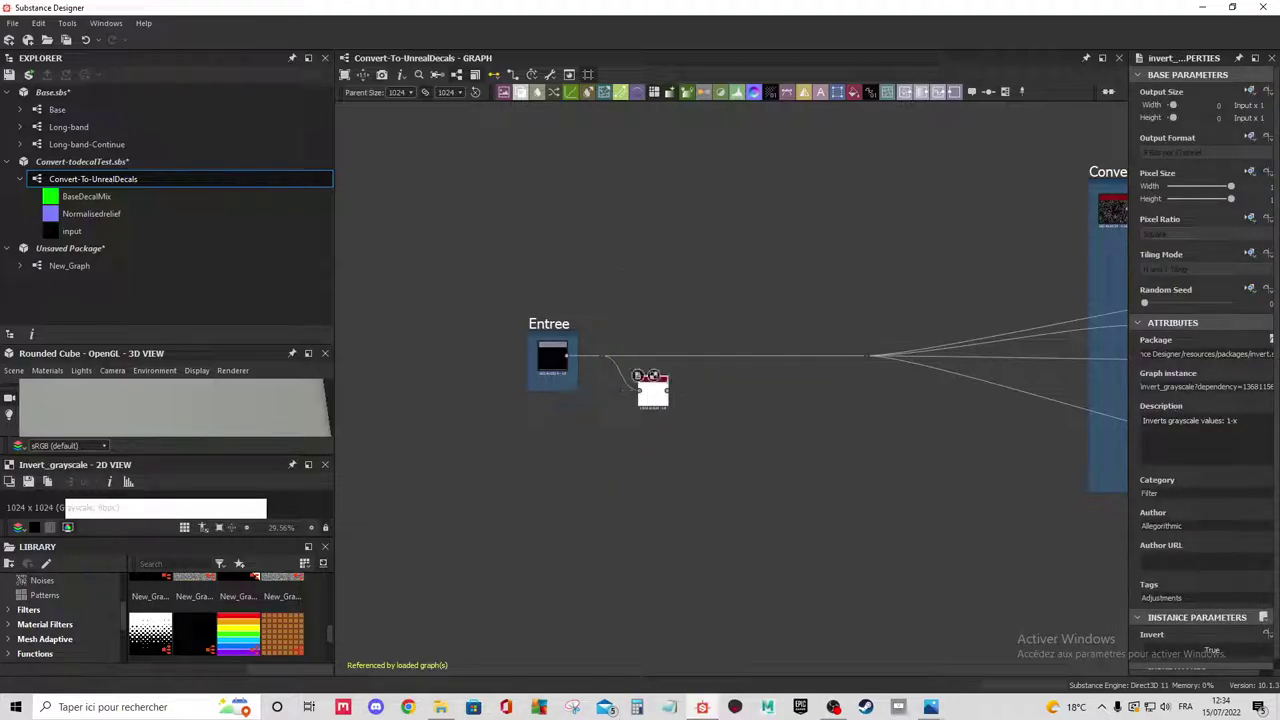
{"action": "scroll", "coordinate": [1223, 486], "scroll_direction": "down", "scroll_amount": 1}
{"action": "left_click", "coordinate": [1224, 645]}
{"action": "scroll", "coordinate": [646, 360], "scroll_direction": "up", "scroll_amount": 4}
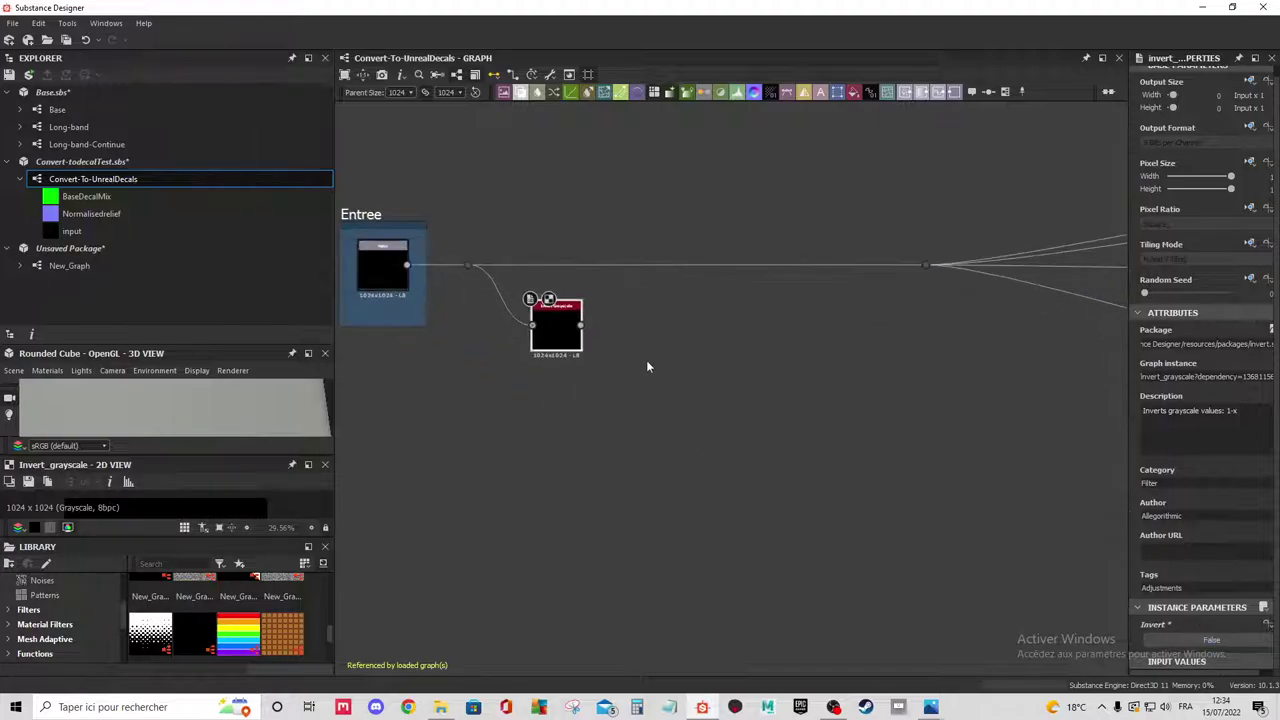
{"action": "scroll", "coordinate": [587, 323], "scroll_direction": "up", "scroll_amount": 1}
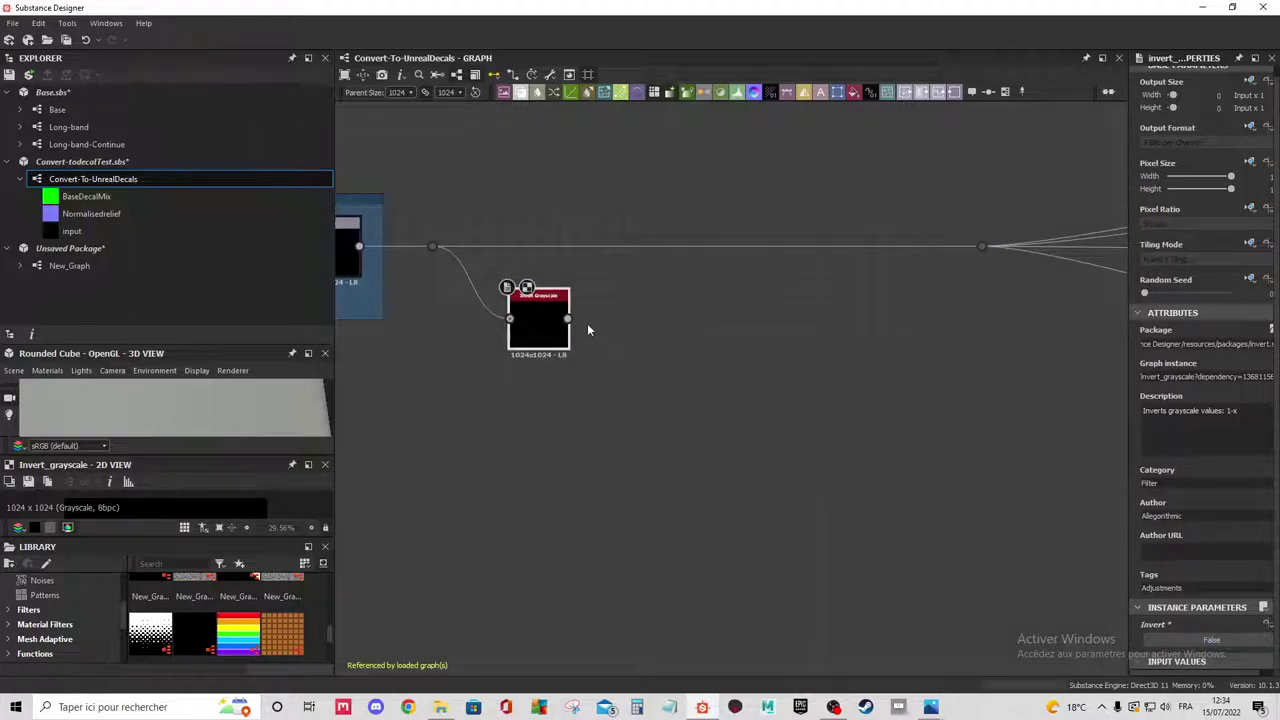
Splice the Invert Grayscale output into the main link via a new dot and widen the Properties panel.
{"action": "double_click", "coordinate": [620, 247]}
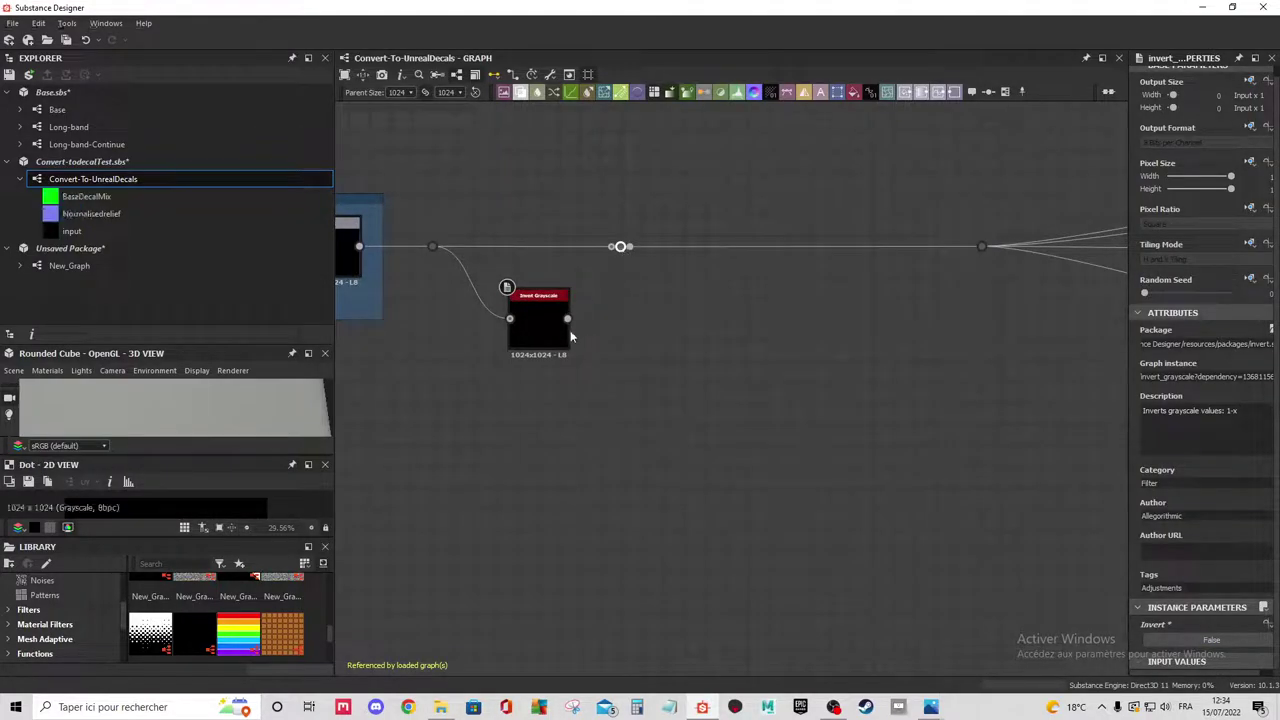
{"action": "left_click_drag", "start_coordinate": [567, 318], "coordinate": [620, 246]}
{"action": "left_click_drag", "start_coordinate": [540, 308], "coordinate": [528, 310]}
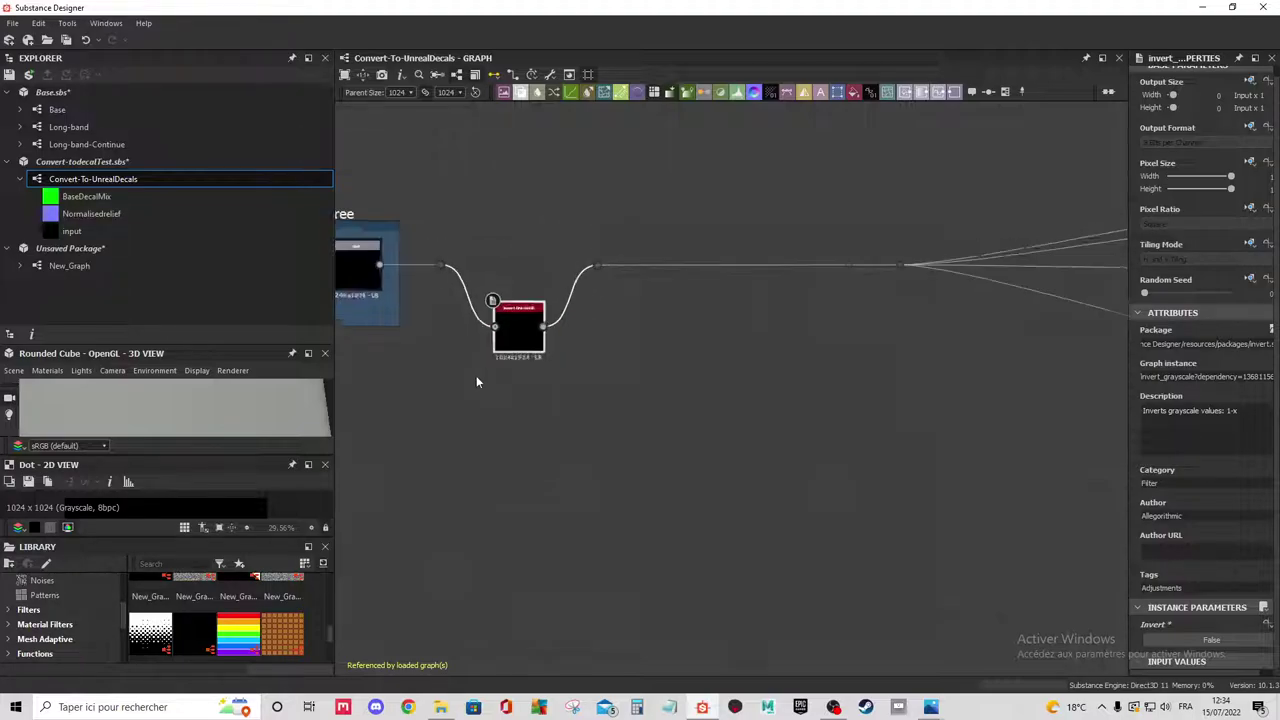
{"action": "scroll", "coordinate": [476, 375], "scroll_direction": "down", "scroll_amount": 2}
{"action": "scroll", "coordinate": [823, 461], "scroll_direction": "down", "scroll_amount": 1}
{"action": "scroll", "coordinate": [1133, 455], "scroll_direction": "down", "scroll_amount": 2}
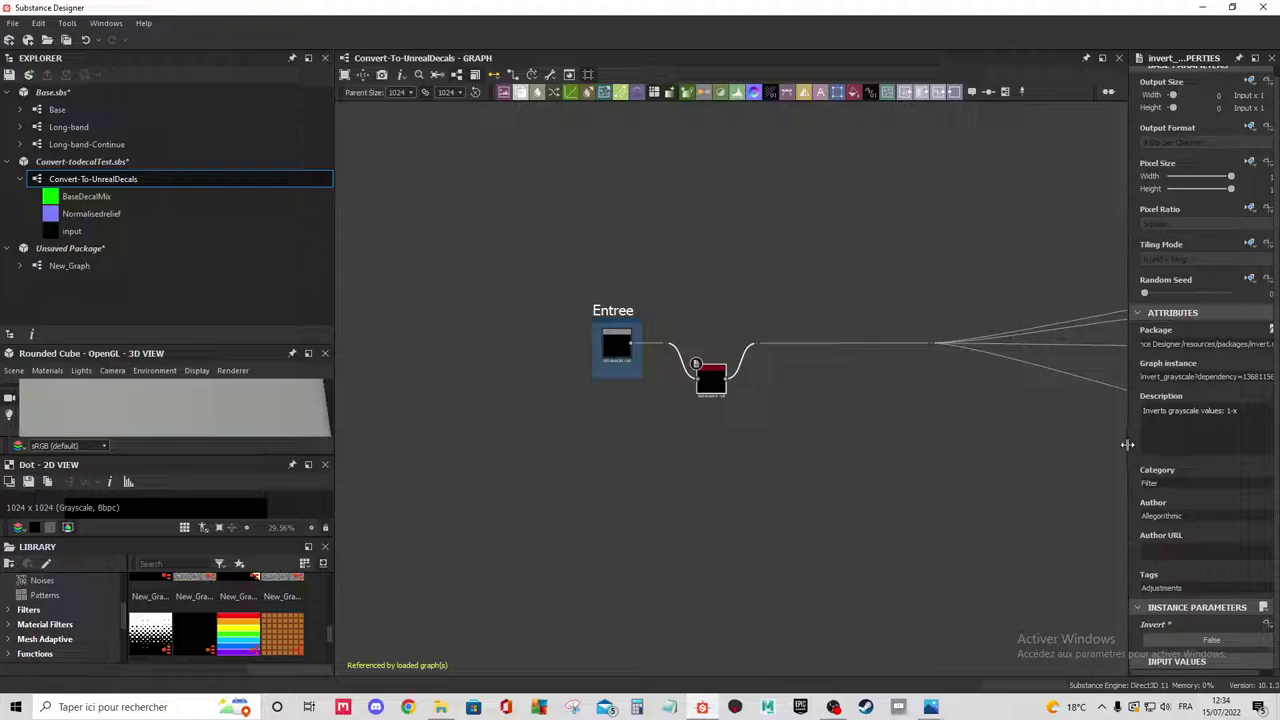
{"action": "left_click_drag", "start_coordinate": [1127, 444], "coordinate": [1085, 444]}
{"action": "mouse_move", "coordinate": [840, 464]}
{"action": "middle_mouse_down"}
{"action": "mouse_move", "coordinate": [785, 409]}
{"action": "mouse_move", "coordinate": [738, 472]}
{"action": "middle_mouse_up"}
{"action": "scroll", "coordinate": [780, 400], "scroll_direction": "up", "scroll_amount": 2}
{"action": "scroll", "coordinate": [738, 472], "scroll_direction": "up", "scroll_amount": 1}
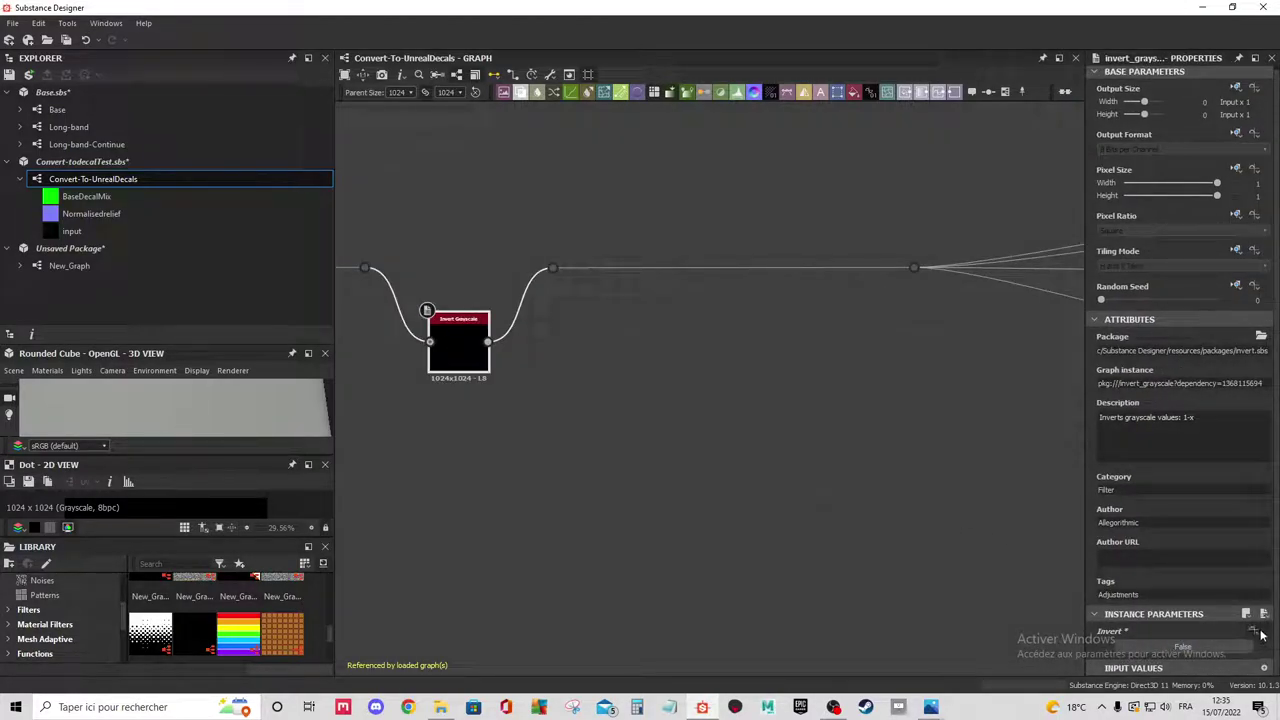
Expose the Invert parameter as a new graph input named 'invert_De_Correc…'.
{"action": "left_click", "coordinate": [1260, 633]}
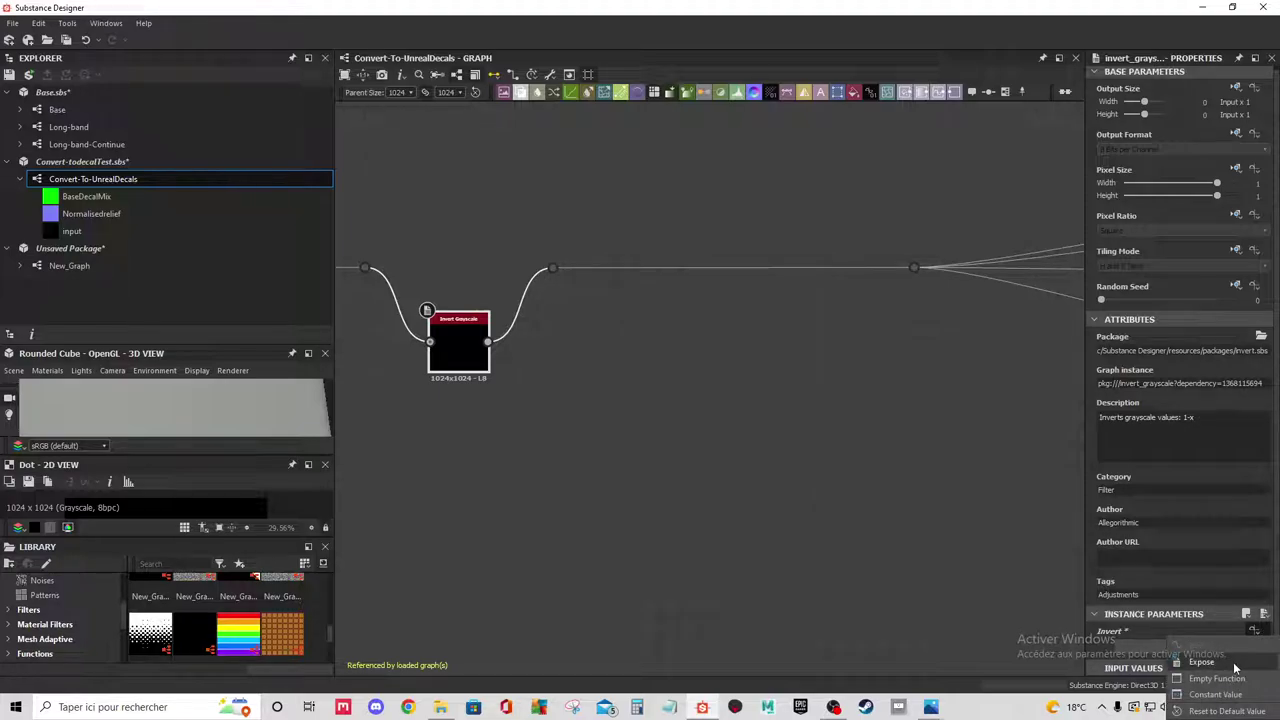
{"action": "left_click", "coordinate": [1234, 665]}
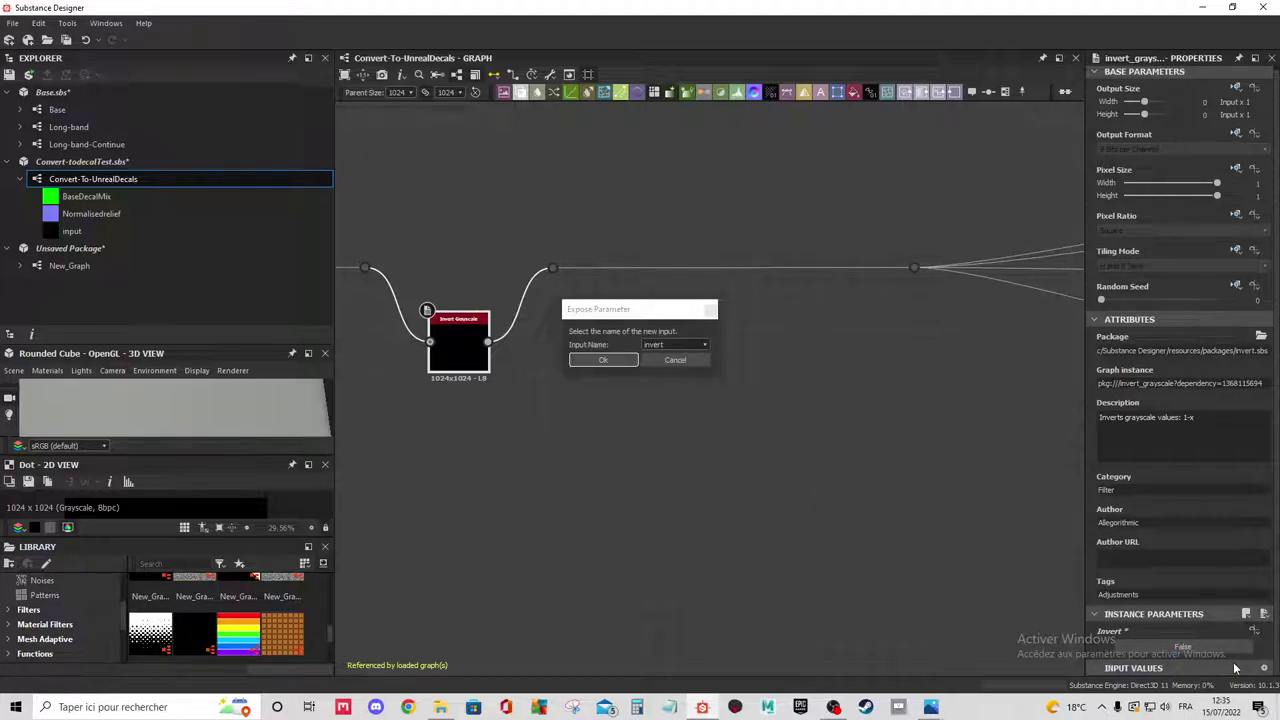
{"action": "left_click", "coordinate": [659, 347]}
{"action": "left_click", "coordinate": [664, 362]}
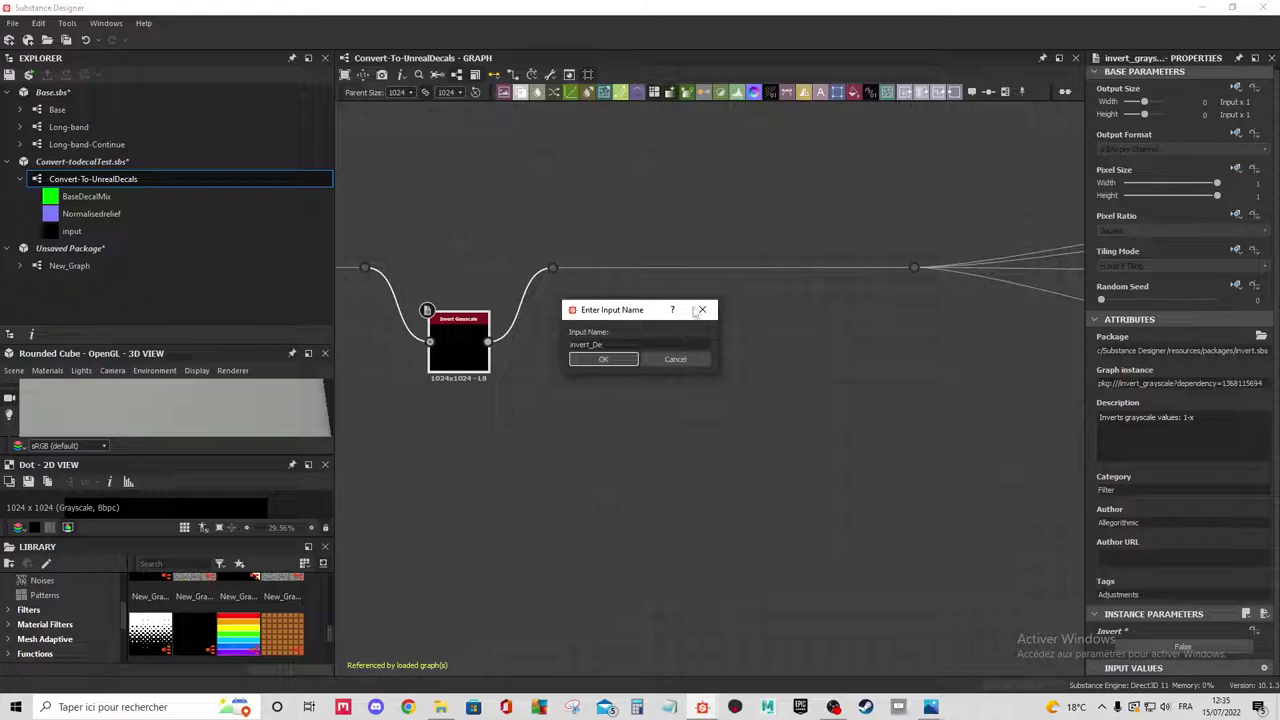
{"action": "type", "text": "_Corre"}
{"action": "left_click", "coordinate": [616, 361]}
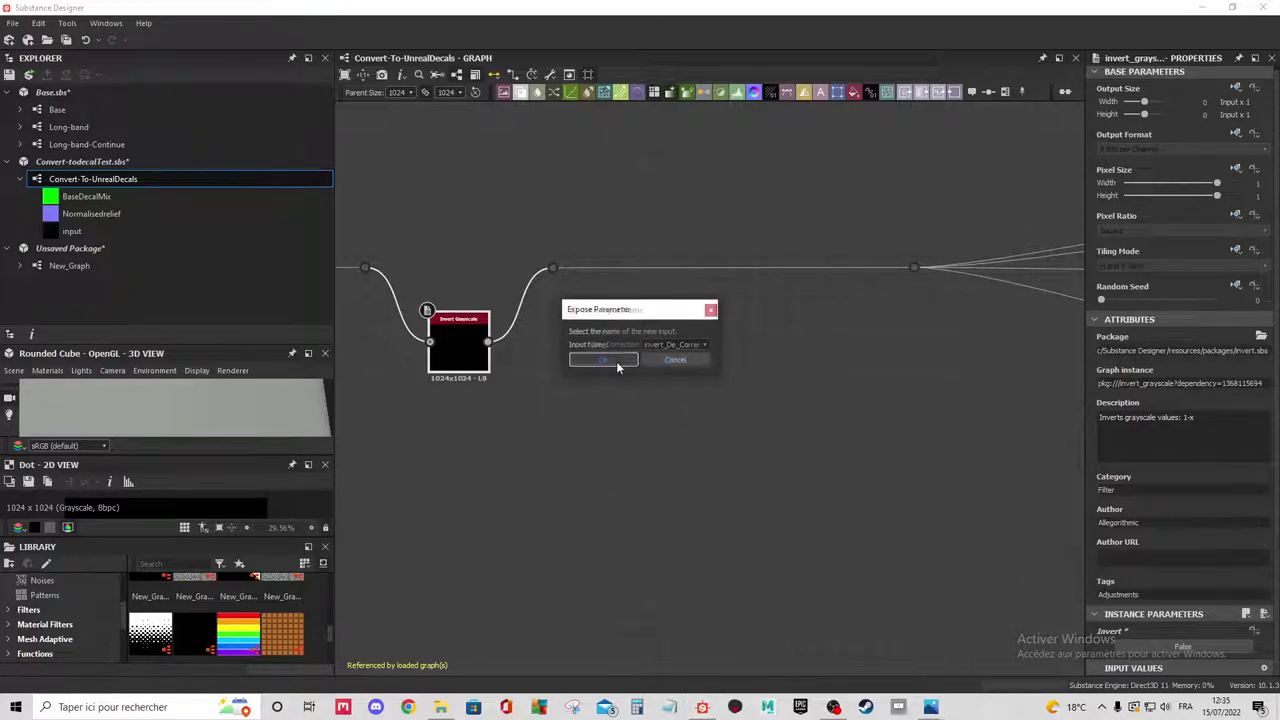
{"action": "left_click", "coordinate": [616, 361]}
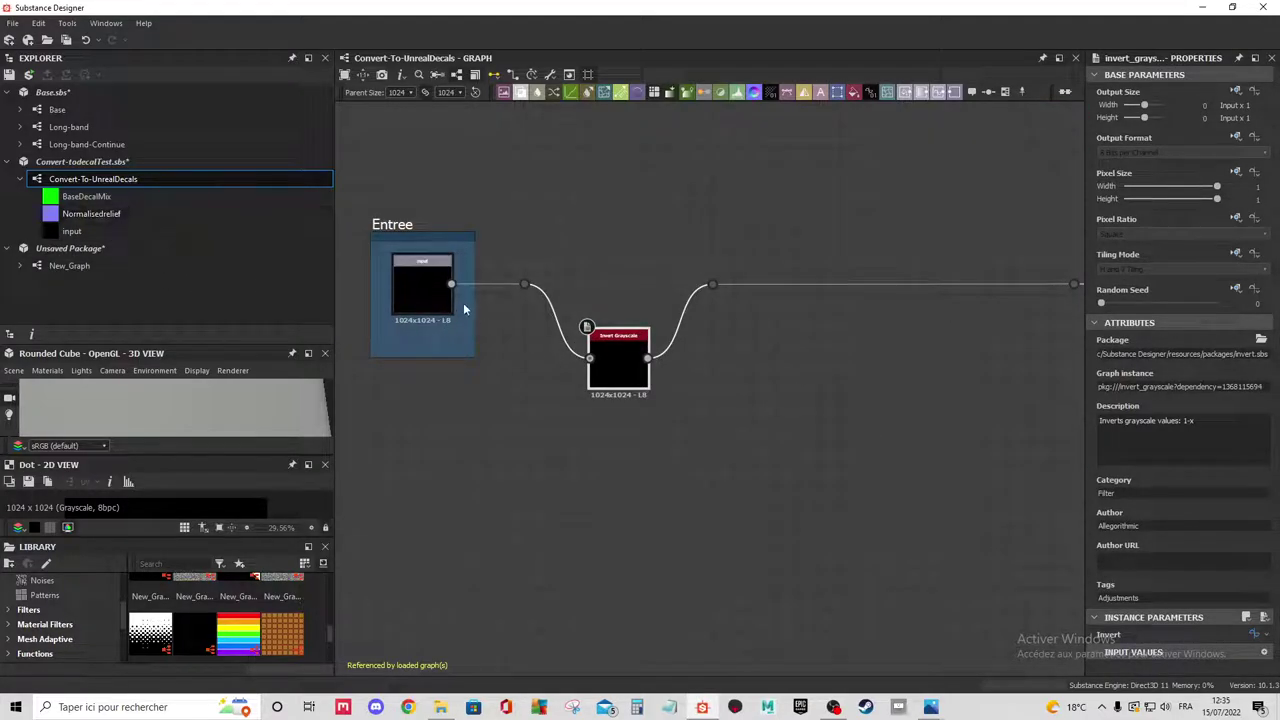
Zoom out and select the Entree frame to reposition it.
{"action": "scroll", "coordinate": [646, 348], "scroll_direction": "down", "scroll_amount": 2}
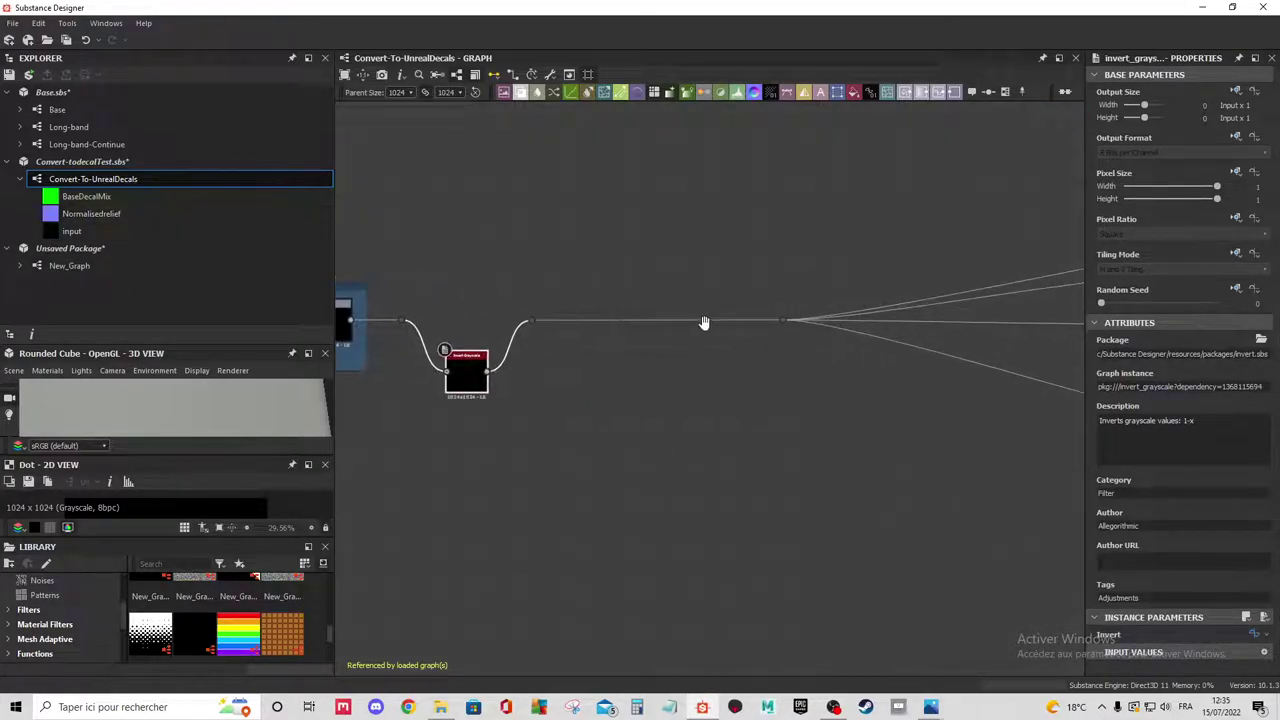
{"action": "scroll", "coordinate": [731, 317], "scroll_direction": "down", "scroll_amount": 3}
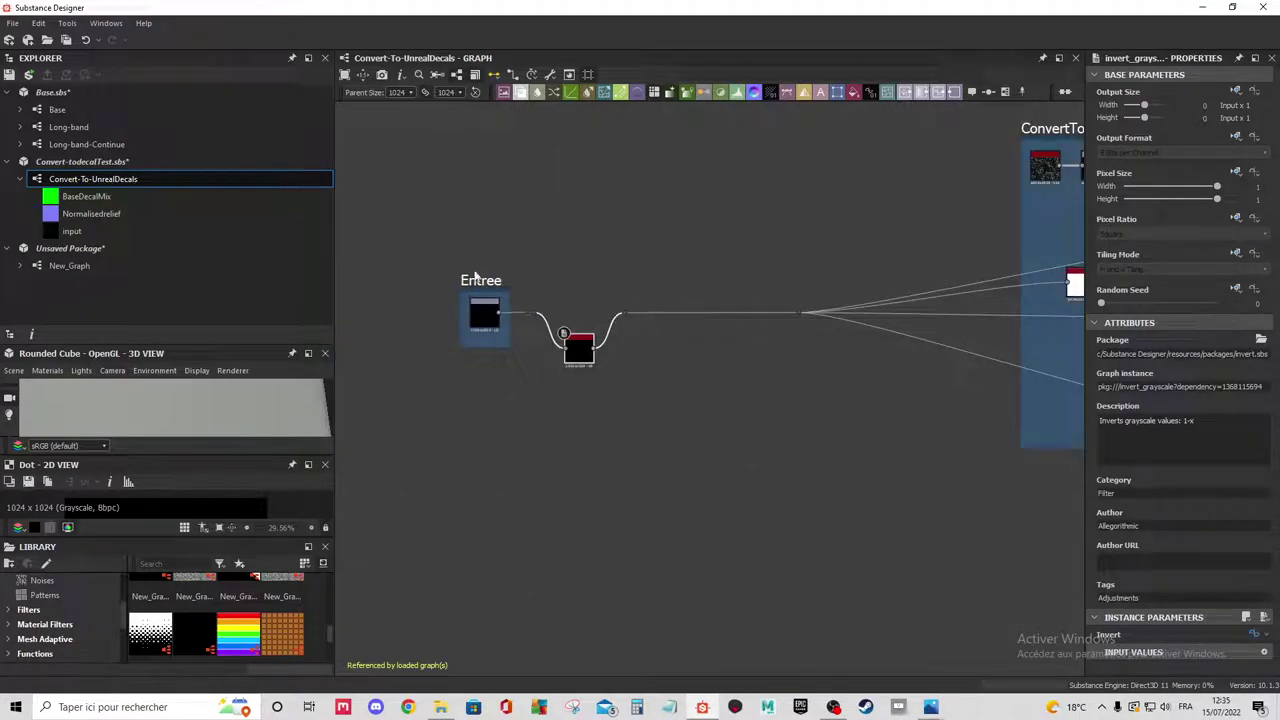
{"action": "left_click", "coordinate": [478, 280]}
Shift the Entree frame and the wire dot slightly left.
{"action": "left_click_drag", "start_coordinate": [481, 281], "coordinate": [437, 278]}
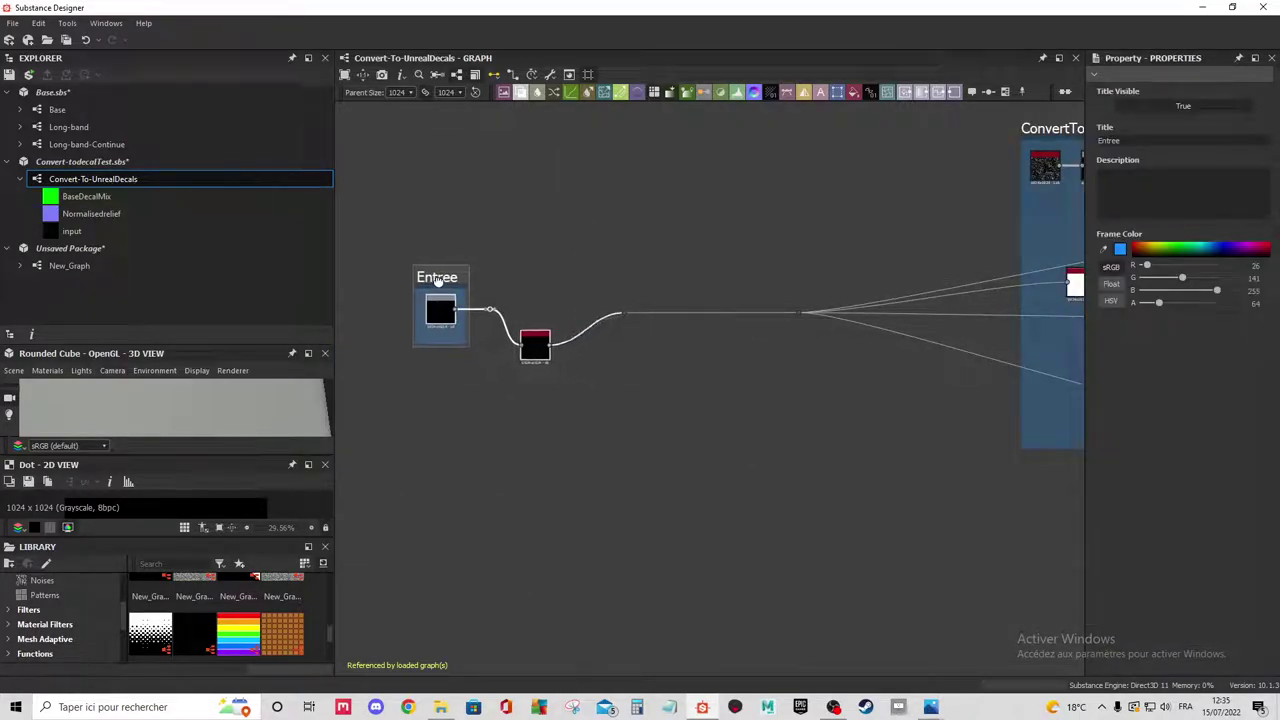
{"action": "left_click_drag", "start_coordinate": [610, 316], "coordinate": [571, 314]}
{"action": "left_click", "coordinate": [605, 271]}
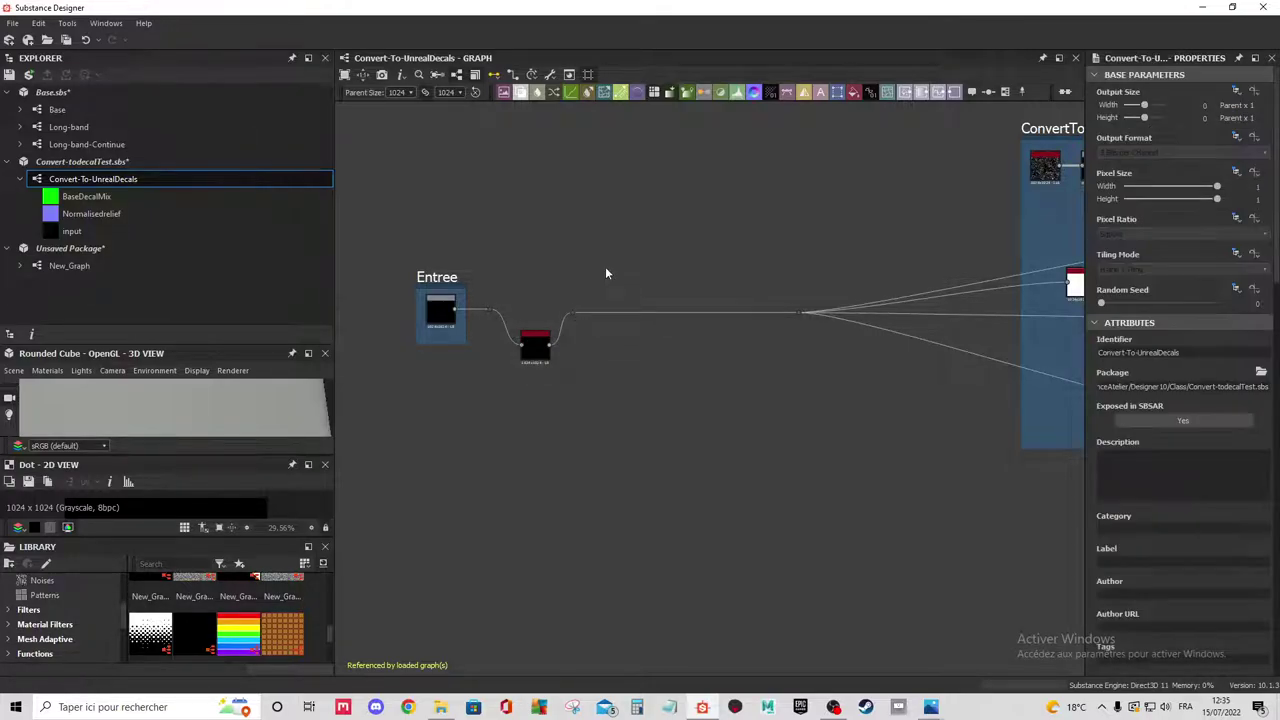
{"action": "middle_click_drag", "start_coordinate": [648, 287], "coordinate": [671, 288]}
{"action": "scroll", "coordinate": [660, 288], "scroll_direction": "up", "scroll_amount": 2}
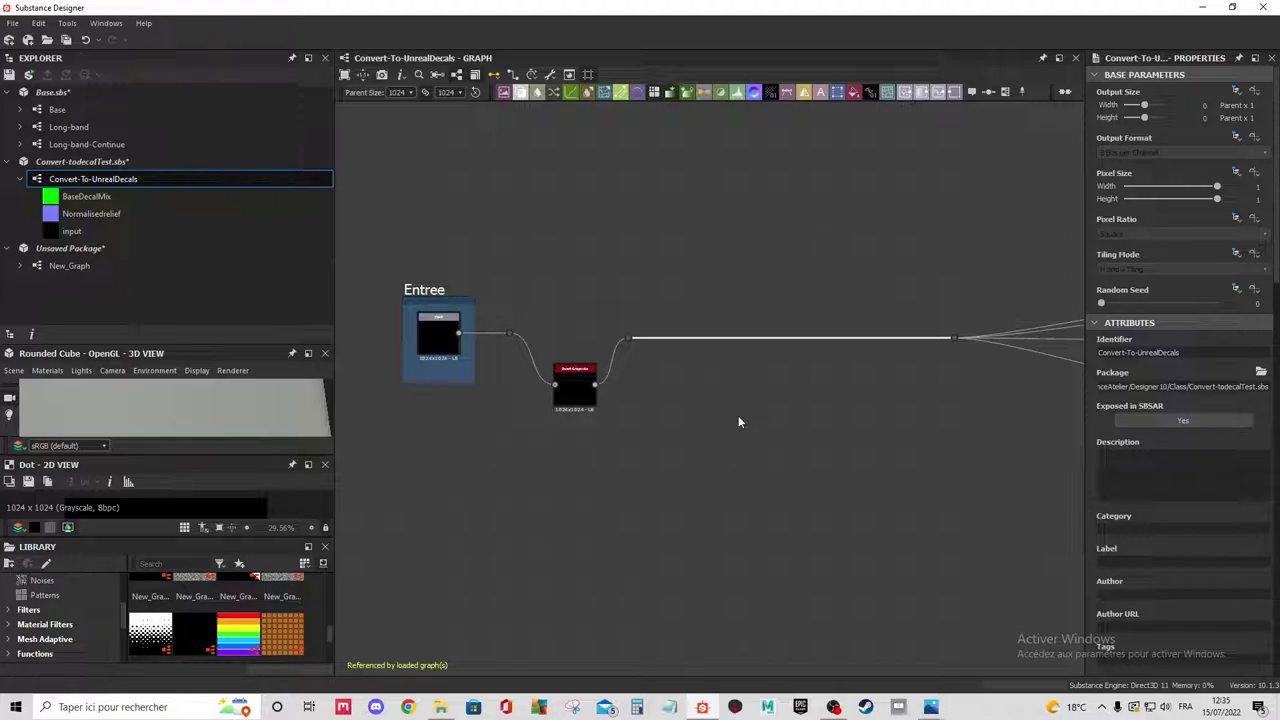
Insert a Blur HQ Grayscale node inline on the main link with Intensity 0 and Quality 1.
{"action": "left_click_drag", "start_coordinate": [633, 342], "coordinate": [673, 297]}
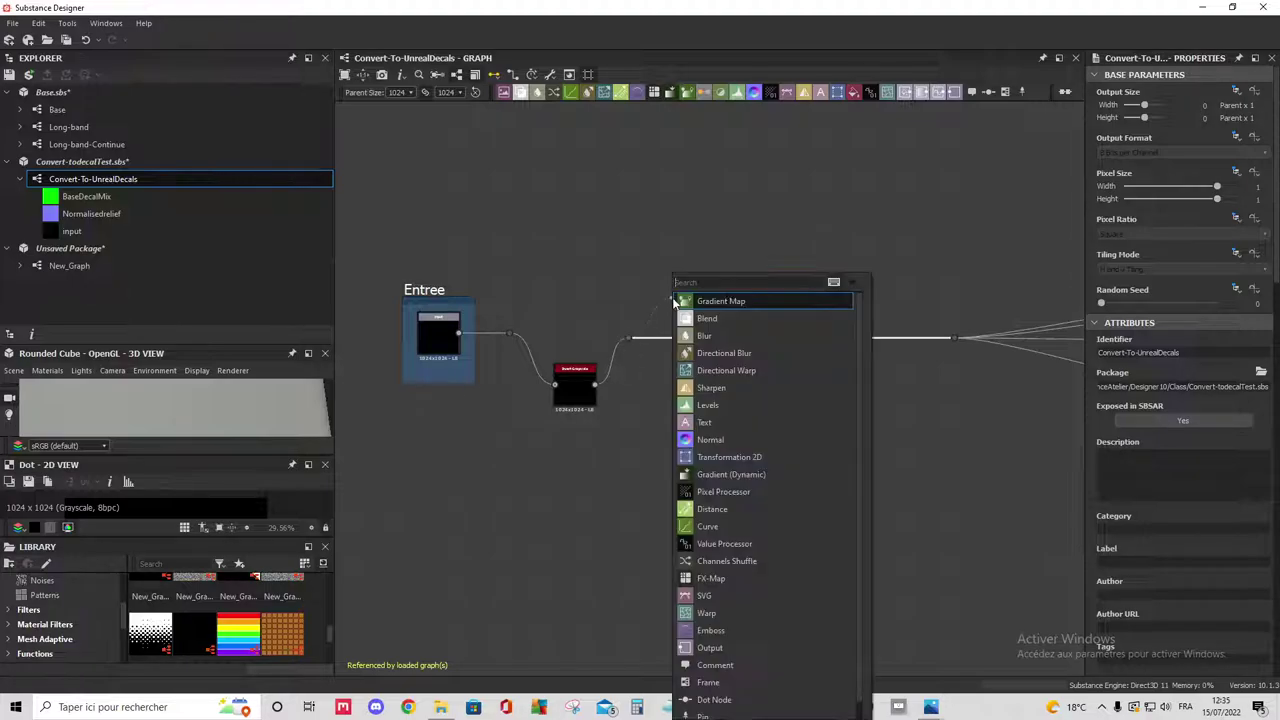
{"action": "type", "text": "blur"}
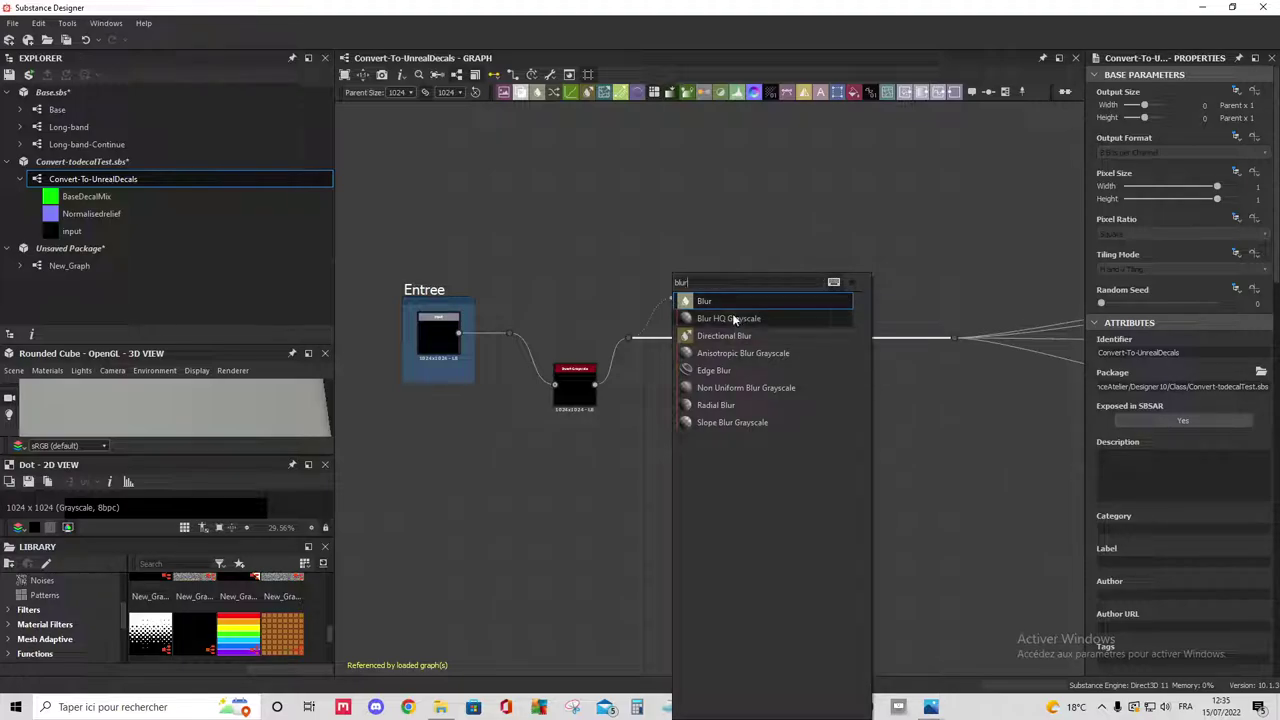
{"action": "mouse_move", "coordinate": [728, 318]}
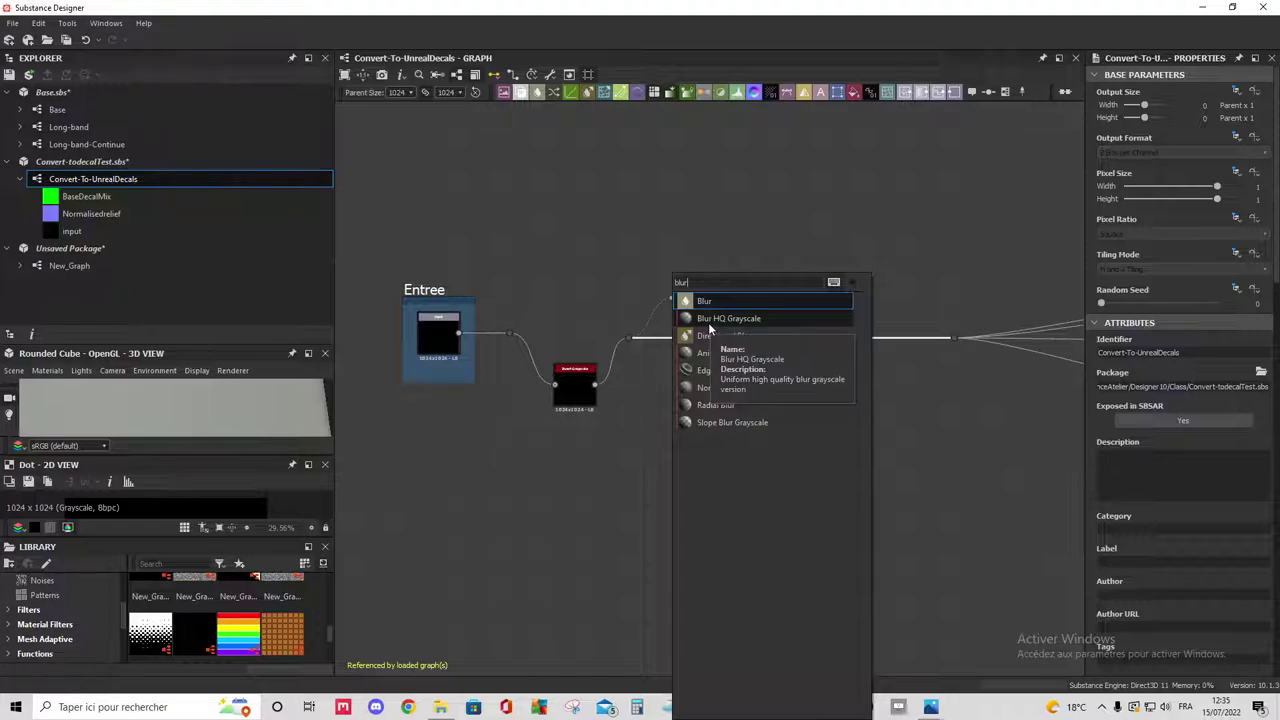
{"action": "left_click", "coordinate": [713, 320]}
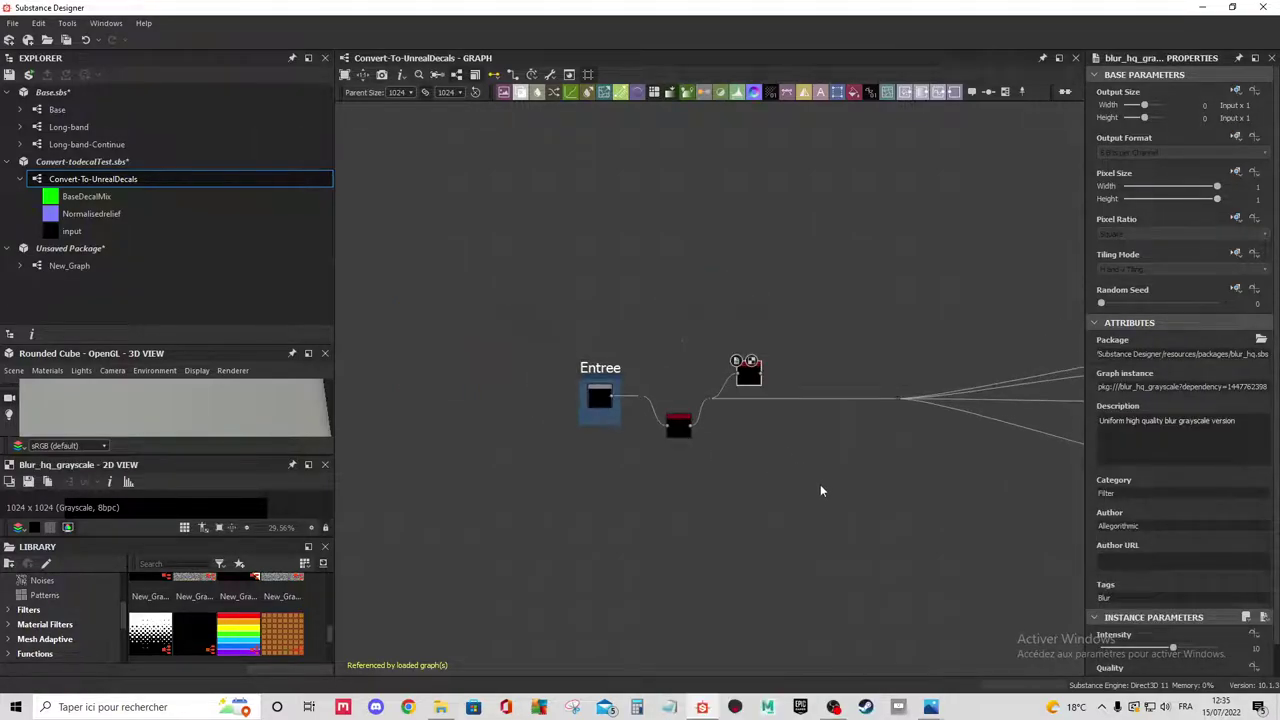
{"action": "scroll", "coordinate": [1238, 597], "scroll_direction": "down", "scroll_amount": 1}
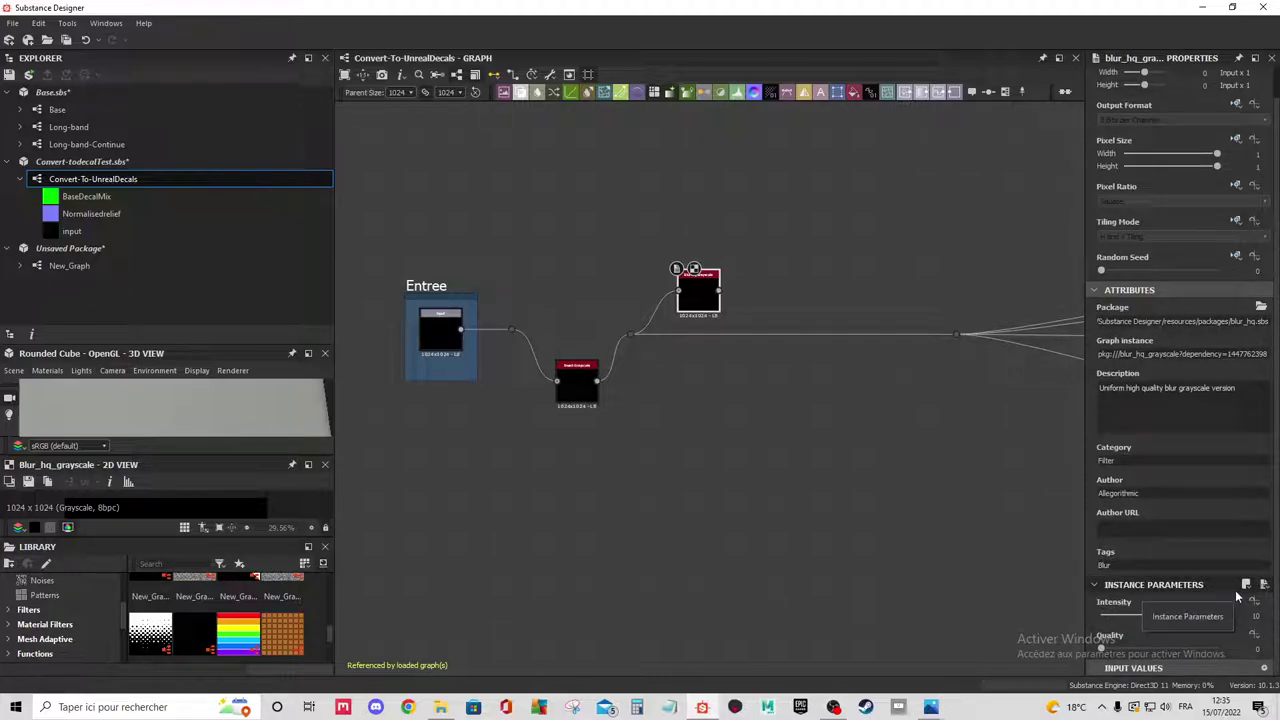
{"action": "left_click_drag", "start_coordinate": [1186, 614], "coordinate": [972, 620]}
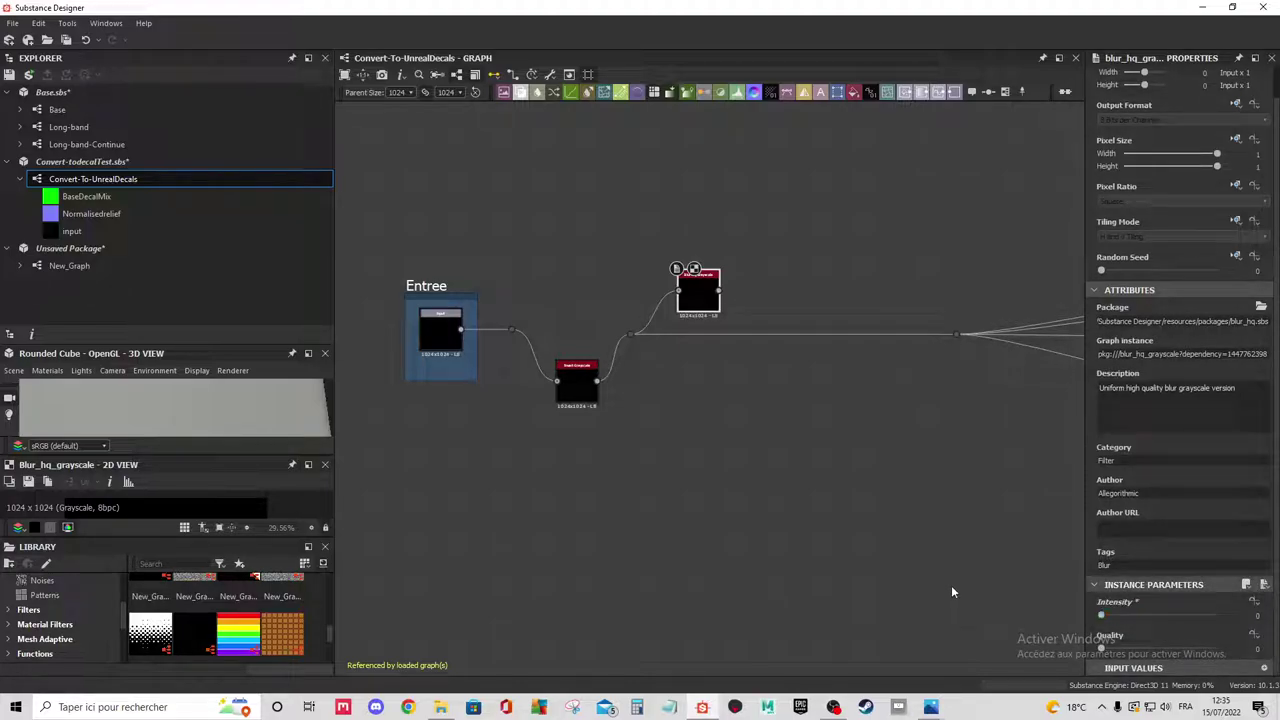
{"action": "scroll", "coordinate": [742, 340], "scroll_direction": "up", "scroll_amount": 2}
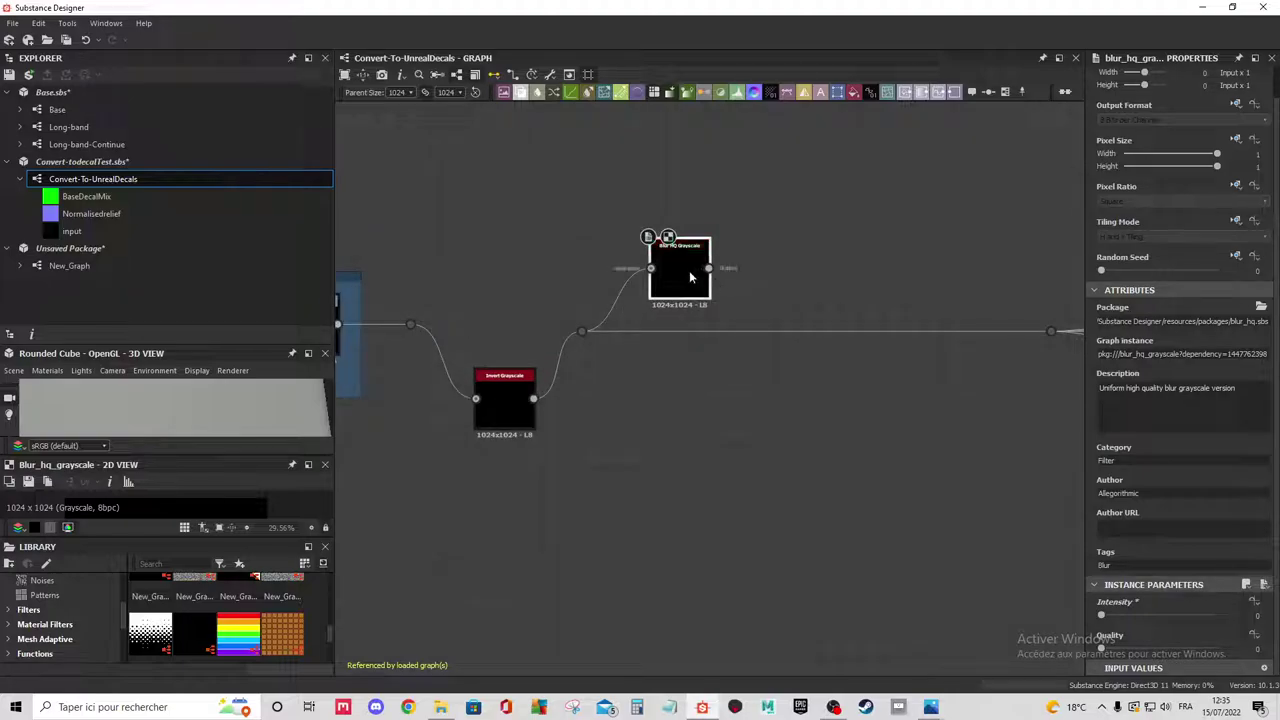
{"action": "double_click", "coordinate": [760, 331]}
{"action": "left_click_drag", "start_coordinate": [708, 268], "coordinate": [760, 331]}
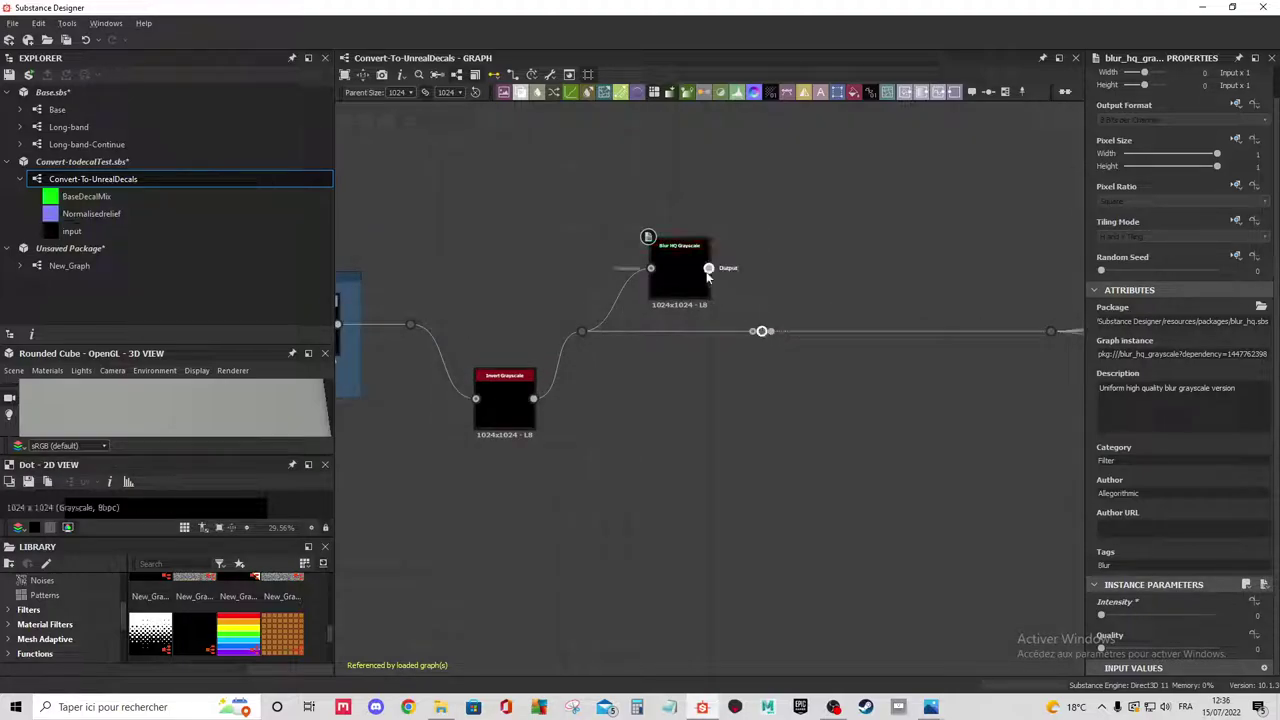
{"action": "mouse_move", "coordinate": [686, 285]}
{"action": "left_mouse_down"}
{"action": "mouse_move", "coordinate": [686, 420]}
{"action": "mouse_move", "coordinate": [676, 412]}
{"action": "left_mouse_up"}
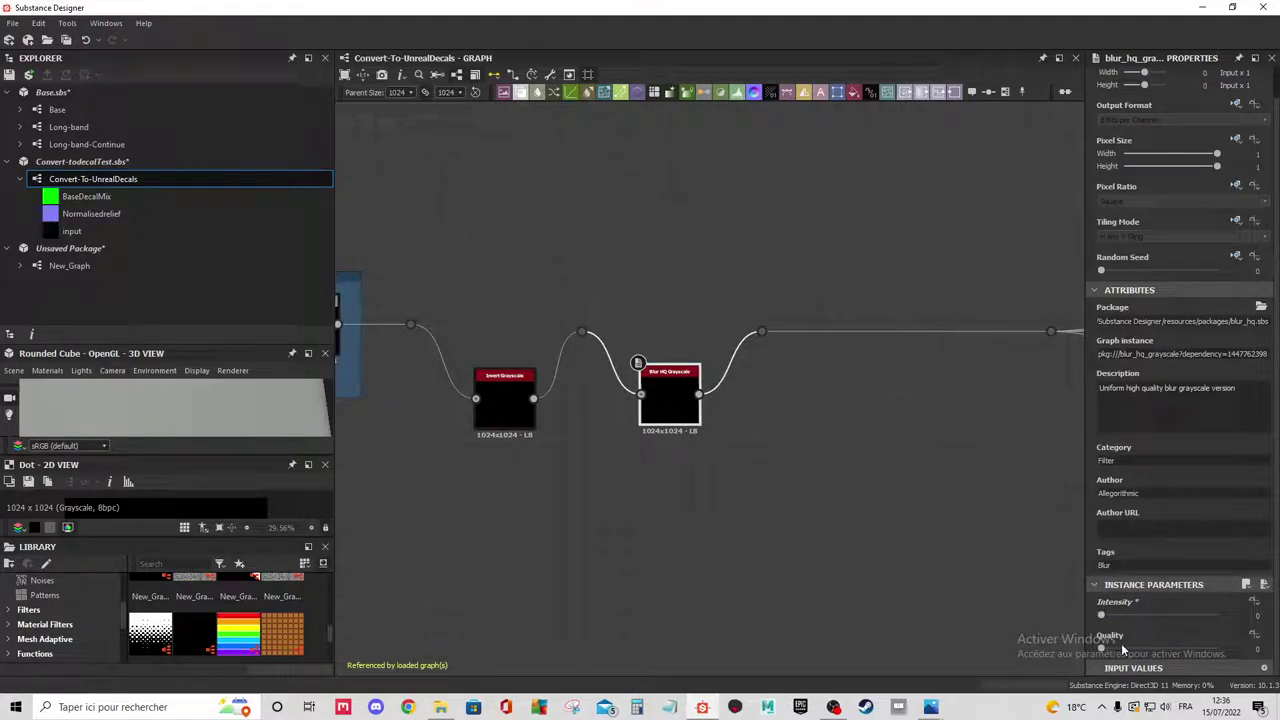
{"action": "left_click_drag", "start_coordinate": [1122, 650], "coordinate": [1216, 649]}
Publish the blur Intensity as a new 'BlurCorrection' graph input, confirming both dialogs.
{"action": "left_click", "coordinate": [1254, 601]}
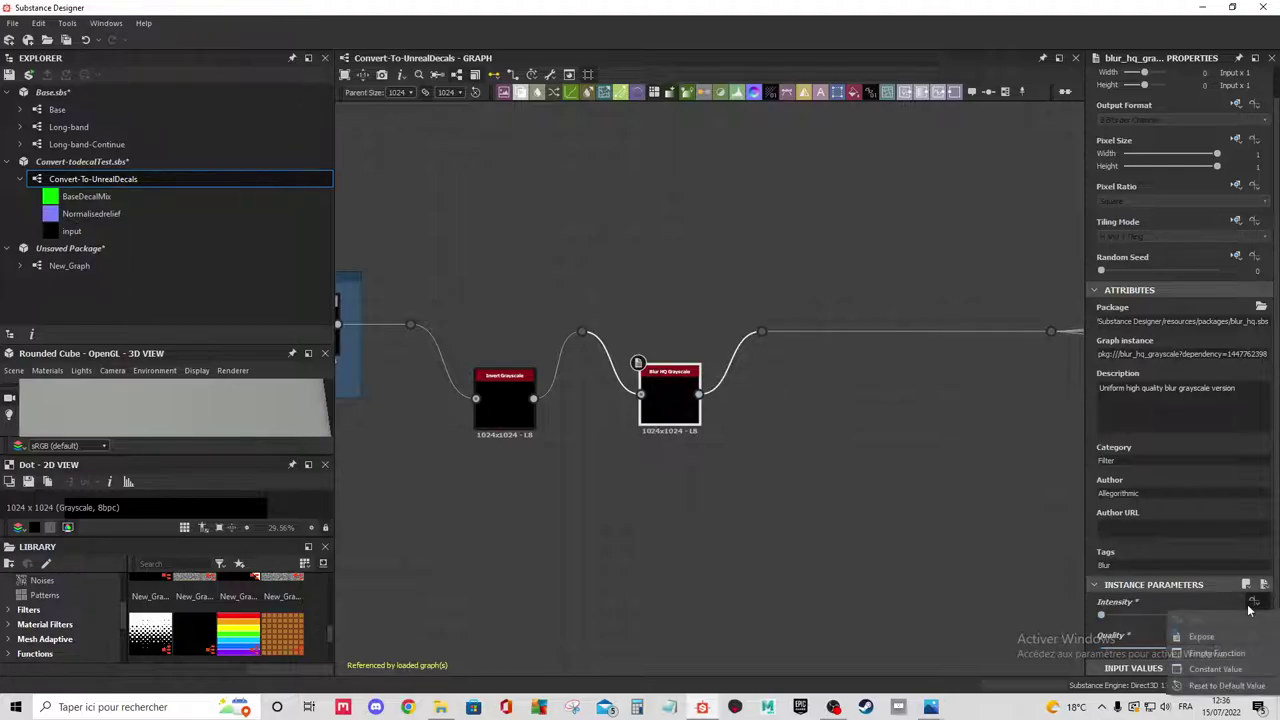
{"action": "left_click", "coordinate": [1201, 637]}
{"action": "left_click", "coordinate": [675, 344]}
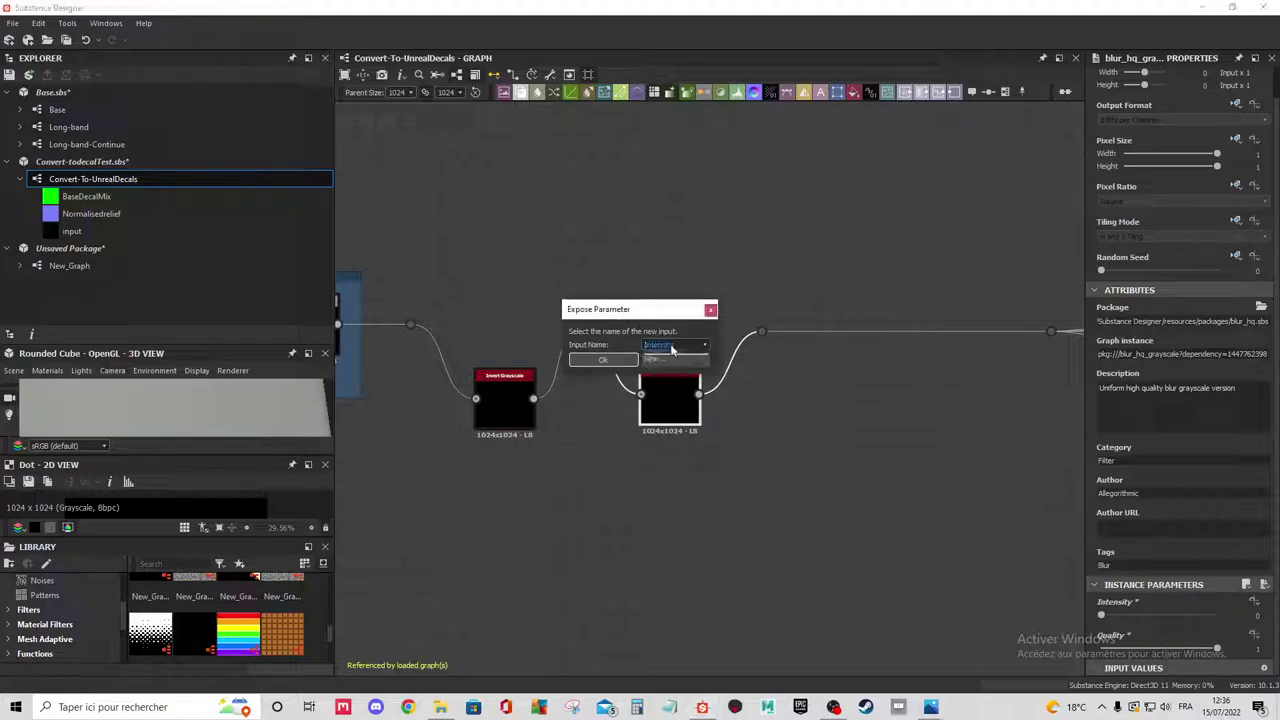
{"action": "left_click", "coordinate": [672, 365]}
{"action": "type", "text": "BlurCorrecti"}
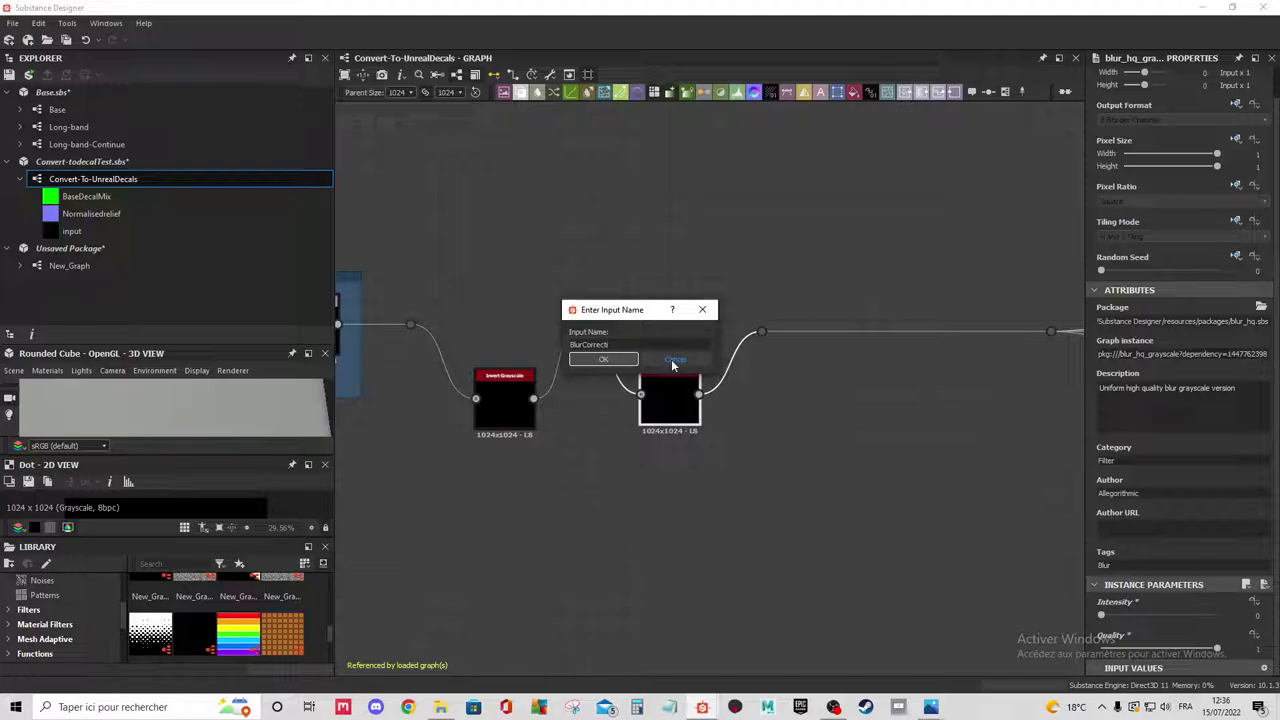
{"action": "type", "text": "on"}
{"action": "left_click", "coordinate": [605, 360]}
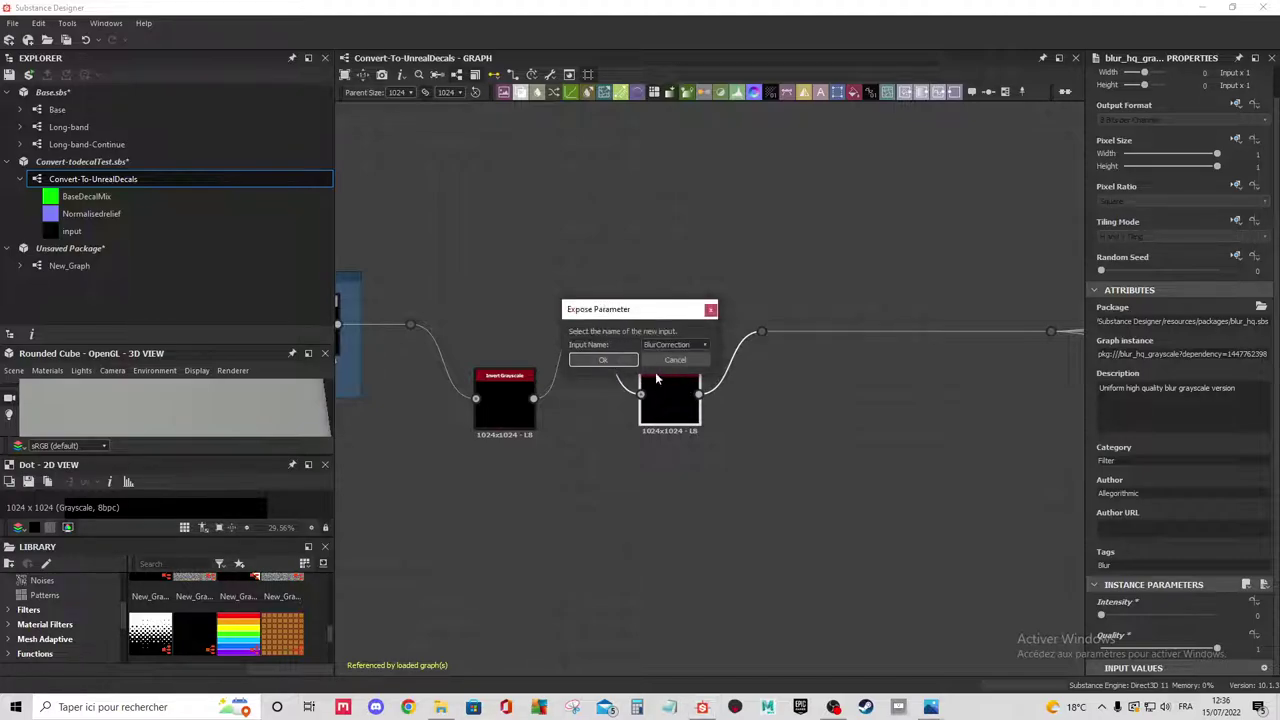
{"action": "left_click", "coordinate": [603, 360]}
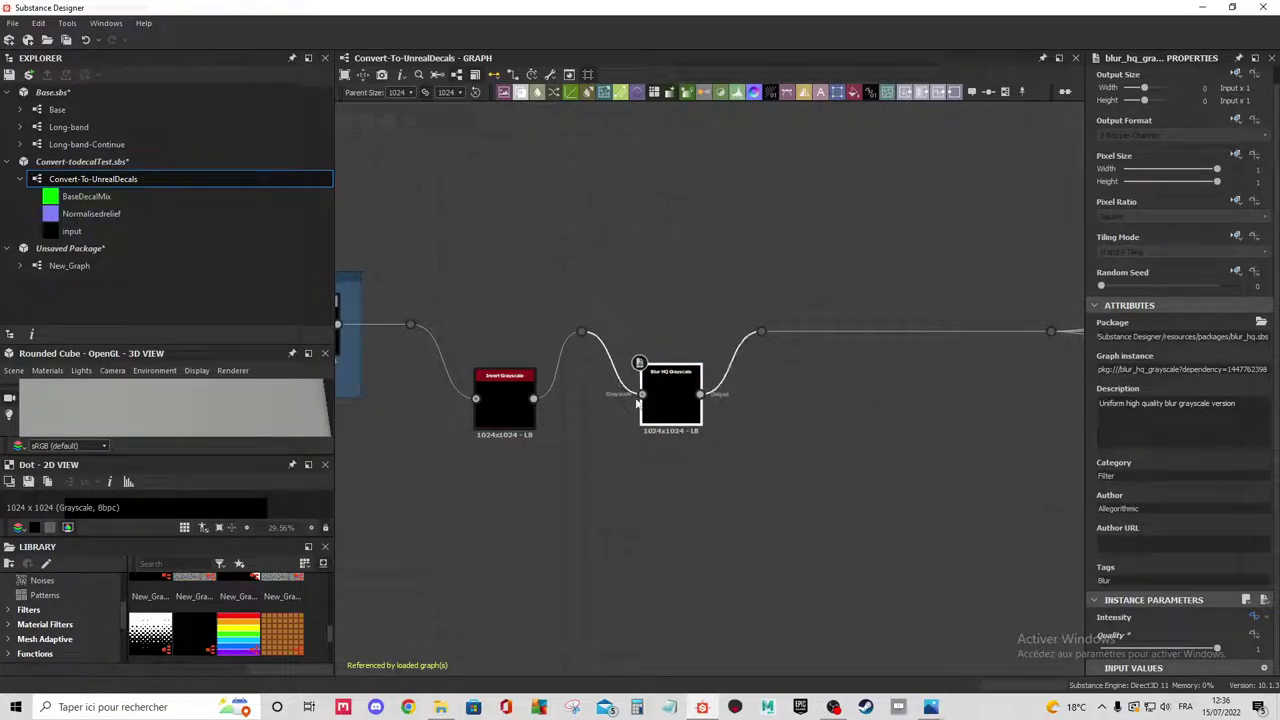
{"action": "scroll", "coordinate": [581, 339], "scroll_direction": "down", "scroll_amount": 2}
{"action": "scroll", "coordinate": [581, 339], "scroll_direction": "up", "scroll_amount": 1}
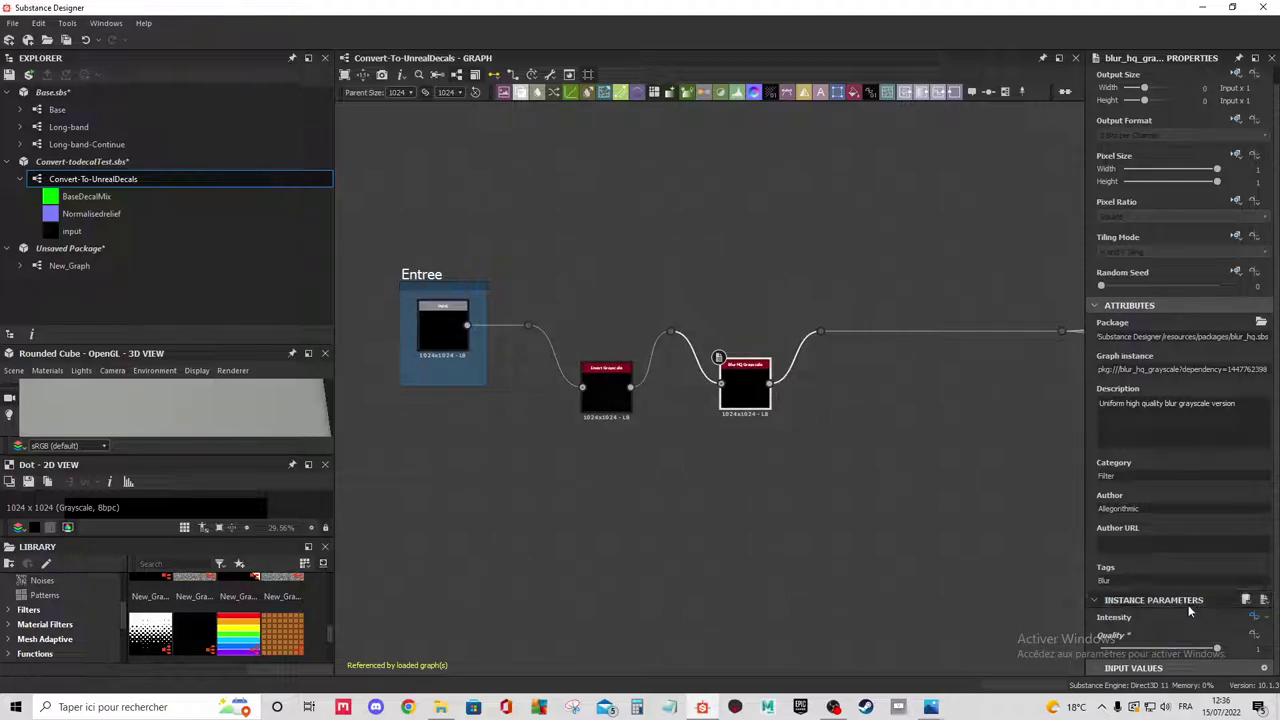
Add a Histogram Scan node fed by the Blur HQ output, with Position 0.5.
{"action": "middle_click_drag", "start_coordinate": [890, 437], "coordinate": [782, 455]}
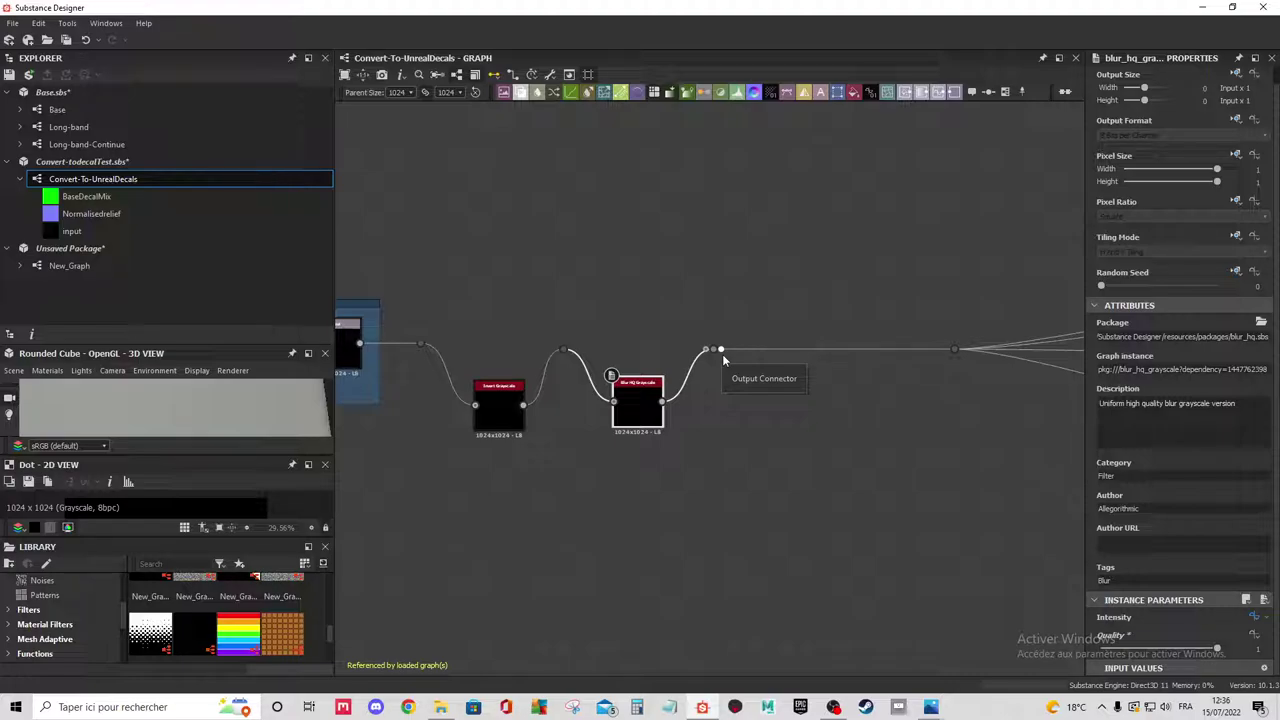
{"action": "left_click_drag", "start_coordinate": [720, 350], "coordinate": [762, 418]}
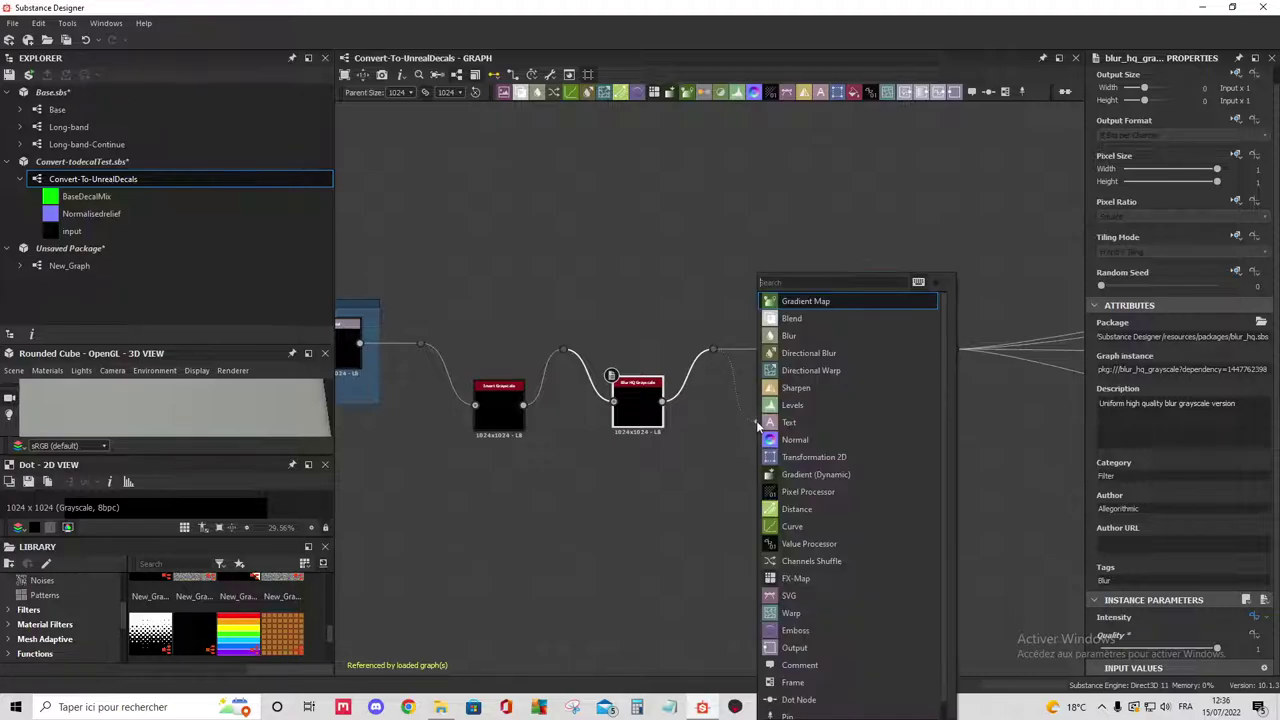
{"action": "mouse_move", "coordinate": [792, 405]}
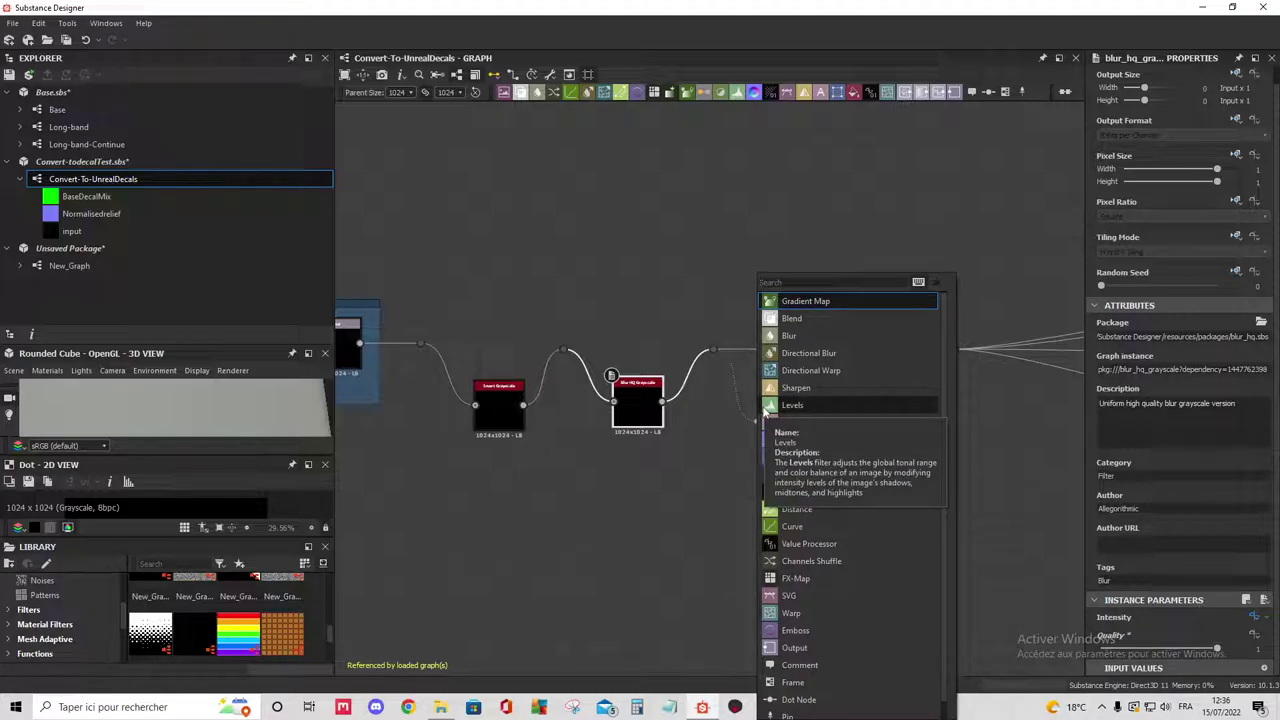
{"action": "type", "text": "histo"}
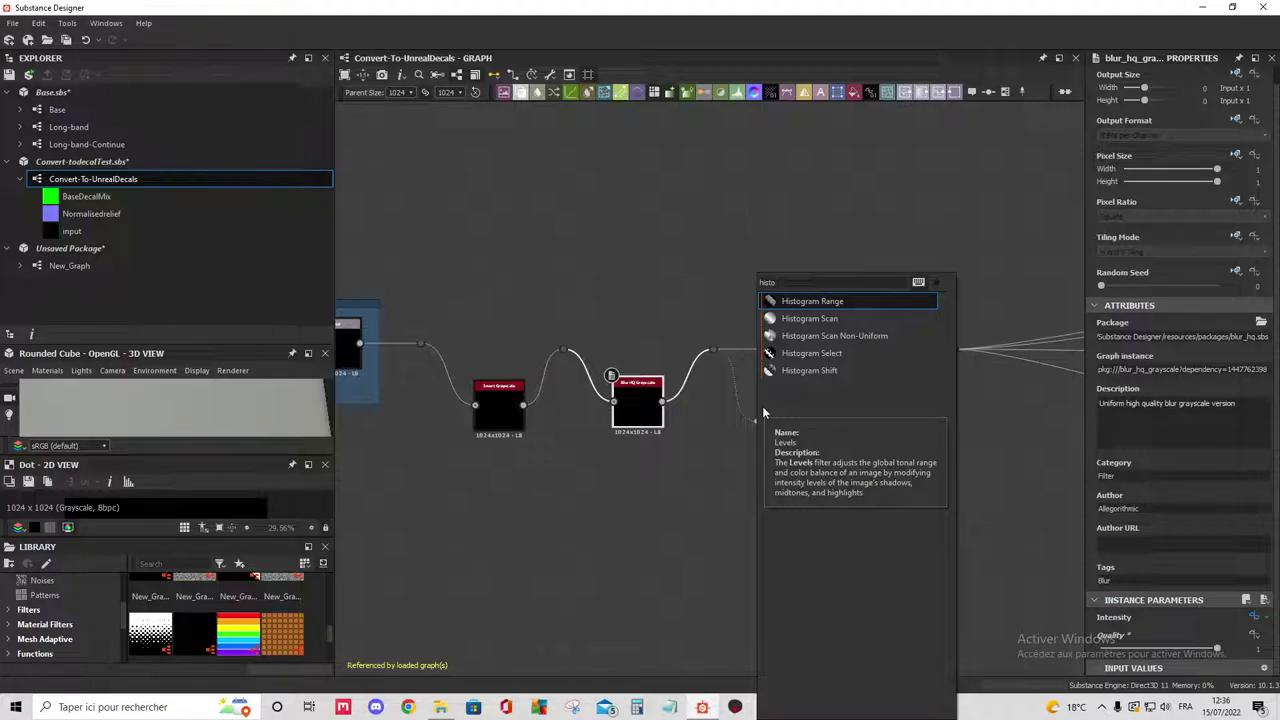
{"action": "left_click", "coordinate": [837, 316]}
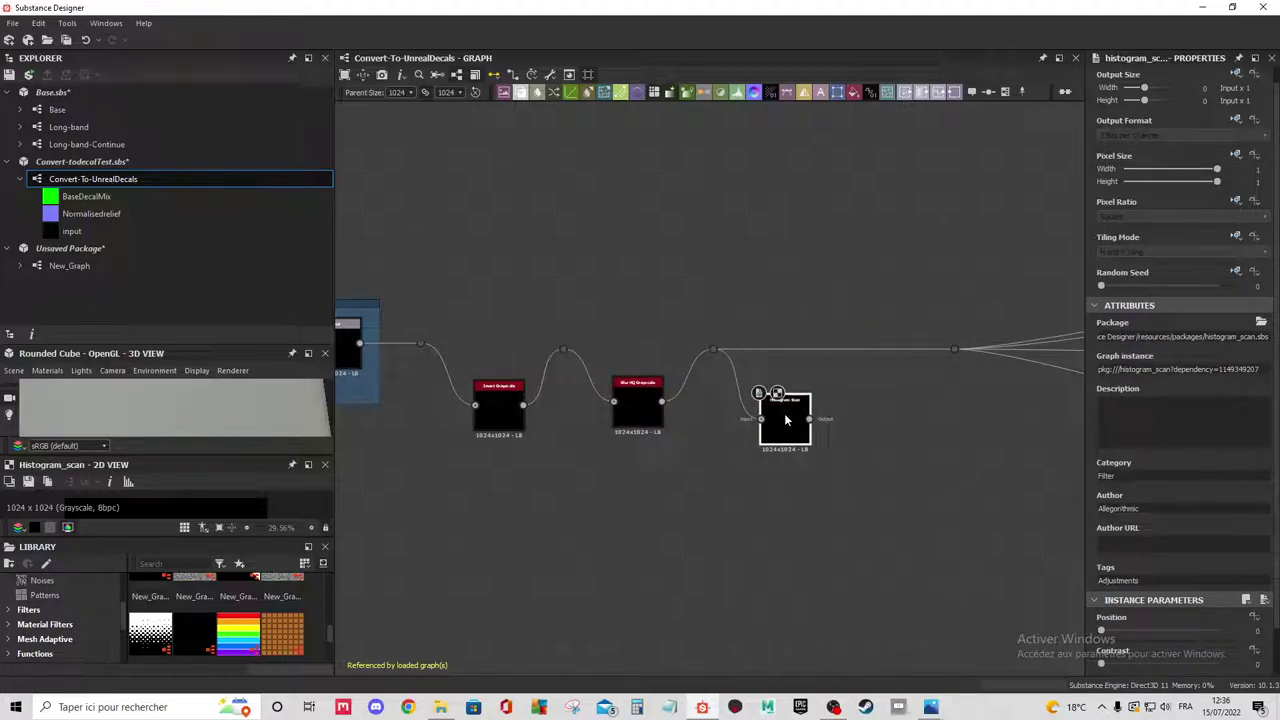
{"action": "scroll", "coordinate": [792, 412], "scroll_direction": "up", "scroll_amount": 2}
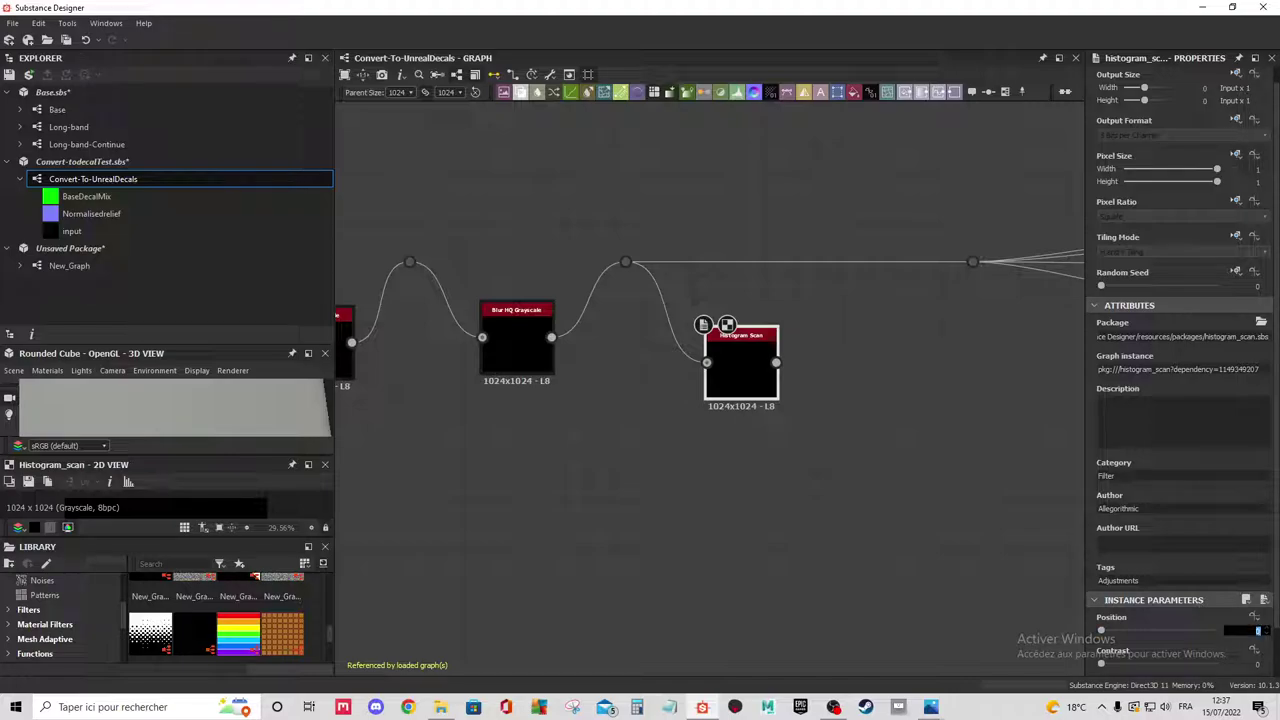
{"action": "key", "text": "Return"}
{"action": "left_click_drag", "start_coordinate": [742, 364], "coordinate": [755, 364]}
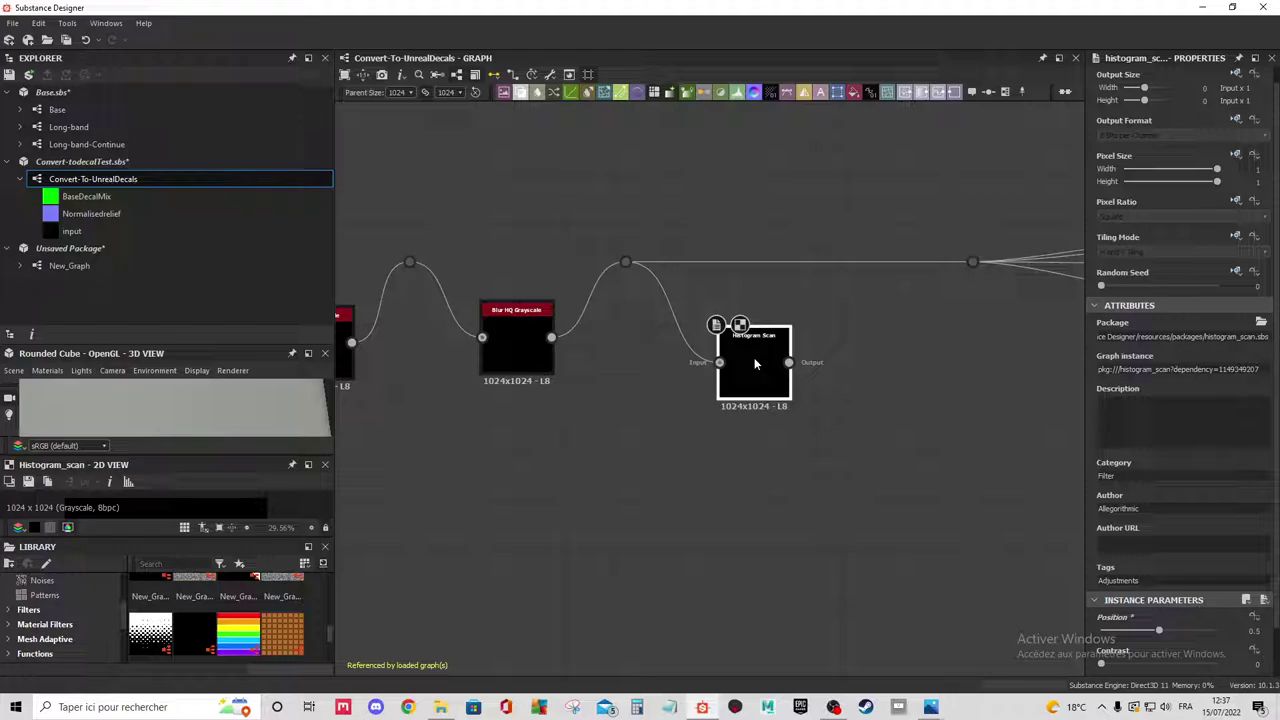
Place a BnW Spots 1 noise from Library > Noises and link it into the Histogram Scan.
{"action": "scroll", "coordinate": [743, 354], "scroll_direction": "down", "scroll_amount": 1}
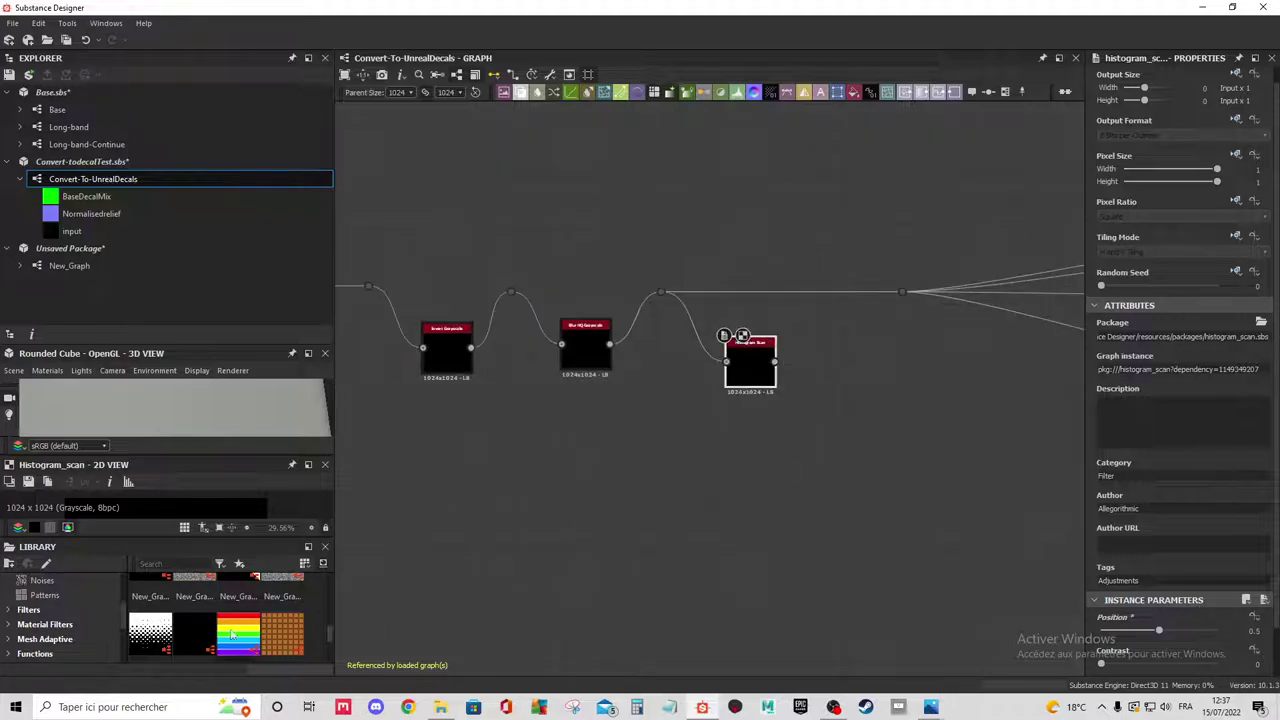
{"action": "scroll", "coordinate": [229, 622], "scroll_direction": "down", "scroll_amount": 2}
{"action": "scroll", "coordinate": [229, 622], "scroll_direction": "up", "scroll_amount": 2}
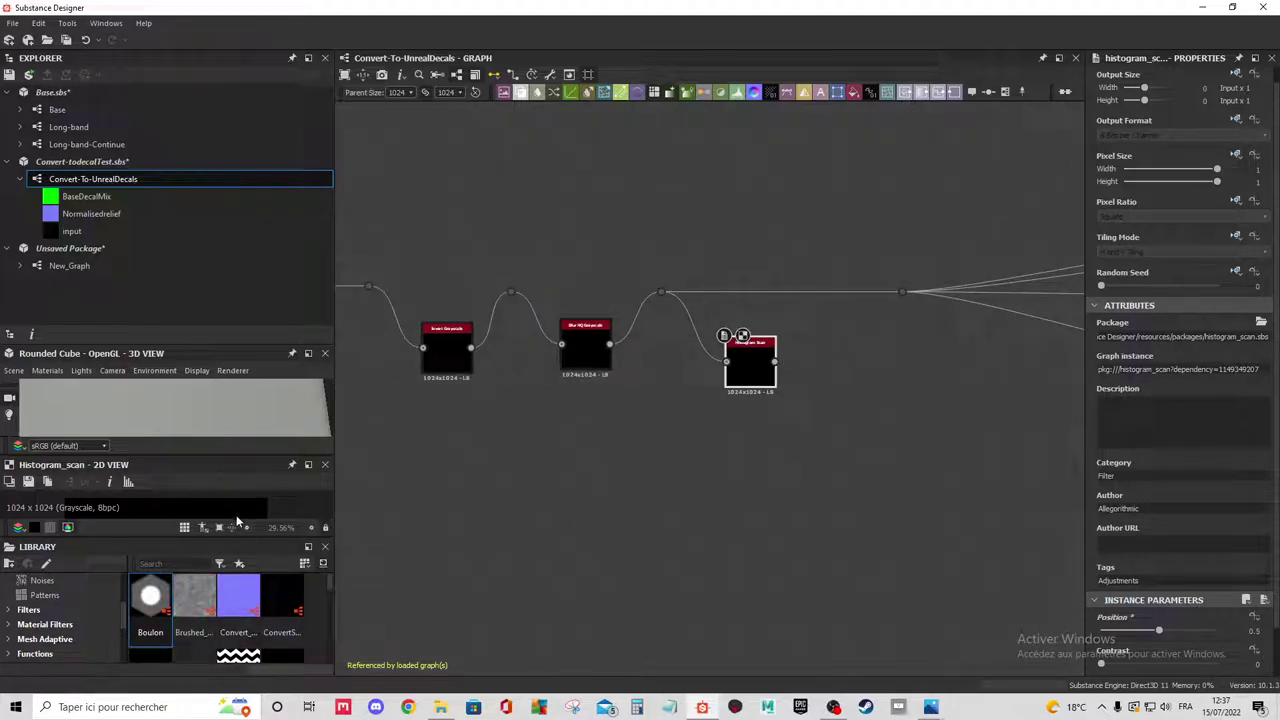
{"action": "left_click_drag", "start_coordinate": [133, 545], "coordinate": [133, 413]}
{"action": "left_click", "coordinate": [41, 477]}
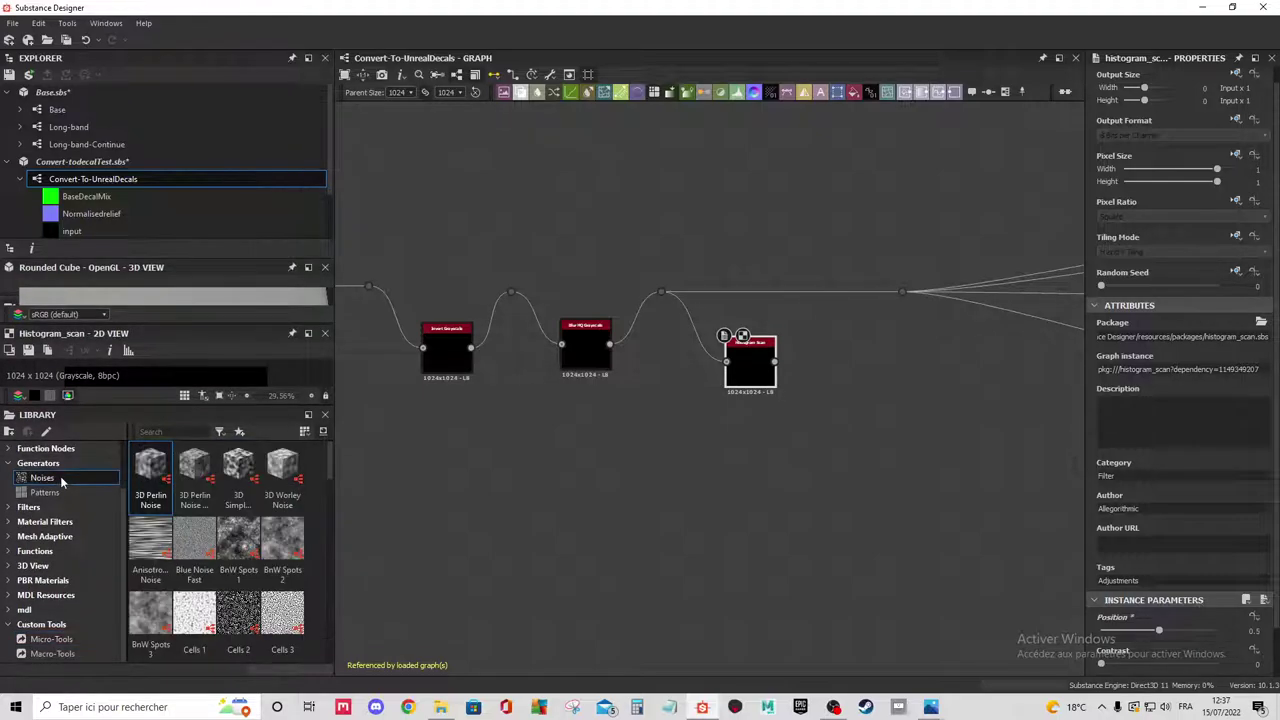
{"action": "mouse_move", "coordinate": [228, 553]}
{"action": "left_mouse_down"}
{"action": "mouse_move", "coordinate": [560, 468]}
{"action": "mouse_move", "coordinate": [696, 397]}
{"action": "mouse_move", "coordinate": [728, 361]}
{"action": "left_mouse_up"}
{"action": "left_click", "coordinate": [751, 365]}
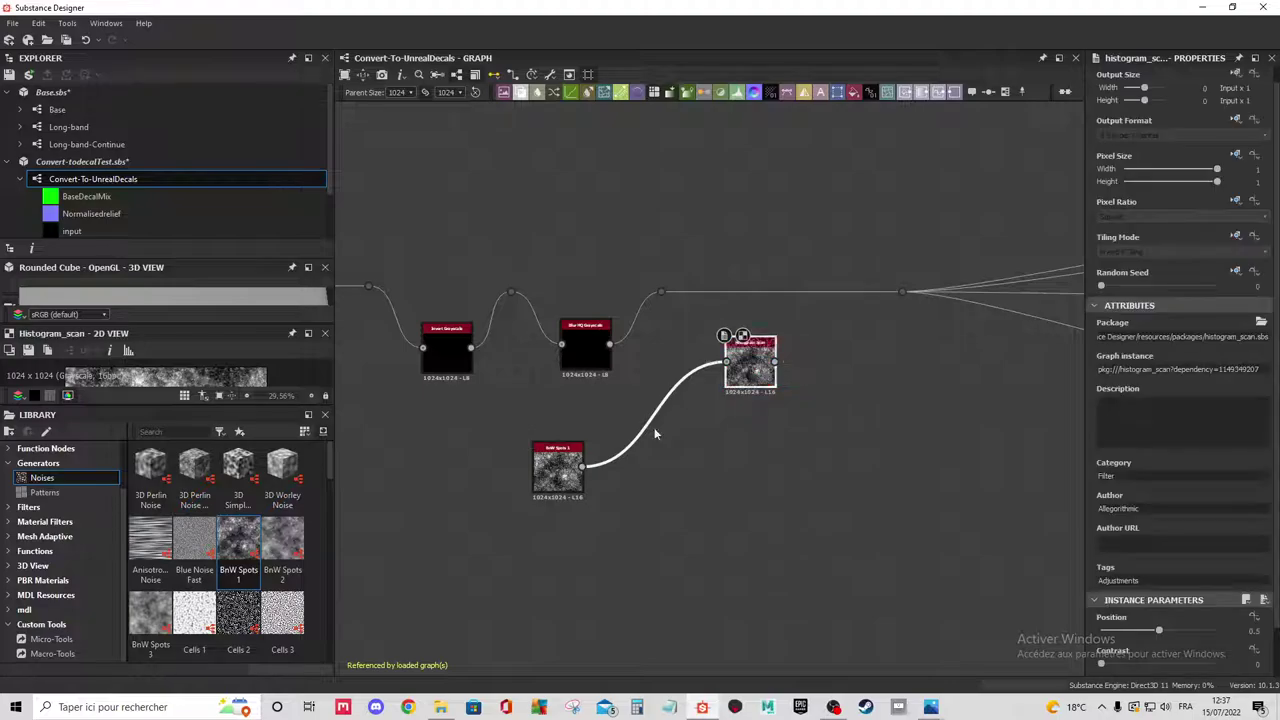
Close the 3D View, enlarge the 2D View, and preview the Histogram Scan.
{"action": "scroll", "coordinate": [565, 467], "scroll_direction": "up", "scroll_amount": 1}
{"action": "left_click", "coordinate": [565, 467]}
{"action": "scroll", "coordinate": [565, 467], "scroll_direction": "up", "scroll_amount": 1}
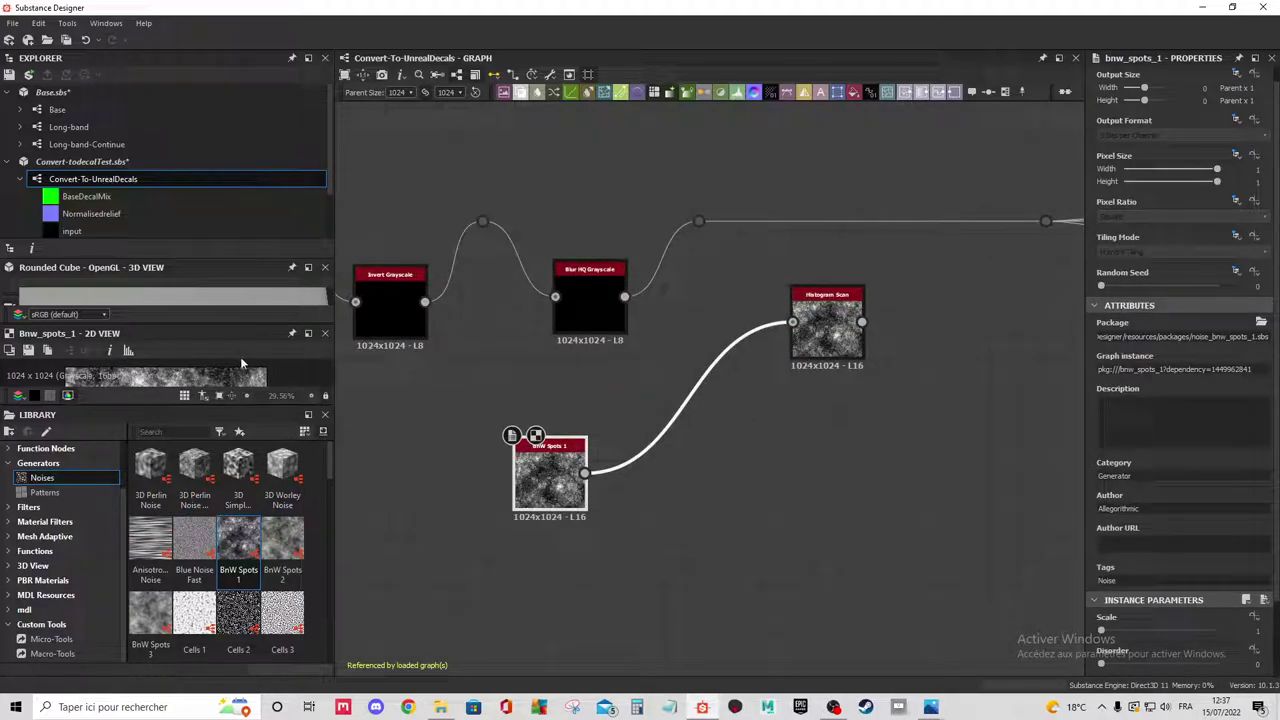
{"action": "left_click", "coordinate": [324, 267]}
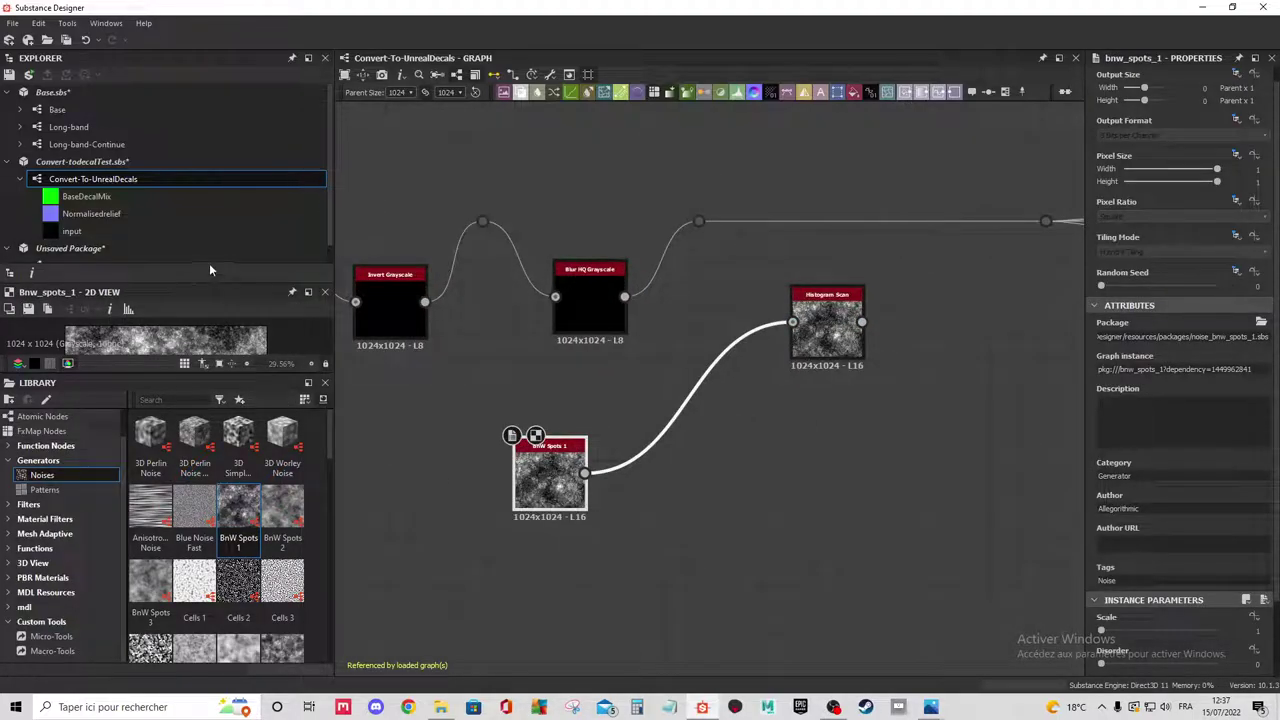
{"action": "left_click_drag", "start_coordinate": [210, 285], "coordinate": [210, 162]}
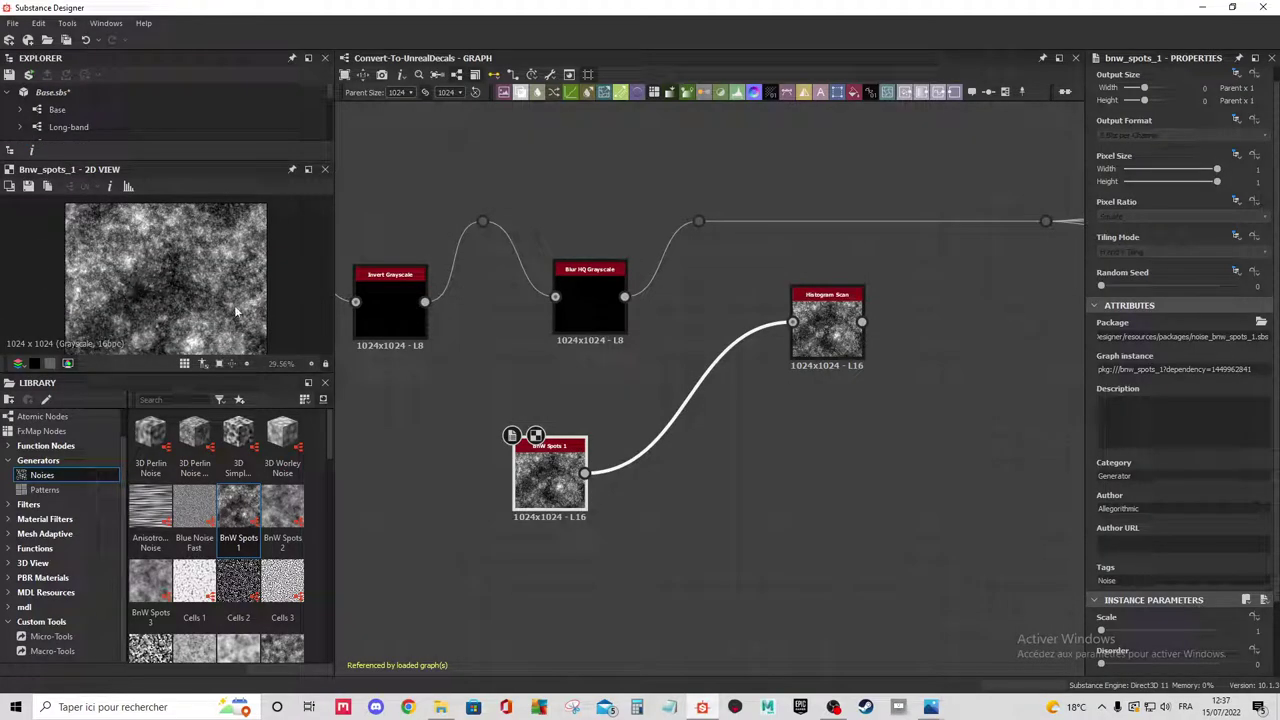
{"action": "left_click", "coordinate": [828, 330]}
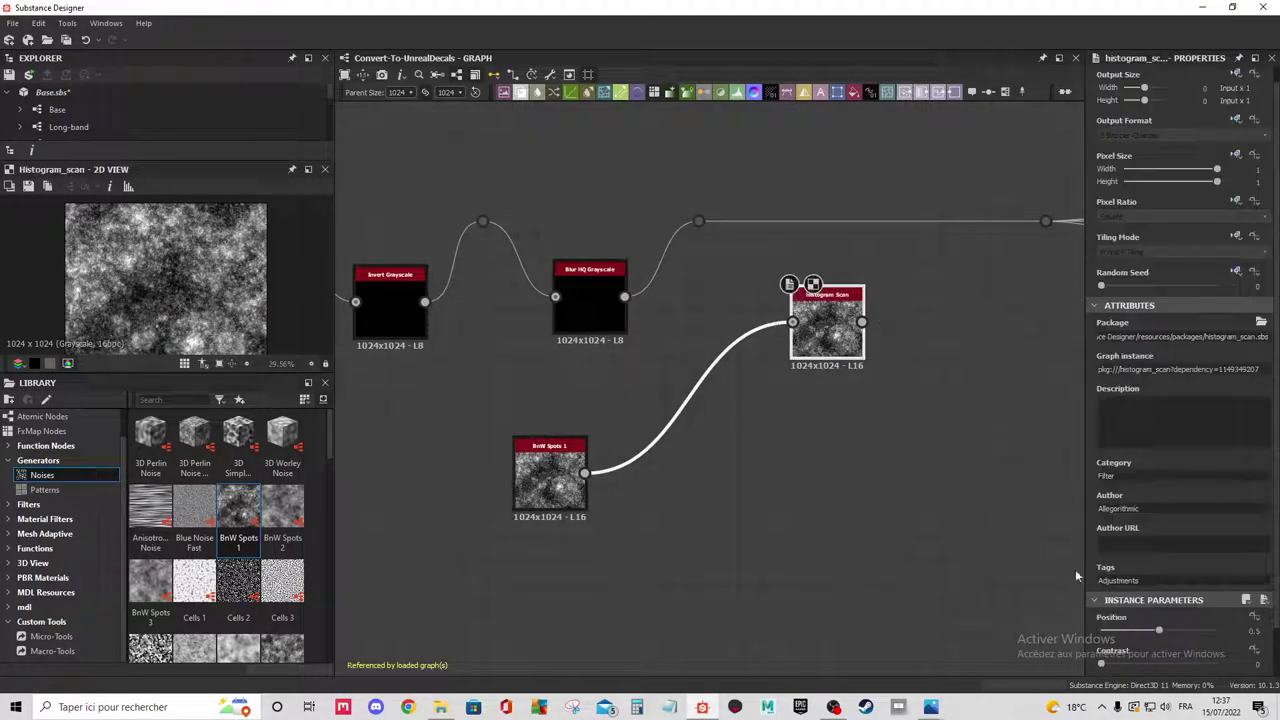
Test Histogram Scan Position and Contrast values, ending at Position 0.5 and Contrast 0.
{"action": "mouse_move", "coordinate": [1128, 630]}
{"action": "left_mouse_down"}
{"action": "mouse_move", "coordinate": [1163, 617]}
{"action": "mouse_move", "coordinate": [1150, 630]}
{"action": "left_mouse_up"}
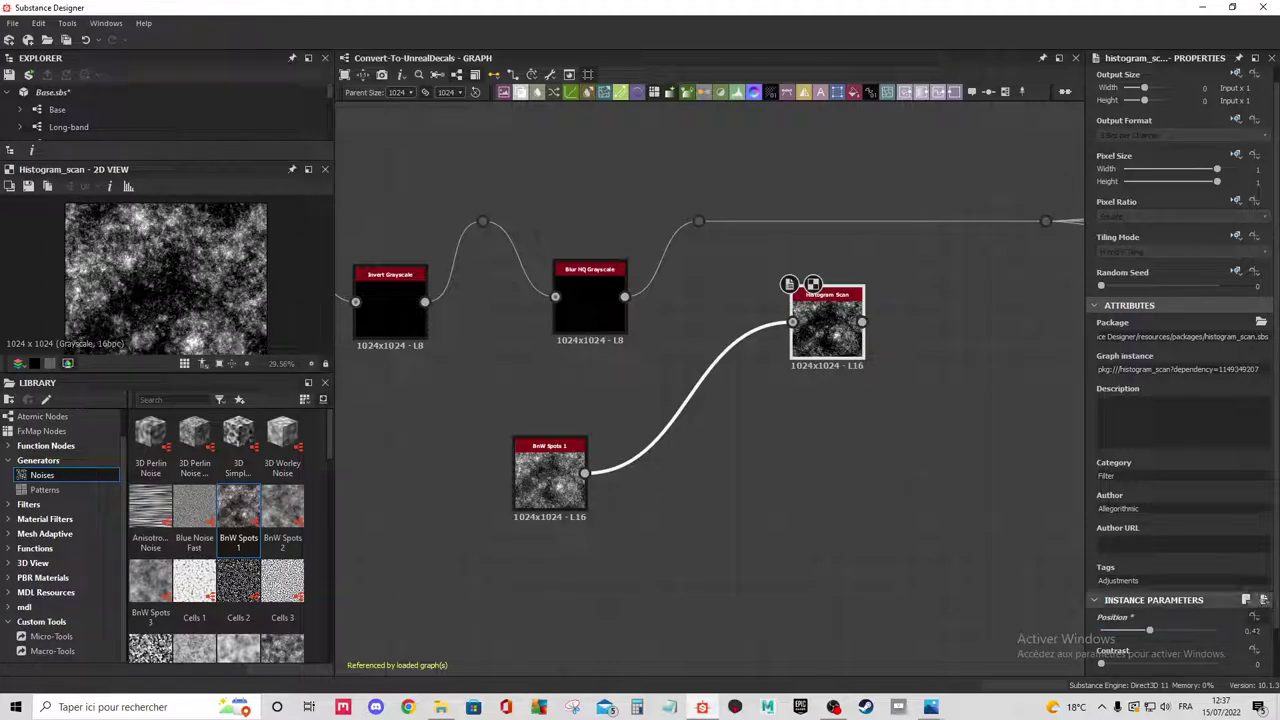
{"action": "double_click", "coordinate": [1252, 630]}
{"action": "type", "text": "0.5"}
{"action": "key", "text": "Return"}
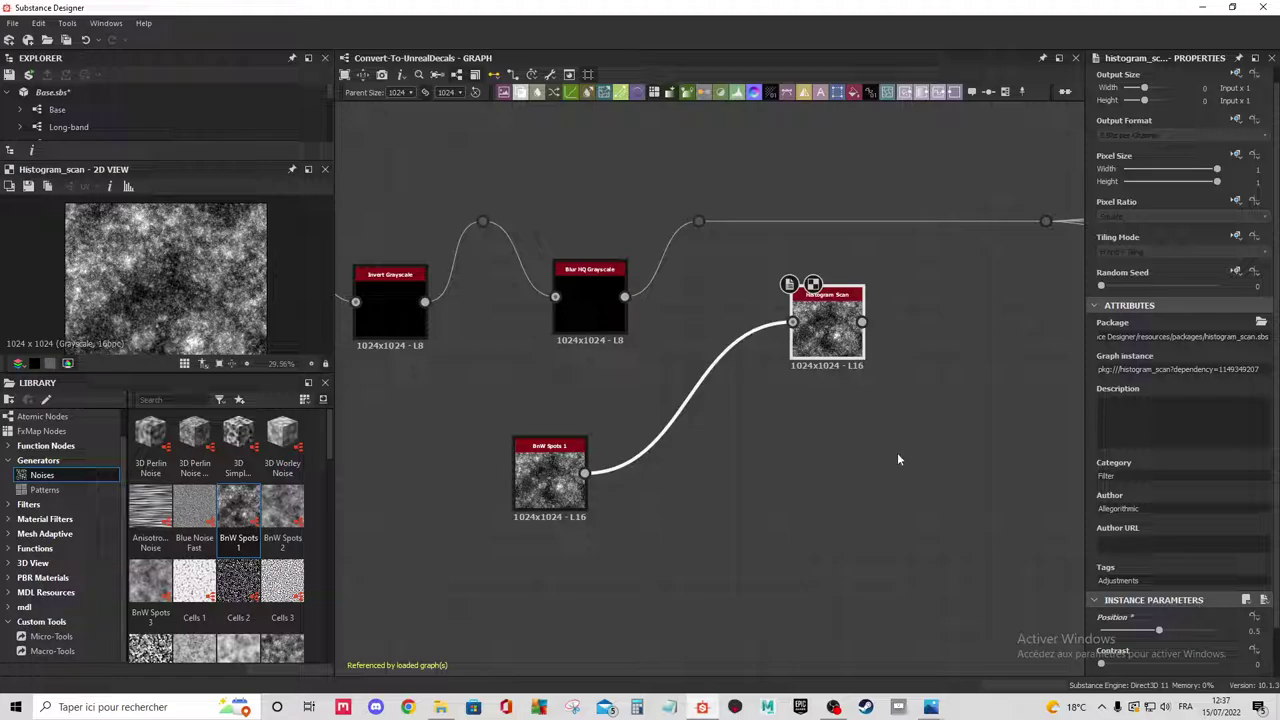
{"action": "scroll", "coordinate": [1070, 572], "scroll_direction": "down", "scroll_amount": 1}
{"action": "scroll", "coordinate": [1130, 640], "scroll_direction": "down", "scroll_amount": 1}
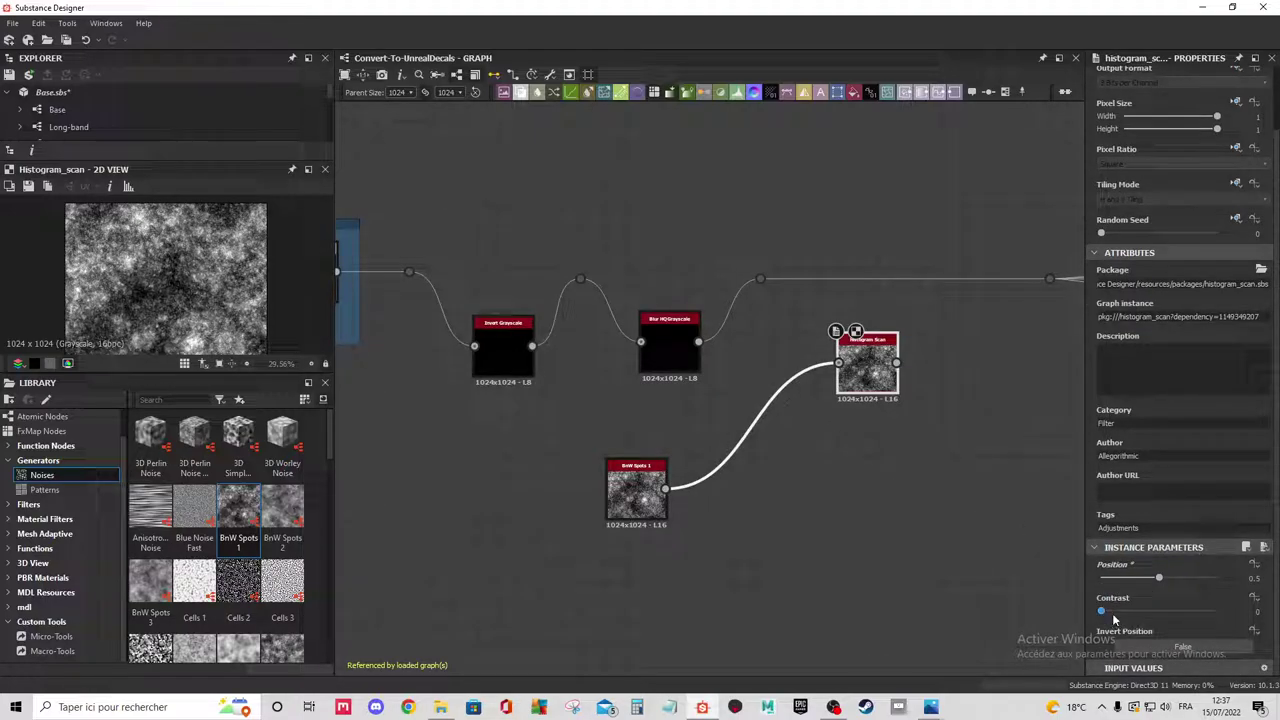
{"action": "left_click_drag", "start_coordinate": [1104, 611], "coordinate": [1189, 617]}
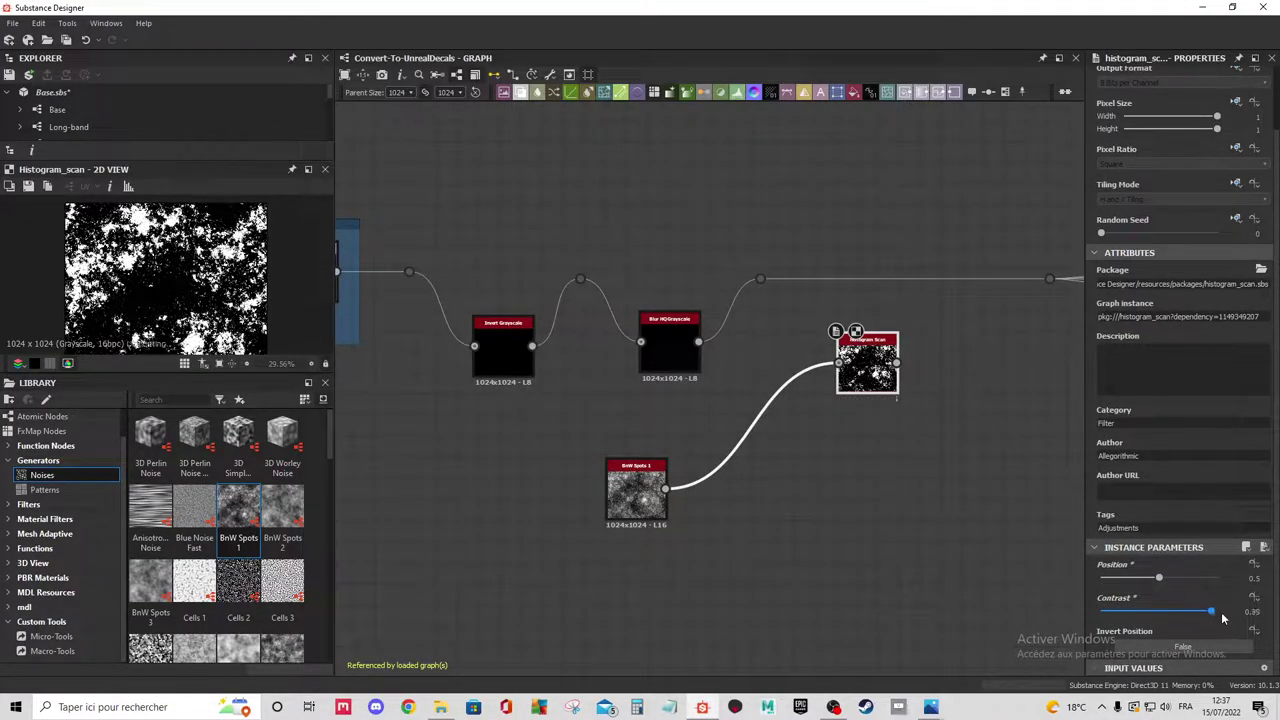
{"action": "left_click", "coordinate": [1253, 598]}
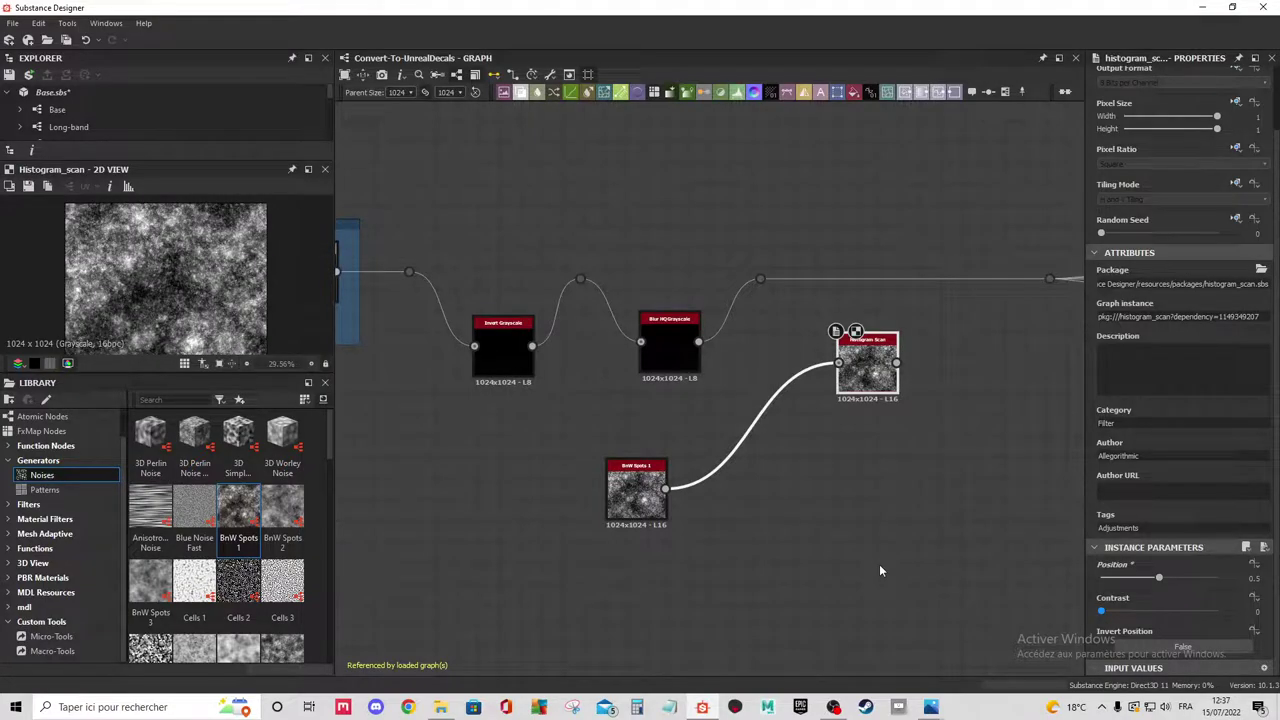
{"action": "left_click_drag", "start_coordinate": [1101, 611], "coordinate": [1217, 611]}
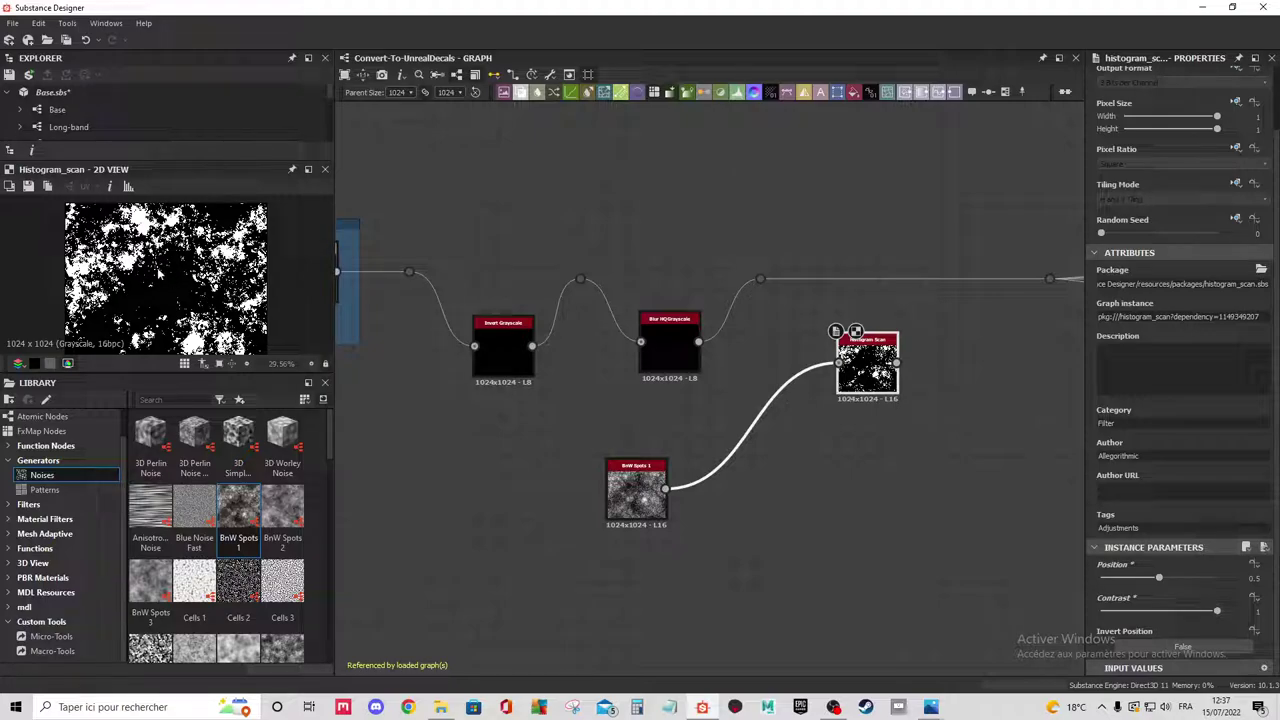
{"action": "left_click_drag", "start_coordinate": [1215, 611], "coordinate": [1054, 609]}
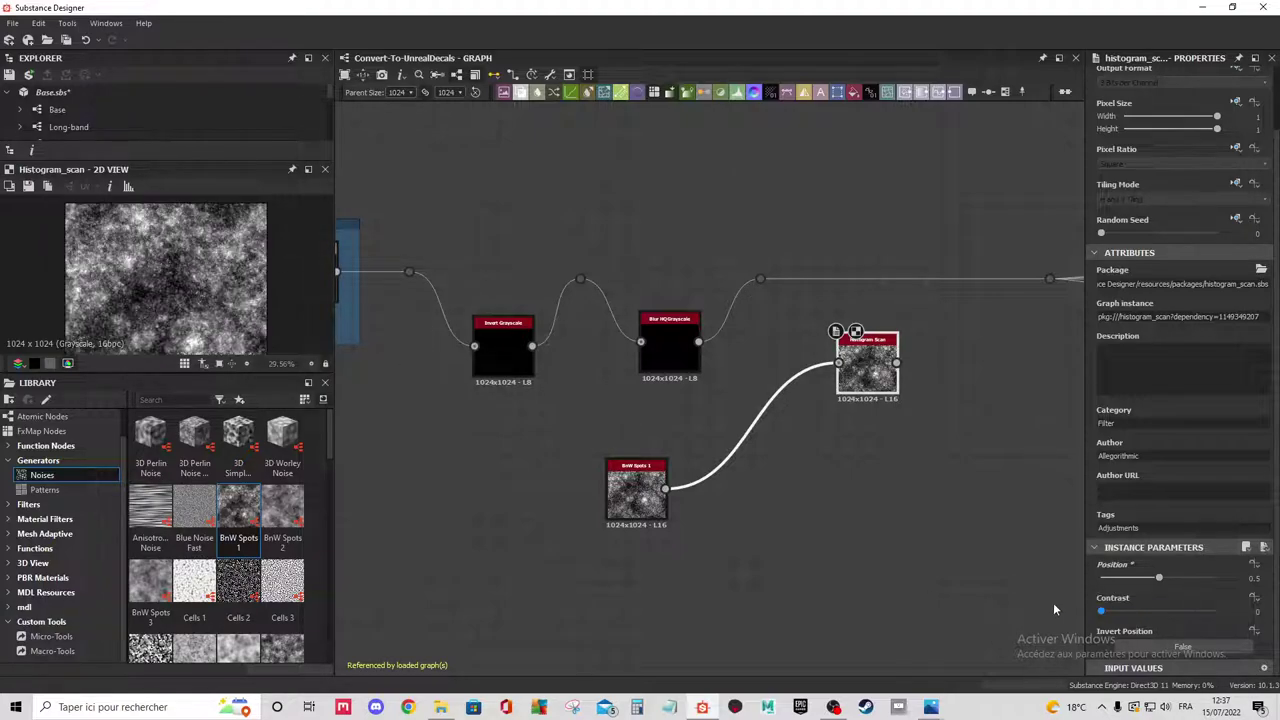
Wire the Histogram Scan inline after the blur via a dot and delete BnW Spots 1.
{"action": "left_click_drag", "start_coordinate": [866, 372], "coordinate": [919, 352]}
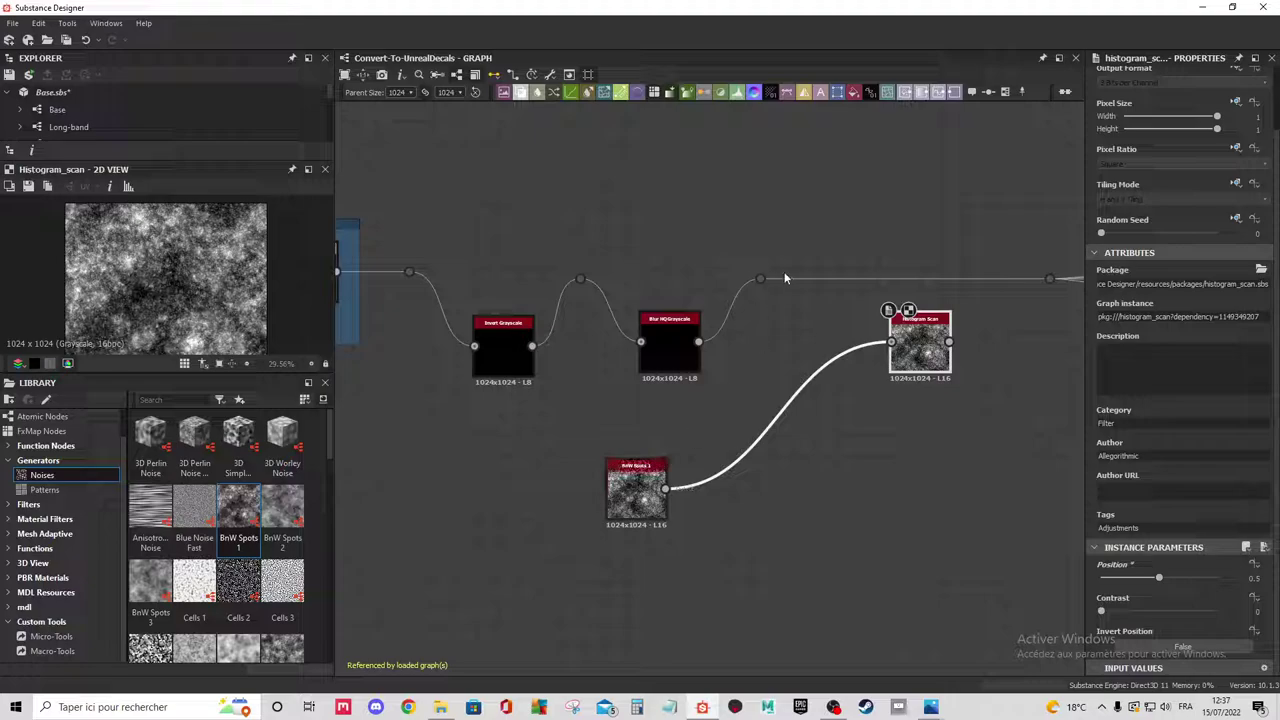
{"action": "mouse_move", "coordinate": [760, 278]}
{"action": "left_mouse_down"}
{"action": "mouse_move", "coordinate": [890, 342]}
{"action": "mouse_move", "coordinate": [877, 368]}
{"action": "left_mouse_up"}
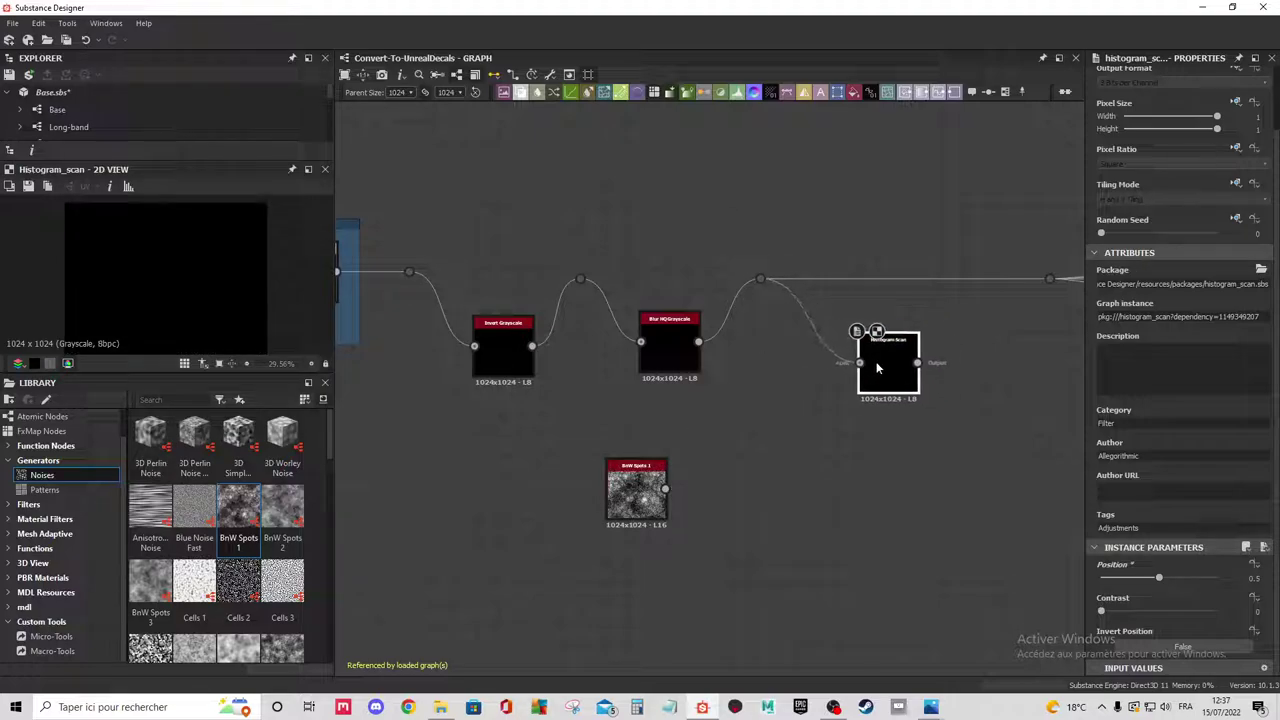
{"action": "double_click", "coordinate": [1000, 278]}
{"action": "left_click_drag", "start_coordinate": [1000, 278], "coordinate": [925, 372]}
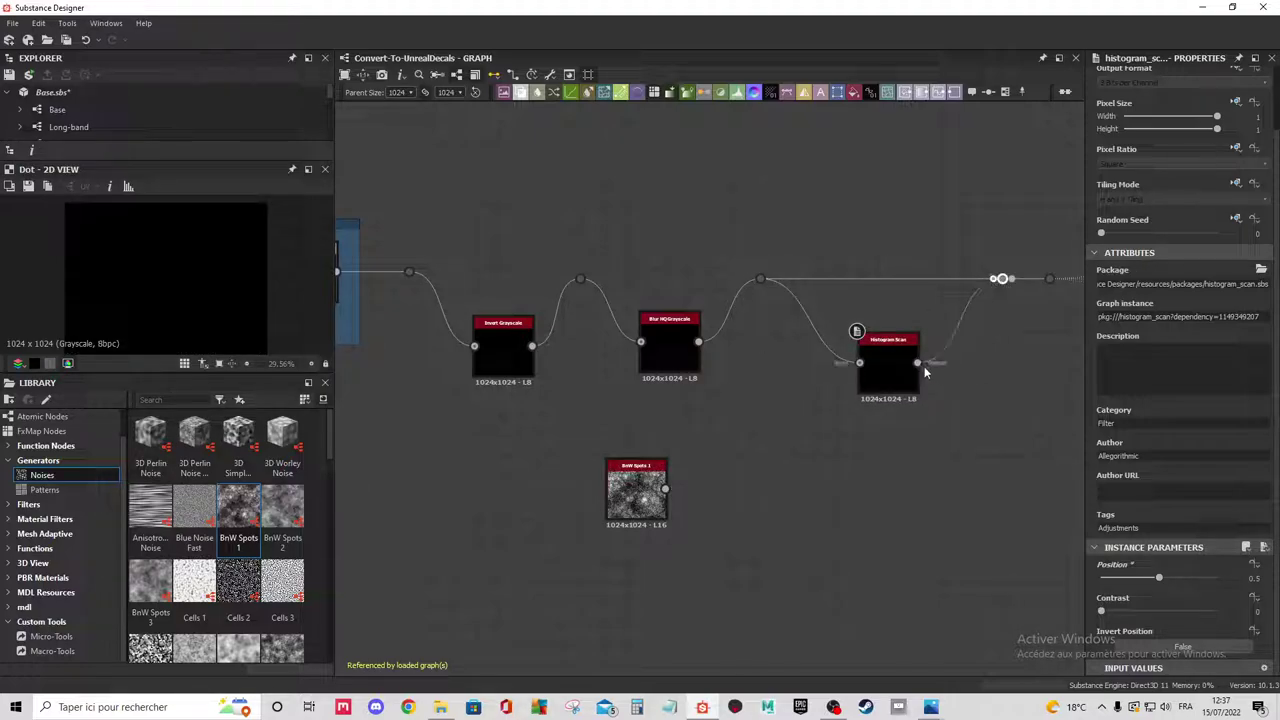
{"action": "left_click_drag", "start_coordinate": [635, 495], "coordinate": [677, 495]}
{"action": "key", "text": "Delete"}
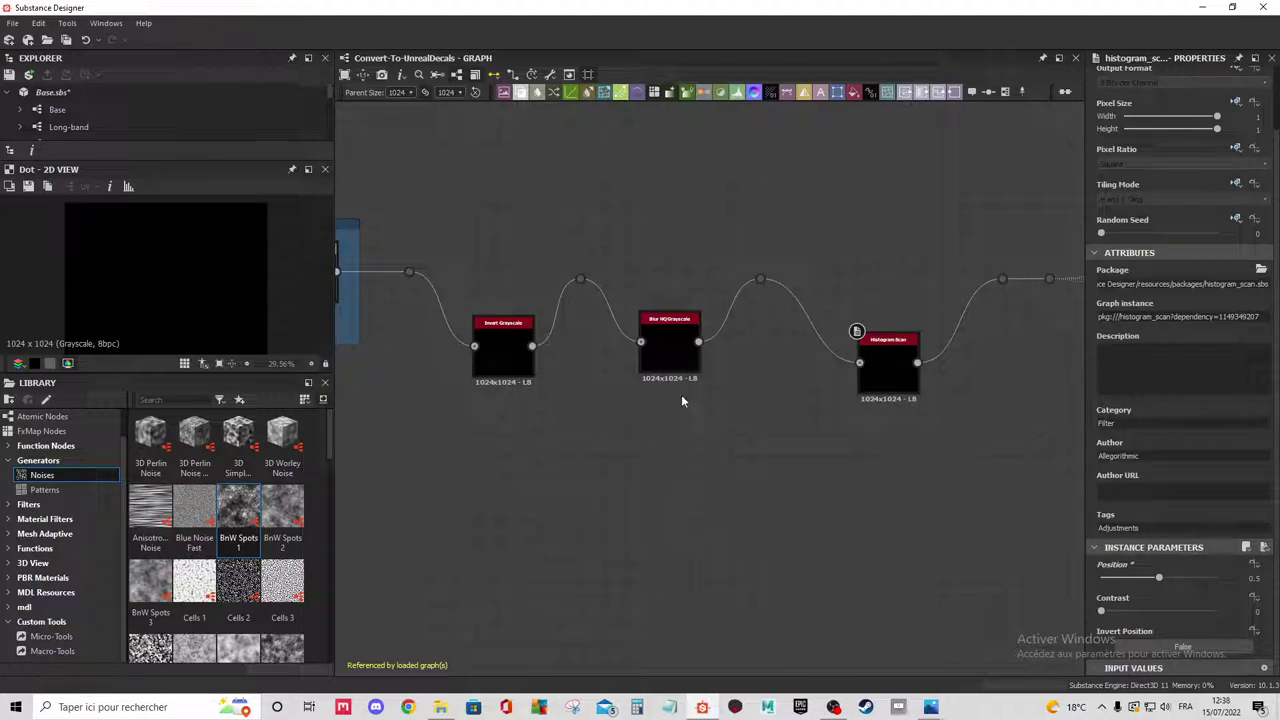
{"action": "left_click_drag", "start_coordinate": [880, 358], "coordinate": [880, 337]}
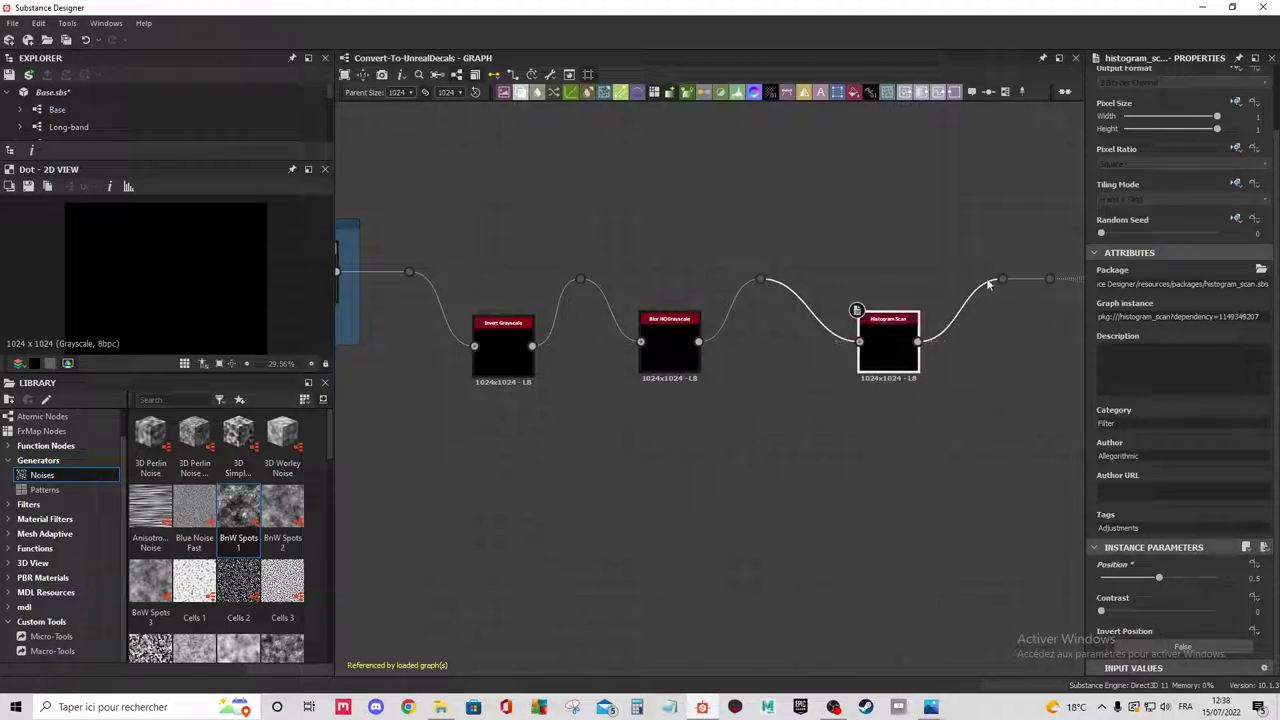
Select the Invert Grayscale node and bring up its context menu.
{"action": "scroll", "coordinate": [940, 340], "scroll_direction": "down", "scroll_amount": 2}
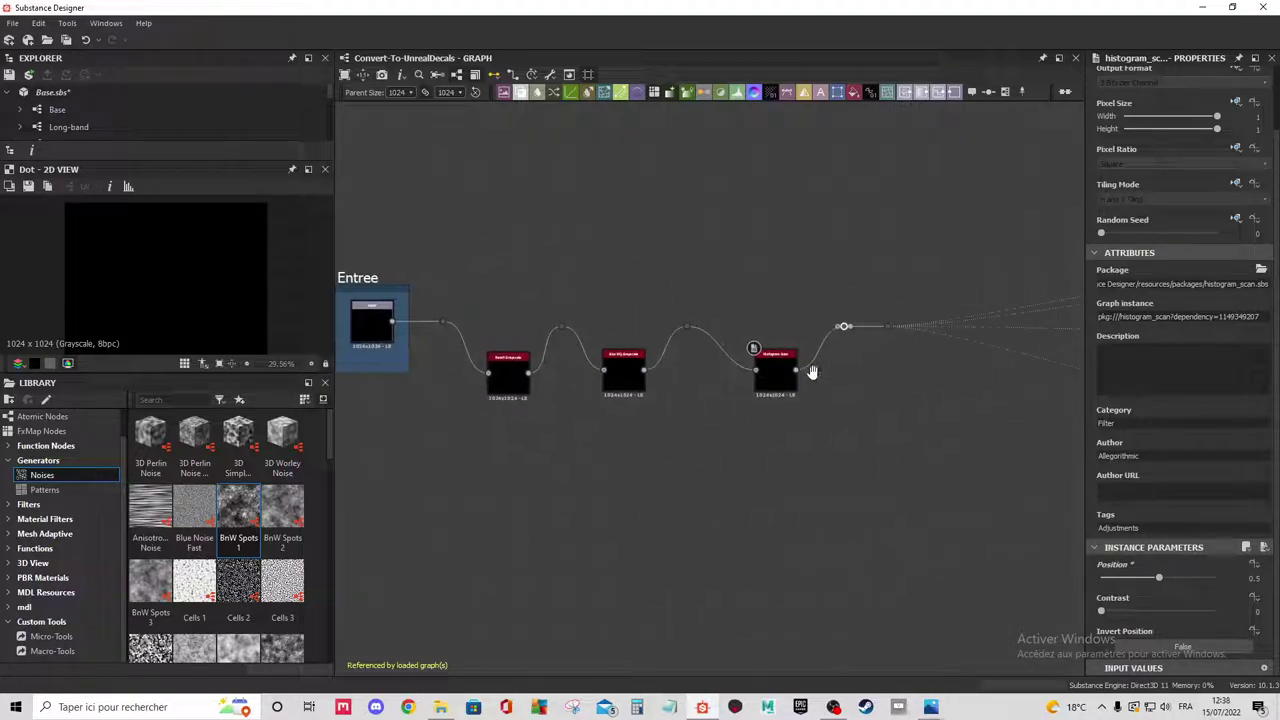
{"action": "scroll", "coordinate": [836, 384], "scroll_direction": "down", "scroll_amount": 2}
{"action": "scroll", "coordinate": [700, 400], "scroll_direction": "up", "scroll_amount": 1}
{"action": "scroll", "coordinate": [566, 416], "scroll_direction": "up", "scroll_amount": 1}
{"action": "scroll", "coordinate": [566, 416], "scroll_direction": "up", "scroll_amount": 1}
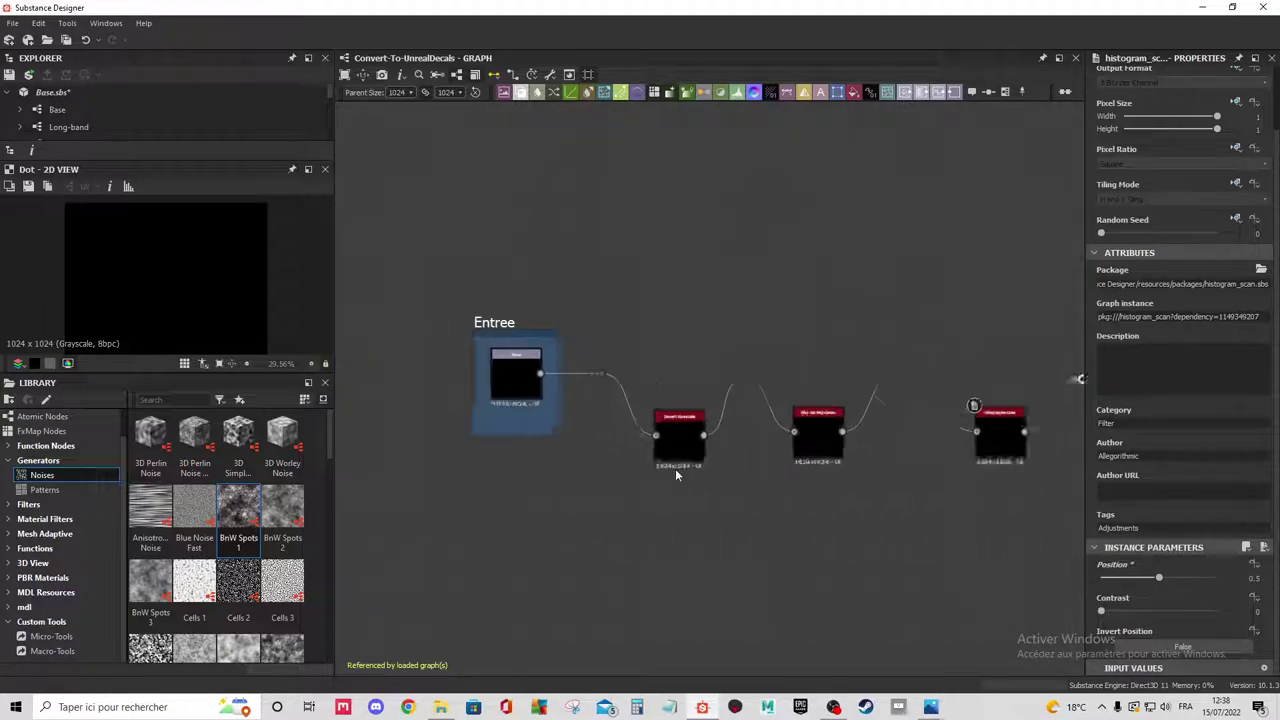
{"action": "scroll", "coordinate": [675, 468], "scroll_direction": "up", "scroll_amount": 2}
{"action": "left_click", "coordinate": [660, 330]}
{"action": "right_click", "coordinate": [685, 210]}
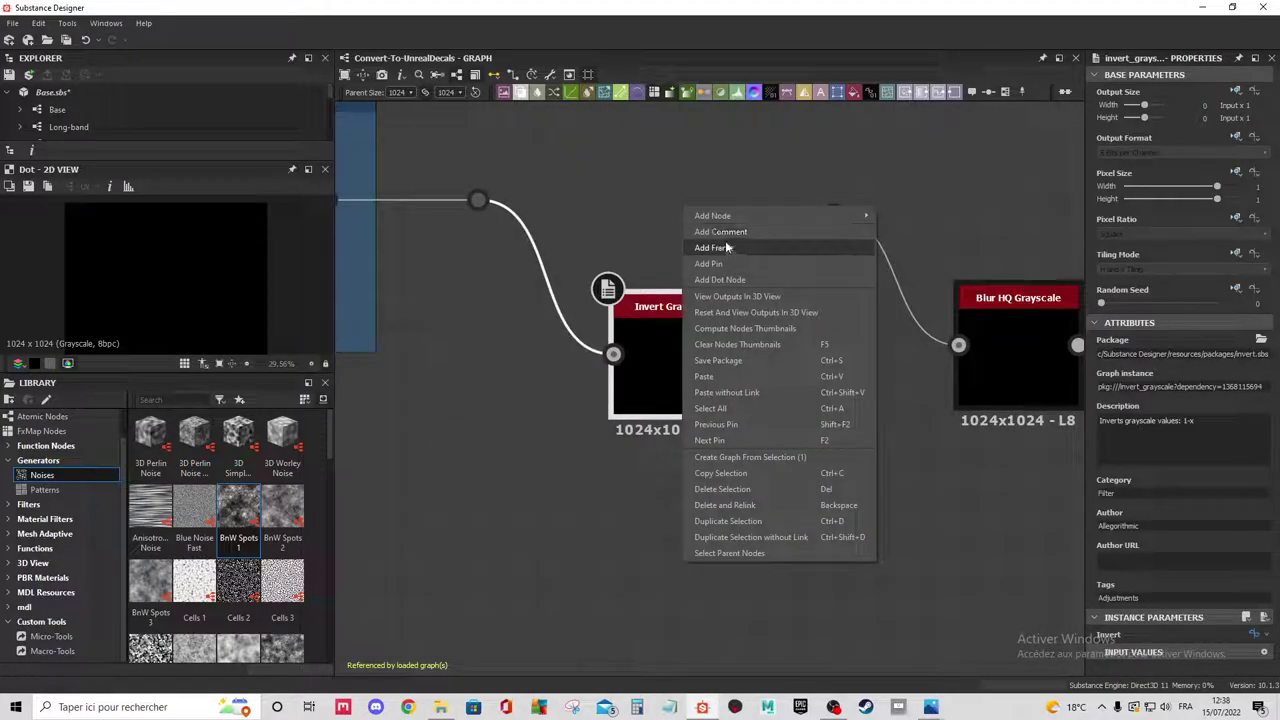
Wrap the Invert Grayscale node in a frame titled 'invert'.
{"action": "left_click", "coordinate": [714, 247]}
{"action": "scroll", "coordinate": [700, 300], "scroll_direction": "down", "scroll_amount": 3}
{"action": "scroll", "coordinate": [640, 262], "scroll_direction": "down", "scroll_amount": 1}
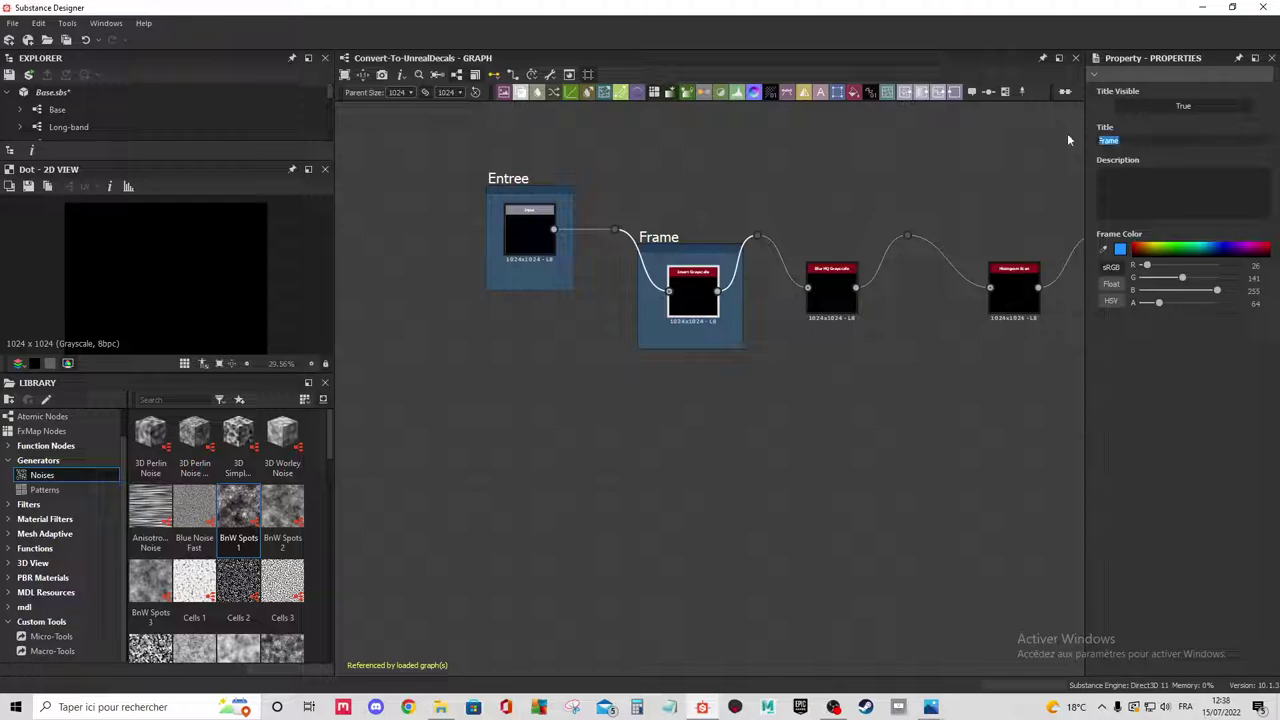
{"action": "type", "text": "invert"}
Frame the Blur HQ node and title that frame 'Blur'.
{"action": "right_click", "coordinate": [839, 281]}
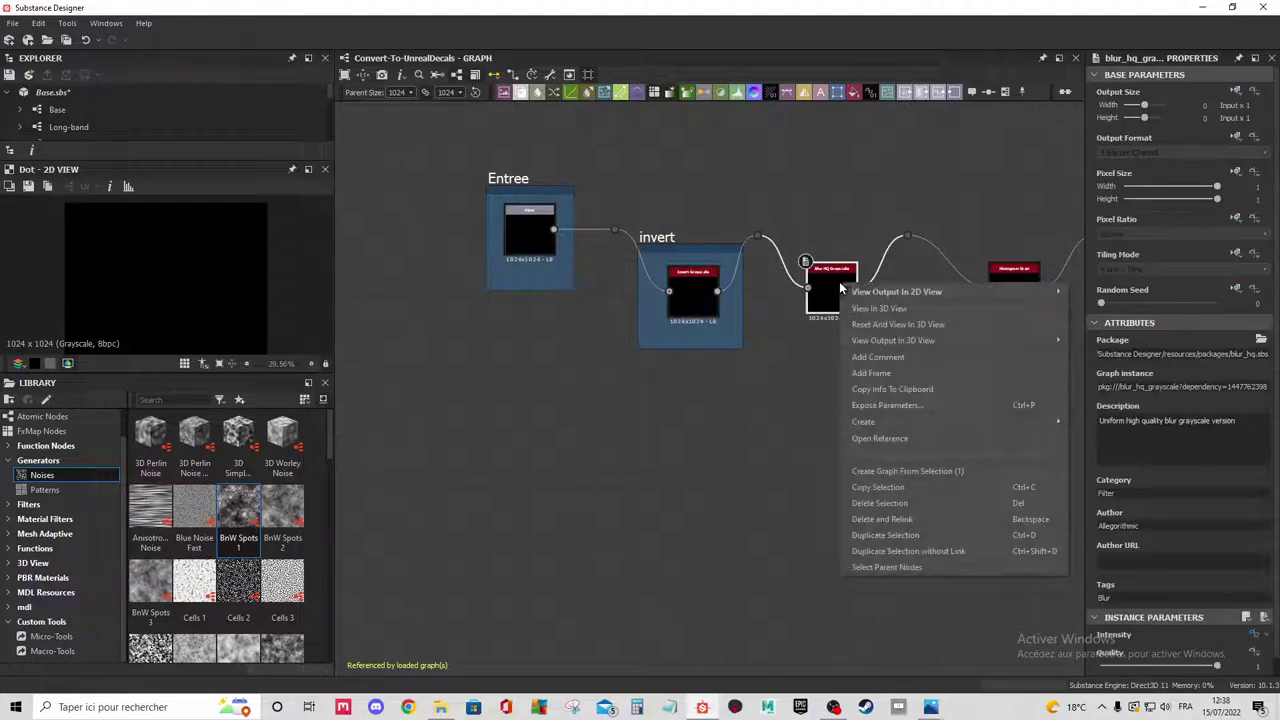
{"action": "left_click", "coordinate": [905, 358]}
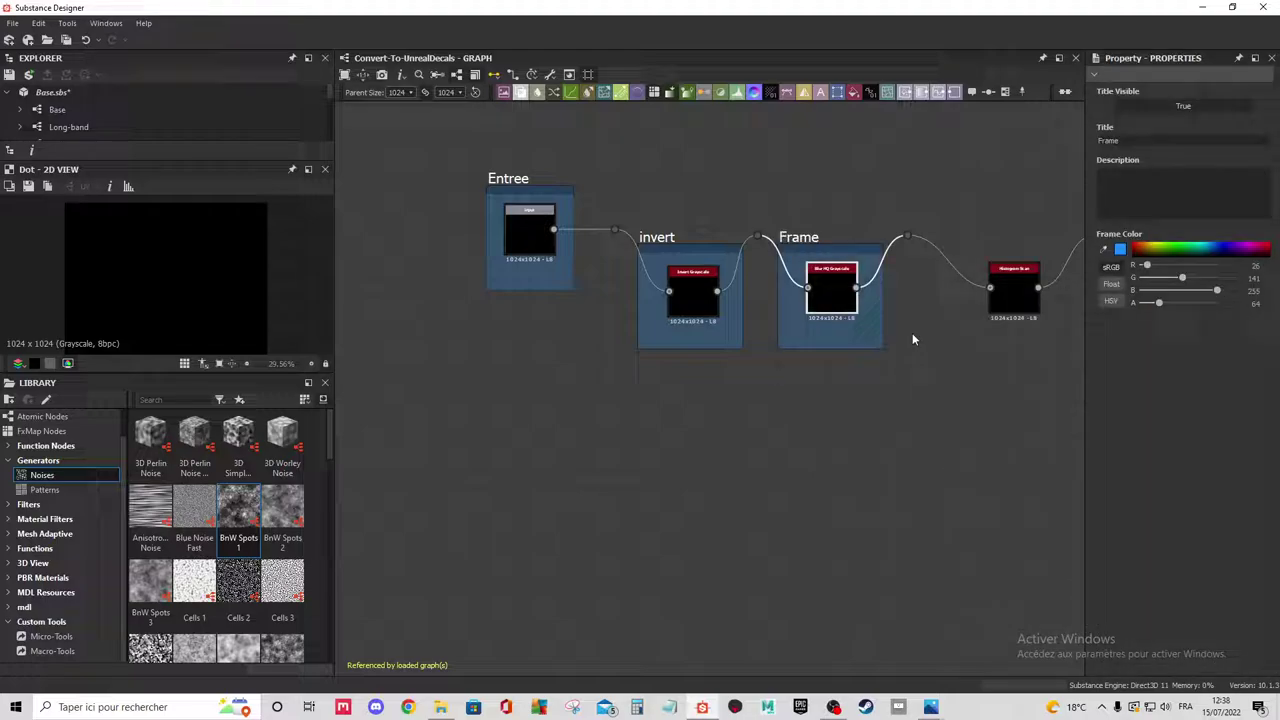
{"action": "double_click", "coordinate": [1130, 141]}
{"action": "type", "text": "Blur"}
{"action": "key", "text": "Return"}
Frame the Histogram Scan node and title that frame 'Un-blur'.
{"action": "scroll", "coordinate": [823, 237], "scroll_direction": "down", "scroll_amount": 3}
{"action": "scroll", "coordinate": [583, 390], "scroll_direction": "down", "scroll_amount": 1}
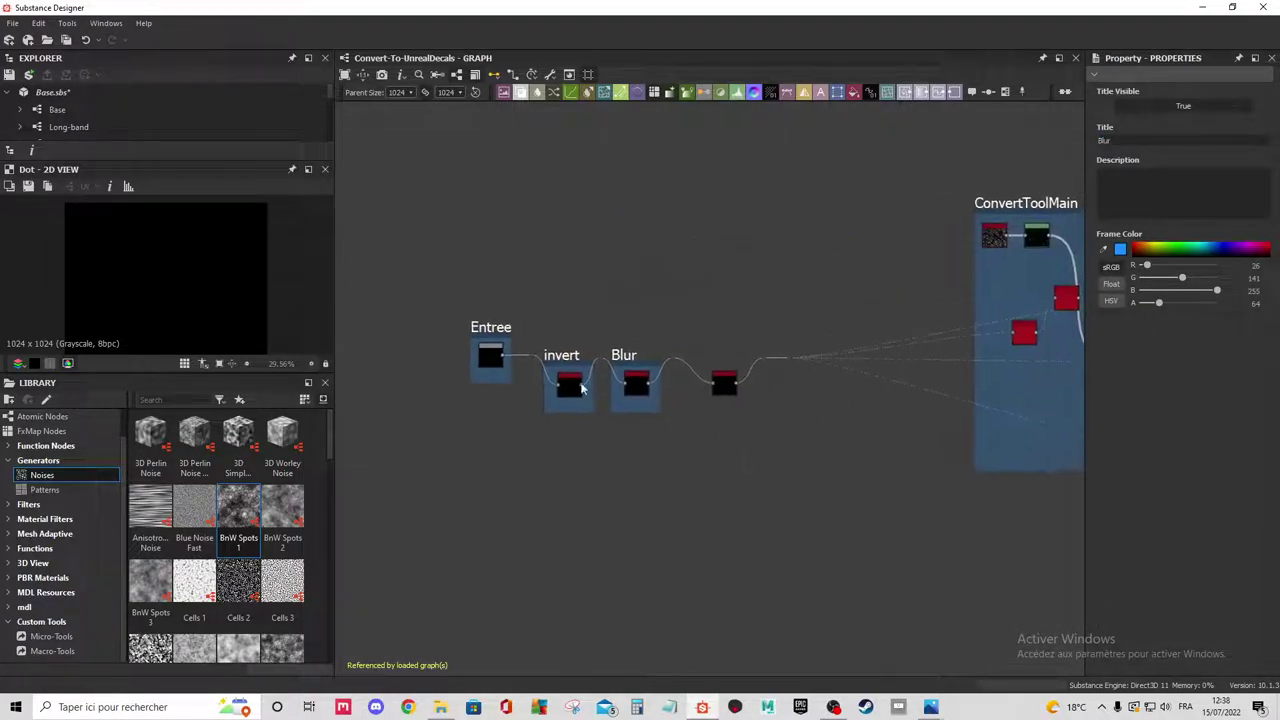
{"action": "scroll", "coordinate": [532, 357], "scroll_direction": "up", "scroll_amount": 2}
{"action": "scroll", "coordinate": [500, 356], "scroll_direction": "up", "scroll_amount": 1}
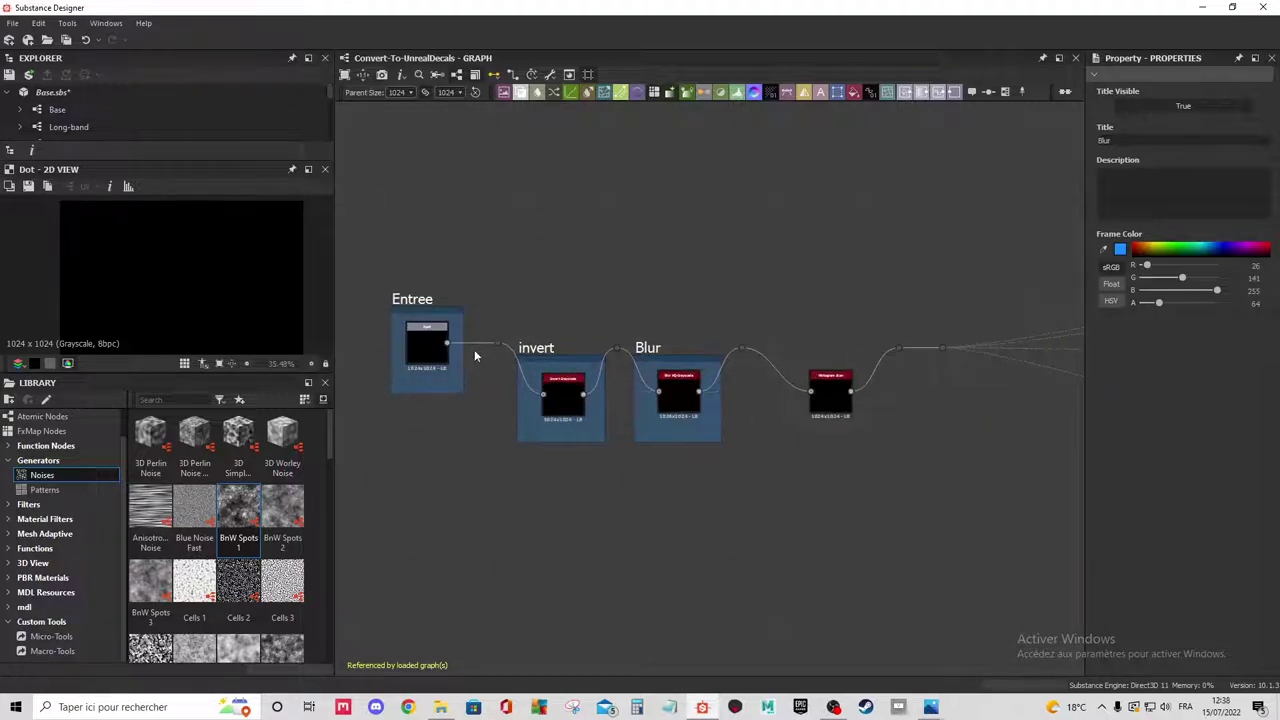
{"action": "scroll", "coordinate": [688, 344], "scroll_direction": "up", "scroll_amount": 2}
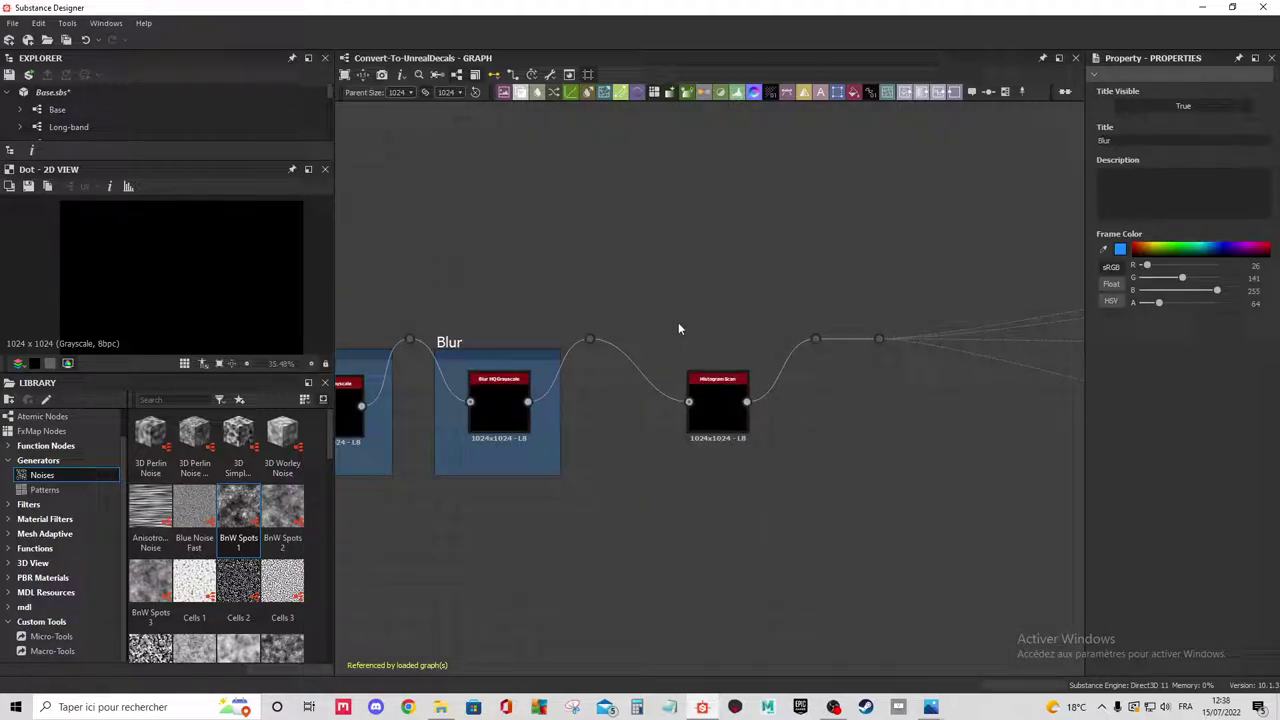
{"action": "right_click", "coordinate": [747, 293]}
{"action": "left_click", "coordinate": [800, 333]}
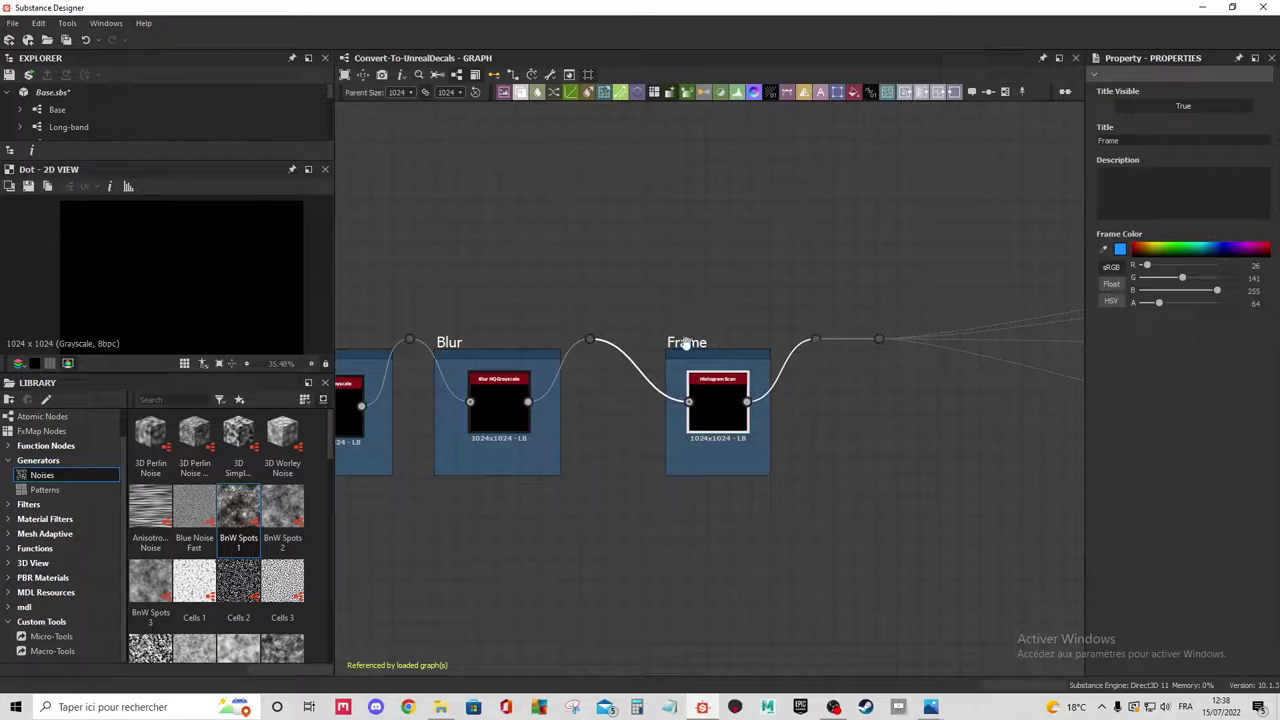
{"action": "double_click", "coordinate": [1108, 140]}
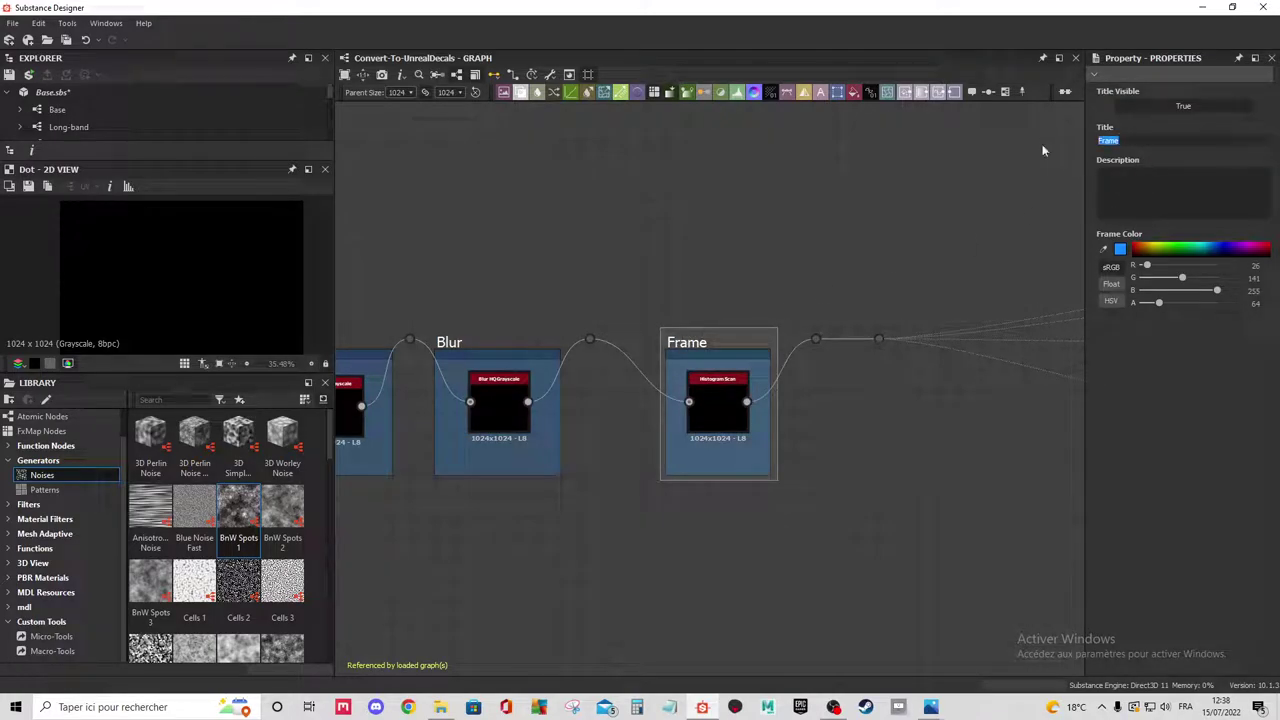
{"action": "type", "text": "Un-"}
{"action": "type", "text": "blur"}
{"action": "key", "text": "Return"}
Select the Blur and invert frames to review the framed nodes.
{"action": "left_click", "coordinate": [500, 357]}
{"action": "middle_click_drag", "start_coordinate": [437, 352], "coordinate": [620, 332]}
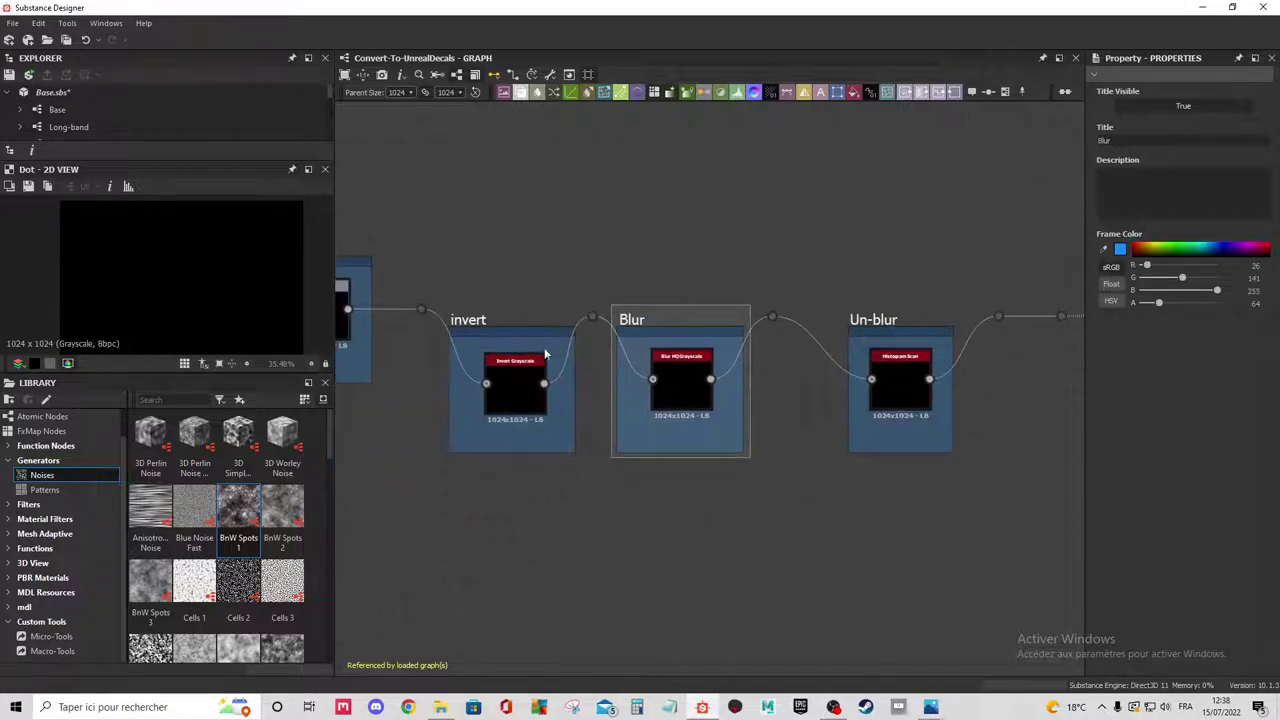
{"action": "left_click", "coordinate": [501, 326]}
{"action": "scroll", "coordinate": [501, 326], "scroll_direction": "down", "scroll_amount": 3}
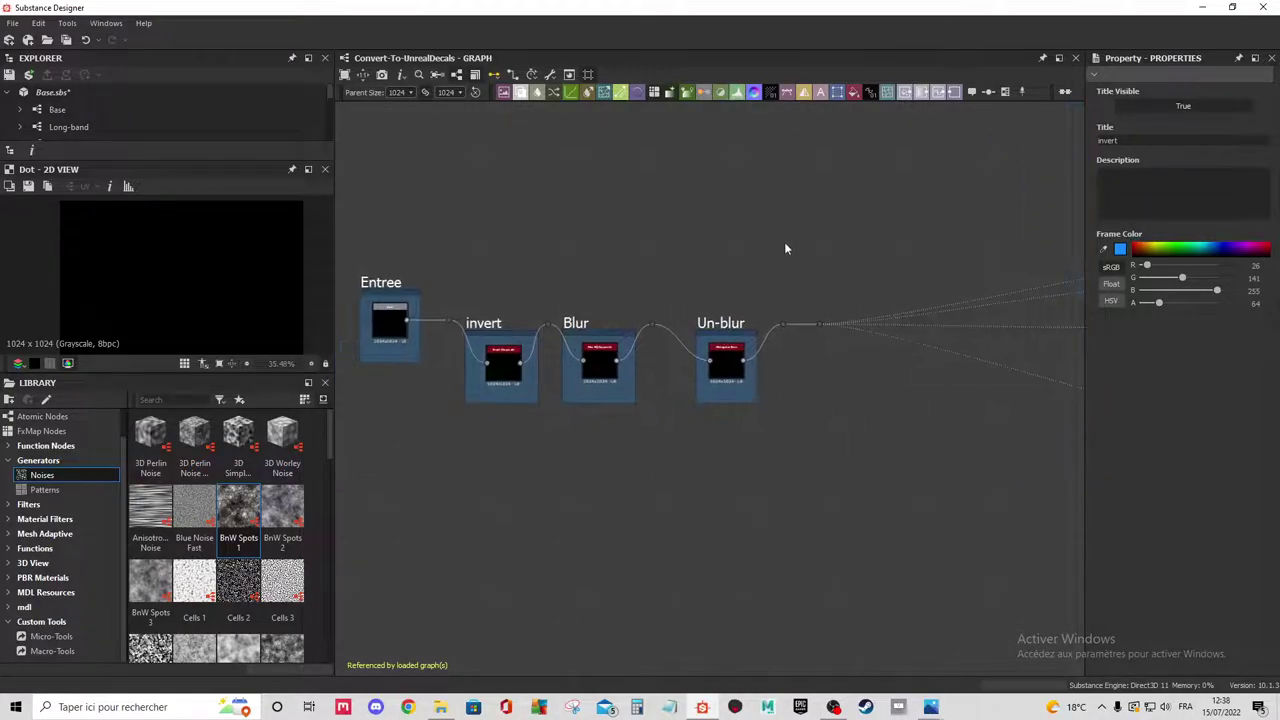
Wrap the invert, Blur and Un-blur frames in one new frame and enlarge it.
{"action": "left_click_drag", "start_coordinate": [446, 427], "coordinate": [438, 424]}
{"action": "right_click", "coordinate": [563, 214]}
{"action": "left_click", "coordinate": [629, 254]}
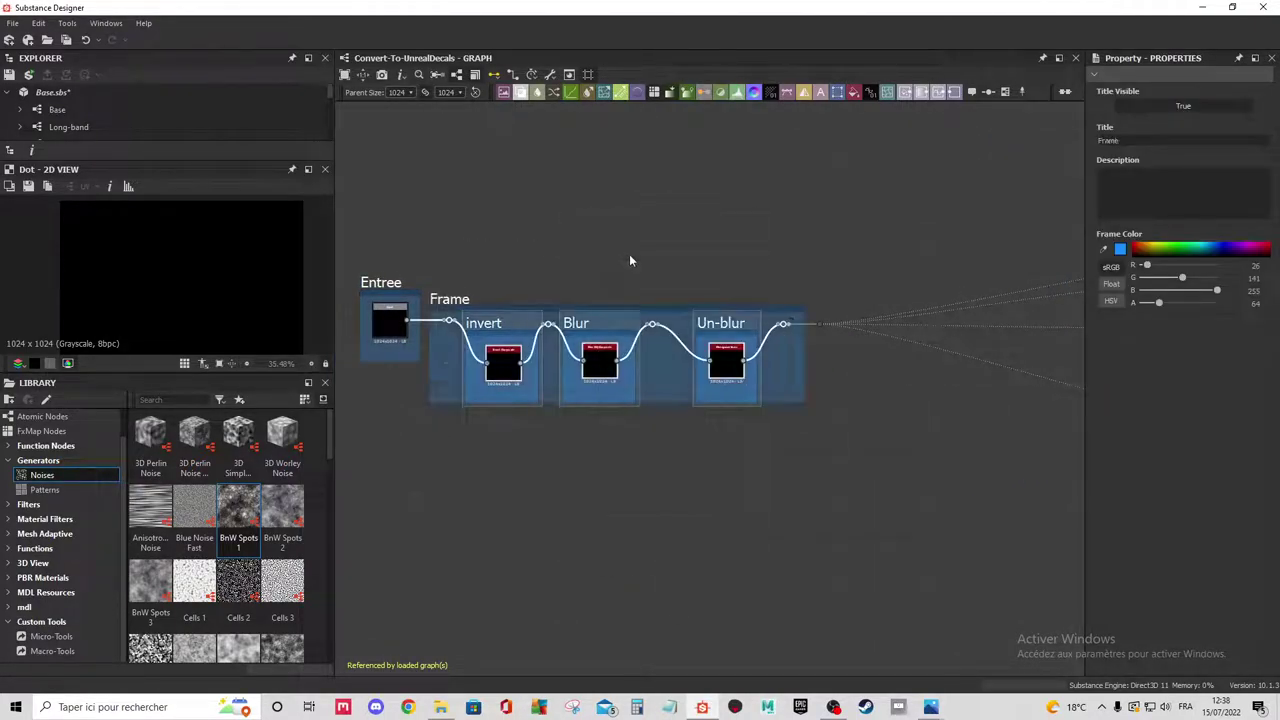
{"action": "left_click_drag", "start_coordinate": [803, 399], "coordinate": [812, 401]}
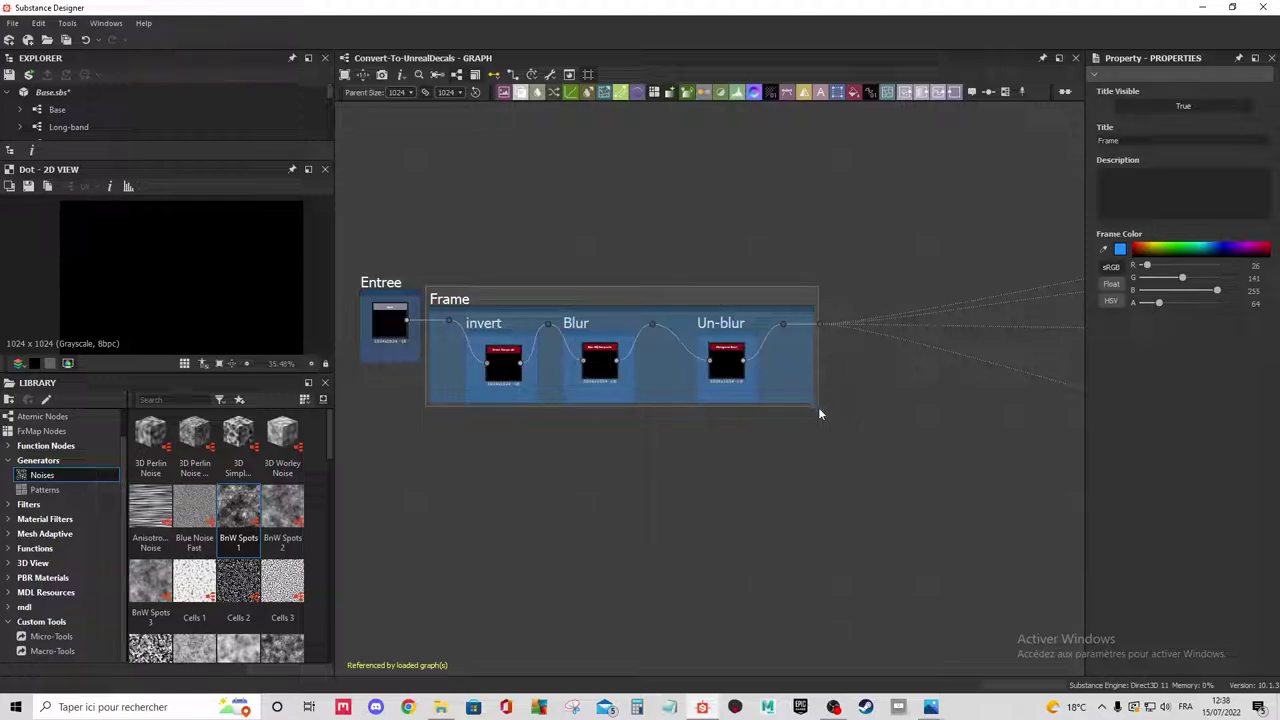
{"action": "left_click_drag", "start_coordinate": [810, 398], "coordinate": [812, 440]}
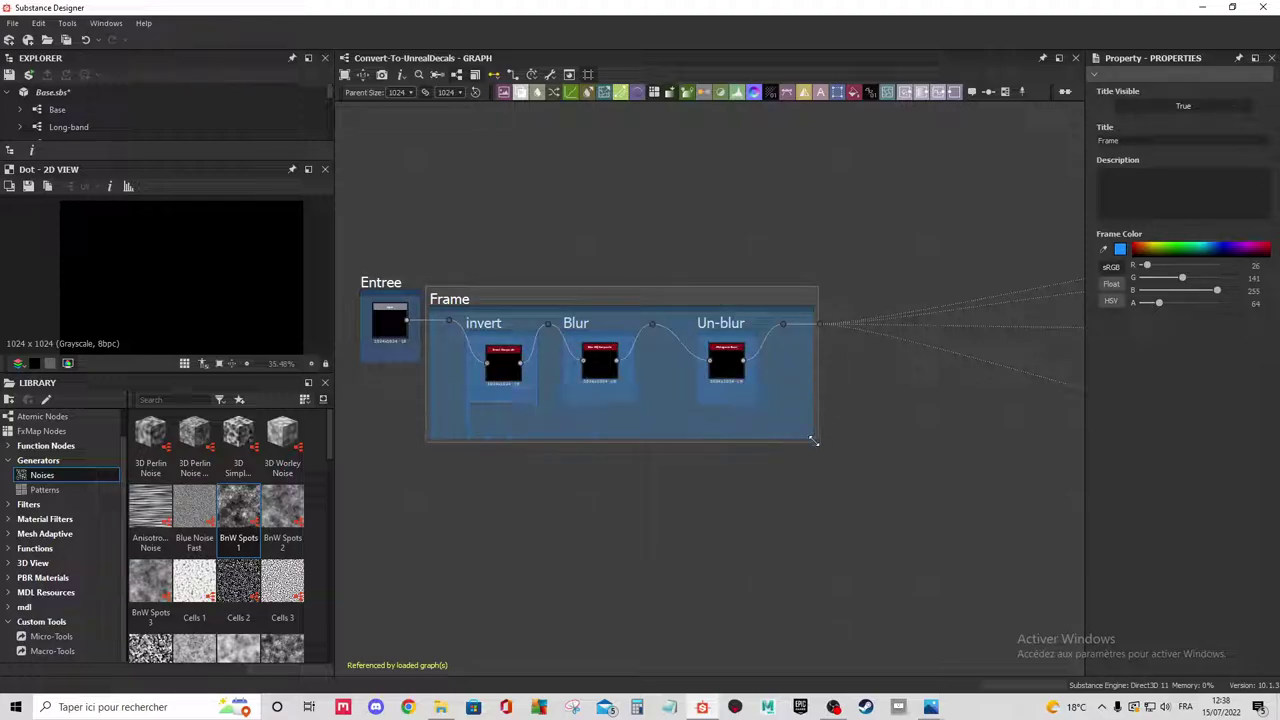
Colour the enclosing frame neutral grey (195,195,195).
{"action": "left_click", "coordinate": [1120, 250]}
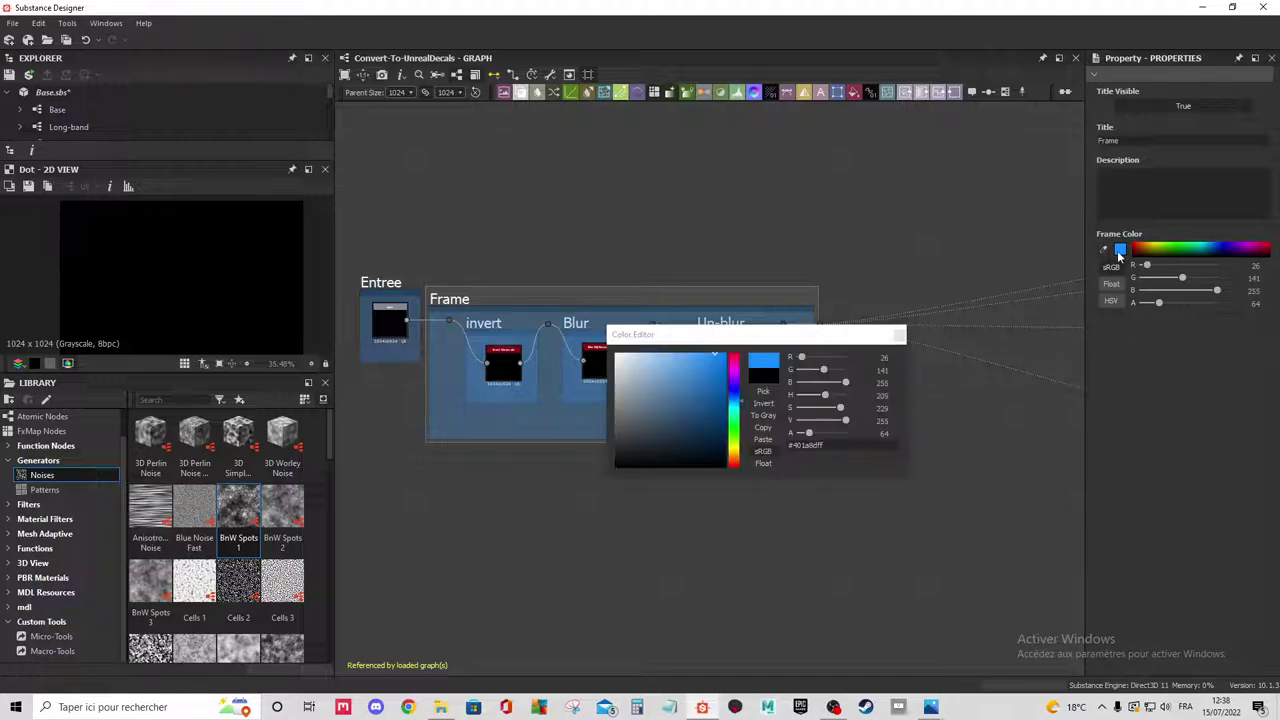
{"action": "left_click_drag", "start_coordinate": [691, 362], "coordinate": [560, 380]}
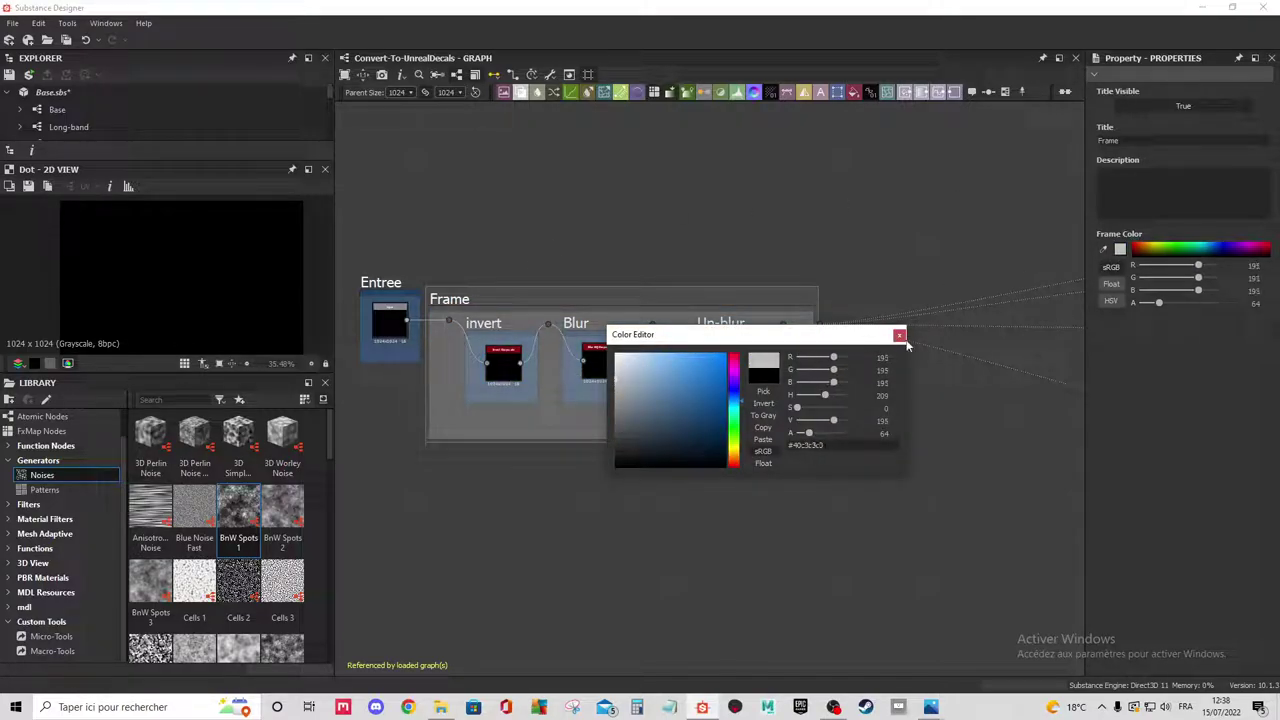
{"action": "left_click", "coordinate": [900, 336]}
{"action": "left_click", "coordinate": [716, 358]}
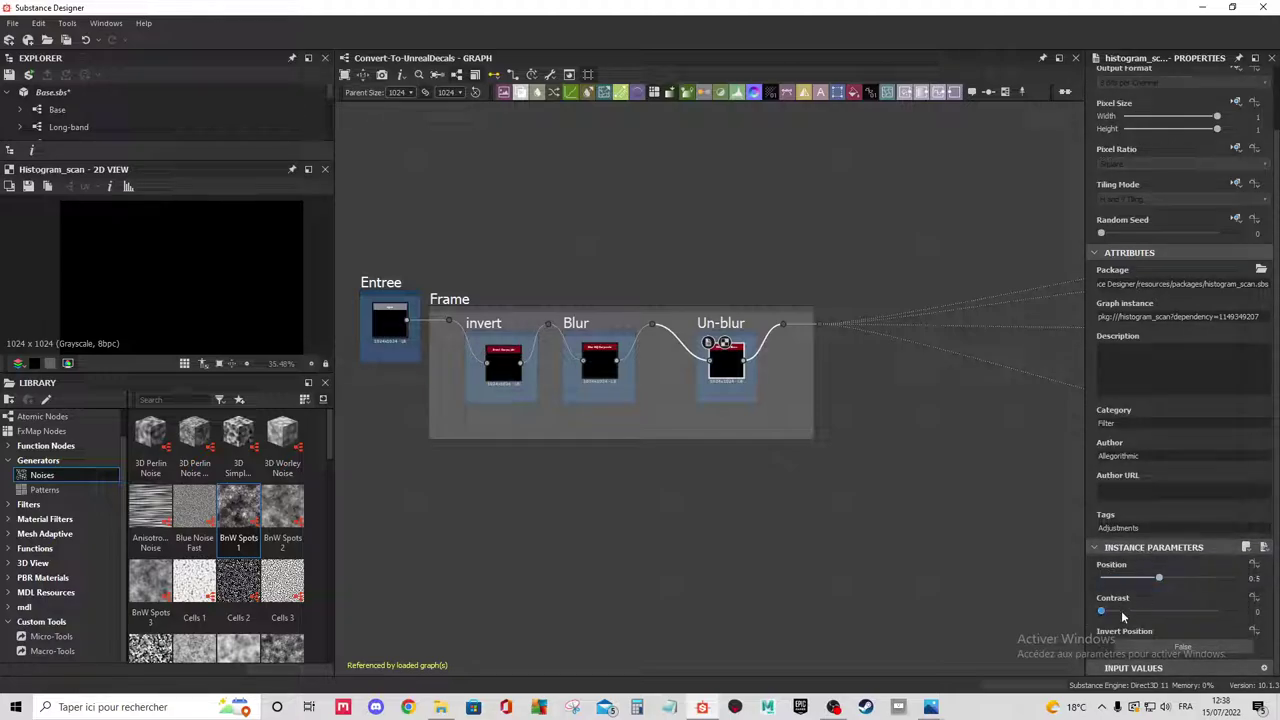
Expose Histogram Scan's Contrast as a new graph input named 'Un-Blur_CorrectionParContrast'.
{"action": "left_click", "coordinate": [1254, 598]}
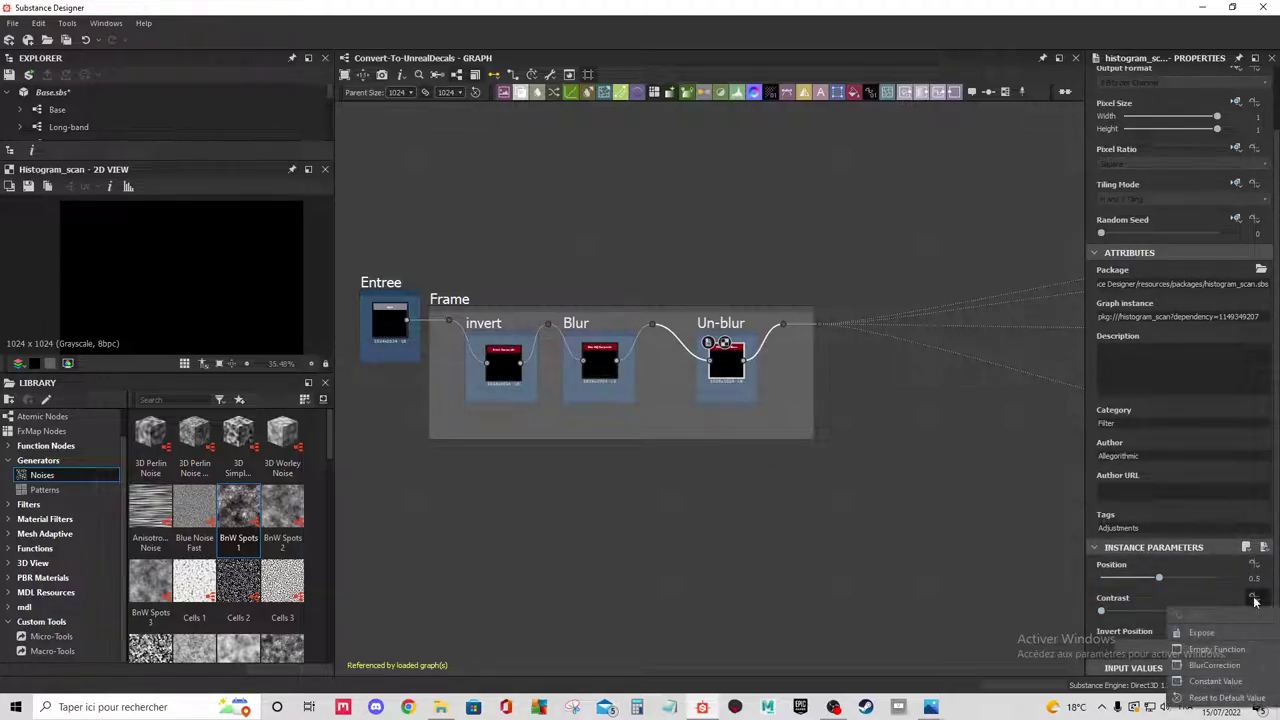
{"action": "left_click", "coordinate": [1203, 632]}
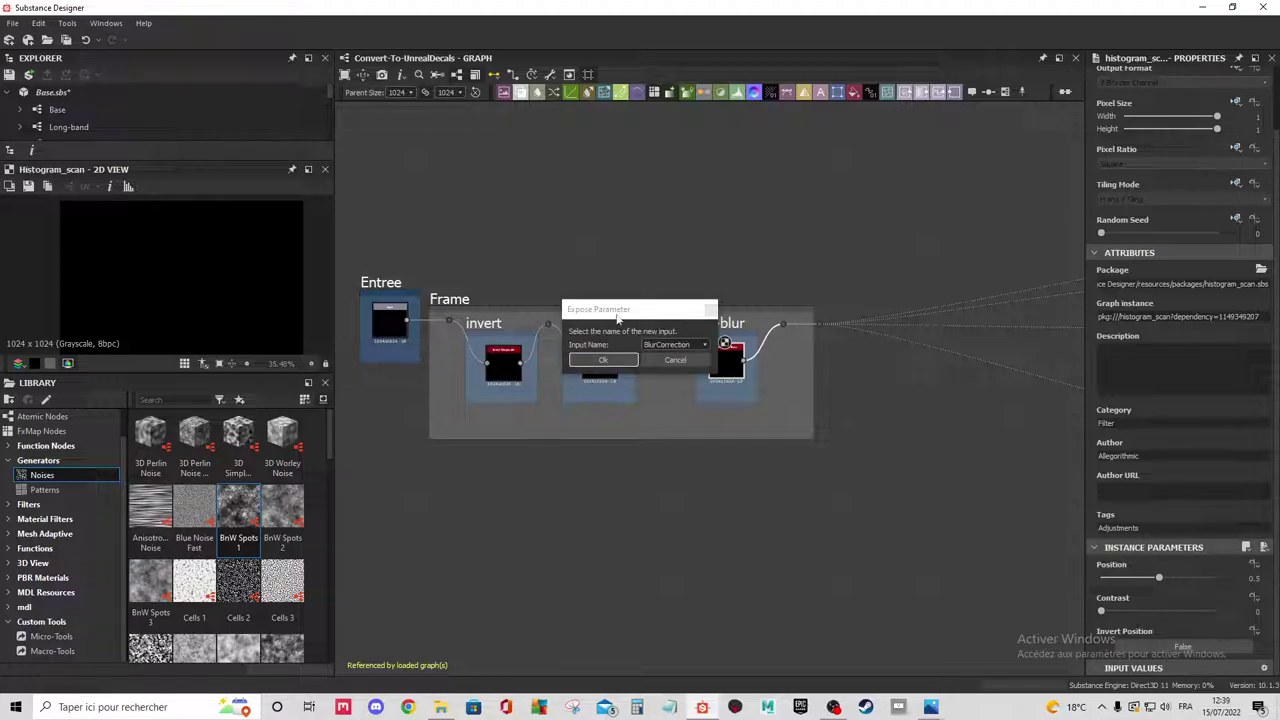
{"action": "left_click", "coordinate": [670, 344]}
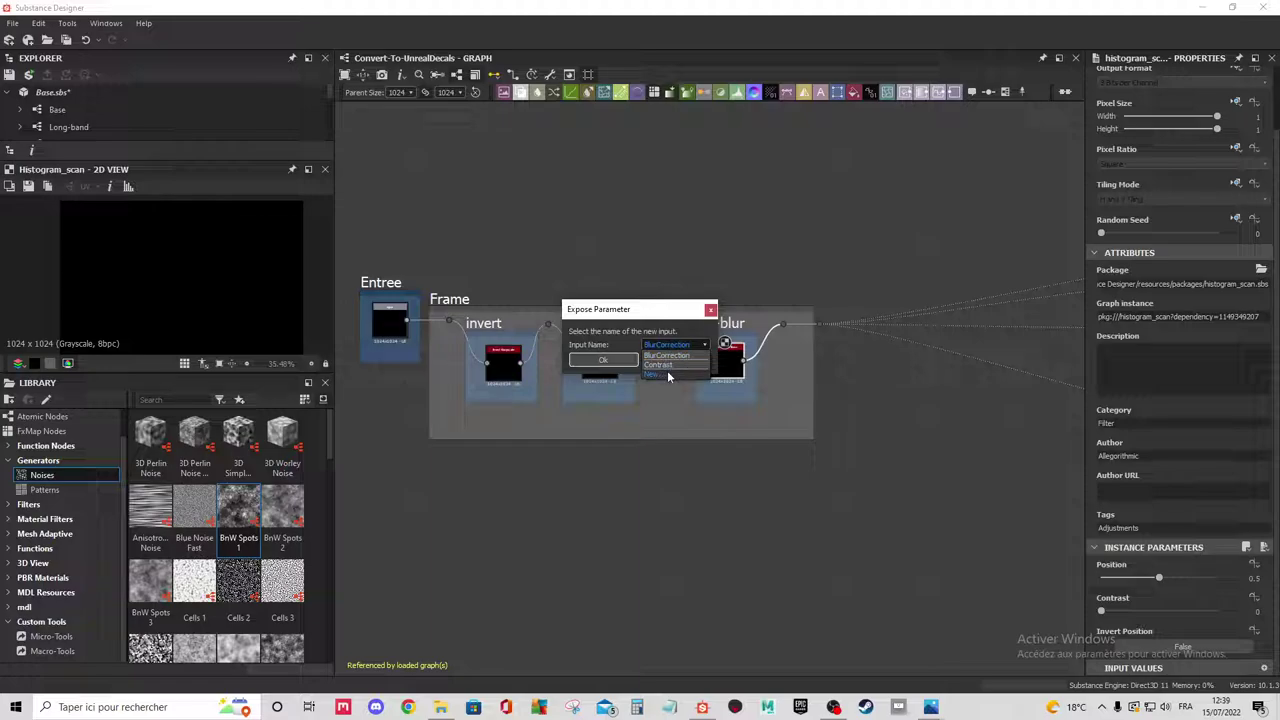
{"action": "left_click", "coordinate": [668, 374]}
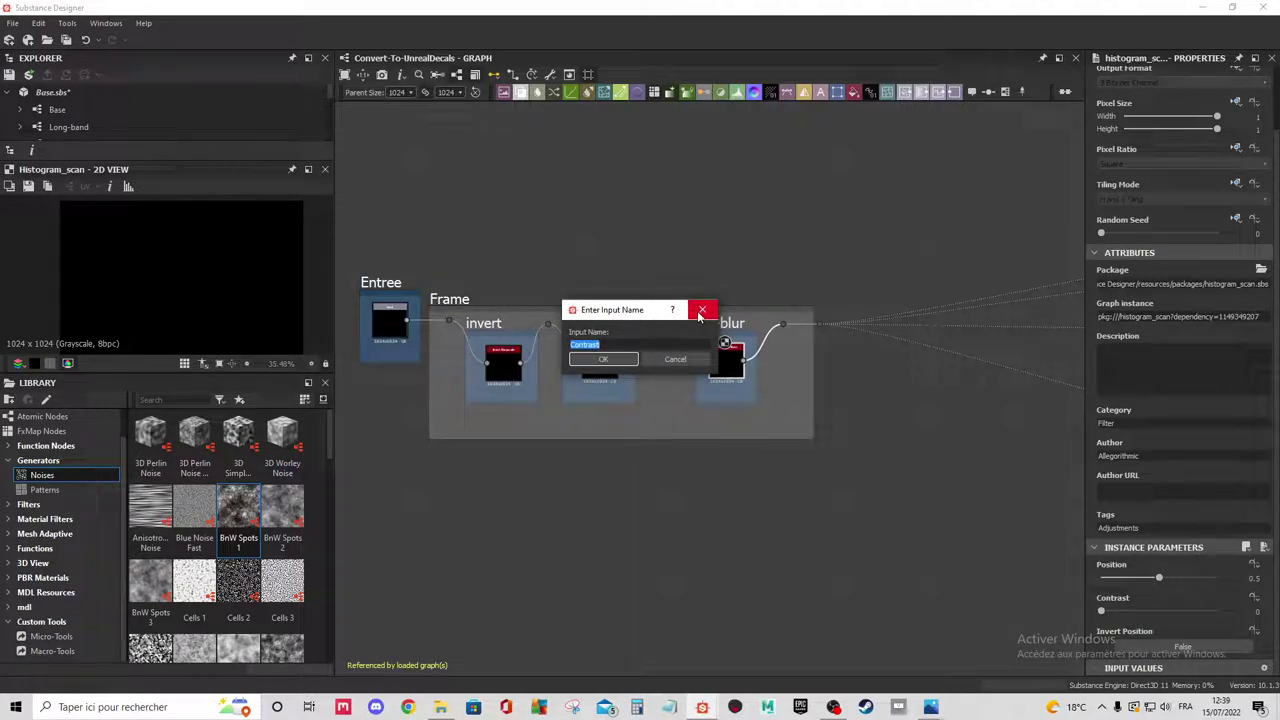
{"action": "type", "text": "Un-B"}
{"action": "key", "text": "BackSpace"}
{"action": "left_click", "coordinate": [610, 362]}
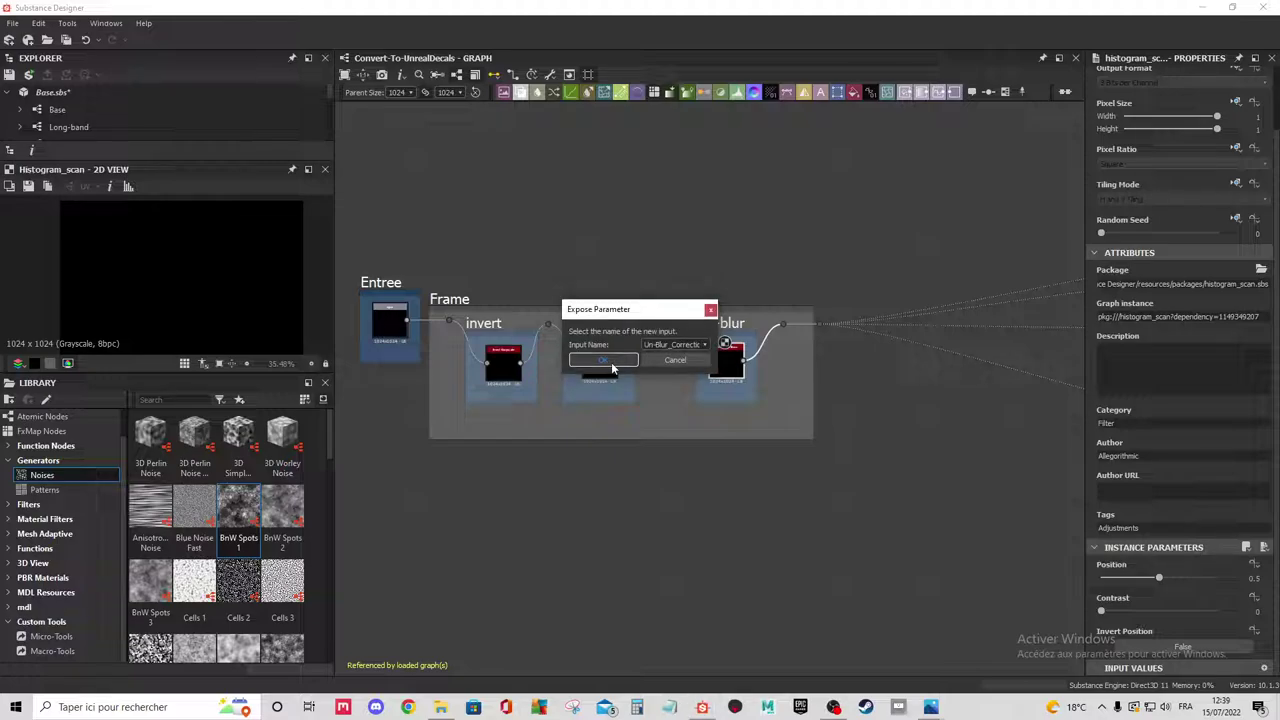
{"action": "left_click", "coordinate": [612, 365]}
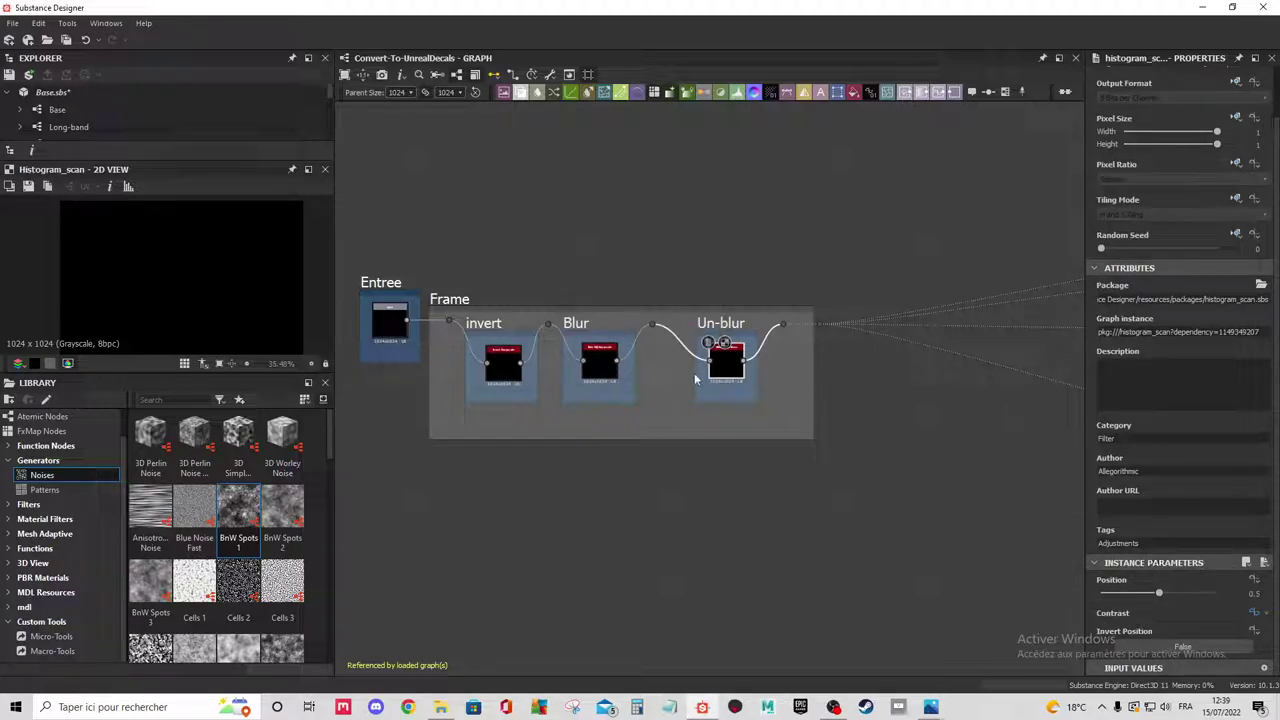
{"action": "left_click", "coordinate": [598, 362]}
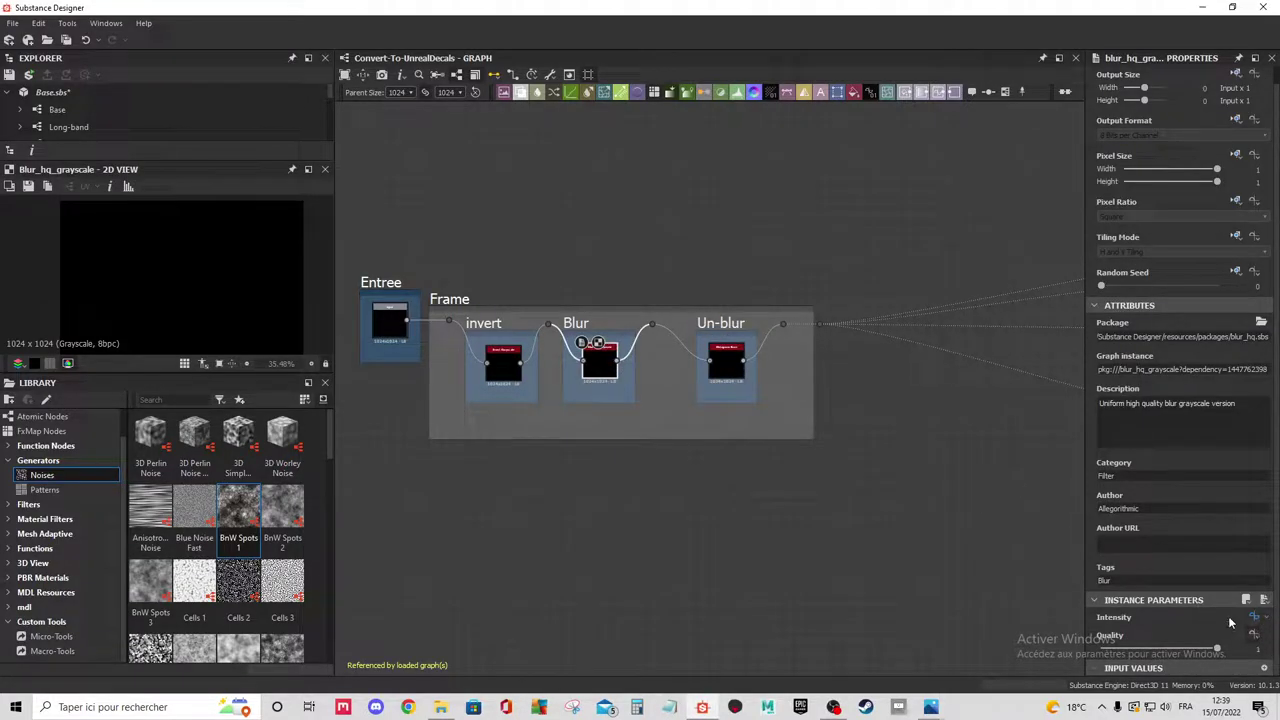
Paste the Invert input's identifier into its Label so it reads 'invert_De_Correction'.
{"action": "left_click", "coordinate": [515, 366]}
{"action": "left_click", "coordinate": [874, 179]}
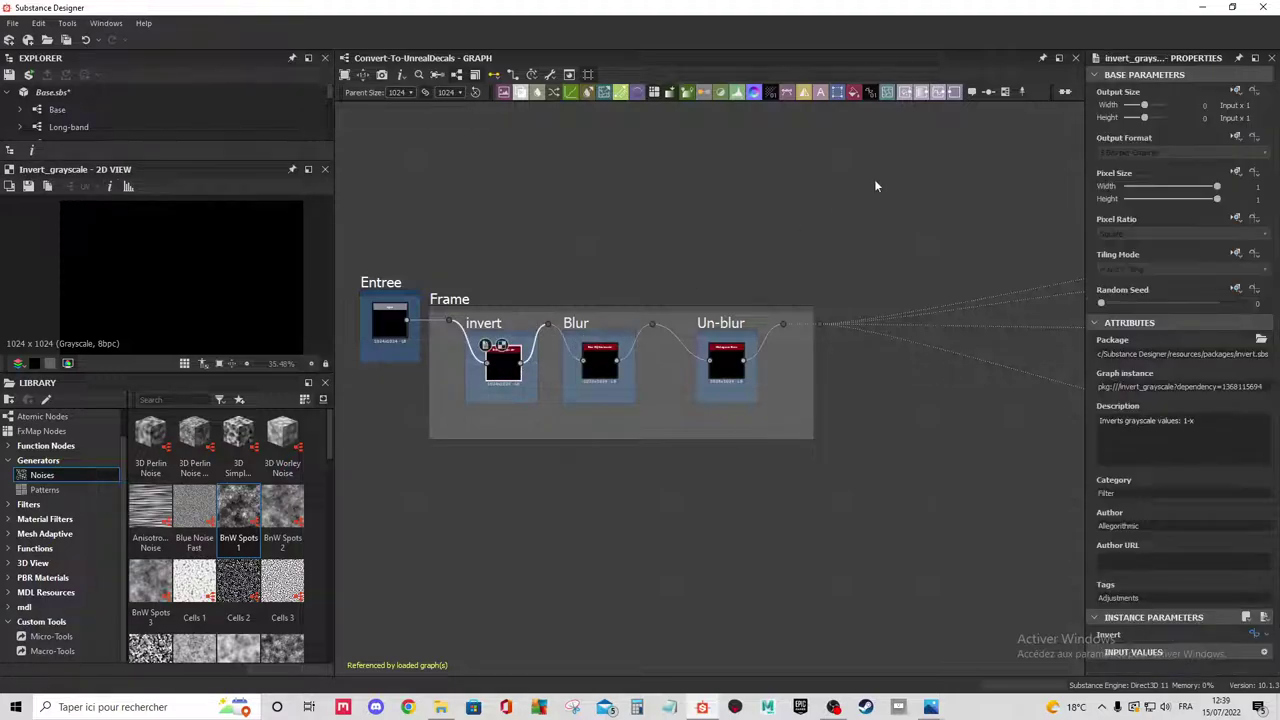
{"action": "scroll", "coordinate": [1196, 407], "scroll_direction": "down", "scroll_amount": 4}
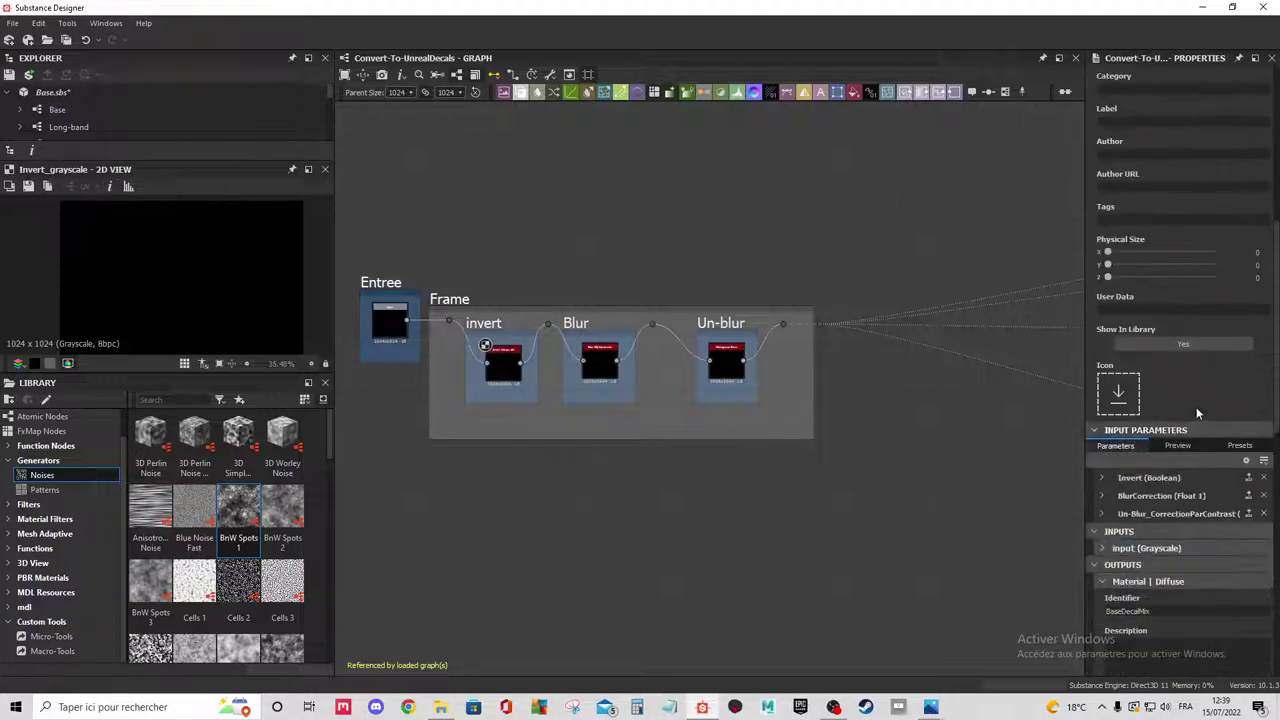
{"action": "scroll", "coordinate": [1196, 407], "scroll_direction": "down", "scroll_amount": 2}
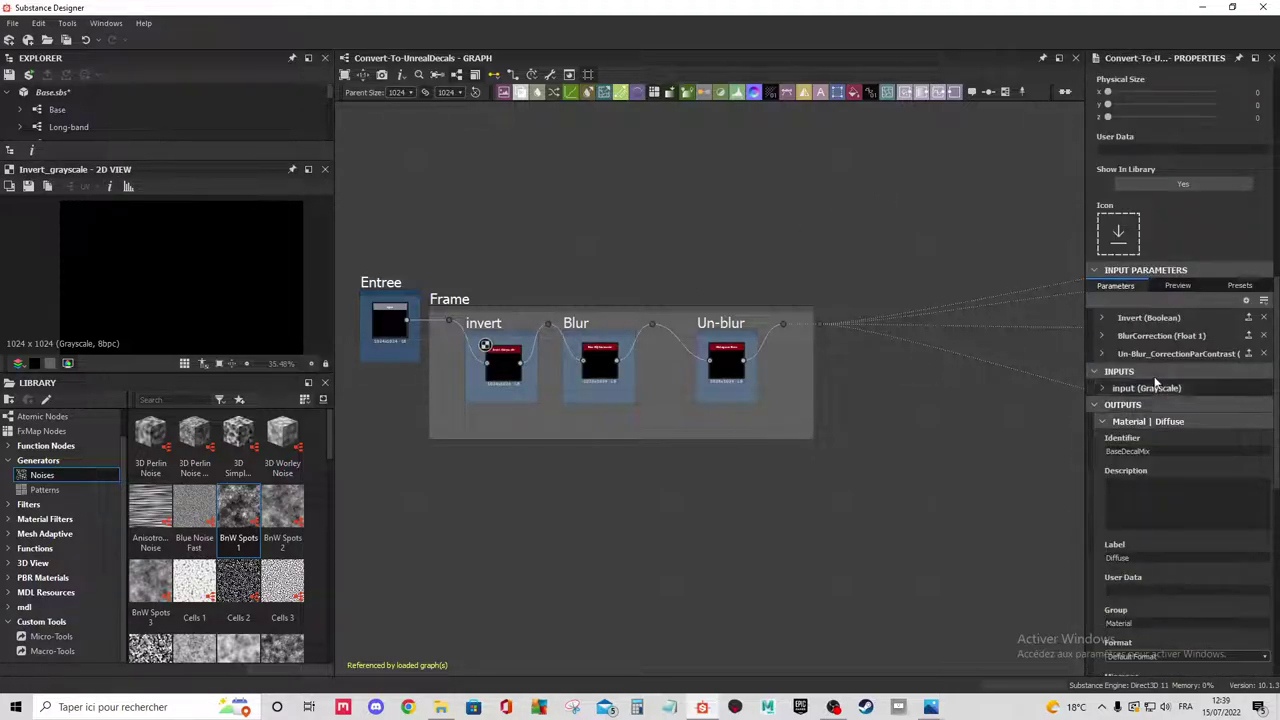
{"action": "left_click", "coordinate": [1103, 318]}
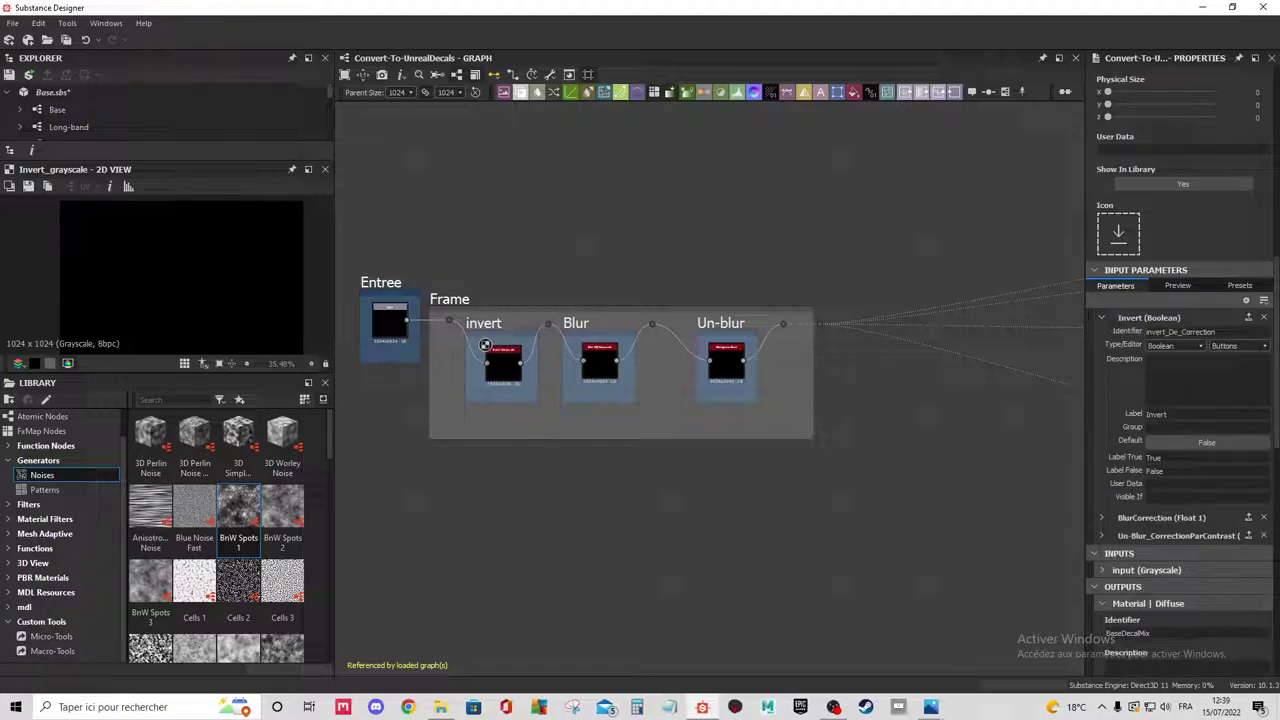
{"action": "double_click", "coordinate": [1222, 331]}
{"action": "key", "text": "ctrl+c"}
{"action": "double_click", "coordinate": [1158, 414]}
{"action": "key", "text": "ctrl+v"}
{"action": "left_click", "coordinate": [596, 356]}
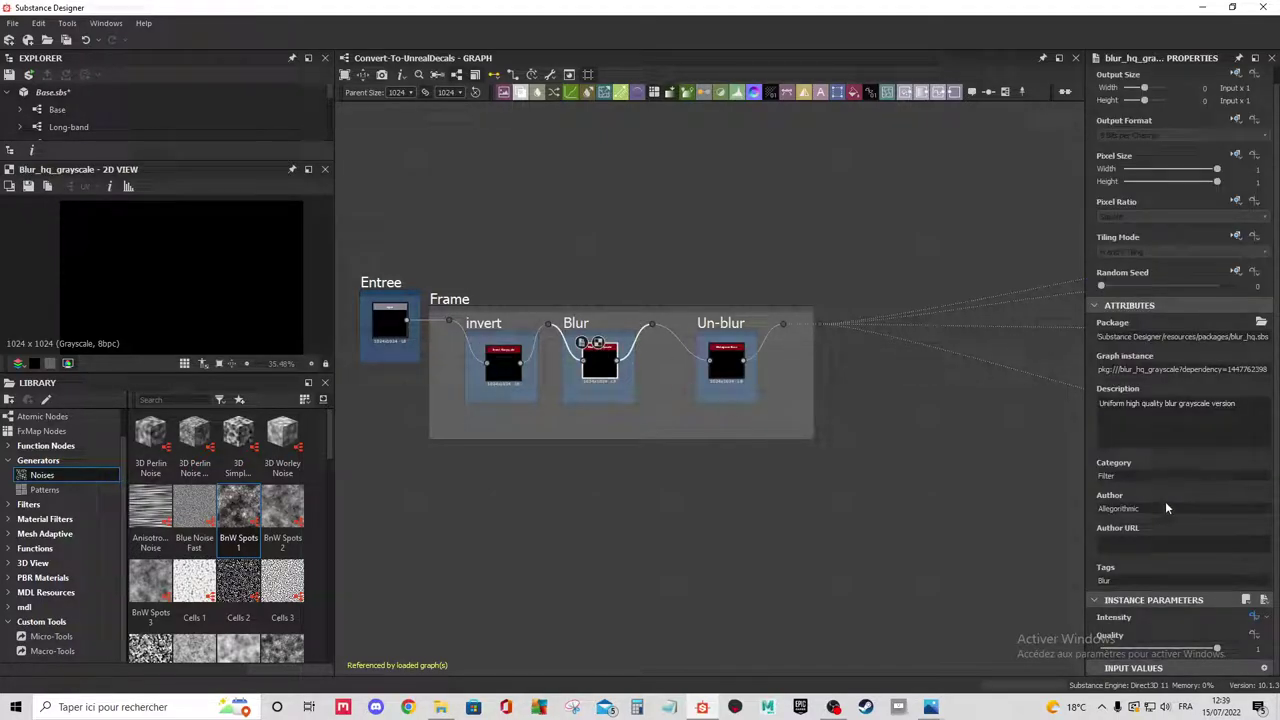
Paste the BlurCorrection identifier into that input's Label field.
{"action": "left_click", "coordinate": [897, 514]}
{"action": "scroll", "coordinate": [1010, 452], "scroll_direction": "down", "scroll_amount": 2}
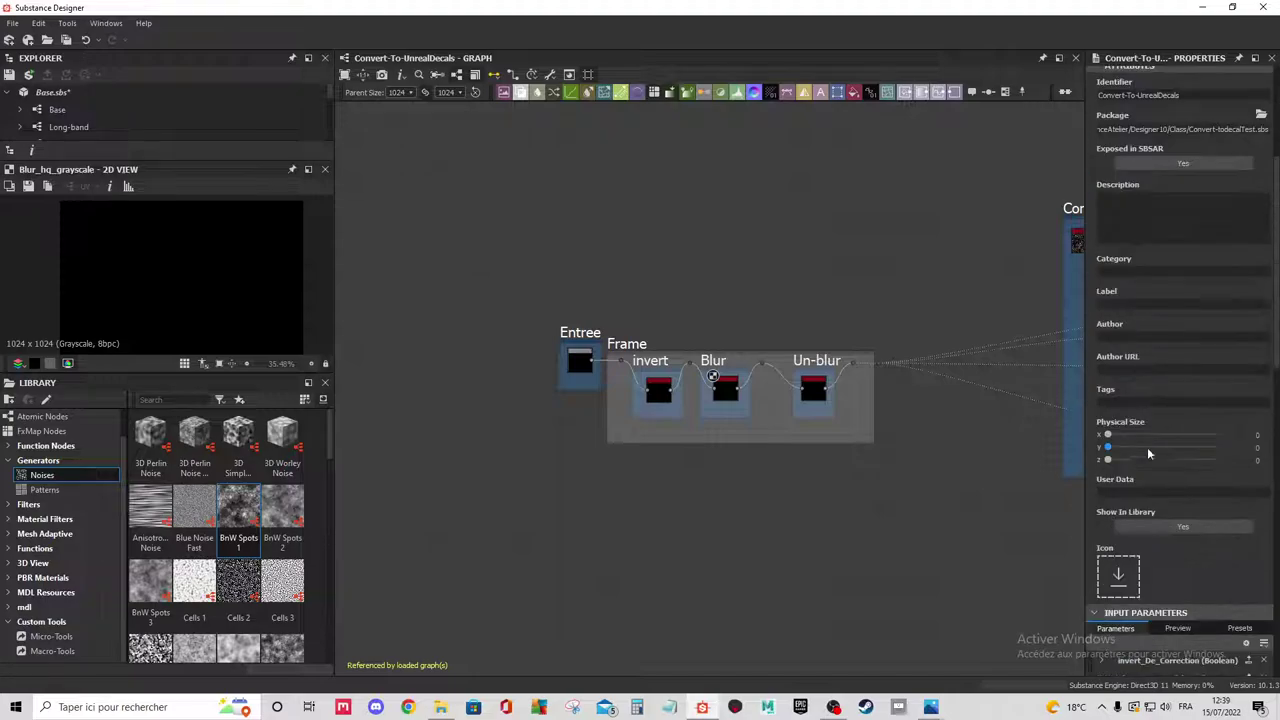
{"action": "scroll", "coordinate": [1155, 480], "scroll_direction": "down", "scroll_amount": 3}
{"action": "left_click", "coordinate": [1102, 518]}
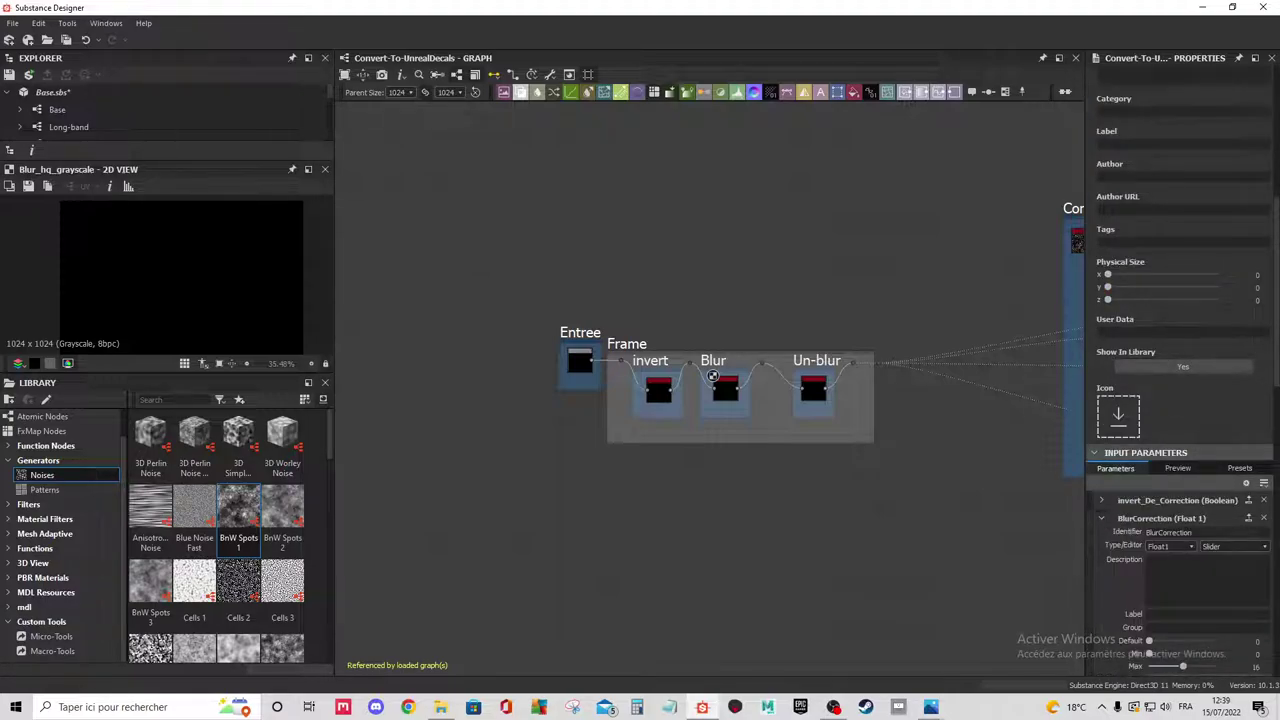
{"action": "scroll", "coordinate": [1165, 493], "scroll_direction": "down", "scroll_amount": 2}
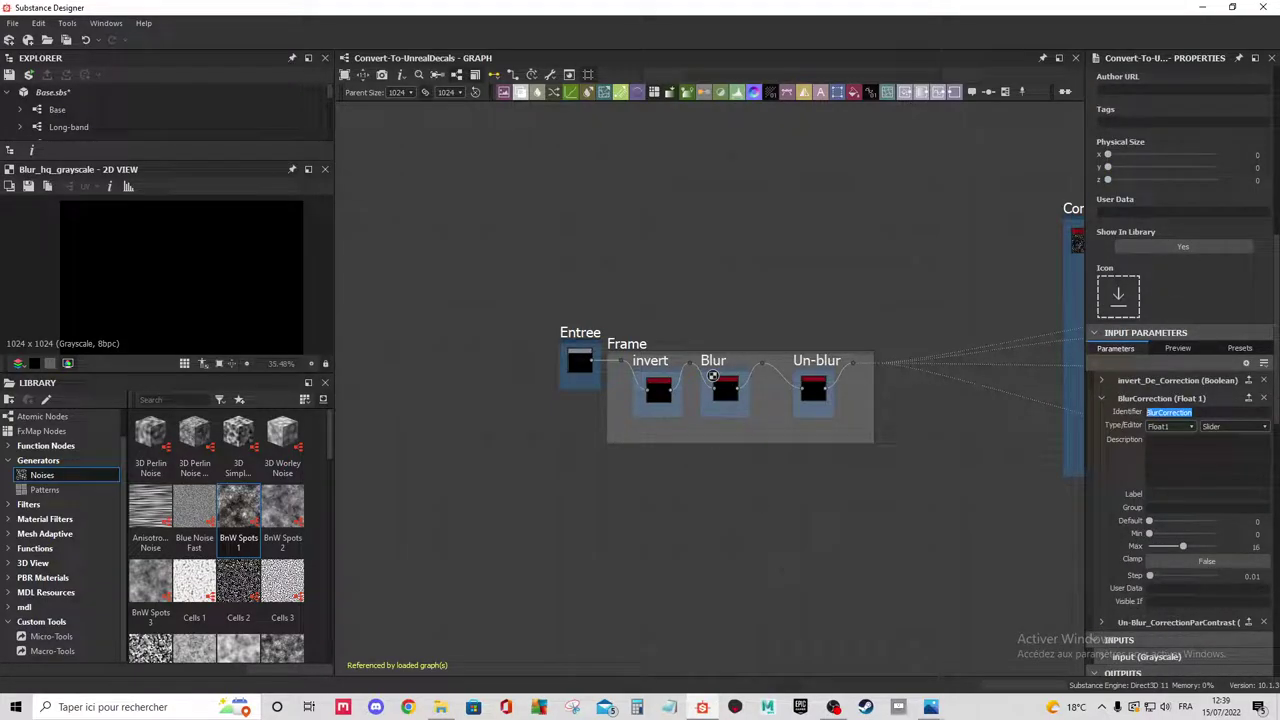
{"action": "left_click", "coordinate": [1190, 494]}
{"action": "type", "text": "BlurCorrection"}
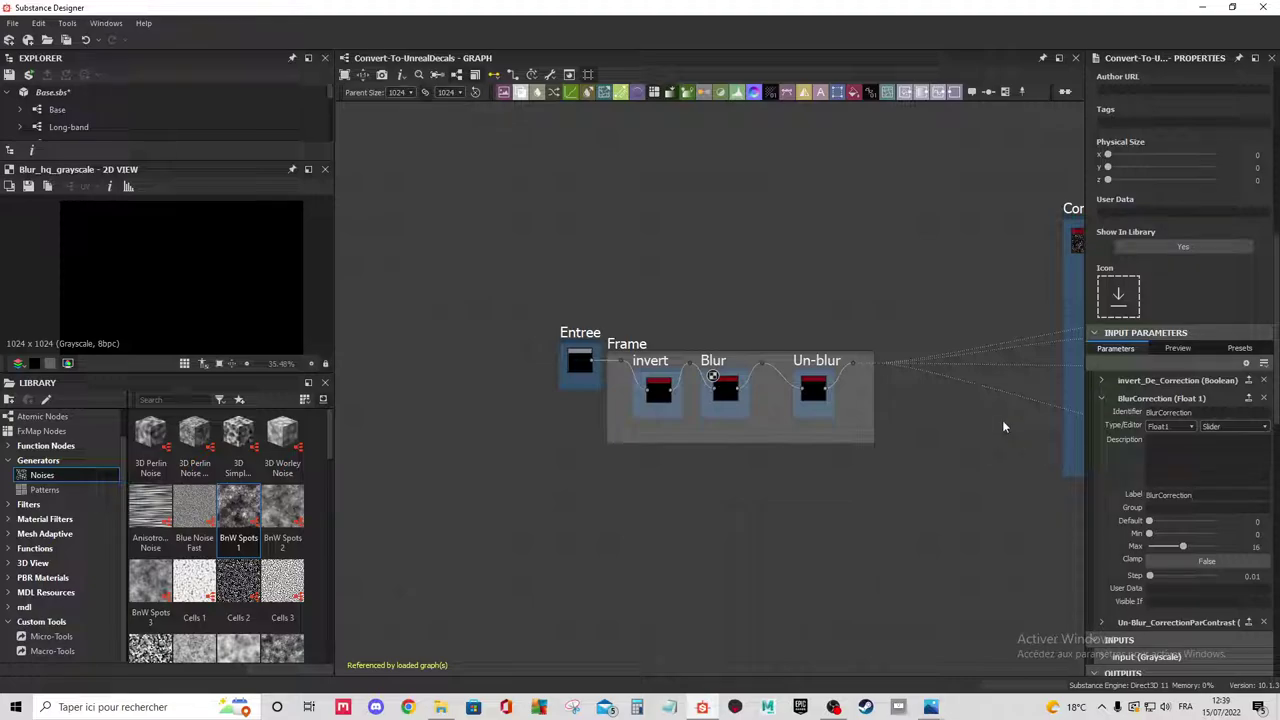
{"action": "left_click", "coordinate": [1101, 398]}
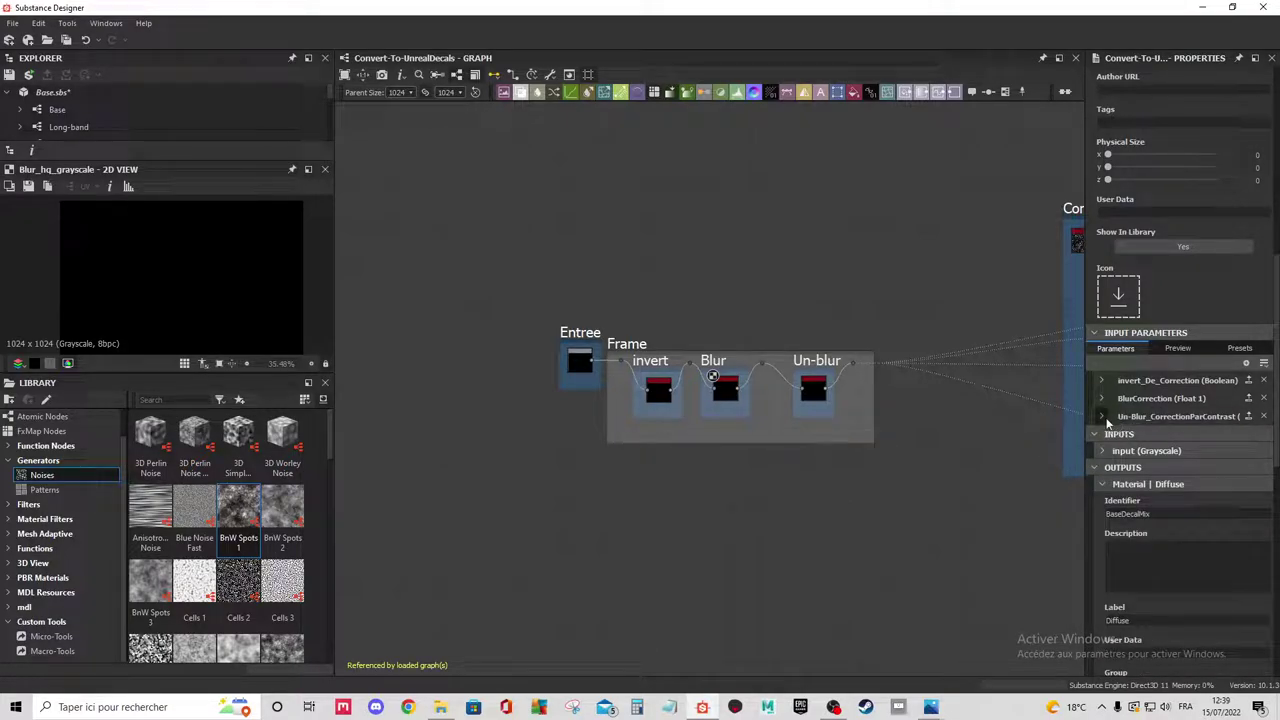
Copy the Un-Blur_CorrectionParContrast identifier into that input's Label field.
{"action": "left_click", "coordinate": [1102, 417]}
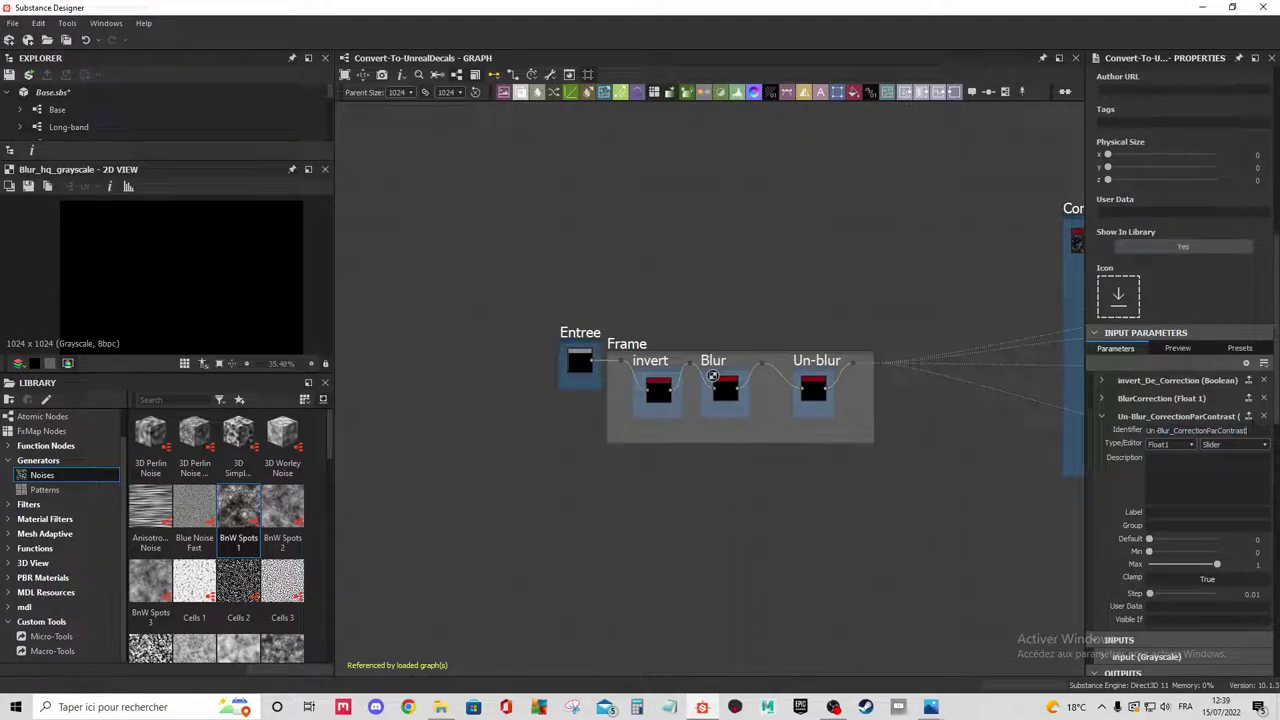
{"action": "left_click_drag", "start_coordinate": [1246, 430], "coordinate": [1146, 430]}
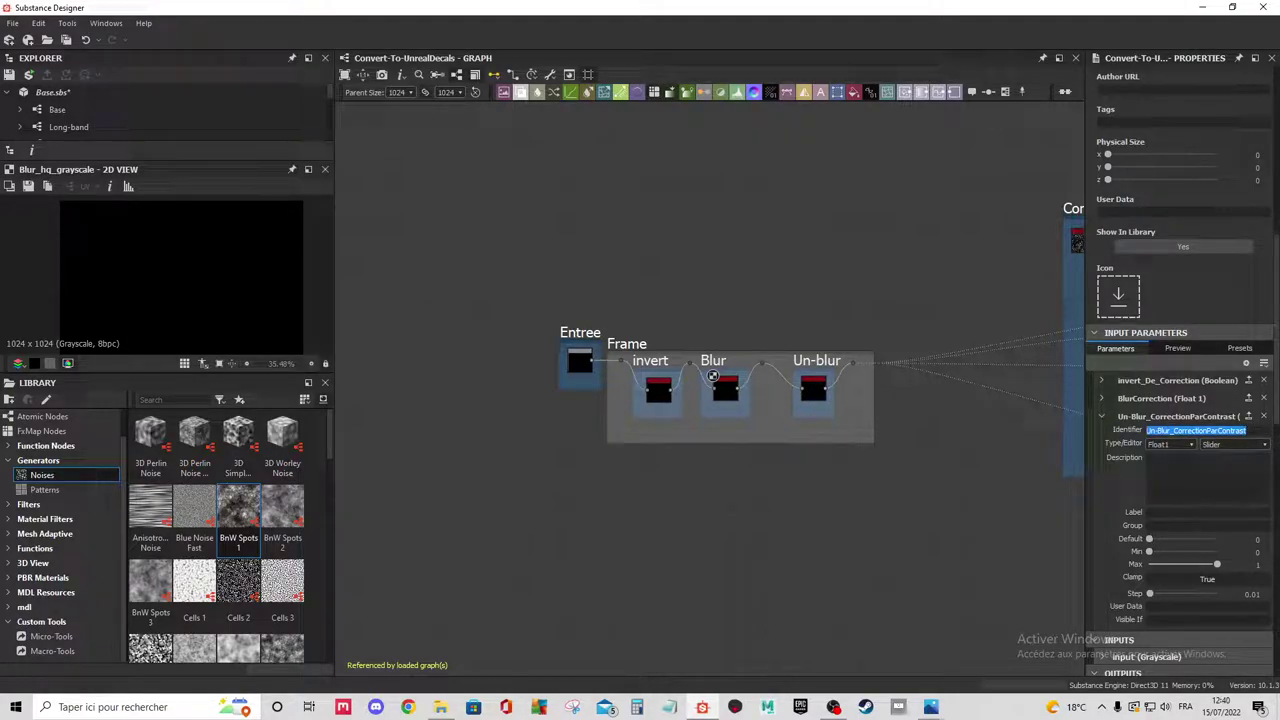
{"action": "key", "text": "ctrl+c"}
{"action": "left_click", "coordinate": [1195, 511]}
{"action": "key", "text": "ctrl+v"}
{"action": "scroll", "coordinate": [1205, 495], "scroll_direction": "down", "scroll_amount": 1}
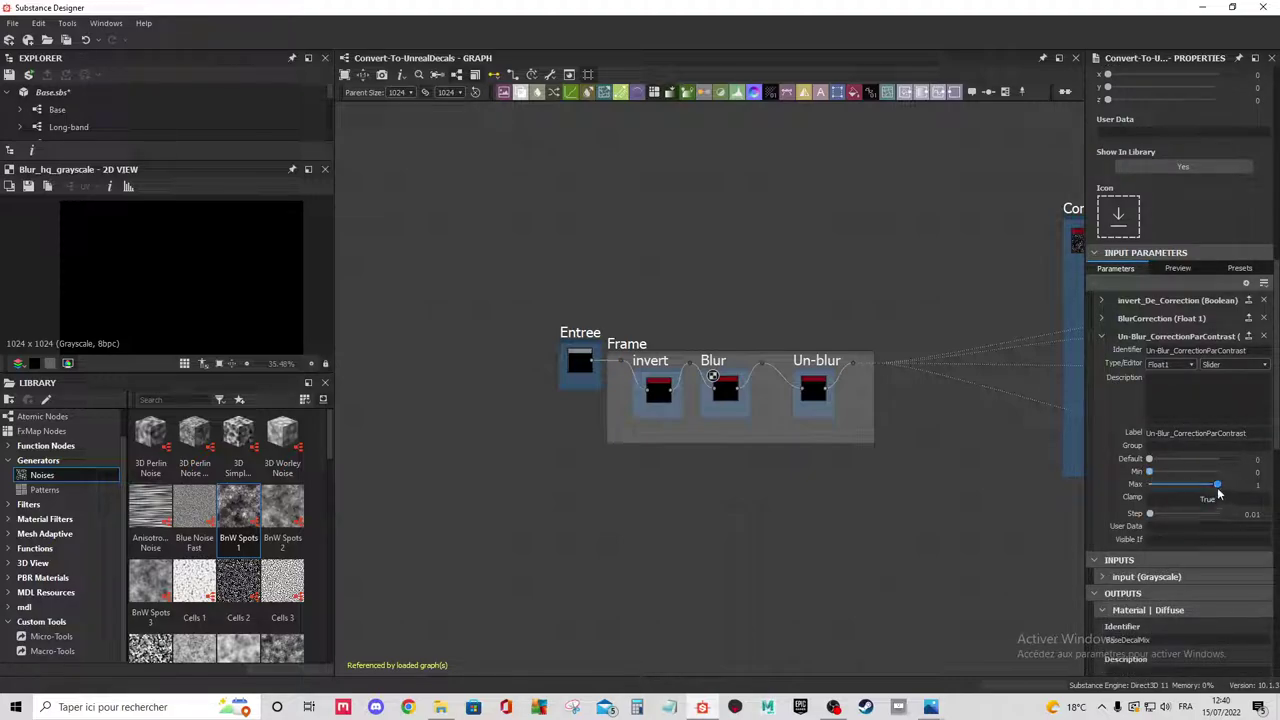
Set BlurCorrection's maximum to 10 and start titling the enclosing frame 'Correction'.
{"action": "left_click", "coordinate": [812, 386]}
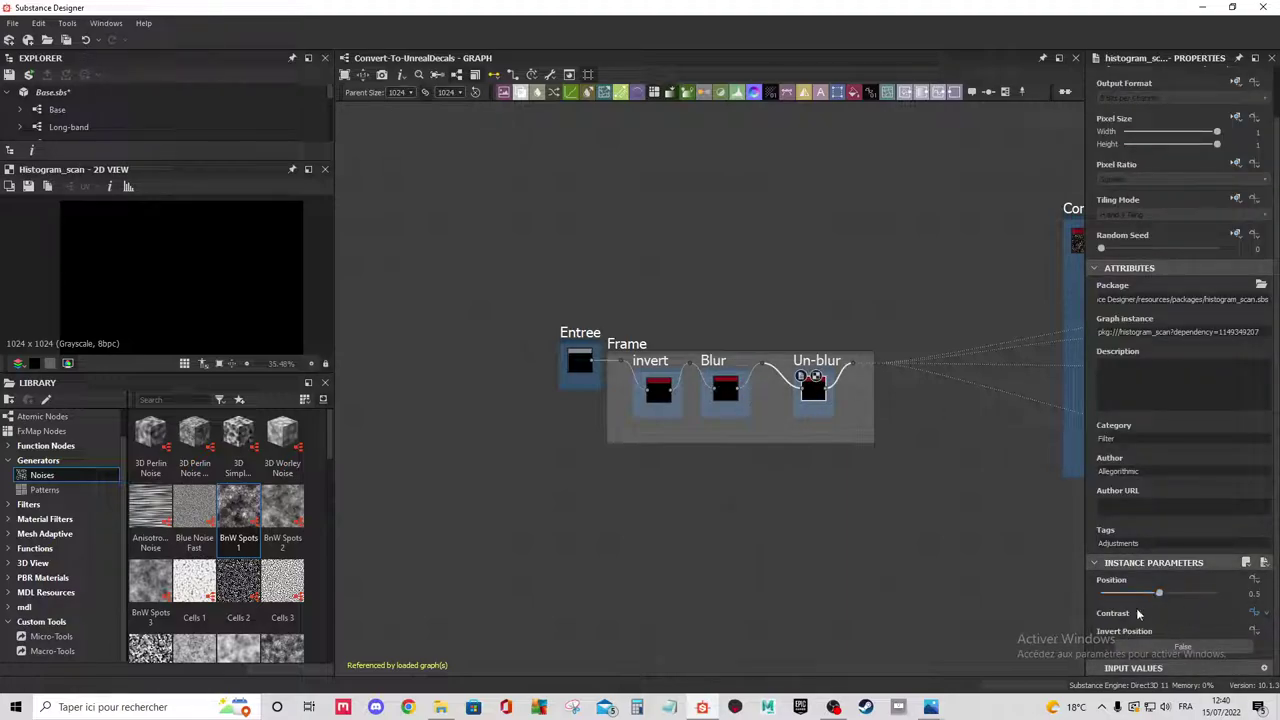
{"action": "left_click", "coordinate": [724, 388]}
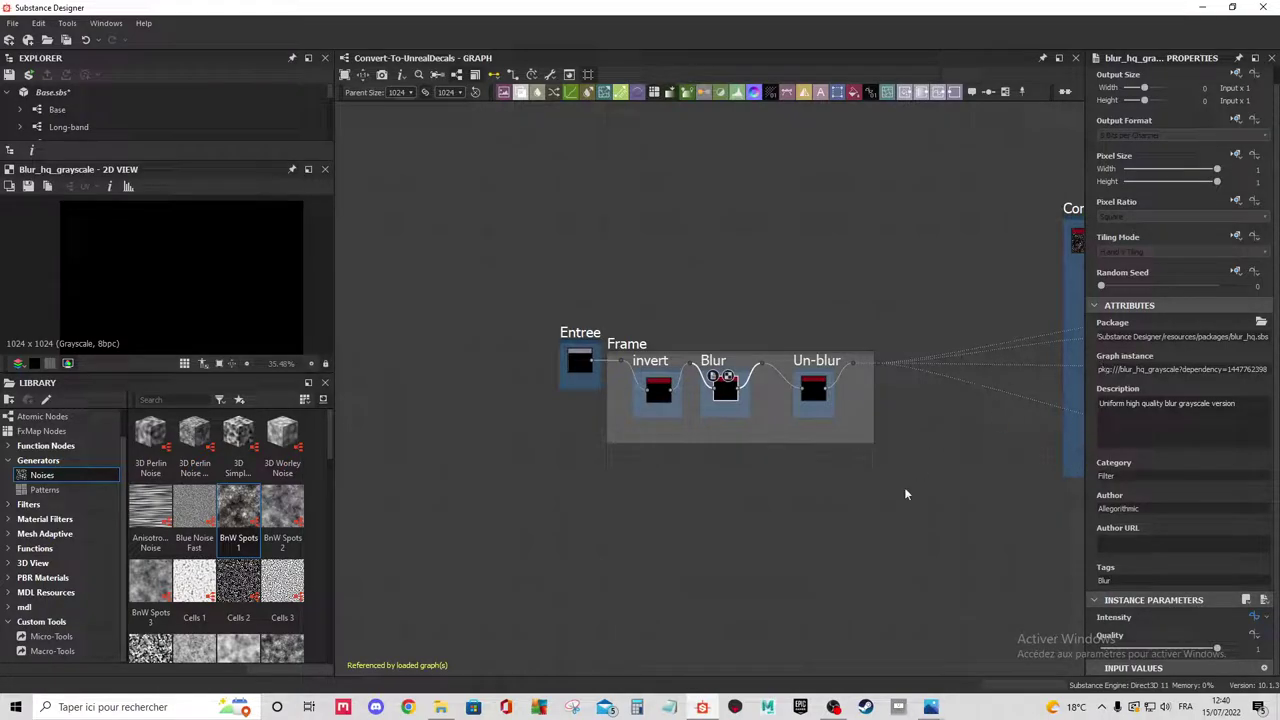
{"action": "left_click", "coordinate": [966, 494]}
{"action": "scroll", "coordinate": [1170, 487], "scroll_direction": "down", "scroll_amount": 5}
{"action": "scroll", "coordinate": [1170, 487], "scroll_direction": "down", "scroll_amount": 2}
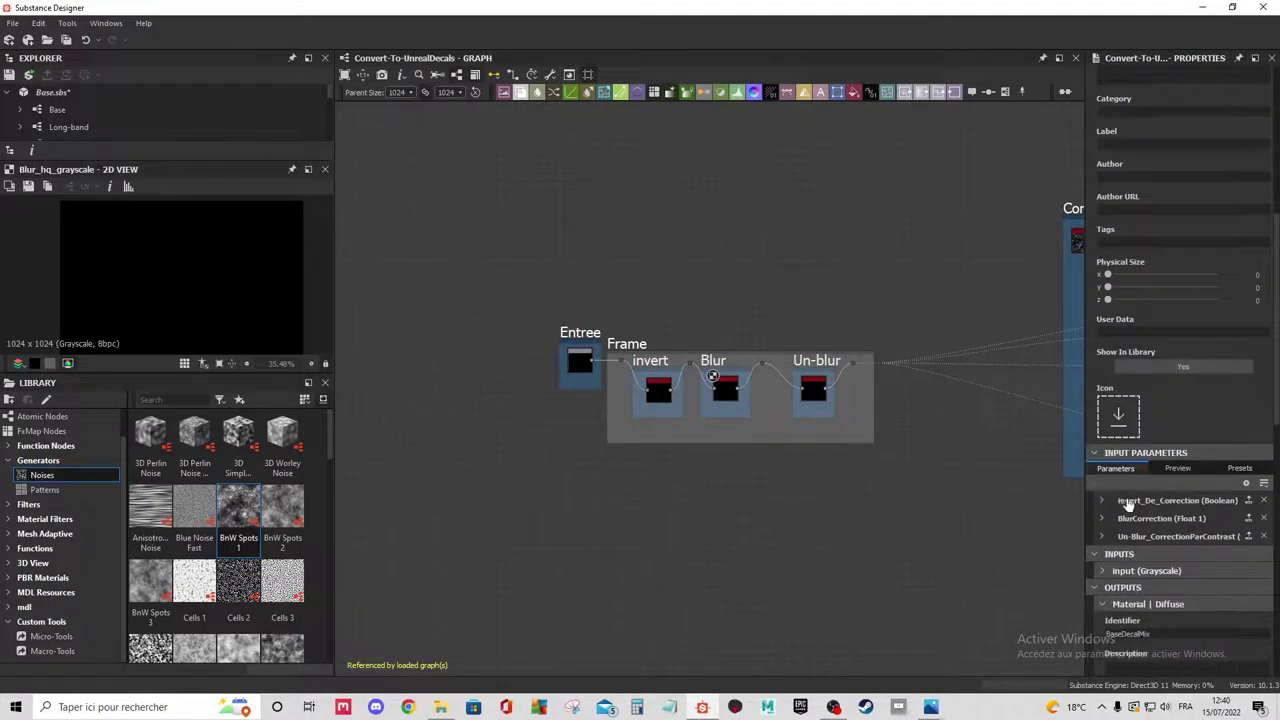
{"action": "left_click", "coordinate": [1103, 518]}
{"action": "scroll", "coordinate": [1107, 516], "scroll_direction": "down", "scroll_amount": 3}
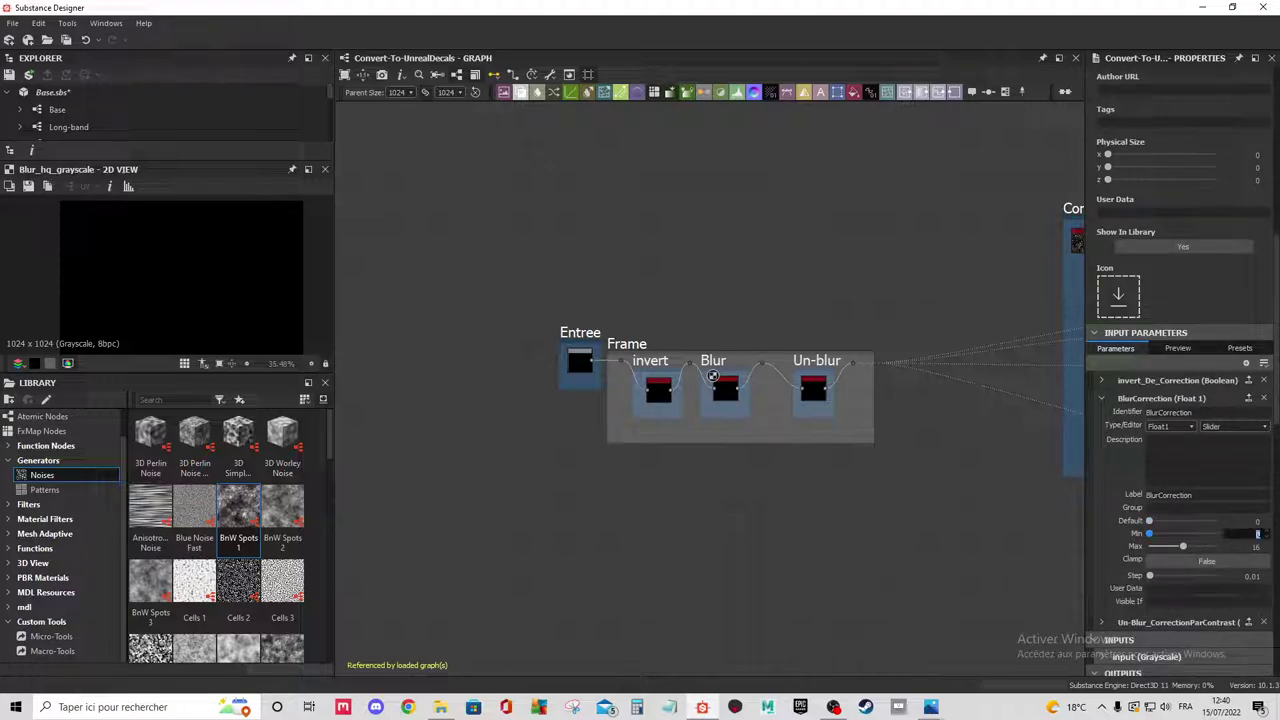
{"action": "left_click", "coordinate": [1255, 546]}
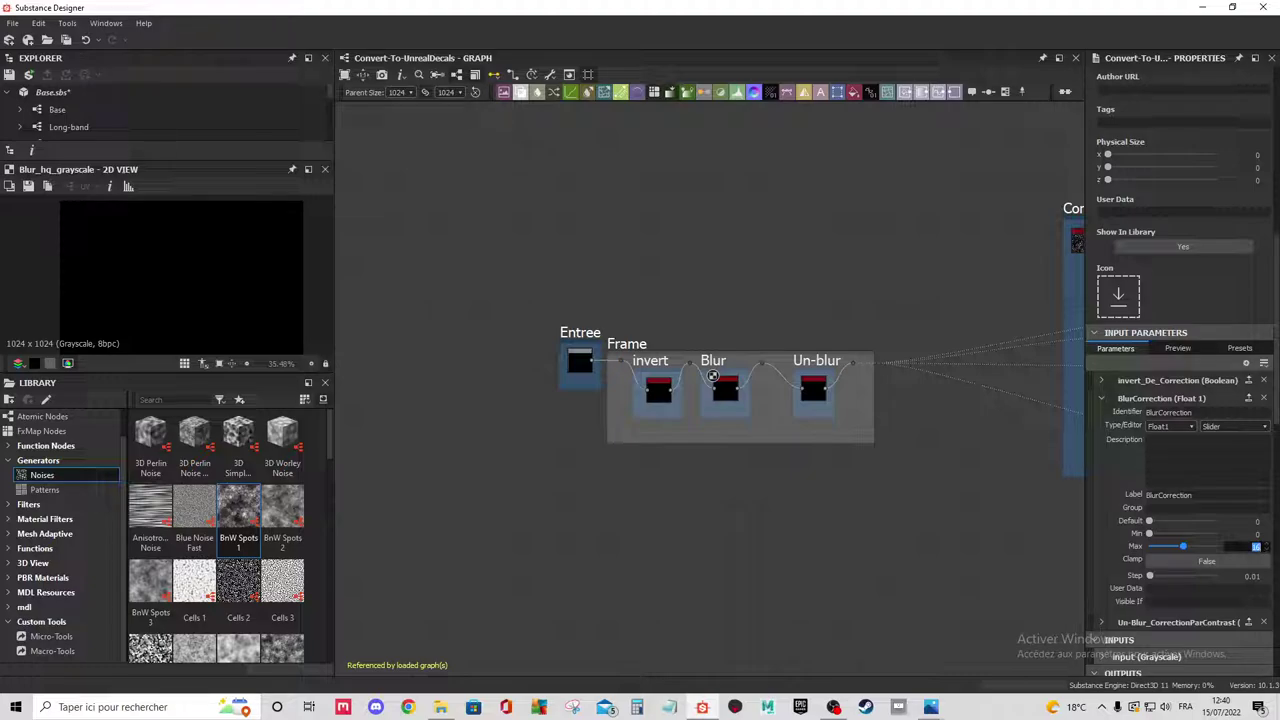
{"action": "type", "text": "1"}
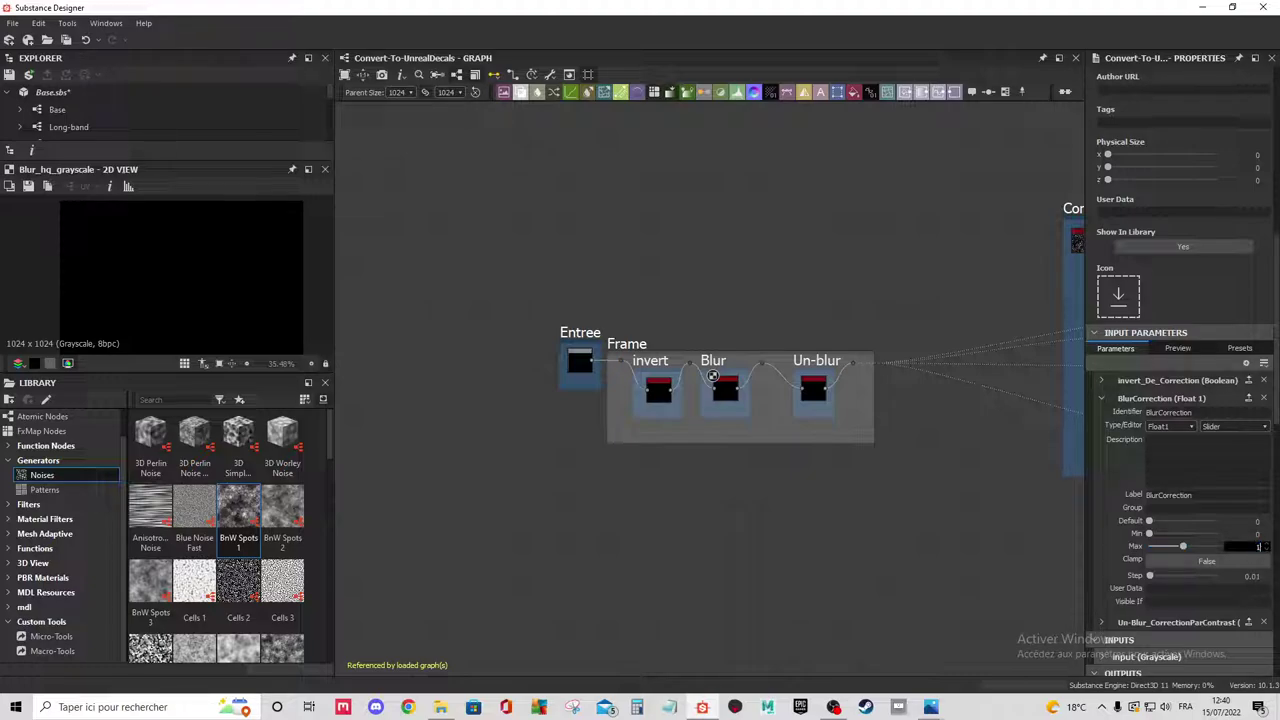
{"action": "key", "text": "Return"}
{"action": "left_click", "coordinate": [617, 344]}
{"action": "type", "text": "Co"}
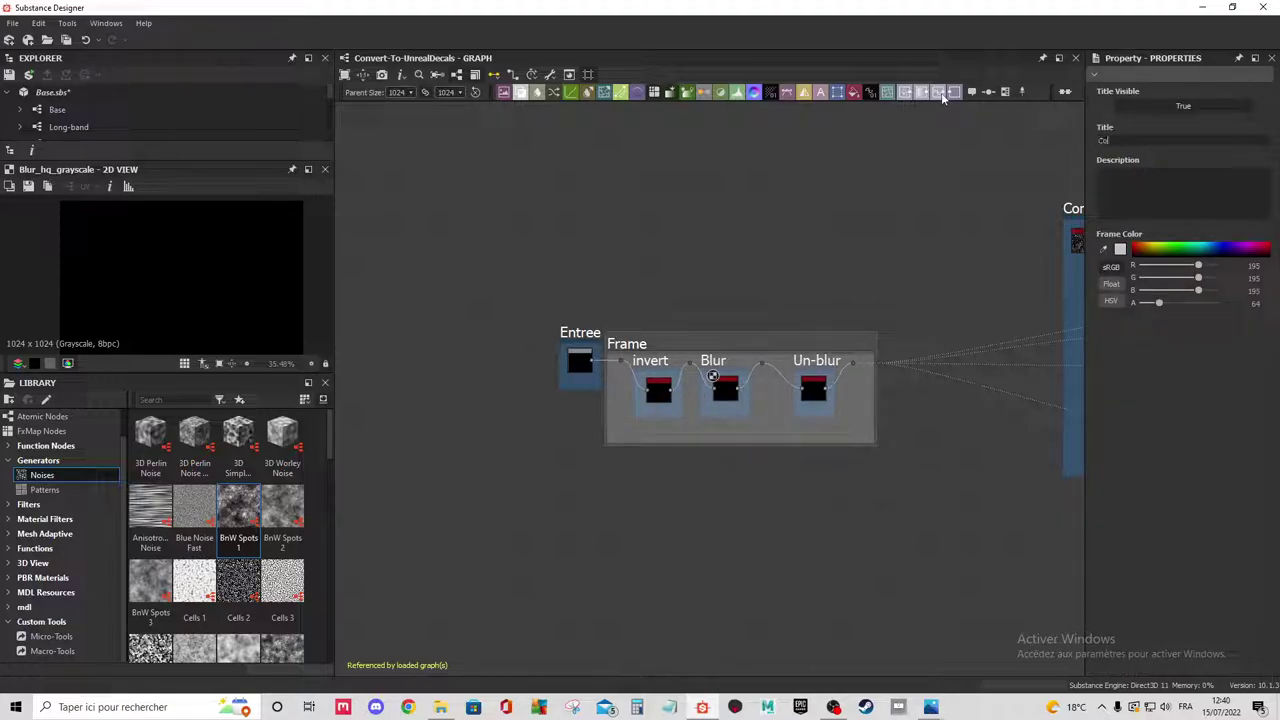
{"action": "type", "text": "rrection"}
Commit the 'Correction' frame title and set each correction input's Group to Correction.
{"action": "left_click", "coordinate": [686, 457]}
{"action": "left_click", "coordinate": [705, 489]}
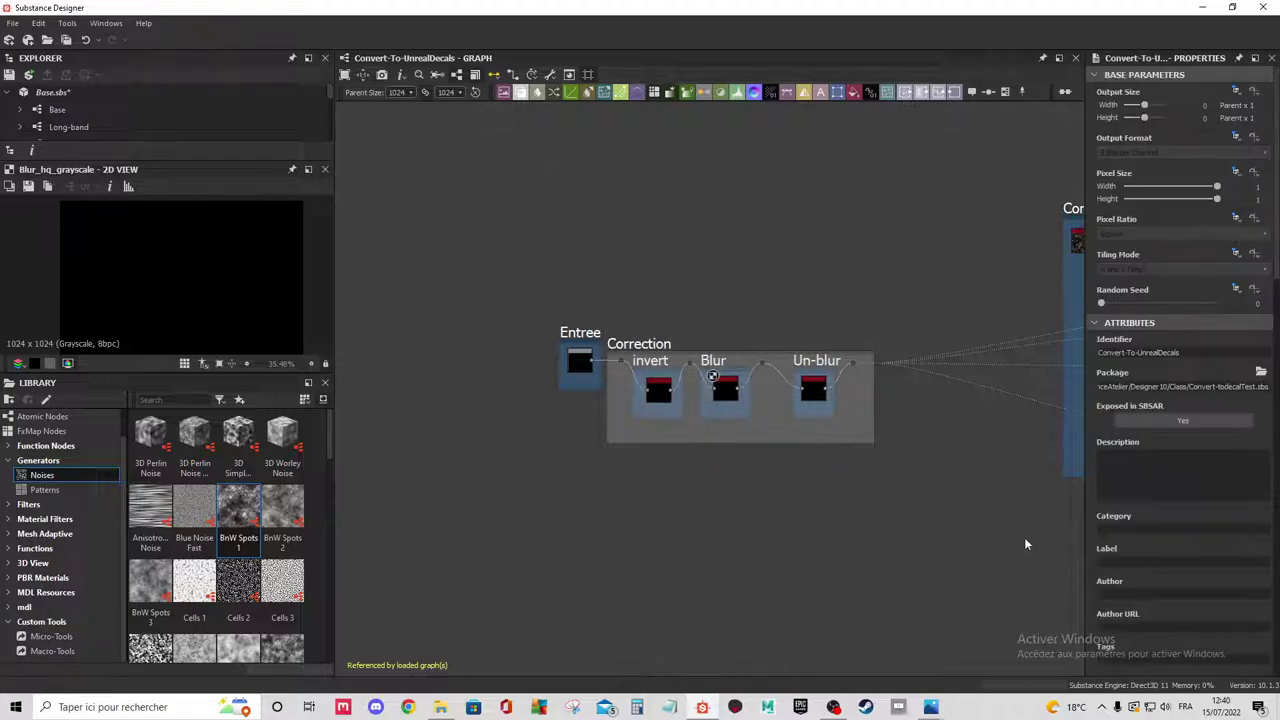
{"action": "scroll", "coordinate": [1199, 540], "scroll_direction": "down", "scroll_amount": 3}
{"action": "scroll", "coordinate": [1172, 569], "scroll_direction": "down", "scroll_amount": 3}
{"action": "scroll", "coordinate": [1172, 569], "scroll_direction": "down", "scroll_amount": 5}
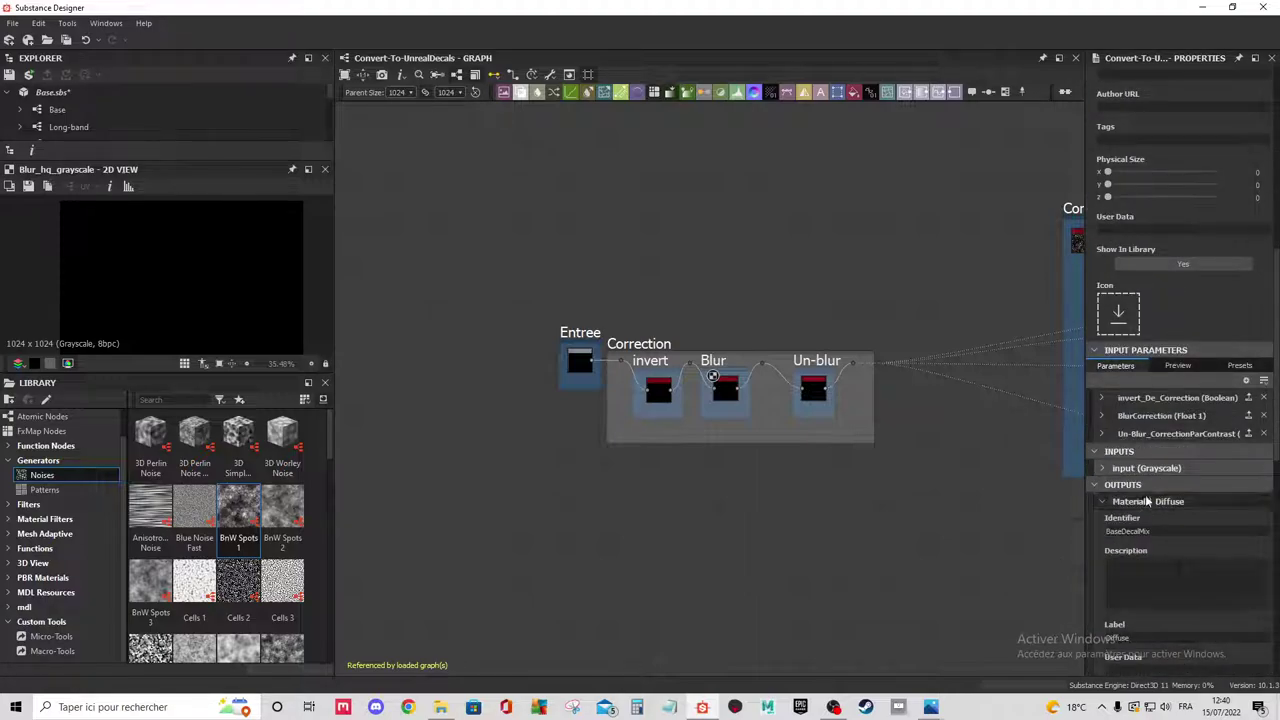
{"action": "left_click", "coordinate": [1117, 398]}
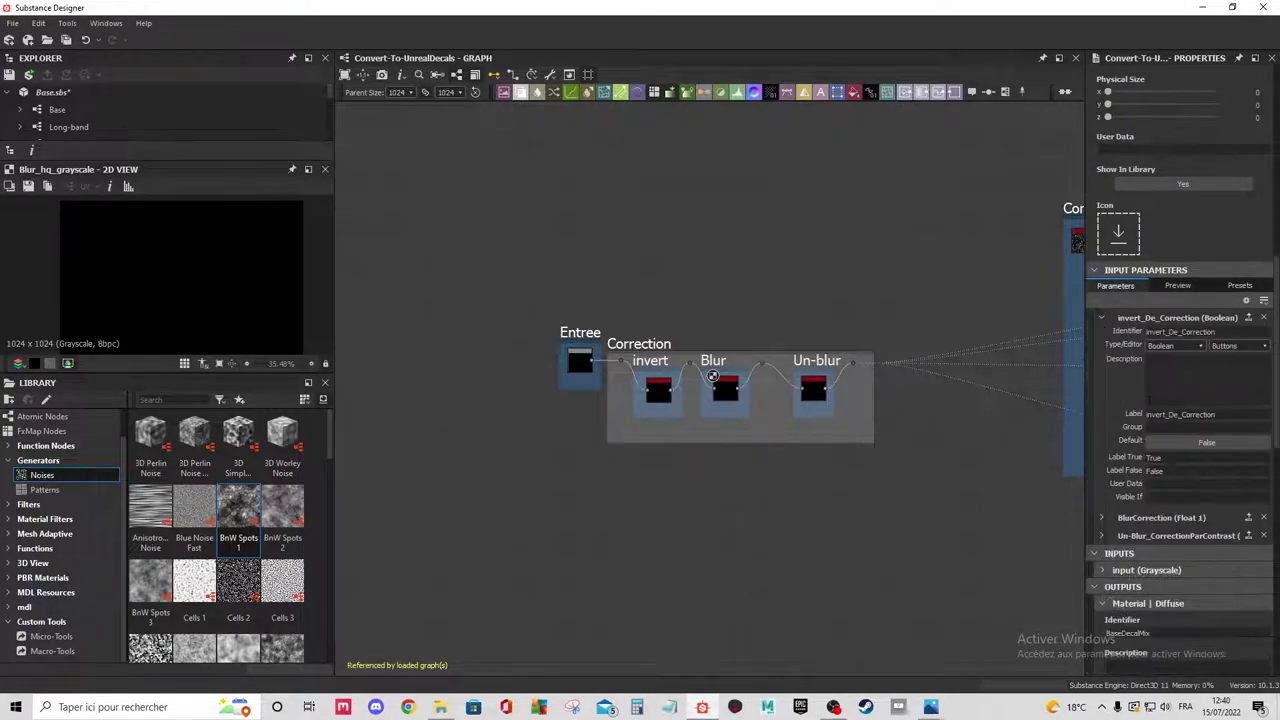
{"action": "type", "text": "Correction"}
{"action": "left_click", "coordinate": [1102, 318]}
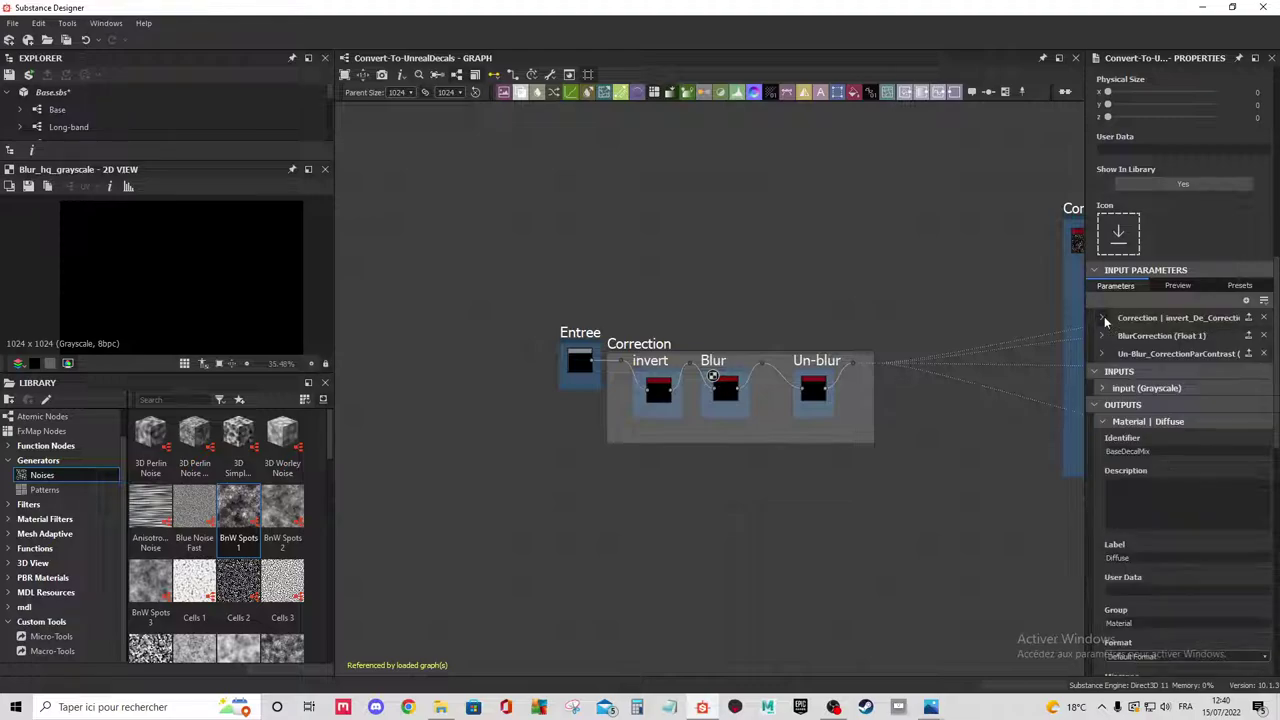
{"action": "left_click", "coordinate": [1103, 336]}
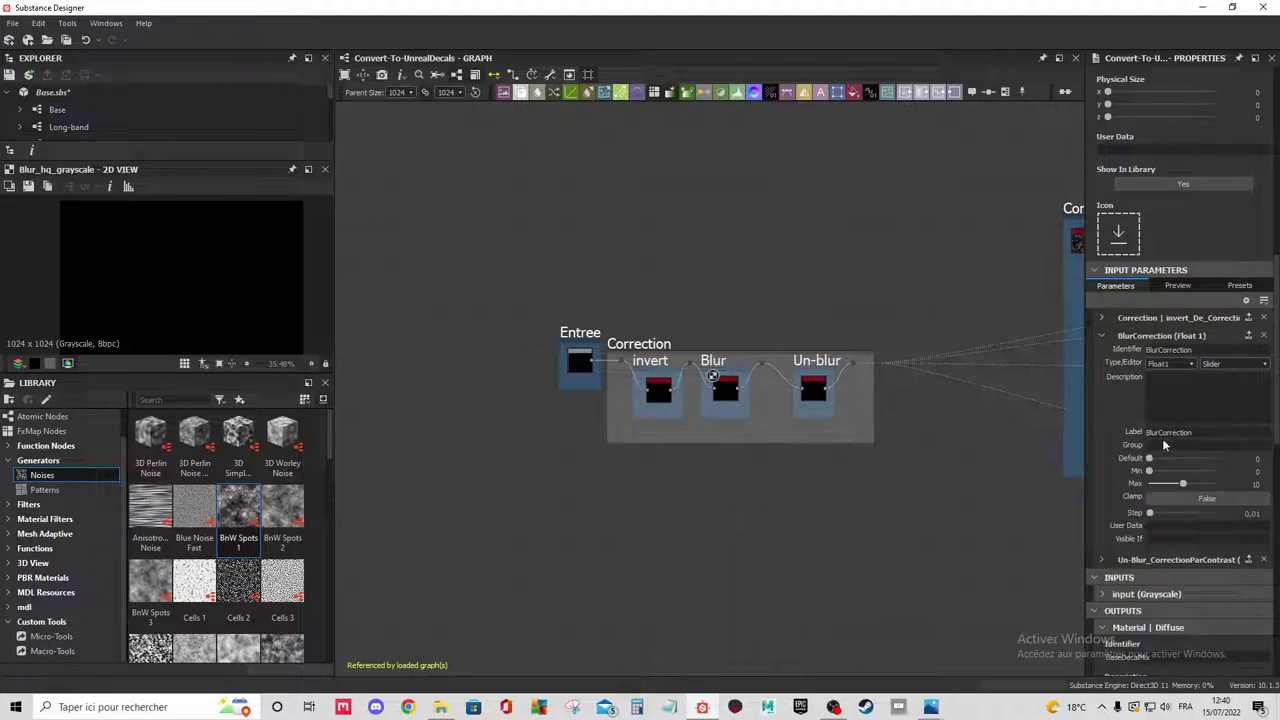
{"action": "type", "text": "Correction"}
{"action": "left_click", "coordinate": [1101, 336]}
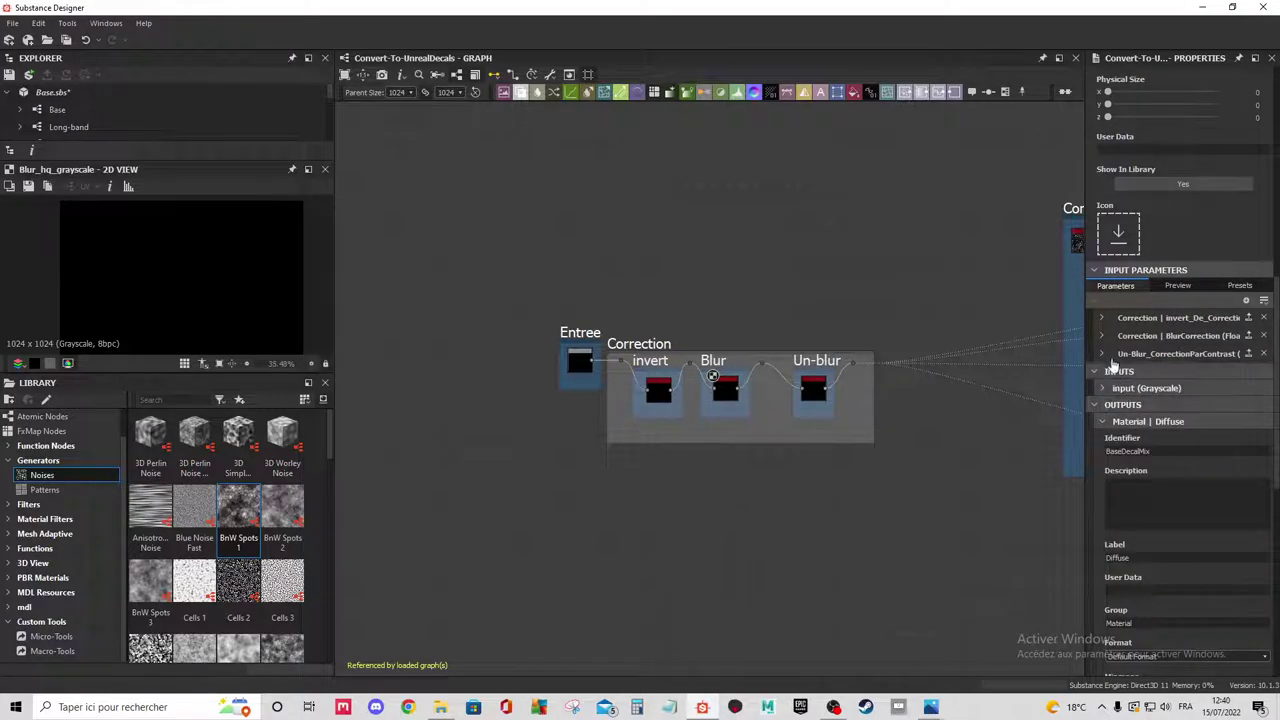
{"action": "left_click", "coordinate": [1102, 354]}
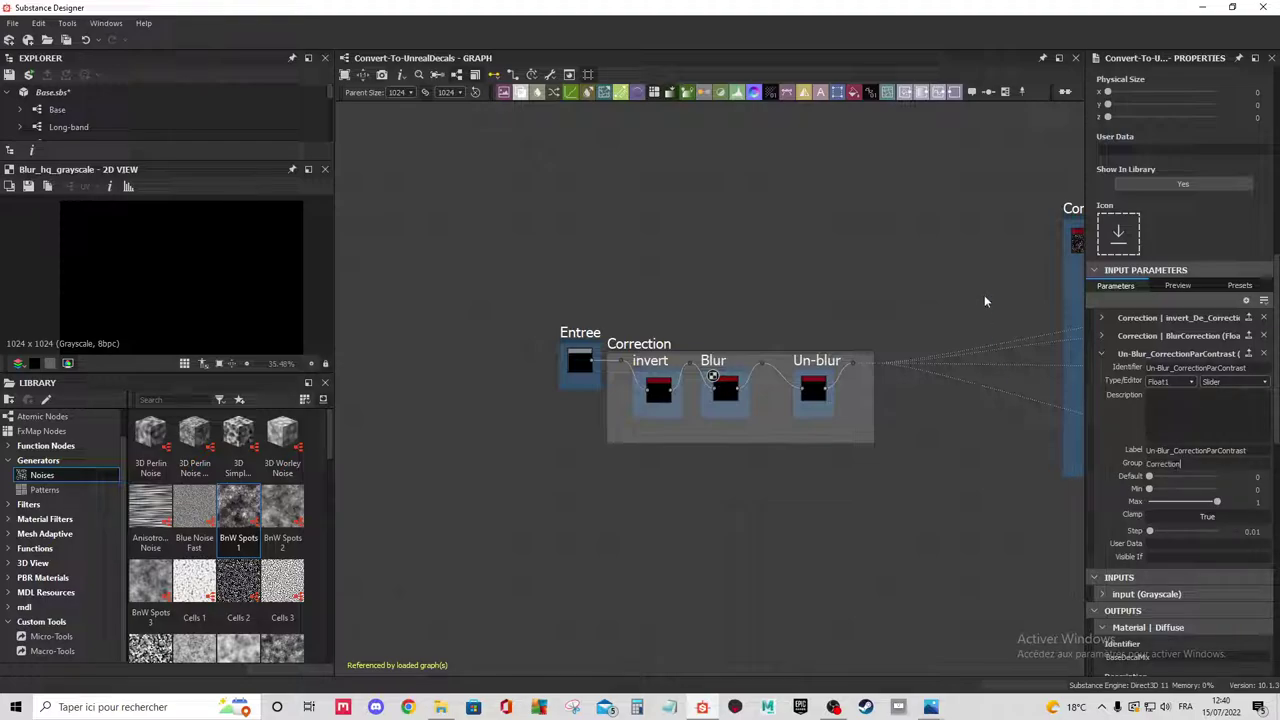
{"action": "scroll", "coordinate": [980, 295], "scroll_direction": "down", "scroll_amount": 2}
{"action": "mouse_move", "coordinate": [966, 289]}
{"action": "middle_mouse_down"}
{"action": "mouse_move", "coordinate": [772, 282]}
{"action": "mouse_move", "coordinate": [646, 320]}
{"action": "middle_mouse_up"}
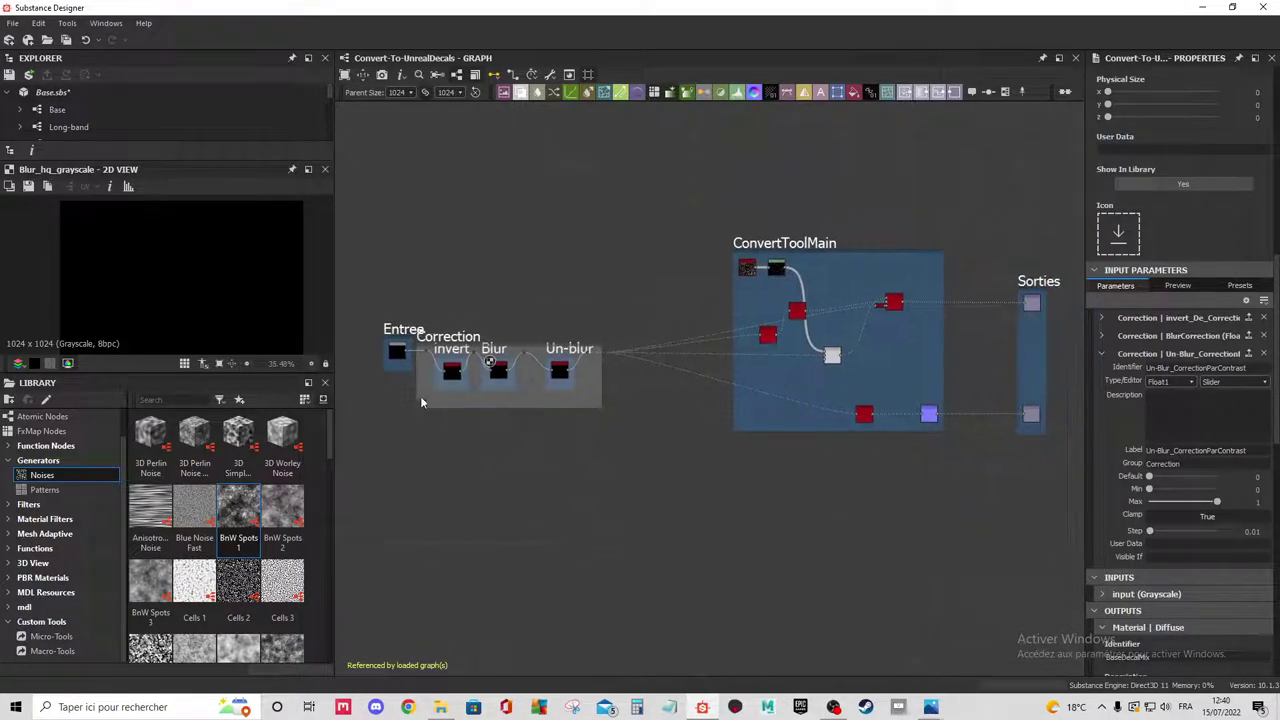
Move the Sorties frame closer to ConvertToolMain.
{"action": "scroll", "coordinate": [420, 395], "scroll_direction": "up", "scroll_amount": 2}
{"action": "mouse_move", "coordinate": [945, 350]}
{"action": "middle_mouse_down"}
{"action": "mouse_move", "coordinate": [820, 346]}
{"action": "mouse_move", "coordinate": [1008, 369]}
{"action": "mouse_move", "coordinate": [931, 346]}
{"action": "middle_mouse_up"}
{"action": "scroll", "coordinate": [981, 503], "scroll_direction": "down", "scroll_amount": 2}
{"action": "left_click_drag", "start_coordinate": [1013, 317], "coordinate": [969, 319]}
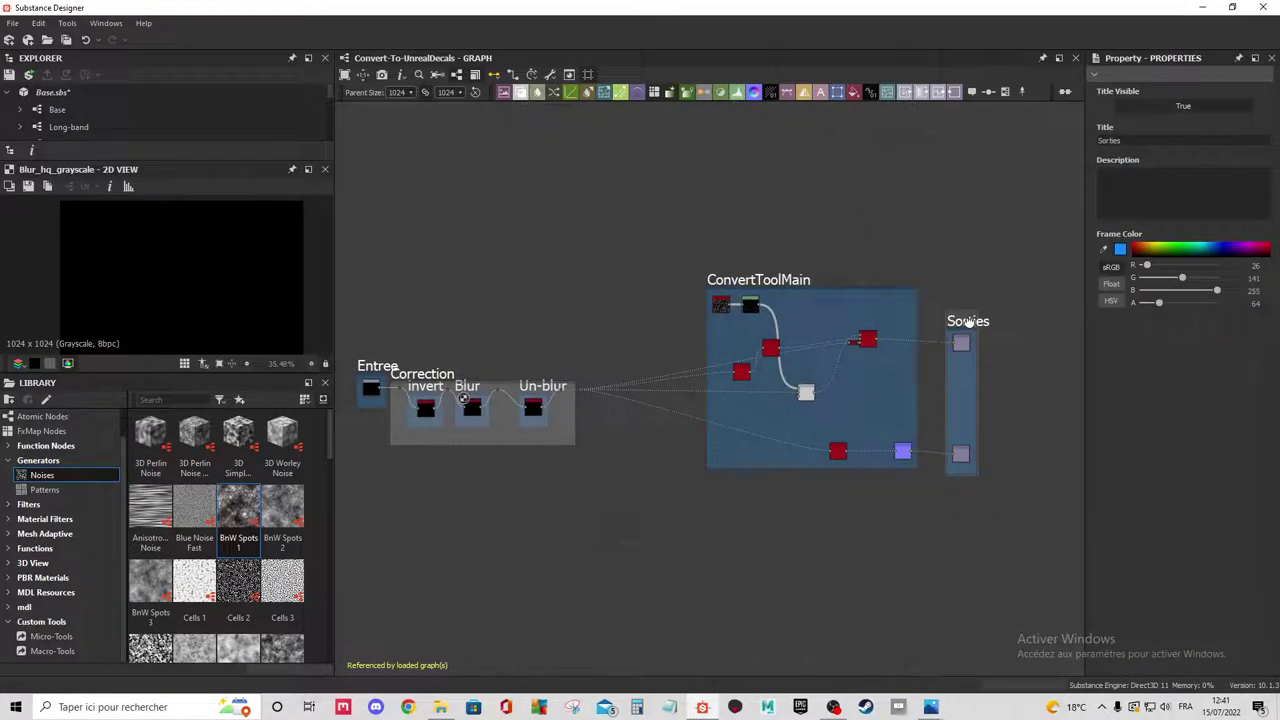
Shift ConvertToolMain and Sorties left toward Correction and enlarge the package tree.
{"action": "left_click_drag", "start_coordinate": [1024, 224], "coordinate": [563, 575]}
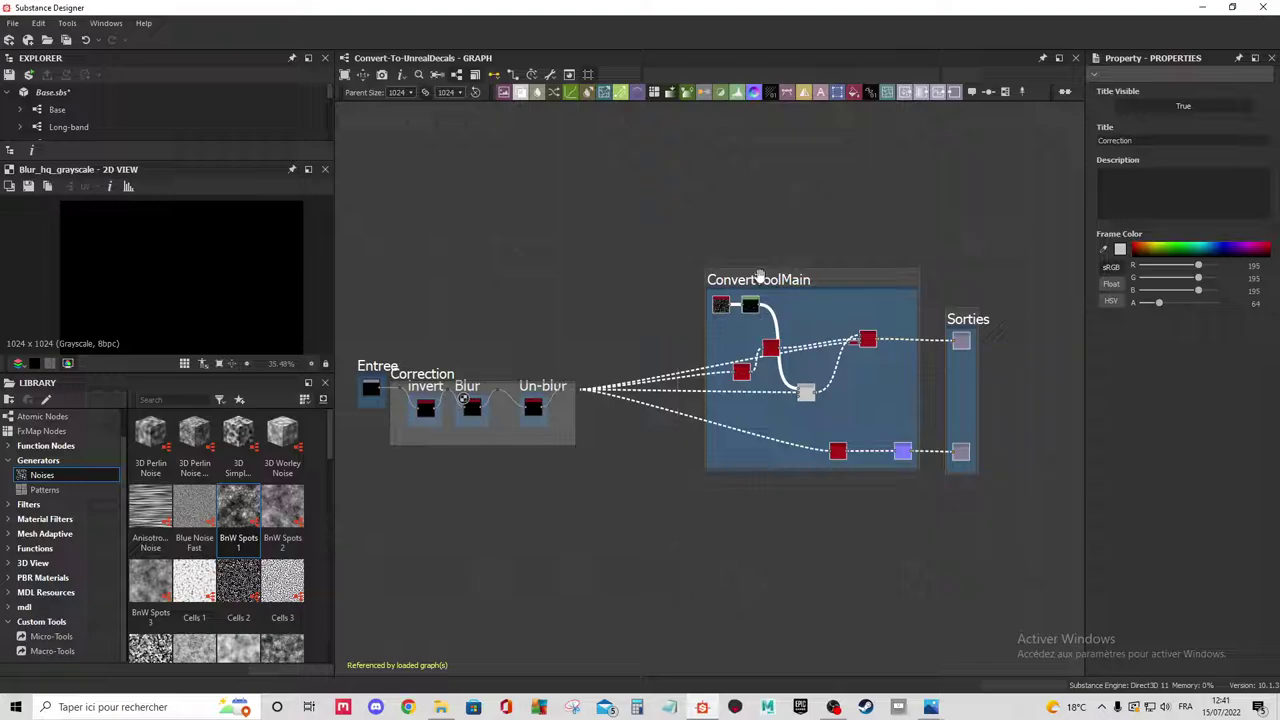
{"action": "mouse_move", "coordinate": [760, 278]}
{"action": "left_mouse_down"}
{"action": "mouse_move", "coordinate": [688, 277]}
{"action": "mouse_move", "coordinate": [704, 280]}
{"action": "left_mouse_up"}
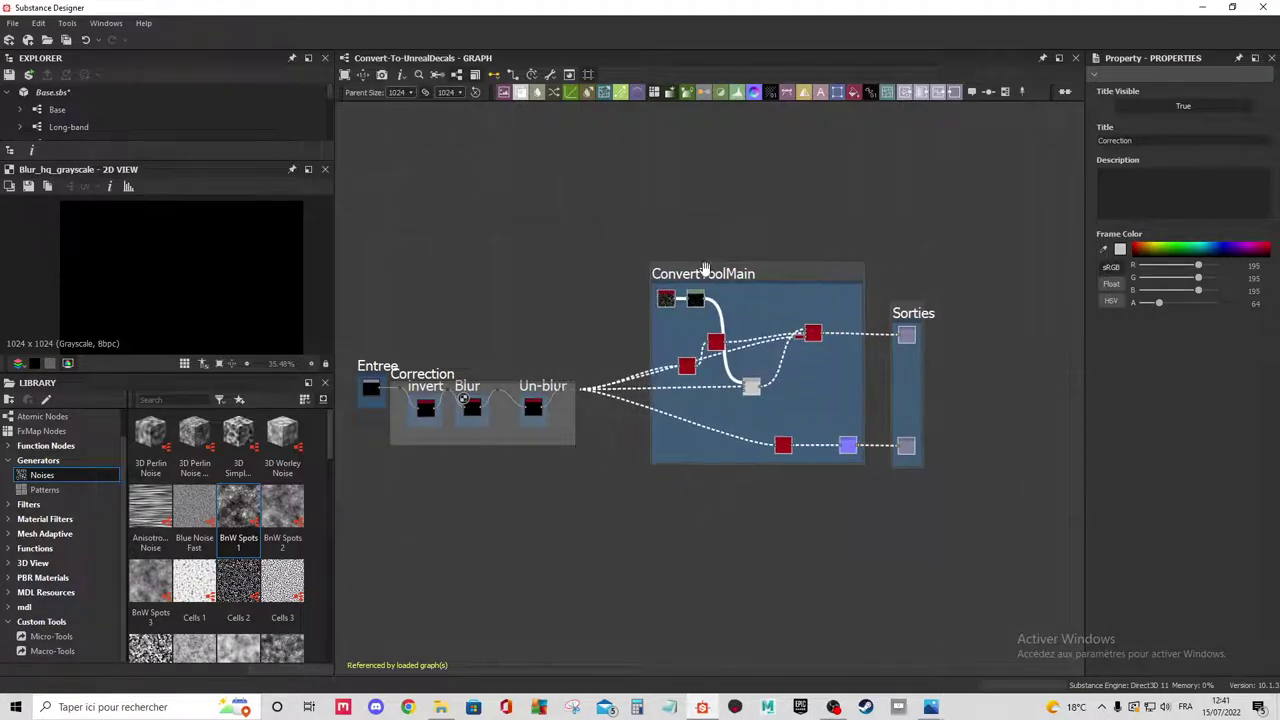
{"action": "scroll", "coordinate": [703, 397], "scroll_direction": "up", "scroll_amount": 1}
{"action": "left_click_drag", "start_coordinate": [658, 346], "coordinate": [678, 346]}
{"action": "scroll", "coordinate": [678, 346], "scroll_direction": "down", "scroll_amount": 1}
{"action": "mouse_move", "coordinate": [620, 262]}
{"action": "middle_mouse_down"}
{"action": "mouse_move", "coordinate": [660, 260]}
{"action": "mouse_move", "coordinate": [677, 302]}
{"action": "middle_mouse_up"}
{"action": "scroll", "coordinate": [662, 270], "scroll_direction": "up", "scroll_amount": 1}
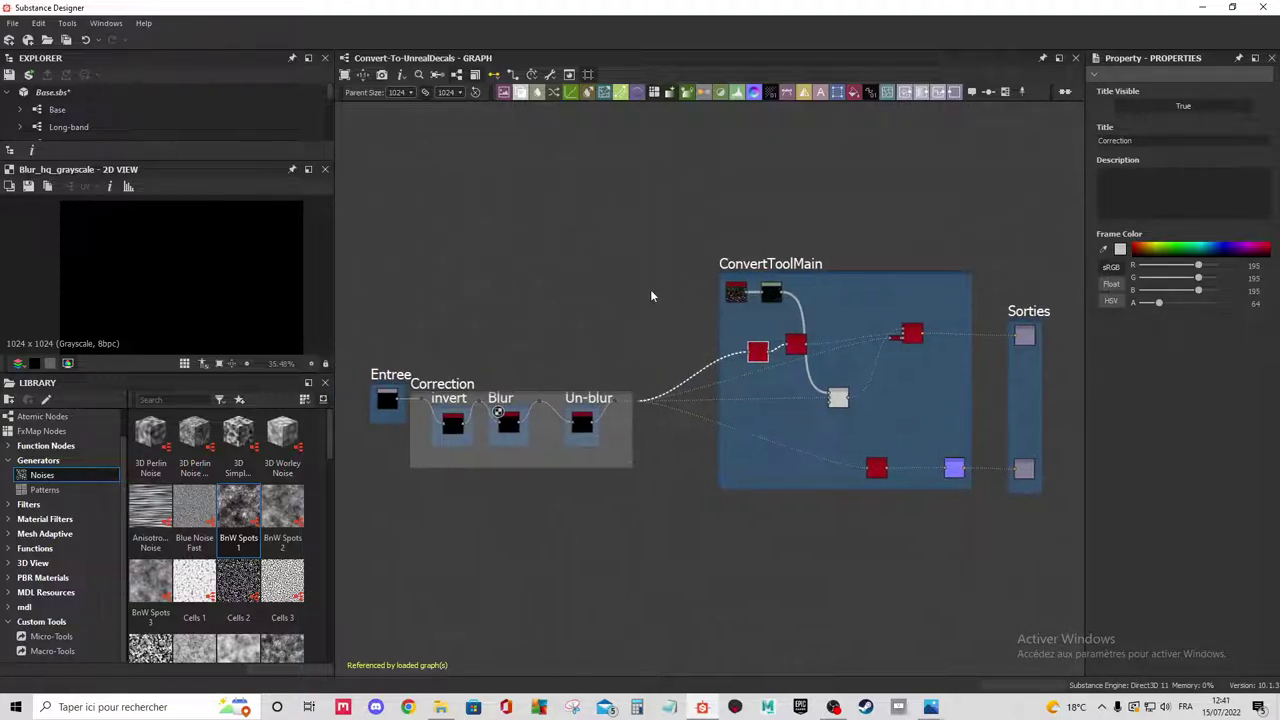
{"action": "left_click_drag", "start_coordinate": [200, 158], "coordinate": [200, 277]}
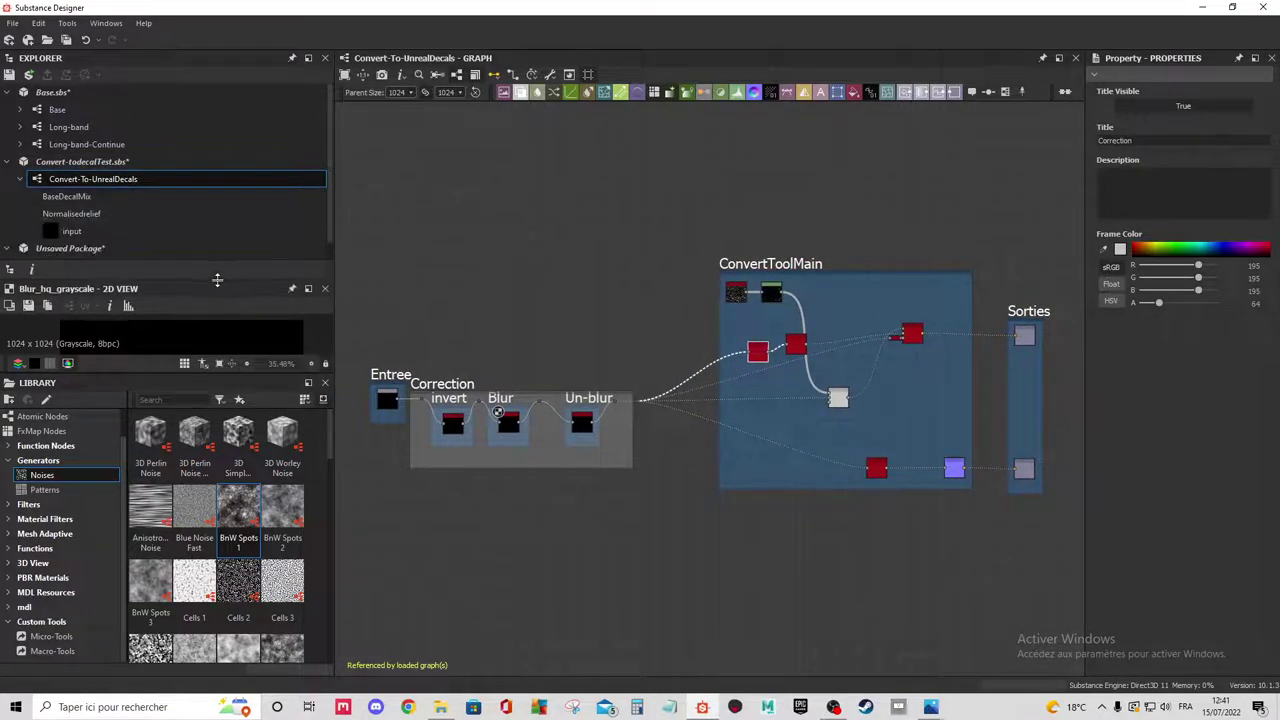
Save Convert-todecalTest.sbs from the Explorer and fit the whole graph in view.
{"action": "right_click", "coordinate": [126, 188]}
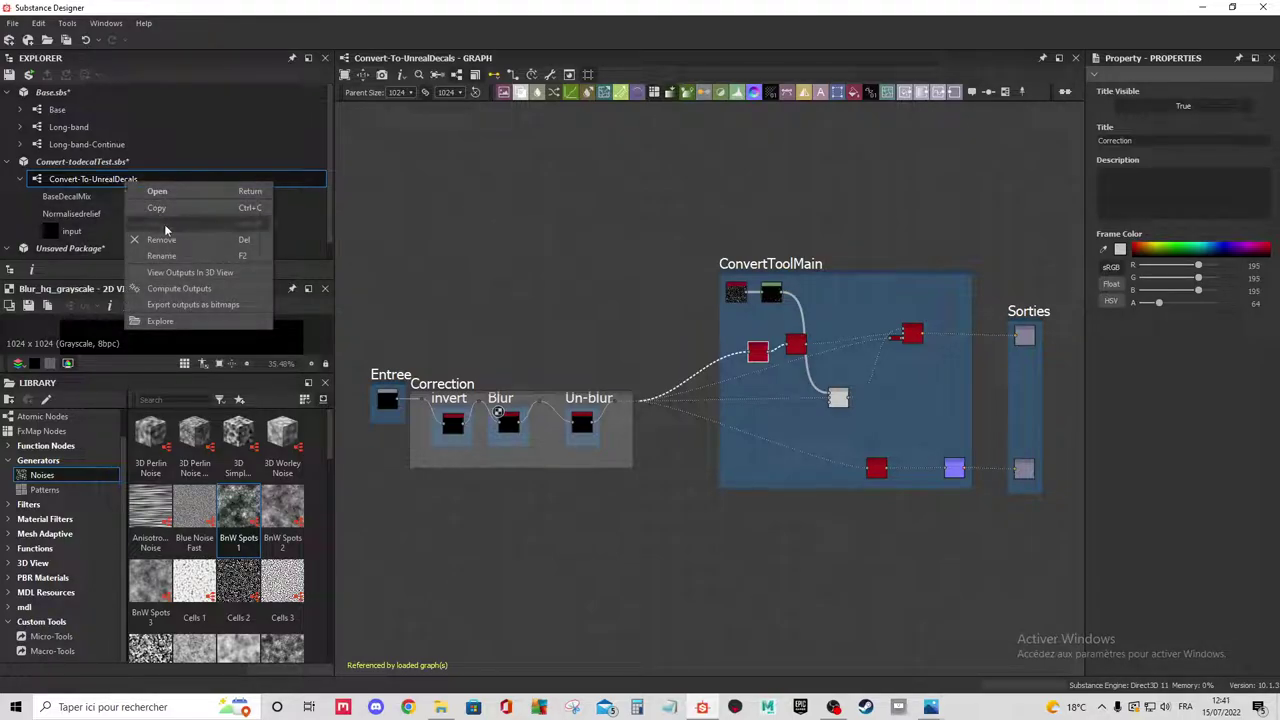
{"action": "left_click", "coordinate": [80, 162]}
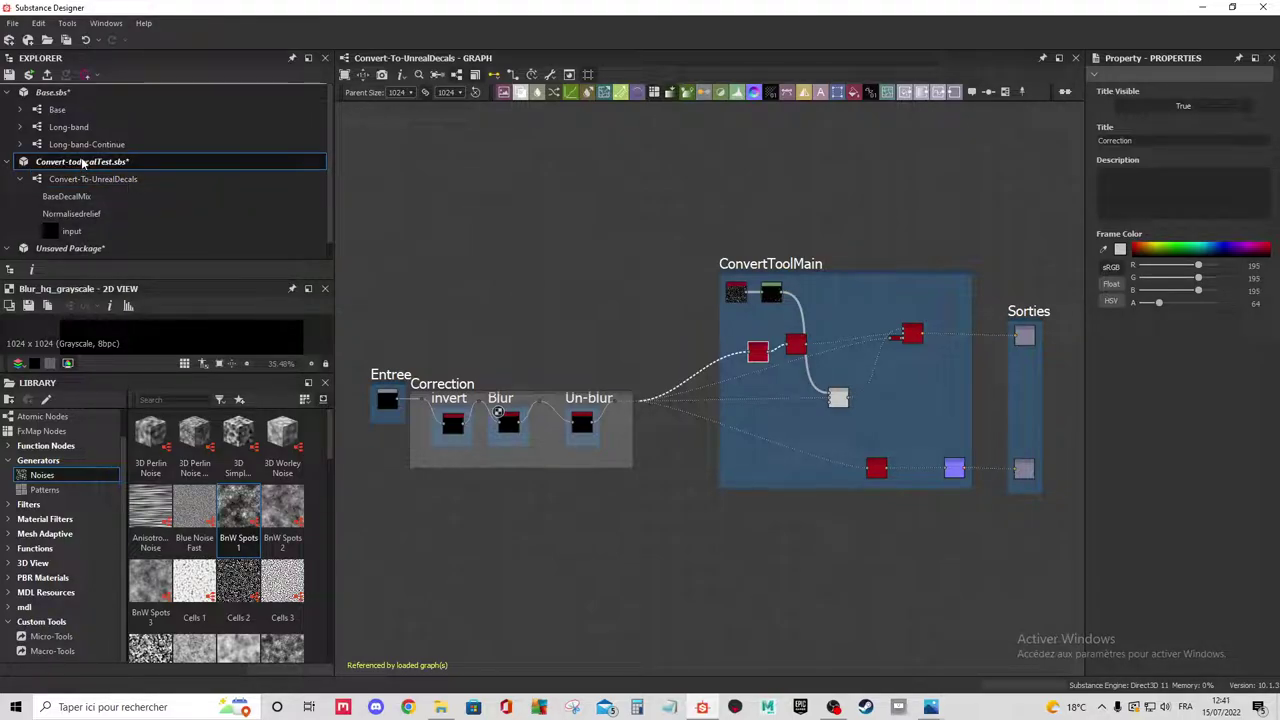
{"action": "right_click", "coordinate": [83, 163]}
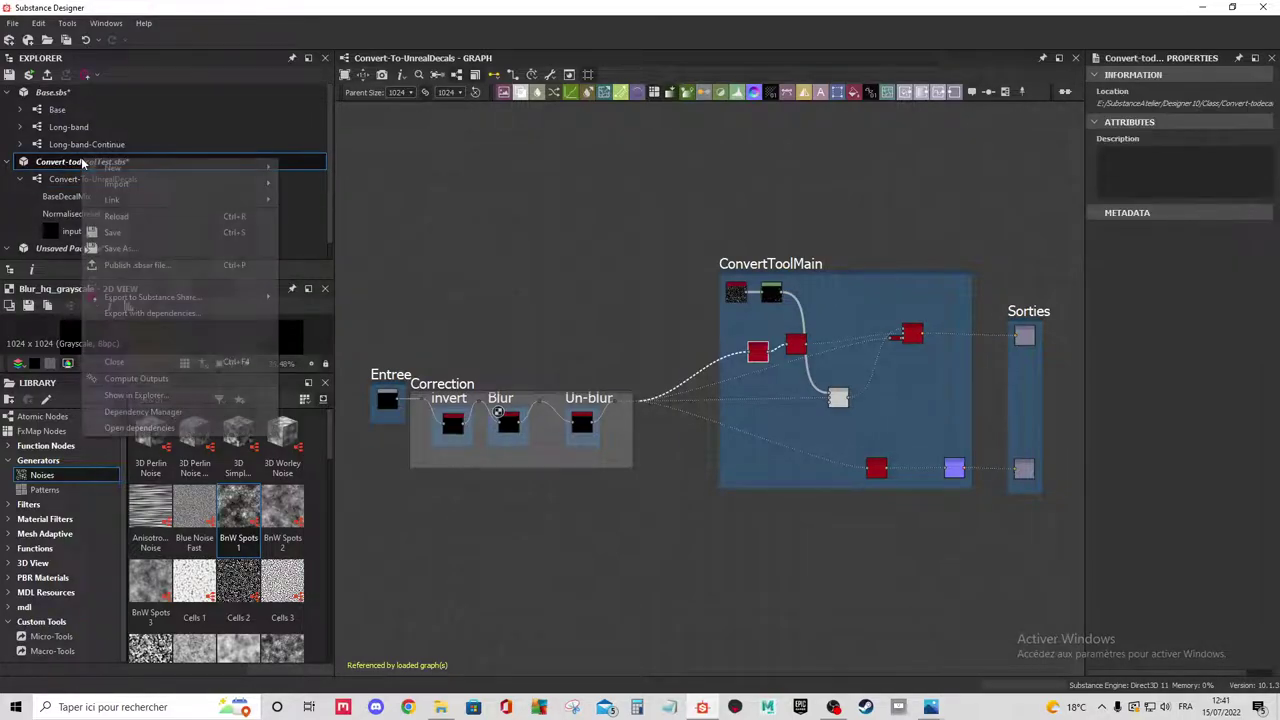
{"action": "left_click", "coordinate": [126, 232]}
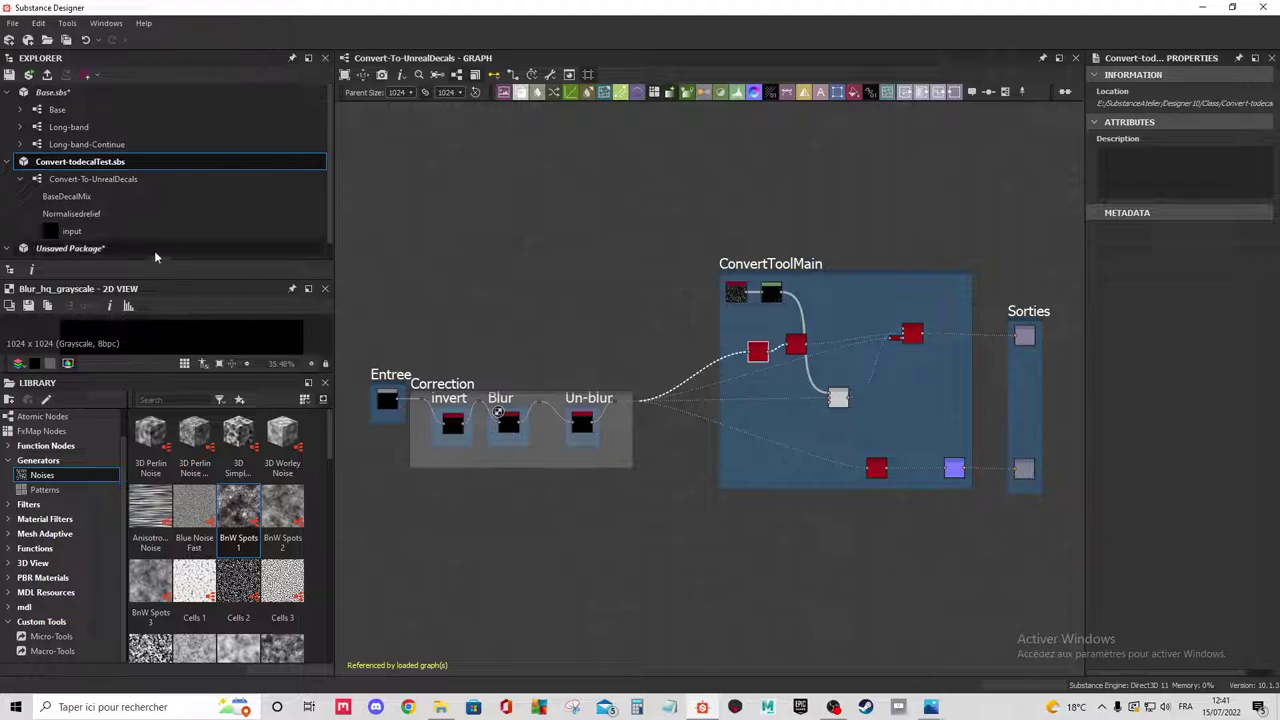
{"action": "scroll", "coordinate": [436, 450], "scroll_direction": "up", "scroll_amount": 2}
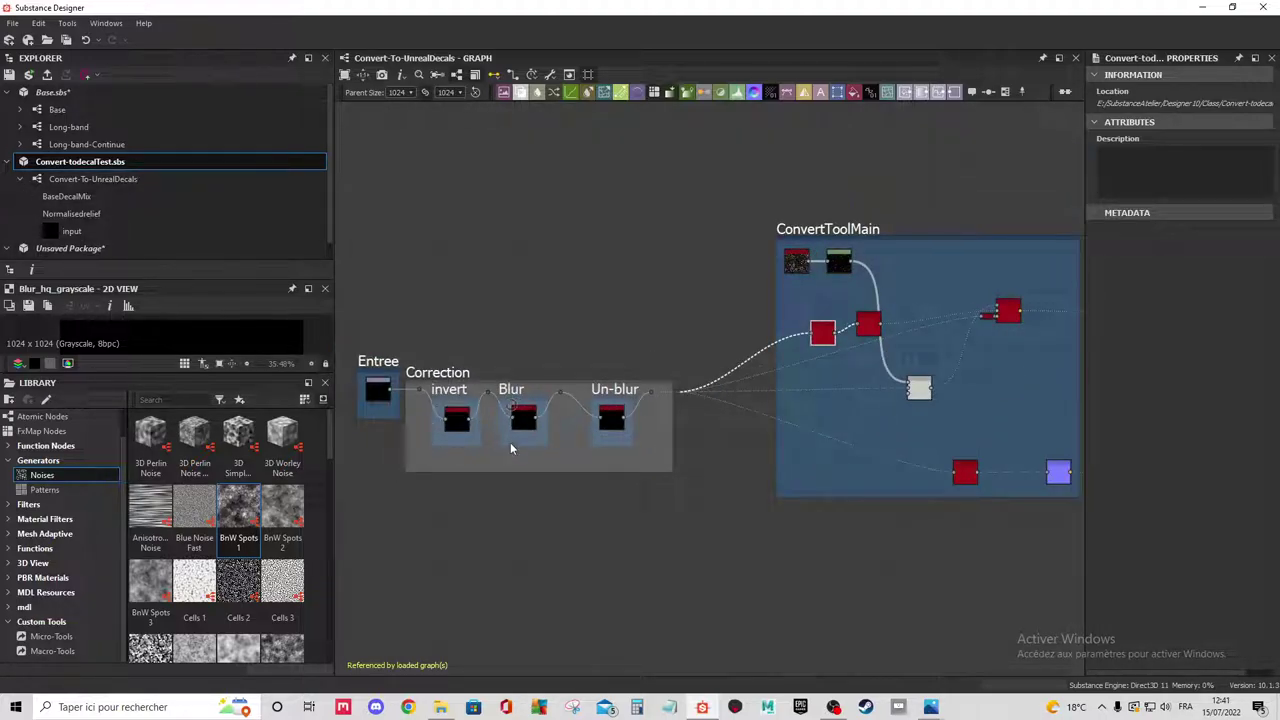
{"action": "key", "text": "f"}
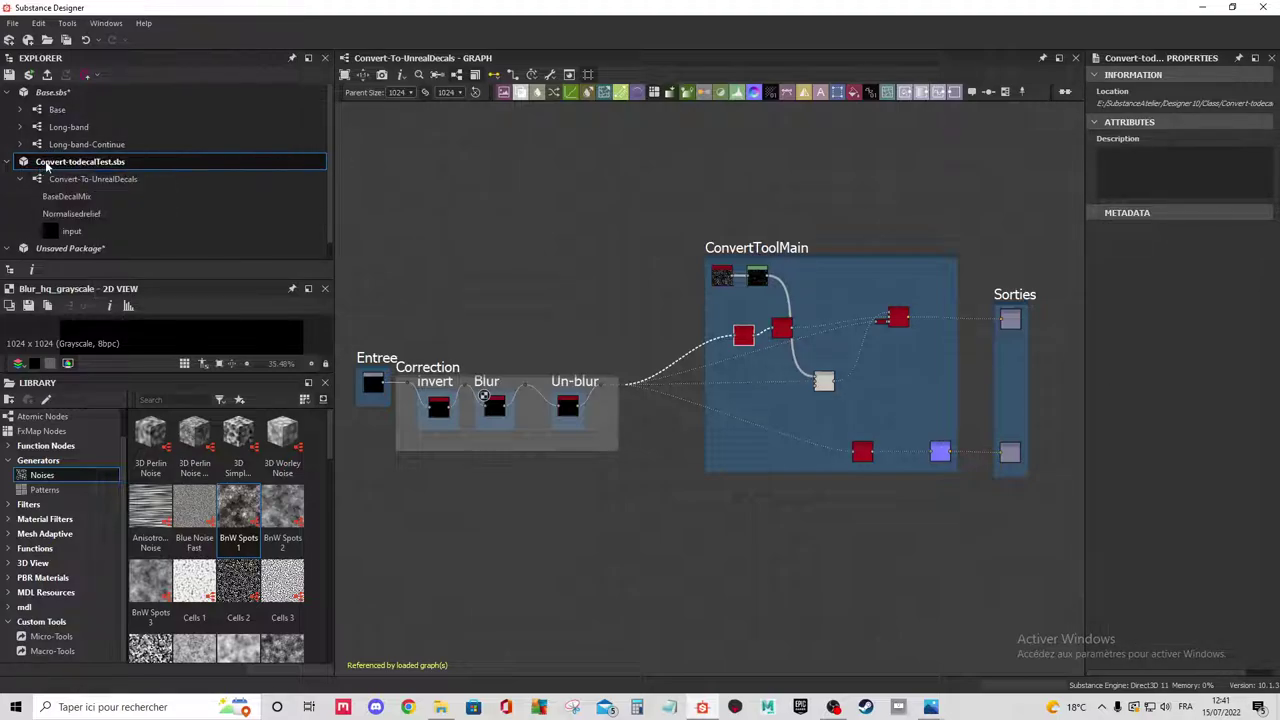
Publish Convert-todecalTest.sbsar into the Tests folder, accepting the default publish options.
{"action": "right_click", "coordinate": [46, 164]}
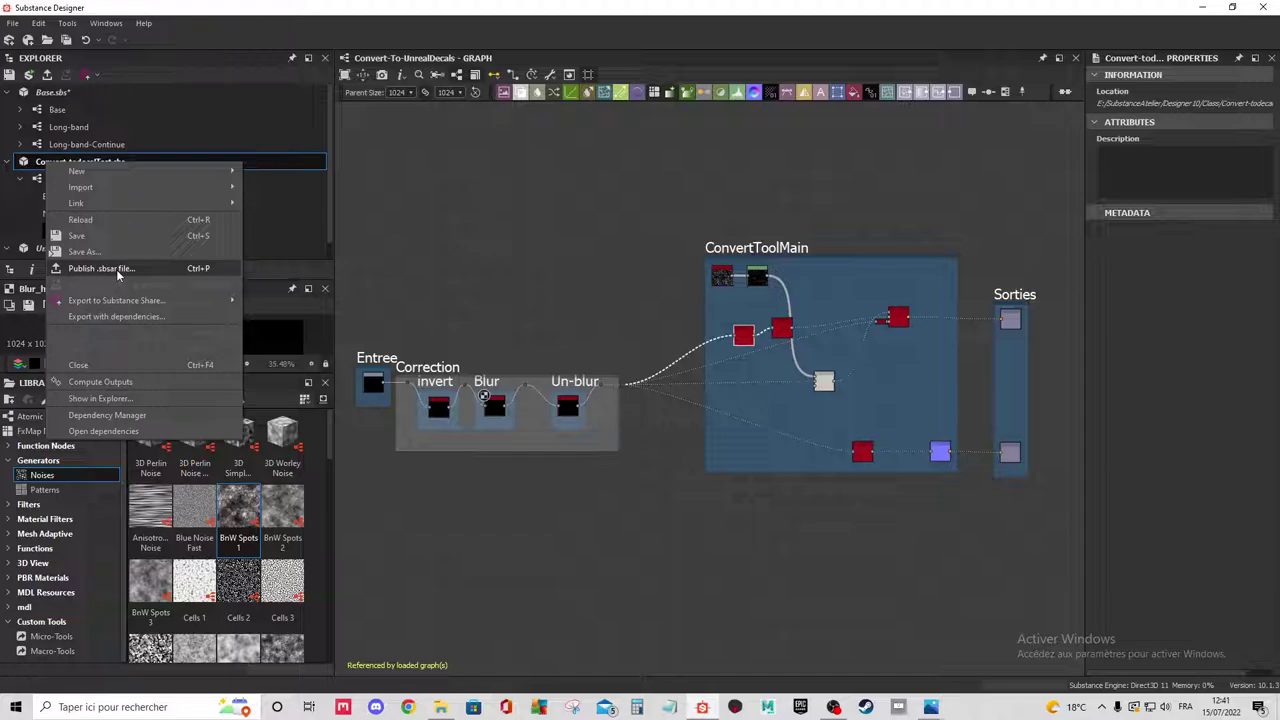
{"action": "left_click", "coordinate": [116, 269]}
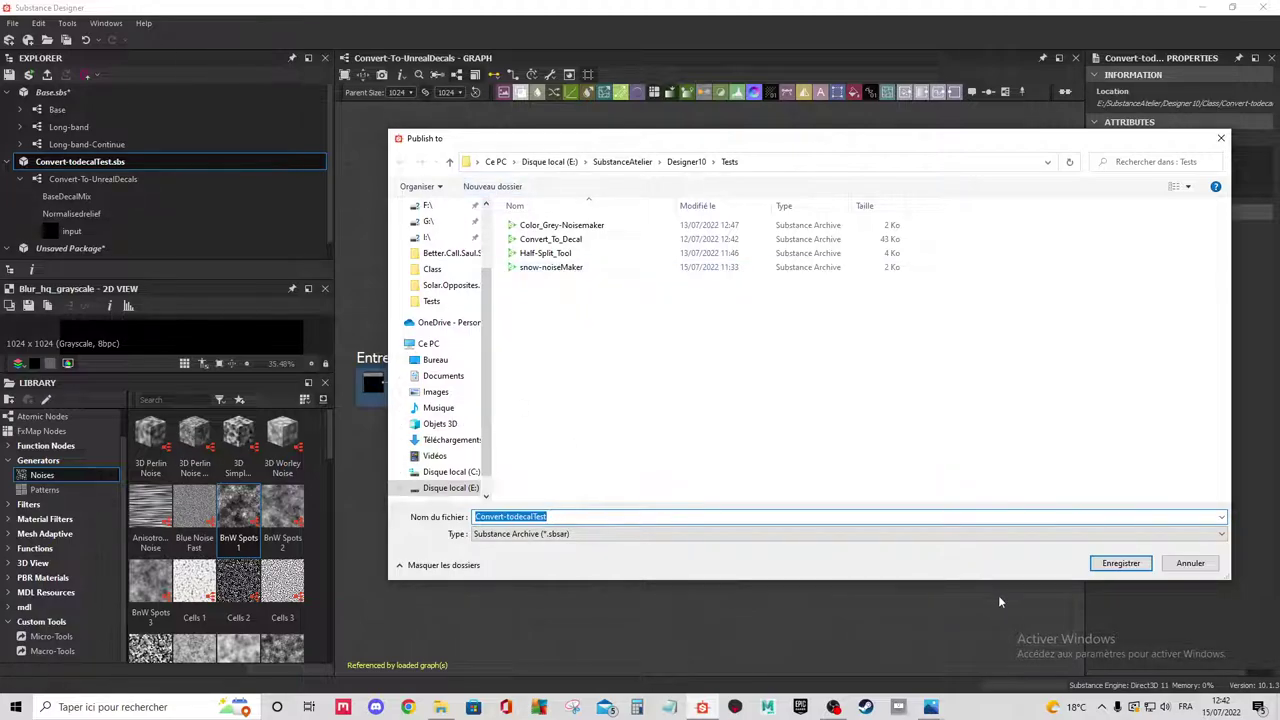
{"action": "left_click", "coordinate": [1120, 563]}
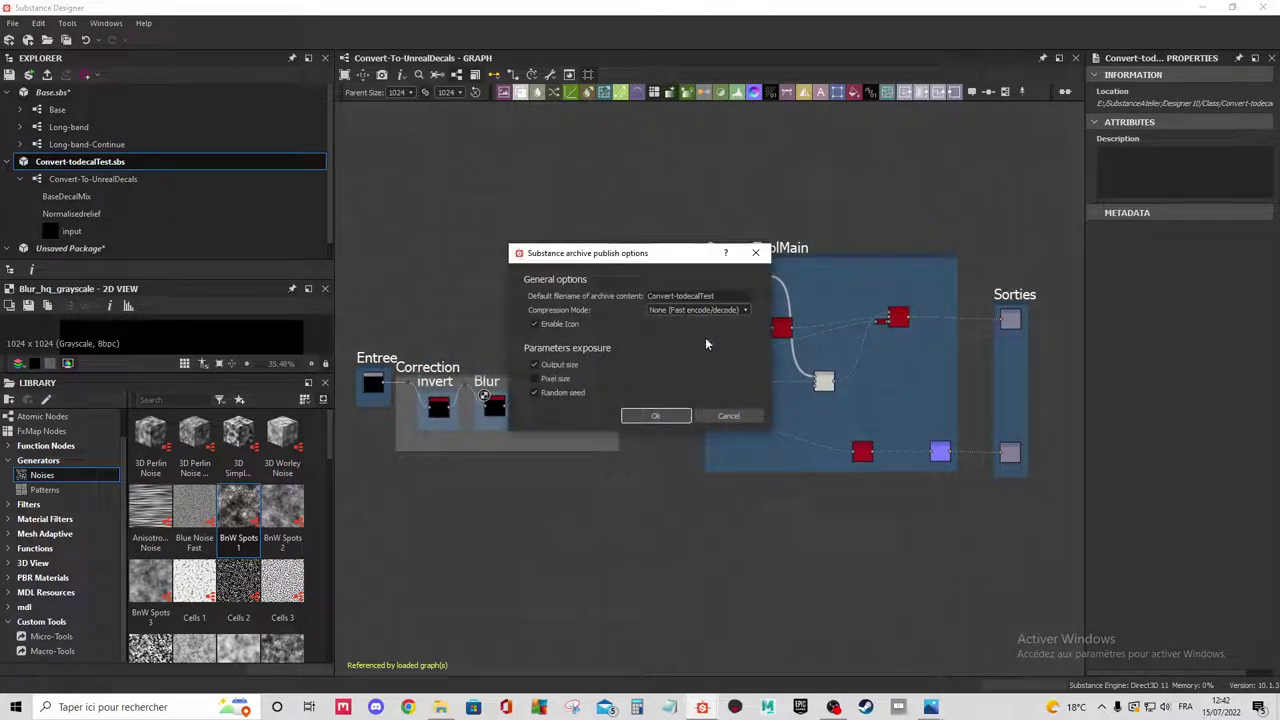
{"action": "left_click", "coordinate": [670, 413]}
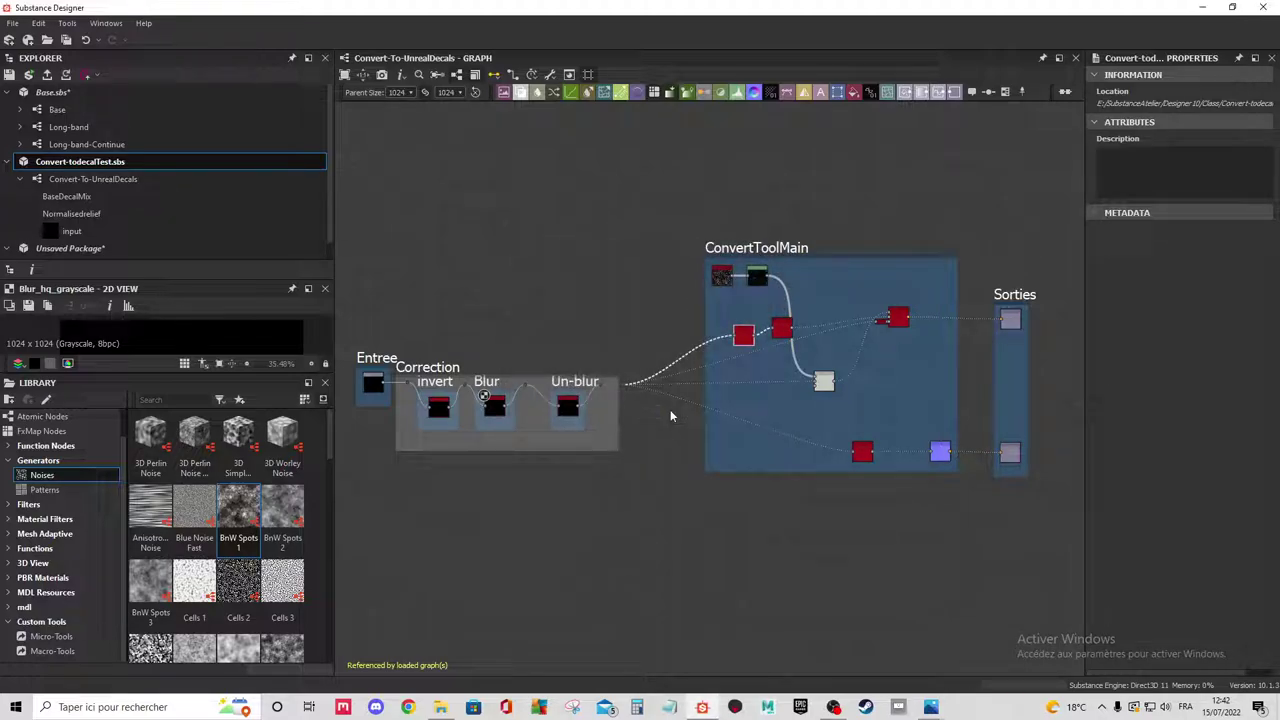
{"action": "scroll", "coordinate": [118, 240], "scroll_direction": "down", "scroll_amount": 1}
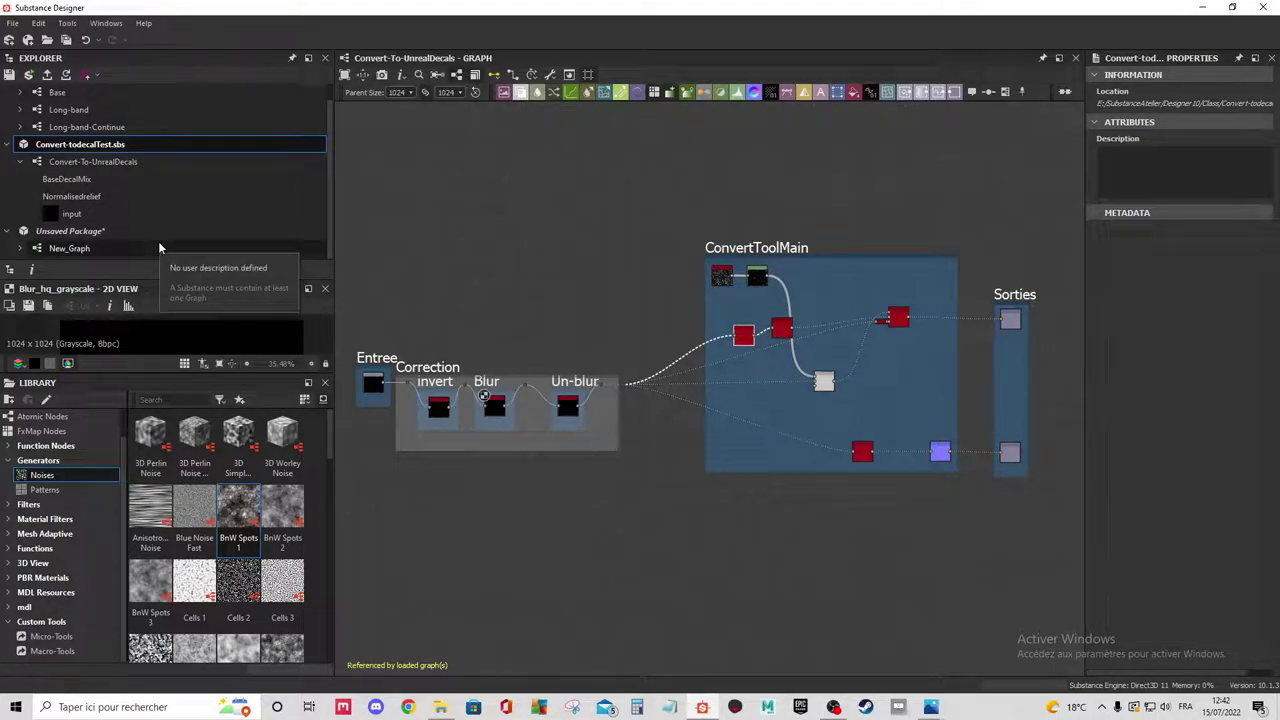
Open New_Graph and move the Convert-To-UnrealDecals node right of Invert Grayscale.
{"action": "left_click", "coordinate": [106, 248]}
{"action": "double_click", "coordinate": [106, 248]}
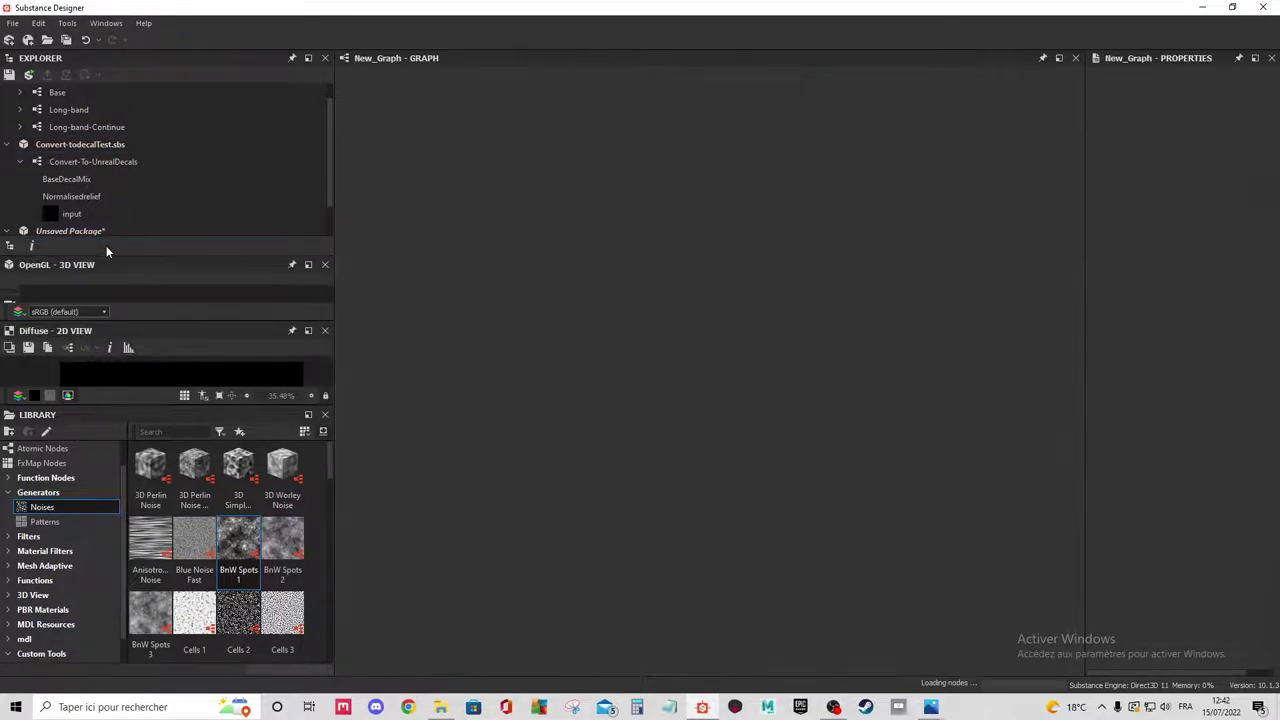
{"action": "scroll", "coordinate": [480, 322], "scroll_direction": "up", "scroll_amount": 2}
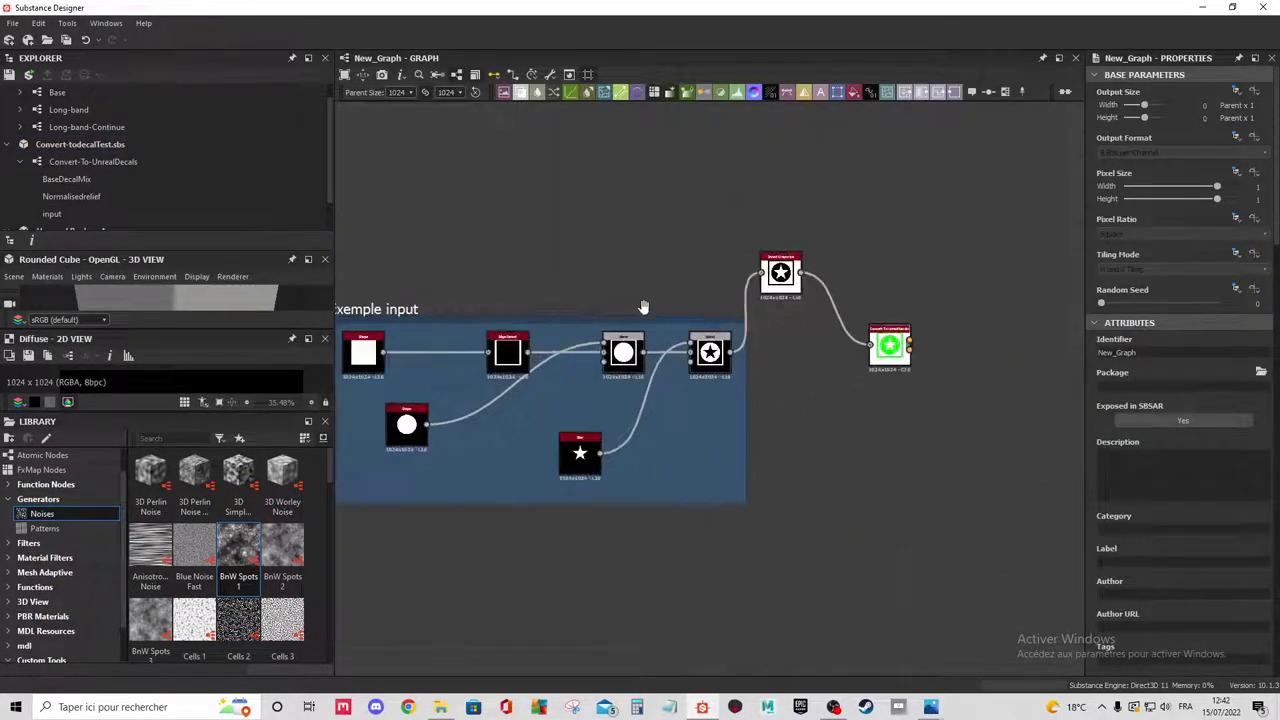
{"action": "scroll", "coordinate": [838, 322], "scroll_direction": "up", "scroll_amount": 2}
{"action": "left_click_drag", "start_coordinate": [895, 340], "coordinate": [916, 297]}
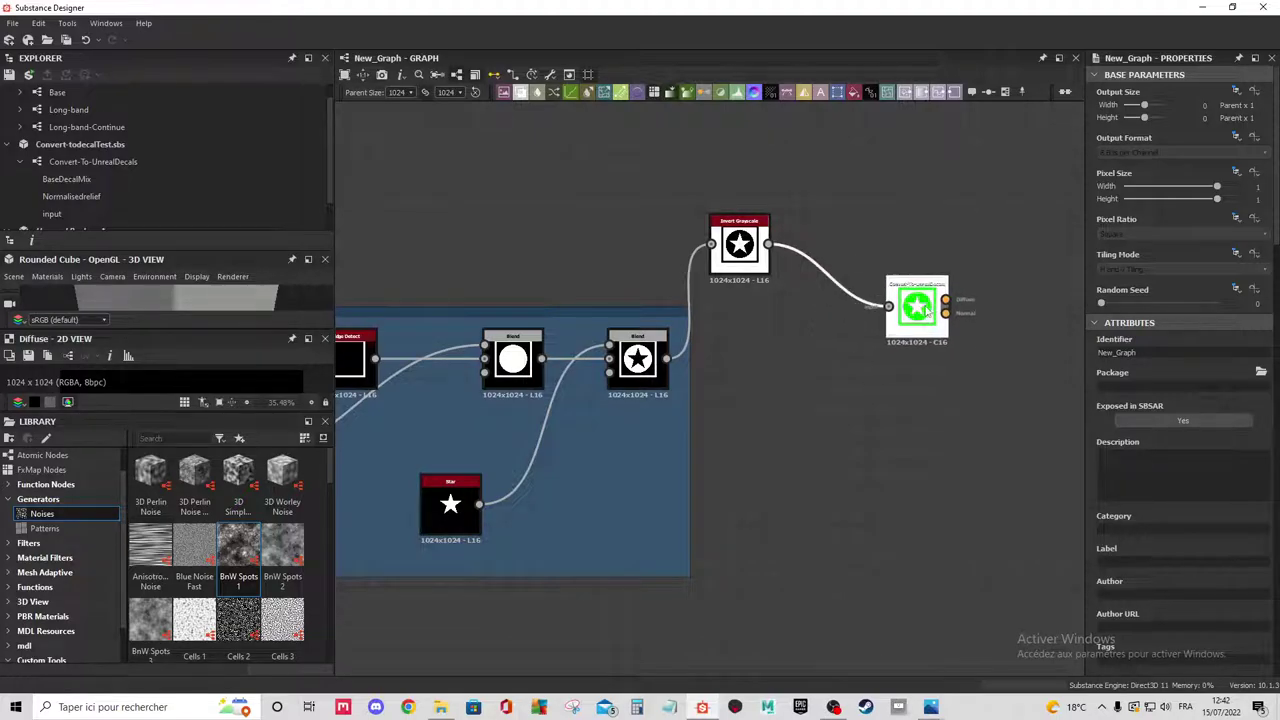
{"action": "scroll", "coordinate": [930, 330], "scroll_direction": "up", "scroll_amount": 1}
{"action": "scroll", "coordinate": [930, 335], "scroll_direction": "up", "scroll_amount": 1}
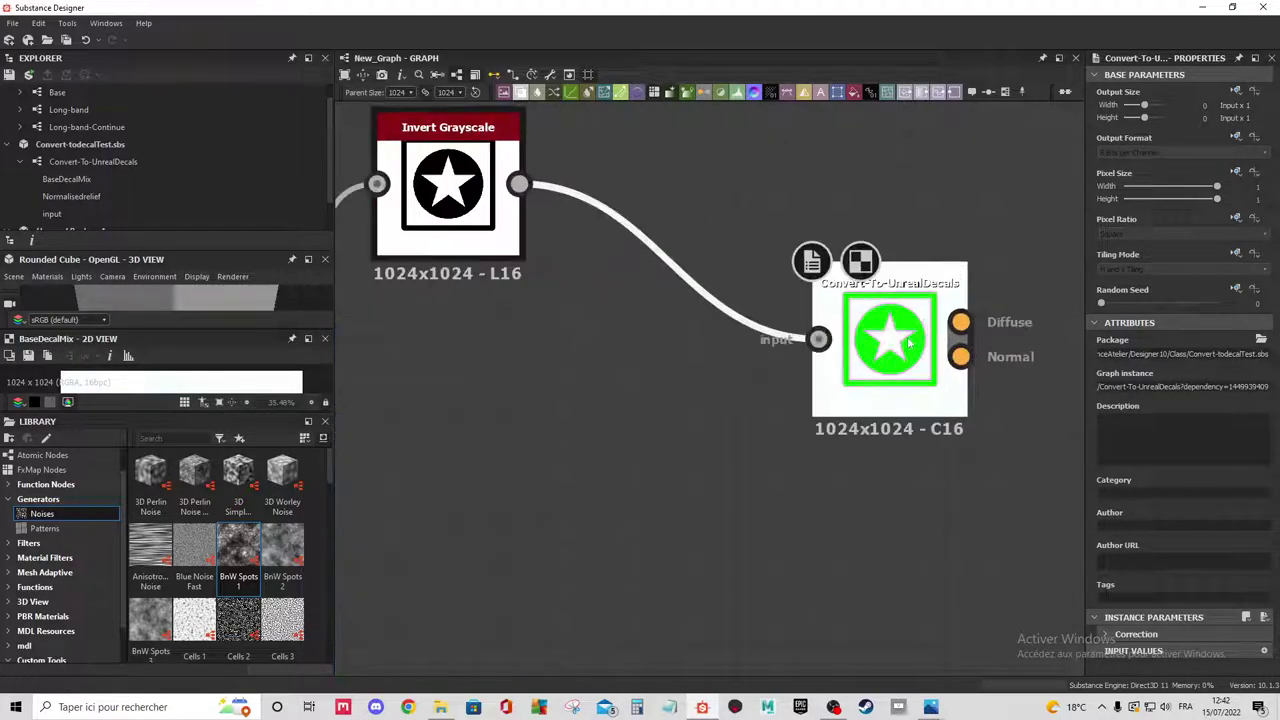
Inspect the node's referenced graph, return to New_Graph, and bring up File Explorer.
{"action": "right_click", "coordinate": [930, 345]}
{"action": "left_click", "coordinate": [976, 505]}
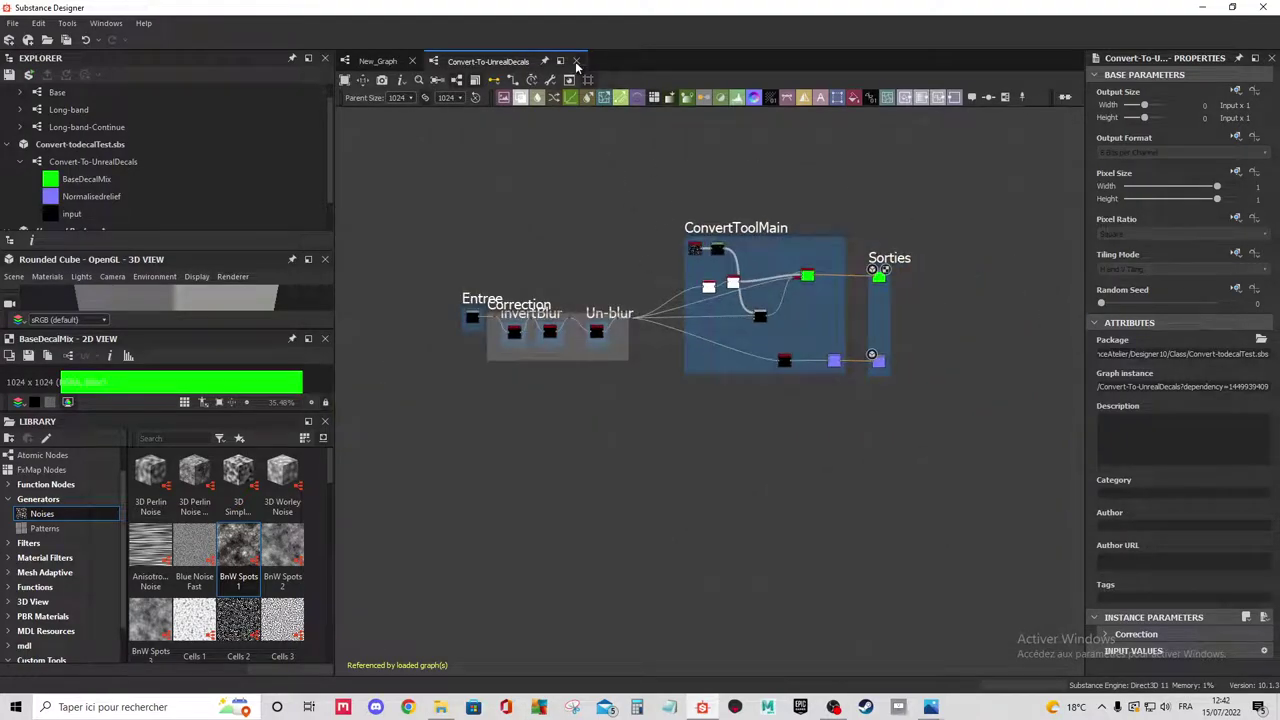
{"action": "left_click", "coordinate": [576, 61]}
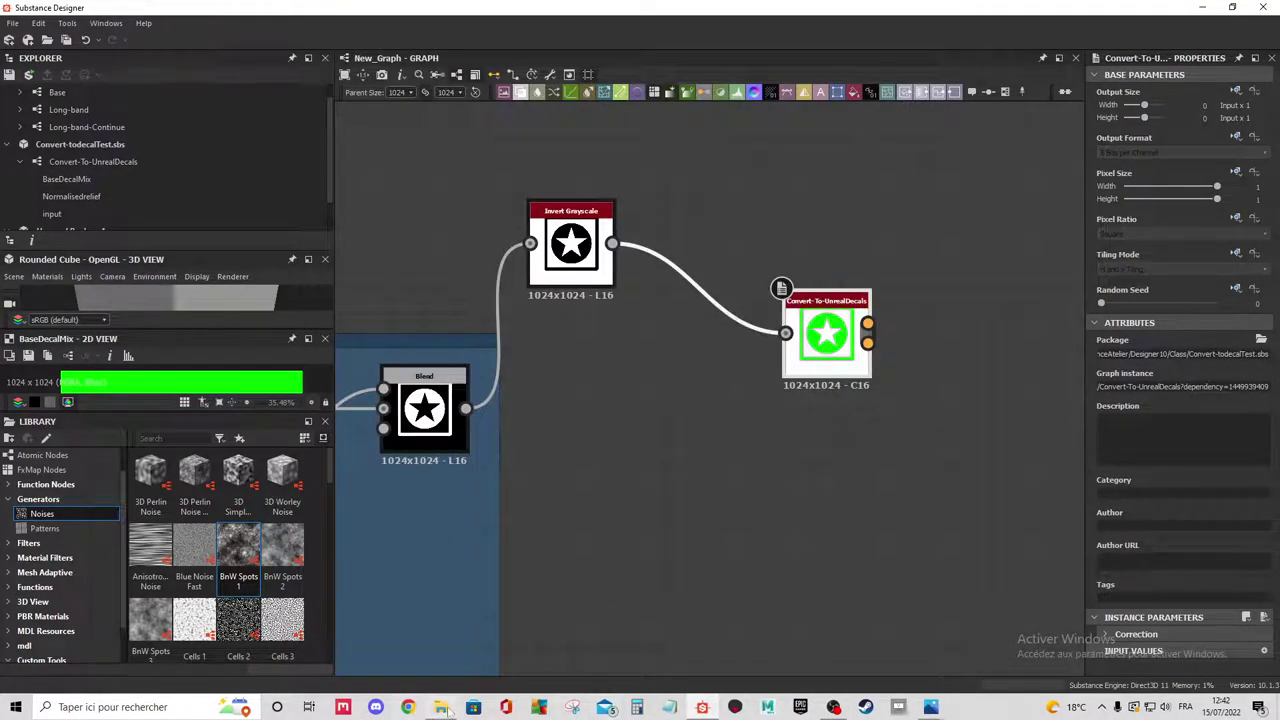
{"action": "left_click", "coordinate": [440, 707]}
Drop the Convert-todecalTest package from the Tests folder into New_Graph and frame both decal nodes.
{"action": "left_click", "coordinate": [440, 707]}
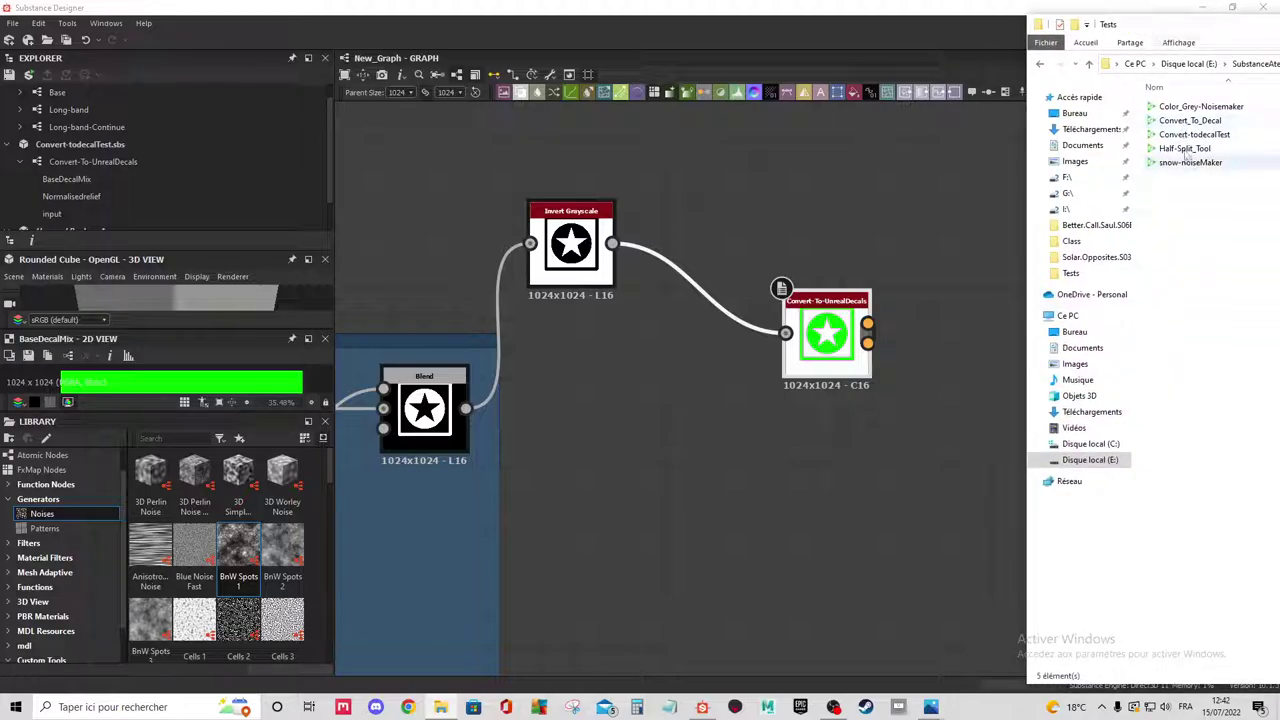
{"action": "mouse_move", "coordinate": [1194, 134]}
{"action": "left_mouse_down"}
{"action": "mouse_move", "coordinate": [722, 488]}
{"action": "mouse_move", "coordinate": [815, 520]}
{"action": "left_mouse_up"}
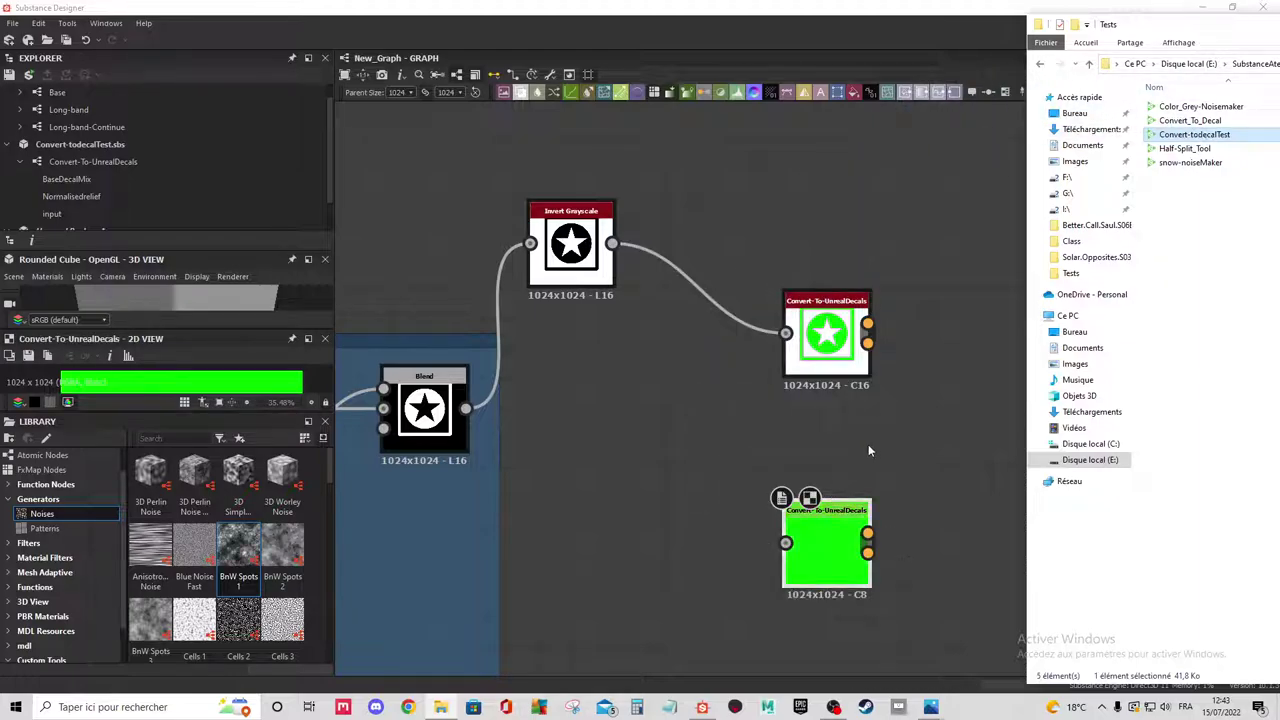
{"action": "left_click", "coordinate": [868, 444]}
{"action": "key", "text": "f"}
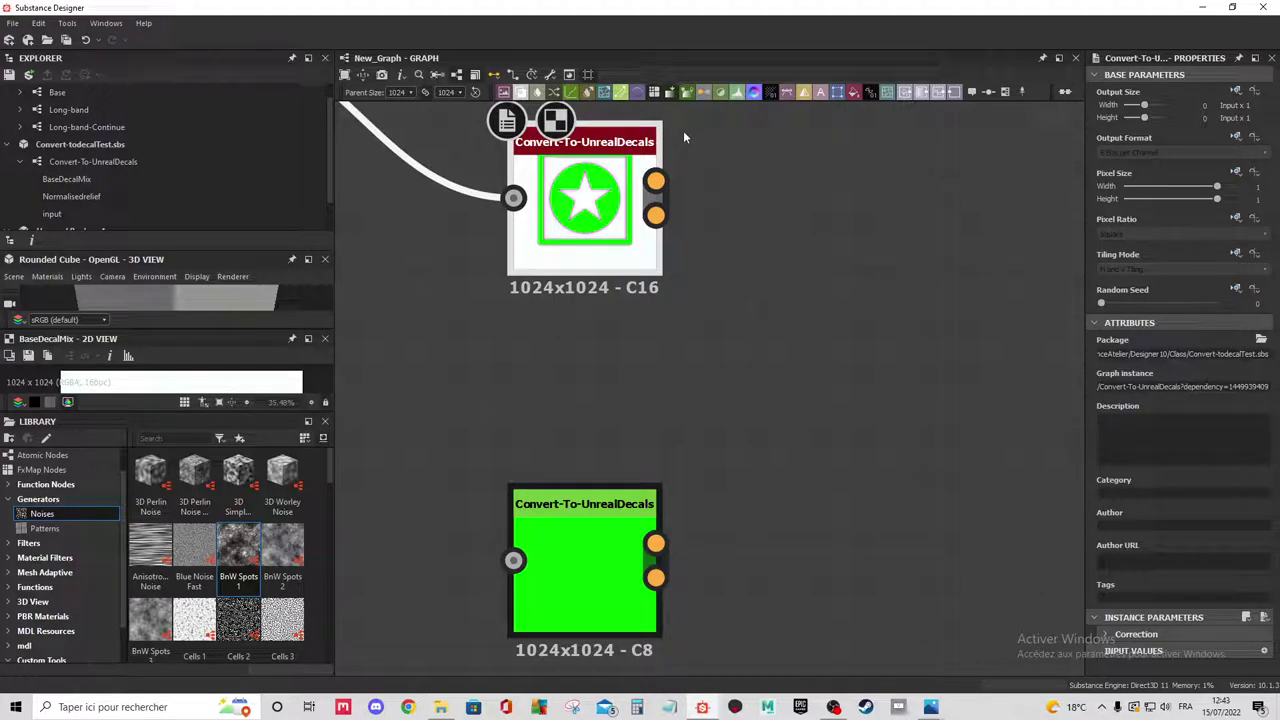
{"action": "scroll", "coordinate": [708, 521], "scroll_direction": "up", "scroll_amount": 2}
{"action": "scroll", "coordinate": [705, 520], "scroll_direction": "down", "scroll_amount": 1}
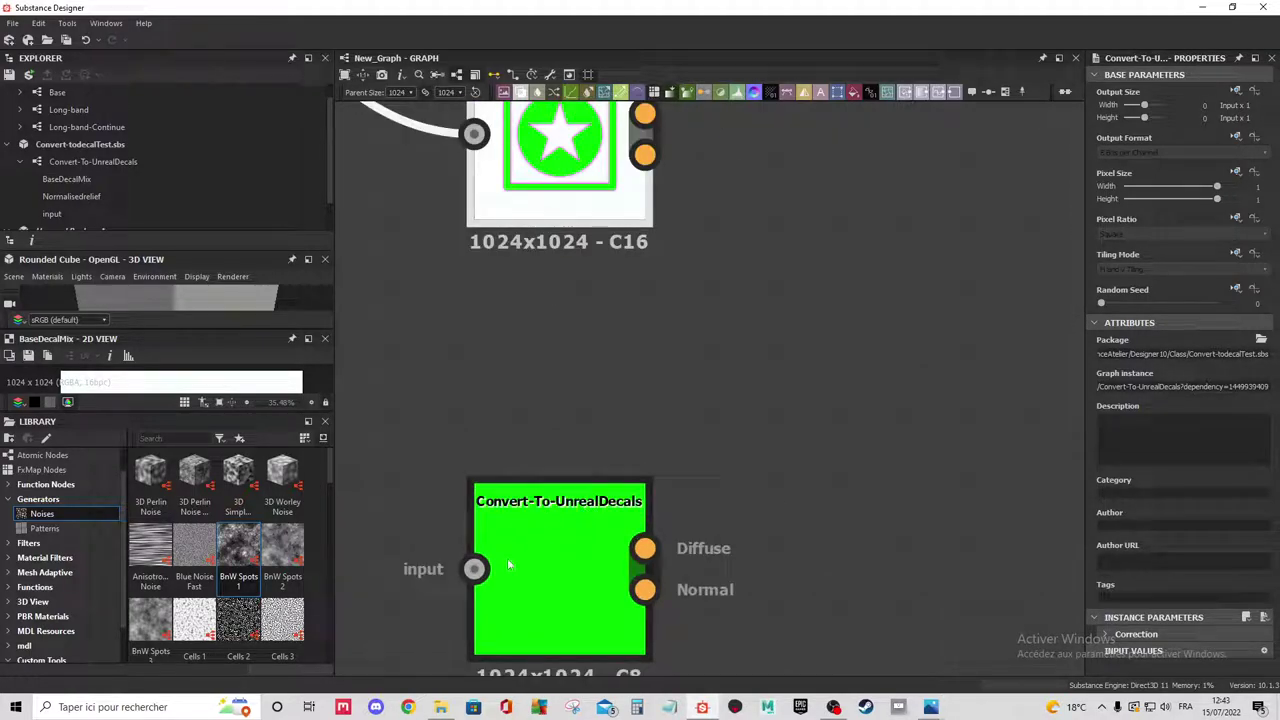
{"action": "scroll", "coordinate": [563, 527], "scroll_direction": "down", "scroll_amount": 1}
{"action": "scroll", "coordinate": [666, 443], "scroll_direction": "down", "scroll_amount": 1}
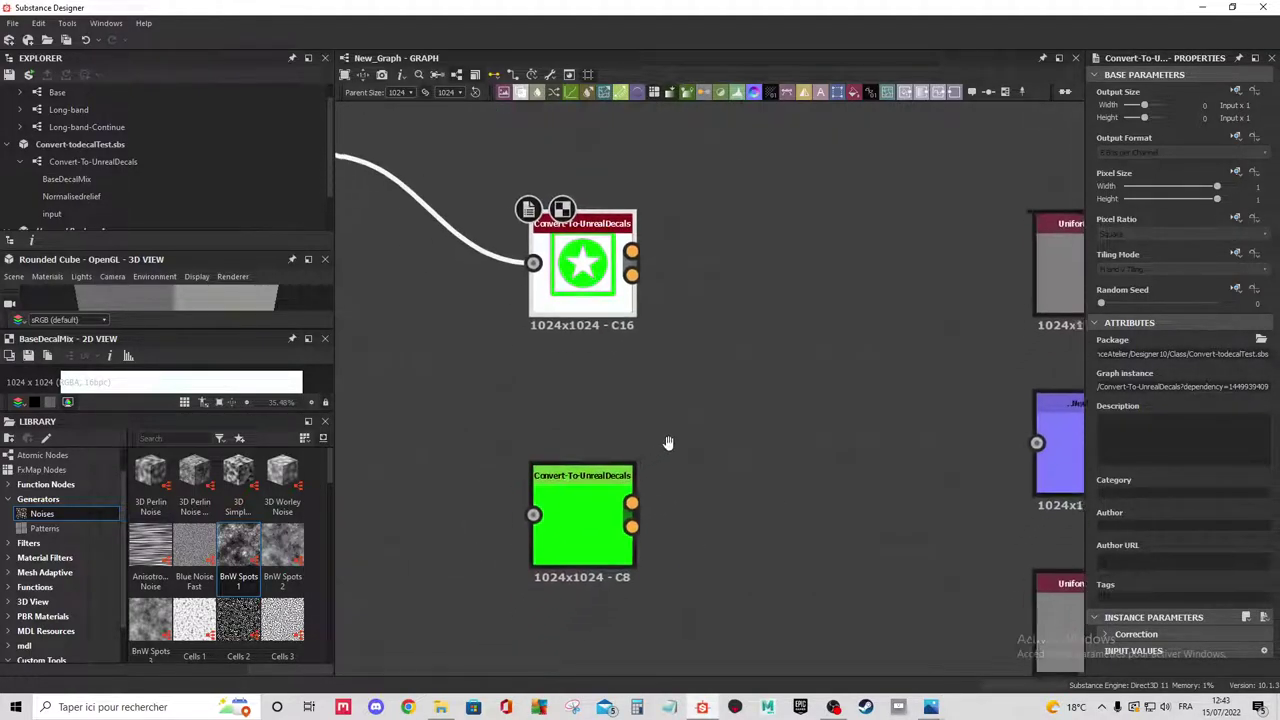
{"action": "left_click", "coordinate": [668, 498]}
{"action": "right_click", "coordinate": [652, 452]}
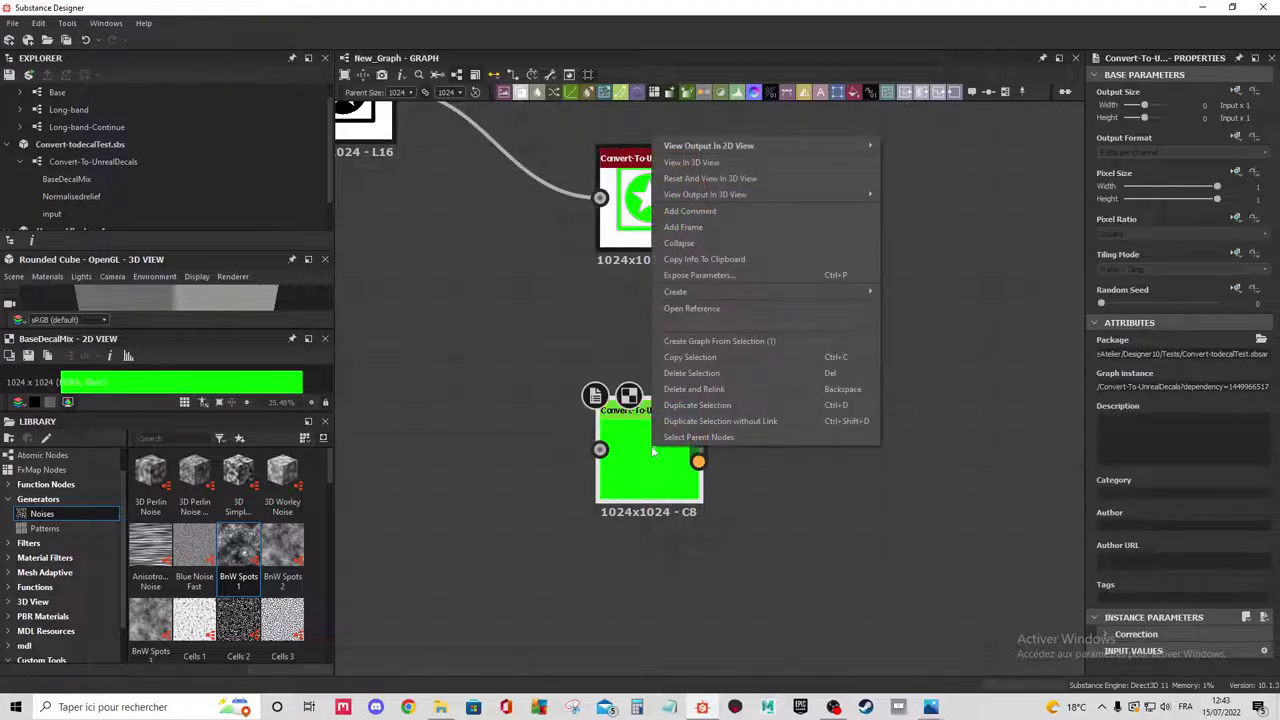
{"action": "left_click", "coordinate": [700, 309]}
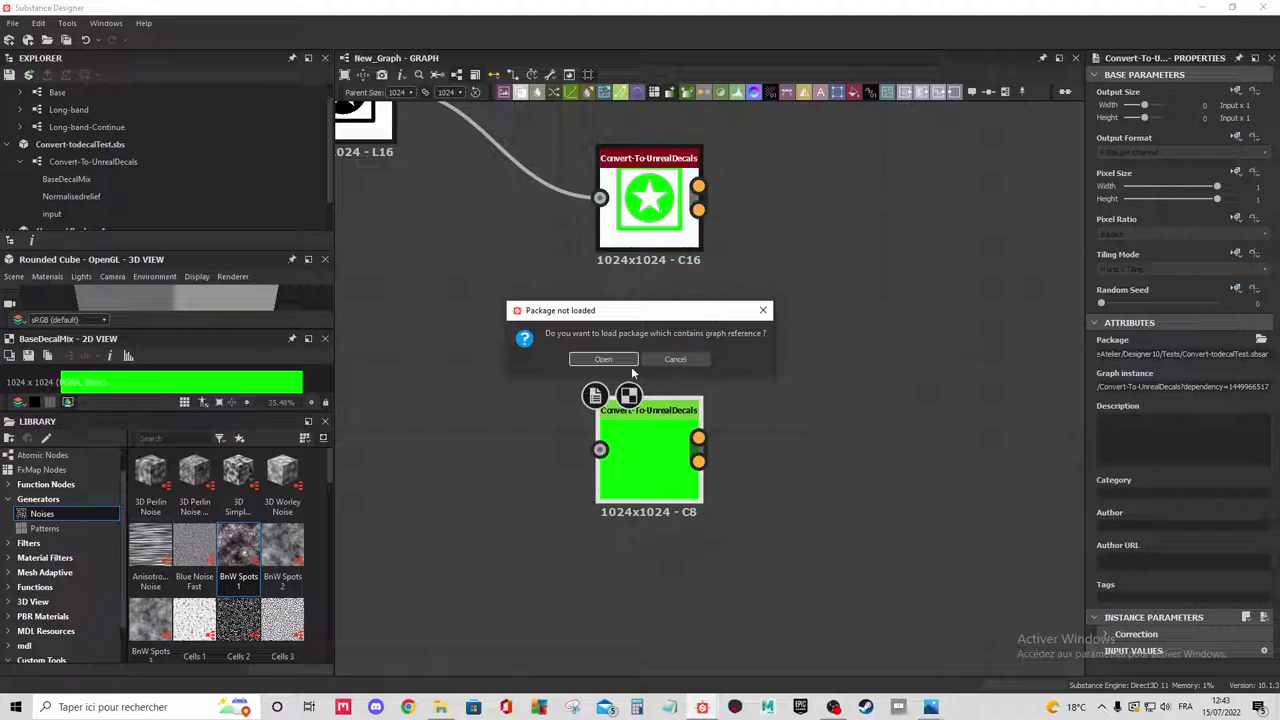
{"action": "left_click", "coordinate": [627, 364]}
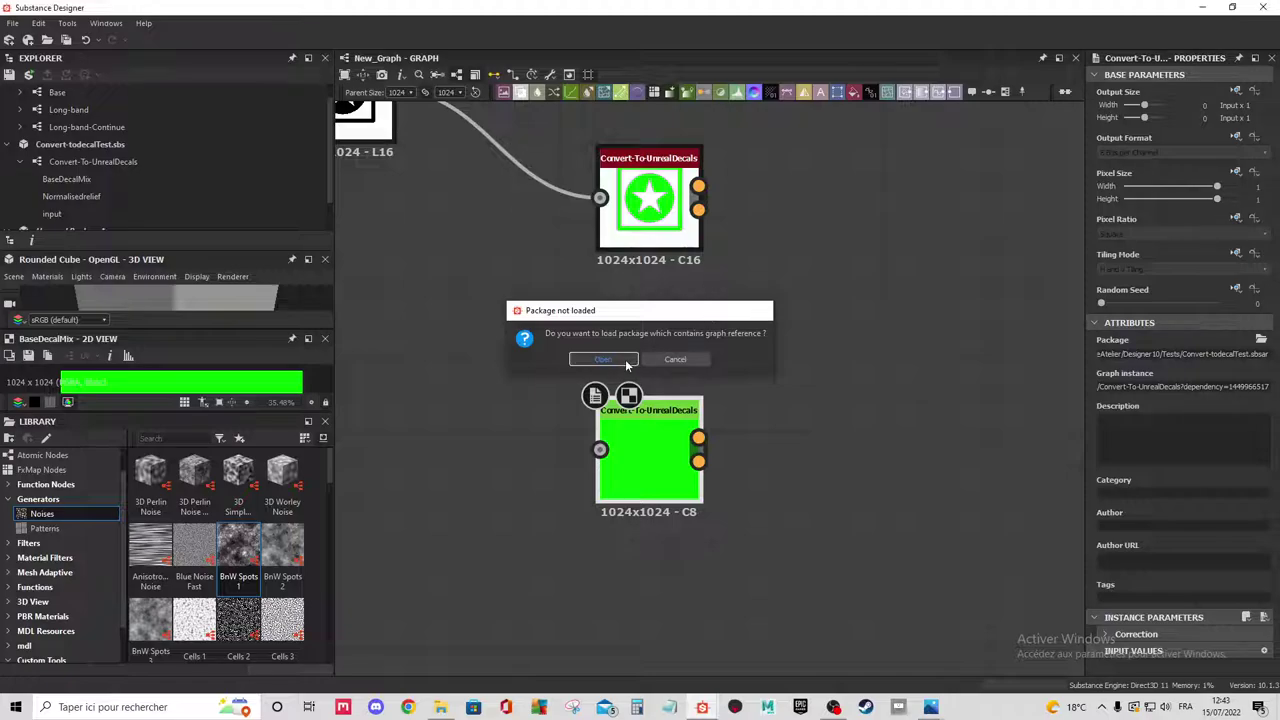
{"action": "scroll", "coordinate": [626, 366], "scroll_direction": "down", "scroll_amount": 2}
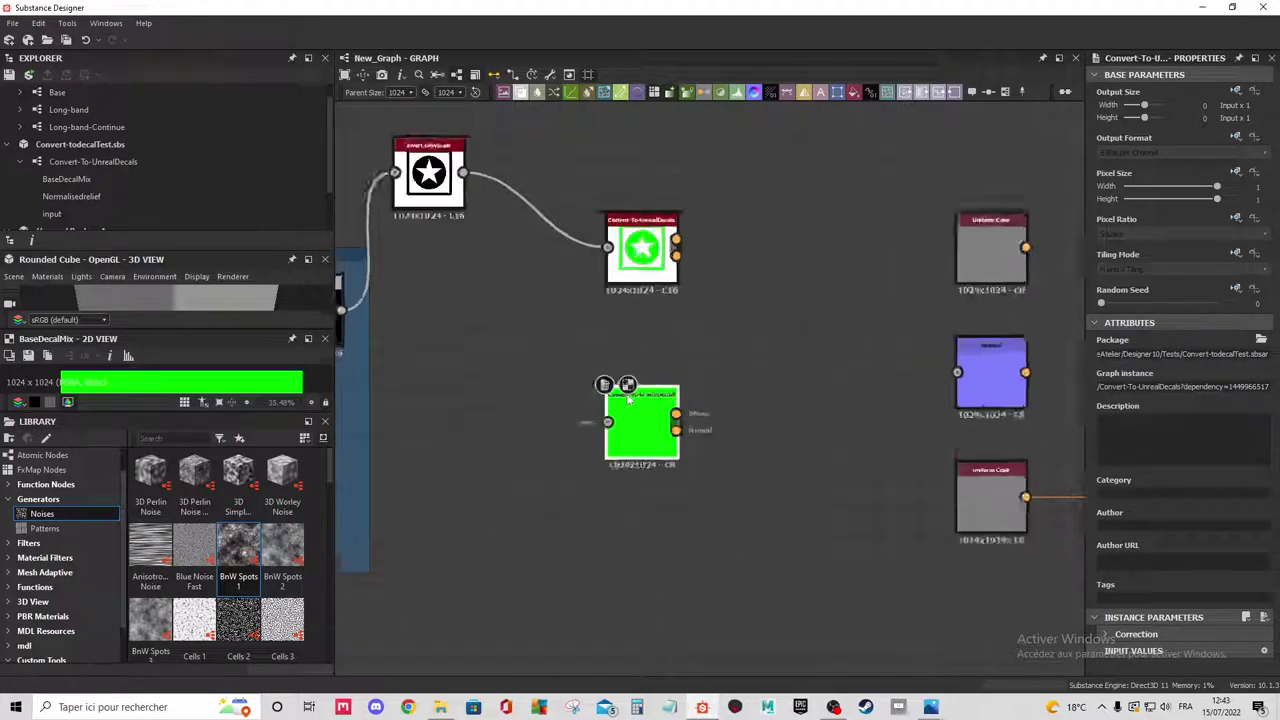
{"action": "scroll", "coordinate": [610, 378], "scroll_direction": "up", "scroll_amount": 1}
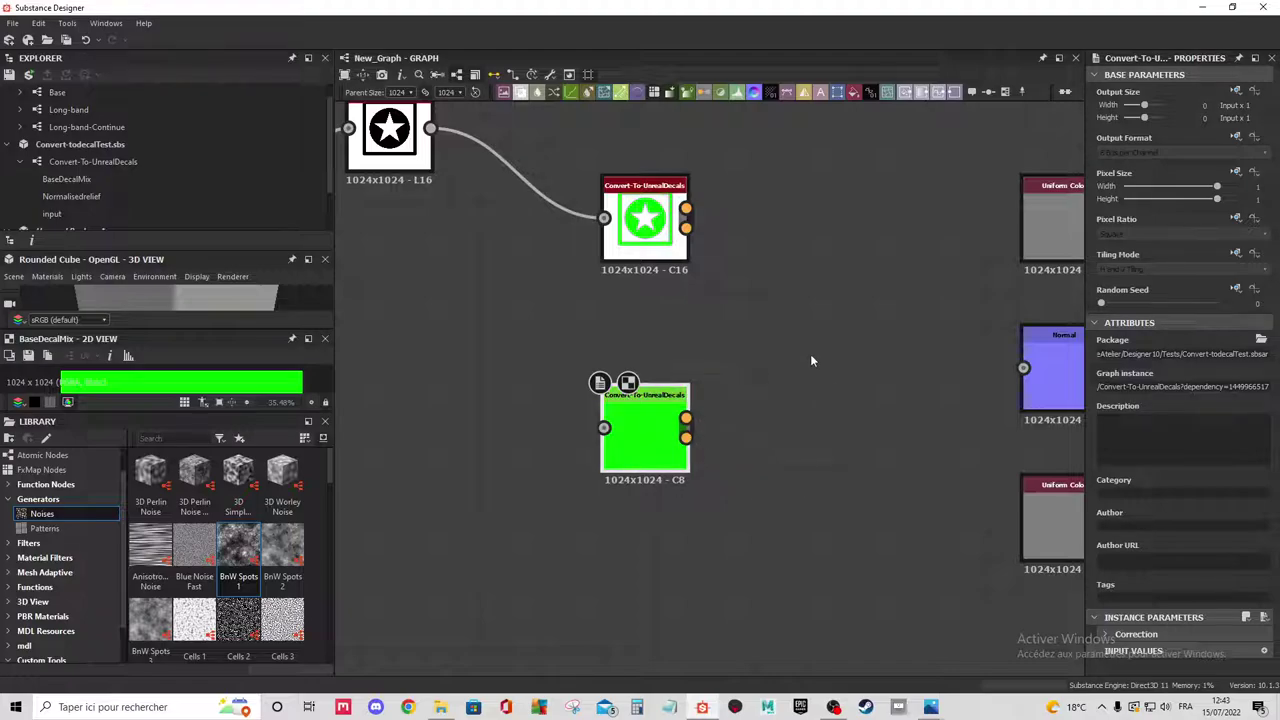
{"action": "scroll", "coordinate": [740, 405], "scroll_direction": "up", "scroll_amount": 2}
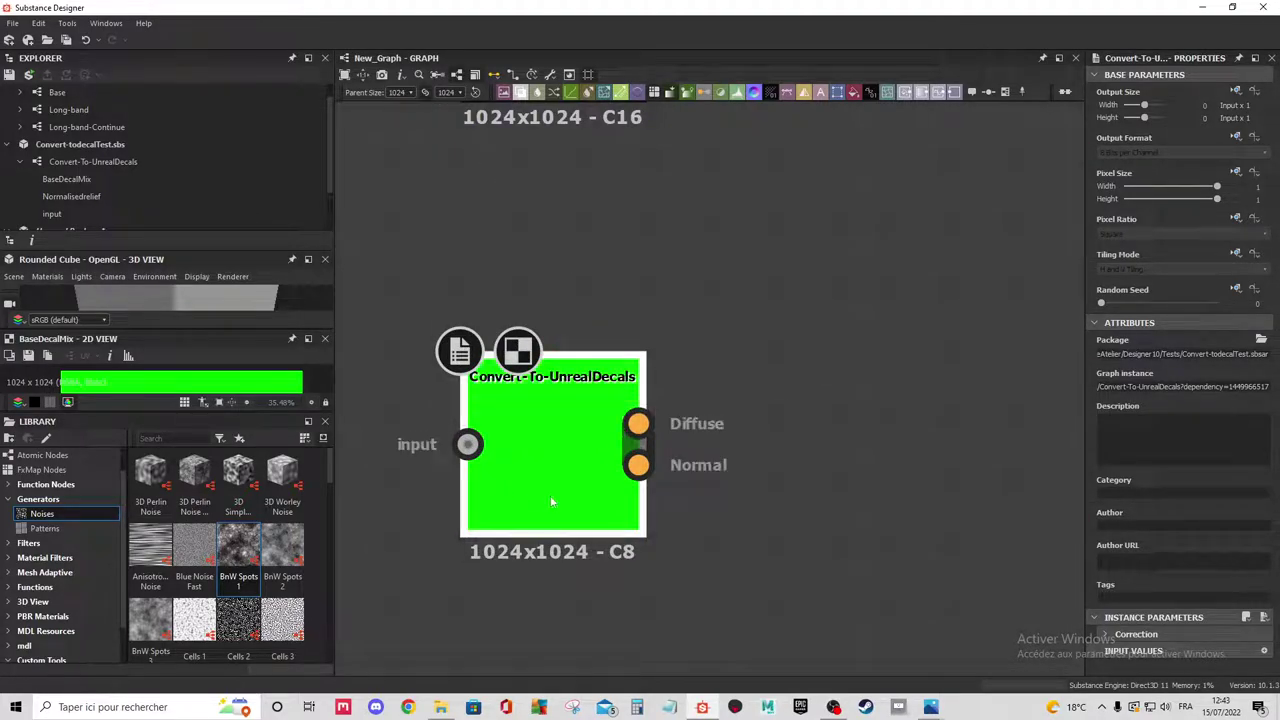
{"action": "scroll", "coordinate": [601, 440], "scroll_direction": "down", "scroll_amount": 3}
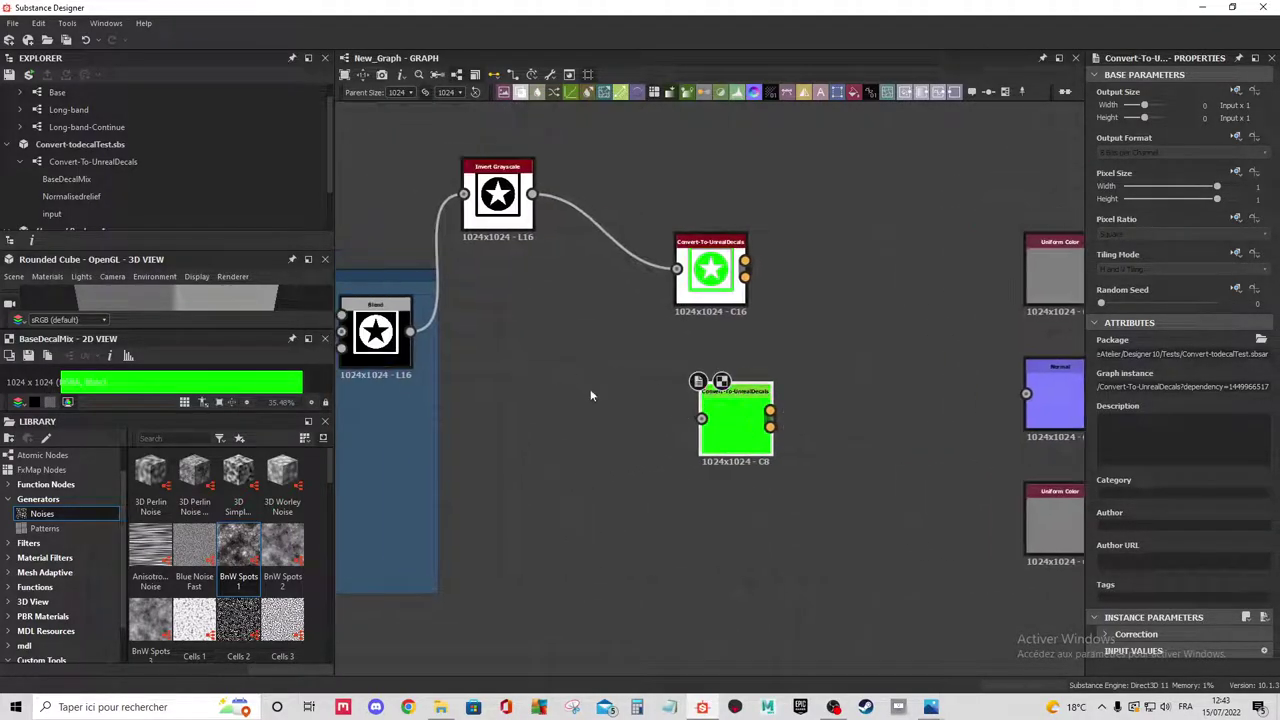
{"action": "left_click_drag", "start_coordinate": [759, 428], "coordinate": [735, 428]}
{"action": "right_click", "coordinate": [736, 428]}
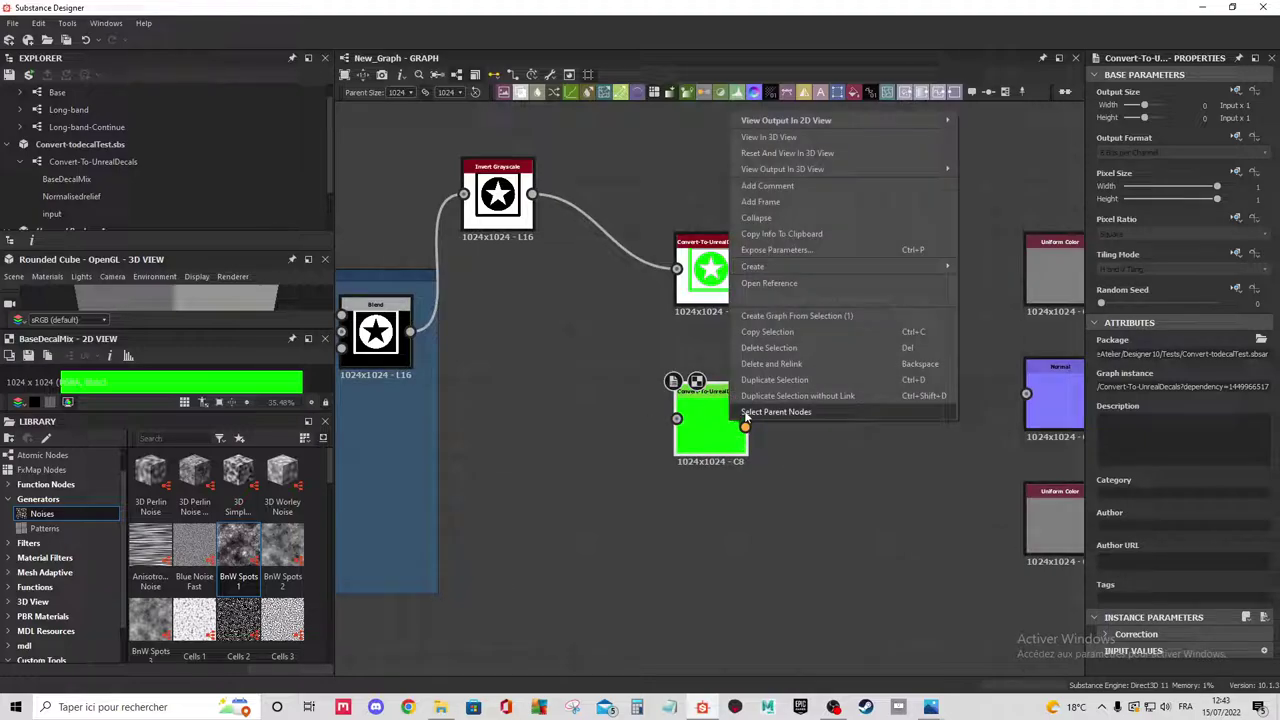
{"action": "left_click", "coordinate": [785, 284]}
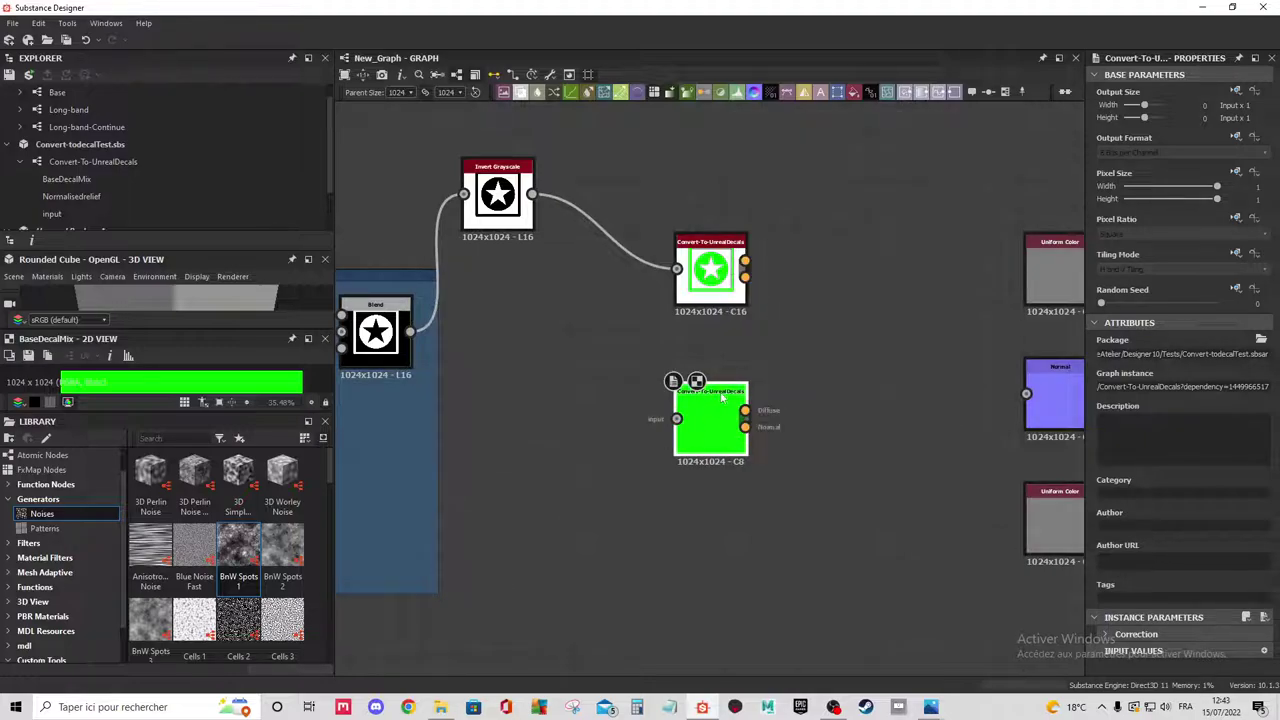
{"action": "scroll", "coordinate": [709, 407], "scroll_direction": "down", "scroll_amount": 2}
{"action": "scroll", "coordinate": [709, 407], "scroll_direction": "up", "scroll_amount": 1}
{"action": "scroll", "coordinate": [741, 415], "scroll_direction": "up", "scroll_amount": 1}
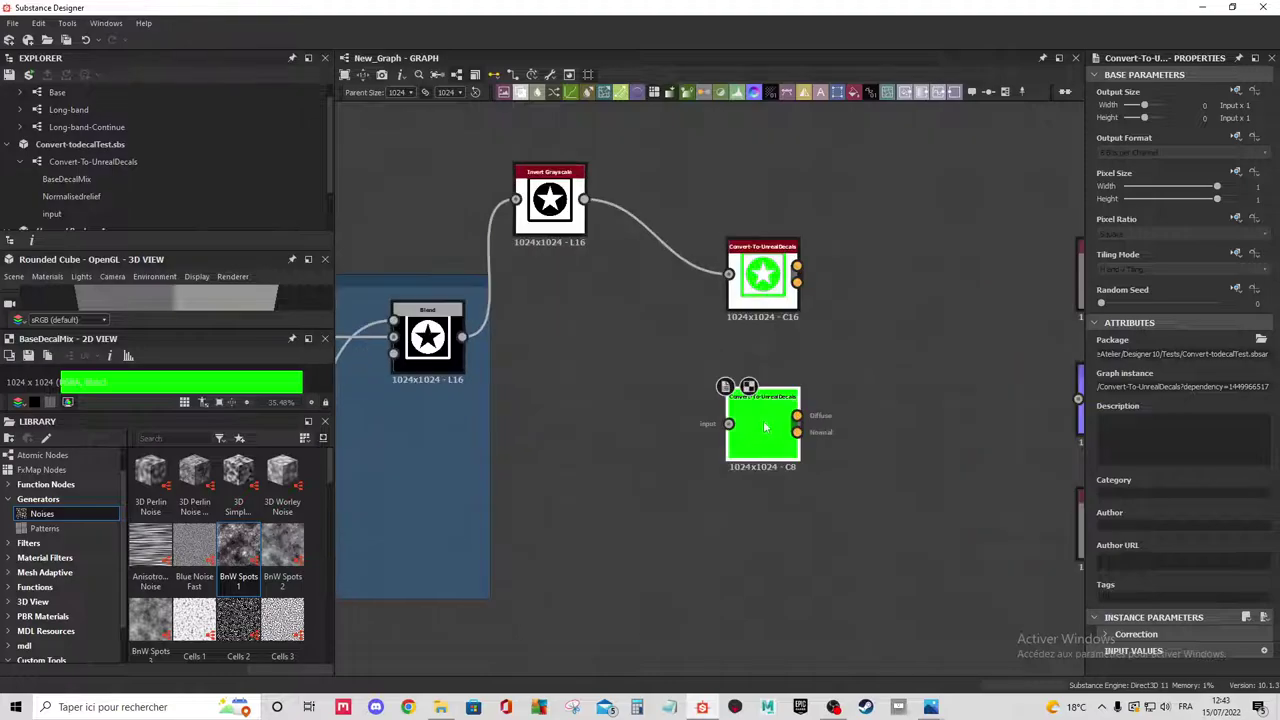
{"action": "scroll", "coordinate": [637, 375], "scroll_direction": "up", "scroll_amount": 1}
{"action": "scroll", "coordinate": [610, 365], "scroll_direction": "up", "scroll_amount": 1}
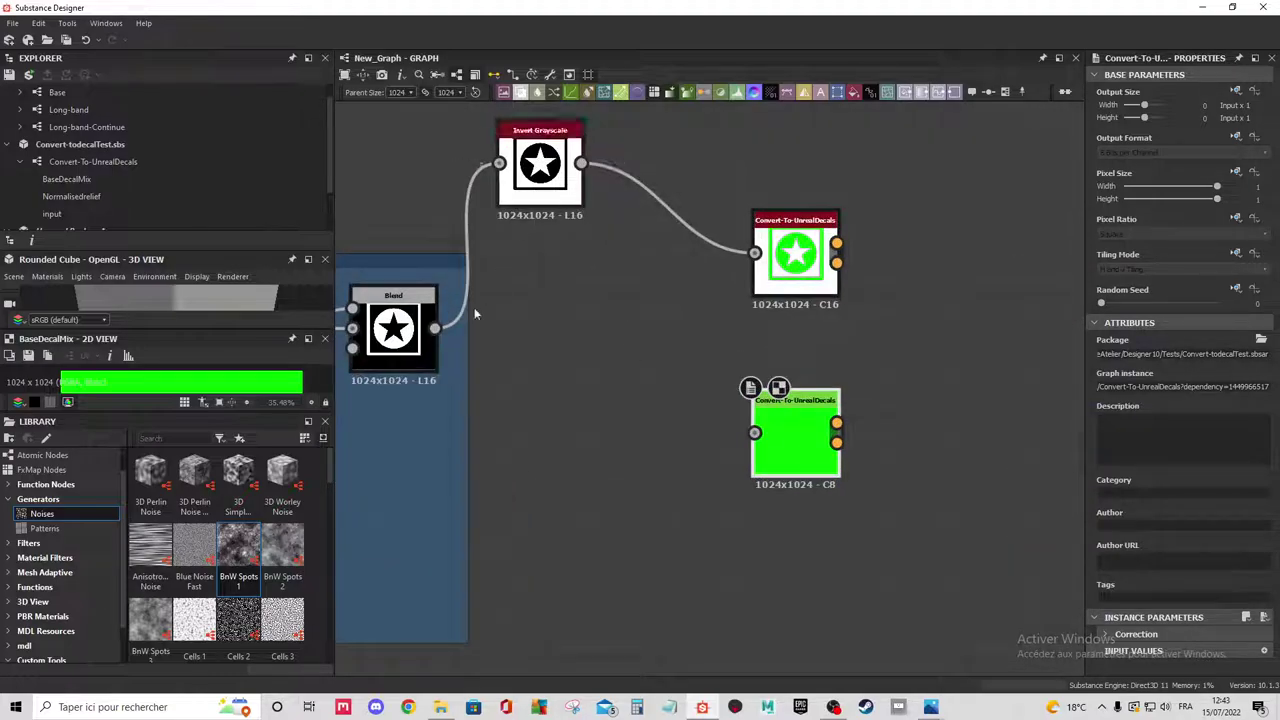
Wire Blend into the new instance, toggle invert_De_Correction on and off, then rewire from Invert Grayscale.
{"action": "left_click_drag", "start_coordinate": [434, 330], "coordinate": [755, 432]}
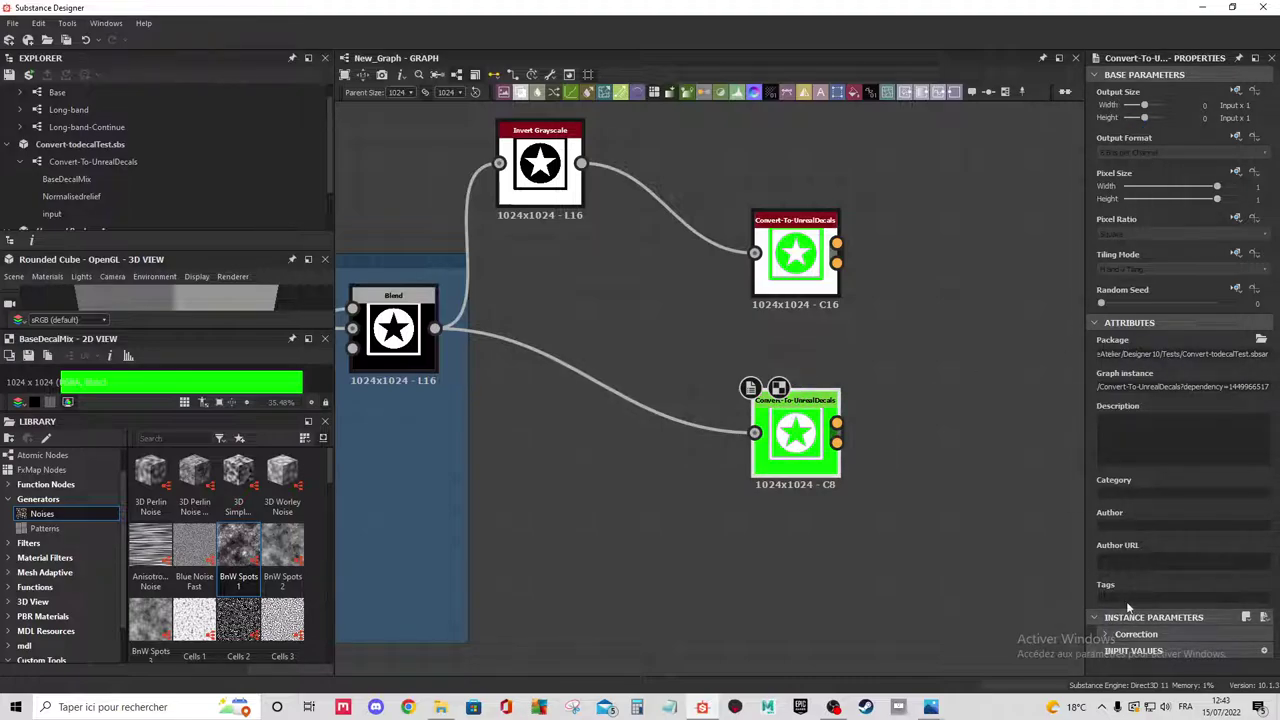
{"action": "left_click", "coordinate": [1130, 634]}
{"action": "scroll", "coordinate": [1170, 510], "scroll_direction": "down", "scroll_amount": 1}
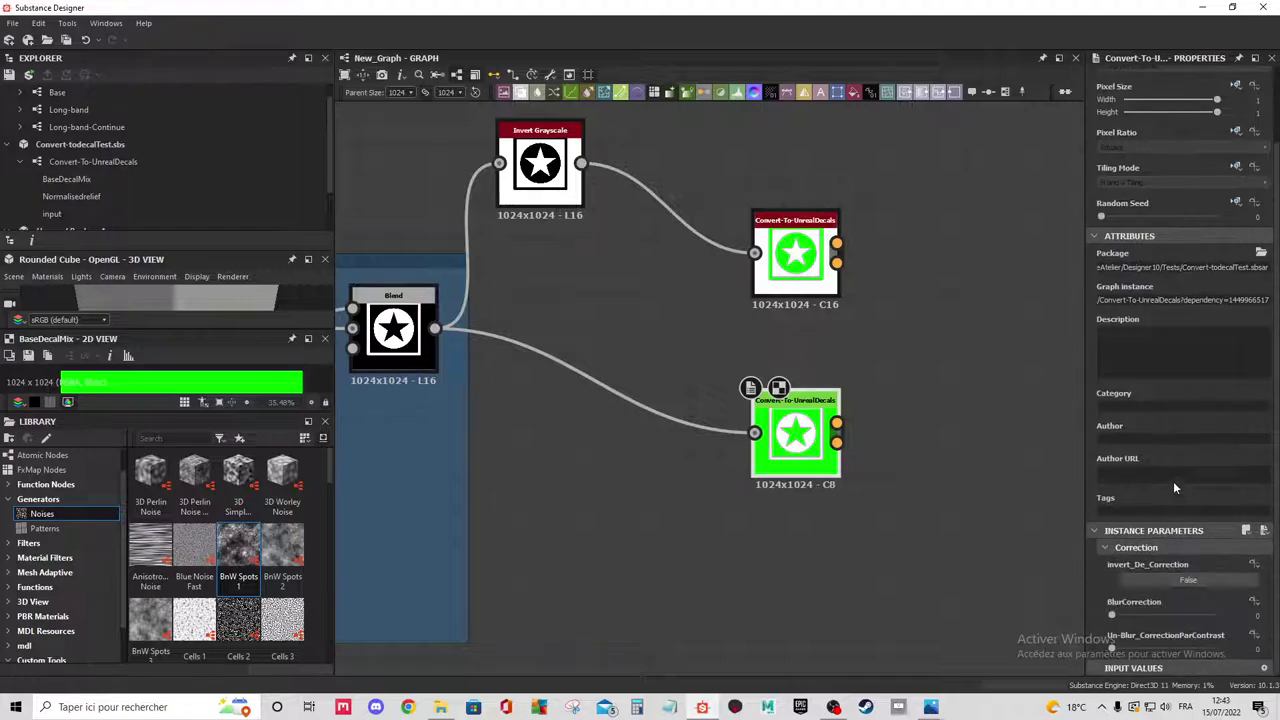
{"action": "left_click", "coordinate": [1146, 576]}
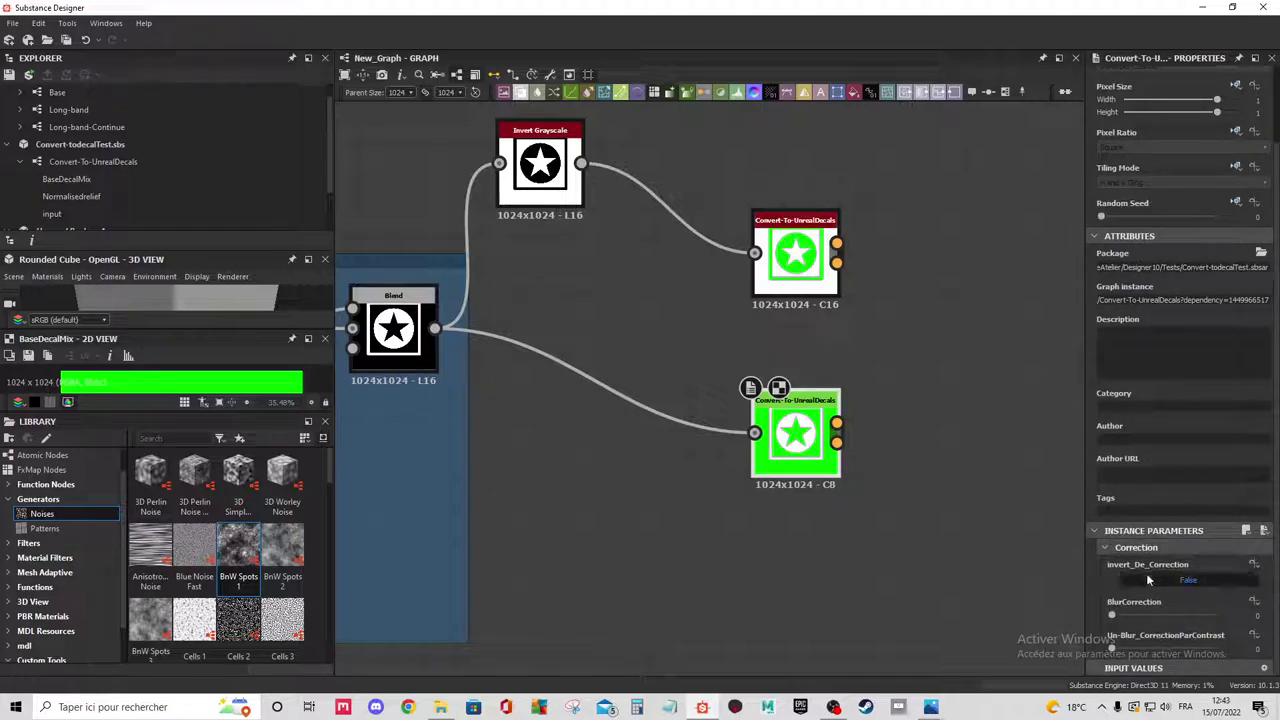
{"action": "left_click", "coordinate": [1146, 576]}
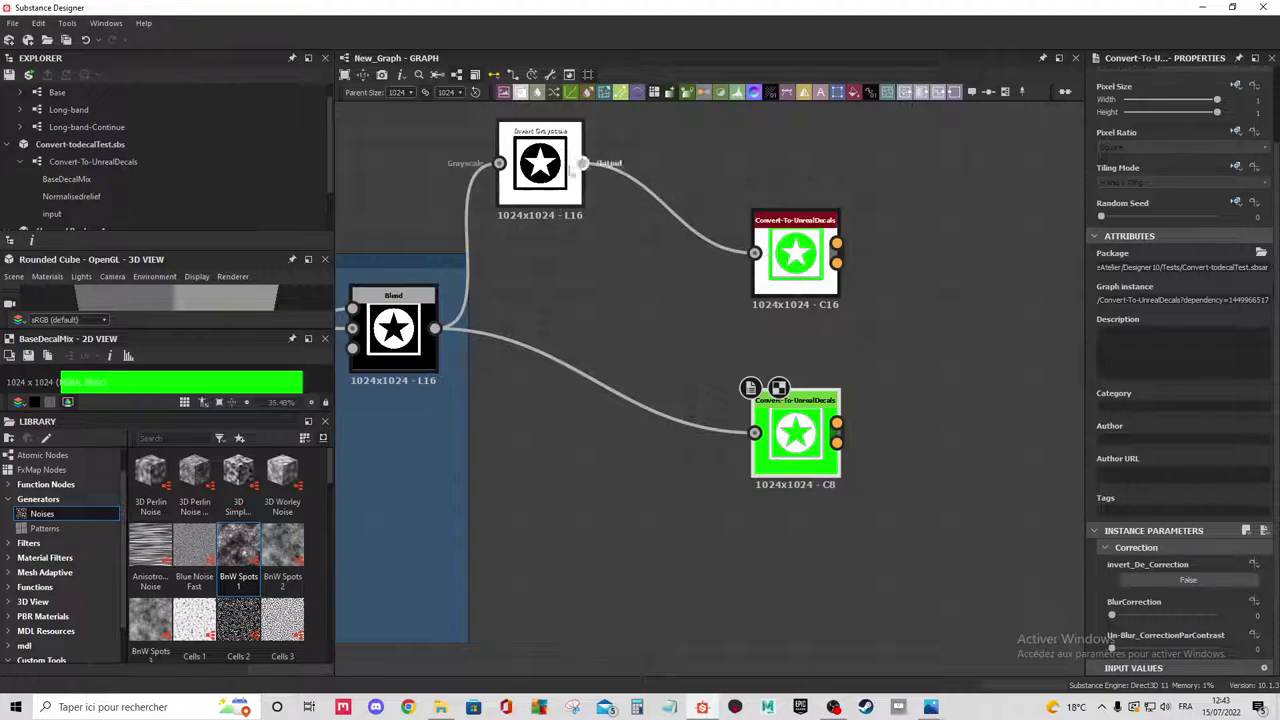
{"action": "mouse_move", "coordinate": [546, 185]}
{"action": "left_mouse_down"}
{"action": "mouse_move", "coordinate": [622, 185]}
{"action": "mouse_move", "coordinate": [418, 178]}
{"action": "mouse_move", "coordinate": [755, 432]}
{"action": "left_mouse_up"}
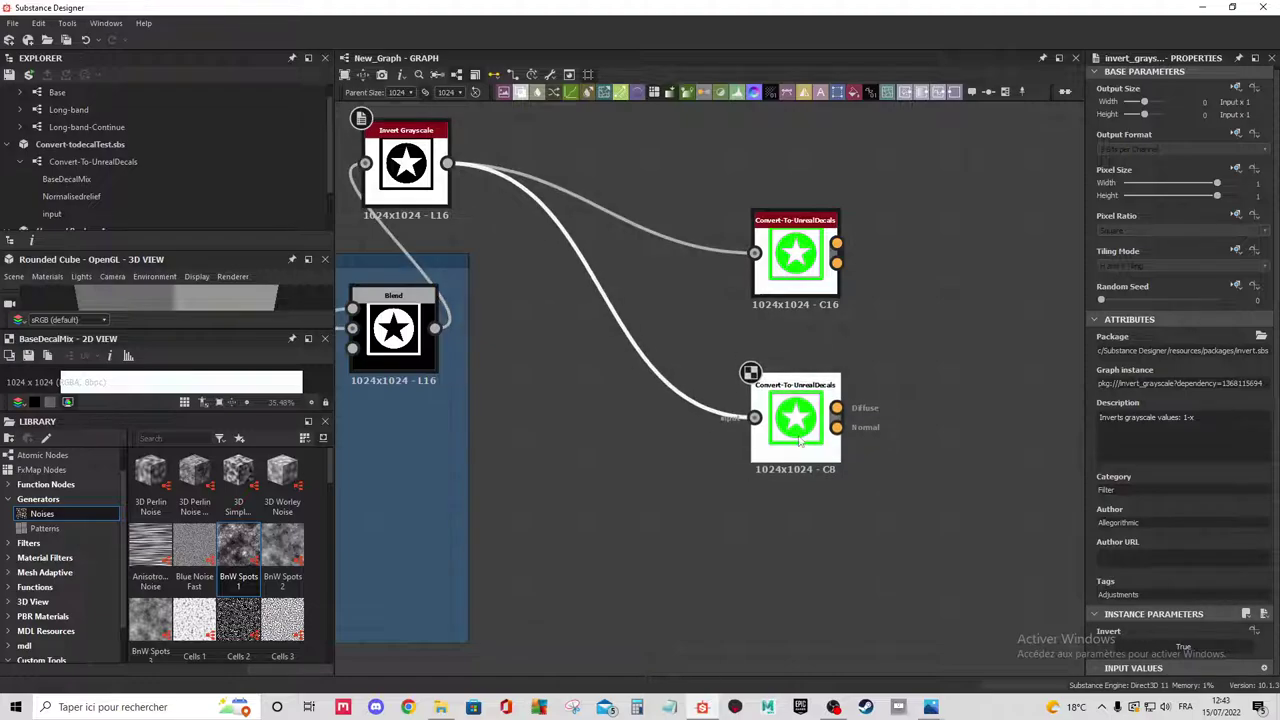
Turn on invert_De_Correction for the lower Convert-To-UnrealDecals instance.
{"action": "left_click", "coordinate": [798, 440]}
{"action": "scroll", "coordinate": [1195, 580], "scroll_direction": "down", "scroll_amount": 2}
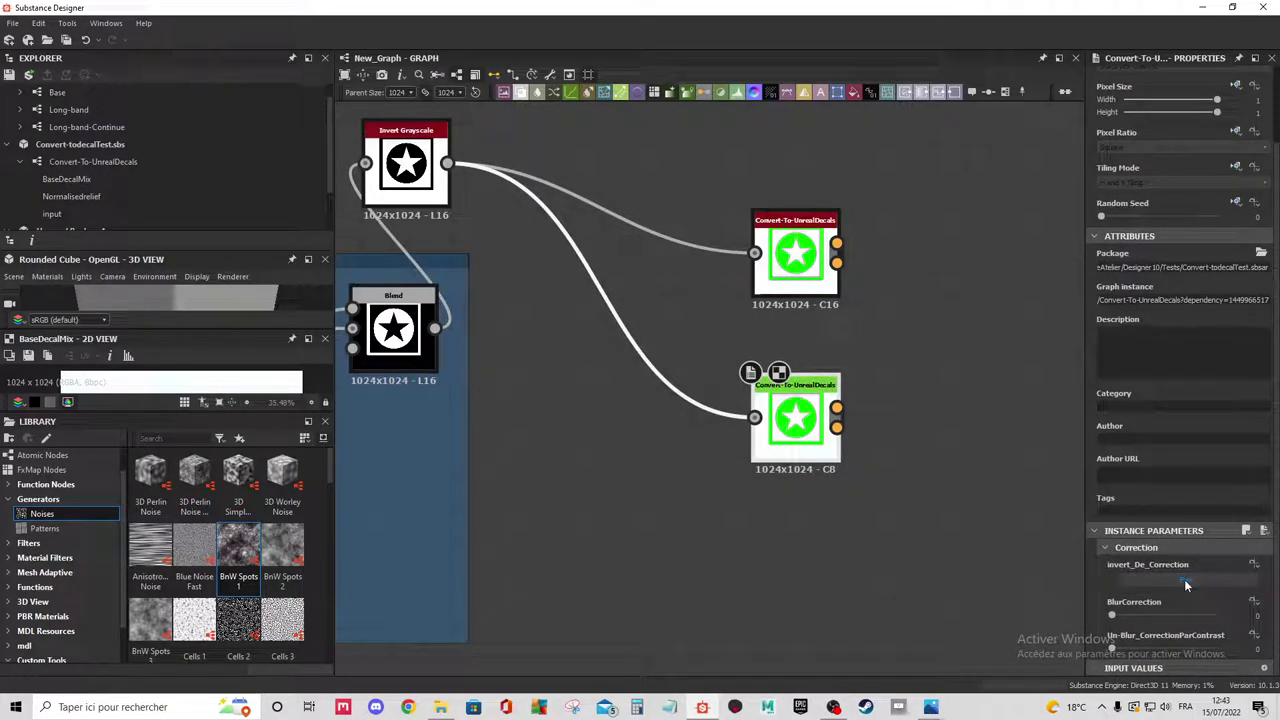
{"action": "left_click", "coordinate": [1186, 582]}
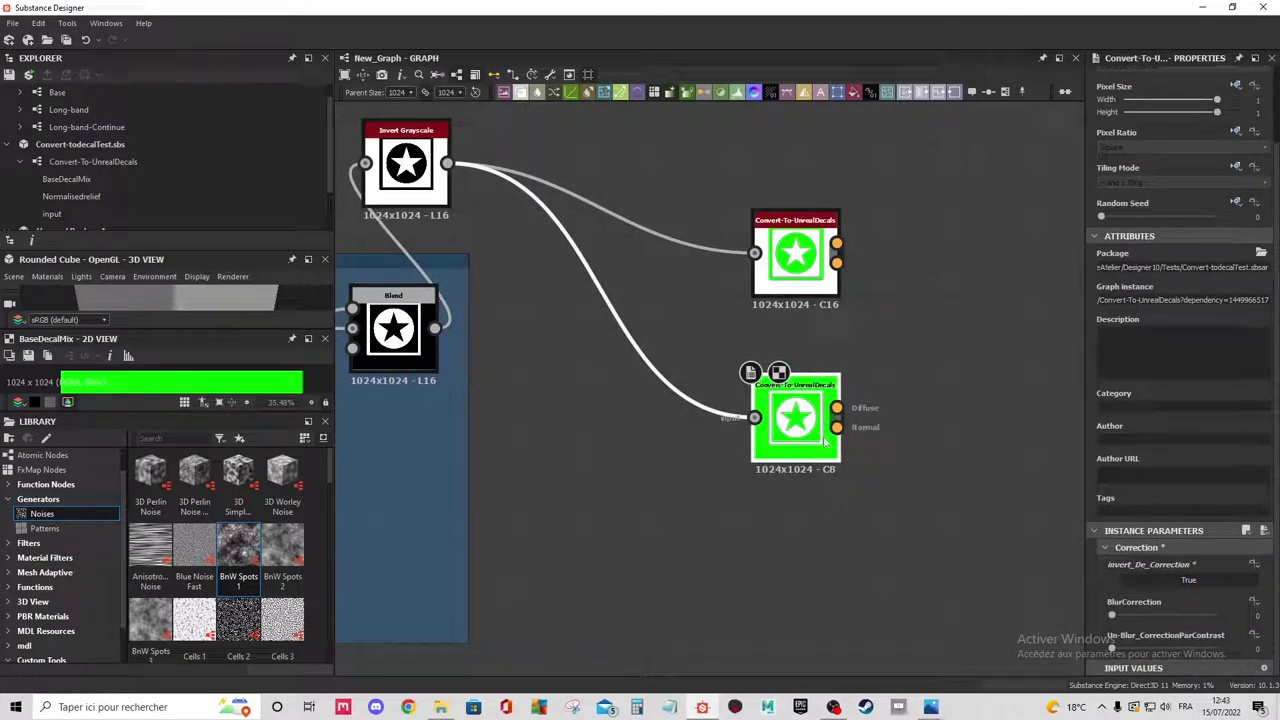
{"action": "scroll", "coordinate": [826, 441], "scroll_direction": "up", "scroll_amount": 2}
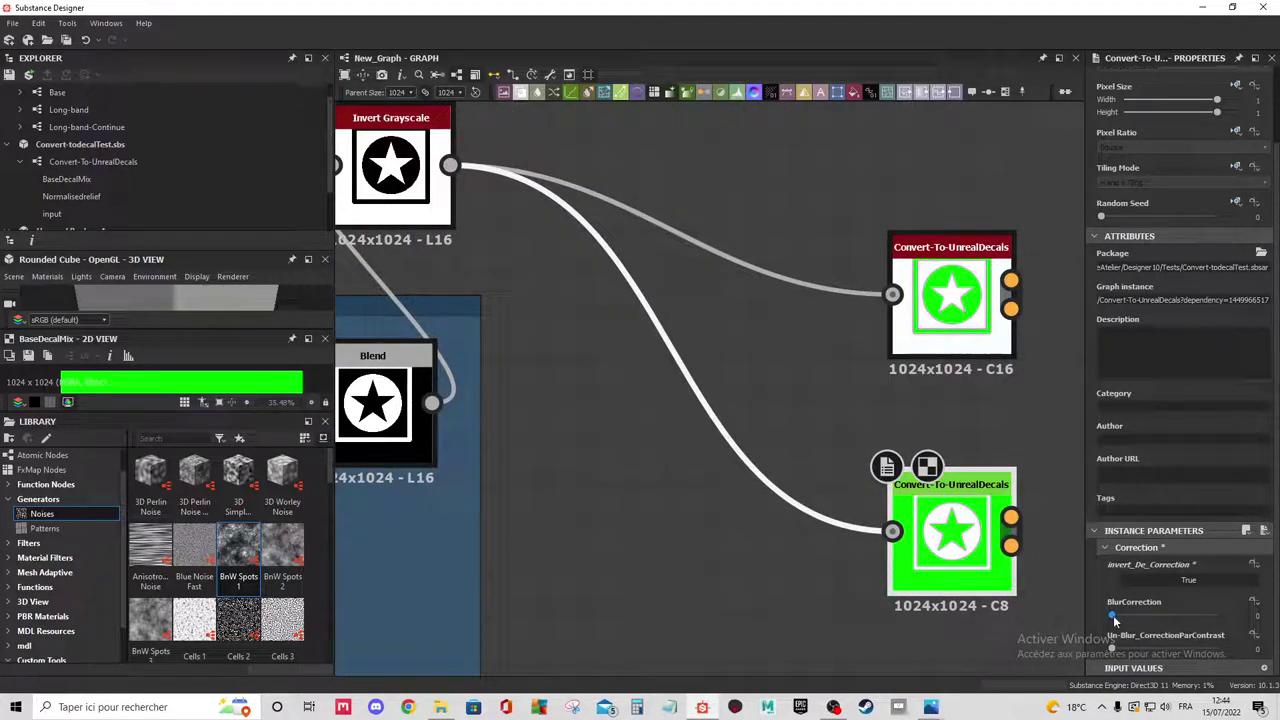
Test the BlurCorrection and Un-Blur_CorrectionParContrast sliders, then return BlurCorrection to 0.
{"action": "mouse_move", "coordinate": [1115, 620]}
{"action": "left_mouse_down"}
{"action": "mouse_move", "coordinate": [1137, 620]}
{"action": "mouse_move", "coordinate": [1135, 591]}
{"action": "mouse_move", "coordinate": [1152, 597]}
{"action": "left_mouse_up"}
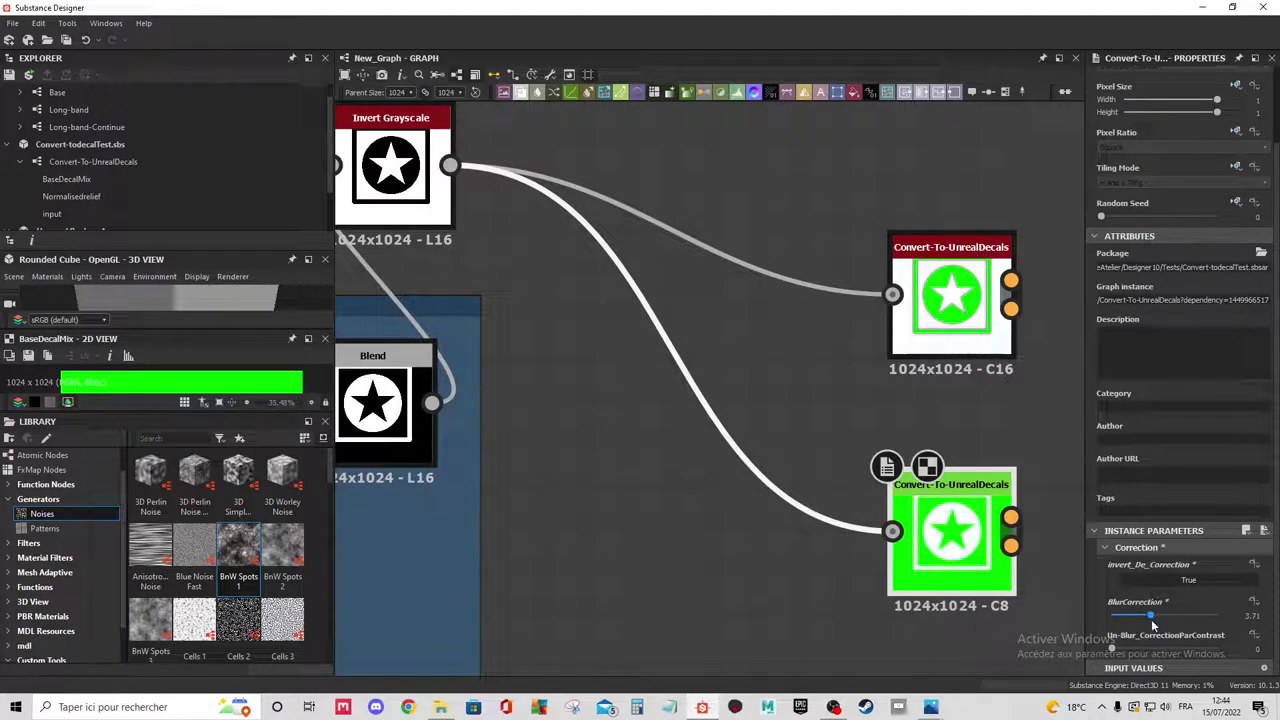
{"action": "left_click_drag", "start_coordinate": [1118, 650], "coordinate": [1217, 648]}
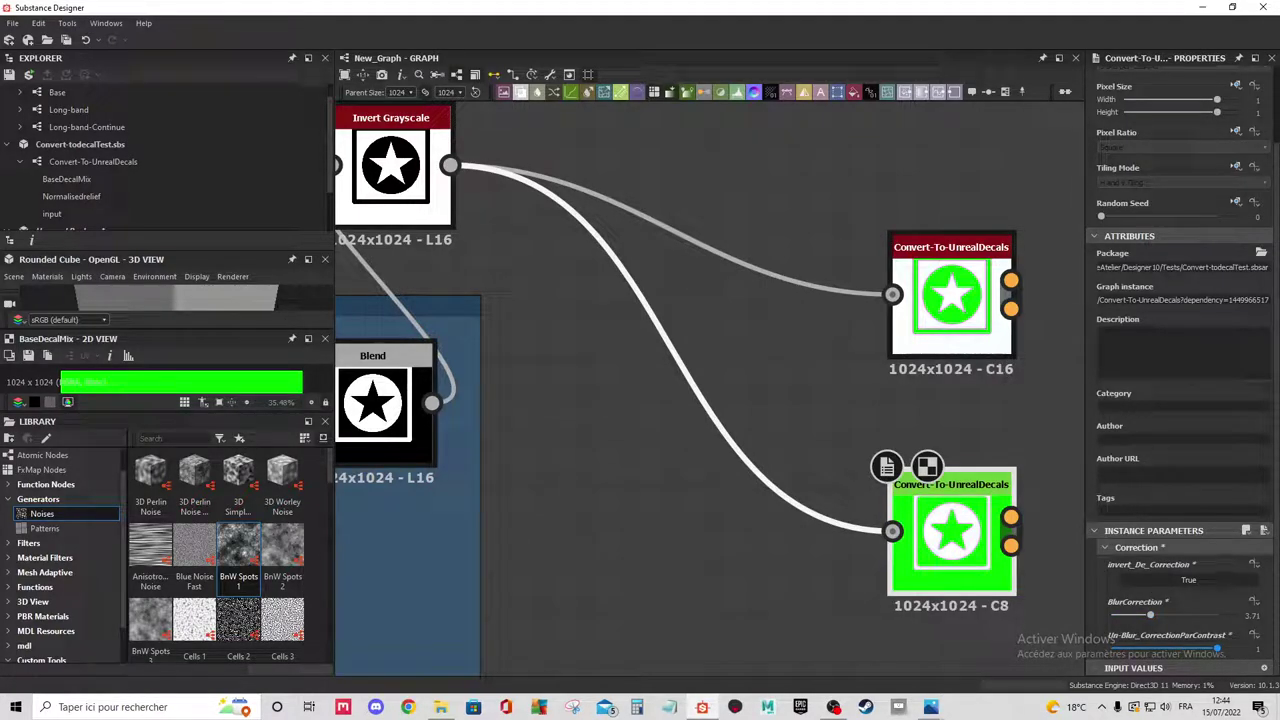
{"action": "left_click_drag", "start_coordinate": [1217, 648], "coordinate": [1128, 650]}
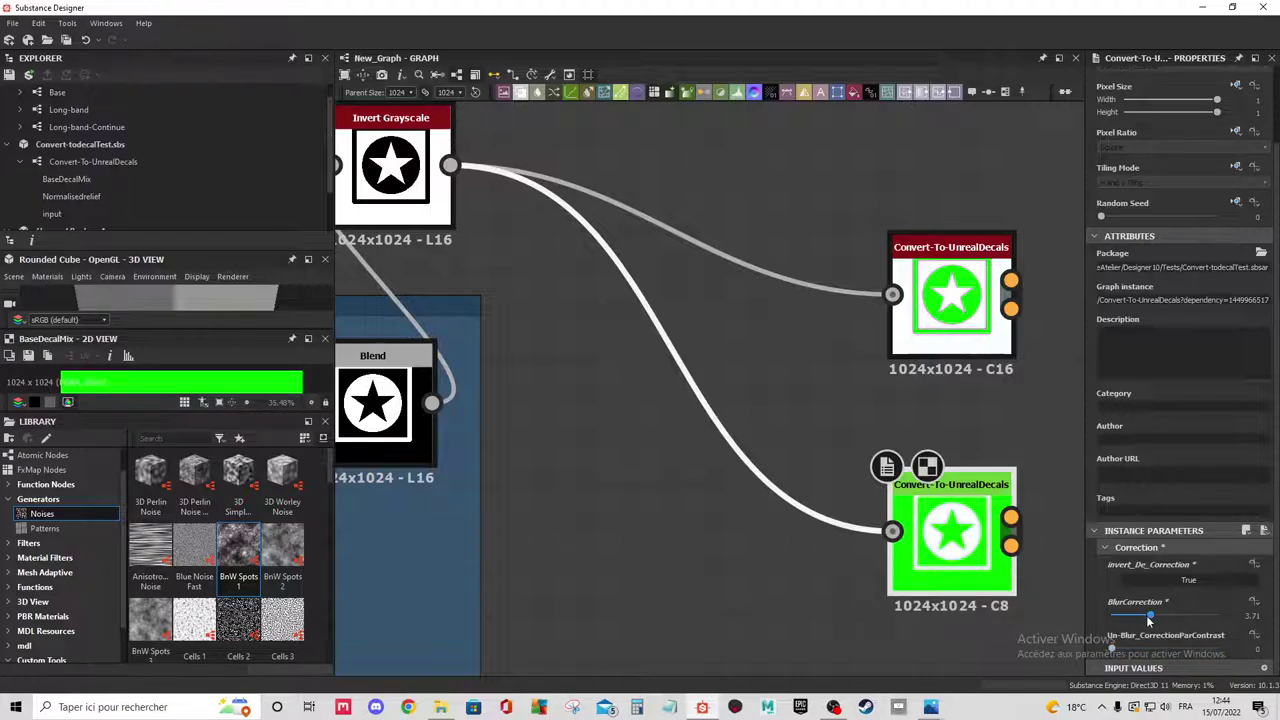
{"action": "left_click_drag", "start_coordinate": [1150, 616], "coordinate": [1086, 616]}
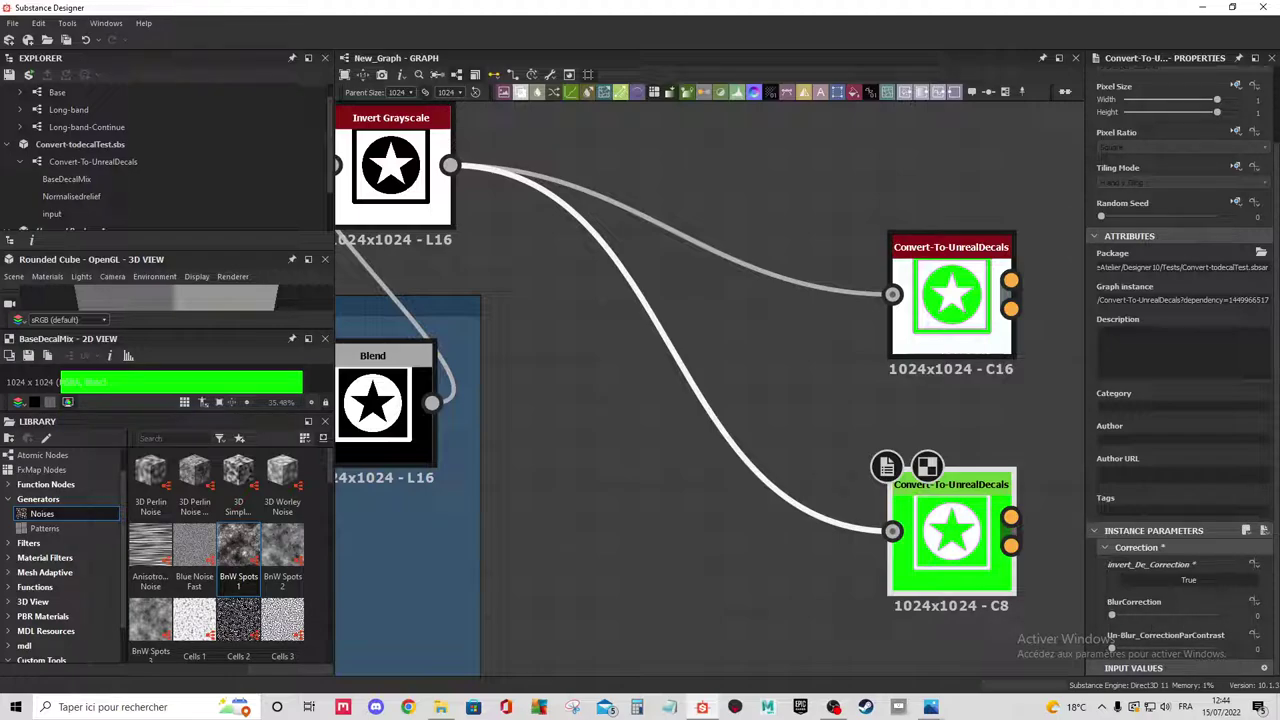
{"action": "scroll", "coordinate": [884, 387], "scroll_direction": "down", "scroll_amount": 5}
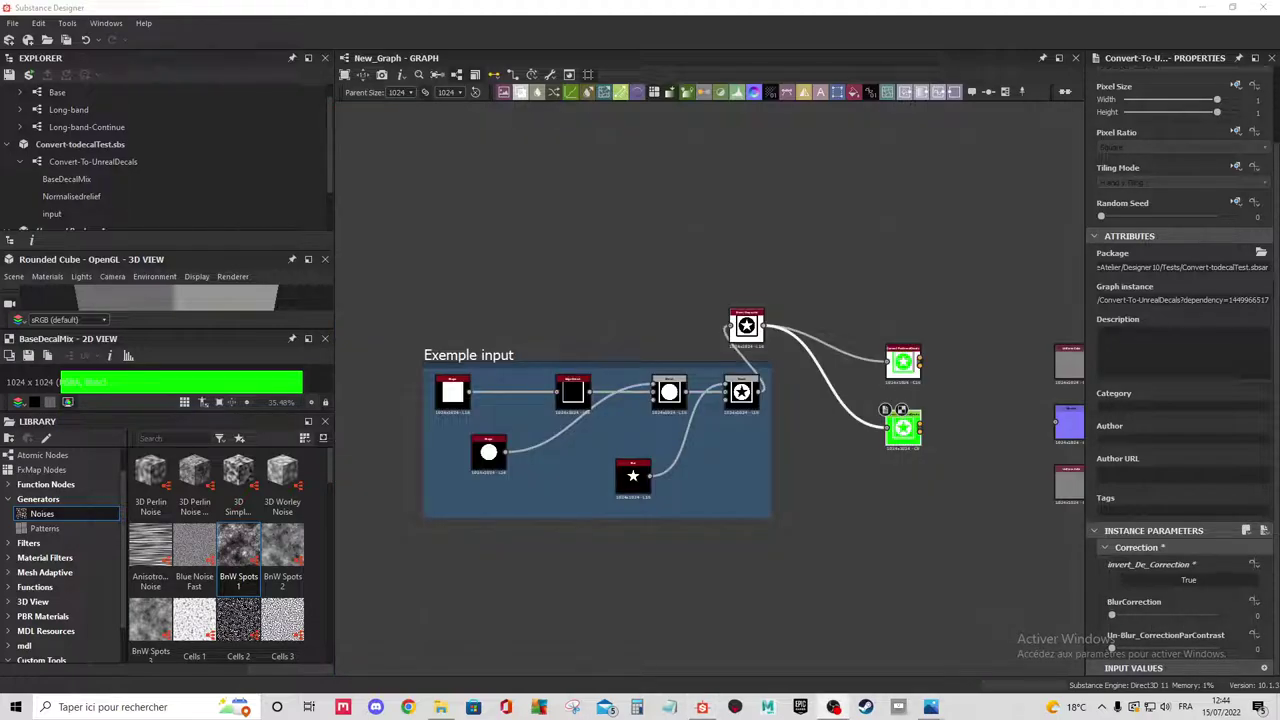
Show the lower instance's Normalisedrelief output in the 2D view.
{"action": "middle_click_drag", "start_coordinate": [895, 425], "coordinate": [783, 349]}
{"action": "scroll", "coordinate": [600, 310], "scroll_direction": "up", "scroll_amount": 1}
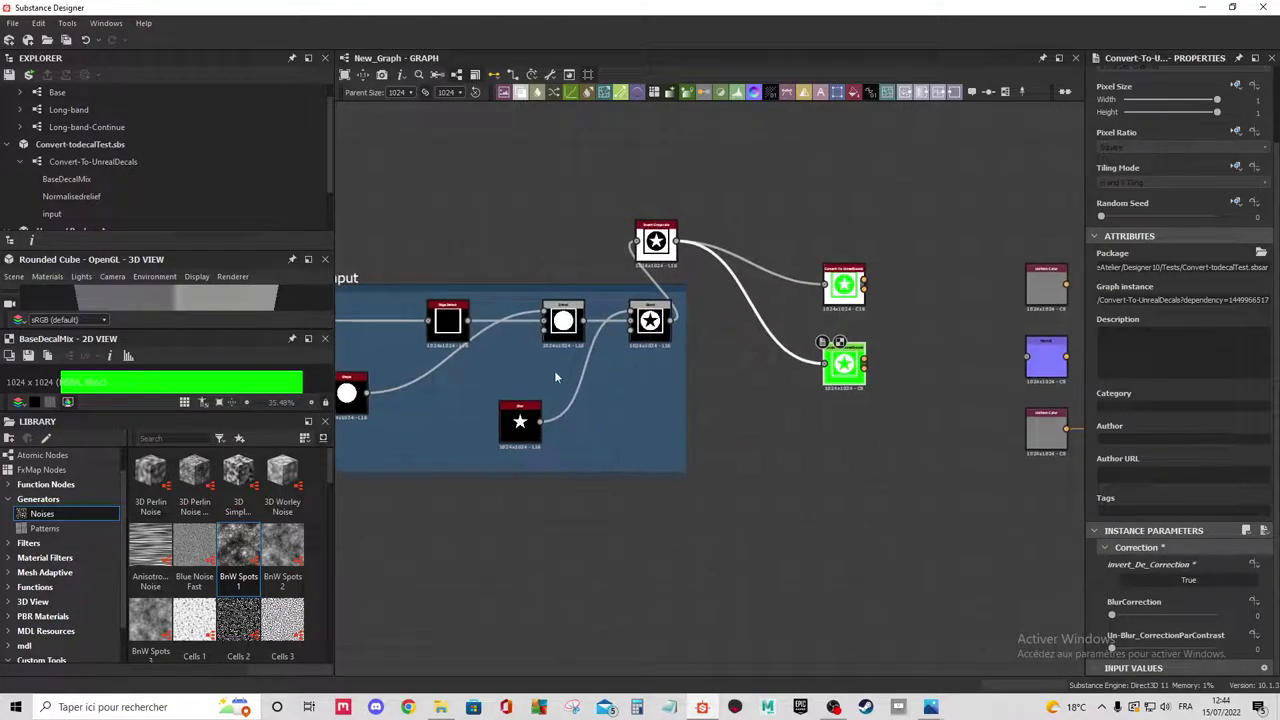
{"action": "middle_click_drag", "start_coordinate": [556, 377], "coordinate": [616, 402]}
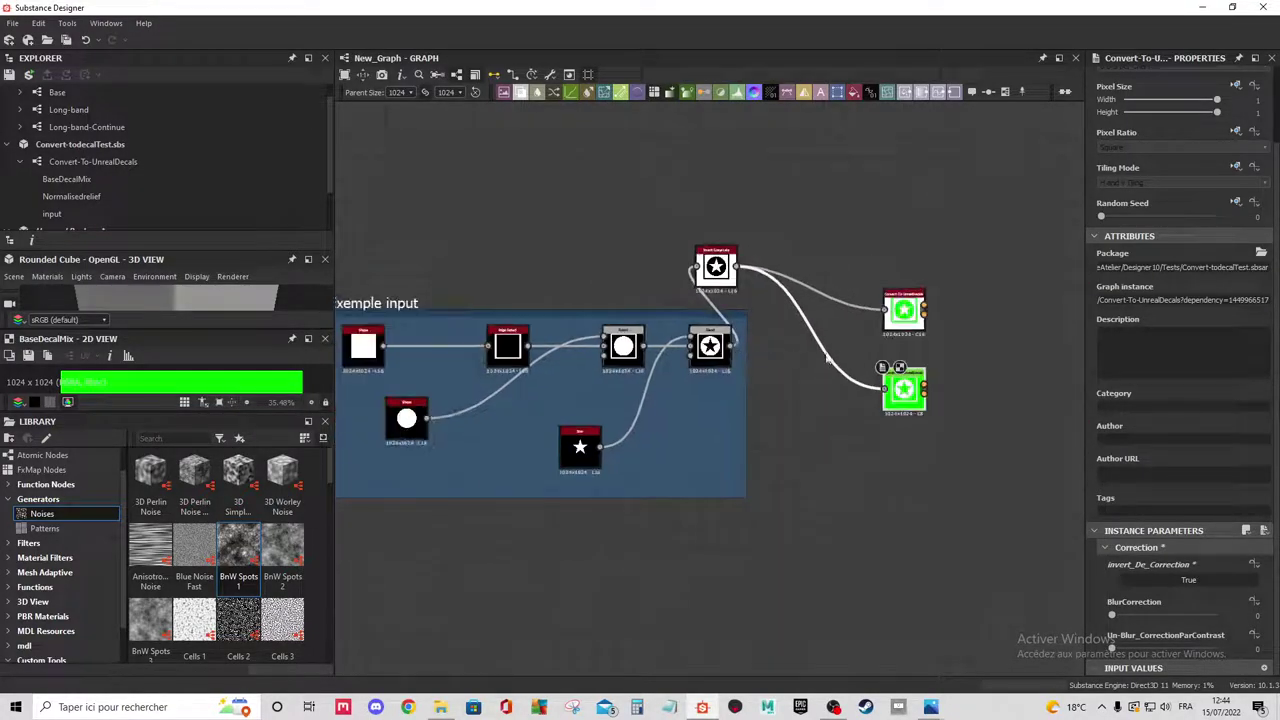
{"action": "middle_click_drag", "start_coordinate": [905, 388], "coordinate": [785, 372]}
{"action": "scroll", "coordinate": [771, 368], "scroll_direction": "up", "scroll_amount": 2}
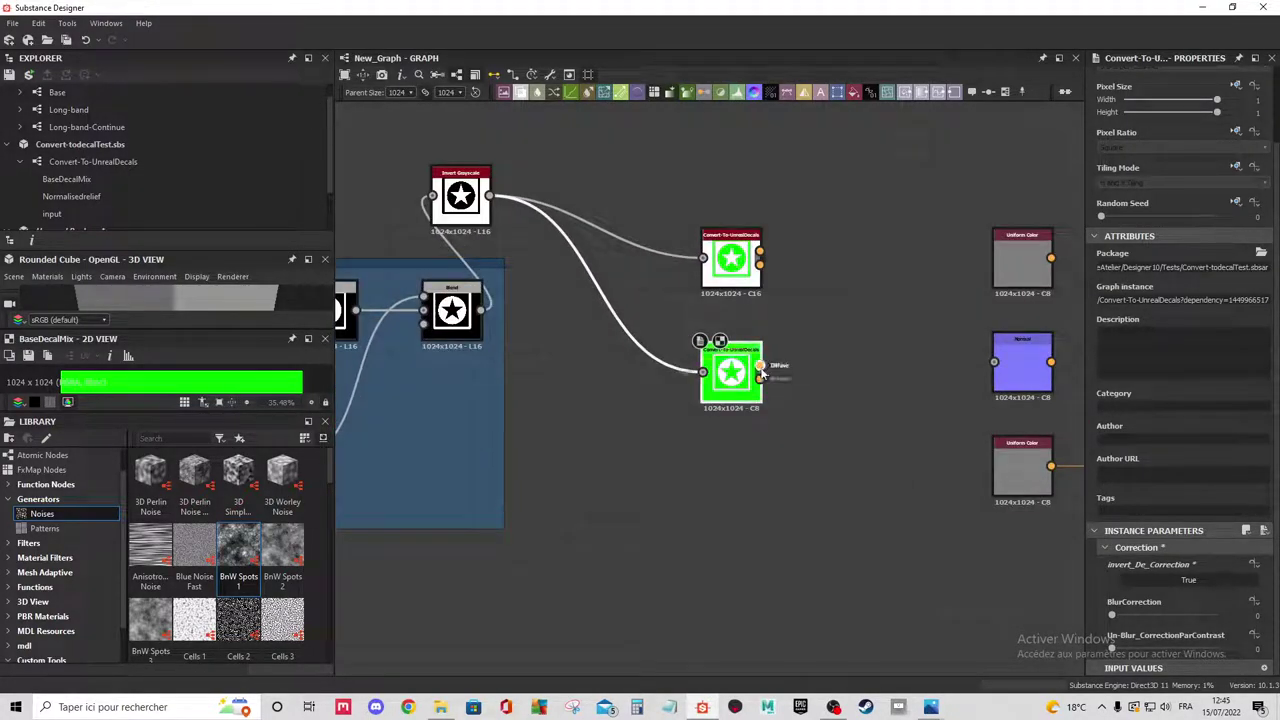
{"action": "left_click", "coordinate": [760, 378]}
{"action": "scroll", "coordinate": [759, 380], "scroll_direction": "up", "scroll_amount": 3}
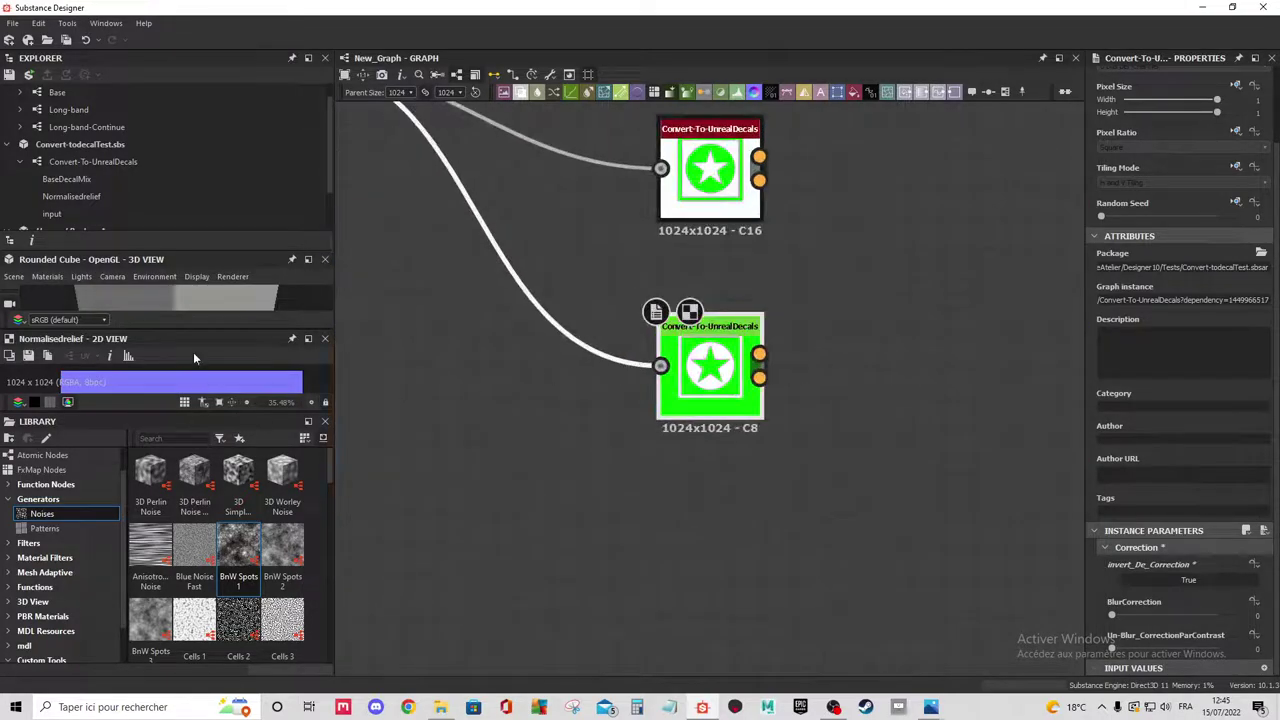
Close the 3D view panel and enlarge the 2D preview area.
{"action": "left_click", "coordinate": [324, 259]}
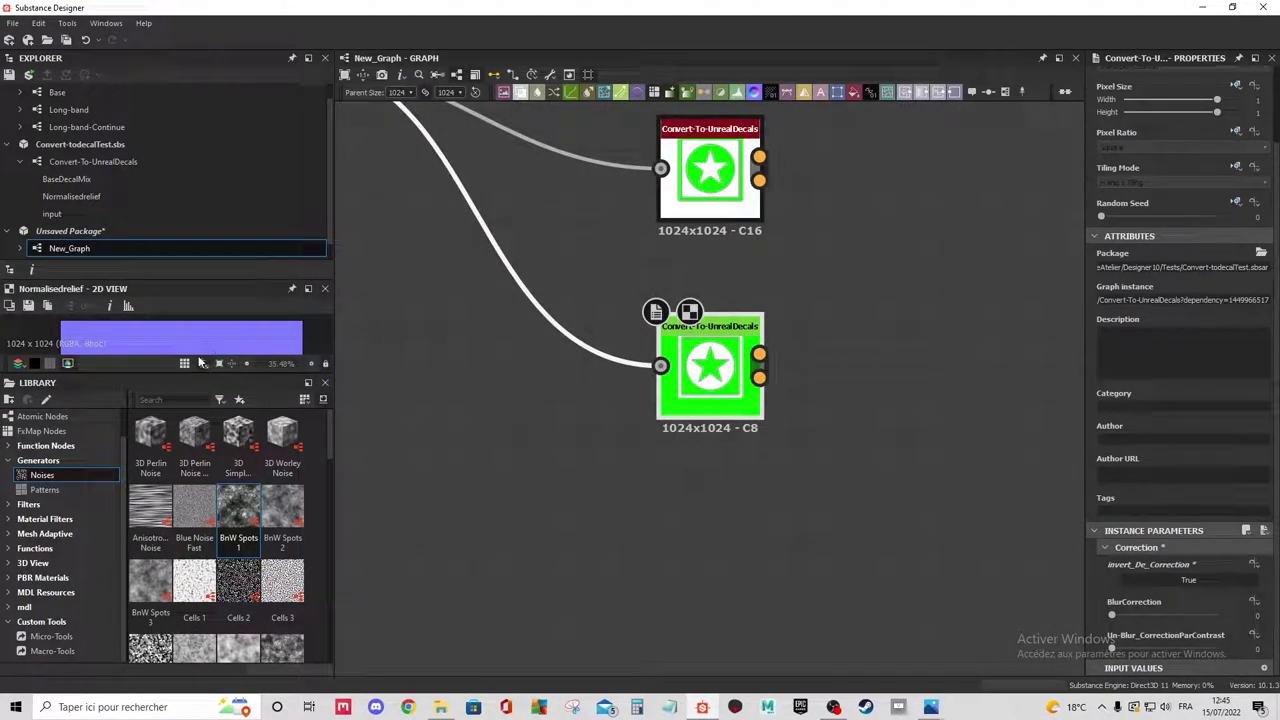
{"action": "left_click_drag", "start_coordinate": [152, 376], "coordinate": [176, 566]}
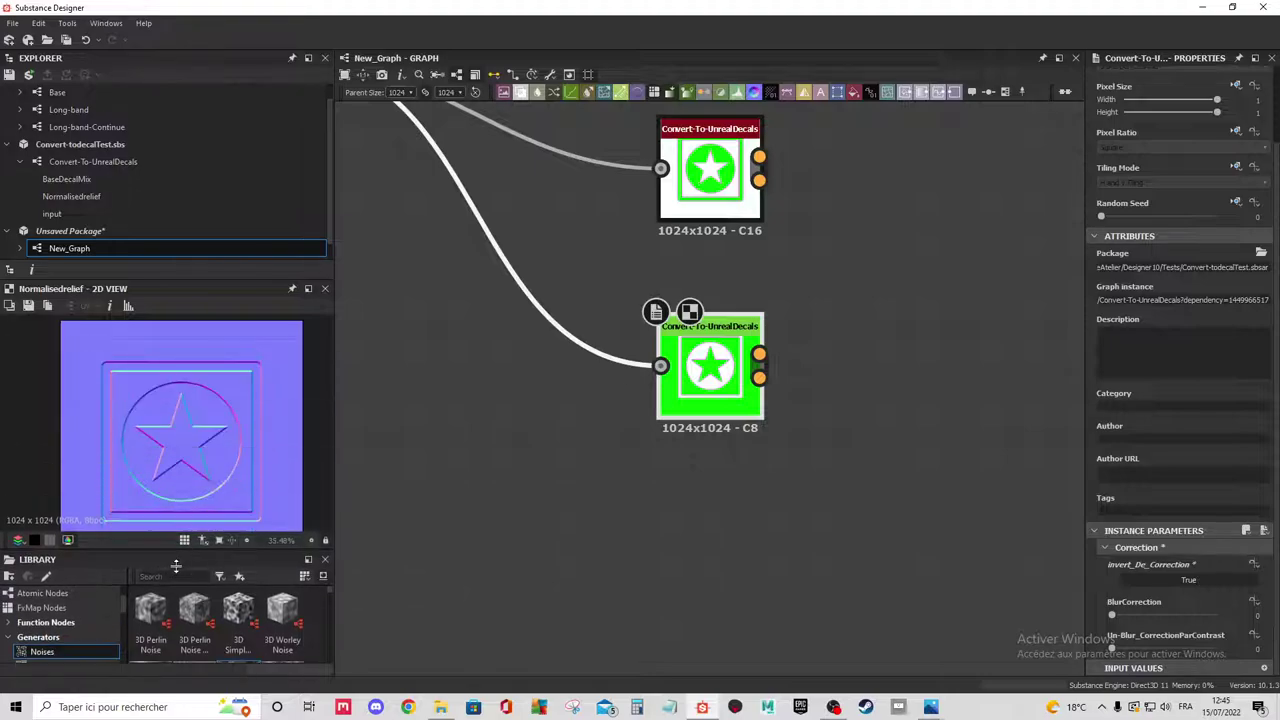
{"action": "scroll", "coordinate": [484, 408], "scroll_direction": "down", "scroll_amount": 4}
{"action": "scroll", "coordinate": [484, 408], "scroll_direction": "down", "scroll_amount": 1}
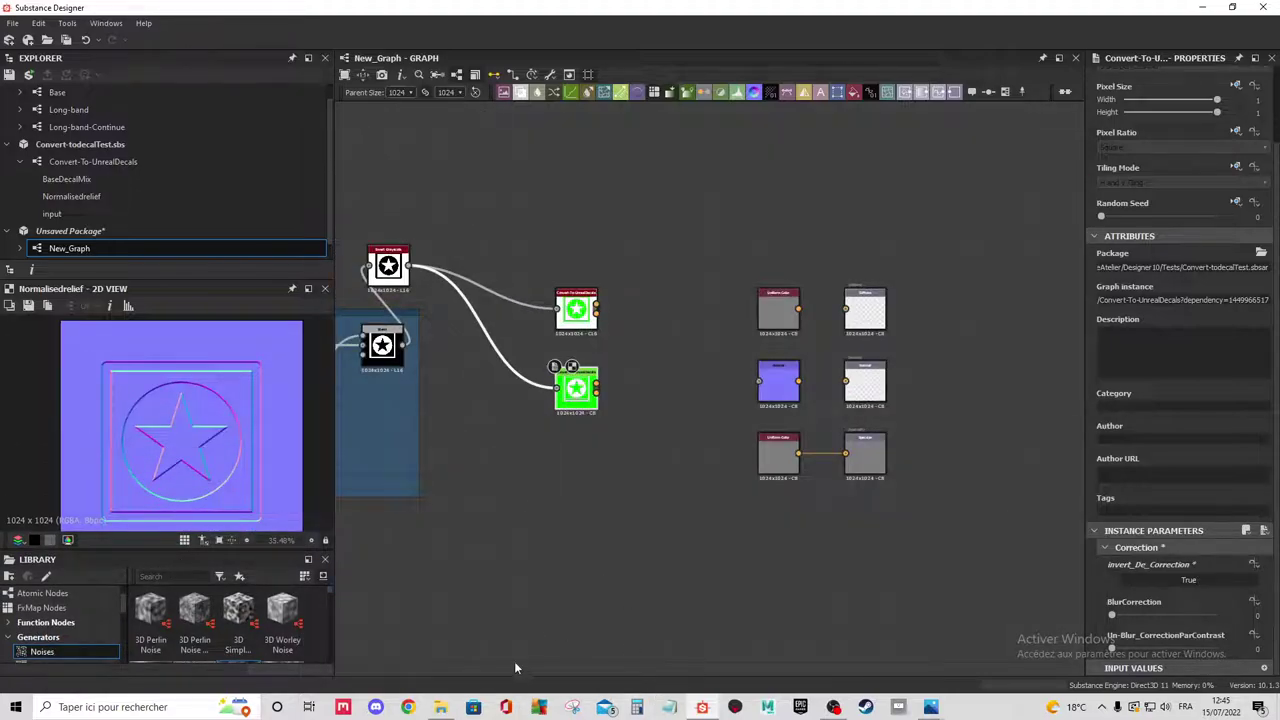
Check the Tests folder in File Explorer, then return to Substance Designer and frame the instance node.
{"action": "left_click", "coordinate": [441, 706]}
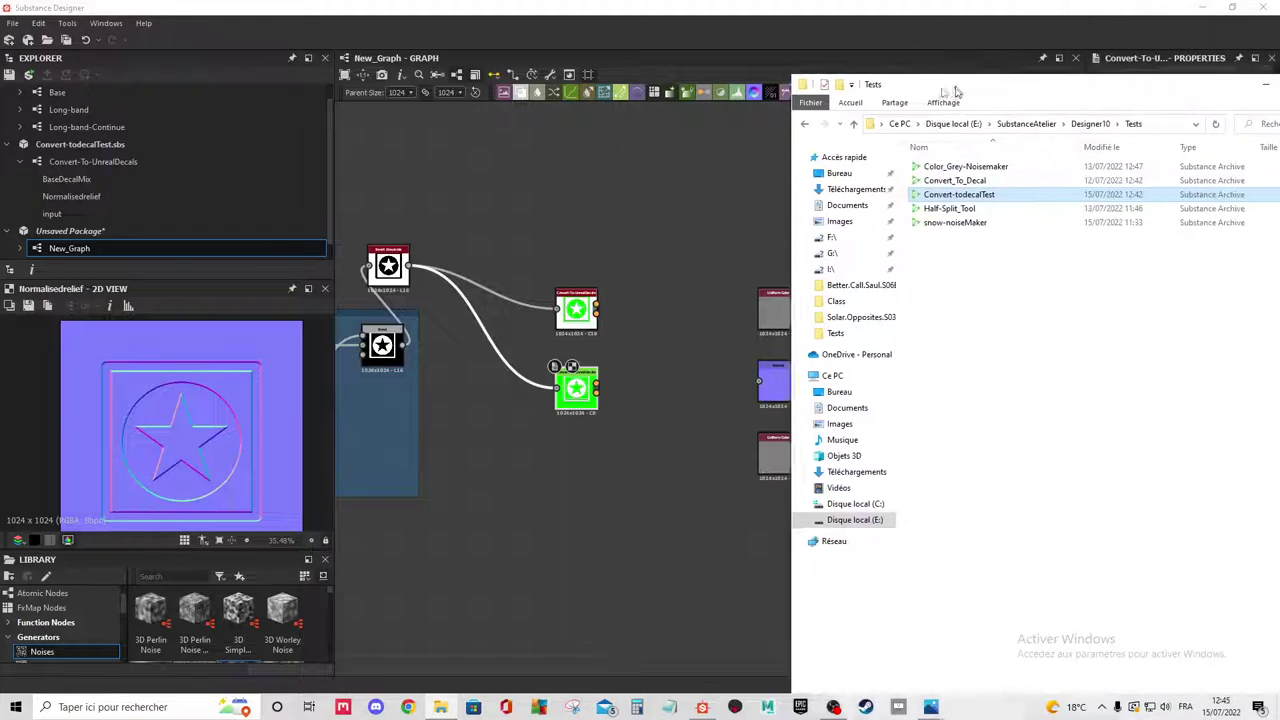
{"action": "left_click_drag", "start_coordinate": [1200, 22], "coordinate": [852, 84]}
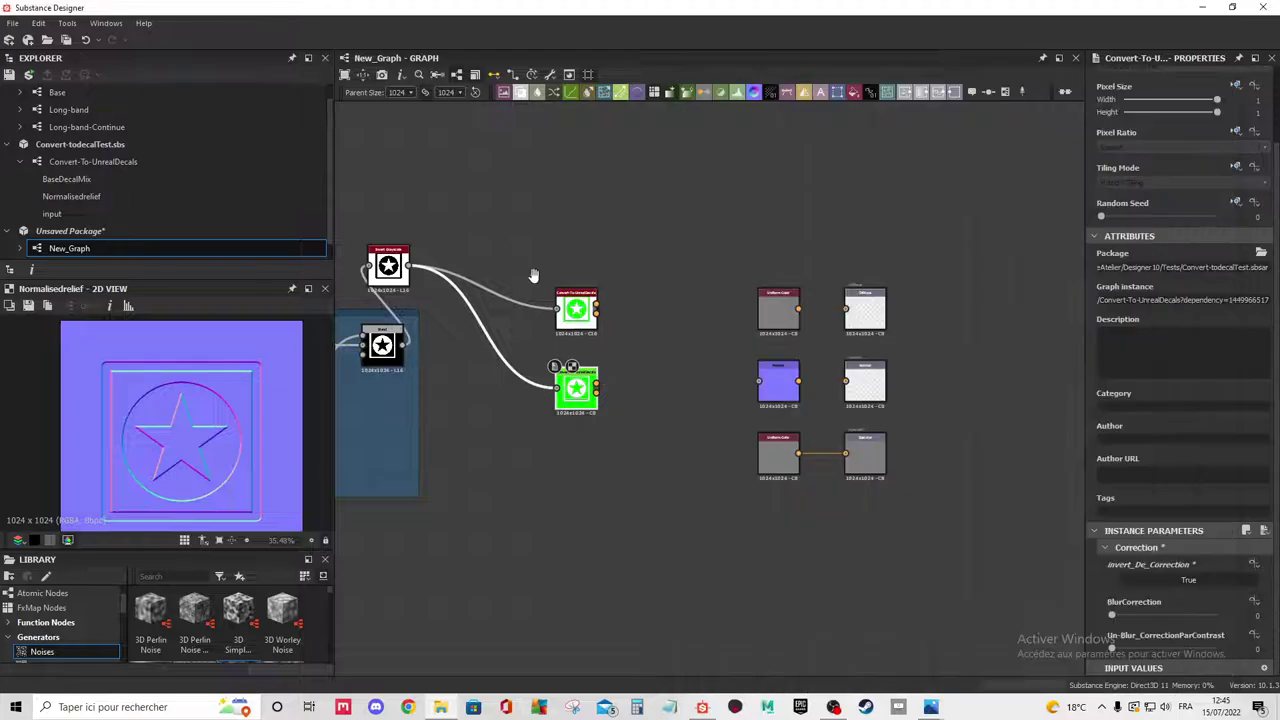
{"action": "middle_click_drag", "start_coordinate": [400, 385], "coordinate": [622, 380]}
{"action": "key", "text": "f"}
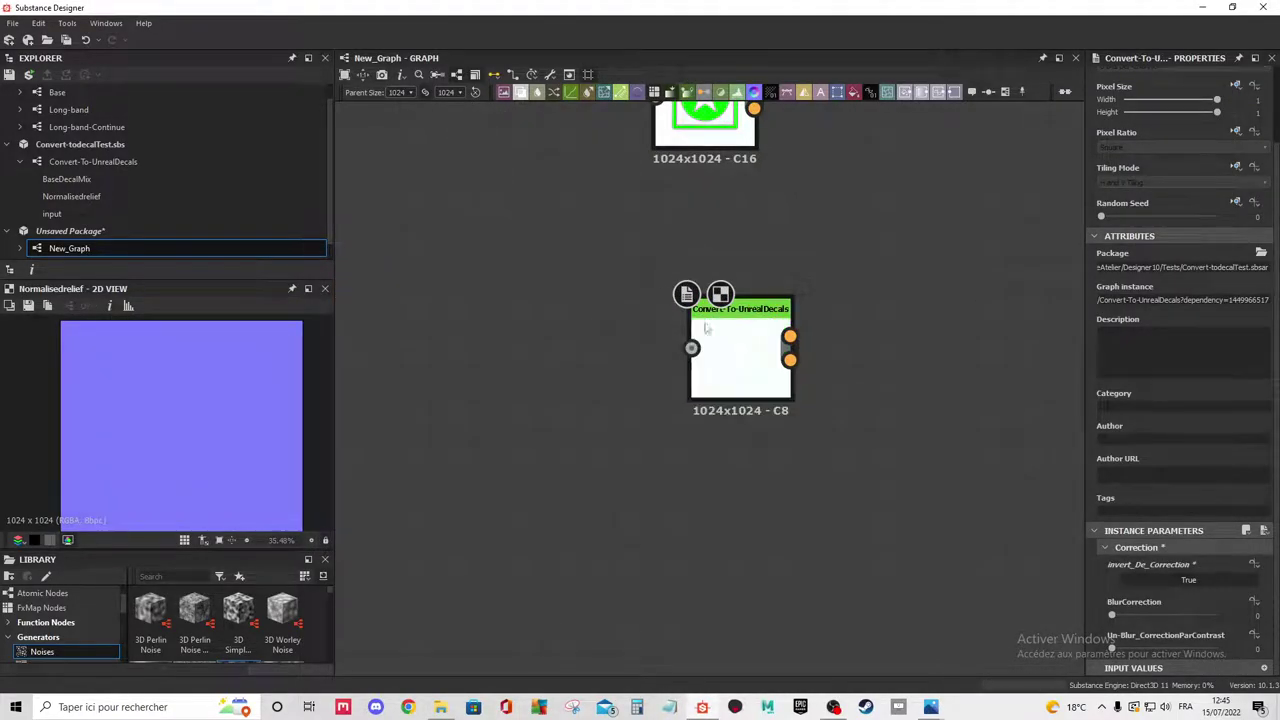
{"action": "scroll", "coordinate": [770, 409], "scroll_direction": "up", "scroll_amount": 2}
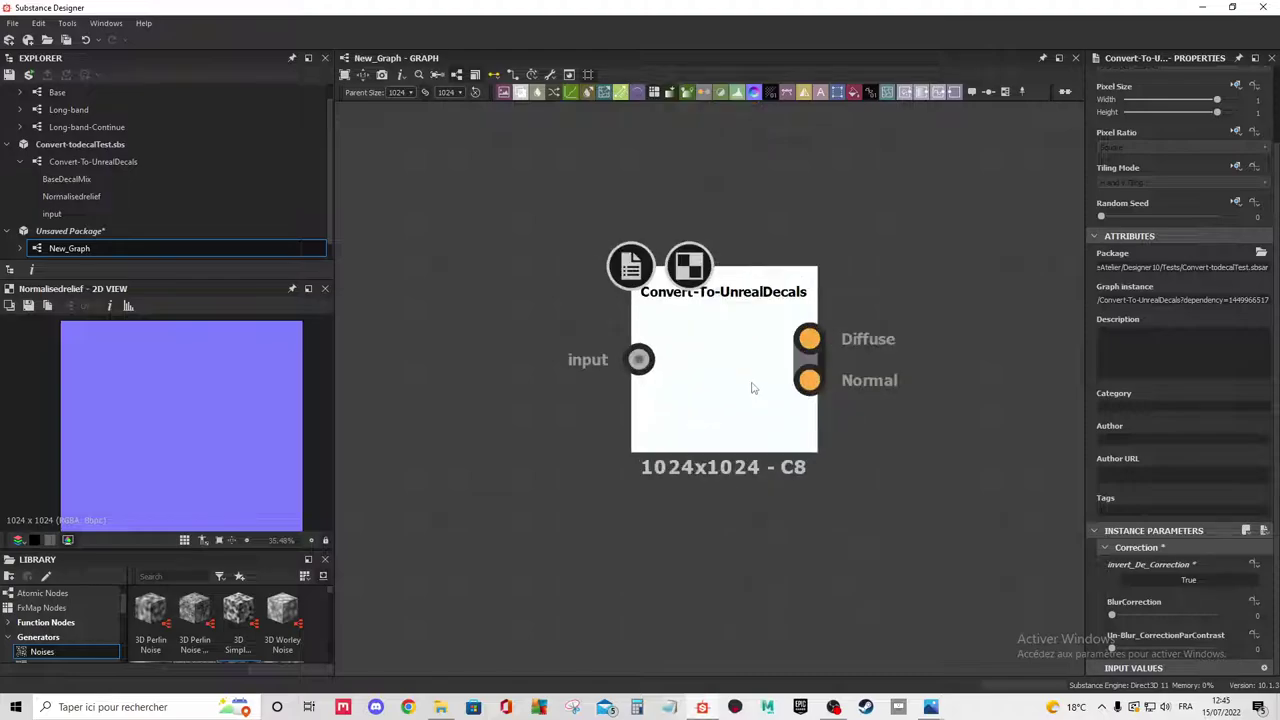
{"action": "scroll", "coordinate": [760, 395], "scroll_direction": "down", "scroll_amount": 2}
{"action": "scroll", "coordinate": [755, 397], "scroll_direction": "down", "scroll_amount": 2}
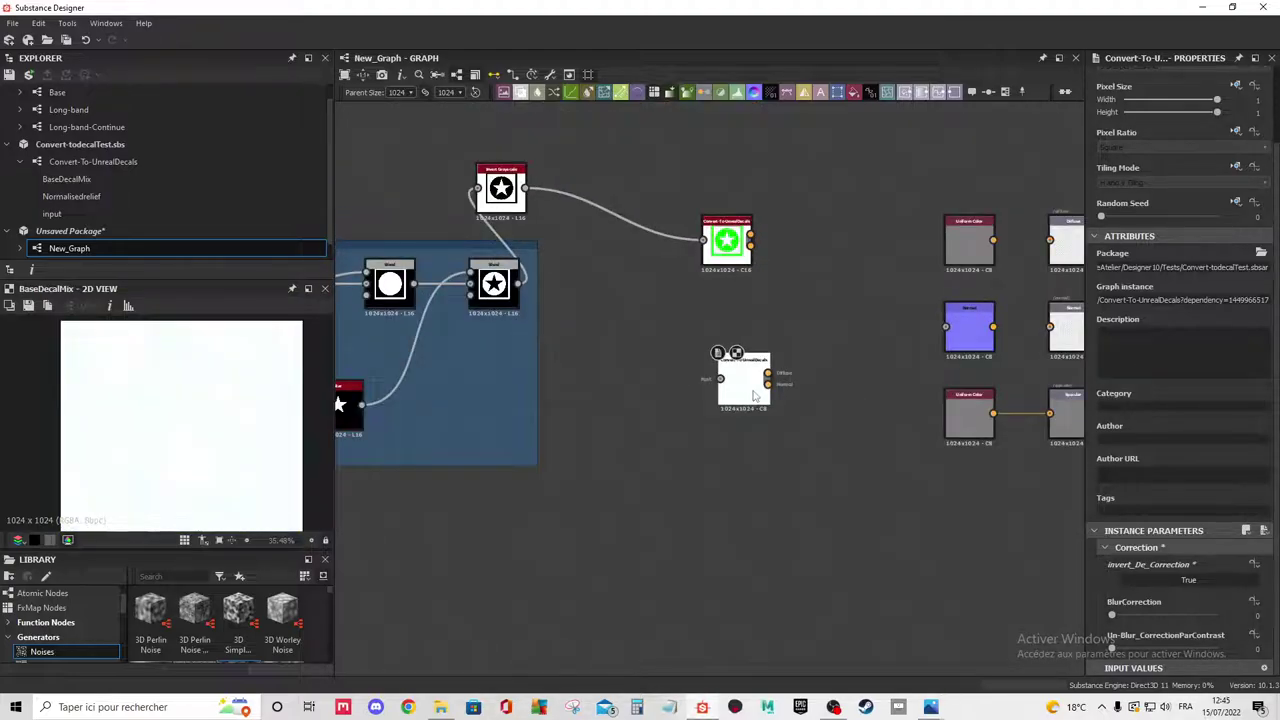
{"action": "scroll", "coordinate": [755, 397], "scroll_direction": "up", "scroll_amount": 1}
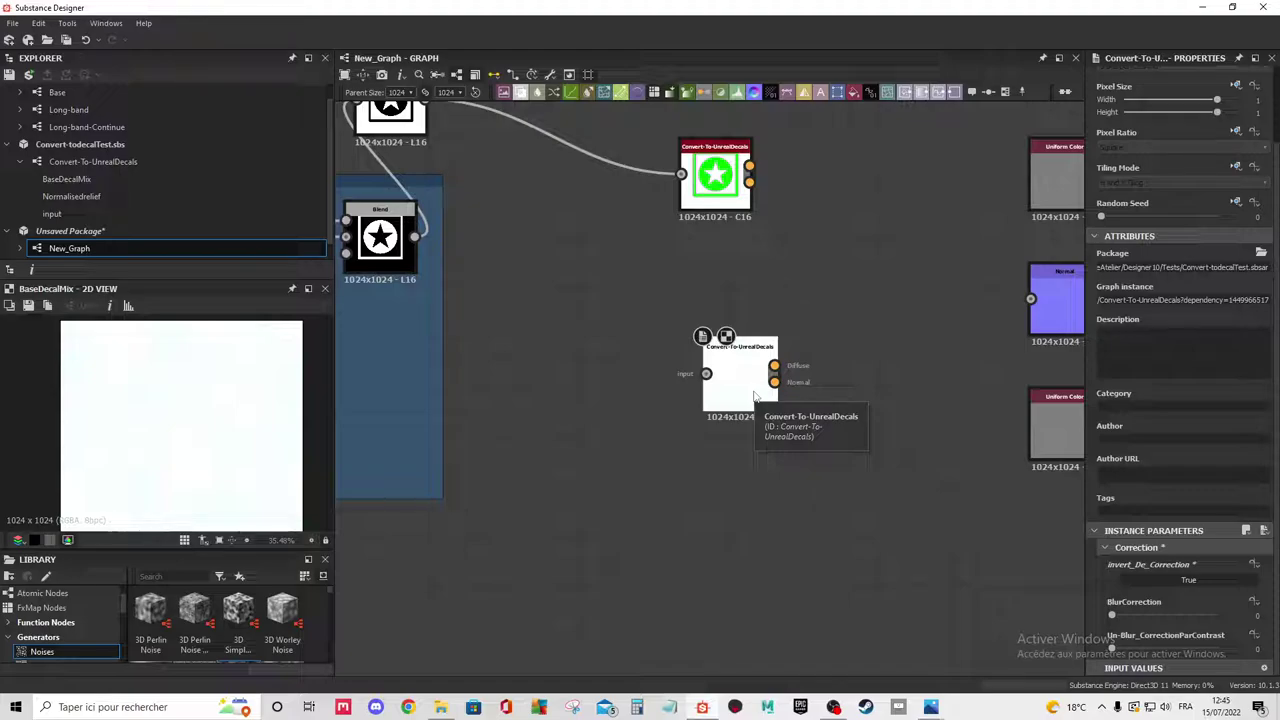
{"action": "scroll", "coordinate": [750, 393], "scroll_direction": "down", "scroll_amount": 3}
{"action": "scroll", "coordinate": [750, 400], "scroll_direction": "down", "scroll_amount": 2}
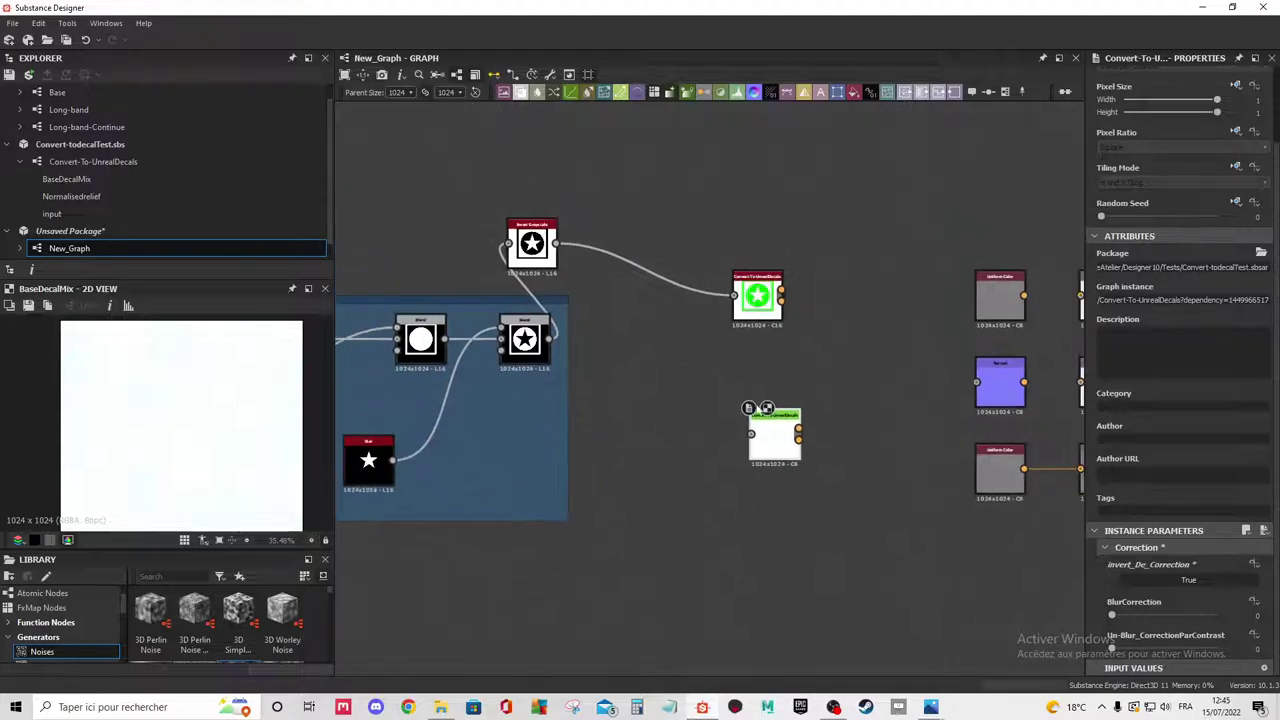
{"action": "scroll", "coordinate": [750, 408], "scroll_direction": "down", "scroll_amount": 2}
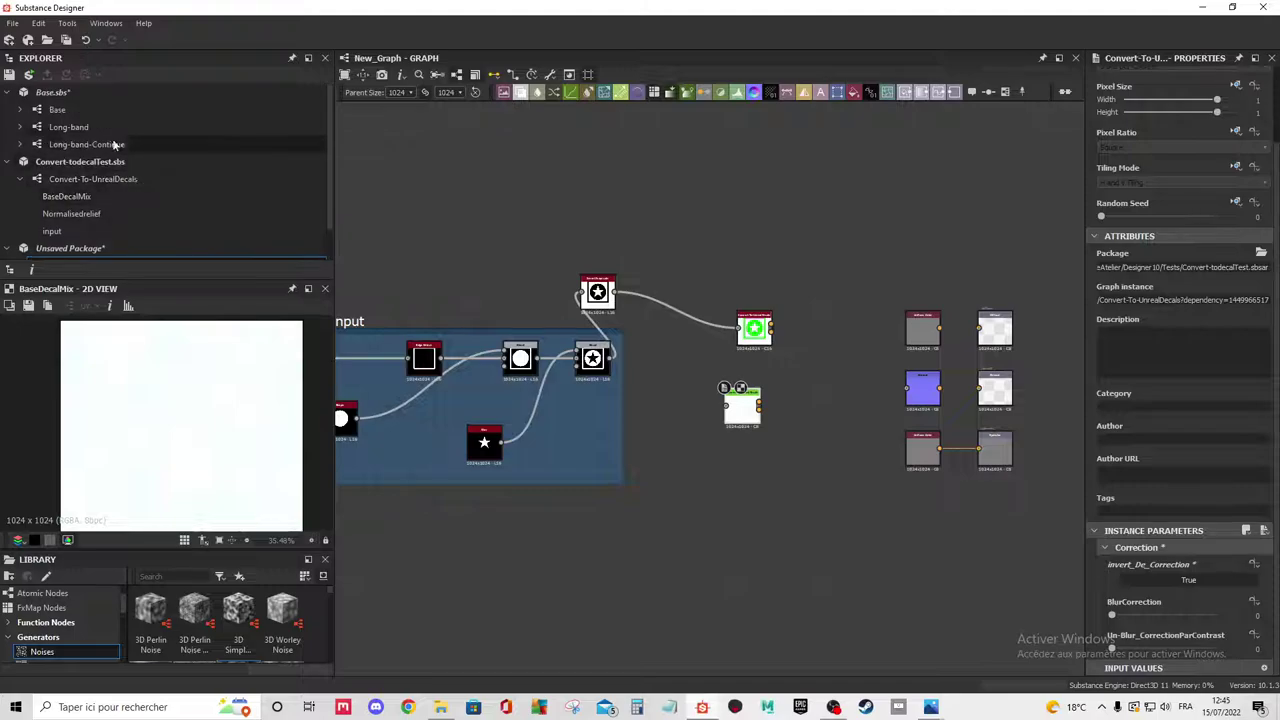
Open the Base graph from the Base.sbs package.
{"action": "left_click", "coordinate": [112, 92]}
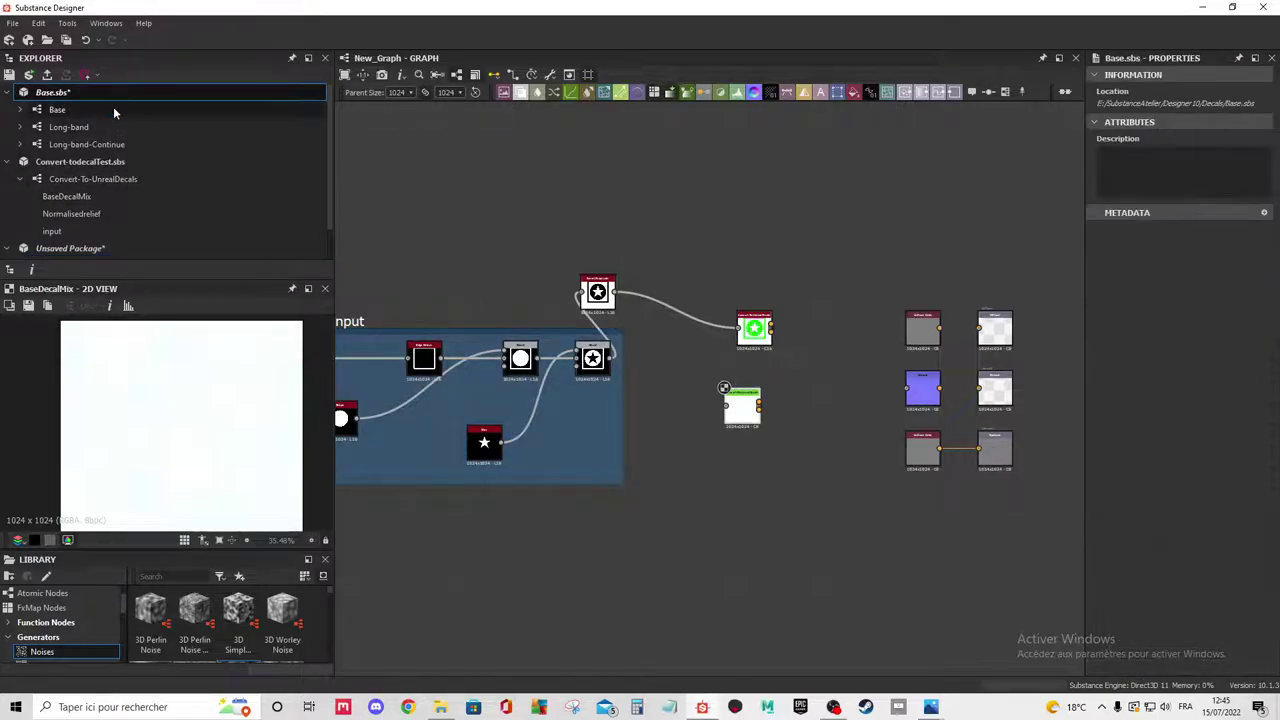
{"action": "left_click", "coordinate": [112, 107]}
{"action": "double_click", "coordinate": [112, 107]}
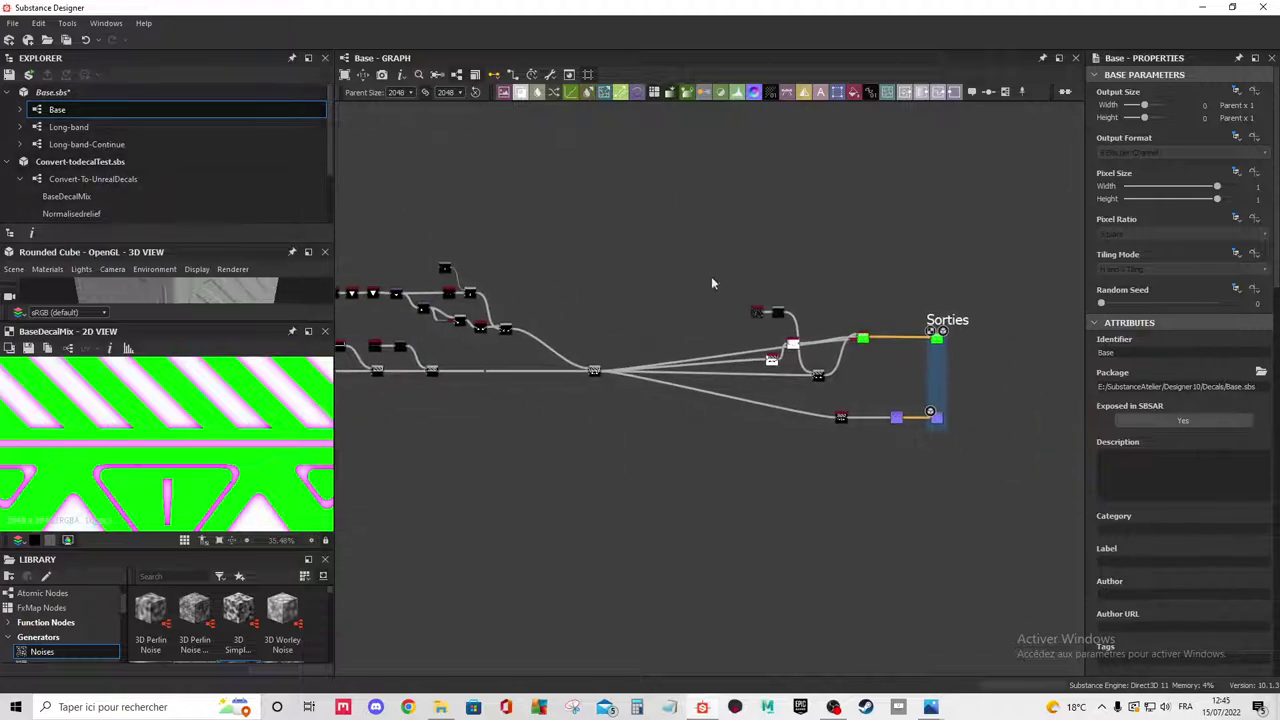
{"action": "scroll", "coordinate": [711, 280], "scroll_direction": "up", "scroll_amount": 3}
{"action": "scroll", "coordinate": [711, 290], "scroll_direction": "up", "scroll_amount": 3}
Box-select the Base graph's nodes to inspect them, then select New_Graph in the unsaved package.
{"action": "left_click_drag", "start_coordinate": [444, 128], "coordinate": [932, 529]}
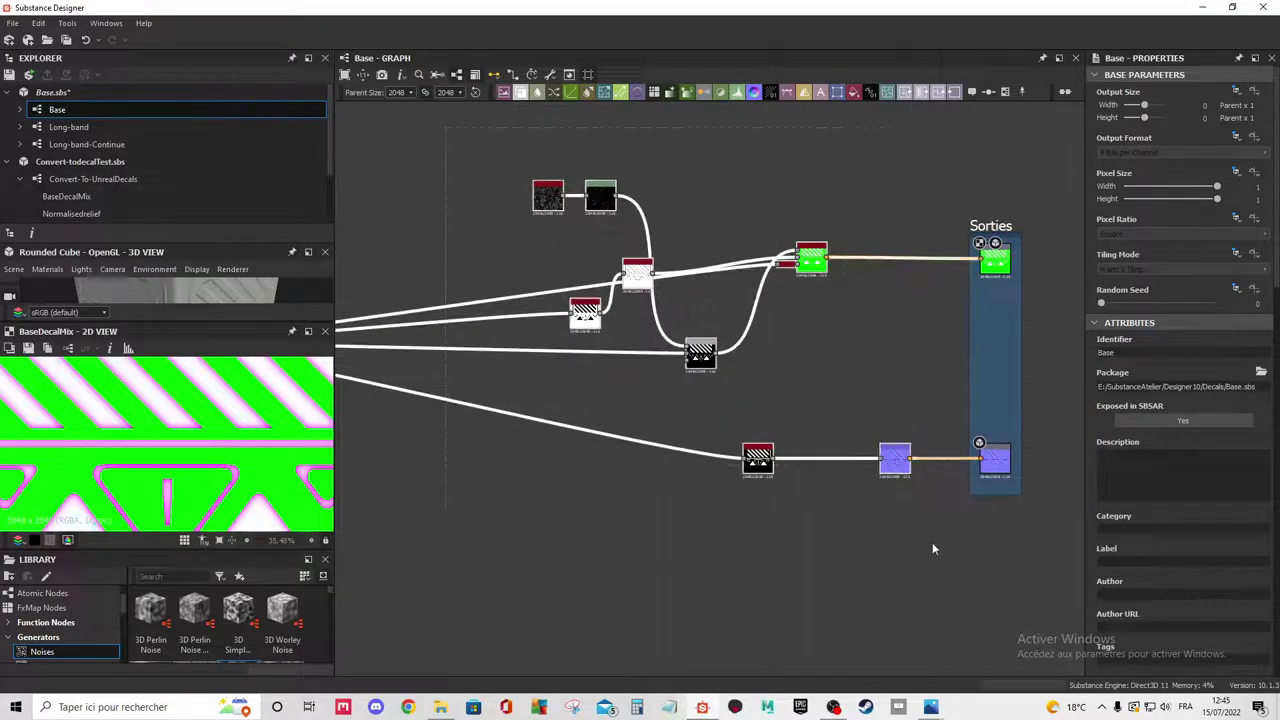
{"action": "scroll", "coordinate": [950, 204], "scroll_direction": "down", "scroll_amount": 3}
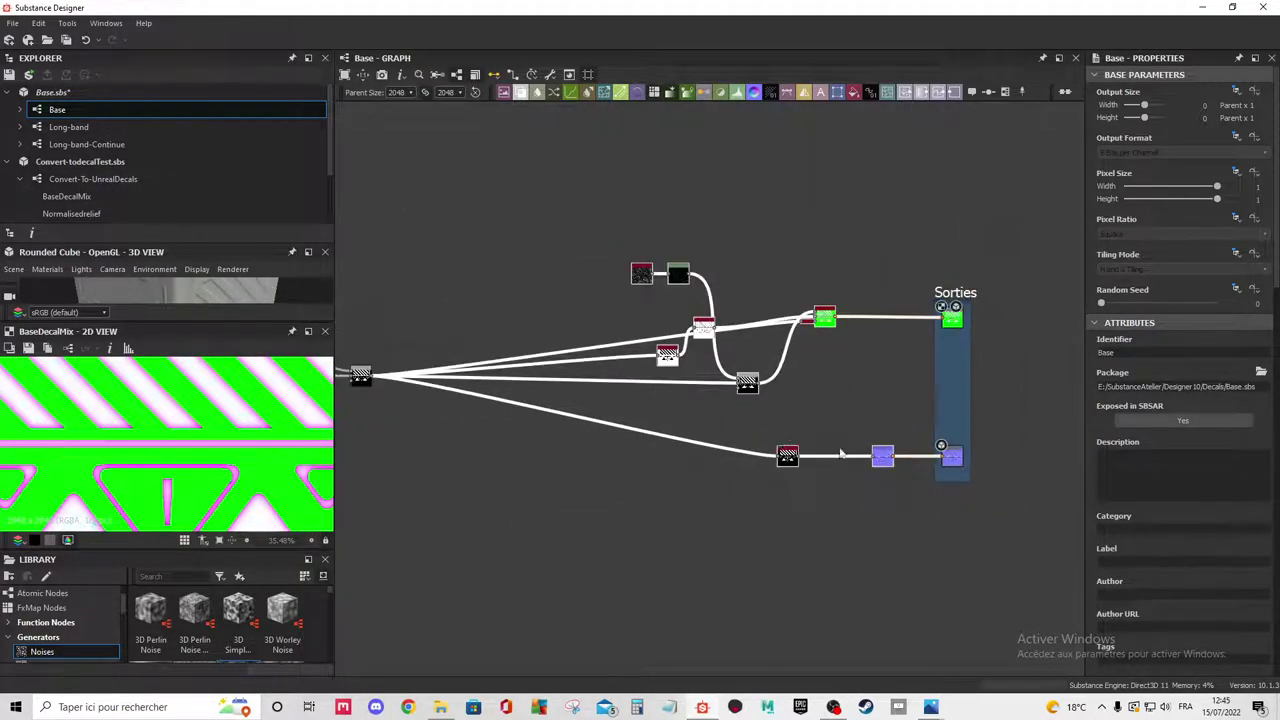
{"action": "scroll", "coordinate": [628, 452], "scroll_direction": "up", "scroll_amount": 2}
{"action": "scroll", "coordinate": [475, 388], "scroll_direction": "down", "scroll_amount": 1}
{"action": "scroll", "coordinate": [500, 450], "scroll_direction": "up", "scroll_amount": 2}
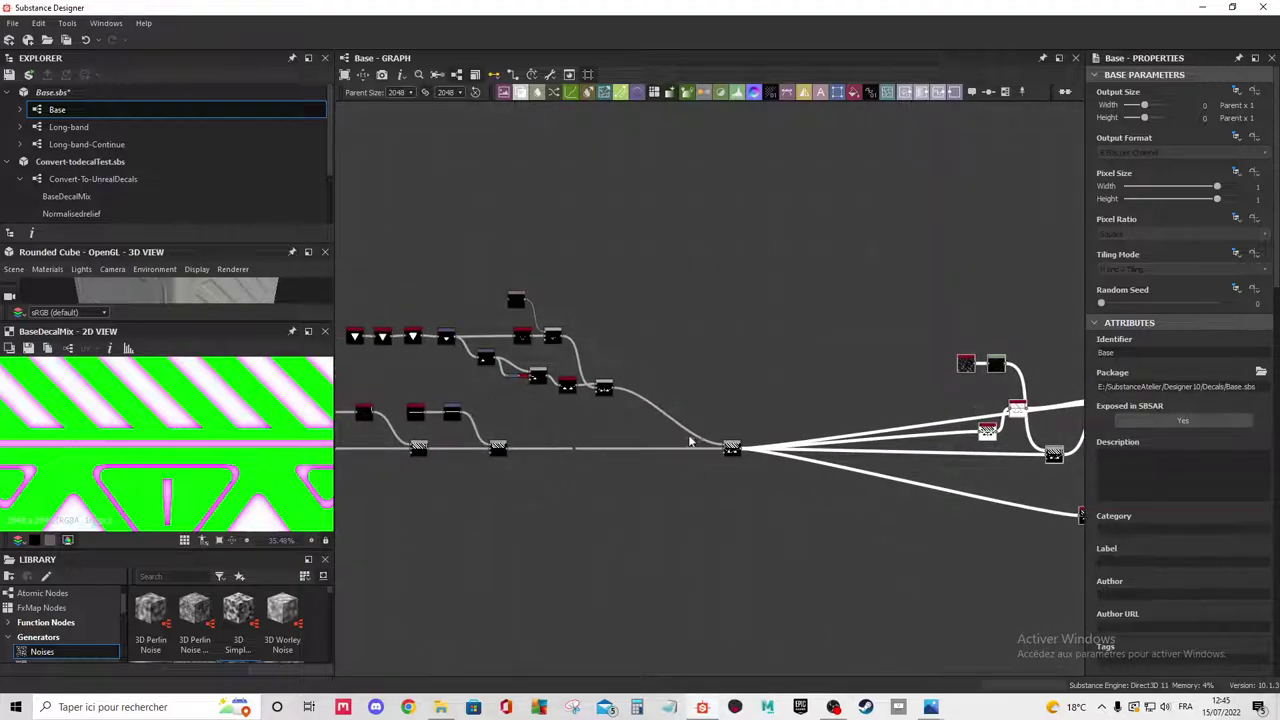
{"action": "scroll", "coordinate": [731, 401], "scroll_direction": "down", "scroll_amount": 1}
{"action": "scroll", "coordinate": [80, 160], "scroll_direction": "down", "scroll_amount": 2}
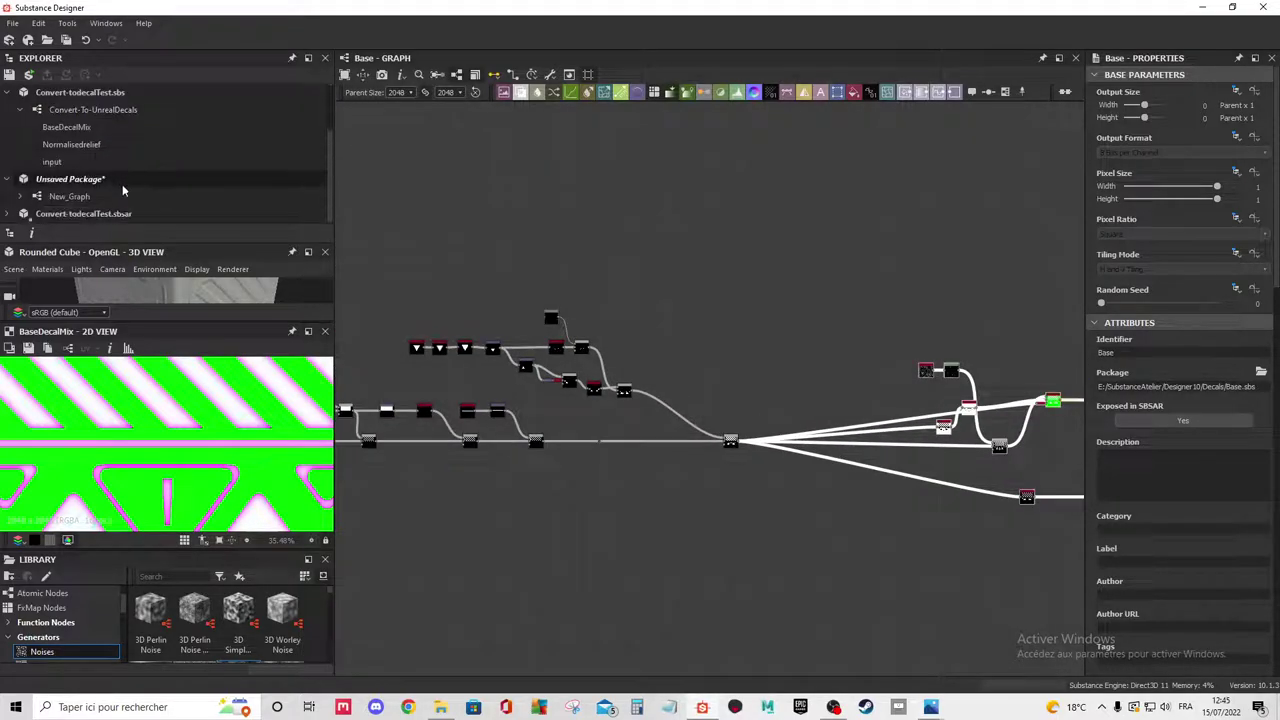
{"action": "left_click", "coordinate": [116, 196]}
Reopen New_Graph and move the Convert-To-UnrealDecals instance node slightly lower.
{"action": "double_click", "coordinate": [116, 196]}
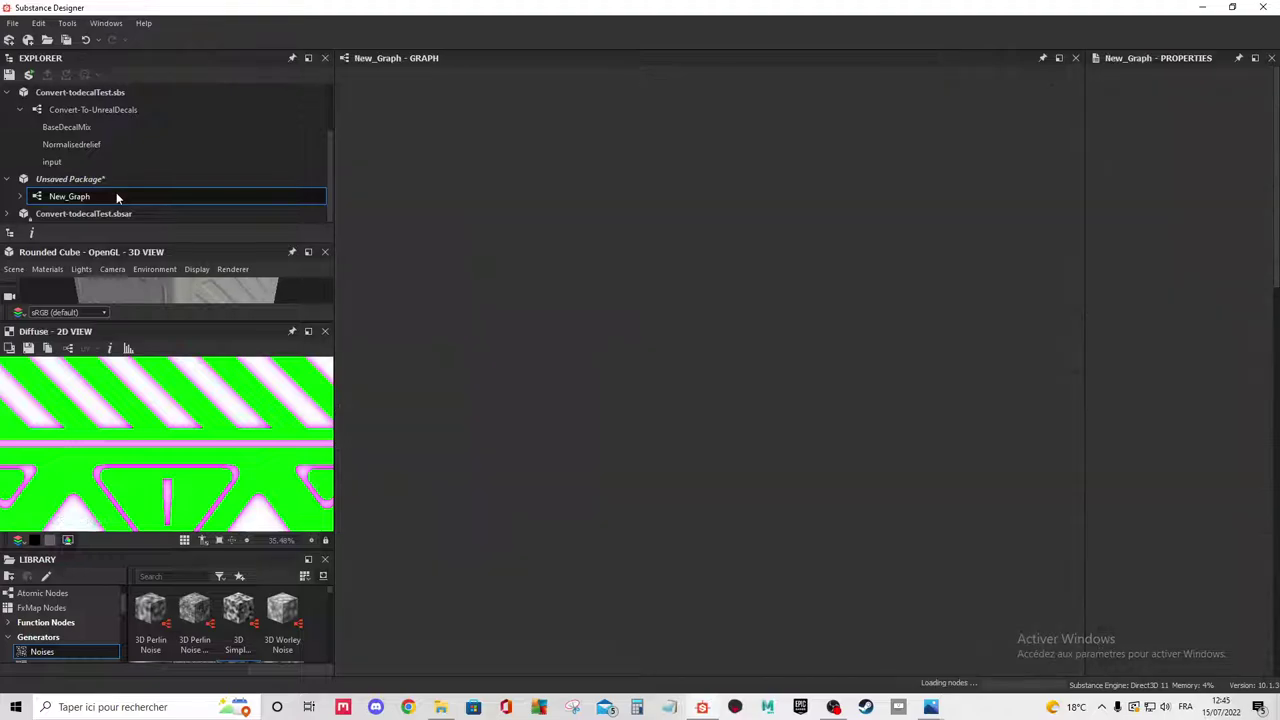
{"action": "scroll", "coordinate": [817, 390], "scroll_direction": "up", "scroll_amount": 2}
{"action": "scroll", "coordinate": [817, 380], "scroll_direction": "up", "scroll_amount": 3}
{"action": "double_click", "coordinate": [817, 376]}
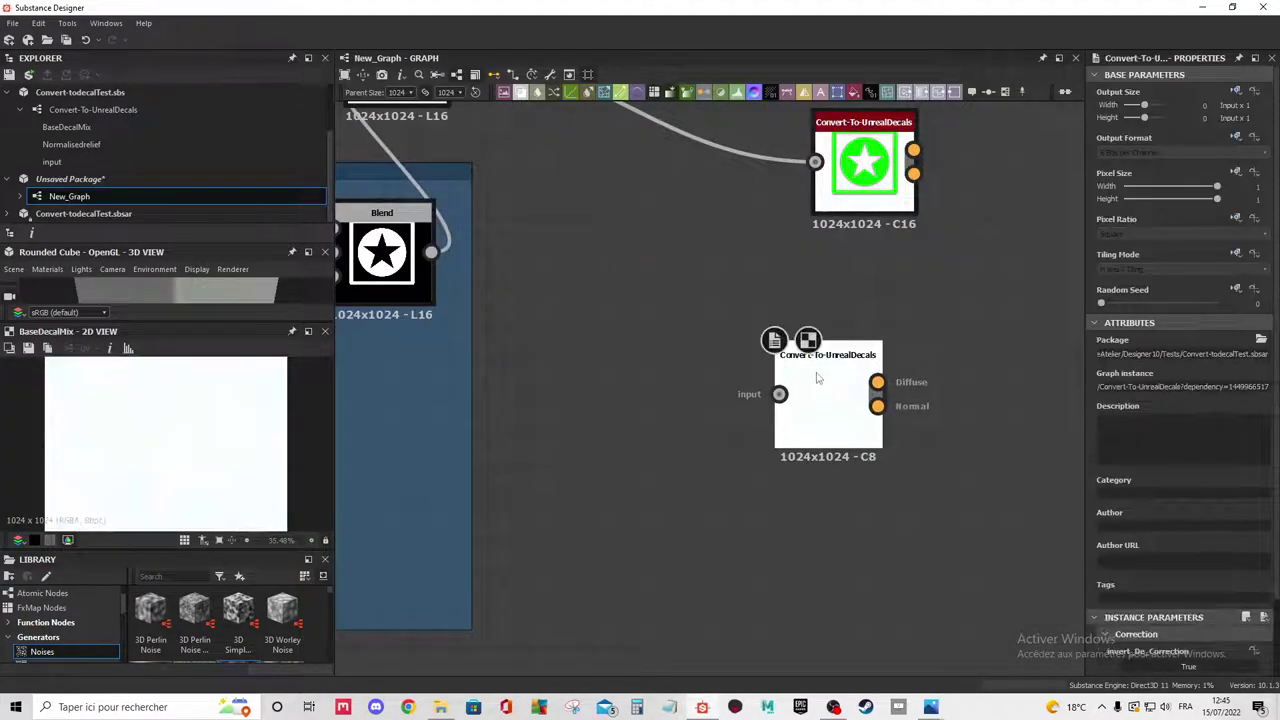
{"action": "left_click_drag", "start_coordinate": [817, 376], "coordinate": [853, 484]}
Zoom in on the instance to inspect its blank thumbnail and its input, Diffuse and Normal pins.
{"action": "middle_click_drag", "start_coordinate": [903, 457], "coordinate": [798, 449]}
{"action": "scroll", "coordinate": [798, 449], "scroll_direction": "up", "scroll_amount": 2}
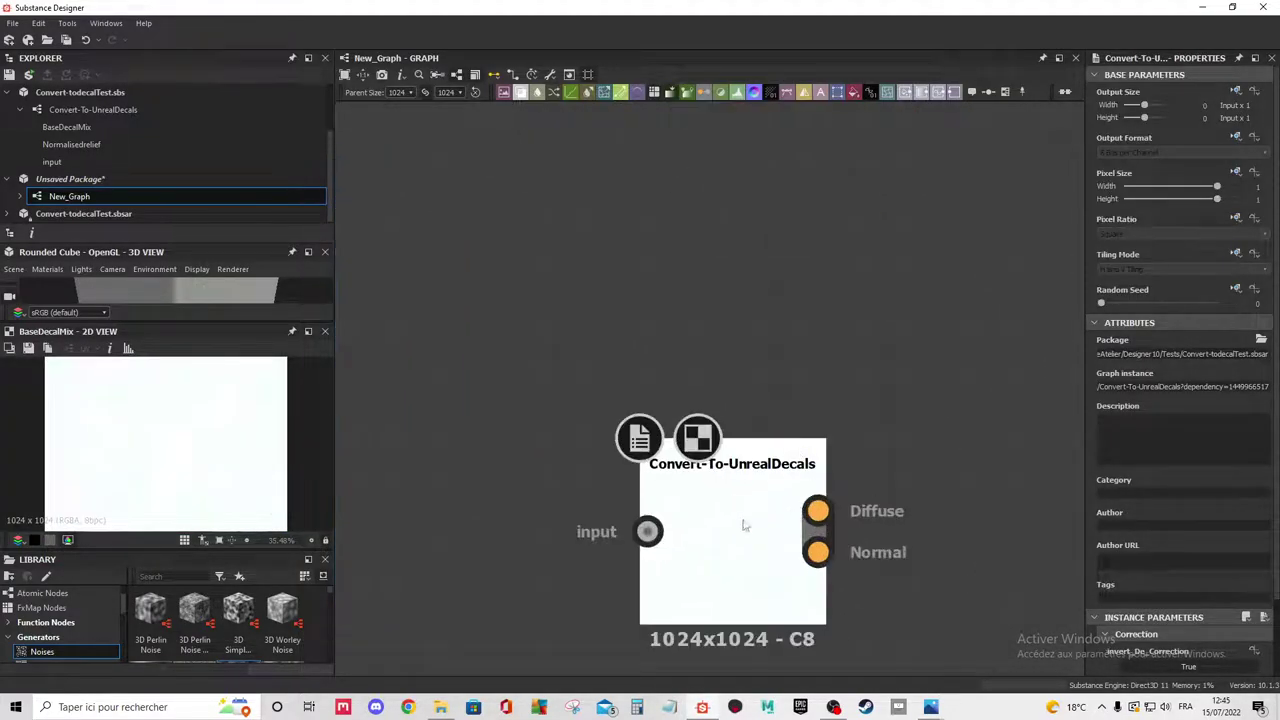
{"action": "scroll", "coordinate": [743, 523], "scroll_direction": "up", "scroll_amount": 1}
{"action": "scroll", "coordinate": [731, 491], "scroll_direction": "down", "scroll_amount": 1}
{"action": "middle_click_drag", "start_coordinate": [760, 543], "coordinate": [757, 344]}
{"action": "scroll", "coordinate": [757, 350], "scroll_direction": "down", "scroll_amount": 2}
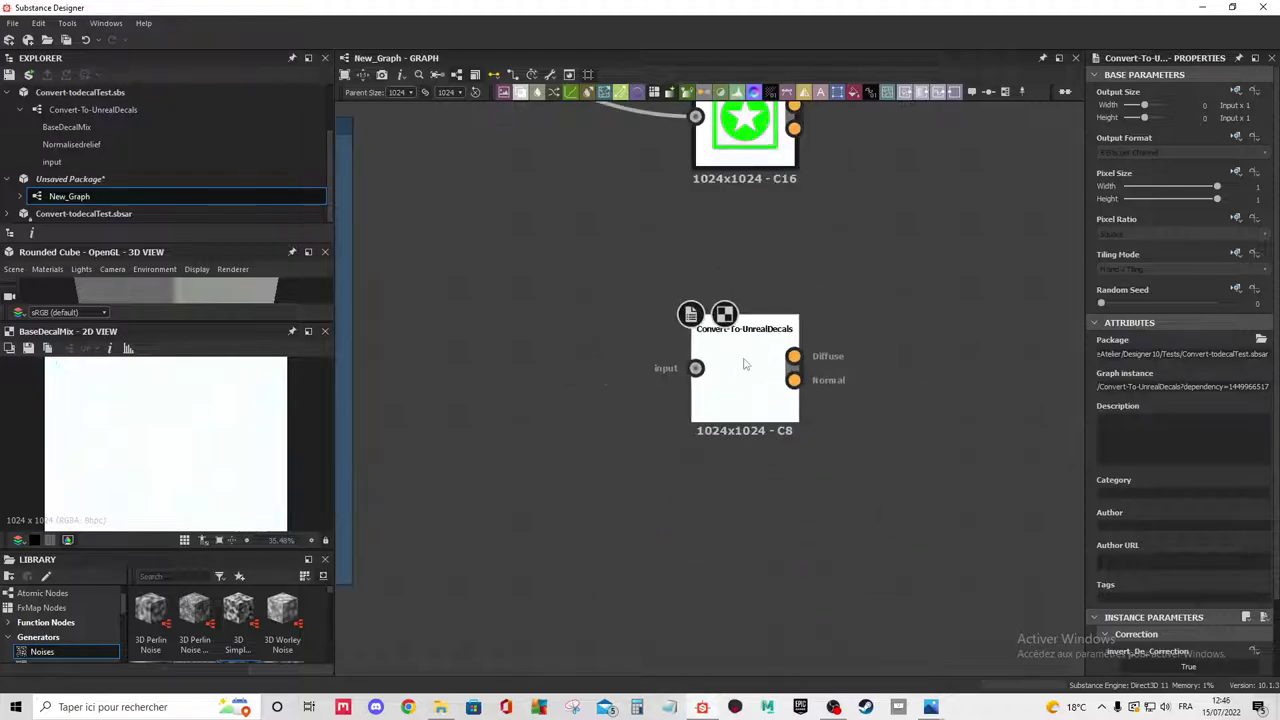
{"action": "scroll", "coordinate": [745, 362], "scroll_direction": "down", "scroll_amount": 2}
{"action": "scroll", "coordinate": [744, 364], "scroll_direction": "down", "scroll_amount": 2}
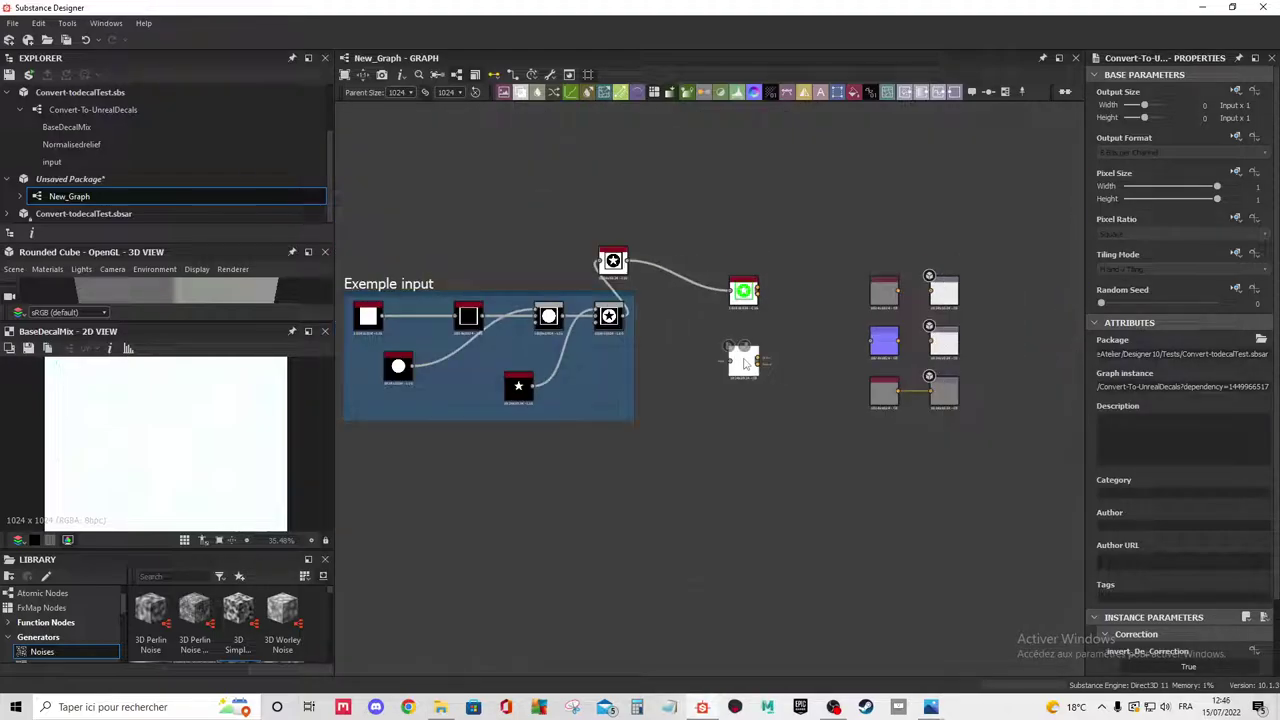
{"action": "scroll", "coordinate": [776, 353], "scroll_direction": "up", "scroll_amount": 3}
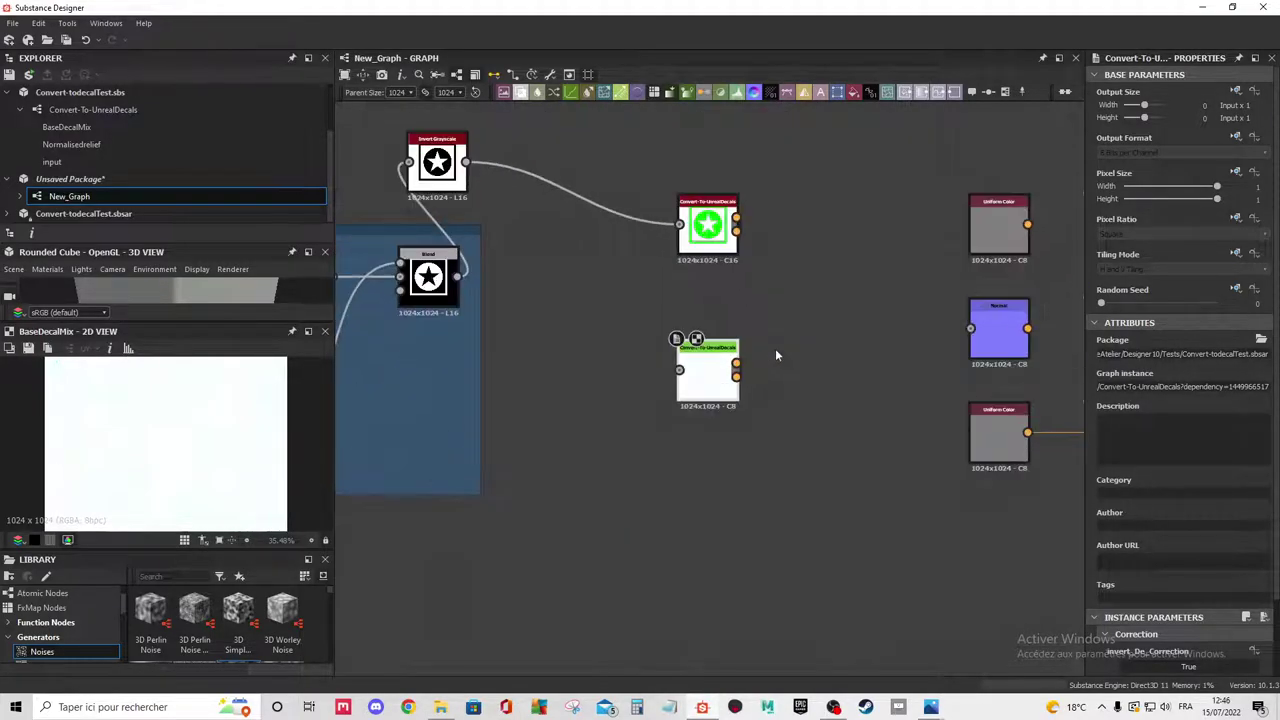
{"action": "scroll", "coordinate": [773, 344], "scroll_direction": "up", "scroll_amount": 1}
{"action": "scroll", "coordinate": [720, 342], "scroll_direction": "up", "scroll_amount": 1}
{"action": "scroll", "coordinate": [673, 341], "scroll_direction": "up", "scroll_amount": 1}
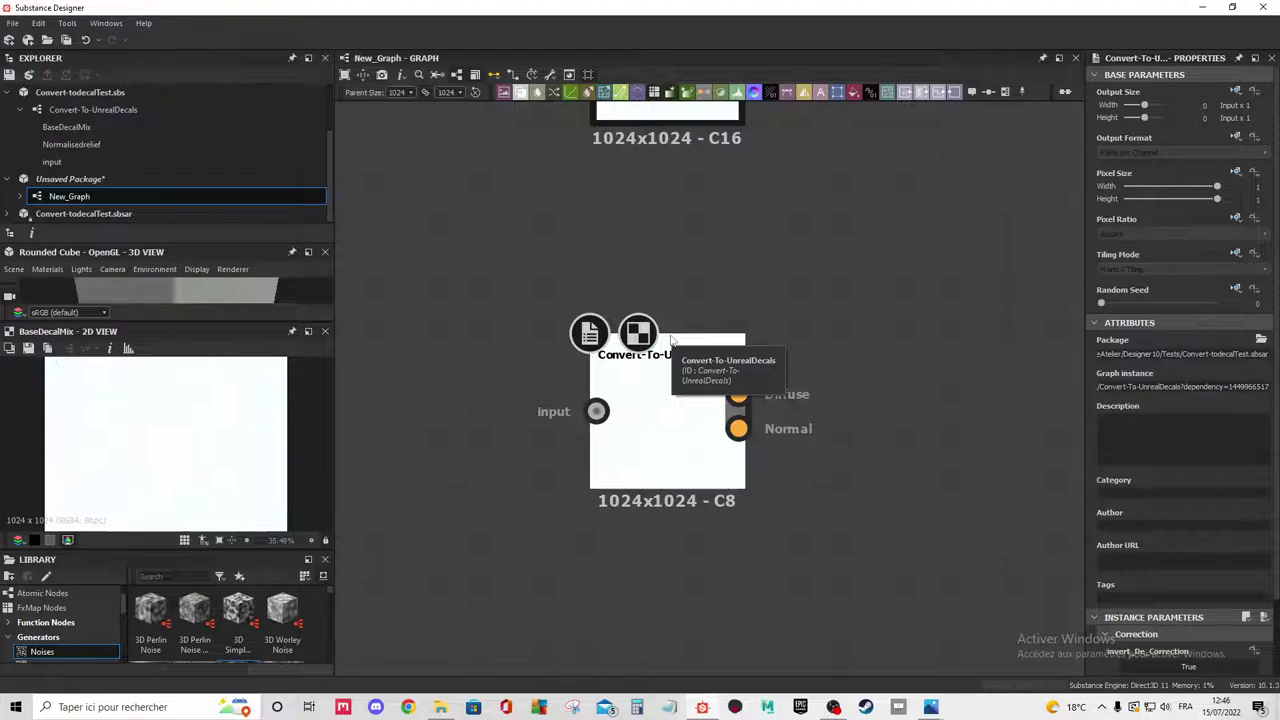
{"action": "scroll", "coordinate": [668, 355], "scroll_direction": "down", "scroll_amount": 3}
{"action": "scroll", "coordinate": [667, 362], "scroll_direction": "up", "scroll_amount": 3}
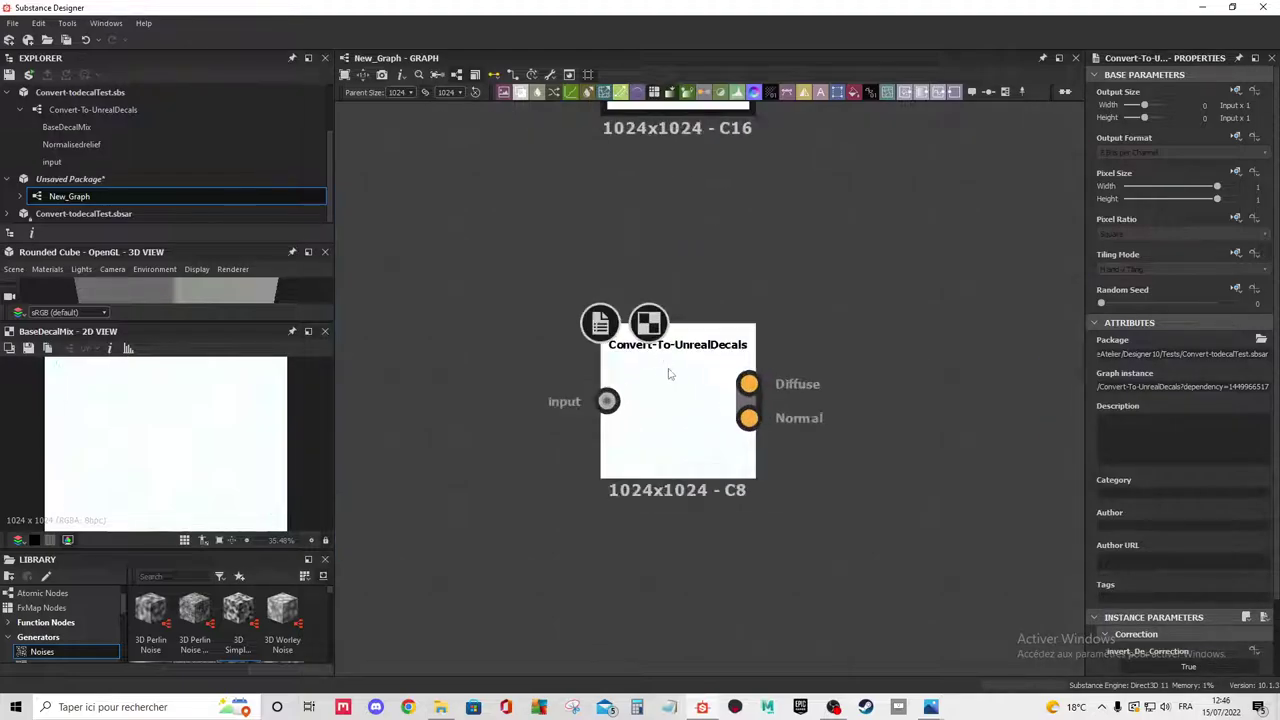
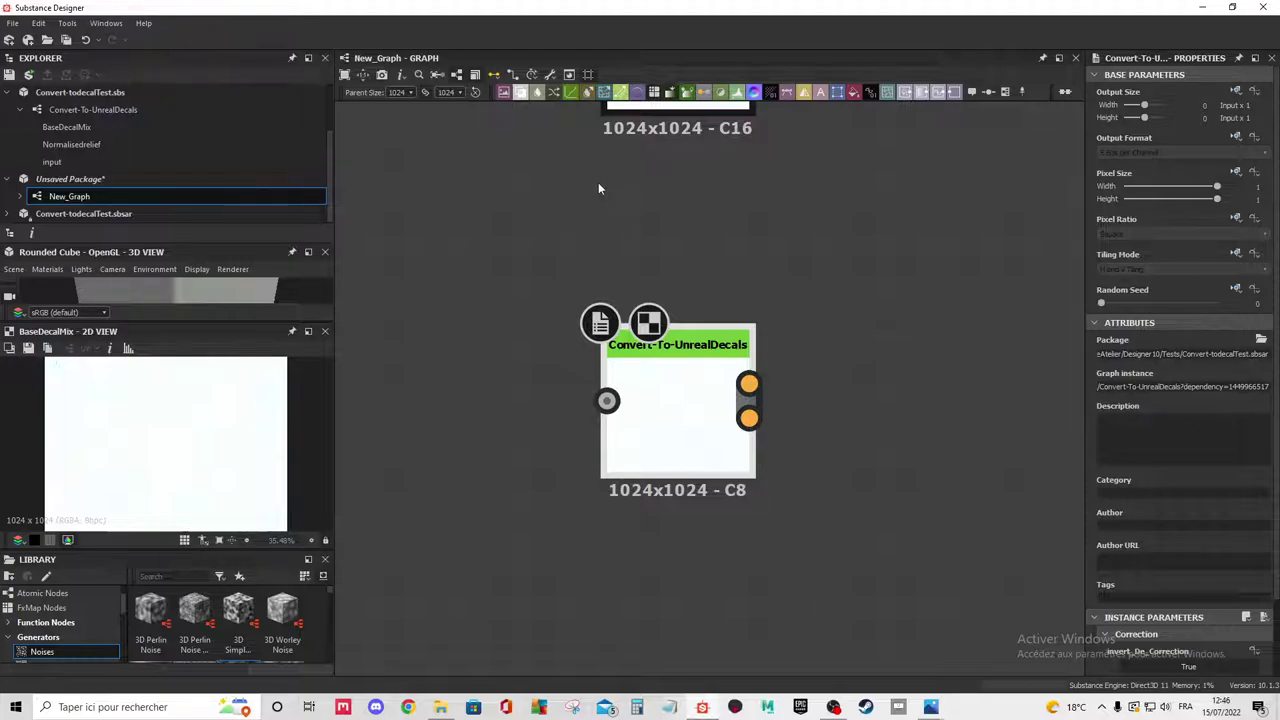
Close the Convert-todecalTest.sbs package.
{"action": "scroll", "coordinate": [786, 237], "scroll_direction": "down", "scroll_amount": 2}
{"action": "scroll", "coordinate": [786, 237], "scroll_direction": "down", "scroll_amount": 3}
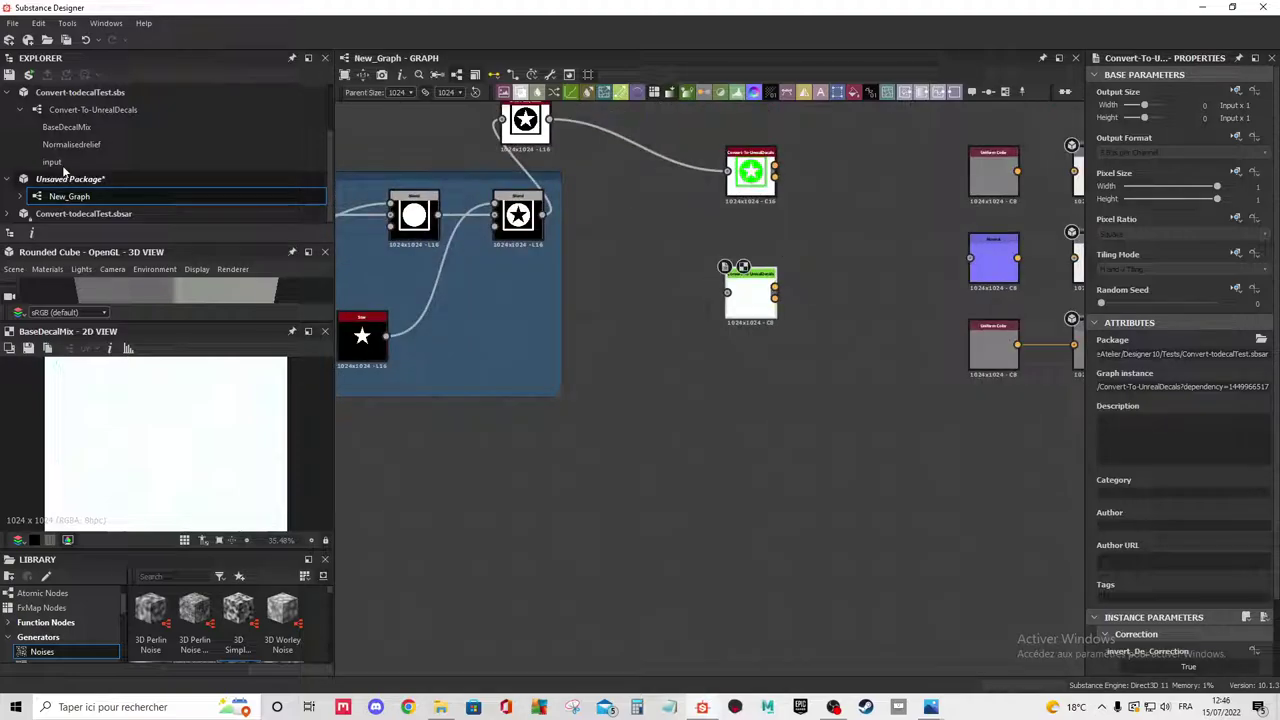
{"action": "left_click", "coordinate": [86, 92]}
{"action": "right_click", "coordinate": [88, 92]}
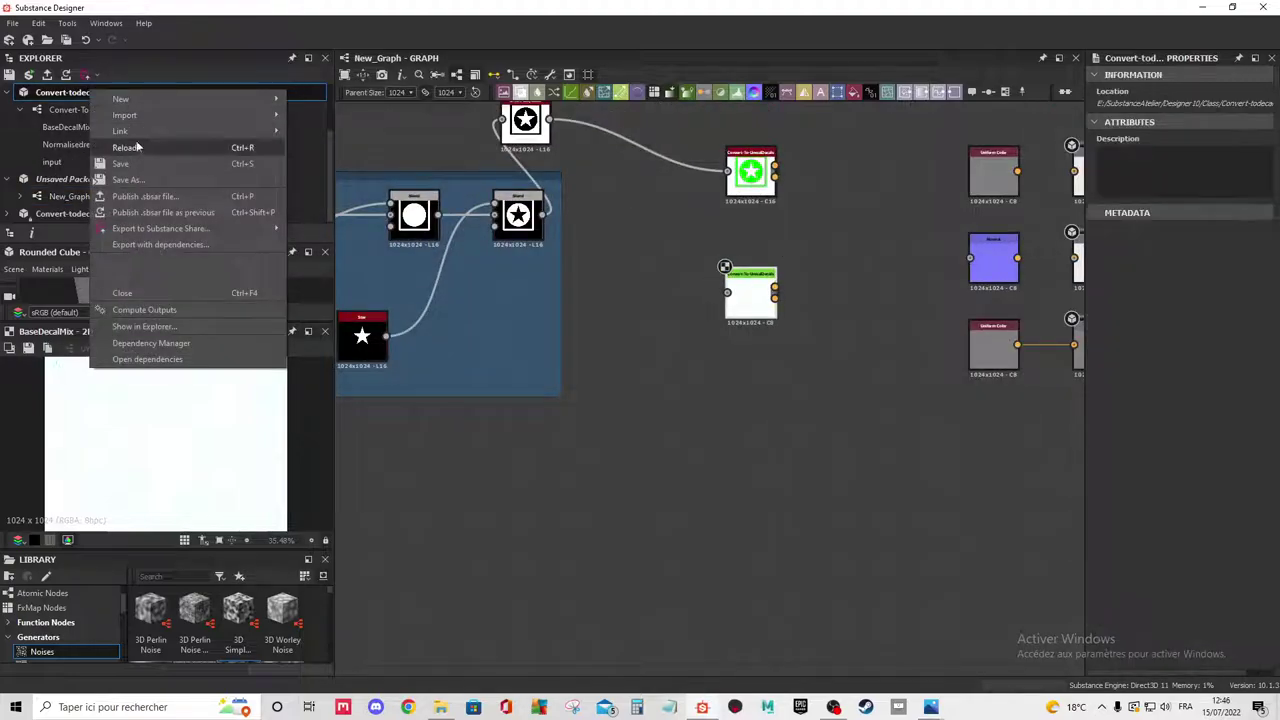
{"action": "left_click", "coordinate": [153, 292]}
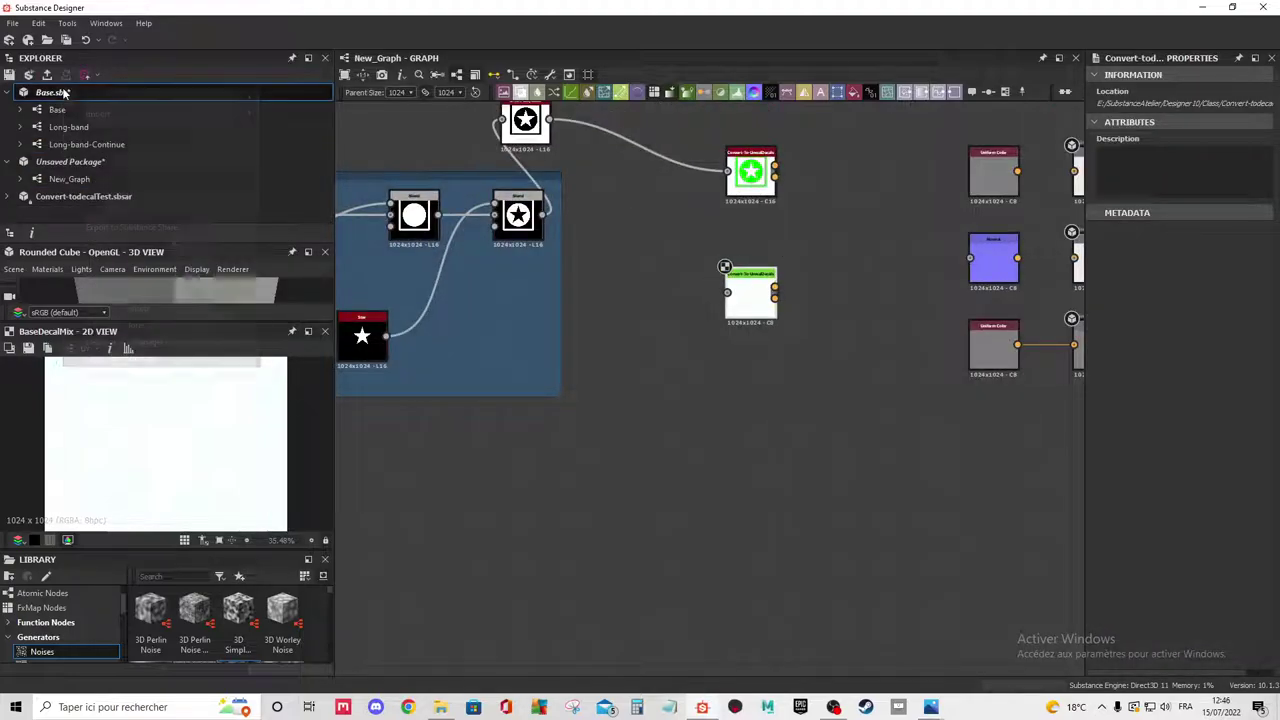
Close Base.sbs, discarding its unsaved changes.
{"action": "right_click", "coordinate": [64, 92]}
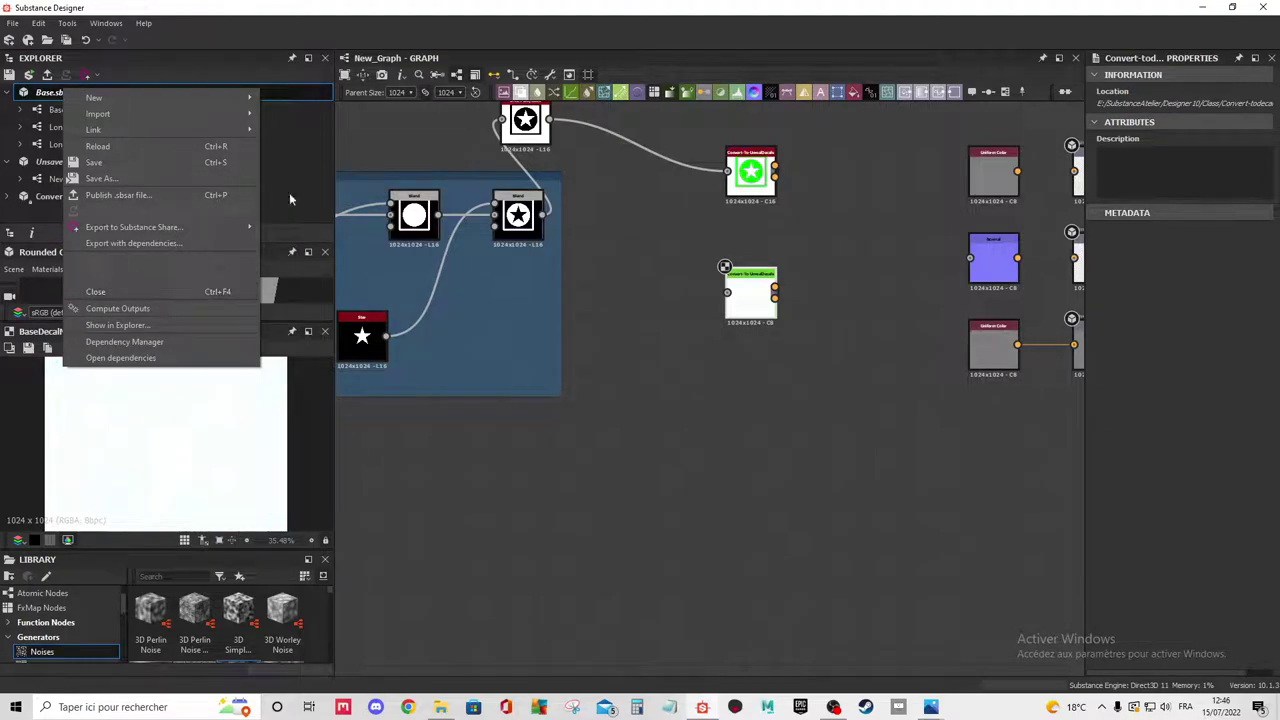
{"action": "left_click", "coordinate": [570, 365]}
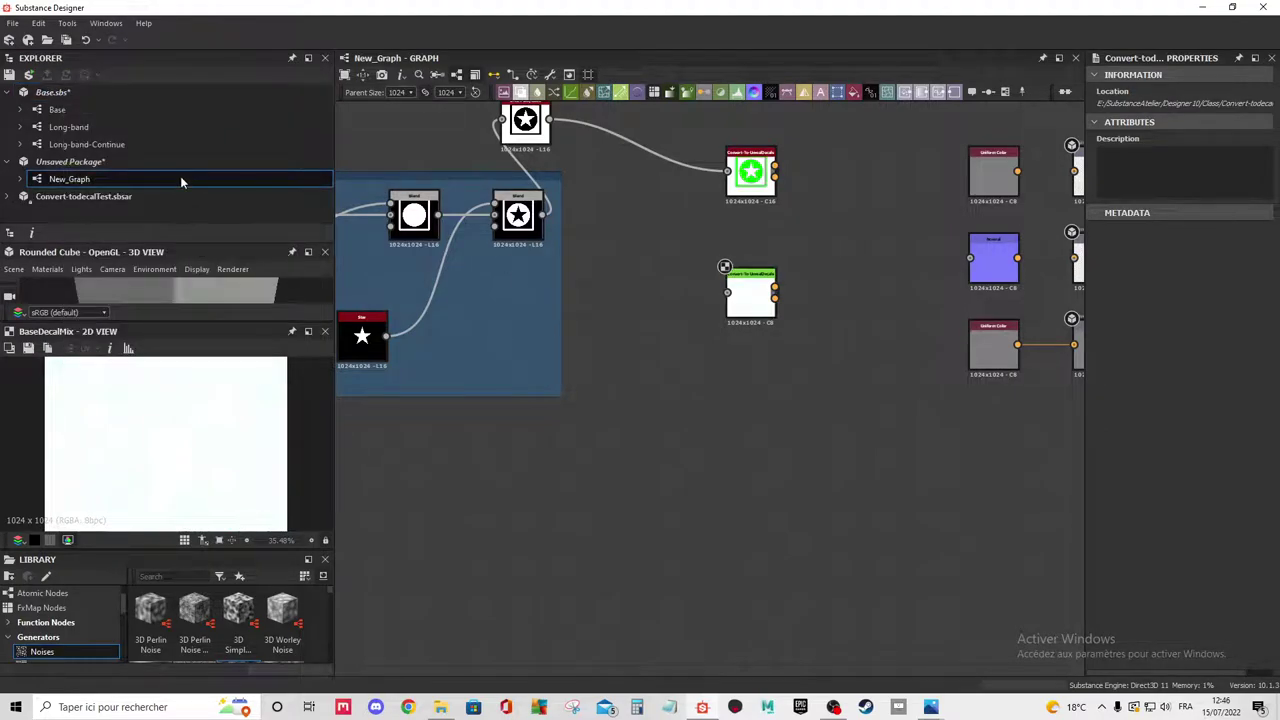
{"action": "left_click", "coordinate": [180, 178]}
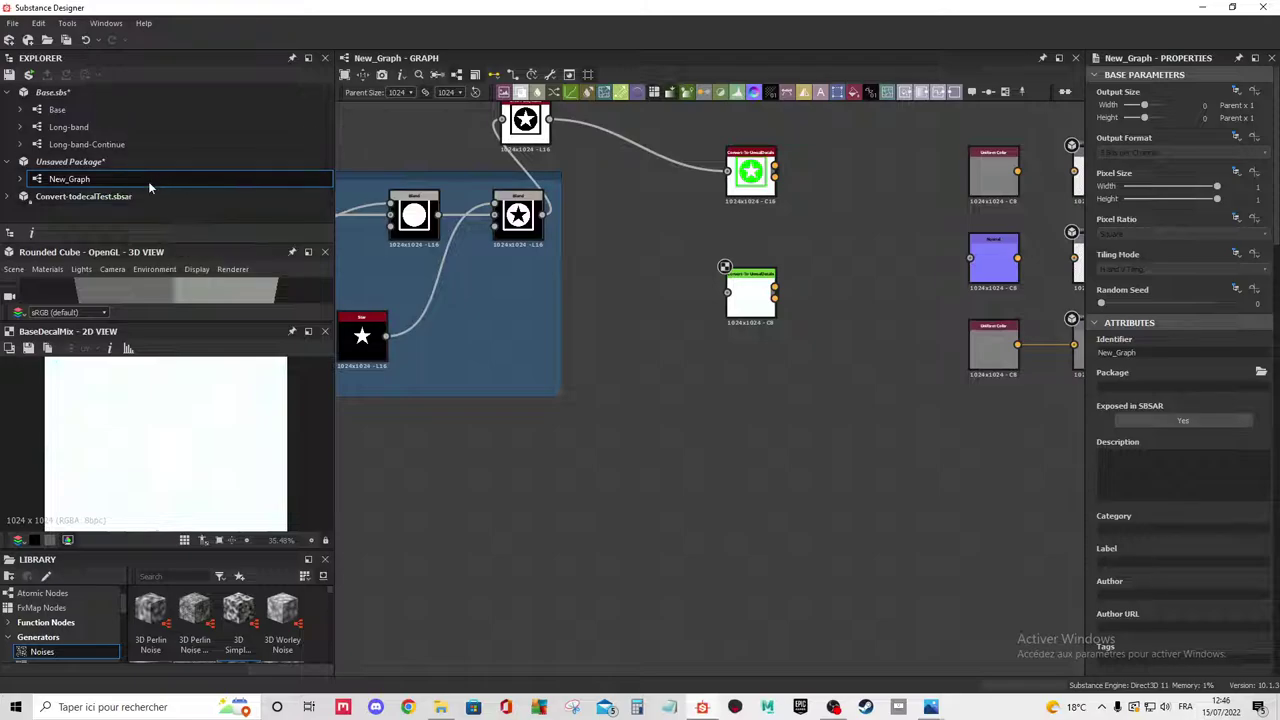
{"action": "right_click", "coordinate": [123, 93]}
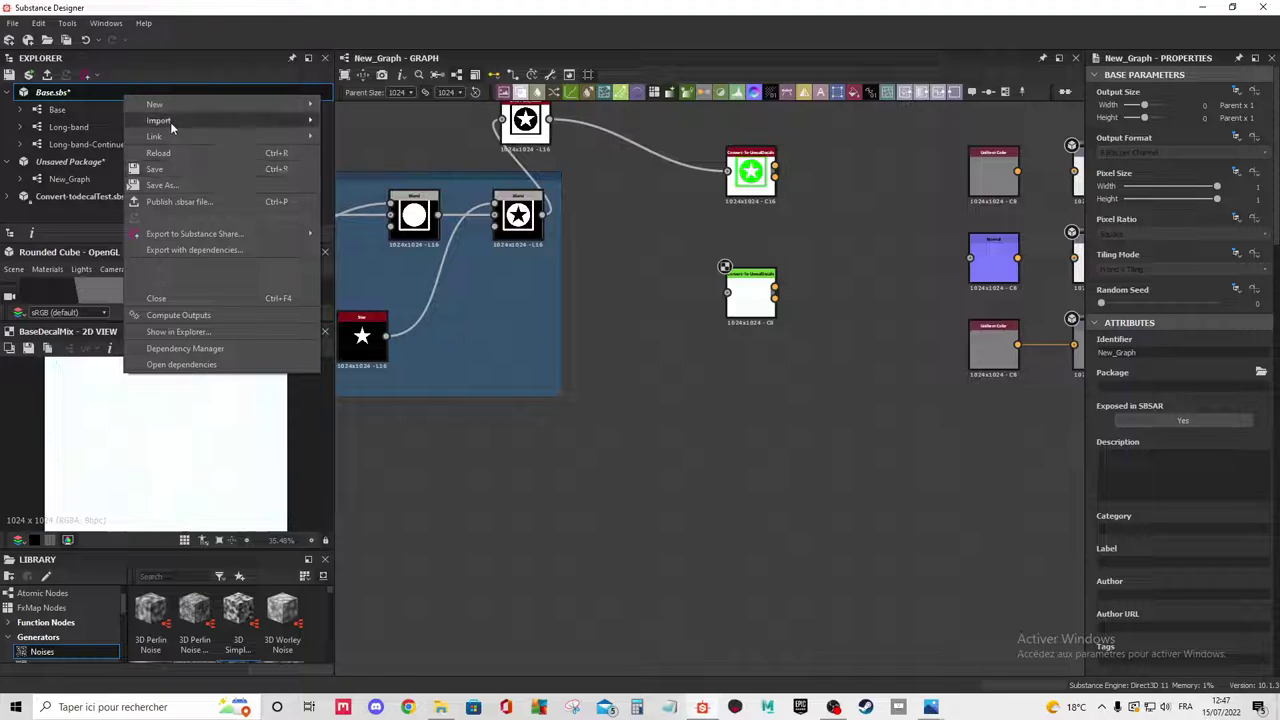
{"action": "left_click", "coordinate": [188, 298]}
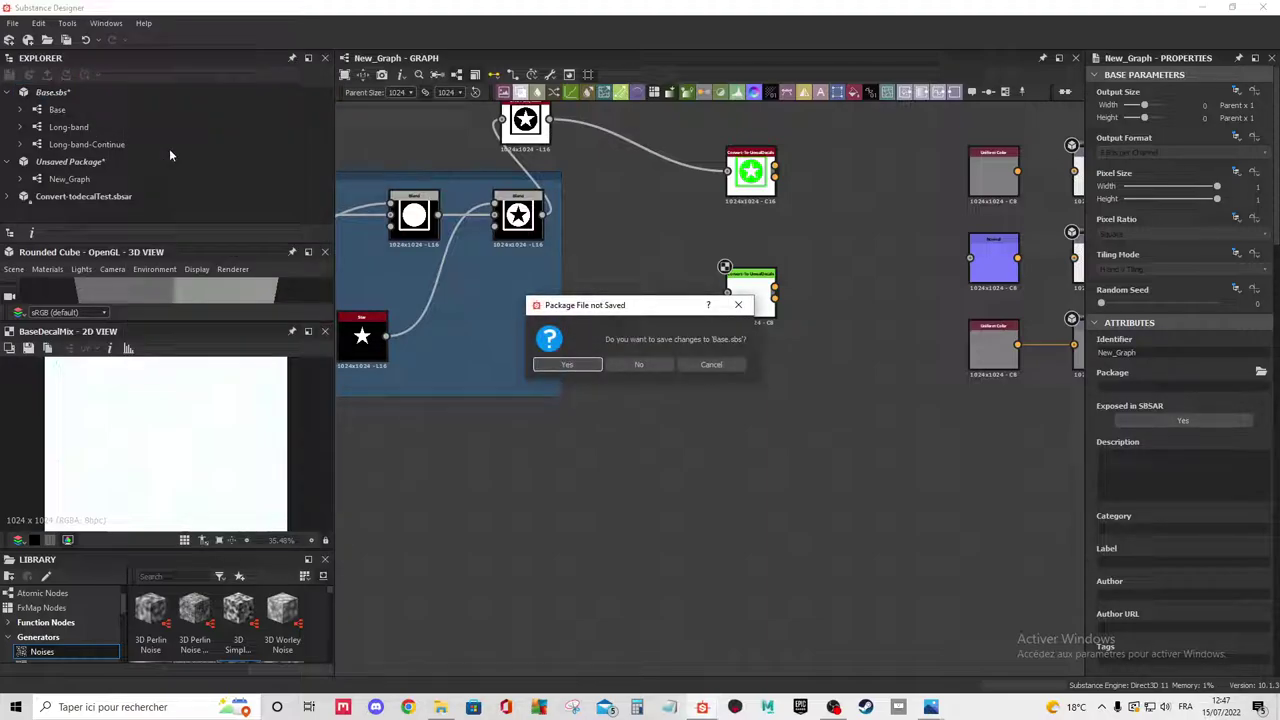
{"action": "left_click", "coordinate": [661, 365]}
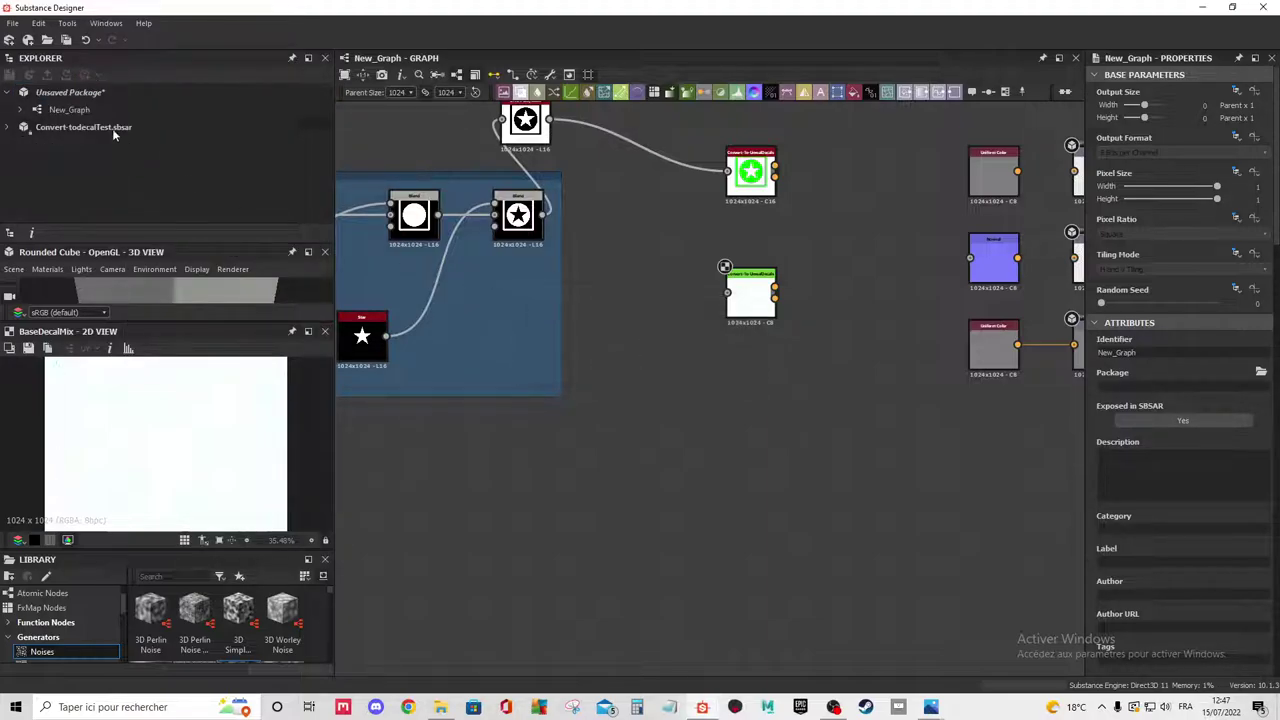
Close the unsaved package without saving its changes.
{"action": "right_click", "coordinate": [92, 96]}
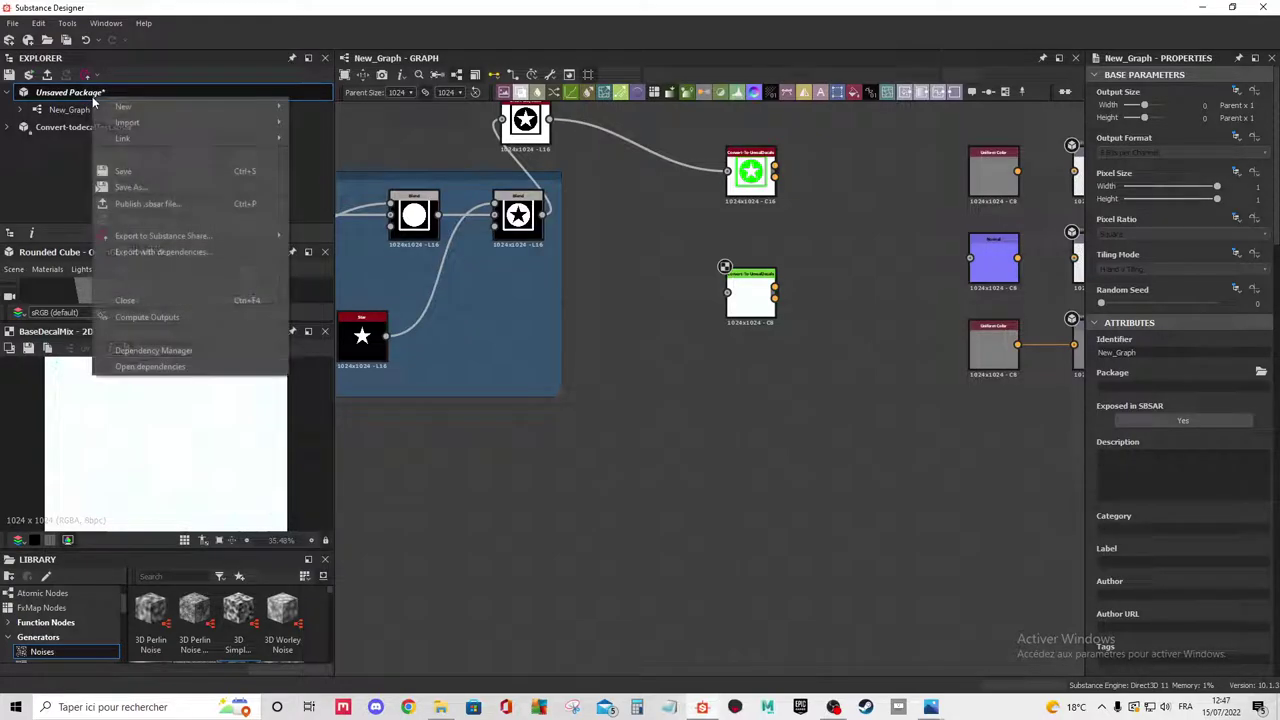
{"action": "left_click", "coordinate": [157, 296]}
{"action": "left_click", "coordinate": [638, 364]}
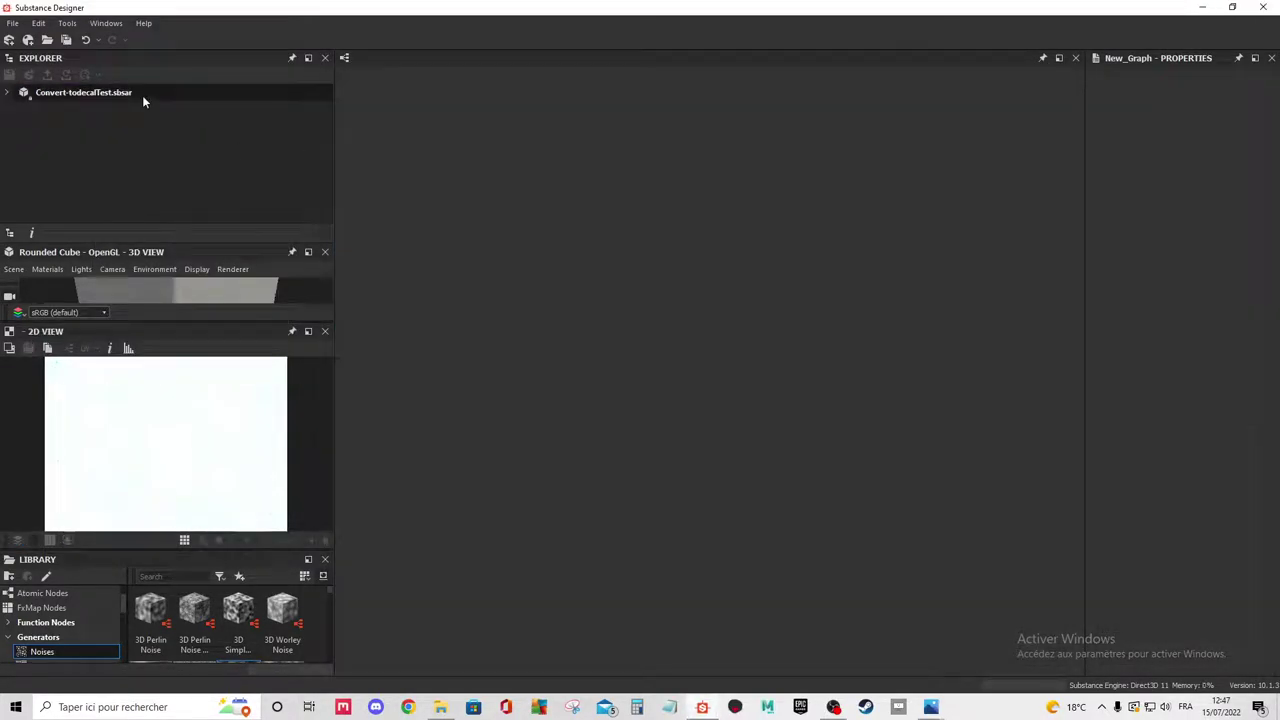
{"action": "right_click", "coordinate": [142, 92]}
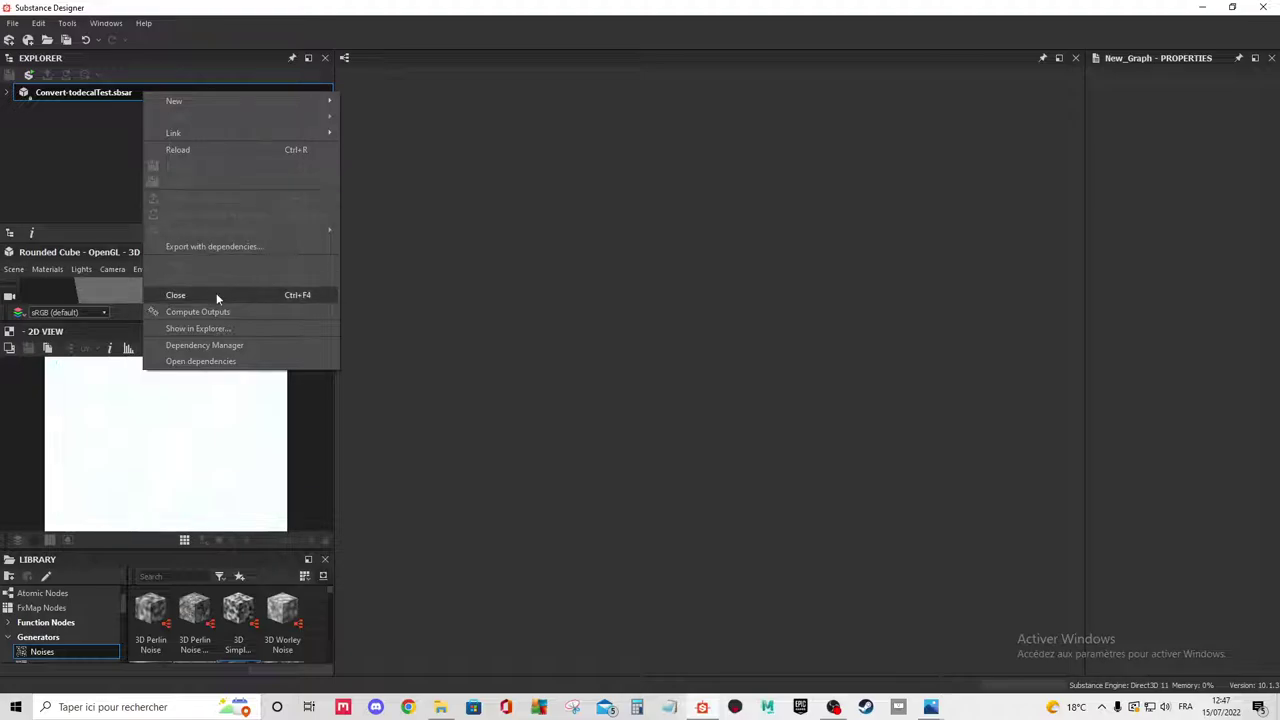
Close Convert-todecalTest.sbsar and create an Empty-template graph named Half-Splitter.
{"action": "left_click", "coordinate": [216, 295]}
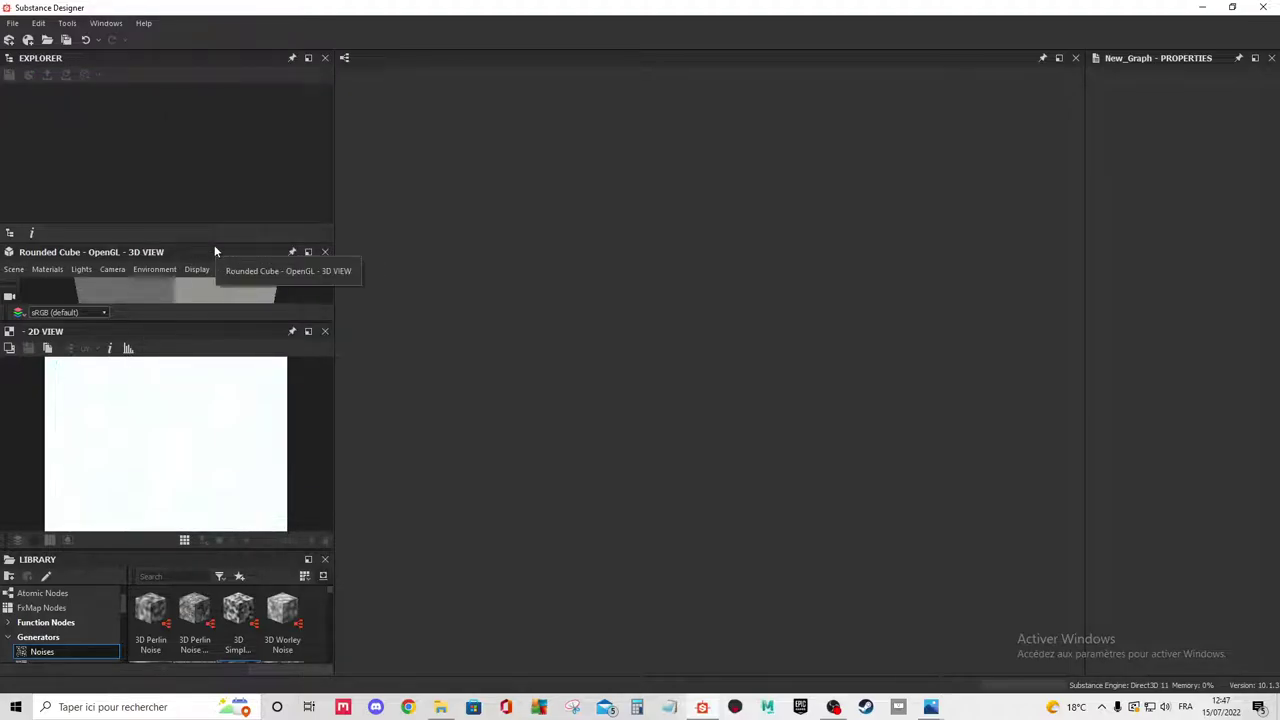
{"action": "left_click", "coordinate": [12, 23]}
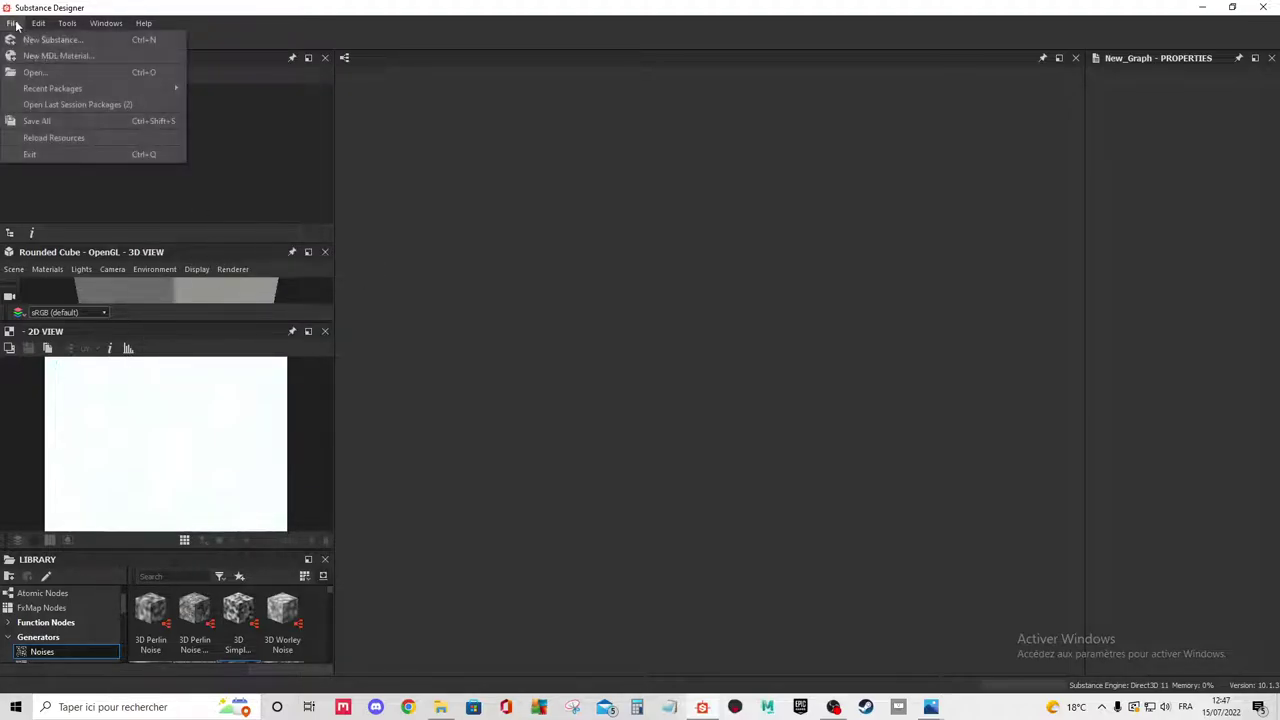
{"action": "left_click", "coordinate": [60, 40]}
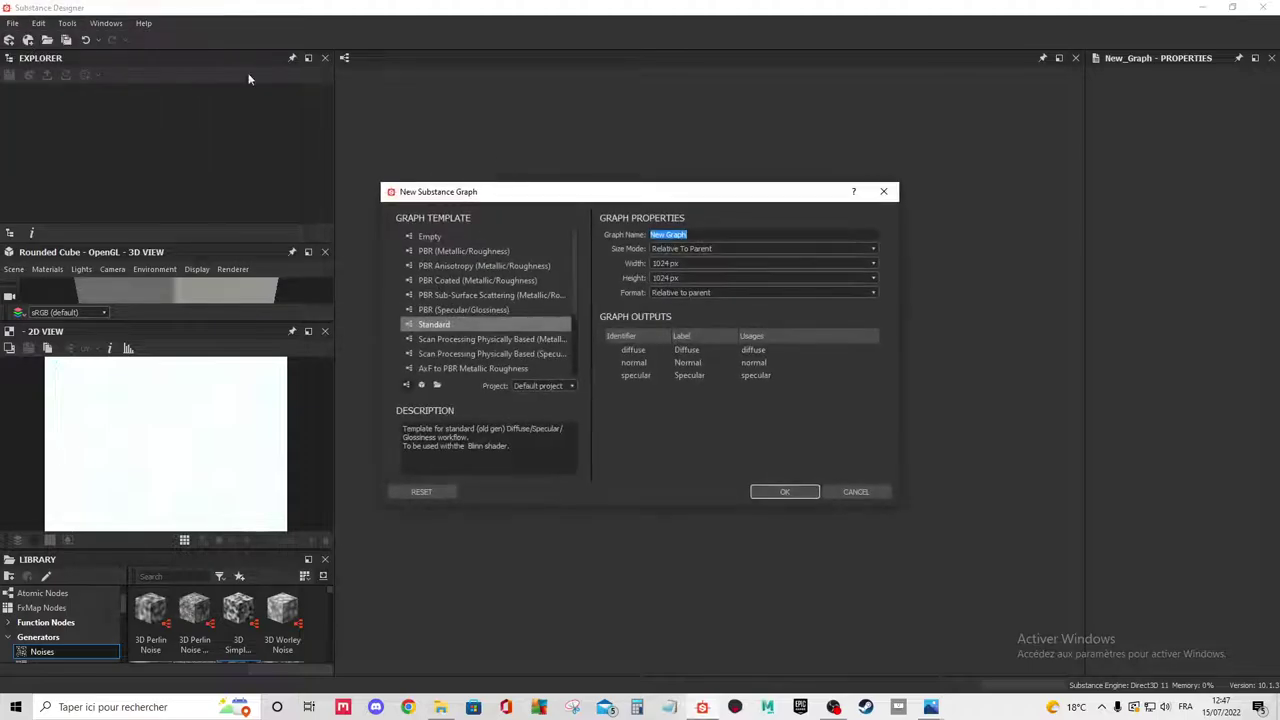
{"action": "left_click", "coordinate": [466, 236]}
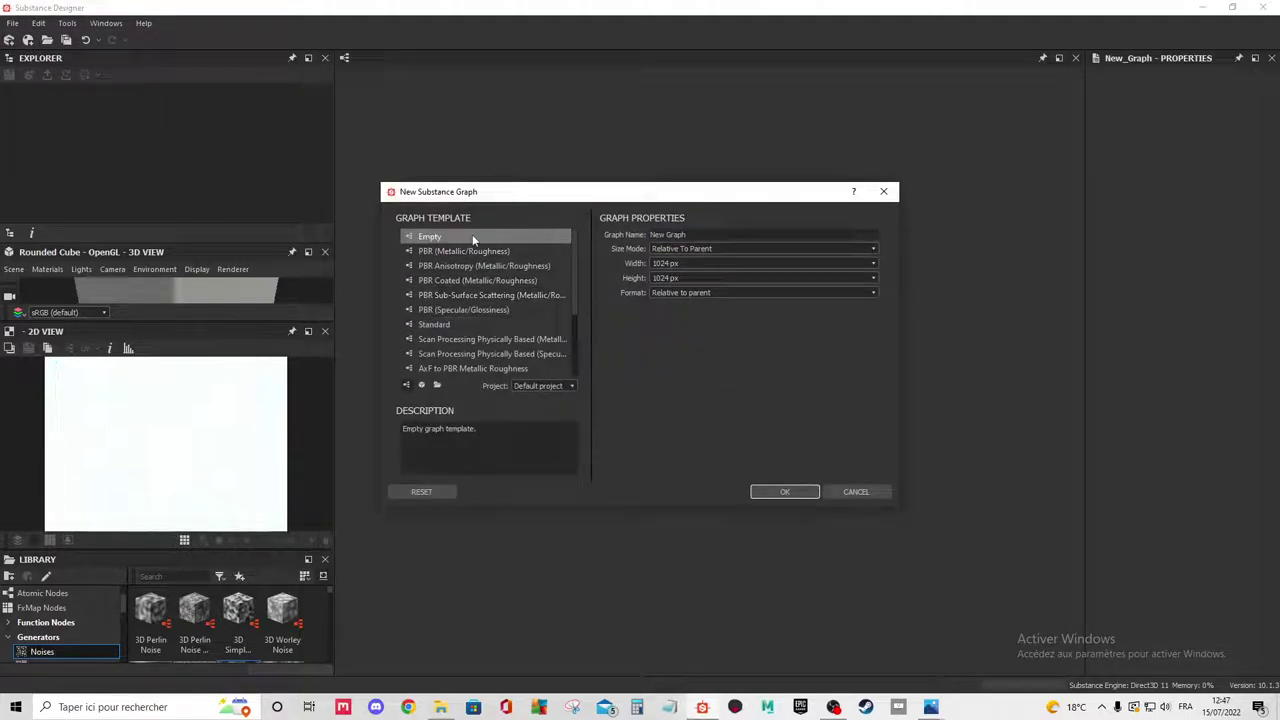
{"action": "left_click", "coordinate": [655, 264]}
{"action": "left_click", "coordinate": [697, 234]}
{"action": "type", "text": "Half-"}
{"action": "type", "text": "Spl"}
{"action": "type", "text": "itter"}
{"action": "left_click", "coordinate": [768, 494]}
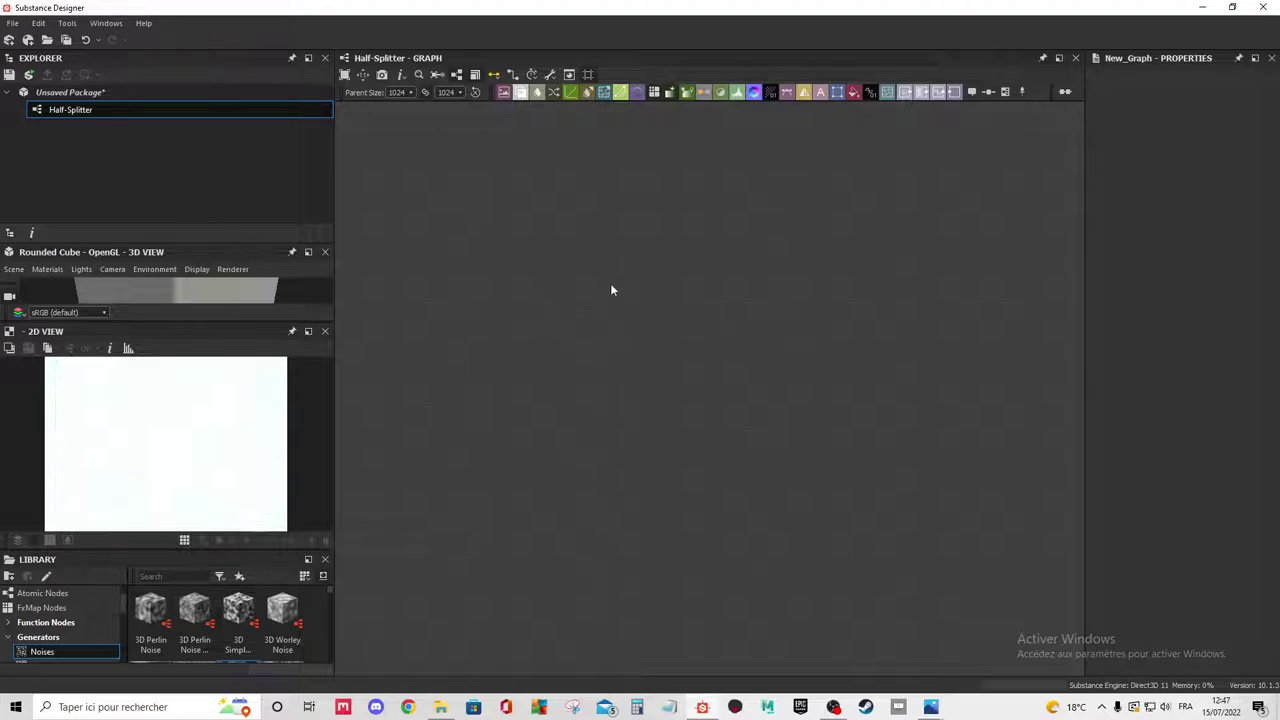
Add a grayscale input node and move it to the graph's left.
{"action": "right_click", "coordinate": [513, 284]}
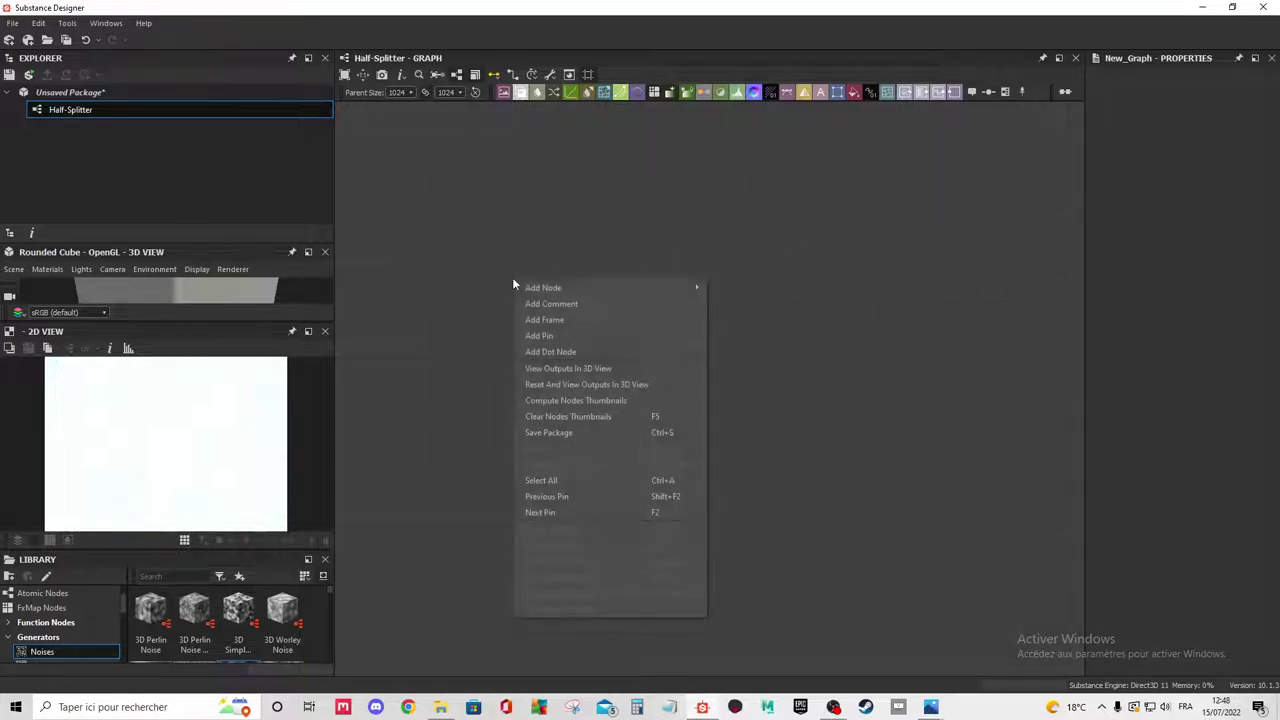
{"action": "mouse_move", "coordinate": [560, 287]}
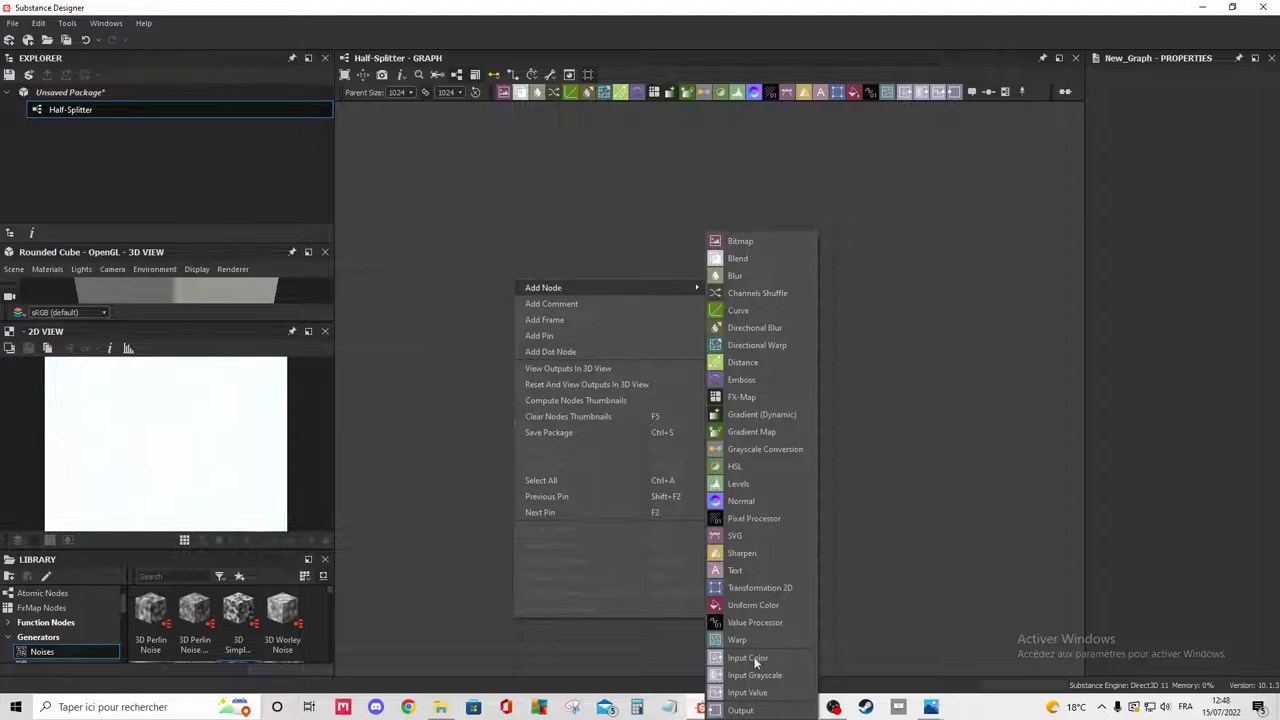
{"action": "left_click", "coordinate": [764, 674]}
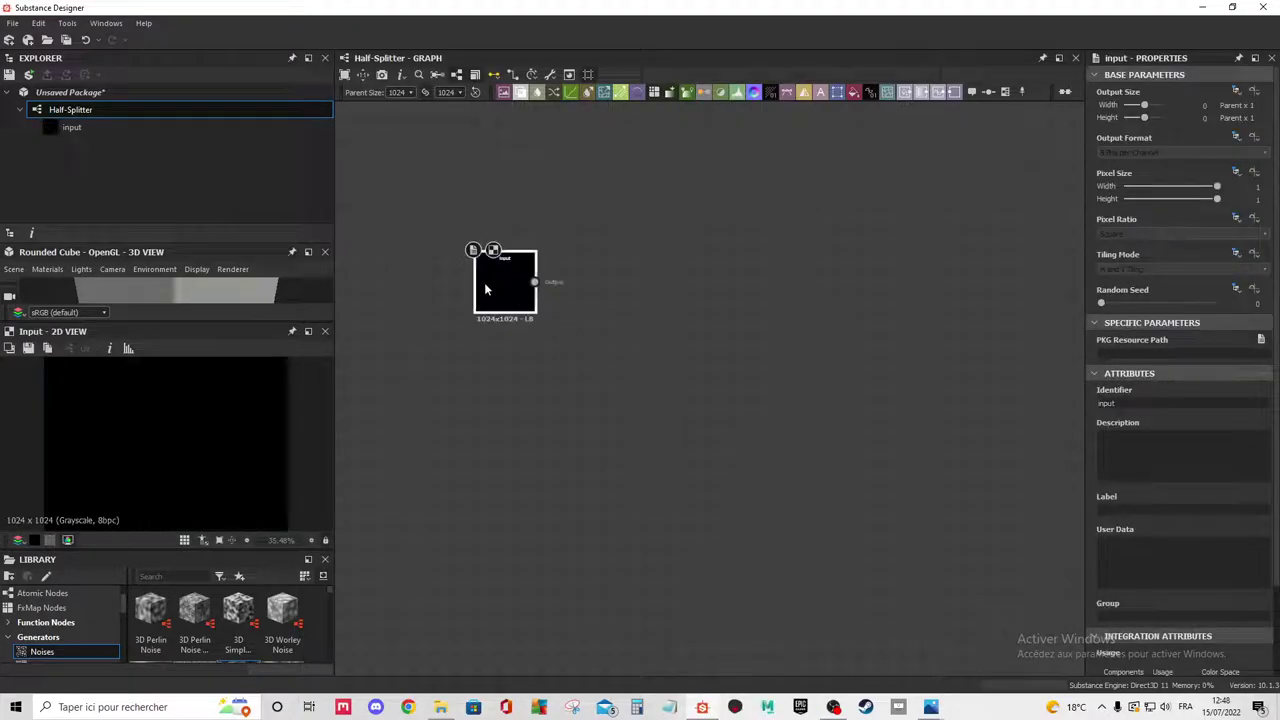
{"action": "left_click_drag", "start_coordinate": [485, 289], "coordinate": [366, 360]}
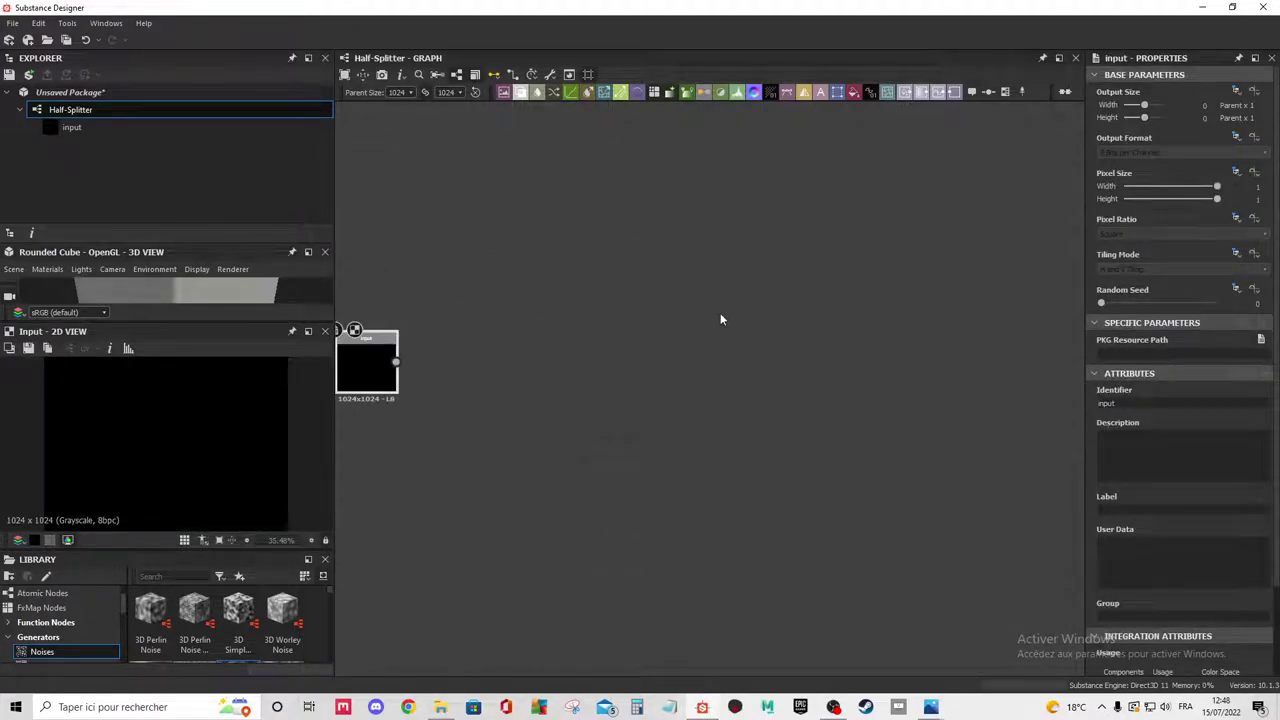
Add an output node and place it to the upper right.
{"action": "right_click", "coordinate": [798, 305]}
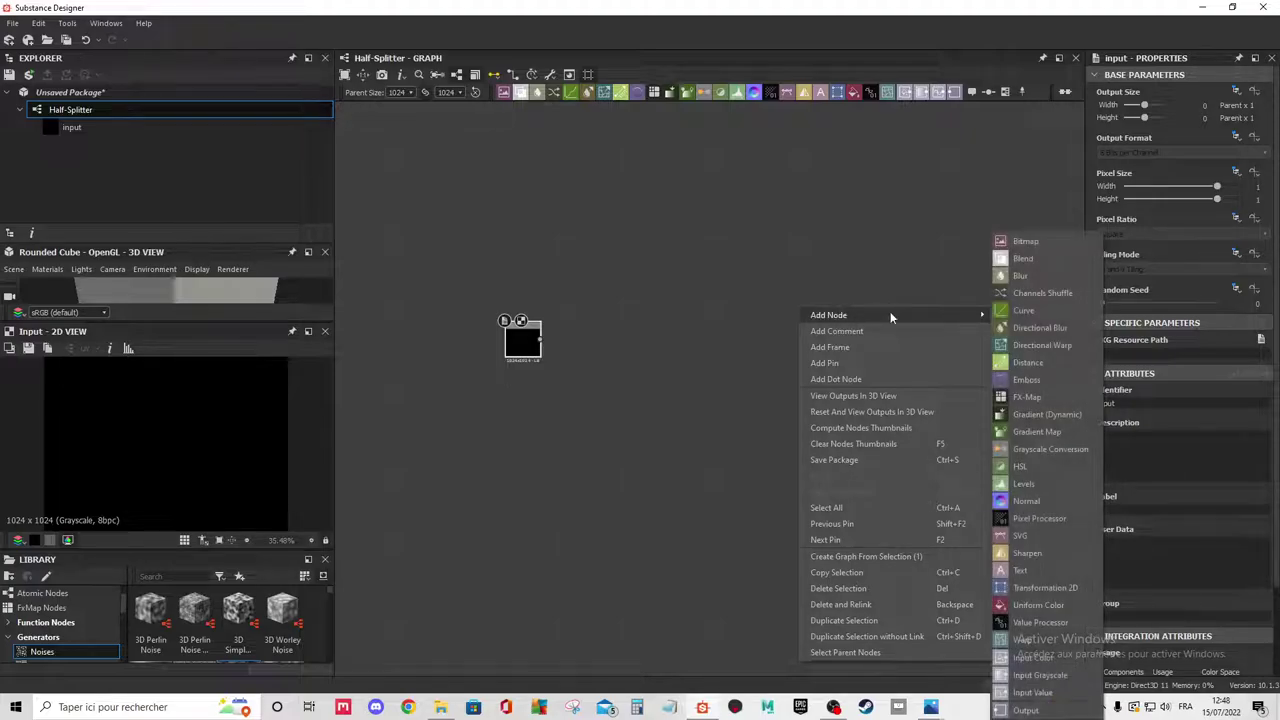
{"action": "left_click", "coordinate": [1026, 710]}
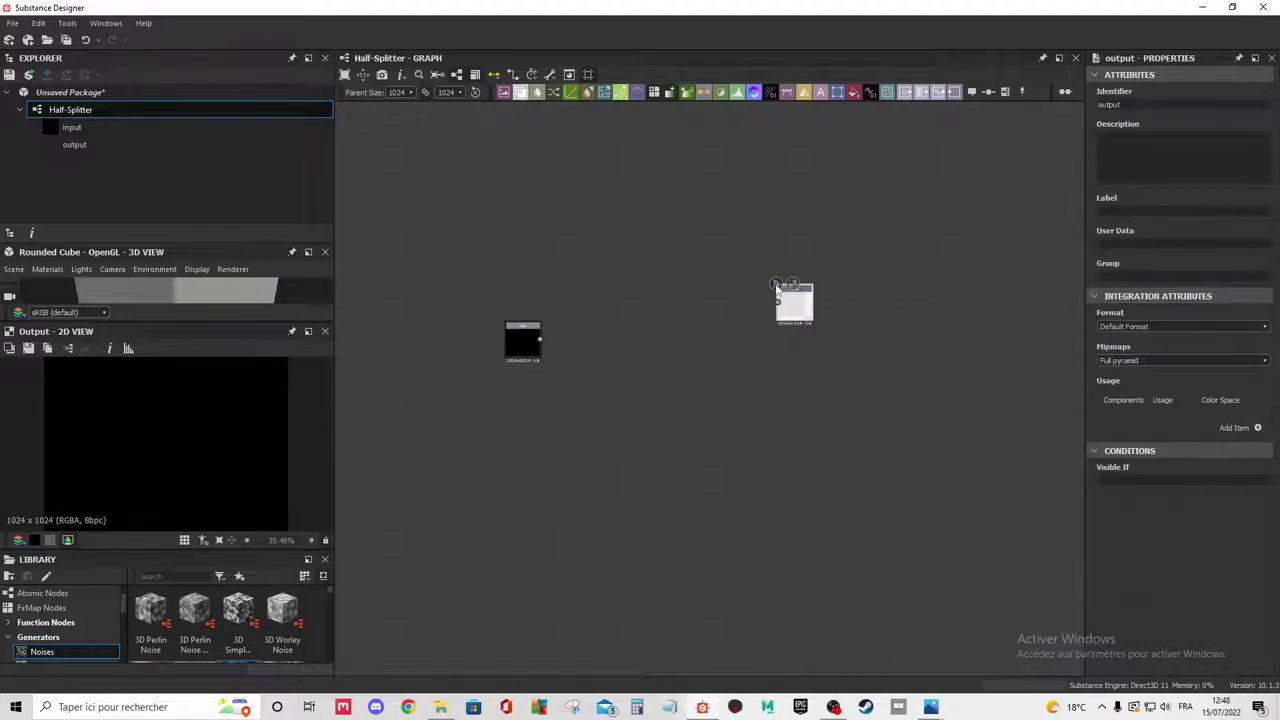
{"action": "left_click_drag", "start_coordinate": [778, 290], "coordinate": [846, 264]}
{"action": "scroll", "coordinate": [846, 266], "scroll_direction": "up", "scroll_amount": 2}
{"action": "scroll", "coordinate": [848, 268], "scroll_direction": "up", "scroll_amount": 3}
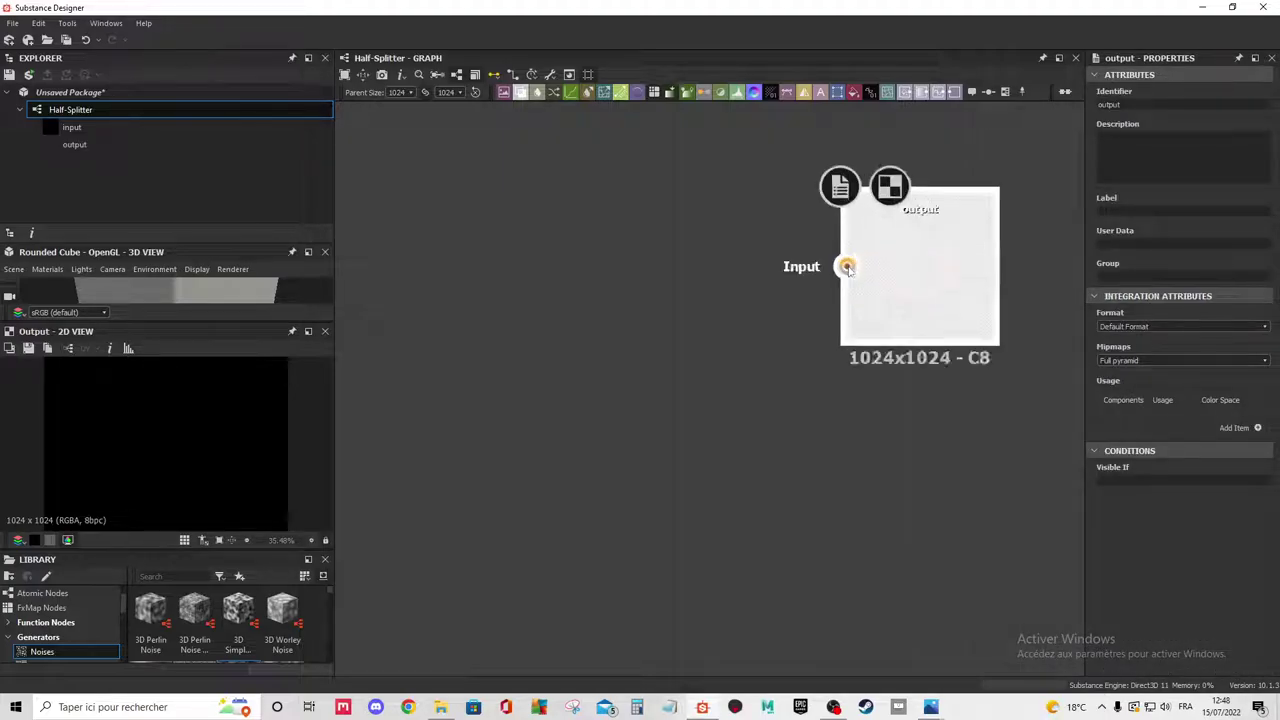
{"action": "scroll", "coordinate": [847, 268], "scroll_direction": "up", "scroll_amount": 2}
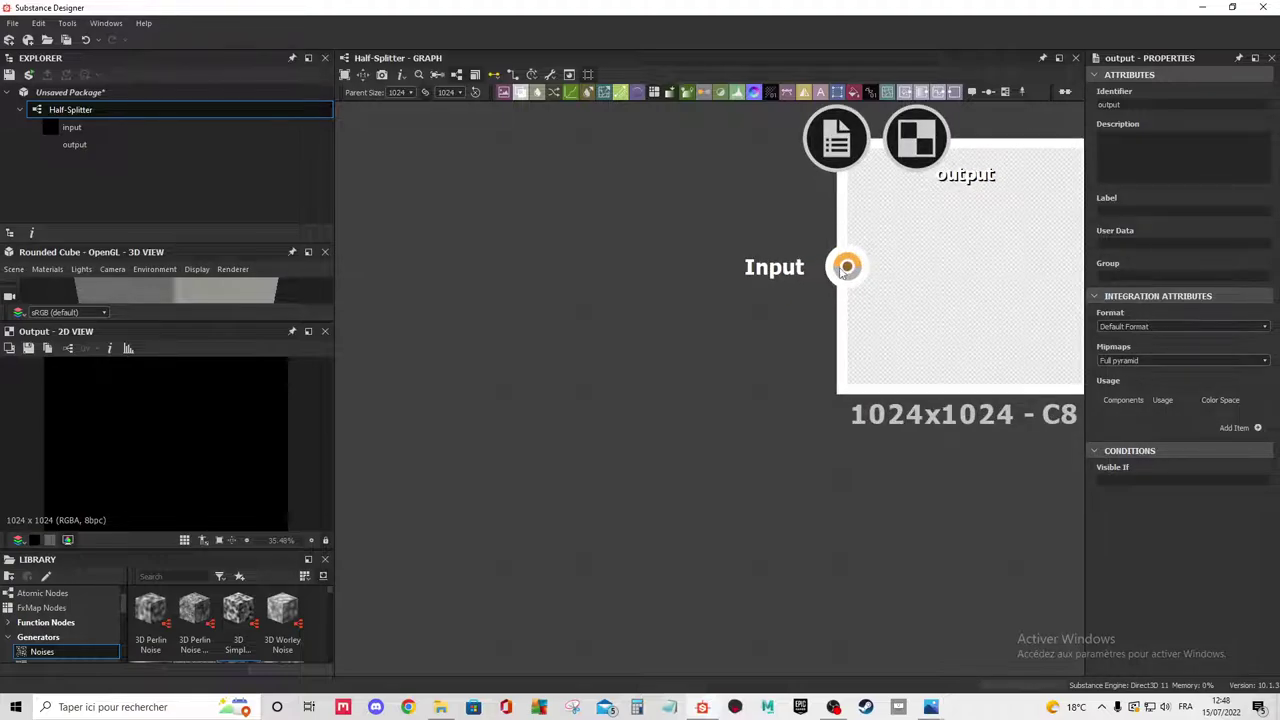
{"action": "scroll", "coordinate": [847, 268], "scroll_direction": "down", "scroll_amount": 2}
{"action": "left_click_drag", "start_coordinate": [843, 263], "coordinate": [700, 270]}
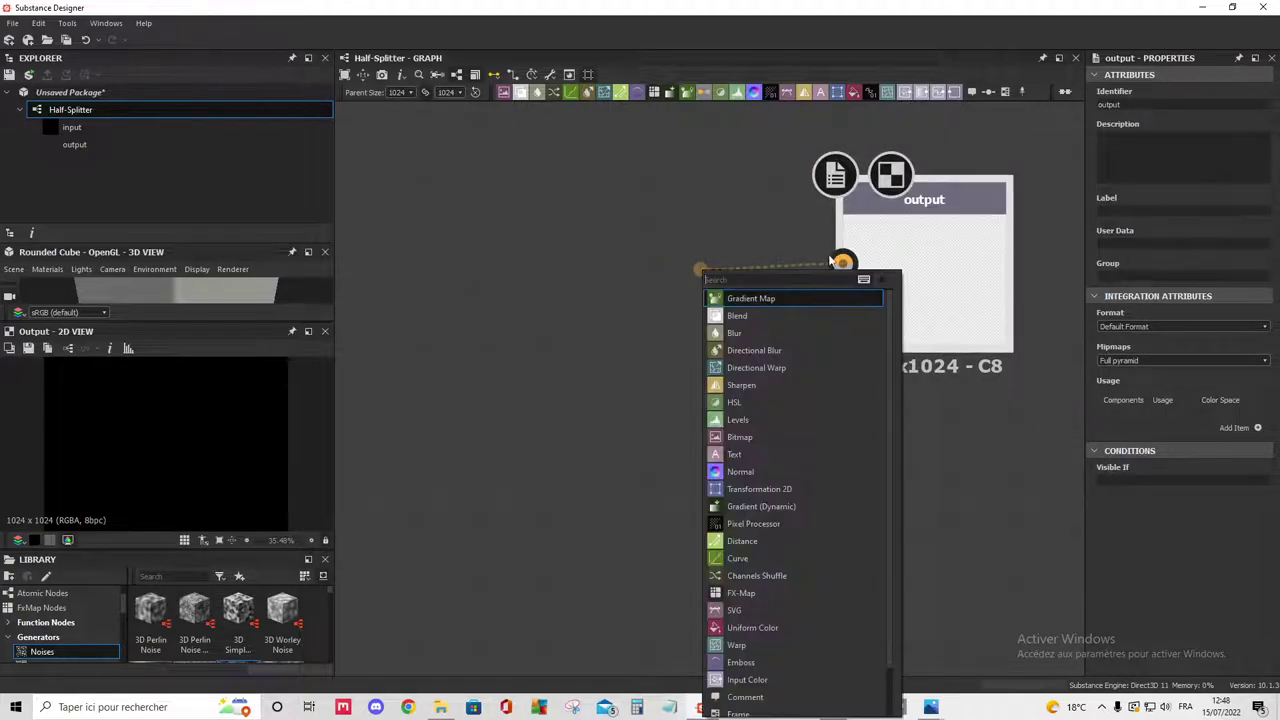
Duplicate the output as output_1 below it and select both outputs.
{"action": "scroll", "coordinate": [840, 264], "scroll_direction": "down", "scroll_amount": 2}
{"action": "scroll", "coordinate": [860, 260], "scroll_direction": "down", "scroll_amount": 2}
{"action": "scroll", "coordinate": [880, 262], "scroll_direction": "down", "scroll_amount": 1}
{"action": "scroll", "coordinate": [905, 266], "scroll_direction": "down", "scroll_amount": 1}
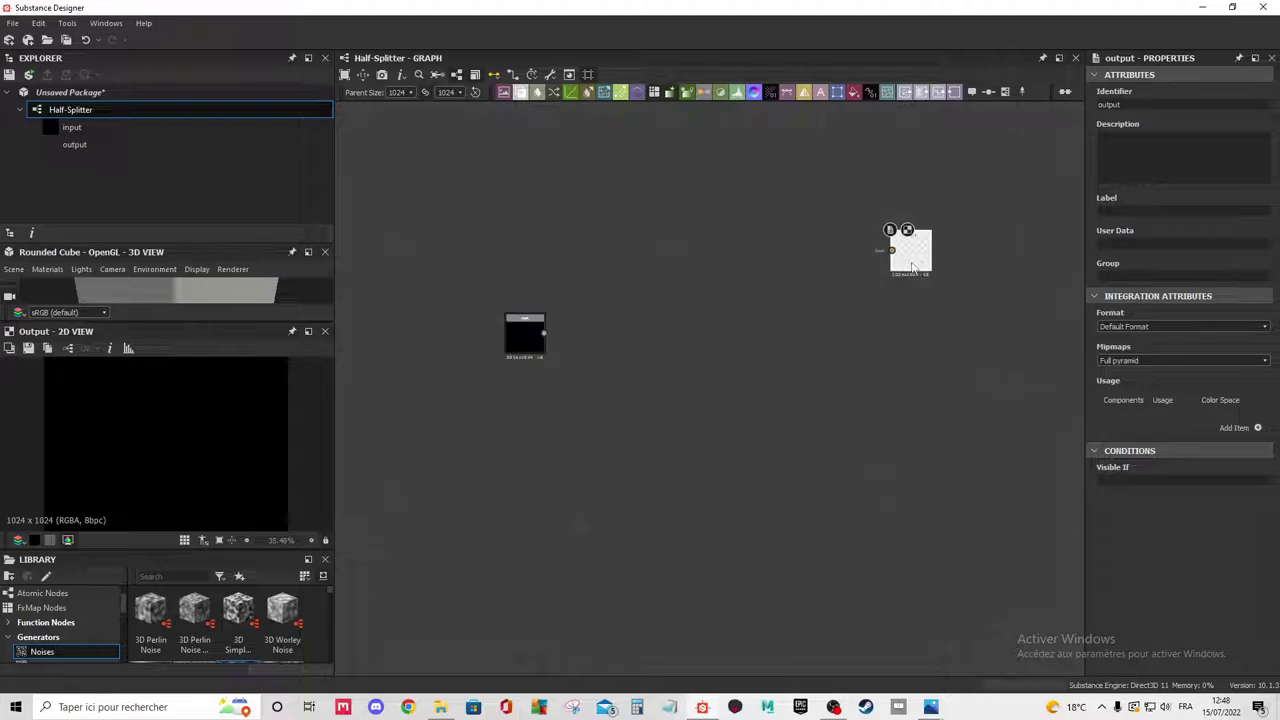
{"action": "key", "text": "ctrl+d"}
{"action": "left_click_drag", "start_coordinate": [691, 366], "coordinate": [918, 372]}
{"action": "left_click_drag", "start_coordinate": [963, 158], "coordinate": [880, 463]}
Wrap both output nodes in a frame titled 'sortie'.
{"action": "right_click", "coordinate": [1024, 154]}
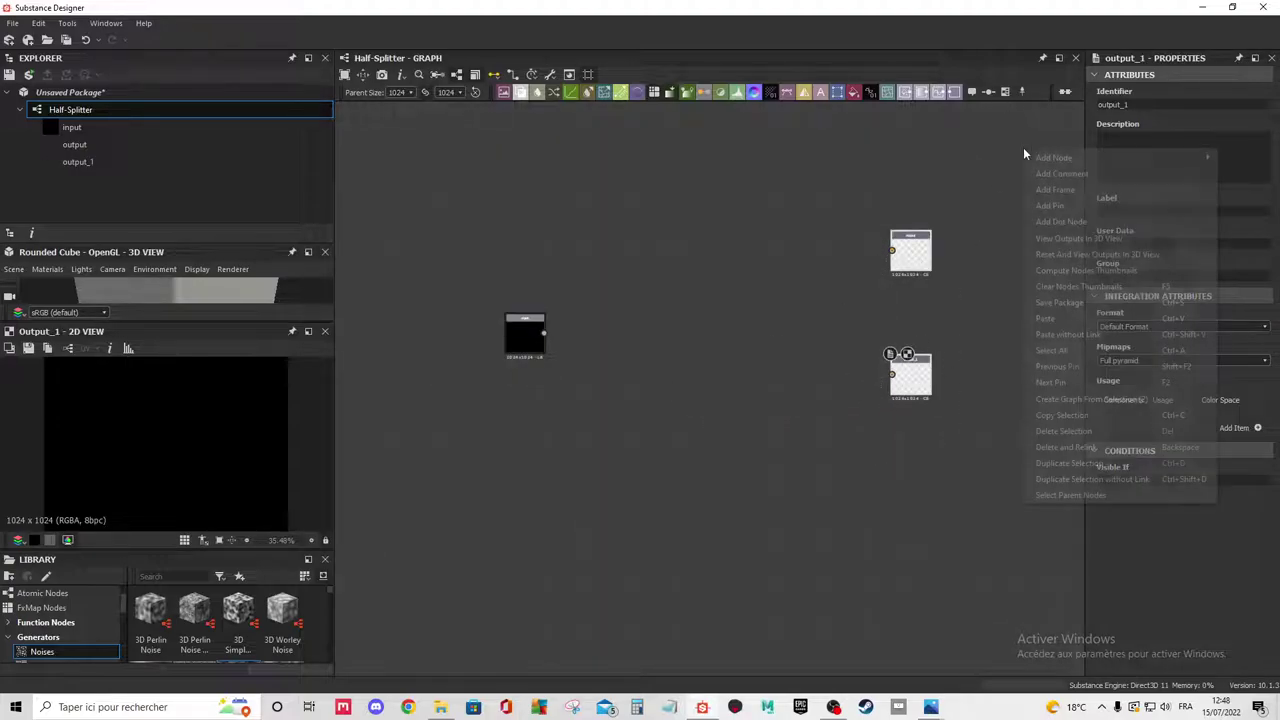
{"action": "left_click", "coordinate": [1055, 189]}
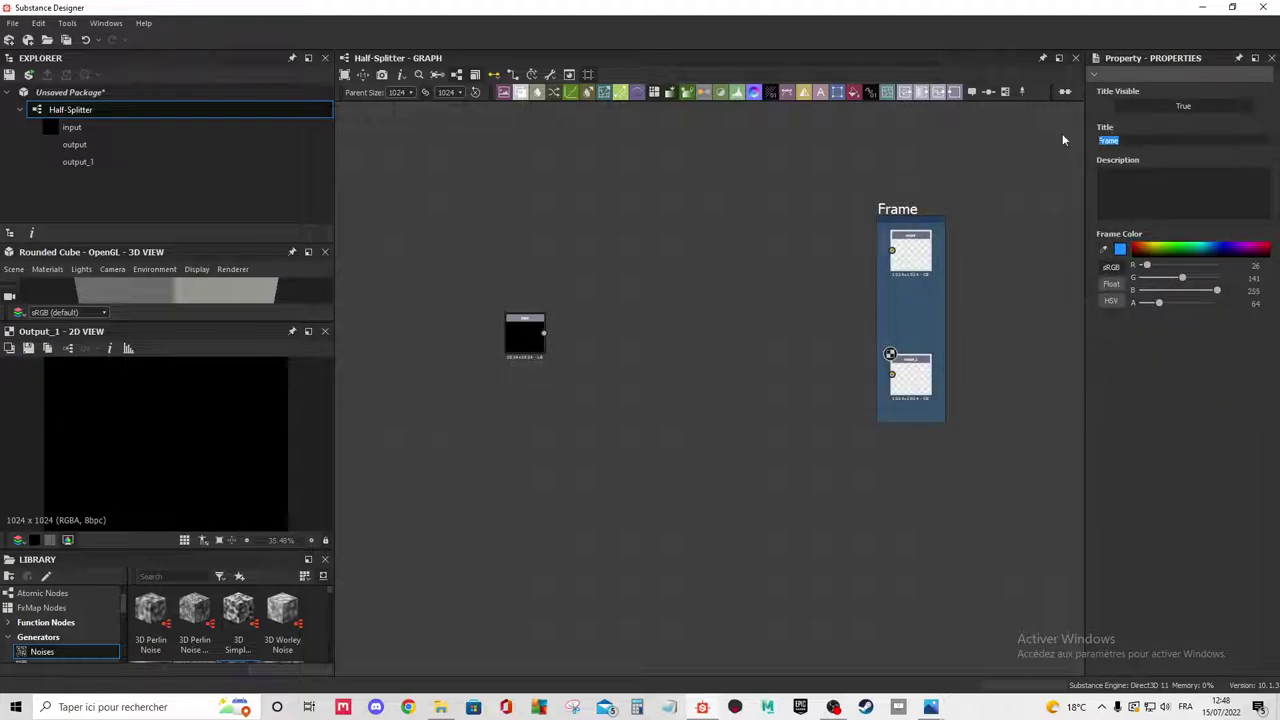
{"action": "type", "text": "sortie"}
{"action": "key", "text": "Return"}
Rename the first output's identifier to Moitiee_1.
{"action": "left_click", "coordinate": [910, 252]}
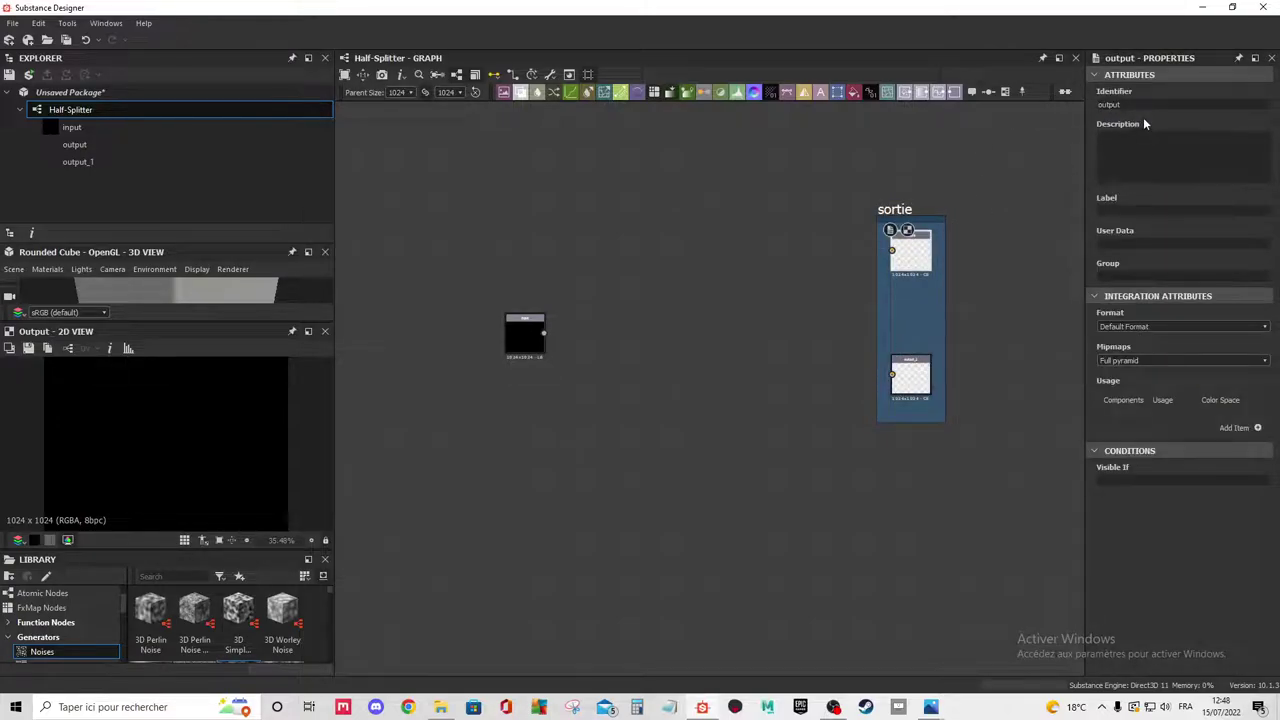
{"action": "type", "text": "Moiti"}
{"action": "type", "text": "e"}
{"action": "type", "text": " 1"}
{"action": "left_click_drag", "start_coordinate": [1138, 105], "coordinate": [1065, 98]}
{"action": "key", "text": "ctrl+c"}
{"action": "left_click", "coordinate": [1125, 208]}
{"action": "key", "text": "ctrl+v"}
Rename the second output's identifier from output_1 to moitiee_2.
{"action": "left_click", "coordinate": [912, 376]}
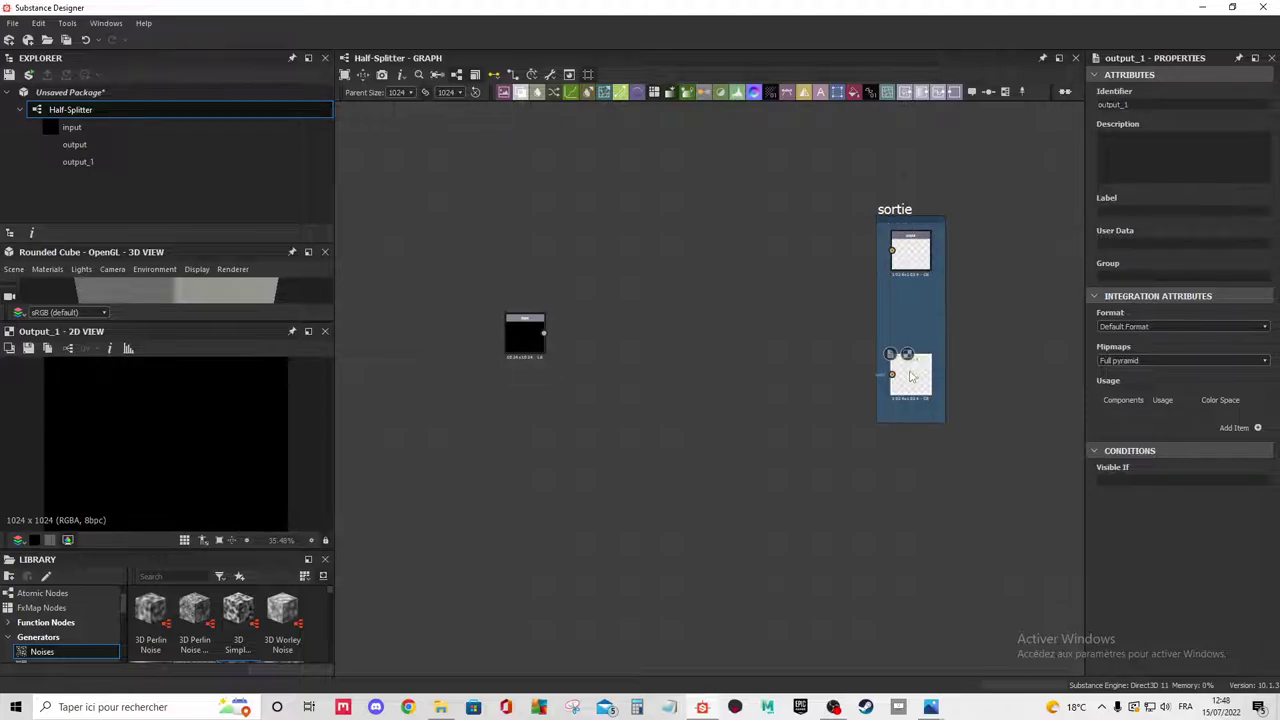
{"action": "left_click_drag", "start_coordinate": [1138, 100], "coordinate": [1030, 104]}
{"action": "type", "text": "moi"}
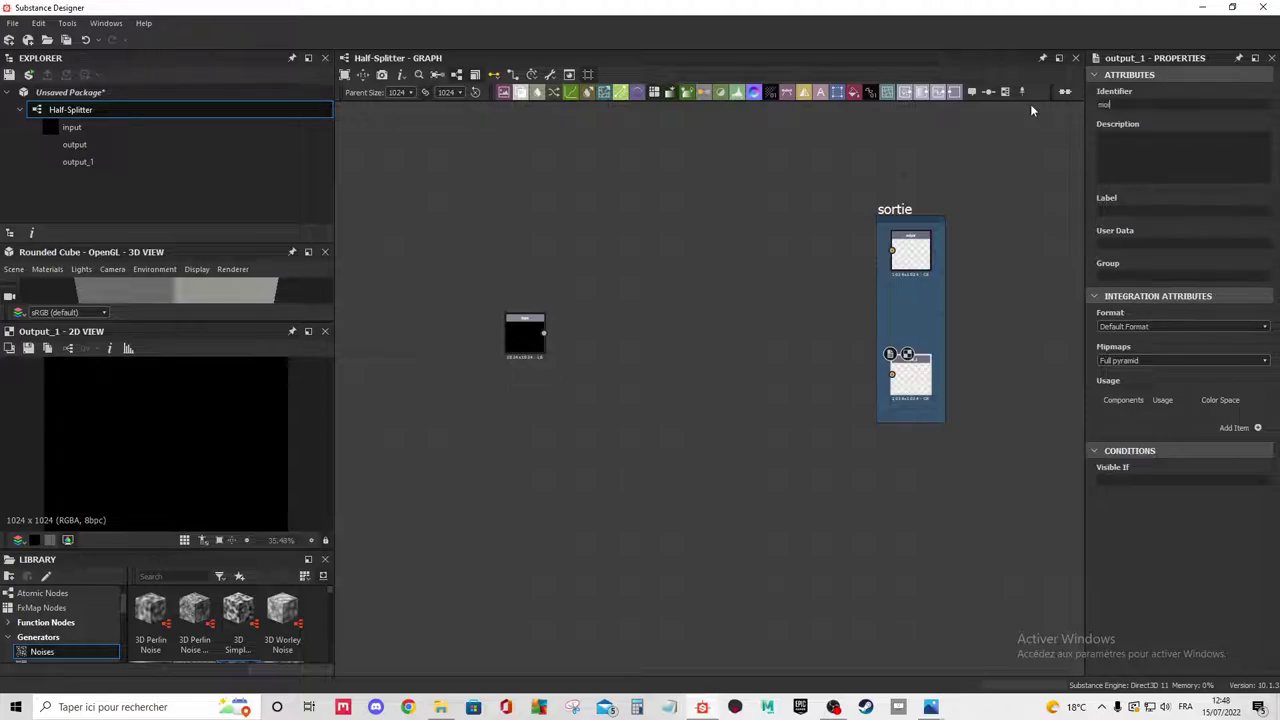
{"action": "type", "text": "tiee_2"}
{"action": "key", "text": "Return"}
{"action": "left_click", "coordinate": [1130, 222]}
{"action": "left_click", "coordinate": [903, 378]}
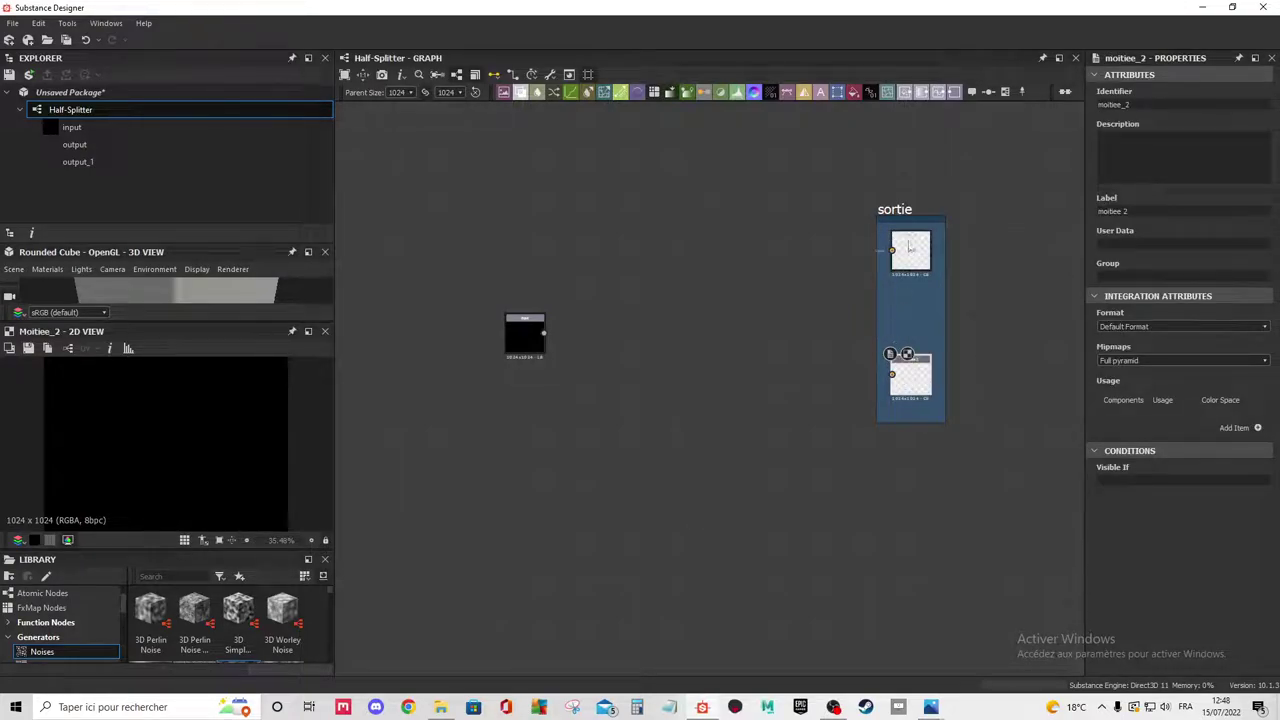
Reposition the black input node toward the centre of the graph.
{"action": "middle_click_drag", "start_coordinate": [534, 328], "coordinate": [589, 343]}
{"action": "left_click_drag", "start_coordinate": [567, 345], "coordinate": [523, 304]}
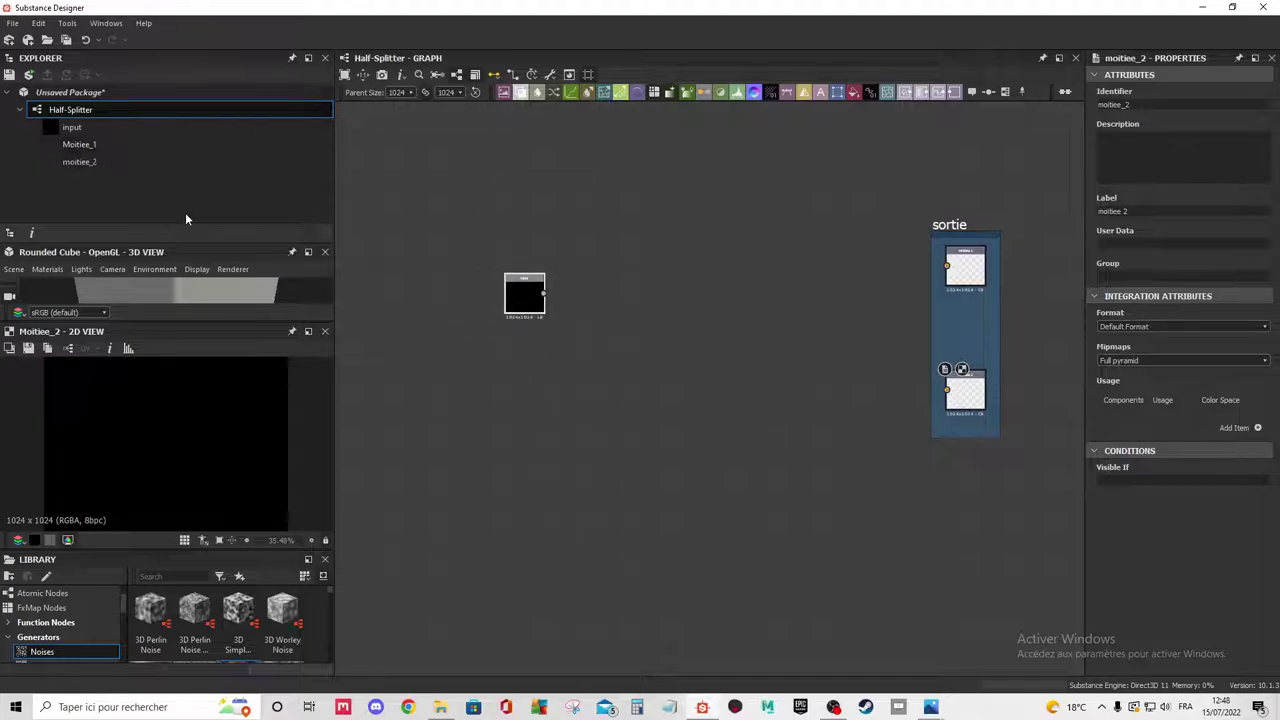
{"action": "scroll", "coordinate": [686, 326], "scroll_direction": "up", "scroll_amount": 1}
{"action": "middle_click_drag", "start_coordinate": [686, 326], "coordinate": [686, 344]}
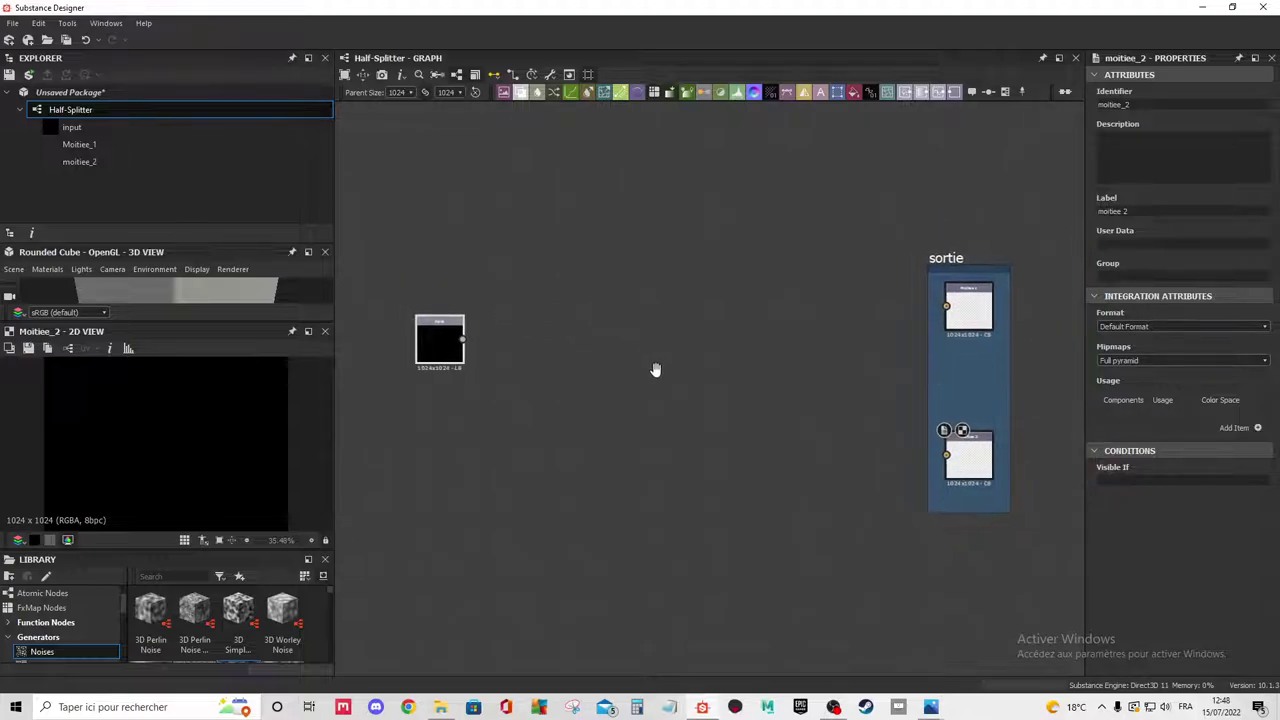
{"action": "left_click_drag", "start_coordinate": [488, 338], "coordinate": [494, 380]}
{"action": "scroll", "coordinate": [498, 336], "scroll_direction": "down", "scroll_amount": 2}
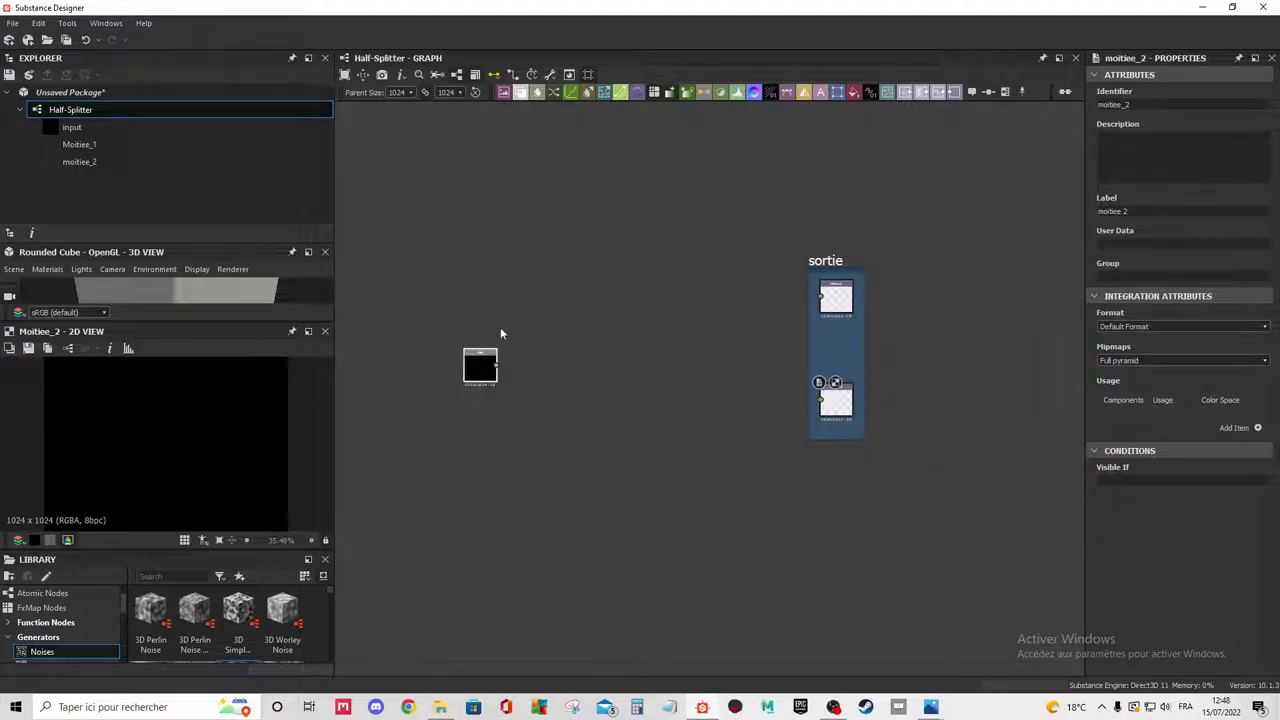
Add a Shape generator node from the node search.
{"action": "key", "text": "space"}
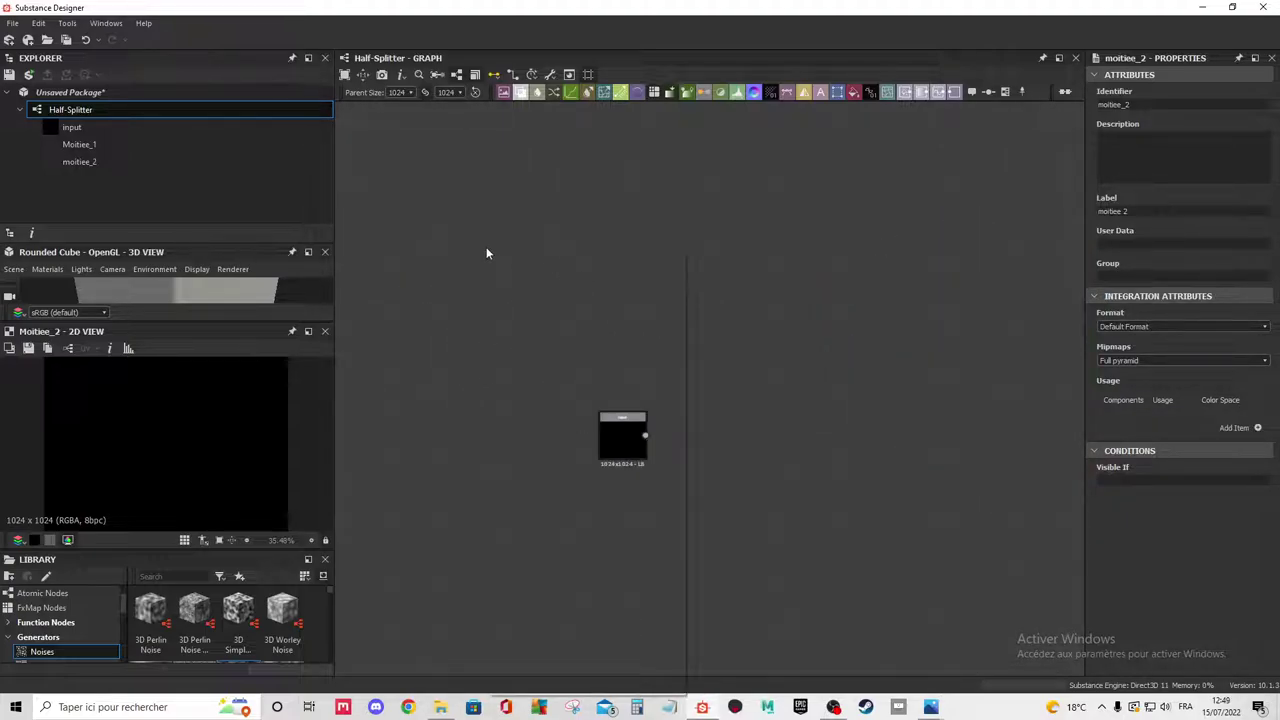
{"action": "type", "text": "col"}
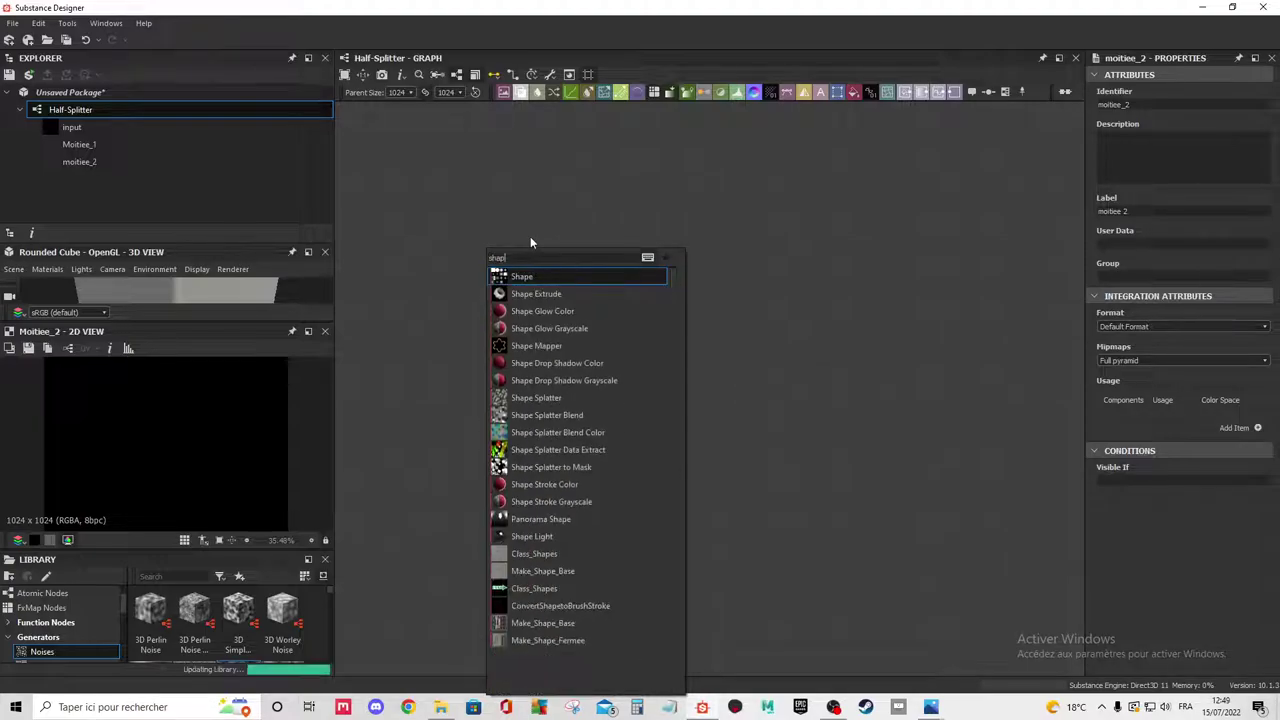
{"action": "key", "text": "Return"}
{"action": "scroll", "coordinate": [1128, 482], "scroll_direction": "down", "scroll_amount": 2}
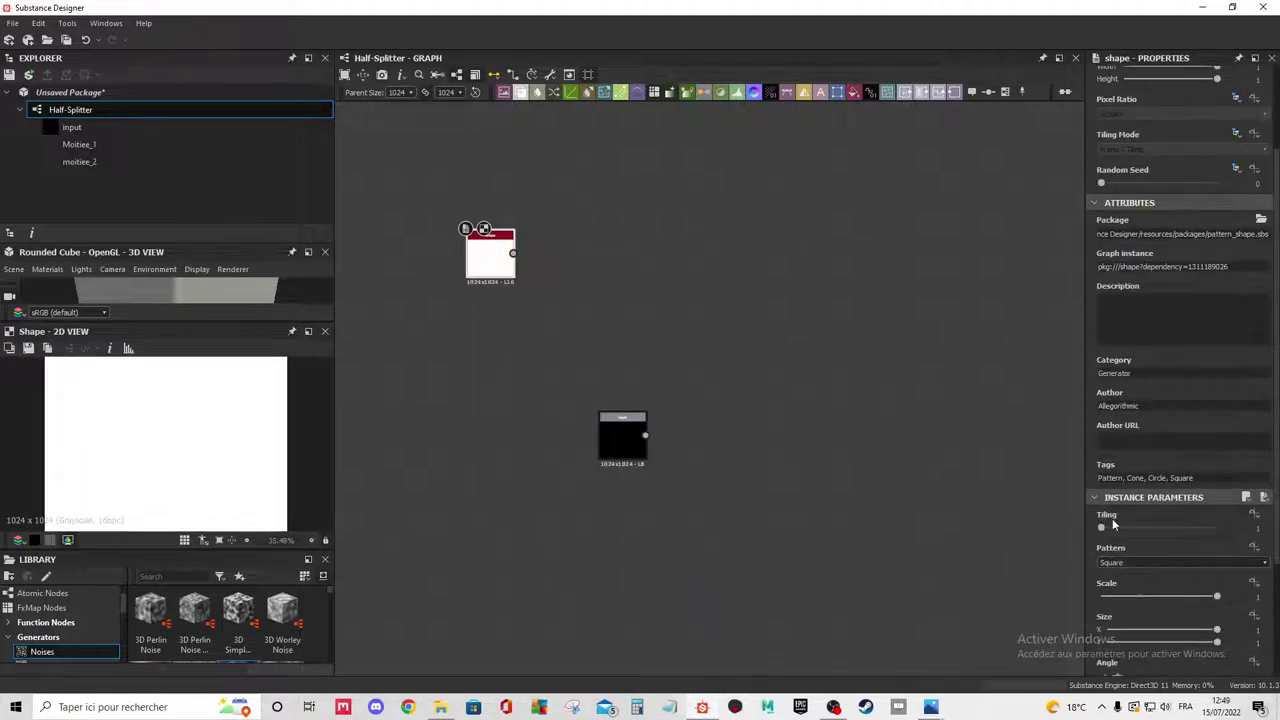
{"action": "scroll", "coordinate": [1128, 482], "scroll_direction": "down", "scroll_amount": 2}
{"action": "scroll", "coordinate": [1144, 621], "scroll_direction": "down", "scroll_amount": 2}
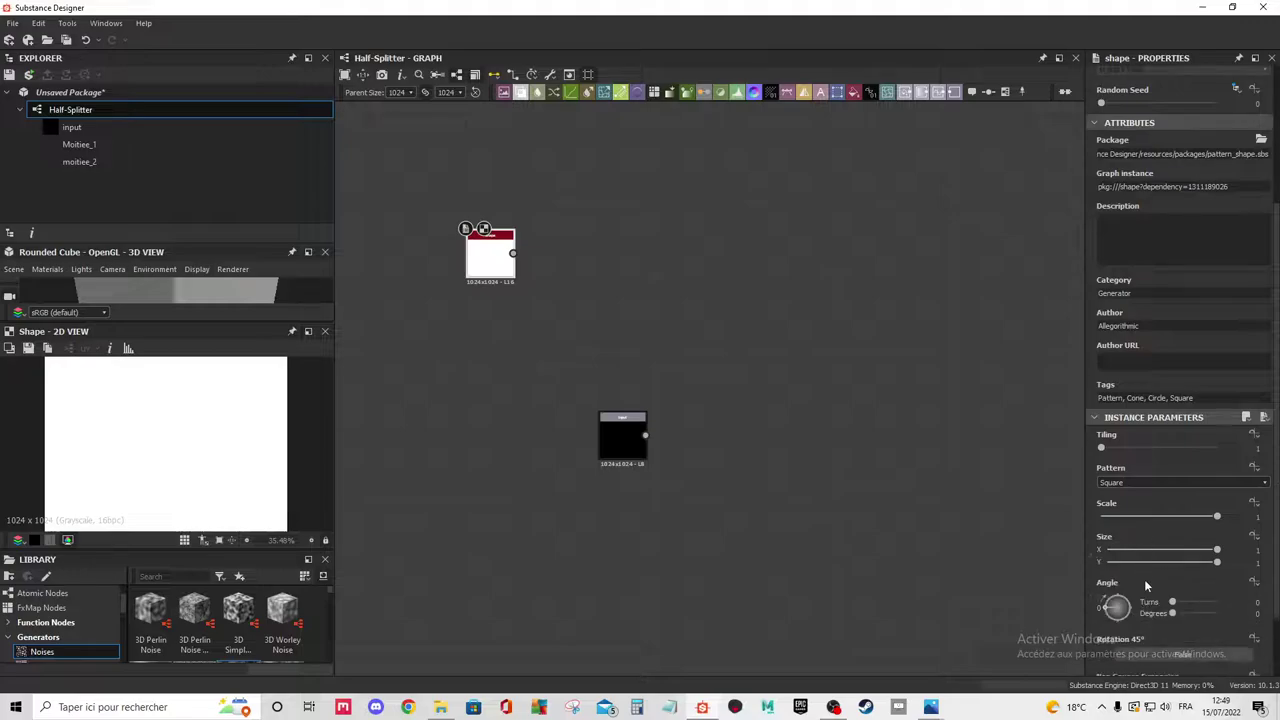
Set the Shape pattern to Disc with scale 0.79.
{"action": "left_click", "coordinate": [1155, 482]}
{"action": "left_click", "coordinate": [1153, 503]}
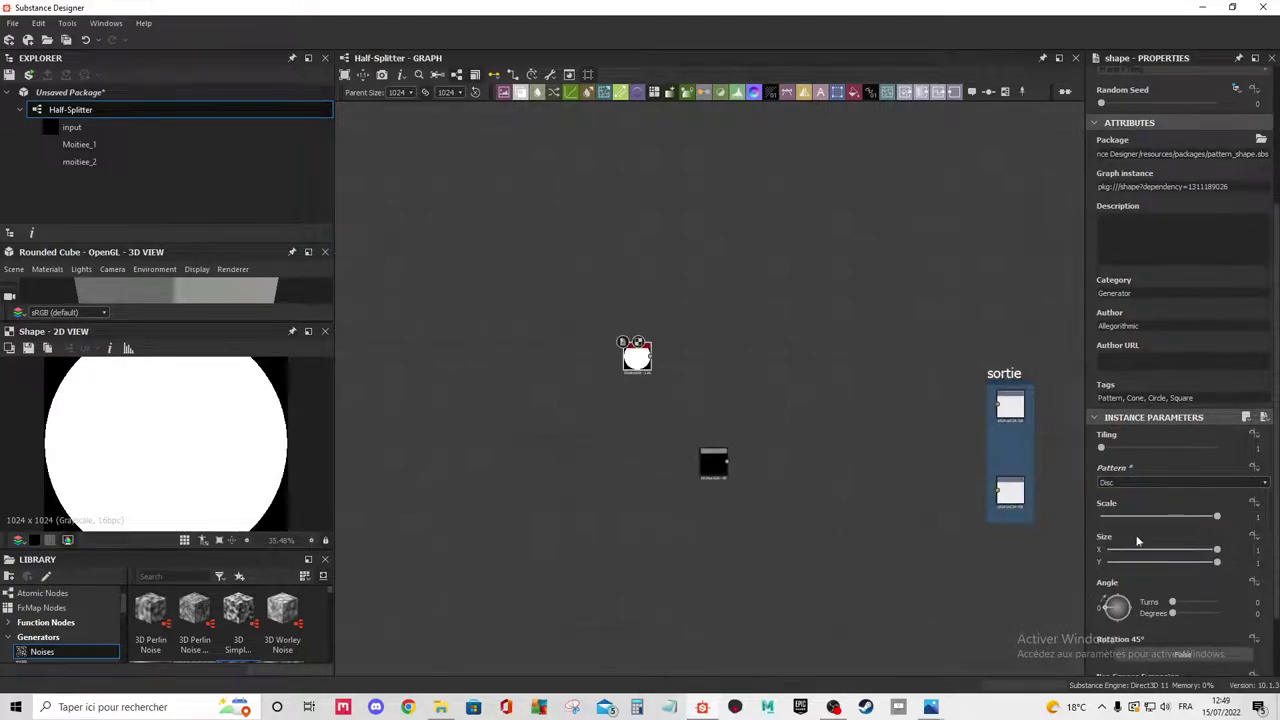
{"action": "left_click_drag", "start_coordinate": [1216, 516], "coordinate": [1200, 516]}
{"action": "scroll", "coordinate": [267, 420], "scroll_direction": "down", "scroll_amount": 3}
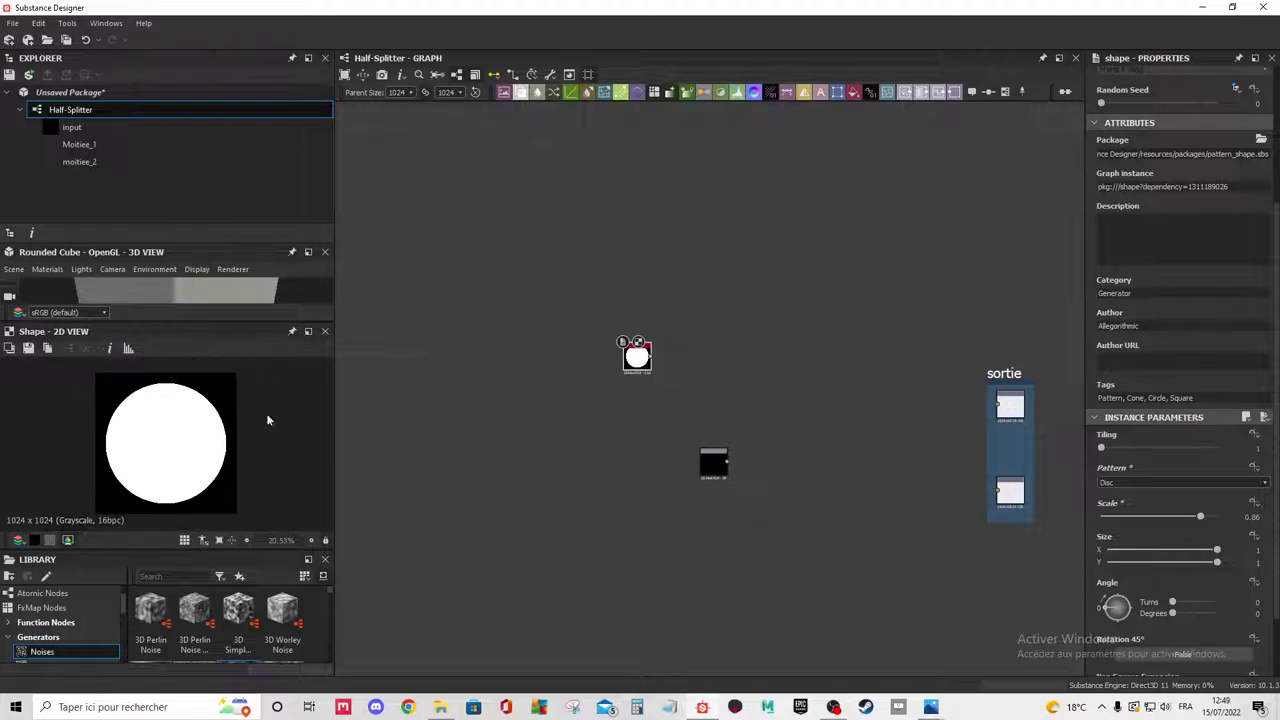
{"action": "left_click_drag", "start_coordinate": [1200, 516], "coordinate": [1191, 515]}
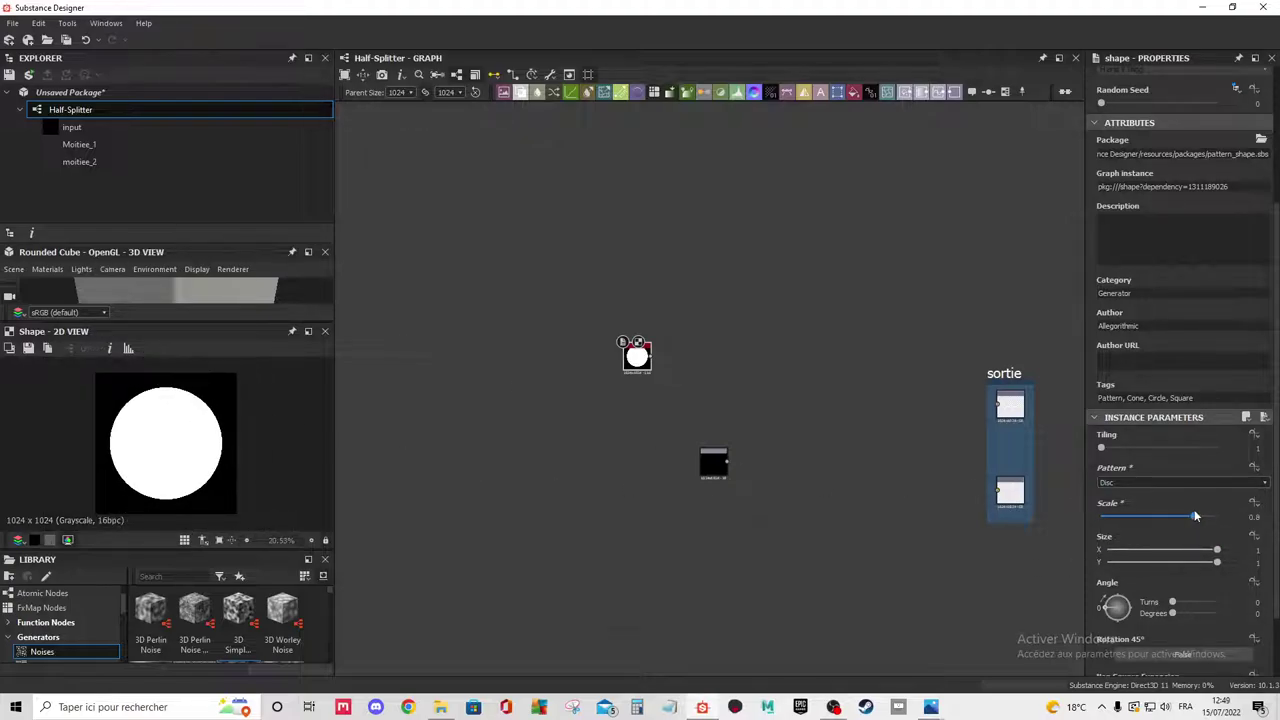
{"action": "scroll", "coordinate": [926, 405], "scroll_direction": "up", "scroll_amount": 1}
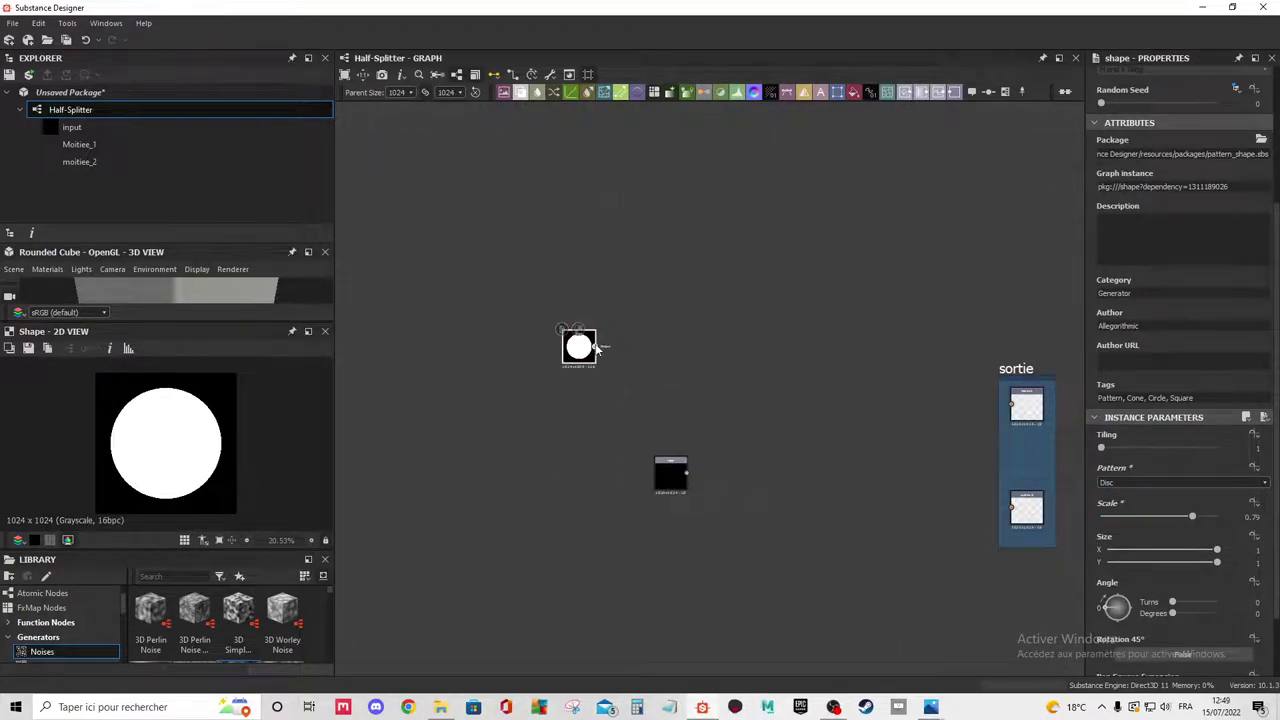
{"action": "left_click_drag", "start_coordinate": [597, 345], "coordinate": [687, 302]}
Add an inverted Edge Detect from the disc with a thinner edge width.
{"action": "type", "text": "edge"}
{"action": "key", "text": "Return"}
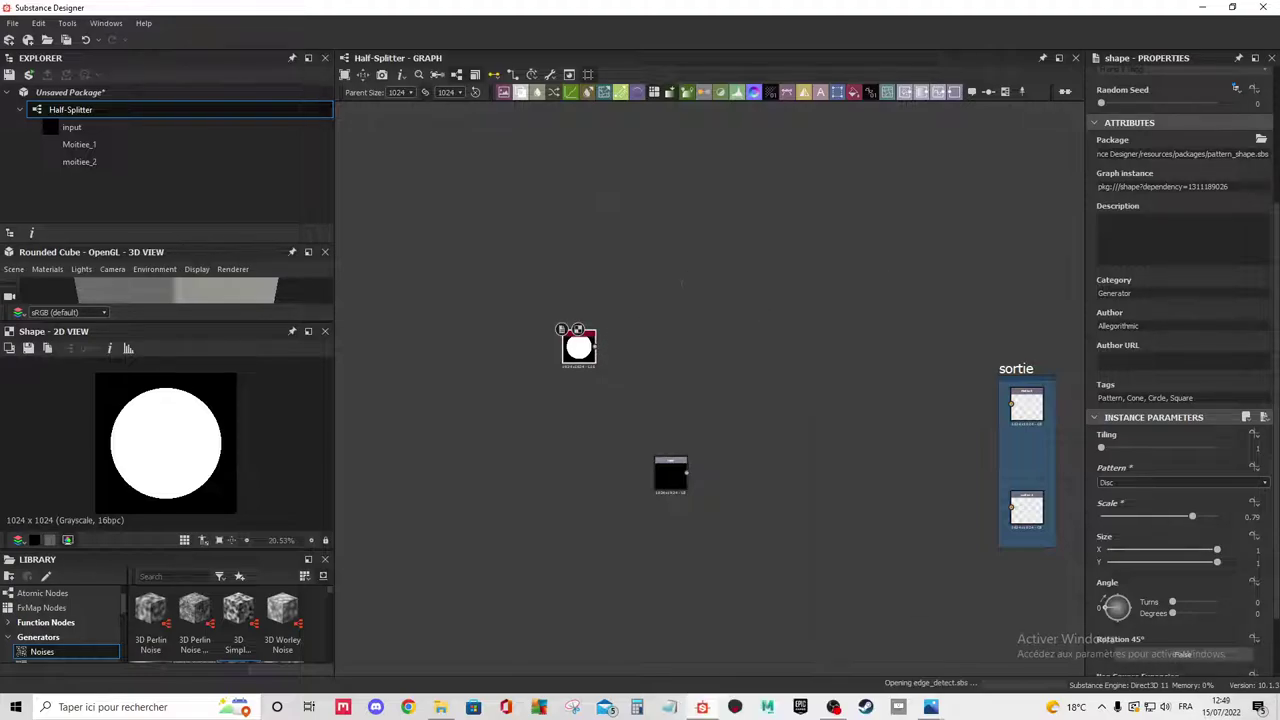
{"action": "left_click", "coordinate": [1145, 610]}
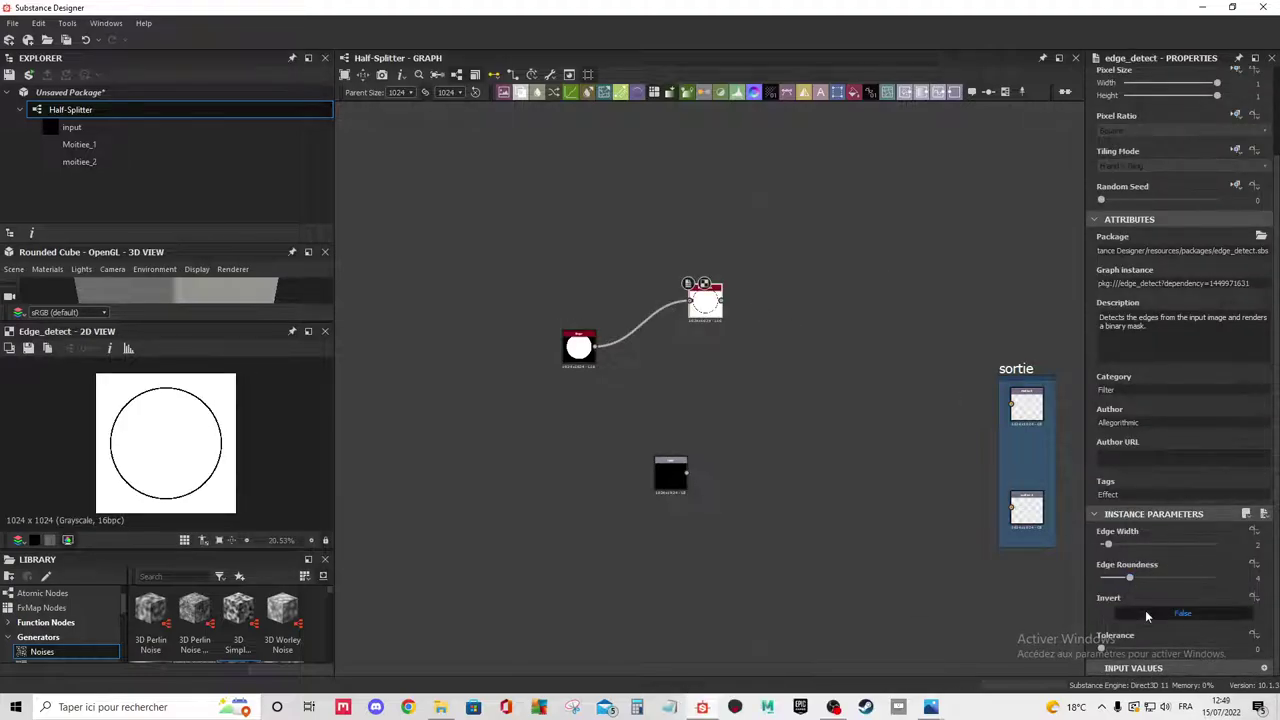
{"action": "left_click_drag", "start_coordinate": [1108, 544], "coordinate": [1117, 548]}
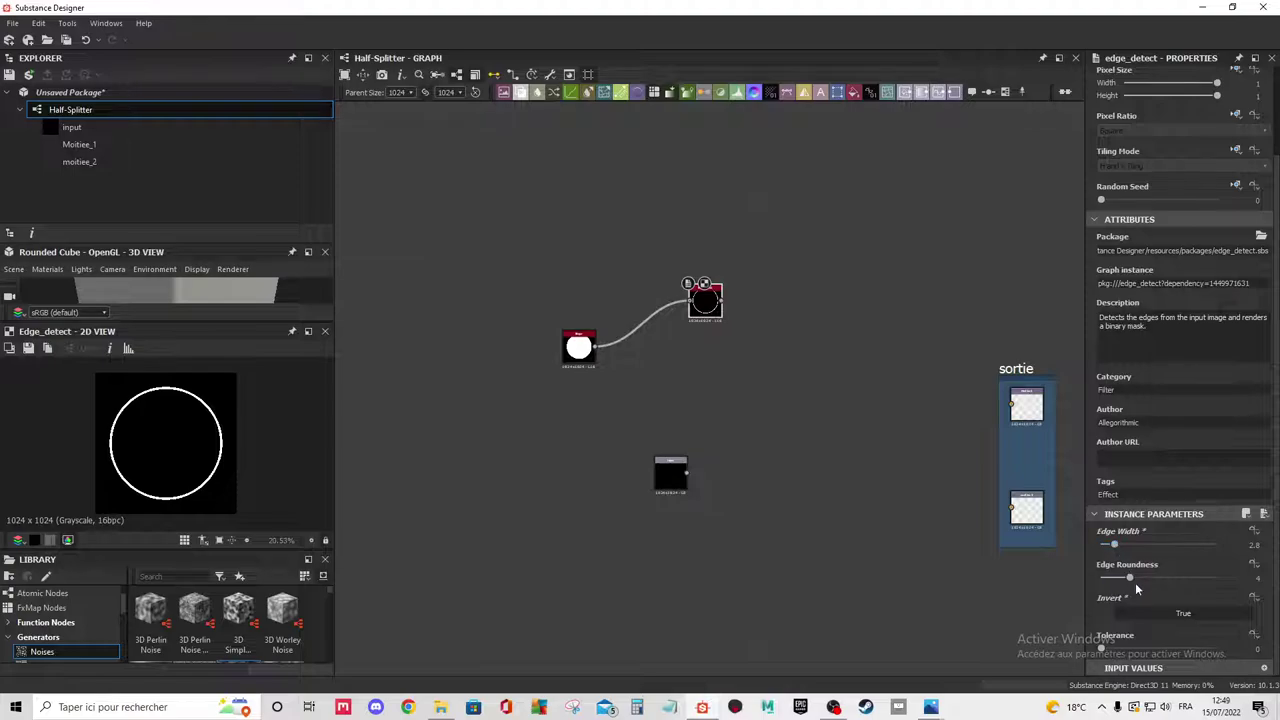
Add a Transformation 2D from the disc, scaled down with No Tiling.
{"action": "left_click_drag", "start_coordinate": [596, 347], "coordinate": [658, 390]}
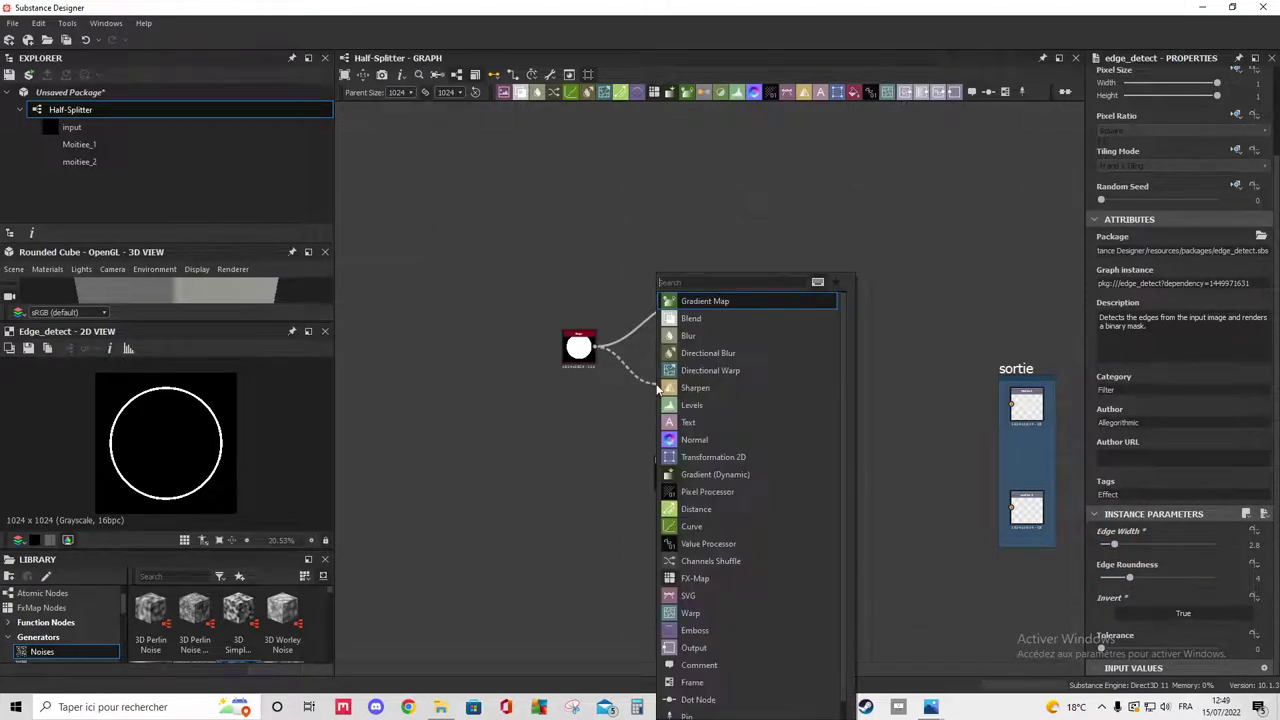
{"action": "type", "text": "tra"}
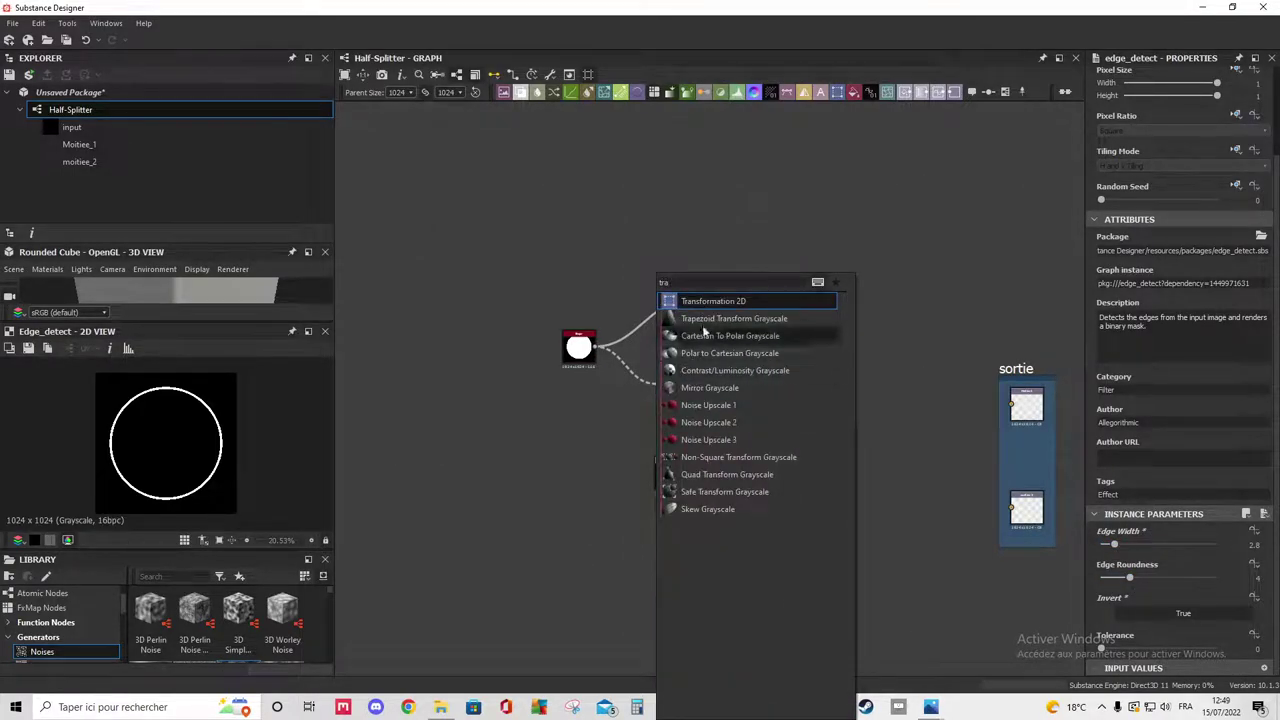
{"action": "left_click", "coordinate": [700, 301]}
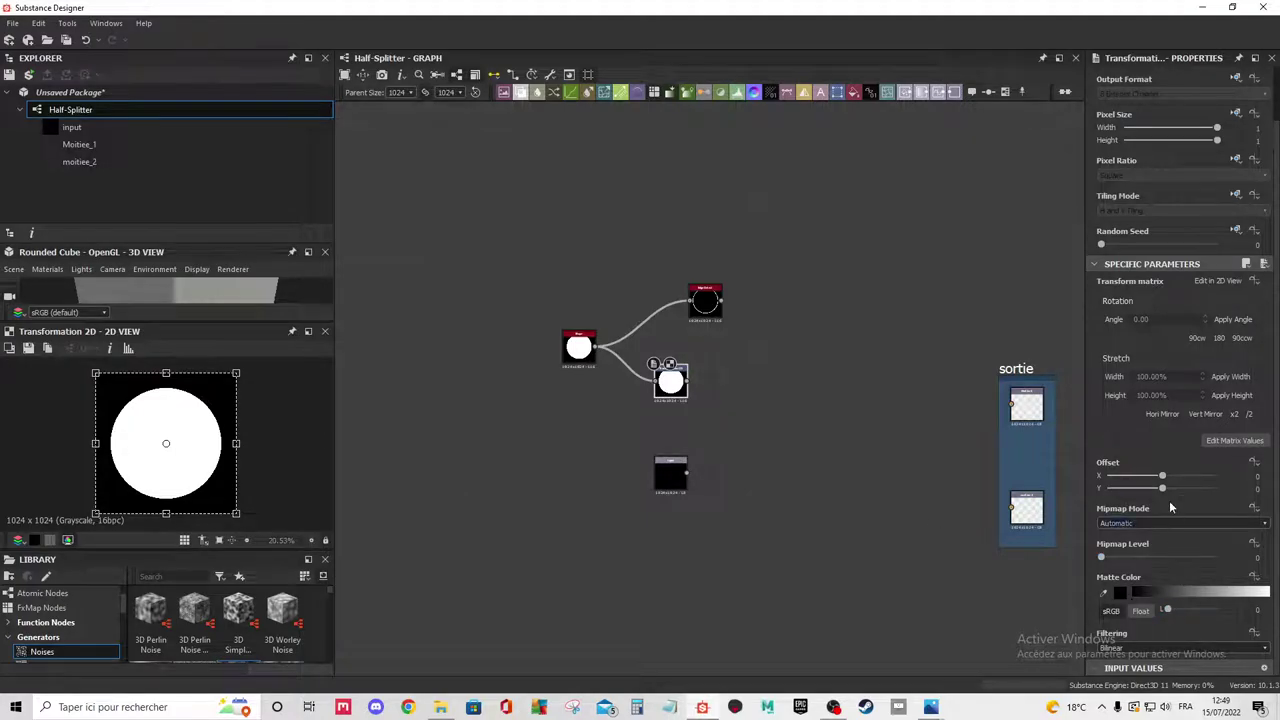
{"action": "scroll", "coordinate": [760, 380], "scroll_direction": "up", "scroll_amount": 2}
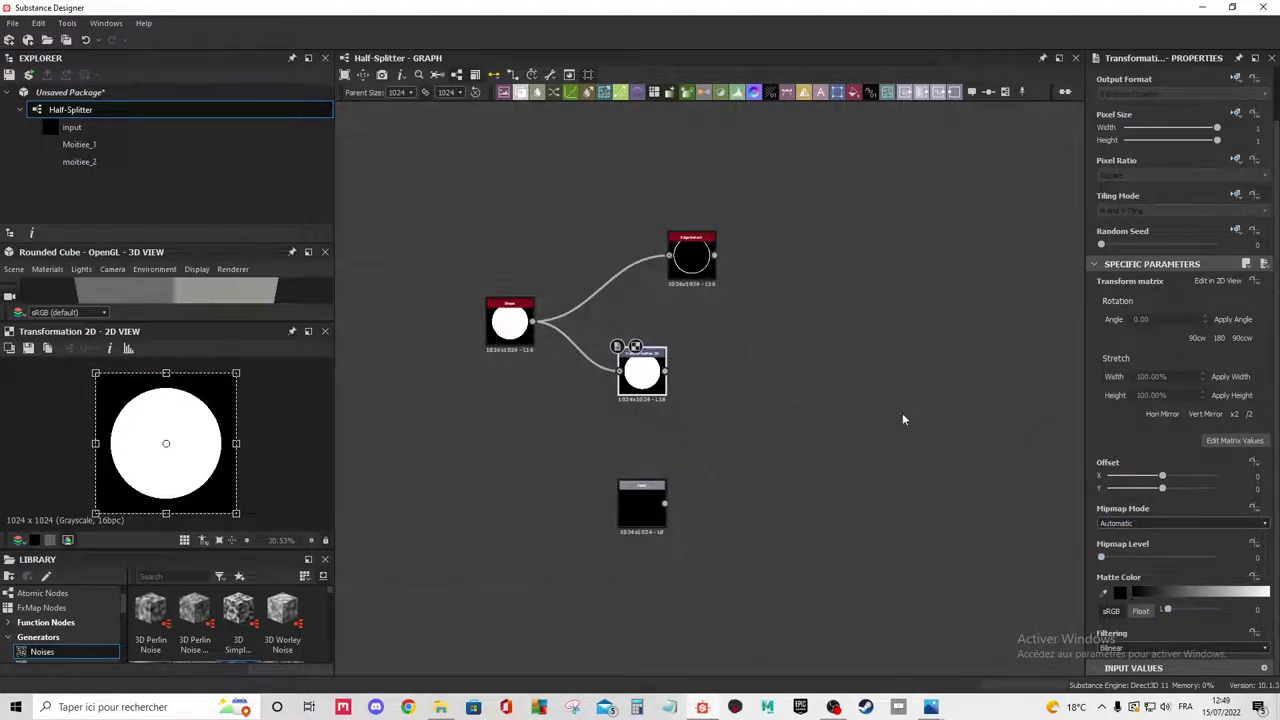
{"action": "middle_click_drag", "start_coordinate": [902, 420], "coordinate": [843, 305]}
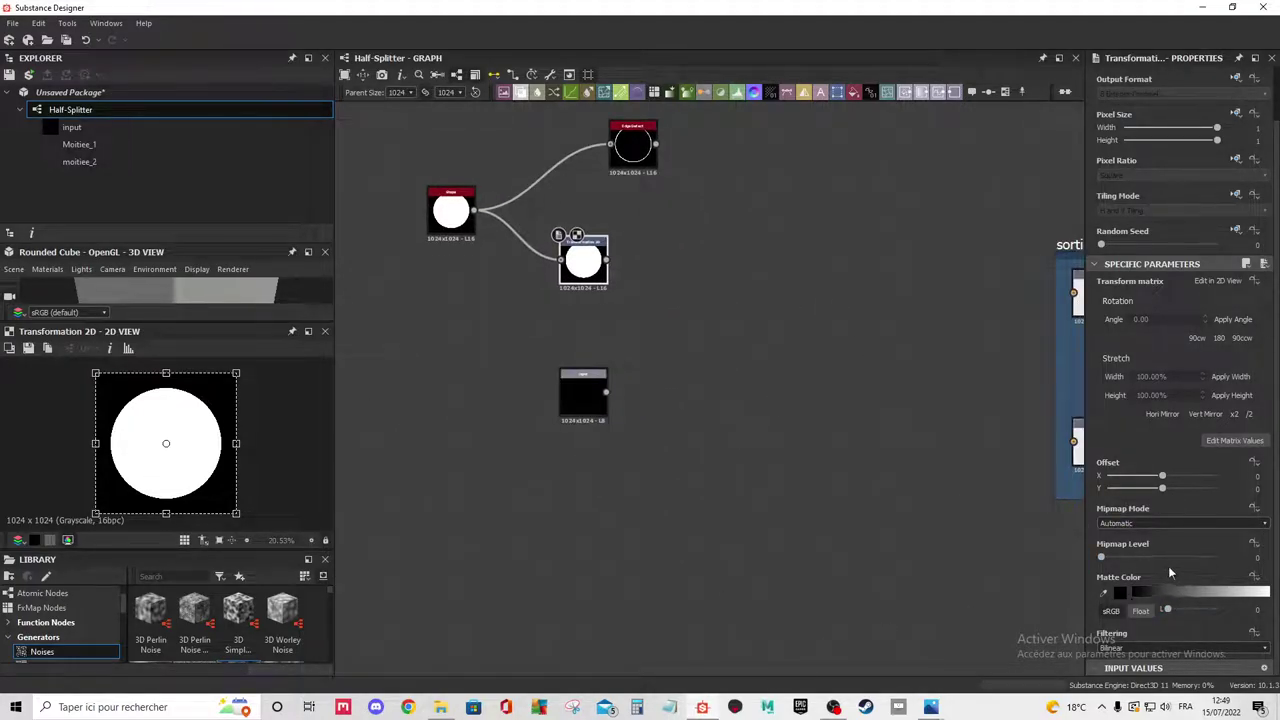
{"action": "left_click_drag", "start_coordinate": [576, 384], "coordinate": [580, 386]}
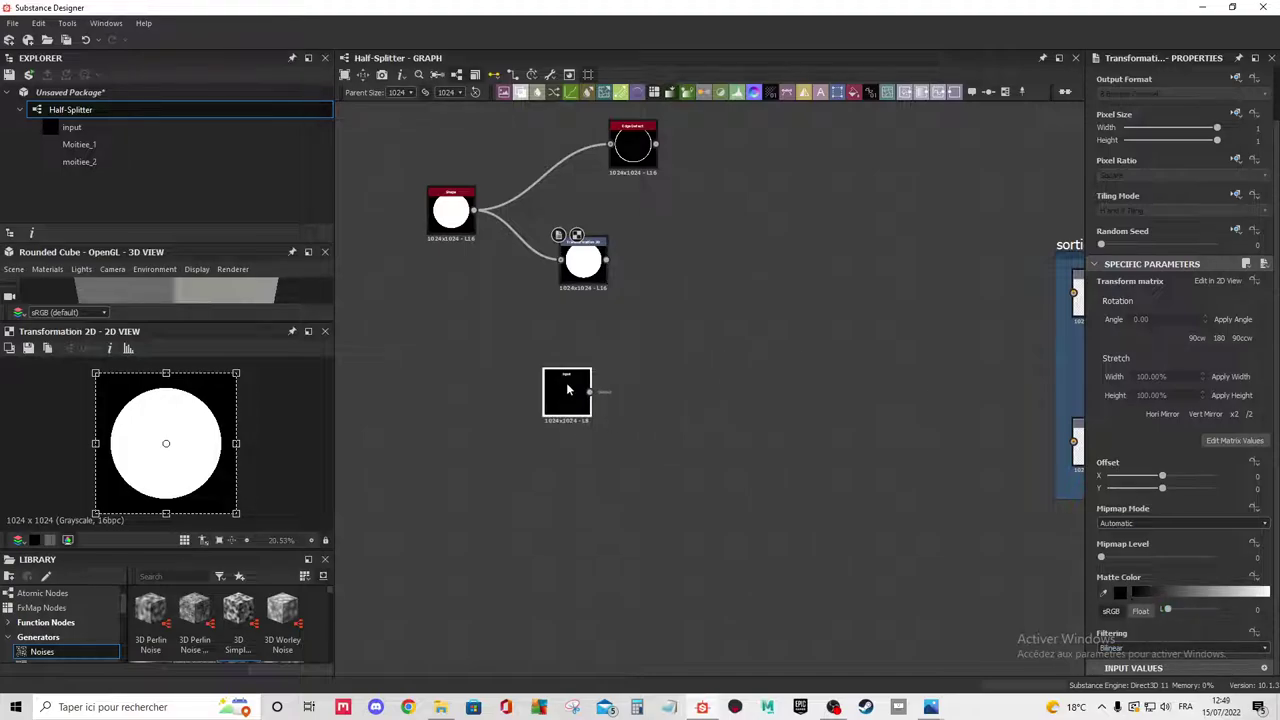
{"action": "left_click", "coordinate": [583, 262]}
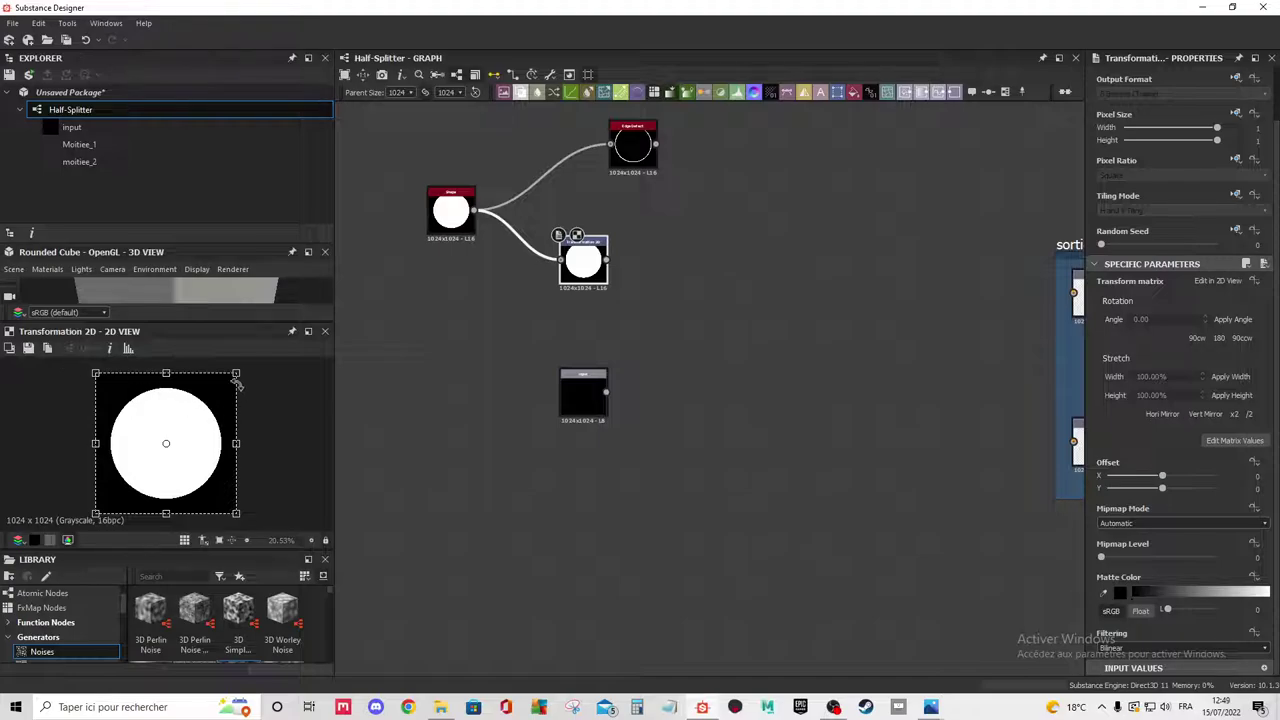
{"action": "left_click_drag", "start_coordinate": [238, 372], "coordinate": [216, 395]}
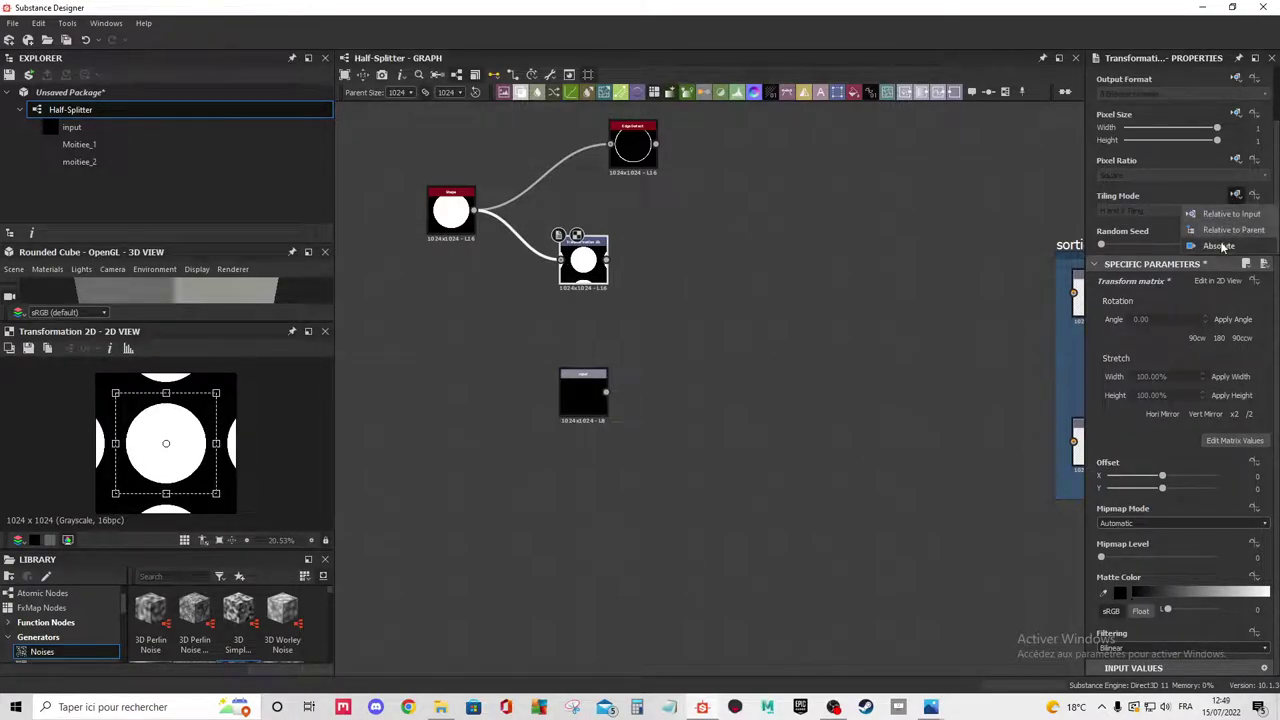
{"action": "left_click", "coordinate": [1158, 212]}
{"action": "left_click", "coordinate": [1154, 219]}
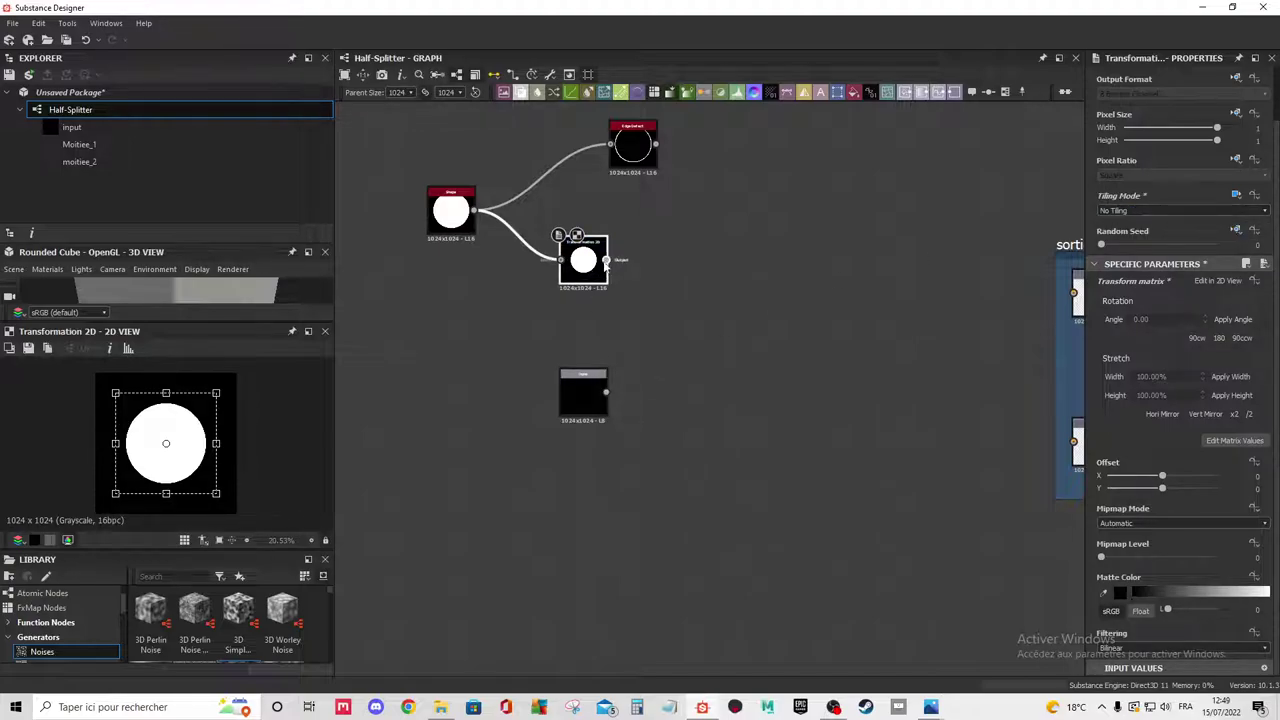
{"action": "left_click_drag", "start_coordinate": [605, 262], "coordinate": [743, 224]}
Blend the transformed disc and edge ring with a Max (Lighten) Blend node.
{"action": "left_click", "coordinate": [793, 269]}
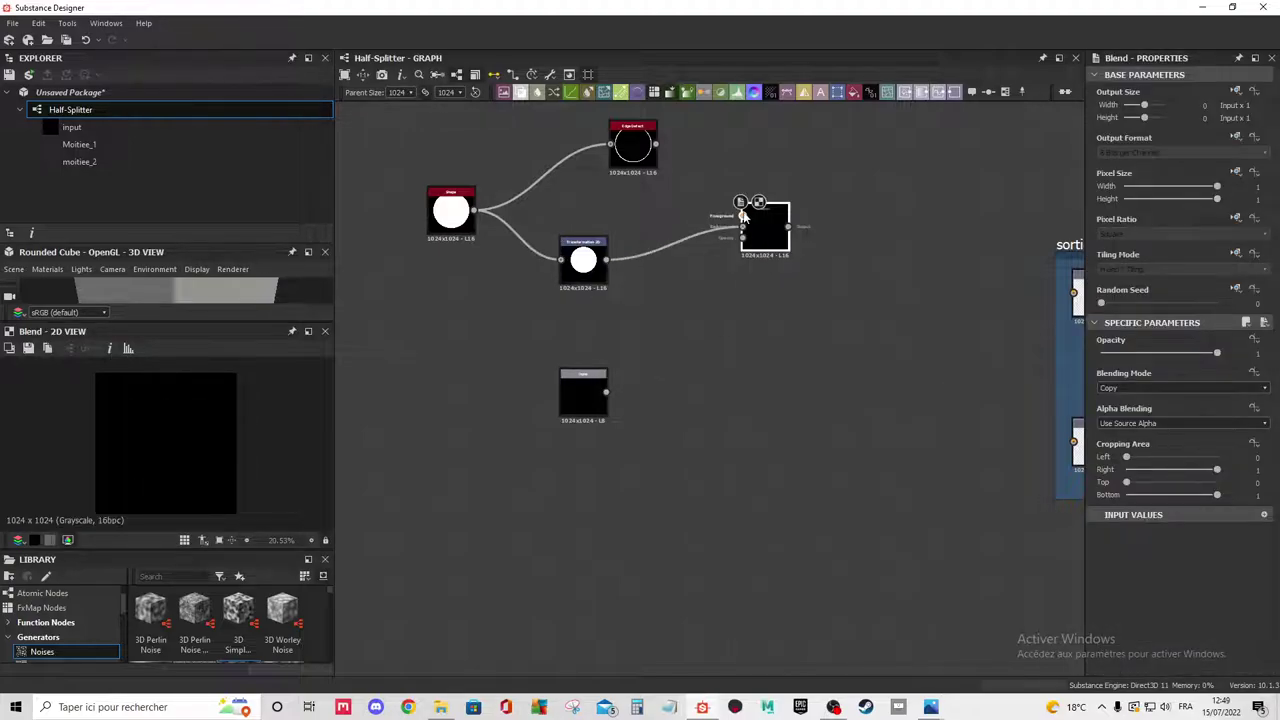
{"action": "left_click_drag", "start_coordinate": [656, 145], "coordinate": [741, 214]}
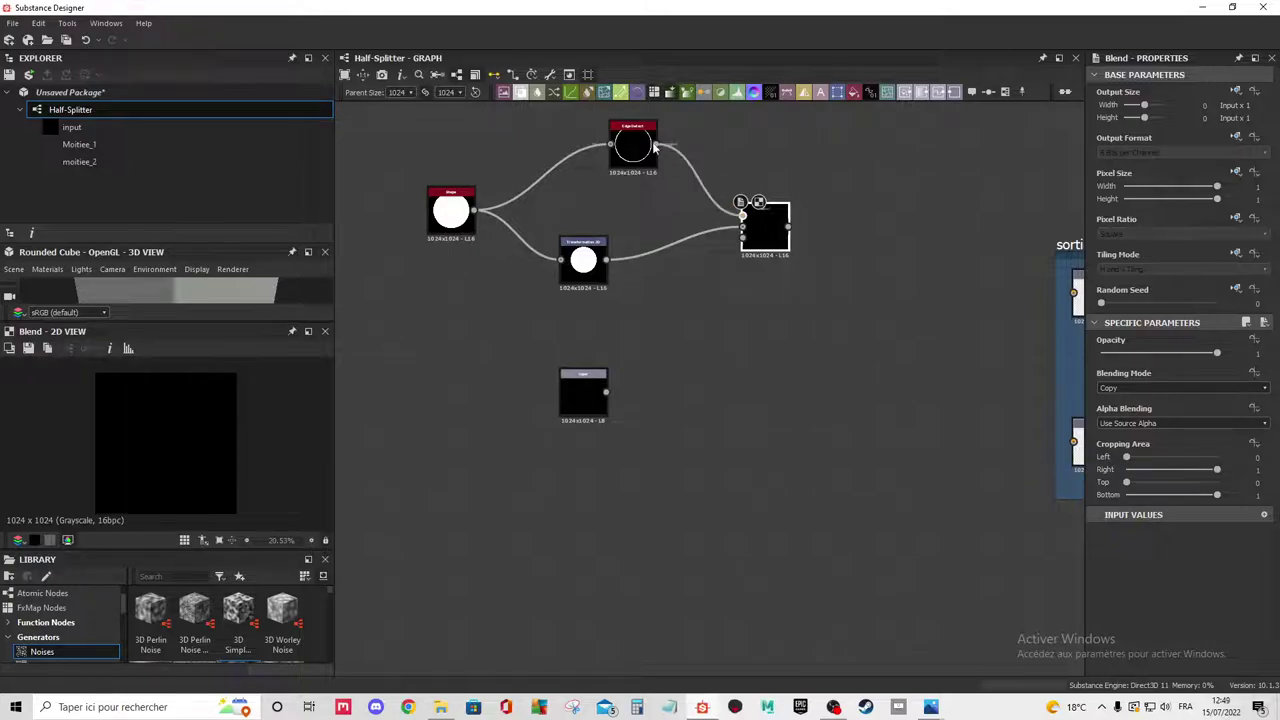
{"action": "left_click", "coordinate": [1141, 388]}
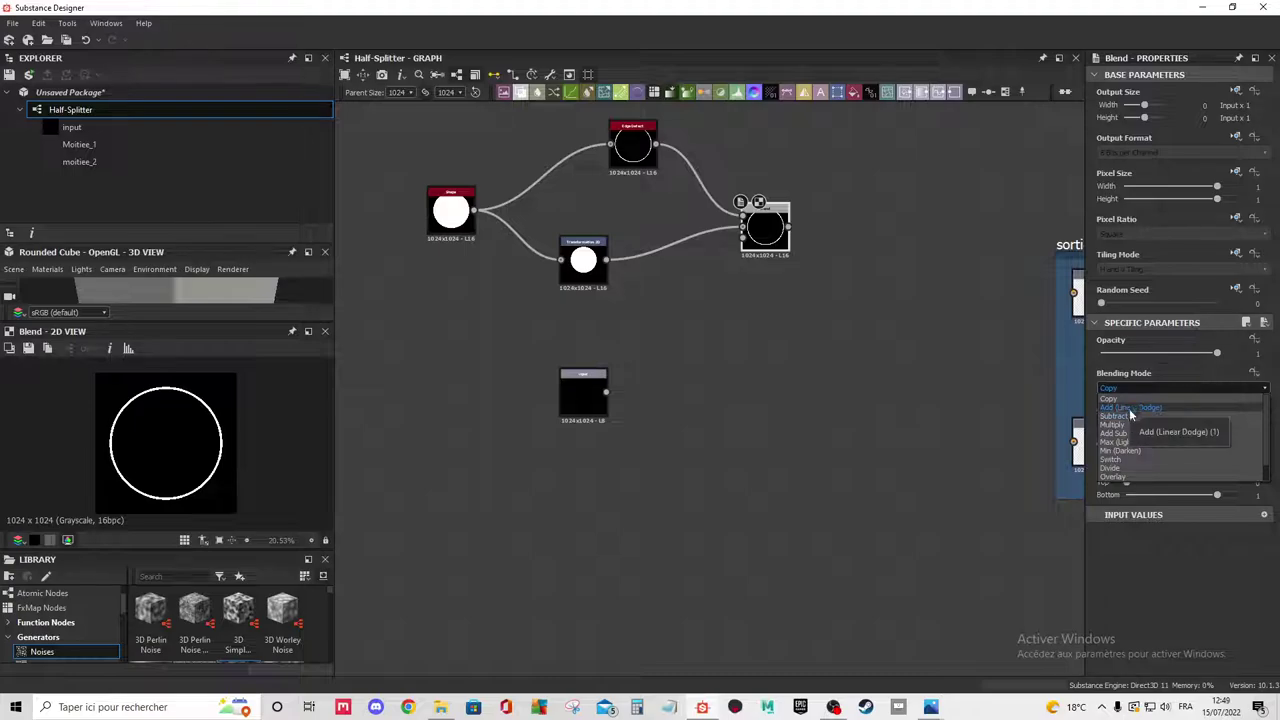
{"action": "left_click", "coordinate": [1135, 442]}
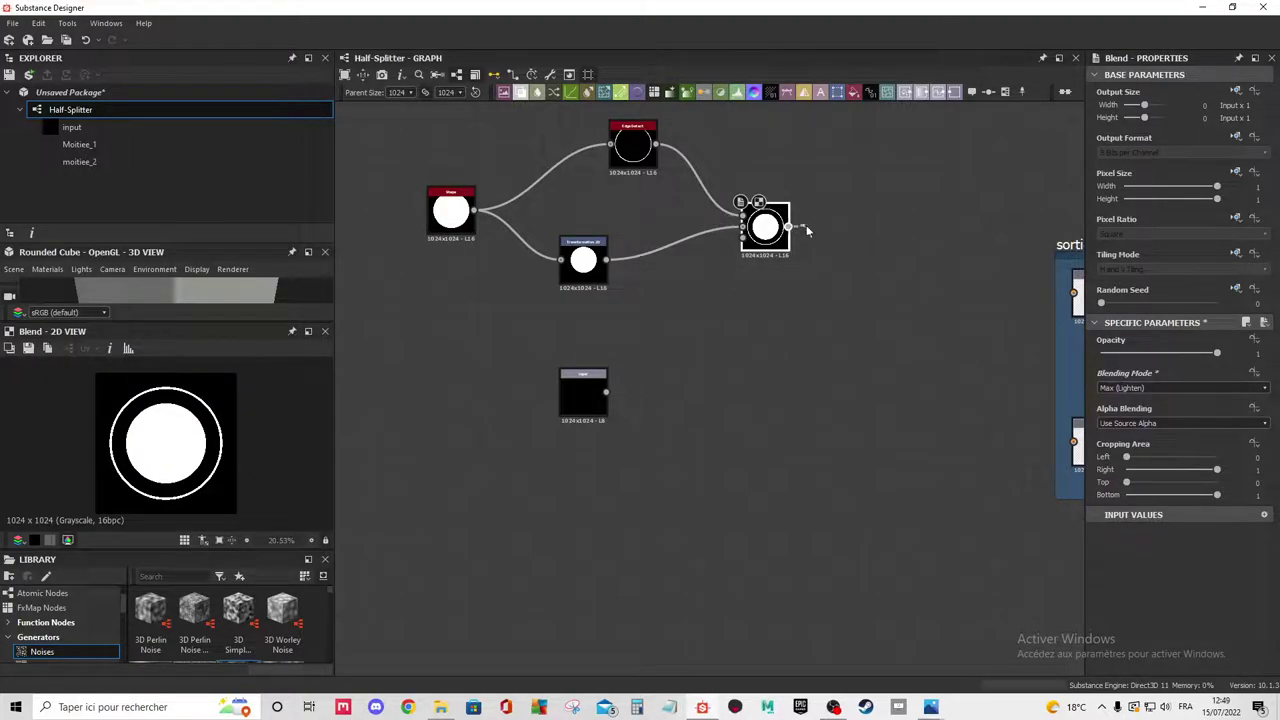
Add a second Blend after the first, set to Subtract.
{"action": "left_click_drag", "start_coordinate": [787, 232], "coordinate": [830, 228]}
{"action": "left_click", "coordinate": [906, 268]}
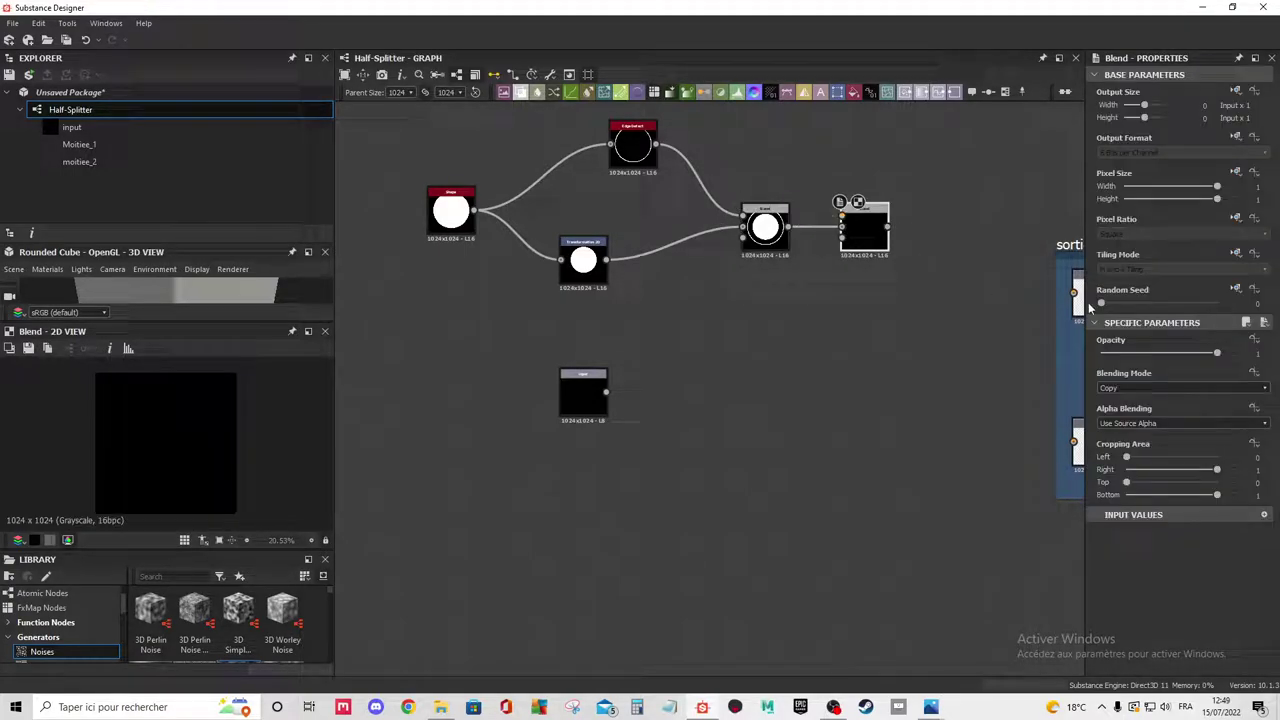
{"action": "left_click", "coordinate": [1134, 388]}
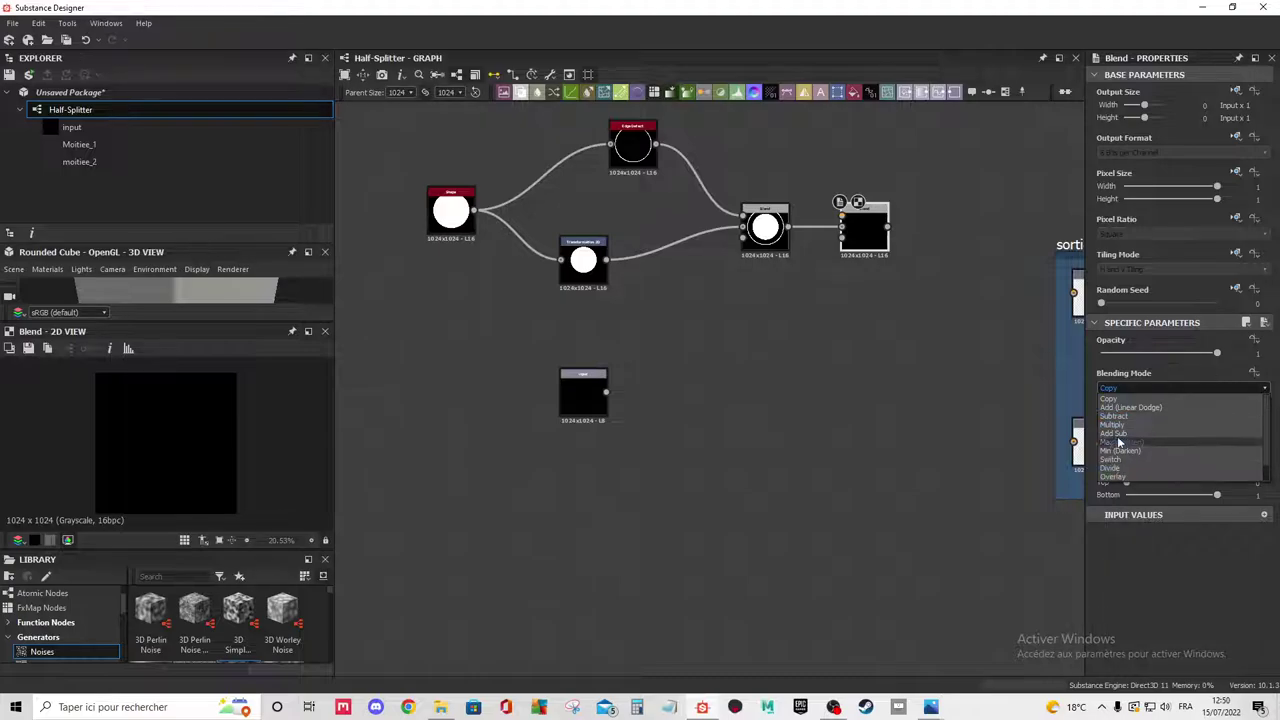
{"action": "left_click", "coordinate": [1114, 416]}
Add a Star shape scaled down to 0.54 and preview the subtracted result.
{"action": "key", "text": "space"}
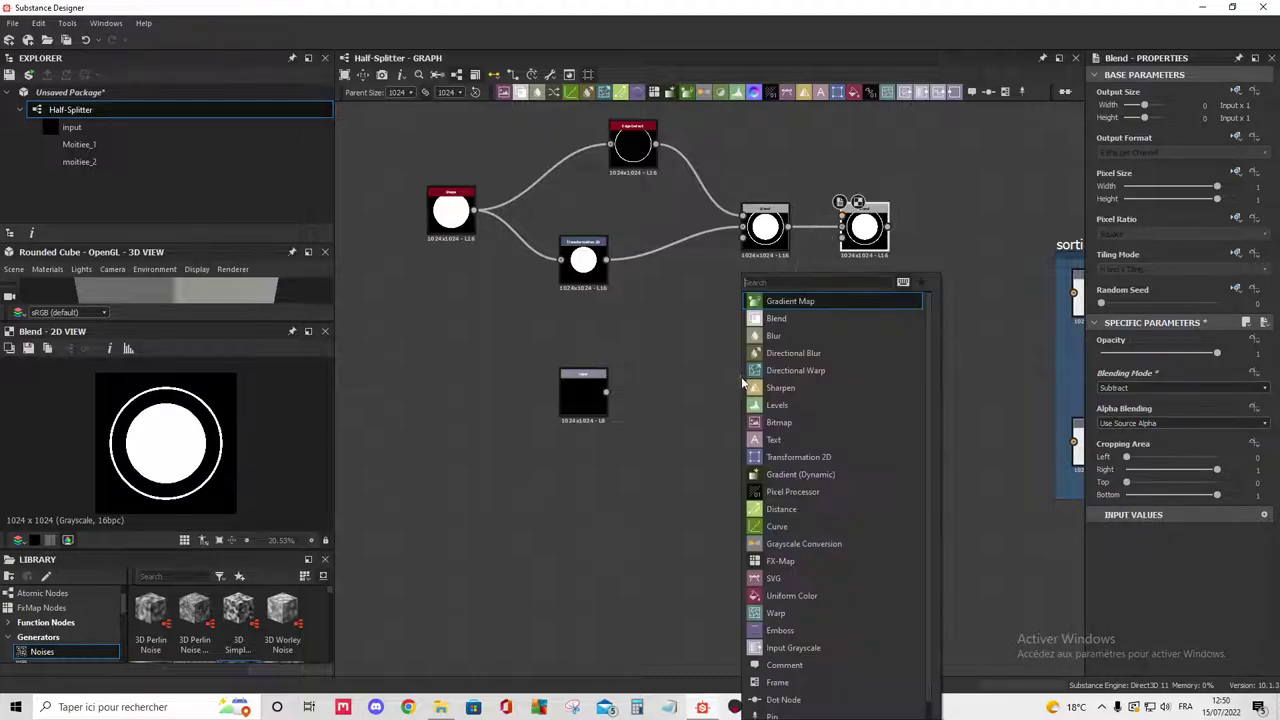
{"action": "type", "text": "star"}
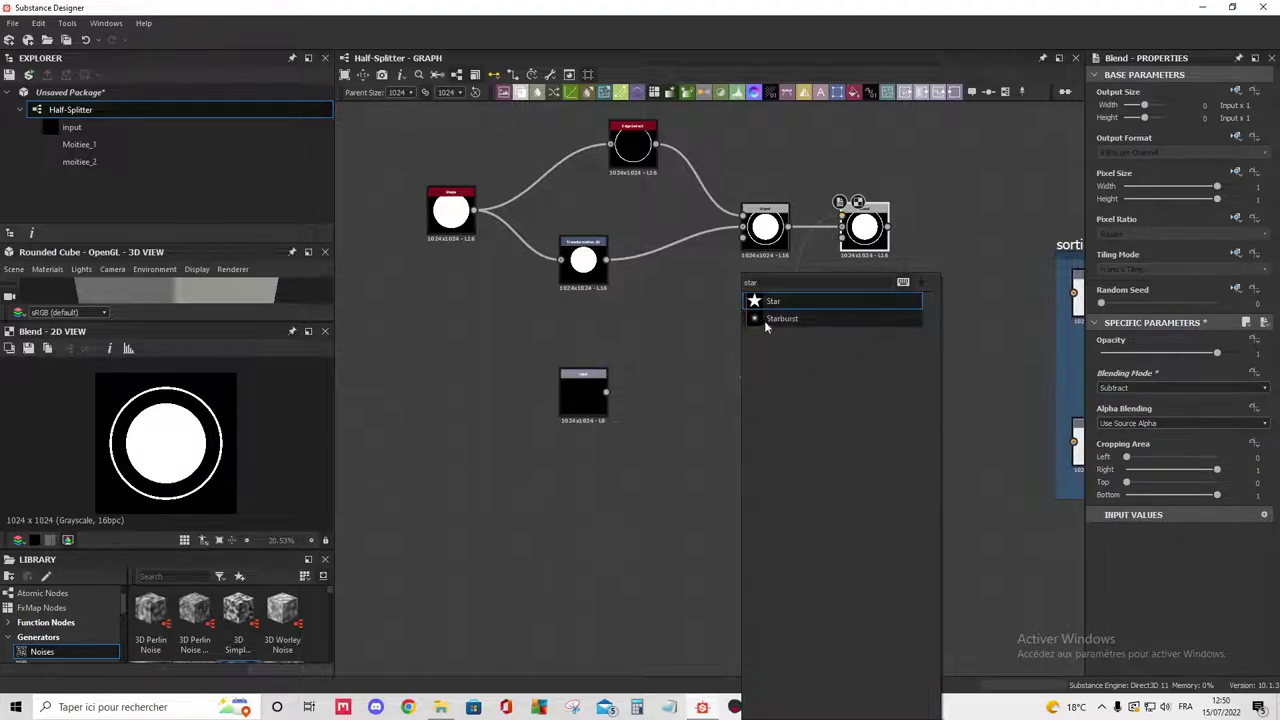
{"action": "left_click", "coordinate": [764, 320]}
{"action": "scroll", "coordinate": [1156, 600], "scroll_direction": "down", "scroll_amount": 1}
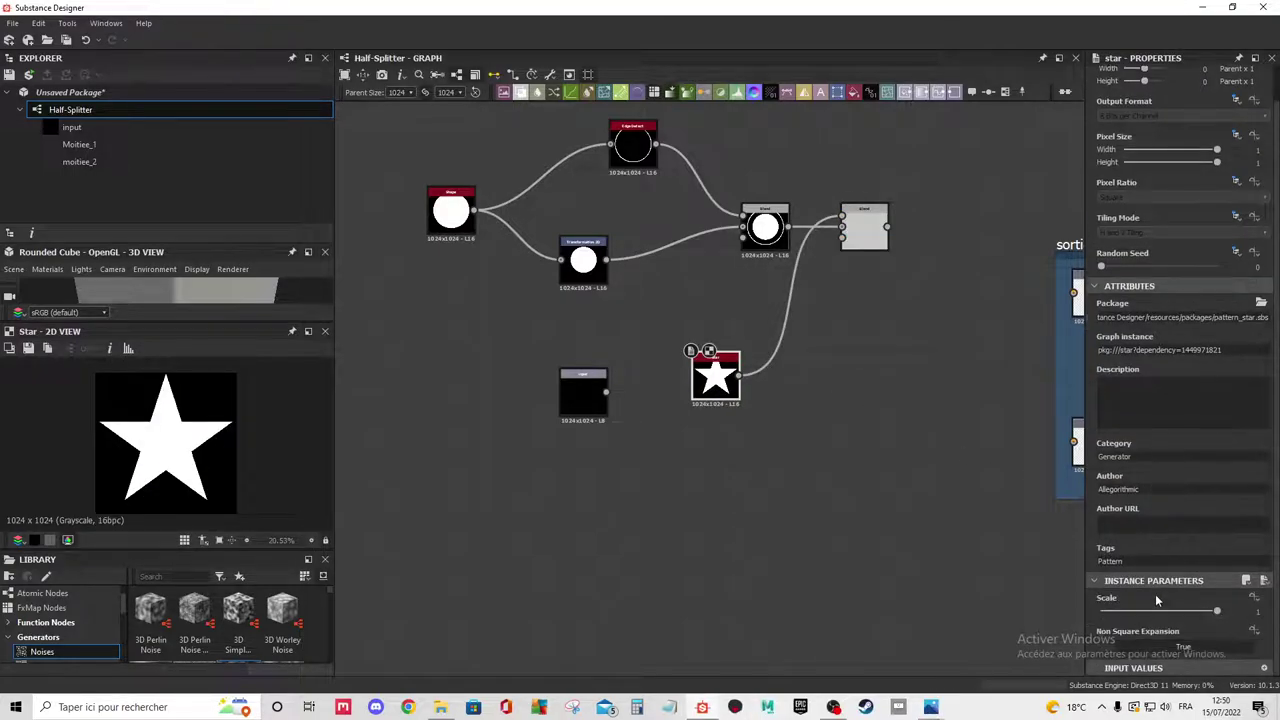
{"action": "left_click_drag", "start_coordinate": [1212, 612], "coordinate": [1164, 608]}
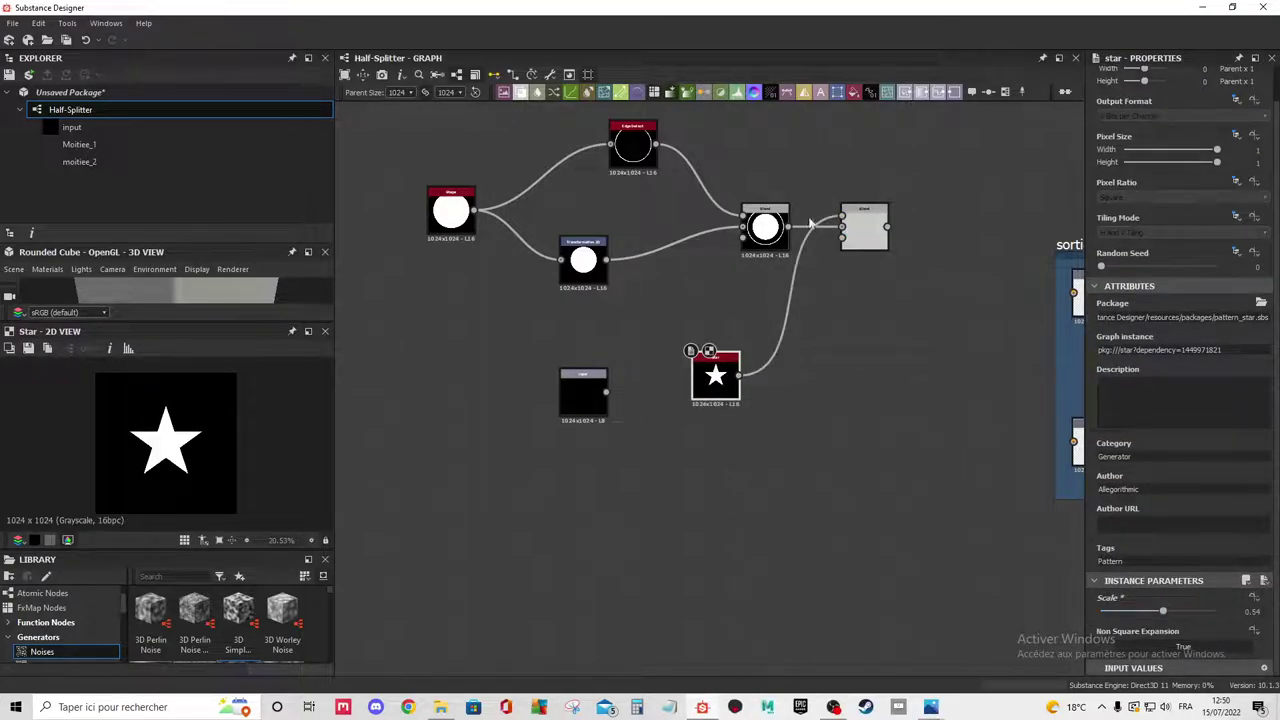
{"action": "double_click", "coordinate": [864, 228]}
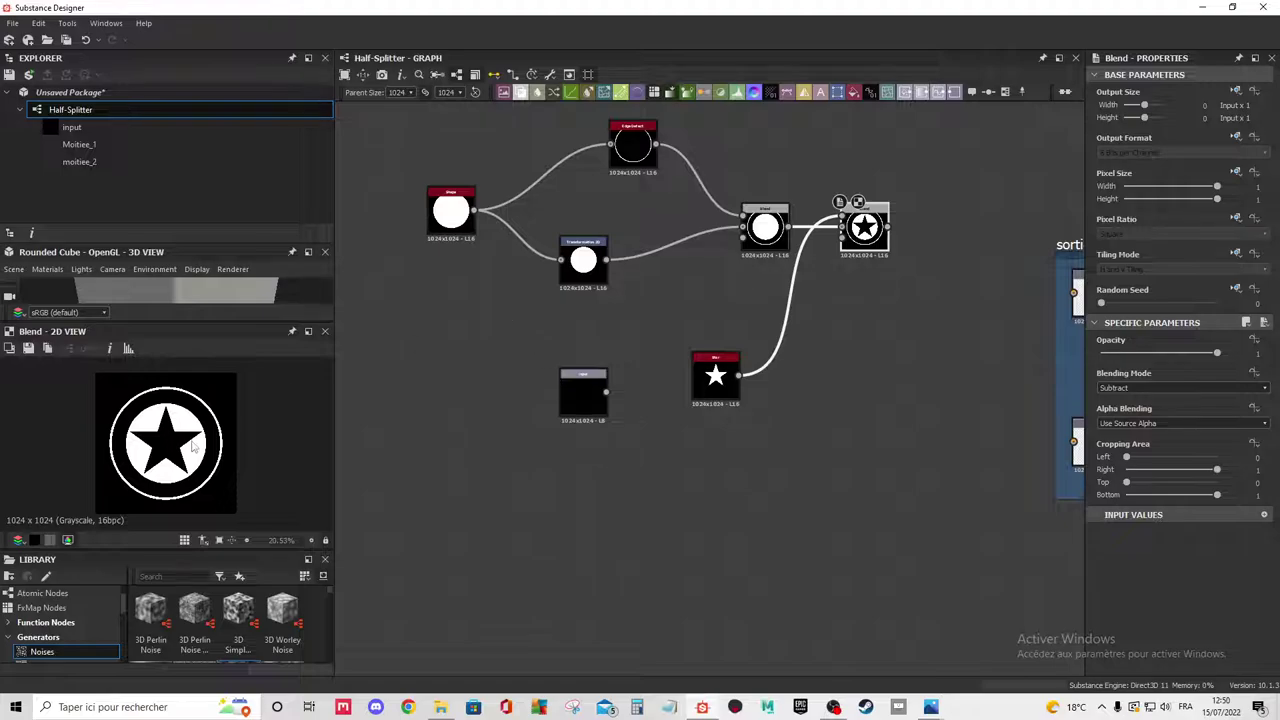
Move the input node down, away from the example nodes.
{"action": "scroll", "coordinate": [660, 280], "scroll_direction": "down", "scroll_amount": 2}
{"action": "scroll", "coordinate": [643, 295], "scroll_direction": "down", "scroll_amount": 1}
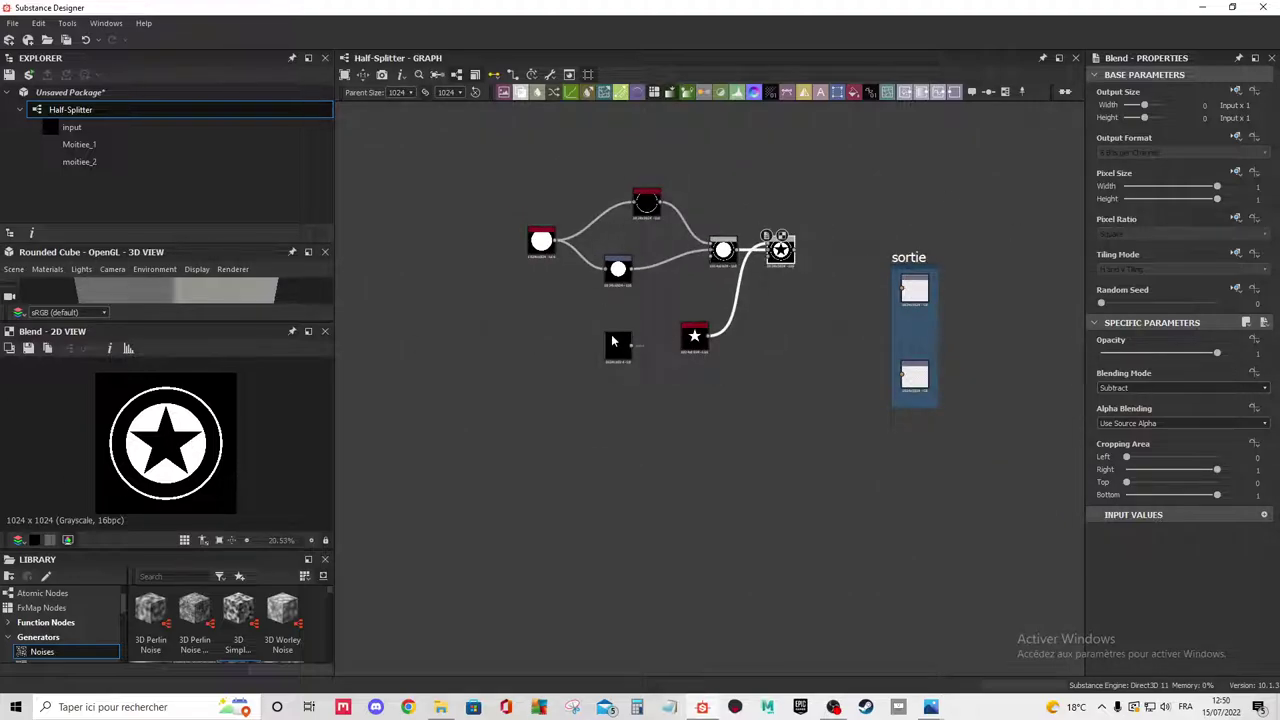
{"action": "mouse_move", "coordinate": [614, 342]}
{"action": "left_mouse_down"}
{"action": "mouse_move", "coordinate": [565, 446]}
{"action": "mouse_move", "coordinate": [450, 360]}
{"action": "mouse_move", "coordinate": [547, 458]}
{"action": "left_mouse_up"}
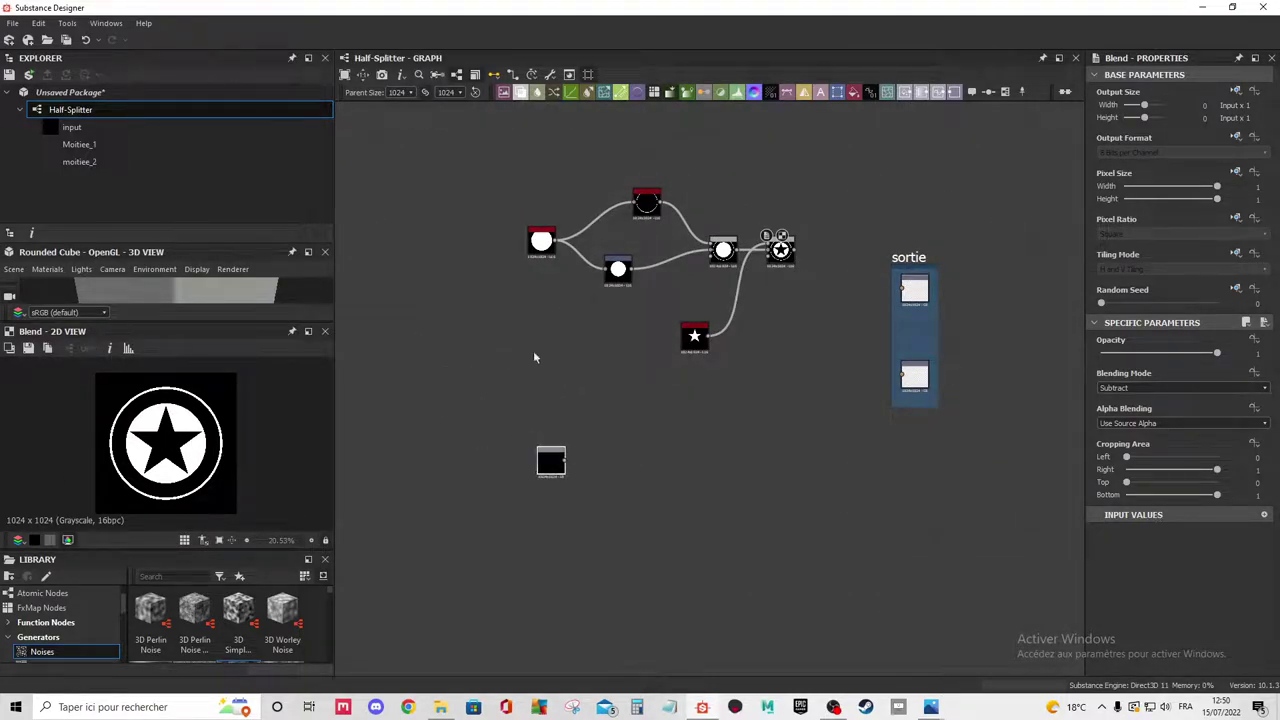
Frame the six example nodes and title the frame 'Exemple inpu'.
{"action": "left_click_drag", "start_coordinate": [534, 357], "coordinate": [800, 185]}
{"action": "left_click_drag", "start_coordinate": [781, 250], "coordinate": [652, 241]}
{"action": "right_click", "coordinate": [715, 197]}
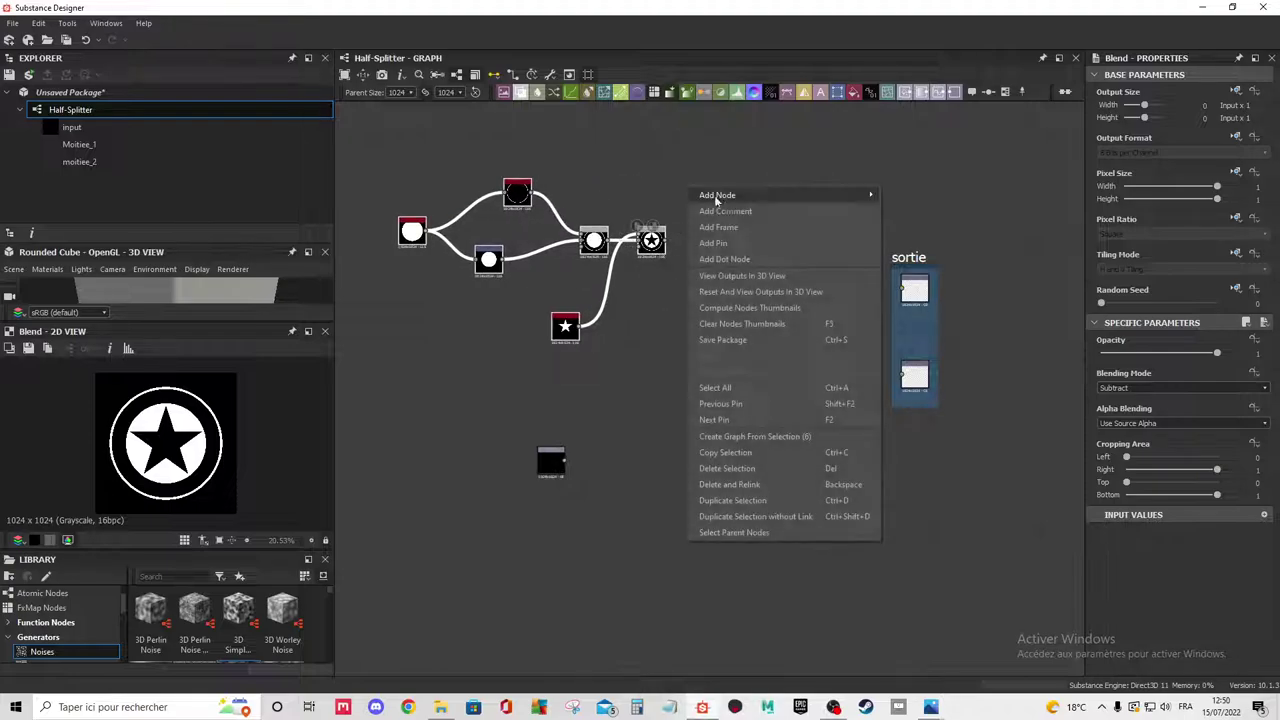
{"action": "left_click", "coordinate": [718, 227]}
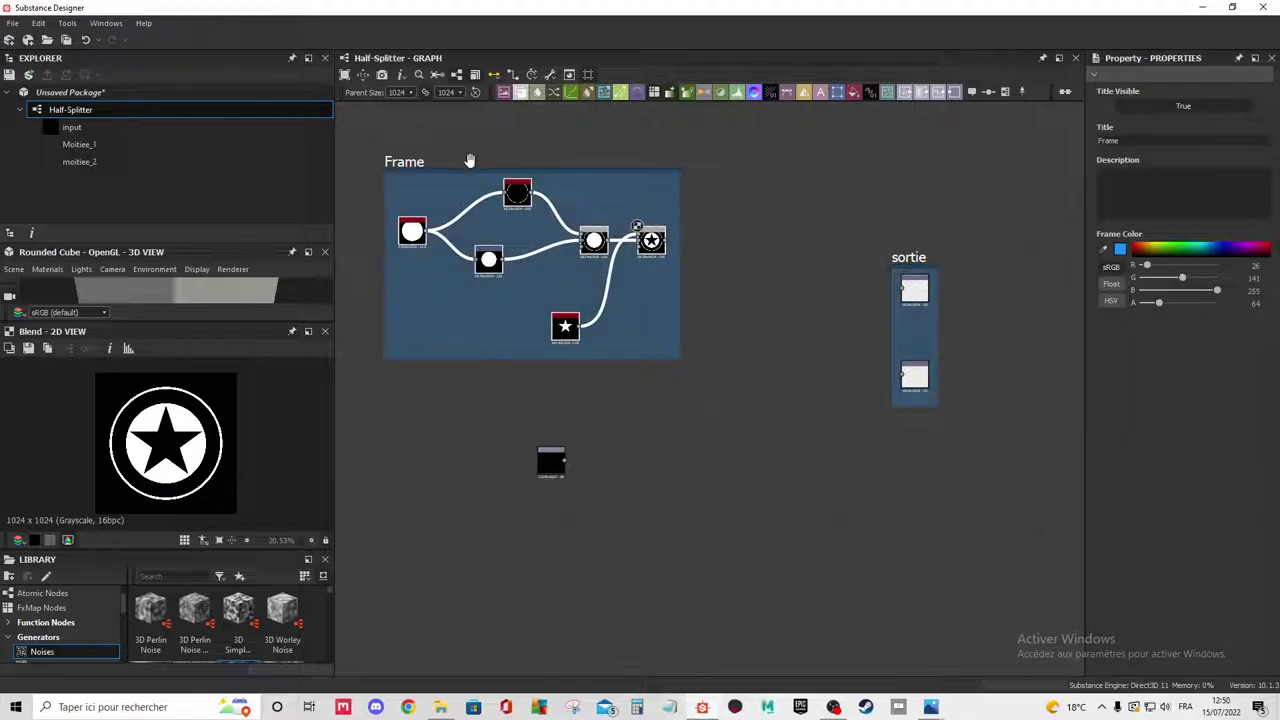
{"action": "double_click", "coordinate": [1146, 140]}
{"action": "type", "text": "Exemple "}
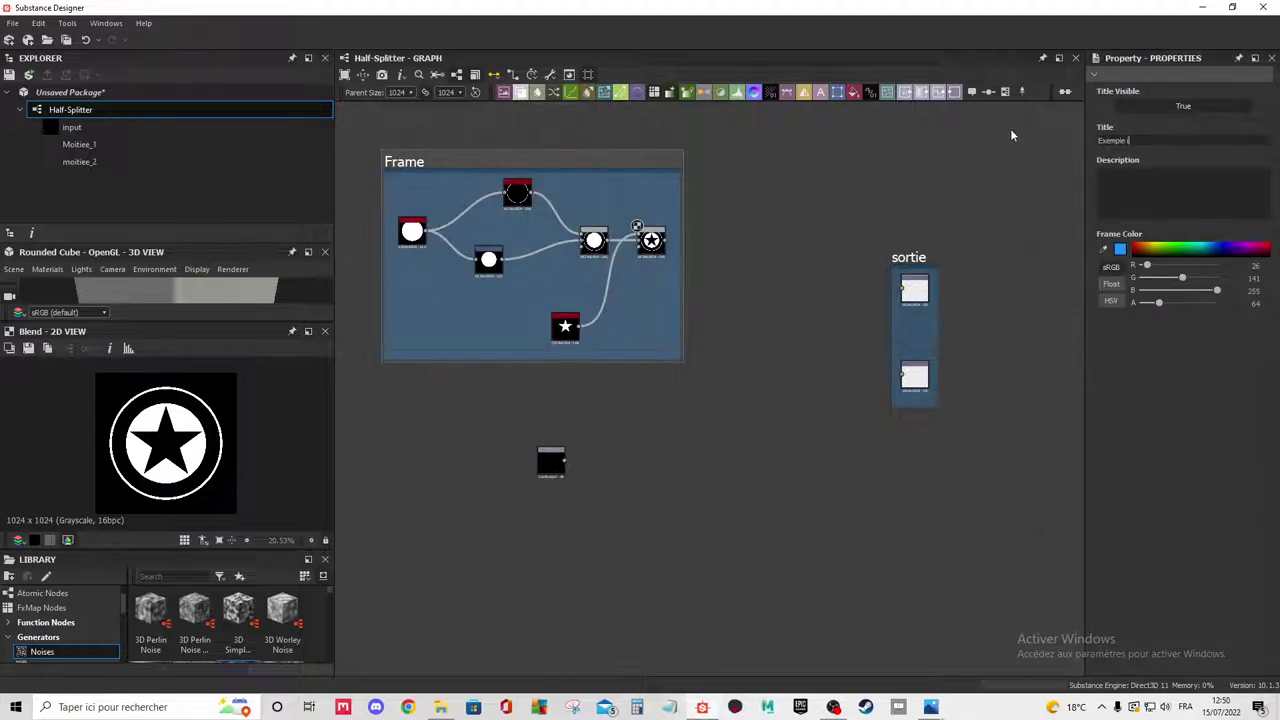
{"action": "type", "text": "inpu"}
Wrap the input node in its own frame titled 'Entree'.
{"action": "left_click", "coordinate": [550, 460]}
{"action": "right_click", "coordinate": [631, 456]}
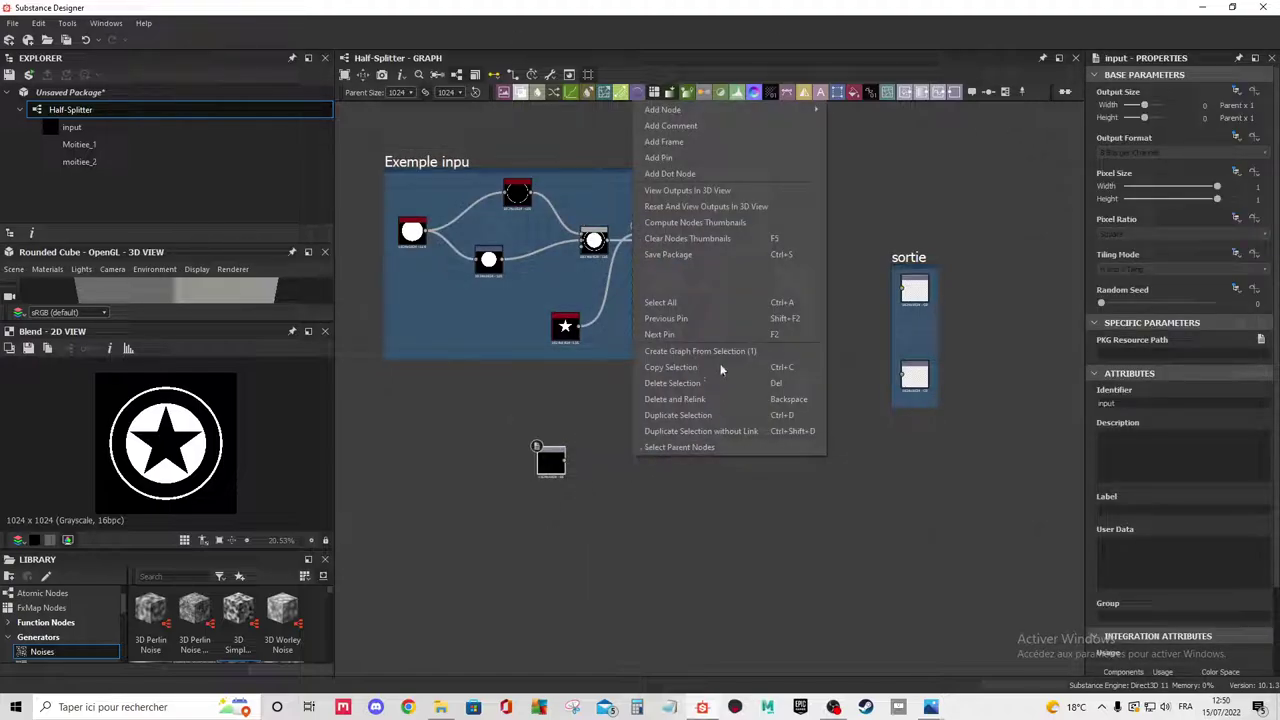
{"action": "left_click", "coordinate": [703, 141]}
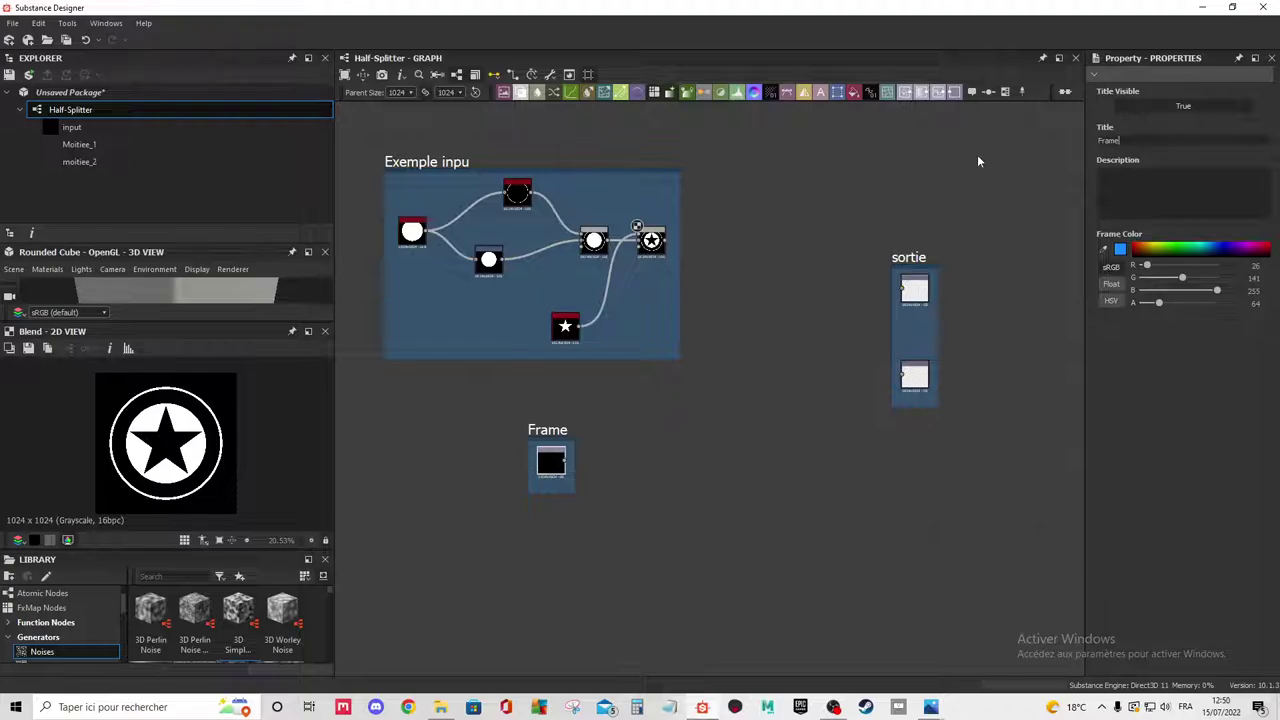
{"action": "type", "text": "En"}
{"action": "type", "text": "tree"}
{"action": "key", "text": "Return"}
Arrange the Entree, sortie and Exemple inpu frames in the graph.
{"action": "left_click_drag", "start_coordinate": [571, 429], "coordinate": [631, 407]}
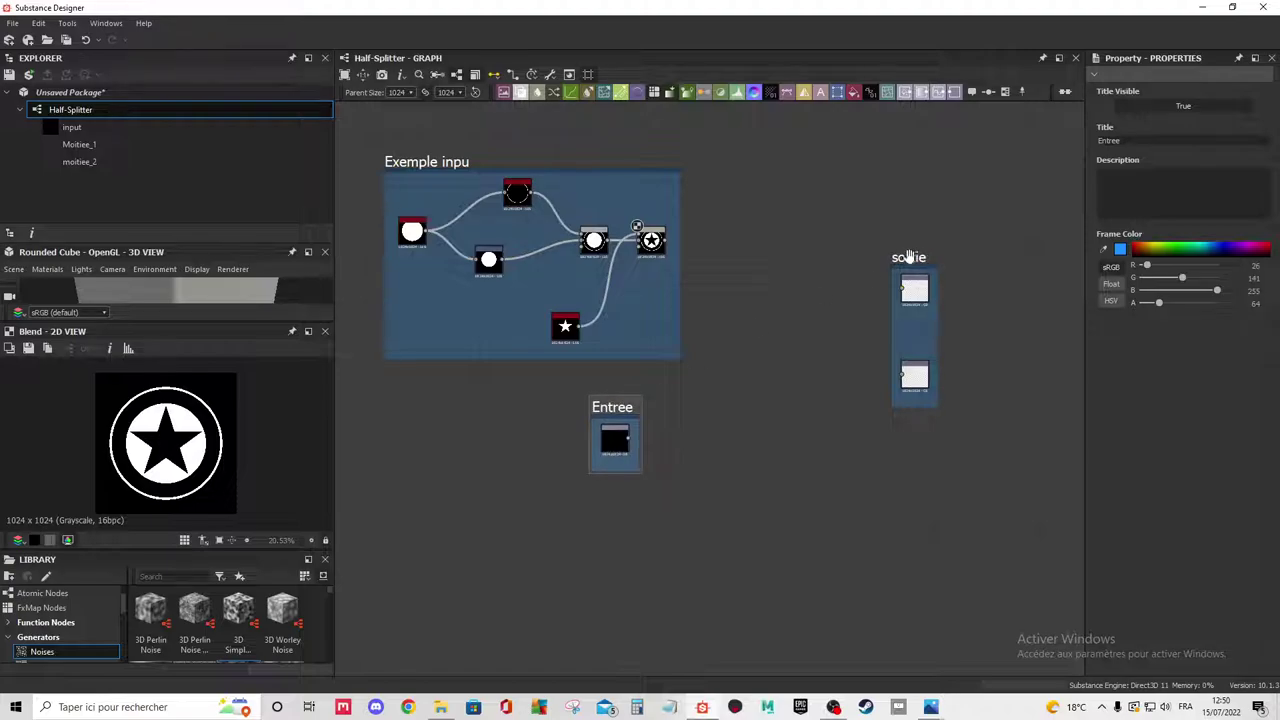
{"action": "left_click_drag", "start_coordinate": [908, 257], "coordinate": [960, 254]}
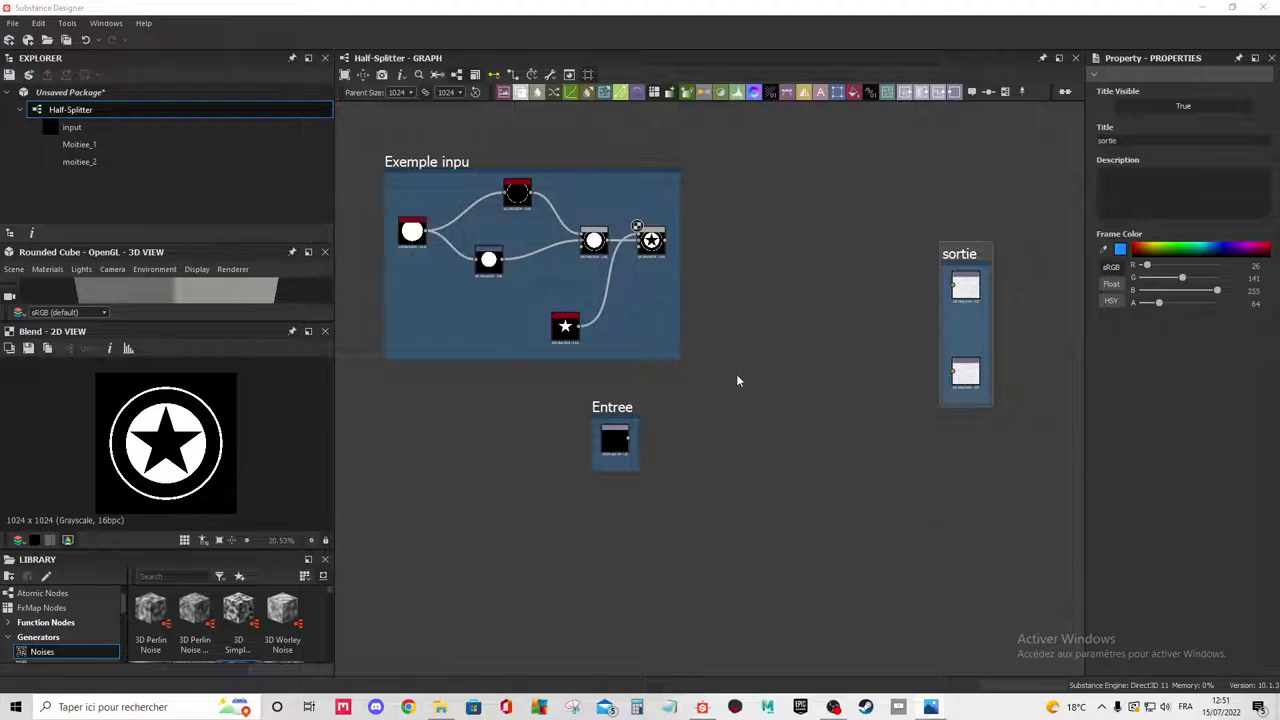
{"action": "middle_click_drag", "start_coordinate": [762, 400], "coordinate": [748, 436]}
{"action": "left_click_drag", "start_coordinate": [947, 302], "coordinate": [970, 265]}
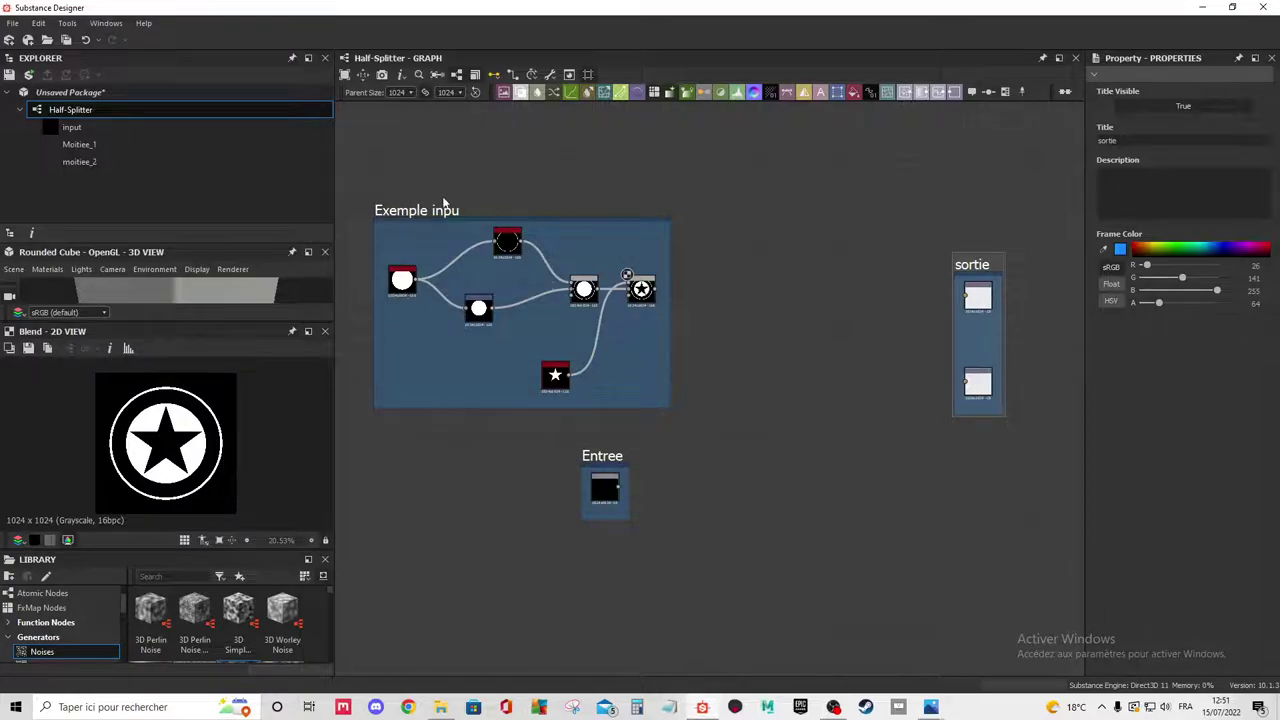
{"action": "left_click_drag", "start_coordinate": [405, 212], "coordinate": [367, 222]}
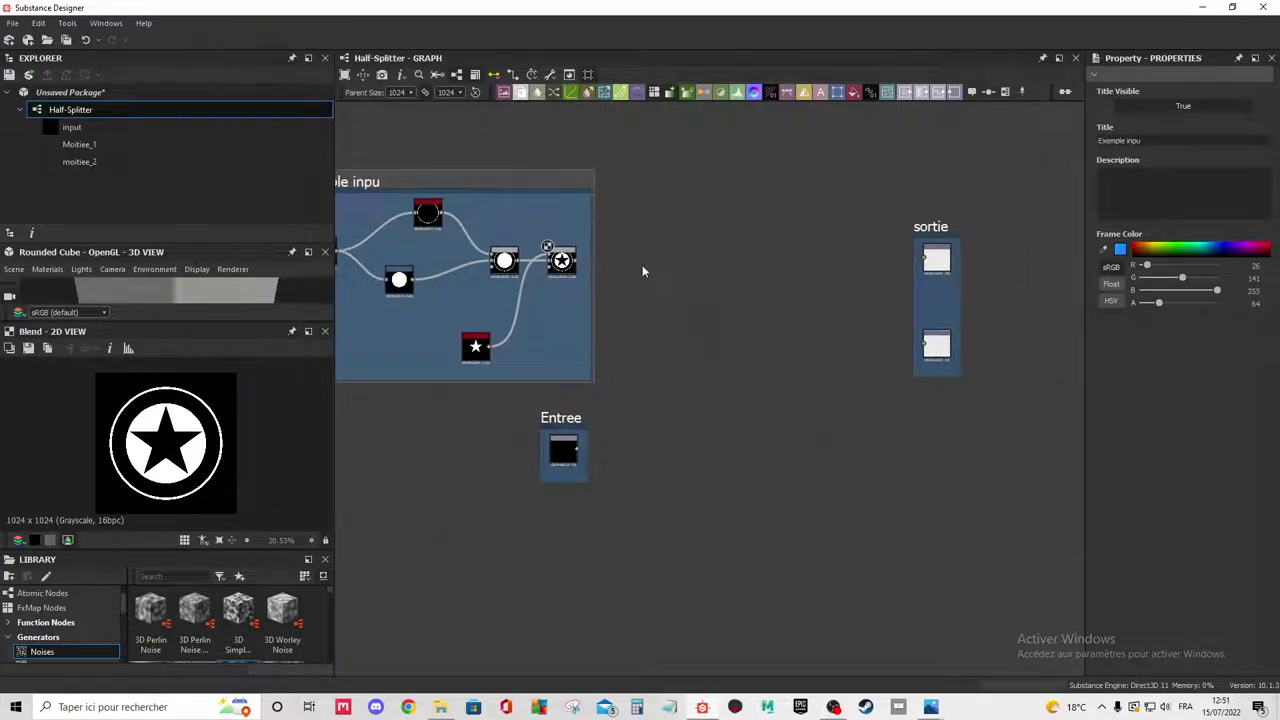
{"action": "middle_click_drag", "start_coordinate": [620, 394], "coordinate": [677, 331]}
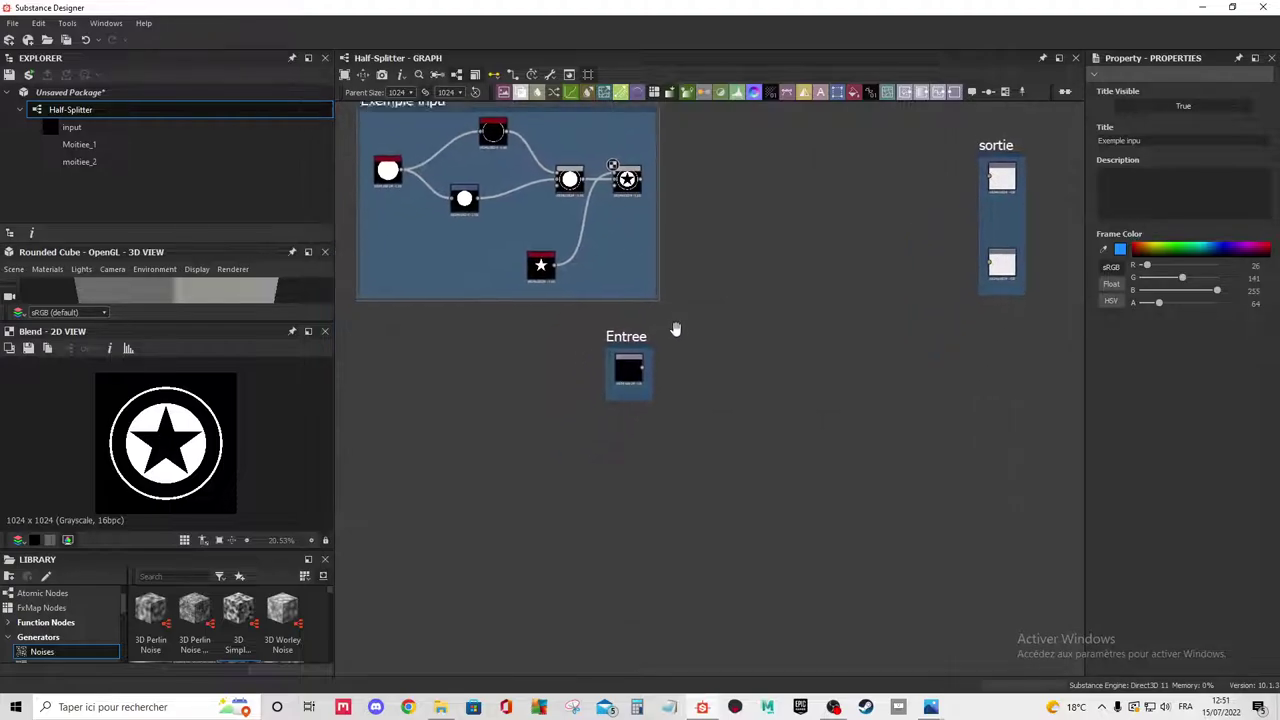
{"action": "middle_click_drag", "start_coordinate": [472, 486], "coordinate": [506, 502]}
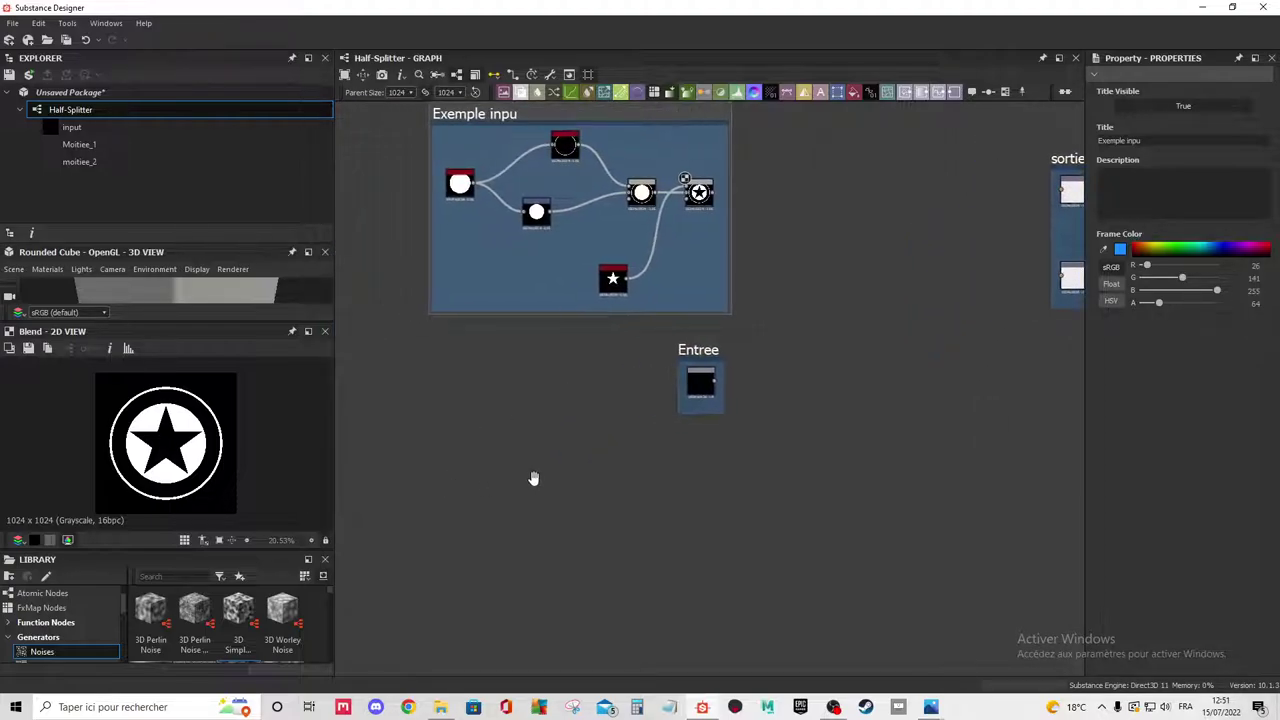
Add a Gradient Linear 1 node below the framed nodes.
{"action": "left_click", "coordinate": [519, 505]}
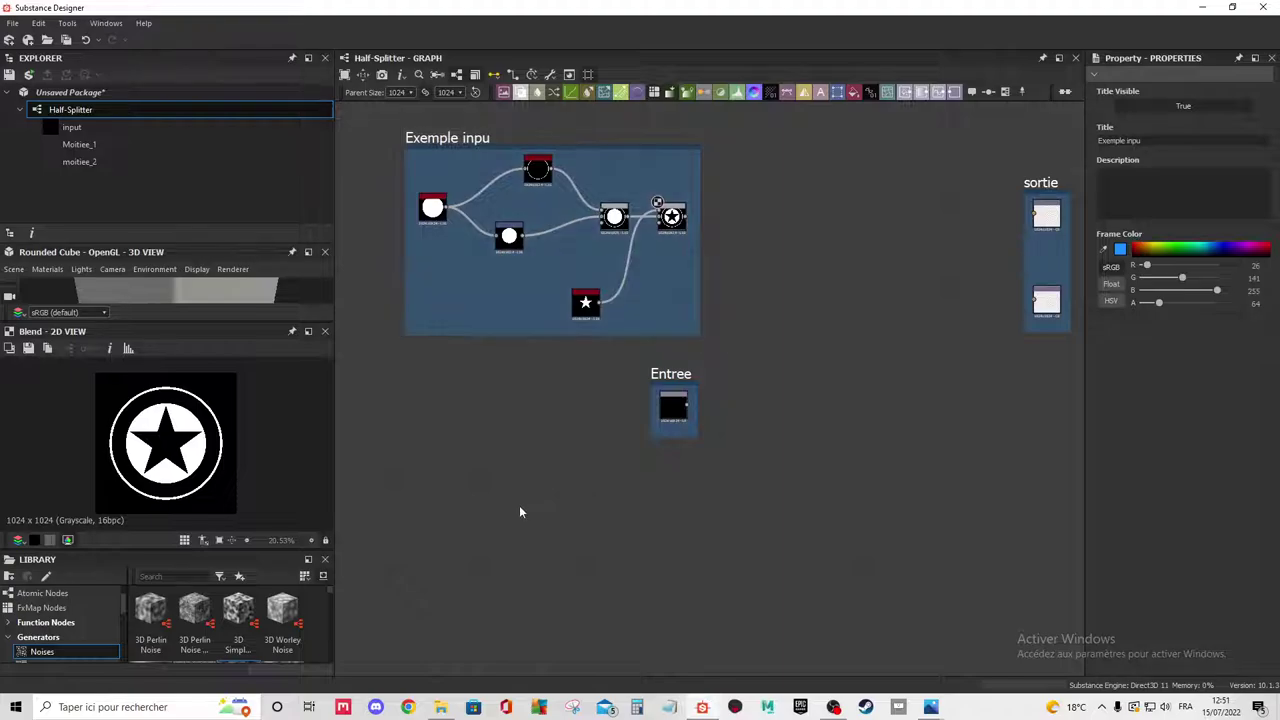
{"action": "key", "text": "space"}
{"action": "type", "text": "gra"}
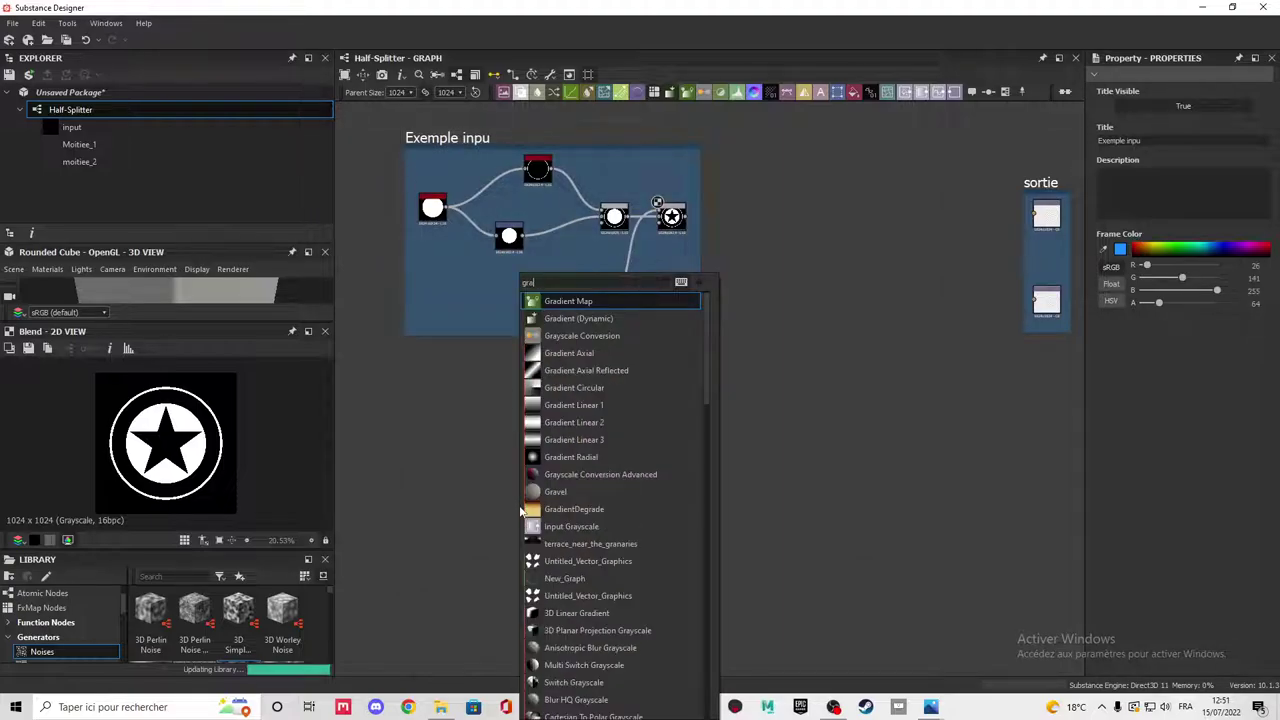
{"action": "left_click", "coordinate": [594, 408]}
{"action": "mouse_move", "coordinate": [512, 507]}
{"action": "left_mouse_down"}
{"action": "mouse_move", "coordinate": [467, 510]}
{"action": "mouse_move", "coordinate": [521, 492]}
{"action": "left_mouse_up"}
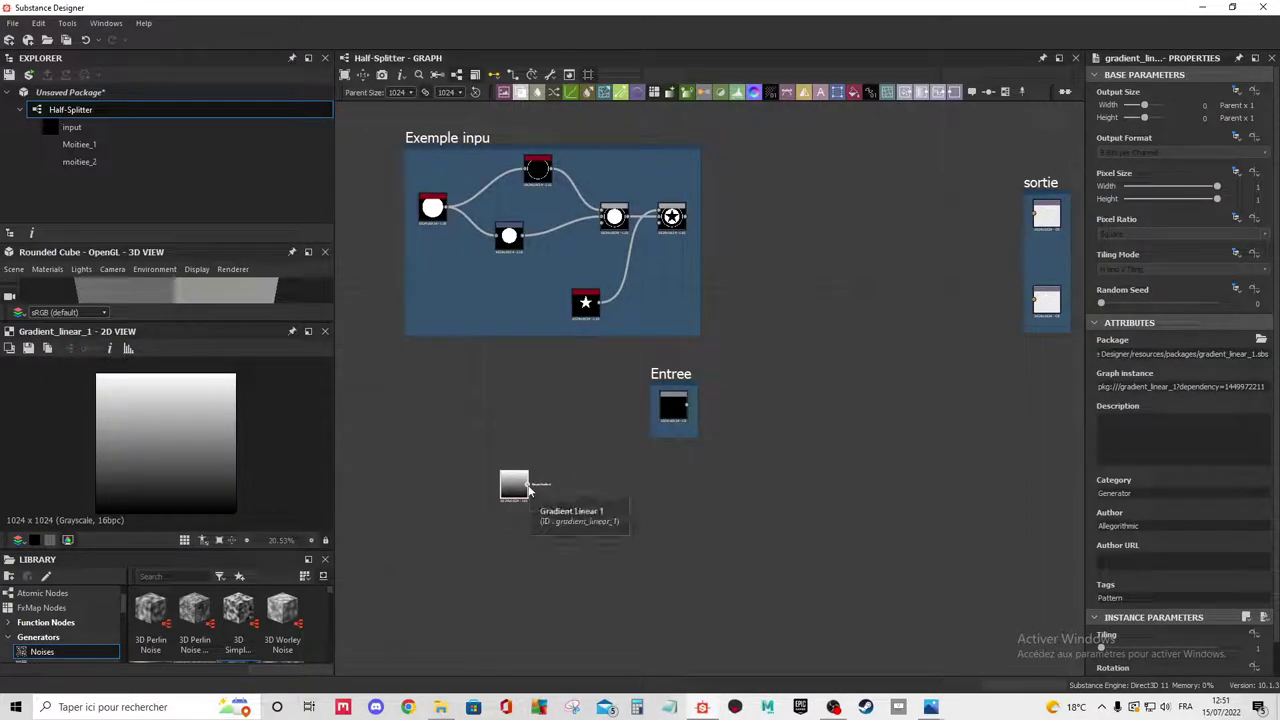
{"action": "mouse_move", "coordinate": [530, 487]}
{"action": "left_mouse_down"}
{"action": "mouse_move", "coordinate": [612, 494]}
{"action": "mouse_move", "coordinate": [537, 502]}
{"action": "left_mouse_up"}
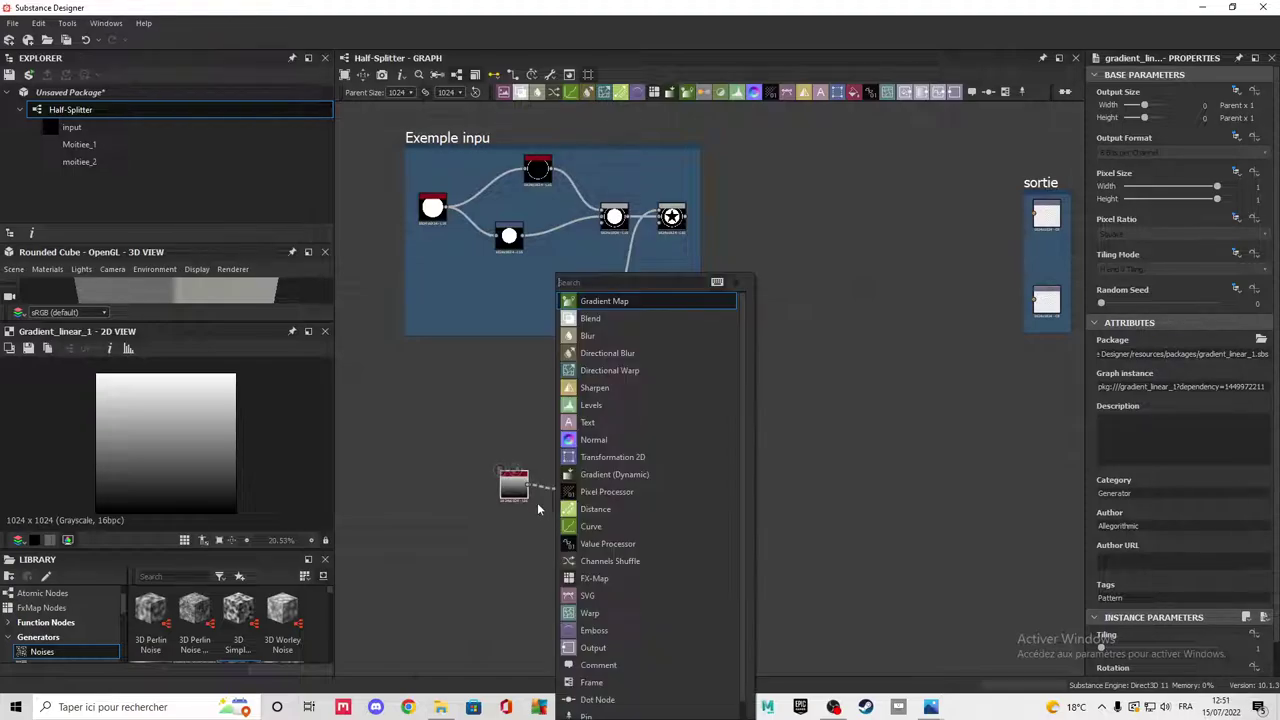
{"action": "key", "text": "Escape"}
Drag a new connection from the gradient's output.
{"action": "scroll", "coordinate": [520, 478], "scroll_direction": "up", "scroll_amount": 3}
{"action": "scroll", "coordinate": [517, 474], "scroll_direction": "up", "scroll_amount": 3}
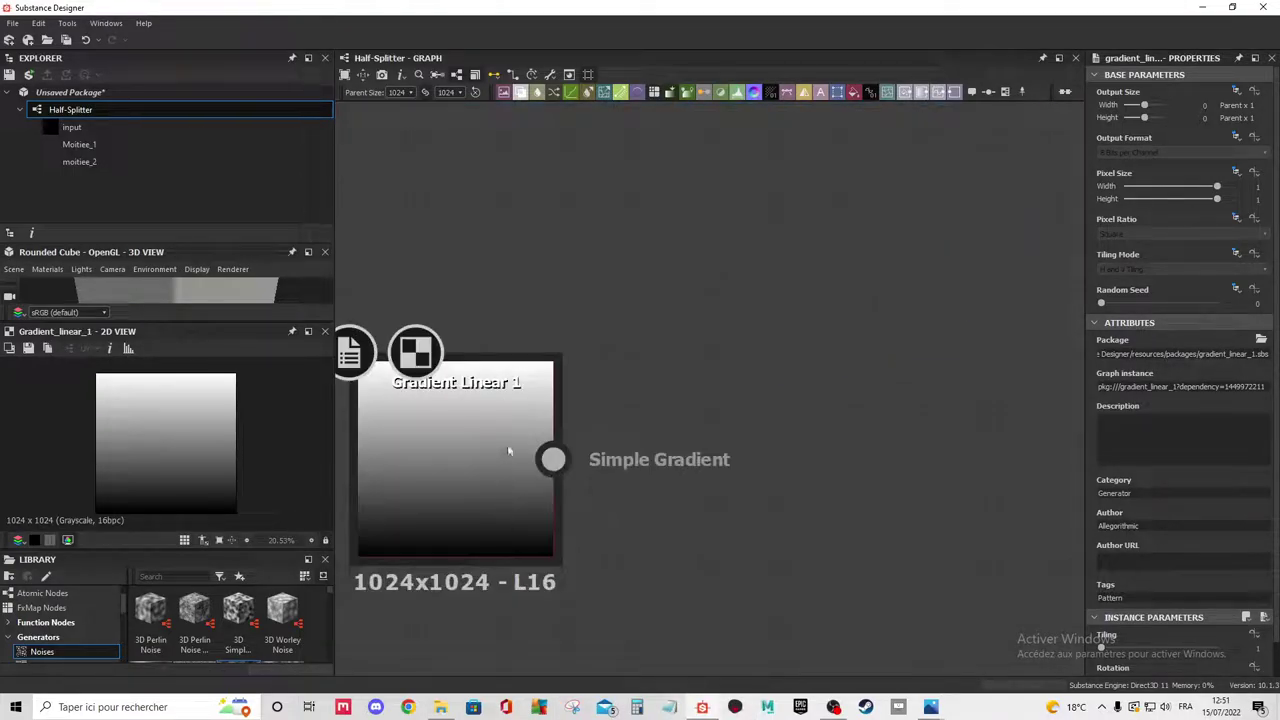
{"action": "scroll", "coordinate": [540, 462], "scroll_direction": "down", "scroll_amount": 1}
{"action": "mouse_move", "coordinate": [536, 463]}
{"action": "left_mouse_down"}
{"action": "mouse_move", "coordinate": [862, 456]}
{"action": "mouse_move", "coordinate": [745, 433]}
{"action": "left_mouse_up"}
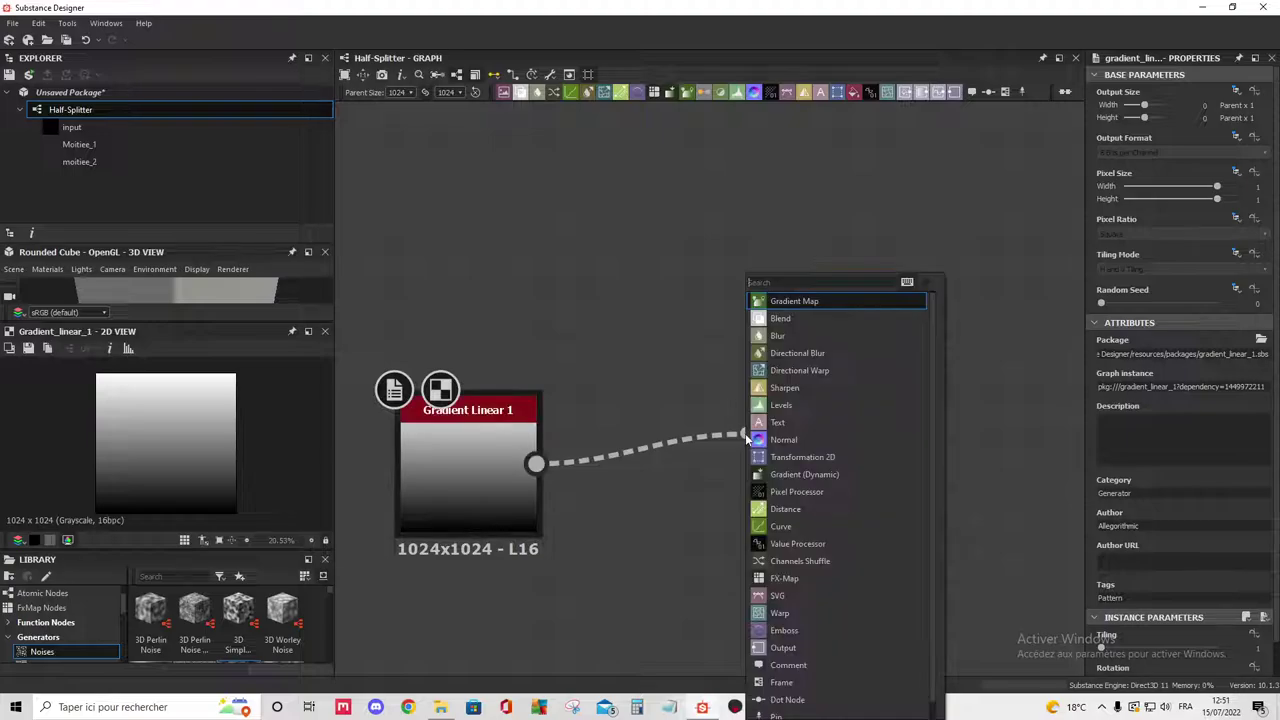
Add a Histogram Scan node after Gradient Linear 1 and set its Position to 0.5.
{"action": "type", "text": "his"}
{"action": "key", "text": "Down"}
{"action": "key", "text": "Return"}
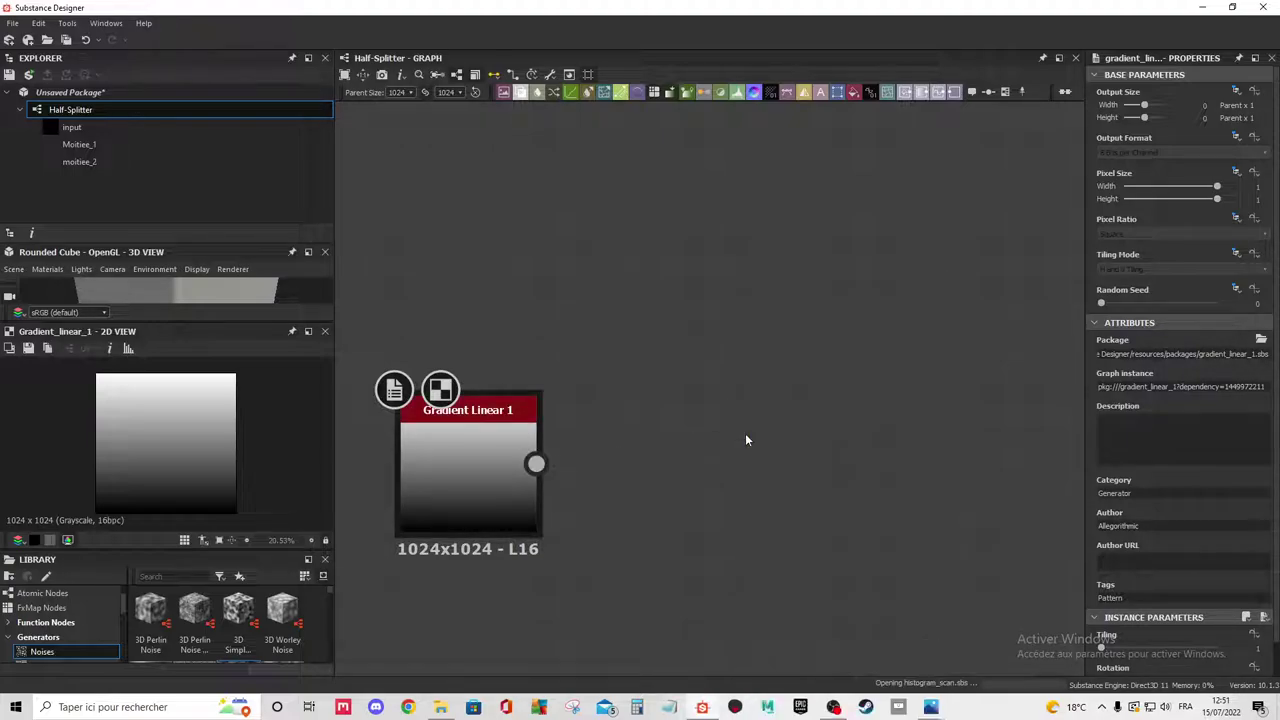
{"action": "scroll", "coordinate": [1120, 567], "scroll_direction": "down", "scroll_amount": 1}
{"action": "scroll", "coordinate": [1120, 567], "scroll_direction": "down", "scroll_amount": 1}
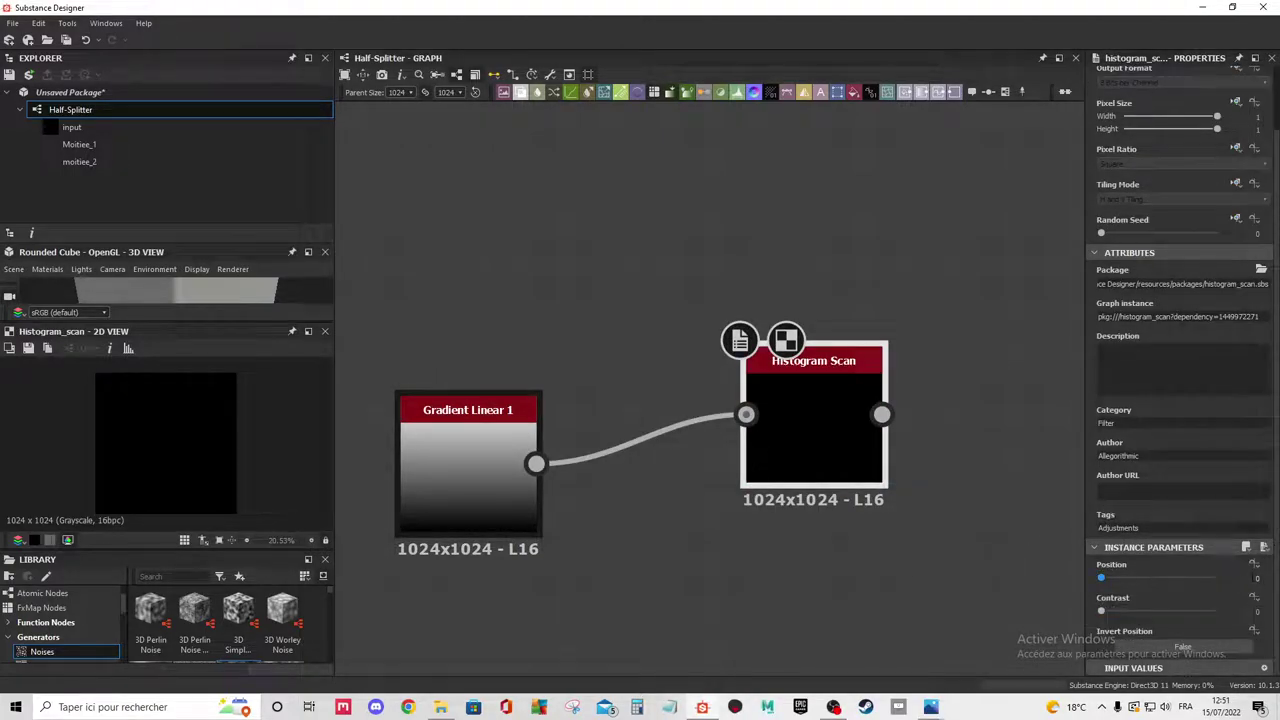
{"action": "left_click", "coordinate": [1257, 578]}
{"action": "type", "text": "5"}
{"action": "key", "text": "Return"}
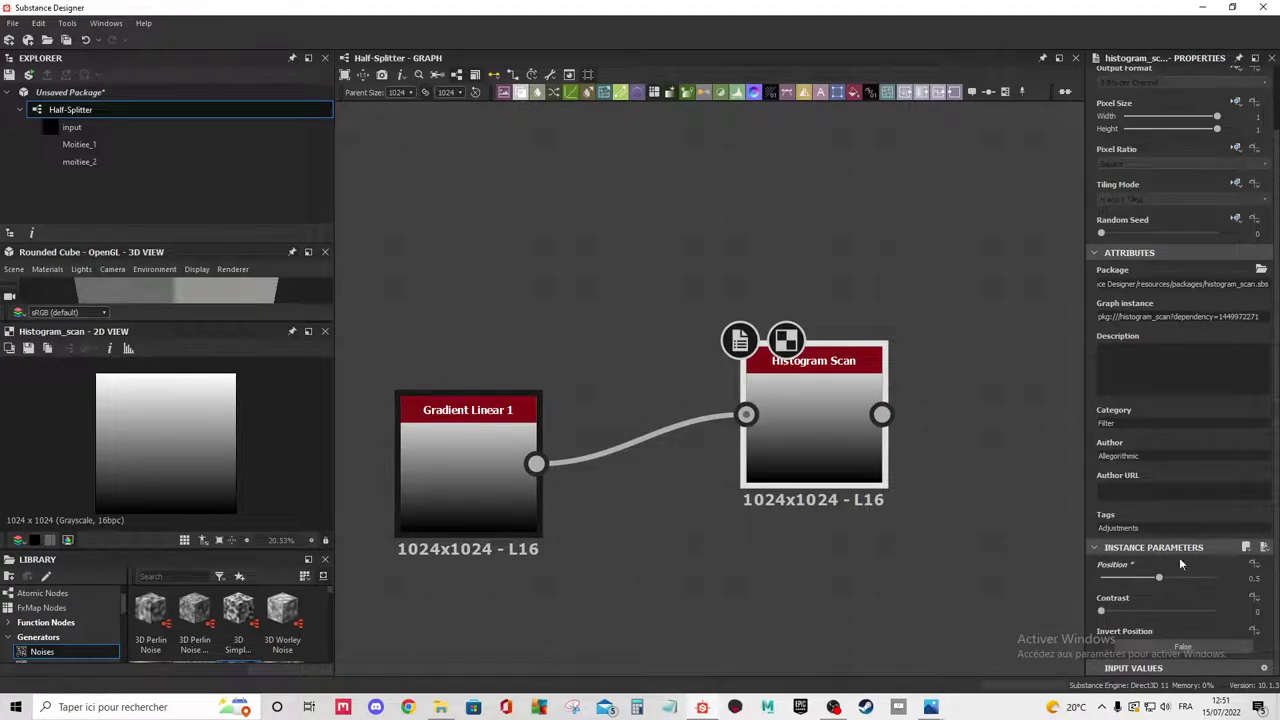
Raise the Histogram Scan contrast to maximum for a hard half-white, half-black split.
{"action": "left_click_drag", "start_coordinate": [820, 443], "coordinate": [812, 492]}
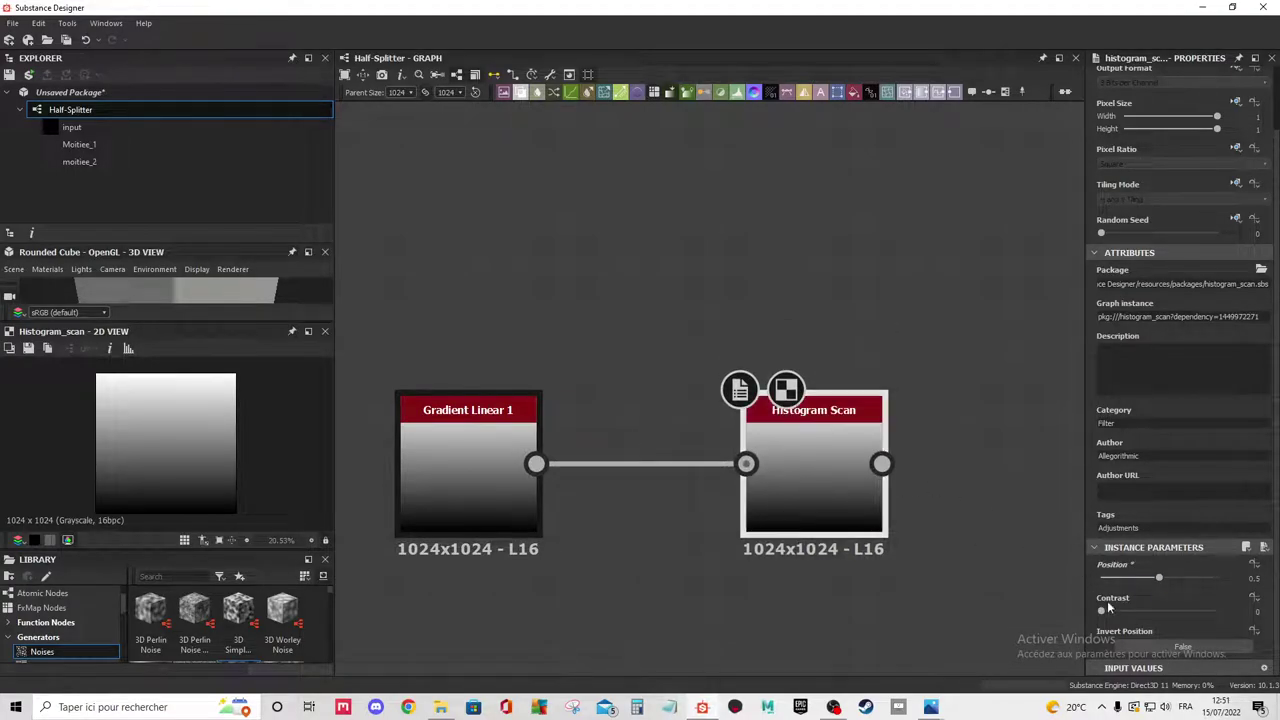
{"action": "left_click_drag", "start_coordinate": [1103, 609], "coordinate": [1217, 610]}
{"action": "scroll", "coordinate": [601, 507], "scroll_direction": "down", "scroll_amount": 3}
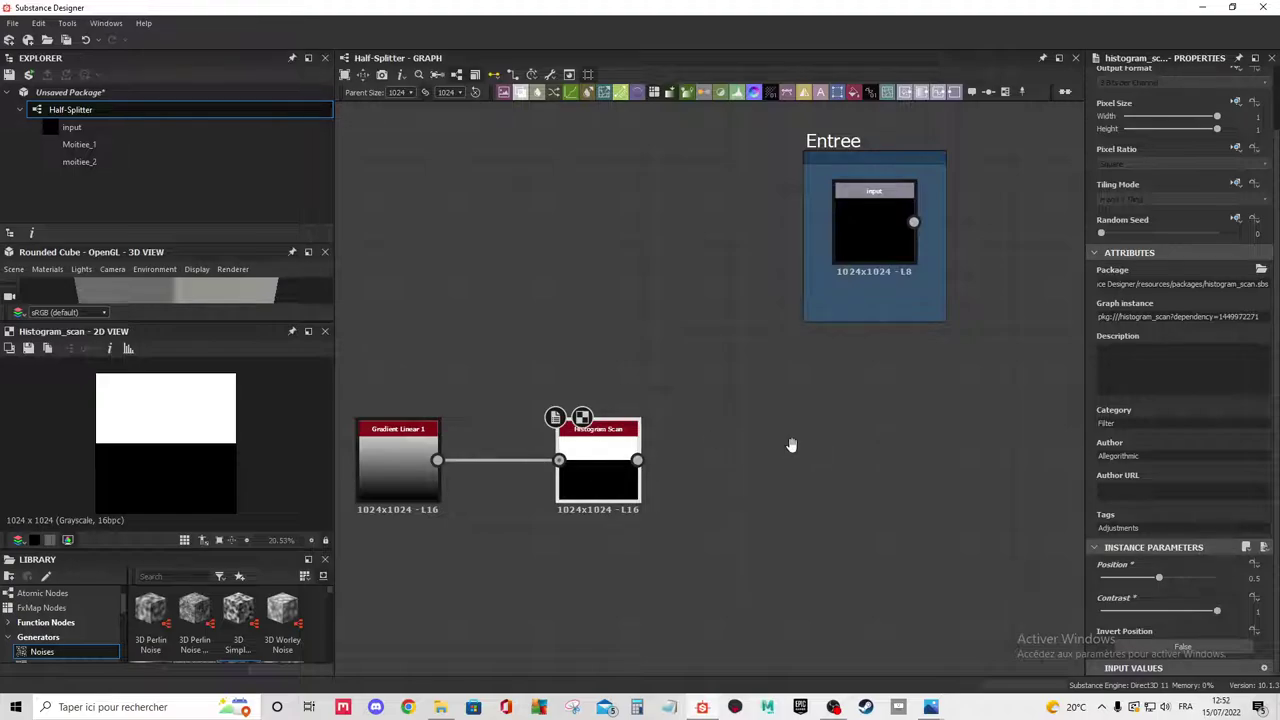
{"action": "middle_click_drag", "start_coordinate": [790, 444], "coordinate": [752, 446]}
{"action": "scroll", "coordinate": [602, 459], "scroll_direction": "down", "scroll_amount": 2}
{"action": "scroll", "coordinate": [677, 383], "scroll_direction": "down", "scroll_amount": 1}
{"action": "scroll", "coordinate": [530, 381], "scroll_direction": "up", "scroll_amount": 1}
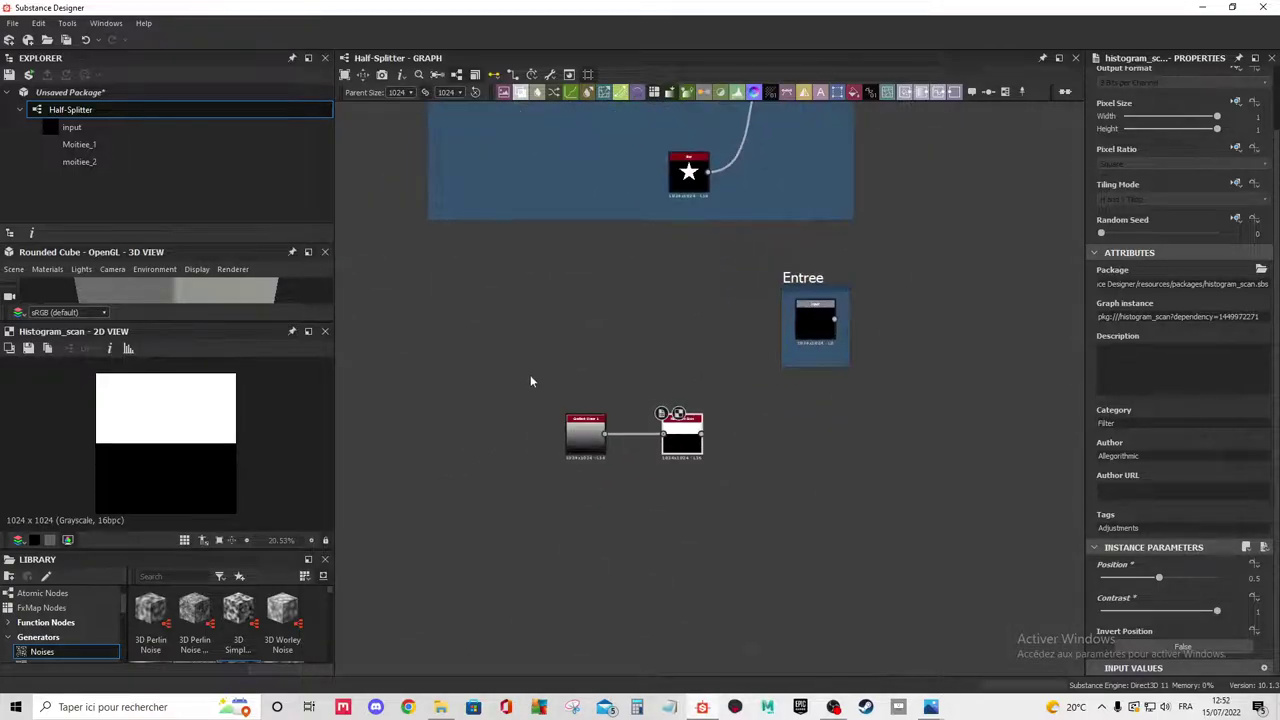
{"action": "scroll", "coordinate": [706, 449], "scroll_direction": "up", "scroll_amount": 2}
{"action": "scroll", "coordinate": [689, 443], "scroll_direction": "up", "scroll_amount": 2}
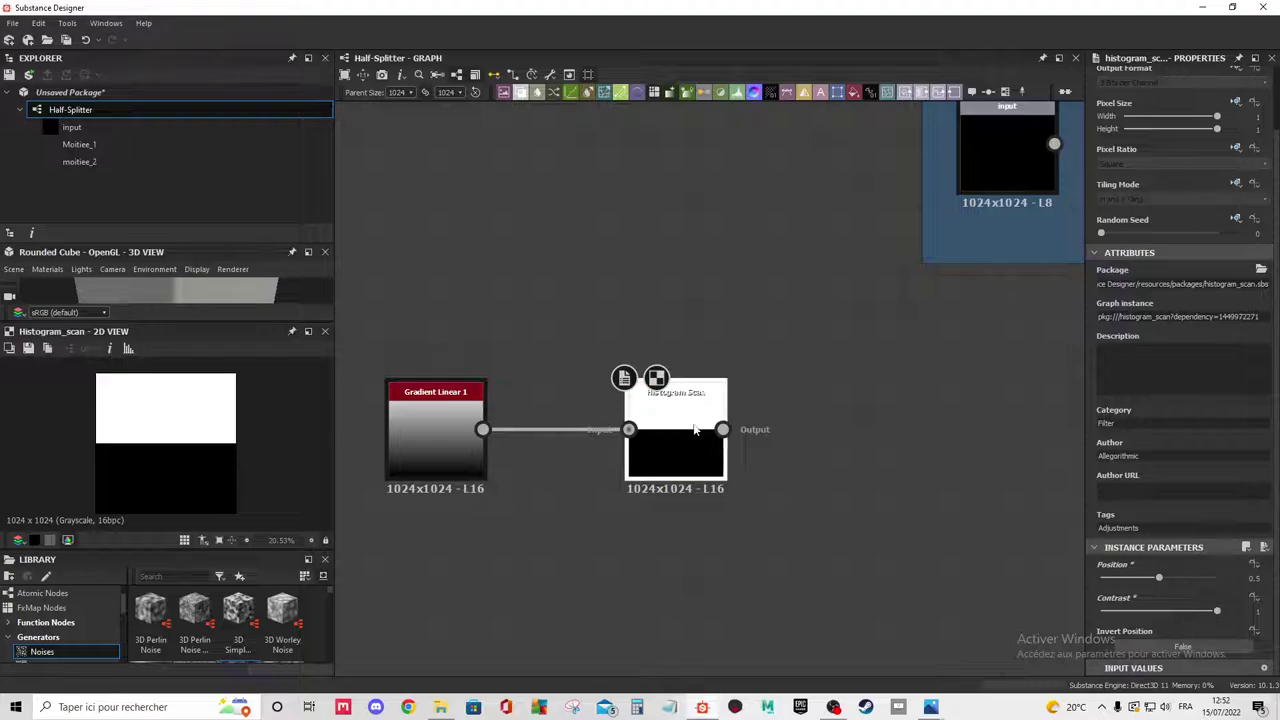
{"action": "scroll", "coordinate": [817, 461], "scroll_direction": "down", "scroll_amount": 2}
{"action": "scroll", "coordinate": [815, 448], "scroll_direction": "down", "scroll_amount": 2}
{"action": "middle_click_drag", "start_coordinate": [815, 448], "coordinate": [768, 504]}
{"action": "scroll", "coordinate": [681, 468], "scroll_direction": "down", "scroll_amount": 1}
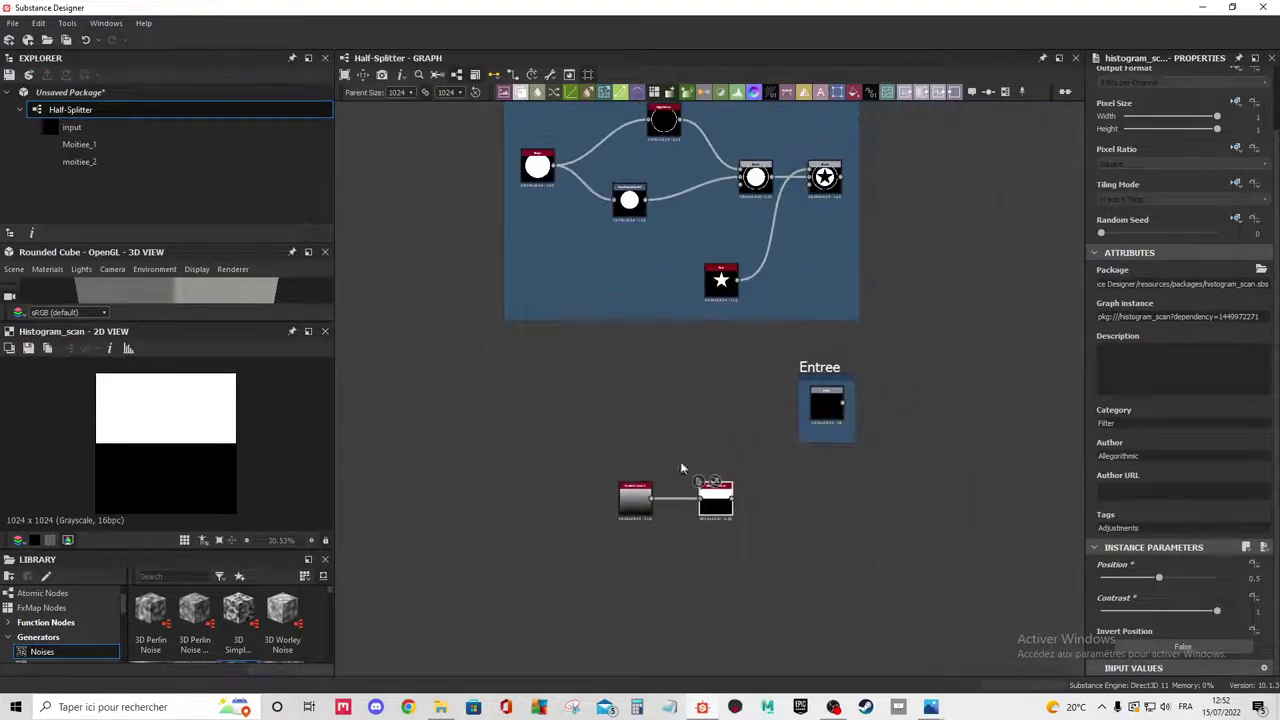
{"action": "mouse_move", "coordinate": [715, 500]}
{"action": "left_mouse_down"}
{"action": "mouse_move", "coordinate": [623, 503]}
{"action": "mouse_move", "coordinate": [761, 506]}
{"action": "left_mouse_up"}
Add a Safe Transform Grayscale node after the Histogram Scan and rotate it 90°.
{"action": "type", "text": "safe"}
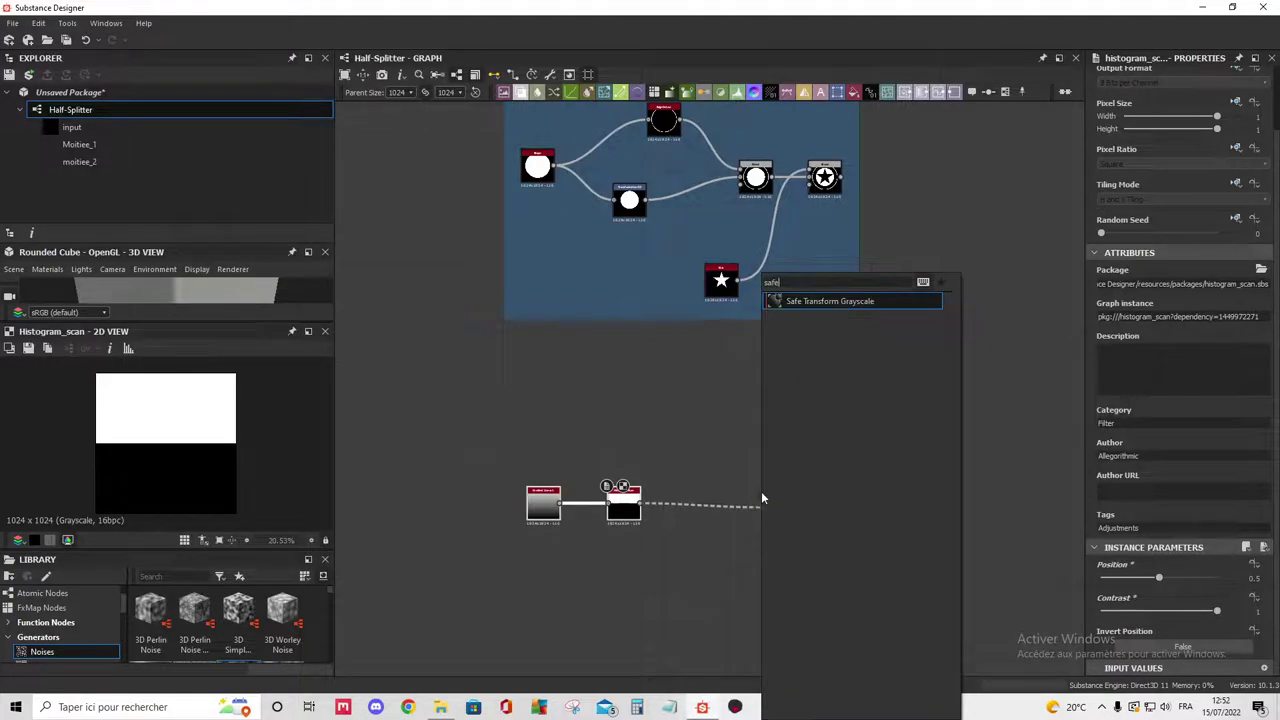
{"action": "left_click", "coordinate": [822, 301]}
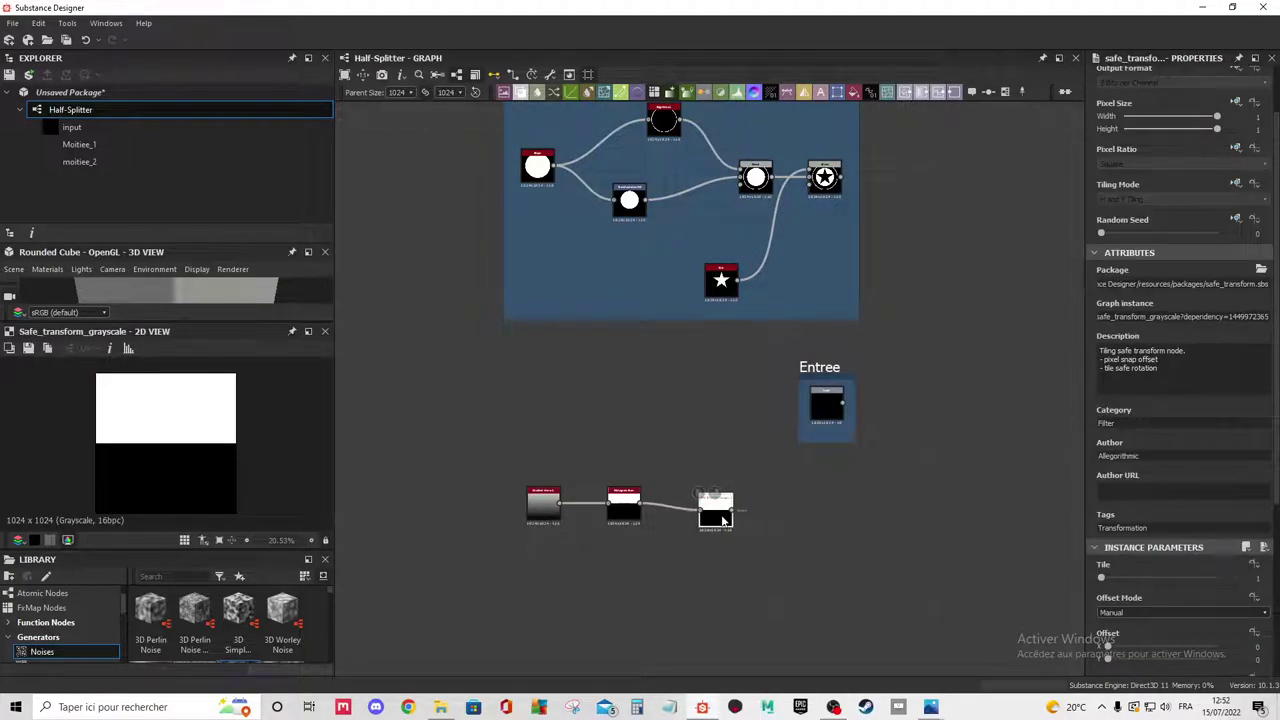
{"action": "left_click_drag", "start_coordinate": [776, 520], "coordinate": [731, 510]}
{"action": "scroll", "coordinate": [1216, 573], "scroll_direction": "down", "scroll_amount": 3}
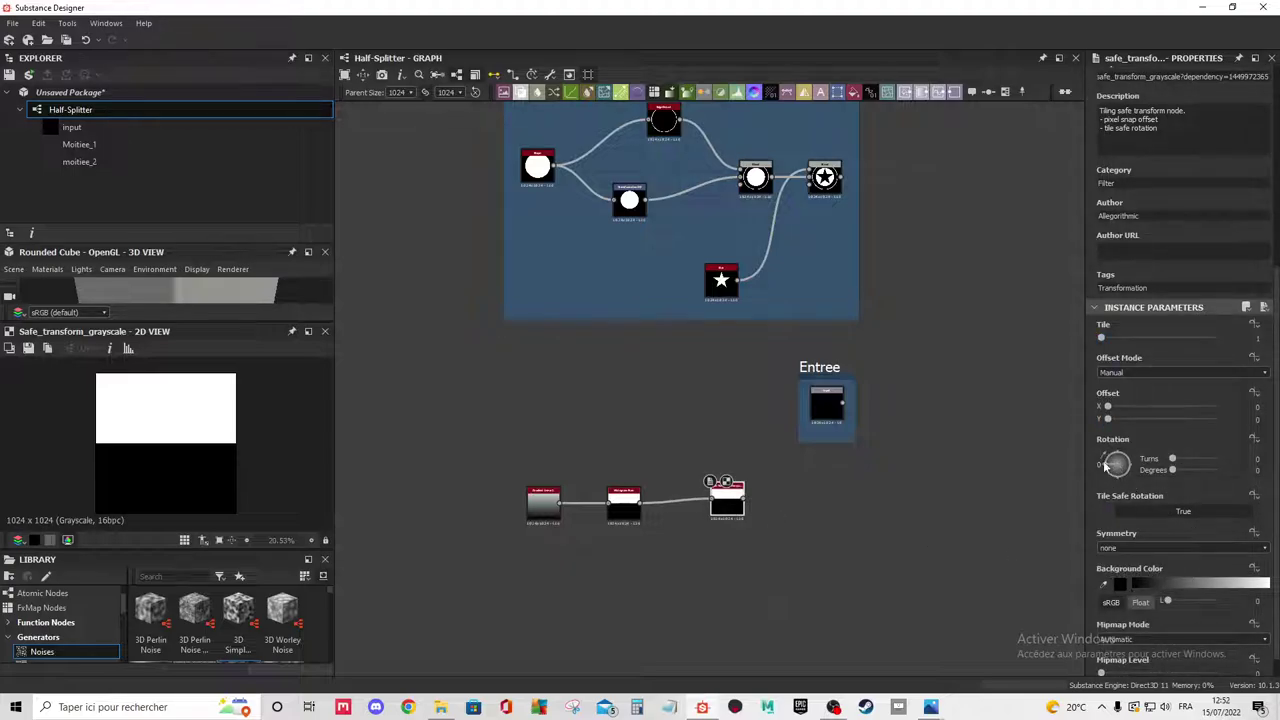
{"action": "left_click_drag", "start_coordinate": [1106, 465], "coordinate": [1120, 460]}
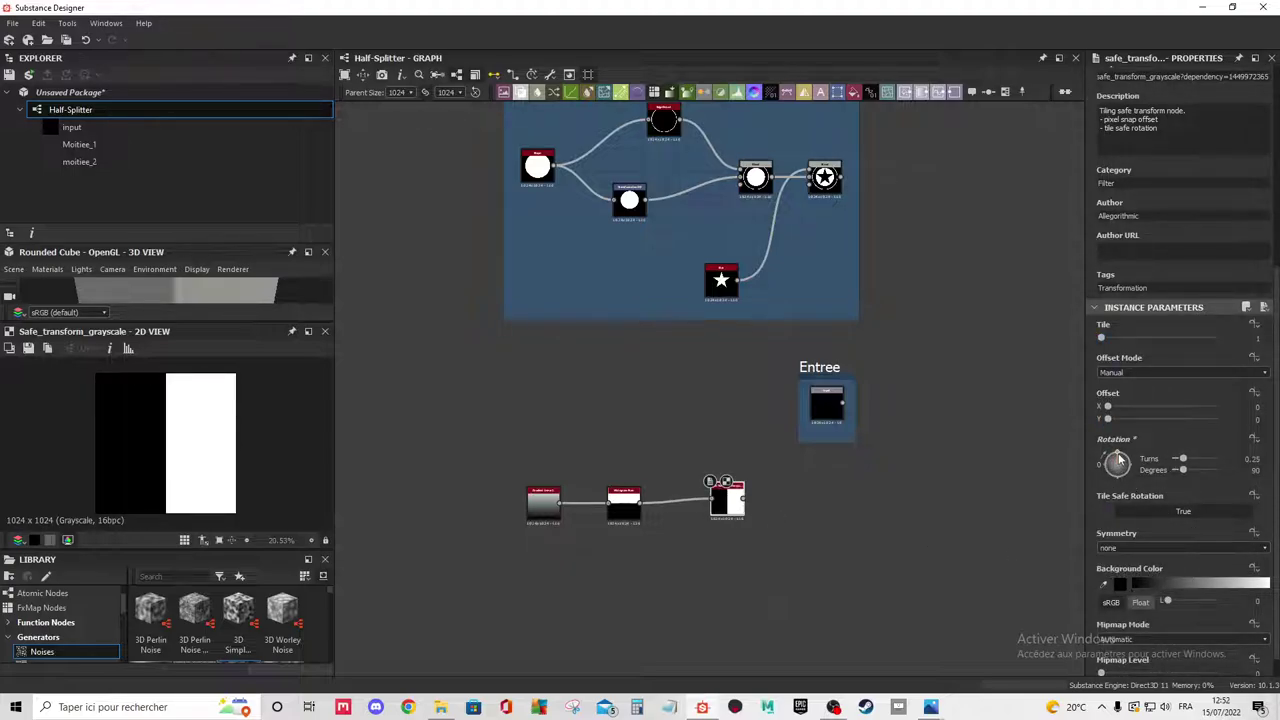
{"action": "scroll", "coordinate": [1143, 470], "scroll_direction": "down", "scroll_amount": 1}
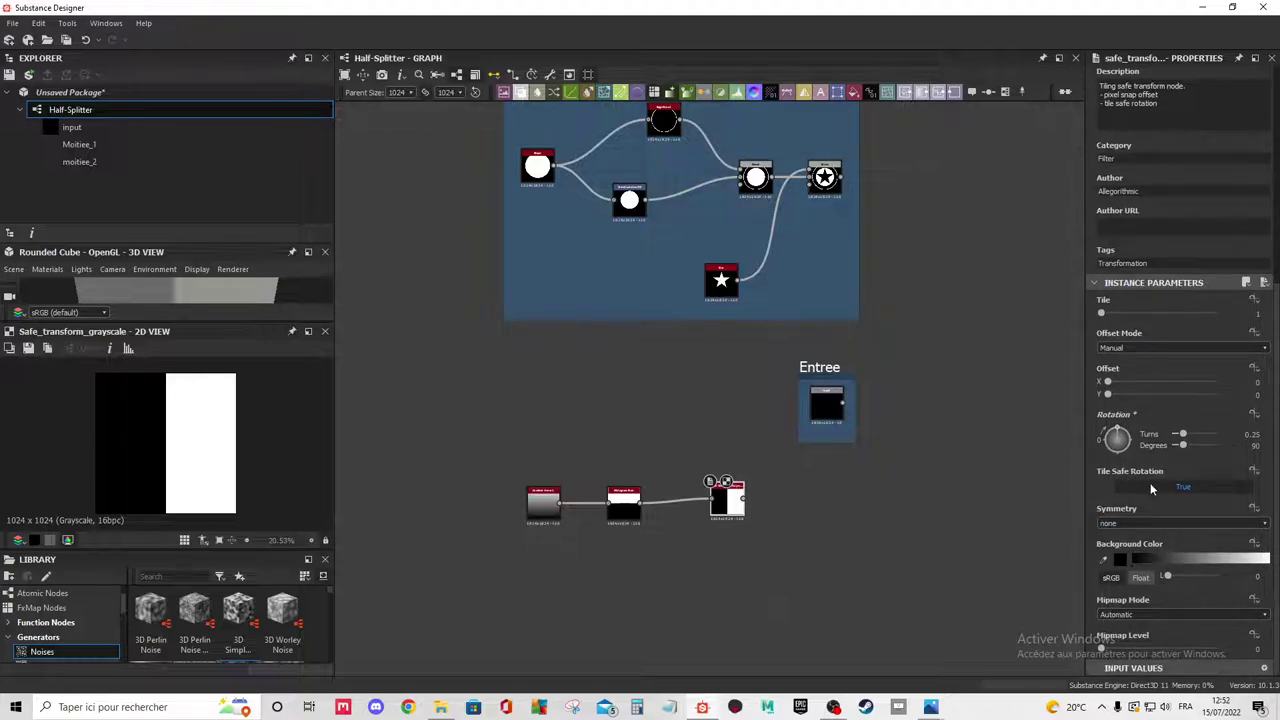
Set Tile Safe Rotation to False and test the Rotation dial.
{"action": "left_click", "coordinate": [1151, 487]}
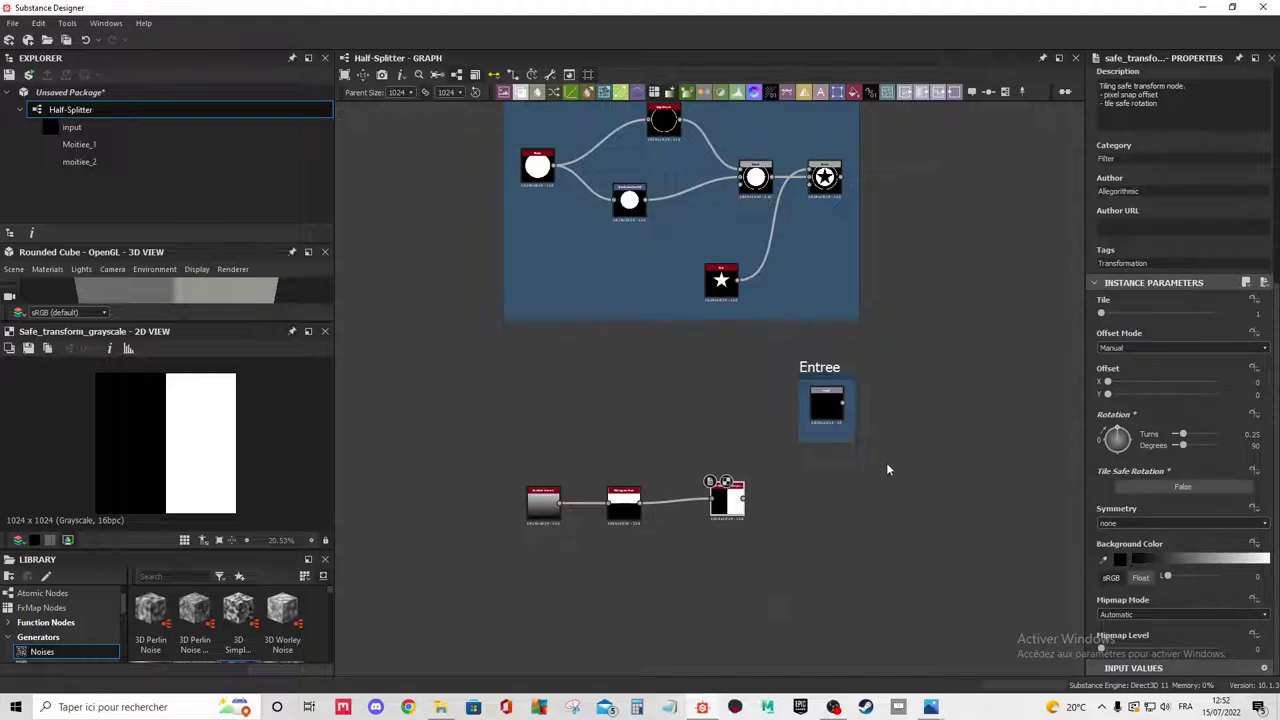
{"action": "scroll", "coordinate": [769, 430], "scroll_direction": "up", "scroll_amount": 1}
{"action": "scroll", "coordinate": [811, 373], "scroll_direction": "up", "scroll_amount": 2}
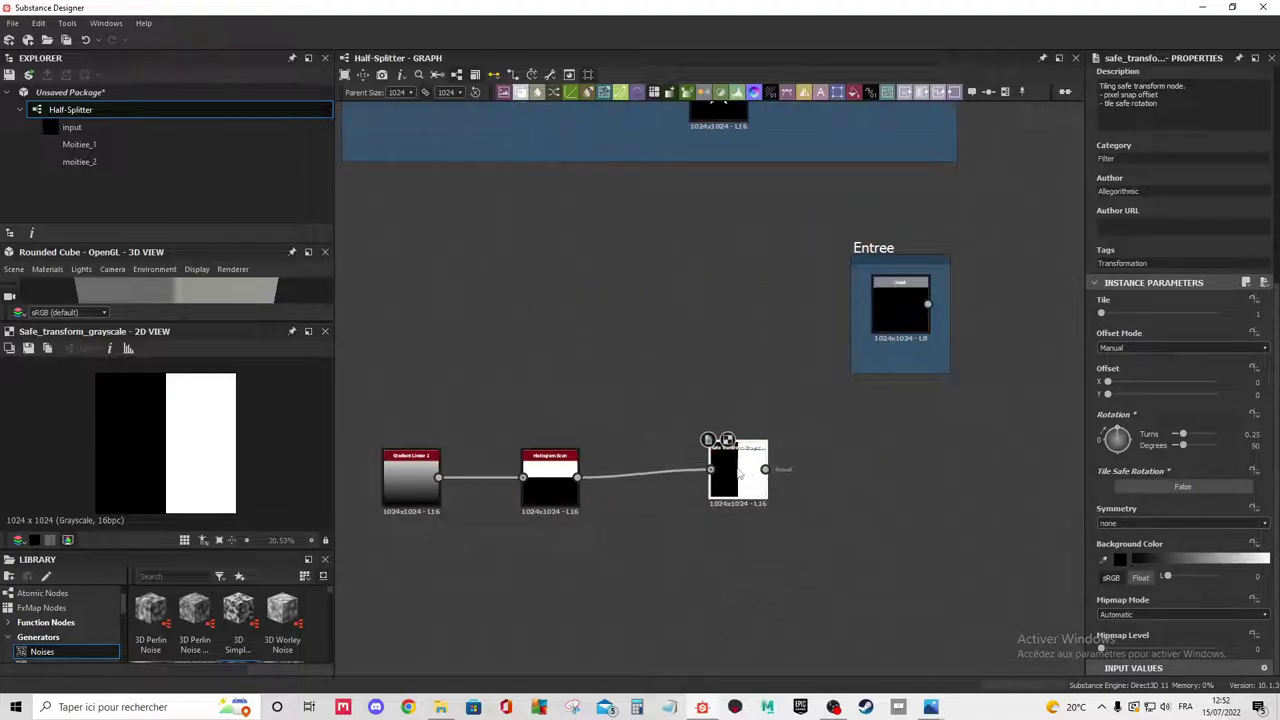
{"action": "mouse_move", "coordinate": [1118, 437]}
{"action": "left_mouse_down"}
{"action": "mouse_move", "coordinate": [1099, 458]}
{"action": "mouse_move", "coordinate": [1040, 420]}
{"action": "left_mouse_up"}
{"action": "scroll", "coordinate": [661, 460], "scroll_direction": "down", "scroll_amount": 1}
{"action": "scroll", "coordinate": [661, 460], "scroll_direction": "down", "scroll_amount": 2}
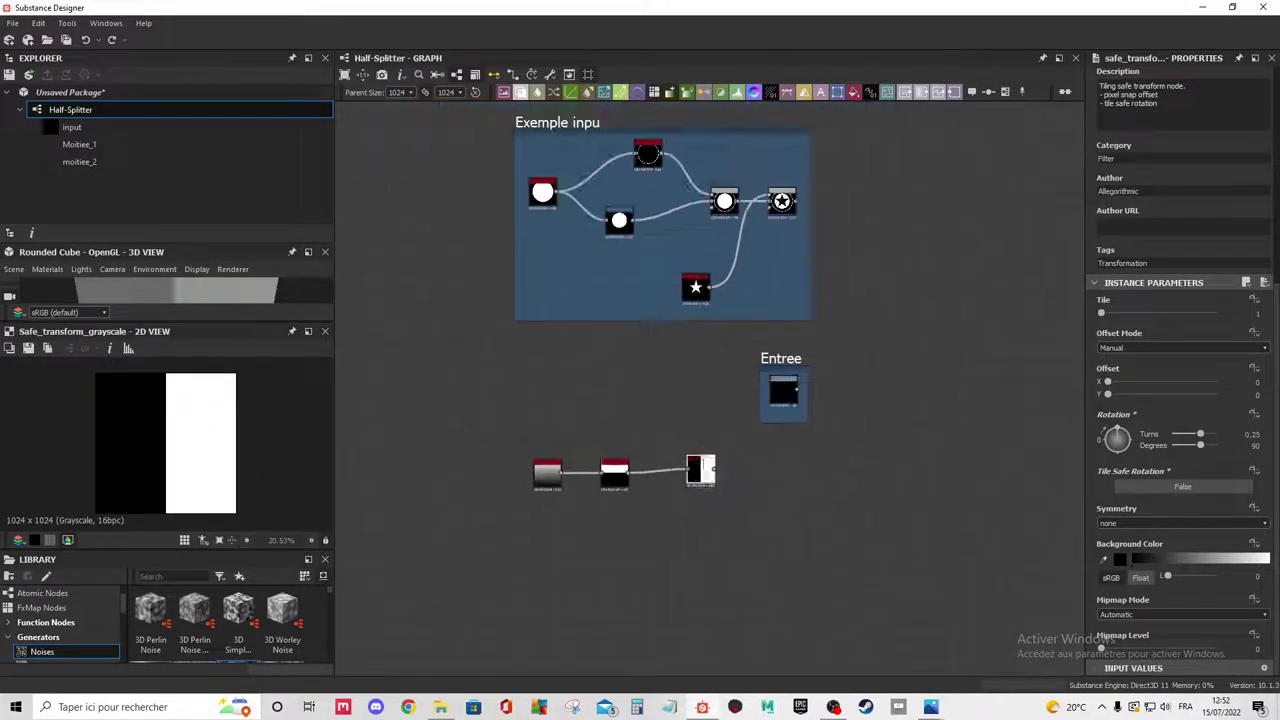
{"action": "scroll", "coordinate": [500, 470], "scroll_direction": "up", "scroll_amount": 1}
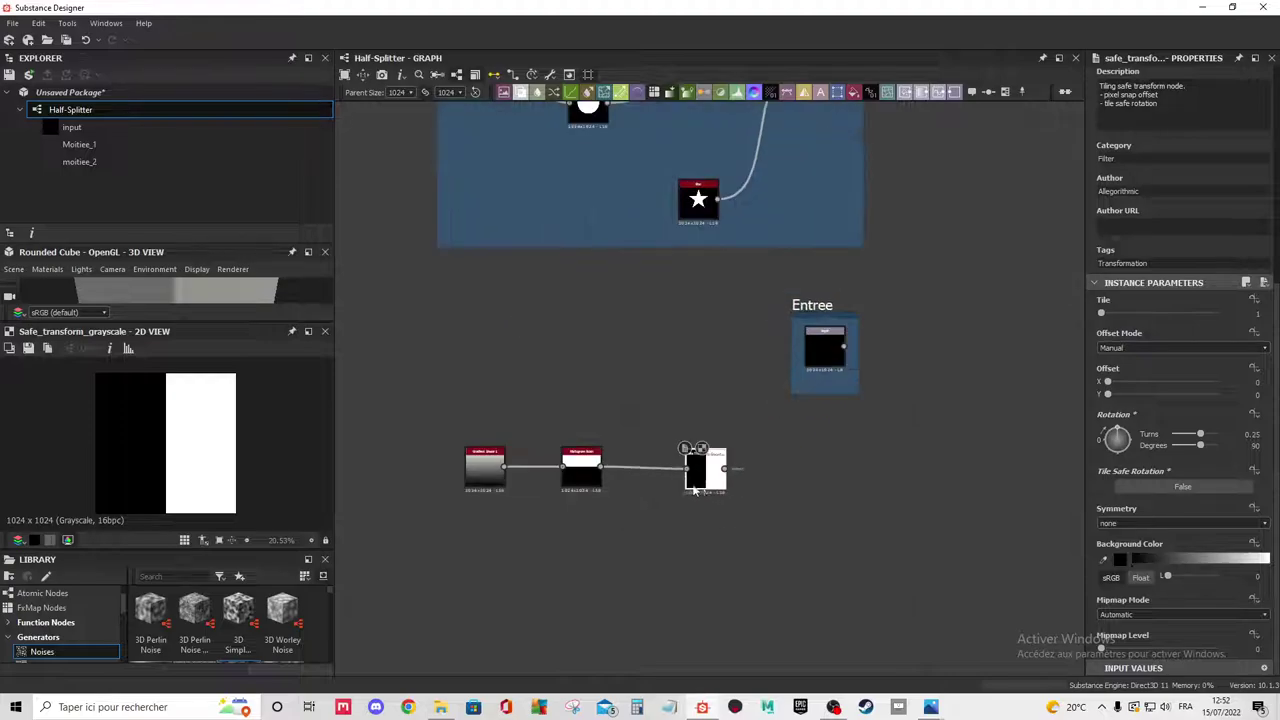
{"action": "scroll", "coordinate": [445, 466], "scroll_direction": "up", "scroll_amount": 1}
Preview the gradient, Histogram Scan, Safe Transform and star-in-circle blend results.
{"action": "left_click", "coordinate": [440, 465]}
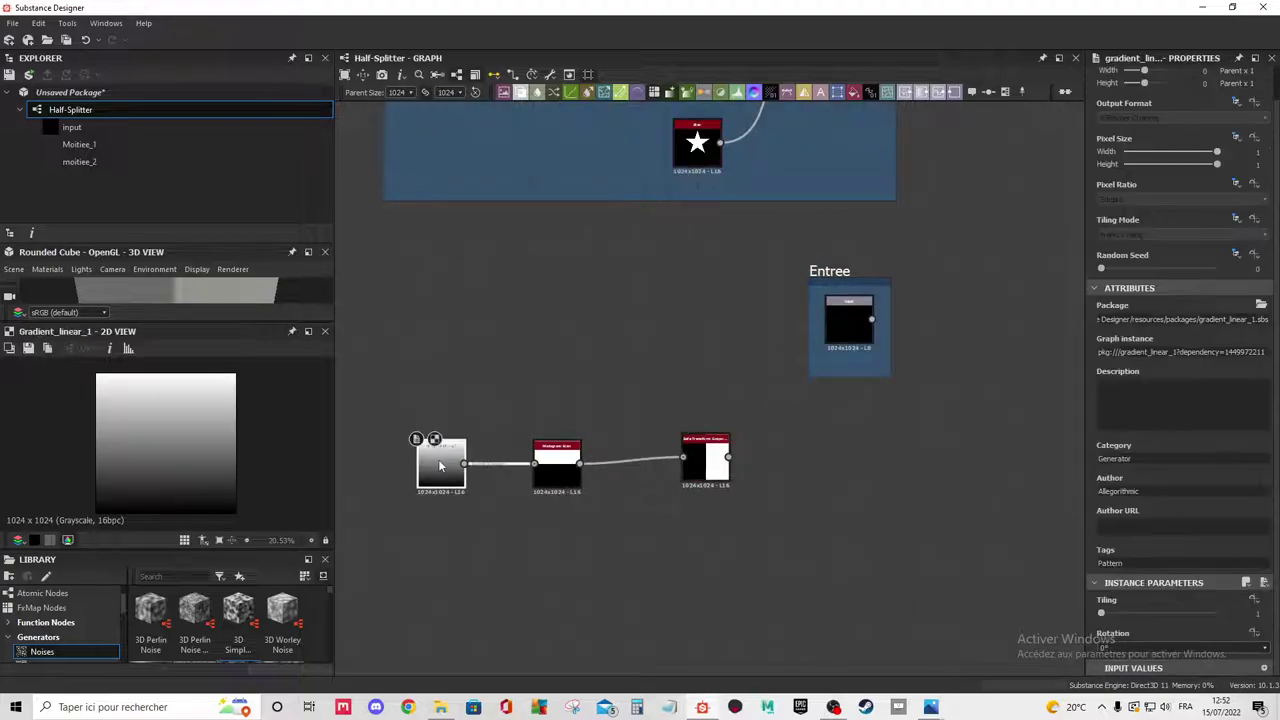
{"action": "left_click", "coordinate": [558, 474]}
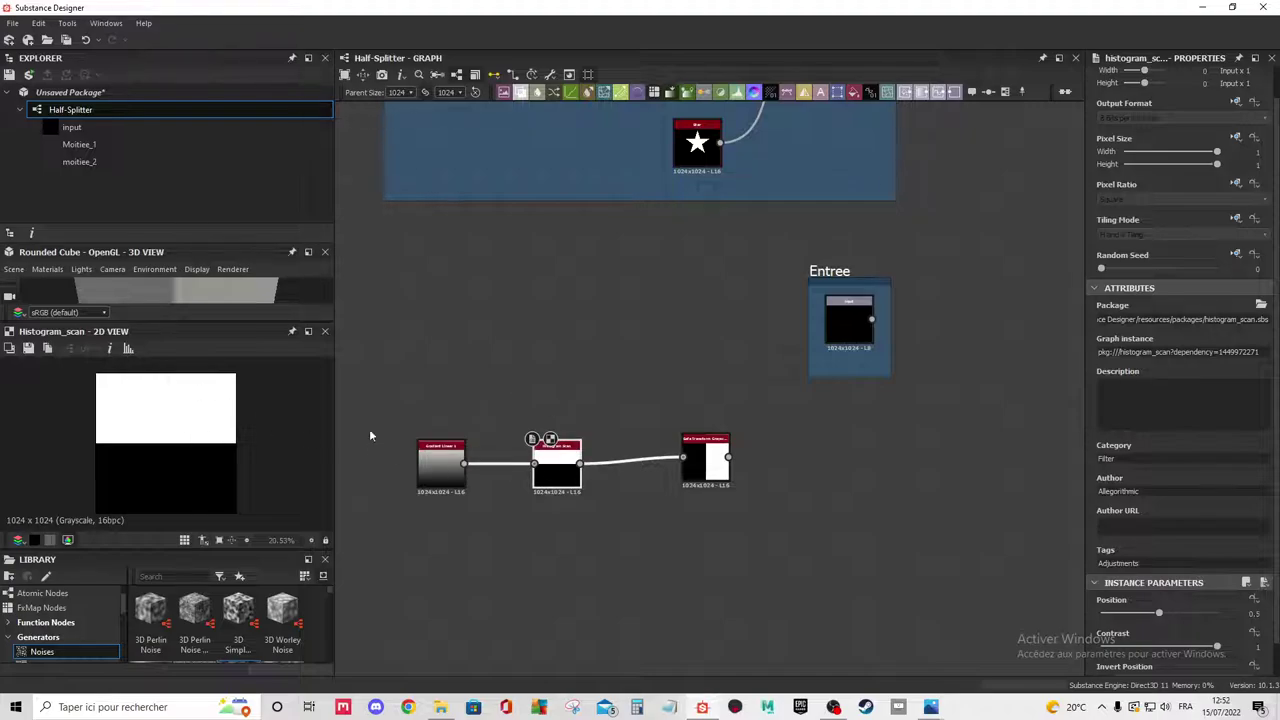
{"action": "left_click", "coordinate": [705, 460]}
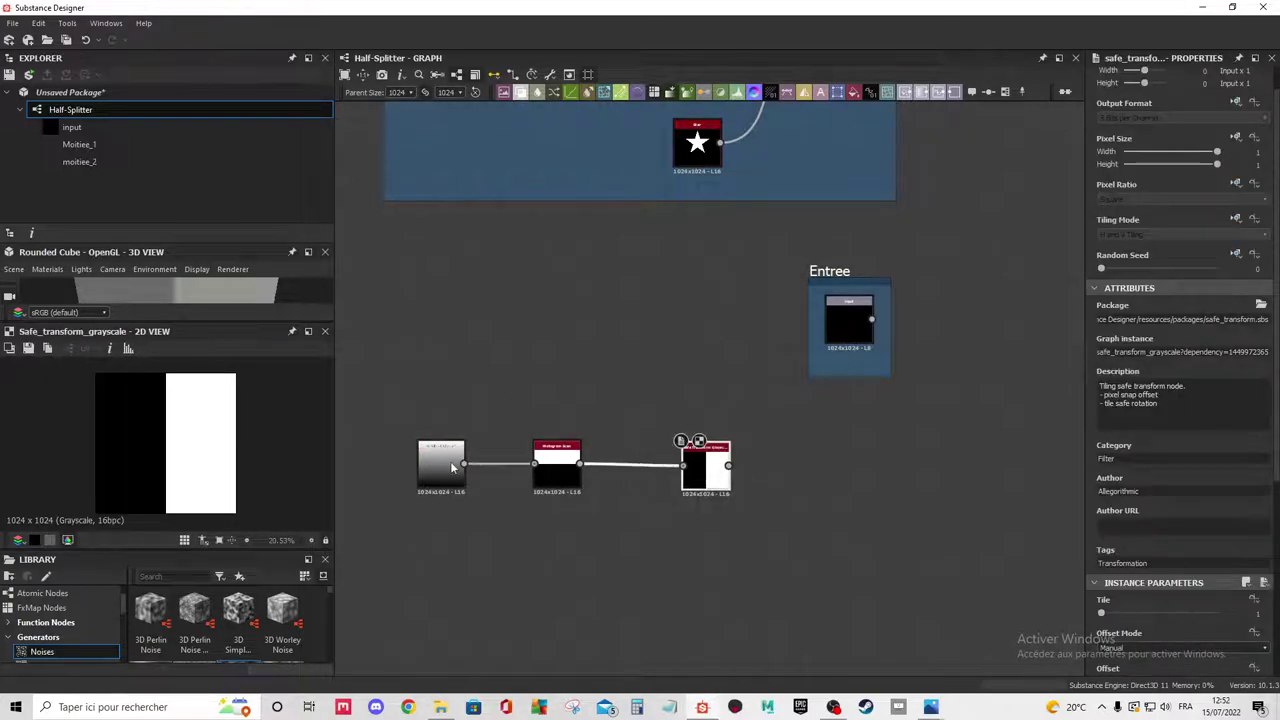
{"action": "scroll", "coordinate": [735, 448], "scroll_direction": "down", "scroll_amount": 1}
{"action": "scroll", "coordinate": [740, 442], "scroll_direction": "down", "scroll_amount": 1}
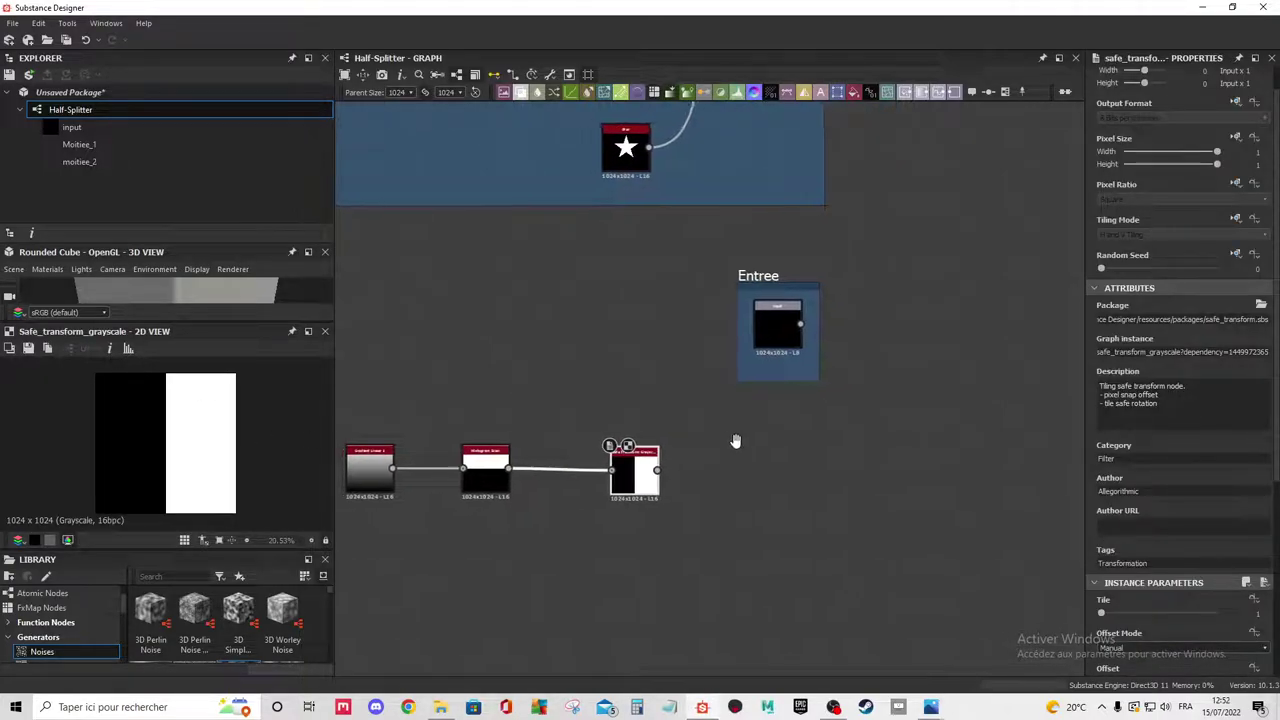
{"action": "scroll", "coordinate": [745, 435], "scroll_direction": "down", "scroll_amount": 1}
{"action": "scroll", "coordinate": [755, 430], "scroll_direction": "down", "scroll_amount": 1}
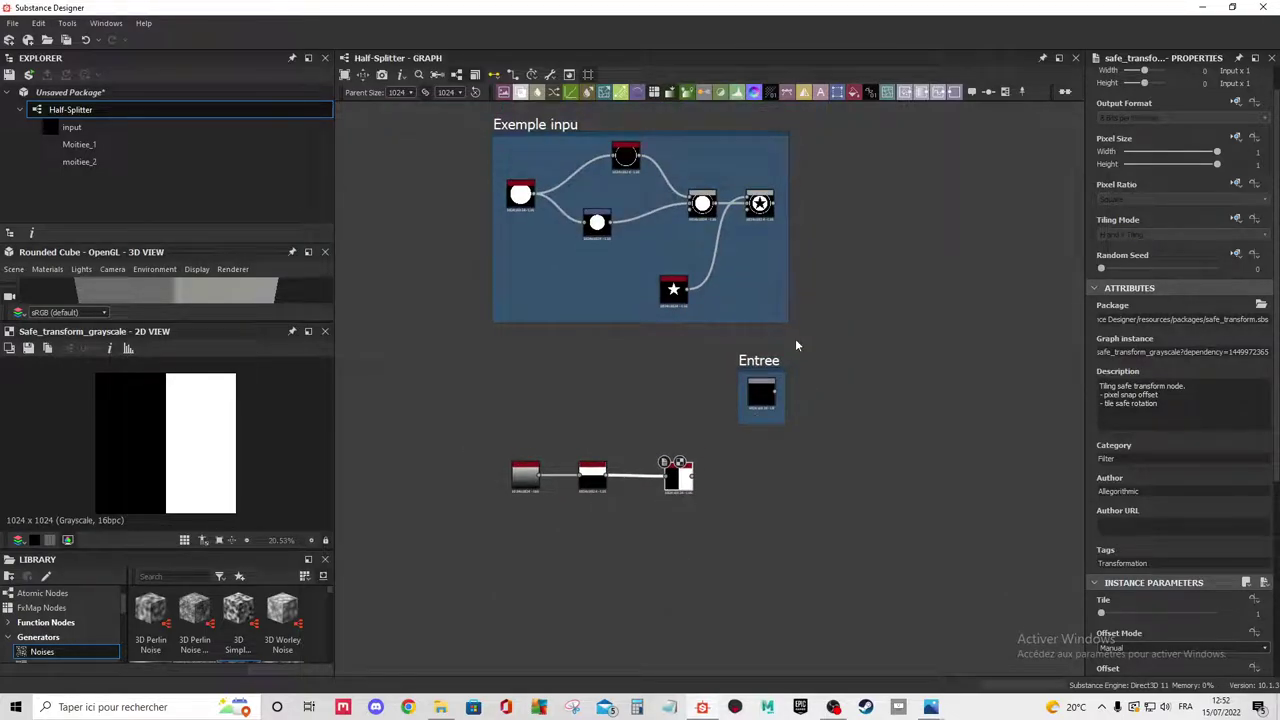
{"action": "scroll", "coordinate": [795, 340], "scroll_direction": "up", "scroll_amount": 1}
{"action": "scroll", "coordinate": [736, 389], "scroll_direction": "up", "scroll_amount": 1}
{"action": "left_click", "coordinate": [675, 243]}
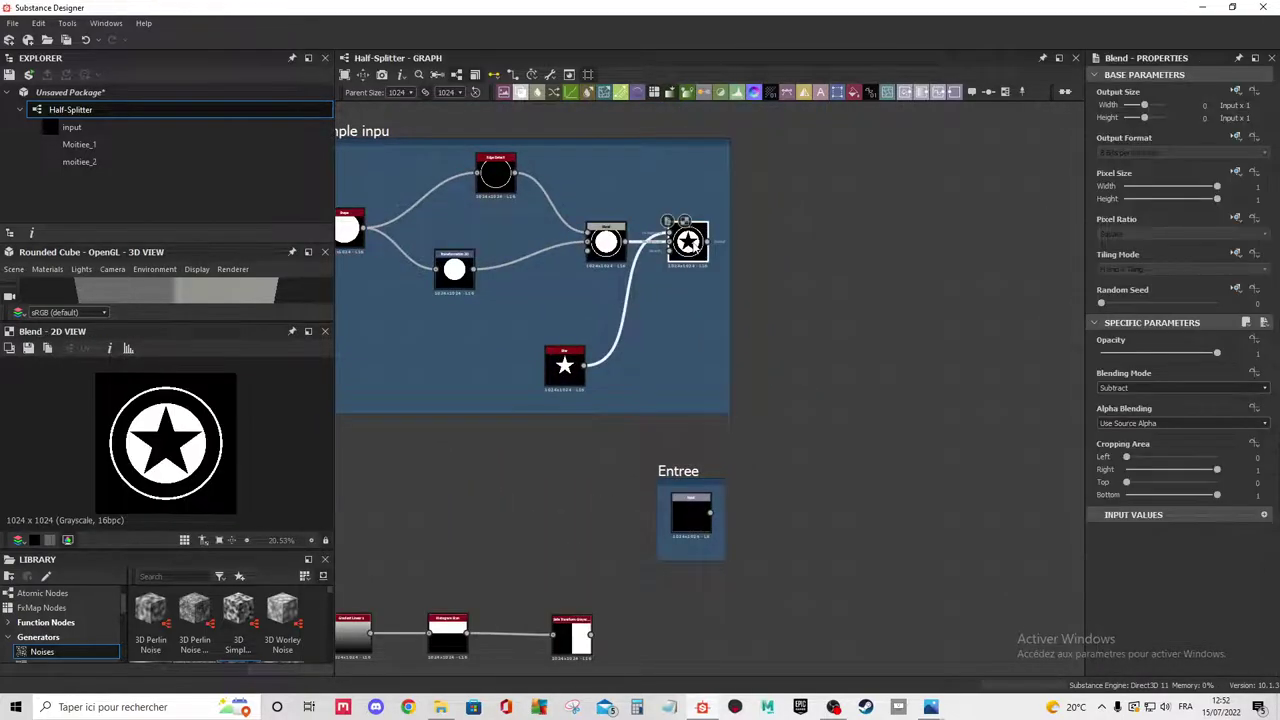
Create a Blend node fed by the star blend output and duplicate it below.
{"action": "scroll", "coordinate": [769, 349], "scroll_direction": "down", "scroll_amount": 2}
{"action": "middle_click_drag", "start_coordinate": [769, 349], "coordinate": [716, 341]}
{"action": "middle_click_drag", "start_coordinate": [672, 253], "coordinate": [656, 303]}
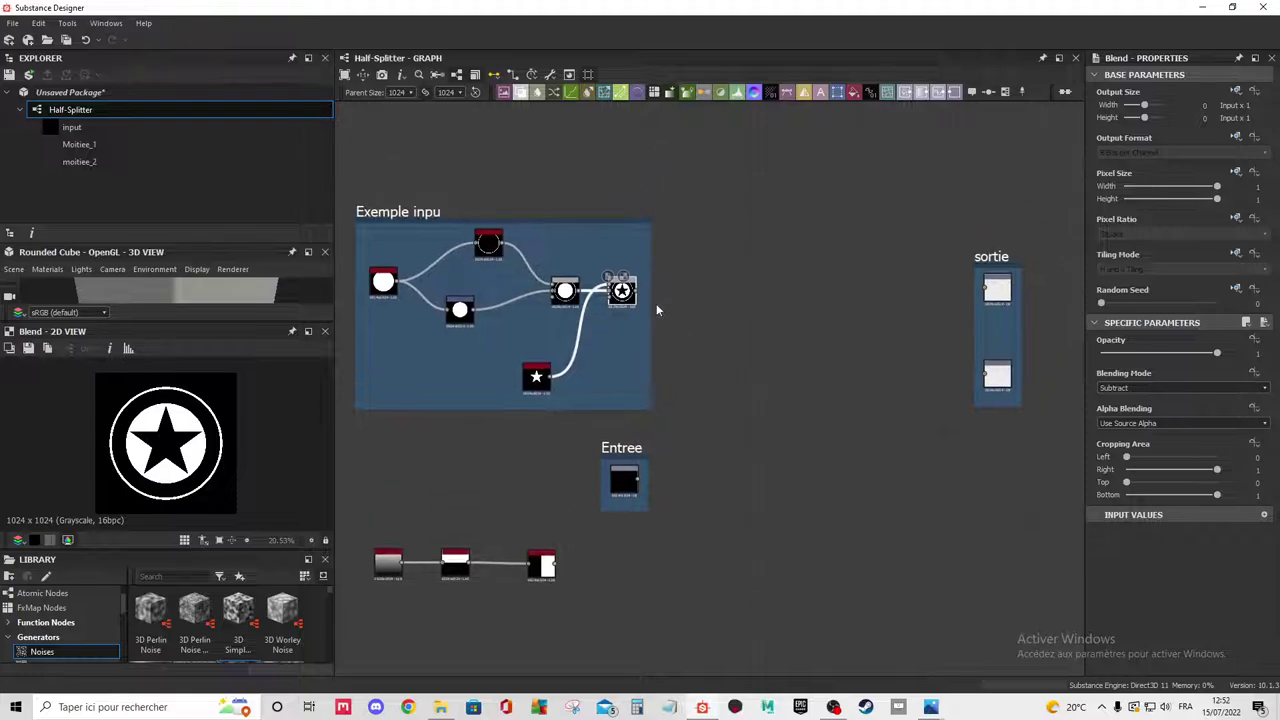
{"action": "left_click_drag", "start_coordinate": [640, 290], "coordinate": [852, 182]}
{"action": "left_click", "coordinate": [864, 238]}
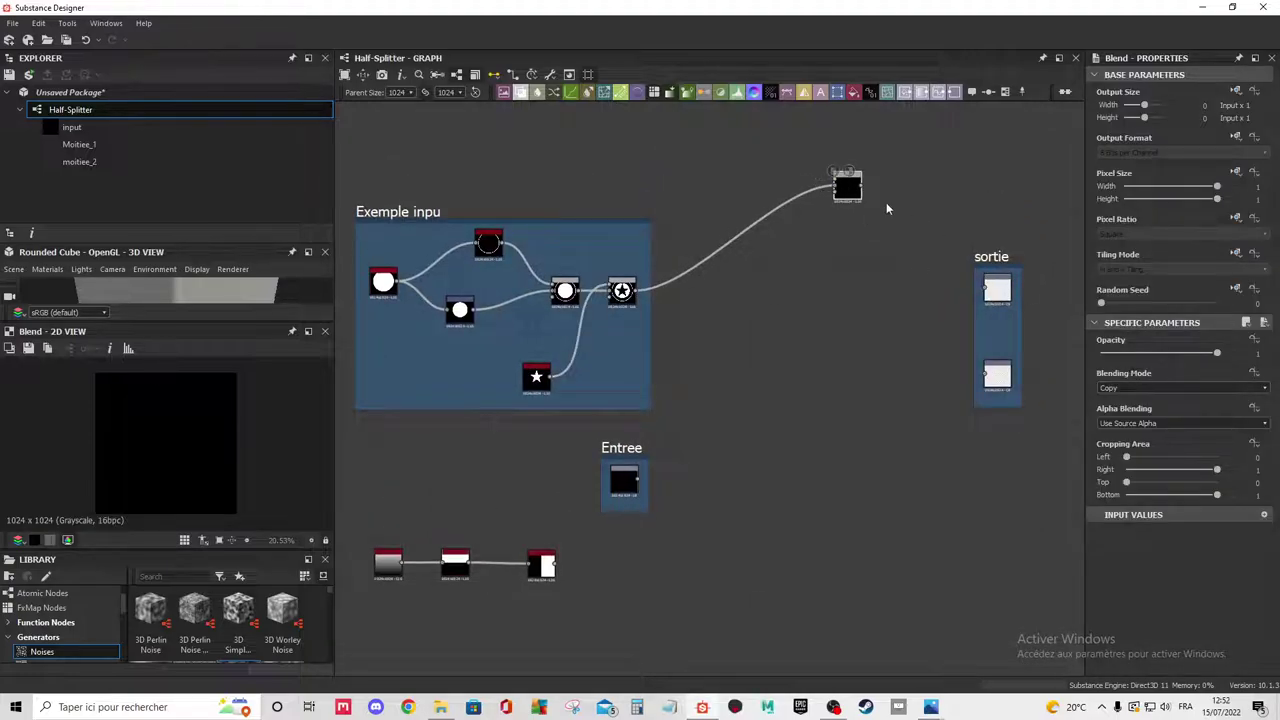
{"action": "key", "text": "ctrl+d"}
{"action": "left_click_drag", "start_coordinate": [719, 396], "coordinate": [858, 441]}
Enlarge the sortie frame and move its lower output node further down.
{"action": "left_click_drag", "start_coordinate": [1022, 406], "coordinate": [1064, 495]}
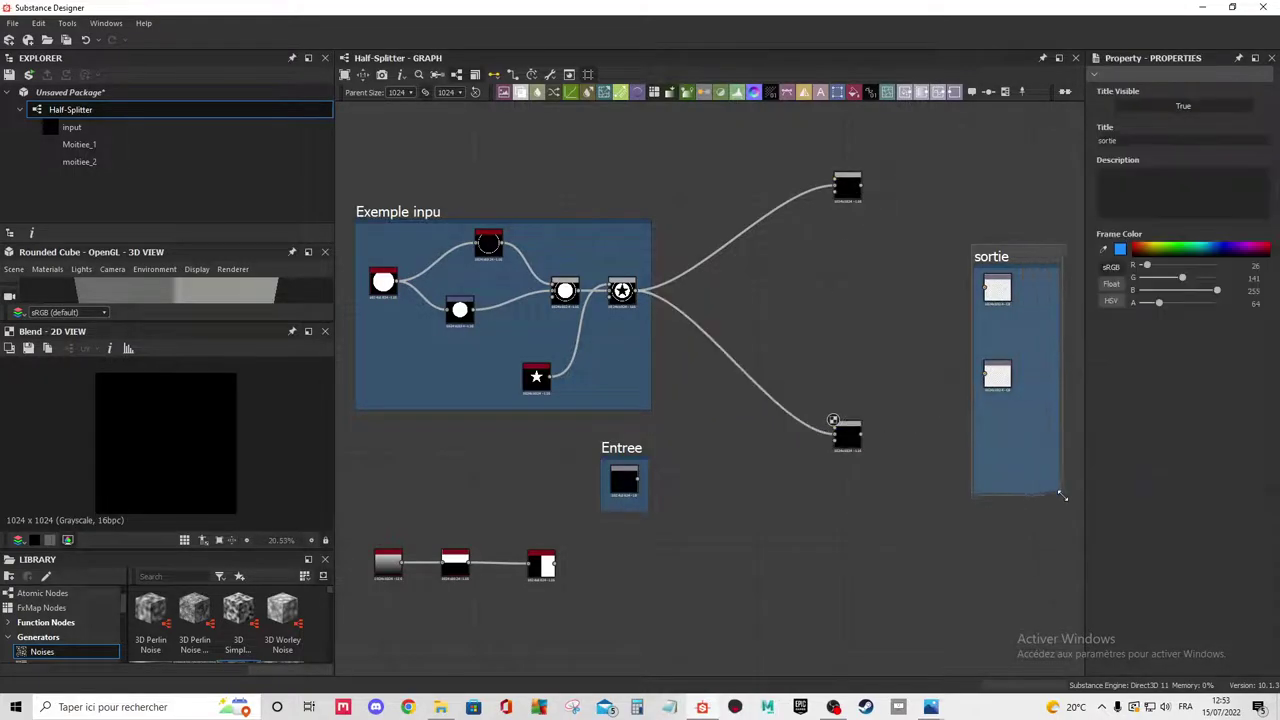
{"action": "left_click_drag", "start_coordinate": [997, 290], "coordinate": [1020, 290]}
{"action": "left_click_drag", "start_coordinate": [993, 374], "coordinate": [1022, 455]}
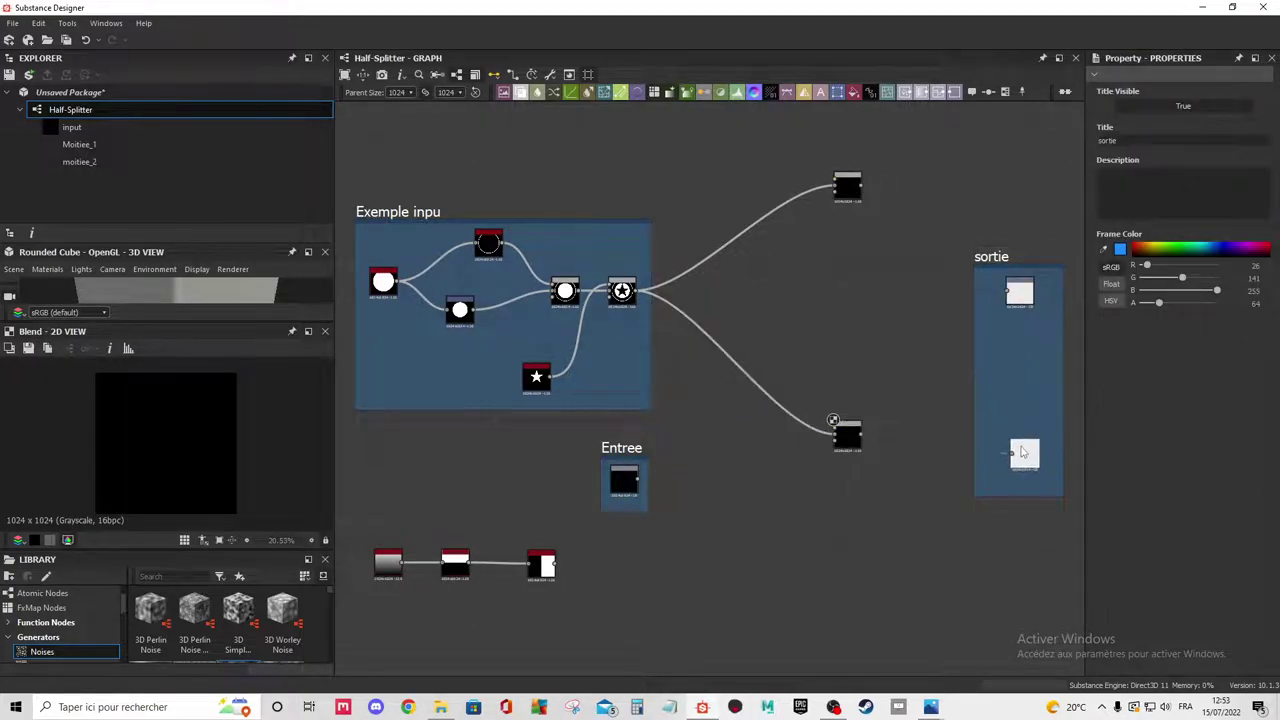
{"action": "mouse_move", "coordinate": [990, 258]}
{"action": "left_mouse_down"}
{"action": "mouse_move", "coordinate": [1028, 190]}
{"action": "mouse_move", "coordinate": [1028, 207]}
{"action": "left_mouse_up"}
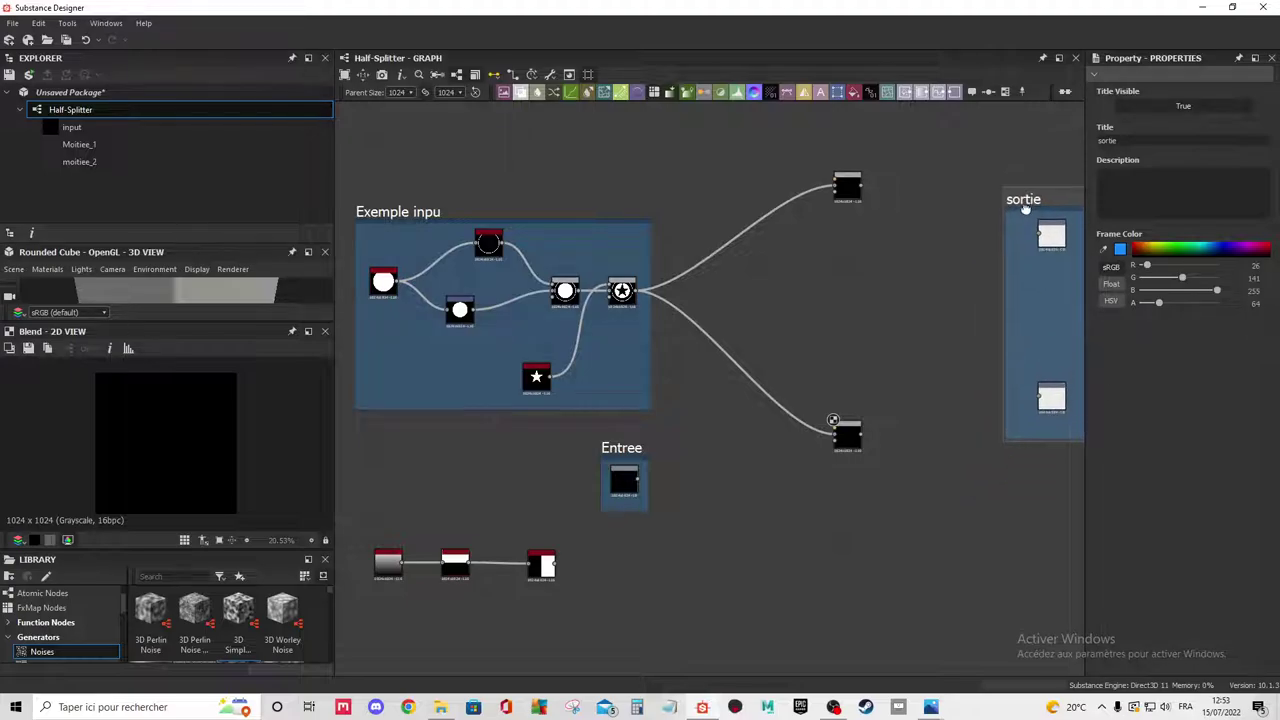
{"action": "middle_click_drag", "start_coordinate": [868, 271], "coordinate": [799, 282]}
Add a Uniform Color node set to Grayscale between the two Blend nodes.
{"action": "left_click", "coordinate": [825, 366]}
{"action": "middle_click_drag", "start_coordinate": [844, 405], "coordinate": [831, 380]}
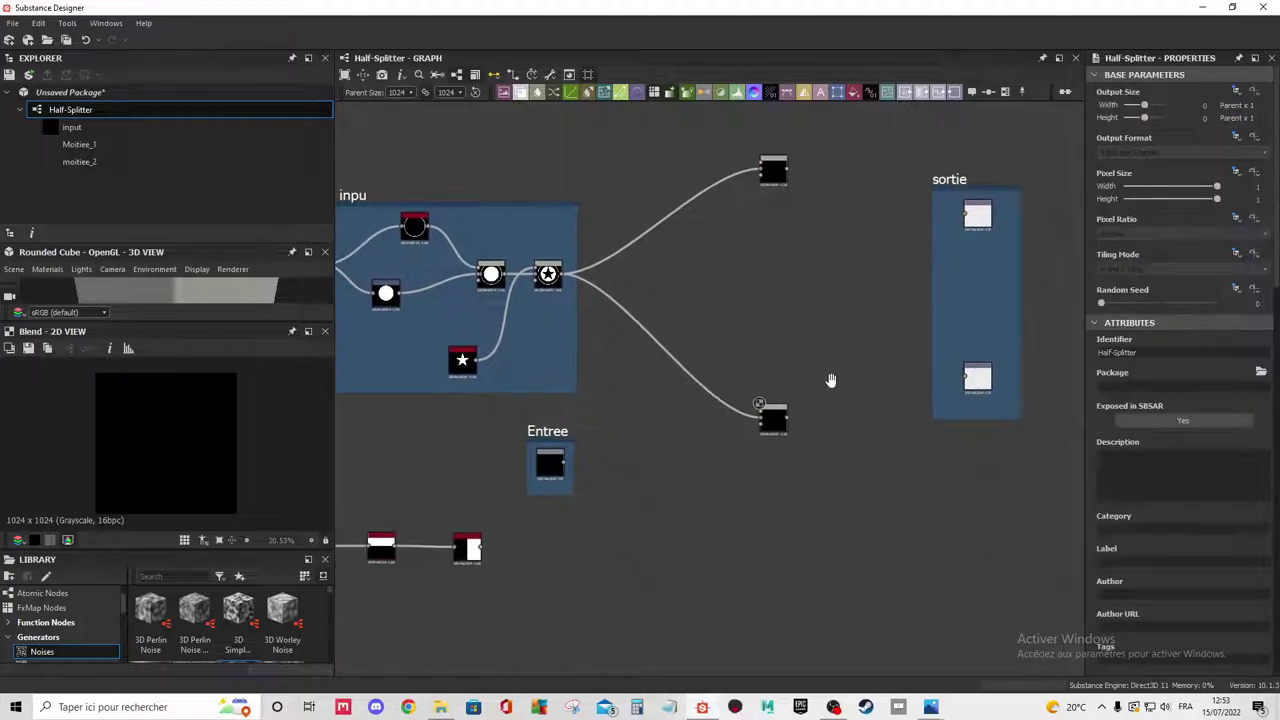
{"action": "left_click", "coordinate": [853, 91]}
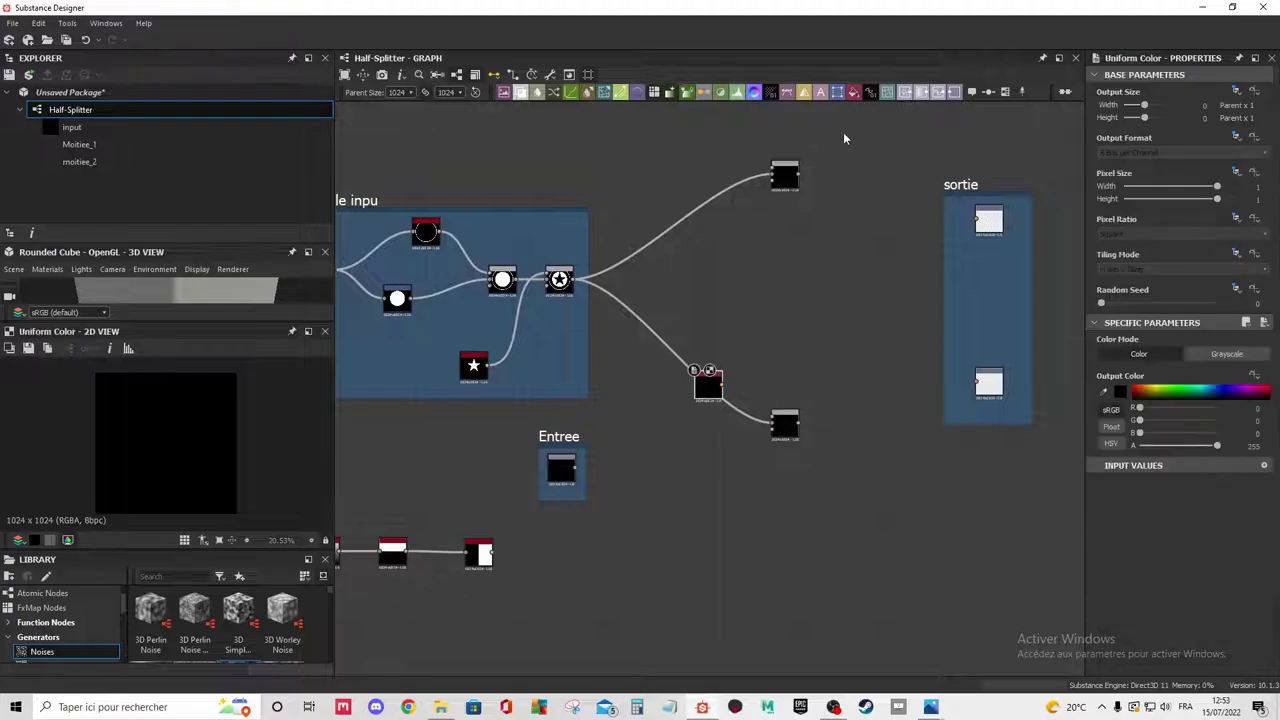
{"action": "left_click_drag", "start_coordinate": [704, 385], "coordinate": [698, 280]}
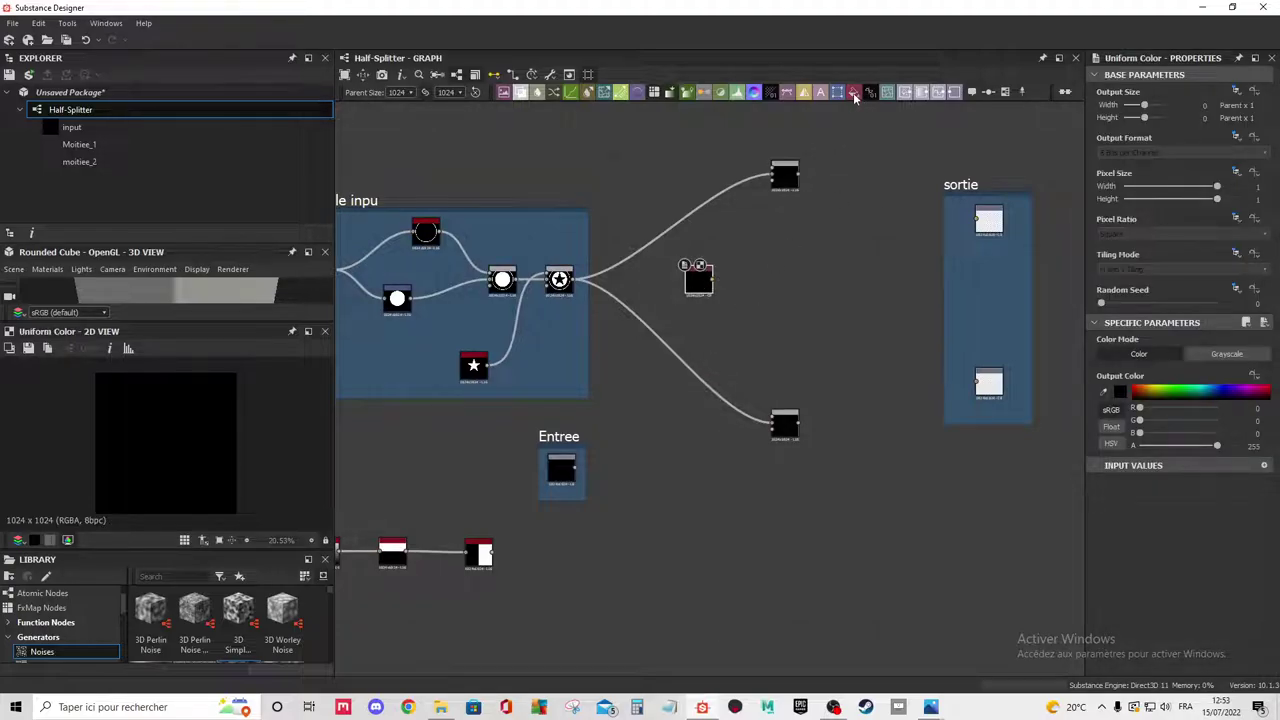
{"action": "left_click", "coordinate": [1130, 356]}
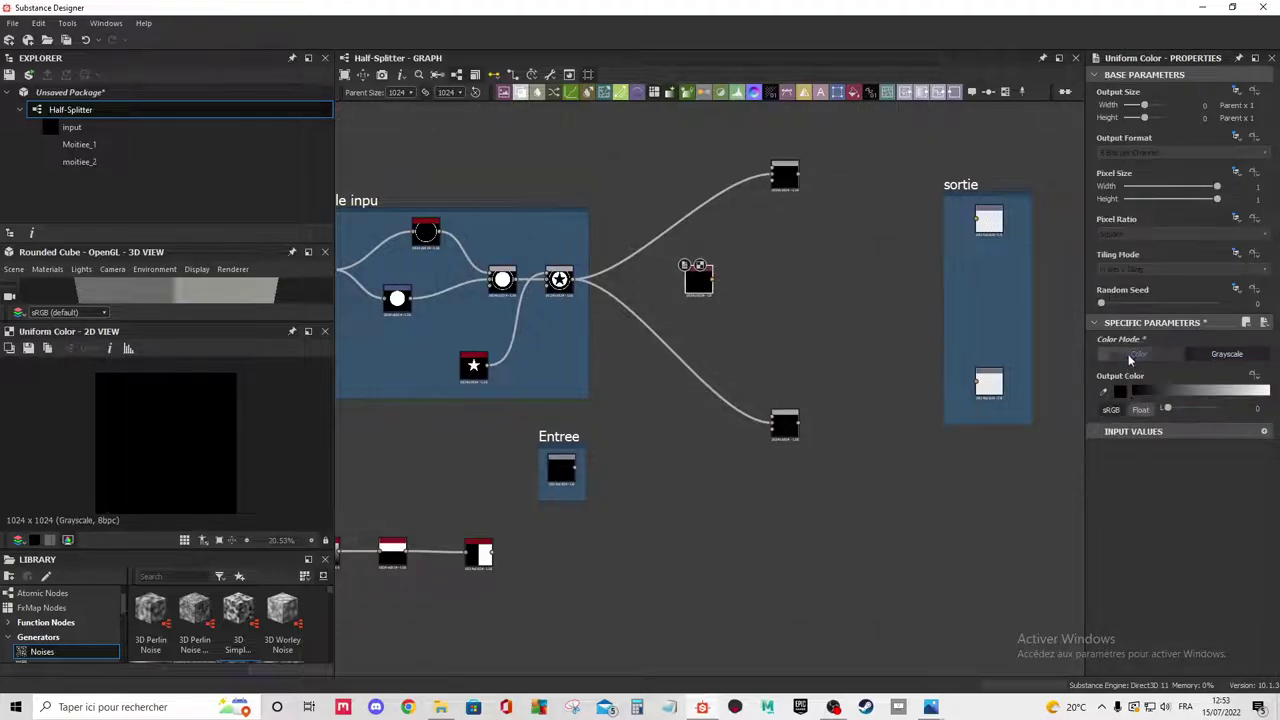
{"action": "left_click_drag", "start_coordinate": [708, 296], "coordinate": [718, 306]}
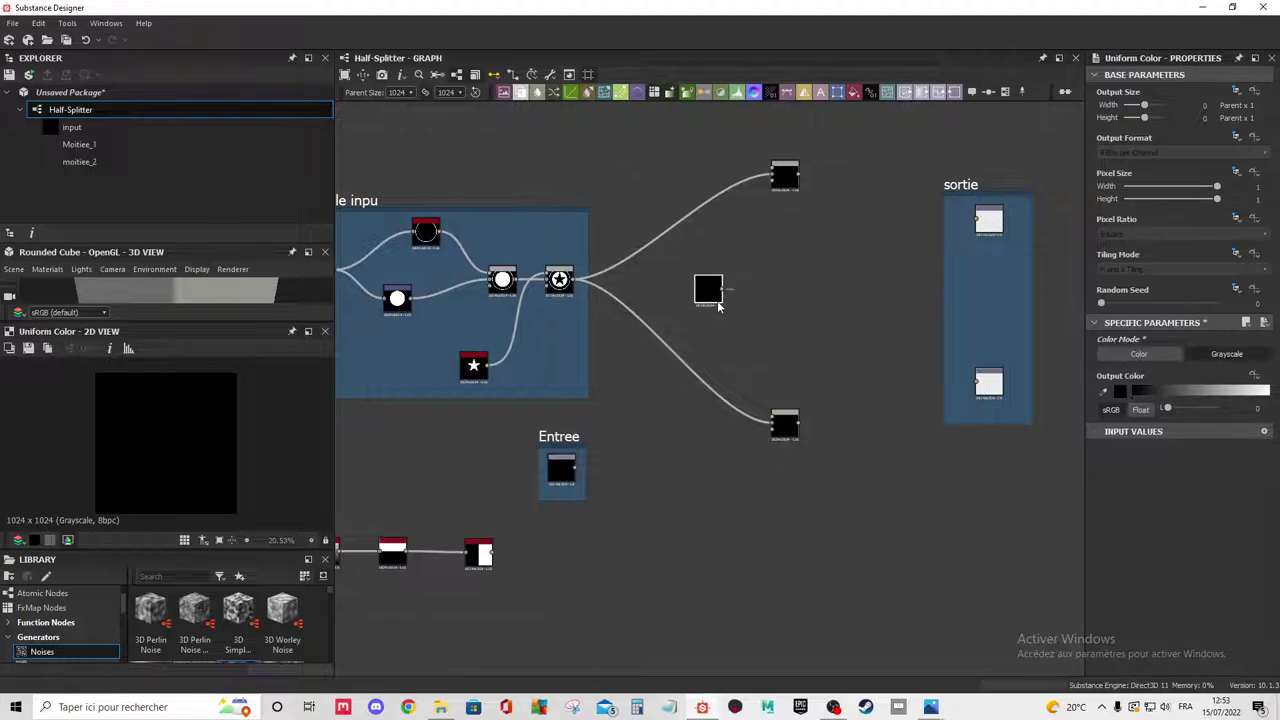
{"action": "mouse_move", "coordinate": [718, 306]}
{"action": "middle_mouse_down"}
{"action": "mouse_move", "coordinate": [769, 324]}
{"action": "mouse_move", "coordinate": [772, 268]}
{"action": "middle_mouse_up"}
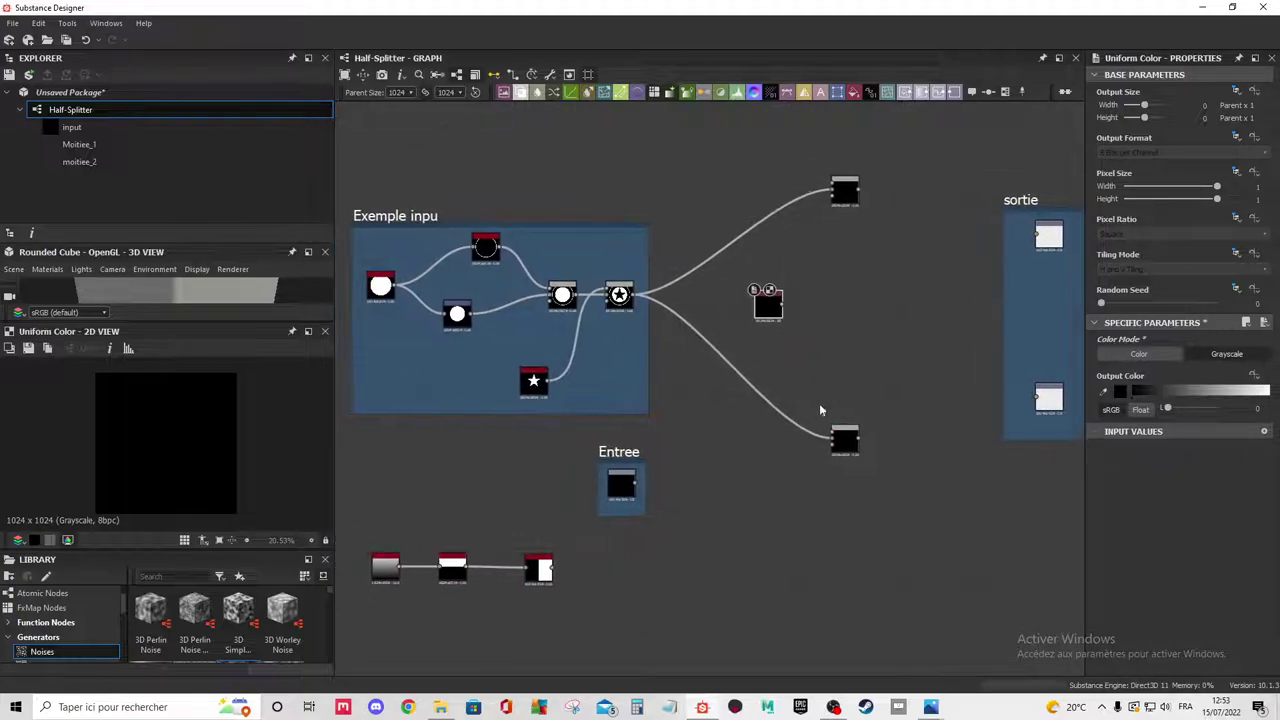
{"action": "scroll", "coordinate": [770, 266], "scroll_direction": "up", "scroll_amount": 1}
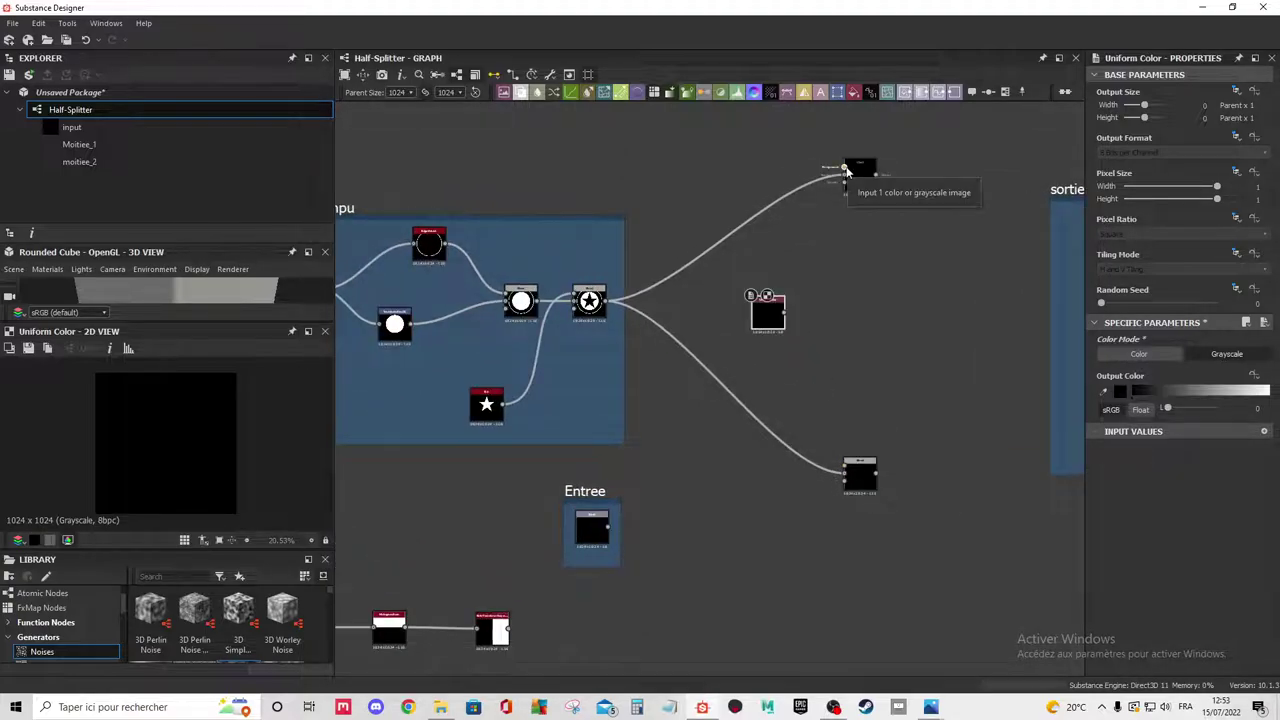
Connect the black Uniform Color into both Blend nodes and check the results.
{"action": "left_click_drag", "start_coordinate": [786, 300], "coordinate": [845, 162]}
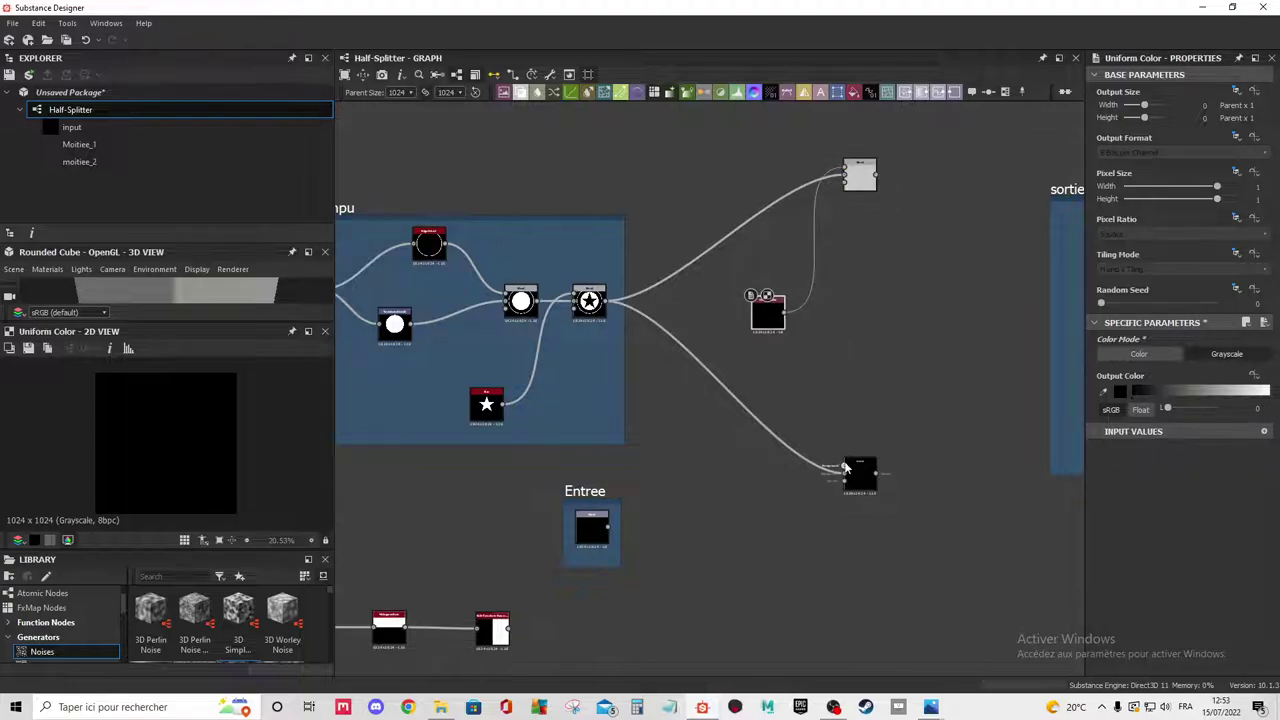
{"action": "left_click_drag", "start_coordinate": [845, 468], "coordinate": [842, 470]}
{"action": "left_click_drag", "start_coordinate": [768, 312], "coordinate": [756, 306]}
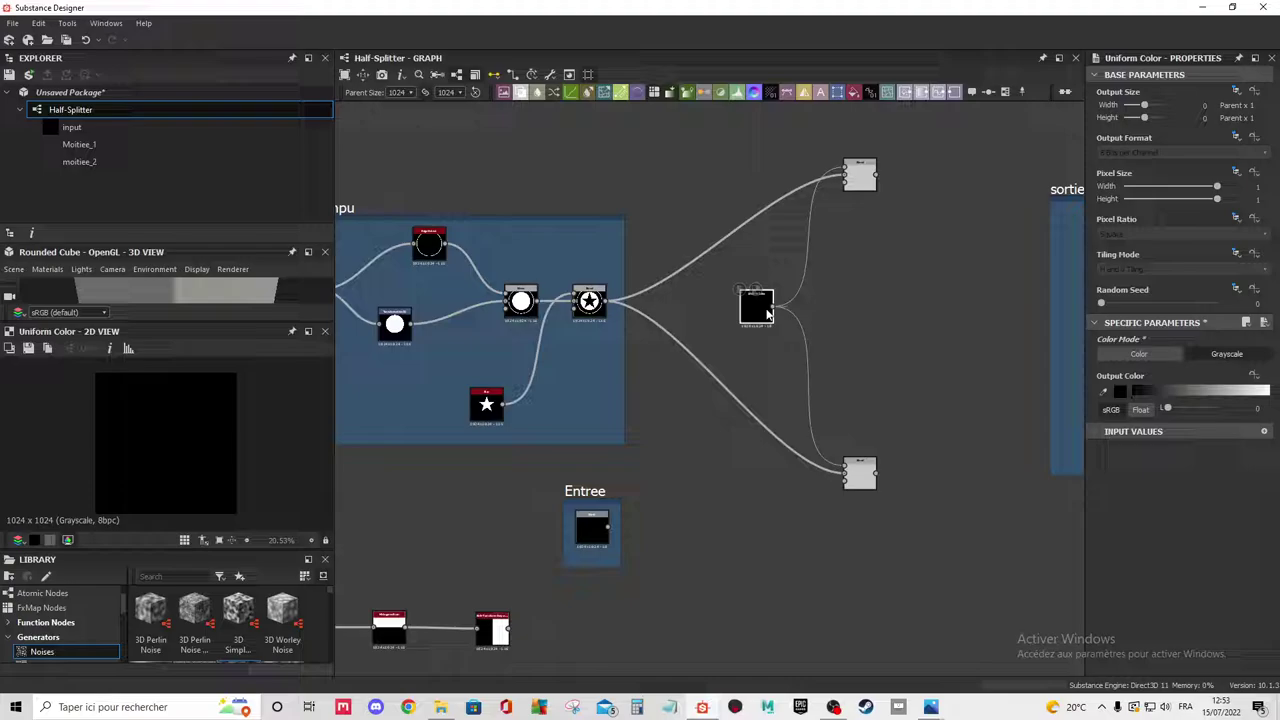
{"action": "left_click", "coordinate": [855, 168]}
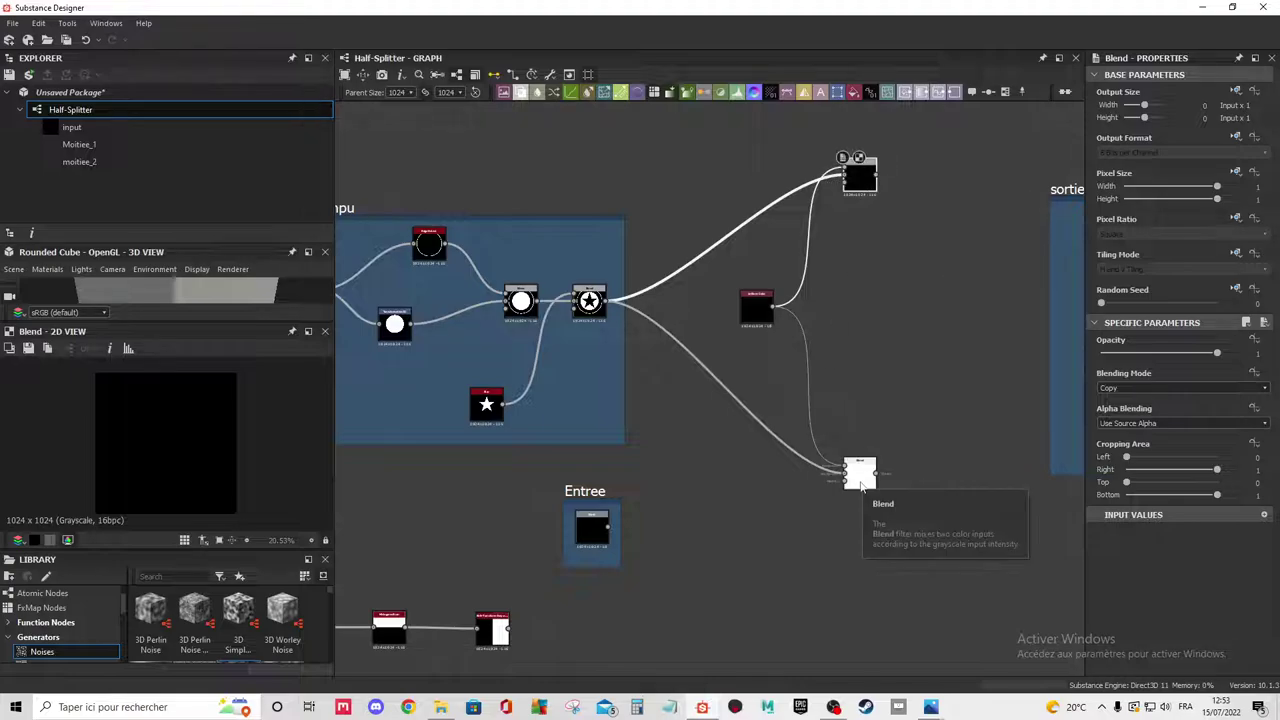
{"action": "scroll", "coordinate": [628, 524], "scroll_direction": "down", "scroll_amount": 2}
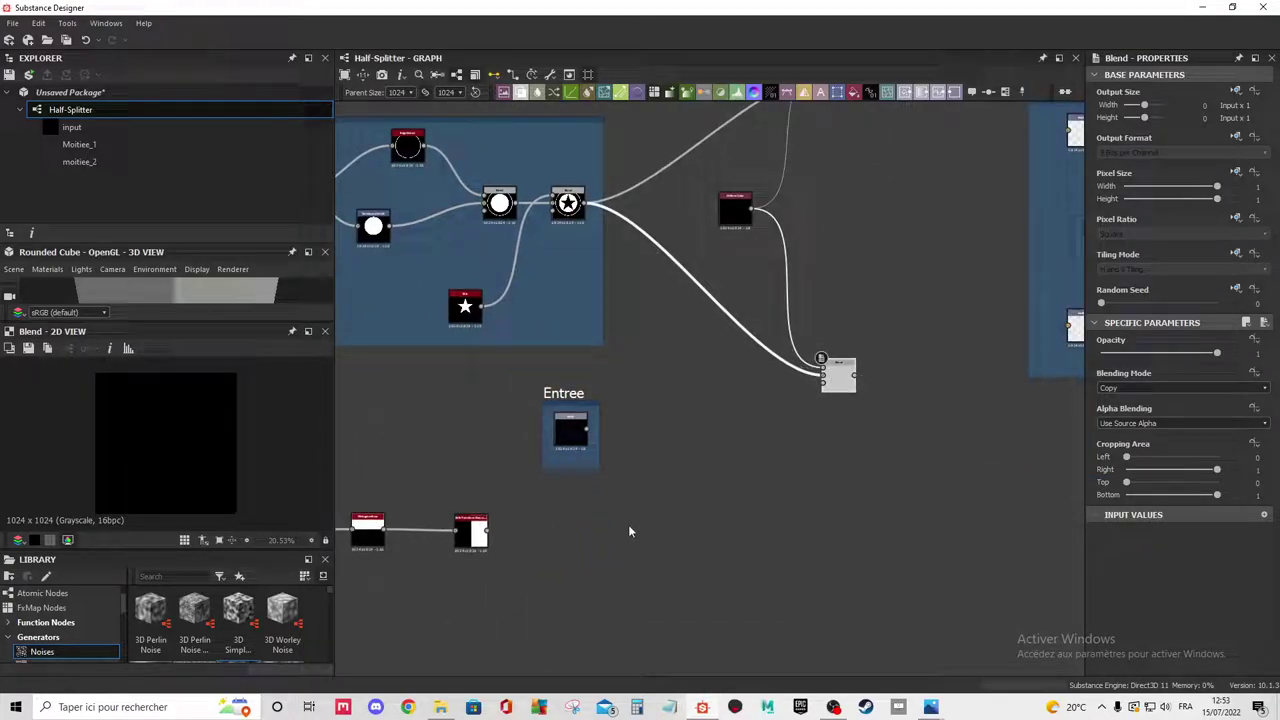
{"action": "left_click", "coordinate": [481, 537]}
{"action": "scroll", "coordinate": [481, 537], "scroll_direction": "down", "scroll_amount": 2}
{"action": "middle_click_drag", "start_coordinate": [553, 543], "coordinate": [603, 511]}
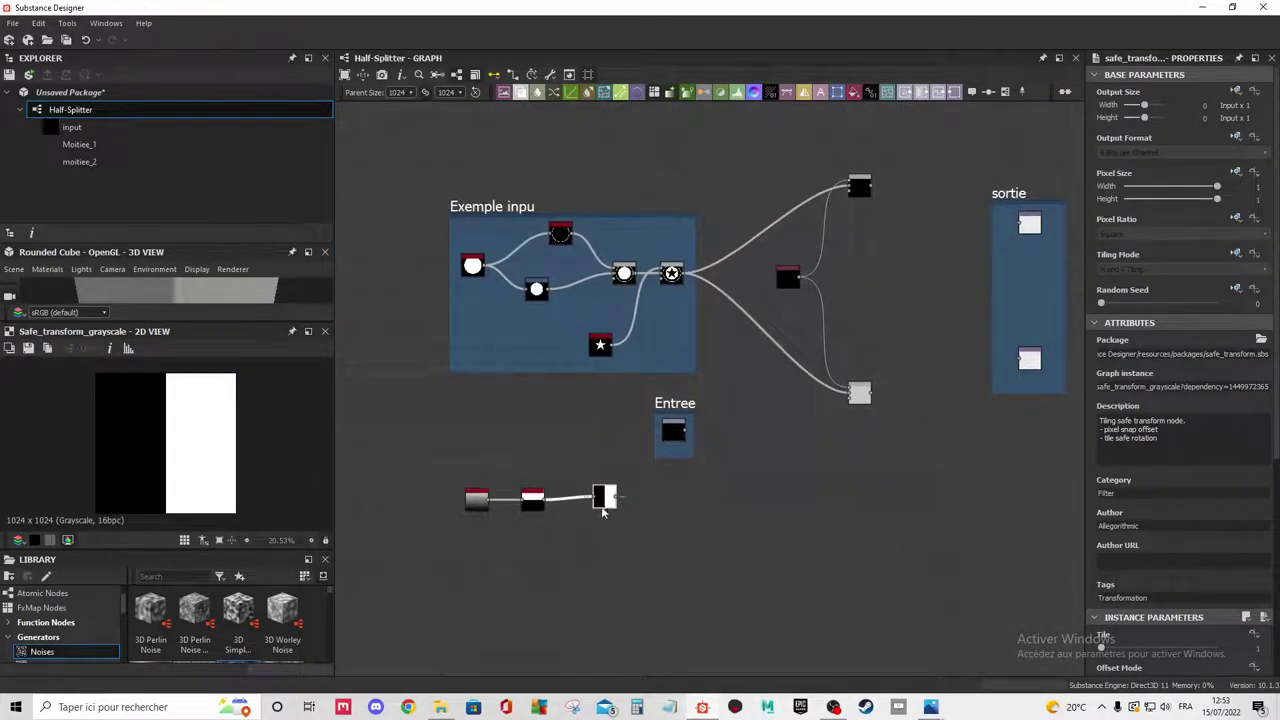
{"action": "scroll", "coordinate": [603, 508], "scroll_direction": "up", "scroll_amount": 3}
{"action": "scroll", "coordinate": [598, 504], "scroll_direction": "up", "scroll_amount": 2}
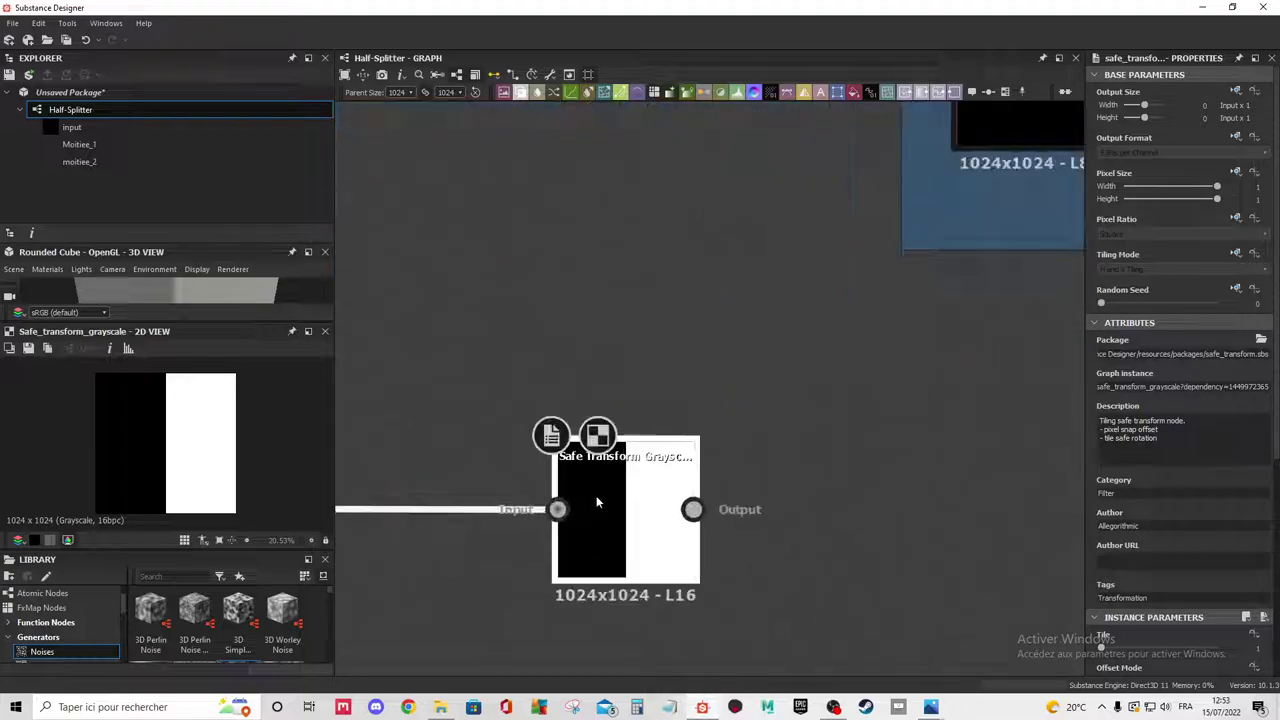
{"action": "scroll", "coordinate": [628, 505], "scroll_direction": "down", "scroll_amount": 3}
Title the mask frame around the Safe Transform output 'Masque'.
{"action": "scroll", "coordinate": [628, 505], "scroll_direction": "down", "scroll_amount": 2}
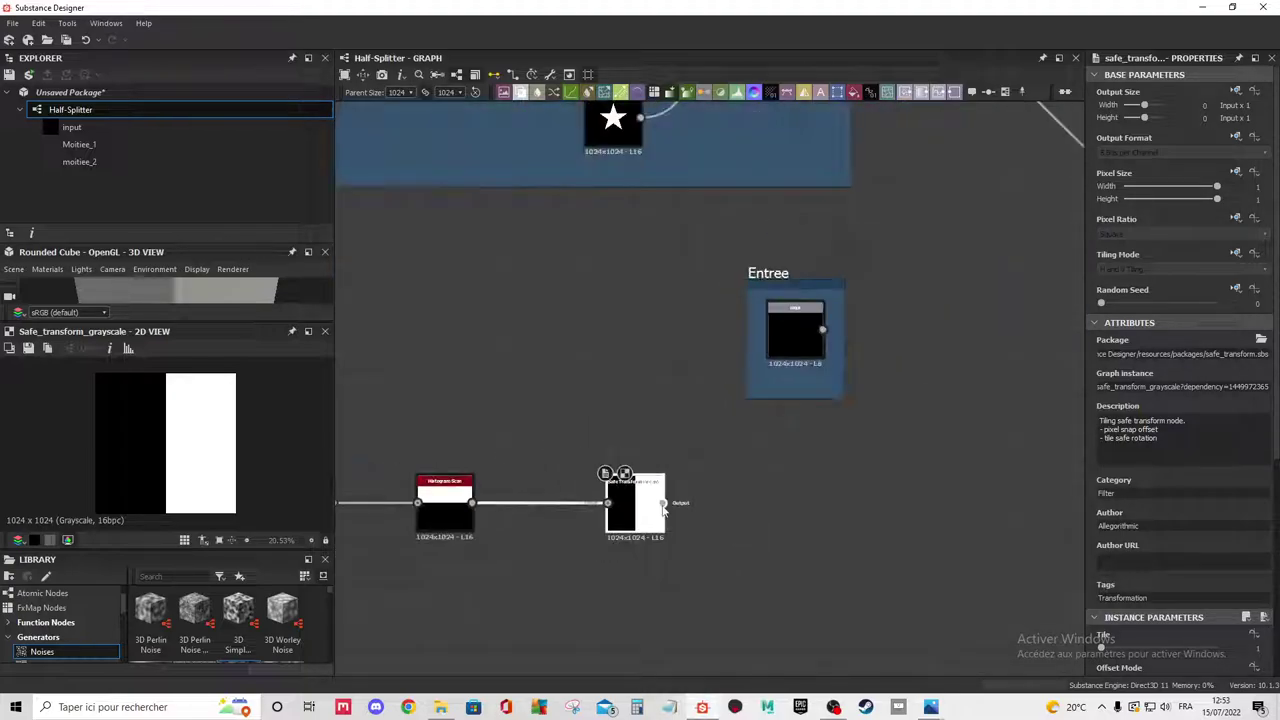
{"action": "left_click_drag", "start_coordinate": [663, 503], "coordinate": [752, 505]}
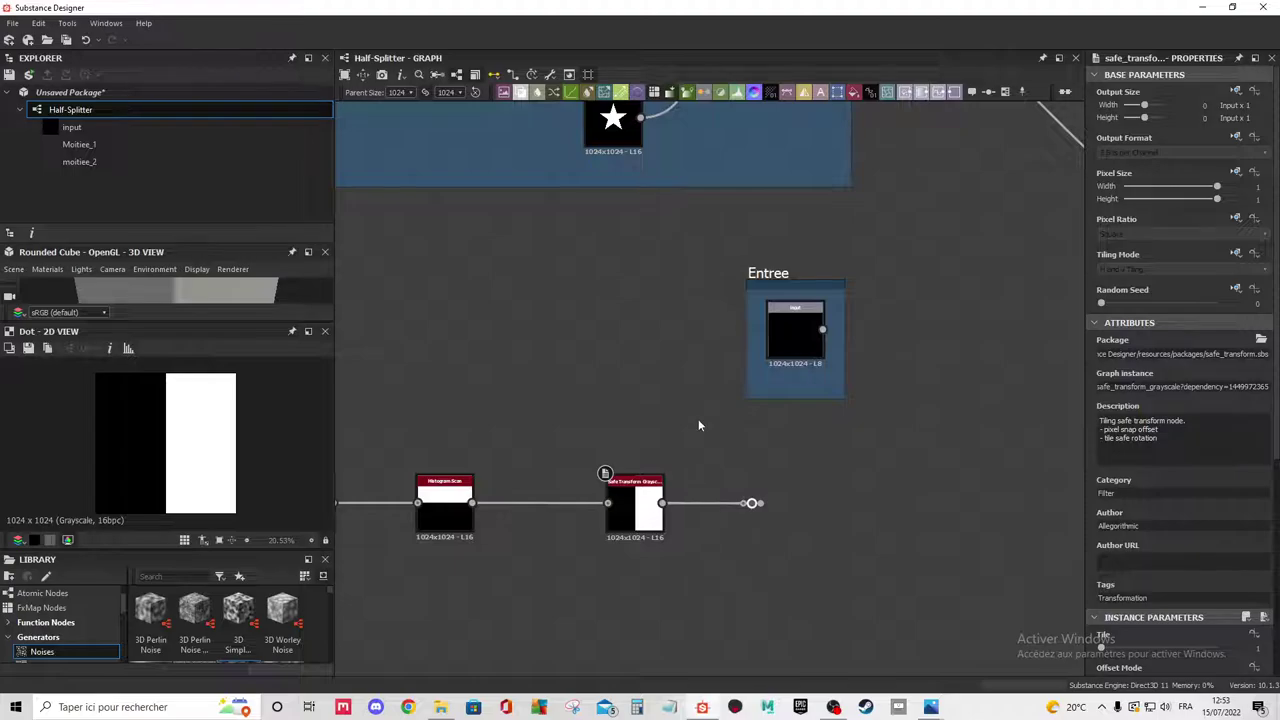
{"action": "right_click", "coordinate": [670, 402]}
{"action": "left_click", "coordinate": [740, 78]}
{"action": "type", "text": "Masque"}
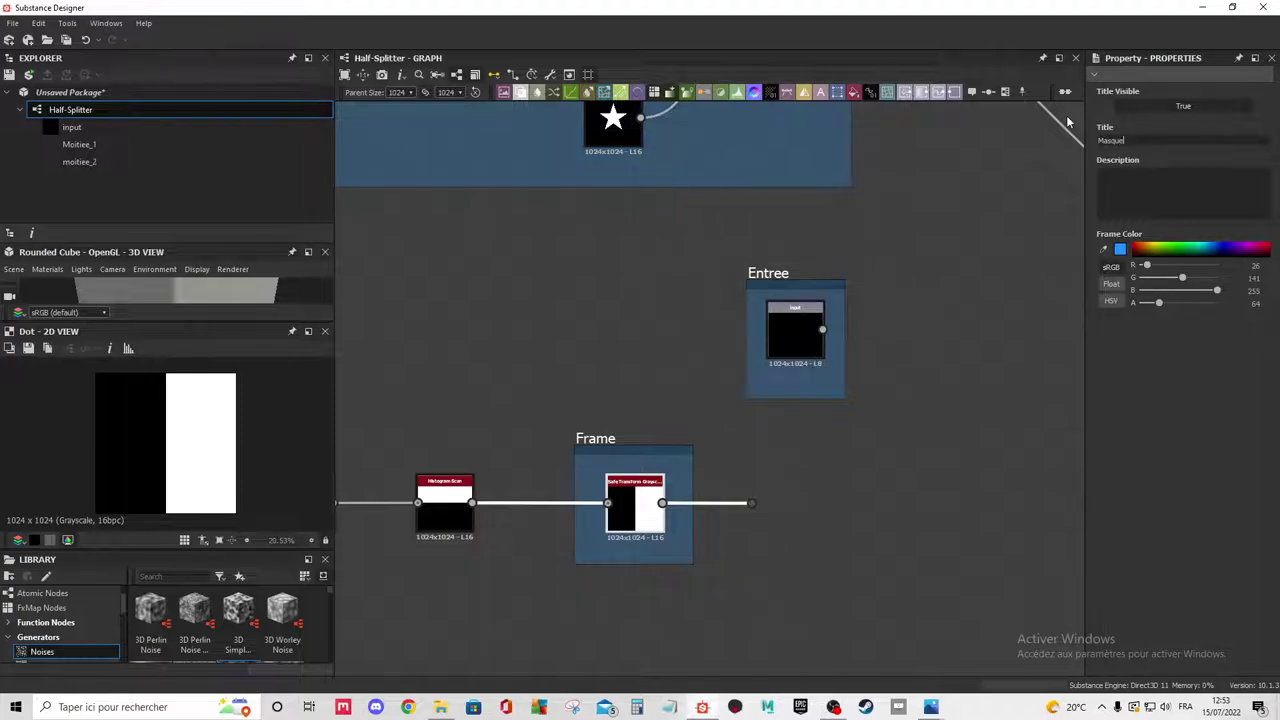
{"action": "key", "text": "Return"}
Connect the Masque output to the top Blend node's Opacity input.
{"action": "scroll", "coordinate": [782, 455], "scroll_direction": "down", "scroll_amount": 2}
{"action": "scroll", "coordinate": [657, 543], "scroll_direction": "down", "scroll_amount": 2}
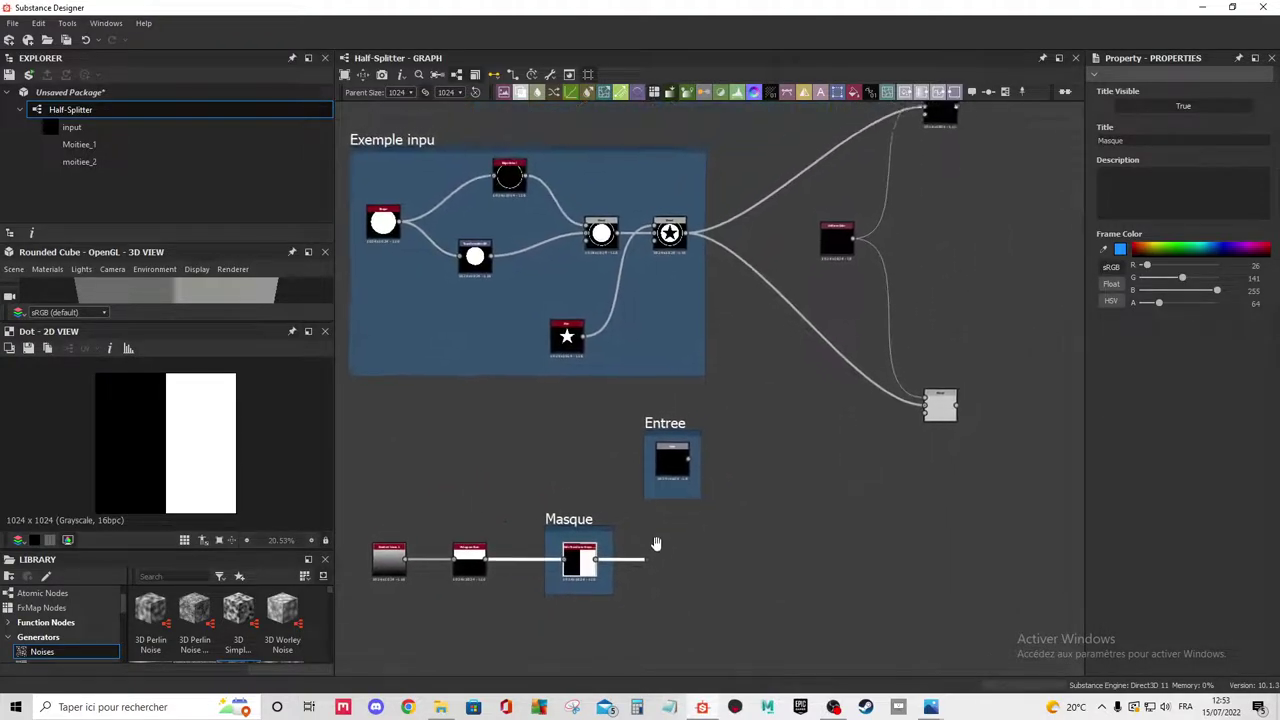
{"action": "scroll", "coordinate": [775, 393], "scroll_direction": "down", "scroll_amount": 1}
{"action": "scroll", "coordinate": [778, 400], "scroll_direction": "up", "scroll_amount": 2}
{"action": "middle_click_drag", "start_coordinate": [780, 449], "coordinate": [823, 397]}
{"action": "scroll", "coordinate": [823, 397], "scroll_direction": "down", "scroll_amount": 2}
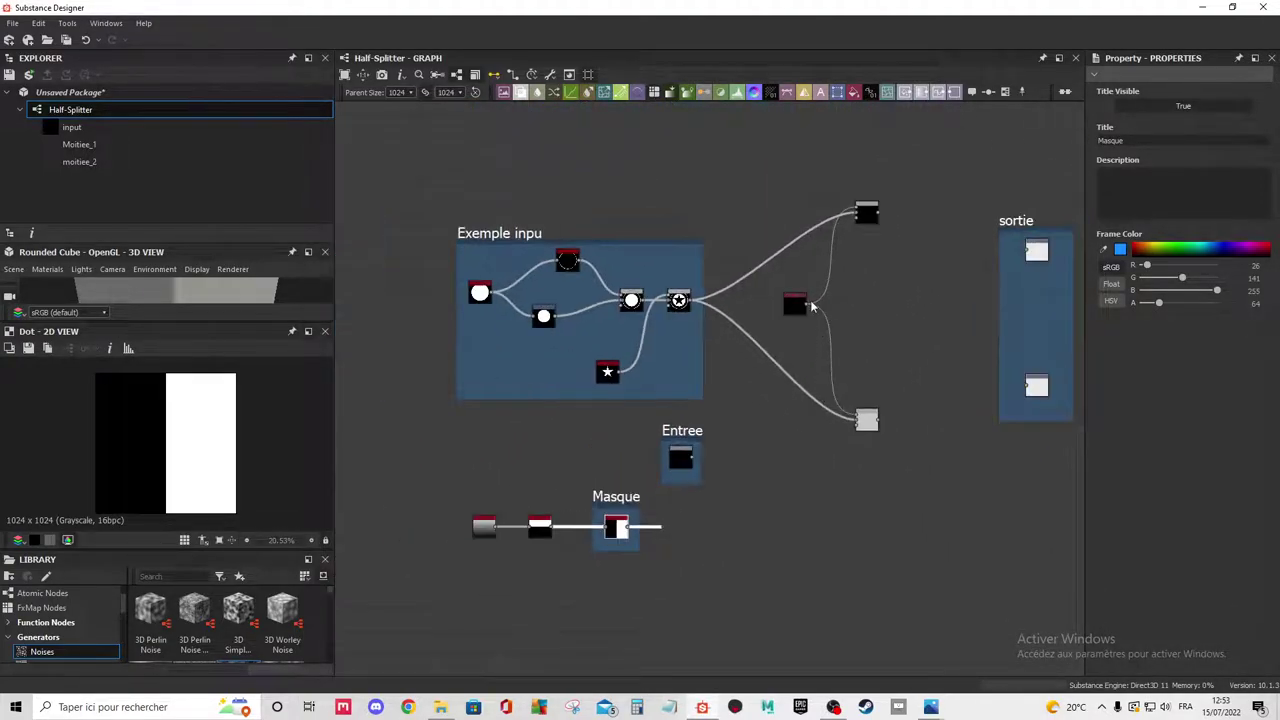
{"action": "left_click_drag", "start_coordinate": [856, 214], "coordinate": [669, 533]}
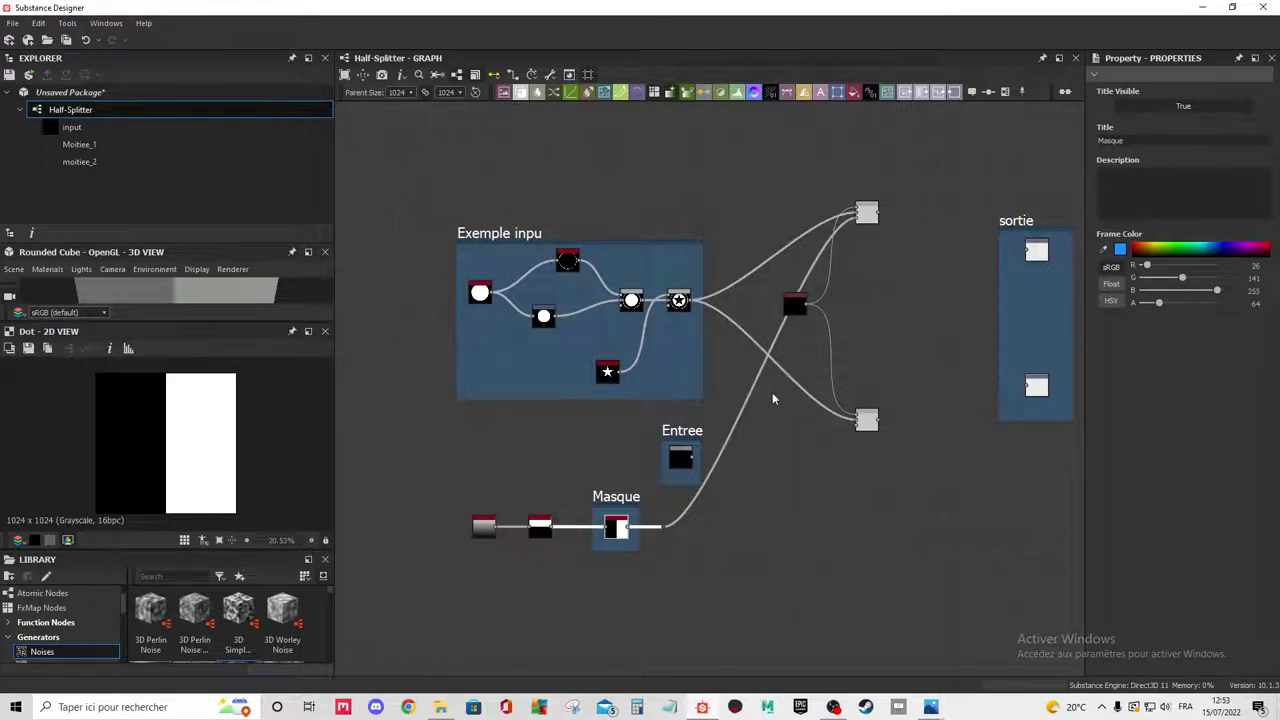
Connect the Masque output to the lower Blend's Opacity and preview the top Blend.
{"action": "scroll", "coordinate": [851, 211], "scroll_direction": "up", "scroll_amount": 3}
{"action": "scroll", "coordinate": [852, 230], "scroll_direction": "up", "scroll_amount": 2}
{"action": "scroll", "coordinate": [852, 237], "scroll_direction": "up", "scroll_amount": 1}
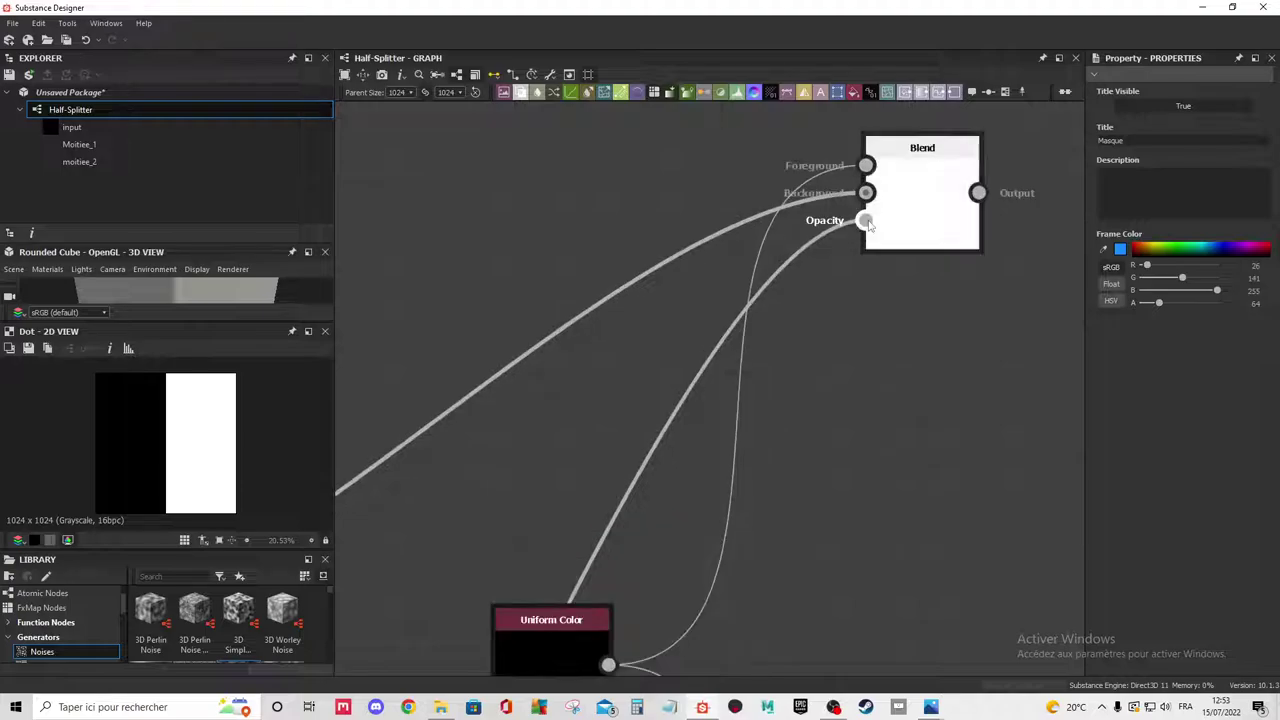
{"action": "scroll", "coordinate": [868, 228], "scroll_direction": "down", "scroll_amount": 4}
{"action": "middle_click_drag", "start_coordinate": [815, 380], "coordinate": [853, 313]}
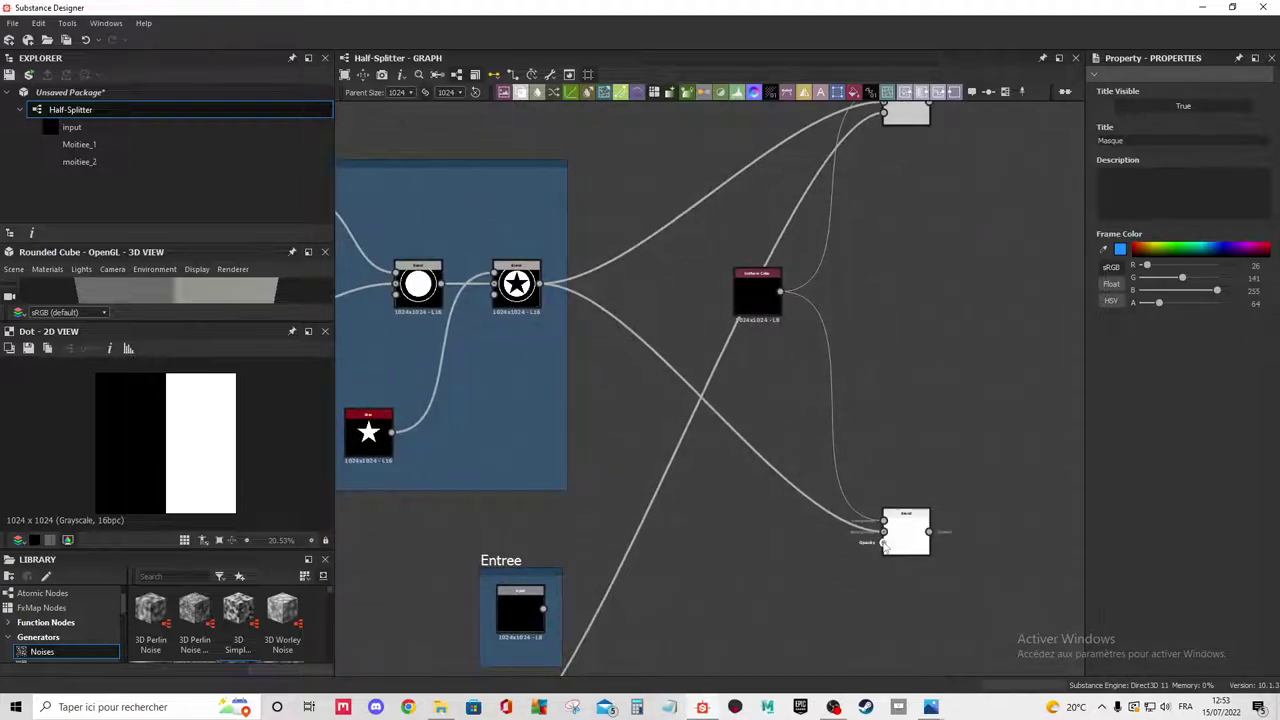
{"action": "scroll", "coordinate": [659, 630], "scroll_direction": "down", "scroll_amount": 3}
{"action": "left_click_drag", "start_coordinate": [577, 585], "coordinate": [802, 465]}
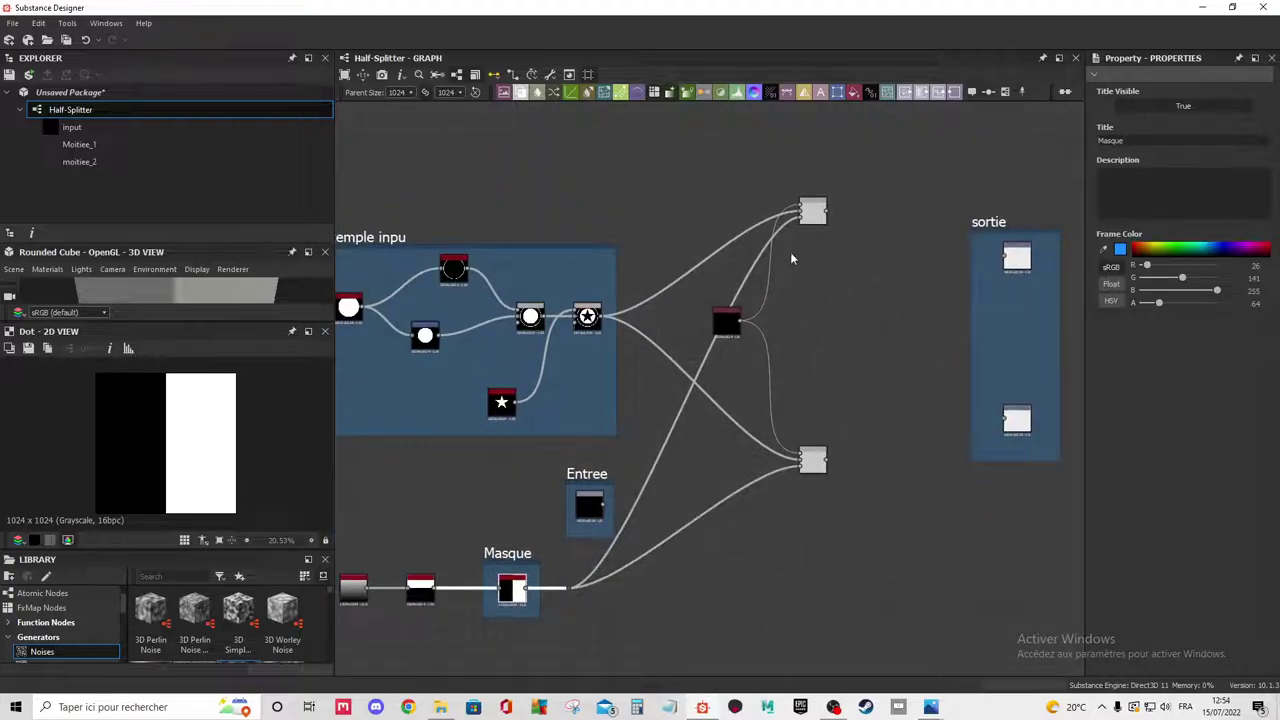
{"action": "double_click", "coordinate": [812, 212]}
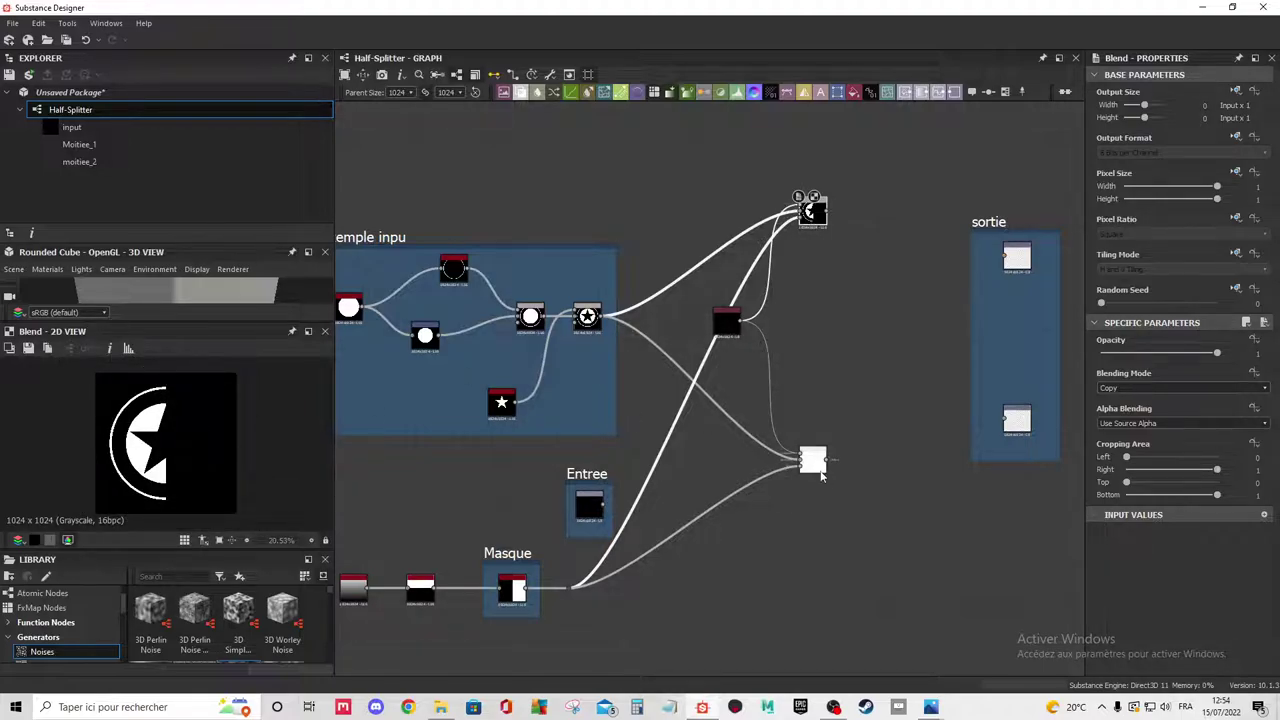
Insert an Invert Grayscale node between Masque and the lower Blend node.
{"action": "left_click", "coordinate": [812, 460]}
{"action": "middle_click_drag", "start_coordinate": [787, 548], "coordinate": [811, 536]}
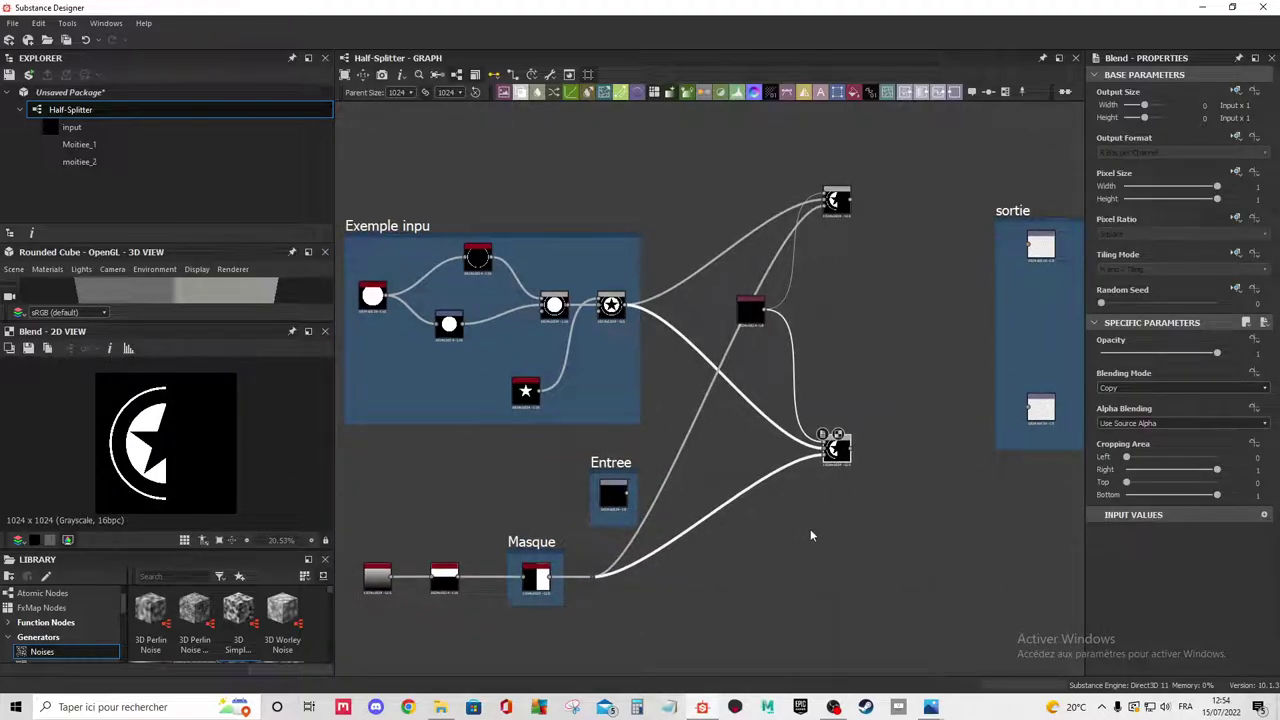
{"action": "middle_click_drag", "start_coordinate": [797, 588], "coordinate": [829, 514]}
{"action": "left_click_drag", "start_coordinate": [815, 500], "coordinate": [793, 418]}
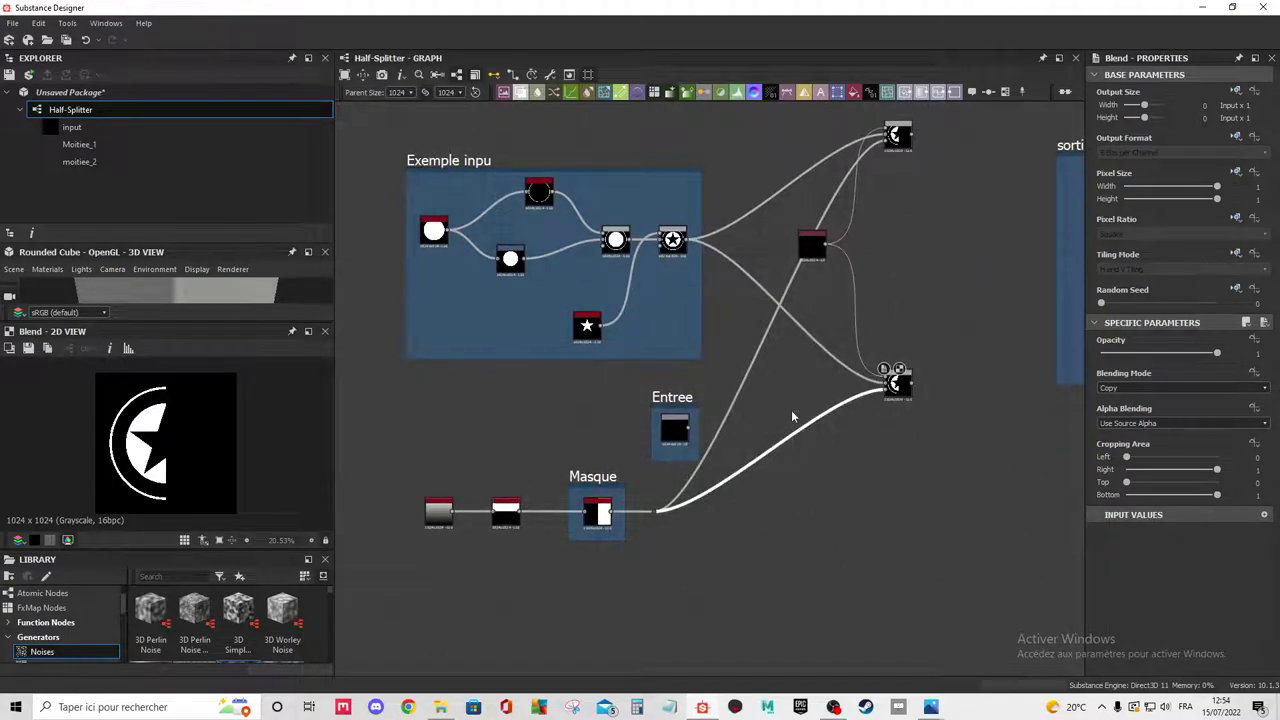
{"action": "key", "text": "space"}
{"action": "type", "text": "inver"}
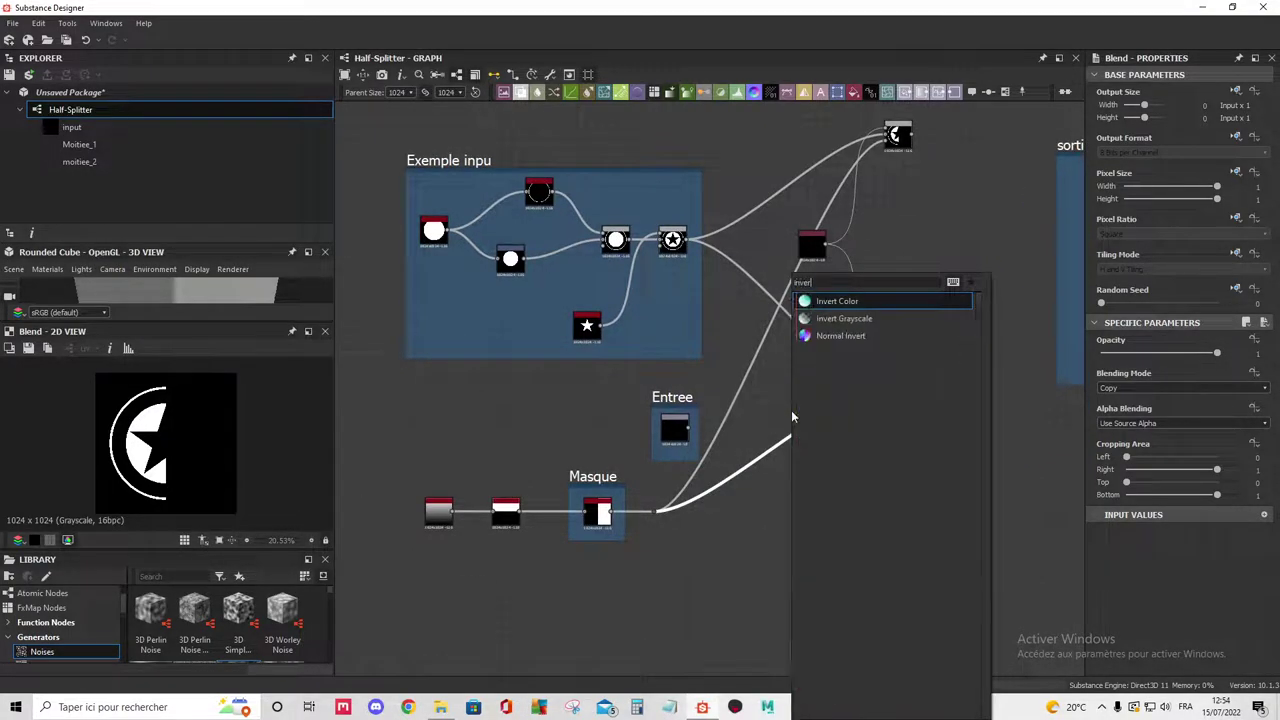
{"action": "key", "text": "Down"}
{"action": "key", "text": "Return"}
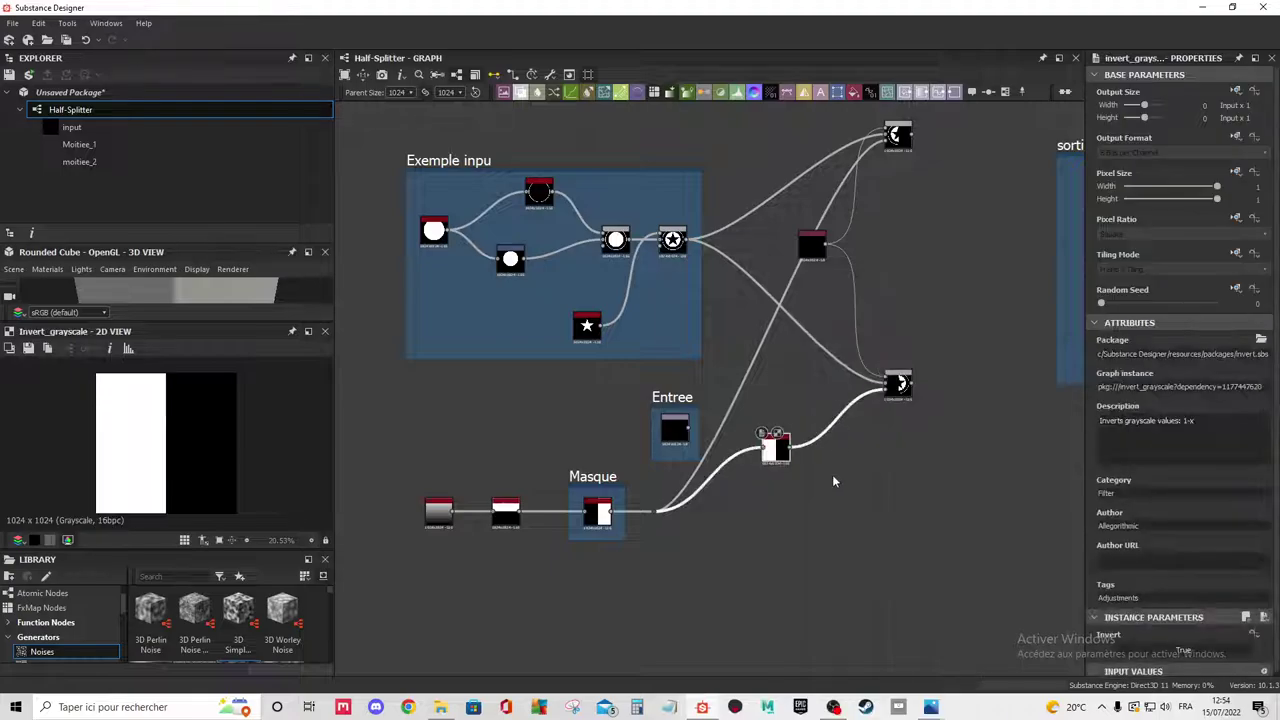
{"action": "left_click_drag", "start_coordinate": [779, 449], "coordinate": [765, 510]}
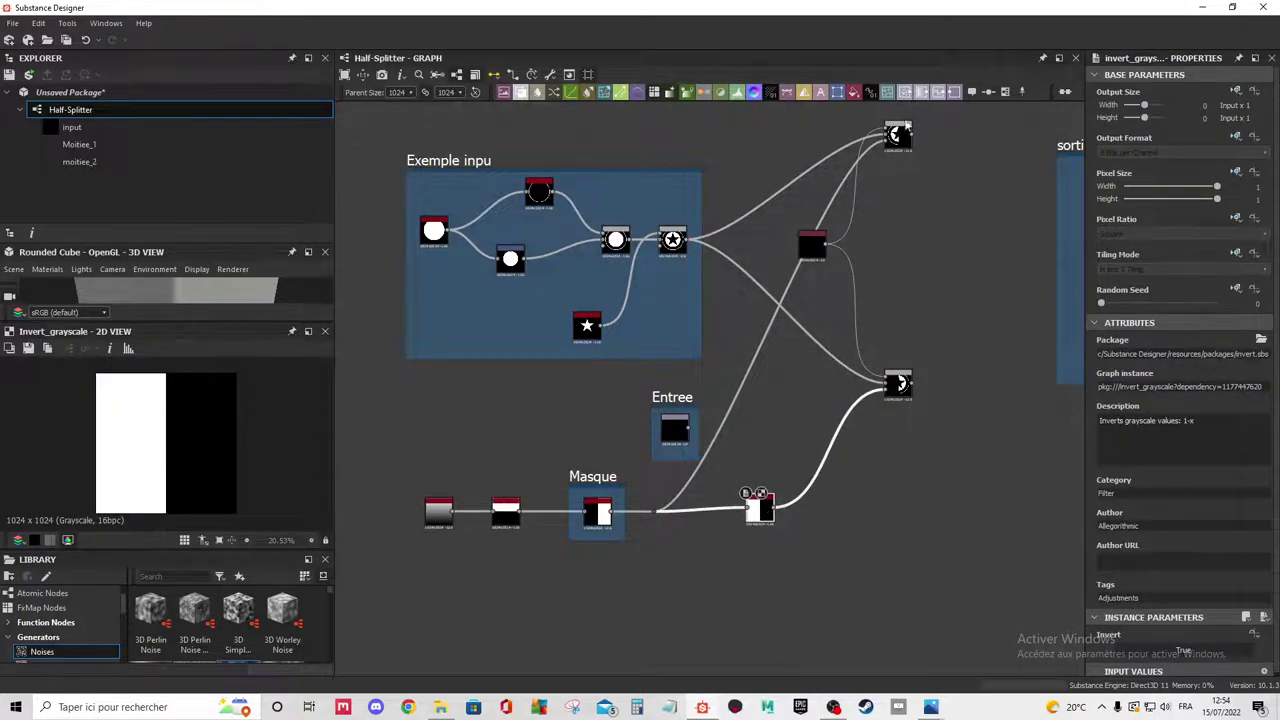
Preview both Blend results and tidy the top Blend and black color node positions.
{"action": "left_click", "coordinate": [895, 133]}
{"action": "left_click", "coordinate": [897, 382]}
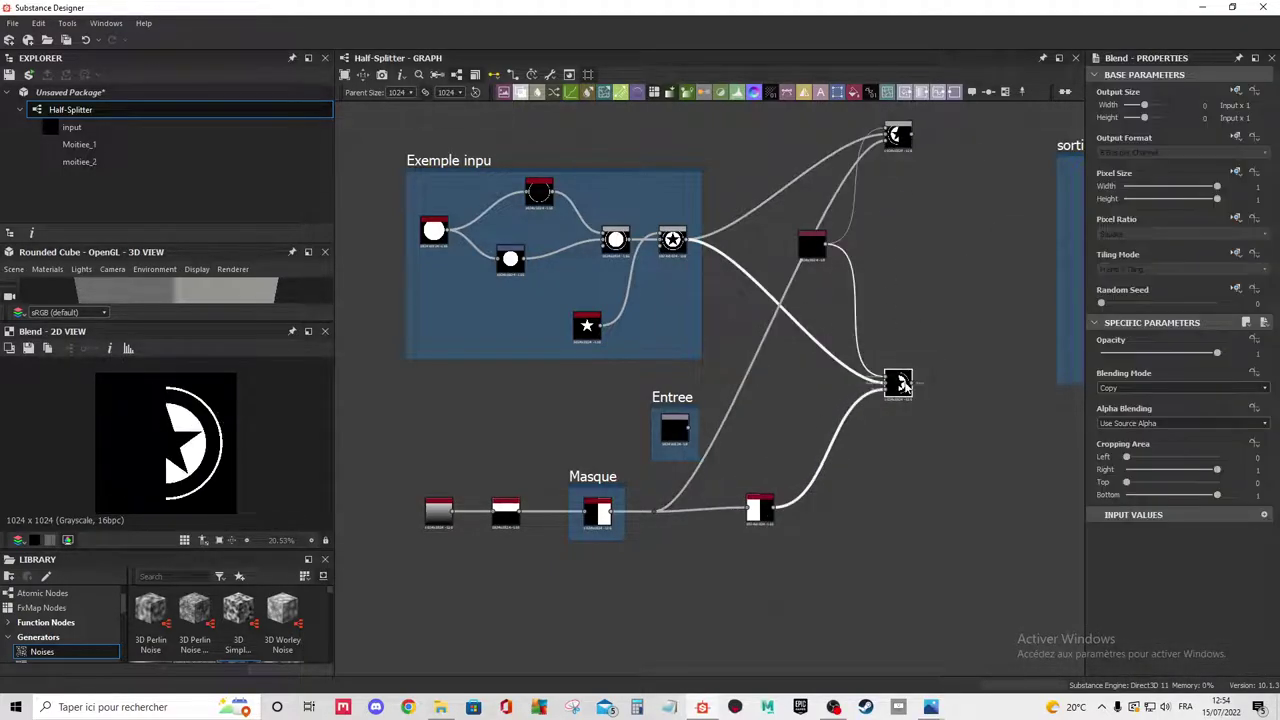
{"action": "scroll", "coordinate": [935, 320], "scroll_direction": "down", "scroll_amount": 1}
{"action": "mouse_move", "coordinate": [920, 327]}
{"action": "middle_mouse_down"}
{"action": "mouse_move", "coordinate": [859, 317]}
{"action": "mouse_move", "coordinate": [826, 339]}
{"action": "middle_mouse_up"}
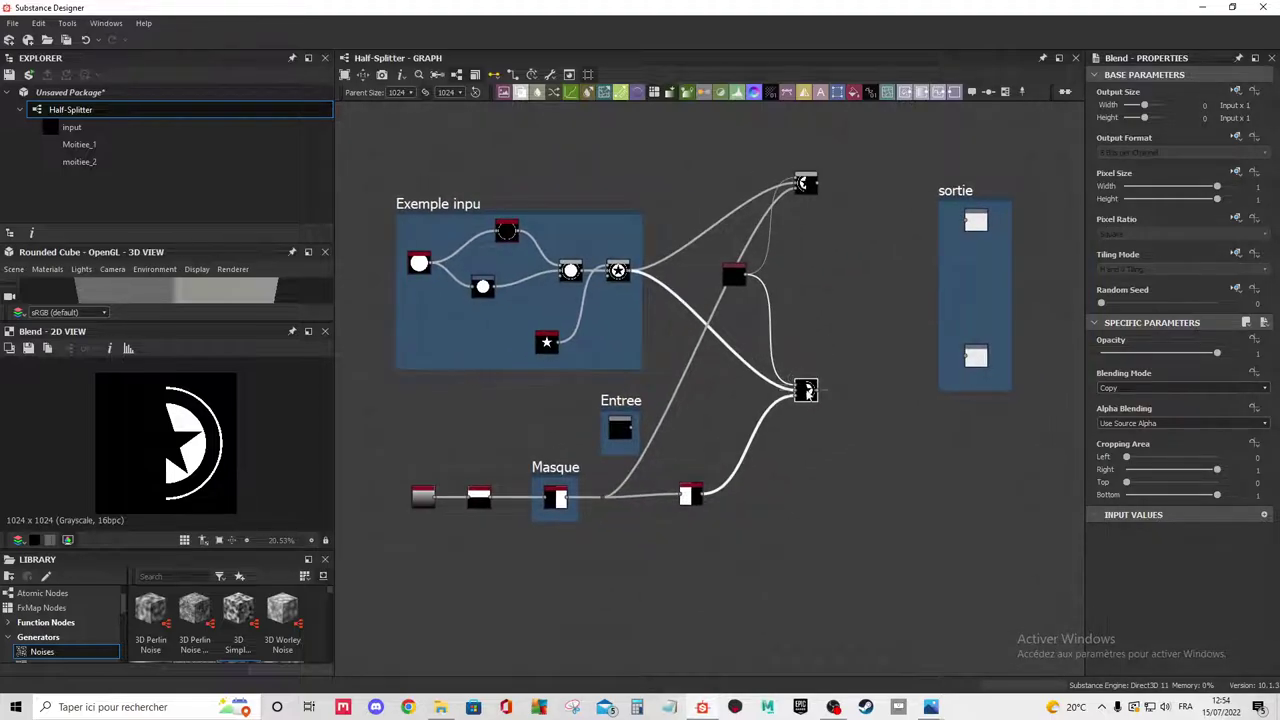
{"action": "scroll", "coordinate": [837, 263], "scroll_direction": "up", "scroll_amount": 1}
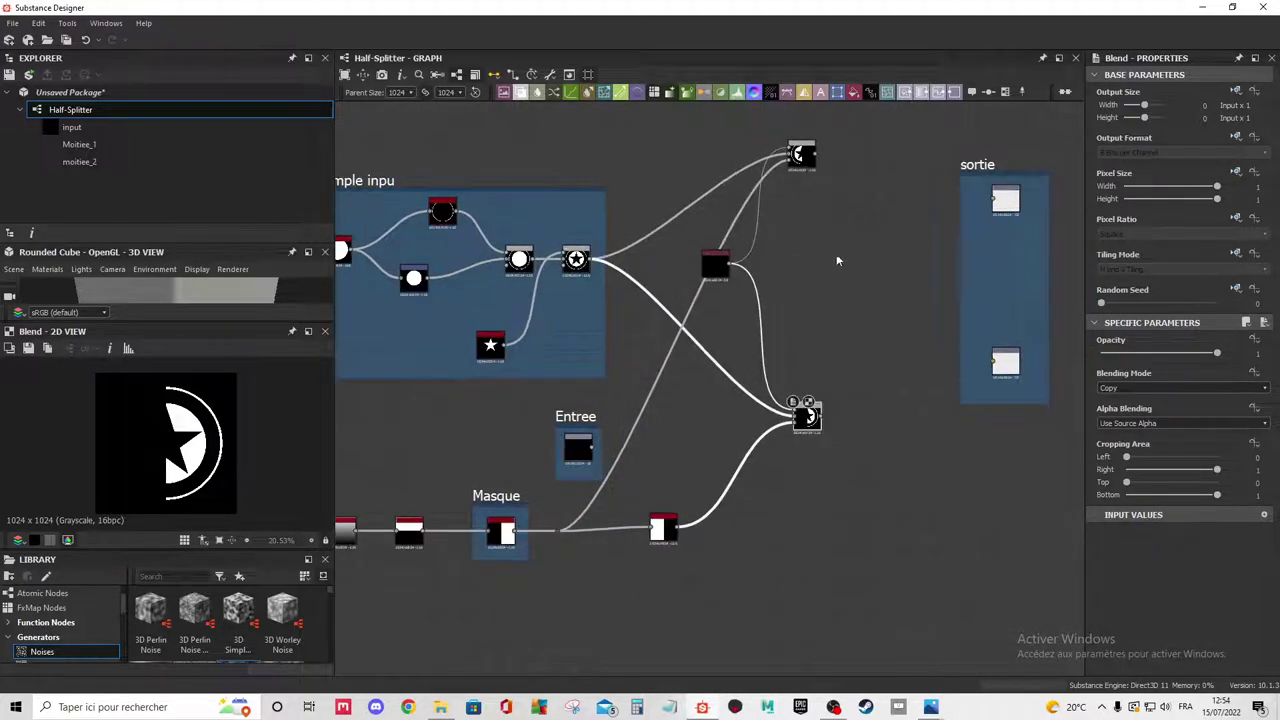
{"action": "left_click", "coordinate": [802, 150]}
{"action": "left_click_drag", "start_coordinate": [806, 147], "coordinate": [810, 188]}
{"action": "left_click_drag", "start_coordinate": [714, 262], "coordinate": [738, 305]}
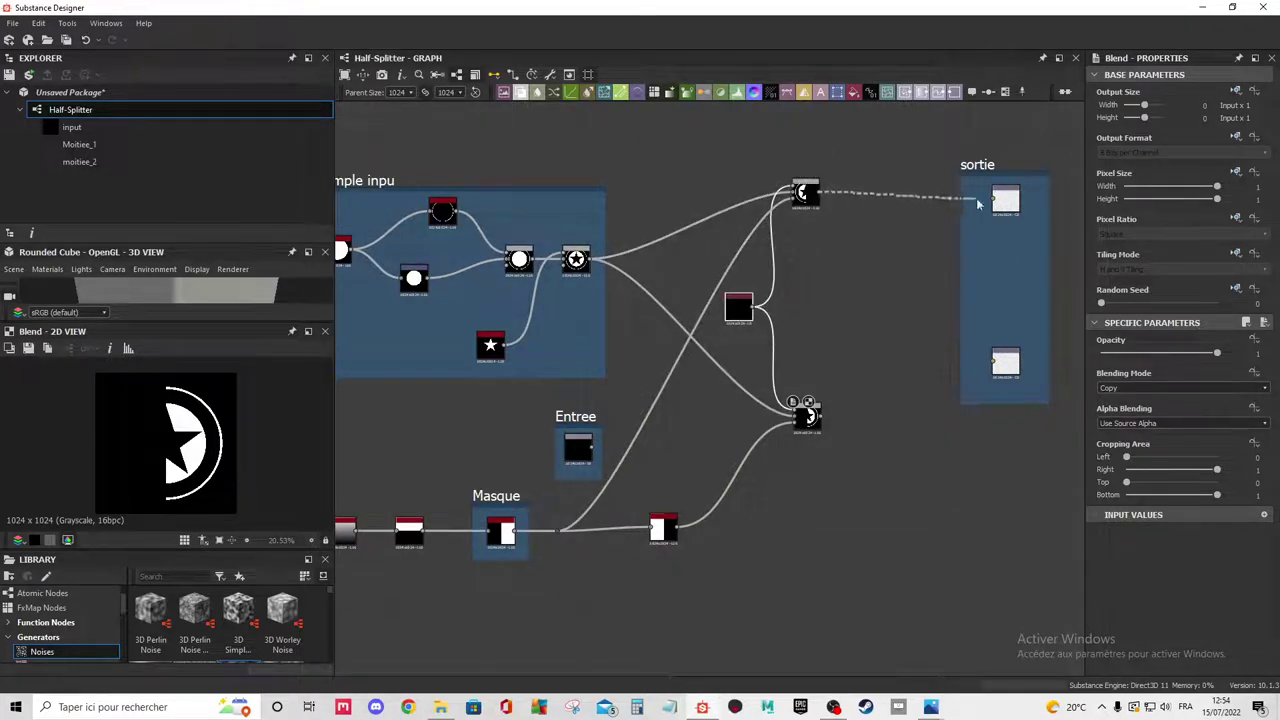
Wire the top Blend to Moitiee_1 and the lower Blend to moitiee_2, then check both outputs.
{"action": "left_click_drag", "start_coordinate": [821, 197], "coordinate": [1006, 200]}
{"action": "scroll", "coordinate": [1010, 198], "scroll_direction": "up", "scroll_amount": 2}
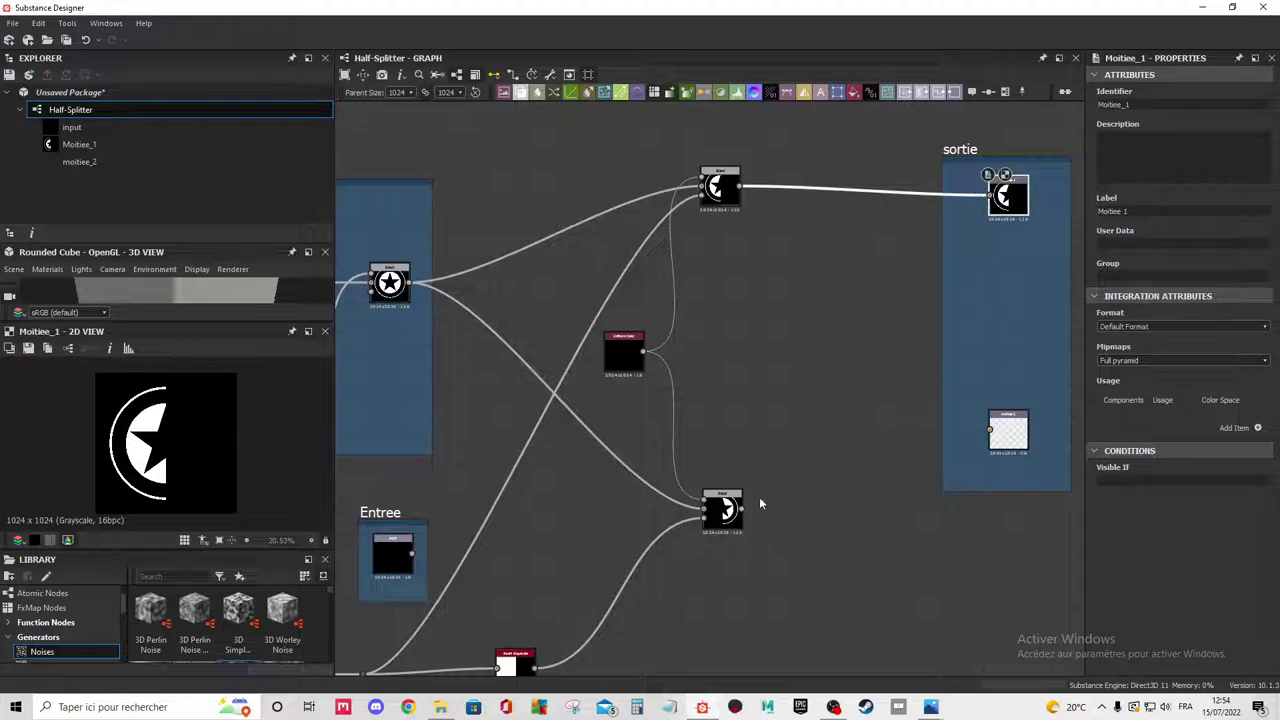
{"action": "mouse_move", "coordinate": [742, 508]}
{"action": "left_mouse_down"}
{"action": "mouse_move", "coordinate": [990, 431]}
{"action": "mouse_move", "coordinate": [1019, 462]}
{"action": "mouse_move", "coordinate": [1008, 477]}
{"action": "left_mouse_up"}
{"action": "scroll", "coordinate": [1019, 462], "scroll_direction": "down", "scroll_amount": 1}
{"action": "scroll", "coordinate": [1015, 468], "scroll_direction": "down", "scroll_amount": 1}
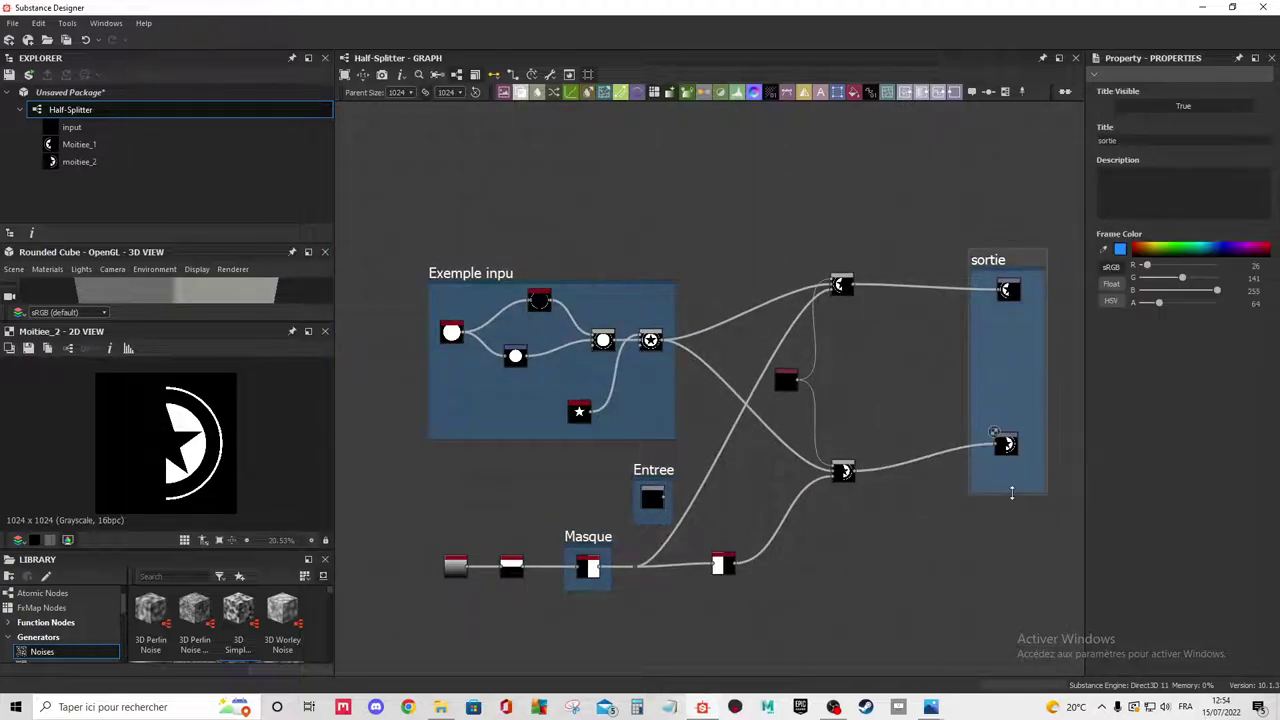
{"action": "left_click", "coordinate": [1005, 292]}
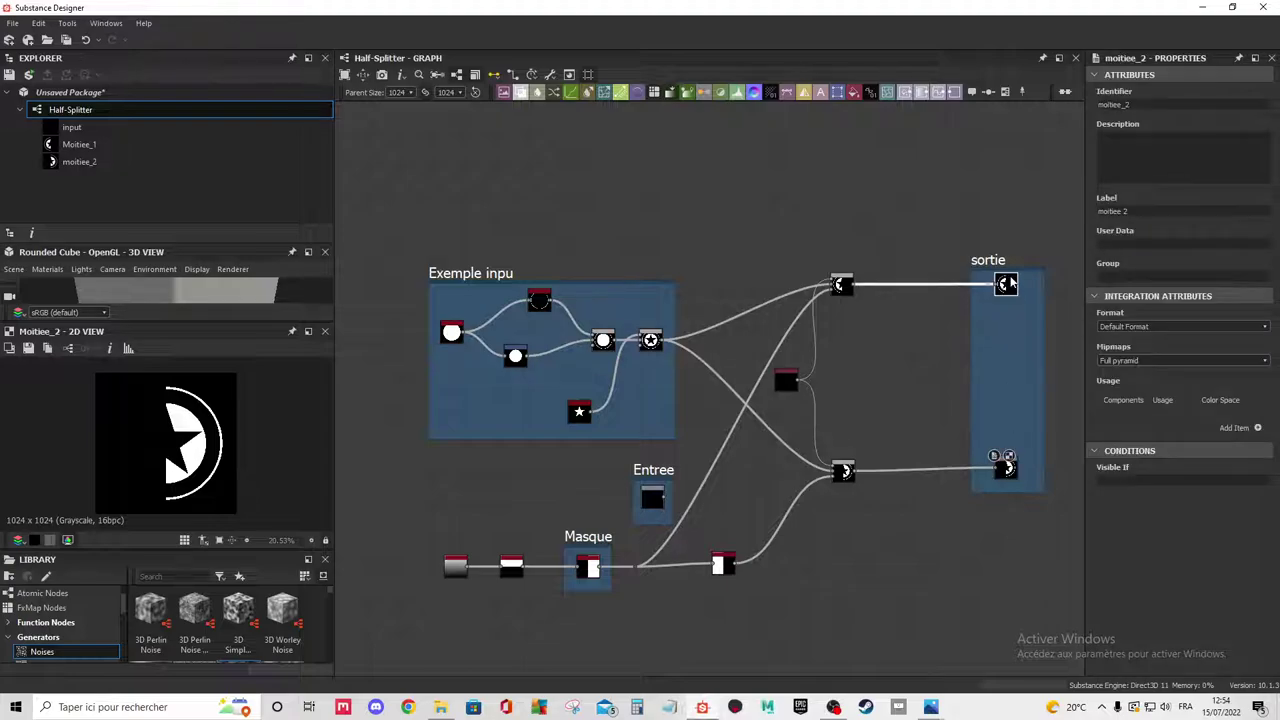
{"action": "left_click", "coordinate": [1008, 467]}
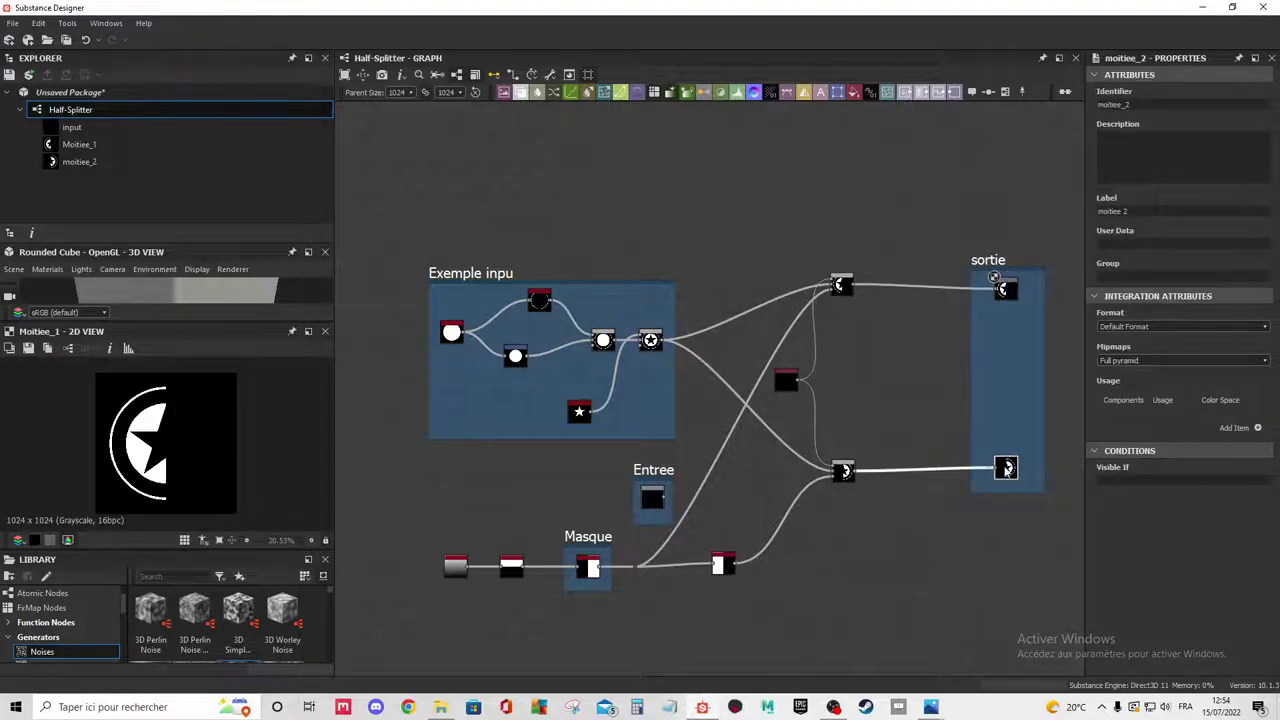
{"action": "scroll", "coordinate": [900, 480], "scroll_direction": "down", "scroll_amount": 2}
{"action": "scroll", "coordinate": [901, 480], "scroll_direction": "up", "scroll_amount": 1}
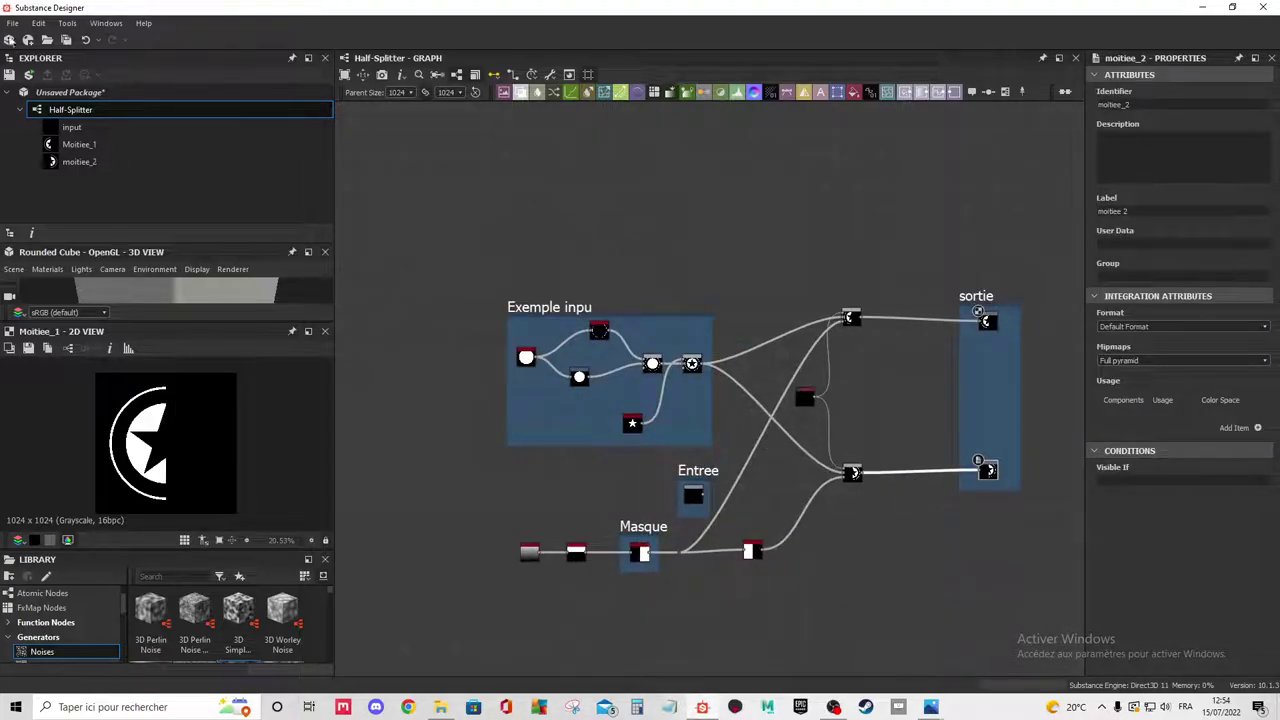
{"action": "left_click", "coordinate": [13, 23]}
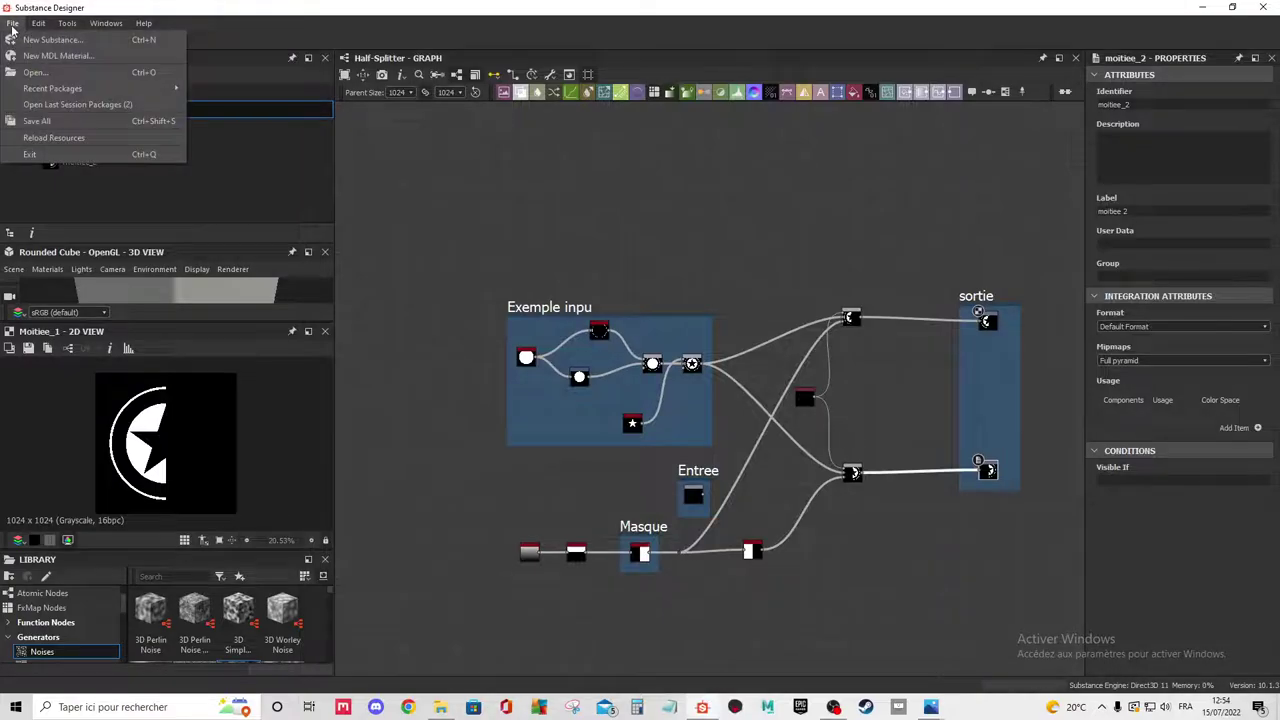
Save All the package as Half-Splitter-Video-temp.sbs.
{"action": "left_click", "coordinate": [37, 121]}
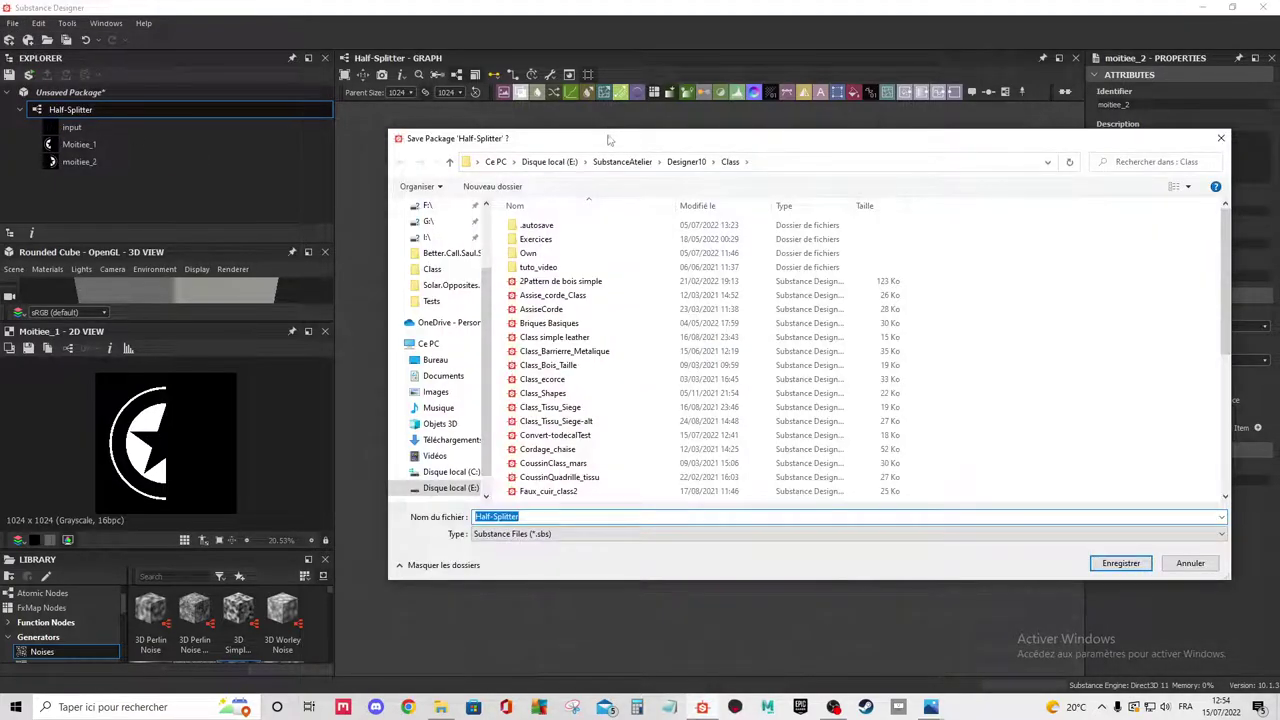
{"action": "left_click_drag", "start_coordinate": [609, 140], "coordinate": [1279, 210]}
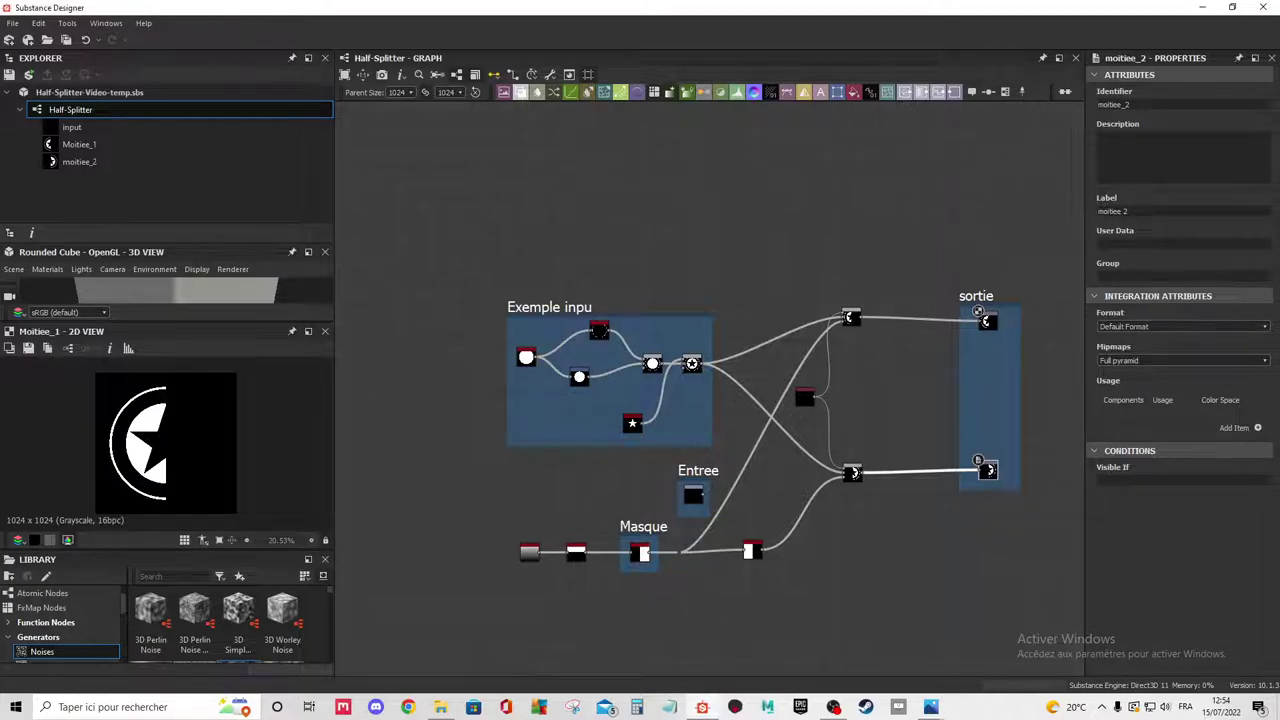
{"action": "scroll", "coordinate": [786, 371], "scroll_direction": "up", "scroll_amount": 1}
{"action": "scroll", "coordinate": [818, 413], "scroll_direction": "up", "scroll_amount": 1}
Move the Entree frame left and reroute the star's output links to the Entree input node.
{"action": "scroll", "coordinate": [818, 413], "scroll_direction": "down", "scroll_amount": 2}
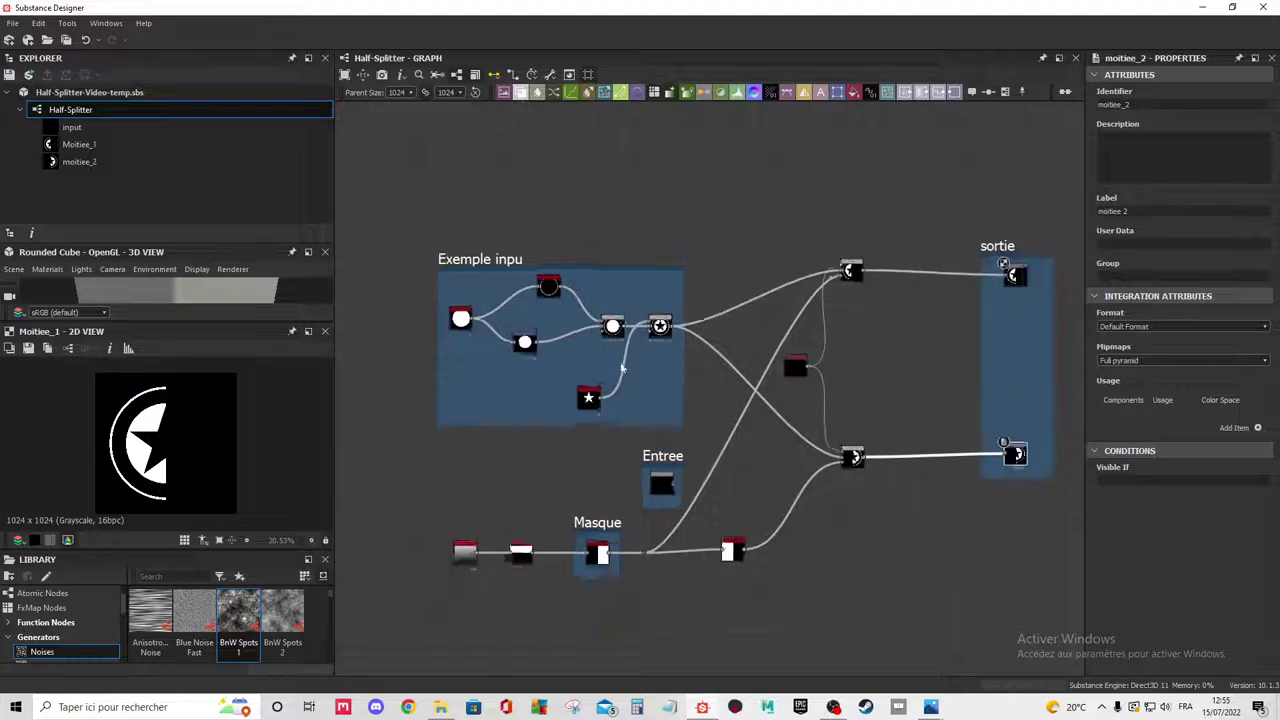
{"action": "middle_click_drag", "start_coordinate": [792, 341], "coordinate": [626, 314]}
{"action": "middle_click_drag", "start_coordinate": [551, 337], "coordinate": [662, 345]}
{"action": "scroll", "coordinate": [662, 345], "scroll_direction": "up", "scroll_amount": 1}
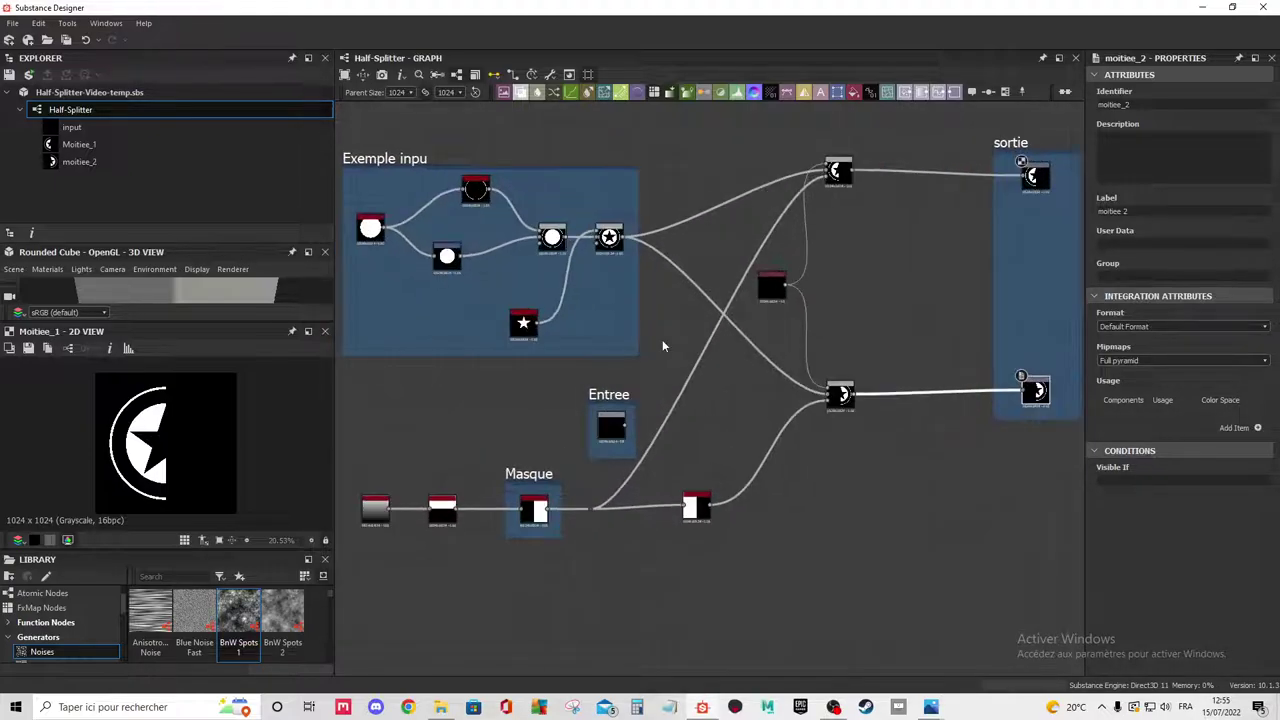
{"action": "mouse_move", "coordinate": [621, 394]}
{"action": "left_mouse_down"}
{"action": "mouse_move", "coordinate": [557, 393]}
{"action": "mouse_move", "coordinate": [549, 380]}
{"action": "left_mouse_up"}
{"action": "scroll", "coordinate": [569, 363], "scroll_direction": "down", "scroll_amount": 1}
{"action": "scroll", "coordinate": [590, 360], "scroll_direction": "down", "scroll_amount": 1}
{"action": "scroll", "coordinate": [589, 356], "scroll_direction": "up", "scroll_amount": 1}
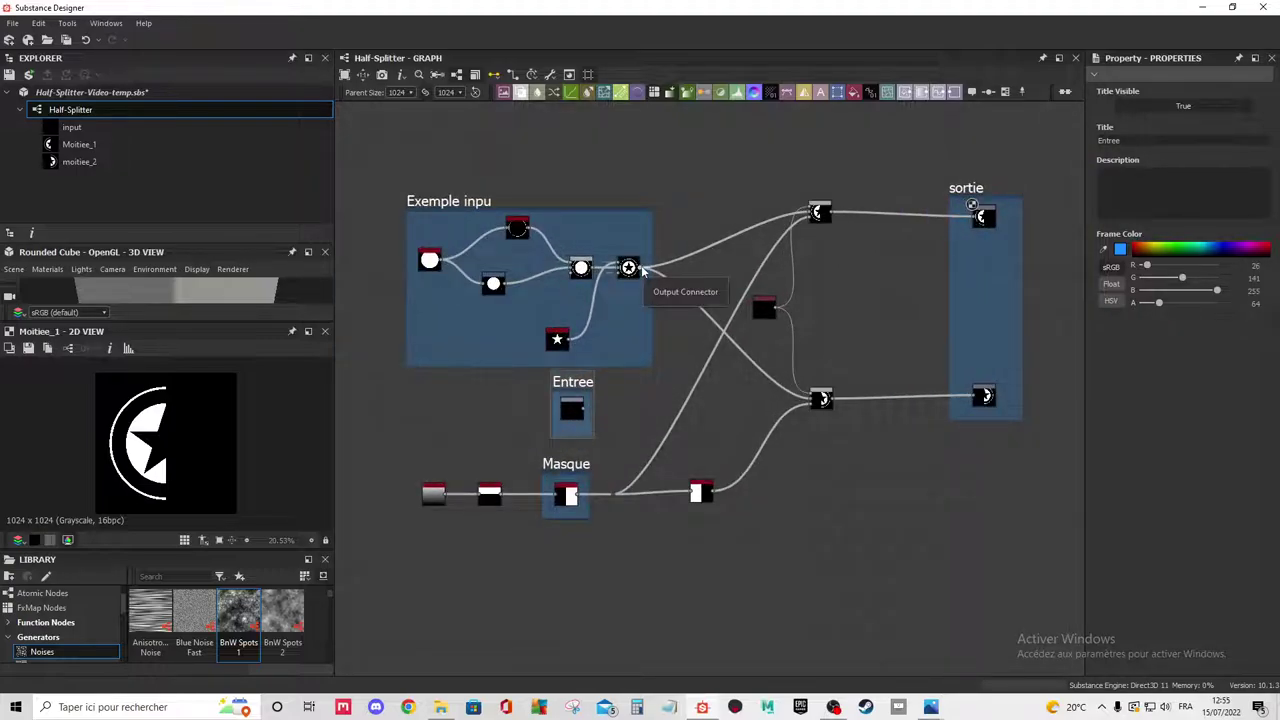
{"action": "mouse_move", "coordinate": [640, 268]}
{"action": "left_mouse_down", "text": "shift"}
{"action": "mouse_move", "coordinate": [601, 400]}
{"action": "mouse_move", "coordinate": [485, 377]}
{"action": "left_mouse_up", "text": "shift"}
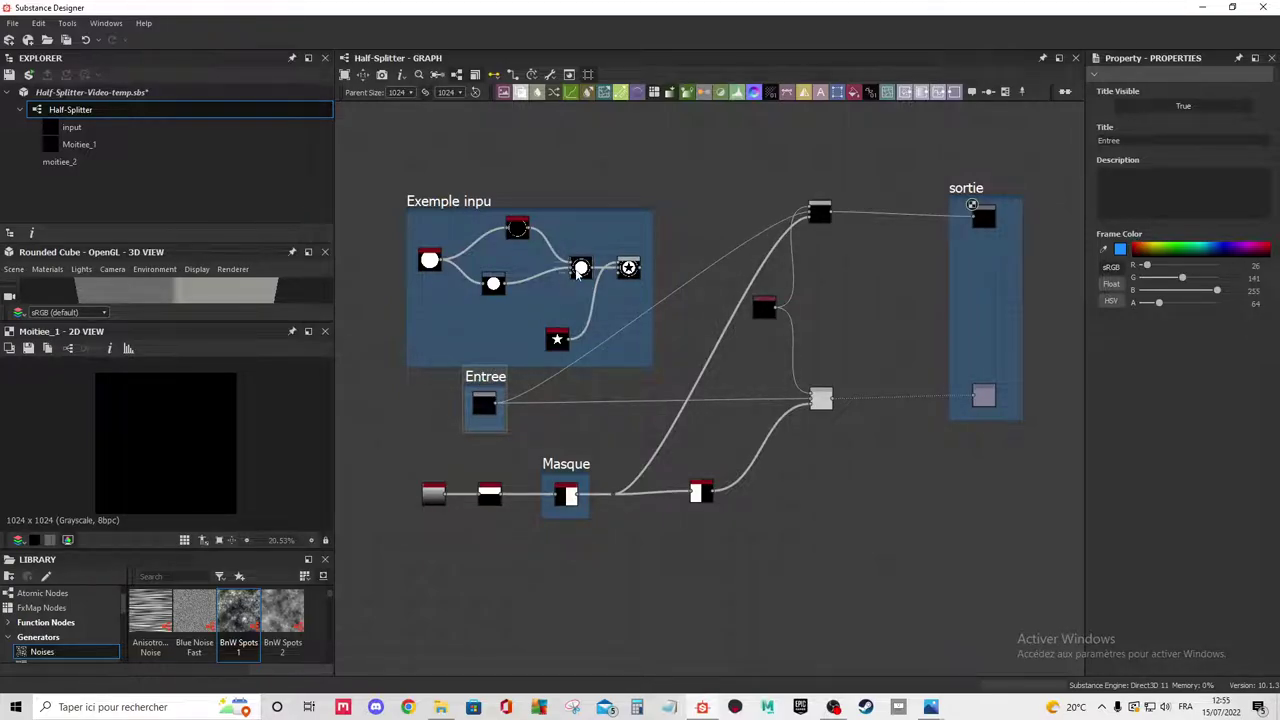
Move the example-input frame up-left, then select and delete its contents.
{"action": "left_click_drag", "start_coordinate": [400, 140], "coordinate": [617, 335]}
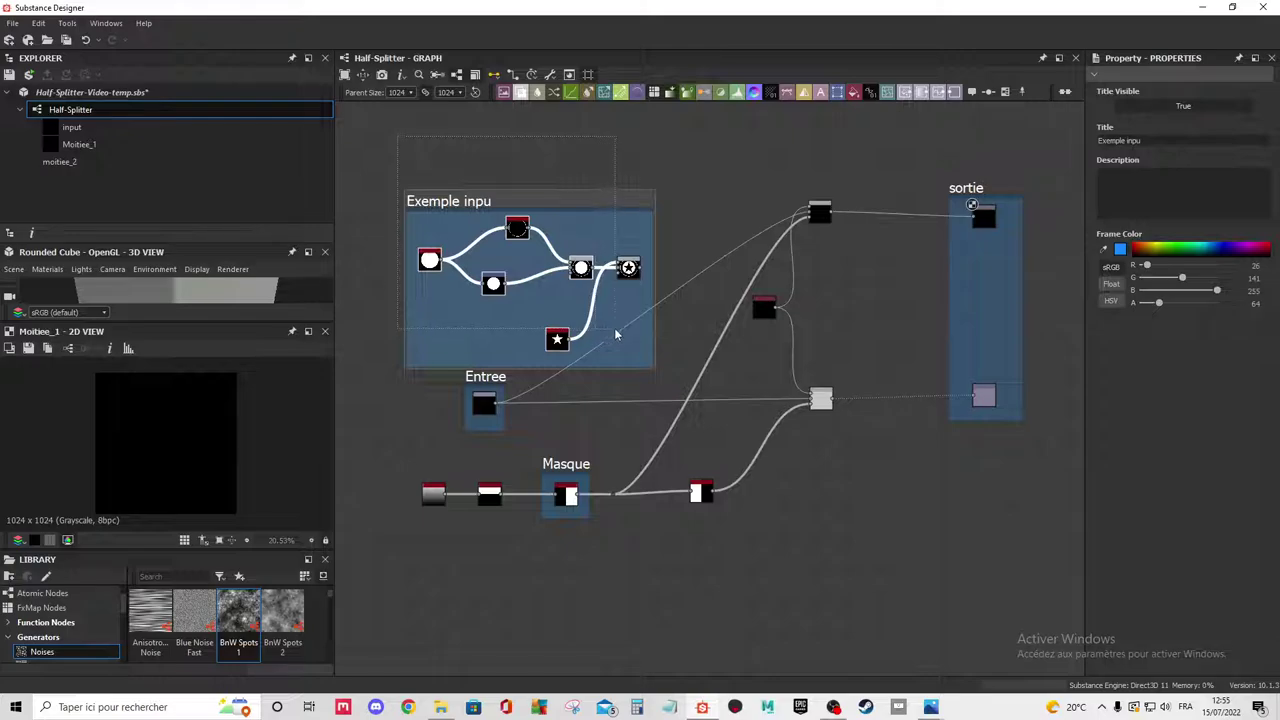
{"action": "left_click_drag", "start_coordinate": [460, 202], "coordinate": [425, 143]}
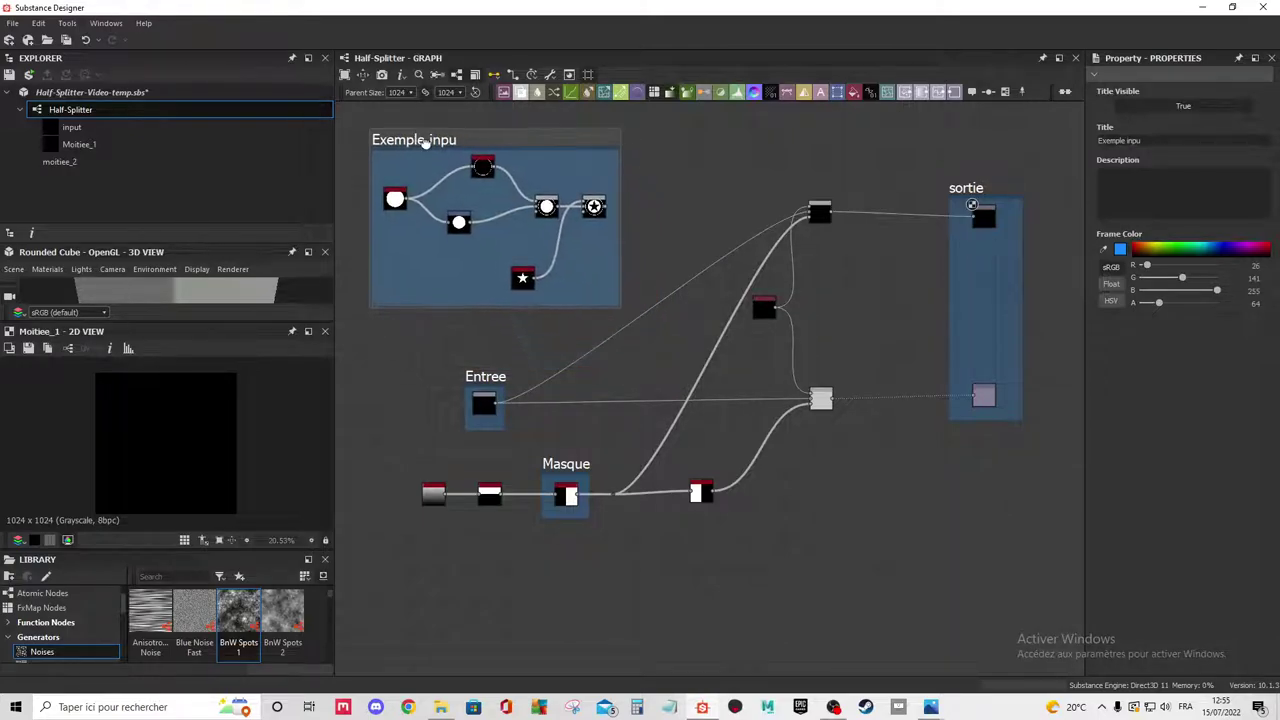
{"action": "left_click_drag", "start_coordinate": [649, 129], "coordinate": [375, 301]}
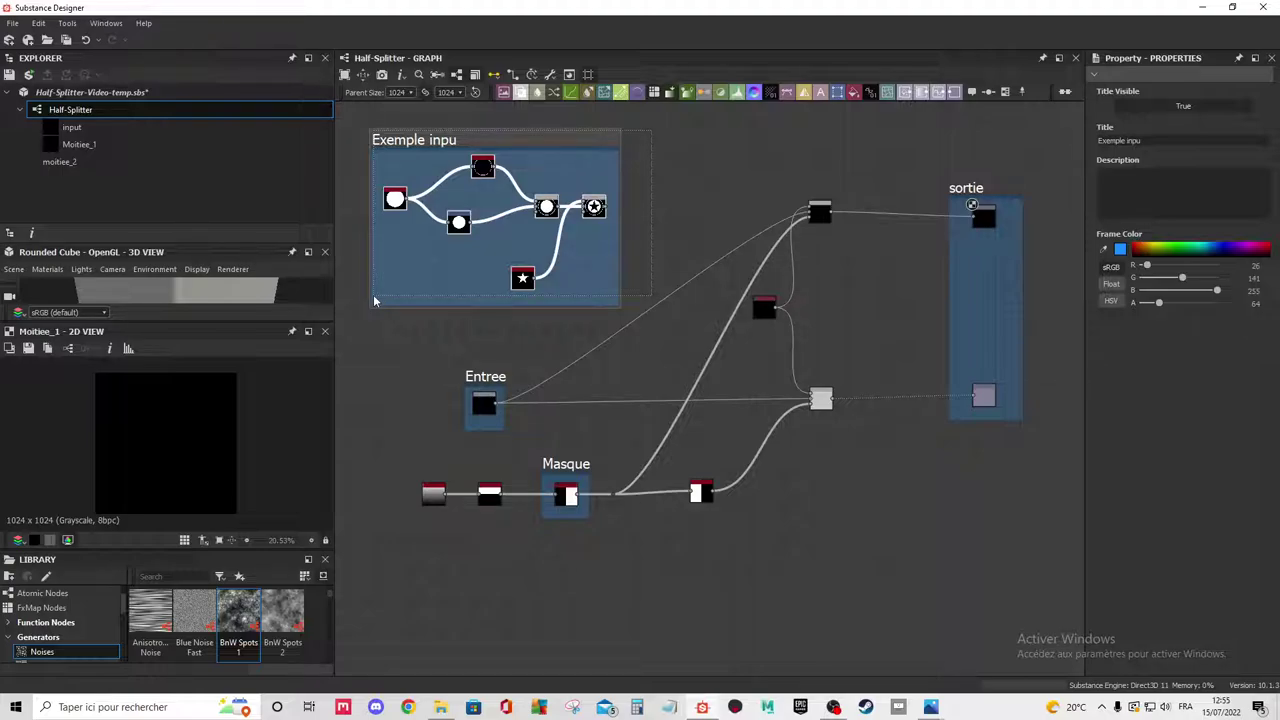
{"action": "key", "text": "Delete"}
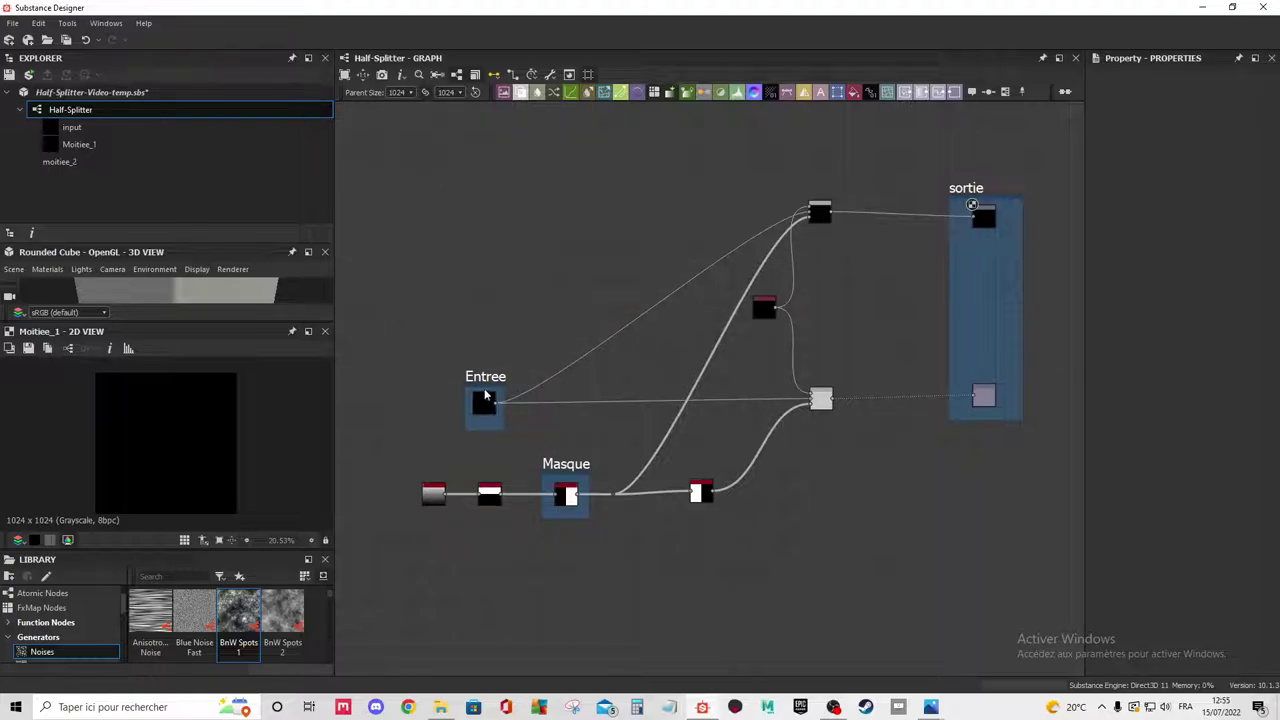
Shift the Entree frame up-left, then show the Masque frame's Safe Transform parameters.
{"action": "mouse_move", "coordinate": [482, 381]}
{"action": "left_mouse_down"}
{"action": "mouse_move", "coordinate": [461, 275]}
{"action": "mouse_move", "coordinate": [469, 302]}
{"action": "left_mouse_up"}
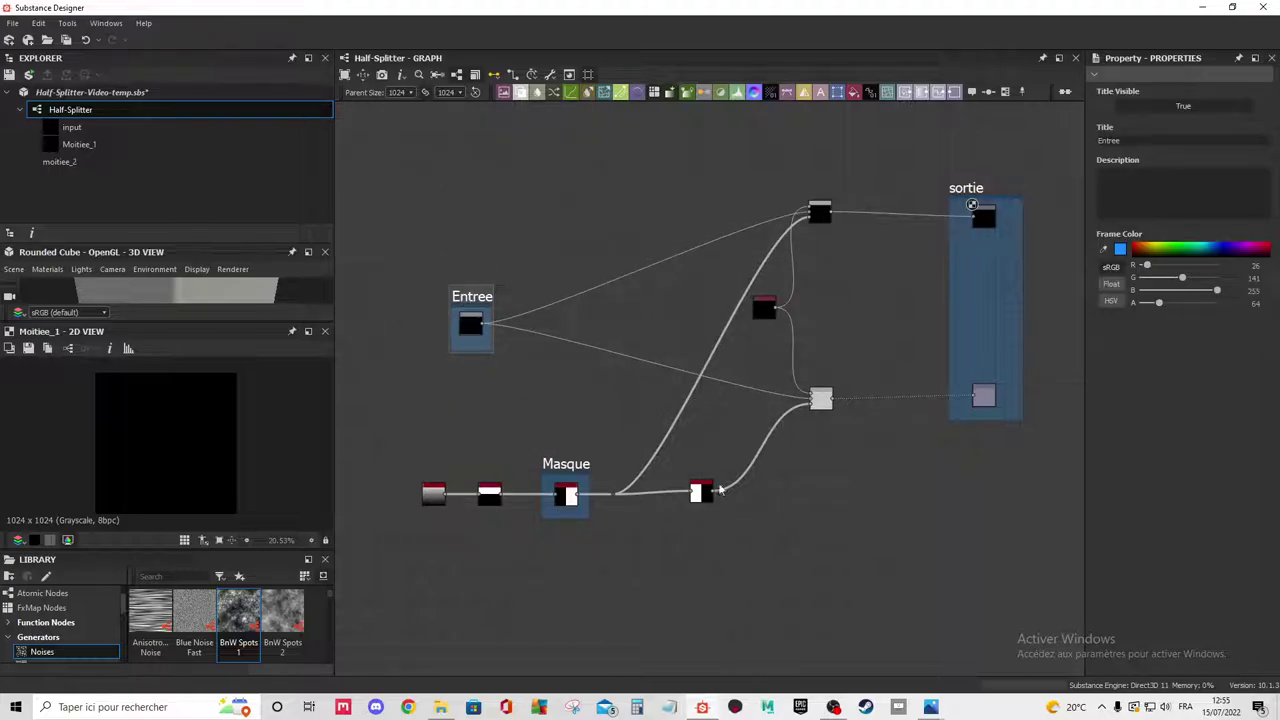
{"action": "left_click", "coordinate": [983, 215]}
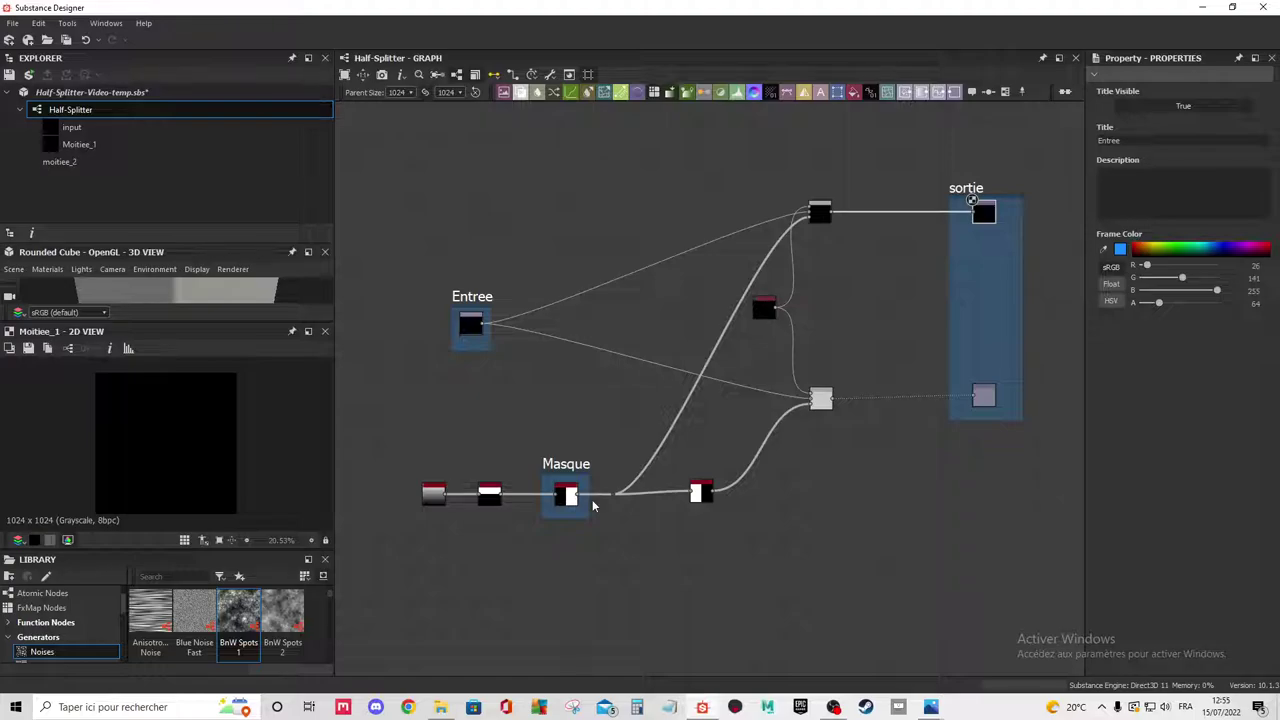
{"action": "scroll", "coordinate": [568, 500], "scroll_direction": "up", "scroll_amount": 1}
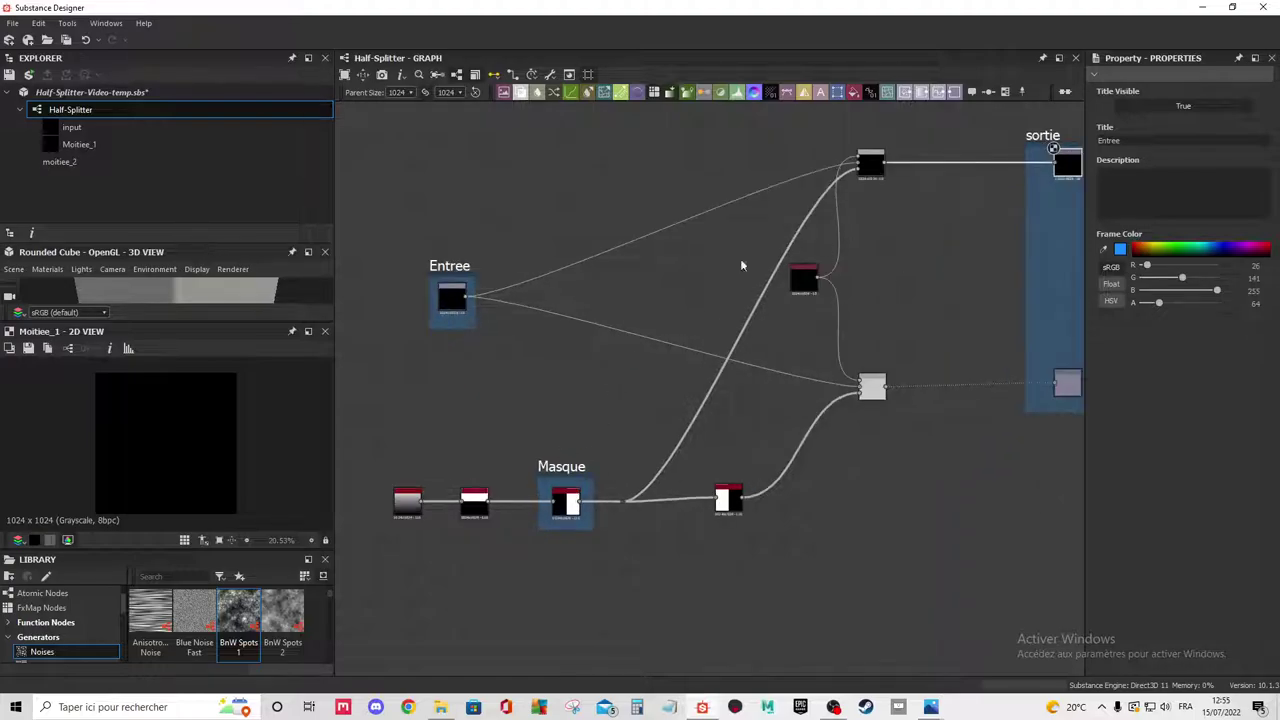
{"action": "scroll", "coordinate": [643, 314], "scroll_direction": "down", "scroll_amount": 1}
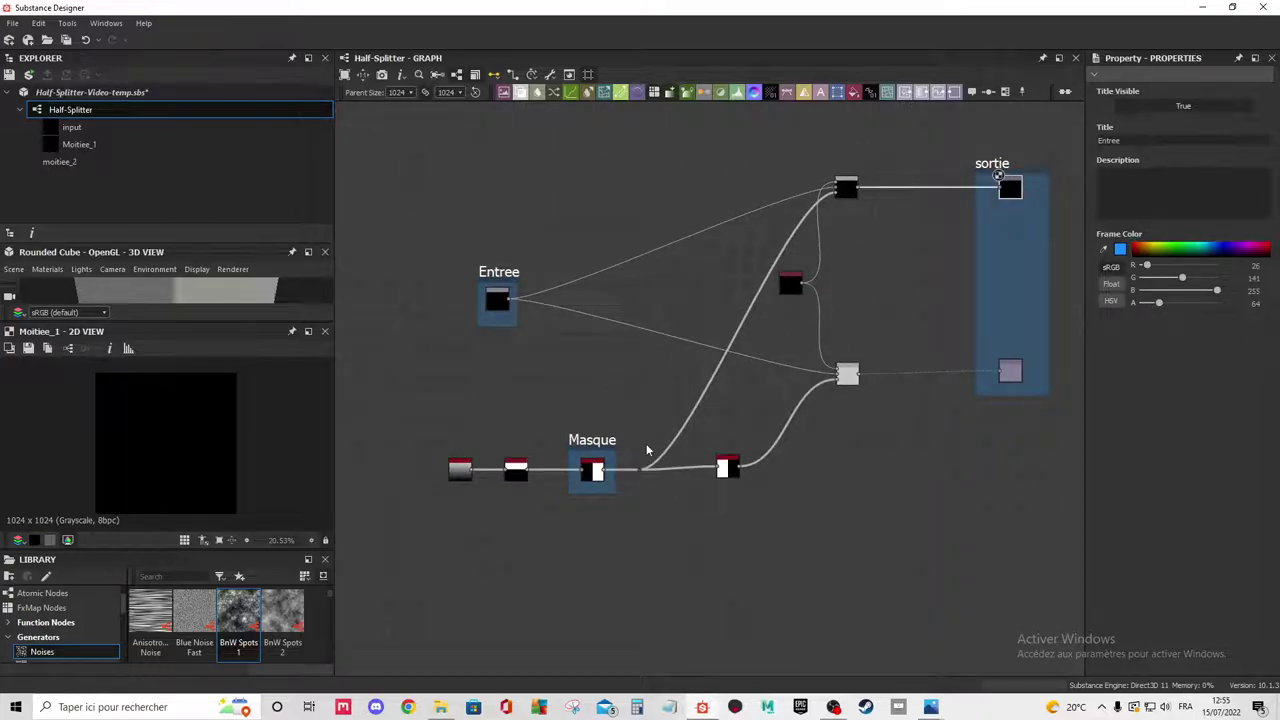
{"action": "scroll", "coordinate": [582, 484], "scroll_direction": "up", "scroll_amount": 1}
{"action": "scroll", "coordinate": [578, 478], "scroll_direction": "up", "scroll_amount": 1}
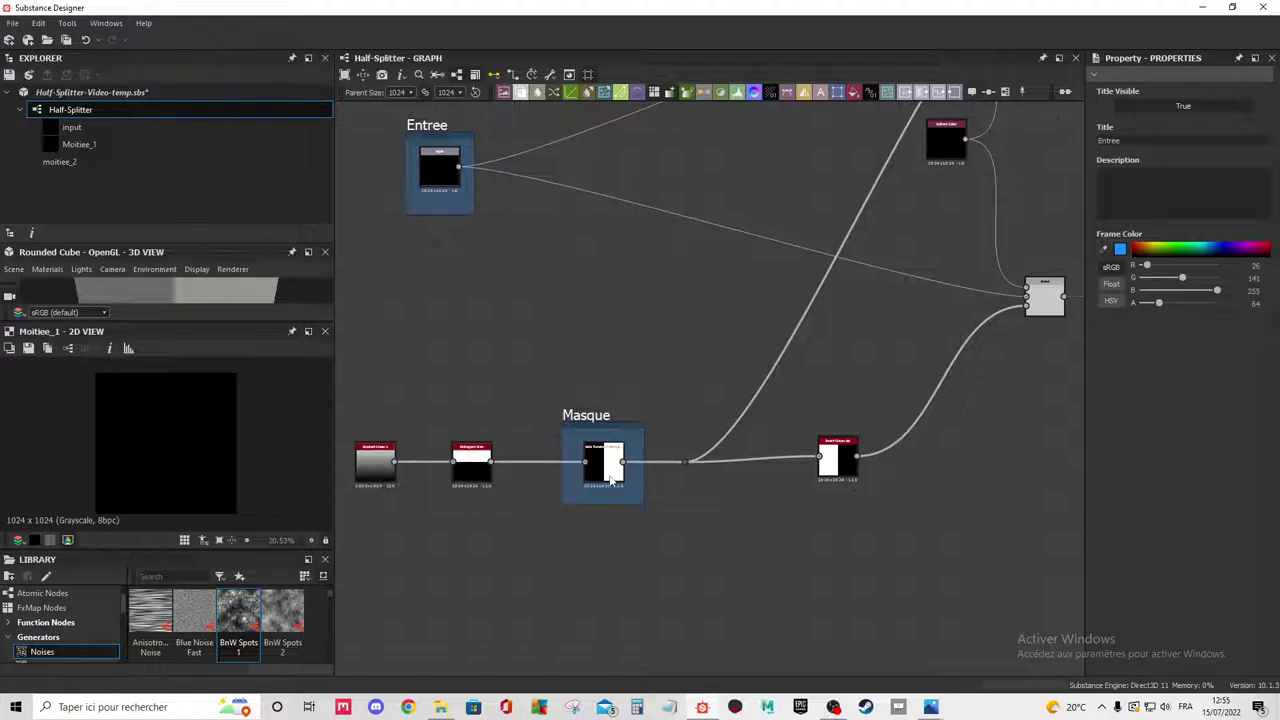
{"action": "scroll", "coordinate": [612, 480], "scroll_direction": "up", "scroll_amount": 1}
{"action": "scroll", "coordinate": [706, 443], "scroll_direction": "up", "scroll_amount": 1}
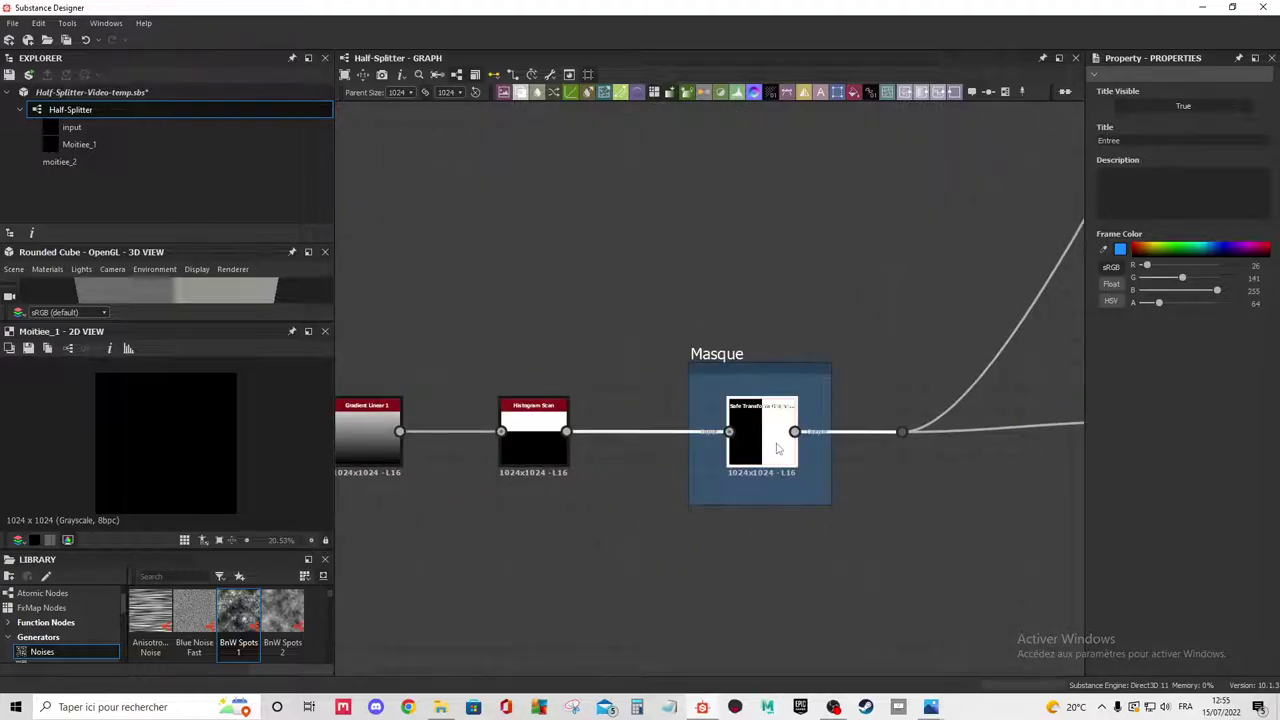
{"action": "double_click", "coordinate": [760, 440]}
{"action": "scroll", "coordinate": [1145, 528], "scroll_direction": "down", "scroll_amount": 4}
{"action": "scroll", "coordinate": [1145, 528], "scroll_direction": "down", "scroll_amount": 2}
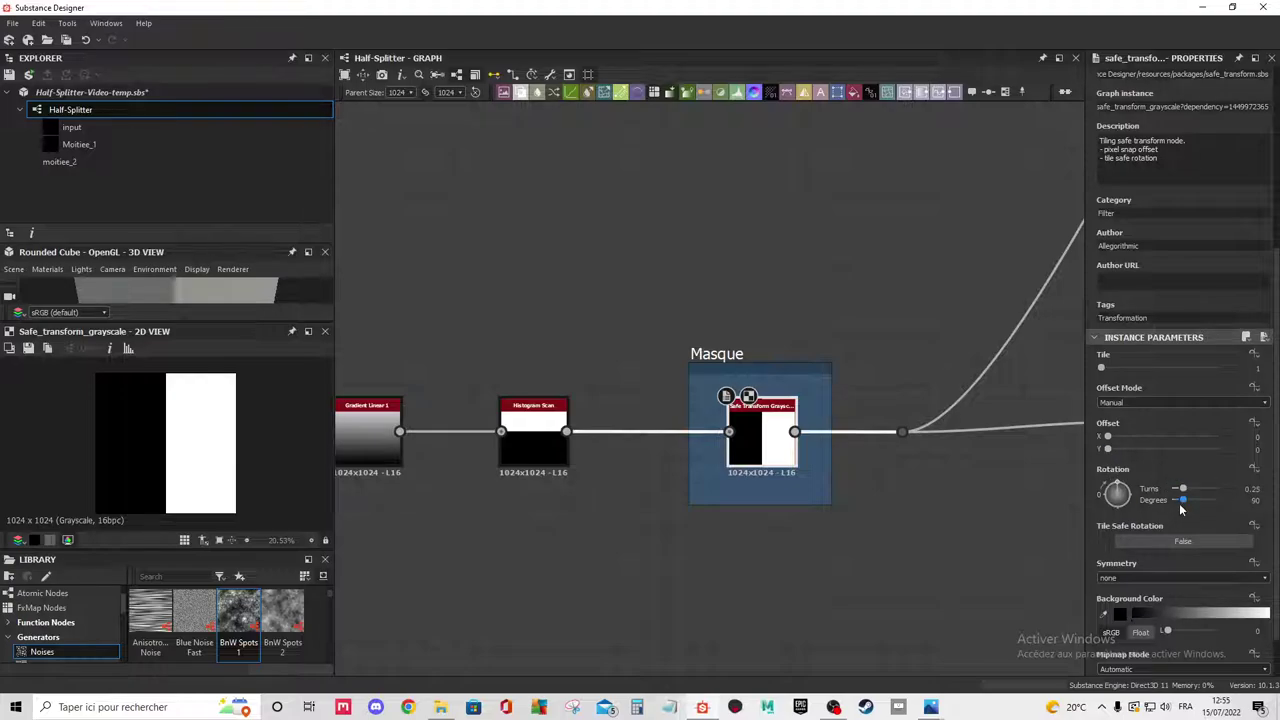
Expose the Safe Transform Rotation as a new input named Angle-Rotation, confirming both dialogs.
{"action": "left_click", "coordinate": [1254, 468]}
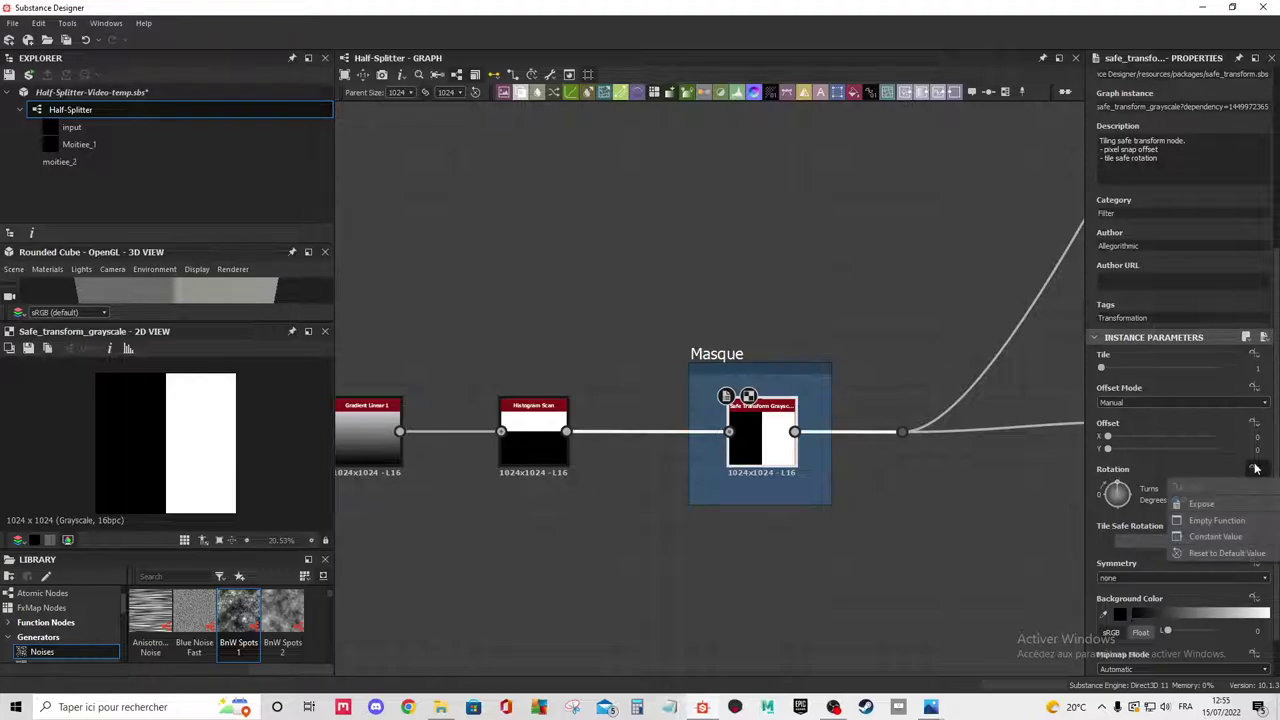
{"action": "left_click", "coordinate": [1232, 505]}
{"action": "left_click", "coordinate": [705, 346]}
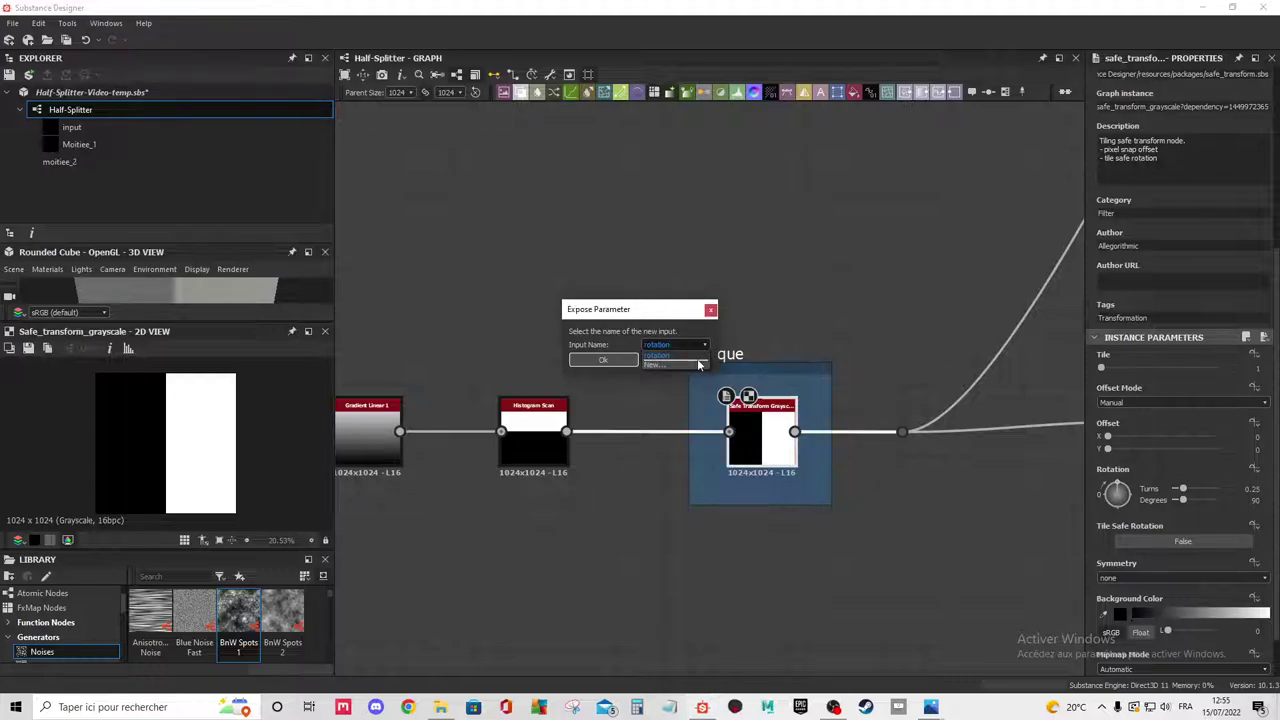
{"action": "left_click", "coordinate": [686, 366]}
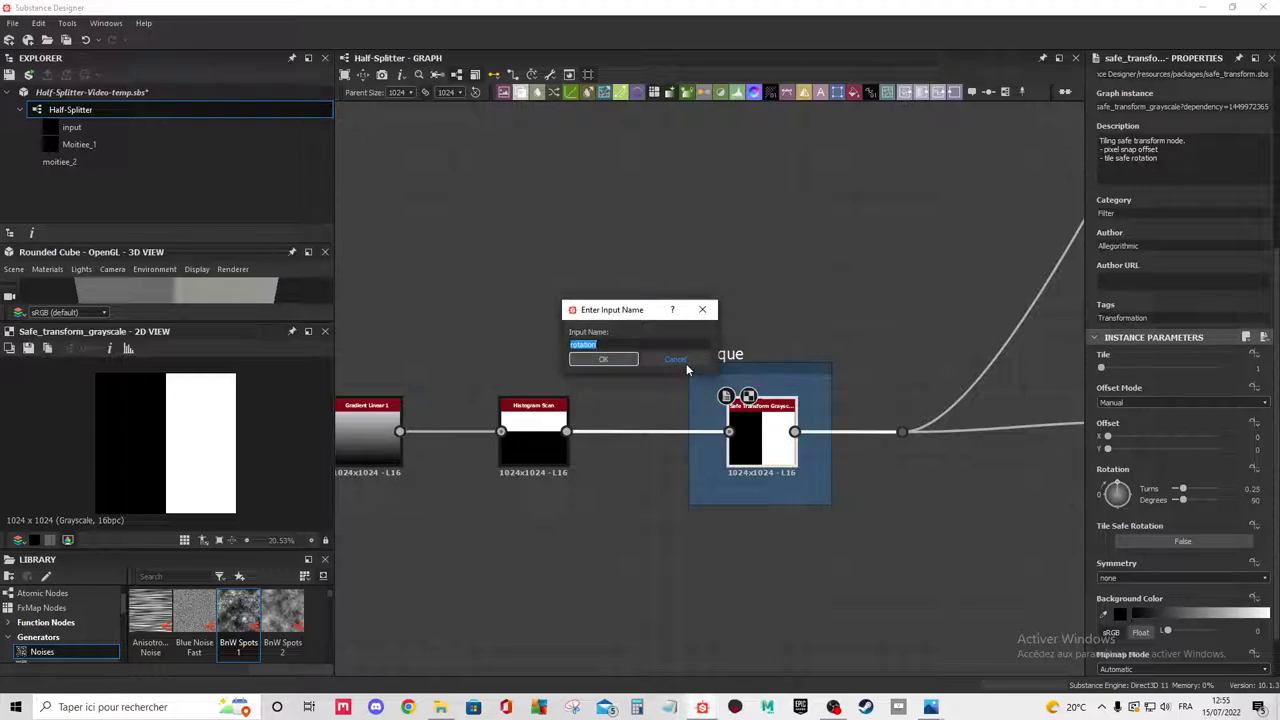
{"action": "key", "text": "End"}
{"action": "key", "text": "BackSpace"}
{"action": "key", "text": "BackSpace"}
{"action": "key", "text": "BackSpace"}
{"action": "key", "text": "BackSpace"}
{"action": "key", "text": "BackSpace"}
{"action": "key", "text": "BackSpace"}
{"action": "key", "text": "BackSpace"}
{"action": "key", "text": "BackSpace"}
{"action": "type", "text": "Sp"}
{"action": "type", "text": "lit-"}
{"action": "type", "text": "Ro"}
{"action": "type", "text": "tation"}
{"action": "type", "text": "Ang"}
{"action": "type", "text": "-"}
{"action": "left_click", "coordinate": [603, 359]}
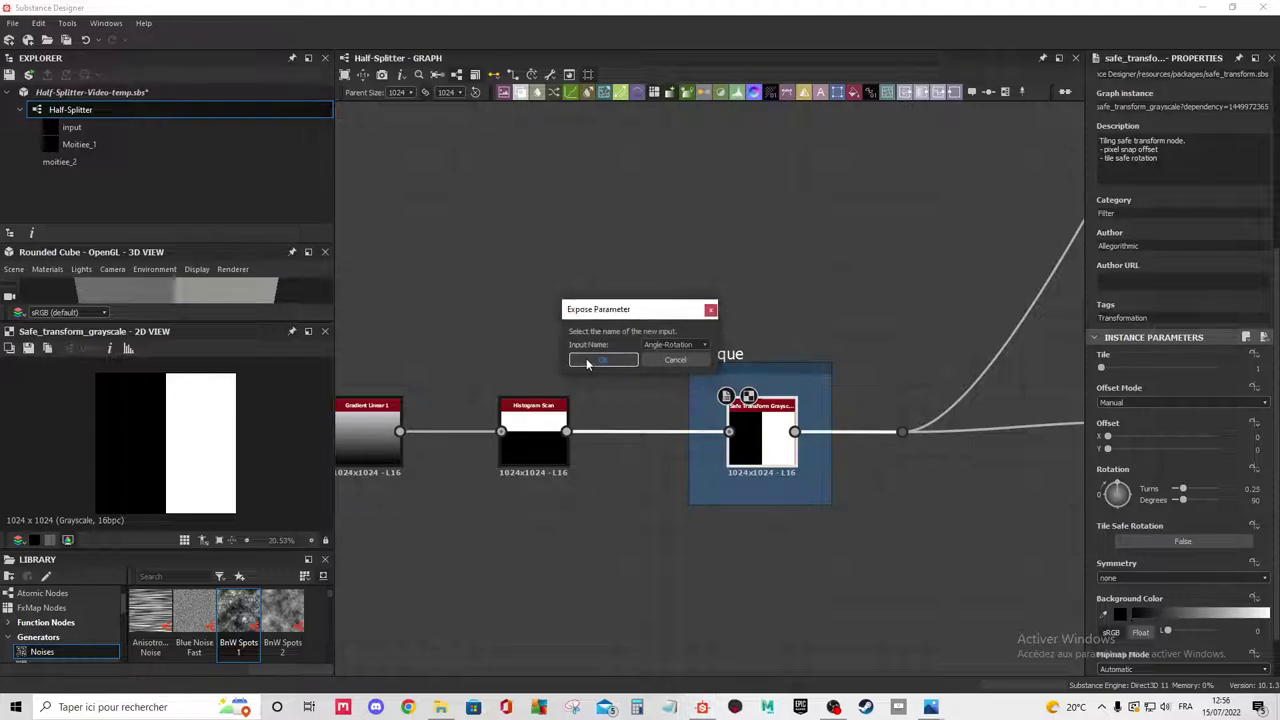
{"action": "left_click", "coordinate": [589, 360]}
{"action": "scroll", "coordinate": [588, 354], "scroll_direction": "down", "scroll_amount": 2}
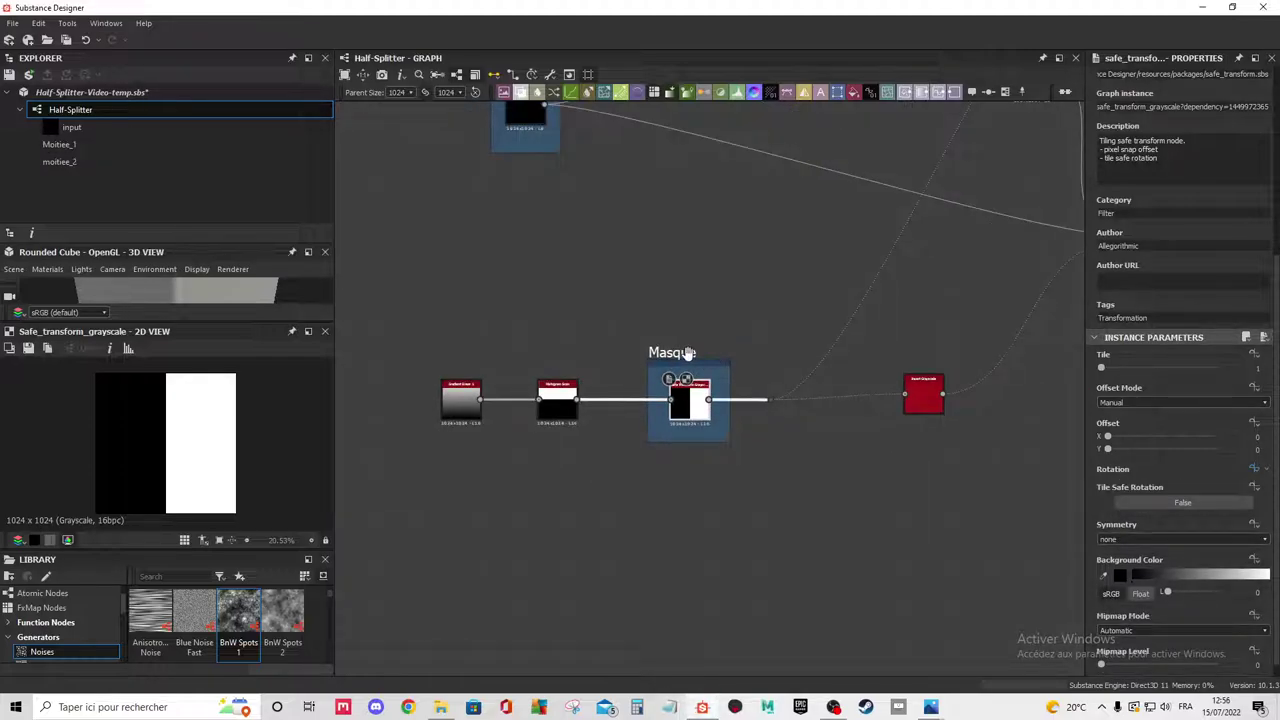
Set the Histogram Scan node's Position value to 0.5.
{"action": "left_click", "coordinate": [562, 401]}
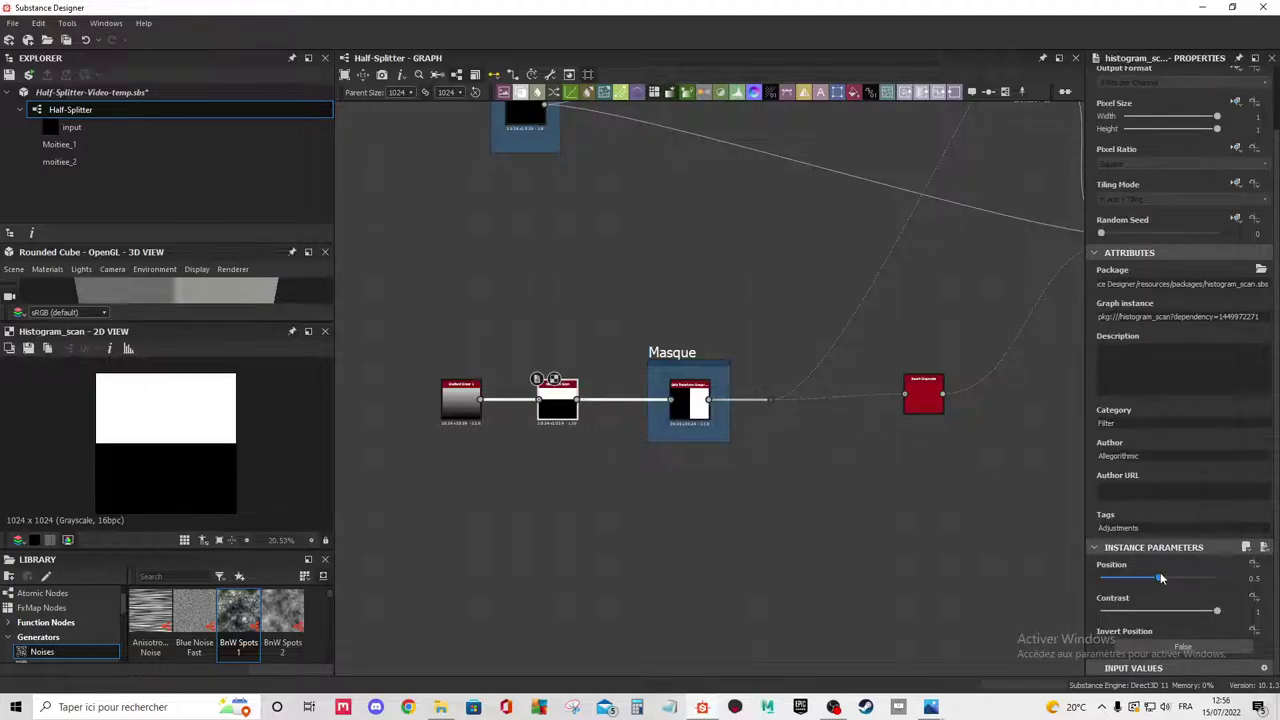
{"action": "left_click_drag", "start_coordinate": [1160, 579], "coordinate": [1163, 580]}
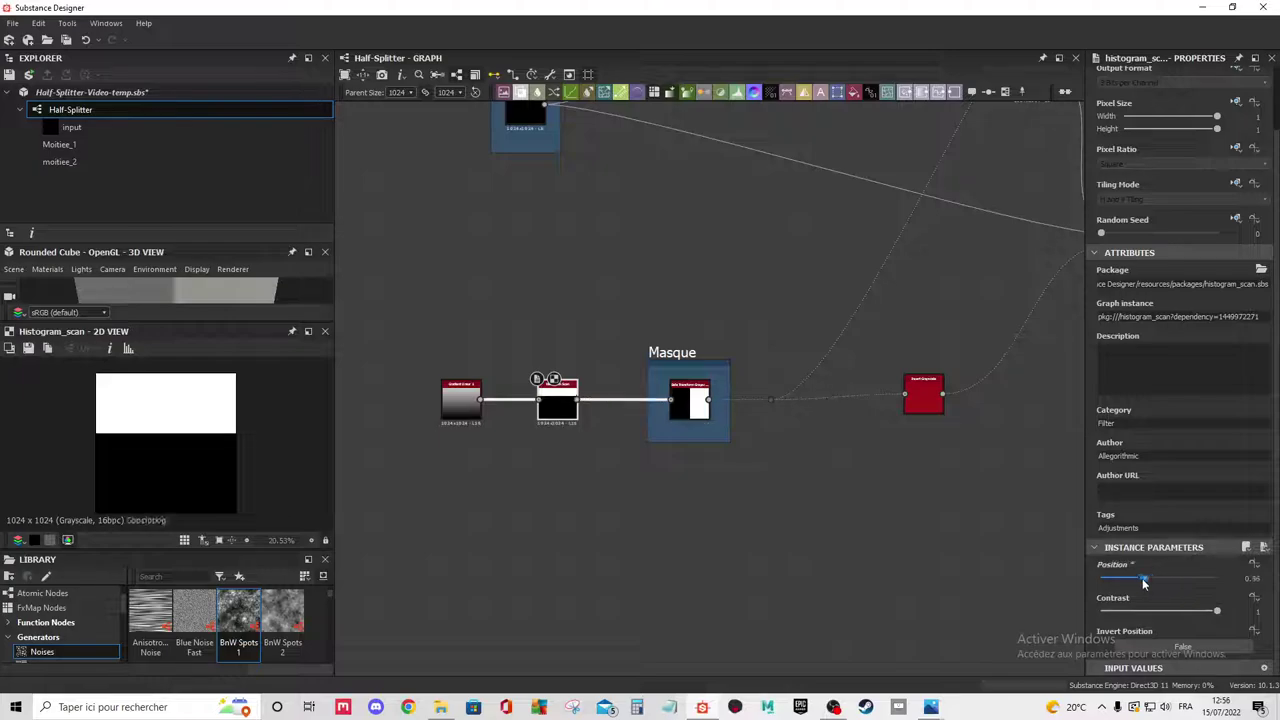
{"action": "double_click", "coordinate": [1250, 578]}
{"action": "type", "text": "0.5"}
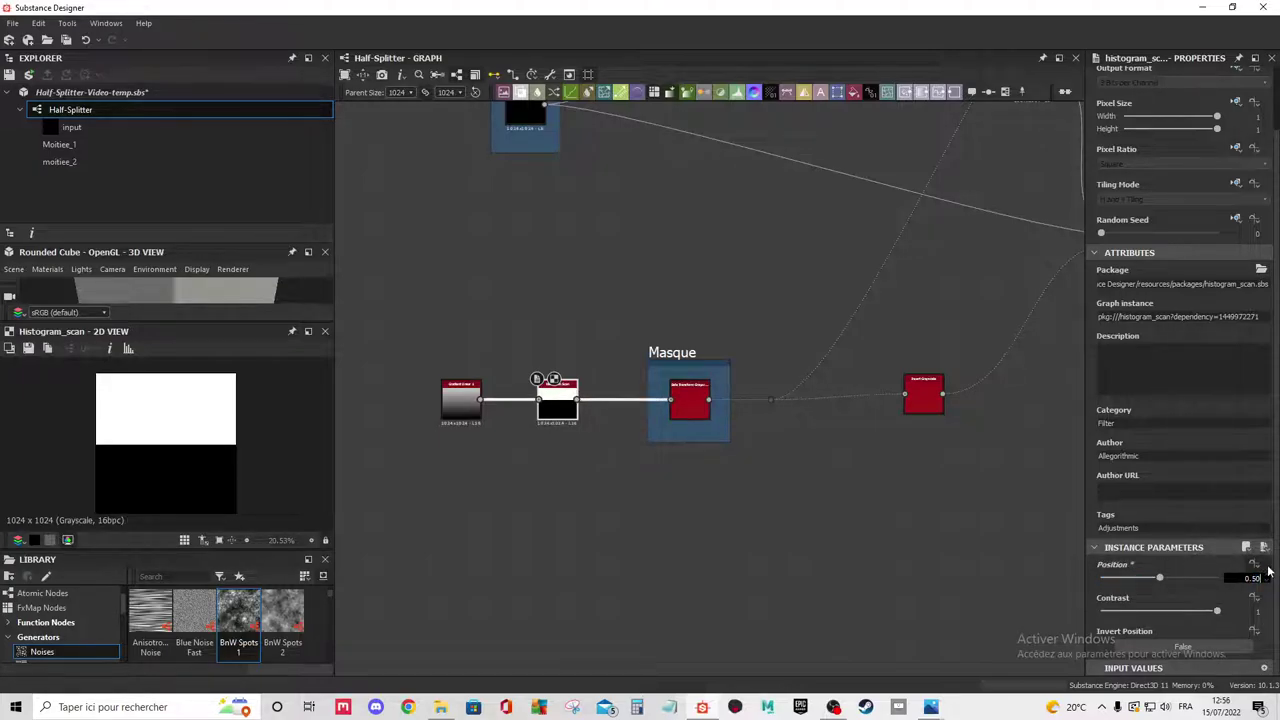
{"action": "key", "text": "Return"}
Expose the Position parameter as a new input named Split-Position.
{"action": "left_click", "coordinate": [1254, 565]}
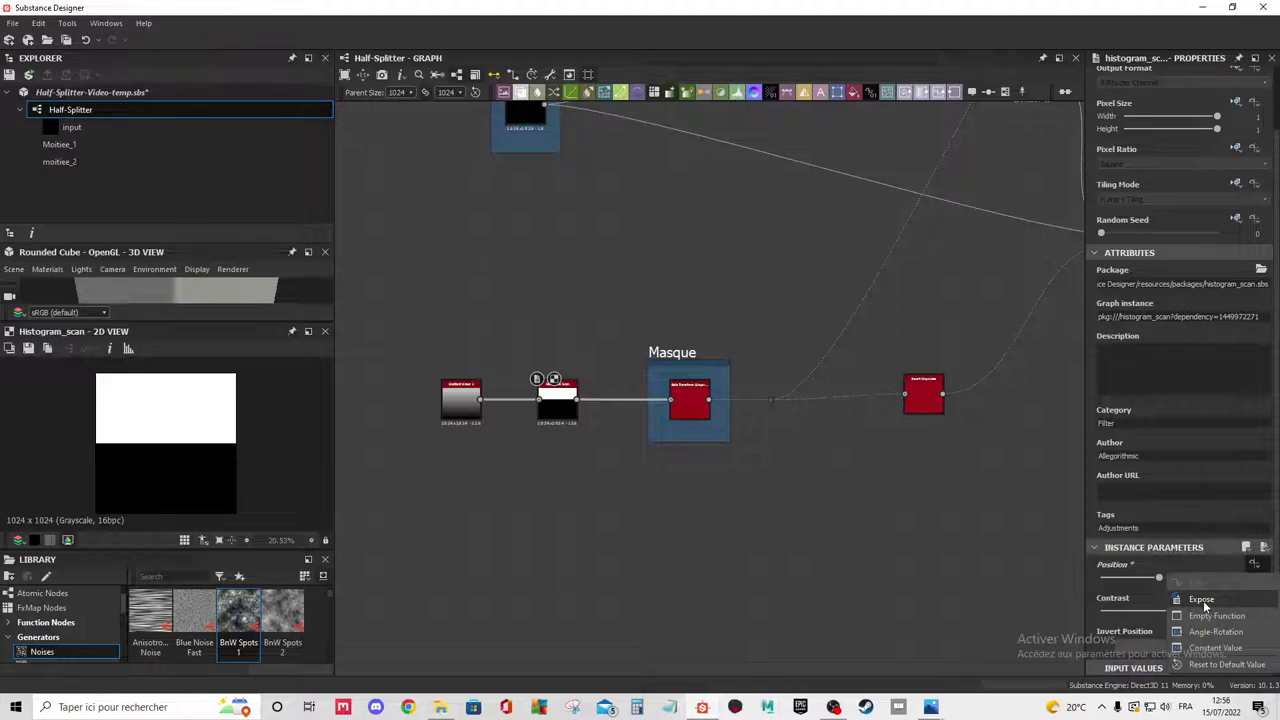
{"action": "left_click", "coordinate": [1201, 599]}
{"action": "left_click", "coordinate": [675, 344]}
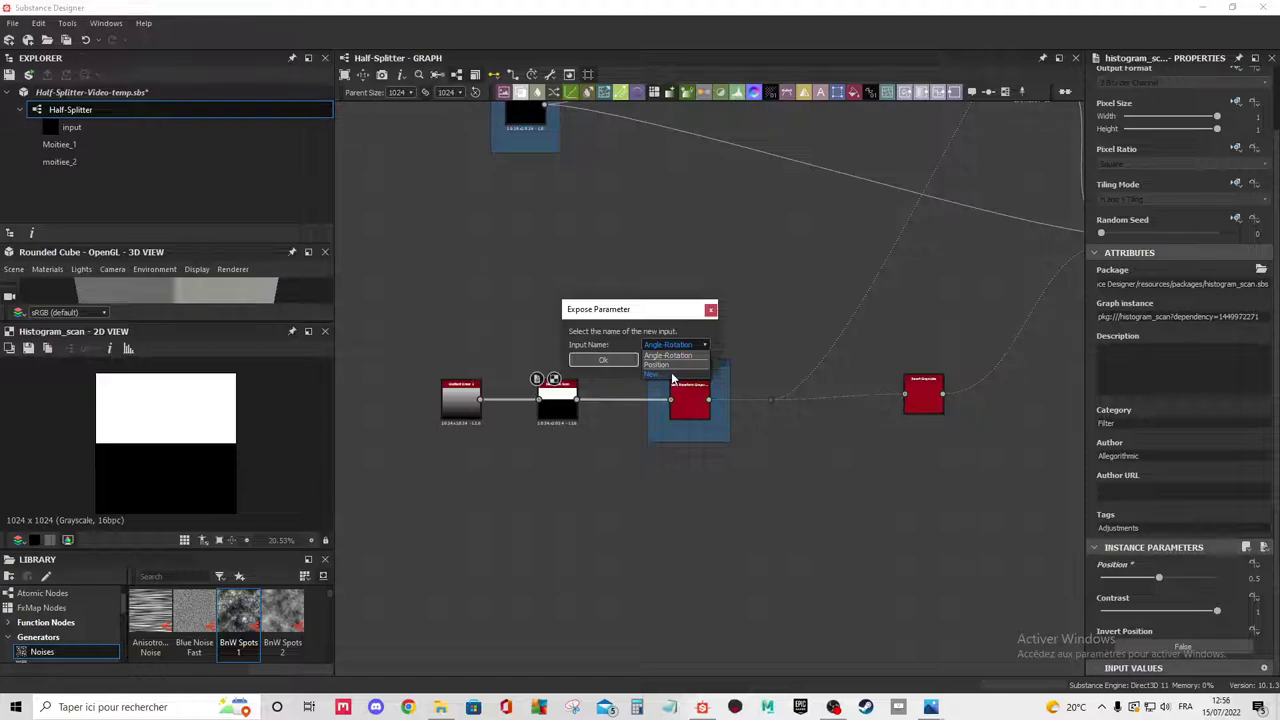
{"action": "left_click", "coordinate": [672, 376]}
{"action": "type", "text": "Spl"}
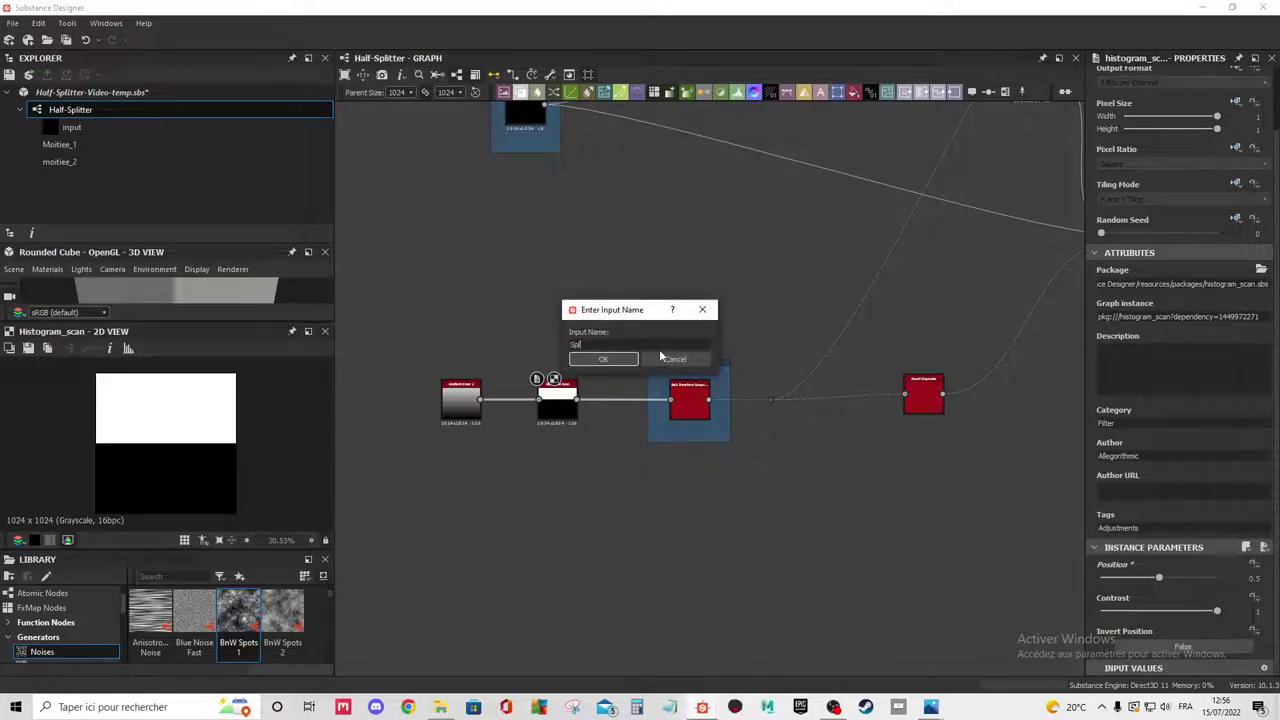
{"action": "type", "text": "it-Pos"}
{"action": "type", "text": "ition"}
{"action": "left_click", "coordinate": [600, 360]}
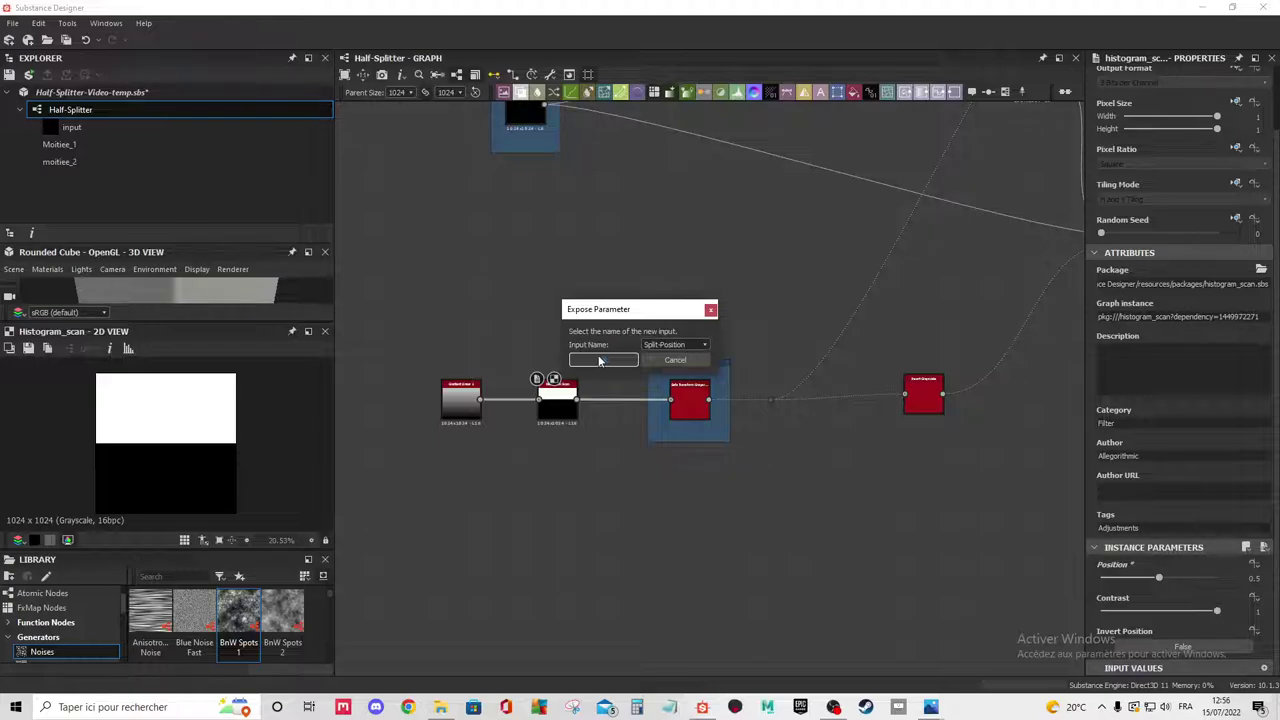
Confirm the Split-Position exposure and clear the Rotation parameter's label in the graph inputs.
{"action": "left_click", "coordinate": [600, 360]}
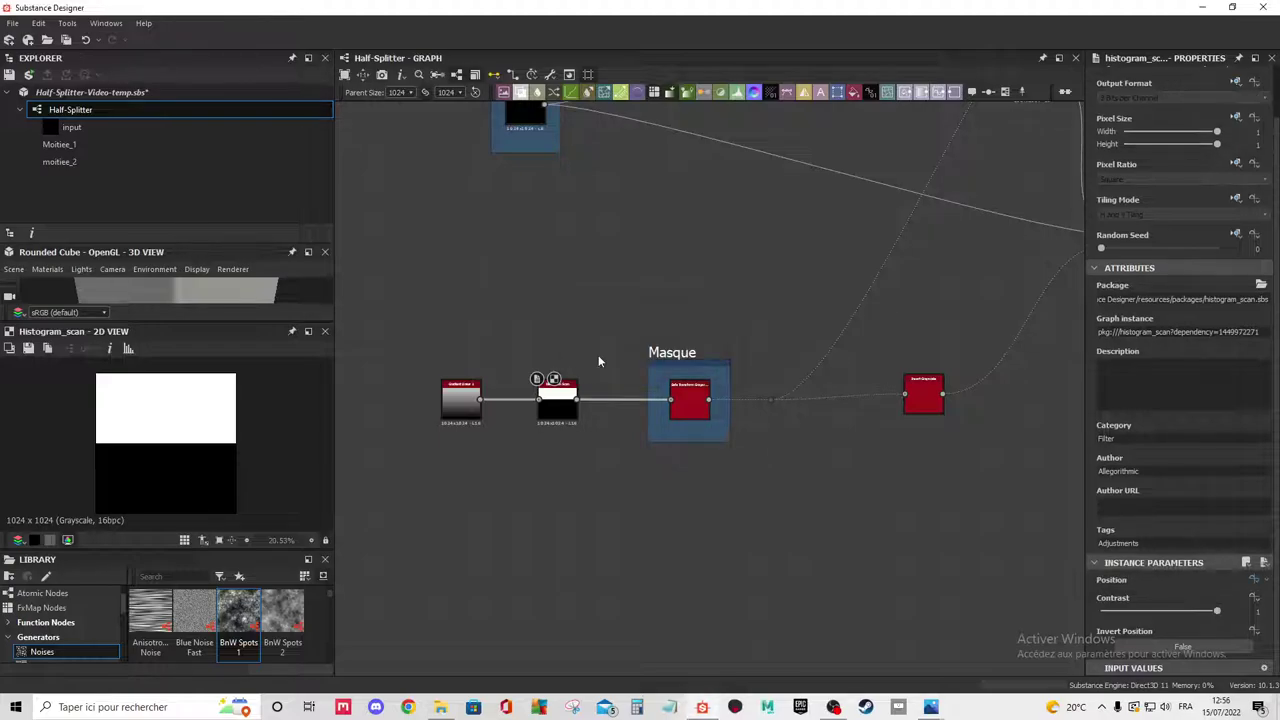
{"action": "left_click", "coordinate": [634, 299]}
{"action": "scroll", "coordinate": [1174, 531], "scroll_direction": "down", "scroll_amount": 2}
{"action": "scroll", "coordinate": [1174, 531], "scroll_direction": "down", "scroll_amount": 5}
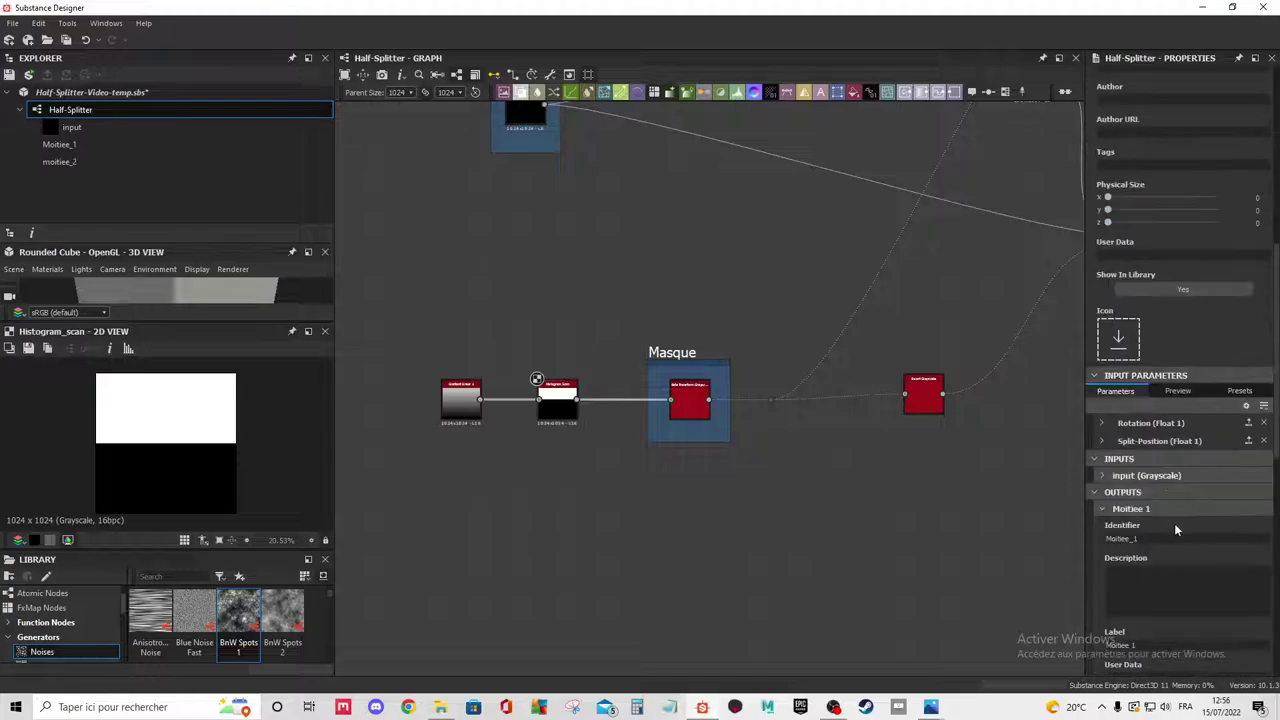
{"action": "left_click", "coordinate": [1103, 423]}
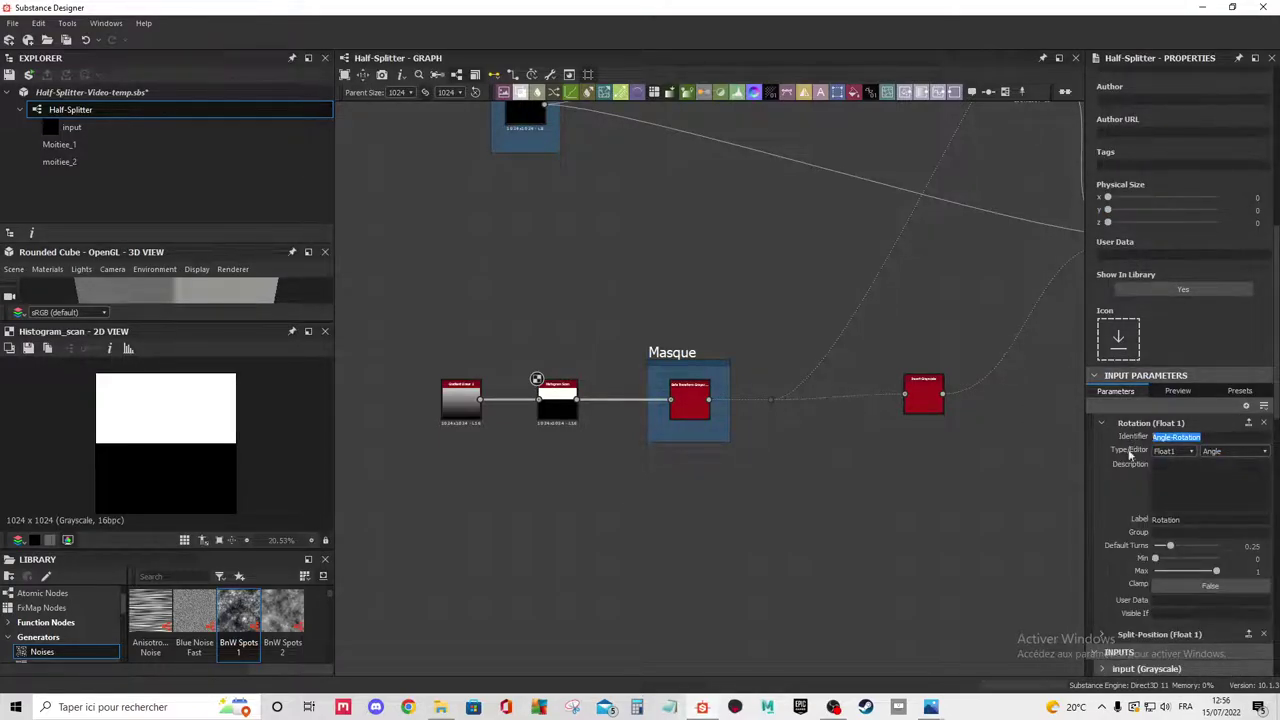
{"action": "left_click_drag", "start_coordinate": [1182, 519], "coordinate": [1117, 524]}
{"action": "key", "text": "BackSpace"}
{"action": "left_click", "coordinate": [1099, 422]}
Set the Split-Position parameter's Label to Split-Position.
{"action": "left_click", "coordinate": [1101, 441]}
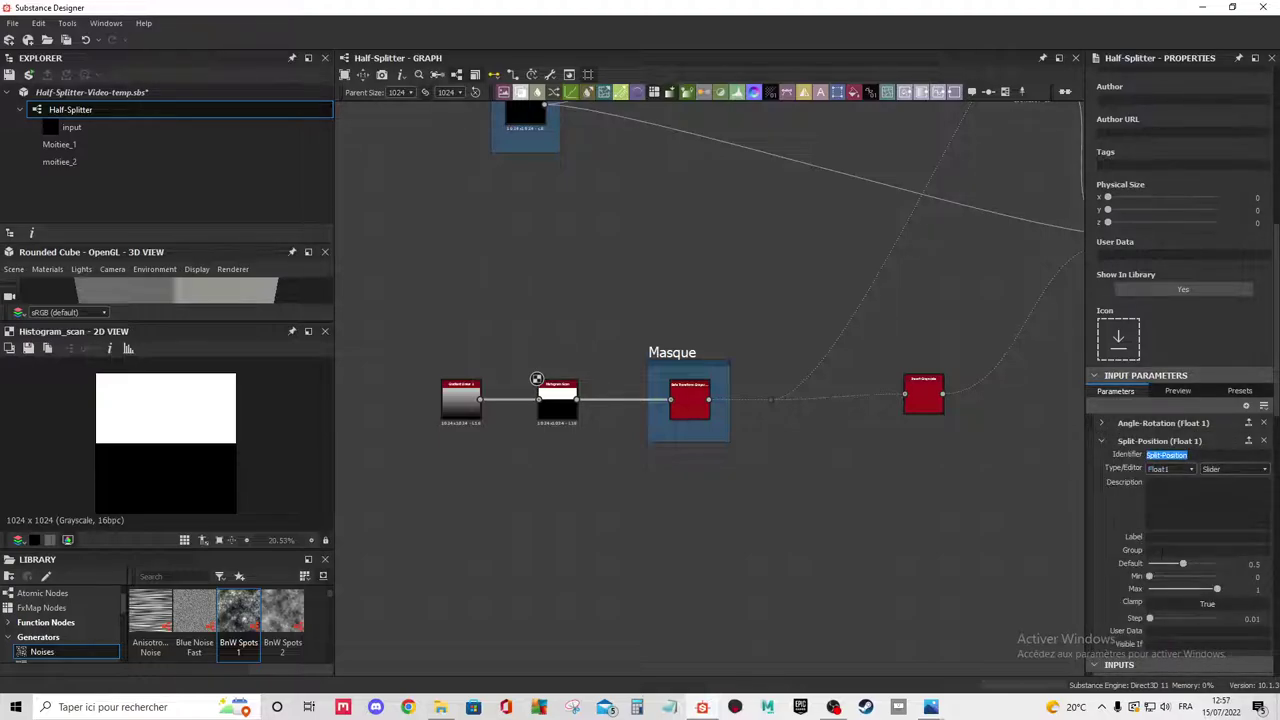
{"action": "left_click", "coordinate": [1200, 537]}
{"action": "type", "text": "Split-Position"}
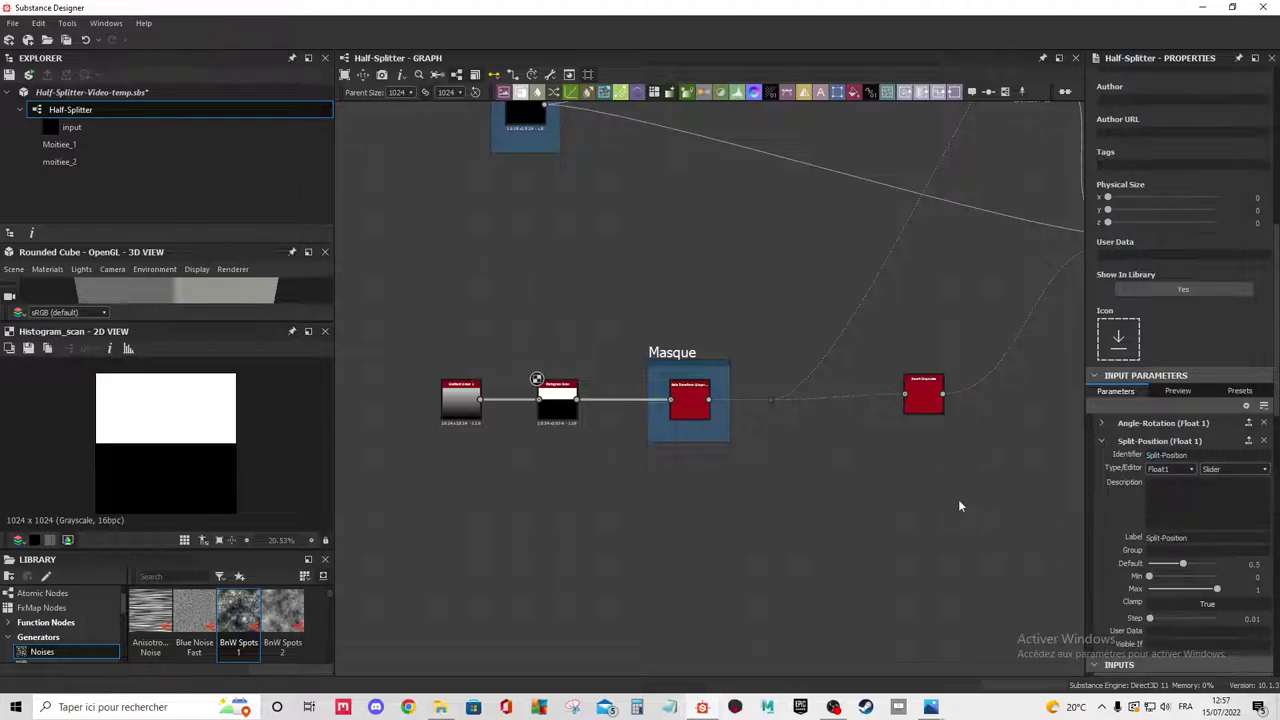
{"action": "scroll", "coordinate": [586, 306], "scroll_direction": "down", "scroll_amount": 2}
{"action": "middle_click_drag", "start_coordinate": [586, 306], "coordinate": [634, 343]}
{"action": "scroll", "coordinate": [603, 399], "scroll_direction": "down", "scroll_amount": 2}
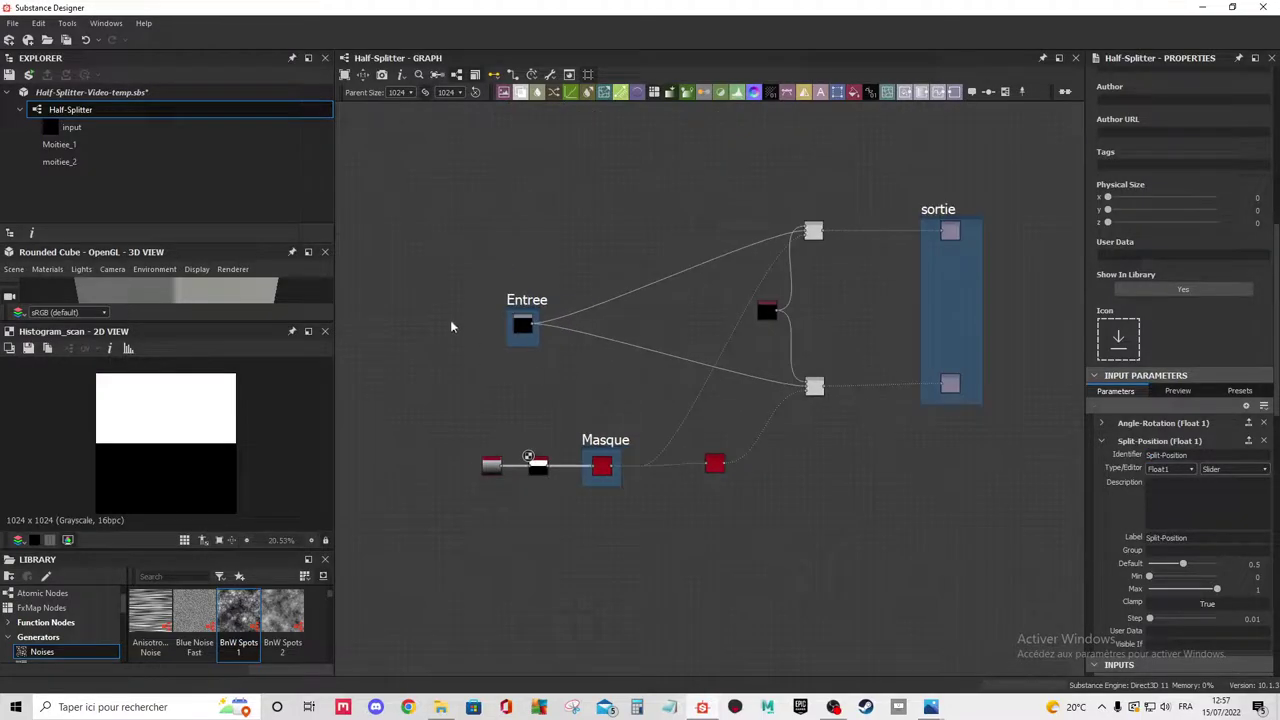
Publish the package as Half-Splitter-Video-temp.sbsar into the Tests folder and accept the publish options.
{"action": "scroll", "coordinate": [857, 297], "scroll_direction": "up", "scroll_amount": 1}
{"action": "scroll", "coordinate": [823, 358], "scroll_direction": "up", "scroll_amount": 1}
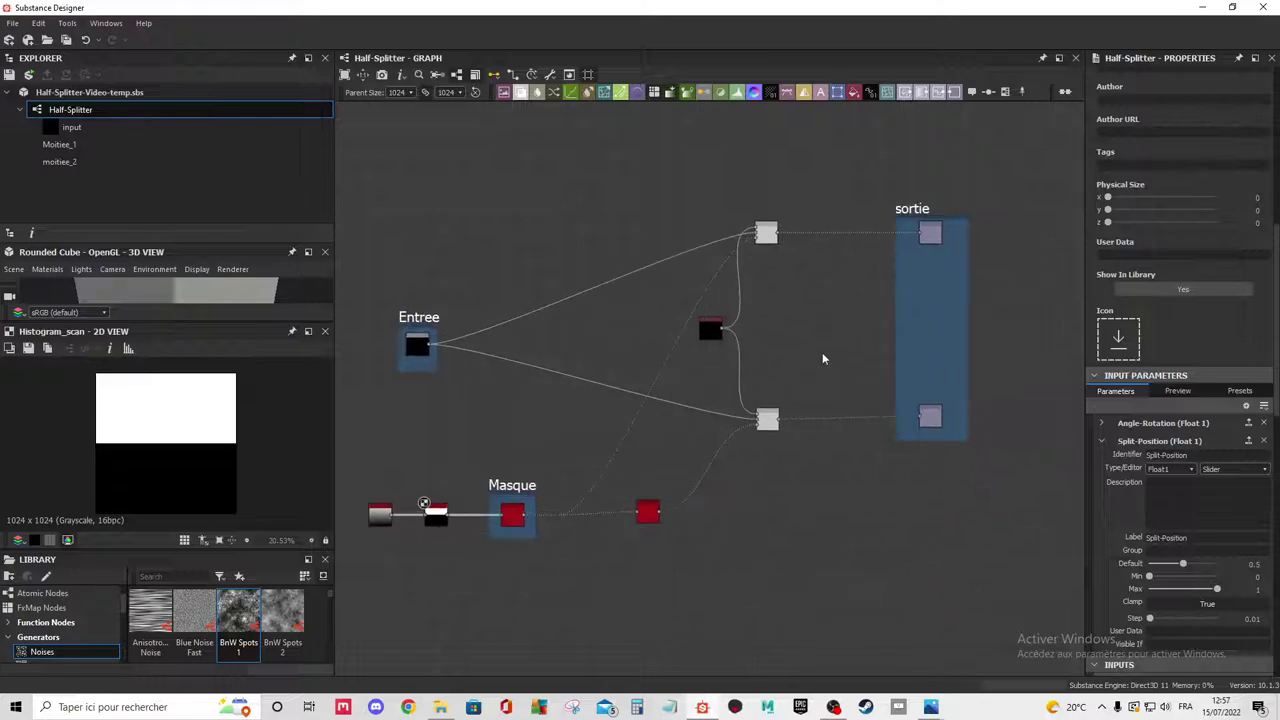
{"action": "middle_click_drag", "start_coordinate": [735, 360], "coordinate": [761, 353]}
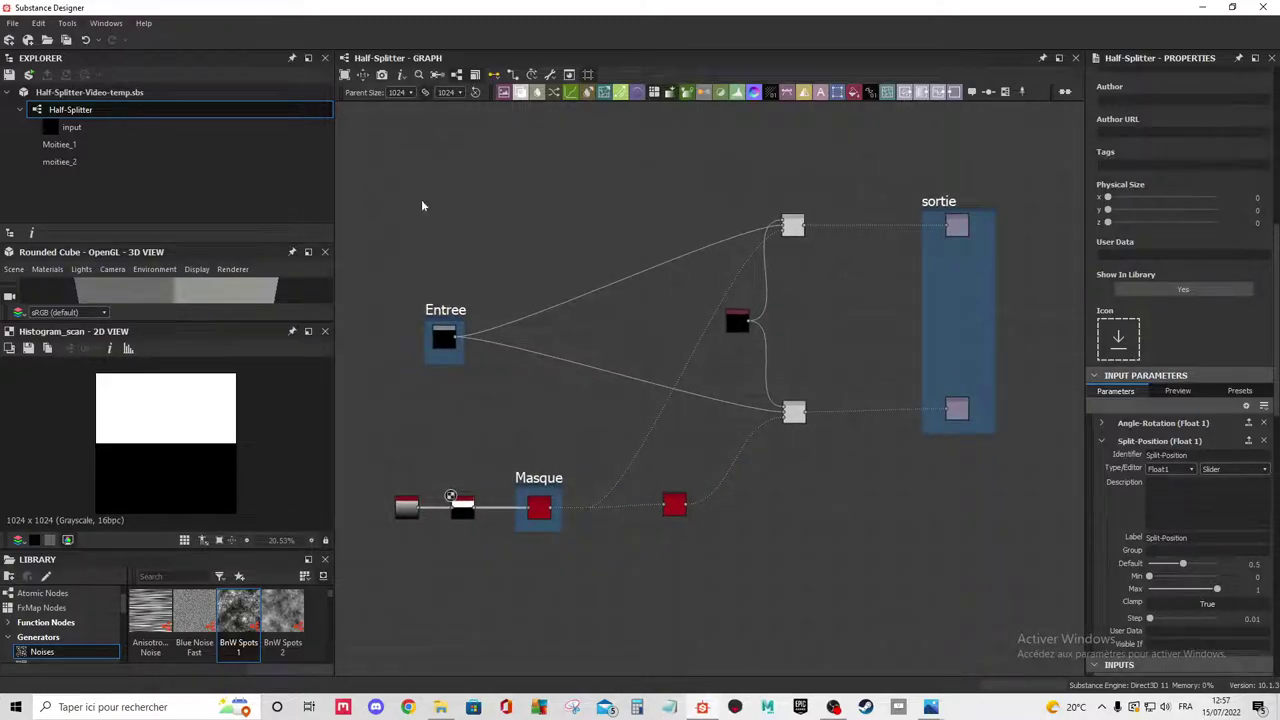
{"action": "mouse_move", "coordinate": [70, 110]}
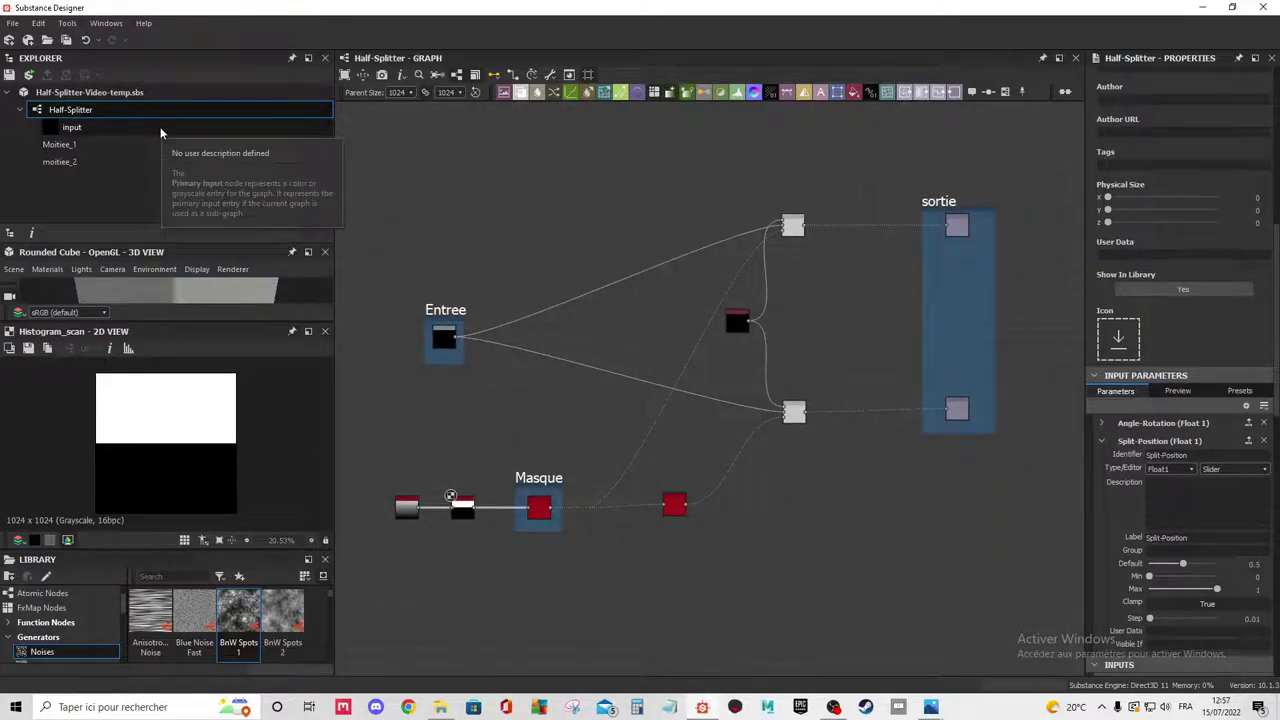
{"action": "right_click", "coordinate": [113, 113]}
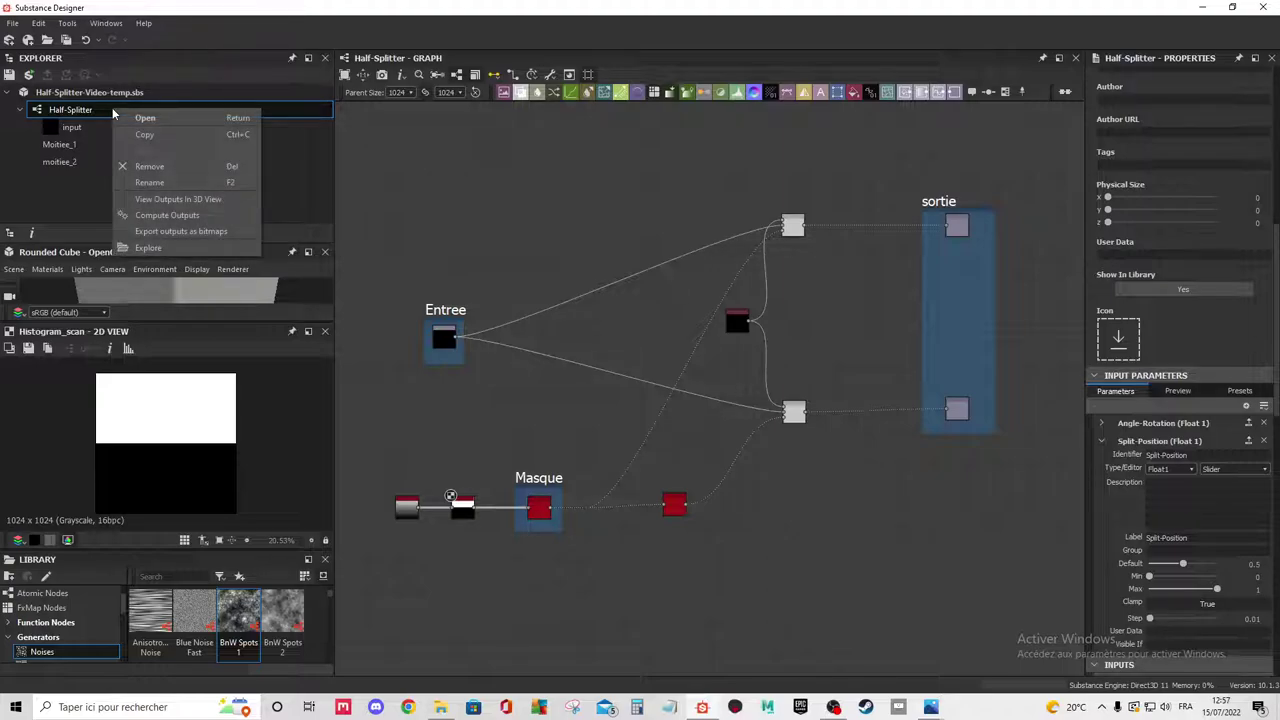
{"action": "left_click", "coordinate": [88, 94]}
{"action": "right_click", "coordinate": [55, 92]}
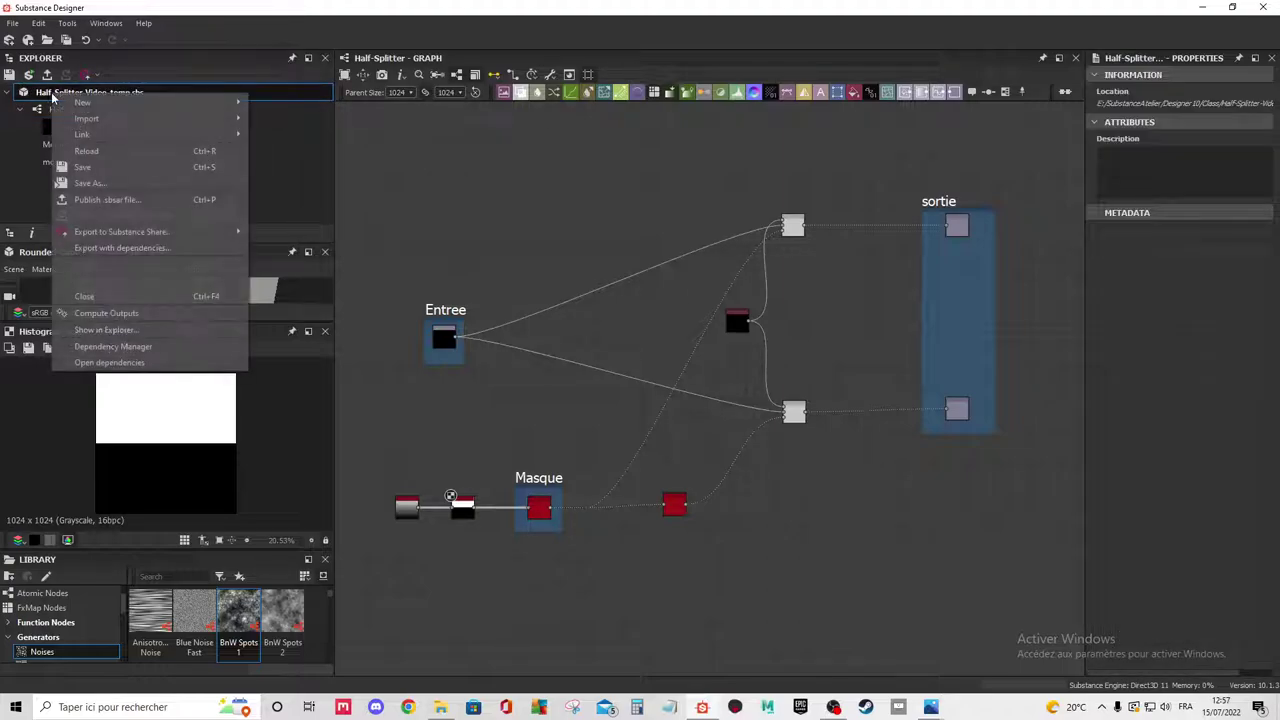
{"action": "left_click", "coordinate": [128, 200]}
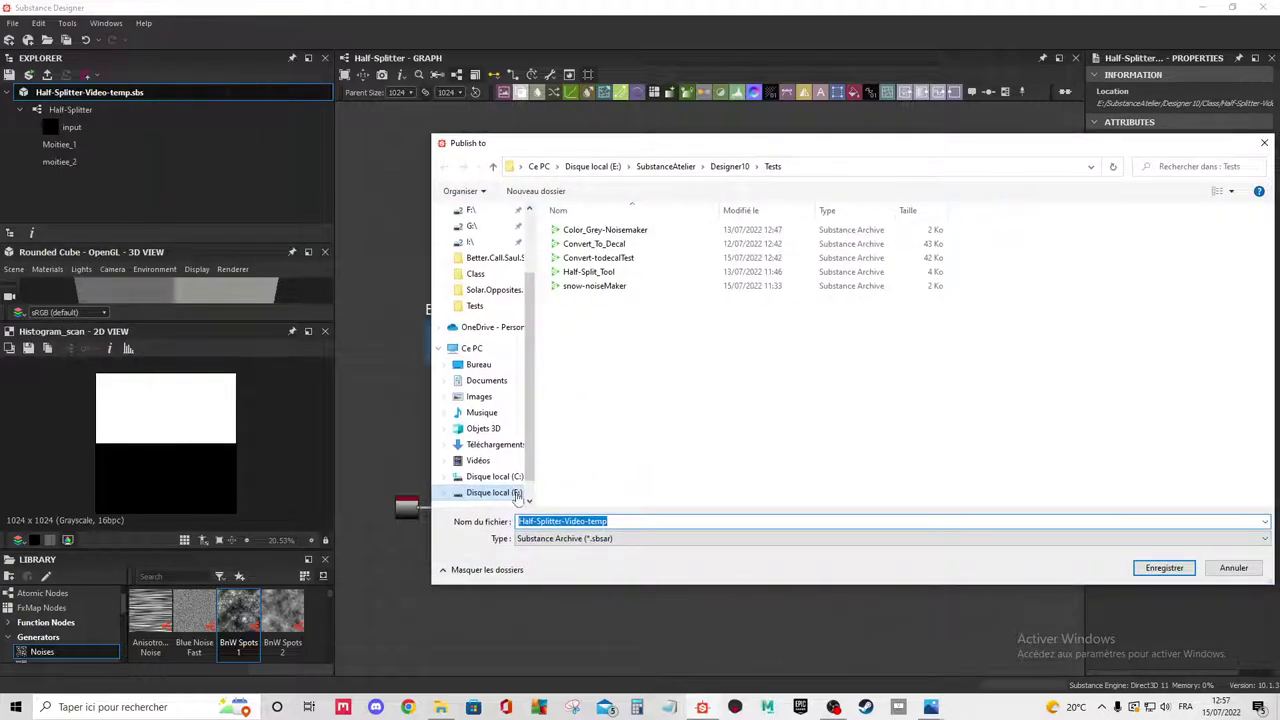
{"action": "left_click", "coordinate": [614, 519]}
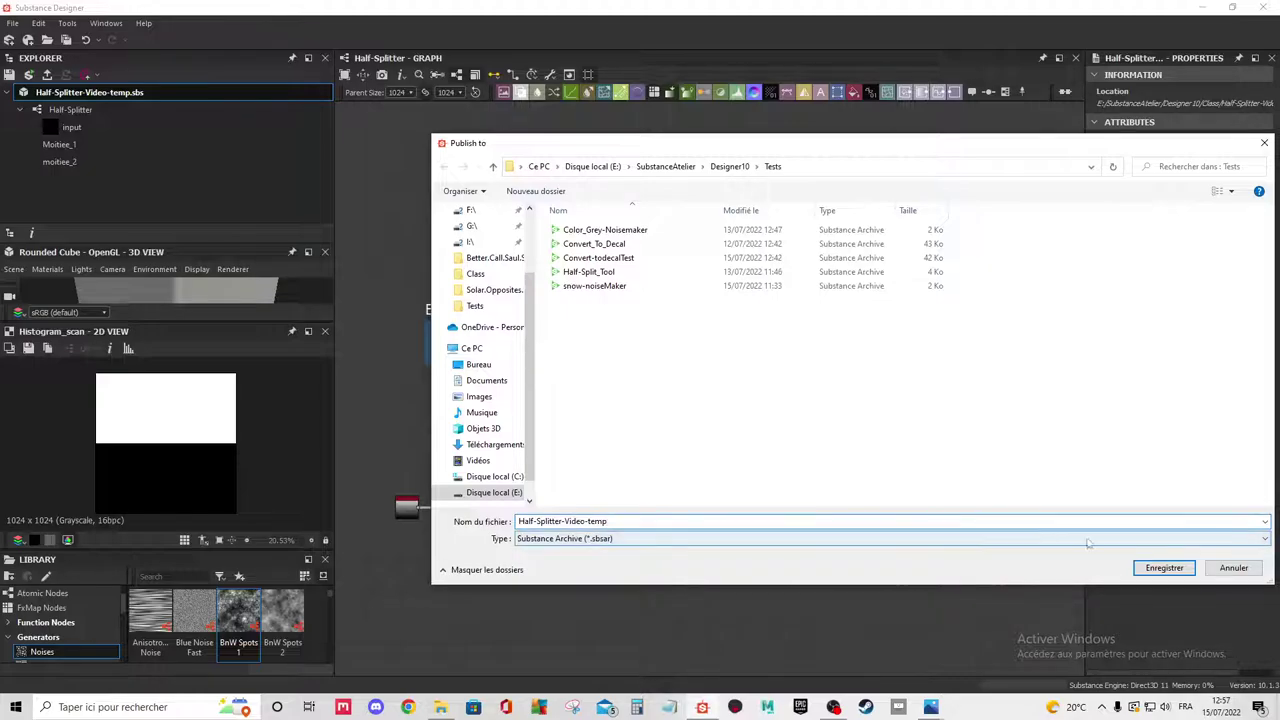
{"action": "left_click", "coordinate": [1150, 569]}
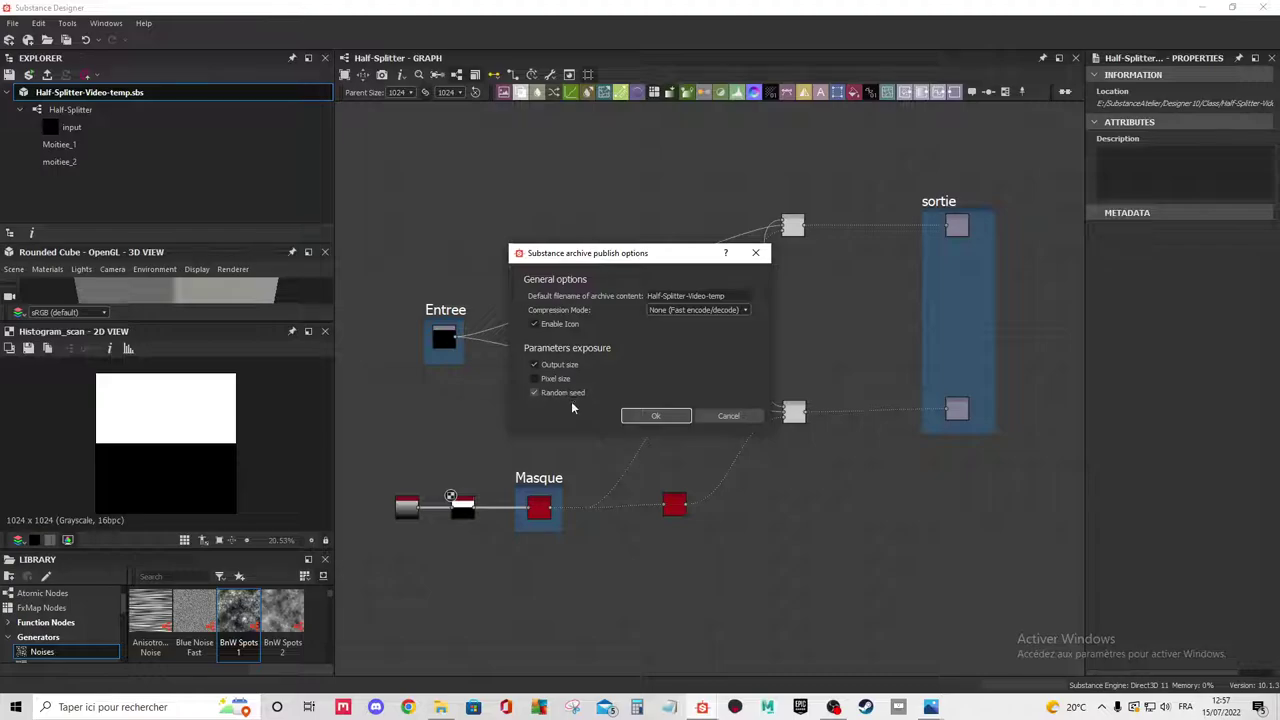
{"action": "left_click", "coordinate": [652, 417]}
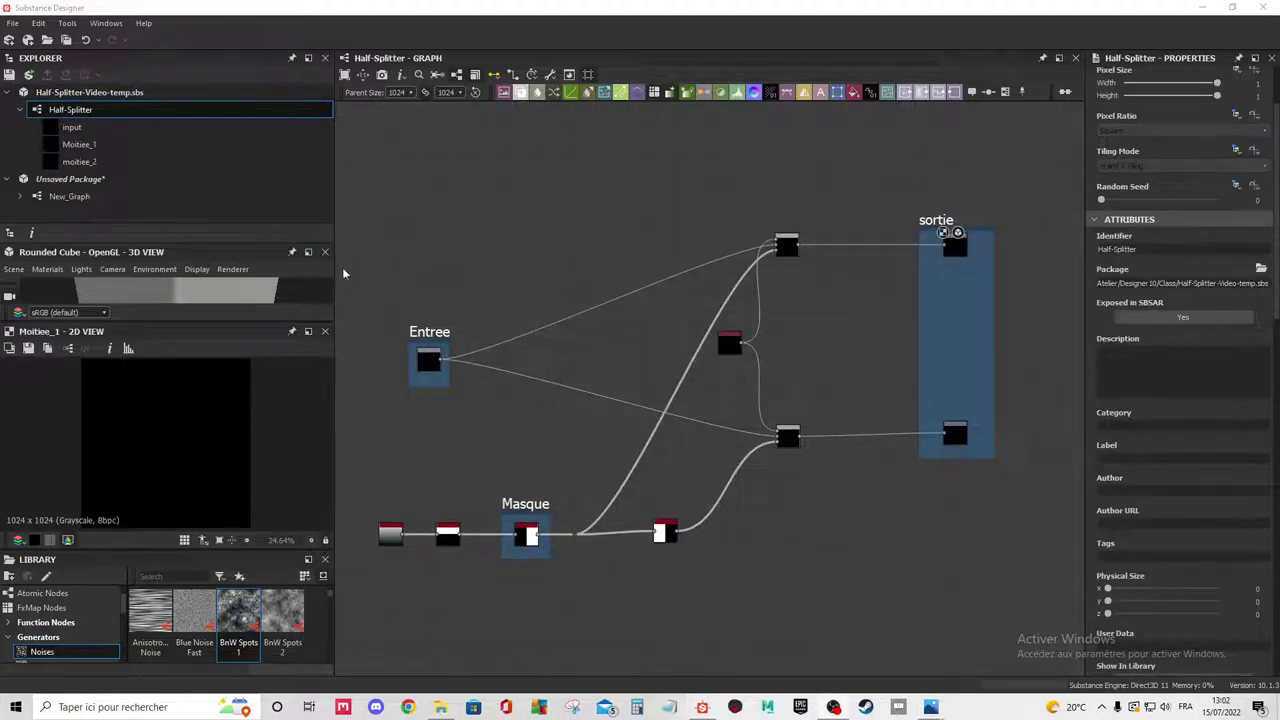
Open New_Graph for editing.
{"action": "left_click", "coordinate": [151, 200]}
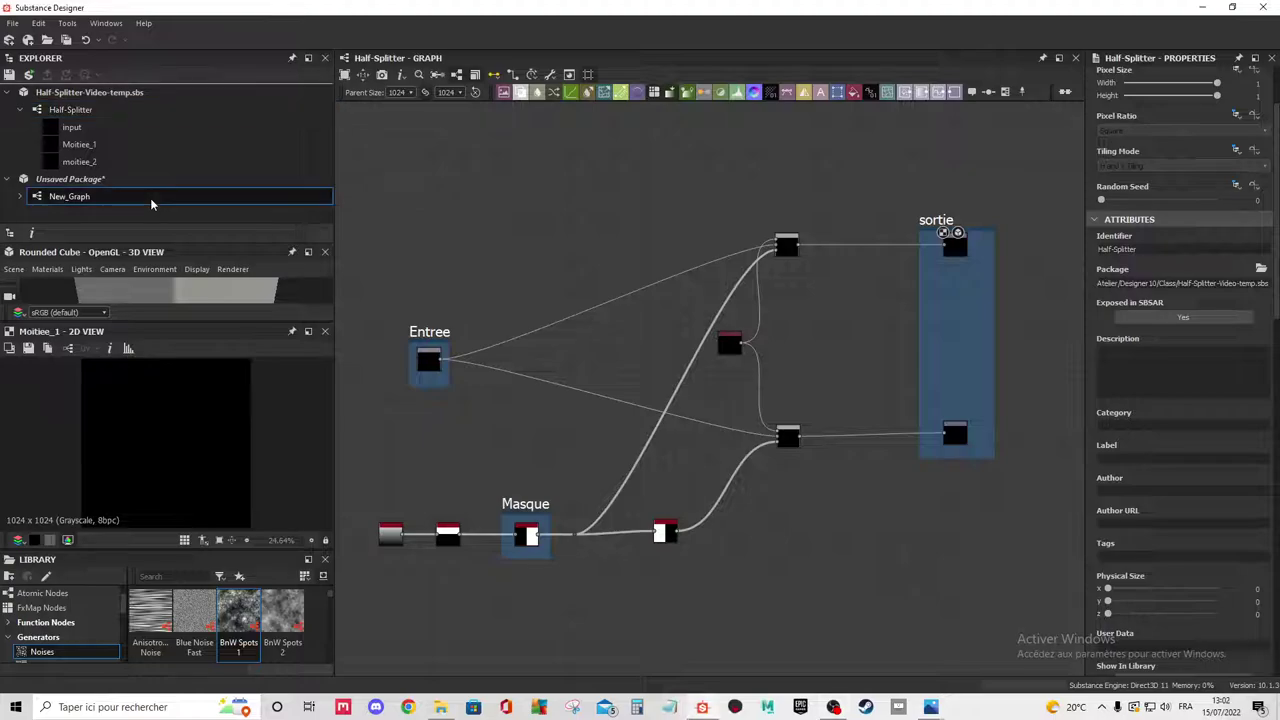
{"action": "double_click", "coordinate": [151, 200]}
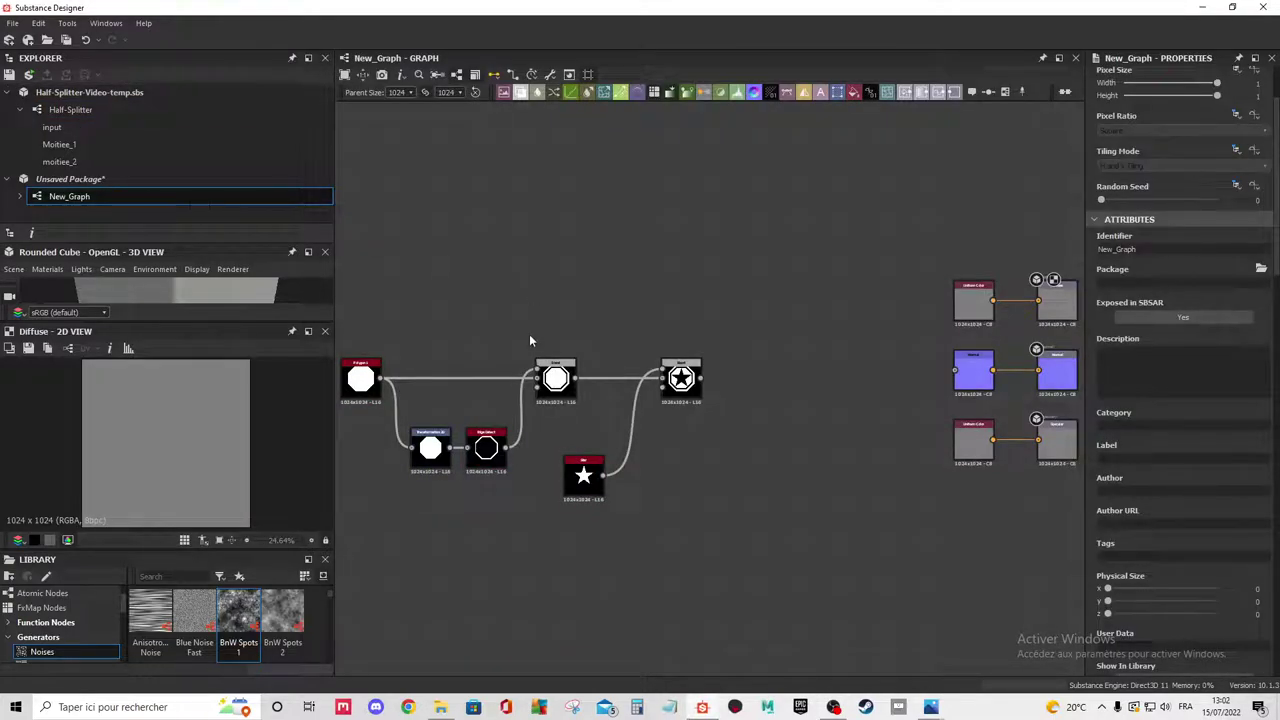
{"action": "scroll", "coordinate": [600, 360], "scroll_direction": "up", "scroll_amount": 1}
{"action": "scroll", "coordinate": [680, 372], "scroll_direction": "up", "scroll_amount": 2}
{"action": "scroll", "coordinate": [680, 372], "scroll_direction": "up", "scroll_amount": 3}
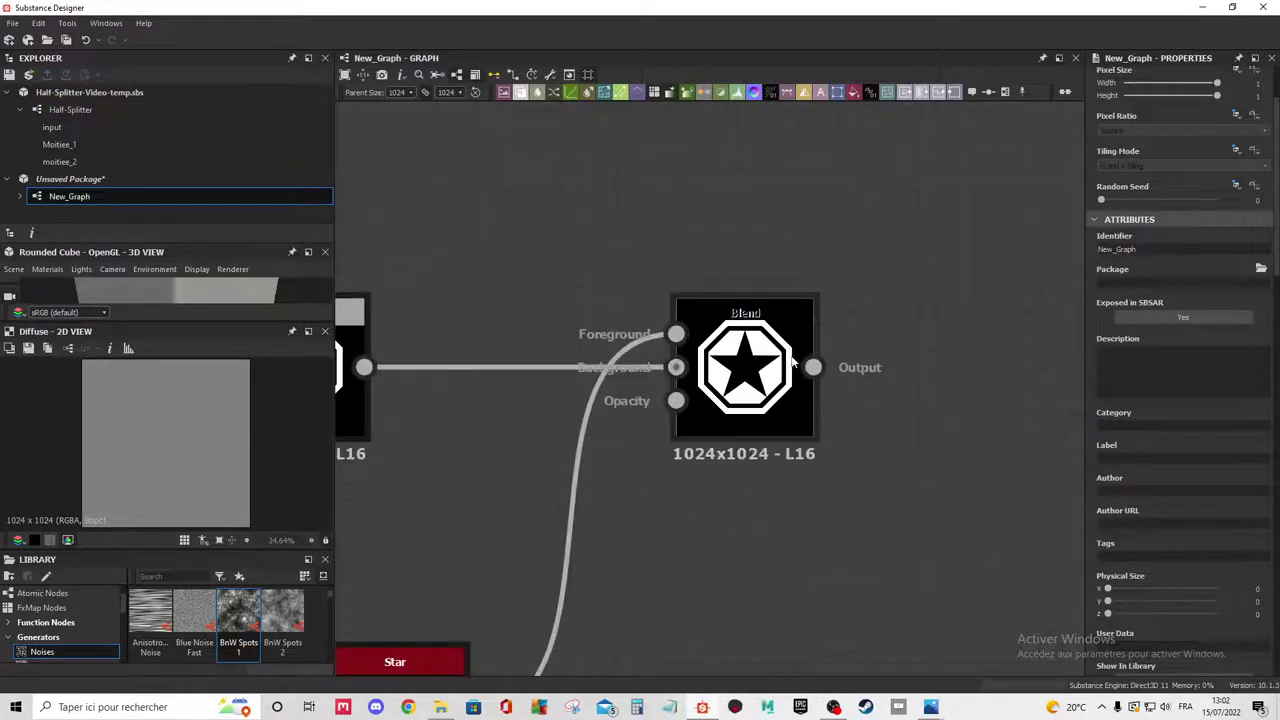
{"action": "scroll", "coordinate": [792, 365], "scroll_direction": "up", "scroll_amount": 2}
{"action": "scroll", "coordinate": [720, 375], "scroll_direction": "down", "scroll_amount": 4}
{"action": "scroll", "coordinate": [698, 380], "scroll_direction": "down", "scroll_amount": 3}
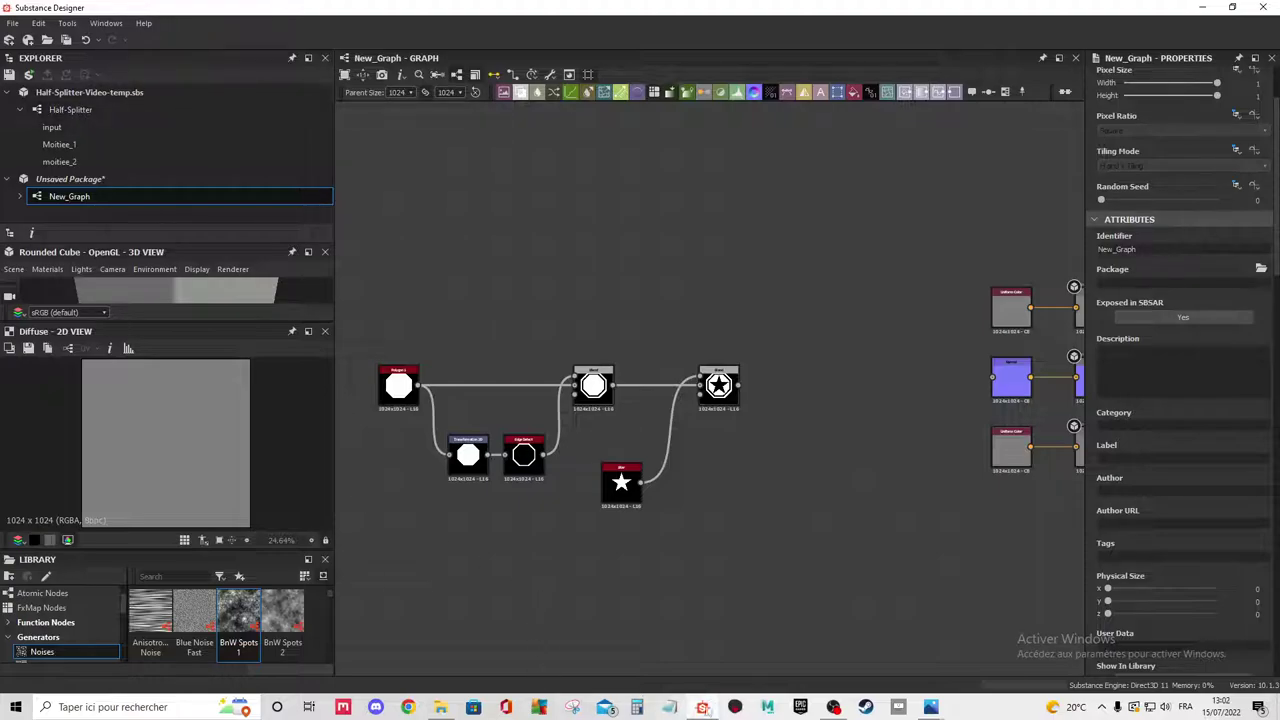
Drag Half-Splitter-Video-temp from the Tests folder into New_Graph as a node.
{"action": "left_click", "coordinate": [440, 707]}
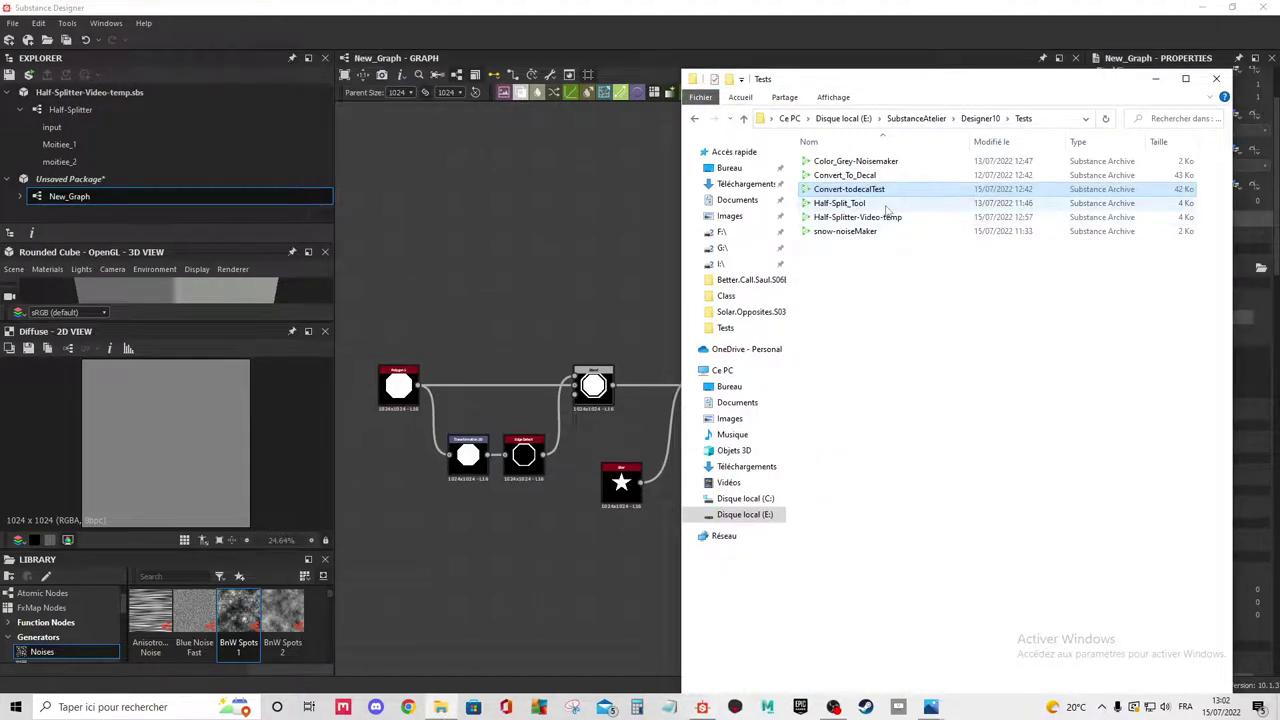
{"action": "left_click", "coordinate": [895, 218]}
{"action": "left_click_drag", "start_coordinate": [895, 91], "coordinate": [1221, 166]}
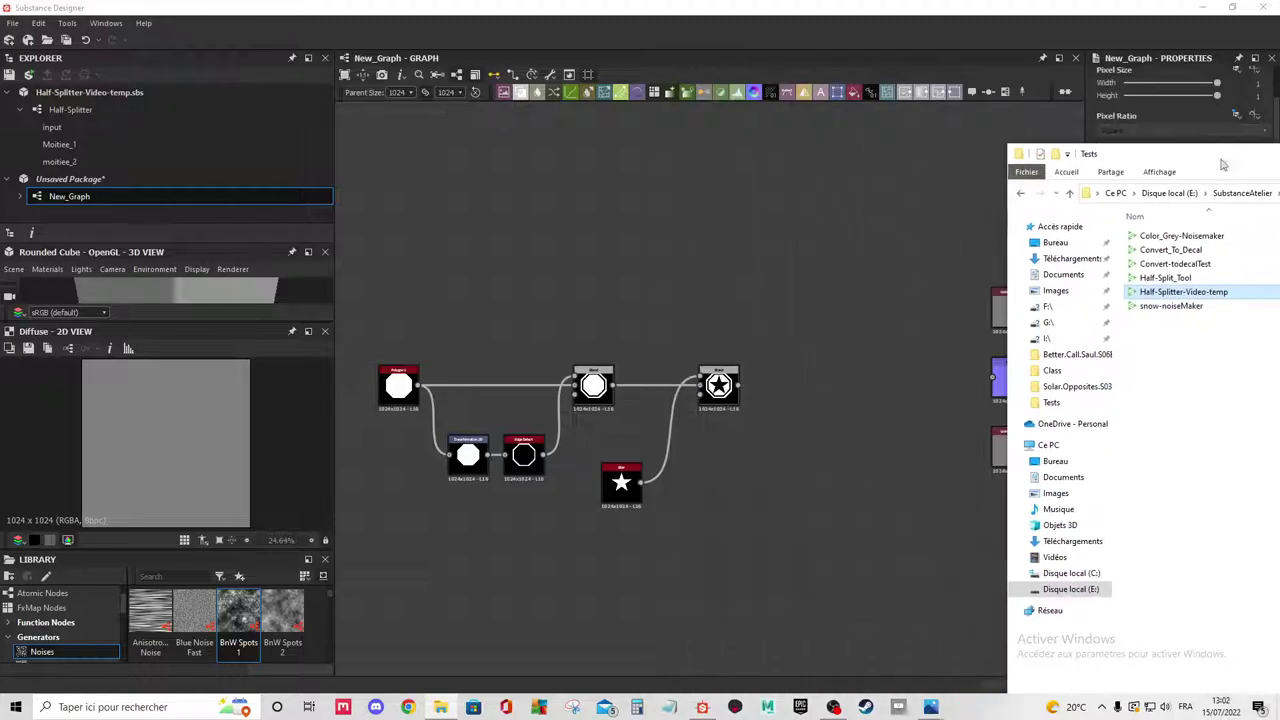
{"action": "left_click_drag", "start_coordinate": [1183, 291], "coordinate": [840, 408]}
{"action": "scroll", "coordinate": [835, 395], "scroll_direction": "up", "scroll_amount": 4}
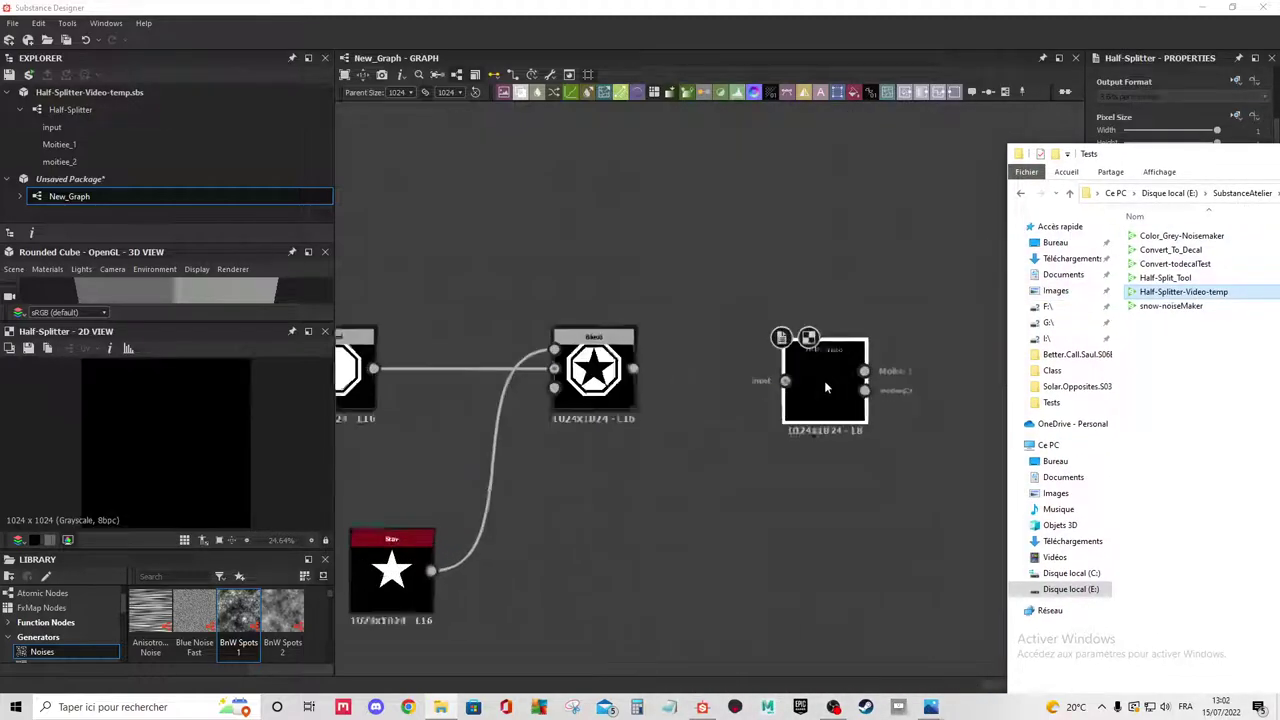
{"action": "scroll", "coordinate": [860, 375], "scroll_direction": "up", "scroll_amount": 1}
Feed the star Blend output into the Half-Splitter and preview Moitiee 1 and moitiee 2.
{"action": "left_click", "coordinate": [840, 390]}
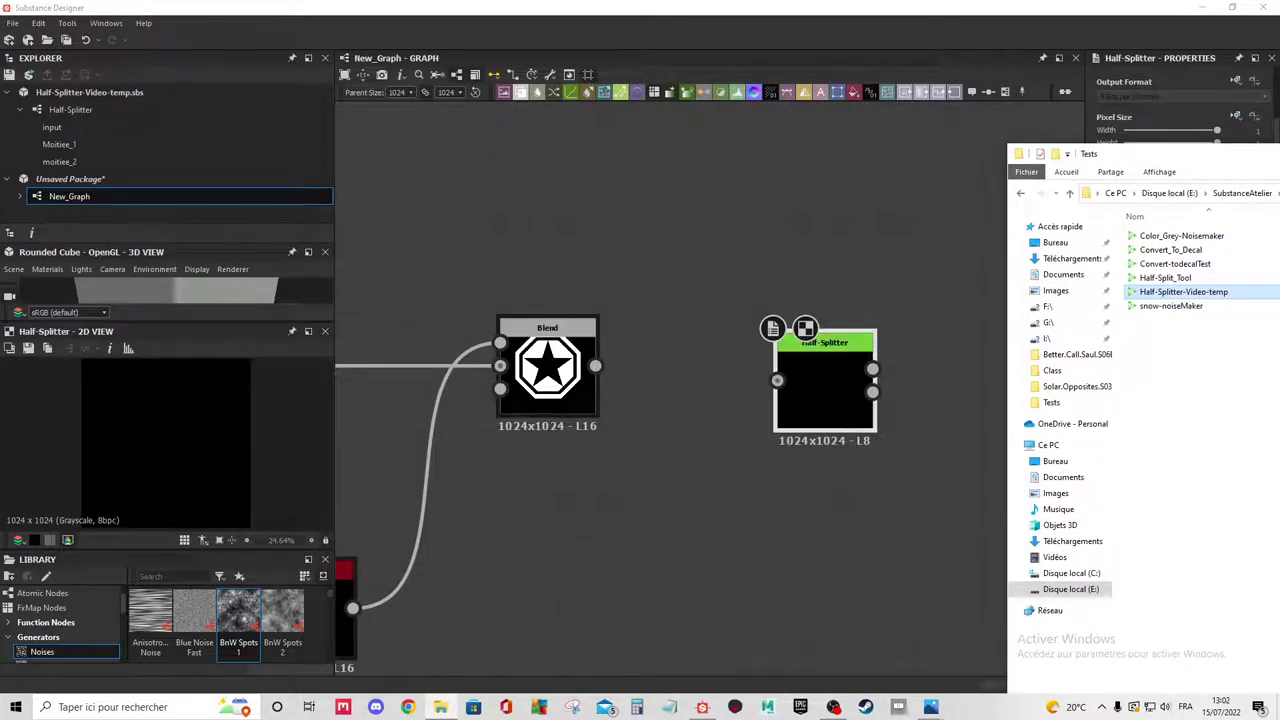
{"action": "left_click_drag", "start_coordinate": [777, 380], "coordinate": [595, 366]}
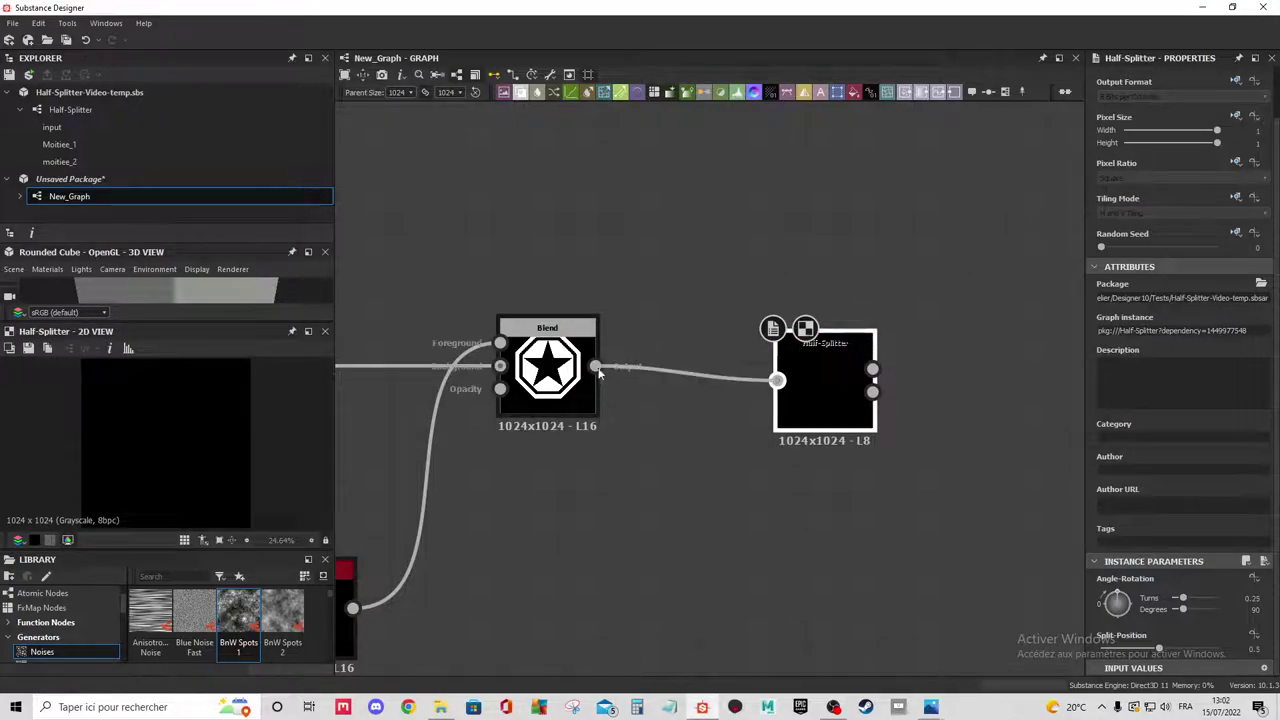
{"action": "left_click_drag", "start_coordinate": [827, 385], "coordinate": [827, 370]}
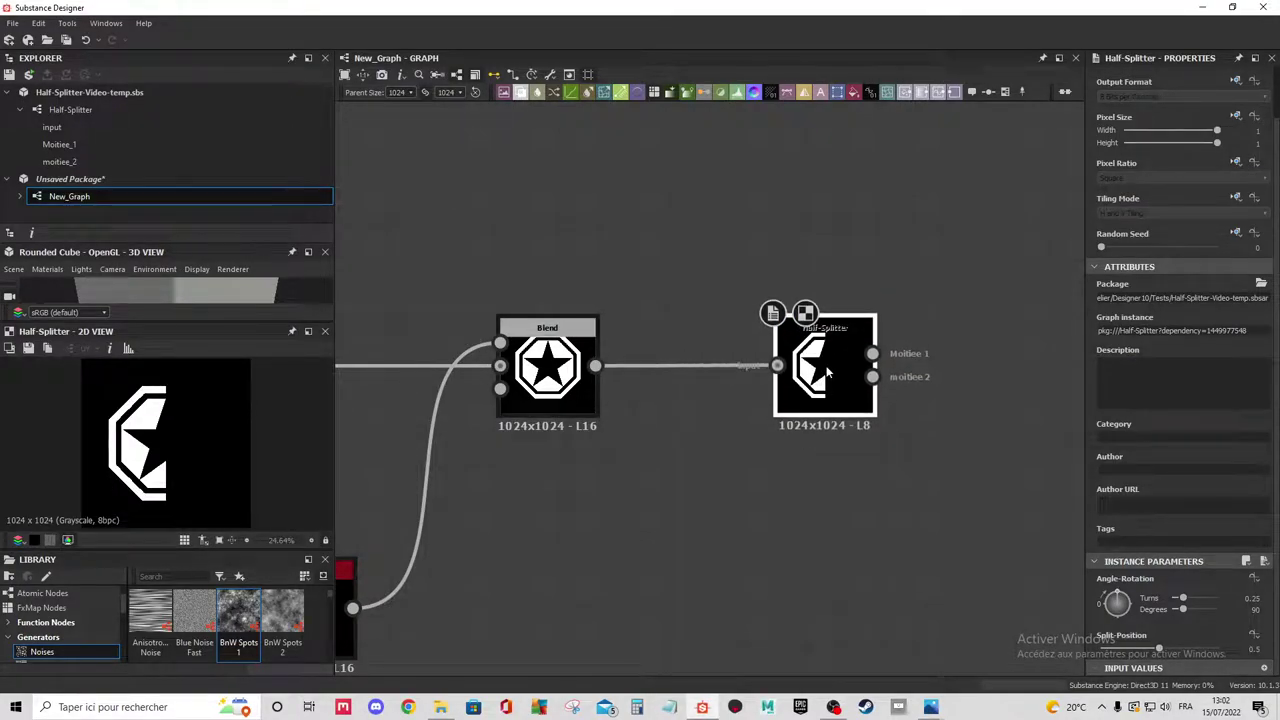
{"action": "left_click", "coordinate": [872, 353]}
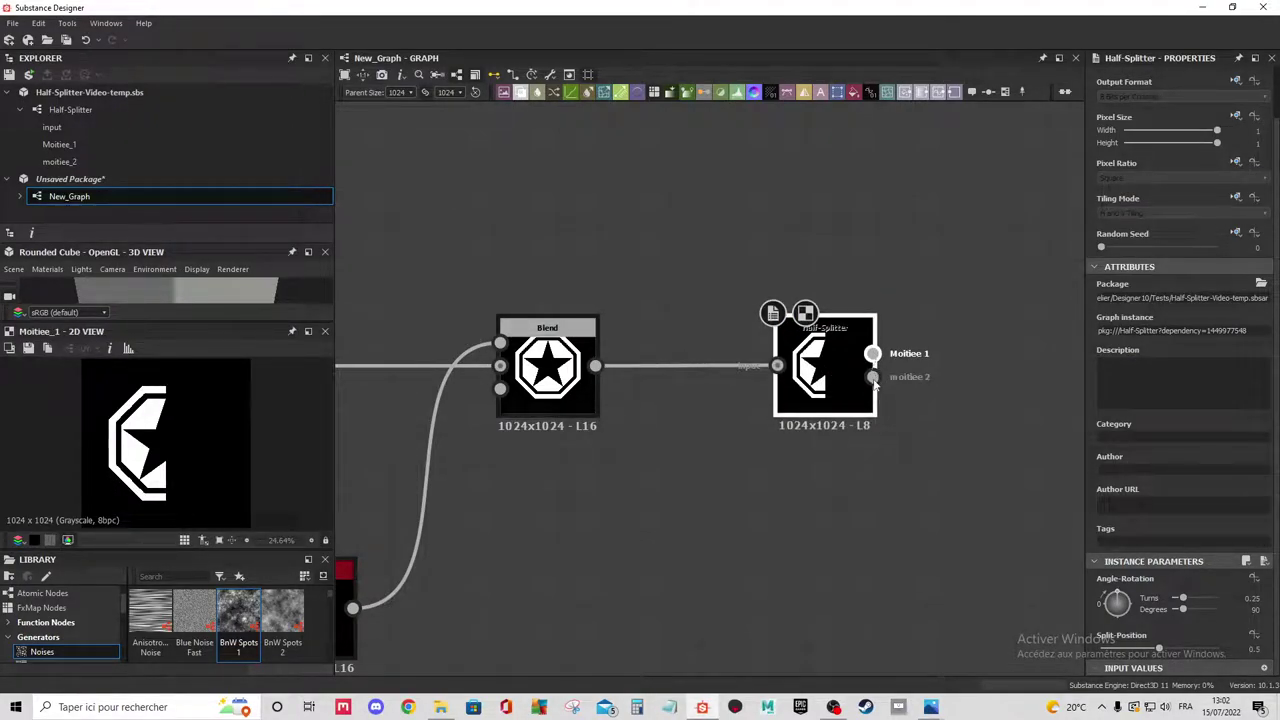
{"action": "left_click", "coordinate": [873, 377]}
{"action": "mouse_move", "coordinate": [873, 377]}
{"action": "left_mouse_down"}
{"action": "mouse_move", "coordinate": [139, 415]}
{"action": "mouse_move", "coordinate": [778, 502]}
{"action": "left_mouse_up"}
{"action": "scroll", "coordinate": [778, 502], "scroll_direction": "down", "scroll_amount": 2}
{"action": "scroll", "coordinate": [739, 380], "scroll_direction": "up", "scroll_amount": 1}
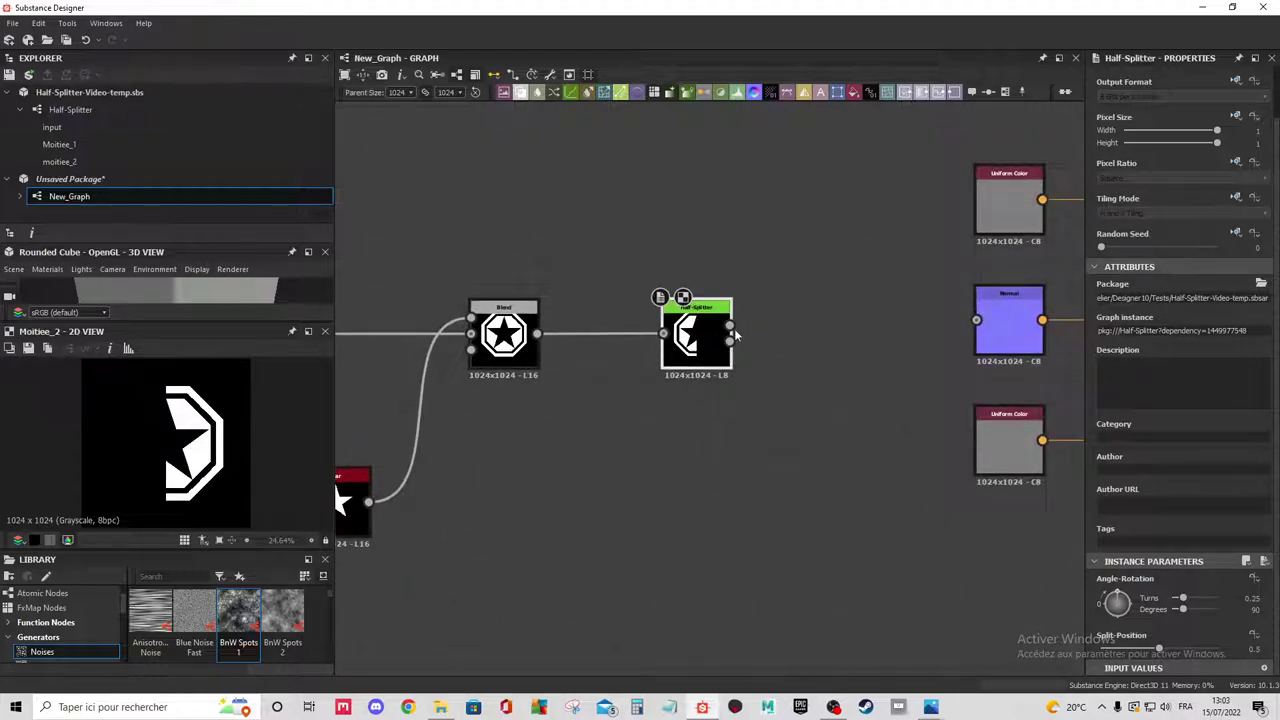
Add an Add (Linear Dodge) Blend after Moitiee 1 and a duplicate fed by moitiee 2.
{"action": "left_click_drag", "start_coordinate": [730, 326], "coordinate": [790, 278]}
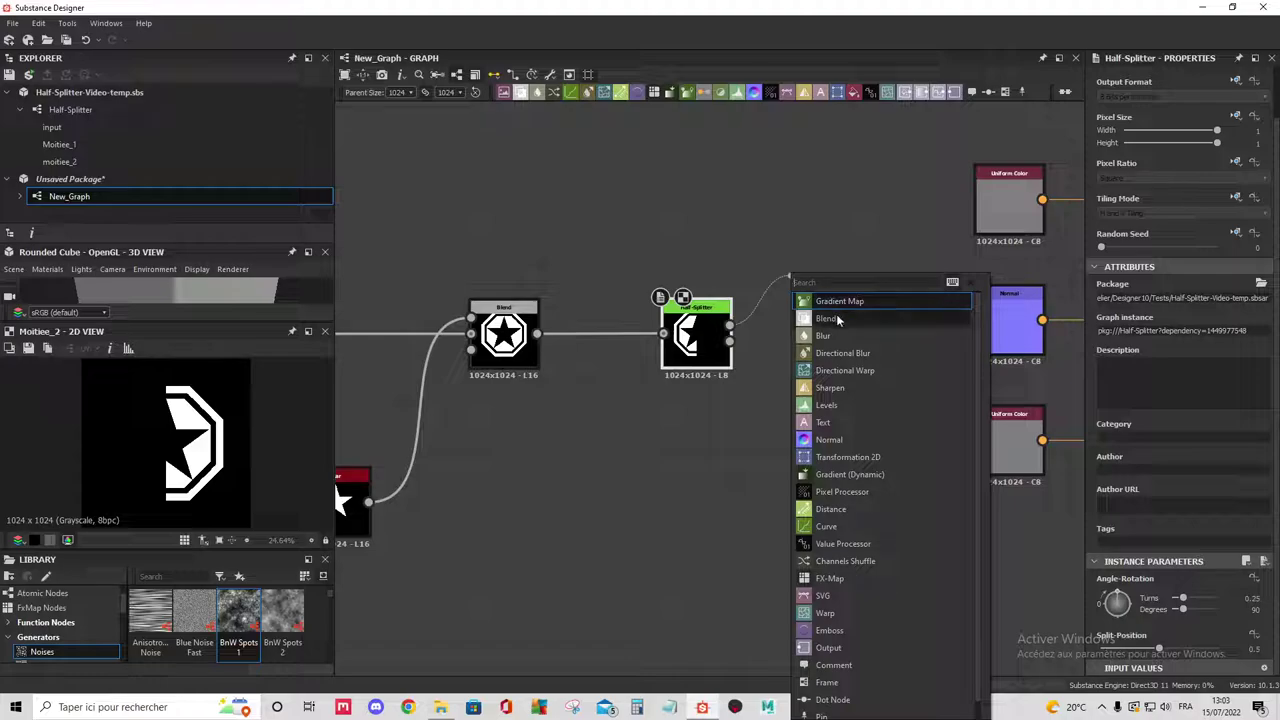
{"action": "left_click", "coordinate": [836, 318]}
{"action": "left_click", "coordinate": [1113, 395]}
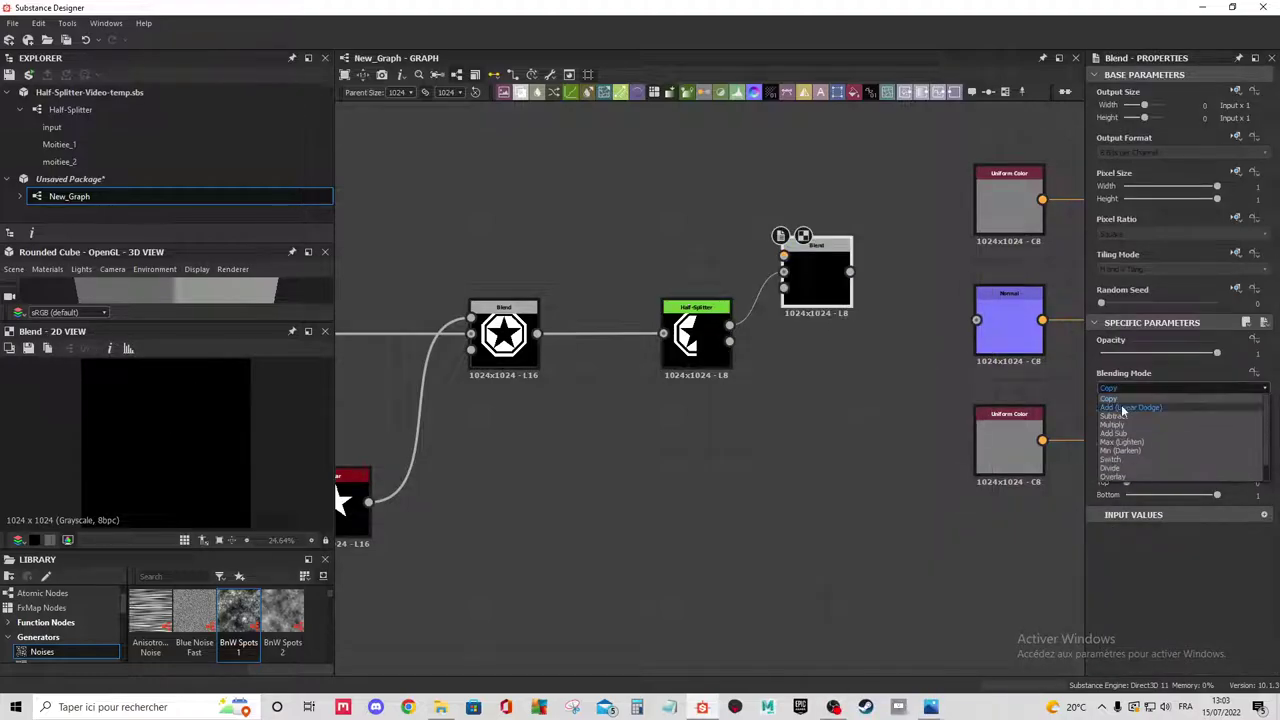
{"action": "left_click", "coordinate": [1115, 403]}
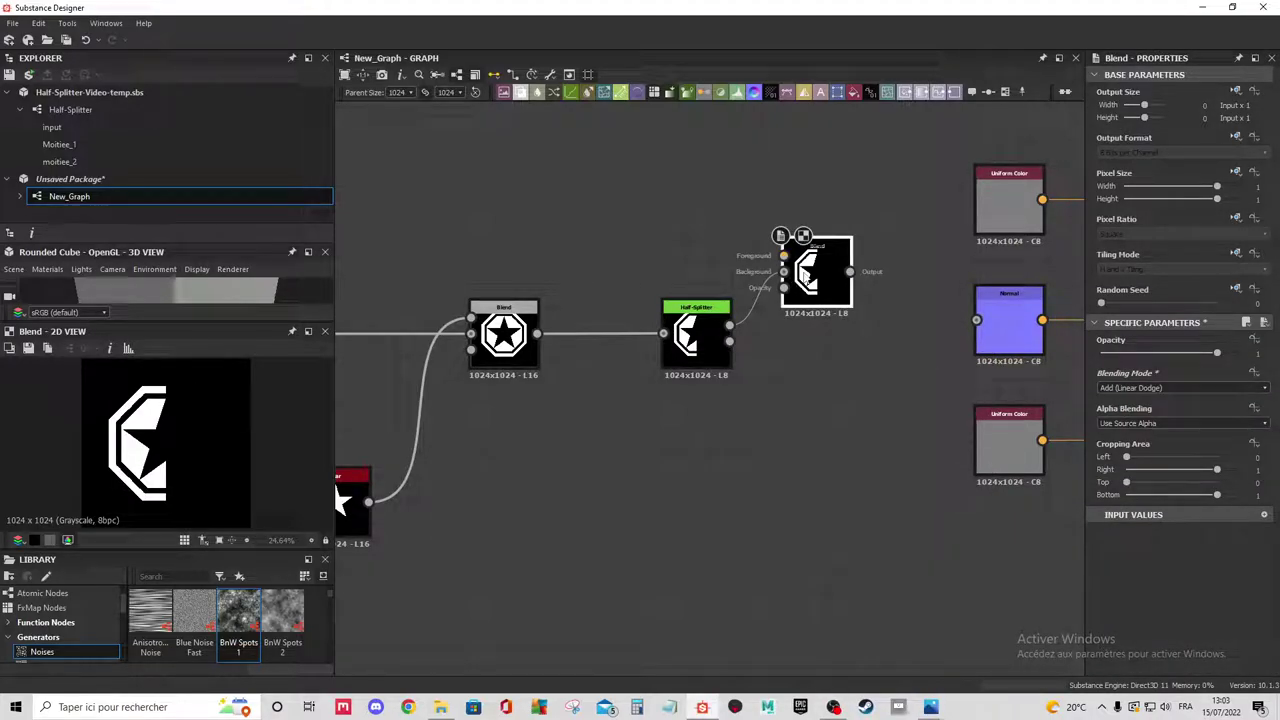
{"action": "key", "text": "ctrl+d"}
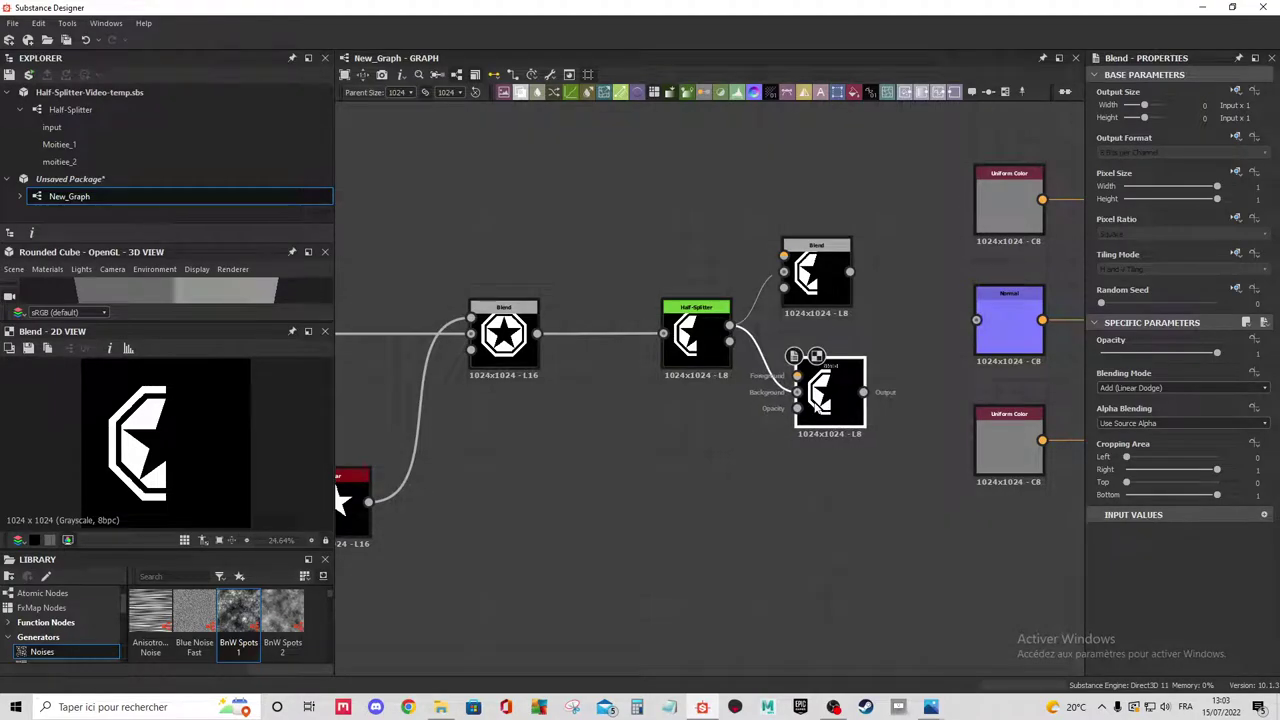
{"action": "left_click_drag", "start_coordinate": [729, 341], "coordinate": [799, 393]}
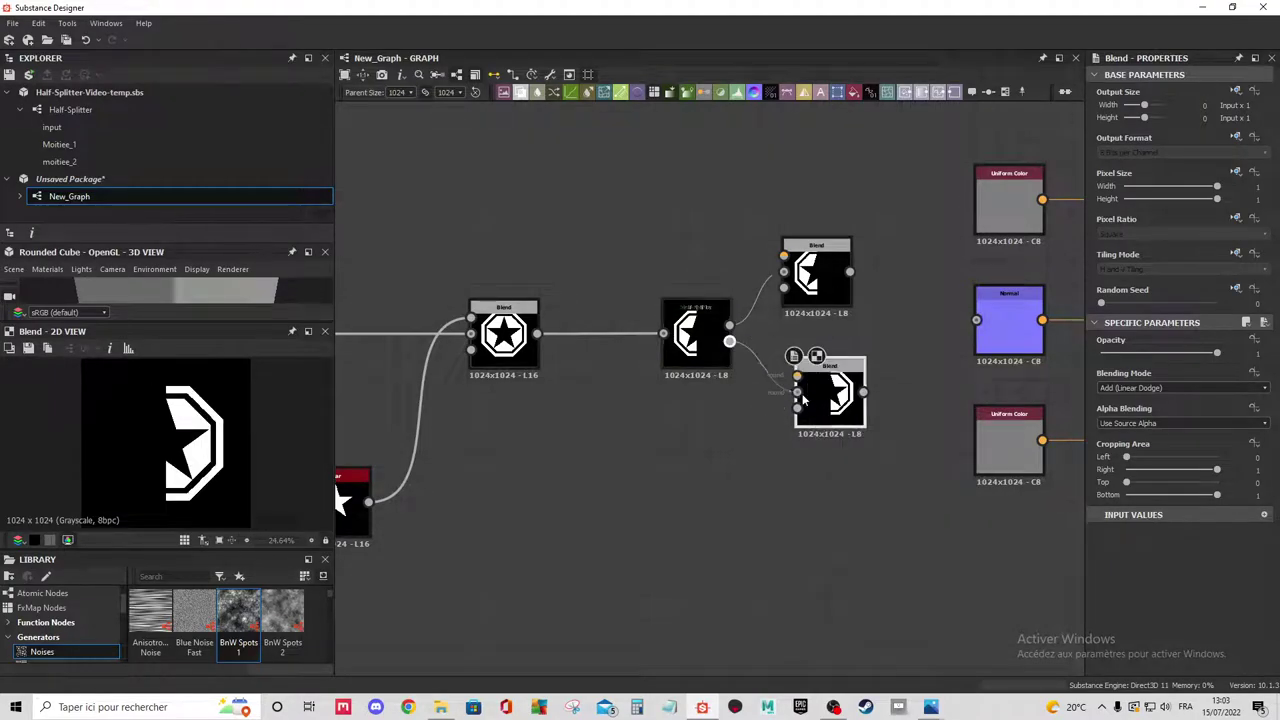
Preview both Blend results, nudge the top Blend upward, and select the Half-Splitter.
{"action": "left_click", "coordinate": [835, 300]}
{"action": "left_click", "coordinate": [836, 388]}
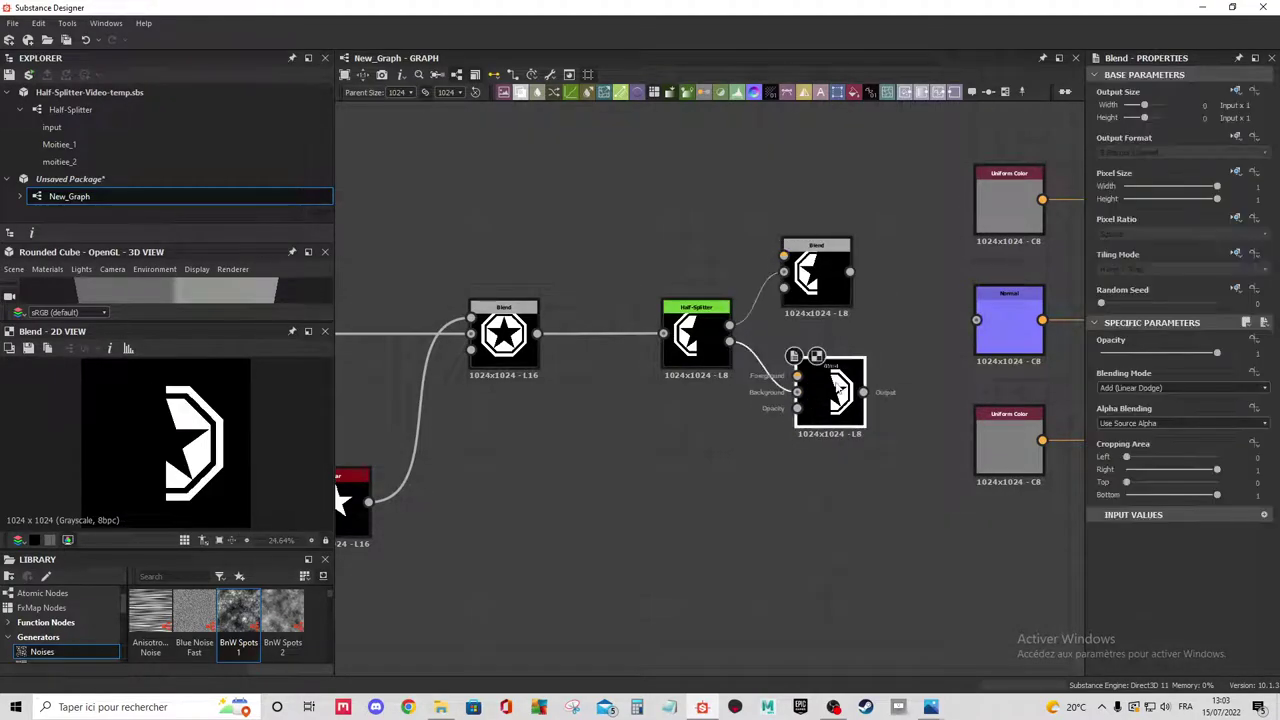
{"action": "scroll", "coordinate": [840, 375], "scroll_direction": "down", "scroll_amount": 2}
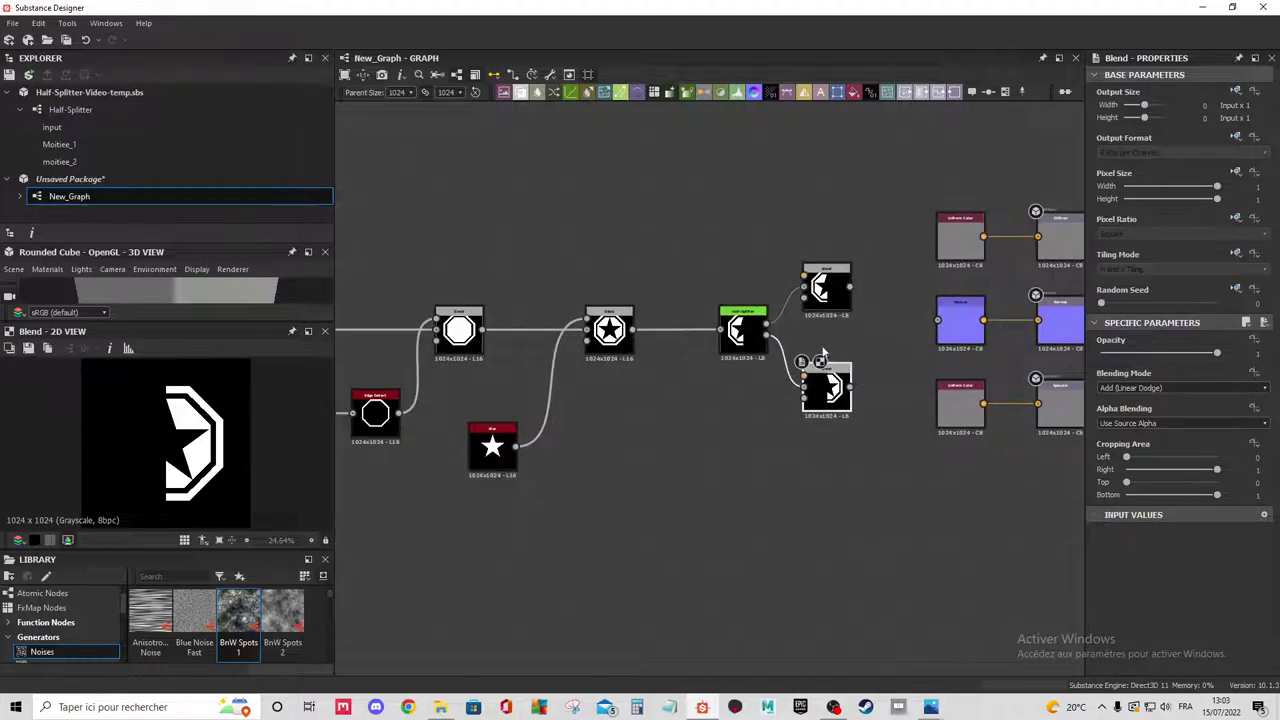
{"action": "left_click_drag", "start_coordinate": [826, 288], "coordinate": [826, 271]}
{"action": "left_click", "coordinate": [828, 390]}
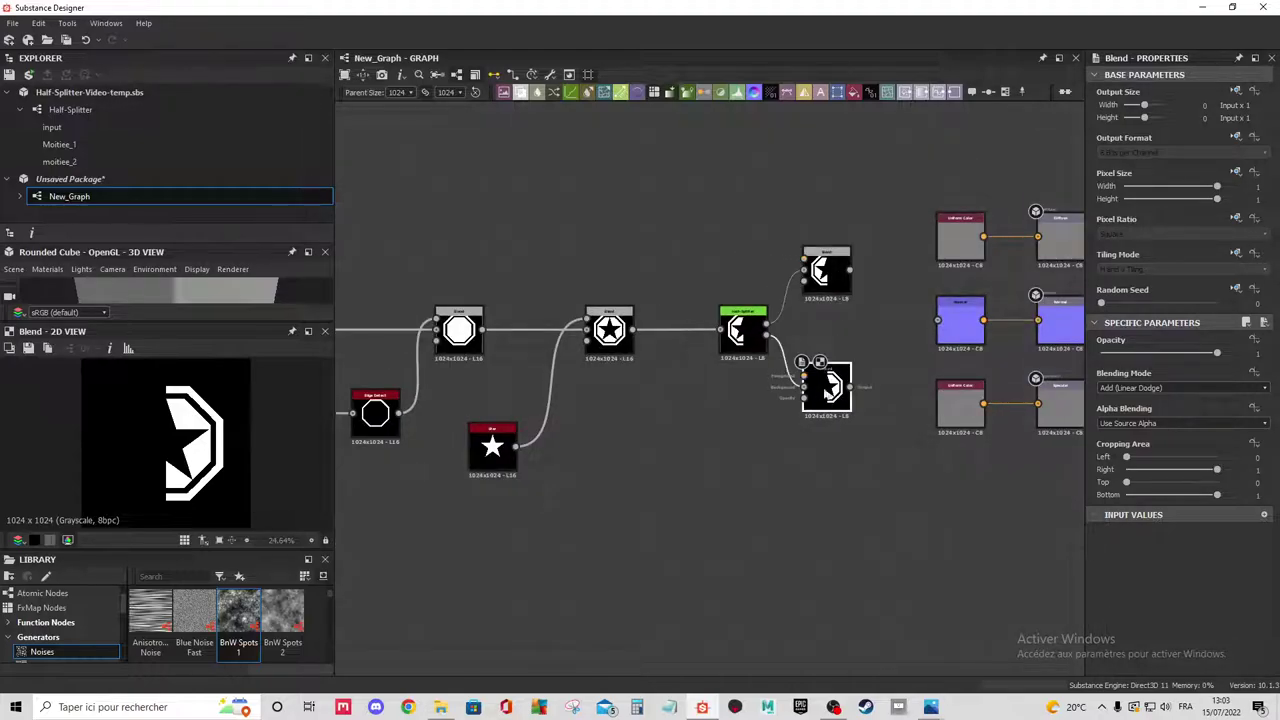
{"action": "scroll", "coordinate": [675, 380], "scroll_direction": "down", "scroll_amount": 2}
{"action": "scroll", "coordinate": [700, 373], "scroll_direction": "up", "scroll_amount": 1}
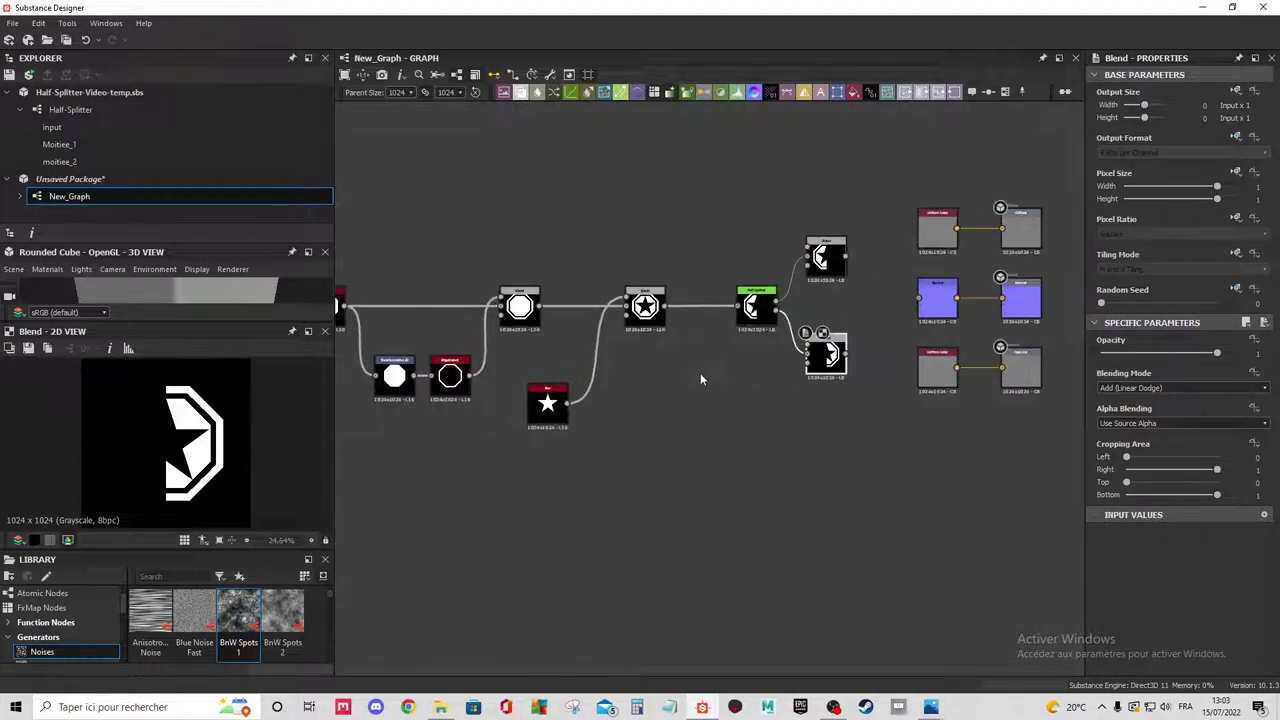
{"action": "scroll", "coordinate": [757, 309], "scroll_direction": "up", "scroll_amount": 2}
{"action": "scroll", "coordinate": [761, 302], "scroll_direction": "up", "scroll_amount": 2}
{"action": "double_click", "coordinate": [761, 302]}
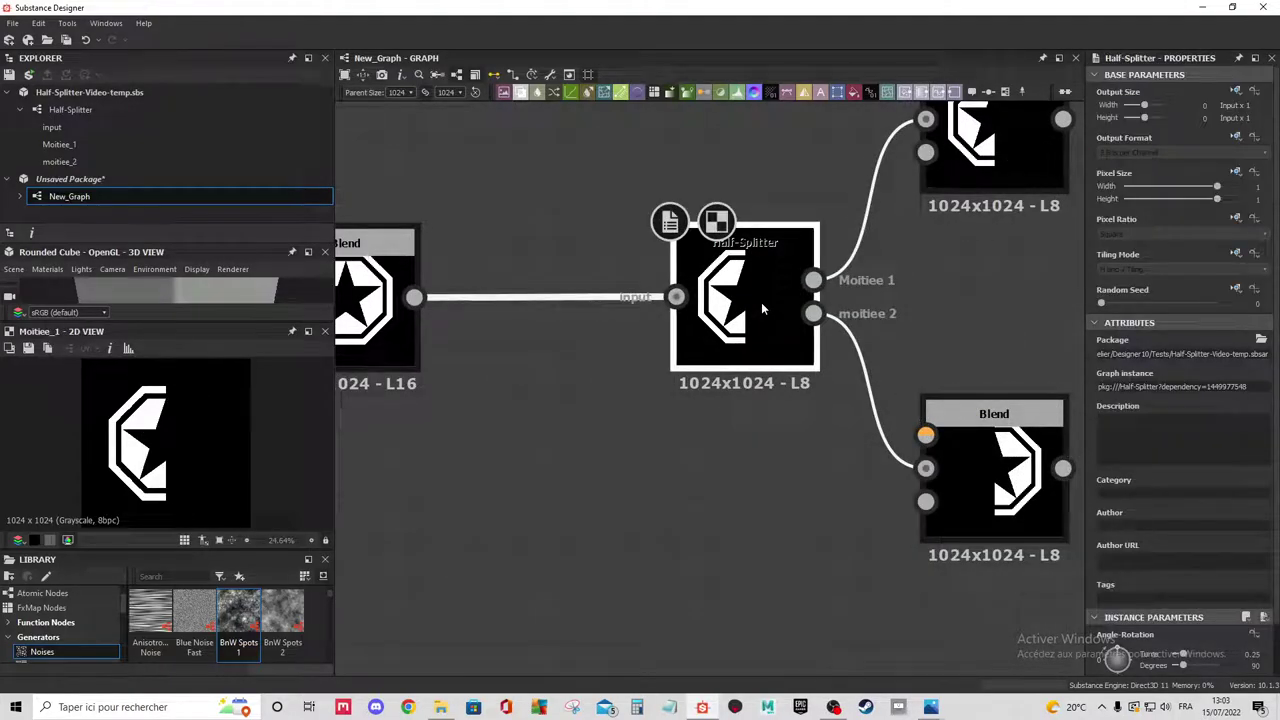
Lower the Half-Splitter's Split-Position below 0.5 and preview both Blend results.
{"action": "right_click", "coordinate": [761, 302]}
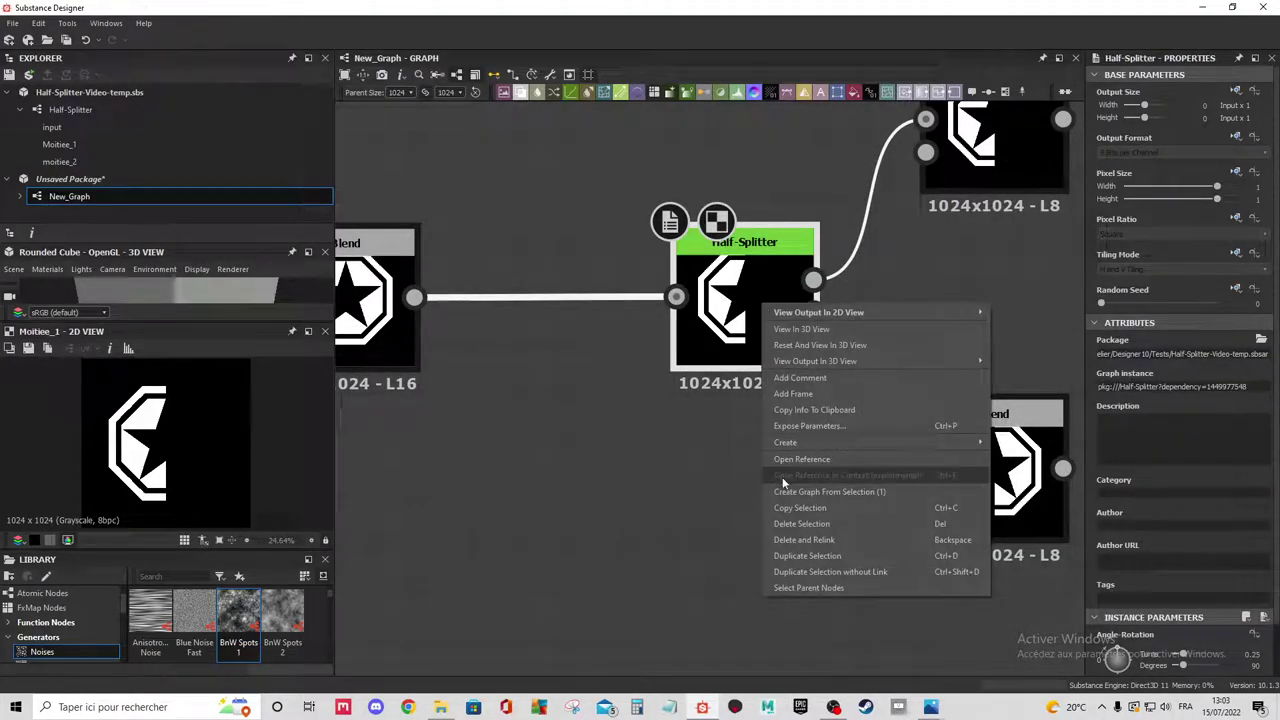
{"action": "left_click", "coordinate": [708, 490]}
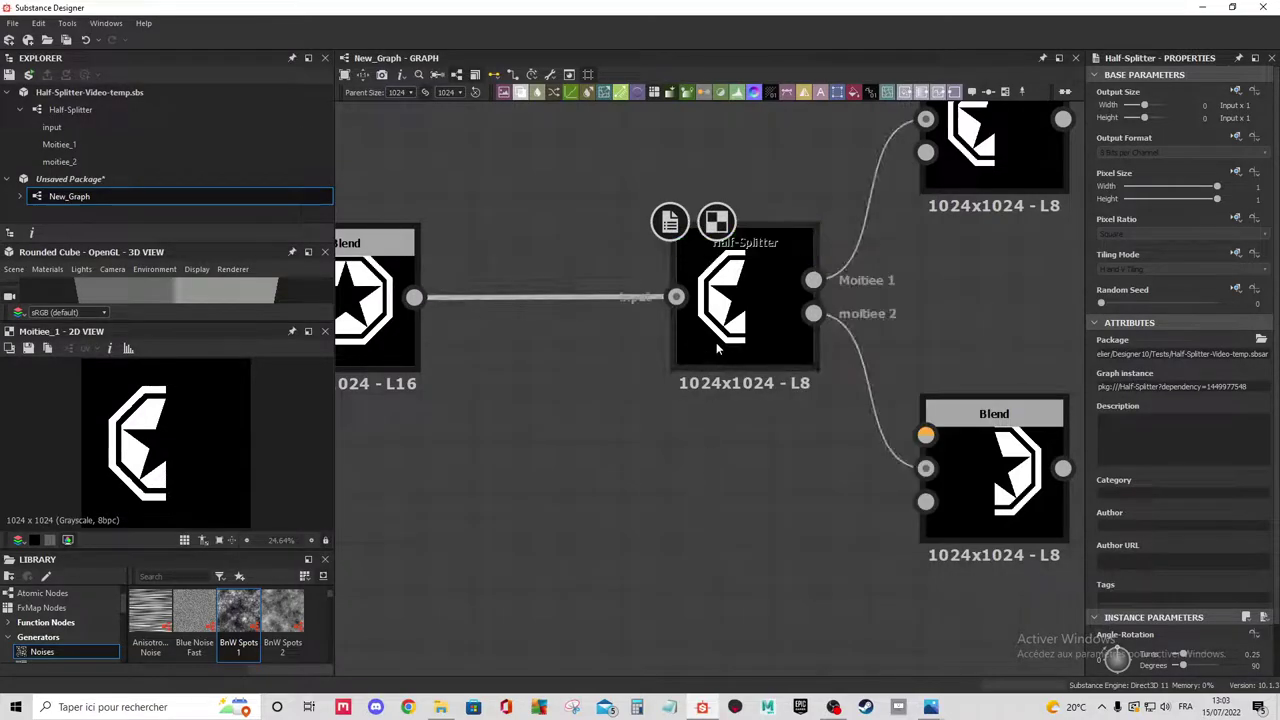
{"action": "scroll", "coordinate": [1143, 590], "scroll_direction": "down", "scroll_amount": 1}
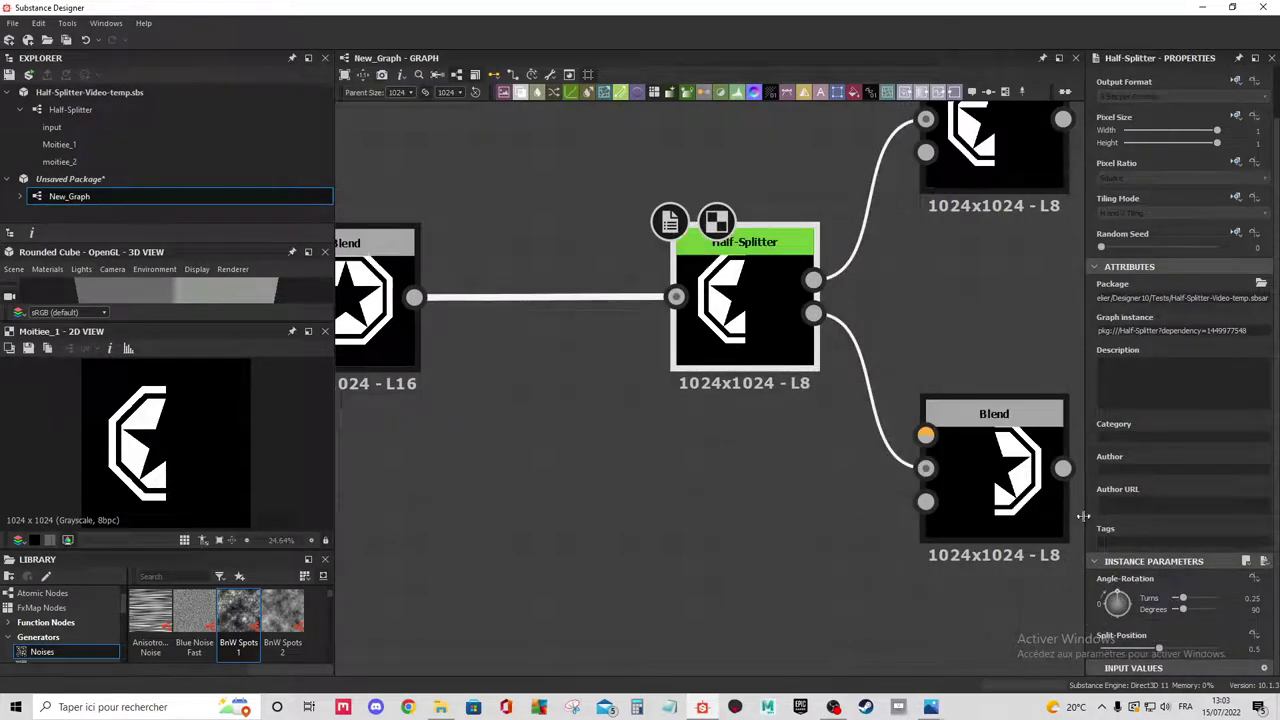
{"action": "middle_click_drag", "start_coordinate": [916, 469], "coordinate": [806, 514]}
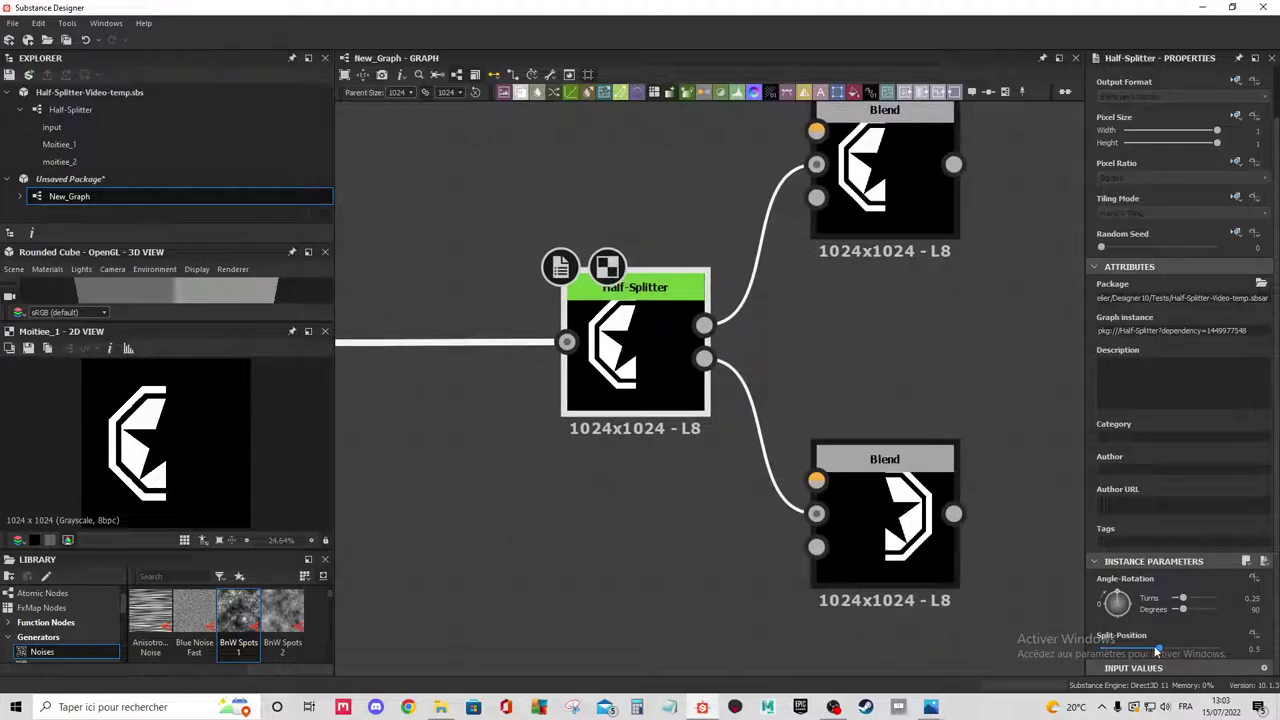
{"action": "left_click_drag", "start_coordinate": [1157, 650], "coordinate": [1148, 649]}
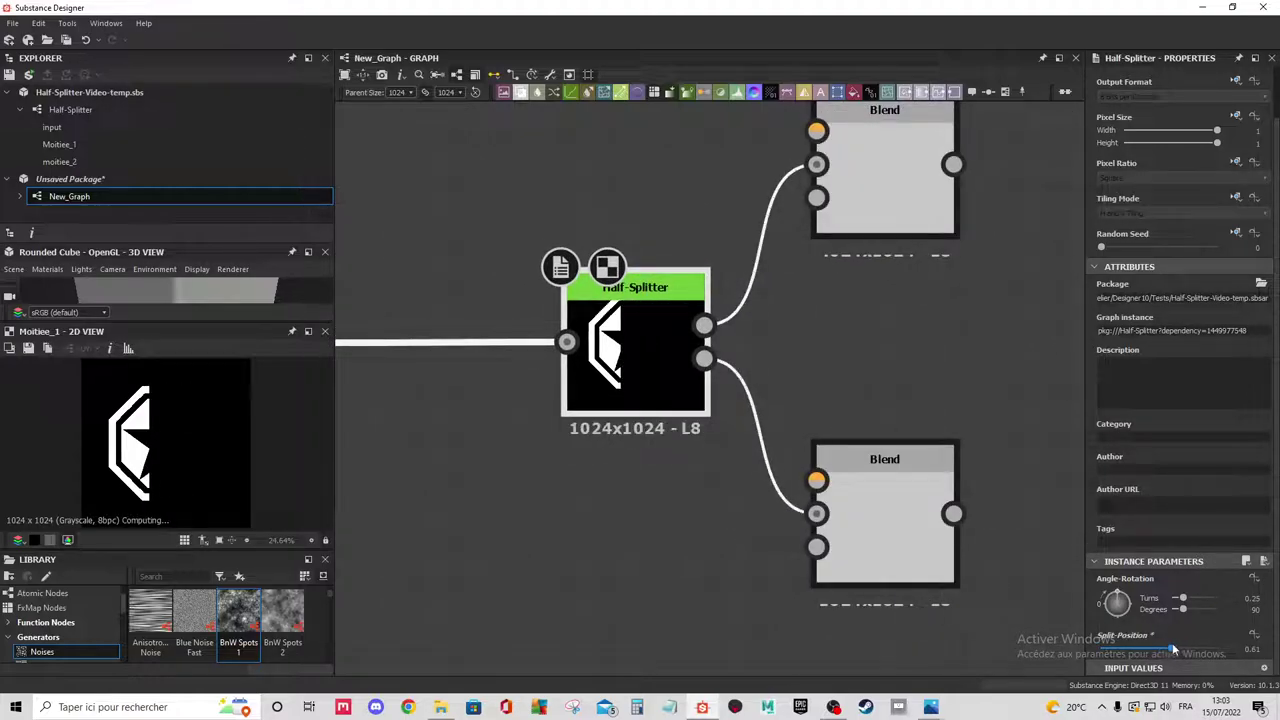
{"action": "left_click", "coordinate": [937, 178]}
{"action": "left_click", "coordinate": [918, 508]}
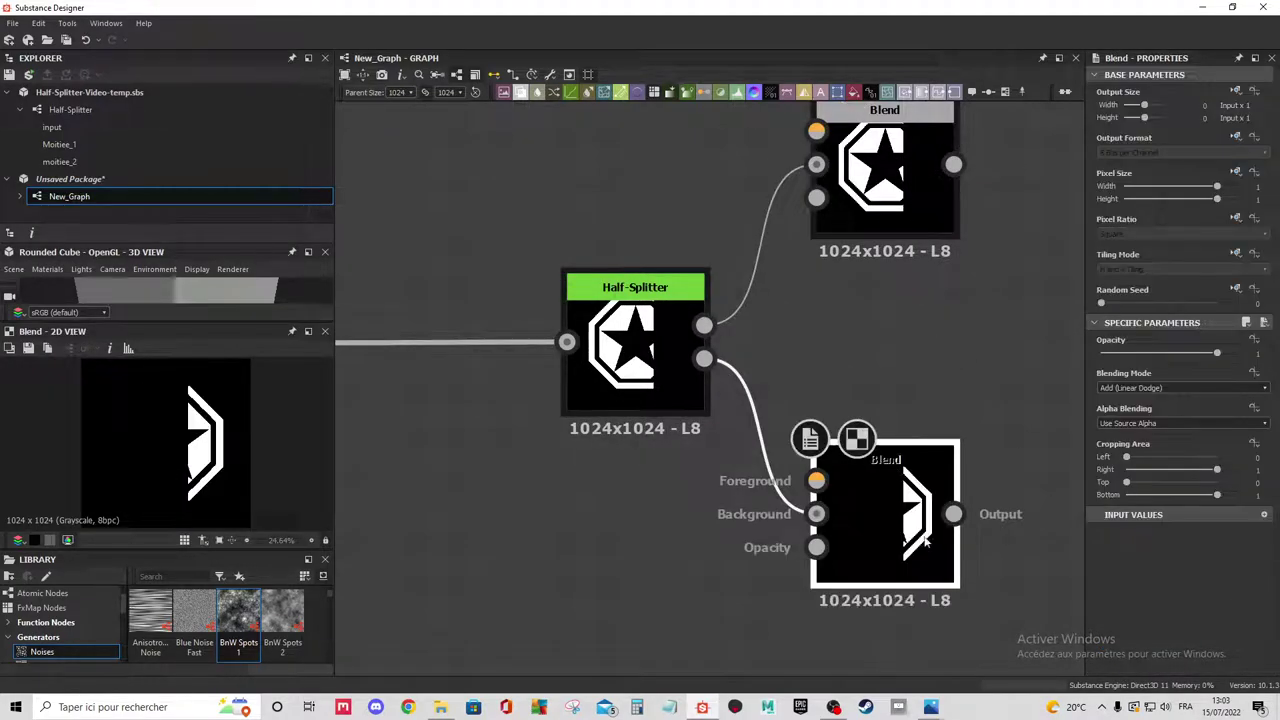
{"action": "scroll", "coordinate": [918, 508], "scroll_direction": "down", "scroll_amount": 2}
{"action": "scroll", "coordinate": [918, 508], "scroll_direction": "up", "scroll_amount": 1}
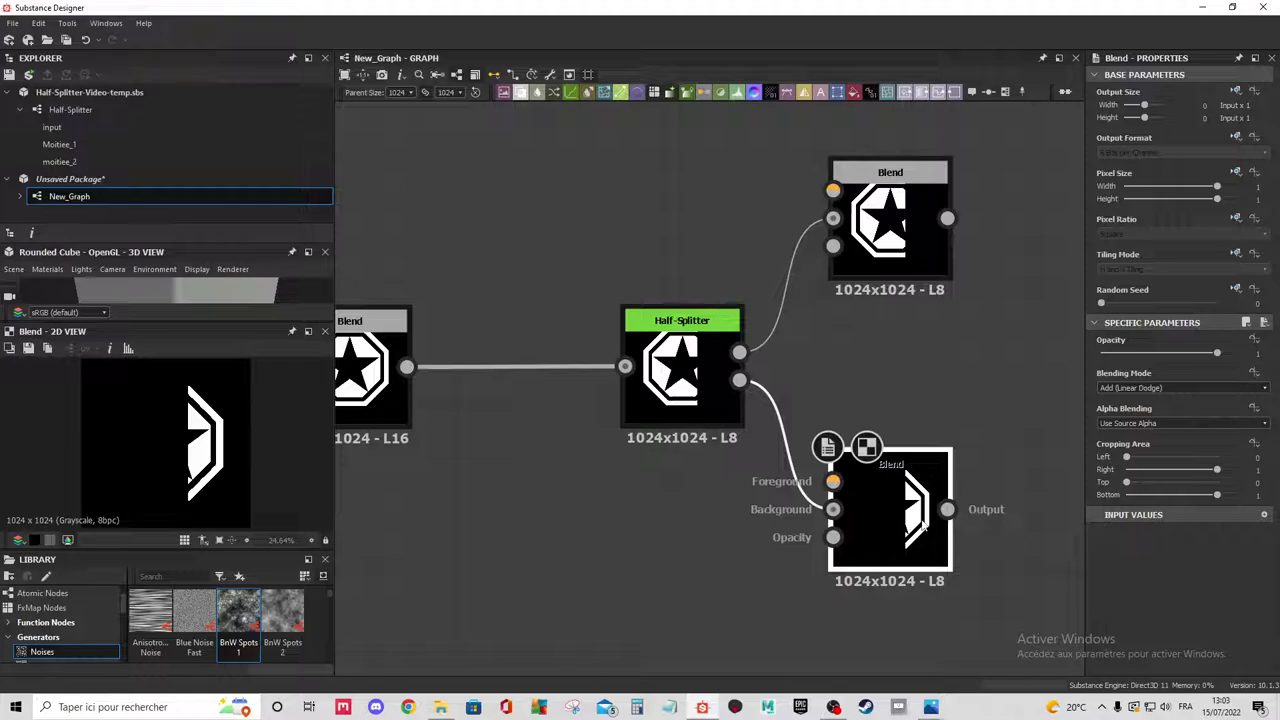
Rotate the split angle to about 123° and preview both Blend results.
{"action": "left_click", "coordinate": [680, 370]}
{"action": "scroll", "coordinate": [1100, 608], "scroll_direction": "down", "scroll_amount": 1}
{"action": "left_click_drag", "start_coordinate": [1118, 618], "coordinate": [1126, 612]}
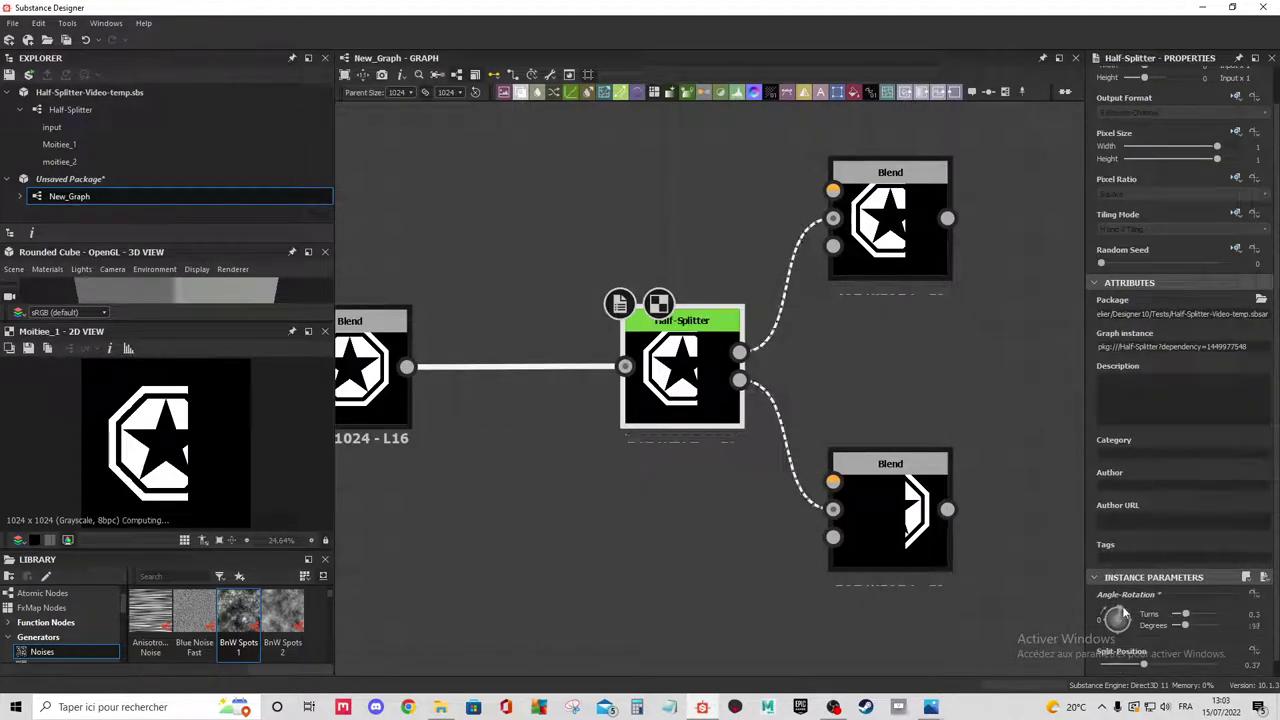
{"action": "left_click", "coordinate": [908, 508]}
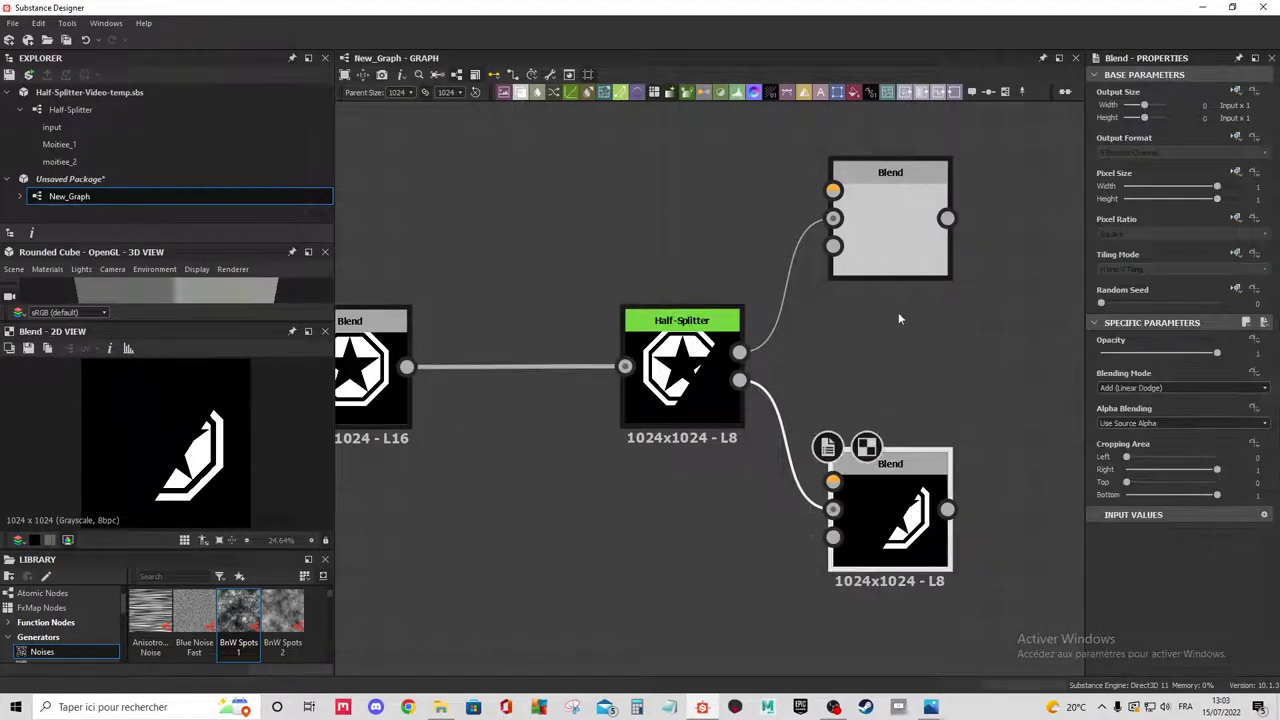
{"action": "left_click", "coordinate": [894, 262]}
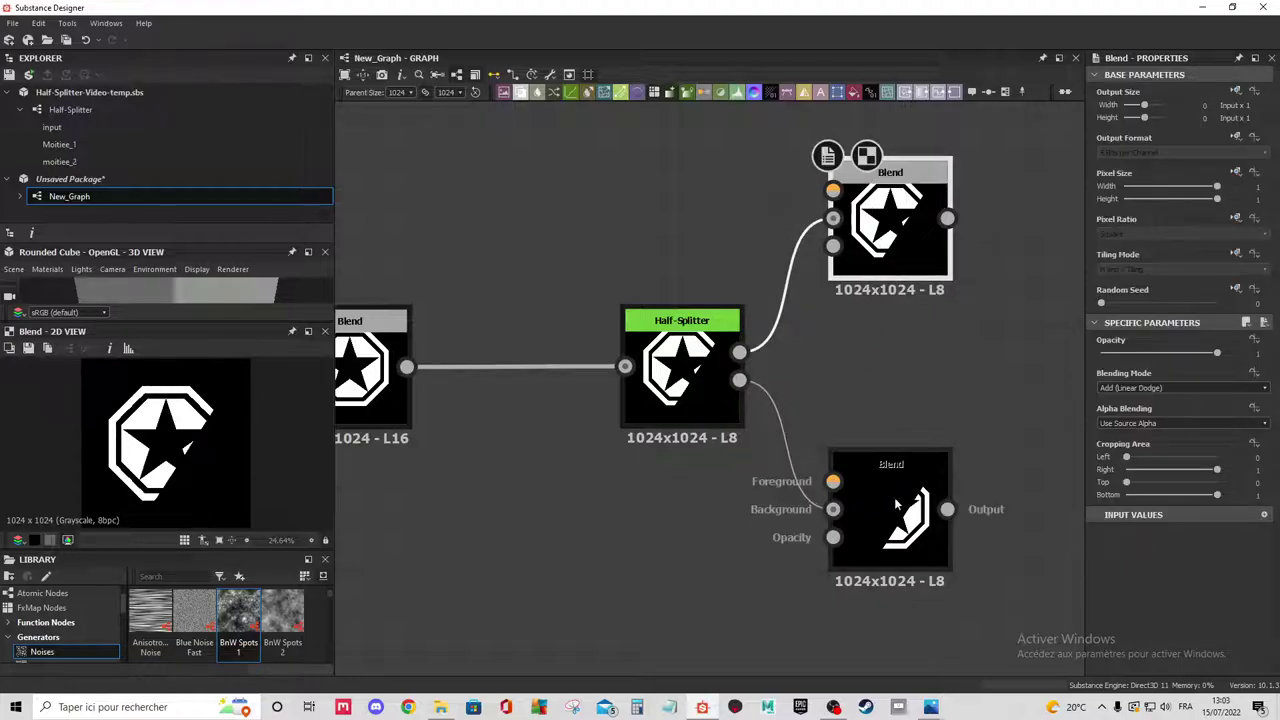
Set Angle-Rotation to 73° and check the top and bottom Blend previews.
{"action": "left_click", "coordinate": [685, 385]}
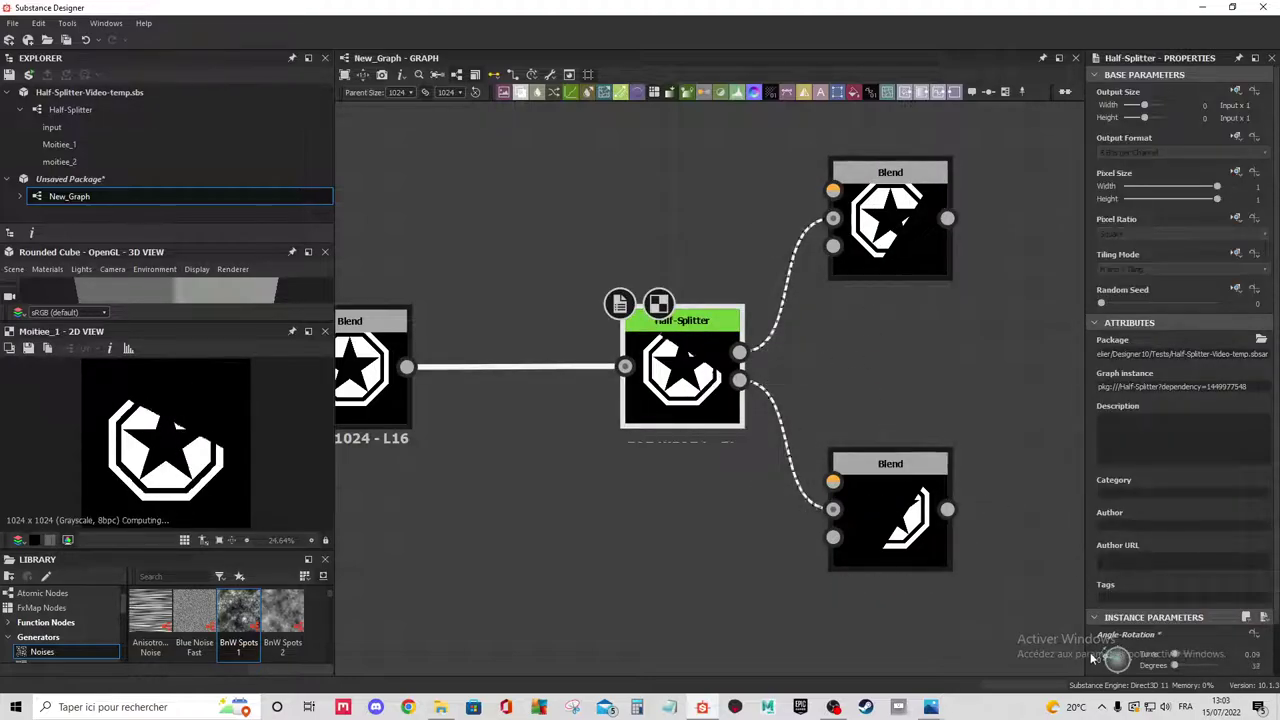
{"action": "left_click_drag", "start_coordinate": [1118, 652], "coordinate": [1160, 640]}
{"action": "scroll", "coordinate": [1160, 598], "scroll_direction": "down", "scroll_amount": 1}
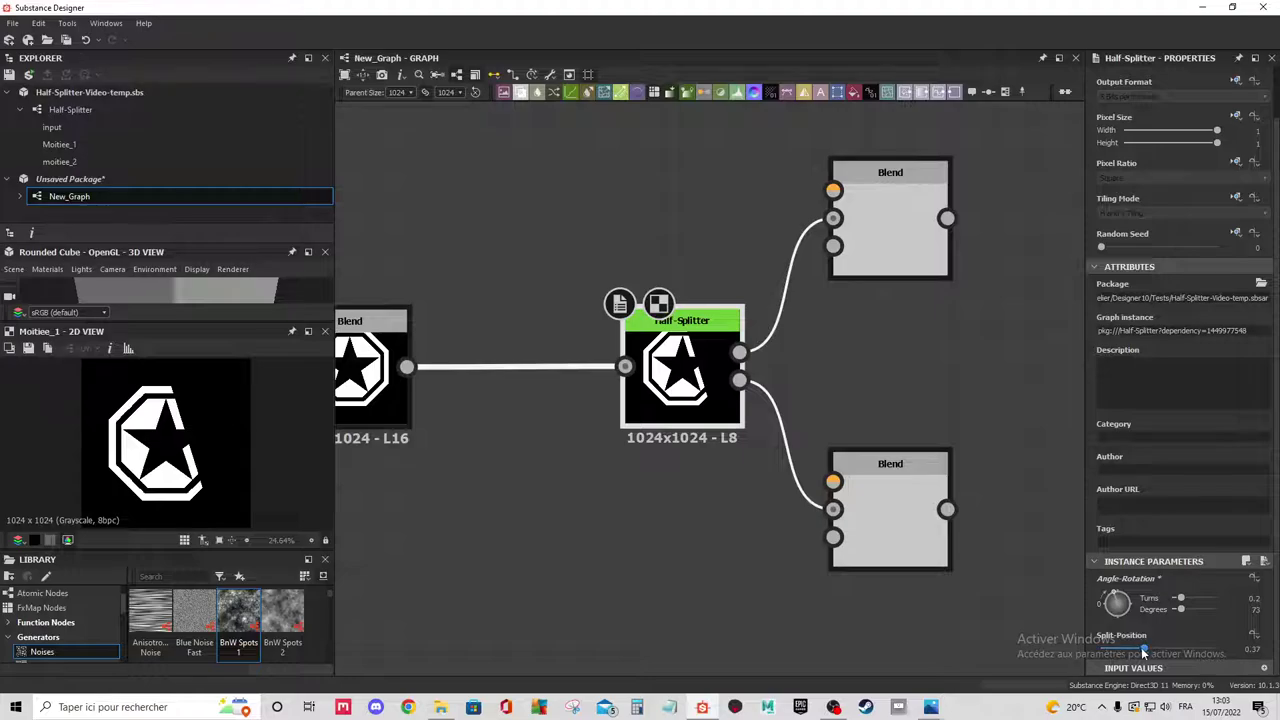
{"action": "left_click", "coordinate": [895, 250]}
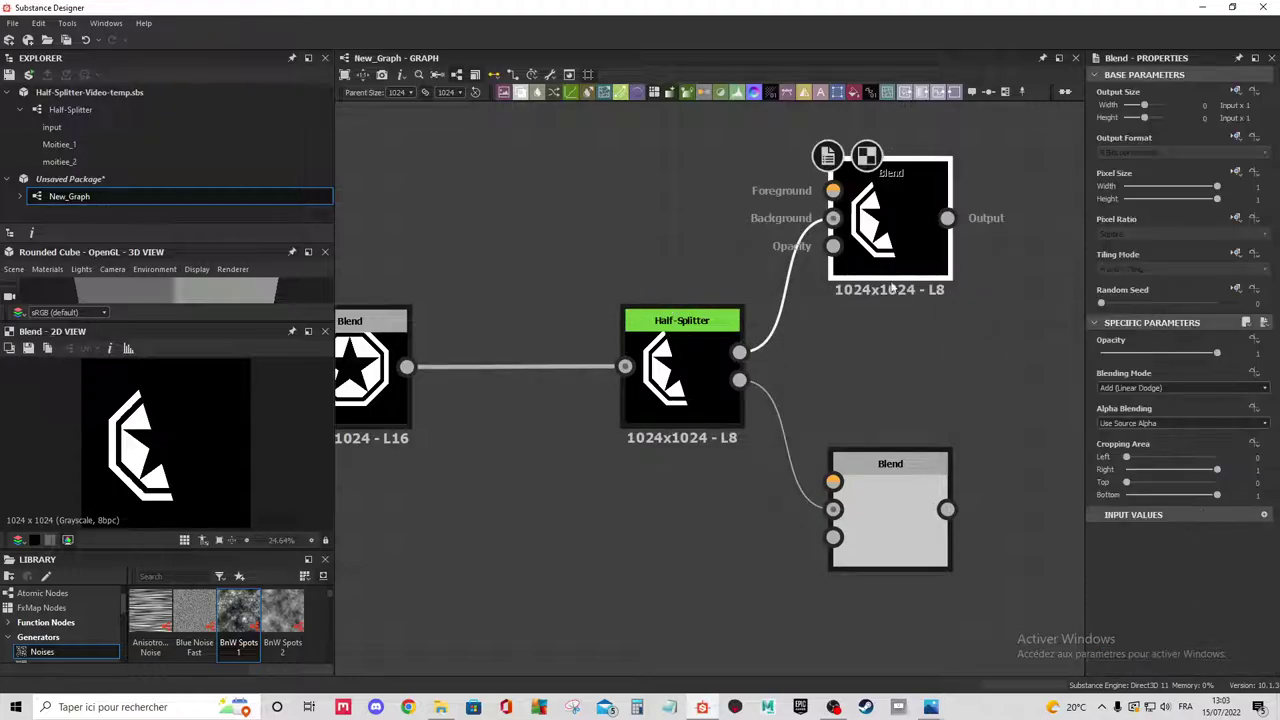
{"action": "left_click", "coordinate": [886, 491]}
{"action": "scroll", "coordinate": [645, 385], "scroll_direction": "down", "scroll_amount": 2}
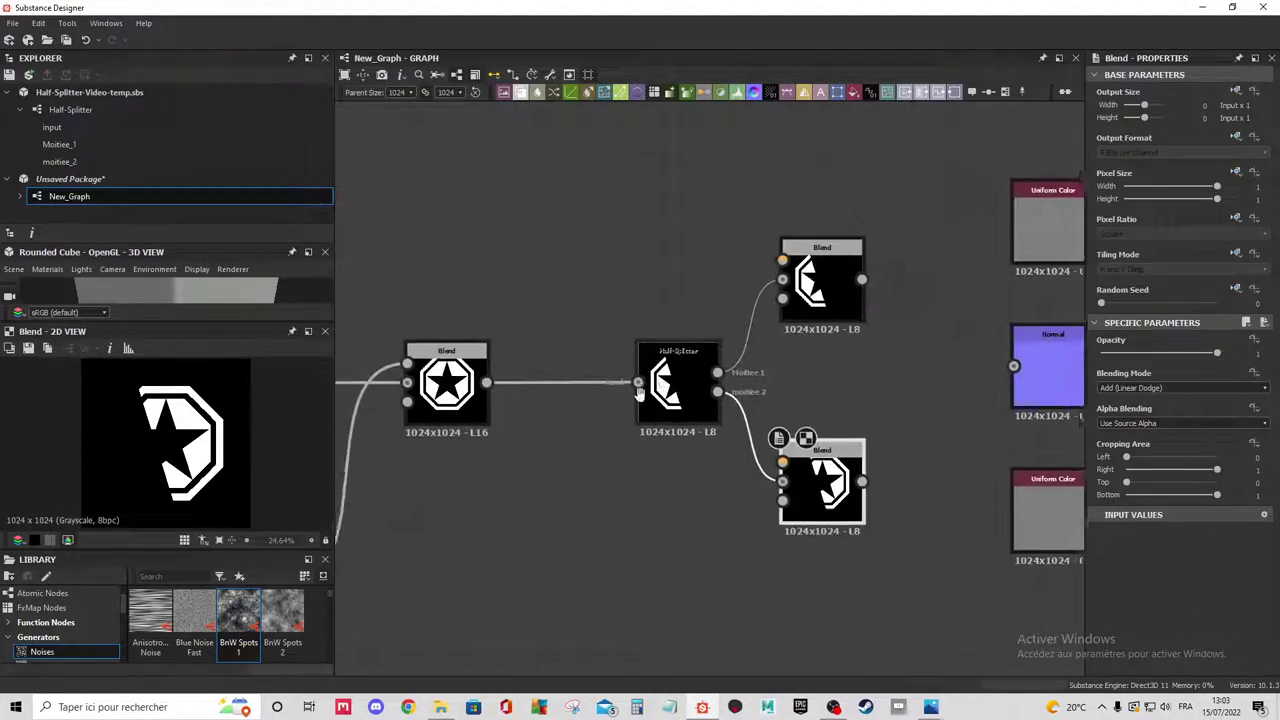
{"action": "scroll", "coordinate": [638, 390], "scroll_direction": "up", "scroll_amount": 2}
{"action": "scroll", "coordinate": [645, 410], "scroll_direction": "up", "scroll_amount": 1}
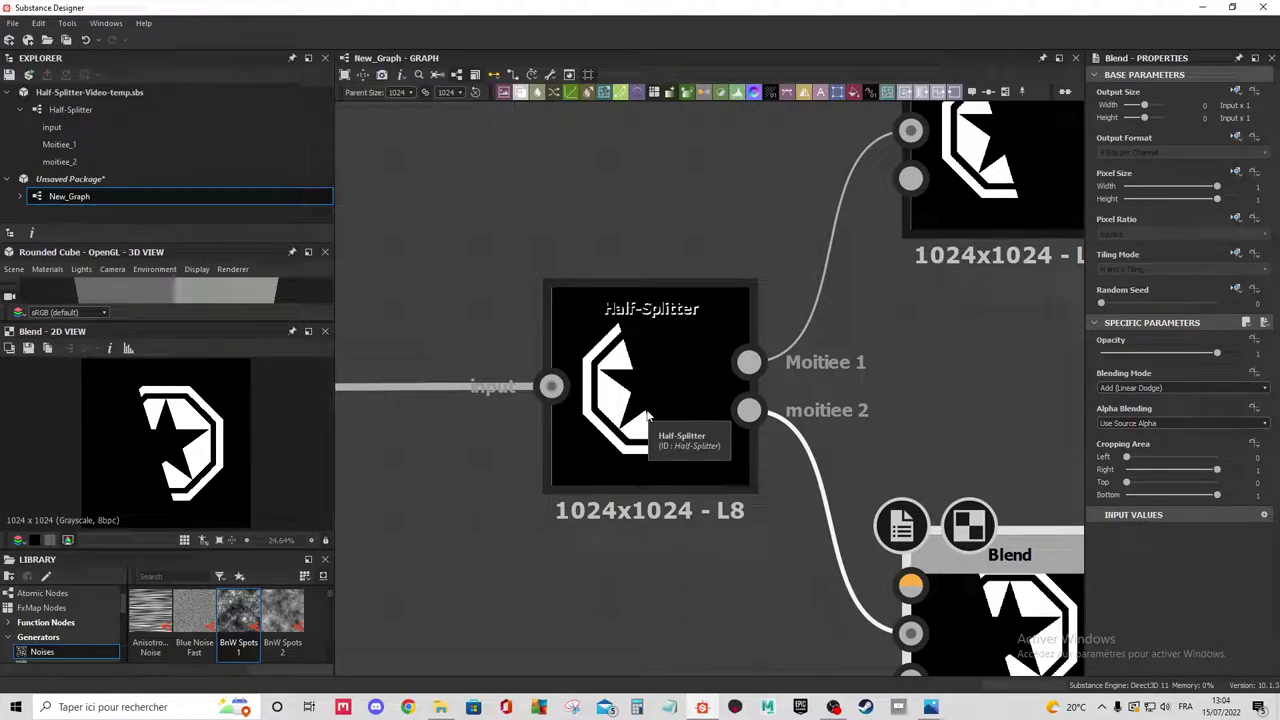
{"action": "scroll", "coordinate": [654, 370], "scroll_direction": "down", "scroll_amount": 2}
{"action": "left_click", "coordinate": [654, 370]}
{"action": "scroll", "coordinate": [654, 370], "scroll_direction": "down", "scroll_amount": 1}
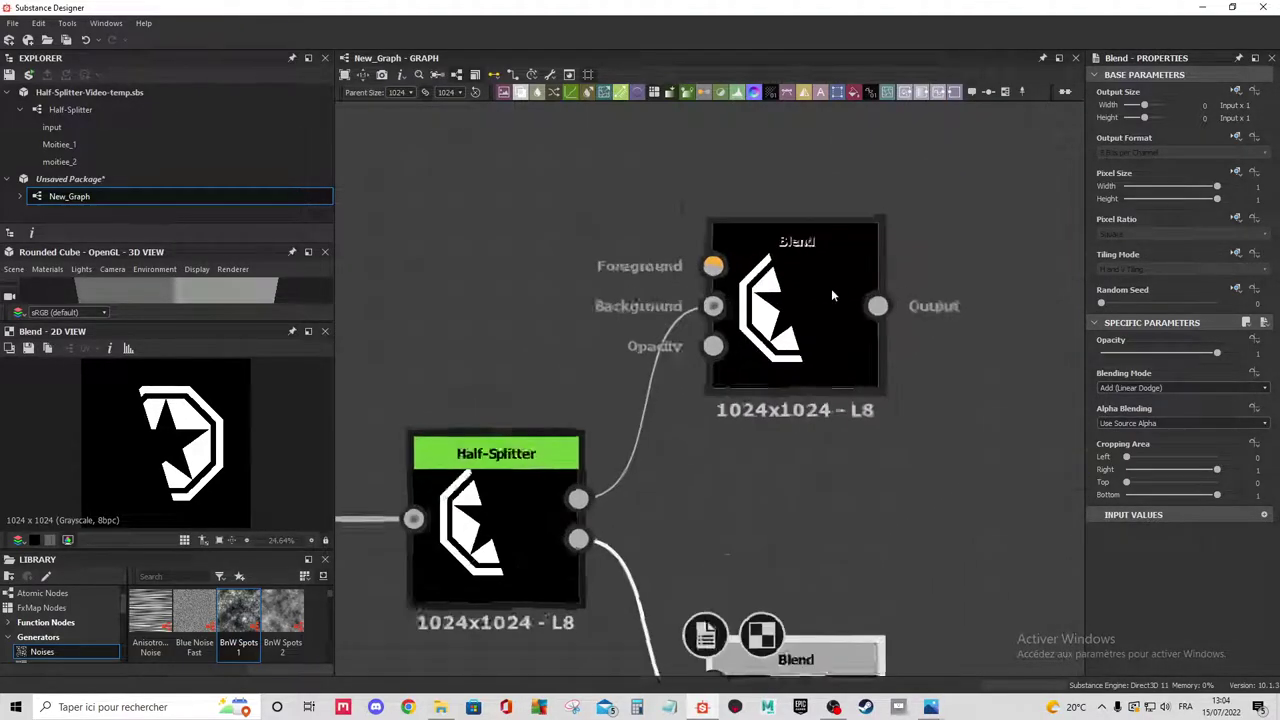
{"action": "middle_click_drag", "start_coordinate": [803, 326], "coordinate": [837, 264]}
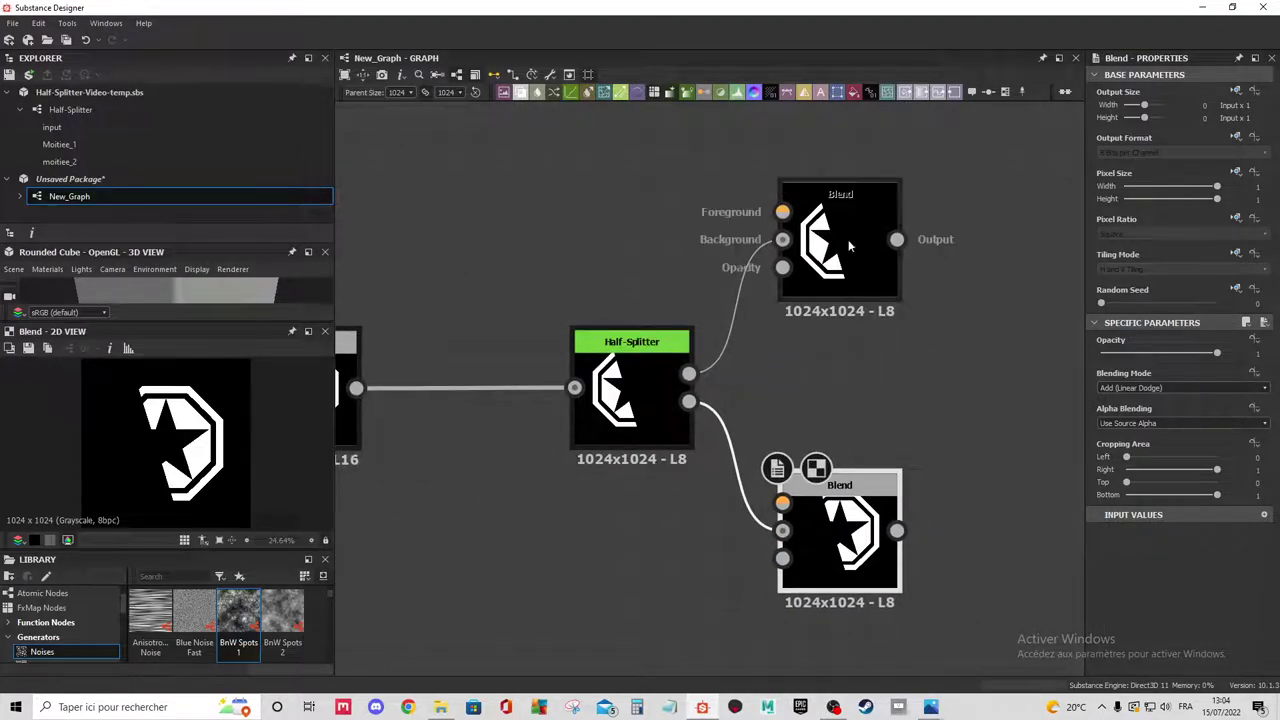
{"action": "left_click_drag", "start_coordinate": [896, 239], "coordinate": [978, 231]}
Add a Transformation 2D node fed by the top half-star Blend.
{"action": "type", "text": "t"}
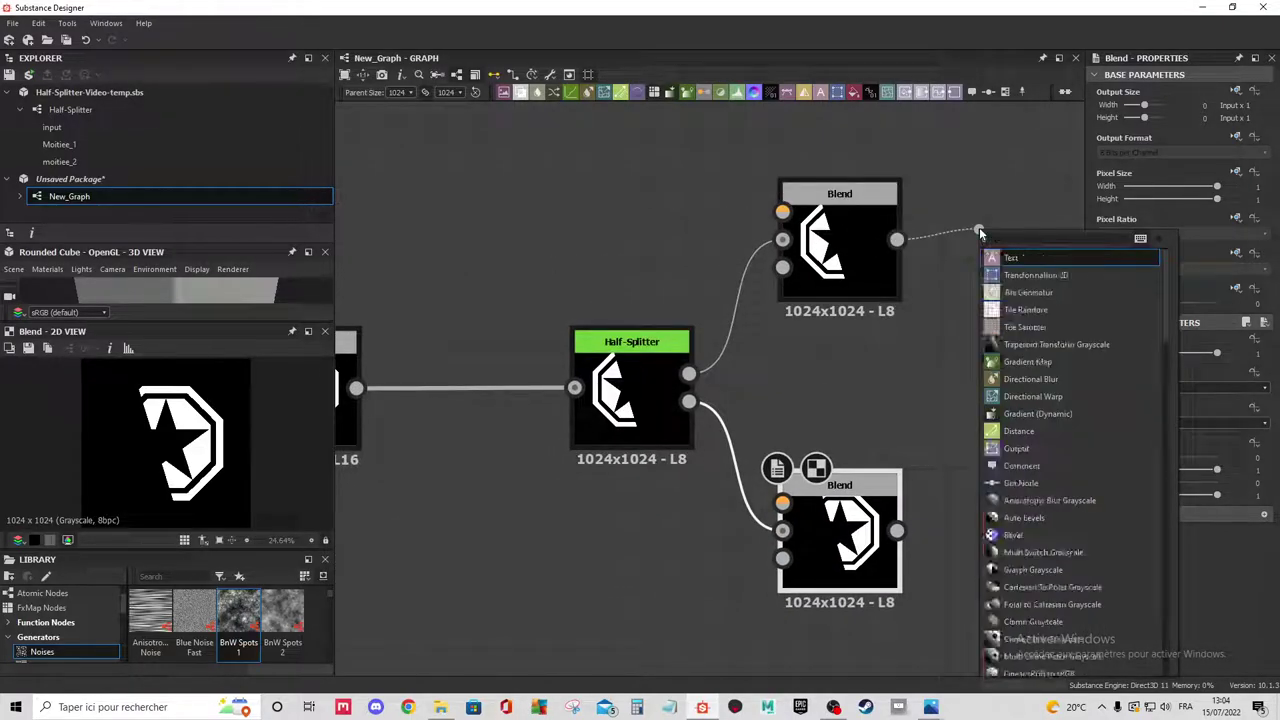
{"action": "left_click", "coordinate": [1035, 258]}
{"action": "scroll", "coordinate": [960, 313], "scroll_direction": "down", "scroll_amount": 1}
{"action": "scroll", "coordinate": [960, 313], "scroll_direction": "down", "scroll_amount": 1}
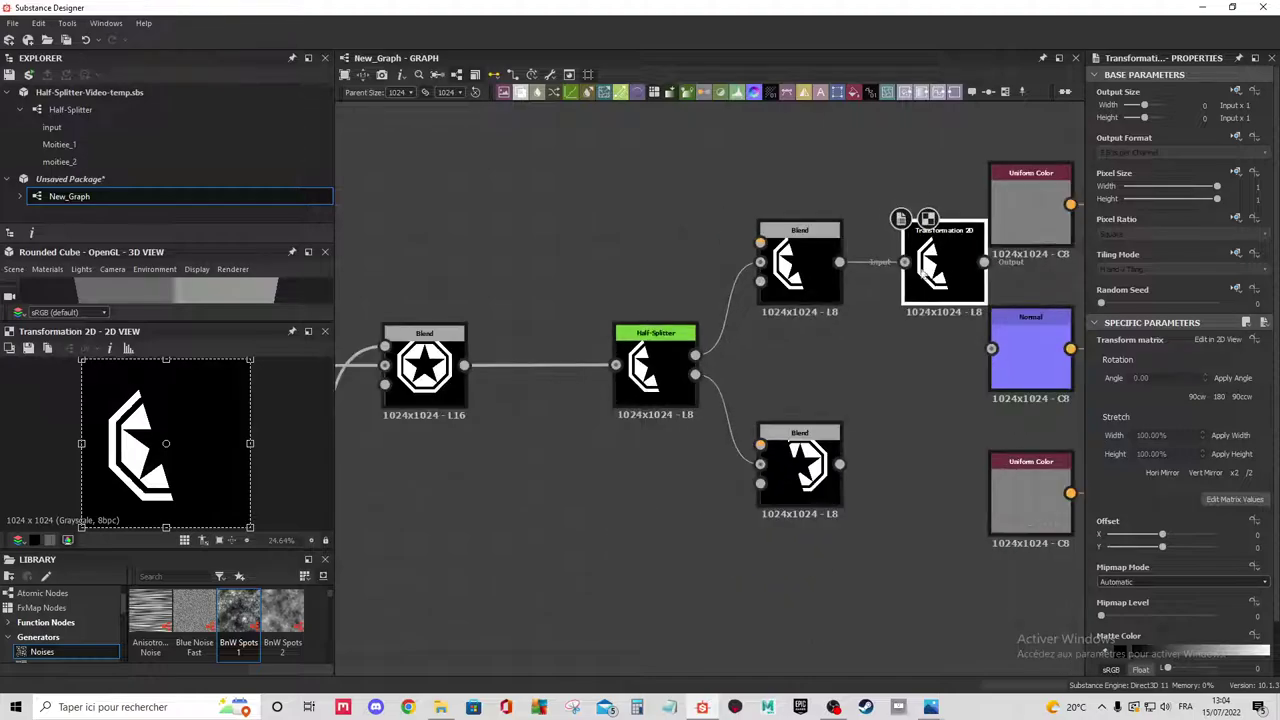
Offset and rotate the half-star into a tiled pattern, then preview the full star Blend.
{"action": "left_click_drag", "start_coordinate": [143, 470], "coordinate": [178, 458]}
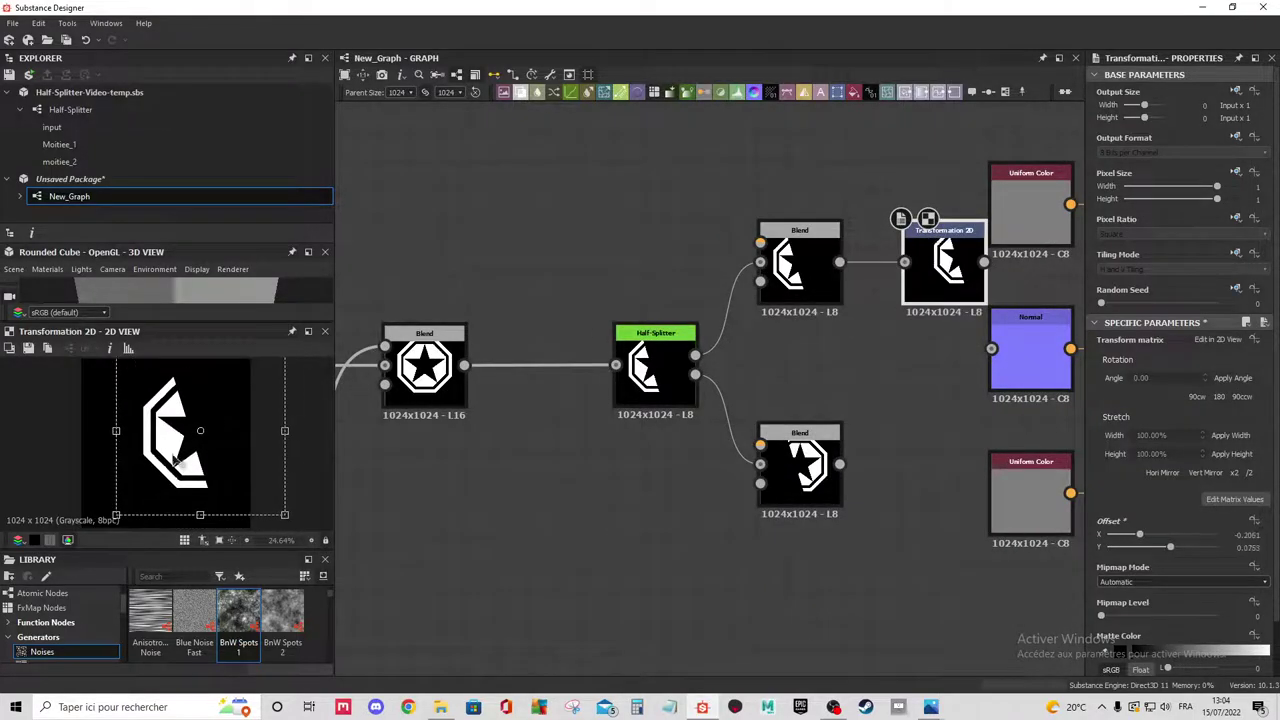
{"action": "mouse_move", "coordinate": [291, 524]}
{"action": "left_mouse_down"}
{"action": "mouse_move", "coordinate": [313, 464]}
{"action": "mouse_move", "coordinate": [158, 445]}
{"action": "mouse_move", "coordinate": [160, 470]}
{"action": "left_mouse_up"}
{"action": "scroll", "coordinate": [160, 425], "scroll_direction": "down", "scroll_amount": 2}
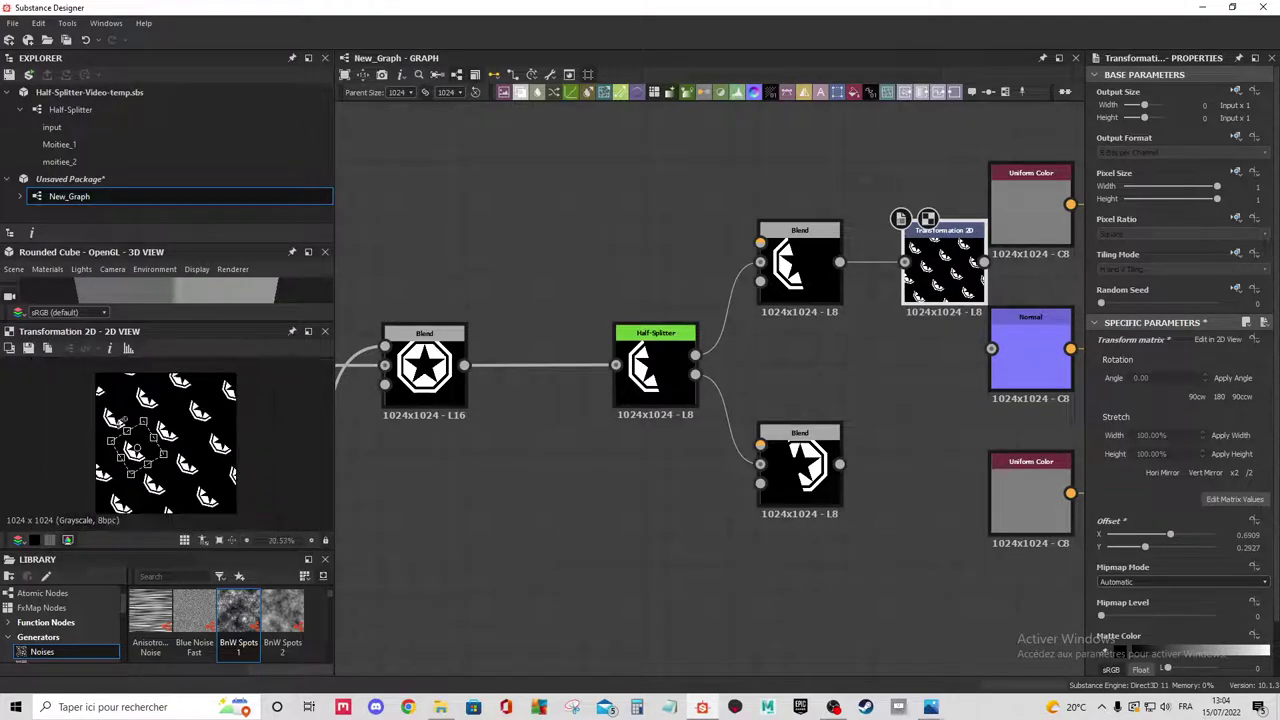
{"action": "mouse_move", "coordinate": [160, 425]}
{"action": "left_mouse_down"}
{"action": "mouse_move", "coordinate": [212, 448]}
{"action": "mouse_move", "coordinate": [168, 462]}
{"action": "left_mouse_up"}
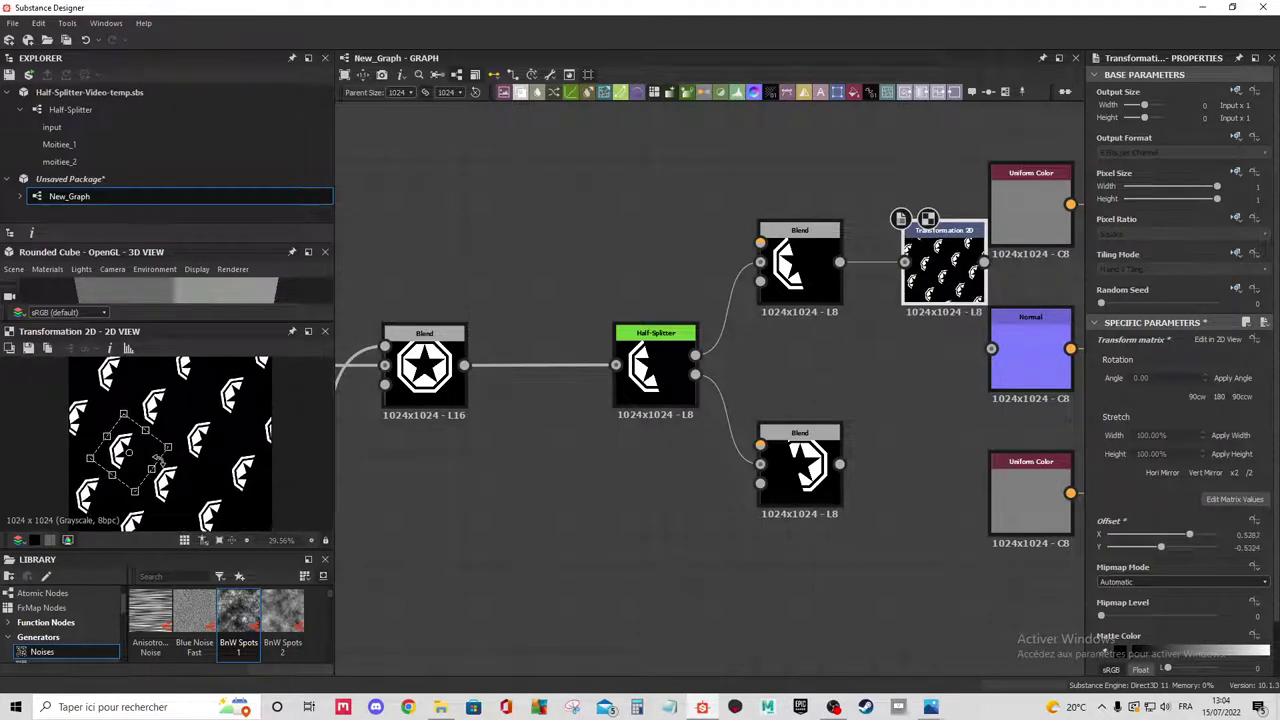
{"action": "scroll", "coordinate": [476, 382], "scroll_direction": "up", "scroll_amount": 3}
{"action": "scroll", "coordinate": [476, 382], "scroll_direction": "down", "scroll_amount": 2}
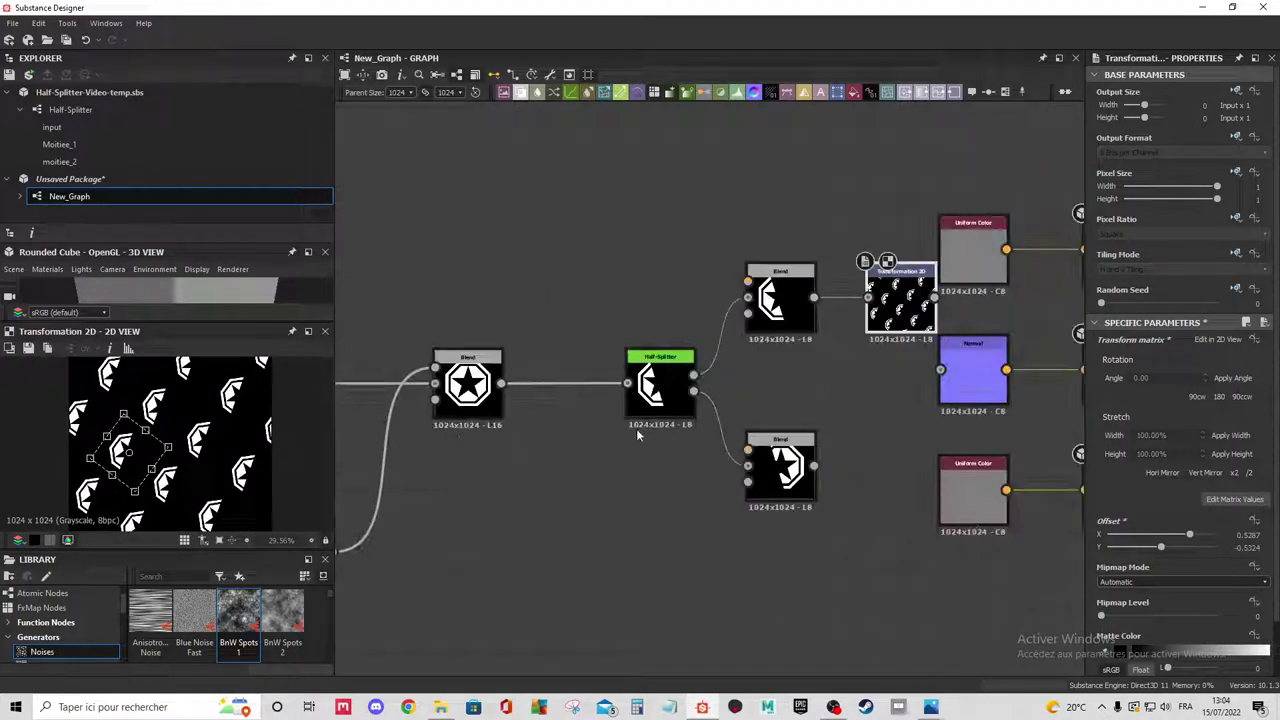
{"action": "double_click", "coordinate": [470, 382]}
Set the Half-Splitter instance's Angle-Rotation to 182° and Split-Position to 0.47.
{"action": "left_click", "coordinate": [640, 400]}
{"action": "scroll", "coordinate": [848, 485], "scroll_direction": "down", "scroll_amount": 1}
{"action": "scroll", "coordinate": [848, 485], "scroll_direction": "up", "scroll_amount": 2}
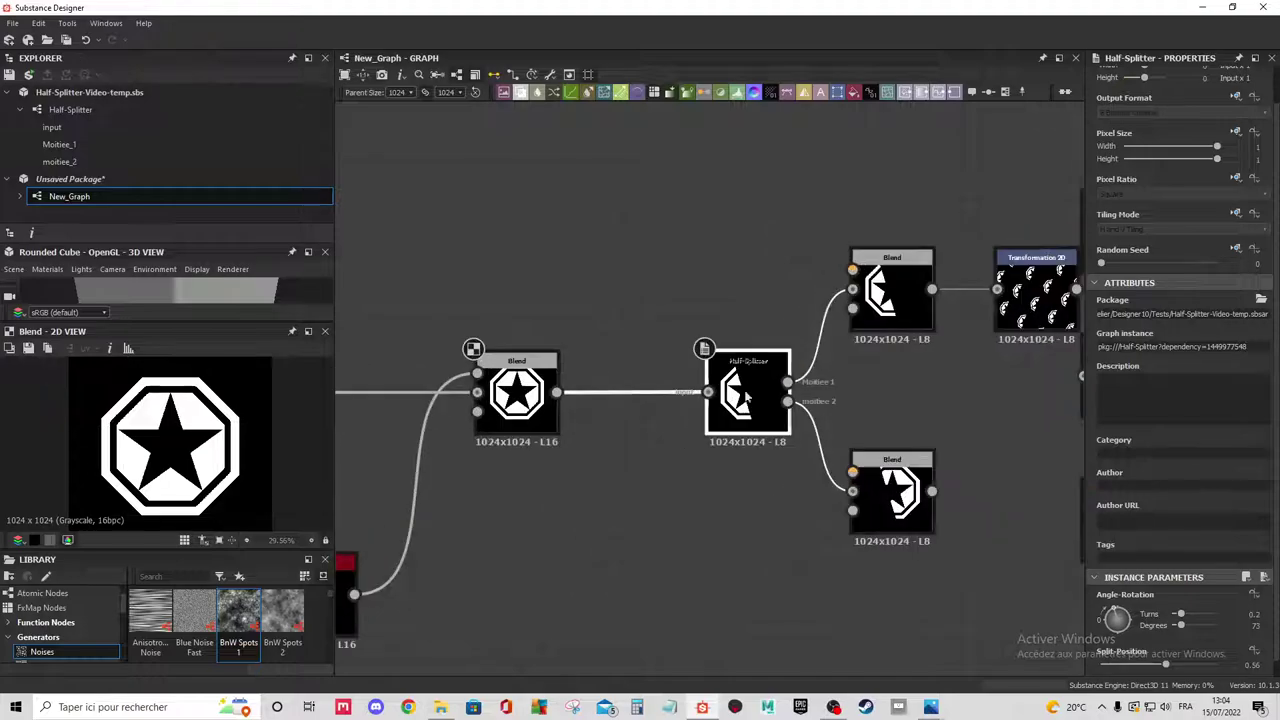
{"action": "left_click_drag", "start_coordinate": [1122, 616], "coordinate": [1152, 625]}
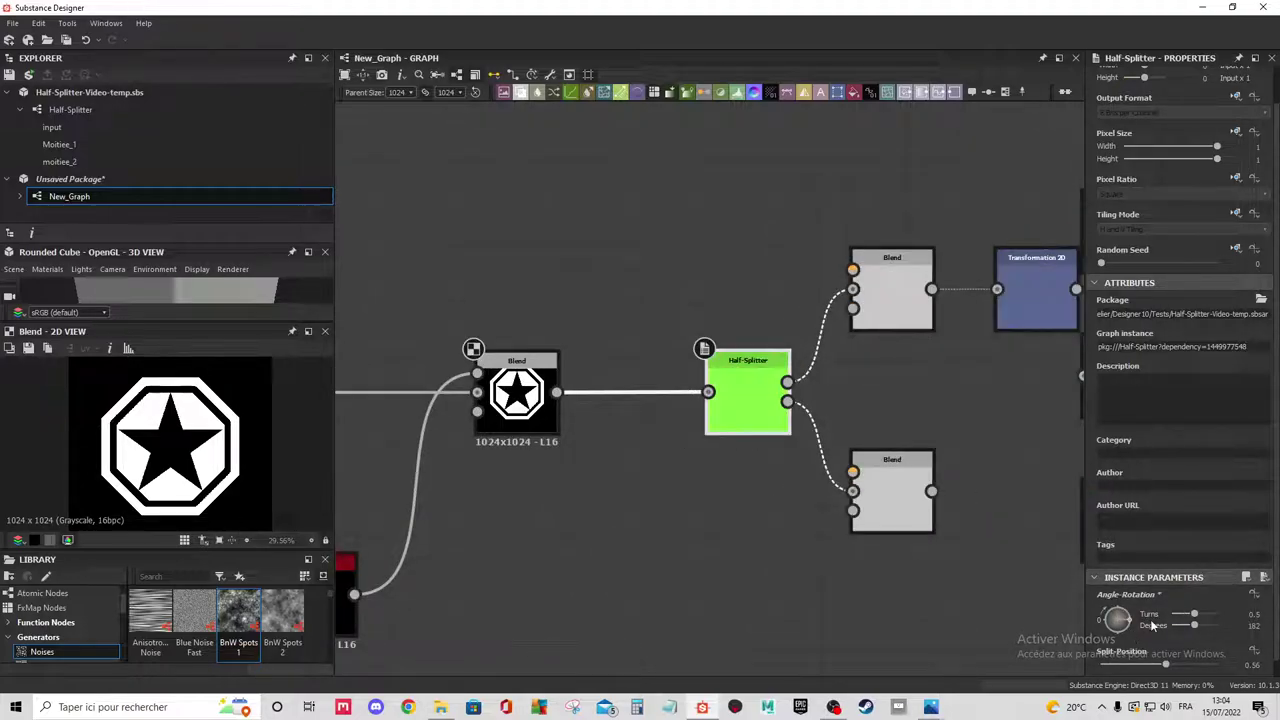
{"action": "double_click", "coordinate": [748, 400]}
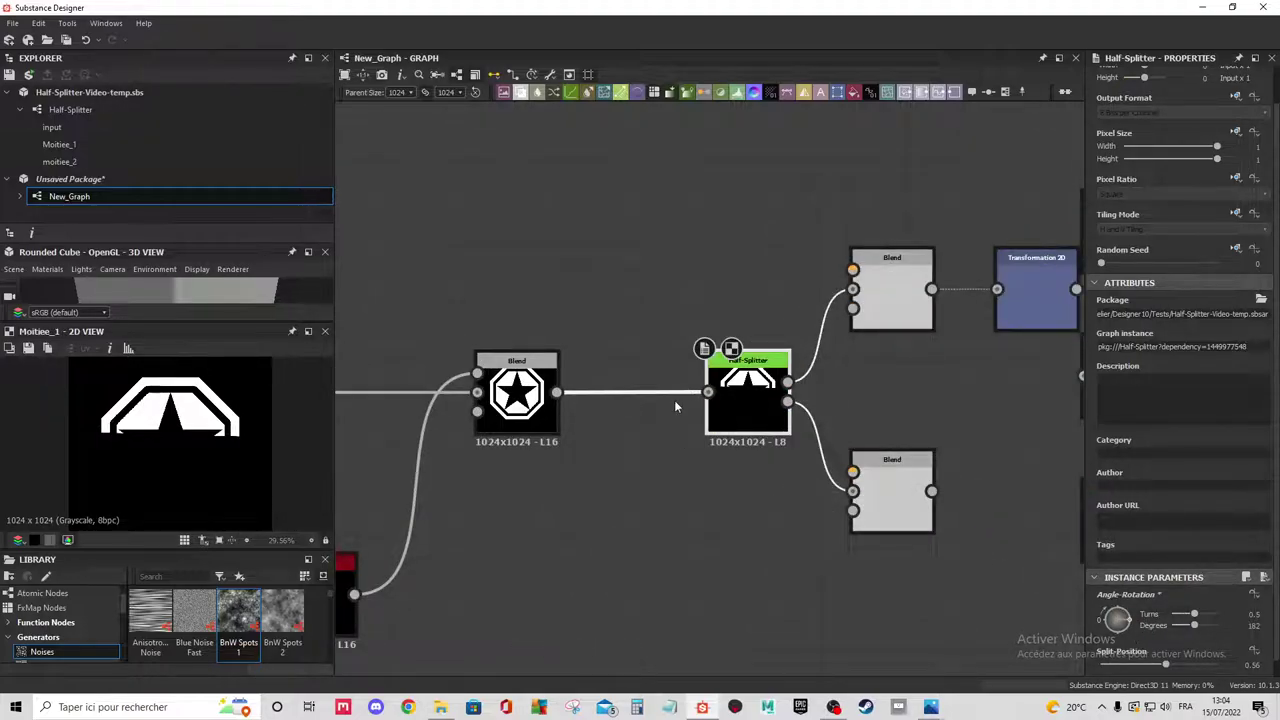
{"action": "left_click_drag", "start_coordinate": [1162, 665], "coordinate": [1167, 665]}
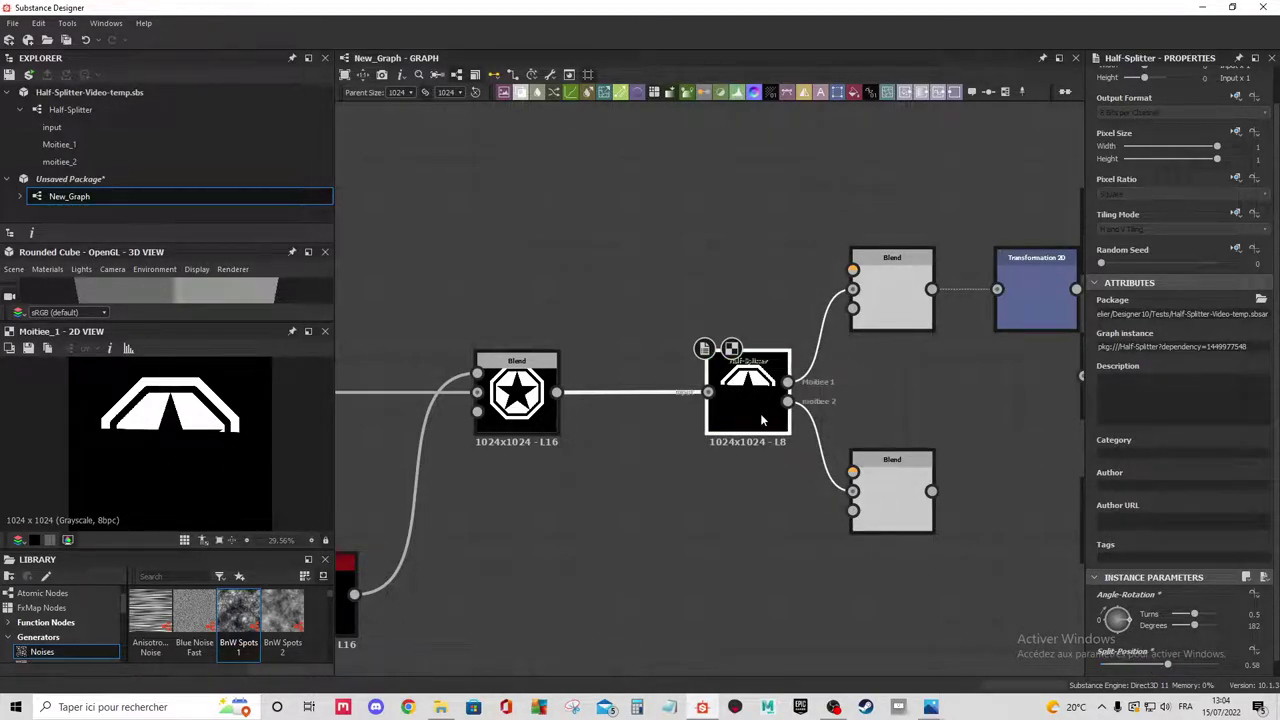
{"action": "left_click_drag", "start_coordinate": [1160, 666], "coordinate": [1157, 665]}
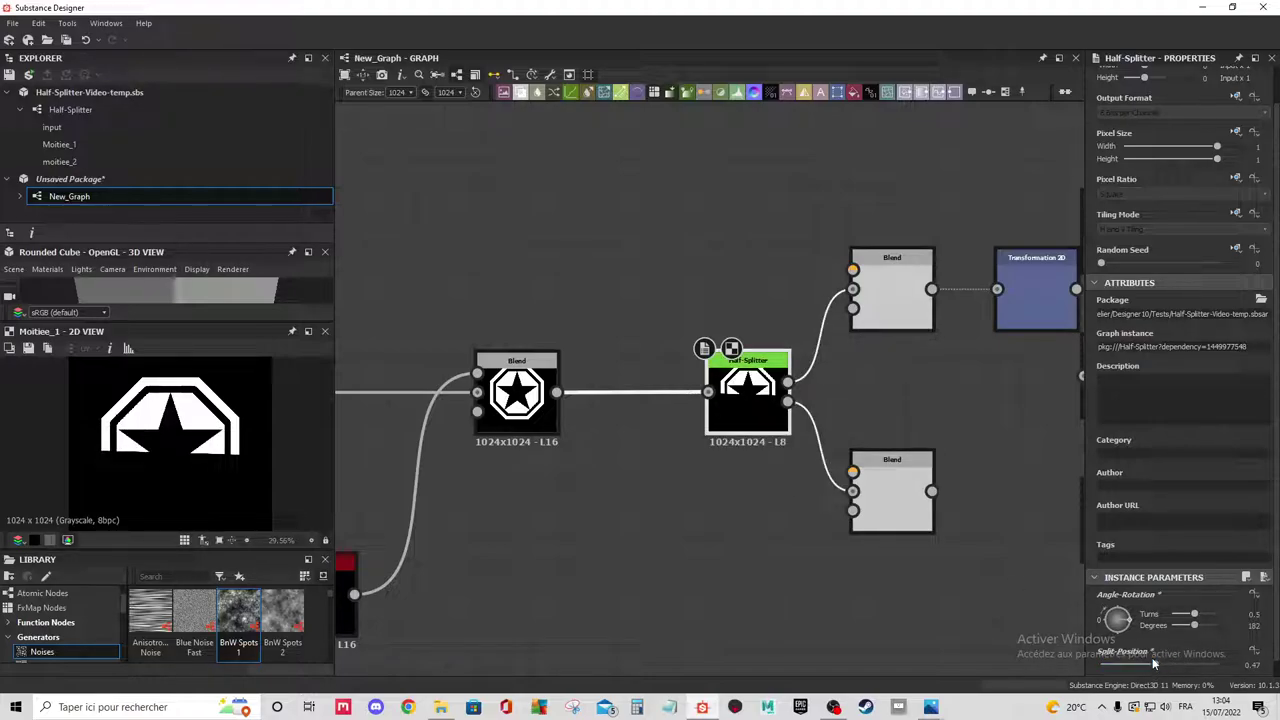
Check the tiled Transformation 2D result, then select the Half-Splitter graph in the package.
{"action": "left_click", "coordinate": [1049, 293]}
{"action": "scroll", "coordinate": [1045, 295], "scroll_direction": "down", "scroll_amount": 1}
{"action": "scroll", "coordinate": [1040, 300], "scroll_direction": "down", "scroll_amount": 1}
{"action": "scroll", "coordinate": [800, 330], "scroll_direction": "down", "scroll_amount": 2}
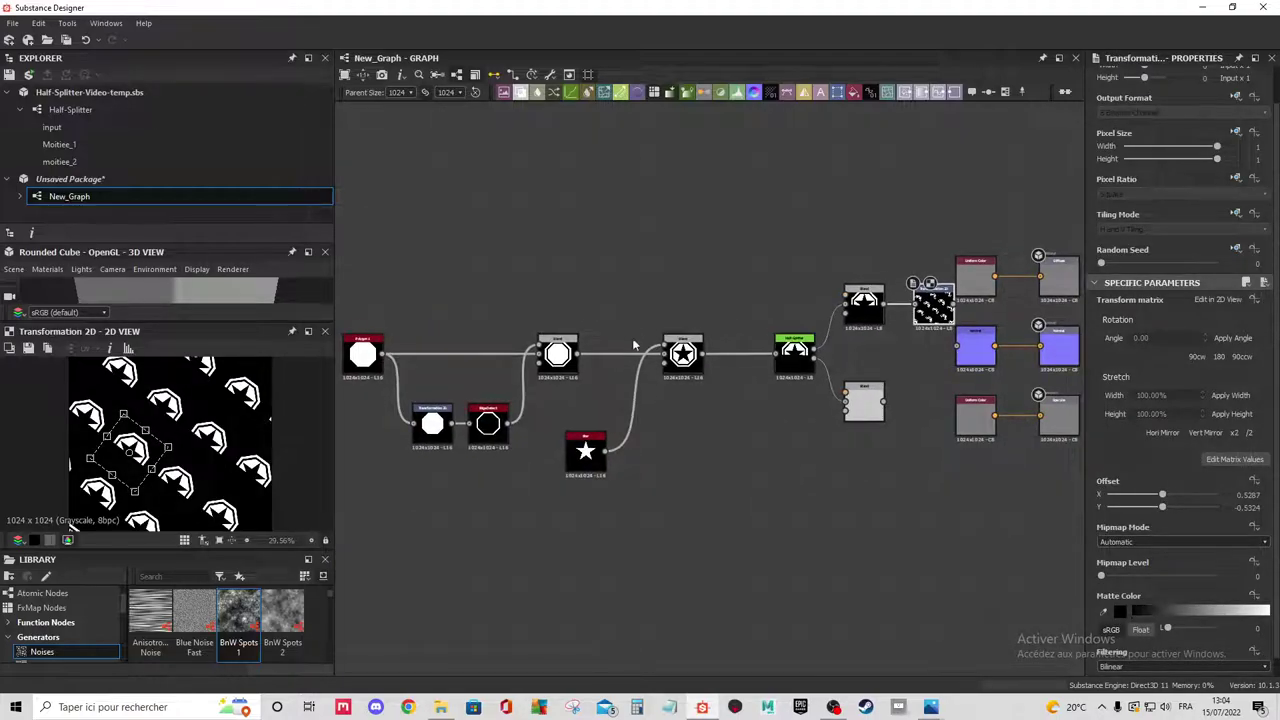
{"action": "scroll", "coordinate": [633, 345], "scroll_direction": "down", "scroll_amount": 1}
{"action": "left_click", "coordinate": [197, 113]}
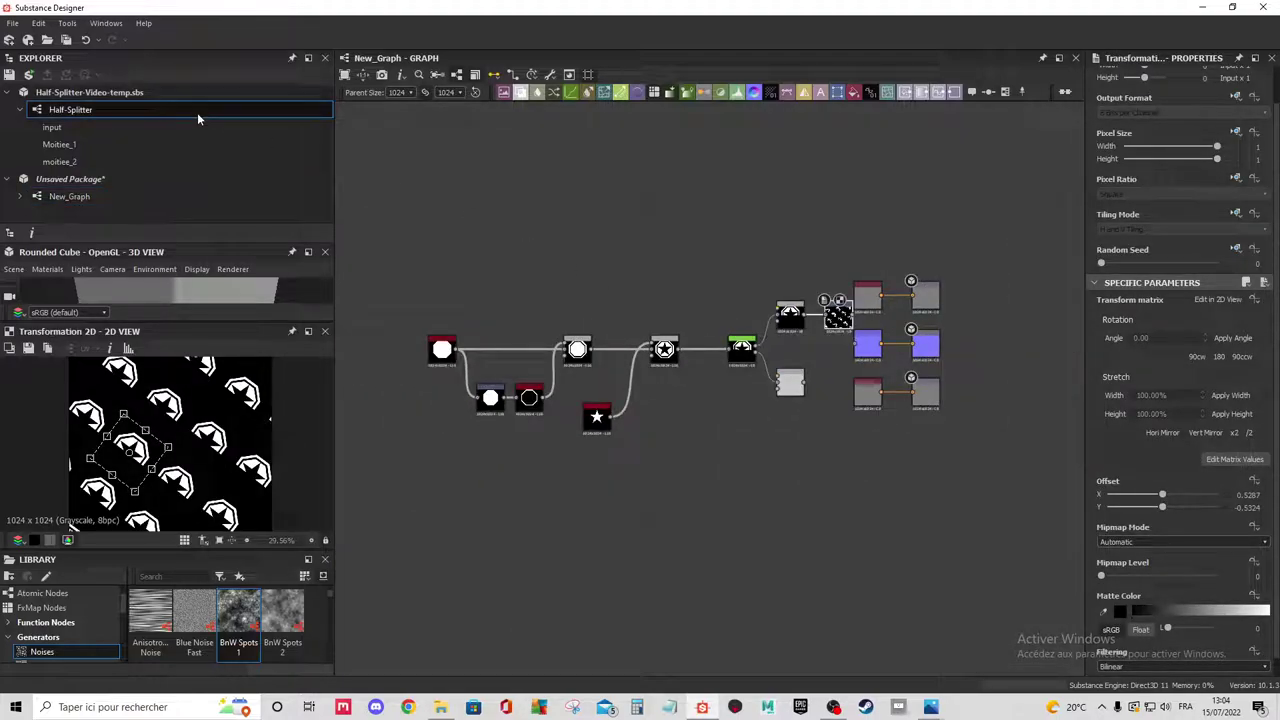
Reopen the Half-Splitter graph and box-select the bottom-left node chain leading to Masque.
{"action": "double_click", "coordinate": [197, 112]}
{"action": "scroll", "coordinate": [558, 298], "scroll_direction": "down", "scroll_amount": 2}
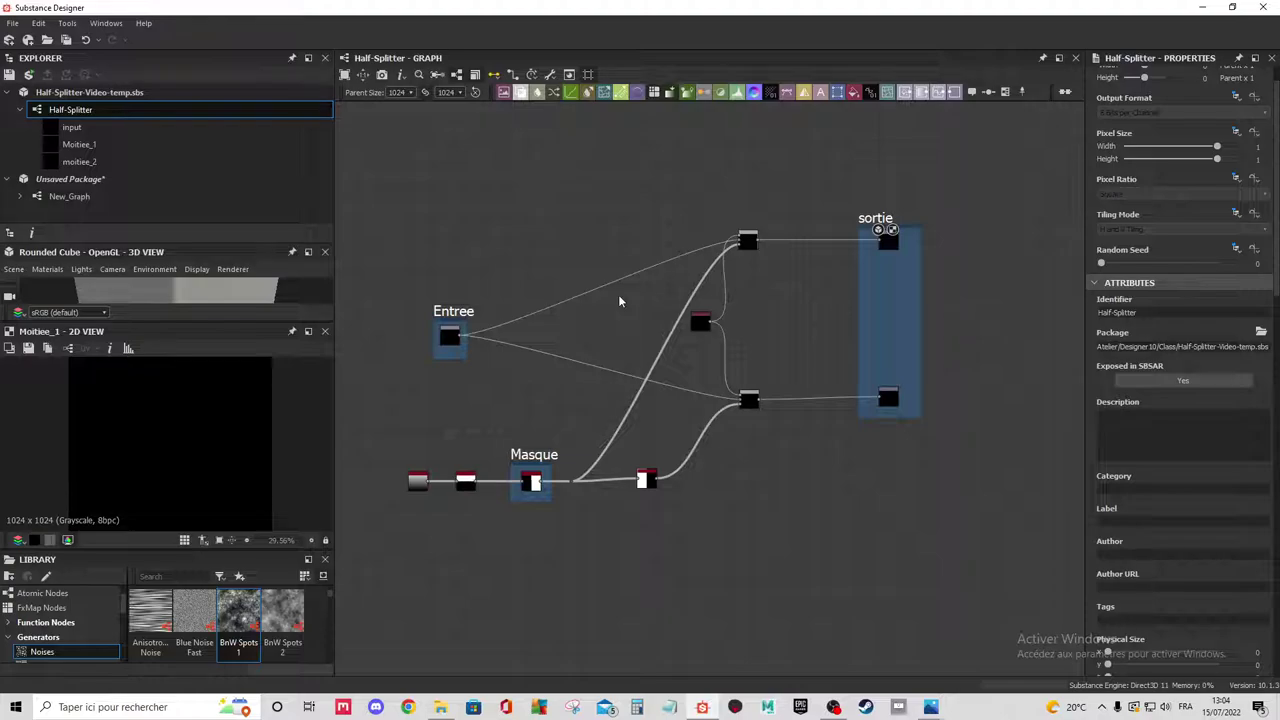
{"action": "scroll", "coordinate": [660, 280], "scroll_direction": "up", "scroll_amount": 1}
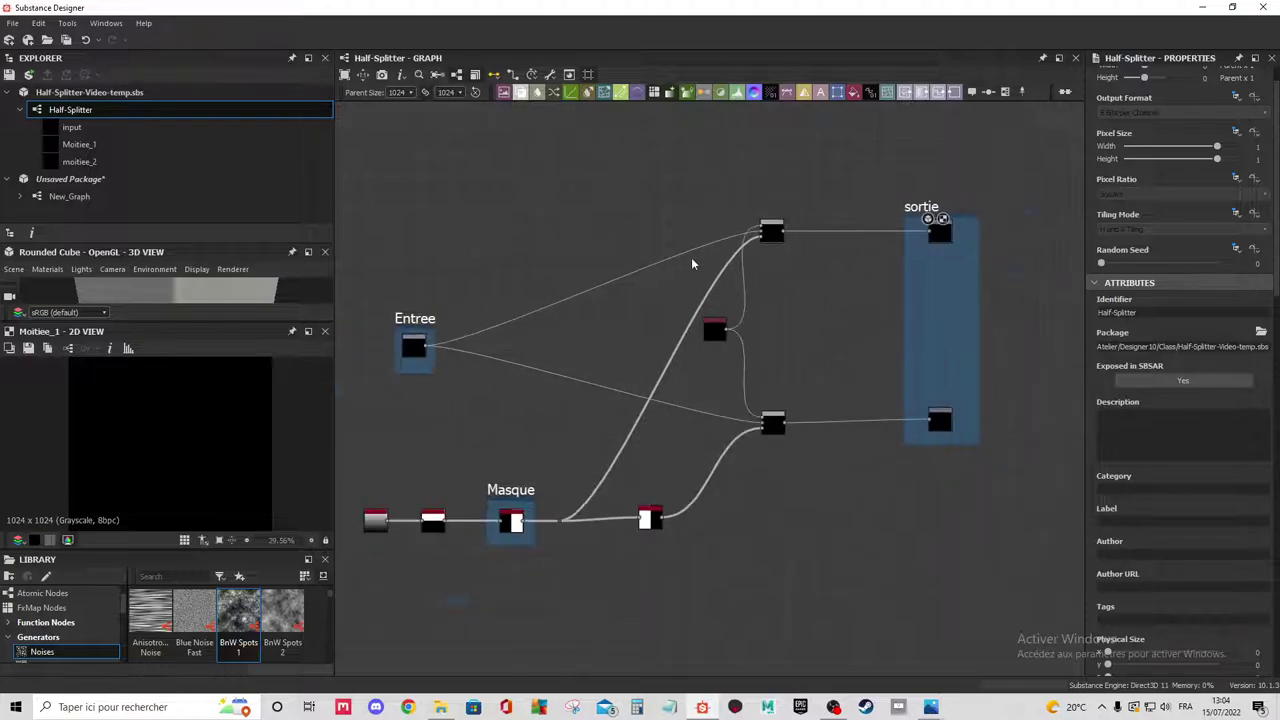
{"action": "scroll", "coordinate": [397, 462], "scroll_direction": "up", "scroll_amount": 2}
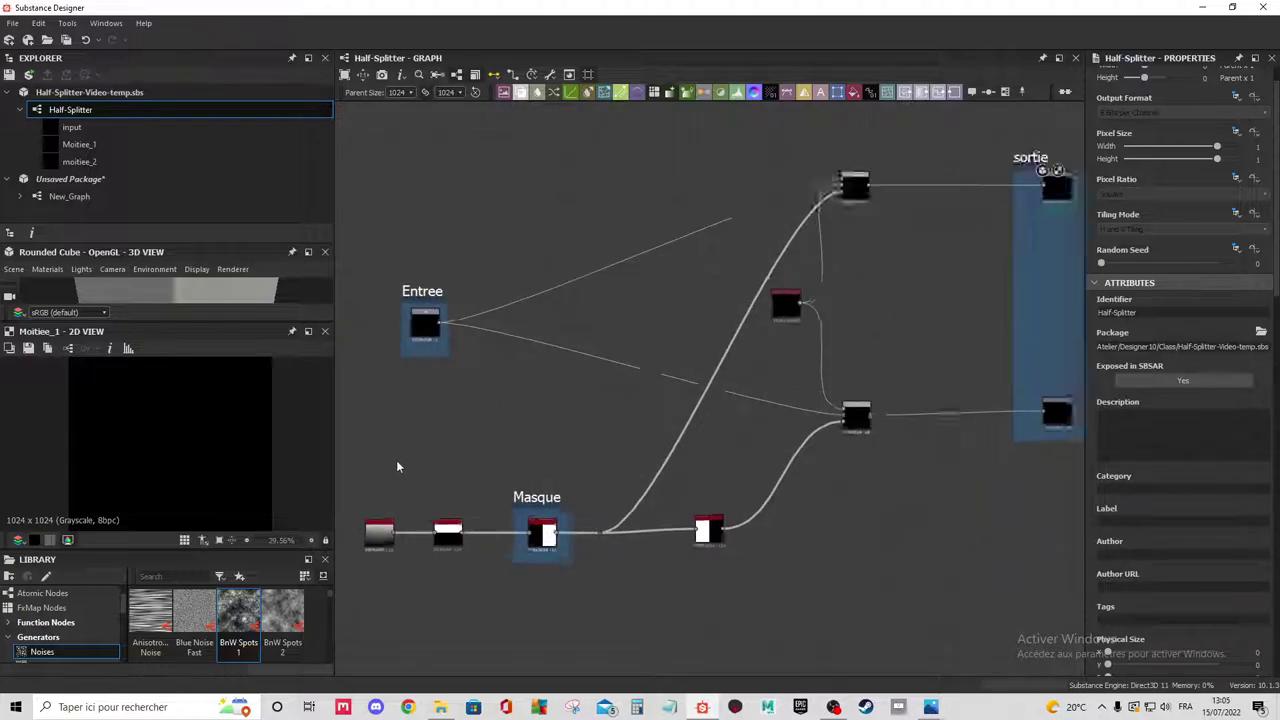
{"action": "left_click_drag", "start_coordinate": [391, 594], "coordinate": [641, 585]}
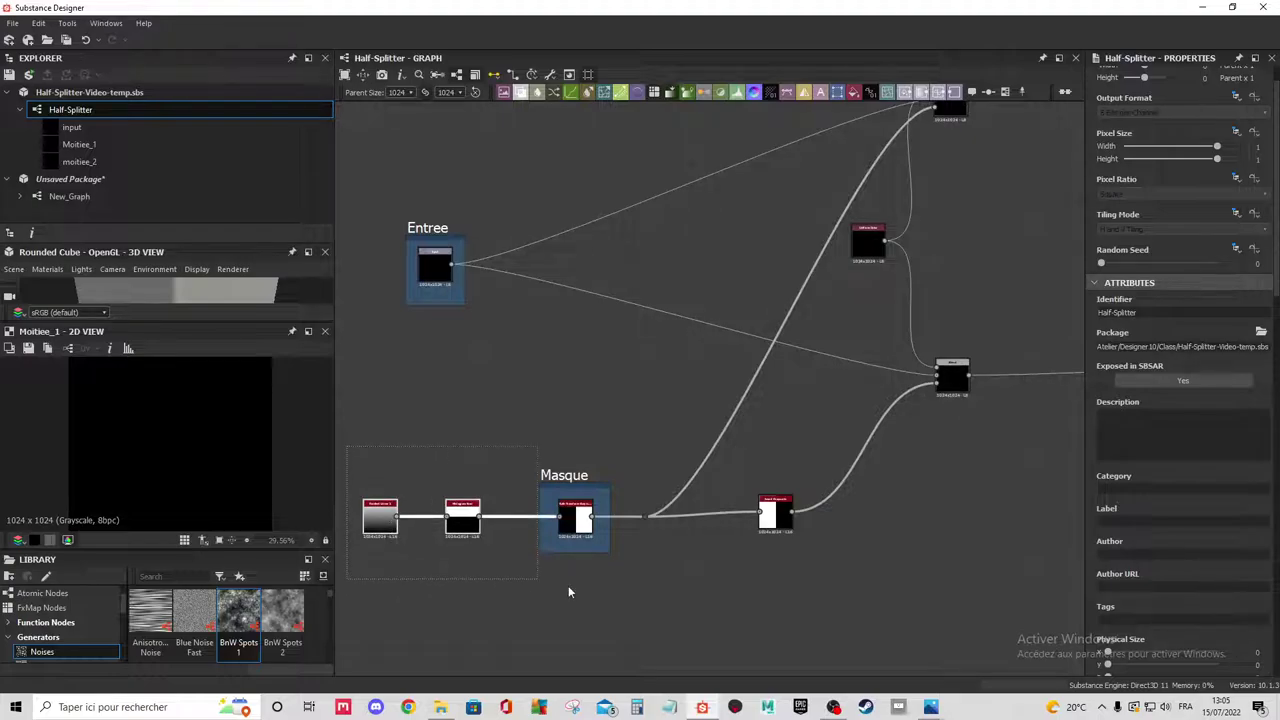
Wrap the selected mask nodes in a new frame titled 'plit' and fit all nodes in view.
{"action": "right_click", "coordinate": [580, 366]}
{"action": "left_click", "coordinate": [640, 52]}
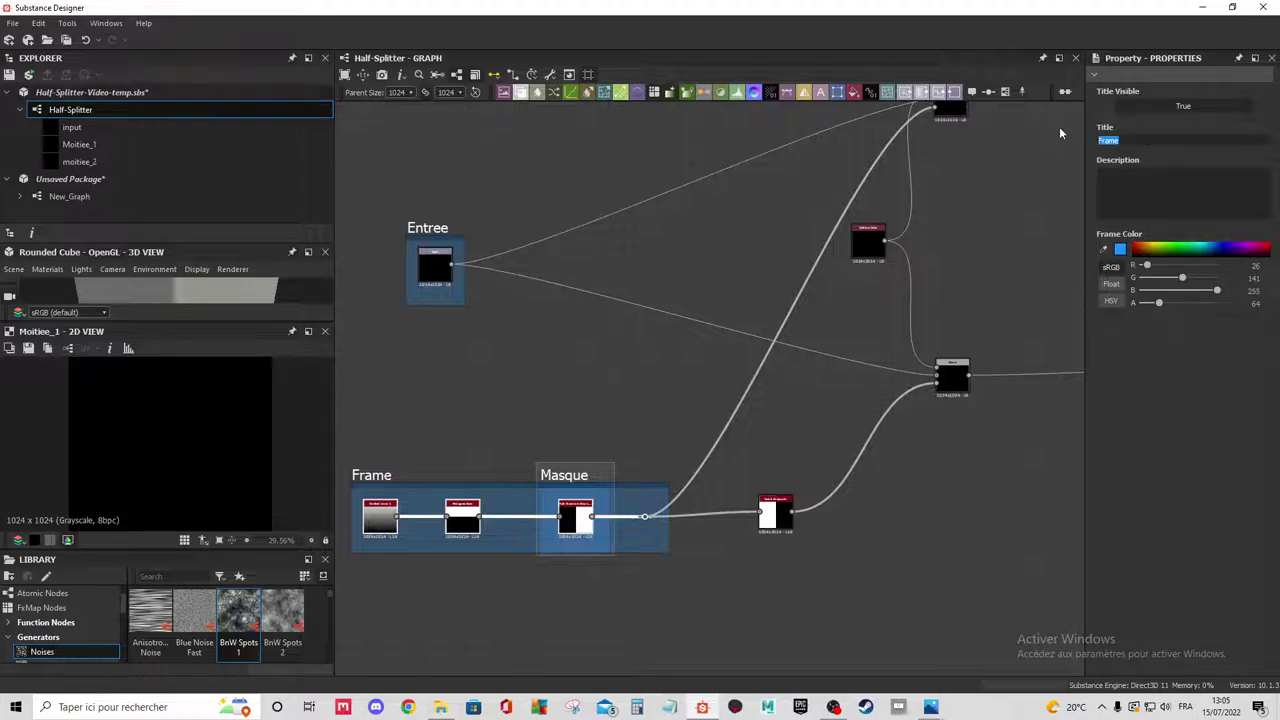
{"action": "type", "text": "plit"}
{"action": "key", "text": "Return"}
{"action": "scroll", "coordinate": [849, 154], "scroll_direction": "down", "scroll_amount": 2}
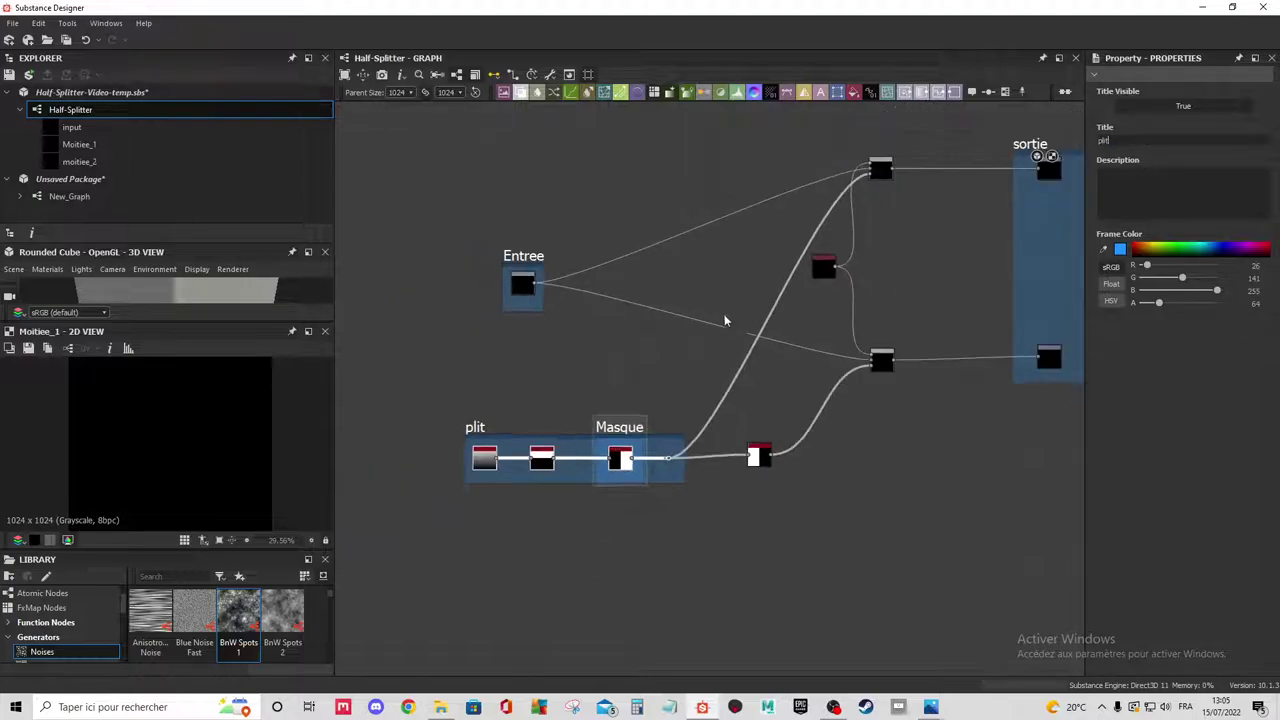
{"action": "middle_click_drag", "start_coordinate": [820, 243], "coordinate": [716, 337]}
{"action": "scroll", "coordinate": [716, 337], "scroll_direction": "up", "scroll_amount": 2}
{"action": "key", "text": "f"}
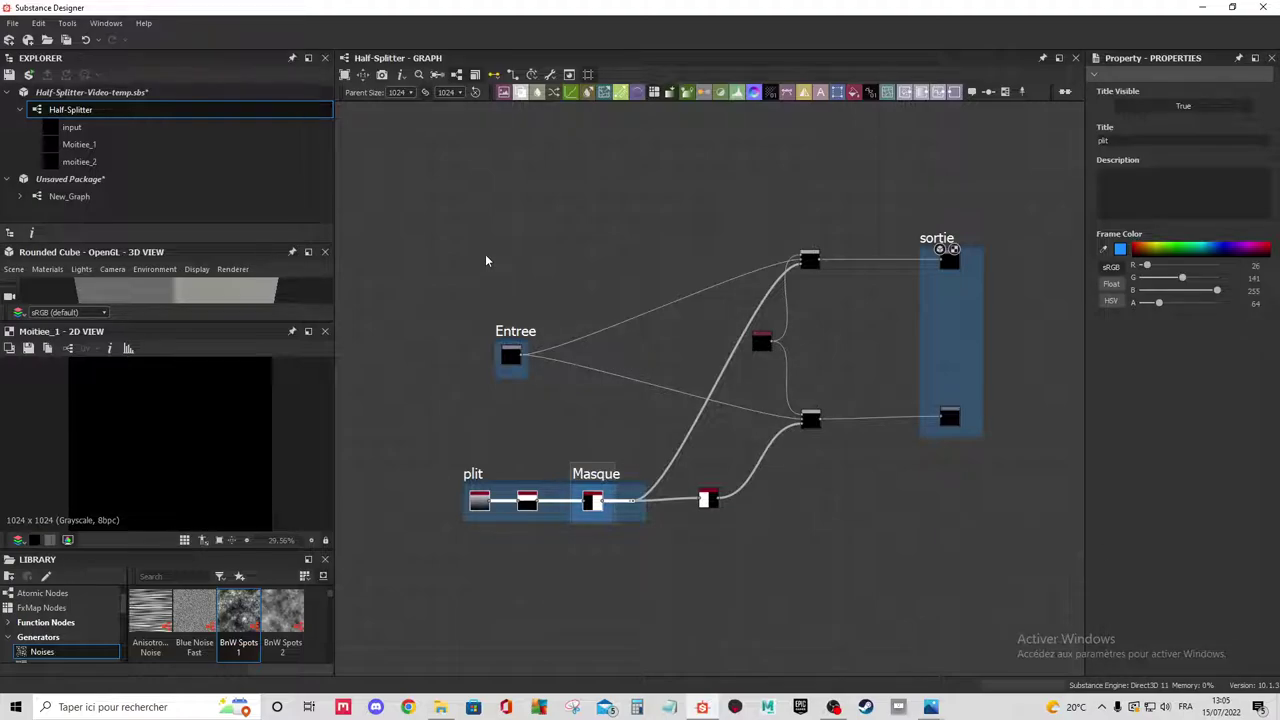
Create a new substance with an empty 512 × 512 px graph named MakeScreenSnow.
{"action": "left_click", "coordinate": [16, 25]}
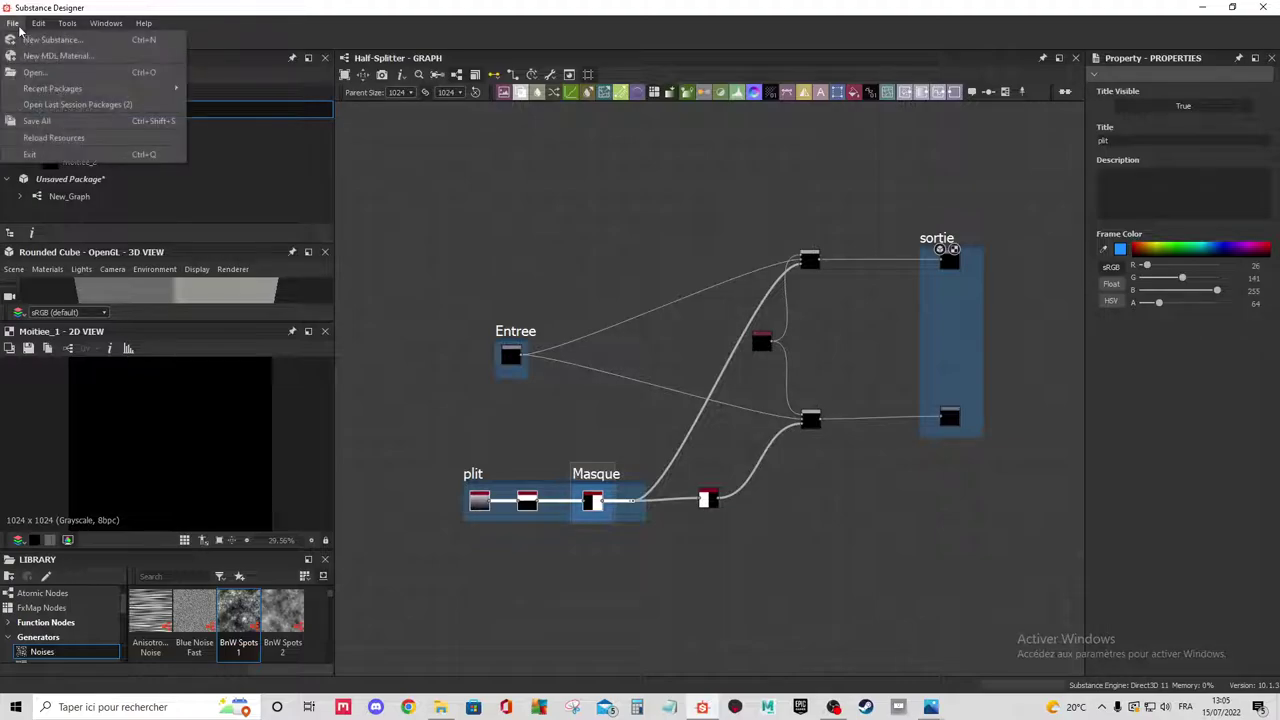
{"action": "left_click", "coordinate": [14, 23]}
{"action": "left_click", "coordinate": [14, 23]}
{"action": "left_click", "coordinate": [28, 40]}
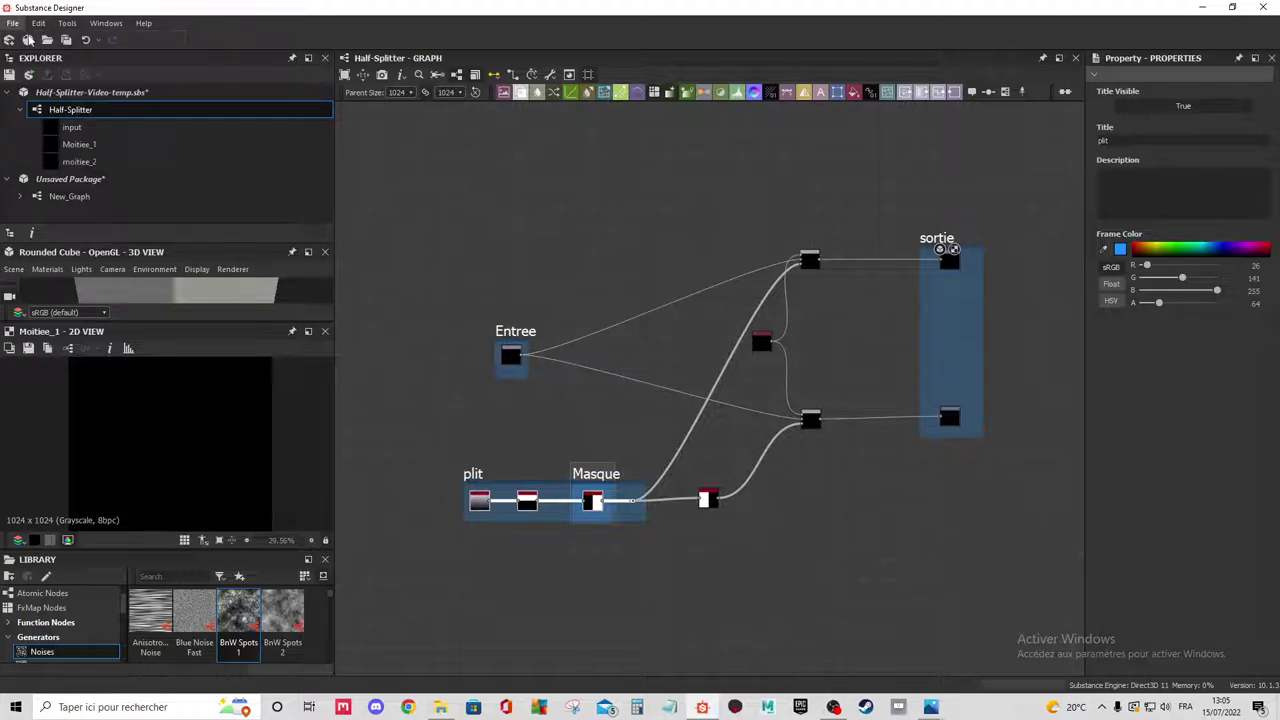
{"action": "left_click", "coordinate": [698, 264]}
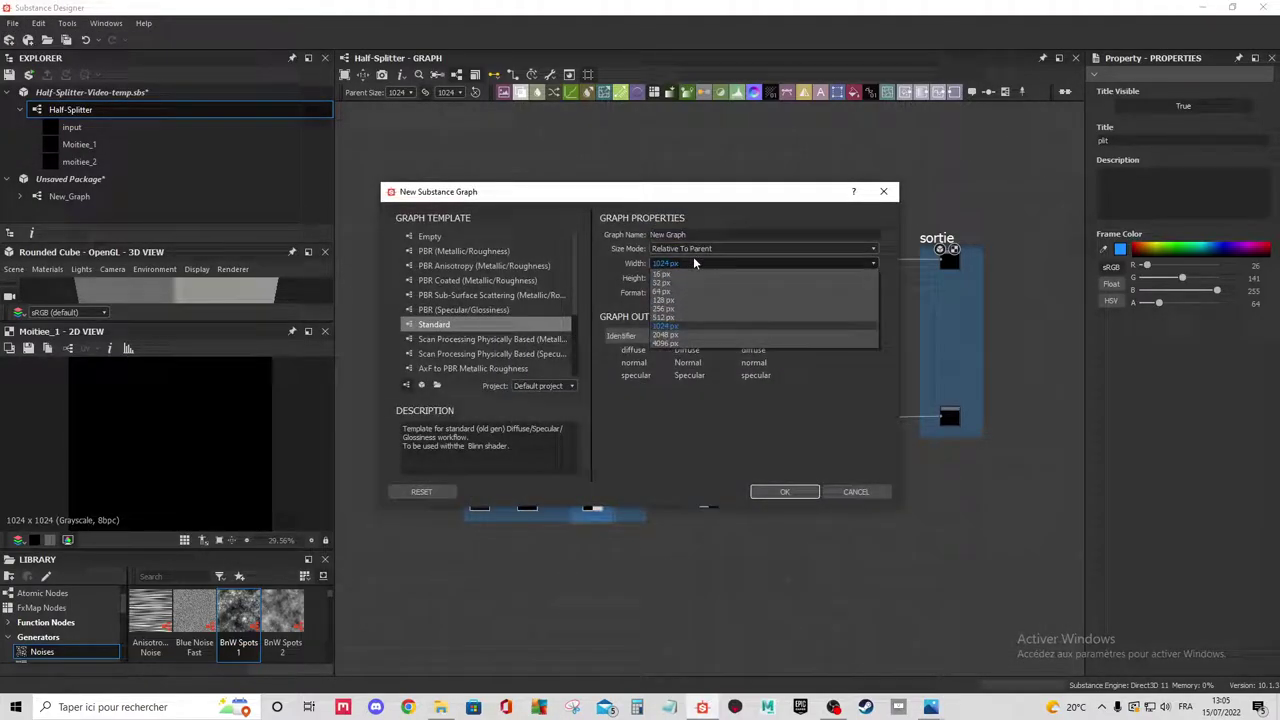
{"action": "left_click", "coordinate": [678, 317]}
{"action": "left_click", "coordinate": [680, 278]}
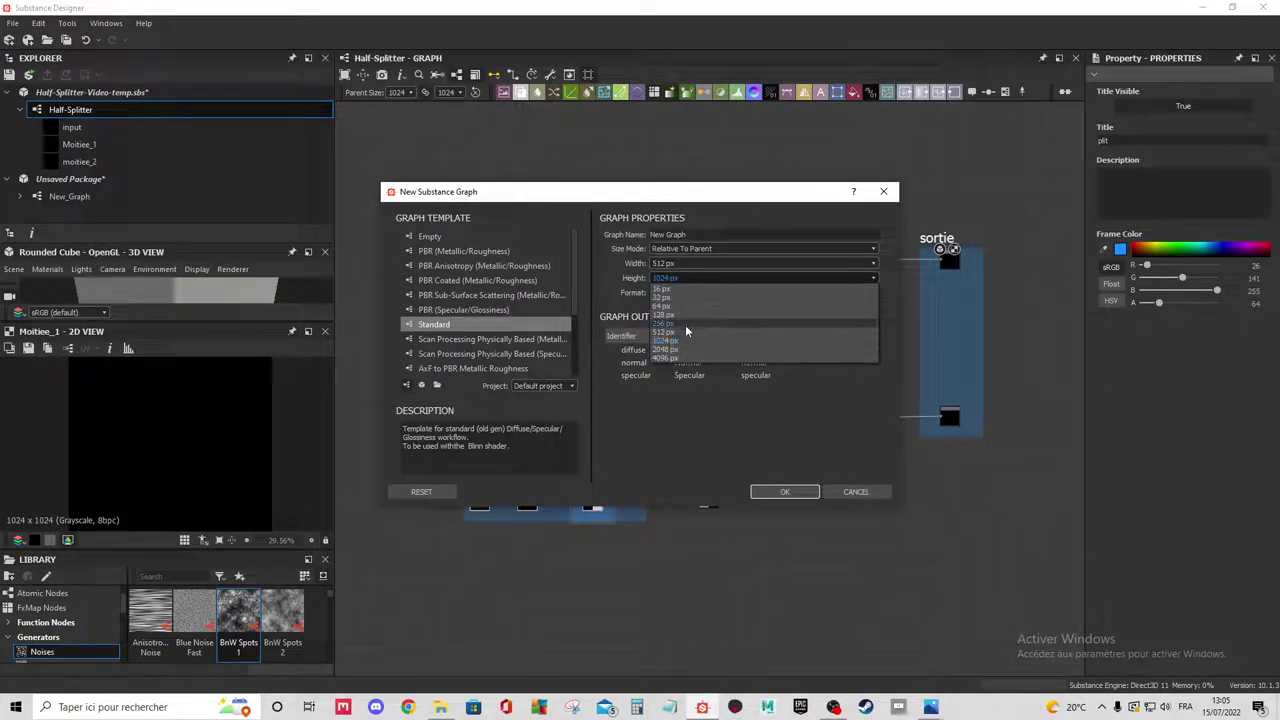
{"action": "left_click", "coordinate": [686, 332]}
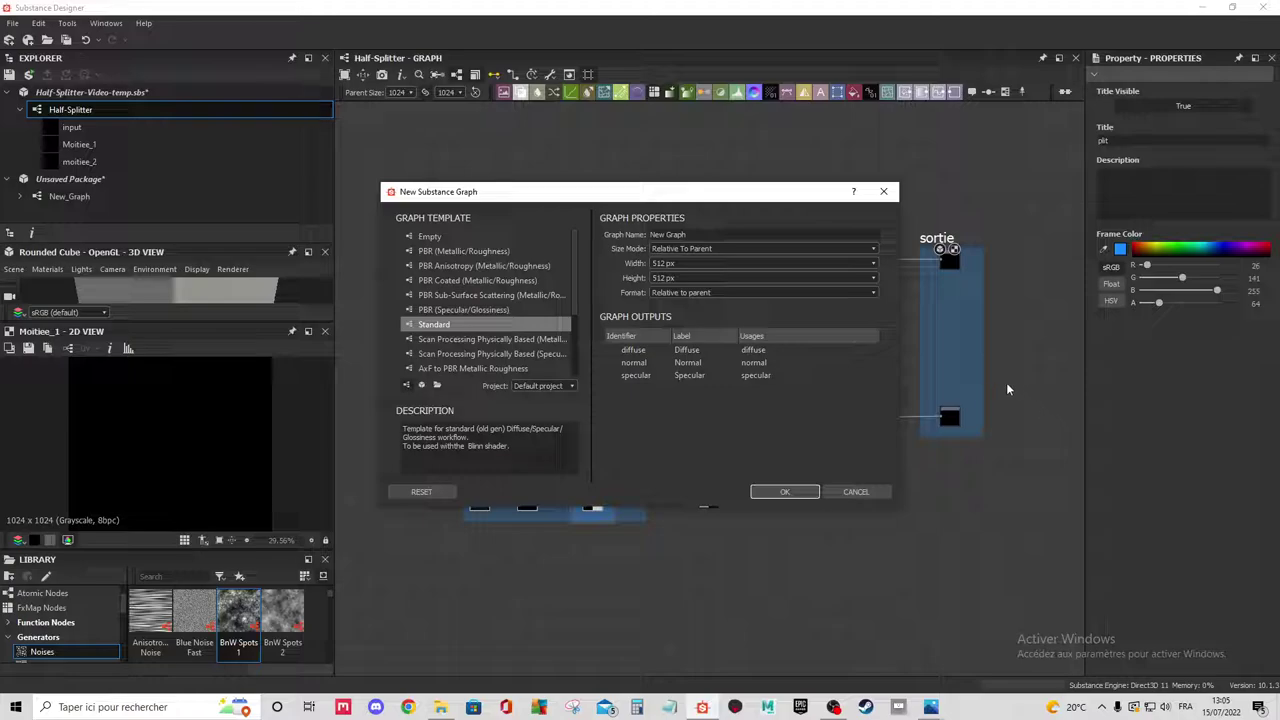
{"action": "triple_click", "coordinate": [680, 235]}
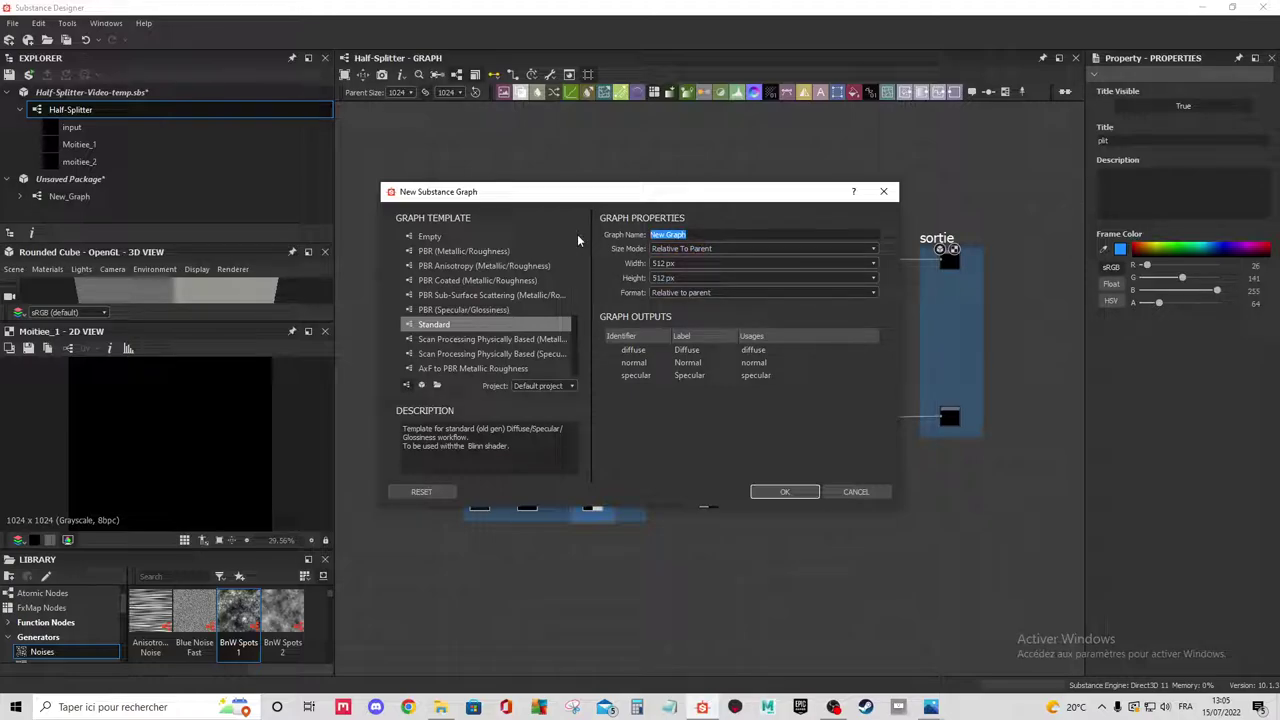
{"action": "type", "text": "Mak"}
{"action": "type", "text": "eScreen"}
{"action": "type", "text": "Snow"}
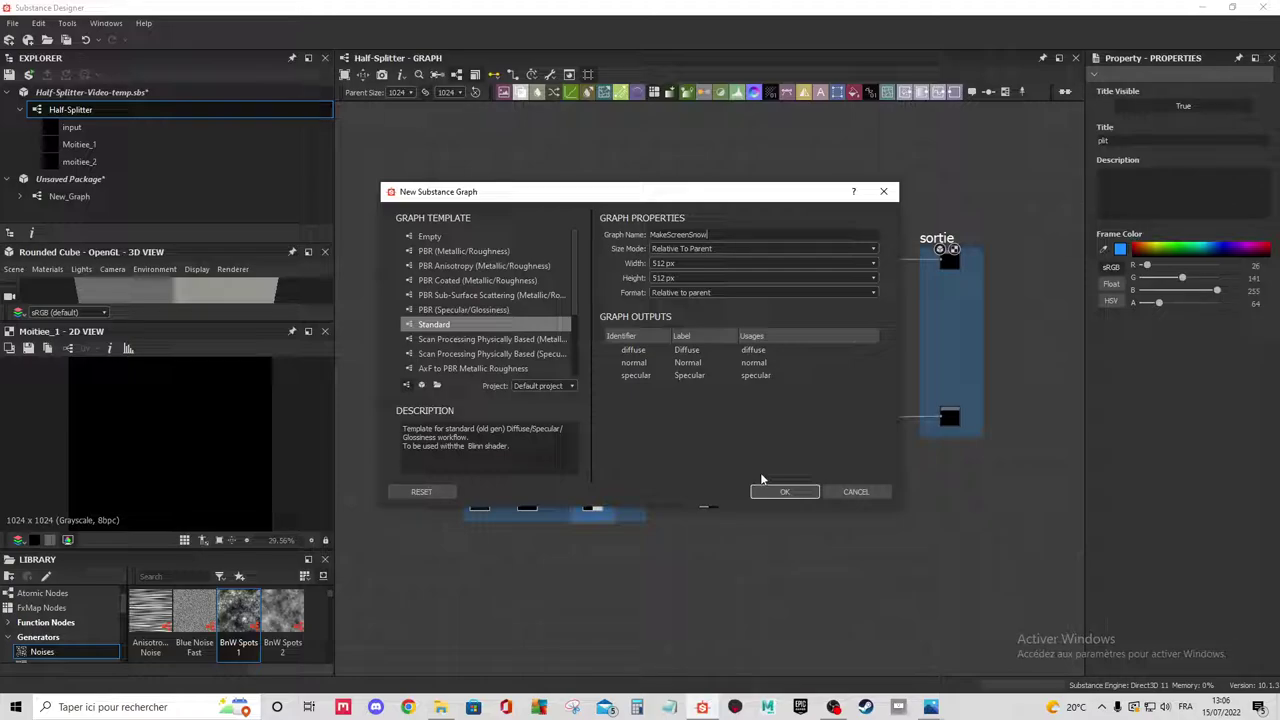
{"action": "left_click", "coordinate": [435, 240]}
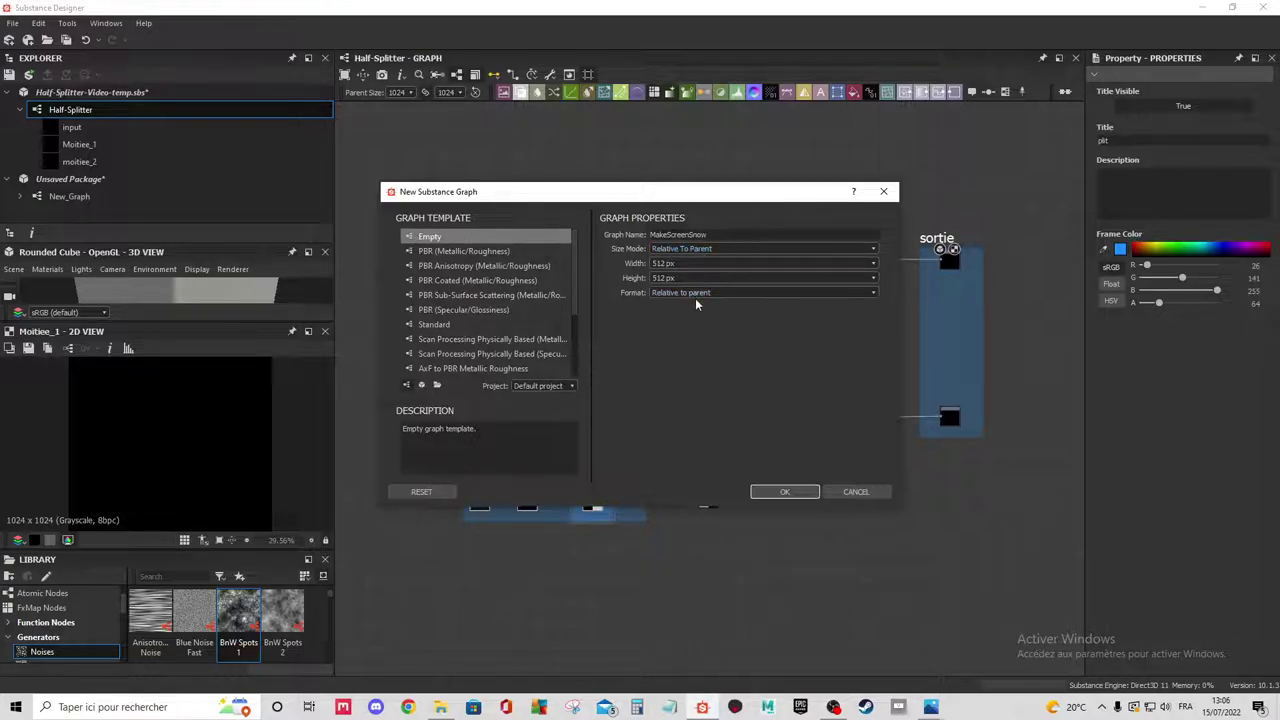
{"action": "left_click", "coordinate": [784, 494]}
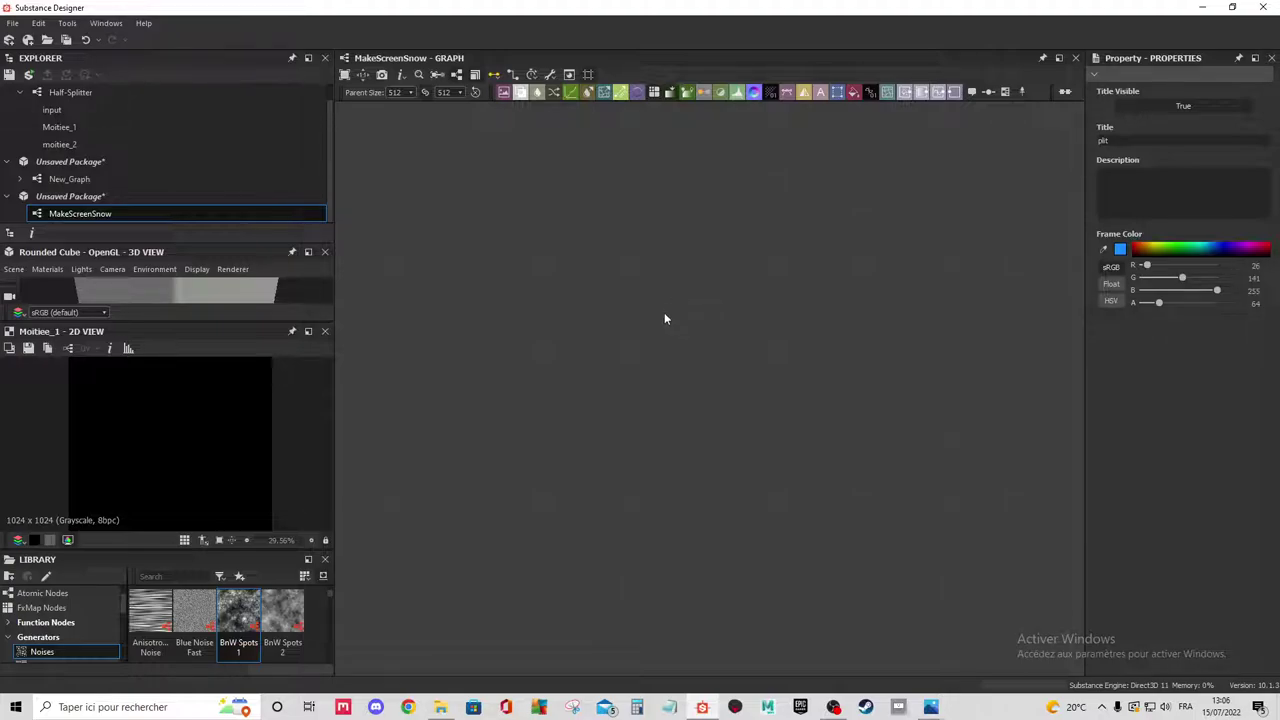
Add a Pixel Processor node to the graph by searching 'pixel'.
{"action": "right_click", "coordinate": [600, 243]}
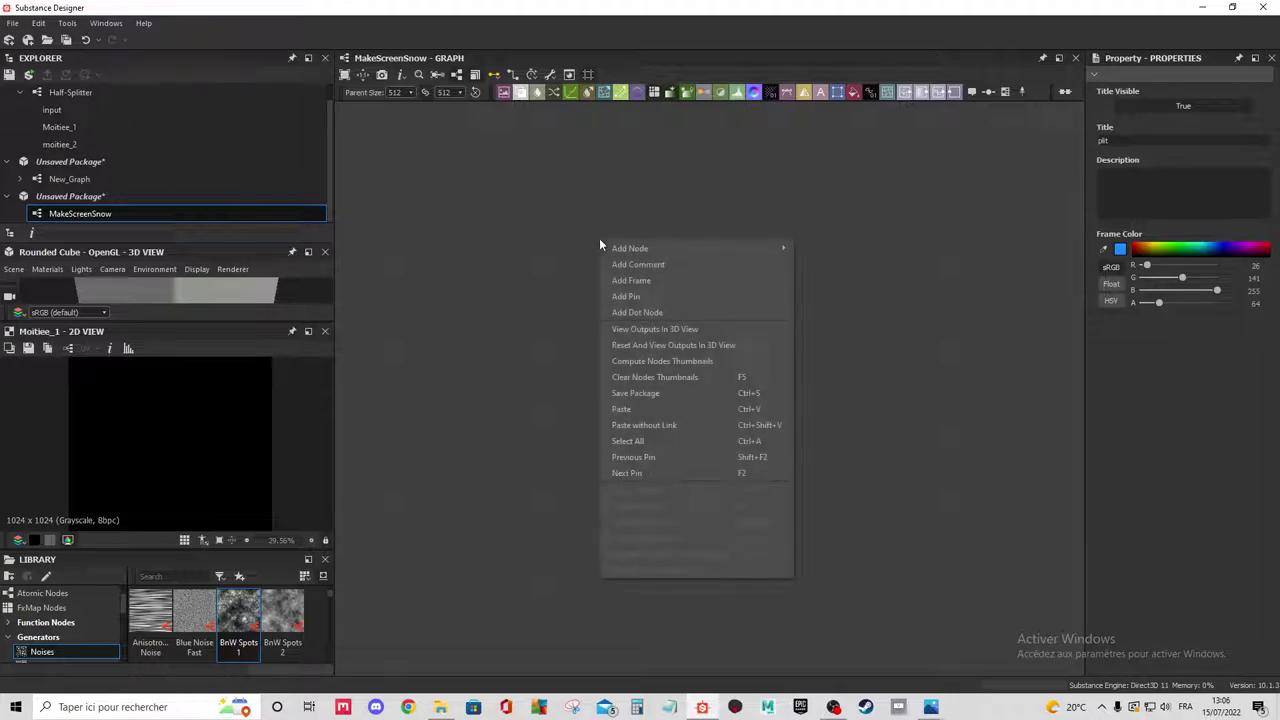
{"action": "left_click", "coordinate": [542, 204]}
{"action": "key", "text": "space"}
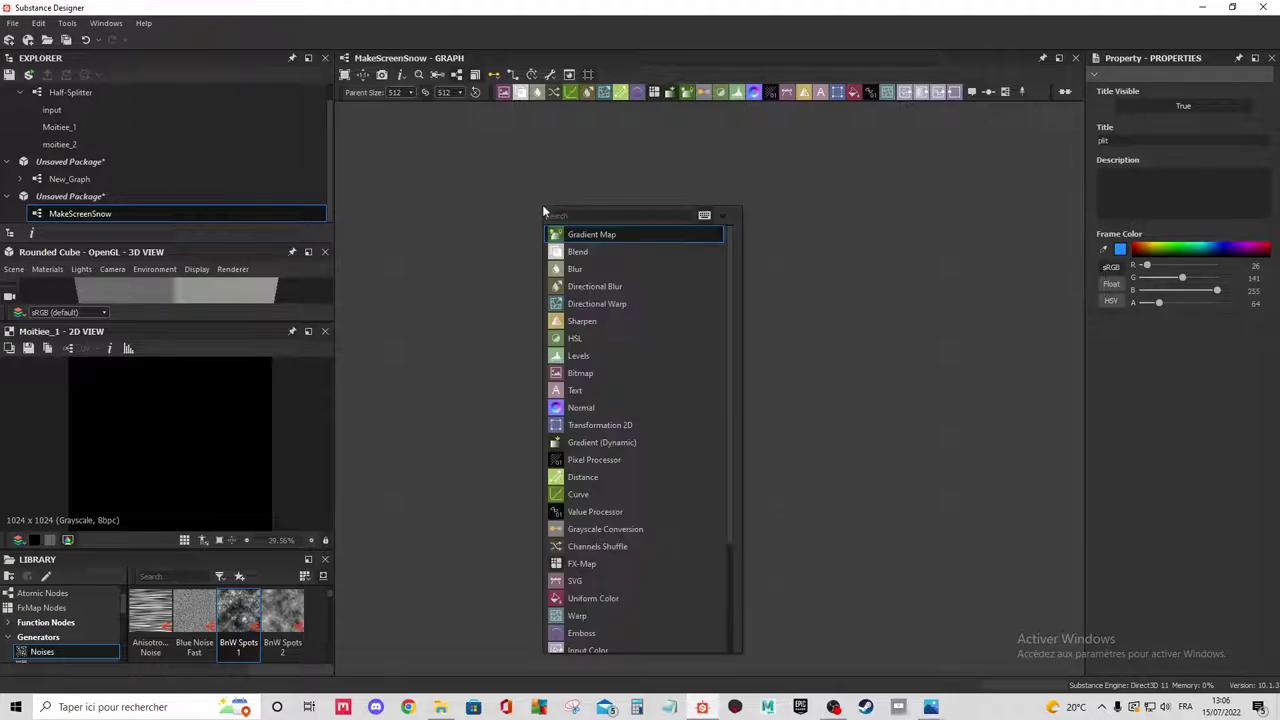
{"action": "type", "text": "pixel"}
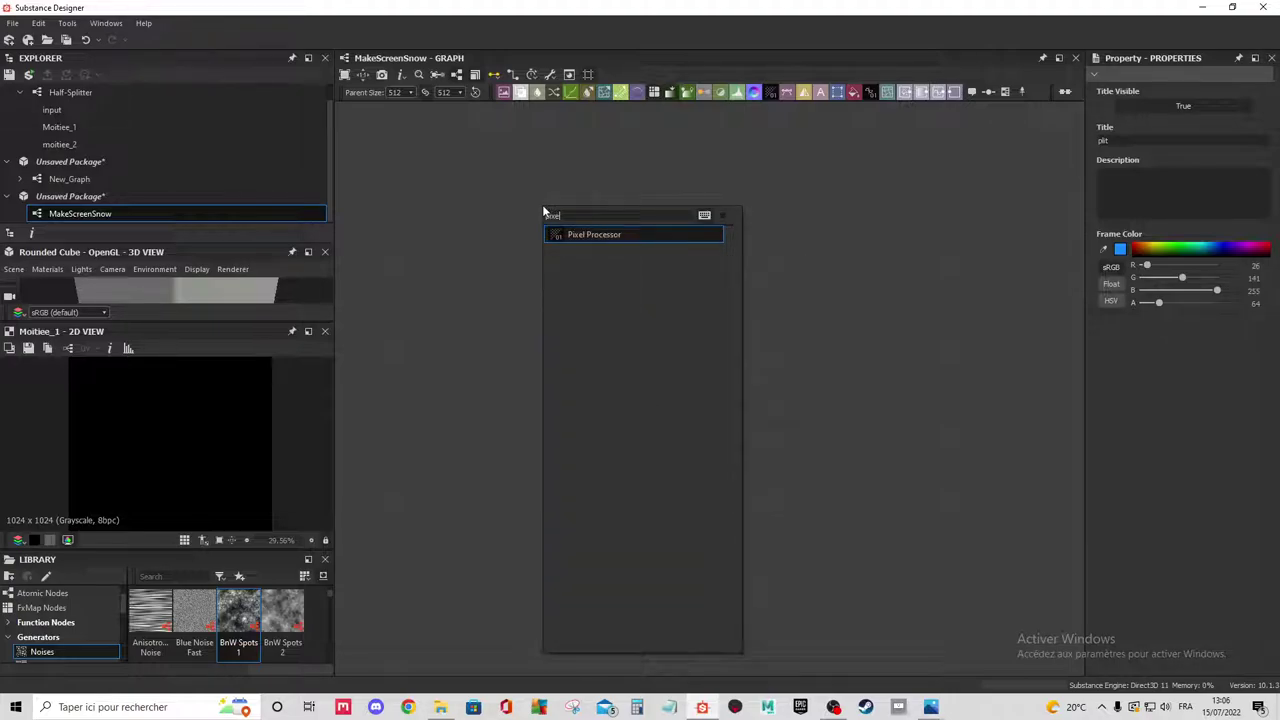
{"action": "left_click", "coordinate": [585, 234]}
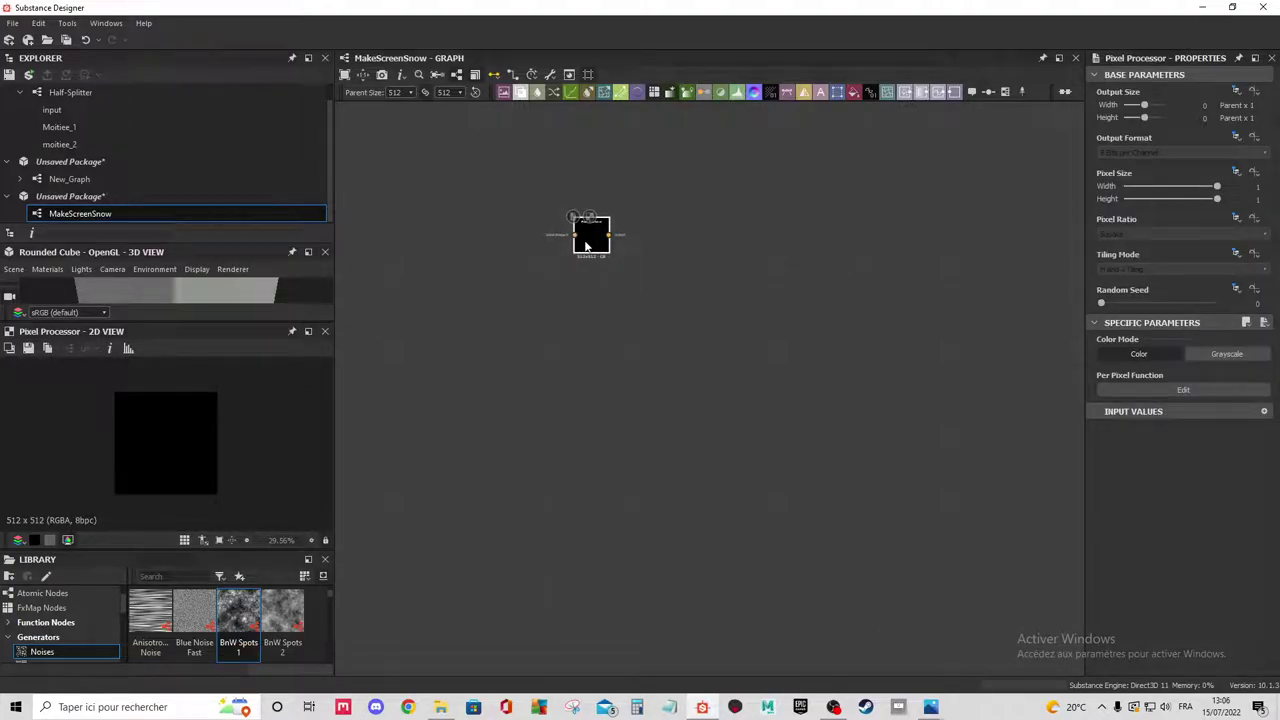
{"action": "scroll", "coordinate": [585, 236], "scroll_direction": "up", "scroll_amount": 5}
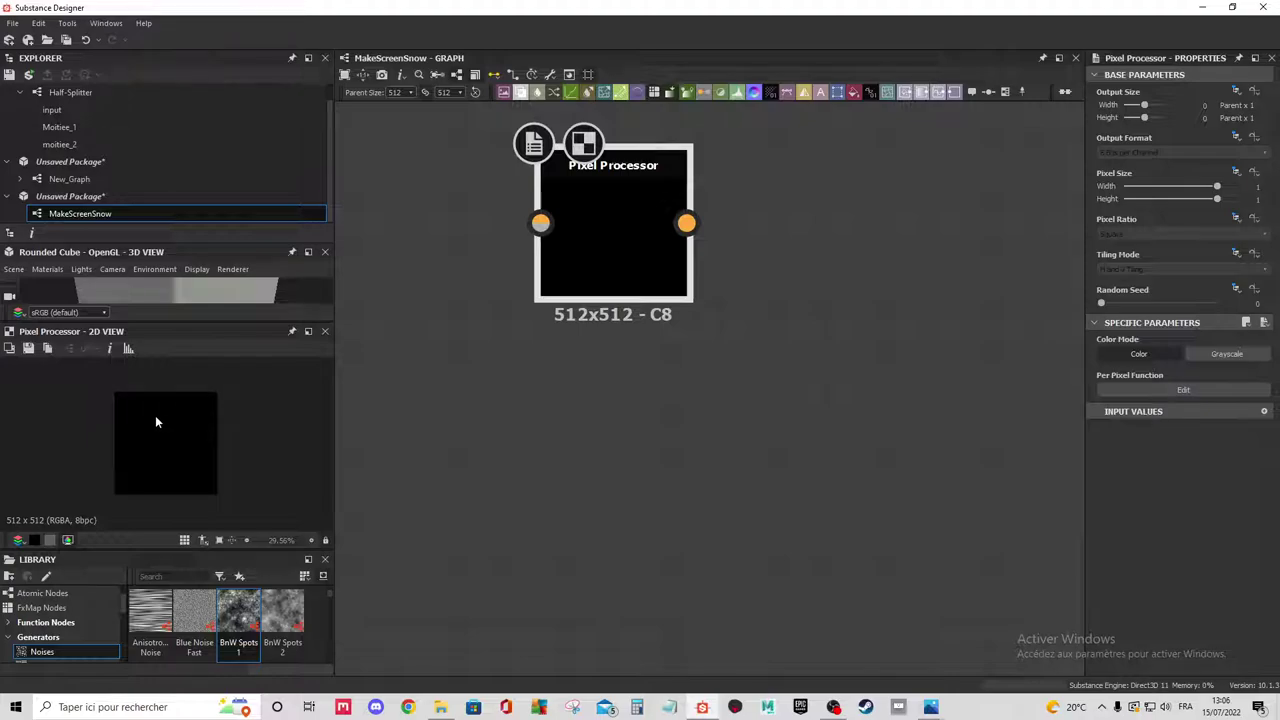
{"action": "scroll", "coordinate": [620, 275], "scroll_direction": "down", "scroll_amount": 2}
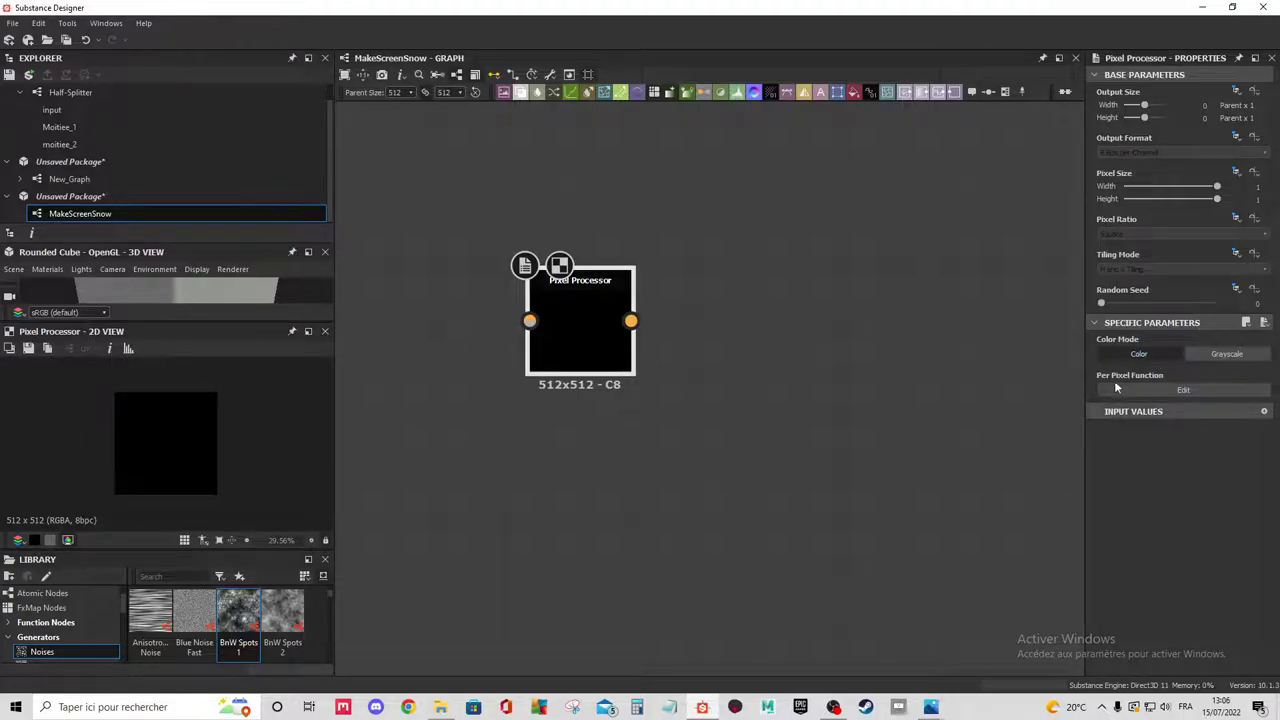
Open the Pixel Processor's per-pixel function, shift its default Float4 node, then go back to the graph.
{"action": "left_click", "coordinate": [1118, 386]}
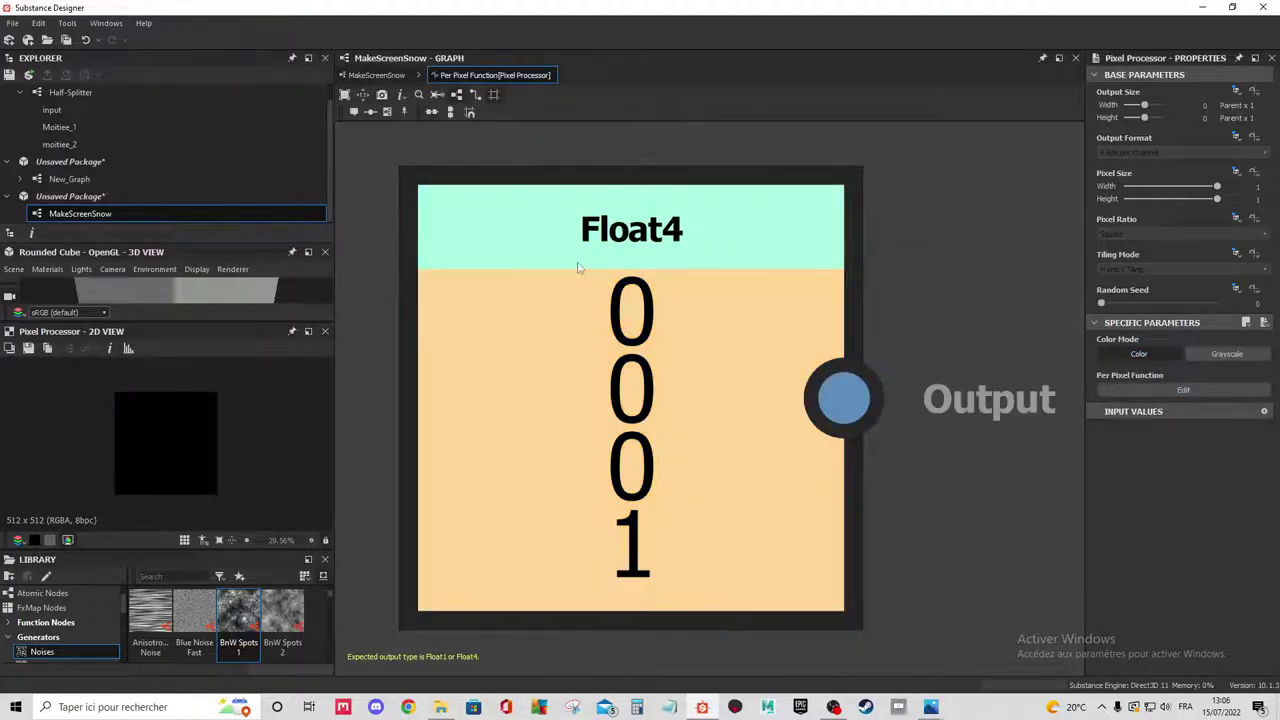
{"action": "scroll", "coordinate": [577, 267], "scroll_direction": "down", "scroll_amount": 5}
{"action": "scroll", "coordinate": [560, 250], "scroll_direction": "down", "scroll_amount": 2}
{"action": "scroll", "coordinate": [520, 210], "scroll_direction": "up", "scroll_amount": 2}
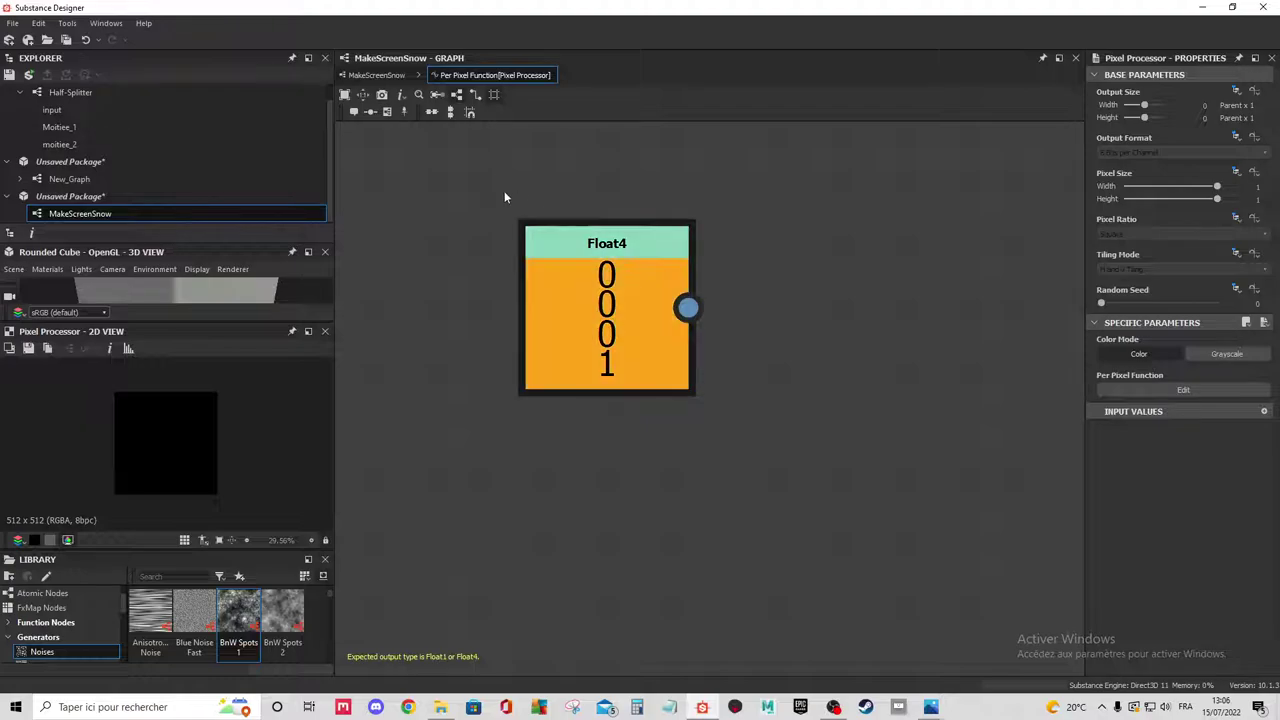
{"action": "scroll", "coordinate": [480, 303], "scroll_direction": "up", "scroll_amount": 2}
{"action": "scroll", "coordinate": [575, 272], "scroll_direction": "down", "scroll_amount": 3}
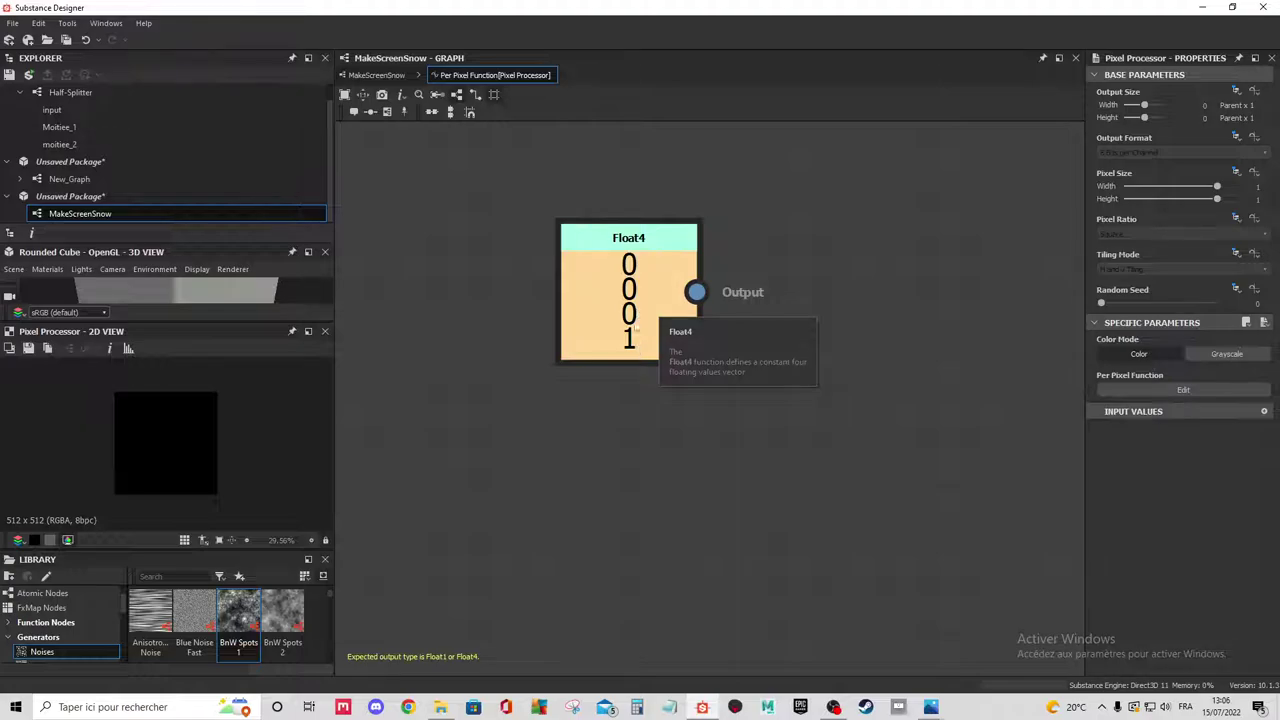
{"action": "scroll", "coordinate": [615, 383], "scroll_direction": "down", "scroll_amount": 2}
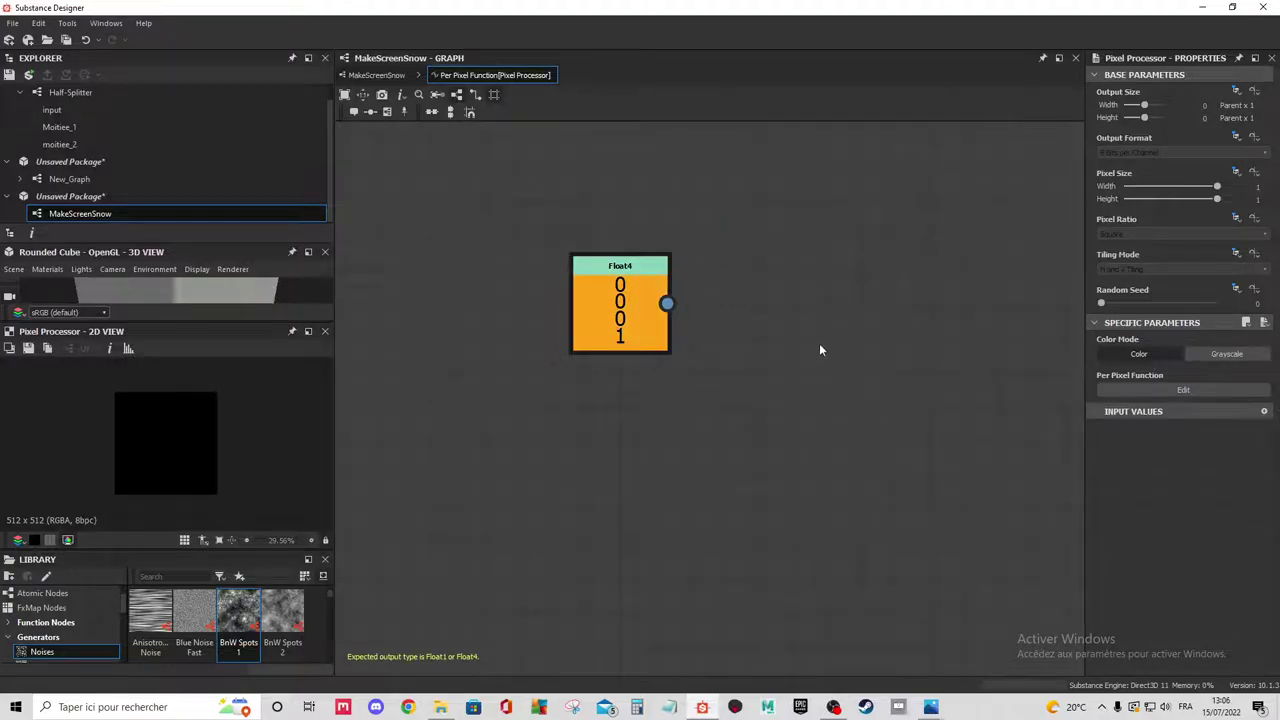
{"action": "scroll", "coordinate": [543, 414], "scroll_direction": "up", "scroll_amount": 2}
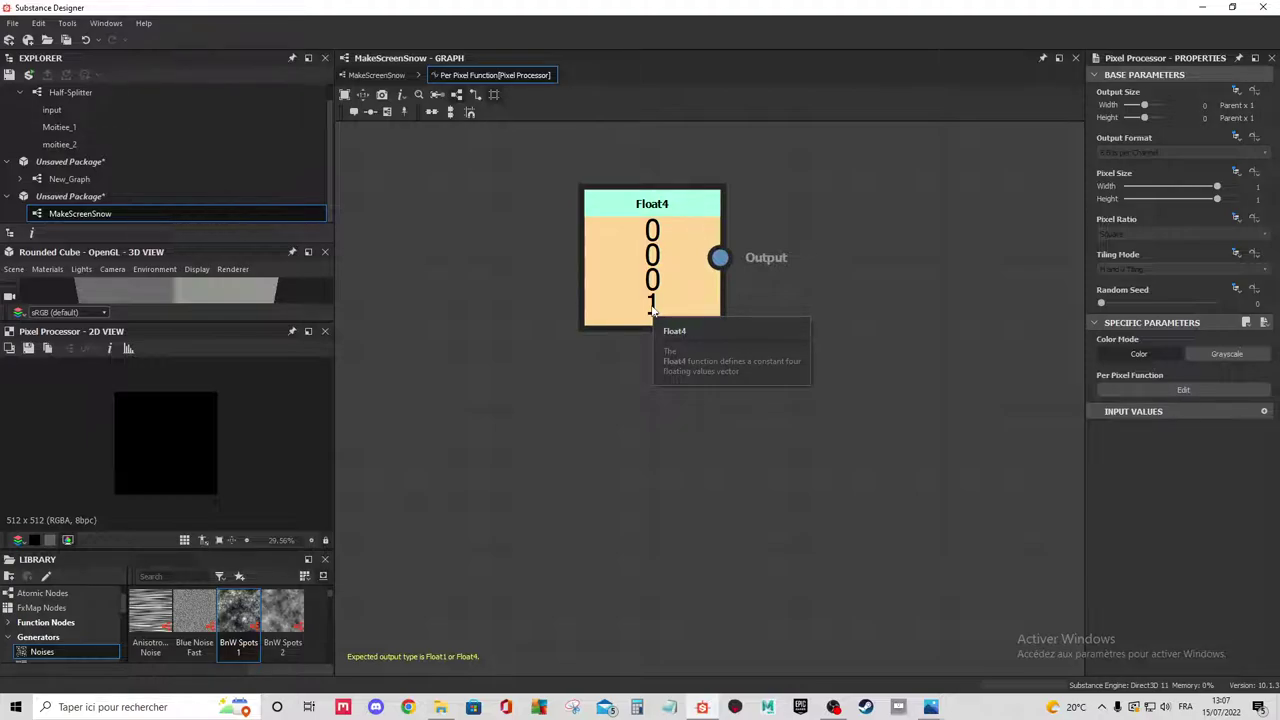
{"action": "left_click_drag", "start_coordinate": [651, 311], "coordinate": [554, 381]}
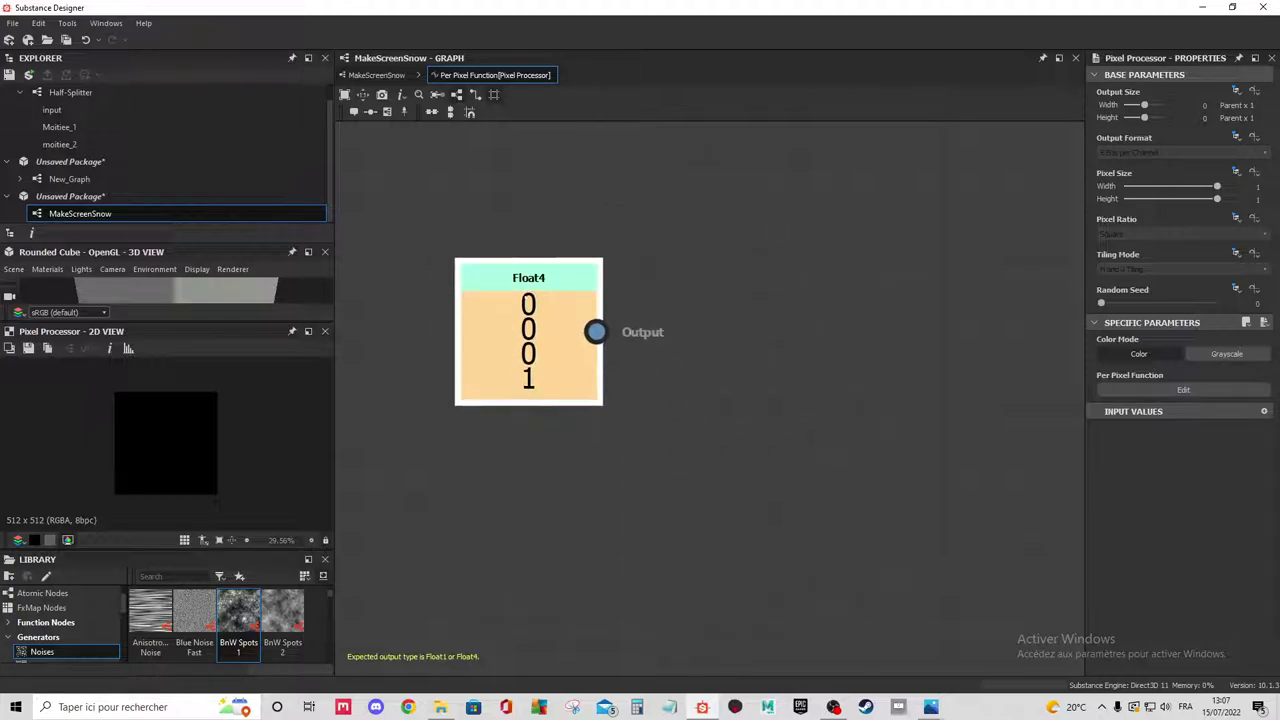
{"action": "left_click", "coordinate": [378, 72]}
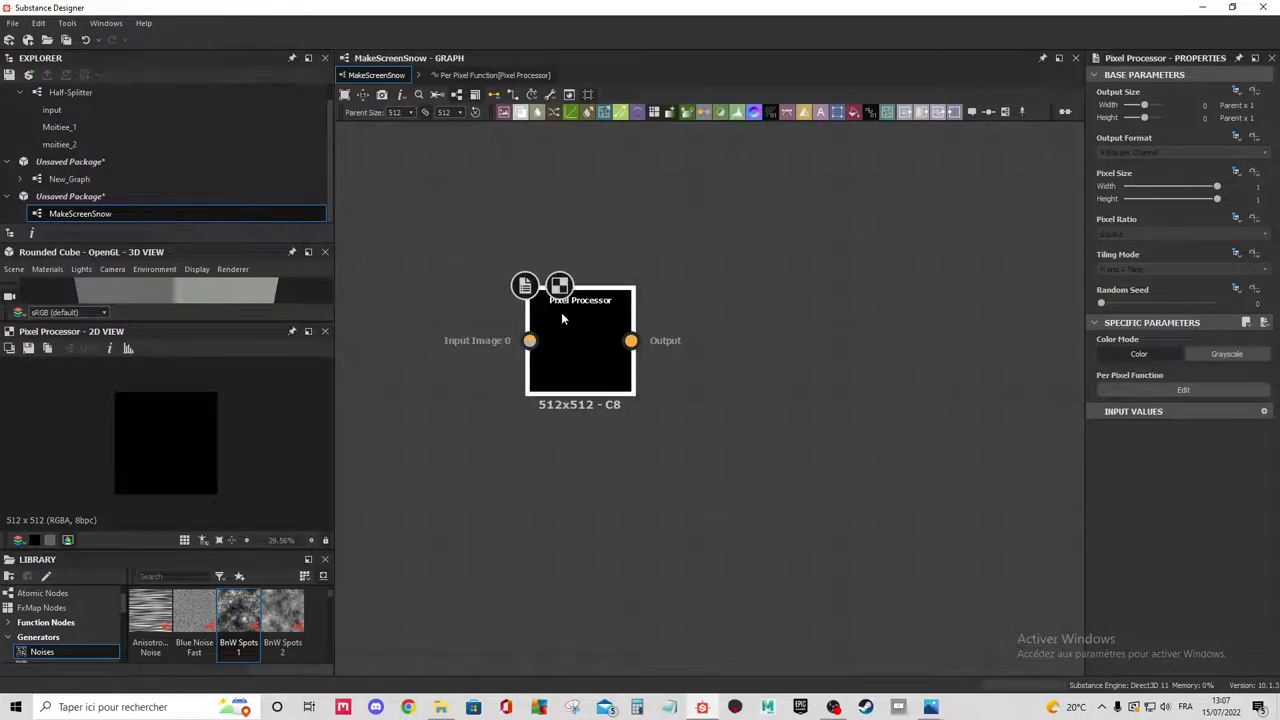
Reopen the function through the Pixel Processor's Edit action and grab the Float4 node.
{"action": "right_click", "coordinate": [566, 318]}
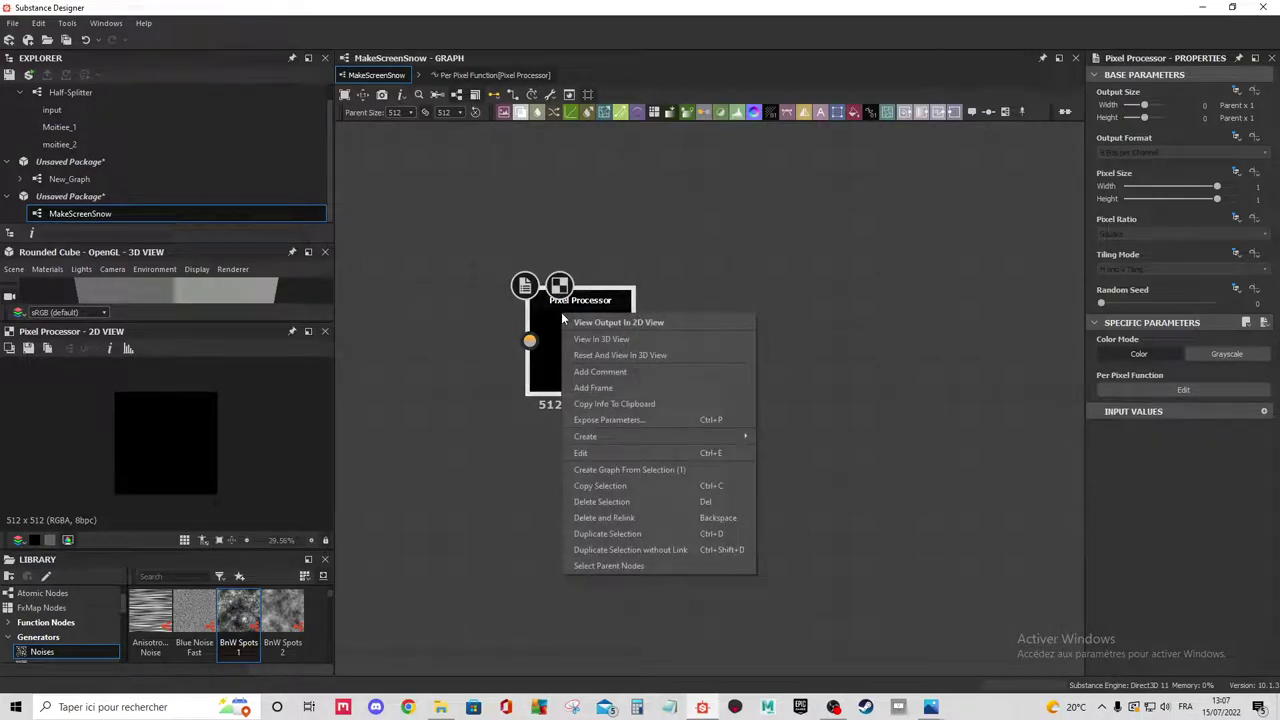
{"action": "left_click", "coordinate": [581, 453]}
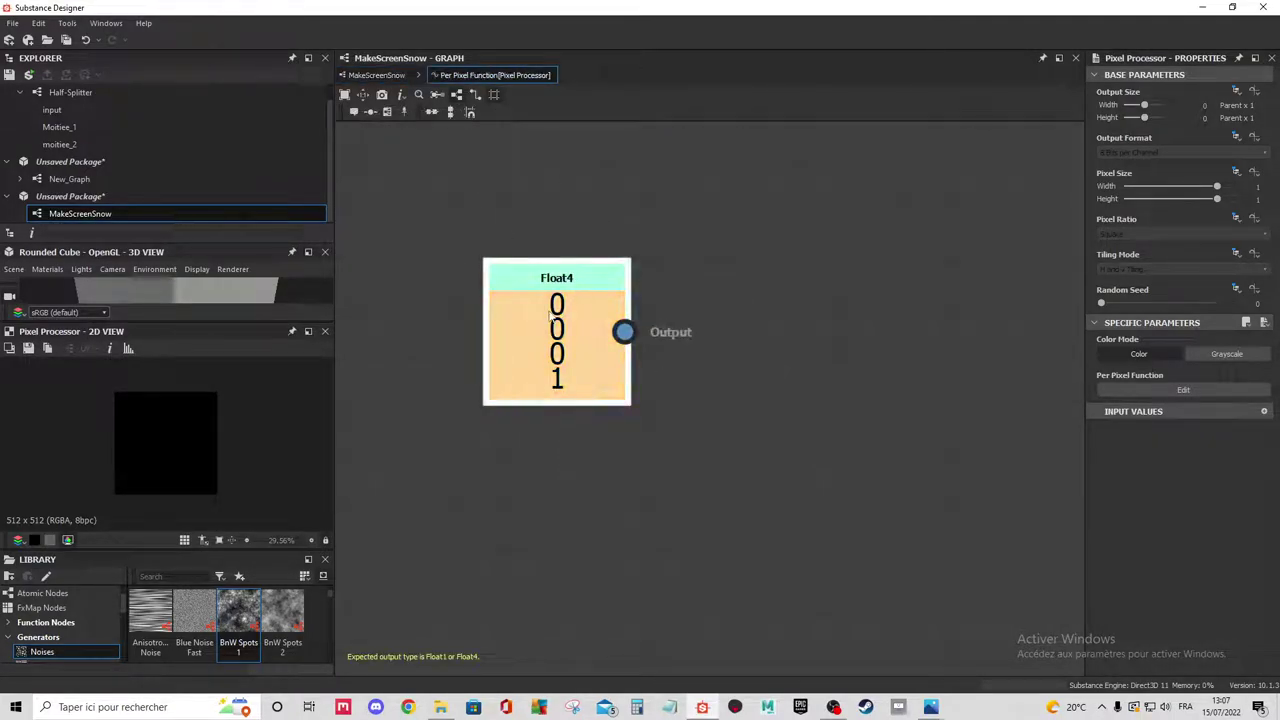
{"action": "scroll", "coordinate": [550, 316], "scroll_direction": "up", "scroll_amount": 2}
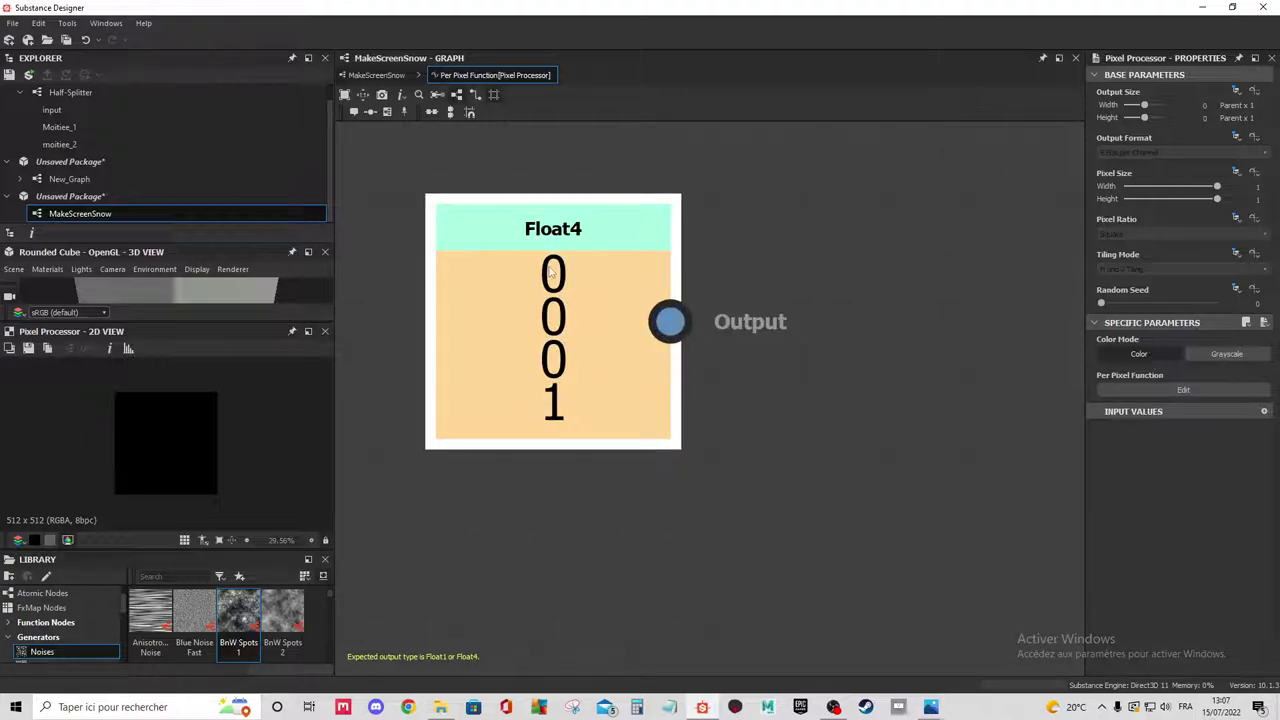
{"action": "scroll", "coordinate": [580, 436], "scroll_direction": "down", "scroll_amount": 3}
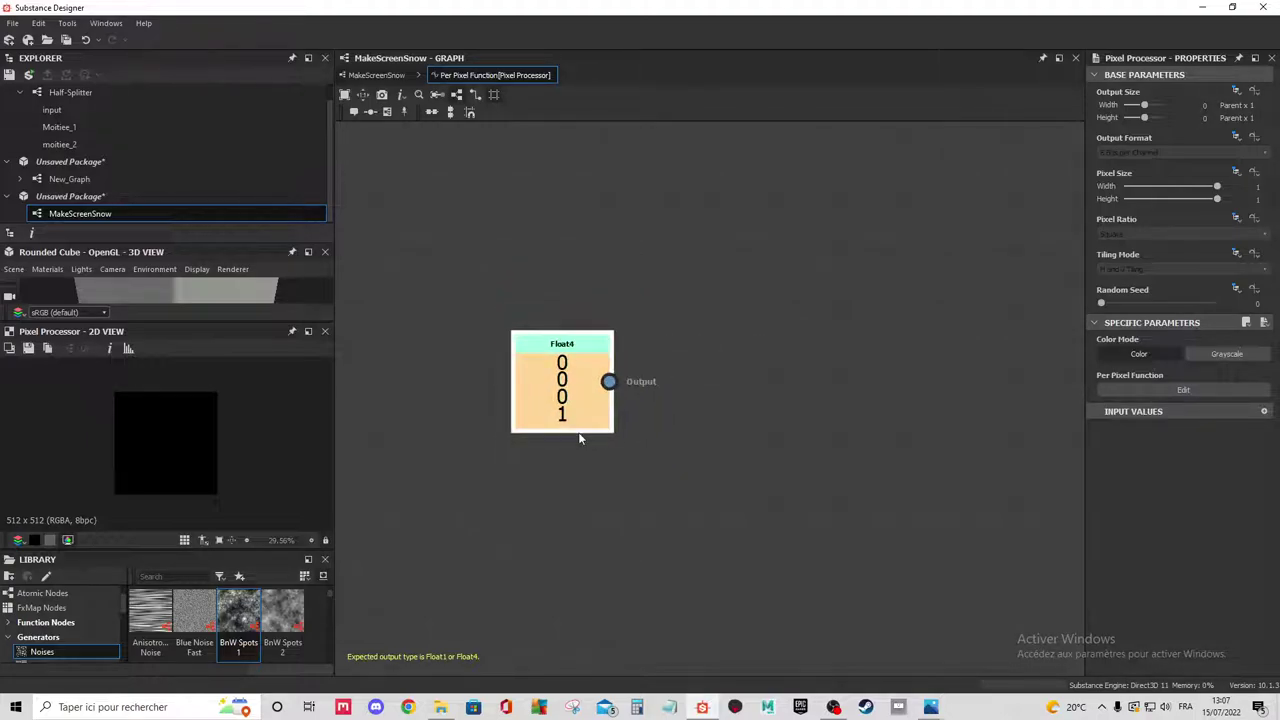
{"action": "left_click_drag", "start_coordinate": [576, 384], "coordinate": [591, 384]}
Delete the default Float4 node and add a Float node to the function.
{"action": "key", "text": "Delete"}
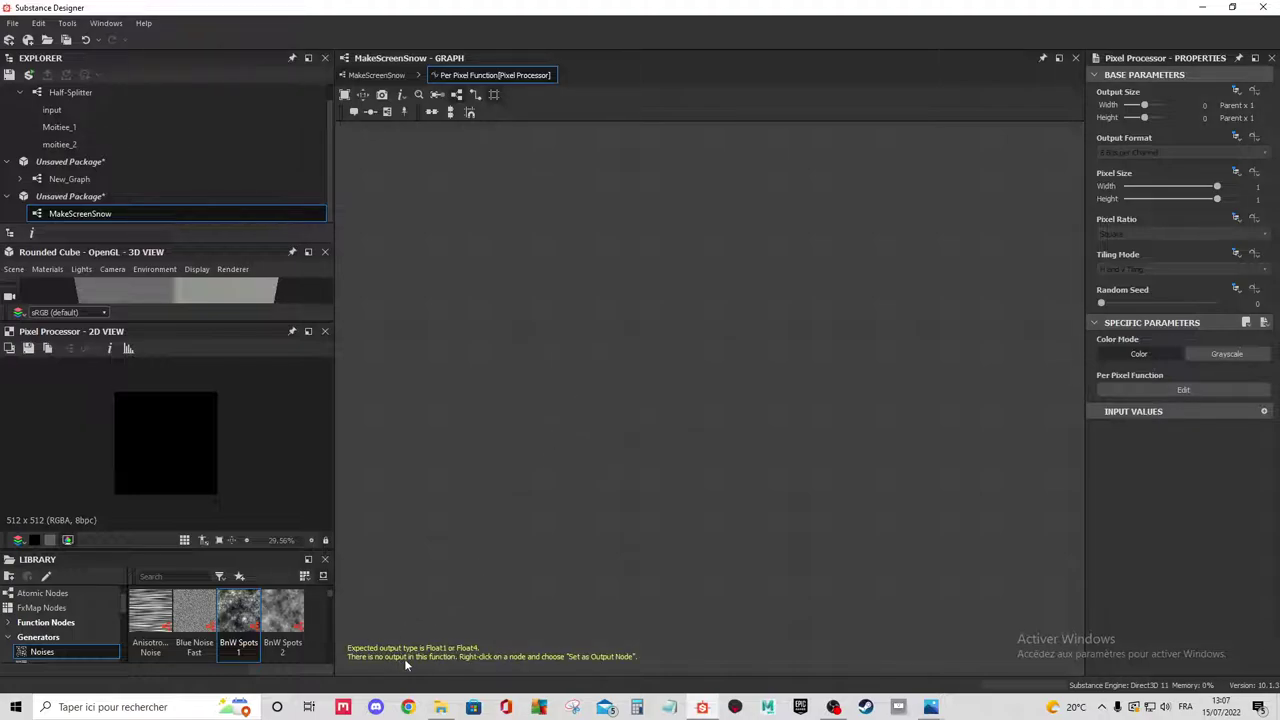
{"action": "right_click", "coordinate": [534, 367]}
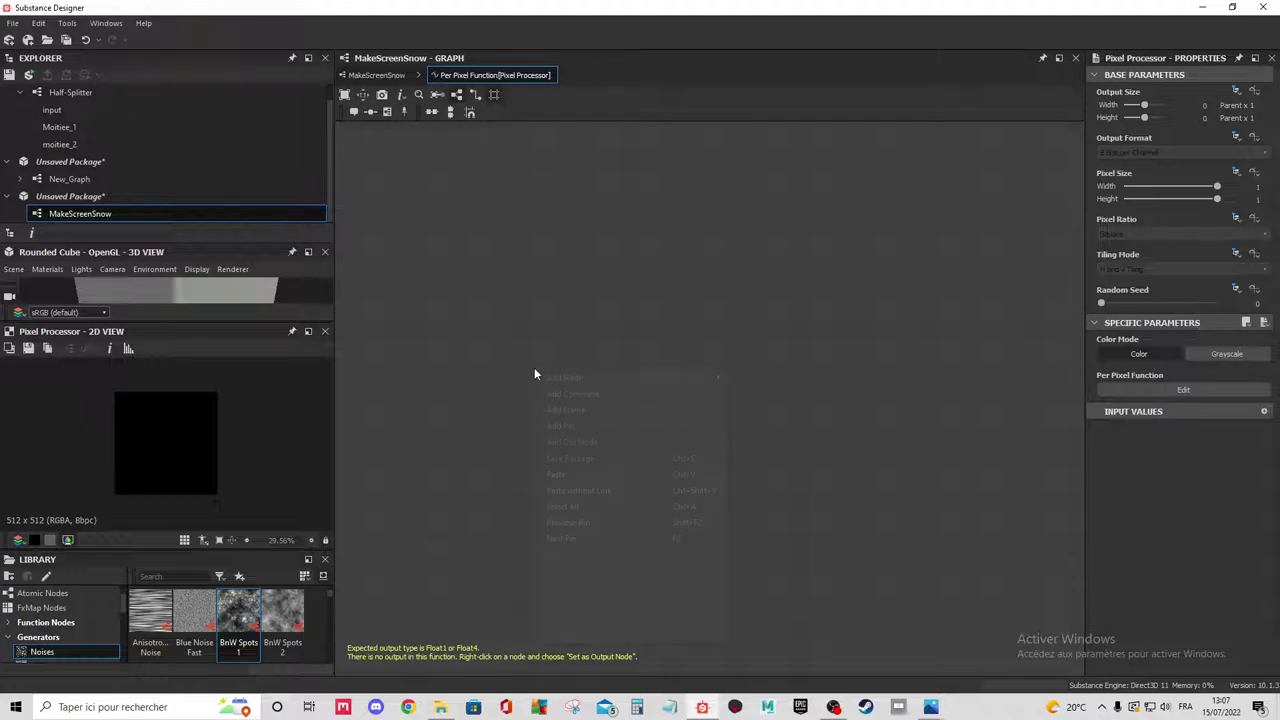
{"action": "left_click", "coordinate": [533, 336]}
{"action": "right_click", "coordinate": [534, 343]}
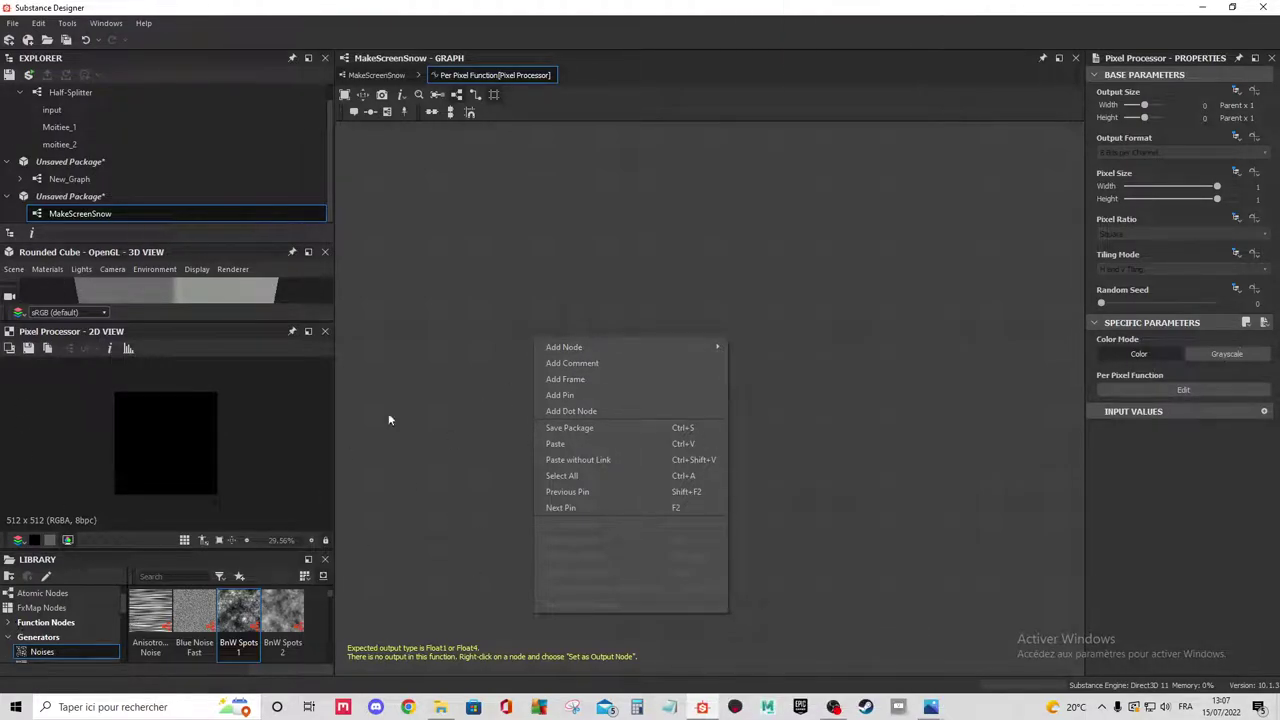
{"action": "mouse_move", "coordinate": [600, 347]}
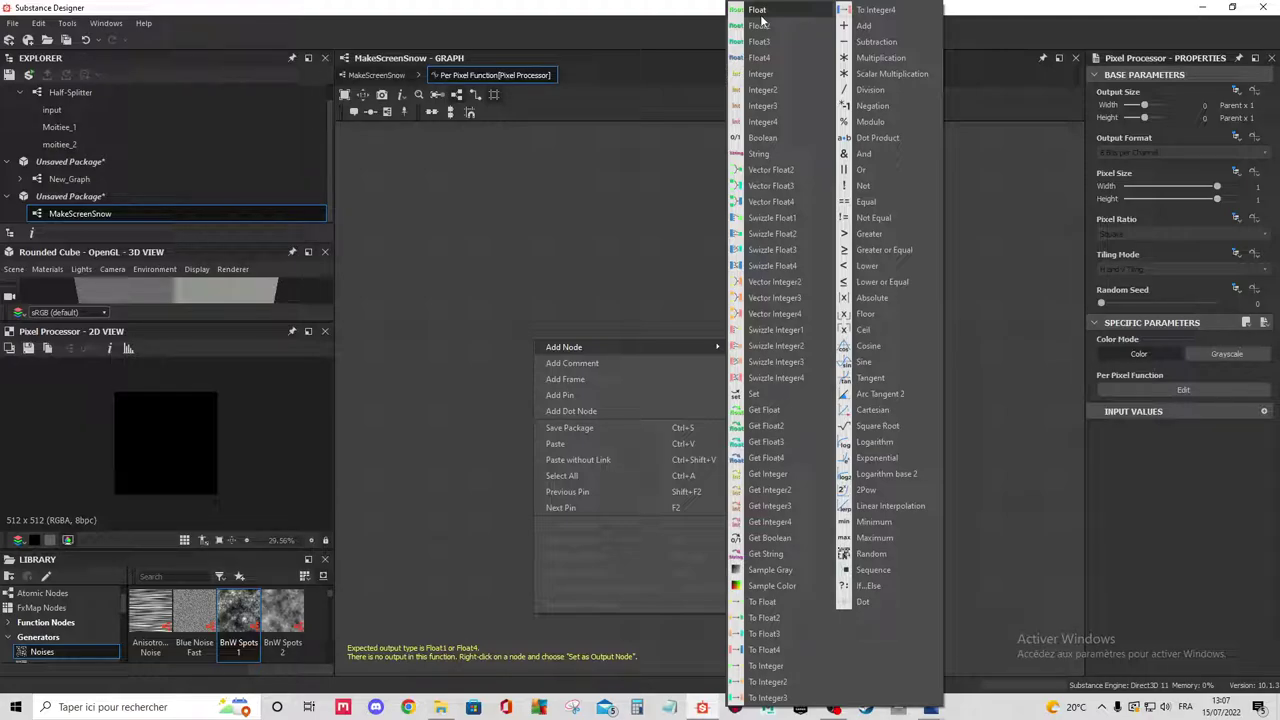
{"action": "left_click", "coordinate": [761, 15]}
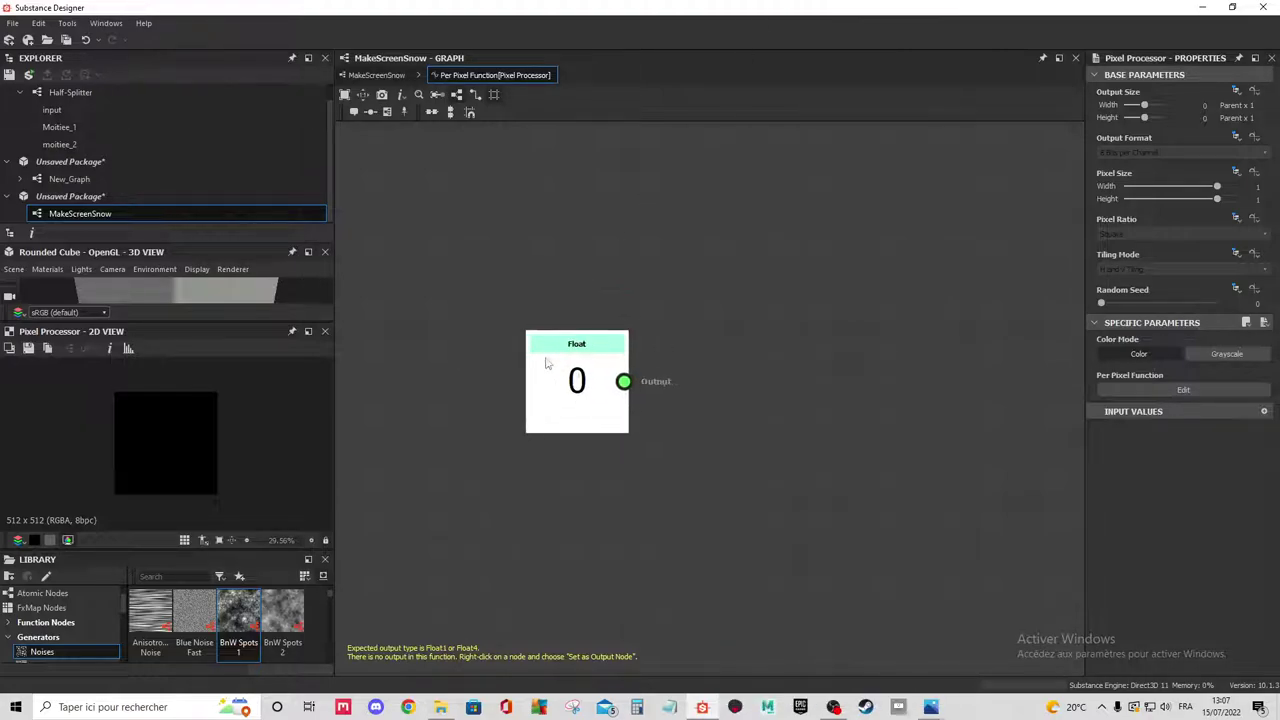
{"action": "middle_click_drag", "start_coordinate": [659, 495], "coordinate": [703, 509]}
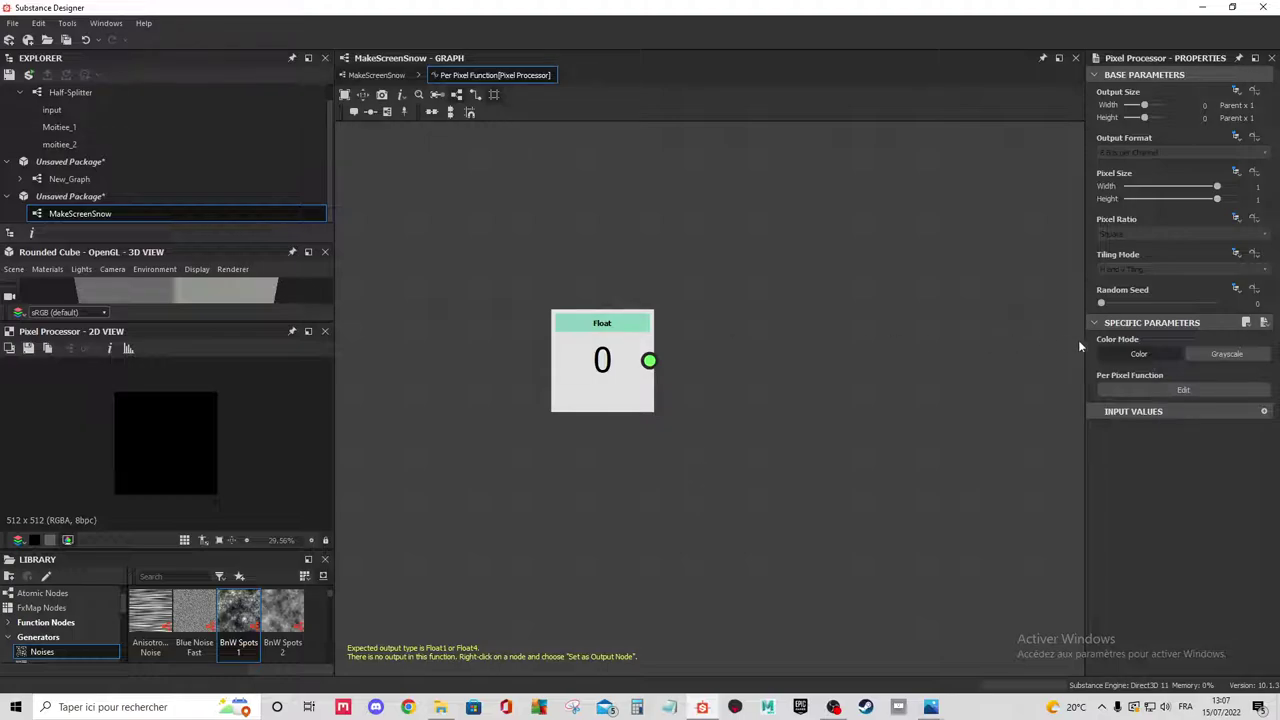
Set the Float node's value to 1 and move it up and left.
{"action": "left_click", "coordinate": [602, 375]}
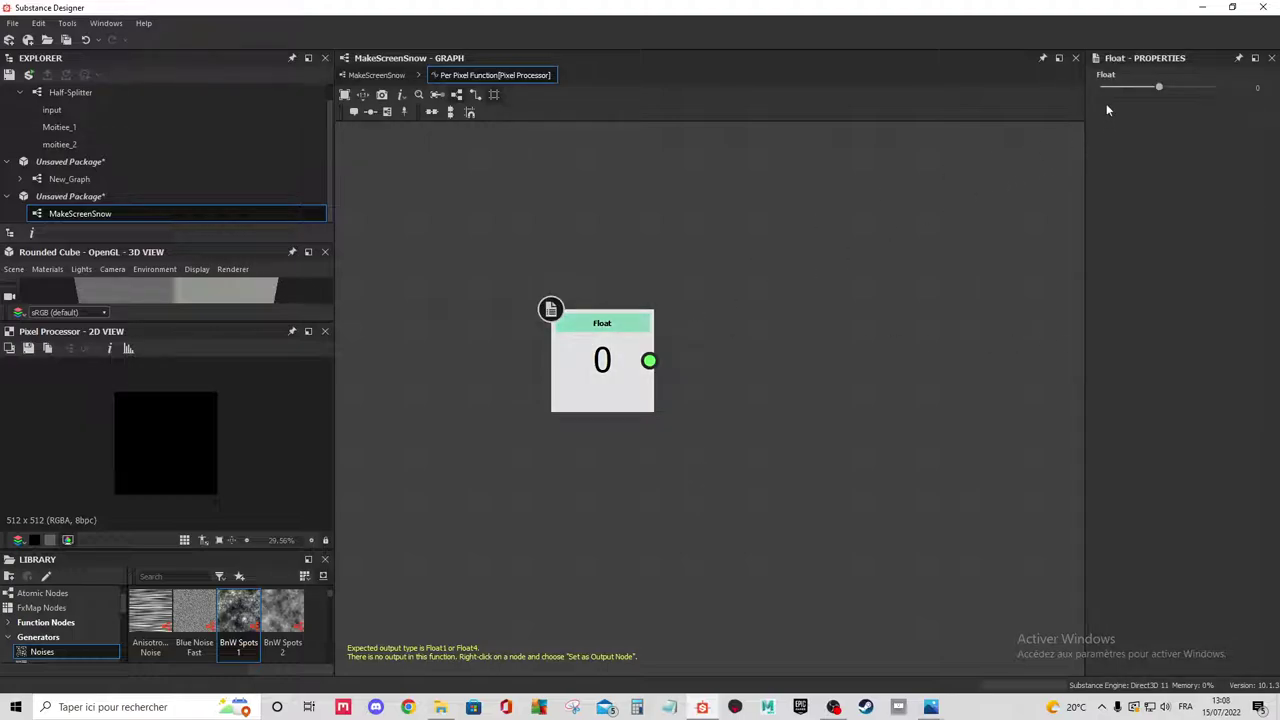
{"action": "left_click", "coordinate": [1256, 88]}
{"action": "type", "text": "1"}
{"action": "key", "text": "Return"}
{"action": "left_click_drag", "start_coordinate": [583, 360], "coordinate": [534, 291]}
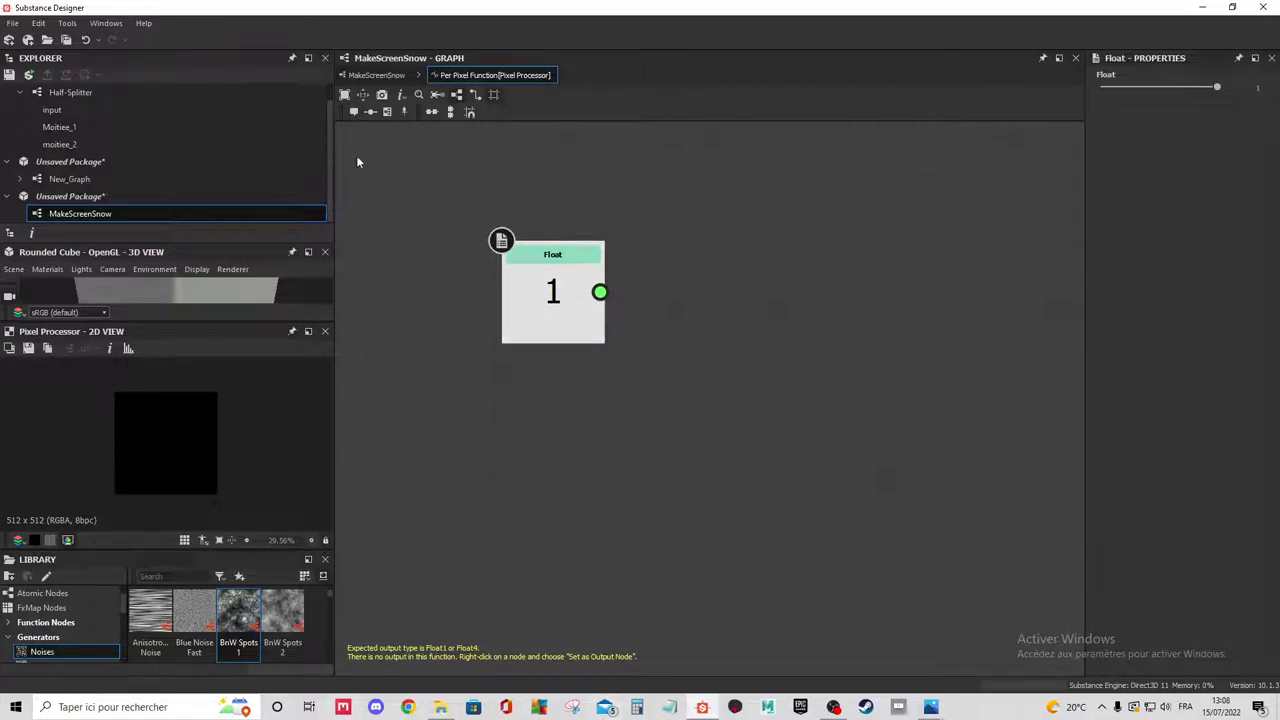
{"action": "scroll", "coordinate": [655, 320], "scroll_direction": "up", "scroll_amount": 2}
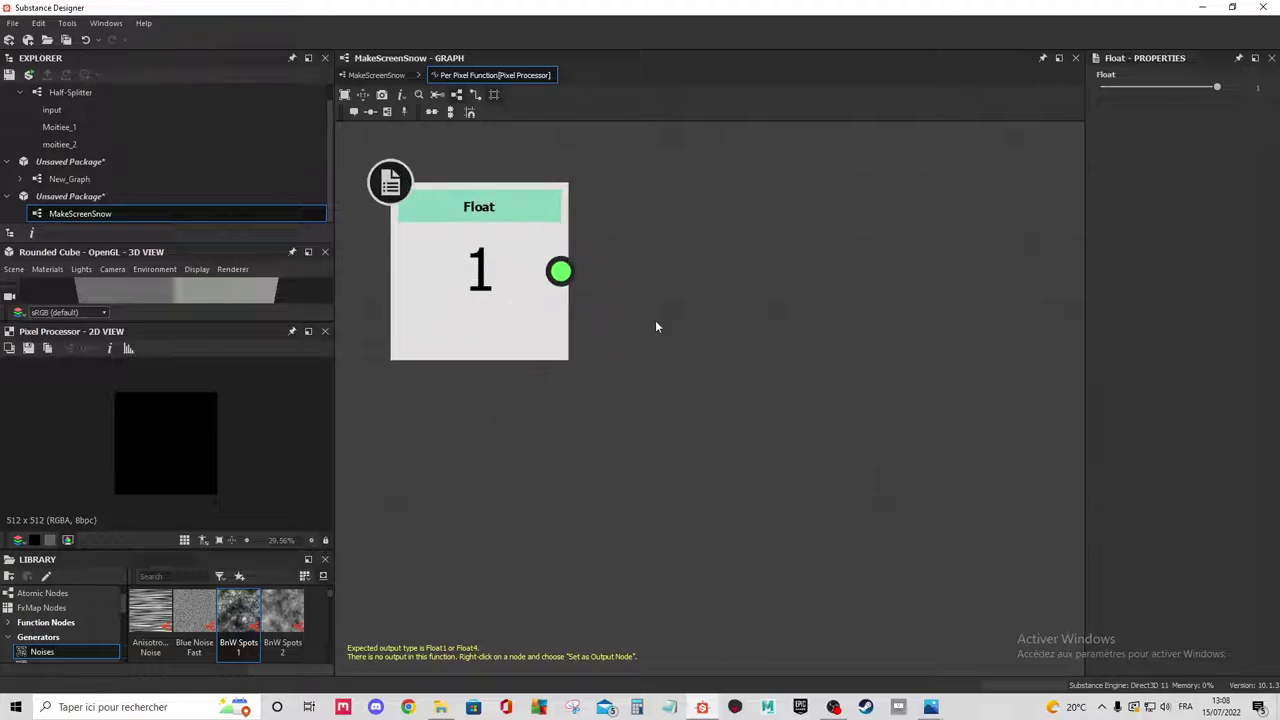
{"action": "scroll", "coordinate": [655, 320], "scroll_direction": "down", "scroll_amount": 2}
Link the Float node's output into a new Random node found by searching 'ran'.
{"action": "left_click_drag", "start_coordinate": [599, 292], "coordinate": [851, 277]}
{"action": "type", "text": "r"}
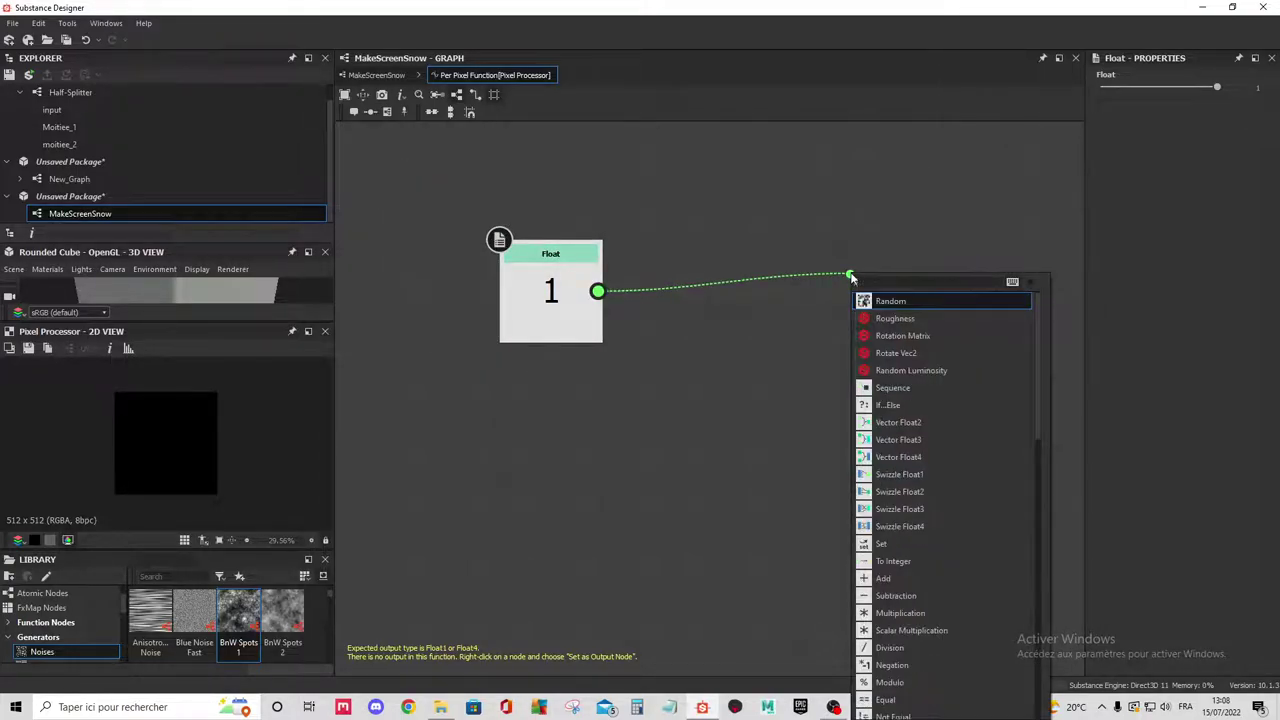
{"action": "type", "text": "an"}
{"action": "left_click", "coordinate": [903, 302]}
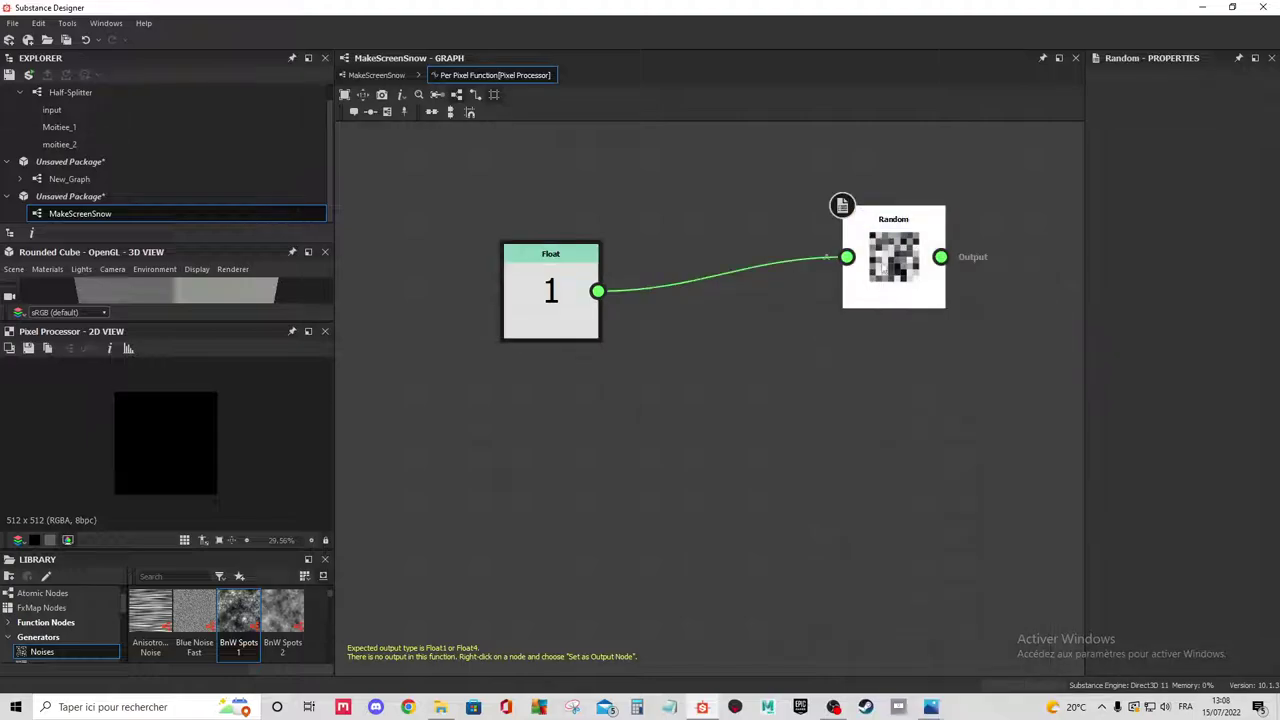
{"action": "left_click_drag", "start_coordinate": [903, 295], "coordinate": [786, 285]}
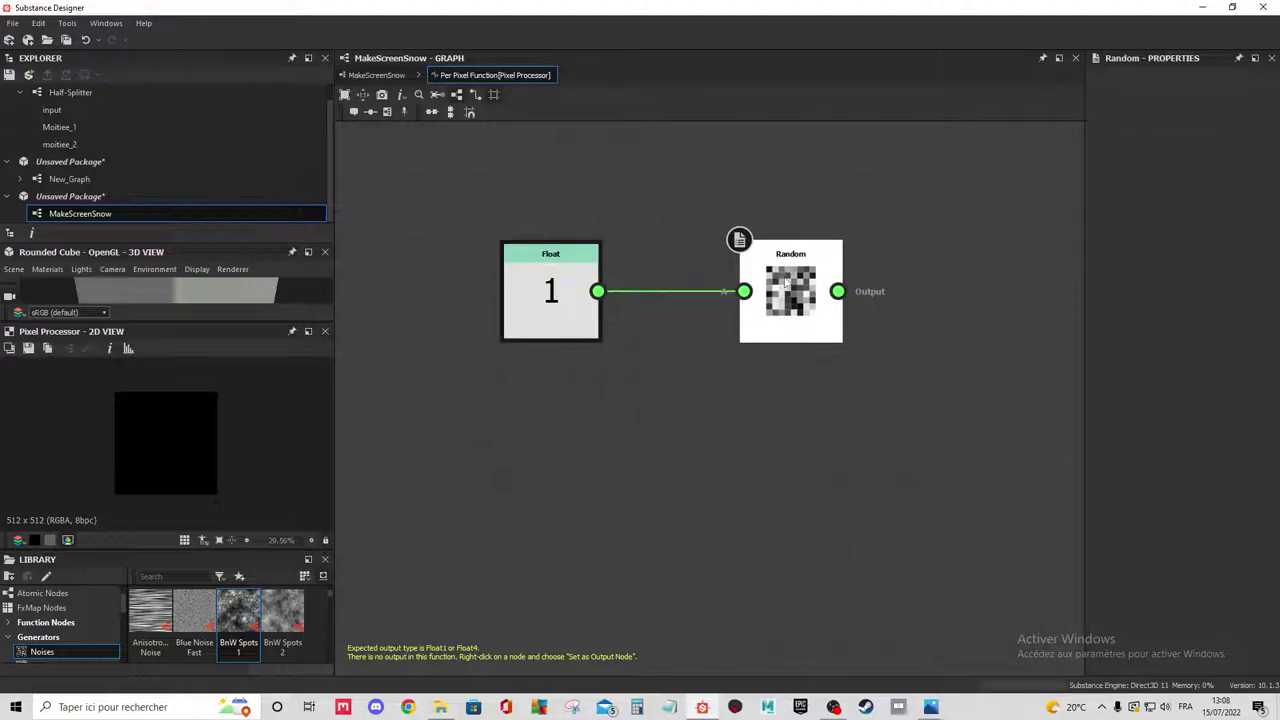
{"action": "left_click", "coordinate": [566, 288]}
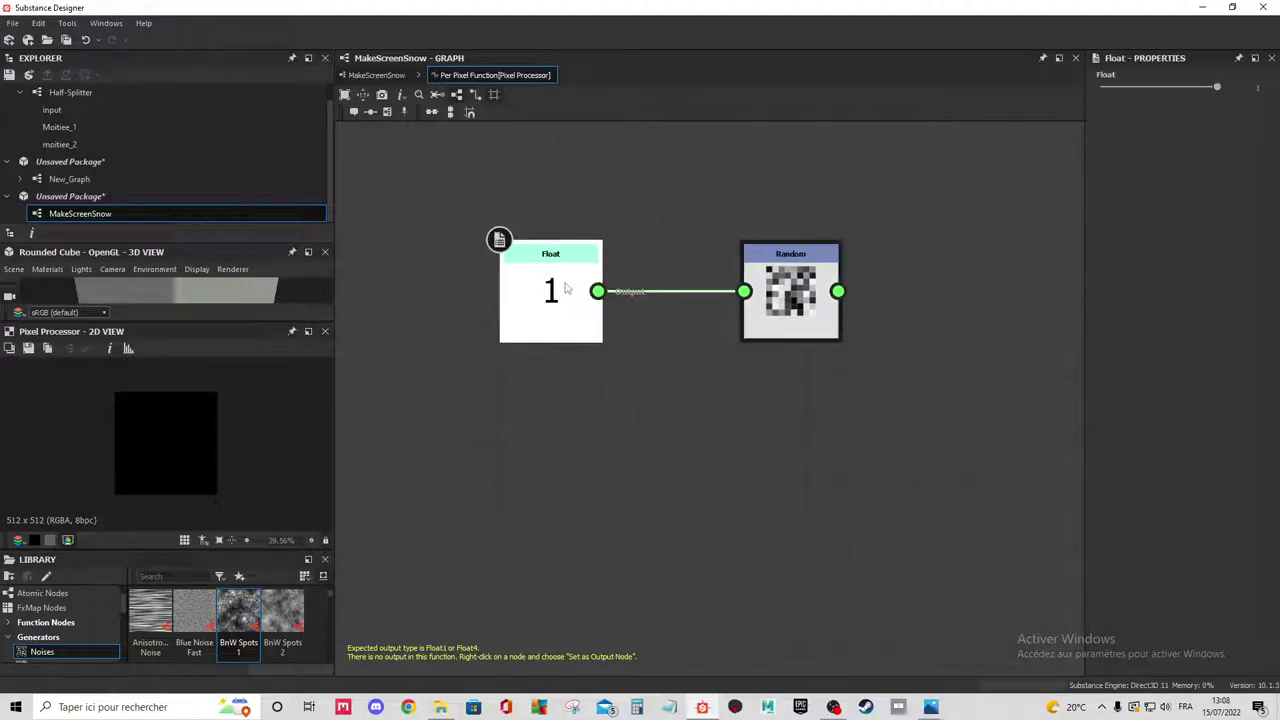
{"action": "left_click", "coordinate": [790, 296]}
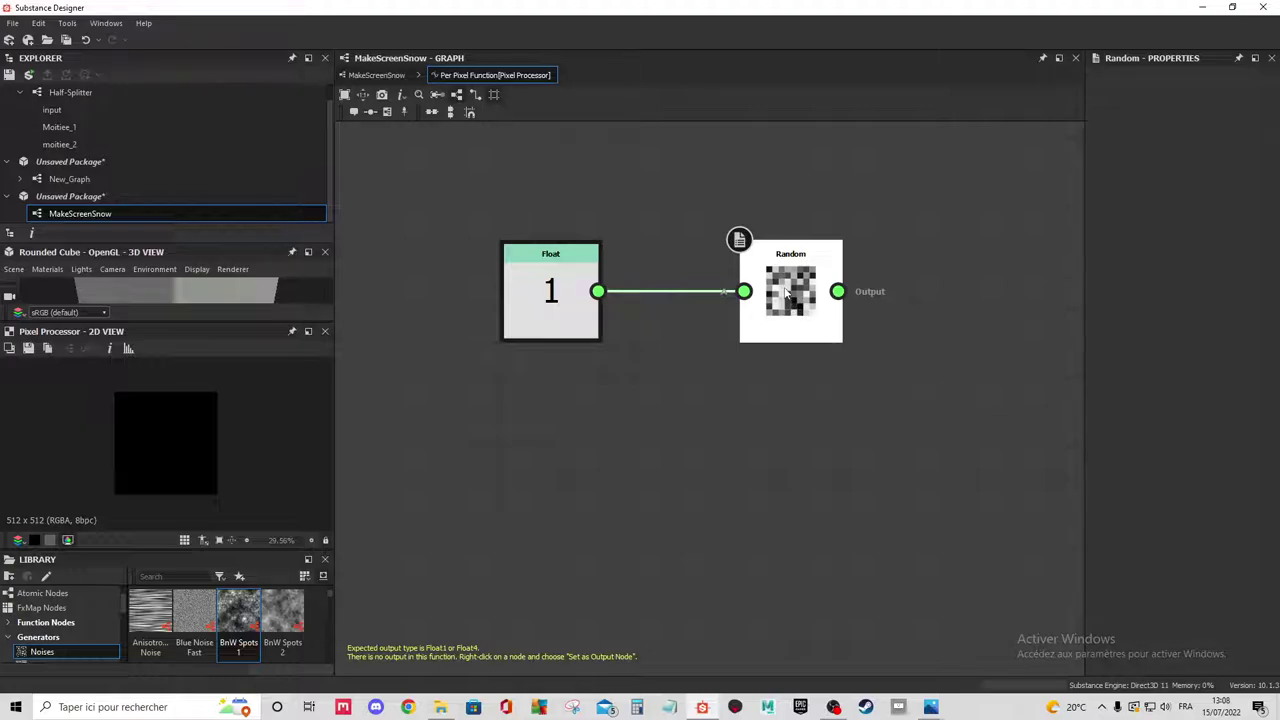
{"action": "left_click", "coordinate": [560, 285]}
{"action": "left_click", "coordinate": [829, 285]}
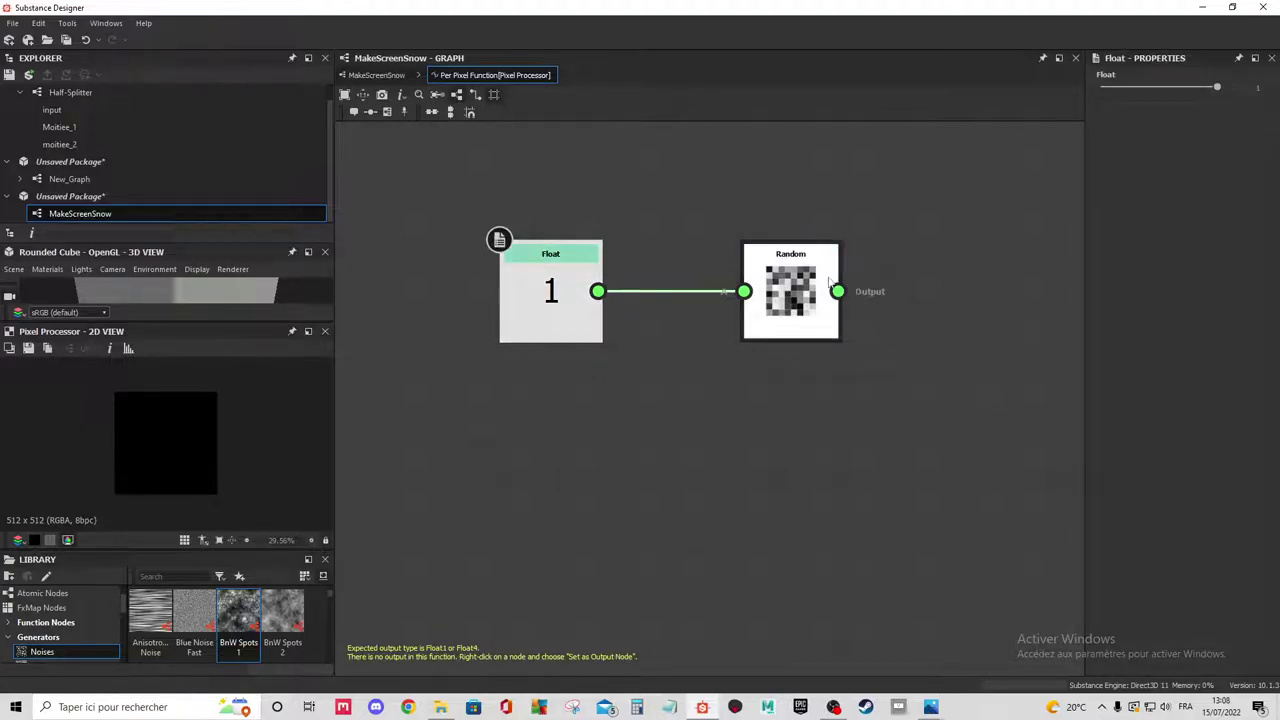
{"action": "left_click", "coordinate": [668, 270]}
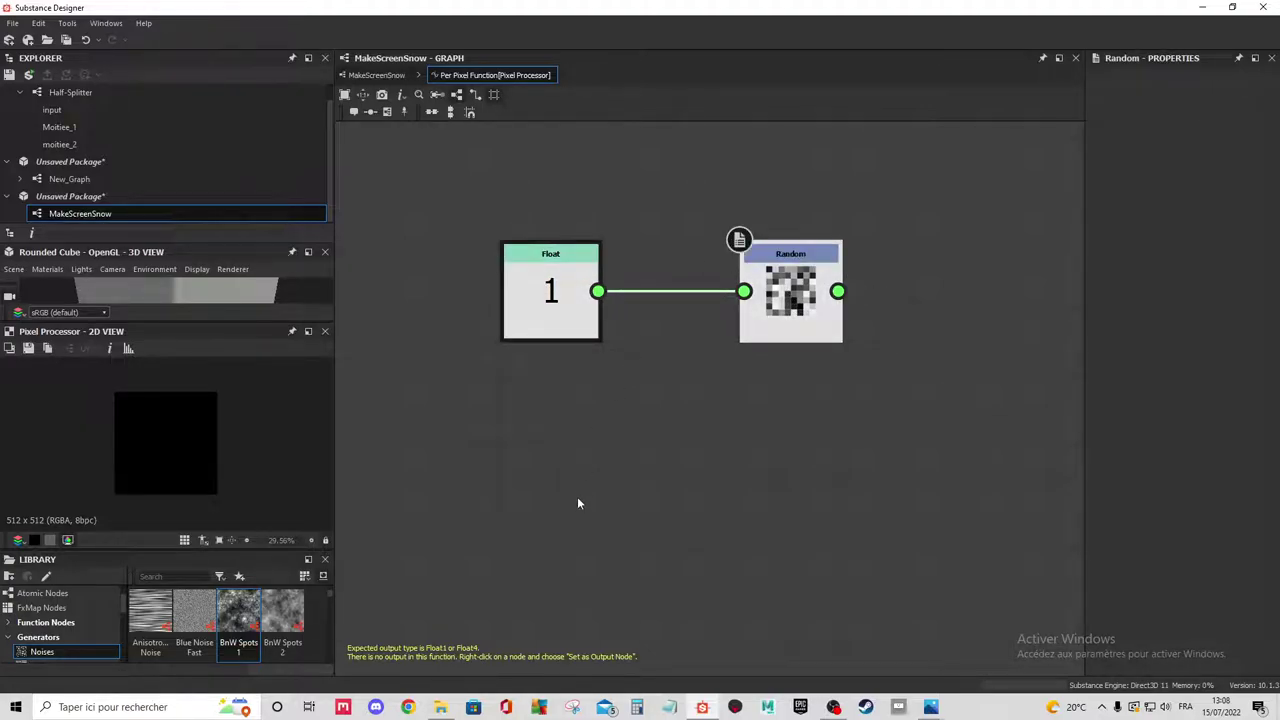
{"action": "scroll", "coordinate": [577, 503], "scroll_direction": "up", "scroll_amount": 1}
{"action": "middle_click_drag", "start_coordinate": [651, 286], "coordinate": [686, 363]}
{"action": "scroll", "coordinate": [674, 367], "scroll_direction": "down", "scroll_amount": 2}
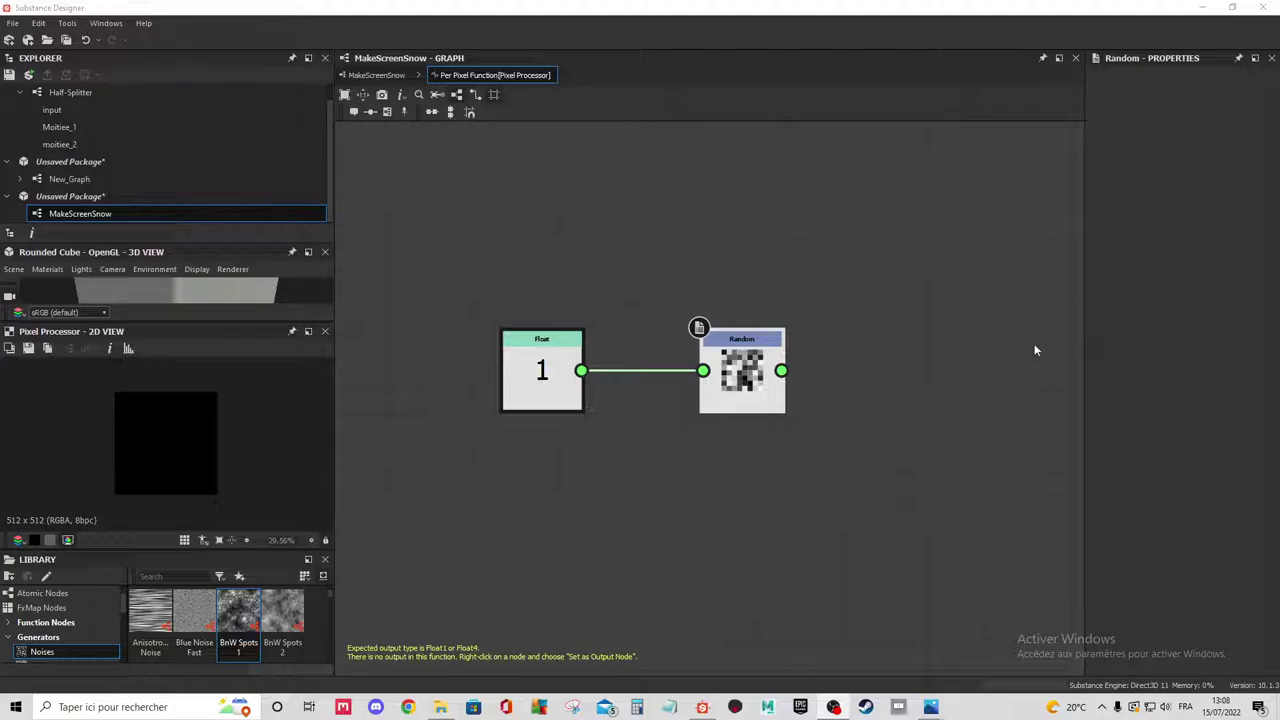
Set the Random node as the function's output node.
{"action": "scroll", "coordinate": [680, 378], "scroll_direction": "up", "scroll_amount": 1}
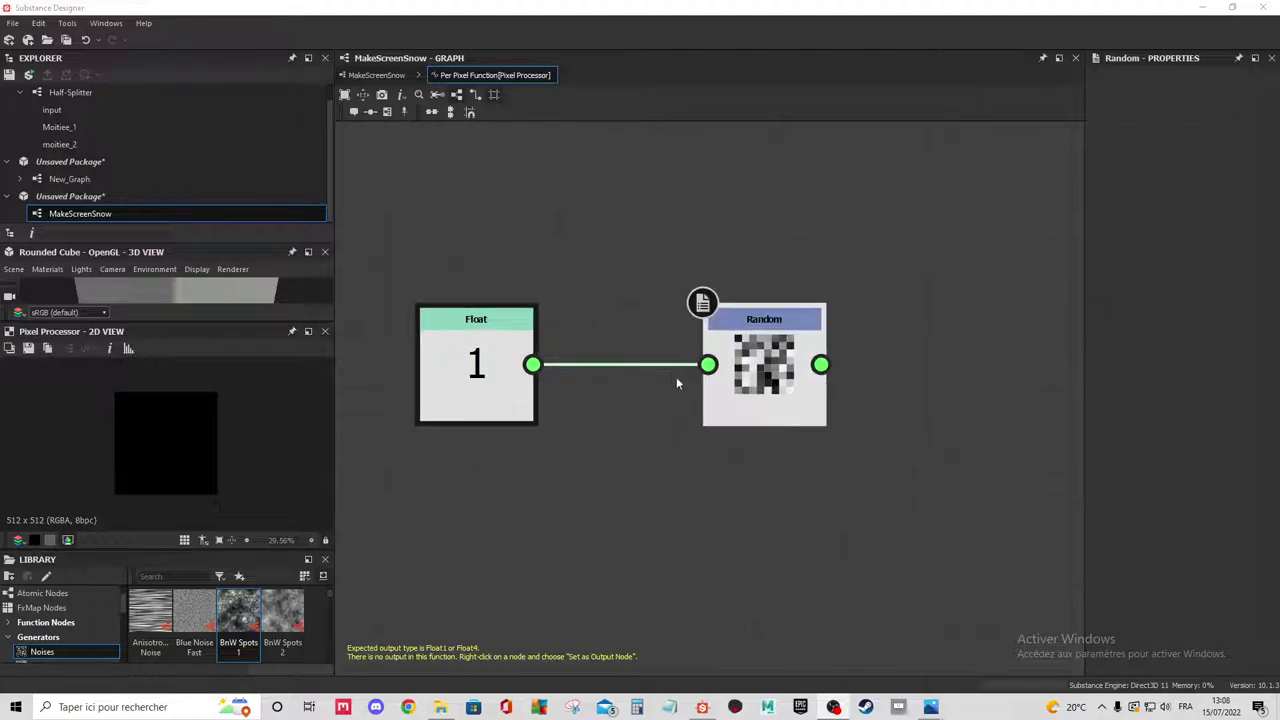
{"action": "middle_click_drag", "start_coordinate": [645, 472], "coordinate": [671, 437]}
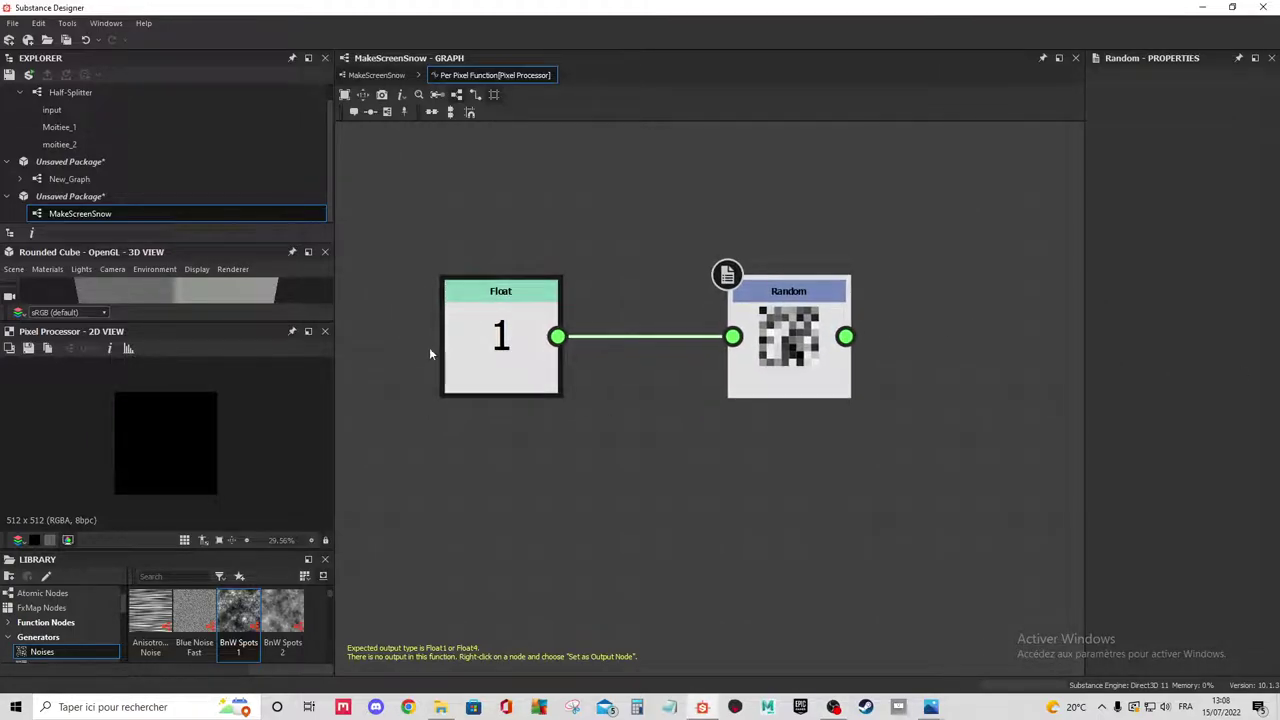
{"action": "left_click", "coordinate": [776, 350]}
{"action": "right_click", "coordinate": [776, 346]}
{"action": "left_click", "coordinate": [776, 346]}
{"action": "right_click", "coordinate": [782, 310]}
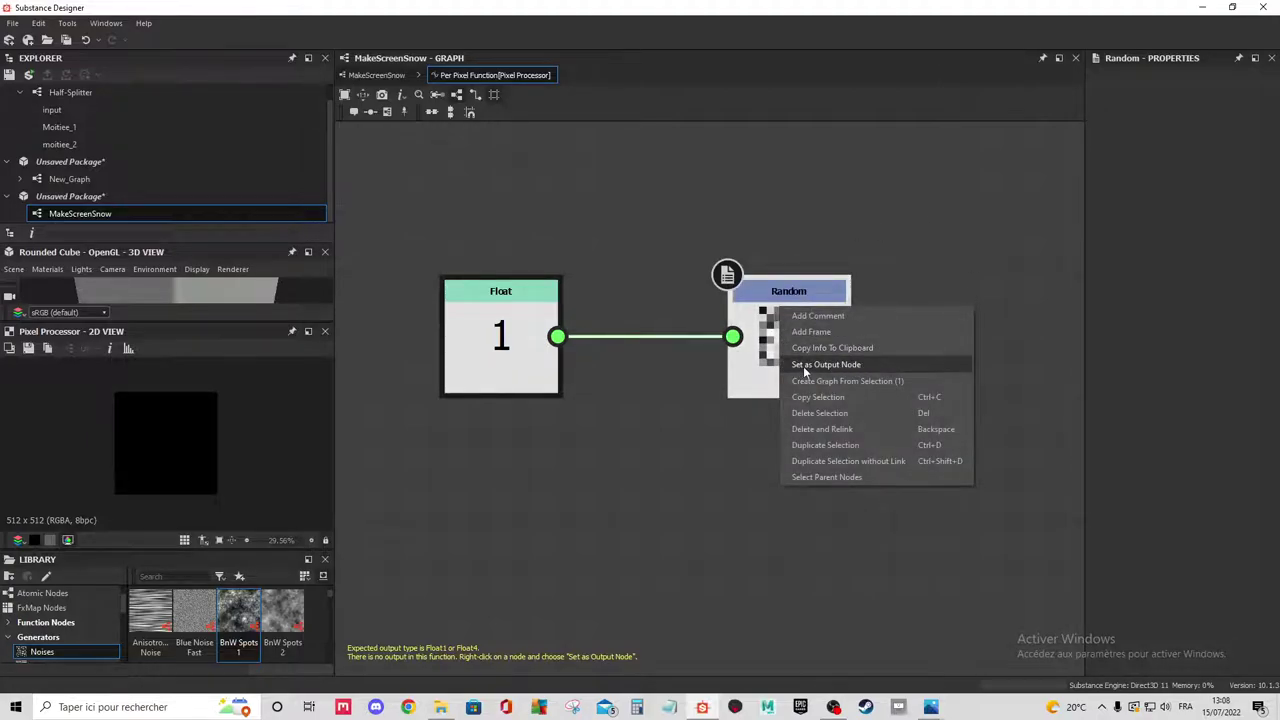
{"action": "left_click", "coordinate": [838, 366]}
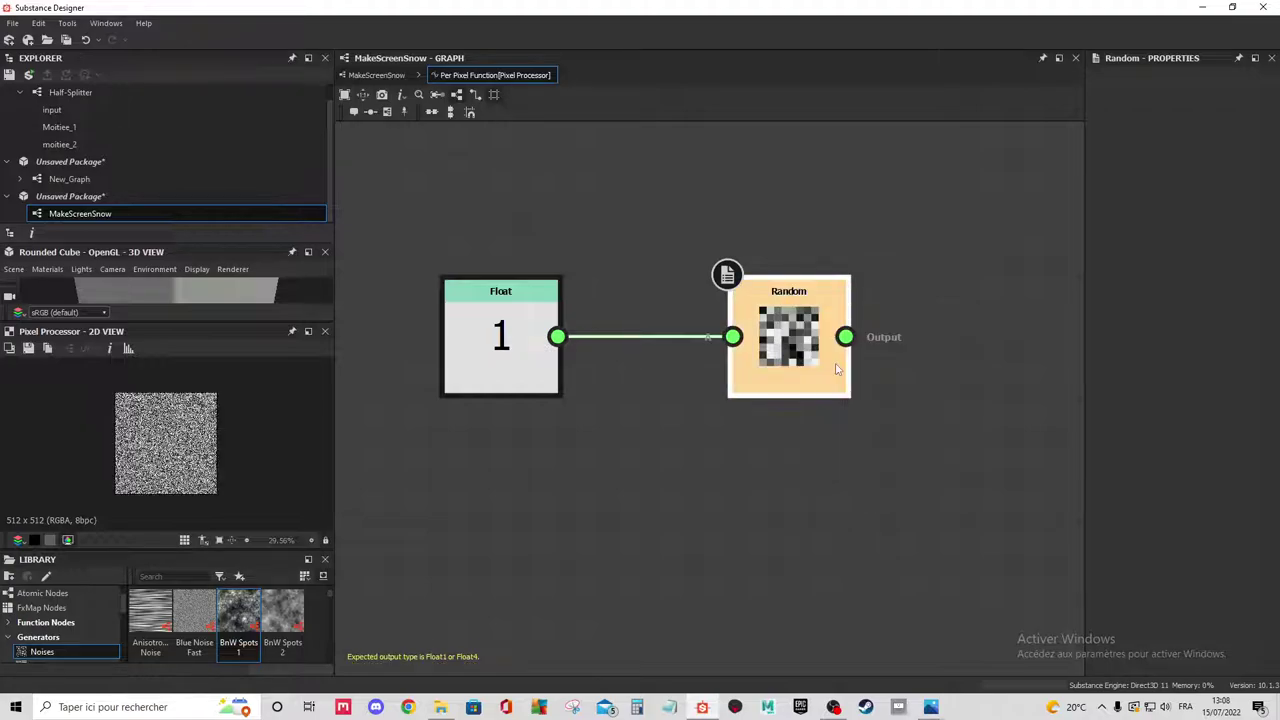
{"action": "left_click_drag", "start_coordinate": [806, 338], "coordinate": [848, 338]}
Check the Float and Random nodes and the resulting grey noise preview.
{"action": "left_click", "coordinate": [498, 316]}
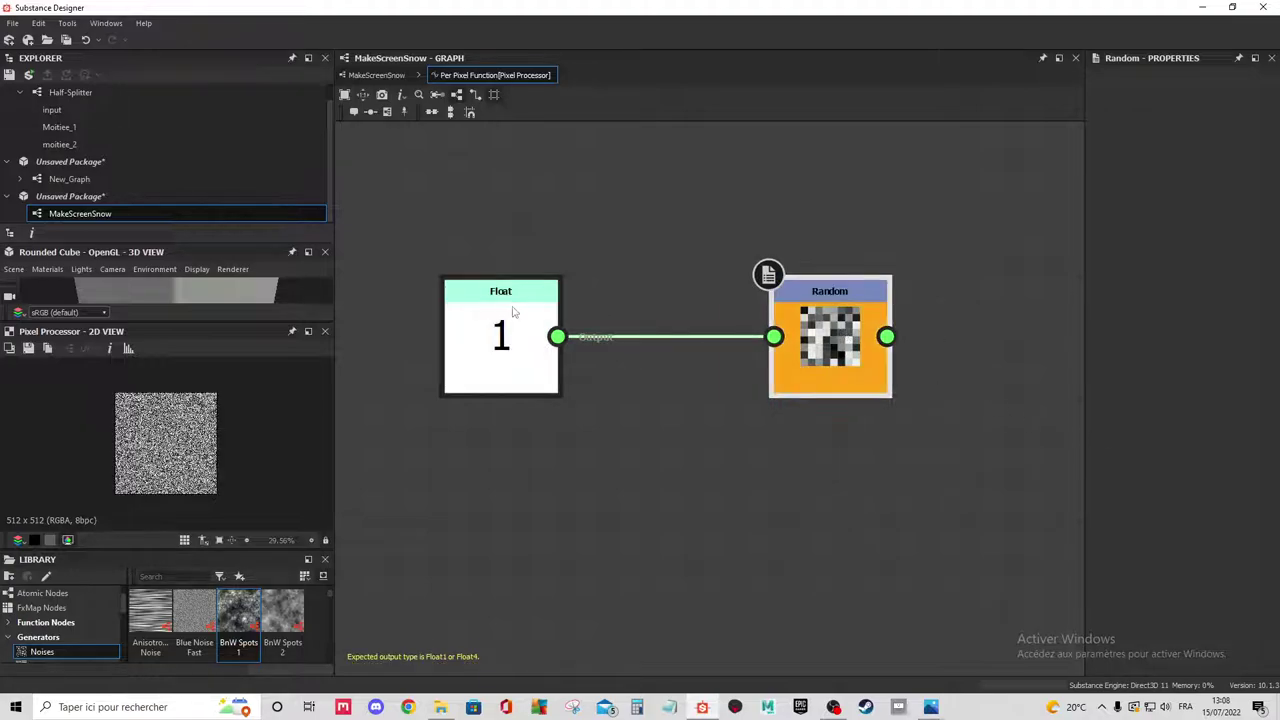
{"action": "left_click", "coordinate": [790, 322]}
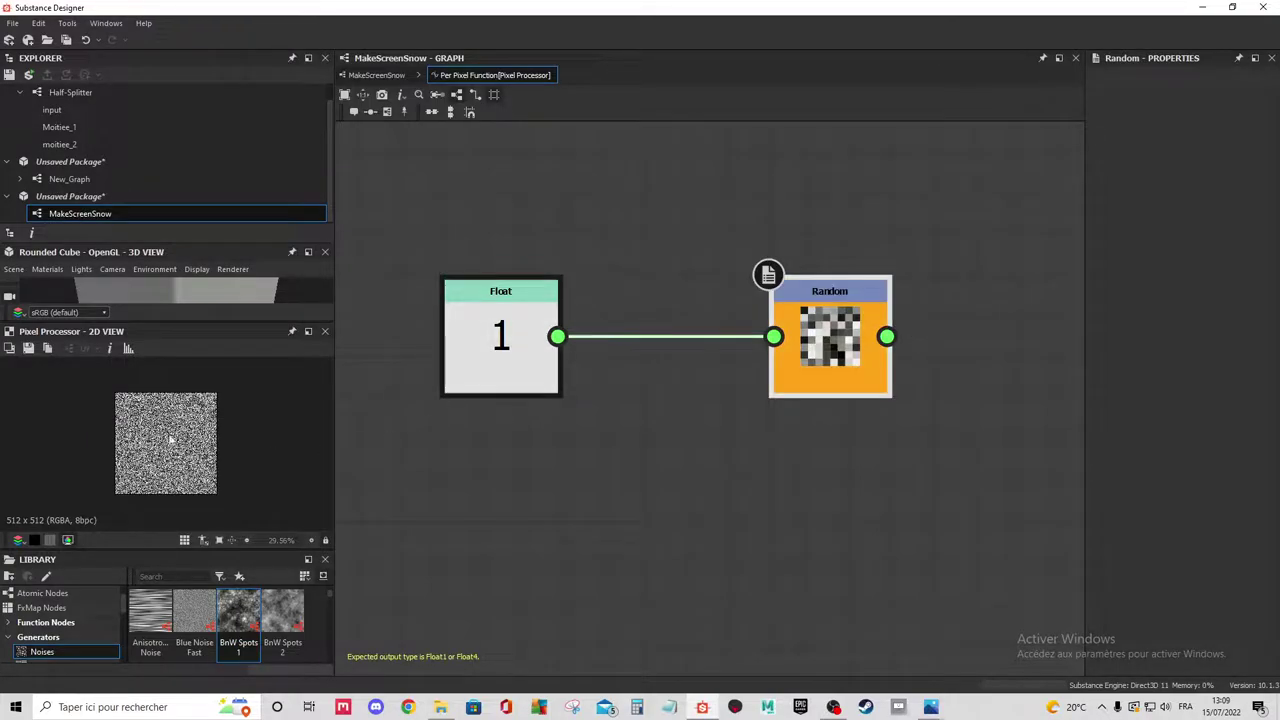
{"action": "scroll", "coordinate": [173, 432], "scroll_direction": "up", "scroll_amount": 1}
{"action": "scroll", "coordinate": [173, 432], "scroll_direction": "up", "scroll_amount": 4}
{"action": "scroll", "coordinate": [173, 432], "scroll_direction": "up", "scroll_amount": 1}
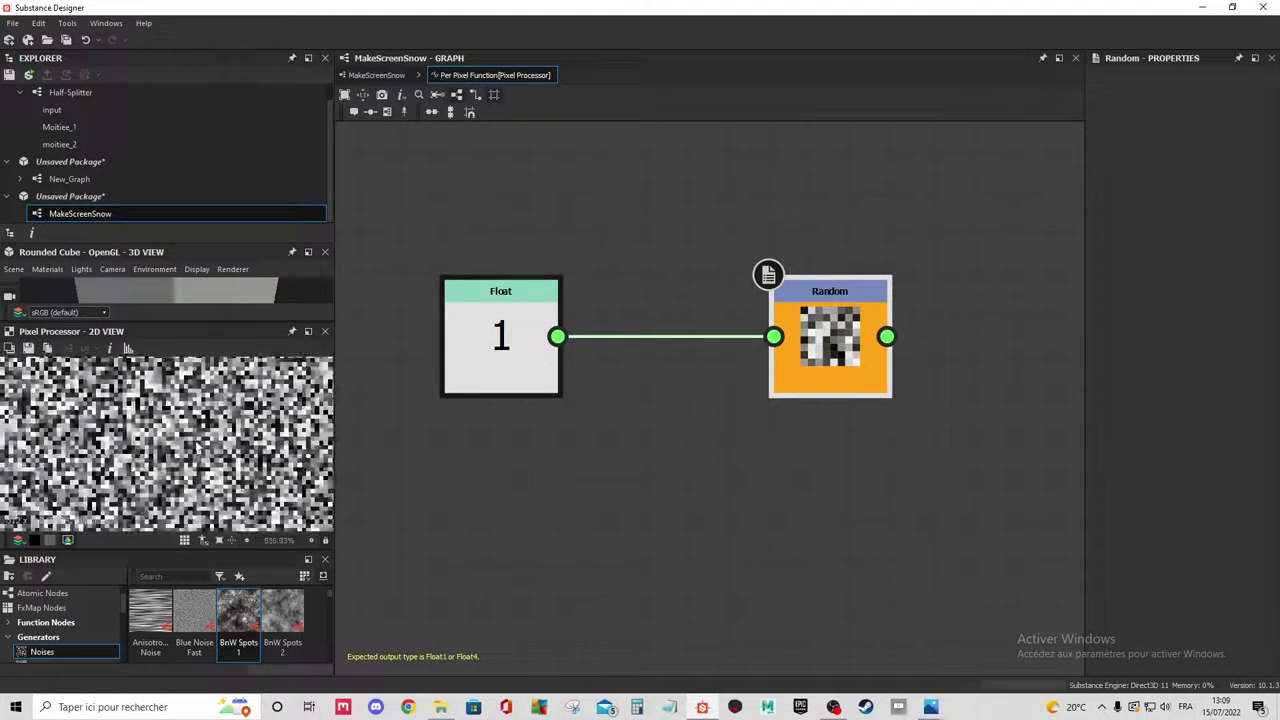
{"action": "scroll", "coordinate": [185, 440], "scroll_direction": "up", "scroll_amount": 1}
{"action": "scroll", "coordinate": [185, 440], "scroll_direction": "down", "scroll_amount": 1}
{"action": "scroll", "coordinate": [60, 444], "scroll_direction": "down", "scroll_amount": 3}
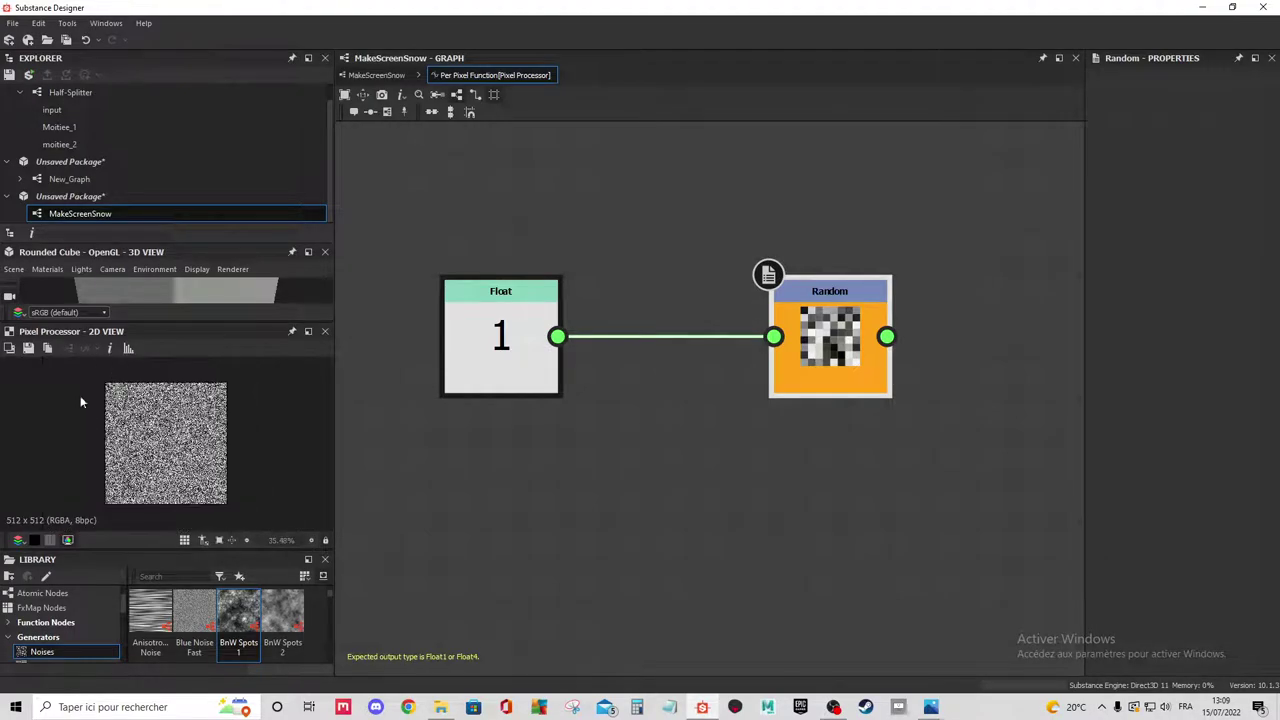
{"action": "scroll", "coordinate": [135, 398], "scroll_direction": "up", "scroll_amount": 1}
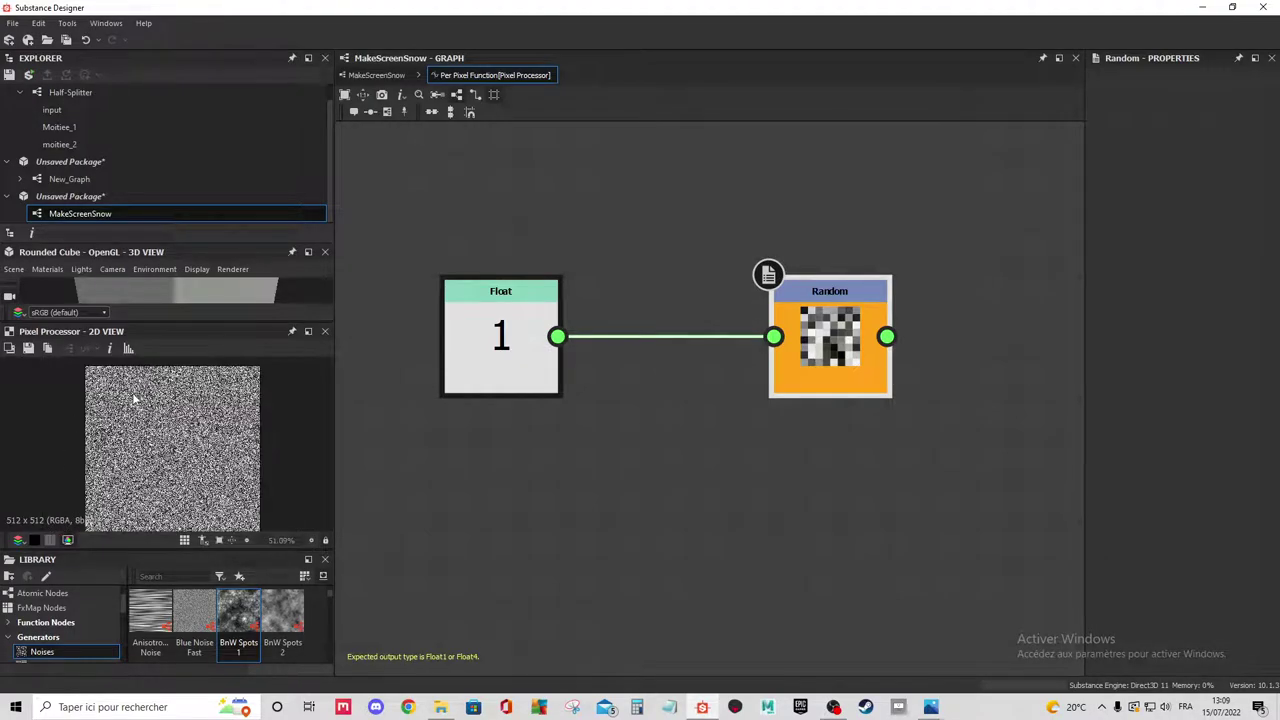
Return to the MakeScreenSnow graph, abandoning a link started from the Pixel Processor.
{"action": "left_click", "coordinate": [392, 78]}
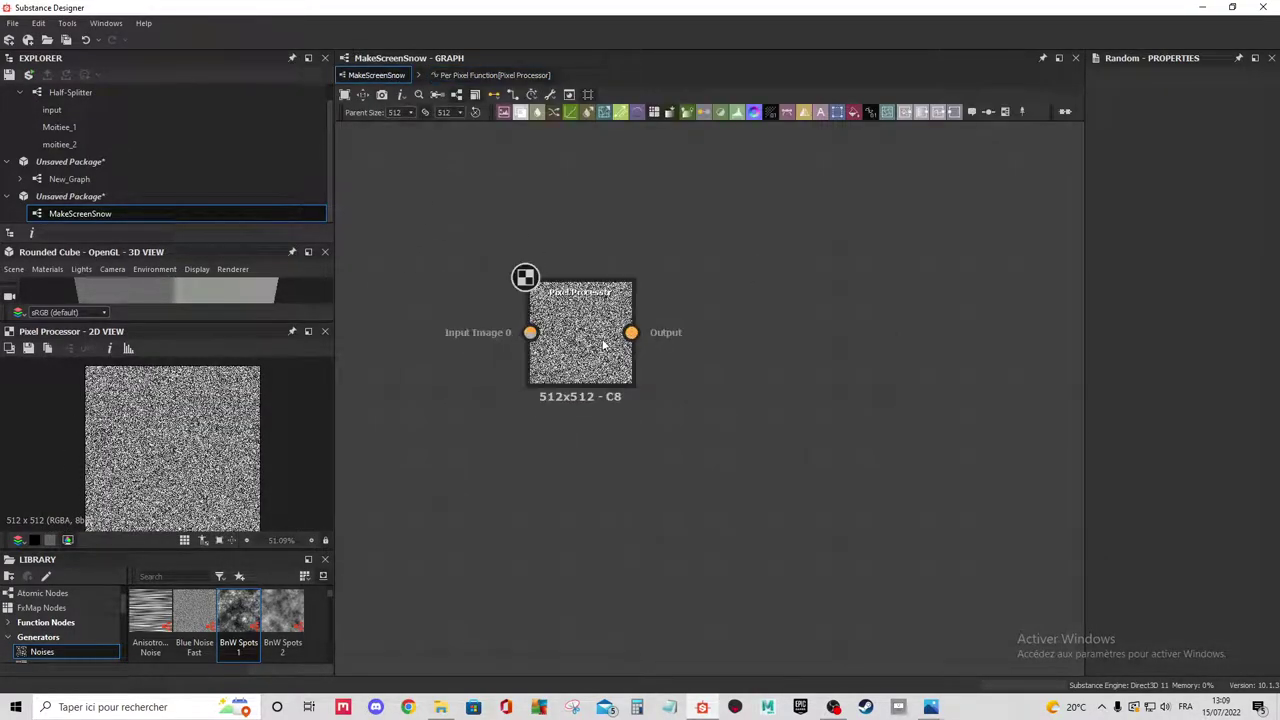
{"action": "scroll", "coordinate": [557, 292], "scroll_direction": "up", "scroll_amount": 2}
{"action": "scroll", "coordinate": [557, 292], "scroll_direction": "down", "scroll_amount": 1}
{"action": "scroll", "coordinate": [550, 320], "scroll_direction": "down", "scroll_amount": 3}
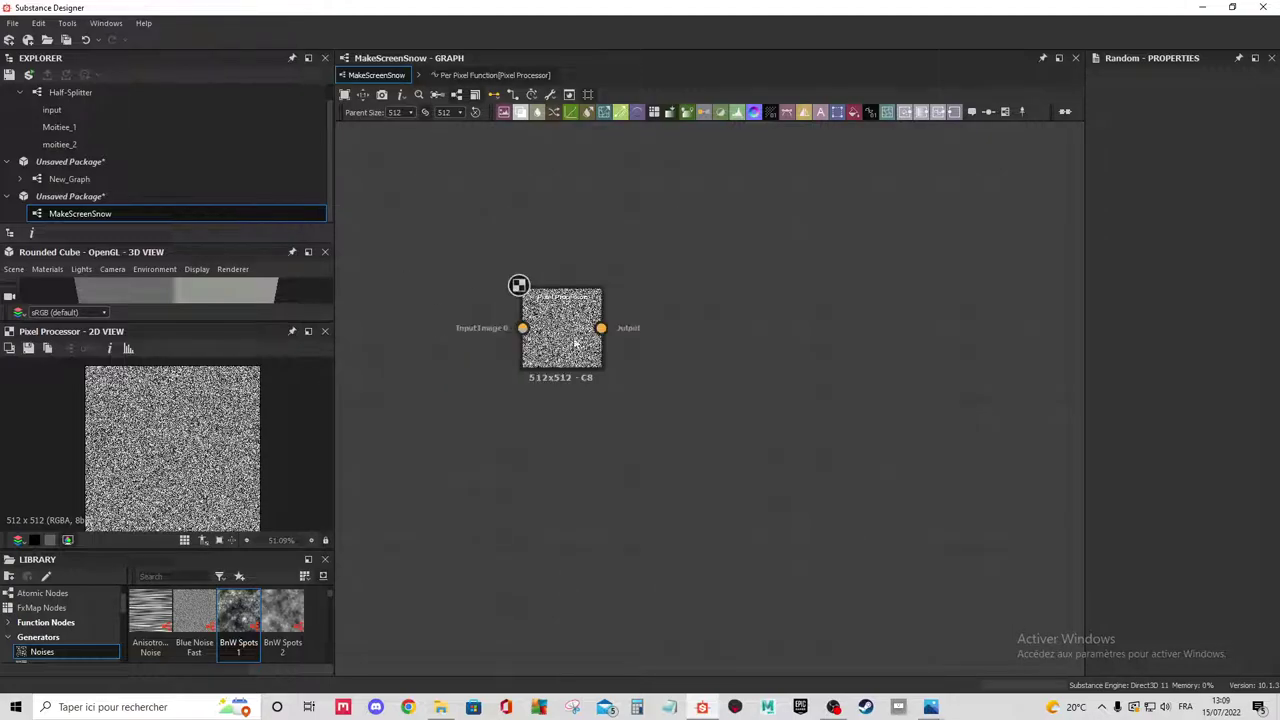
{"action": "scroll", "coordinate": [710, 404], "scroll_direction": "down", "scroll_amount": 2}
{"action": "scroll", "coordinate": [710, 404], "scroll_direction": "up", "scroll_amount": 3}
{"action": "mouse_move", "coordinate": [534, 322]}
{"action": "left_mouse_down"}
{"action": "mouse_move", "coordinate": [768, 322]}
{"action": "mouse_move", "coordinate": [688, 316]}
{"action": "left_mouse_up"}
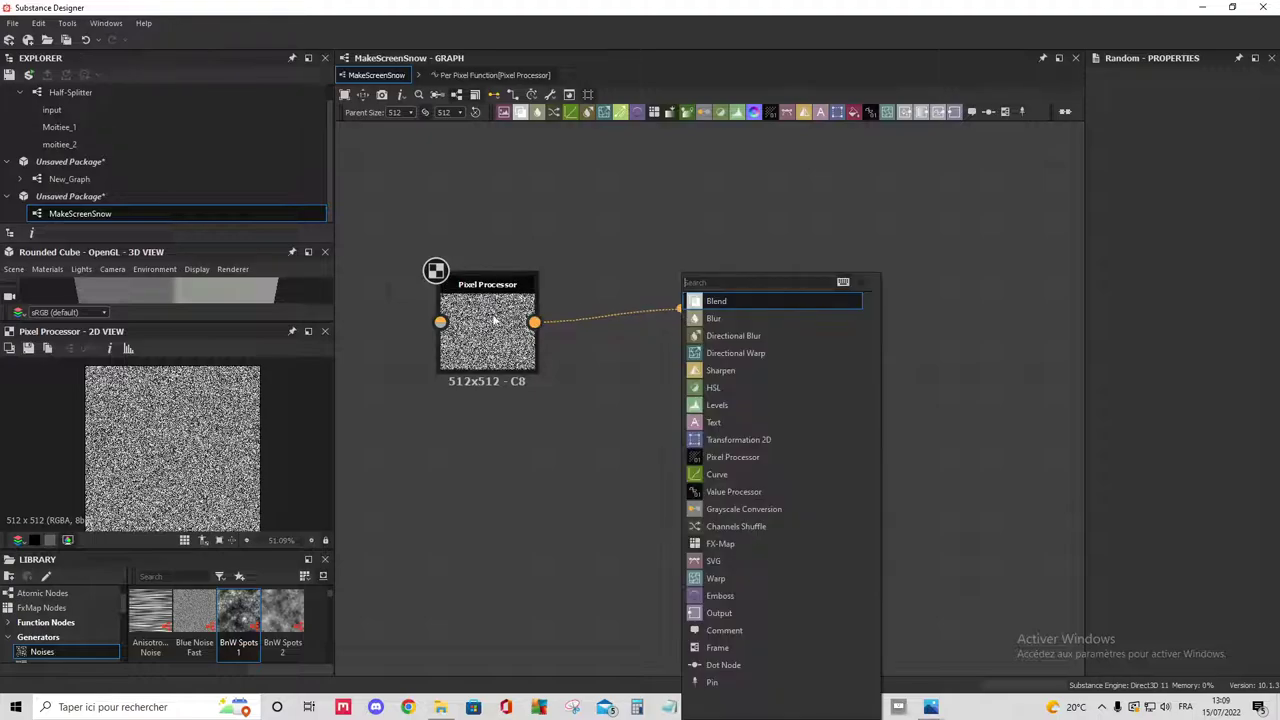
{"action": "left_click", "coordinate": [491, 318]}
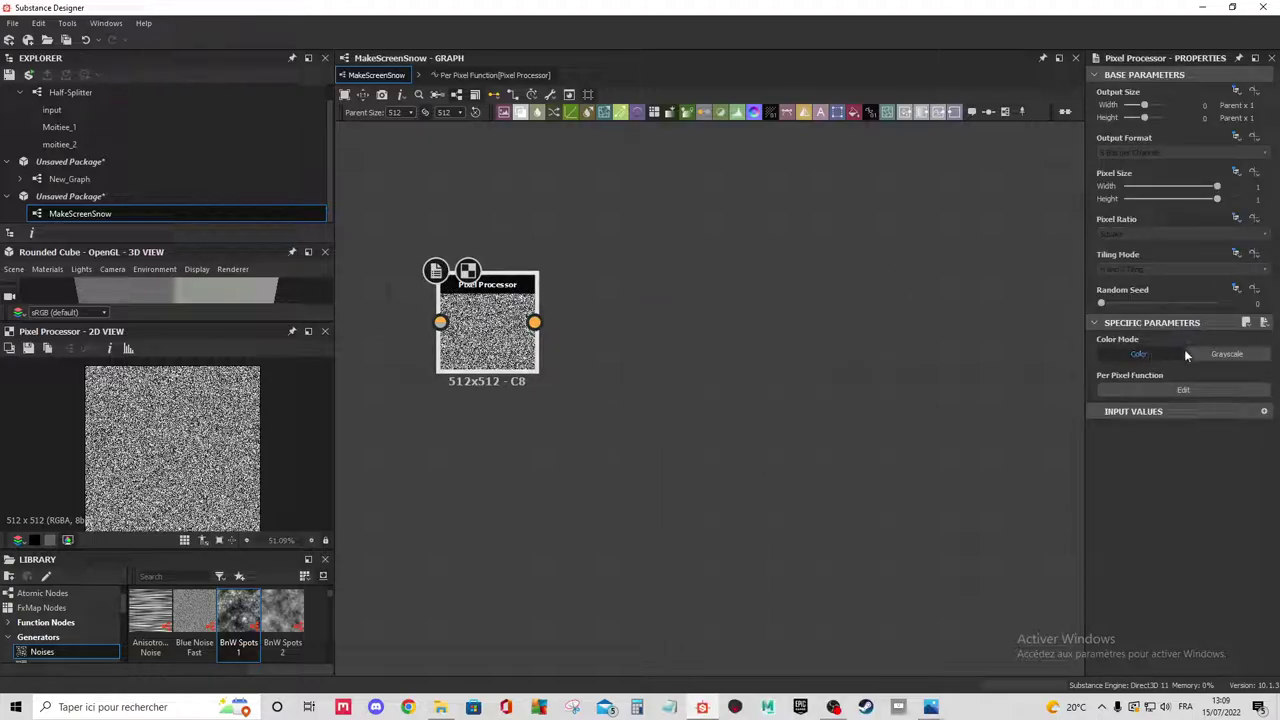
Switch the Pixel Processor's Color Mode to Grayscale.
{"action": "scroll", "coordinate": [492, 322], "scroll_direction": "up", "scroll_amount": 2}
{"action": "scroll", "coordinate": [517, 285], "scroll_direction": "up", "scroll_amount": 2}
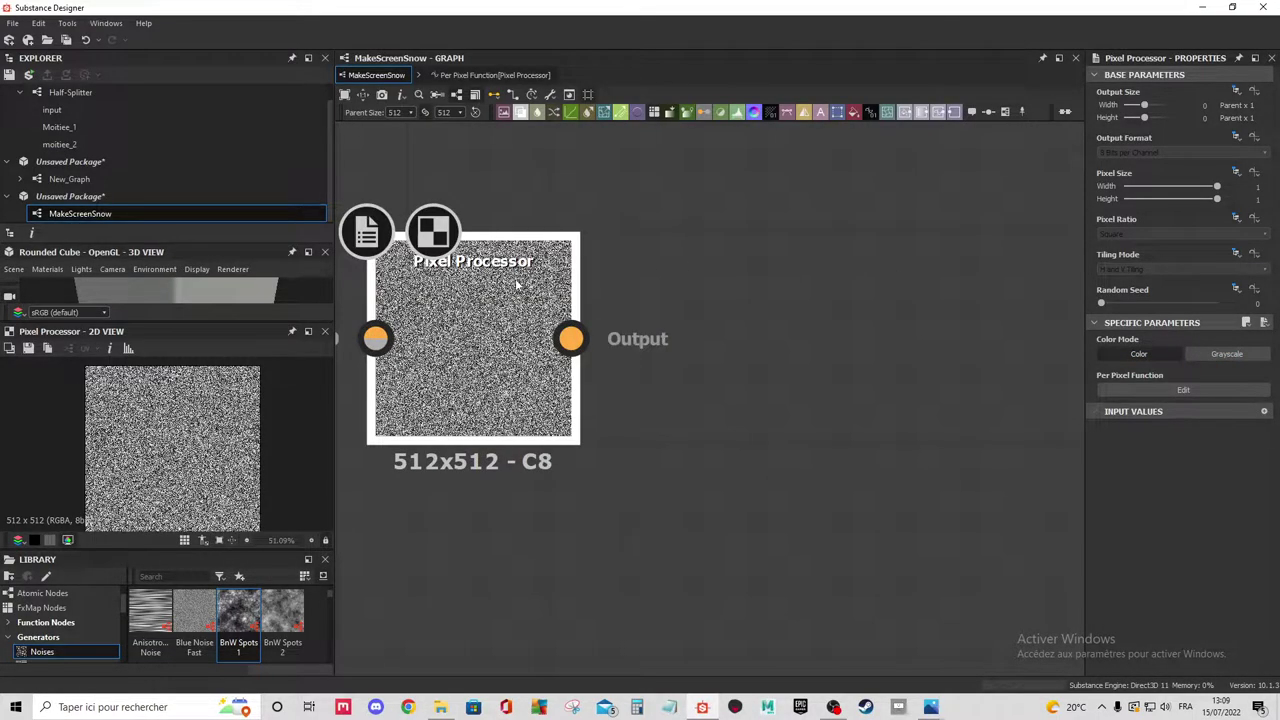
{"action": "left_click", "coordinate": [1218, 350]}
{"action": "scroll", "coordinate": [675, 317], "scroll_direction": "down", "scroll_amount": 2}
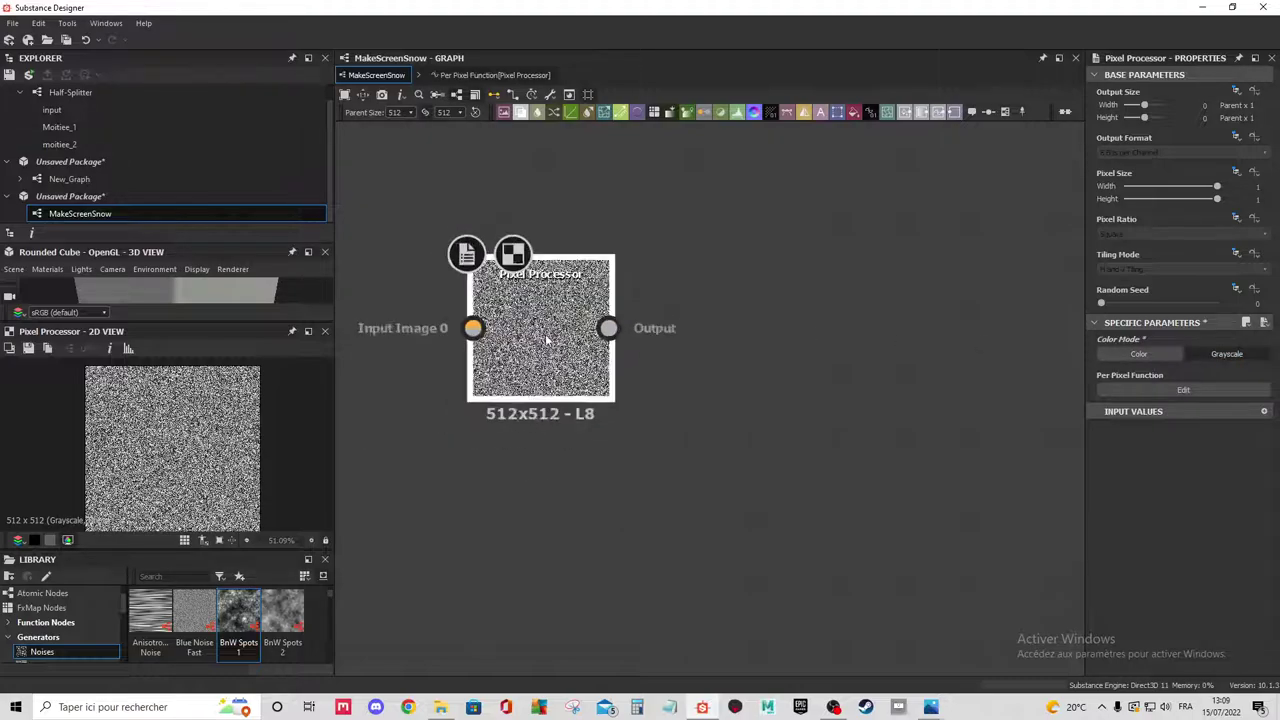
{"action": "scroll", "coordinate": [545, 340], "scroll_direction": "down", "scroll_amount": 2}
{"action": "scroll", "coordinate": [560, 320], "scroll_direction": "down", "scroll_amount": 2}
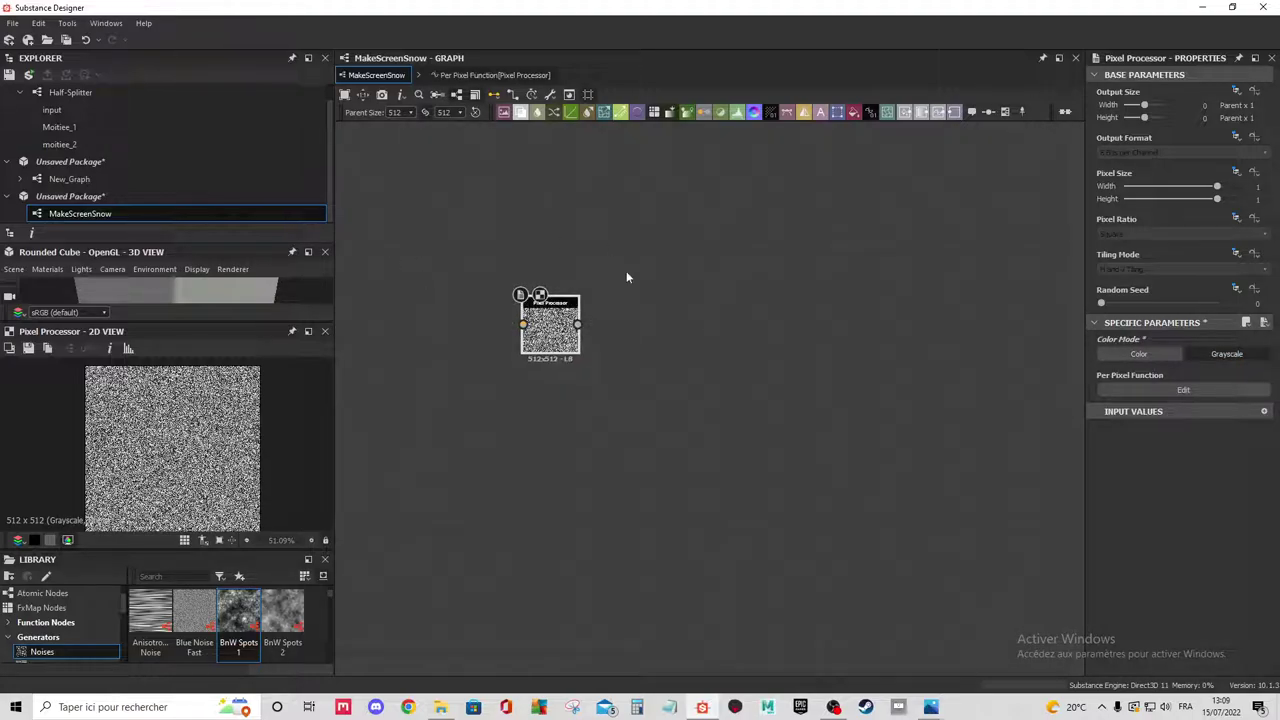
{"action": "scroll", "coordinate": [692, 254], "scroll_direction": "up", "scroll_amount": 2}
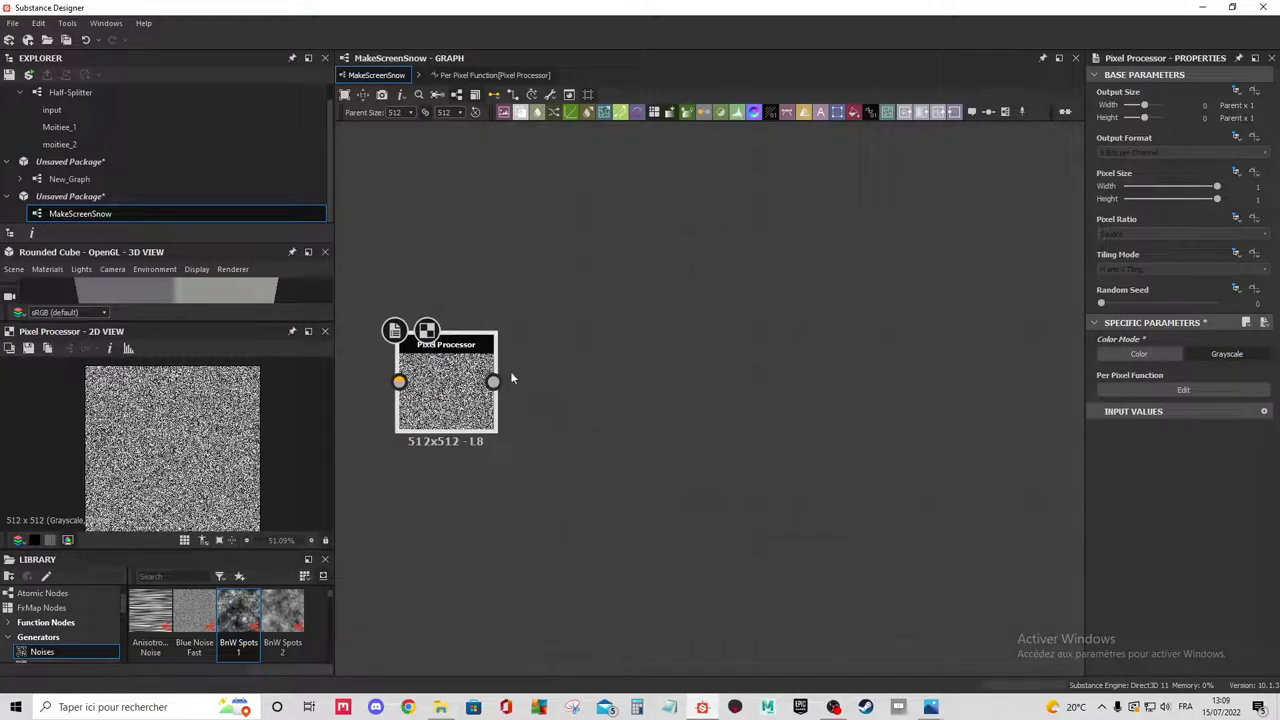
Connect the Pixel Processor to a new Output node labelled Neige-Grise.
{"action": "left_click_drag", "start_coordinate": [493, 381], "coordinate": [698, 395]}
{"action": "type", "text": "ou"}
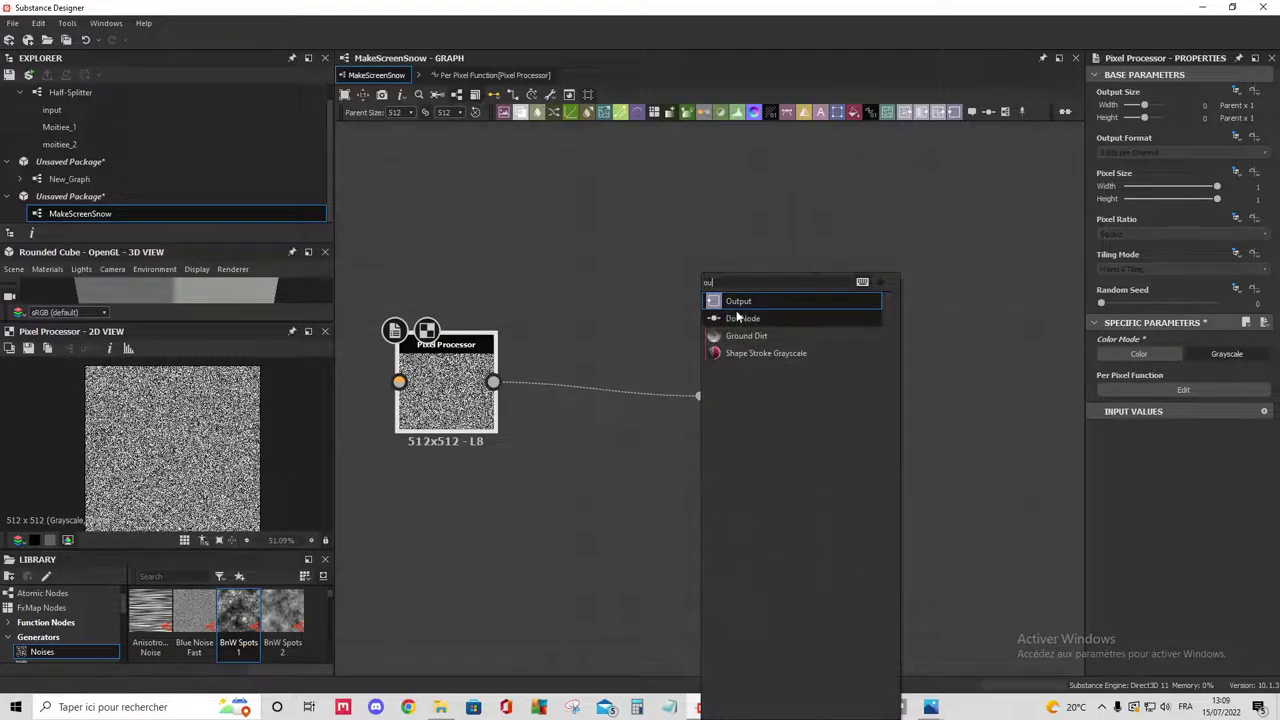
{"action": "left_click", "coordinate": [737, 301]}
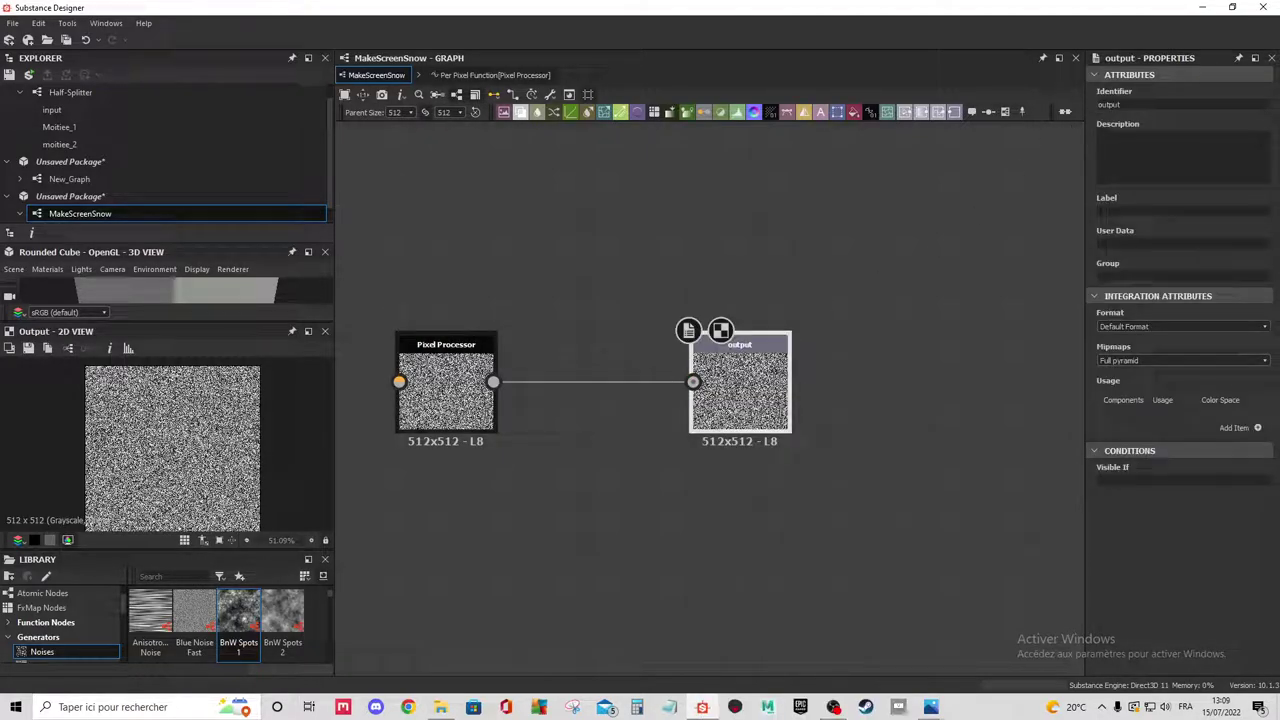
{"action": "type", "text": "Neig"}
{"action": "type", "text": "e-Grise"}
{"action": "key", "text": "Return"}
{"action": "left_click", "coordinate": [1160, 208]}
{"action": "type", "text": "Neige-Grise"}
{"action": "left_click", "coordinate": [445, 370]}
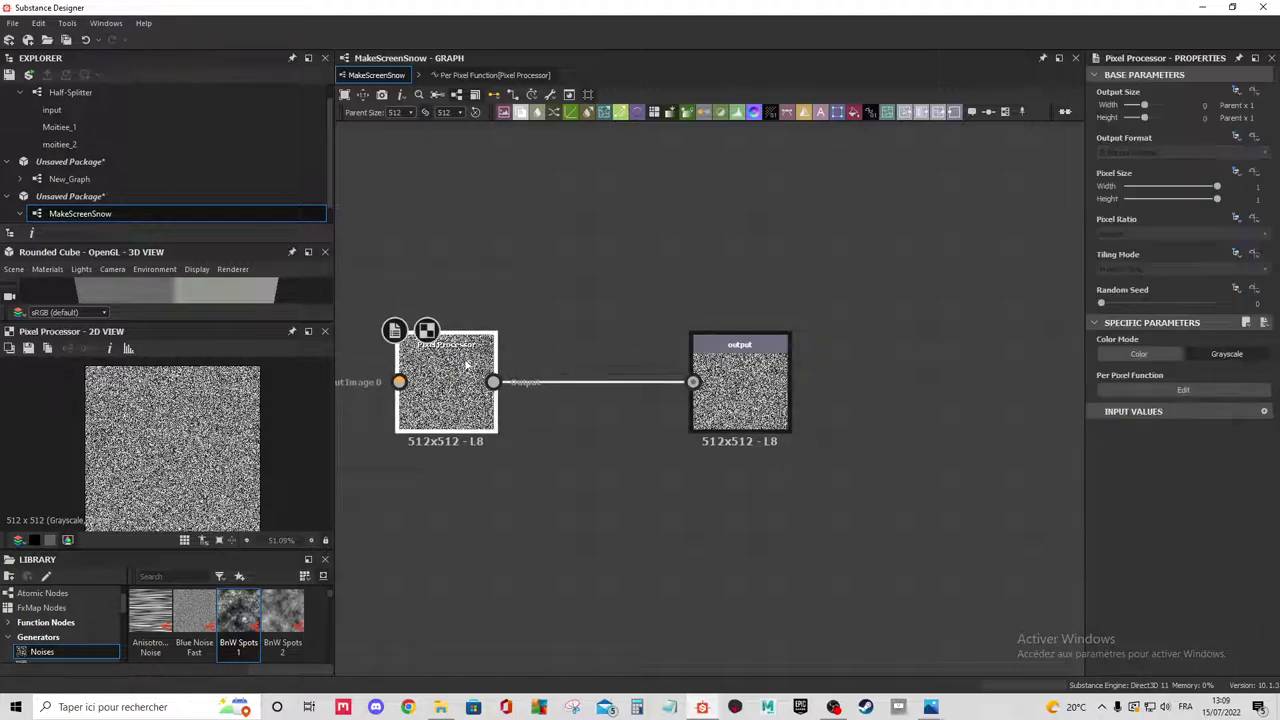
{"action": "scroll", "coordinate": [650, 400], "scroll_direction": "down", "scroll_amount": 3}
{"action": "middle_click_drag", "start_coordinate": [597, 429], "coordinate": [597, 329]}
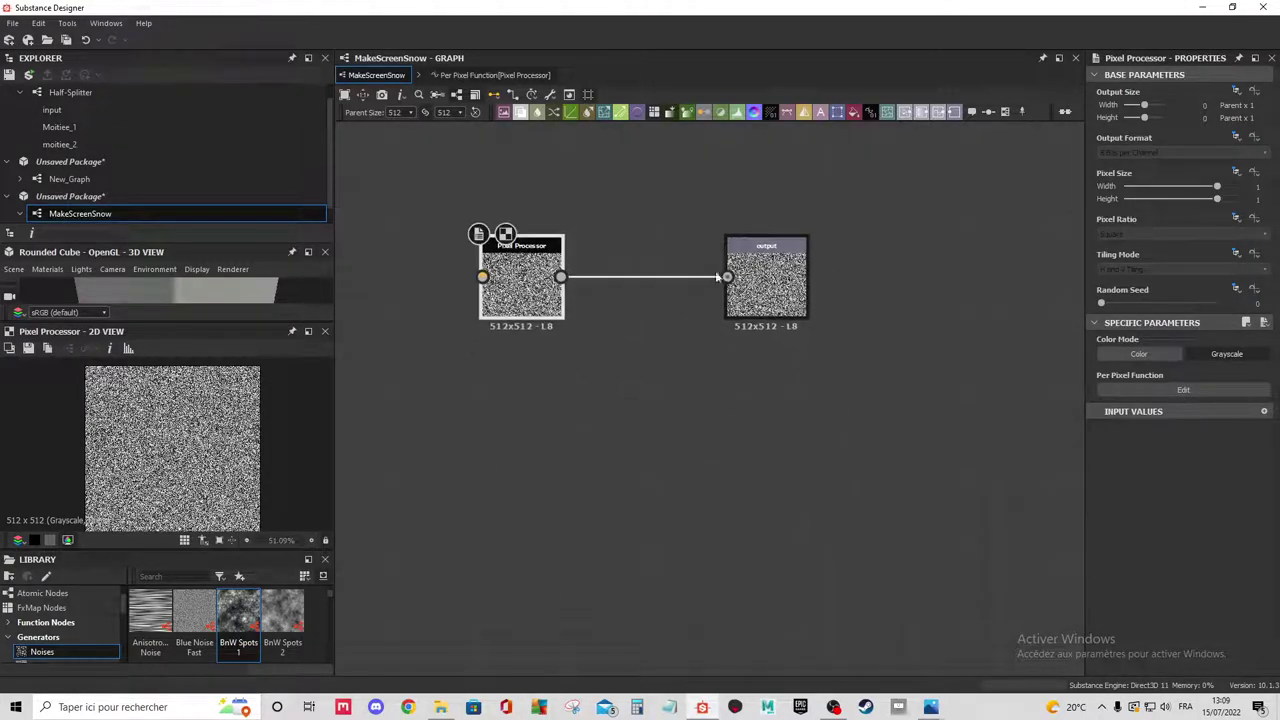
{"action": "scroll", "coordinate": [710, 250], "scroll_direction": "up", "scroll_amount": 2}
Duplicate the Pixel Processor below the original and set the copy's Color Mode to Color.
{"action": "left_click", "coordinate": [807, 283]}
{"action": "middle_click_drag", "start_coordinate": [808, 283], "coordinate": [889, 257]}
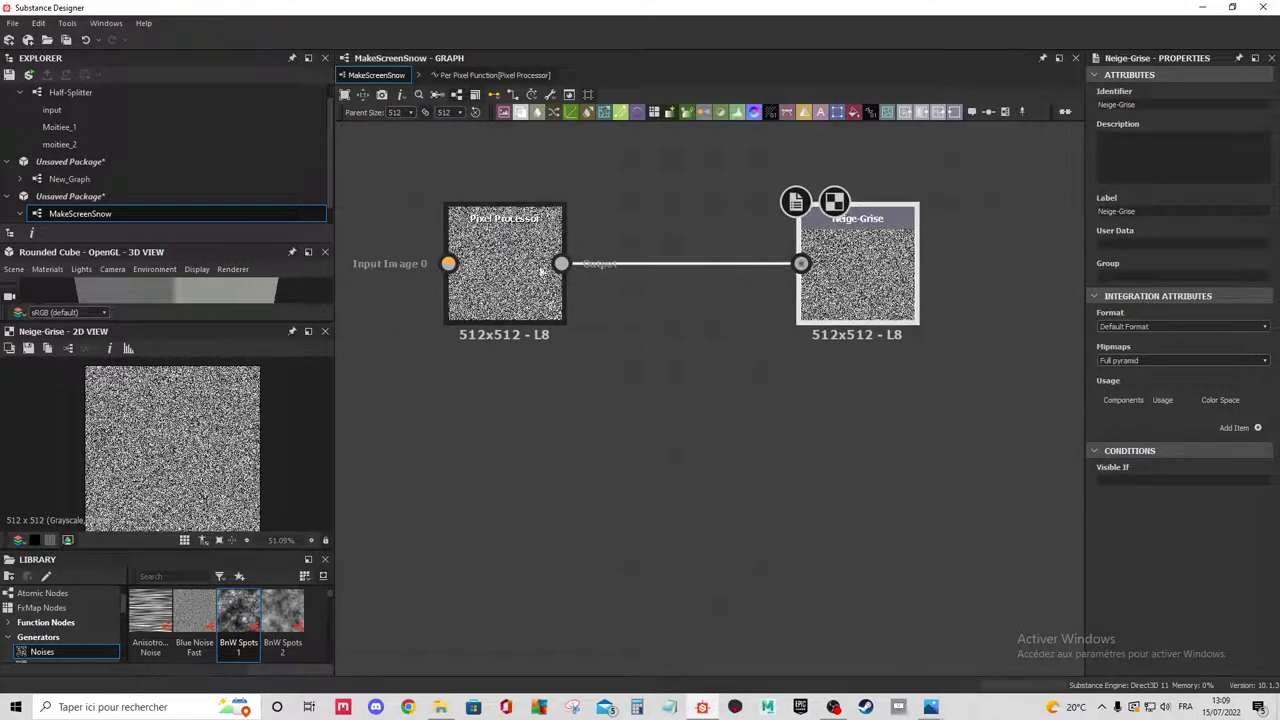
{"action": "scroll", "coordinate": [775, 420], "scroll_direction": "down", "scroll_amount": 1}
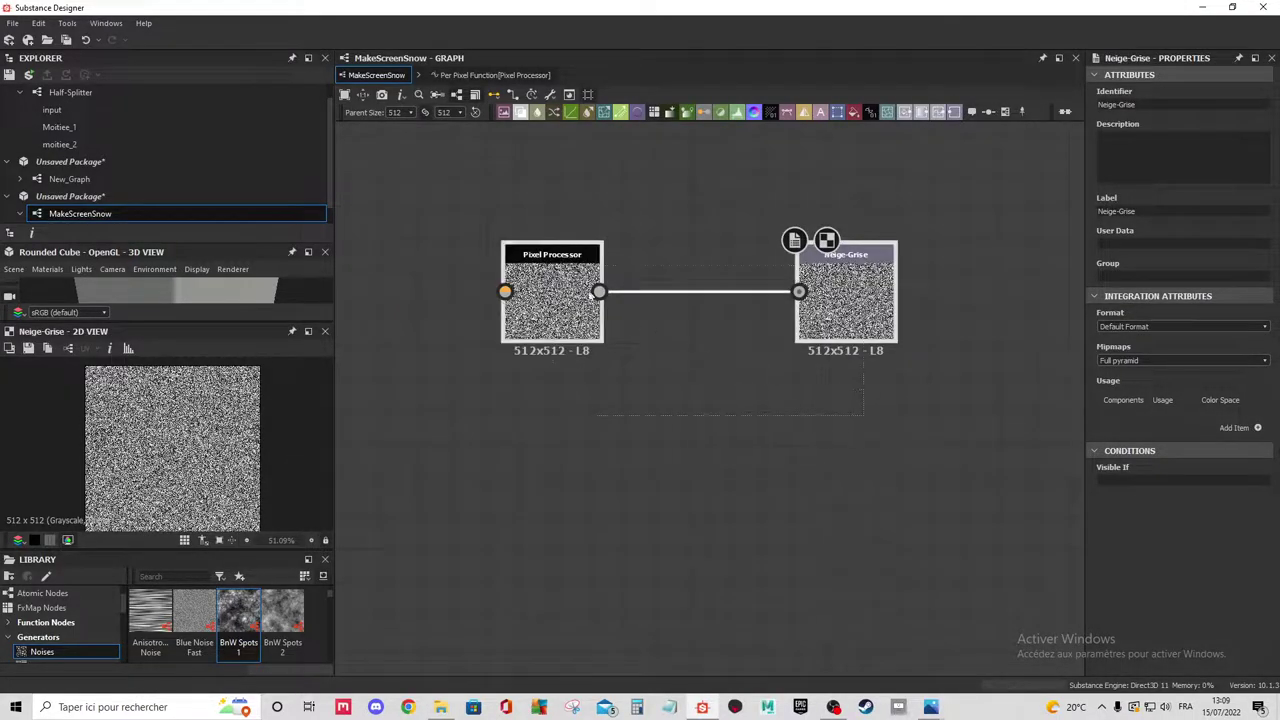
{"action": "double_click", "coordinate": [552, 300]}
{"action": "key", "text": "ctrl+c"}
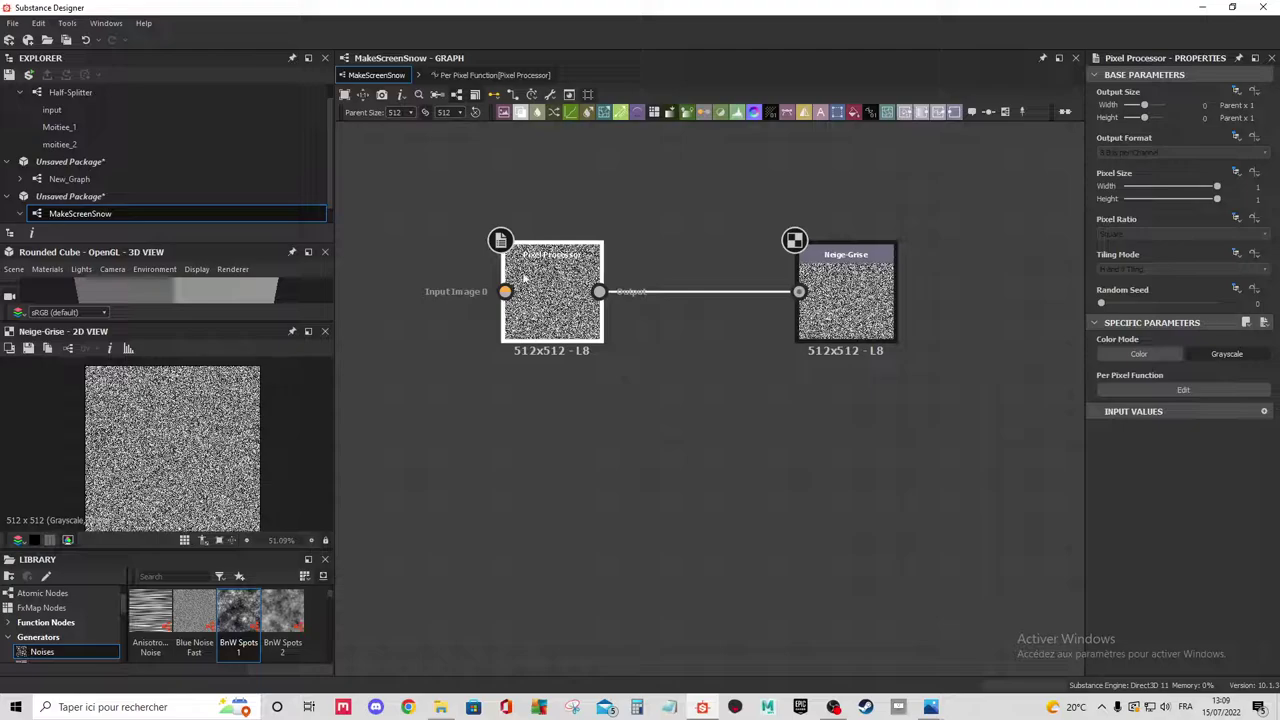
{"action": "key", "text": "ctrl+v"}
{"action": "left_click_drag", "start_coordinate": [733, 378], "coordinate": [563, 478]}
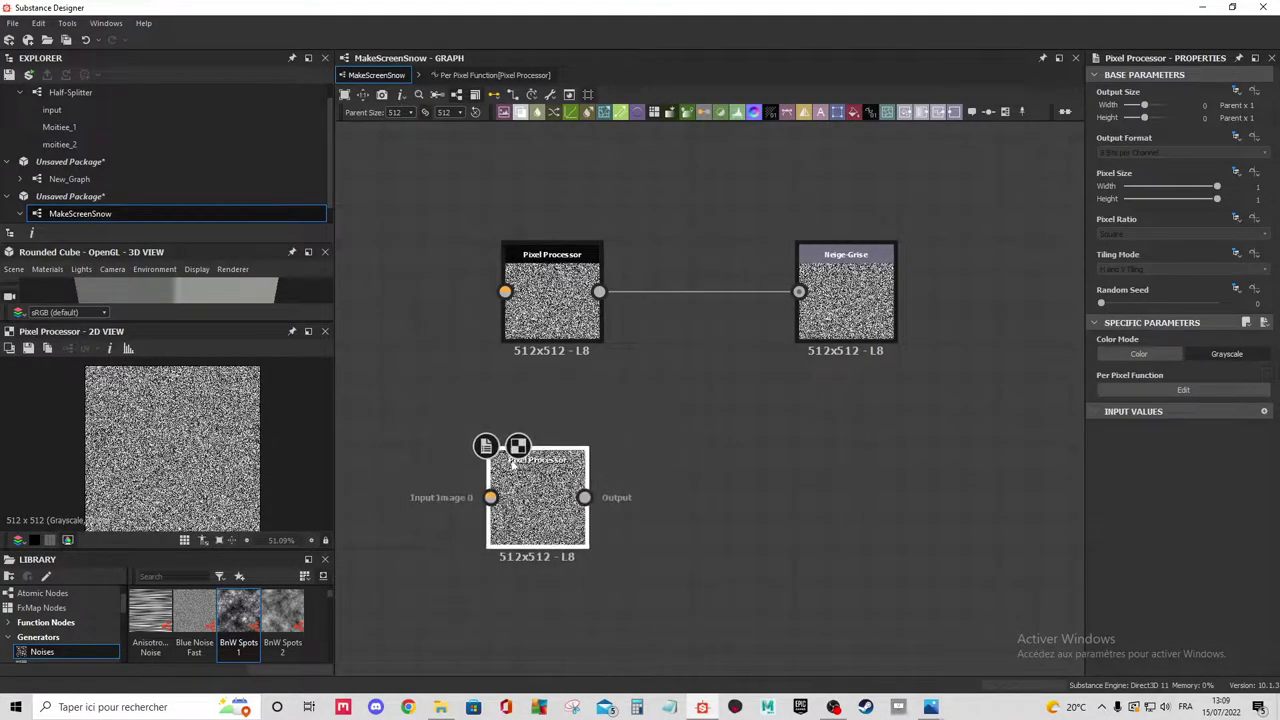
{"action": "scroll", "coordinate": [563, 478], "scroll_direction": "down", "scroll_amount": 2}
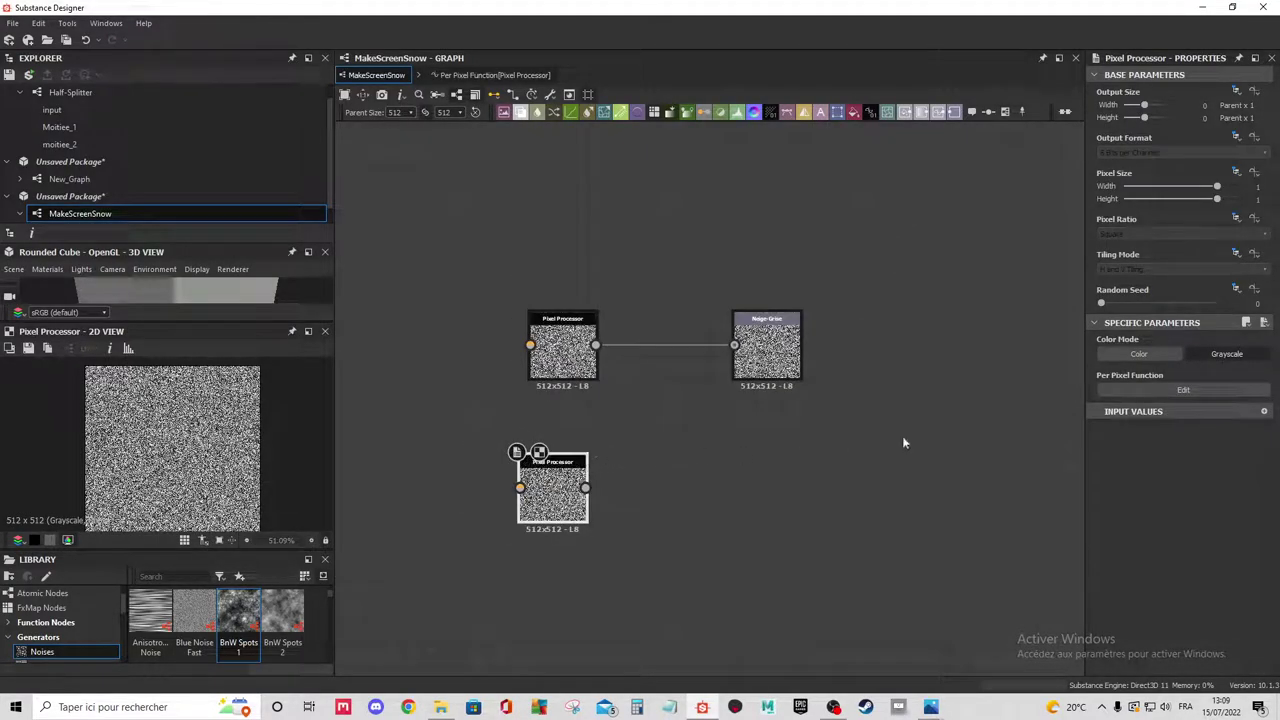
{"action": "left_click", "coordinate": [1120, 354]}
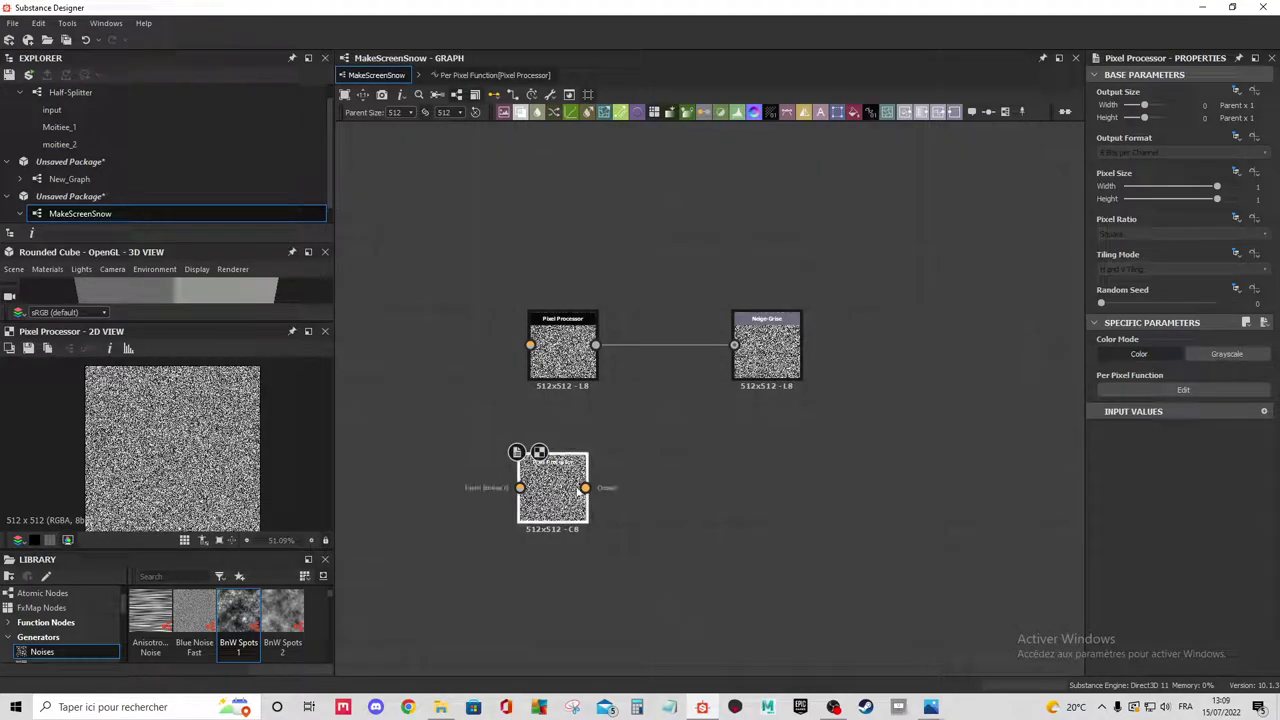
{"action": "right_click", "coordinate": [579, 487]}
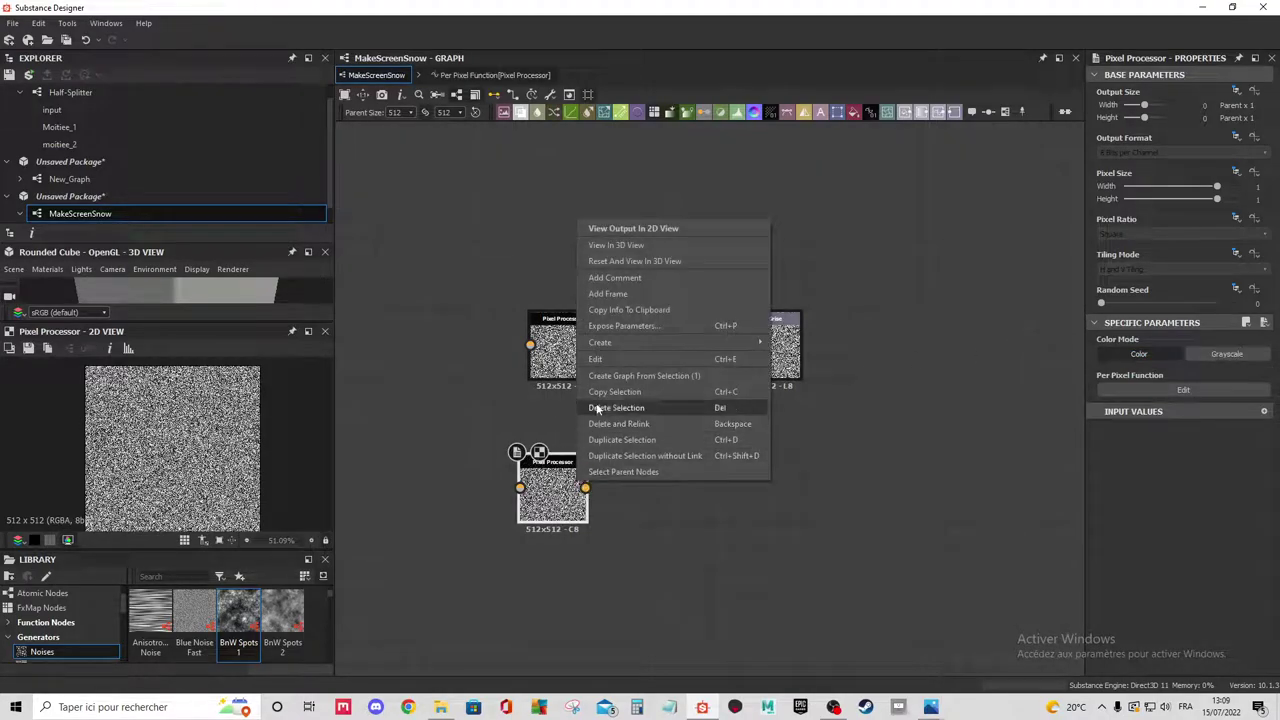
Open the copy's per-pixel function and move the Random node next to its Float node.
{"action": "left_click", "coordinate": [606, 375]}
{"action": "scroll", "coordinate": [606, 366], "scroll_direction": "down", "scroll_amount": 2}
{"action": "scroll", "coordinate": [606, 366], "scroll_direction": "down", "scroll_amount": 1}
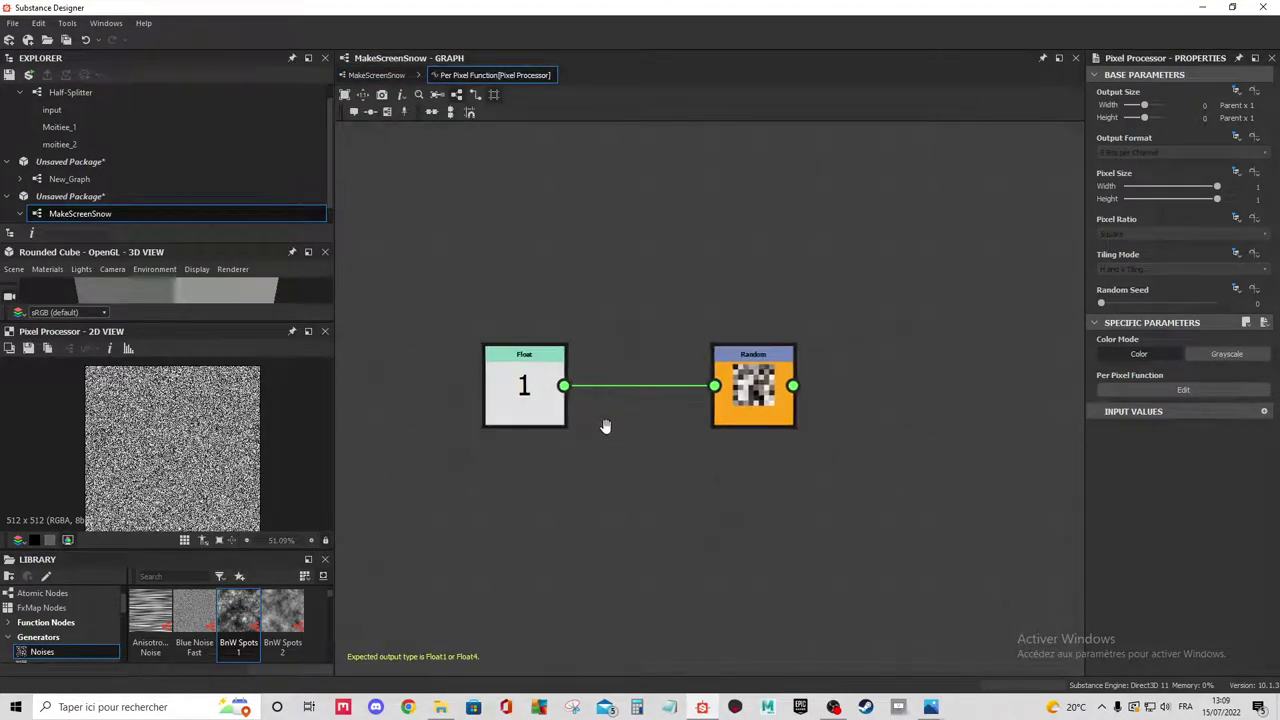
{"action": "middle_click_drag", "start_coordinate": [606, 366], "coordinate": [595, 292]}
{"action": "scroll", "coordinate": [786, 270], "scroll_direction": "up", "scroll_amount": 2}
{"action": "left_click_drag", "start_coordinate": [786, 270], "coordinate": [728, 270]}
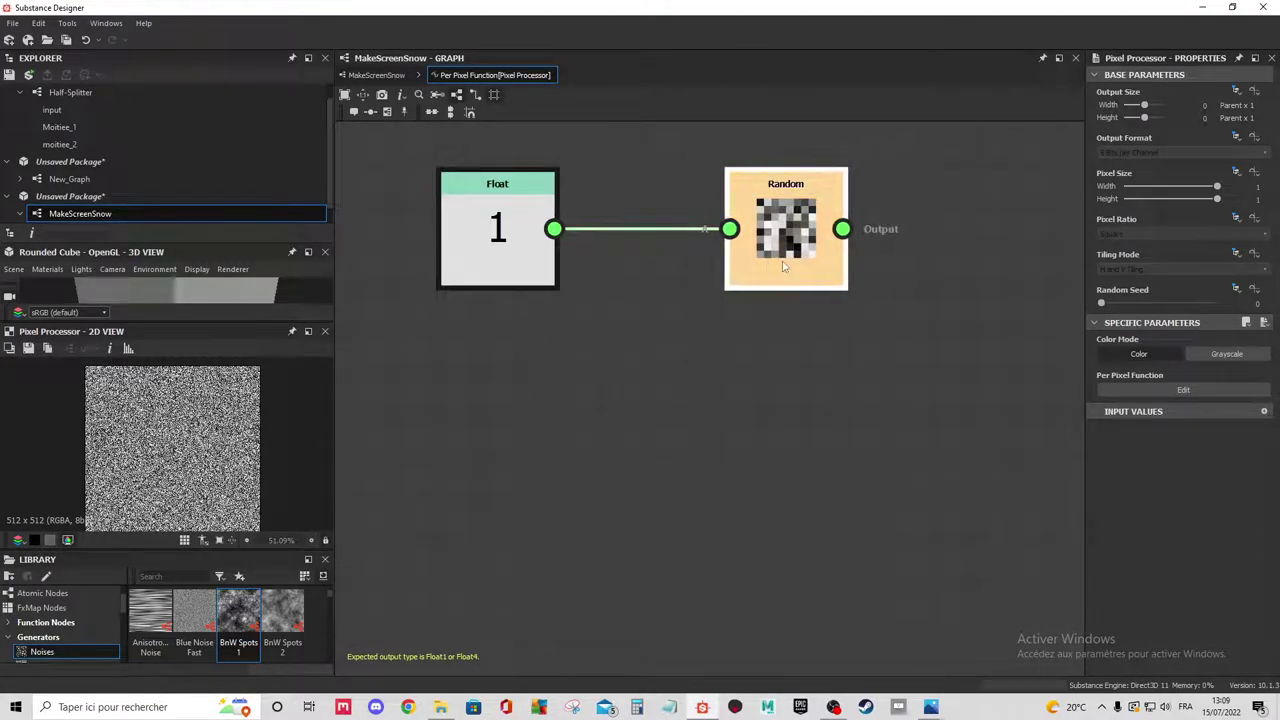
{"action": "scroll", "coordinate": [740, 272], "scroll_direction": "down", "scroll_amount": 2}
{"action": "scroll", "coordinate": [222, 404], "scroll_direction": "up", "scroll_amount": 3}
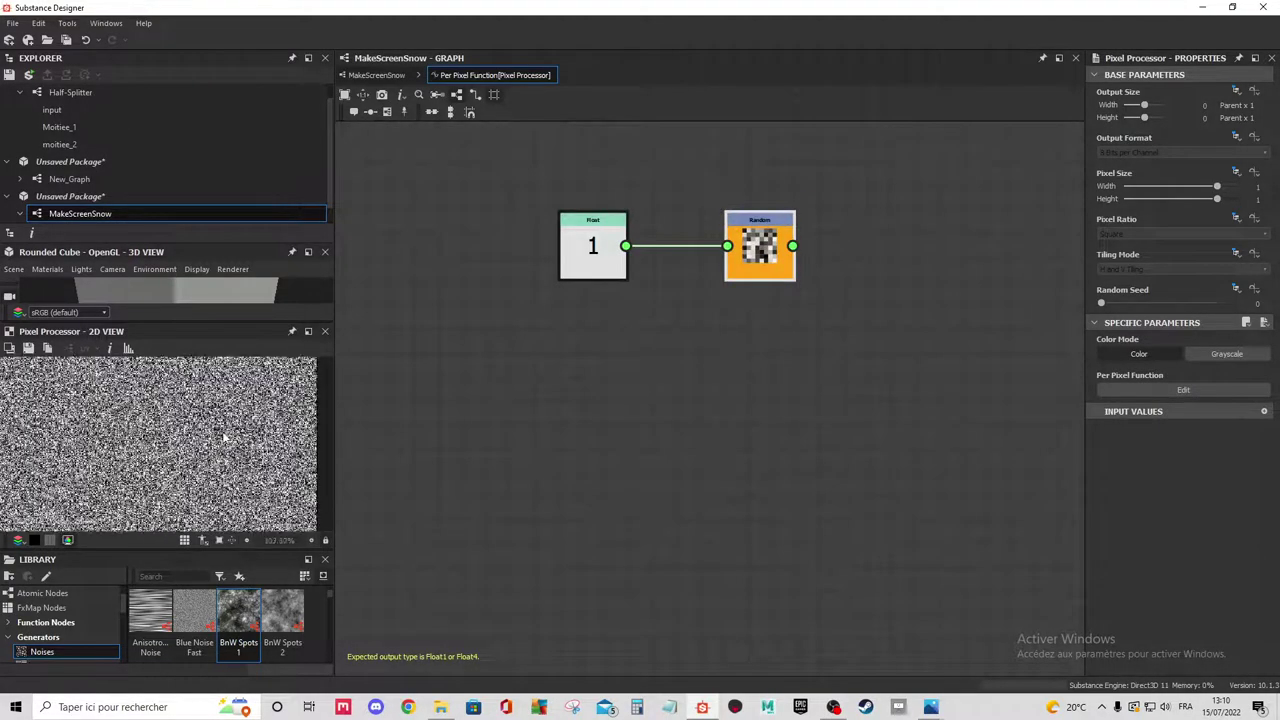
{"action": "scroll", "coordinate": [226, 420], "scroll_direction": "up", "scroll_amount": 3}
{"action": "scroll", "coordinate": [230, 446], "scroll_direction": "up", "scroll_amount": 2}
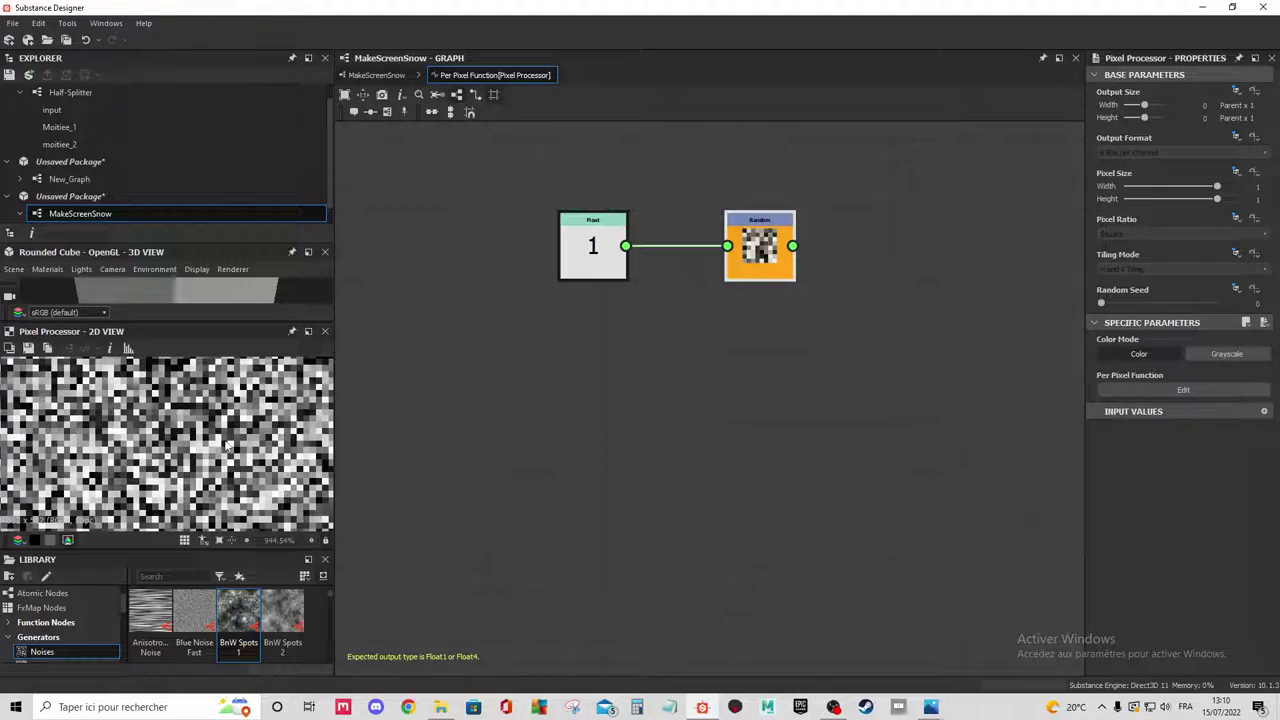
{"action": "scroll", "coordinate": [226, 447], "scroll_direction": "down", "scroll_amount": 2}
{"action": "scroll", "coordinate": [226, 447], "scroll_direction": "down", "scroll_amount": 2}
Copy and paste the Float→Random pair to get three stacked pairs under the original.
{"action": "left_click_drag", "start_coordinate": [829, 341], "coordinate": [570, 190]}
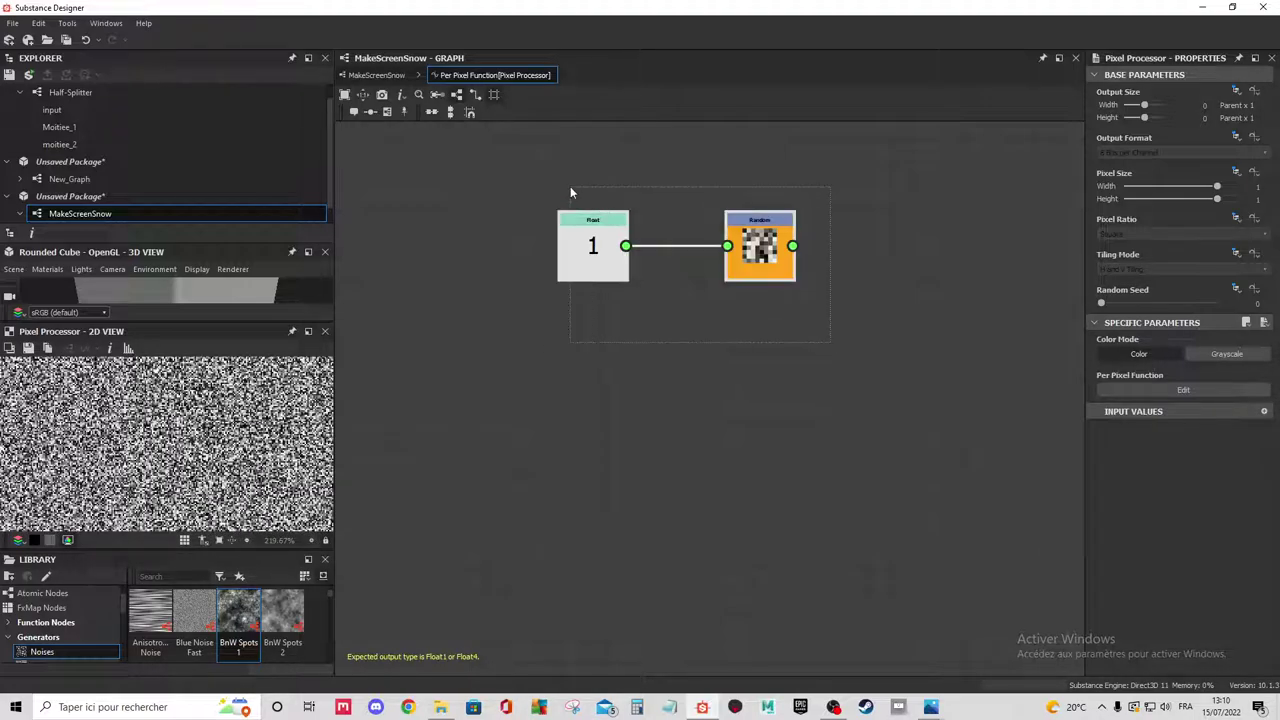
{"action": "key", "text": "Delete"}
{"action": "key", "text": "ctrl+z"}
{"action": "key", "text": "ctrl+z"}
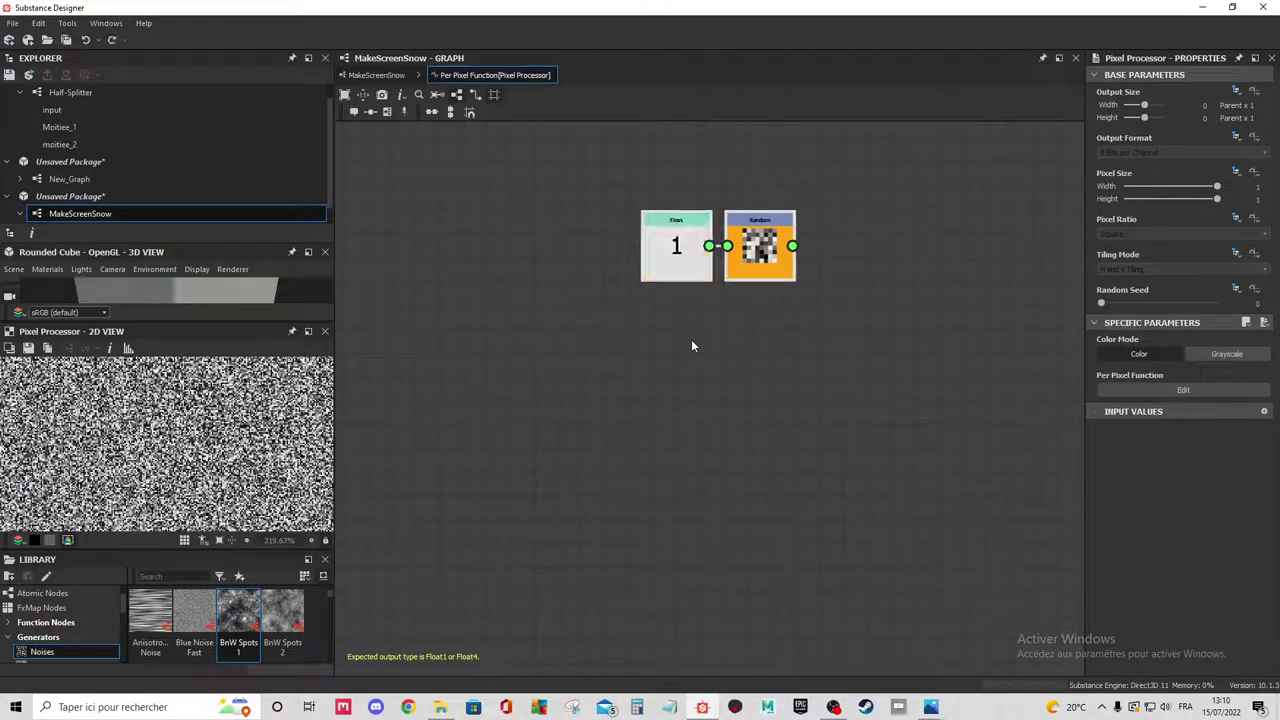
{"action": "key", "text": "ctrl+a"}
{"action": "key", "text": "ctrl+c"}
{"action": "key", "text": "ctrl+v"}
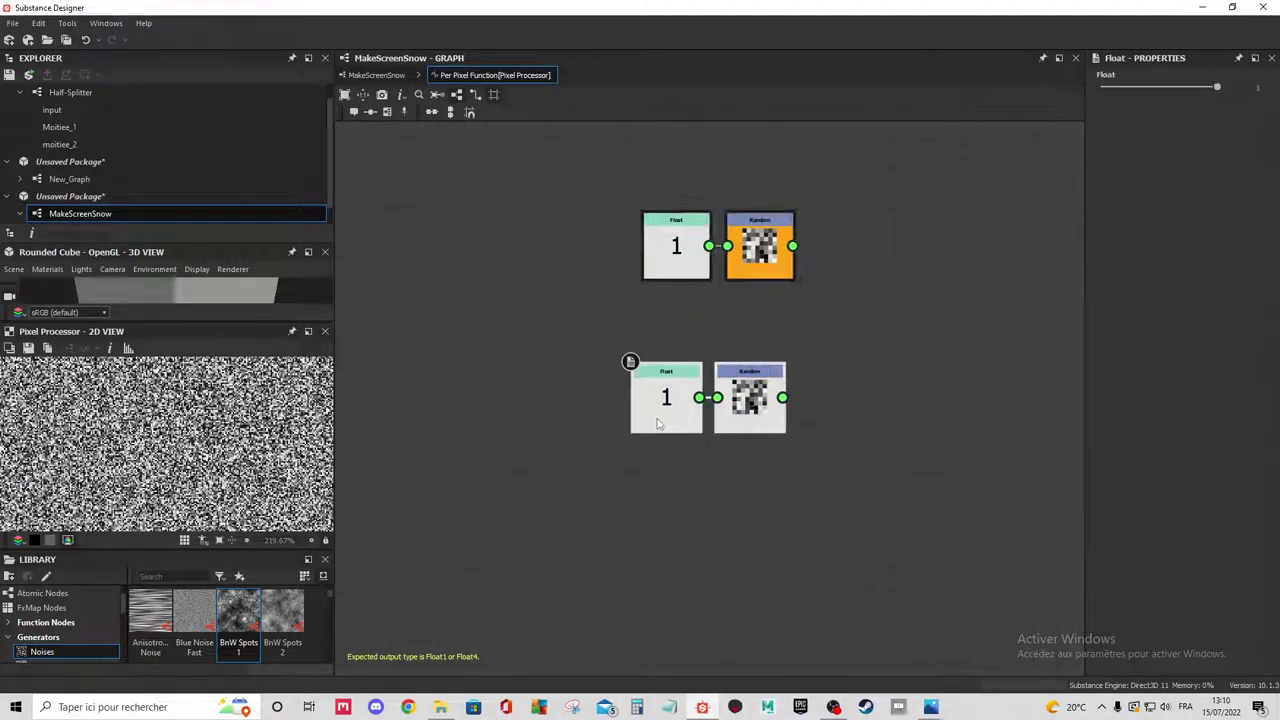
{"action": "mouse_move", "coordinate": [757, 400]}
{"action": "left_mouse_down"}
{"action": "mouse_move", "coordinate": [762, 383]}
{"action": "mouse_move", "coordinate": [762, 536]}
{"action": "left_mouse_up"}
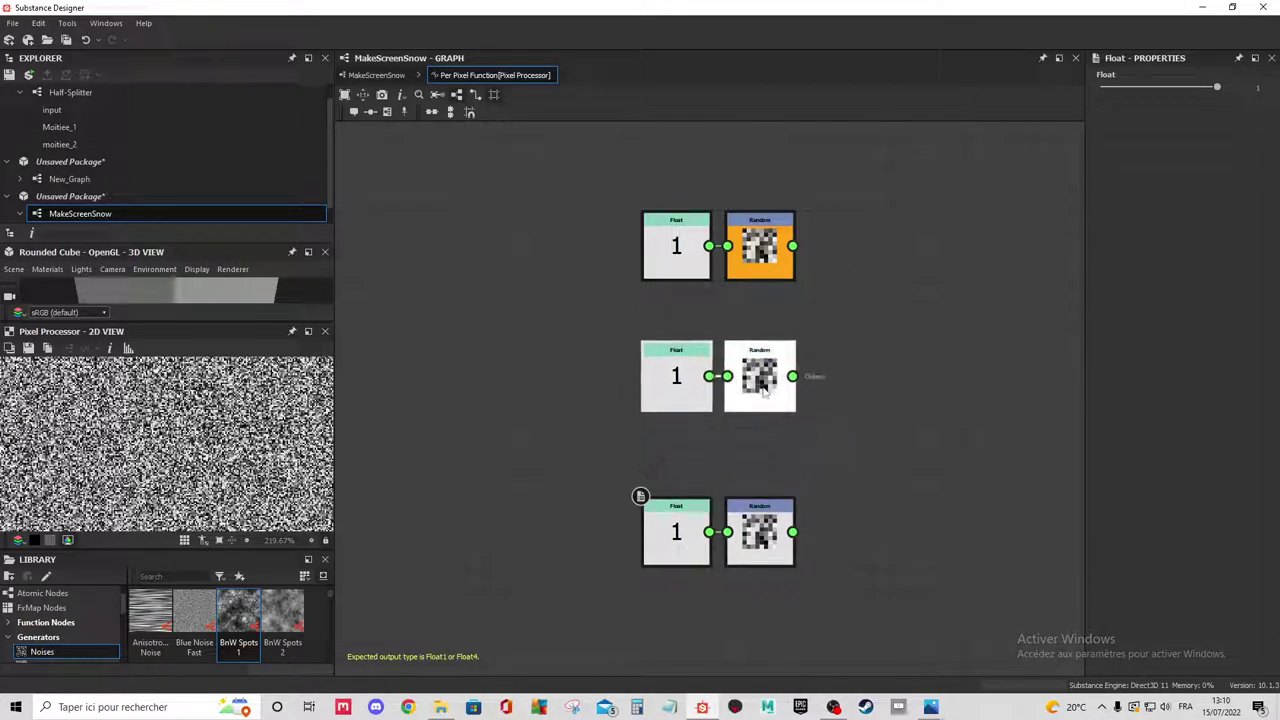
{"action": "scroll", "coordinate": [583, 380], "scroll_direction": "up", "scroll_amount": 1}
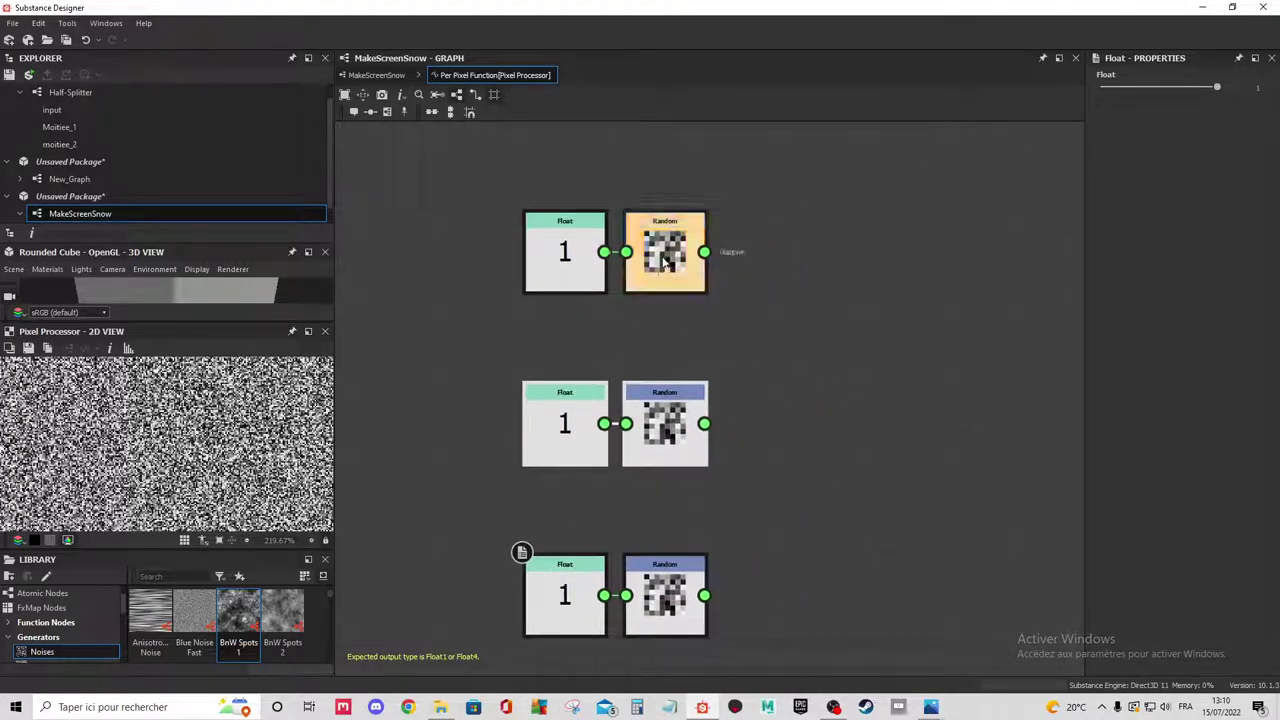
{"action": "scroll", "coordinate": [860, 486], "scroll_direction": "down", "scroll_amount": 2}
{"action": "mouse_move", "coordinate": [860, 486]}
{"action": "middle_mouse_down"}
{"action": "mouse_move", "coordinate": [655, 346]}
{"action": "mouse_move", "coordinate": [643, 506]}
{"action": "middle_mouse_up"}
{"action": "scroll", "coordinate": [620, 328], "scroll_direction": "up", "scroll_amount": 2}
{"action": "scroll", "coordinate": [617, 277], "scroll_direction": "down", "scroll_amount": 2}
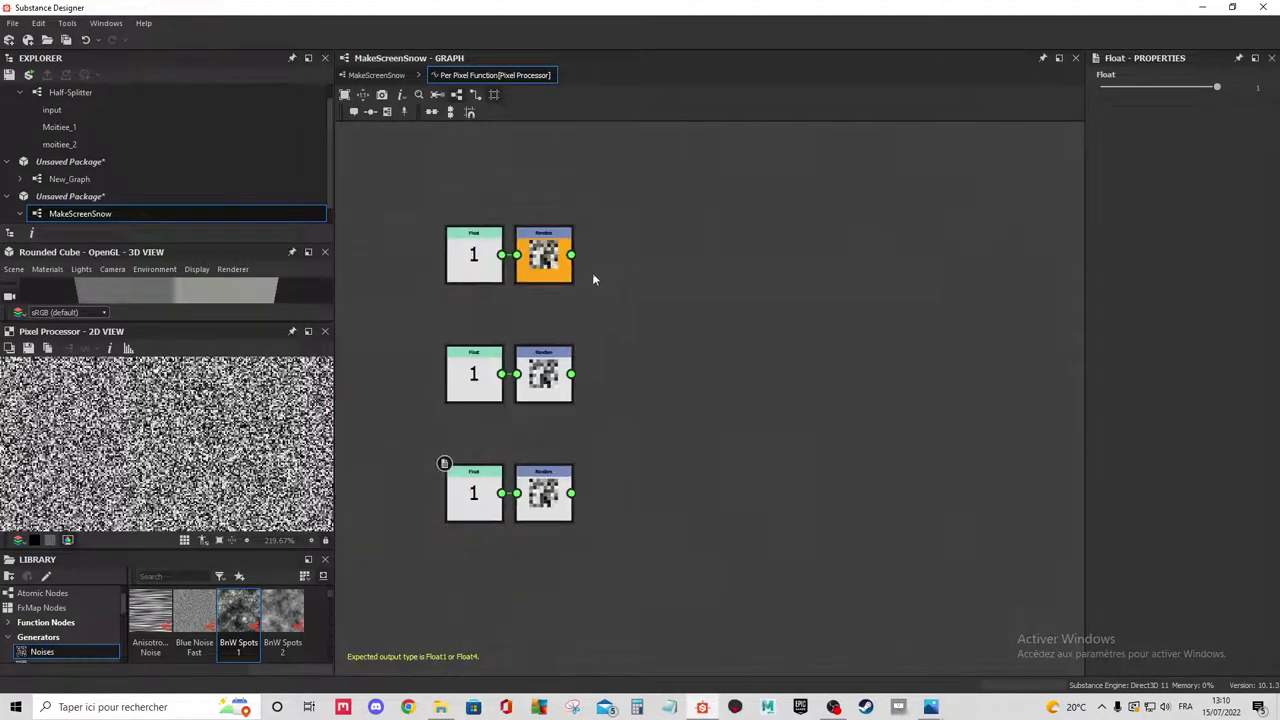
{"action": "scroll", "coordinate": [530, 256], "scroll_direction": "up", "scroll_amount": 2}
{"action": "scroll", "coordinate": [565, 262], "scroll_direction": "up", "scroll_amount": 1}
{"action": "scroll", "coordinate": [580, 300], "scroll_direction": "down", "scroll_amount": 1}
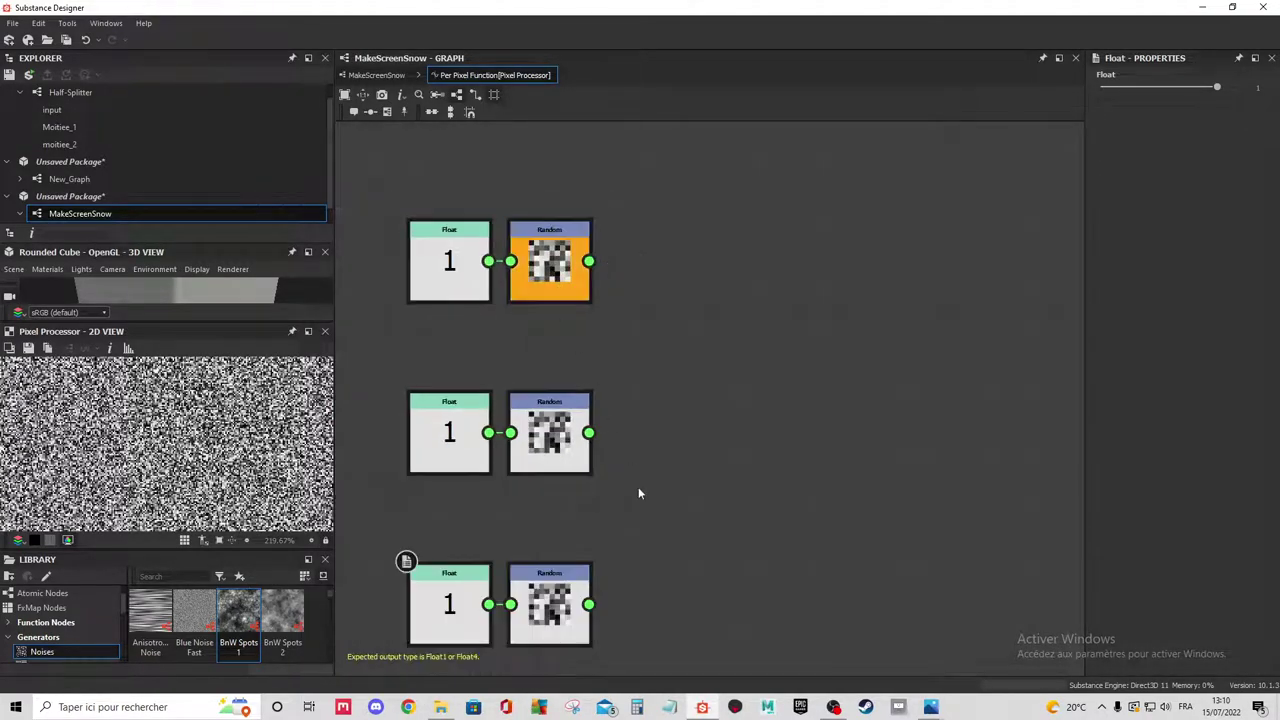
{"action": "scroll", "coordinate": [605, 415], "scroll_direction": "down", "scroll_amount": 2}
{"action": "scroll", "coordinate": [615, 375], "scroll_direction": "up", "scroll_amount": 1}
{"action": "scroll", "coordinate": [624, 347], "scroll_direction": "up", "scroll_amount": 1}
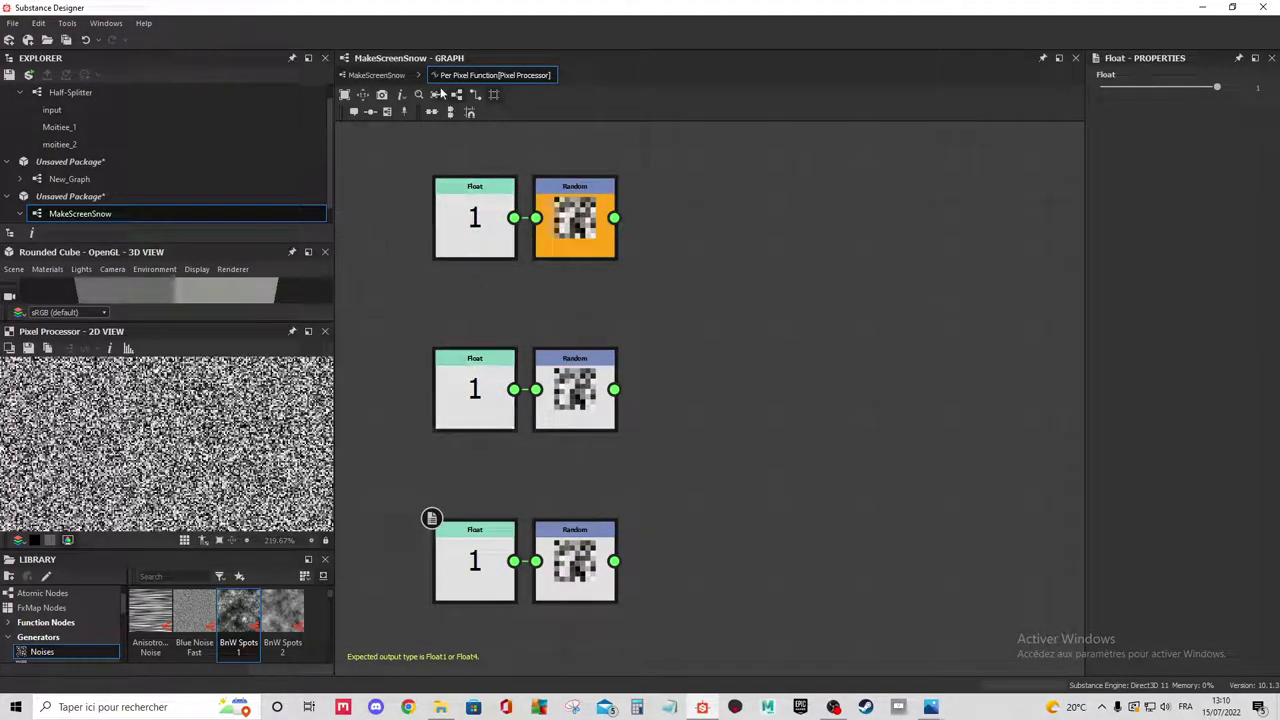
Add a Vector Float2 node and wire the top and middle Random outputs into it.
{"action": "middle_click_drag", "start_coordinate": [645, 311], "coordinate": [660, 300]}
{"action": "right_click", "coordinate": [743, 283]}
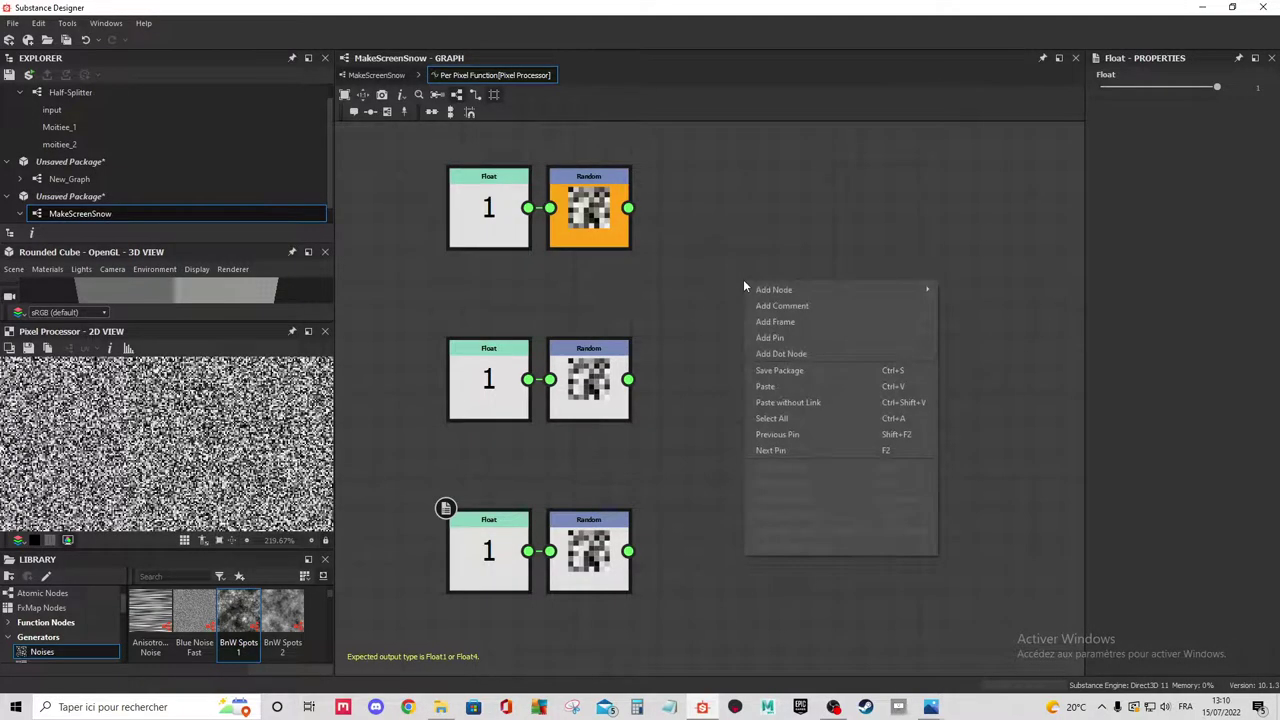
{"action": "mouse_move", "coordinate": [774, 289]}
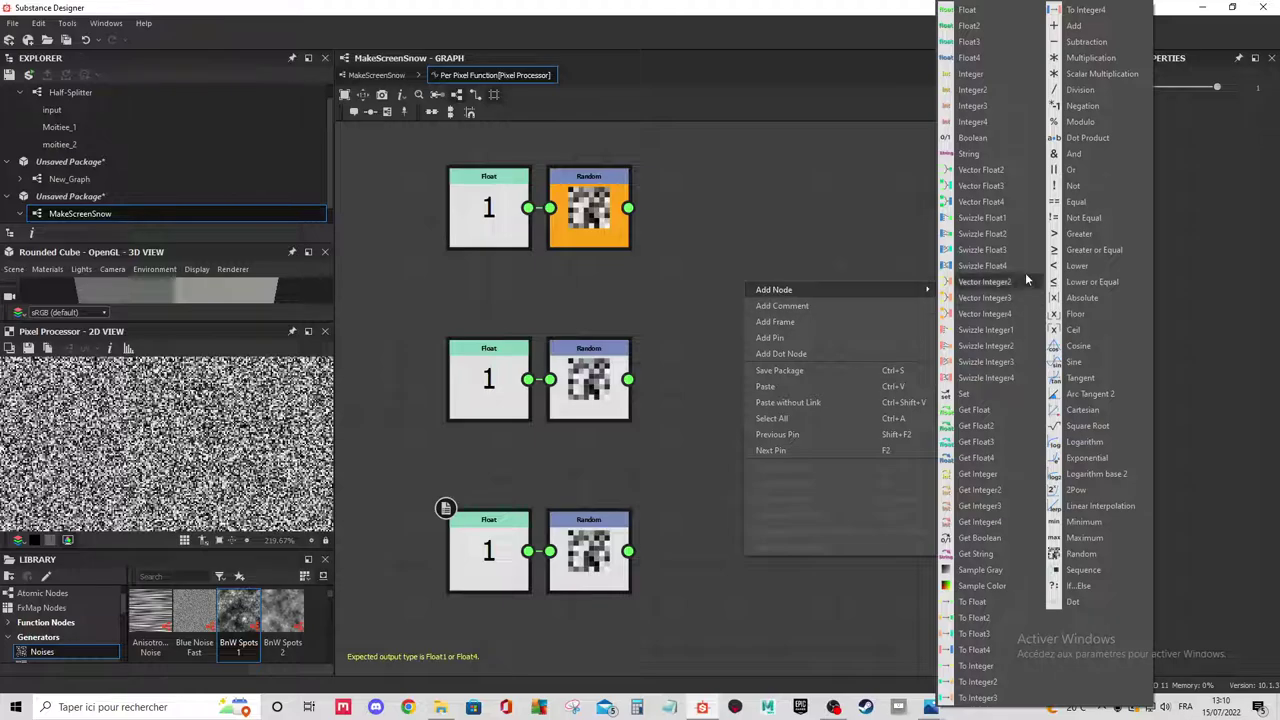
{"action": "left_click", "coordinate": [991, 171]}
{"action": "left_click_drag", "start_coordinate": [745, 278], "coordinate": [760, 292]}
{"action": "left_click", "coordinate": [493, 207]}
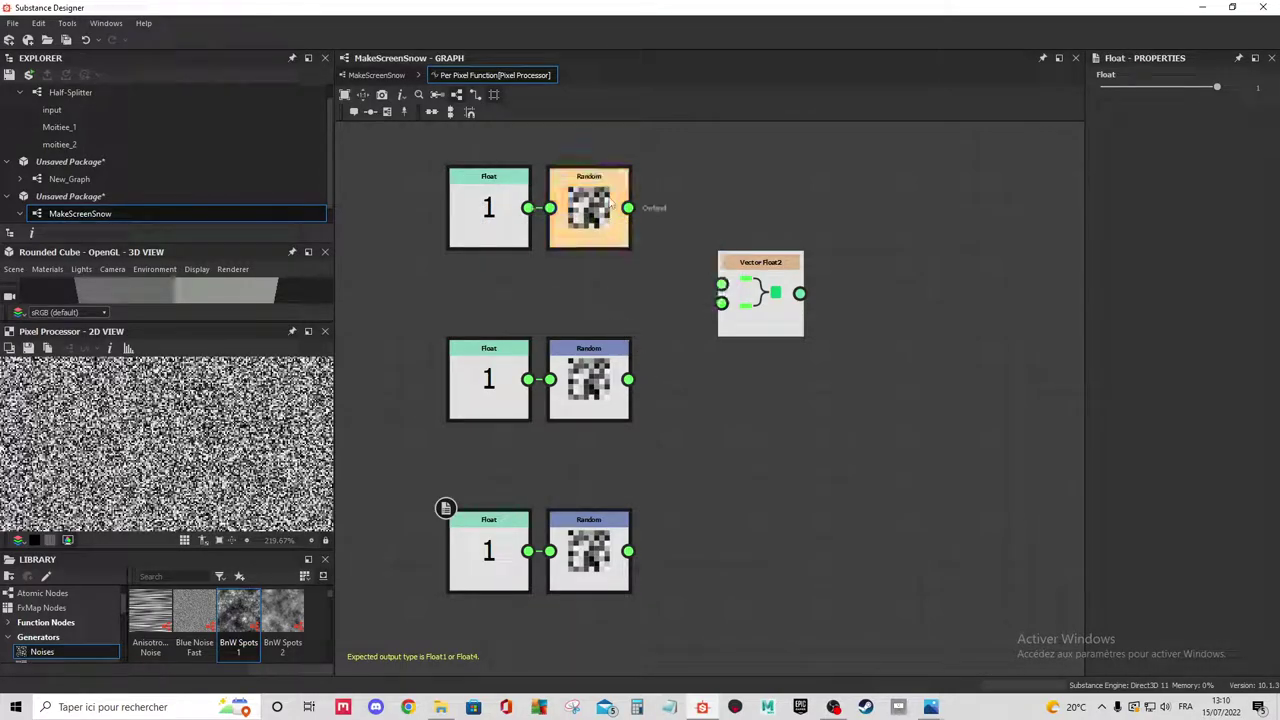
{"action": "mouse_move", "coordinate": [627, 207]}
{"action": "left_mouse_down"}
{"action": "mouse_move", "coordinate": [721, 284]}
{"action": "mouse_move", "coordinate": [627, 379]}
{"action": "left_mouse_up"}
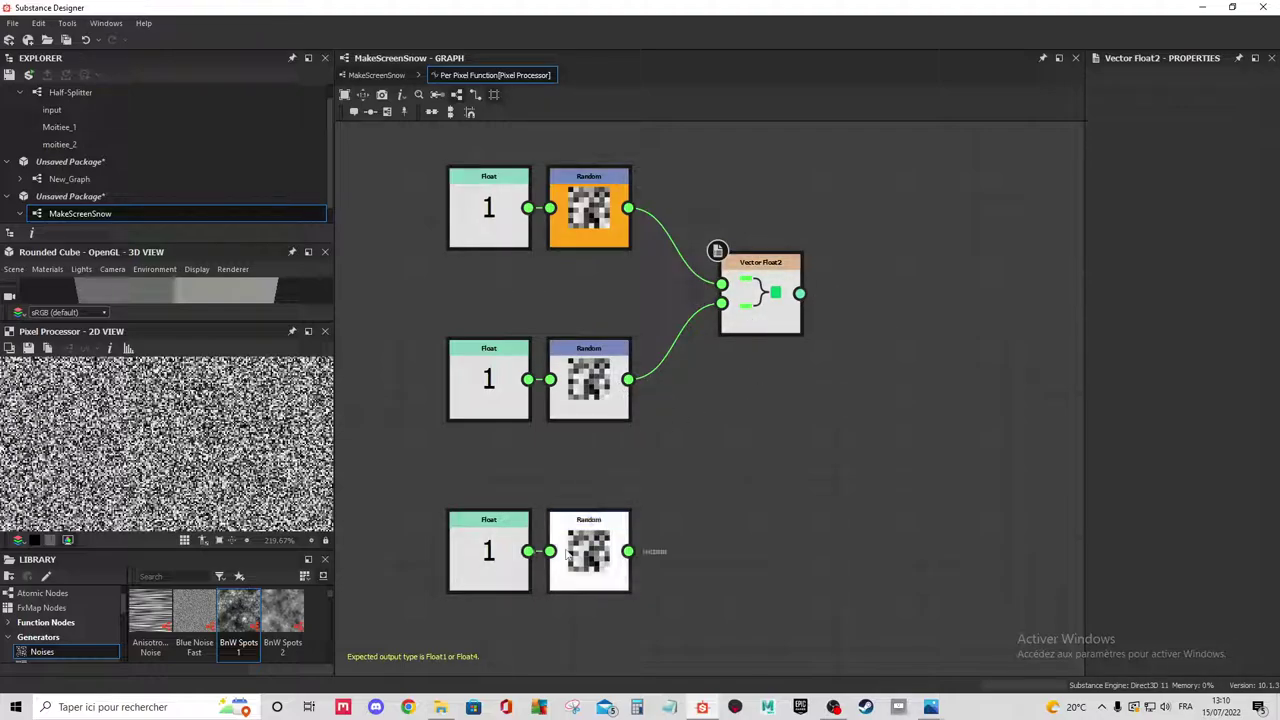
{"action": "key", "text": "space"}
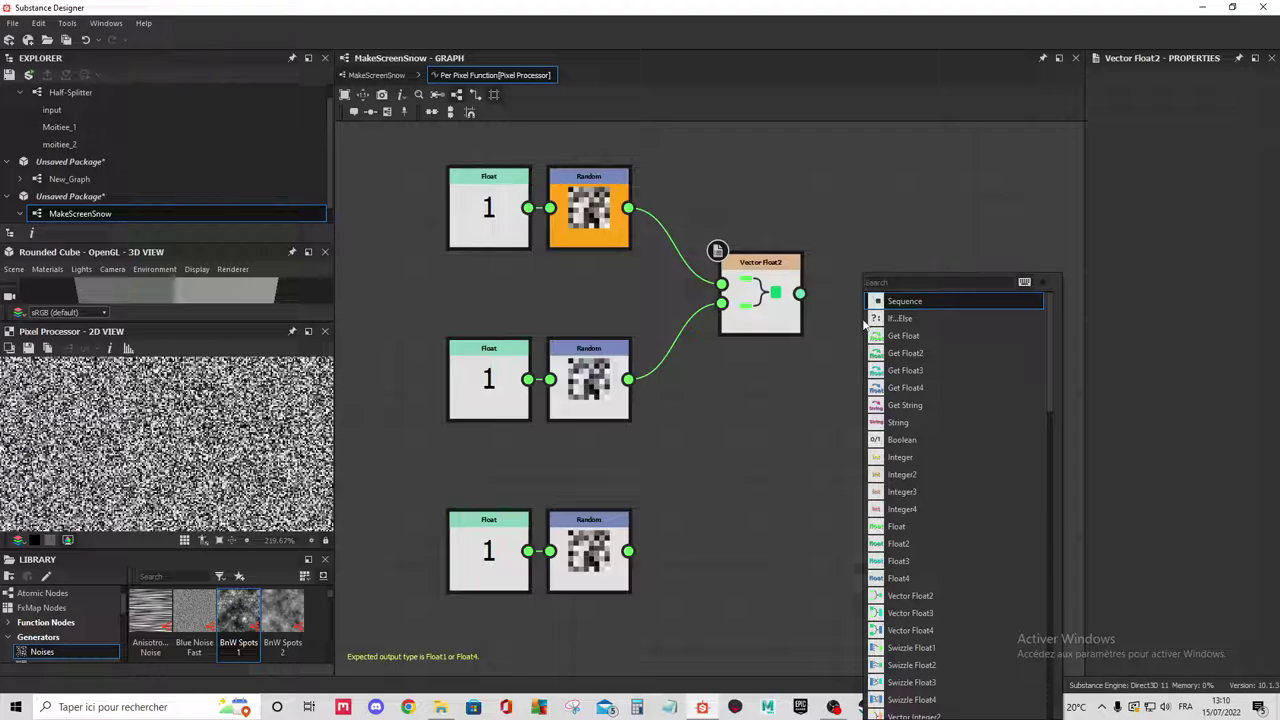
Add a Vector Float3 node fed by Vector Float2 and the bottom Random output.
{"action": "type", "text": "vector"}
{"action": "left_click", "coordinate": [915, 318]}
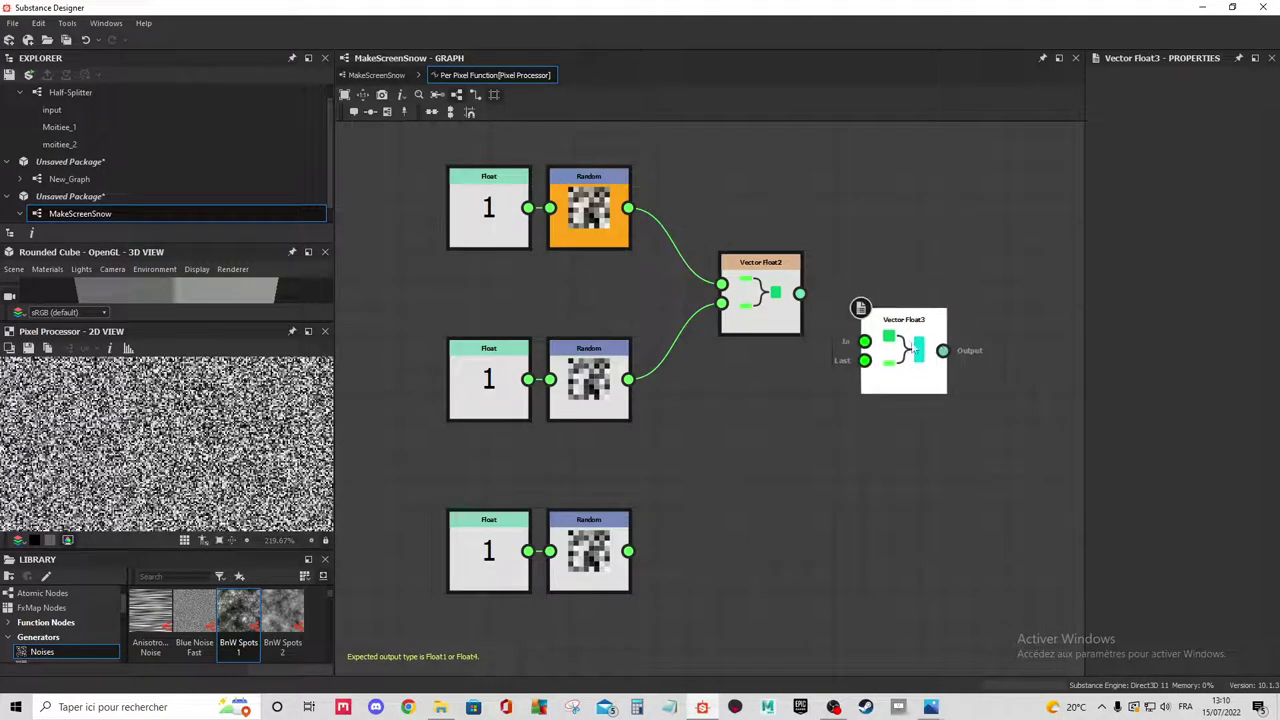
{"action": "mouse_move", "coordinate": [916, 351]}
{"action": "left_mouse_down"}
{"action": "mouse_move", "coordinate": [988, 380]}
{"action": "mouse_move", "coordinate": [800, 293]}
{"action": "left_mouse_up"}
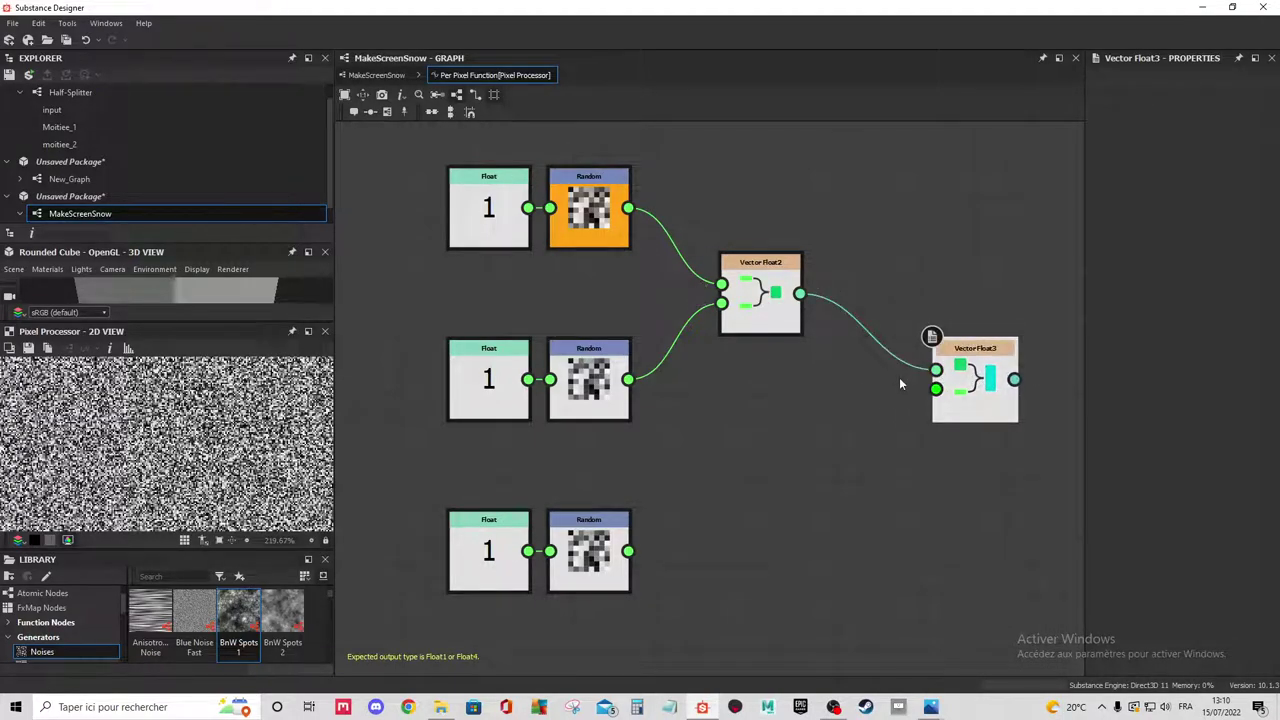
{"action": "left_click_drag", "start_coordinate": [936, 389], "coordinate": [628, 550]}
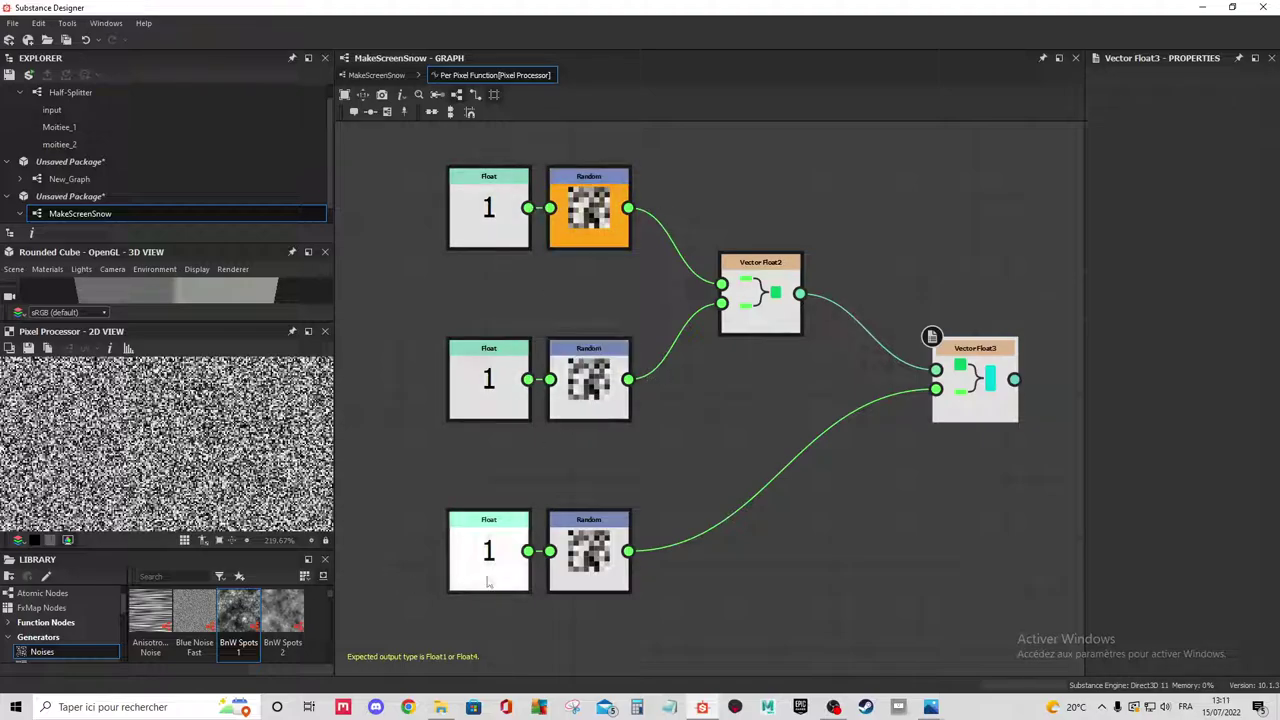
{"action": "scroll", "coordinate": [918, 504], "scroll_direction": "down", "scroll_amount": 3}
{"action": "scroll", "coordinate": [911, 463], "scroll_direction": "up", "scroll_amount": 2}
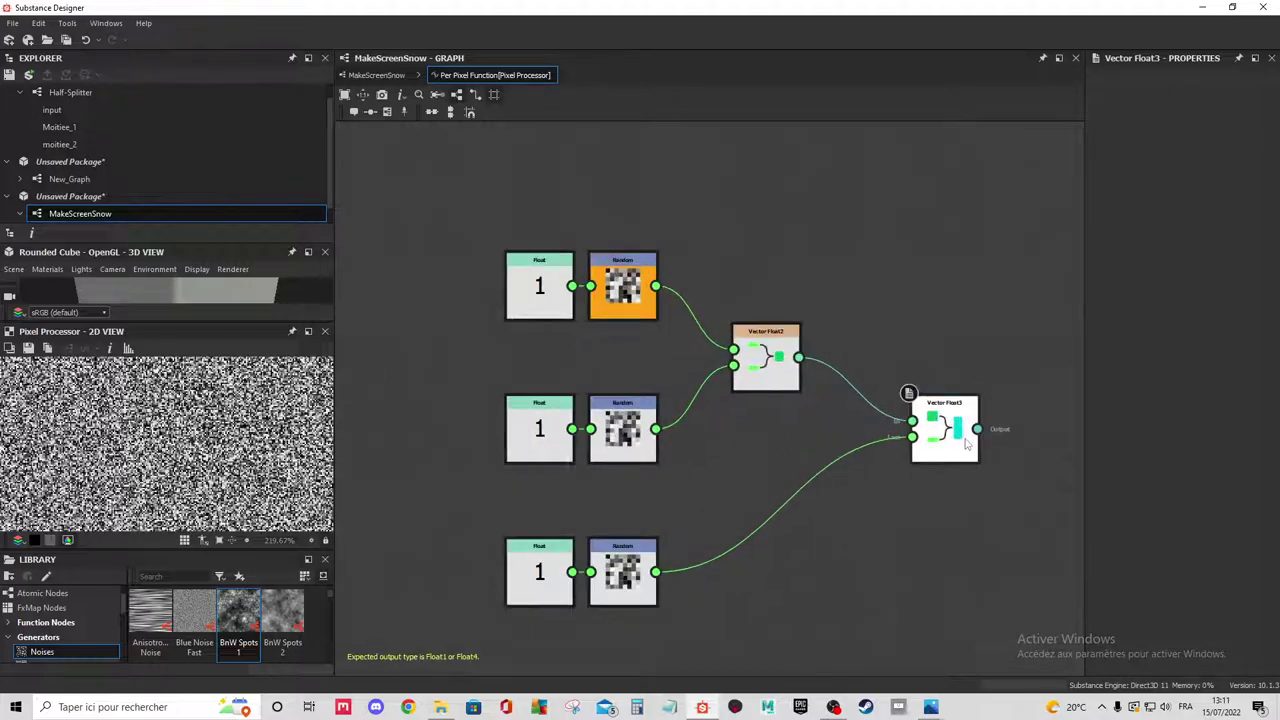
{"action": "middle_click_drag", "start_coordinate": [582, 589], "coordinate": [503, 447]}
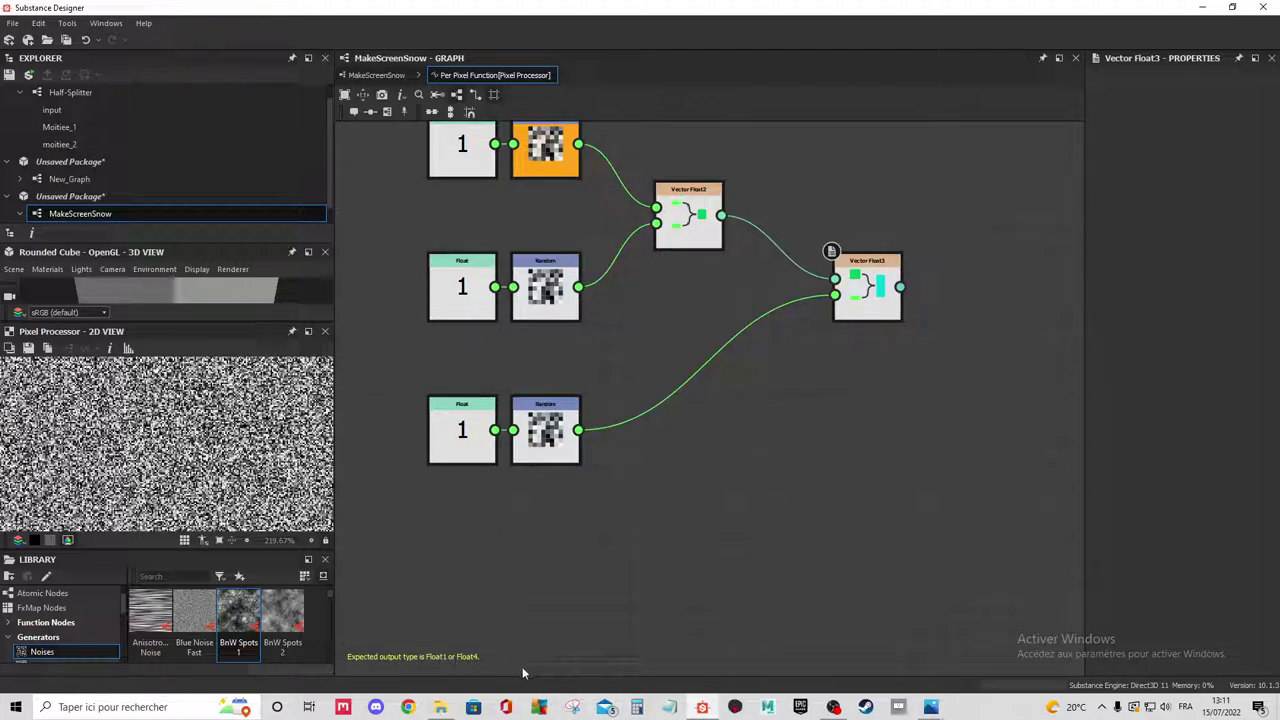
{"action": "scroll", "coordinate": [969, 296], "scroll_direction": "down", "scroll_amount": 1}
{"action": "scroll", "coordinate": [895, 420], "scroll_direction": "down", "scroll_amount": 1}
{"action": "mouse_move", "coordinate": [895, 420]}
{"action": "middle_mouse_down"}
{"action": "mouse_move", "coordinate": [866, 467]}
{"action": "mouse_move", "coordinate": [808, 426]}
{"action": "middle_mouse_up"}
{"action": "scroll", "coordinate": [876, 445], "scroll_direction": "down", "scroll_amount": 1}
{"action": "scroll", "coordinate": [799, 375], "scroll_direction": "up", "scroll_amount": 1}
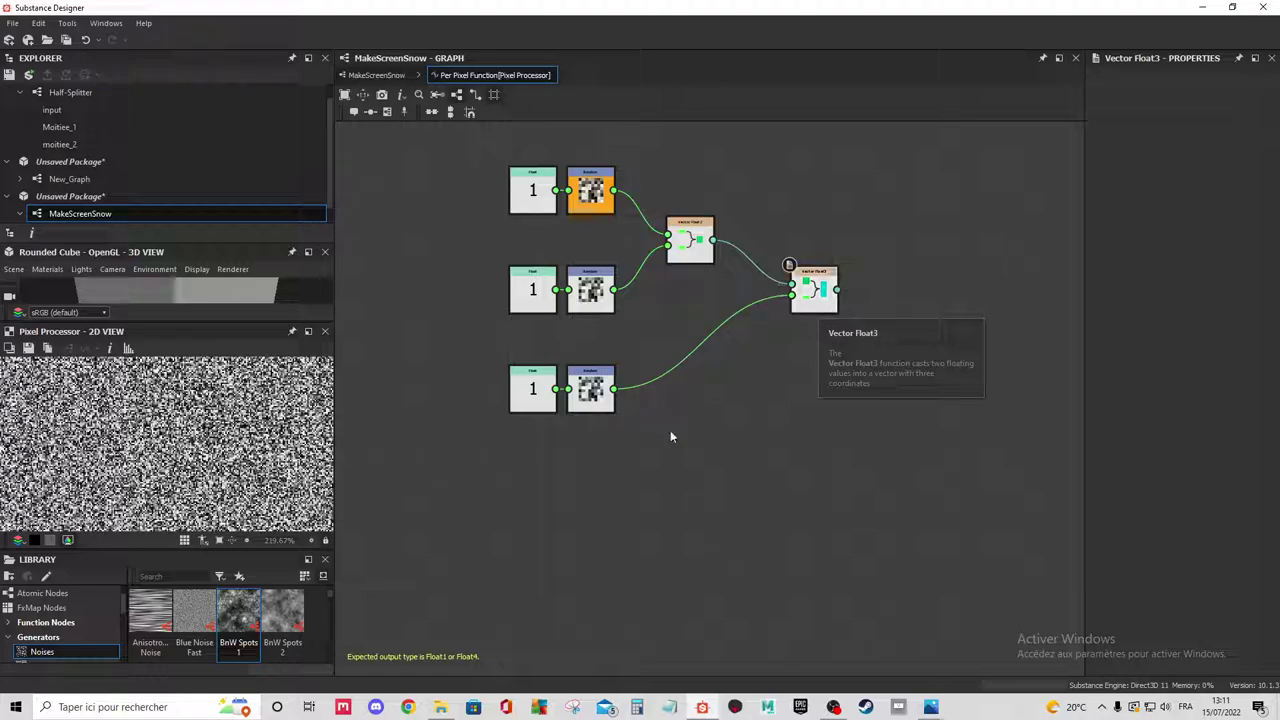
Duplicate a Float node and feed it with Vector Float2 into a new Vector Float4 node.
{"action": "left_click", "coordinate": [532, 290]}
{"action": "key", "text": "ctrl+d"}
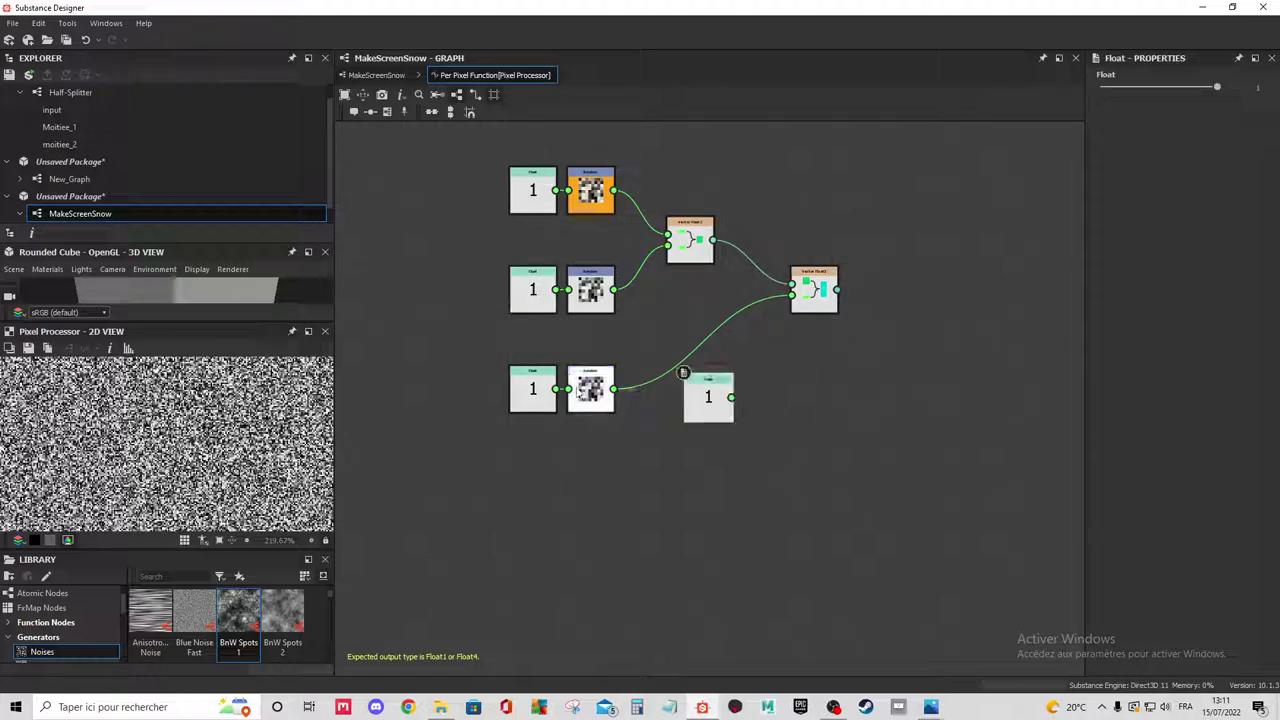
{"action": "left_click_drag", "start_coordinate": [669, 441], "coordinate": [520, 516]}
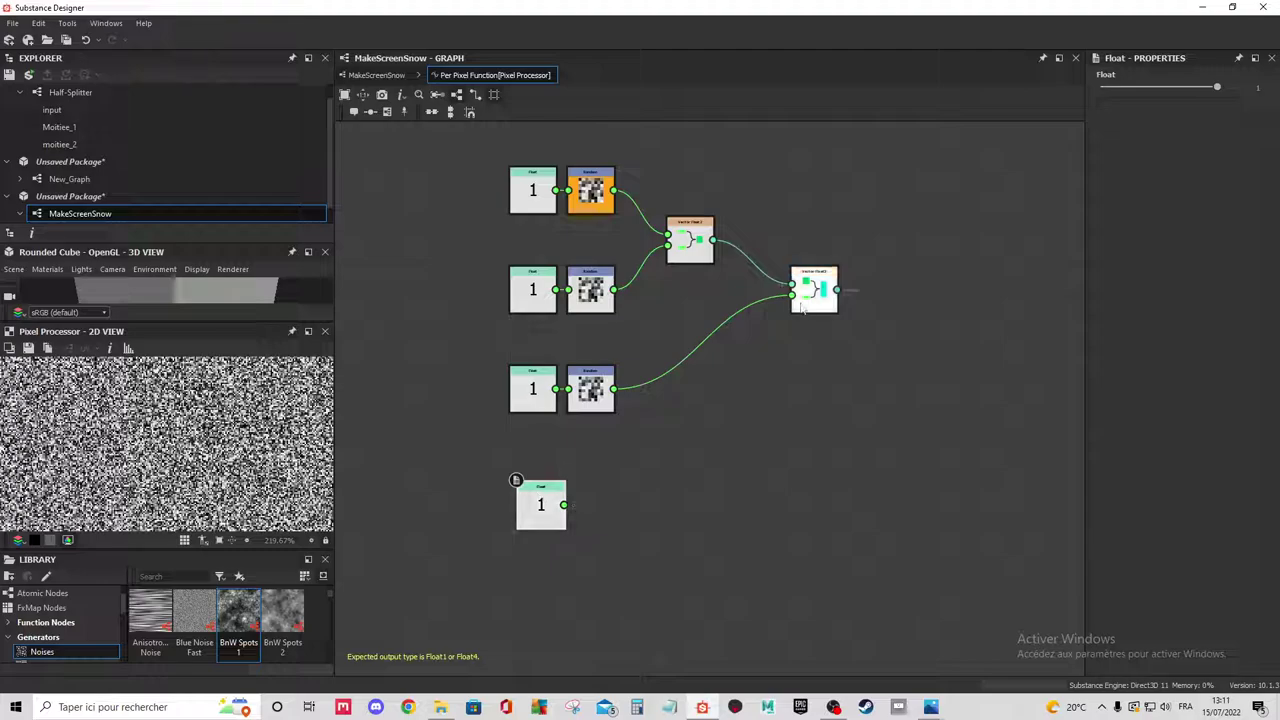
{"action": "key", "text": "space"}
{"action": "type", "text": "vec"}
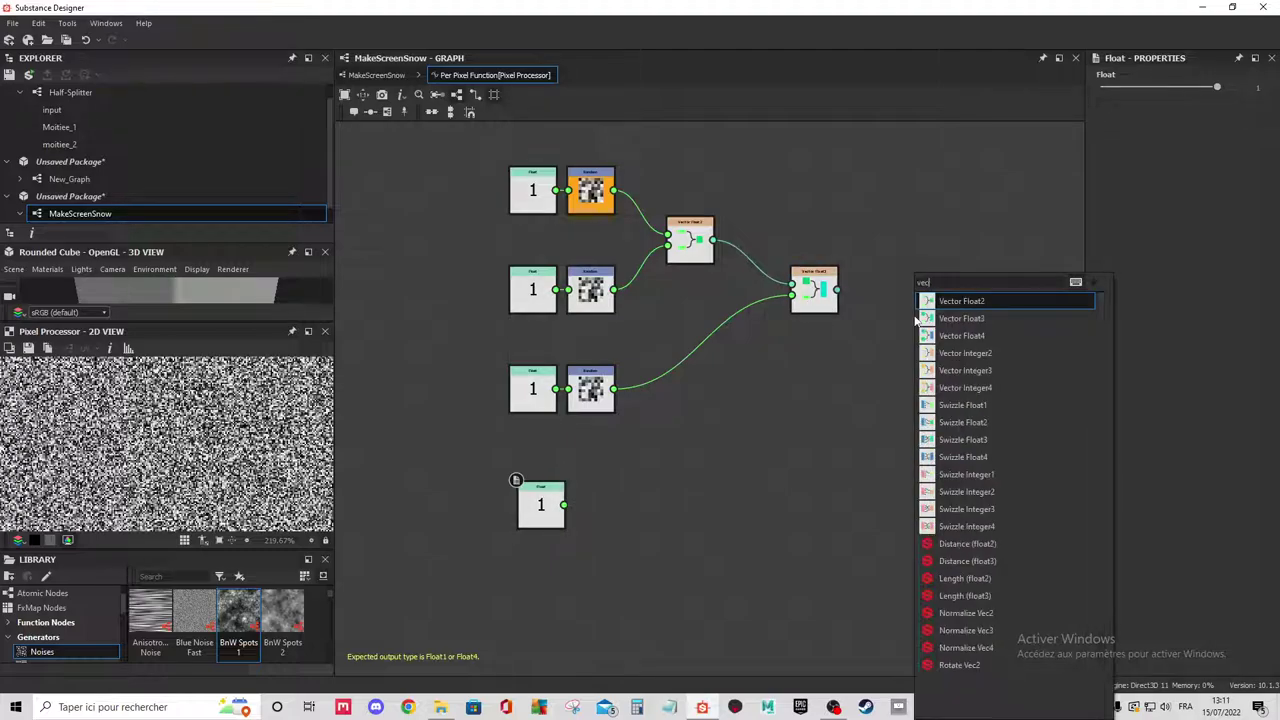
{"action": "left_click", "coordinate": [985, 338]}
{"action": "left_click_drag", "start_coordinate": [901, 318], "coordinate": [837, 290]}
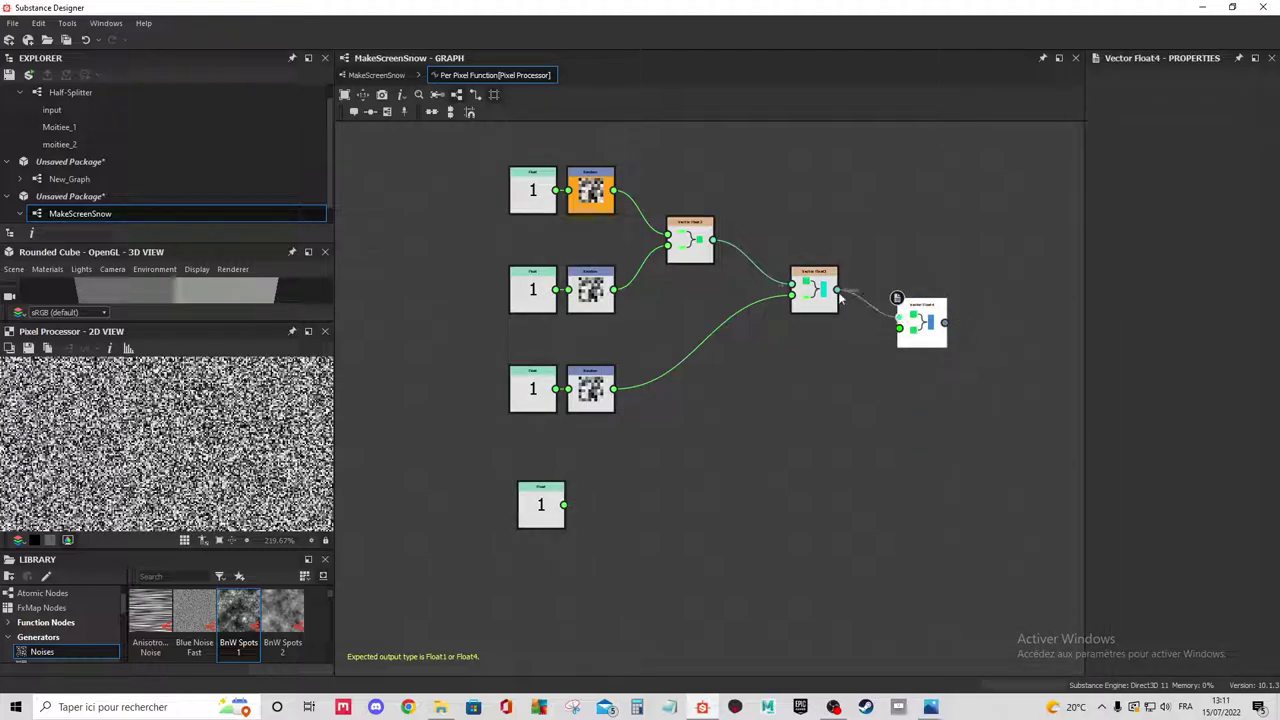
{"action": "left_click_drag", "start_coordinate": [899, 329], "coordinate": [564, 505]}
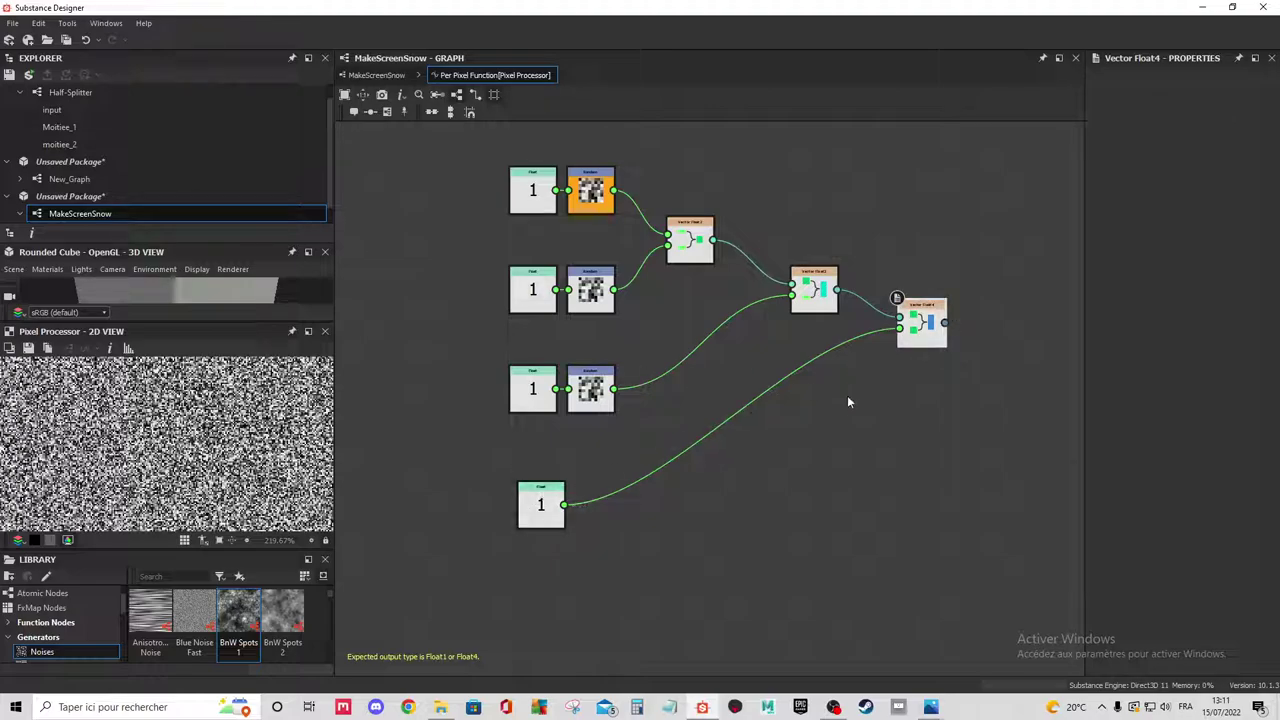
Set the Vector Float4 node as the pixel function's output.
{"action": "right_click", "coordinate": [927, 323]}
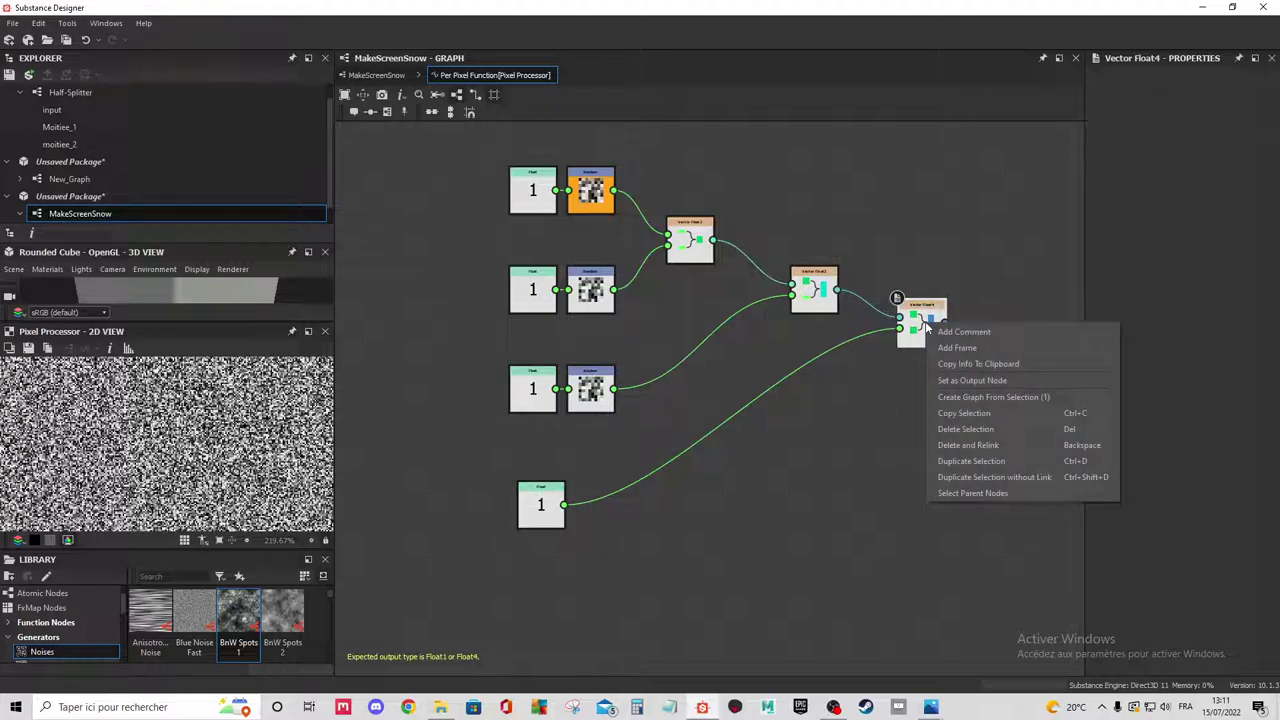
{"action": "left_click", "coordinate": [970, 381]}
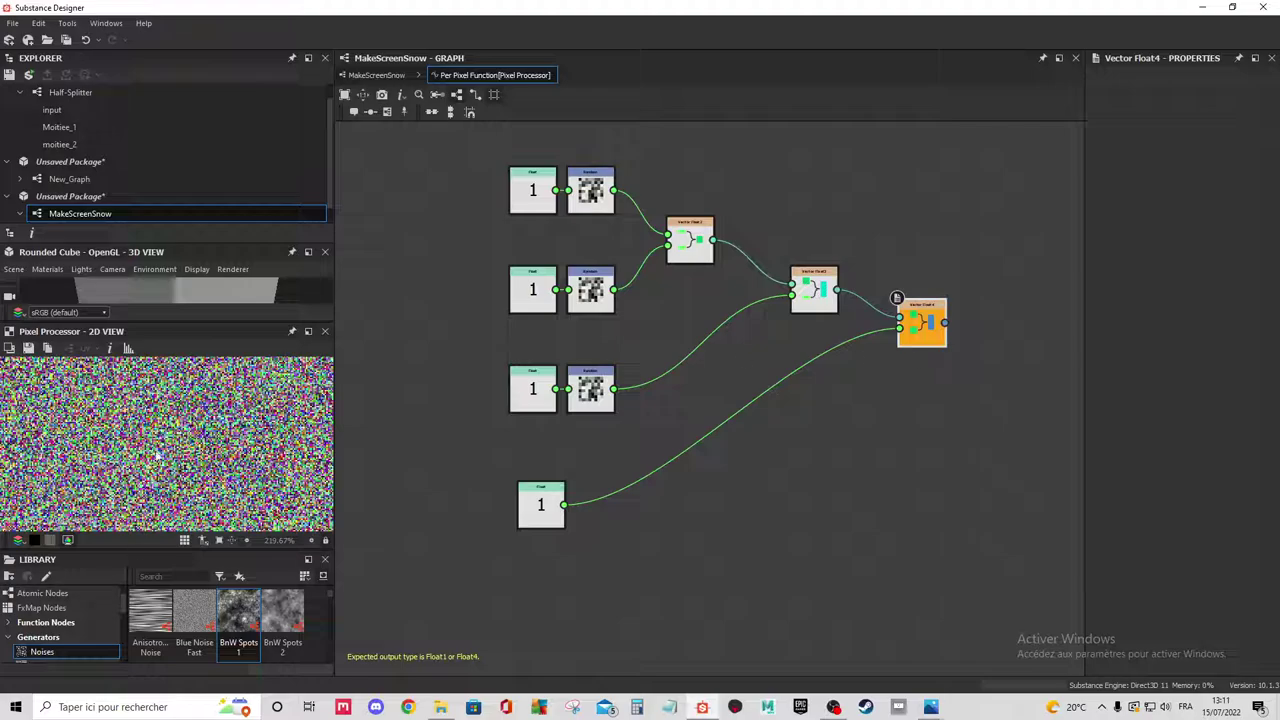
{"action": "scroll", "coordinate": [145, 445], "scroll_direction": "down", "scroll_amount": 2}
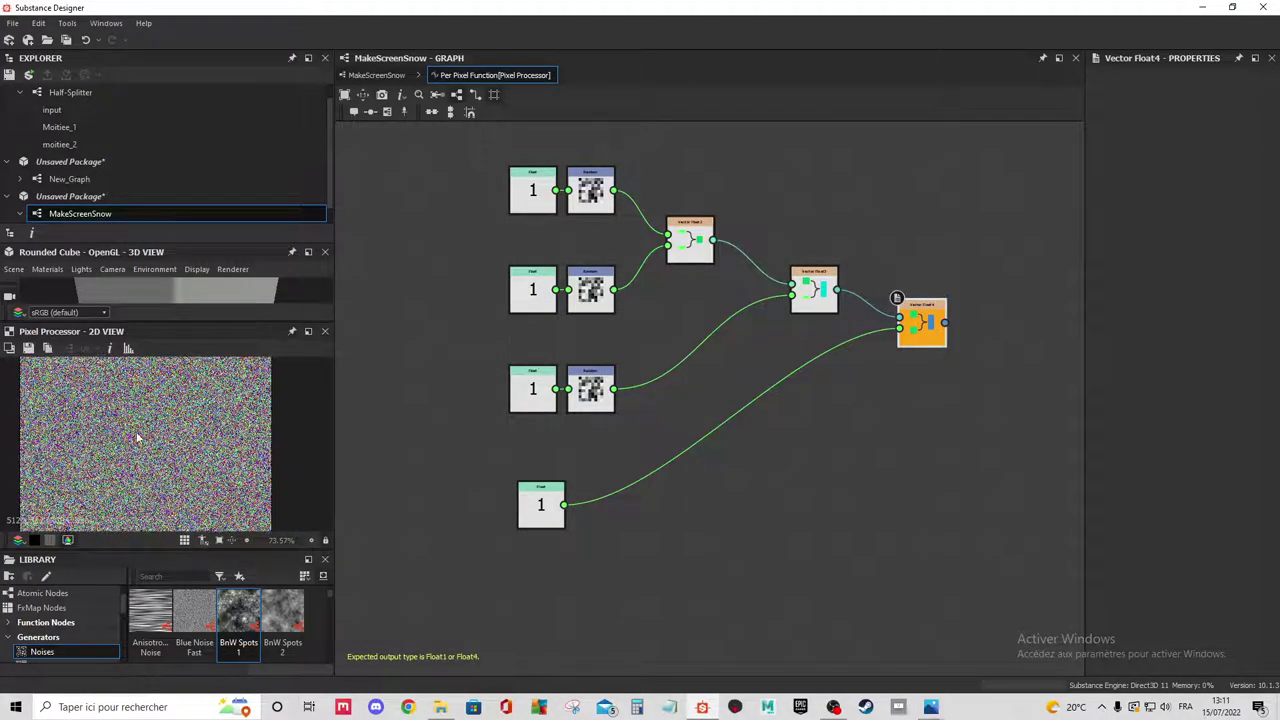
{"action": "scroll", "coordinate": [190, 468], "scroll_direction": "down", "scroll_amount": 1}
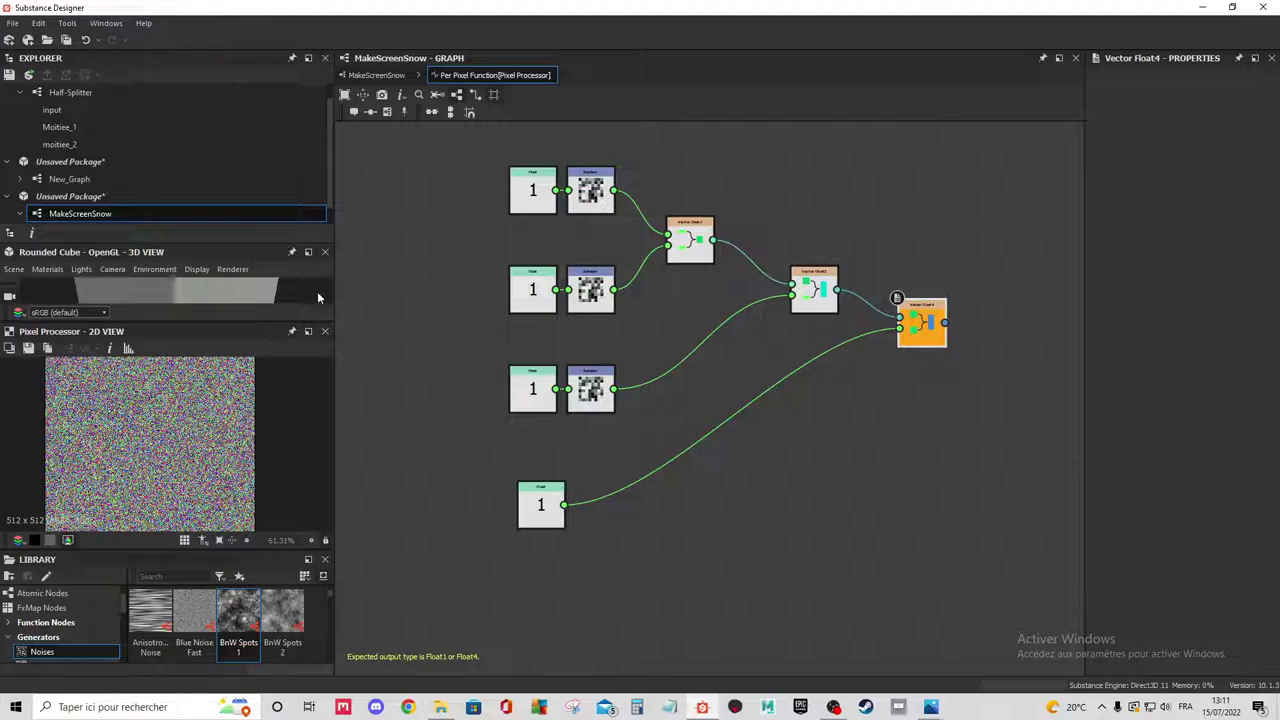
{"action": "scroll", "coordinate": [721, 328], "scroll_direction": "down", "scroll_amount": 1}
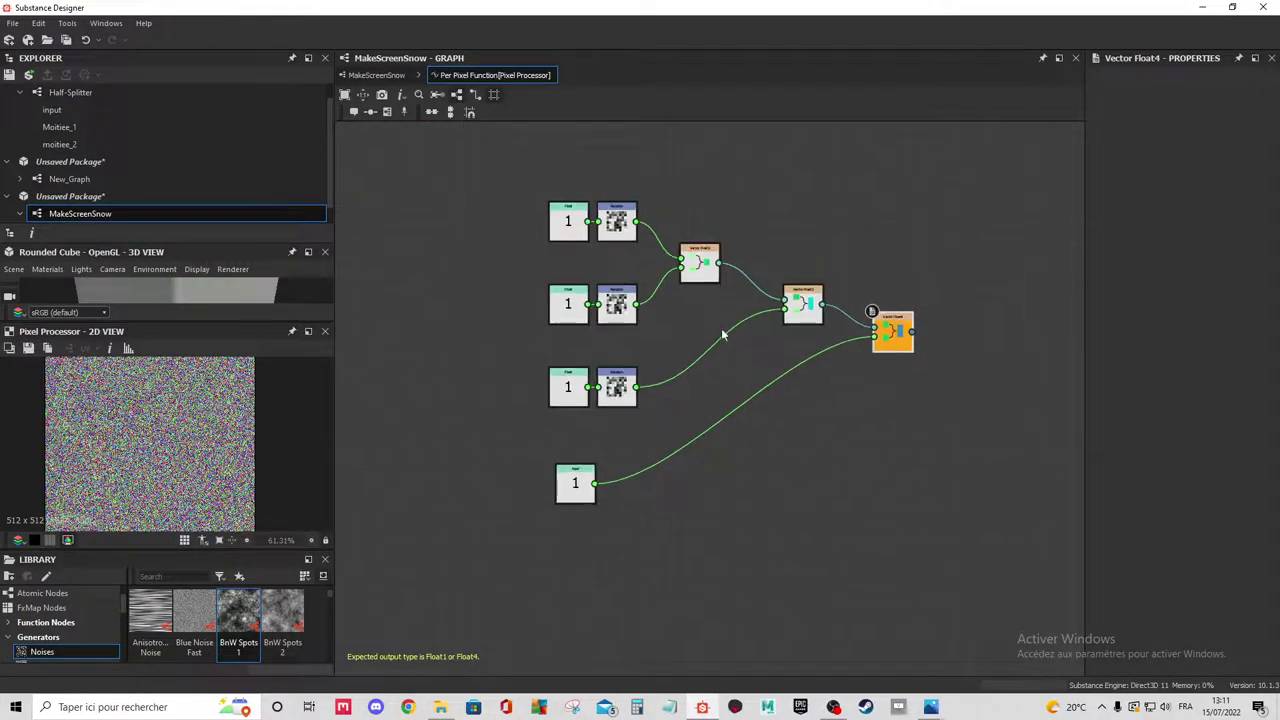
{"action": "scroll", "coordinate": [715, 317], "scroll_direction": "up", "scroll_amount": 1}
Back in MakeScreenSnow, attach a new Output node to the colour Pixel Processor.
{"action": "left_click", "coordinate": [388, 75]}
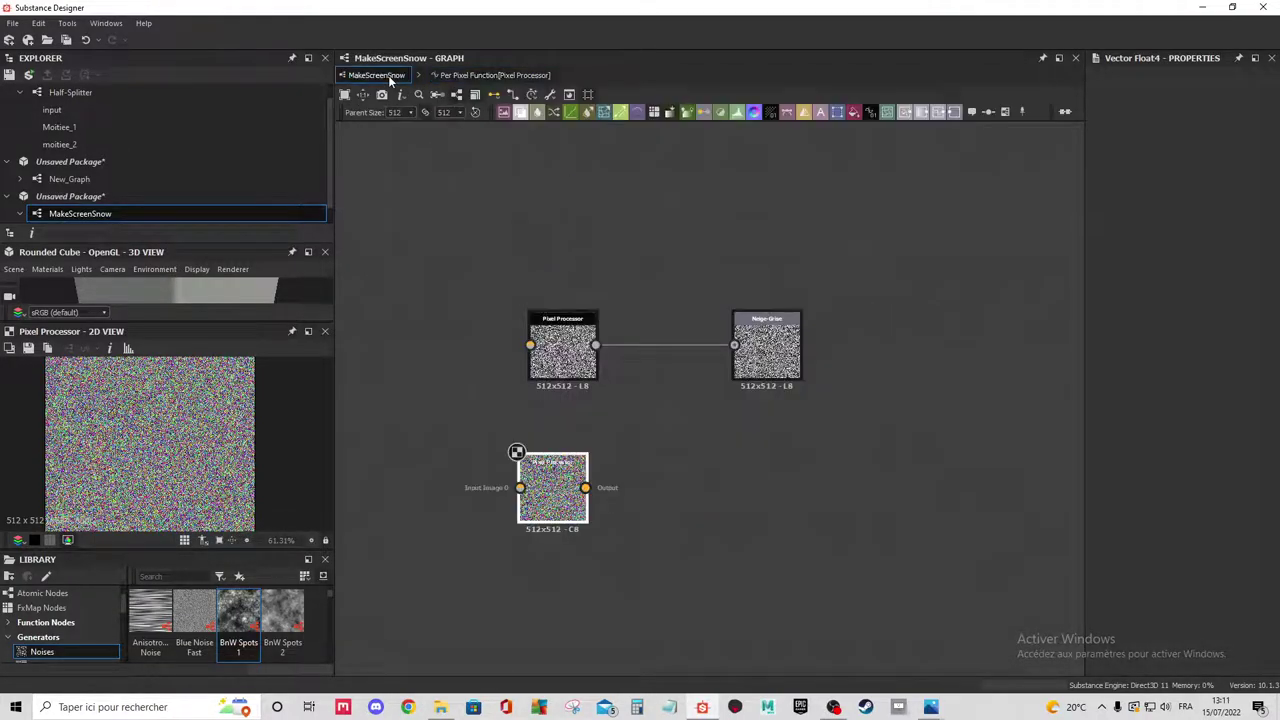
{"action": "left_click_drag", "start_coordinate": [568, 497], "coordinate": [748, 477]}
{"action": "left_click", "coordinate": [766, 345]}
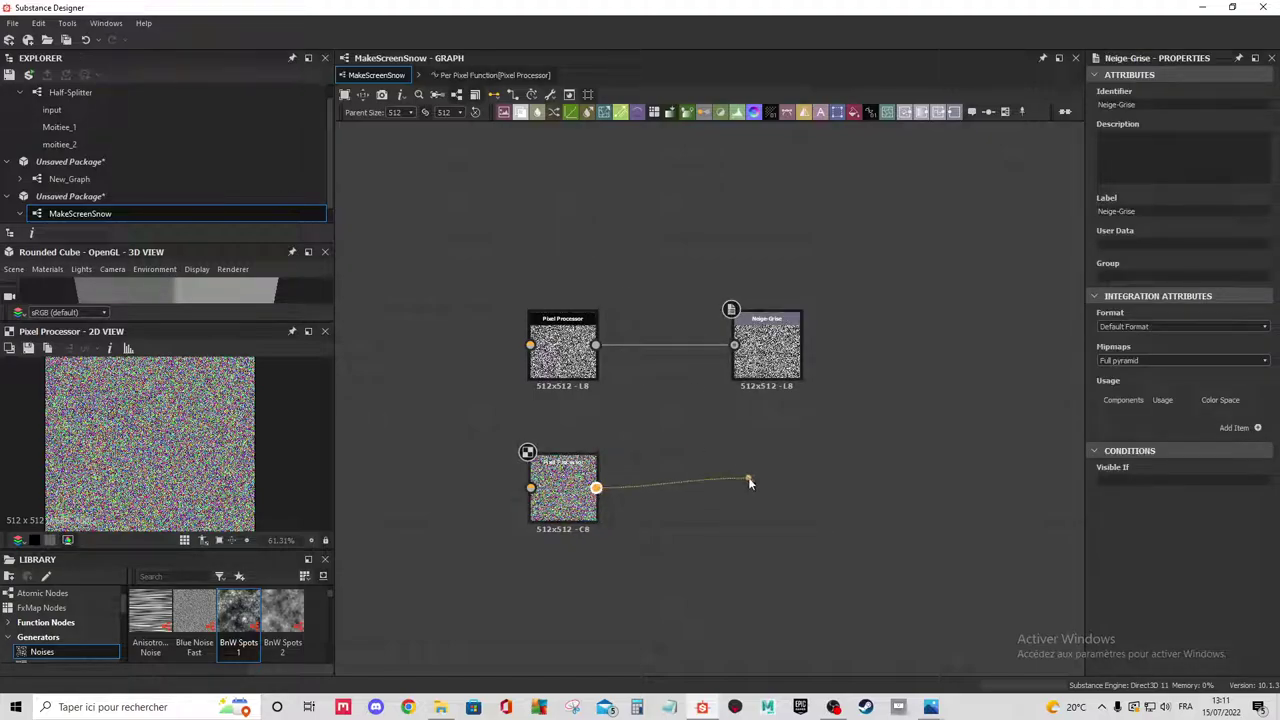
{"action": "type", "text": "ou"}
{"action": "left_click", "coordinate": [828, 303]}
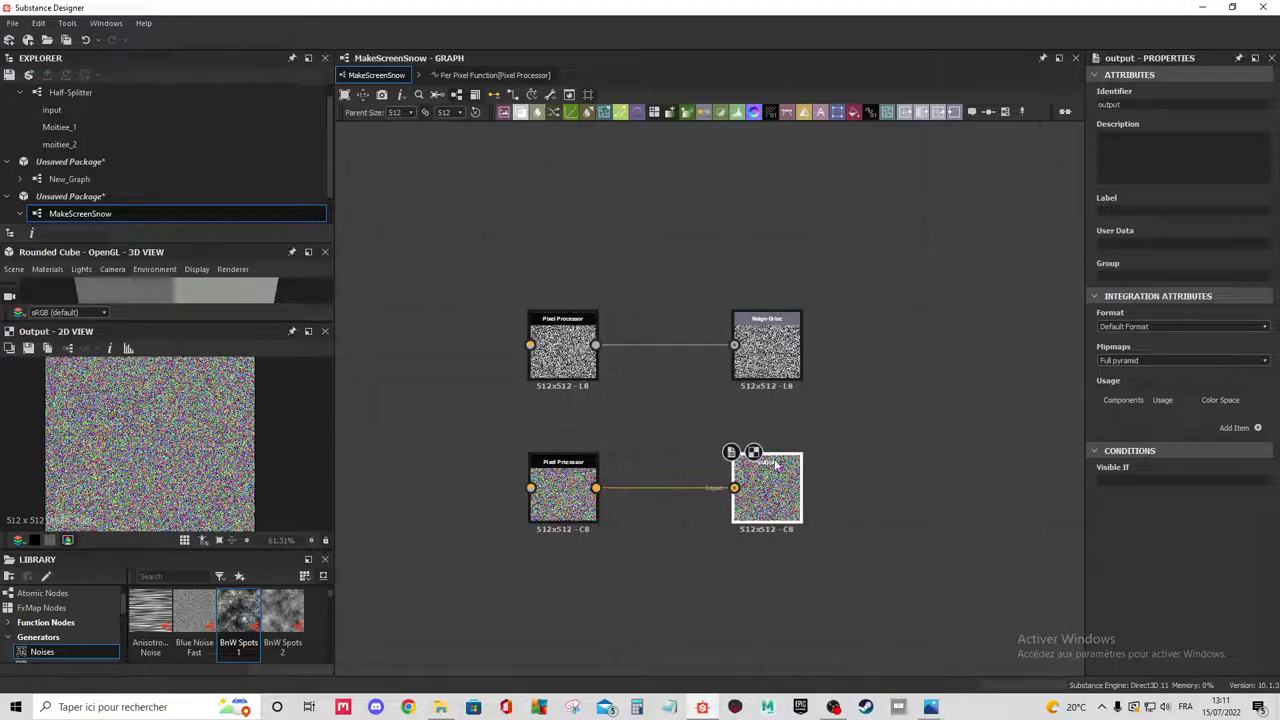
Raise the random seeds of both the grayscale and colour Pixel Processors.
{"action": "left_click", "coordinate": [548, 348]}
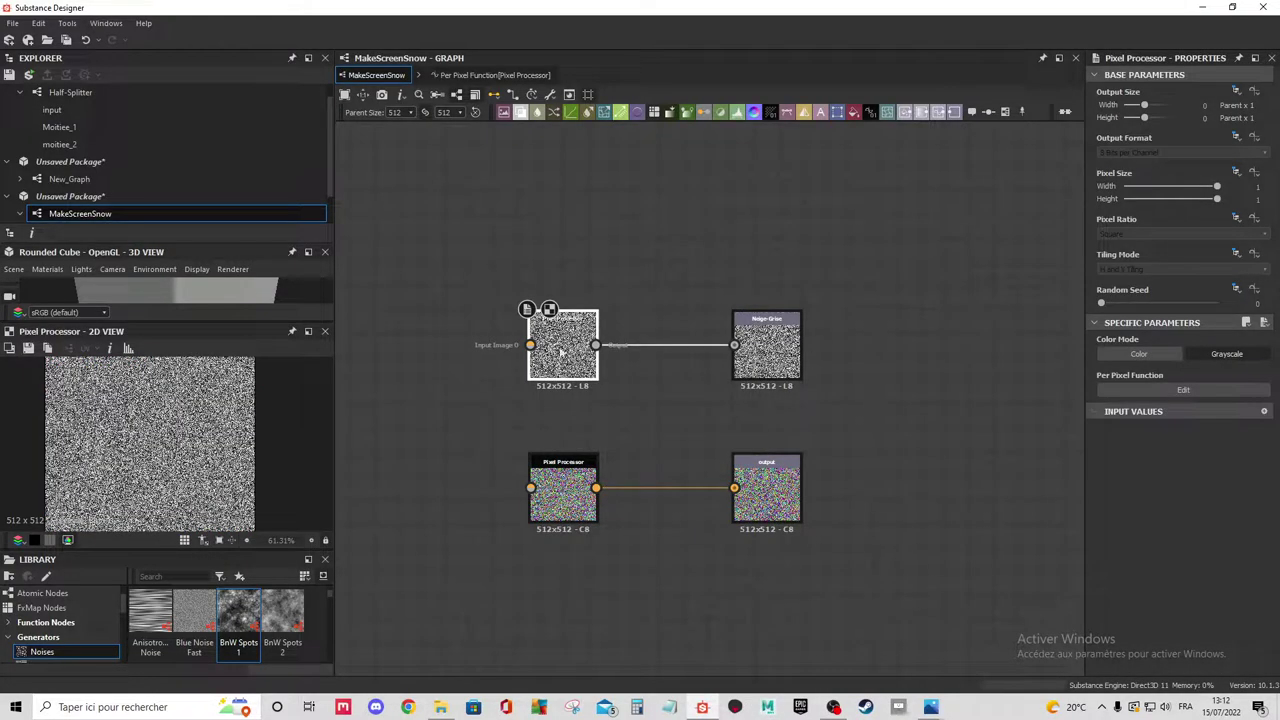
{"action": "left_click", "coordinate": [1110, 303]}
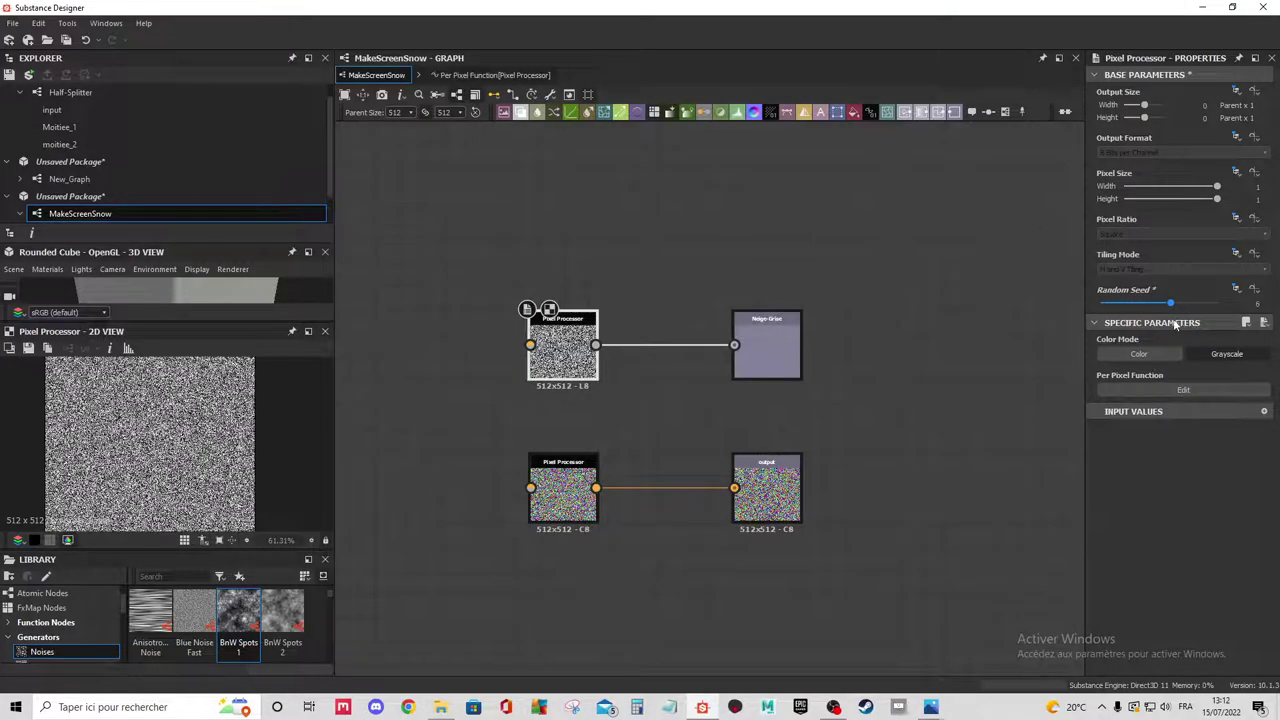
{"action": "left_click", "coordinate": [560, 495]}
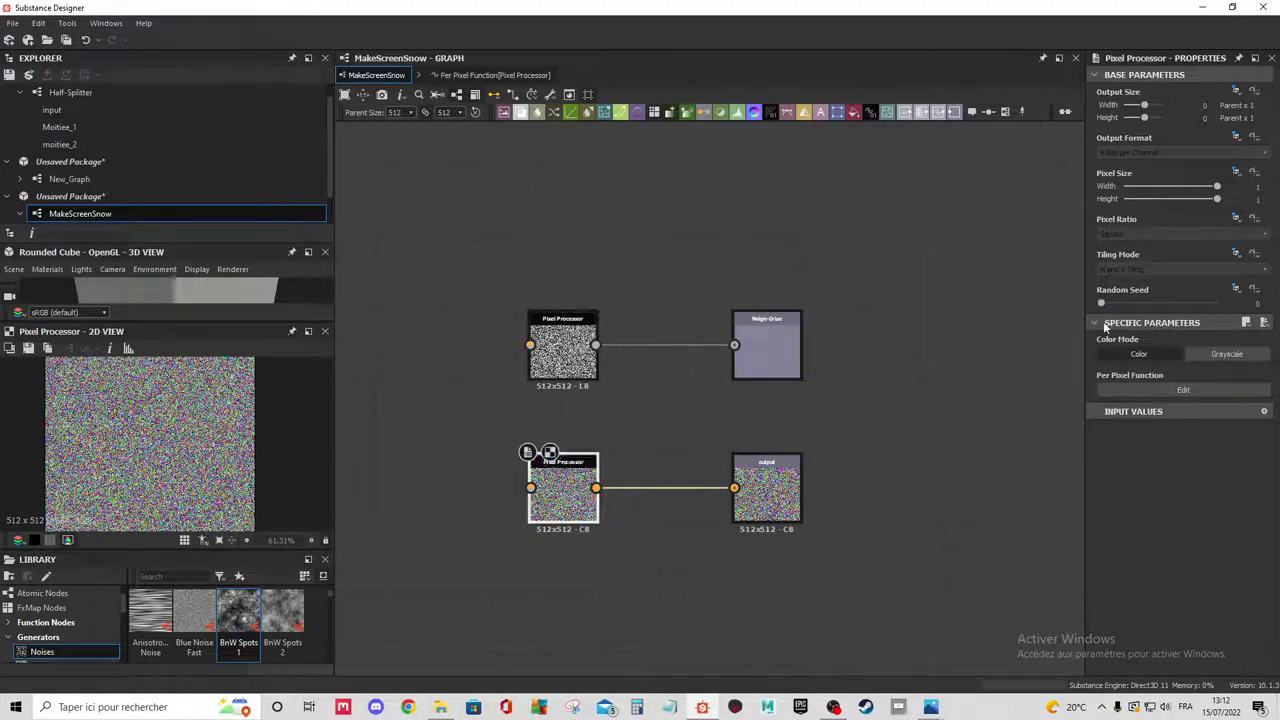
{"action": "left_click_drag", "start_coordinate": [1102, 303], "coordinate": [1181, 303]}
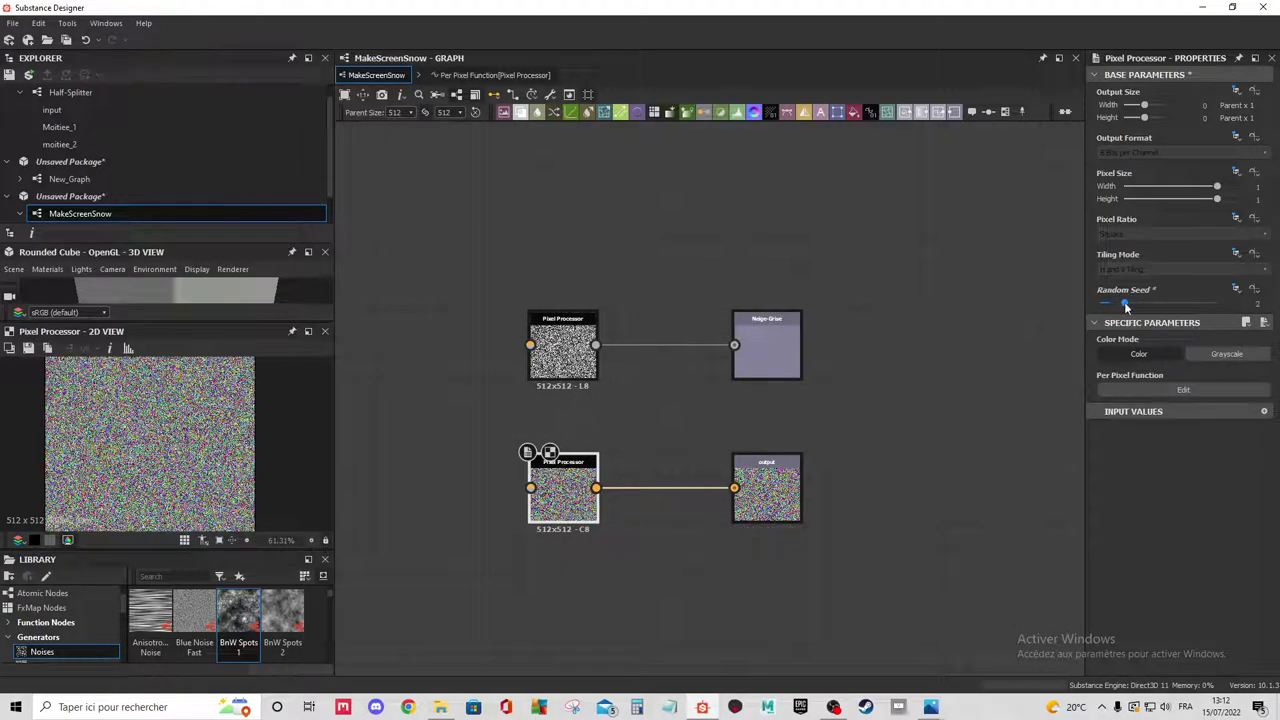
Set the new Output node's identifier to Neige-Coloree.
{"action": "left_click", "coordinate": [778, 478]}
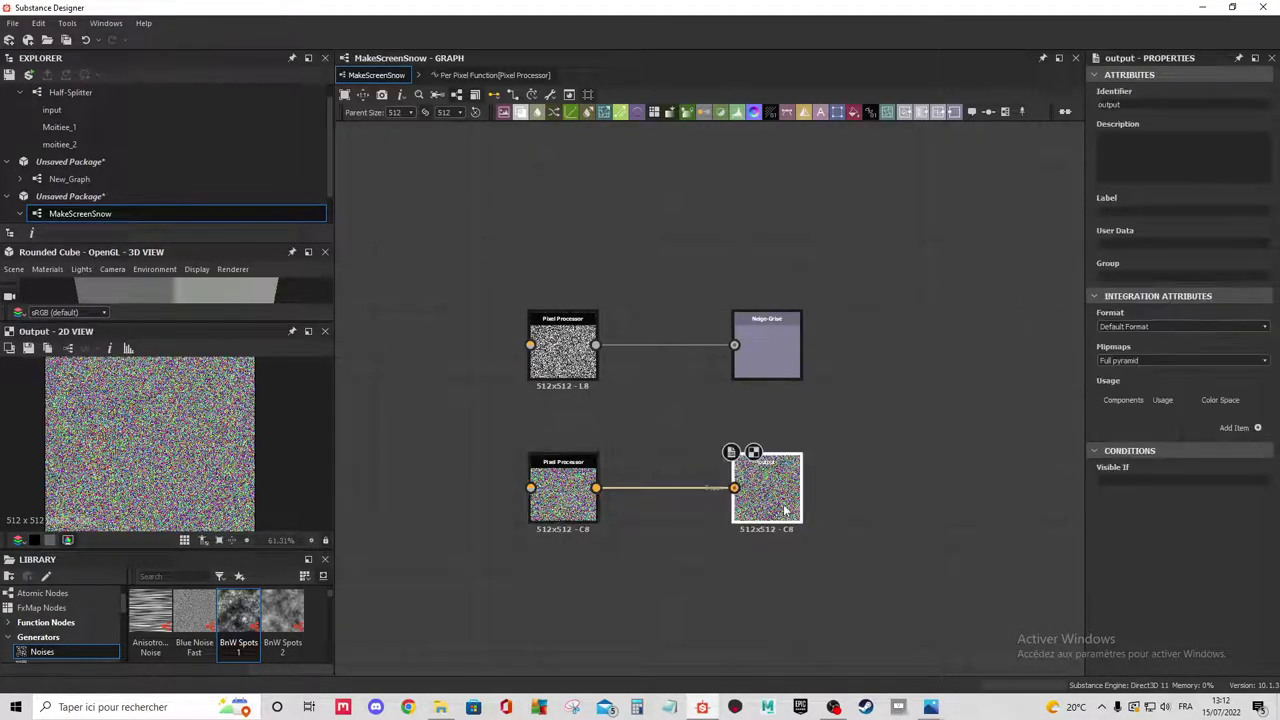
{"action": "left_click", "coordinate": [775, 345]}
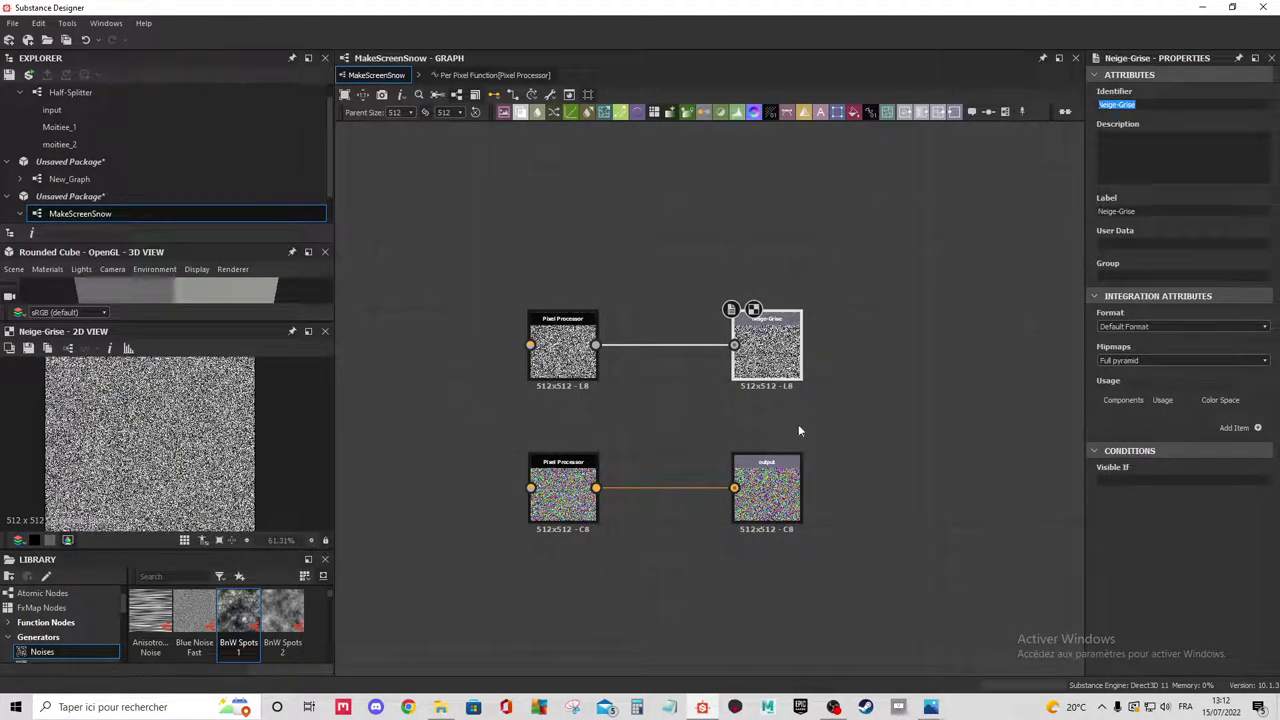
{"action": "left_click", "coordinate": [768, 480]}
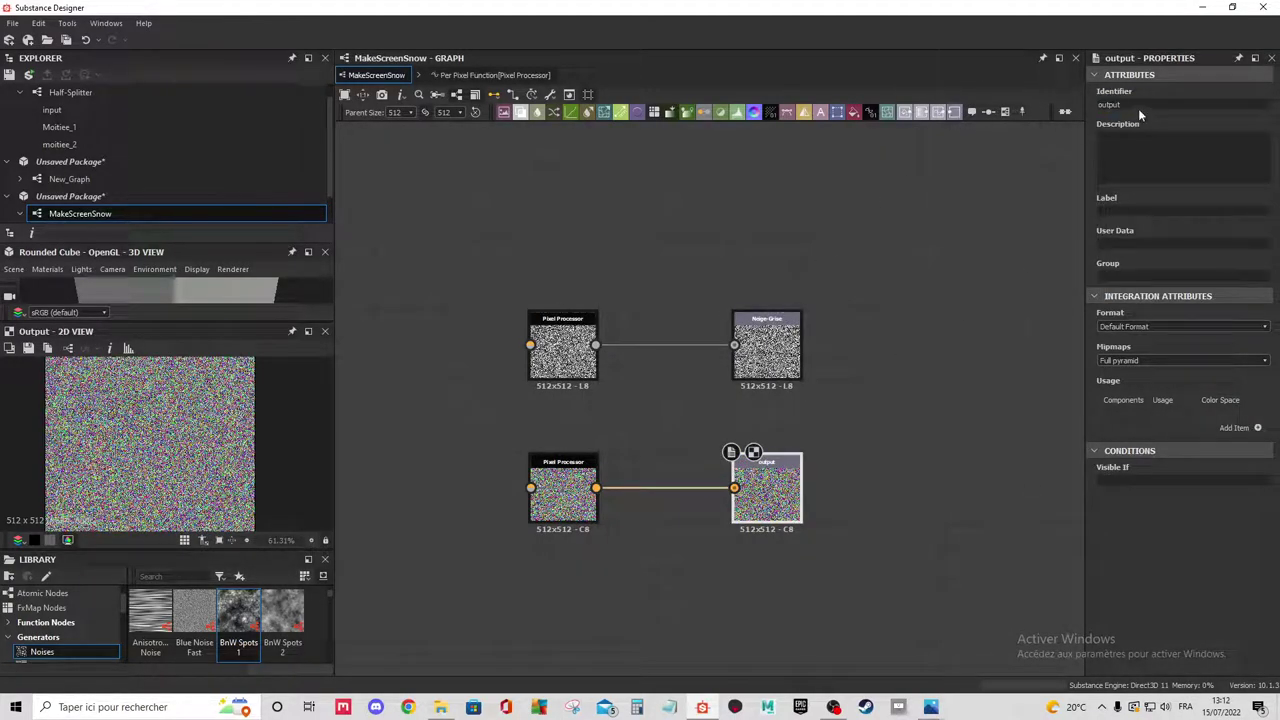
{"action": "type", "text": "Neige-Grise"}
{"action": "type", "text": "C"}
{"action": "left_click_drag", "start_coordinate": [1145, 104], "coordinate": [1082, 101]}
{"action": "key", "text": "Return"}
{"action": "scroll", "coordinate": [597, 347], "scroll_direction": "up", "scroll_amount": 1}
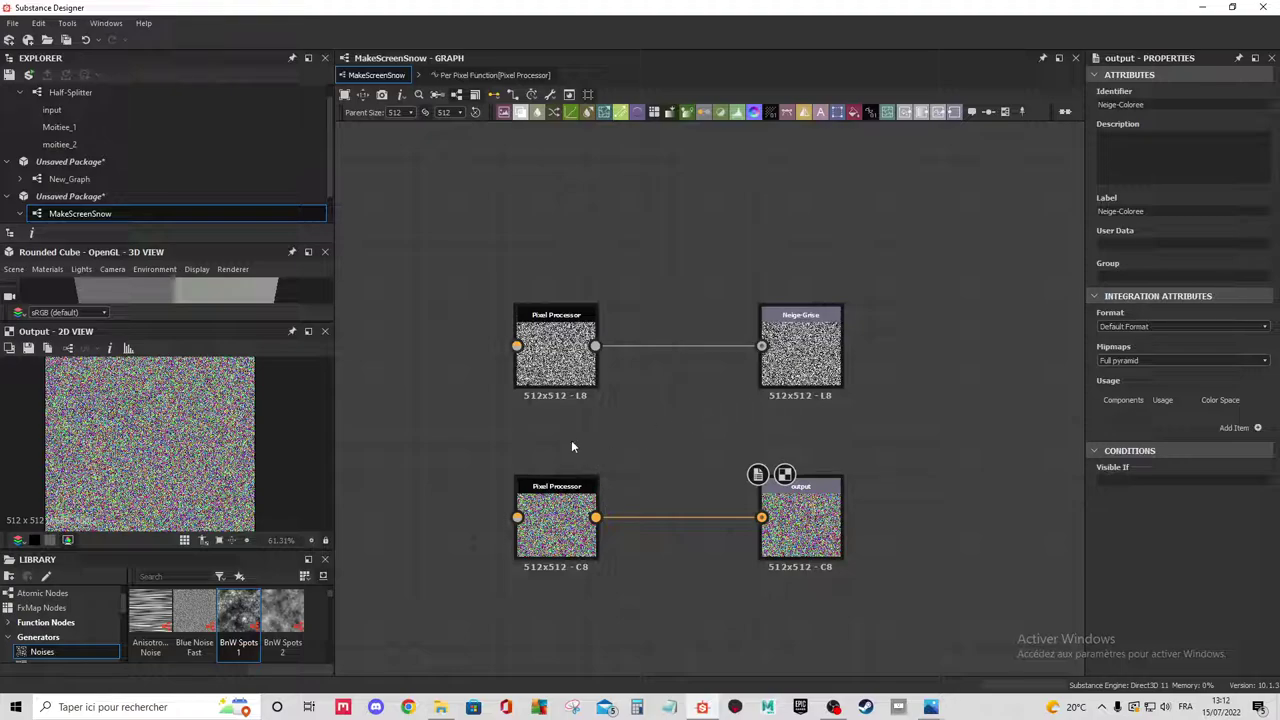
{"action": "middle_click_drag", "start_coordinate": [587, 452], "coordinate": [568, 398]}
{"action": "scroll", "coordinate": [689, 397], "scroll_direction": "down", "scroll_amount": 2}
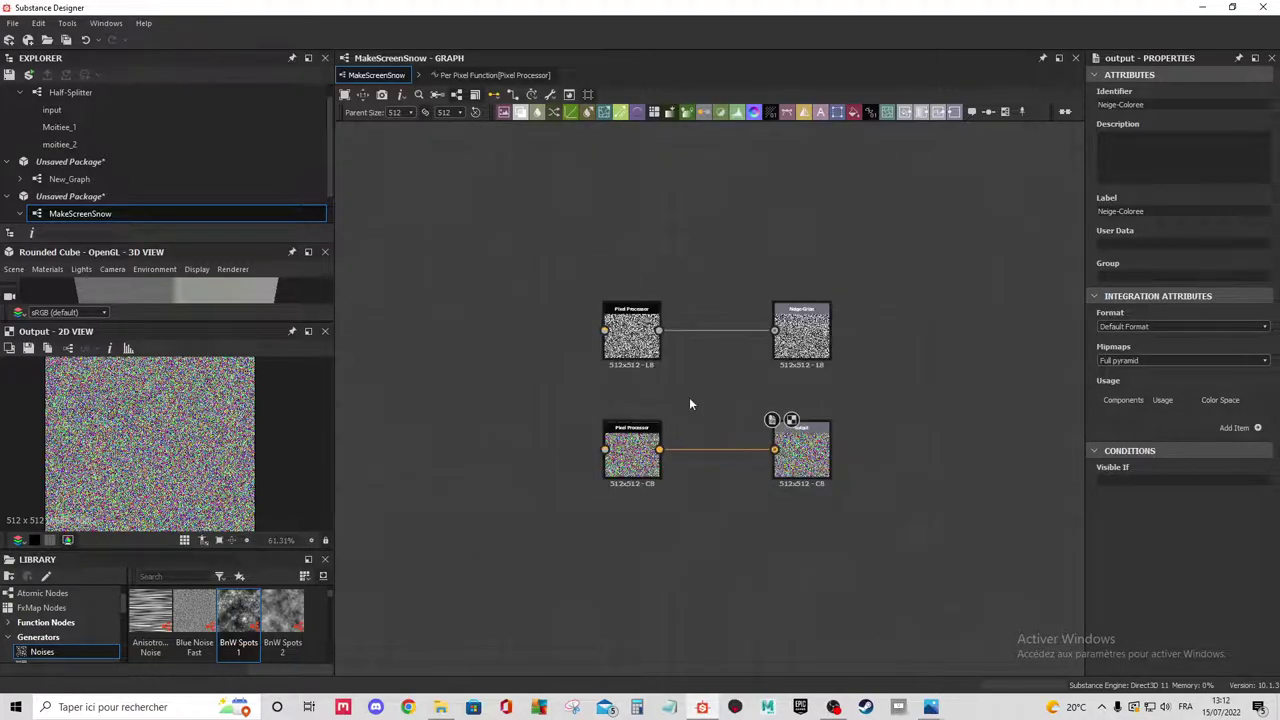
{"action": "scroll", "coordinate": [616, 367], "scroll_direction": "up", "scroll_amount": 2}
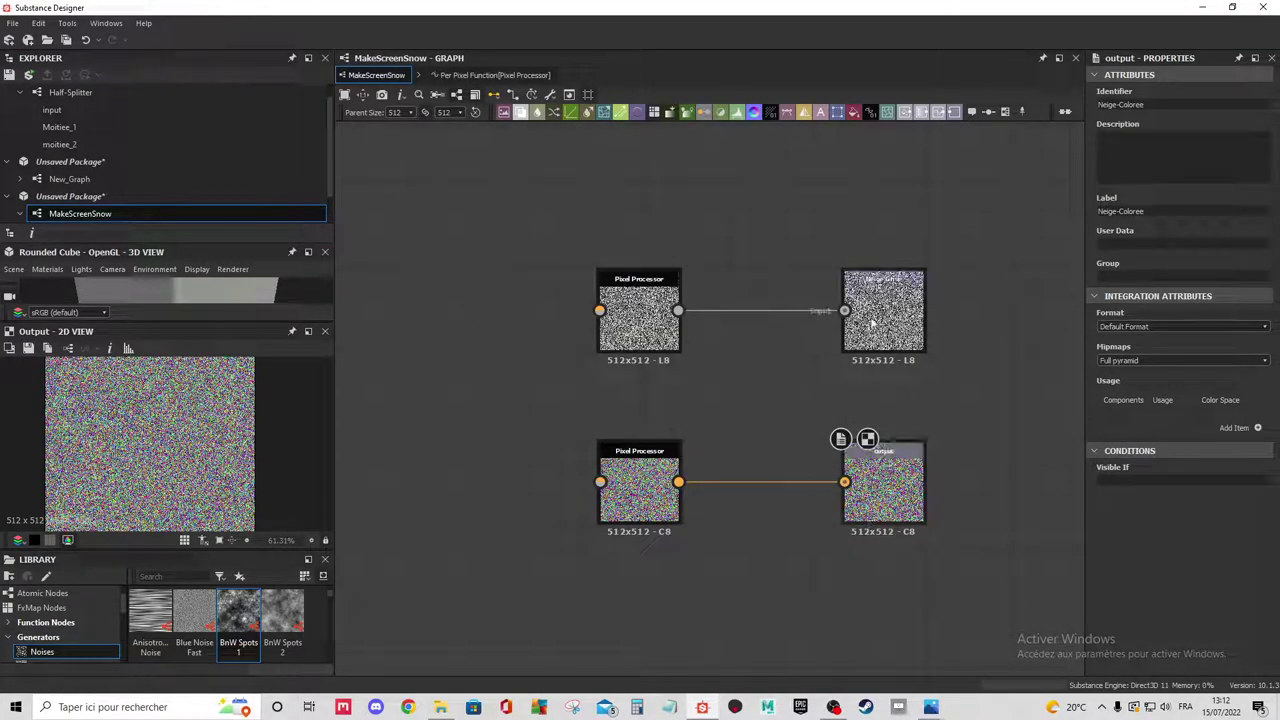
Frame both Output nodes under the title Sorties and expand MakeScreenSnow to show its outputs.
{"action": "left_click_drag", "start_coordinate": [818, 482], "coordinate": [872, 330]}
{"action": "right_click", "coordinate": [1050, 323]}
{"action": "left_click", "coordinate": [1083, 365]}
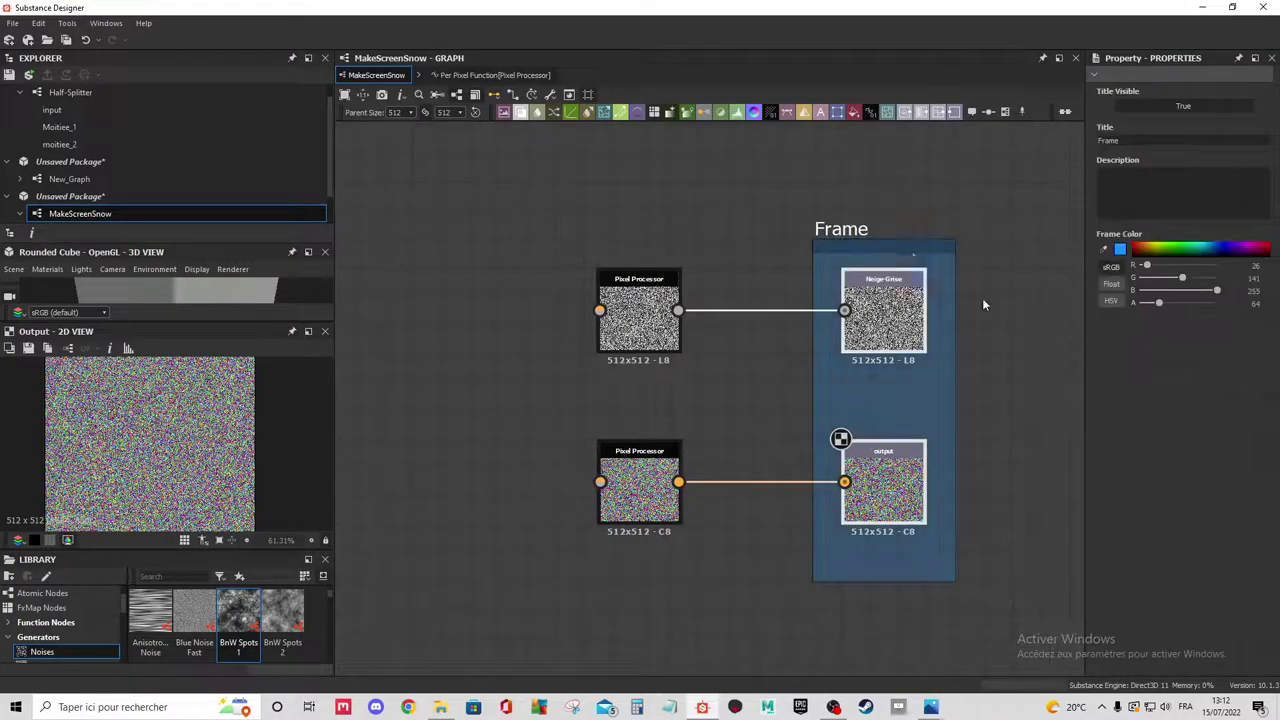
{"action": "left_click_drag", "start_coordinate": [1139, 144], "coordinate": [1111, 141]}
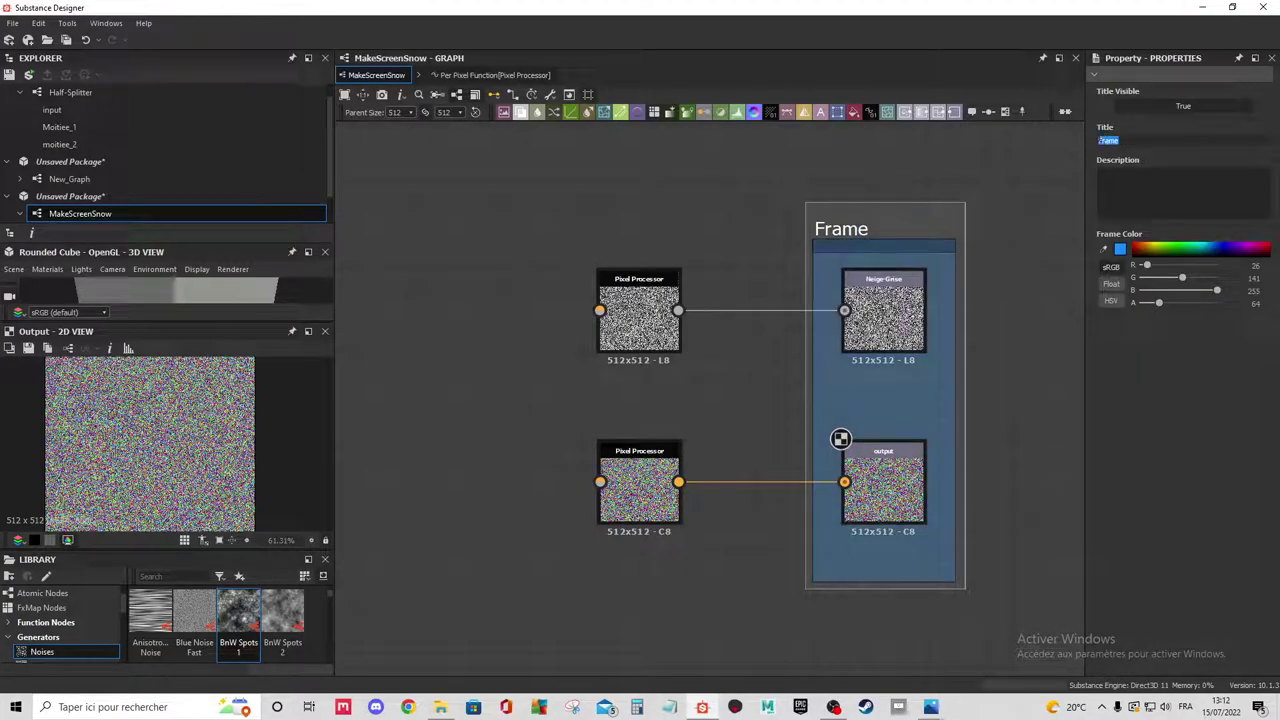
{"action": "type", "text": "Sorties"}
{"action": "key", "text": "Return"}
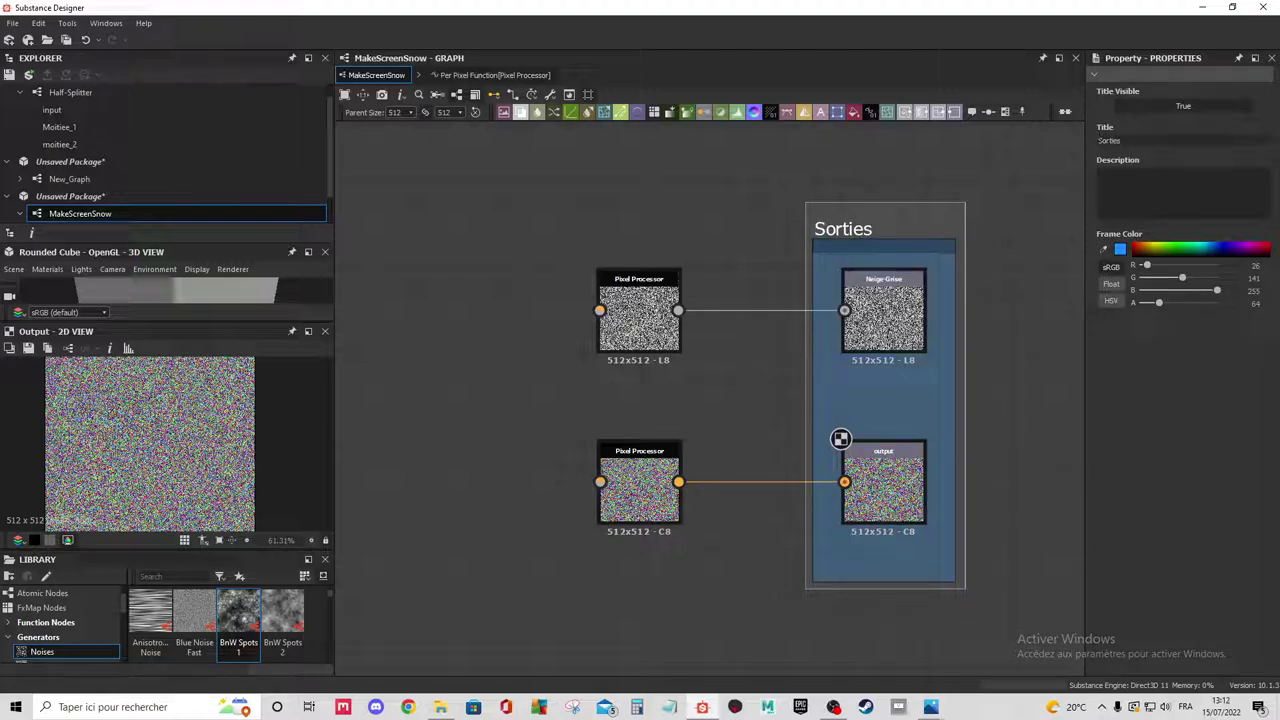
{"action": "scroll", "coordinate": [613, 410], "scroll_direction": "down", "scroll_amount": 3}
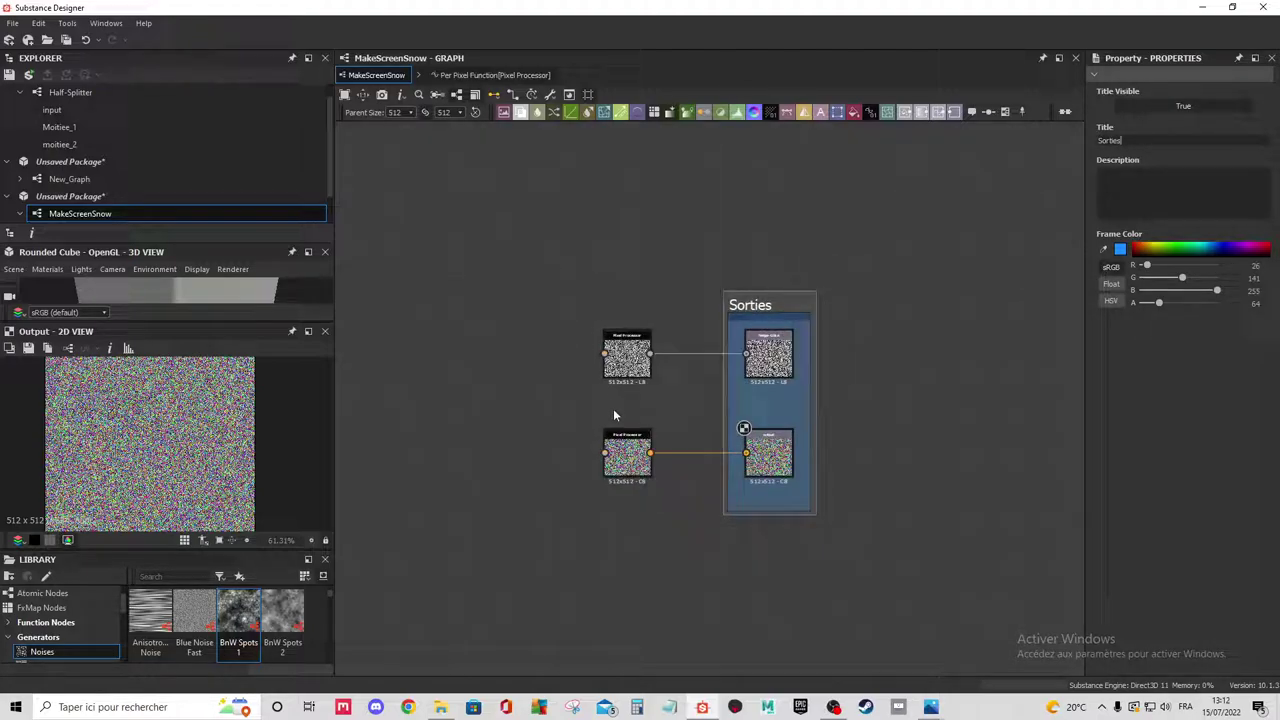
{"action": "double_click", "coordinate": [99, 214]}
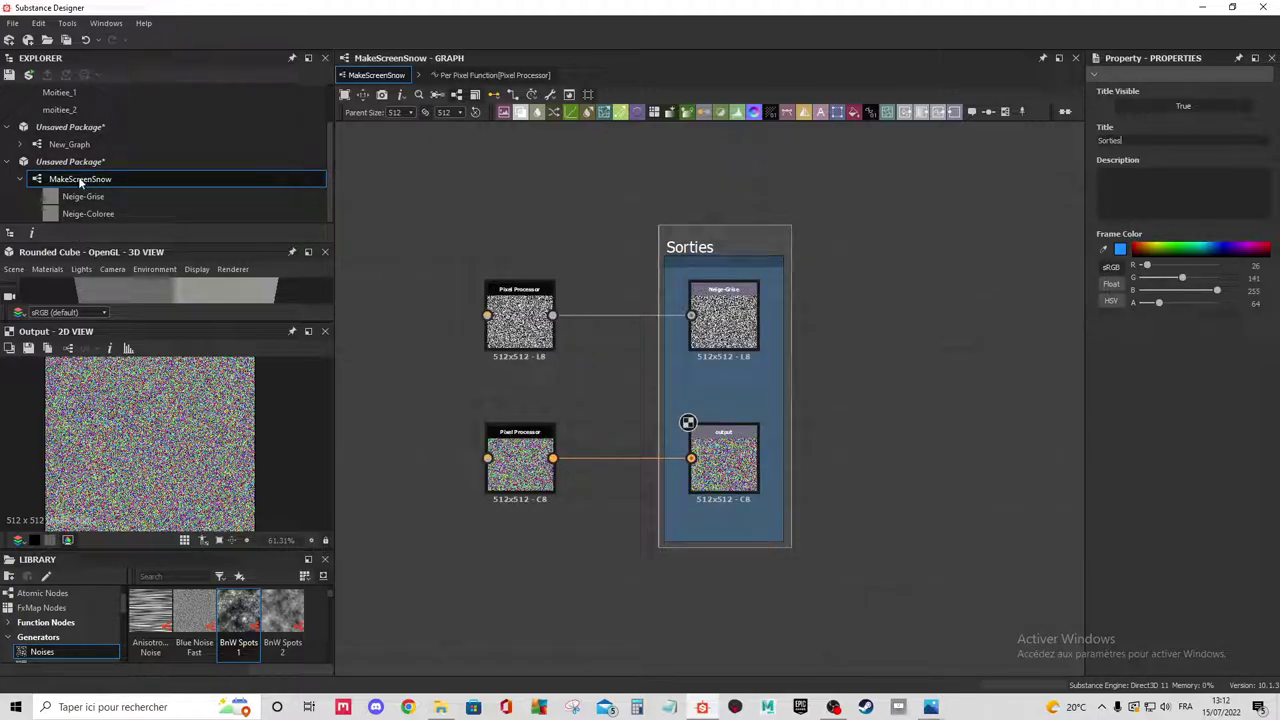
Save the package as MakeScreenSnow.sbs, then begin publishing it as an .sbsar archive.
{"action": "right_click", "coordinate": [64, 177]}
{"action": "right_click", "coordinate": [63, 160]}
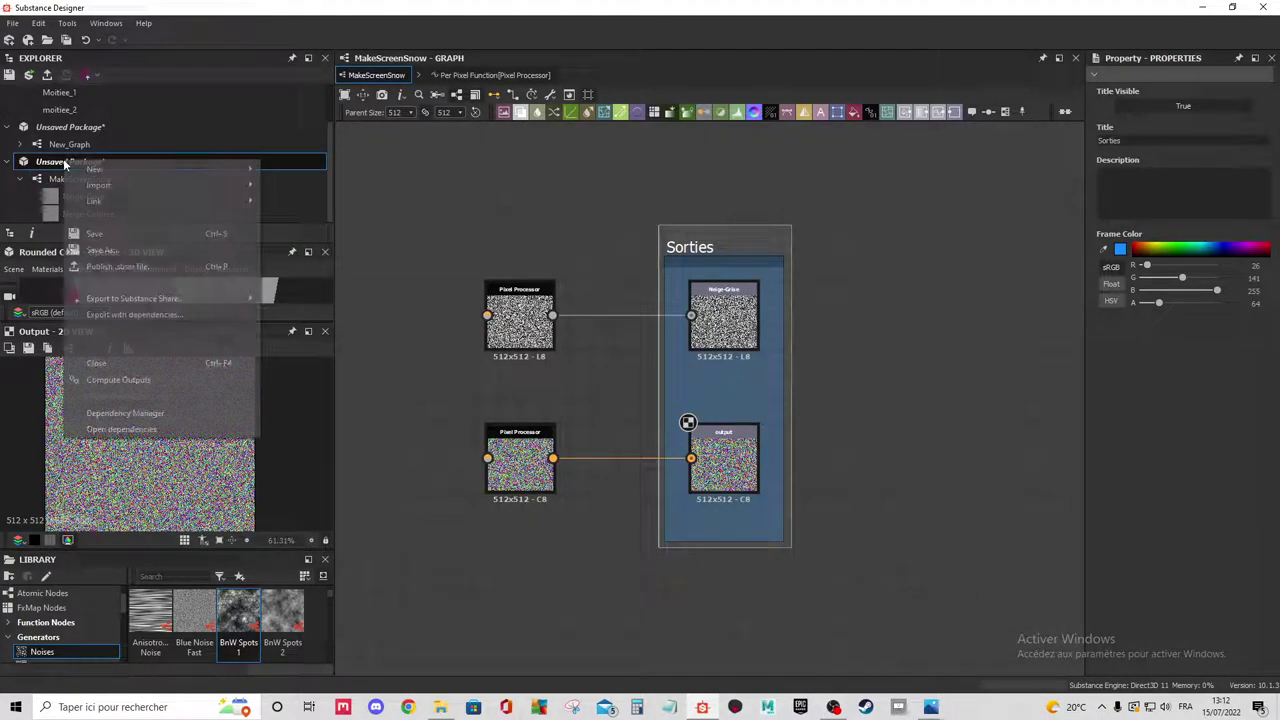
{"action": "left_click", "coordinate": [100, 270]}
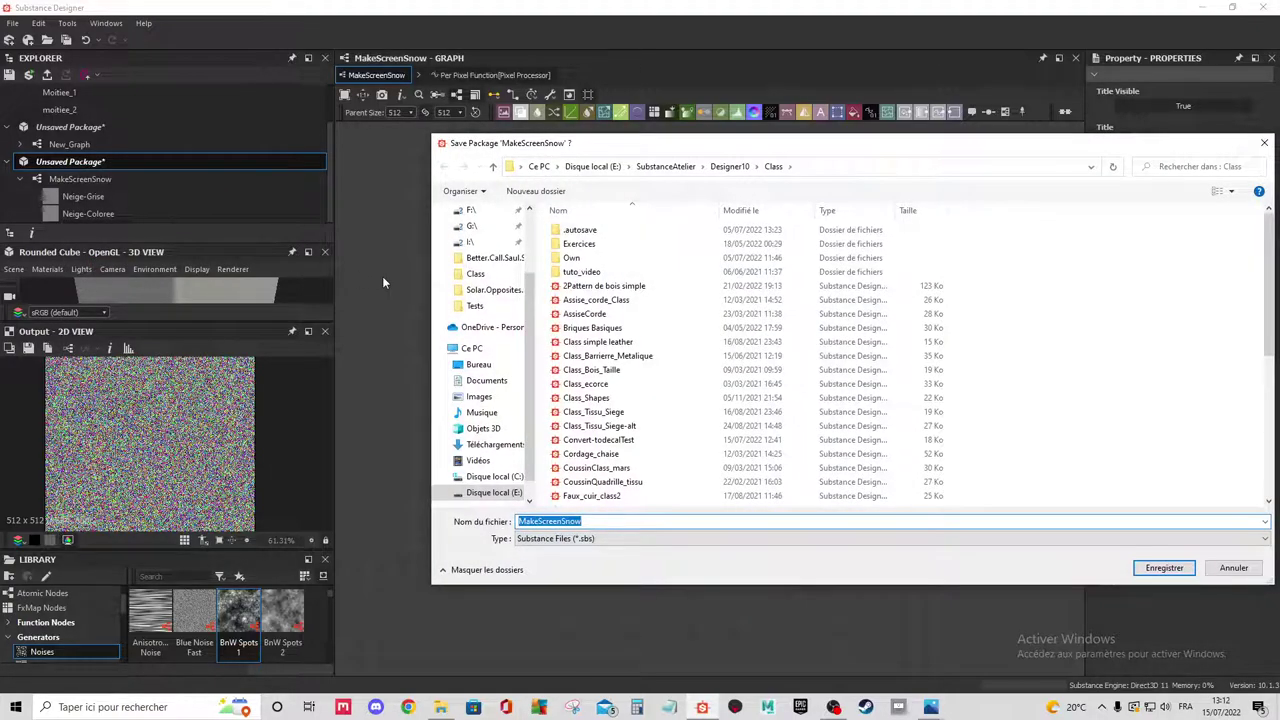
{"action": "left_click_drag", "start_coordinate": [700, 143], "coordinate": [1279, 189]}
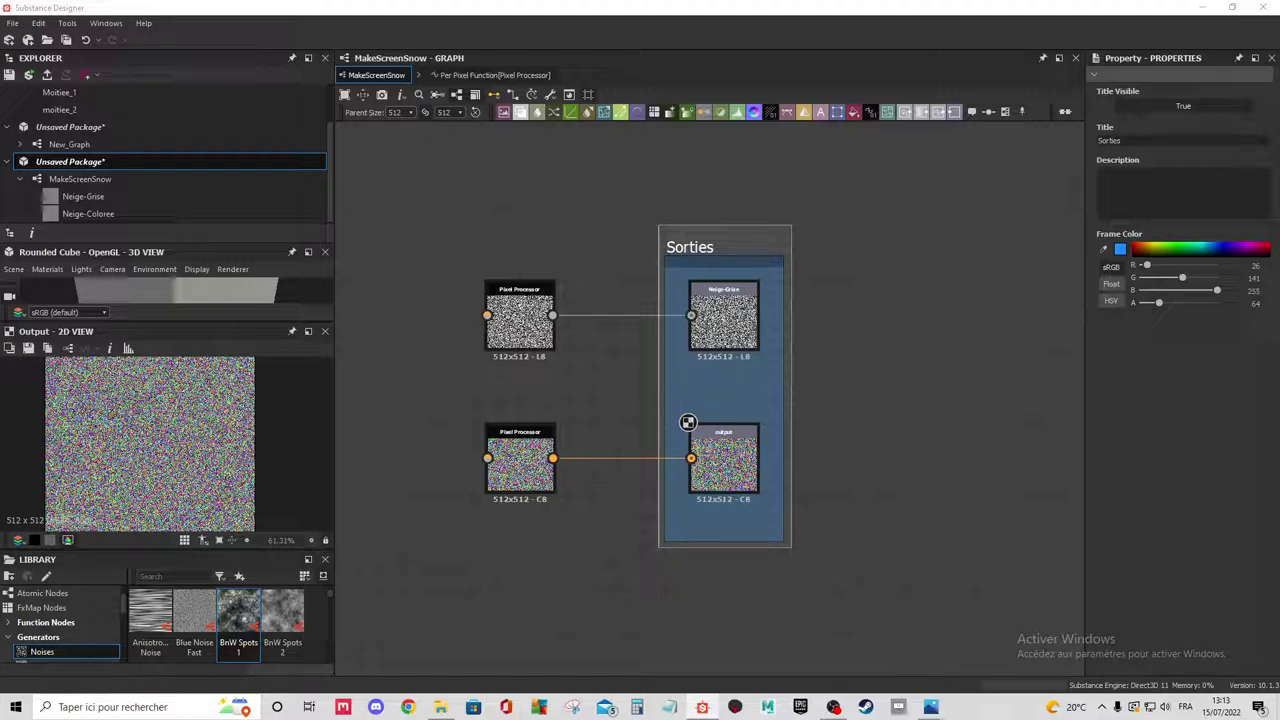
{"action": "right_click", "coordinate": [93, 162]}
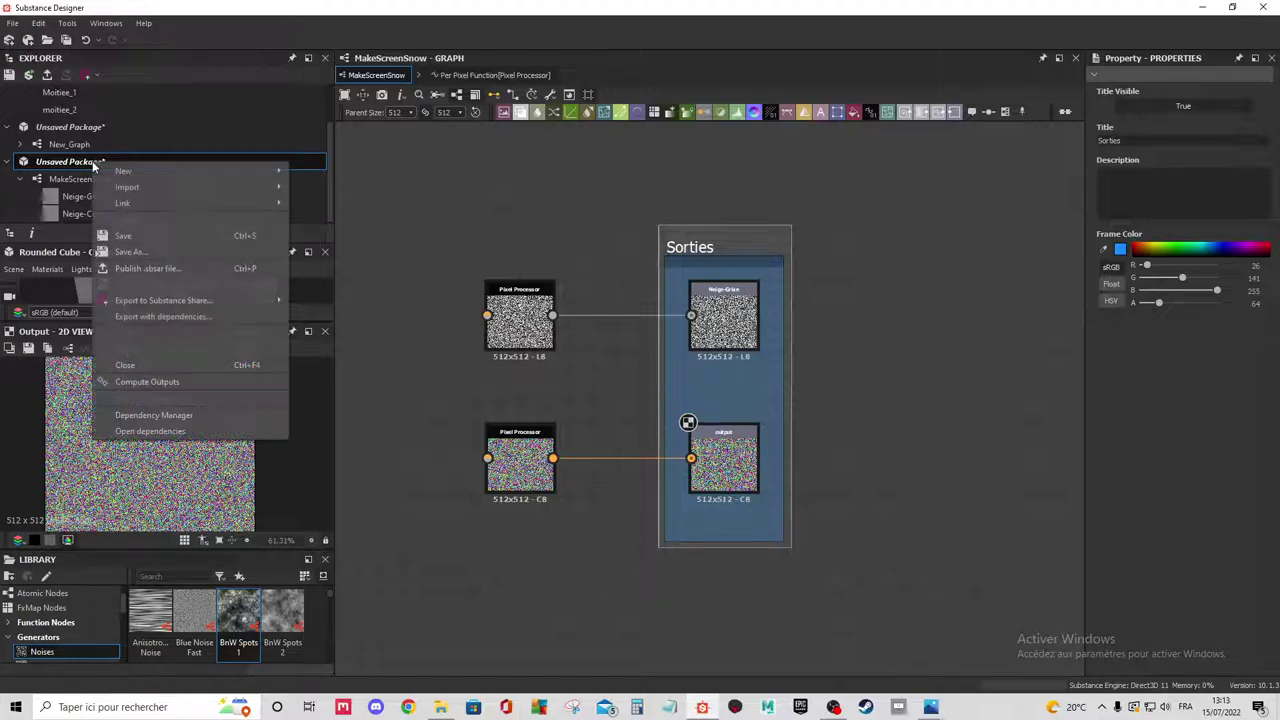
{"action": "left_click", "coordinate": [160, 268]}
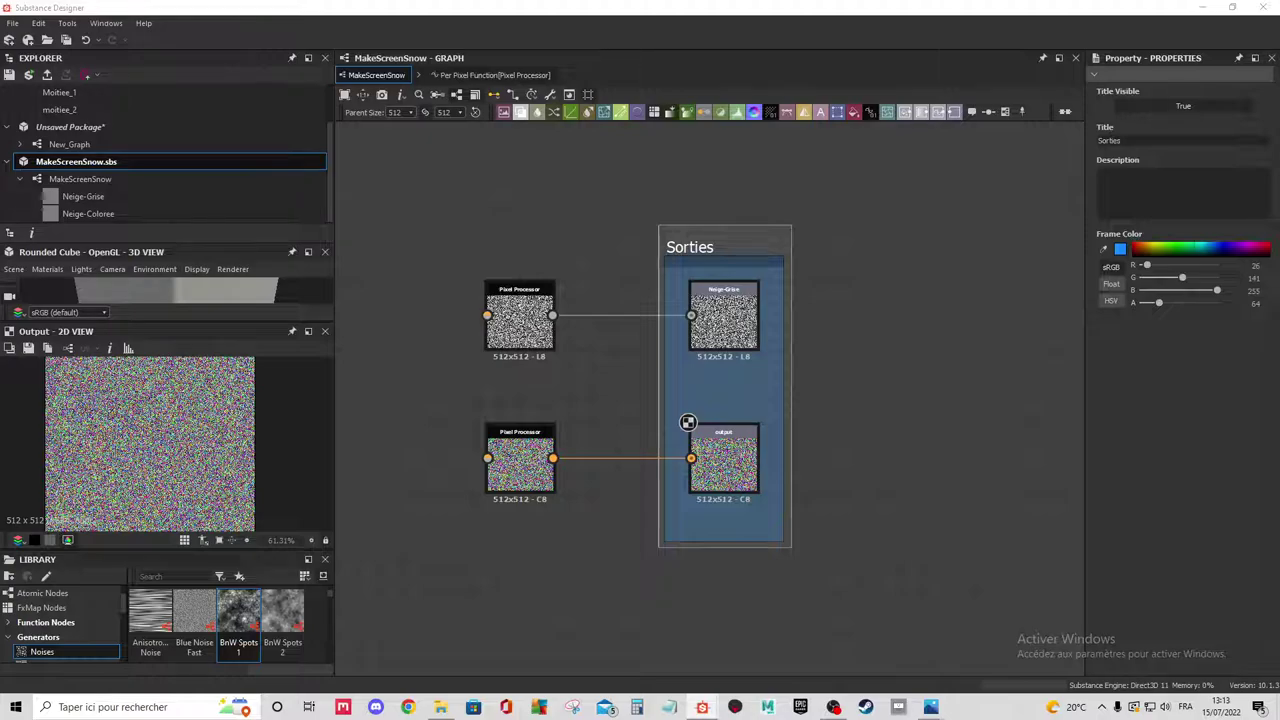
Publish the archive as MakeScreenSnow-Test into the Tests folder and return to New_Graph.
{"action": "key", "text": "ctrl+p"}
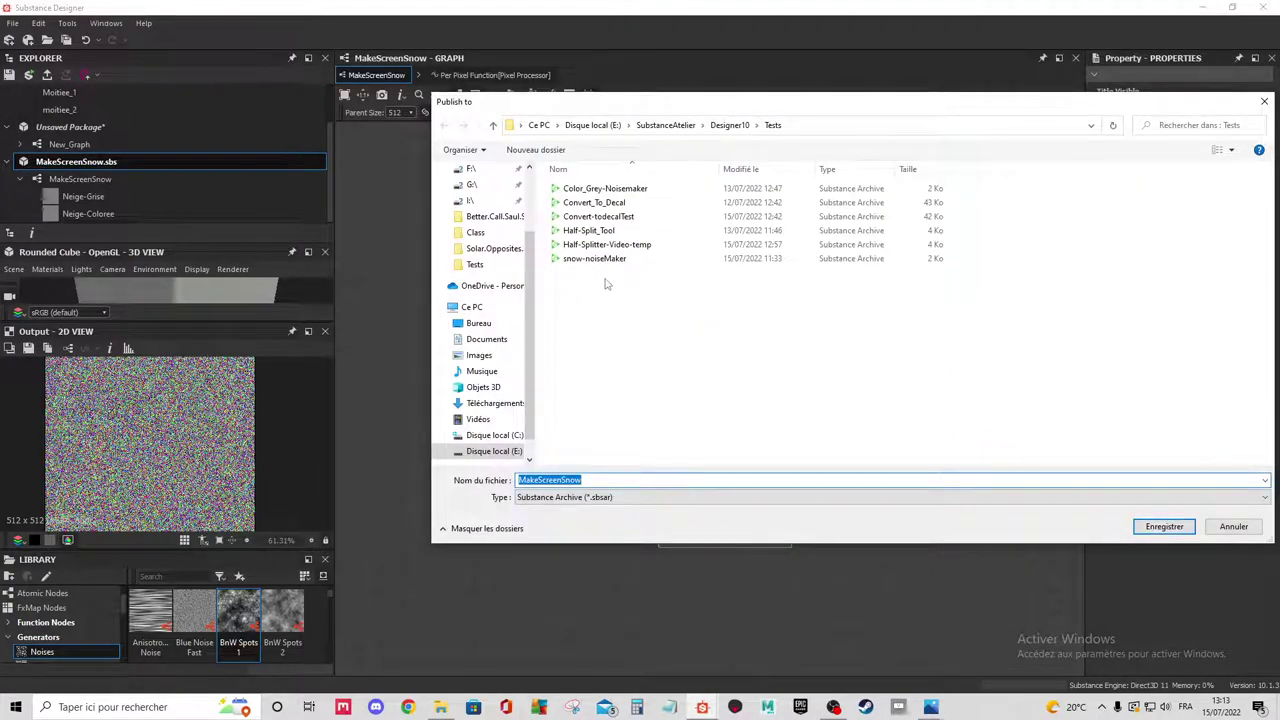
{"action": "left_click", "coordinate": [596, 478]}
{"action": "type", "text": "-Test"}
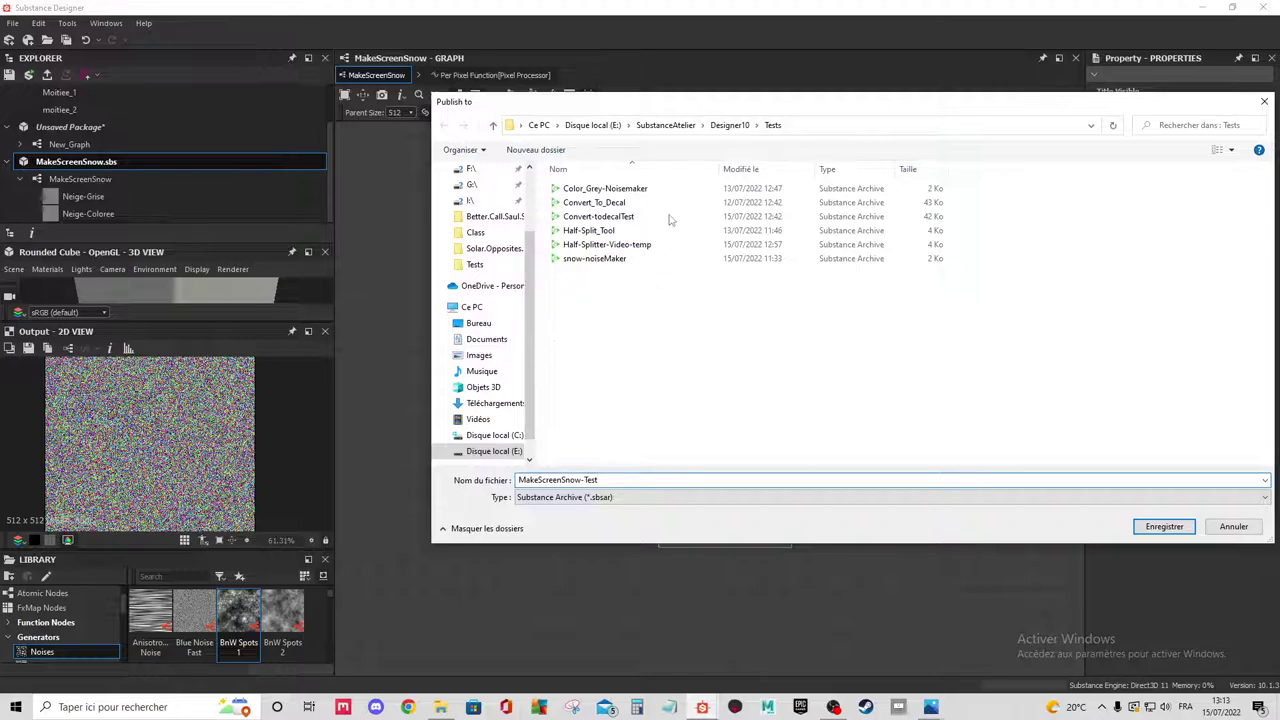
{"action": "left_click", "coordinate": [1186, 524]}
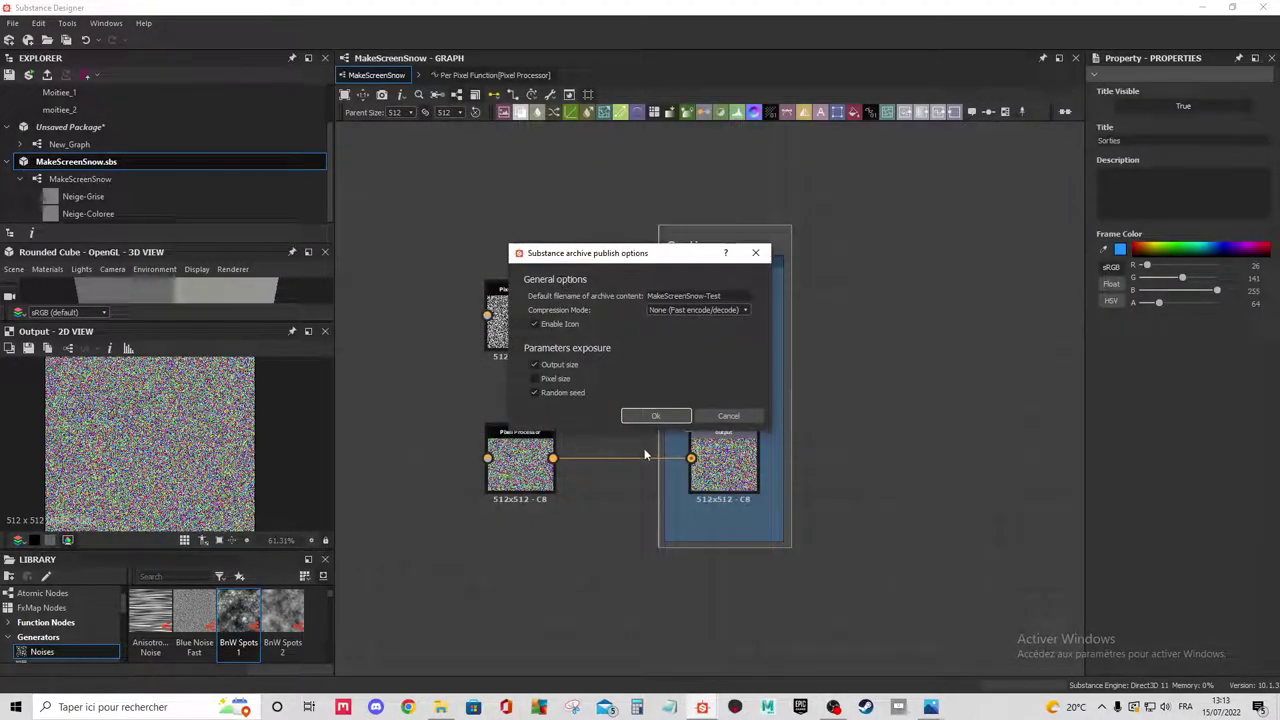
{"action": "left_click", "coordinate": [668, 414]}
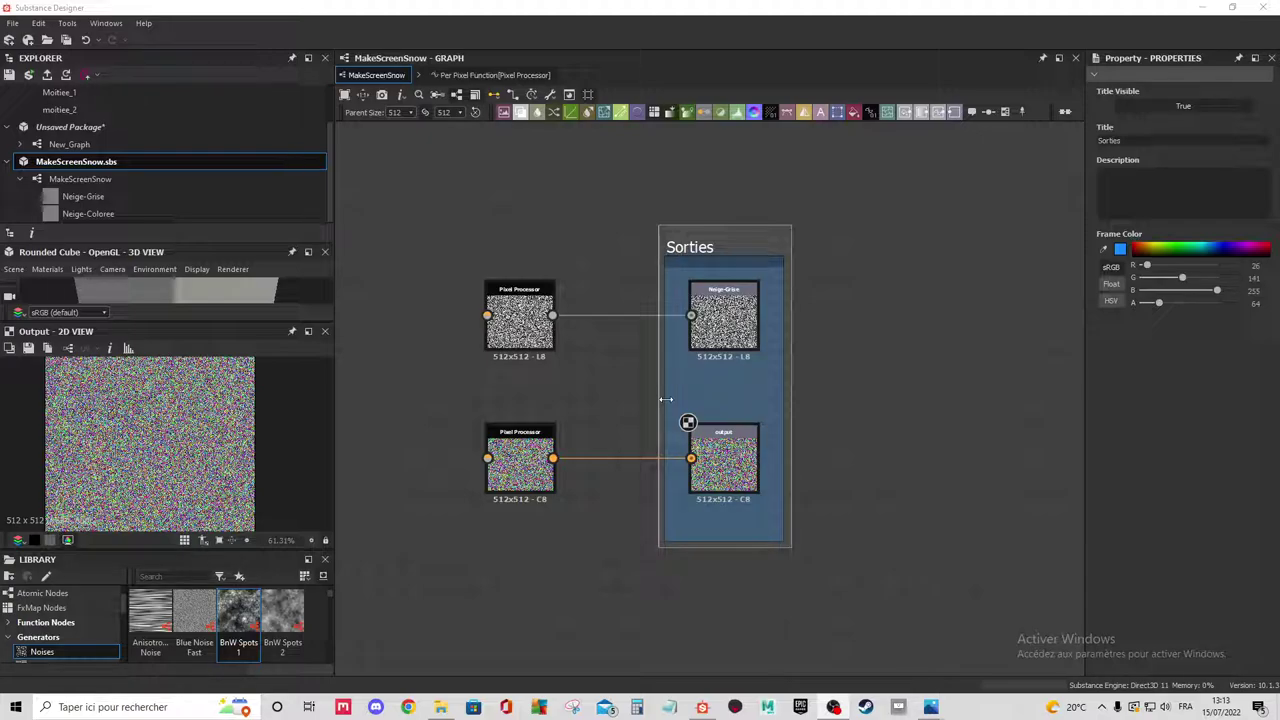
{"action": "left_click", "coordinate": [324, 251]}
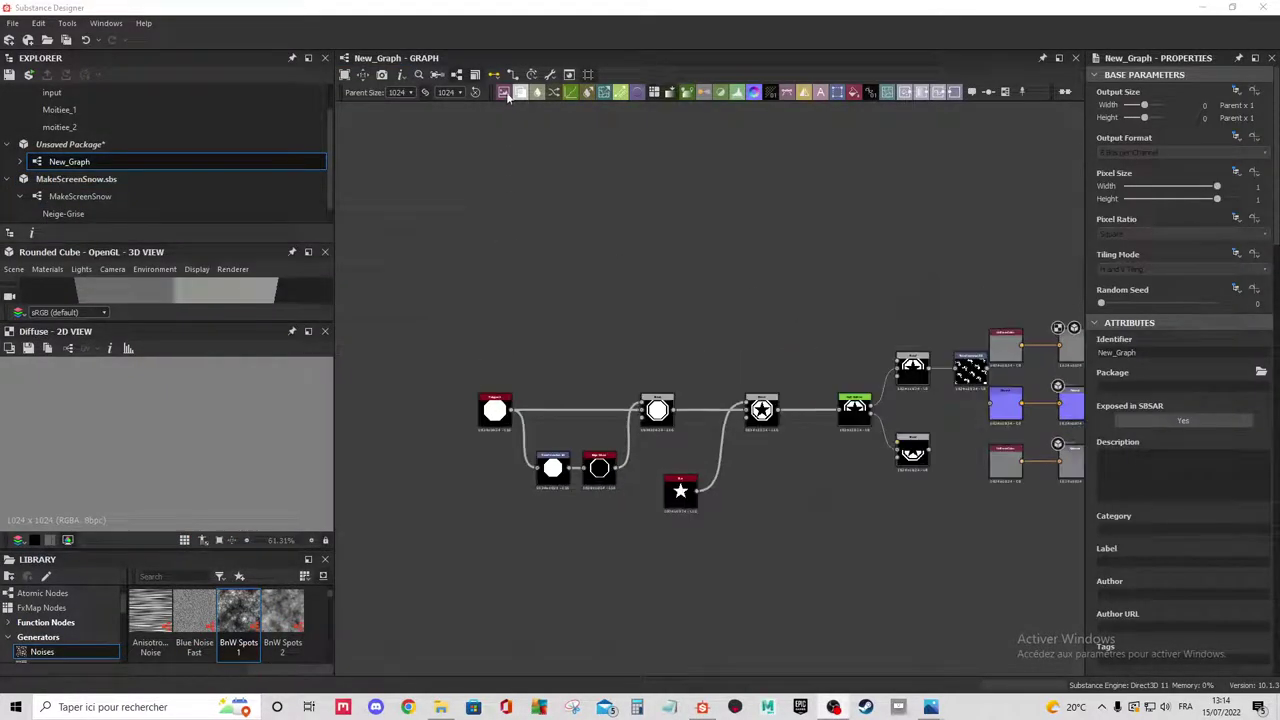
Push the right-hand node group aside and delete the leftover noise and output nodes.
{"action": "middle_click_drag", "start_coordinate": [677, 388], "coordinate": [557, 295]}
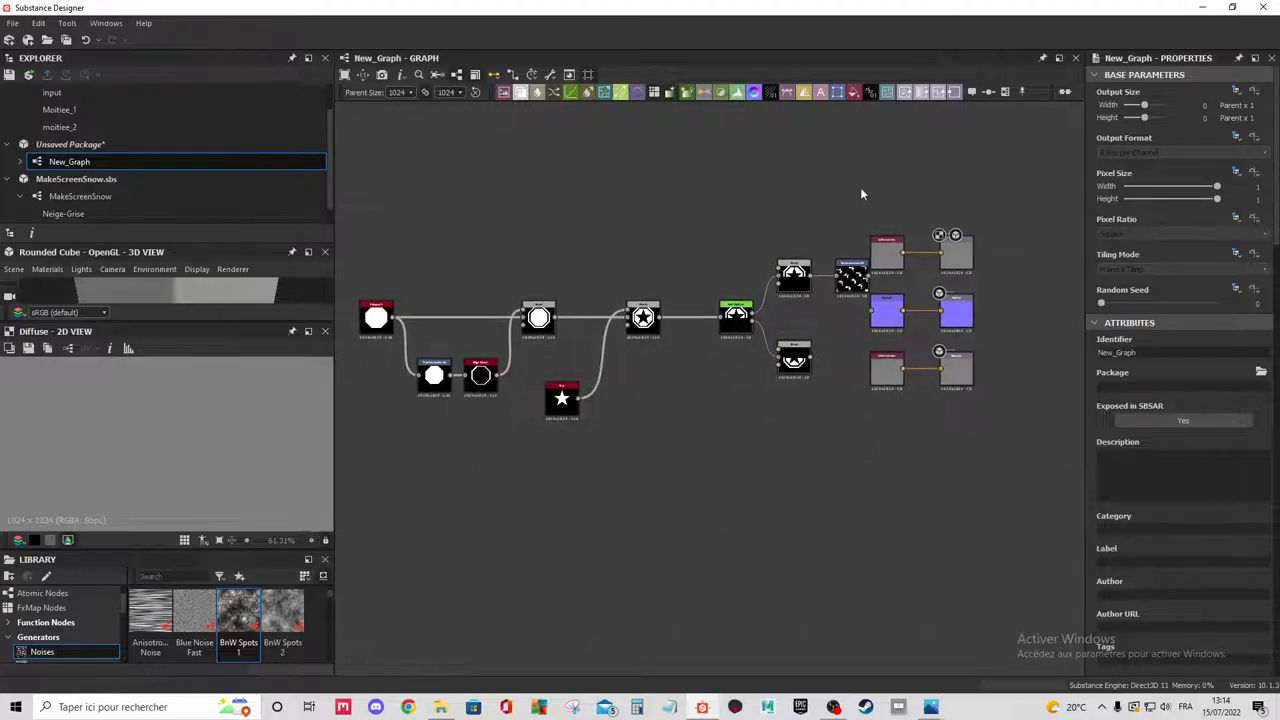
{"action": "left_click_drag", "start_coordinate": [860, 190], "coordinate": [988, 392]}
{"action": "mouse_move", "coordinate": [831, 257]}
{"action": "left_mouse_down"}
{"action": "mouse_move", "coordinate": [953, 257]}
{"action": "mouse_move", "coordinate": [909, 264]}
{"action": "left_mouse_up"}
{"action": "mouse_move", "coordinate": [928, 157]}
{"action": "left_mouse_down"}
{"action": "mouse_move", "coordinate": [793, 375]}
{"action": "mouse_move", "coordinate": [711, 412]}
{"action": "left_mouse_up"}
{"action": "key", "text": "Delete"}
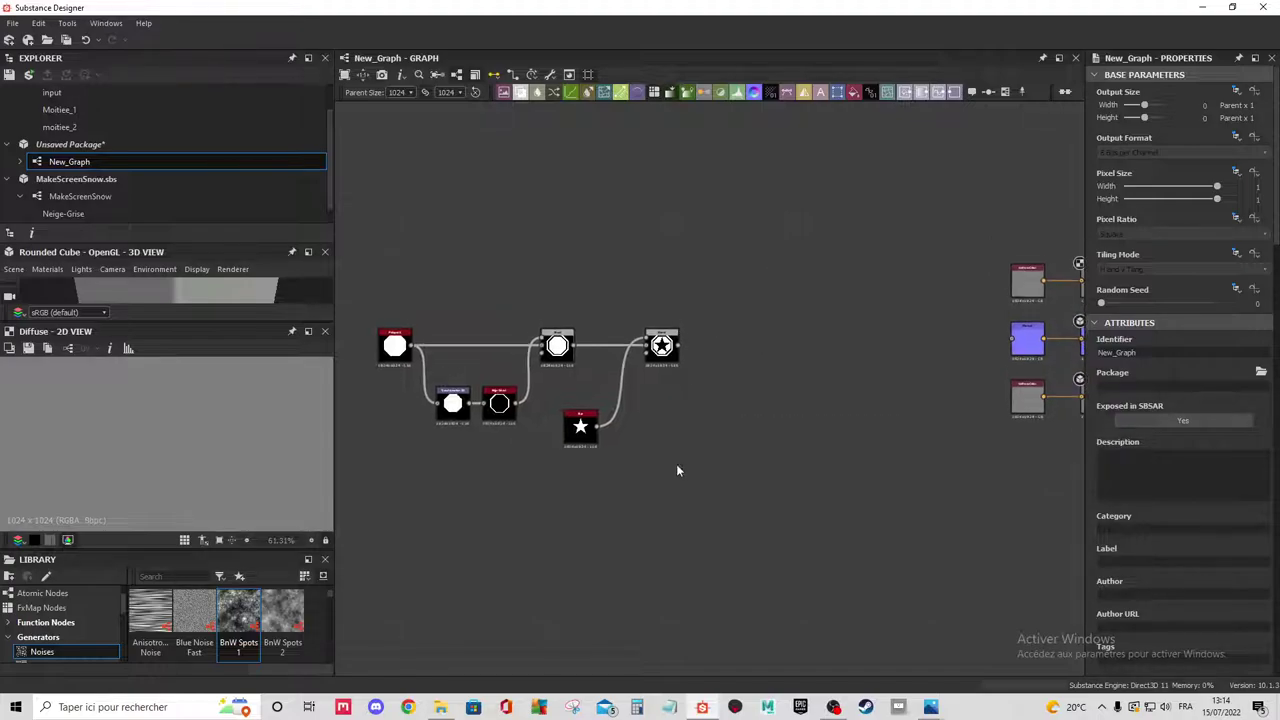
Drag the Half-Splitter-Video-temp and MakeScreenSnow-Test archives from the Tests folder into the graph.
{"action": "left_click", "coordinate": [440, 707]}
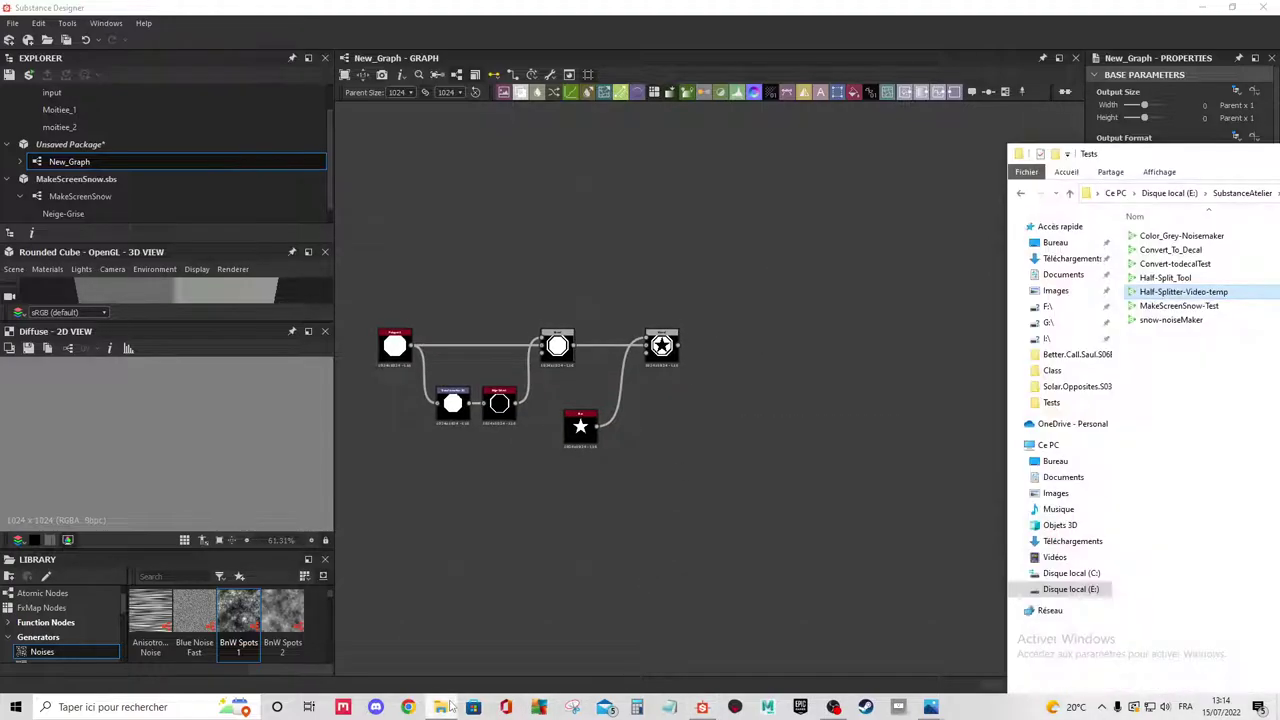
{"action": "left_click_drag", "start_coordinate": [1165, 292], "coordinate": [757, 186]}
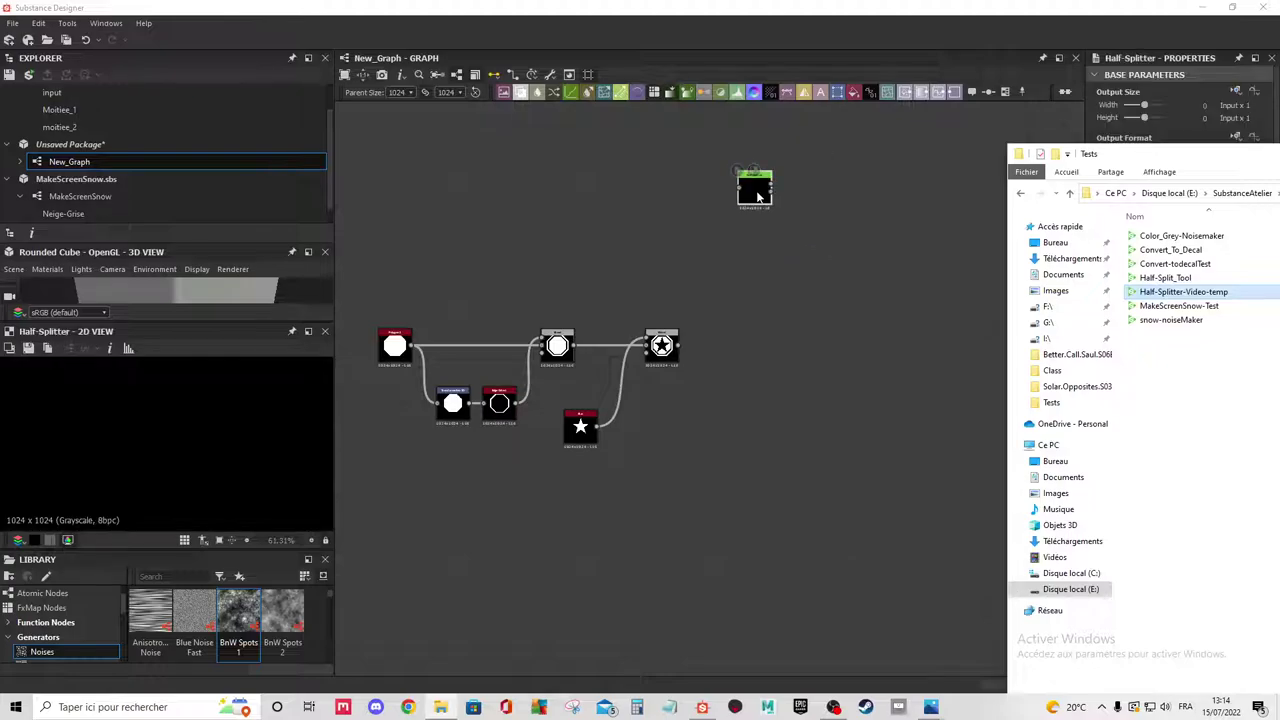
{"action": "left_click", "coordinate": [1203, 310]}
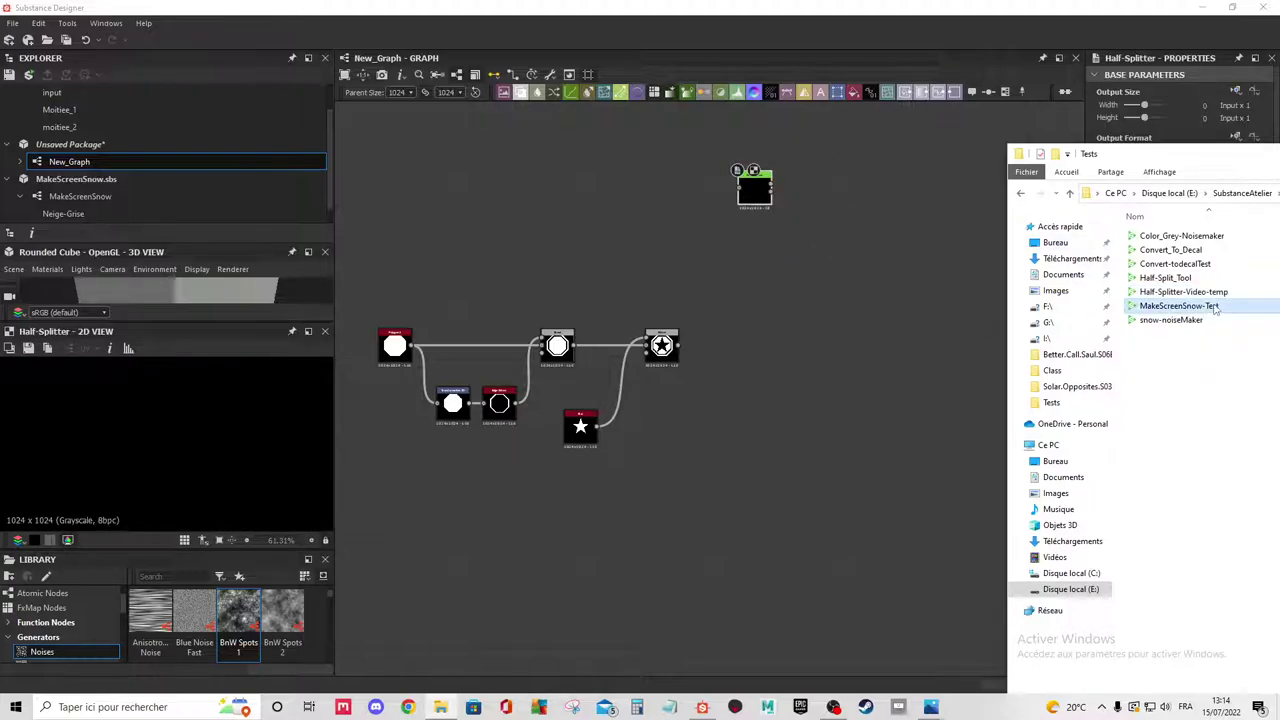
{"action": "left_click_drag", "start_coordinate": [1215, 310], "coordinate": [858, 294]}
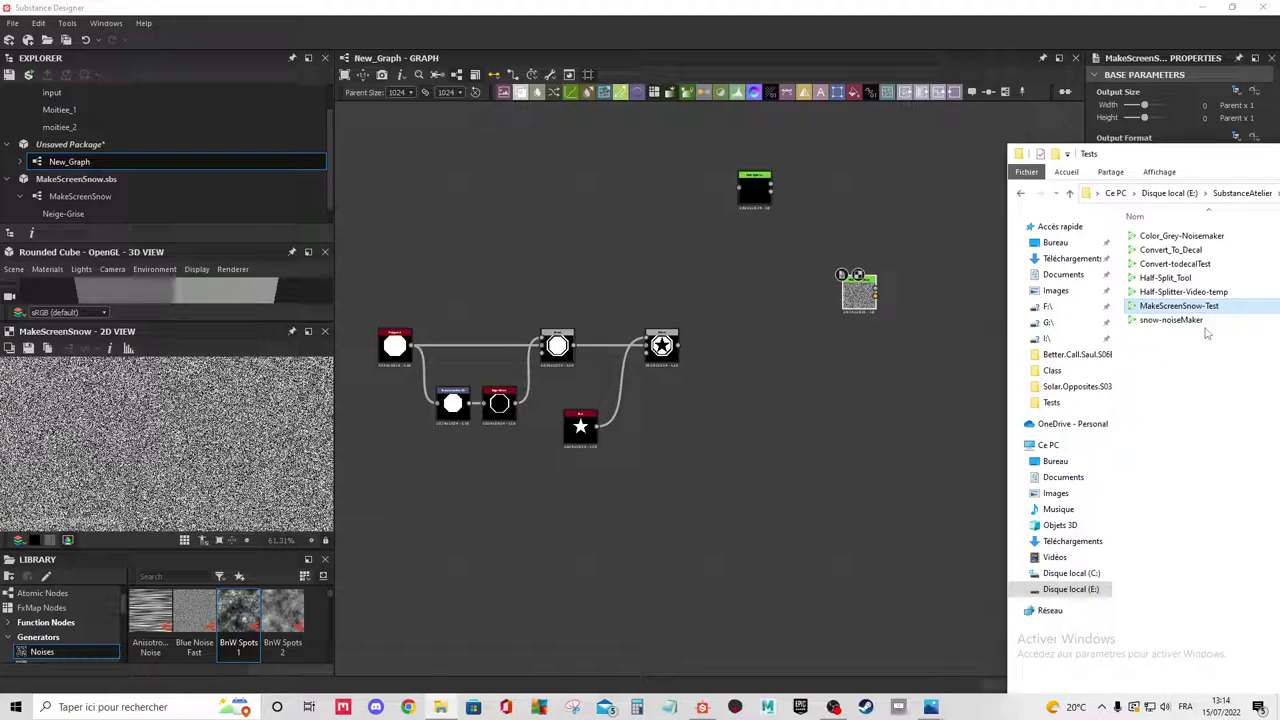
{"action": "left_click", "coordinate": [1214, 323]}
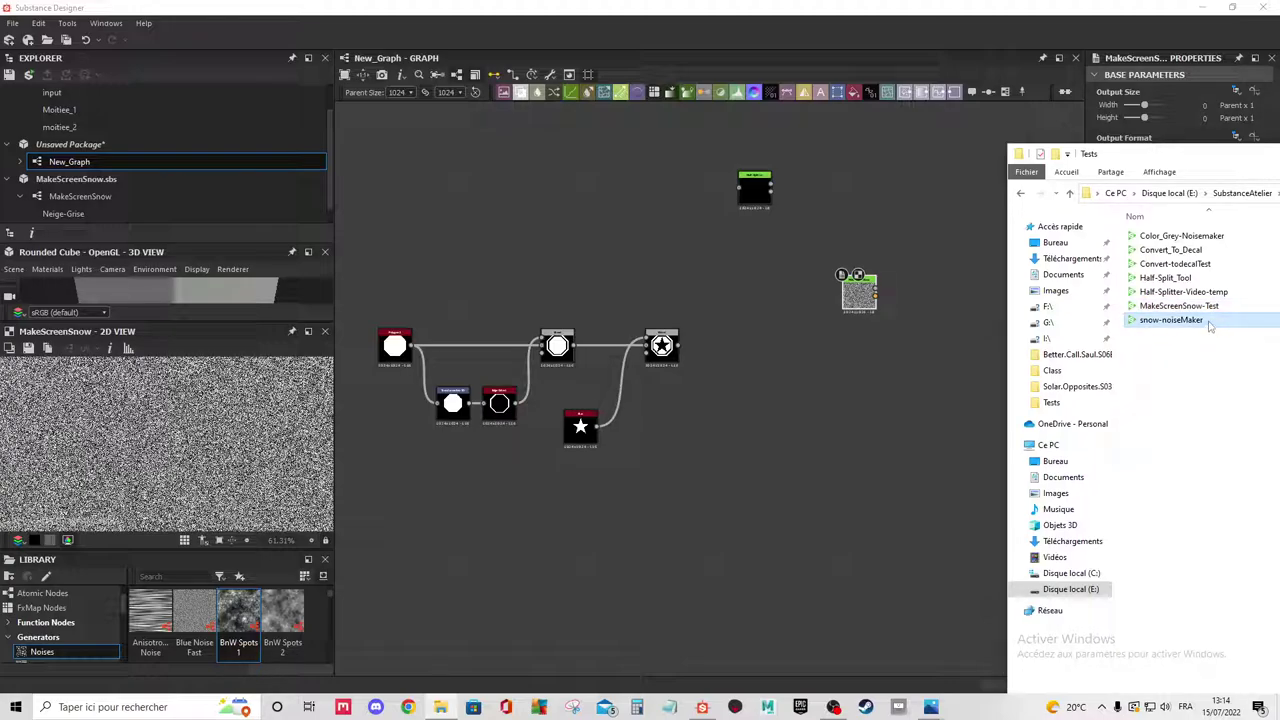
{"action": "mouse_move", "coordinate": [1185, 306]}
{"action": "left_mouse_down"}
{"action": "mouse_move", "coordinate": [808, 425]}
{"action": "mouse_move", "coordinate": [790, 412]}
{"action": "left_mouse_up"}
Move the Half-Splitter node down and delete the duplicate MakeScreenSnow instance.
{"action": "scroll", "coordinate": [775, 410], "scroll_direction": "up", "scroll_amount": 2}
{"action": "scroll", "coordinate": [836, 321], "scroll_direction": "up", "scroll_amount": 3}
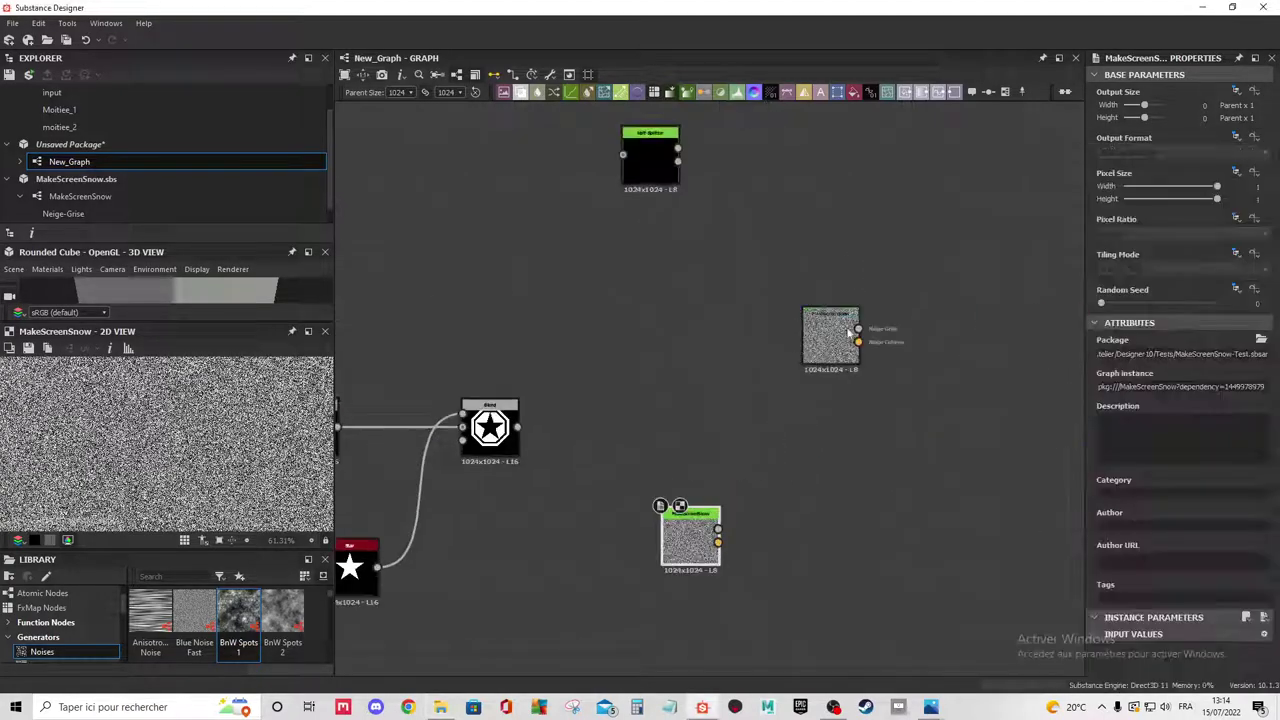
{"action": "scroll", "coordinate": [848, 333], "scroll_direction": "up", "scroll_amount": 3}
{"action": "scroll", "coordinate": [843, 338], "scroll_direction": "down", "scroll_amount": 1}
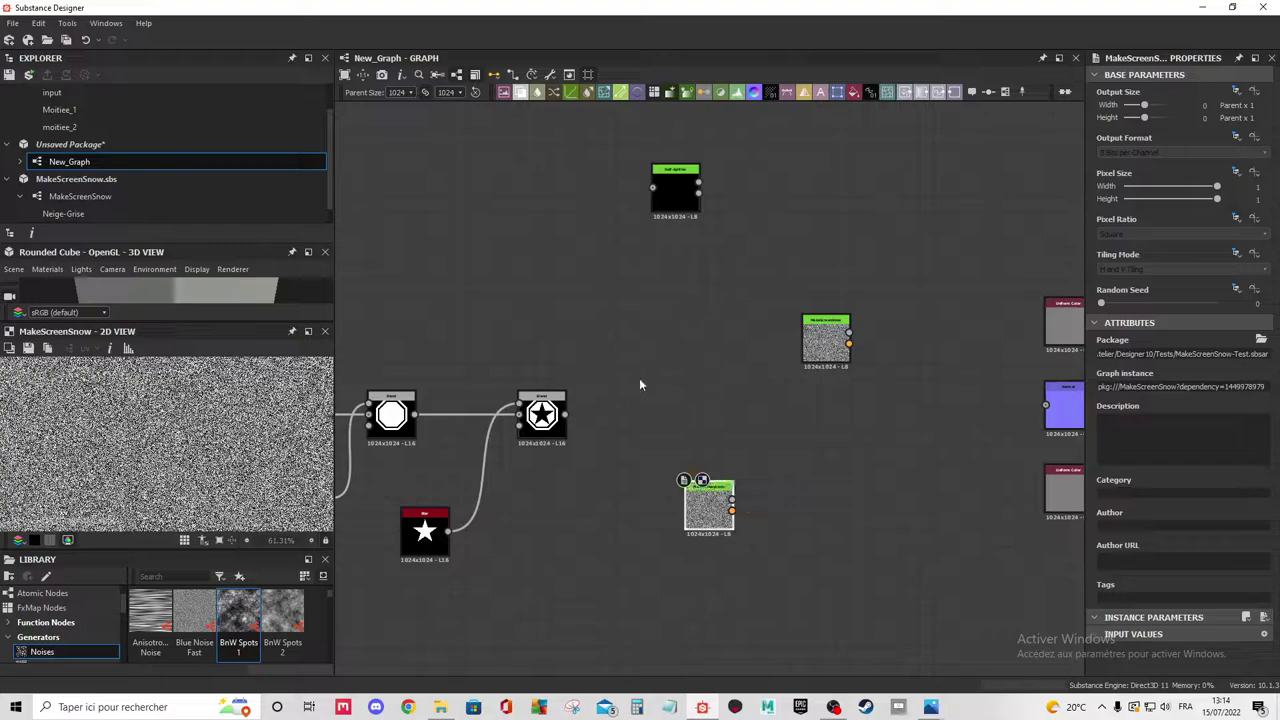
{"action": "scroll", "coordinate": [696, 231], "scroll_direction": "up", "scroll_amount": 5}
{"action": "left_click_drag", "start_coordinate": [668, 394], "coordinate": [668, 424]}
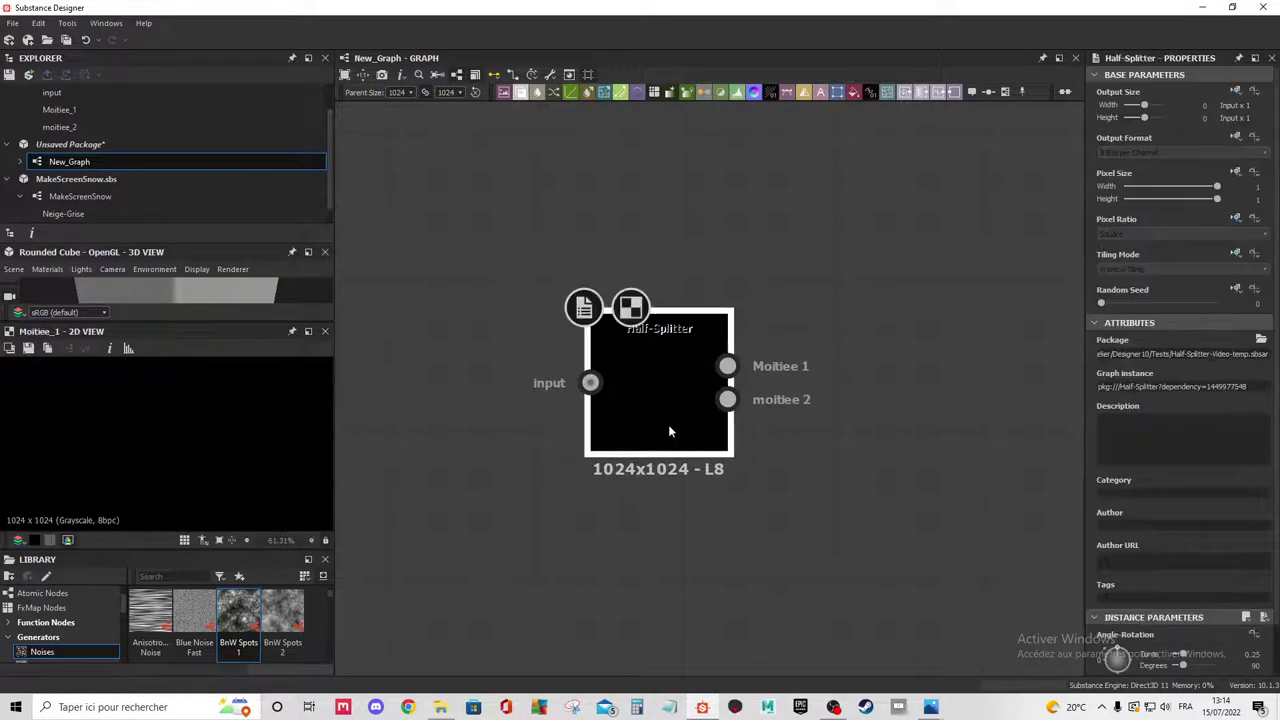
{"action": "scroll", "coordinate": [668, 424], "scroll_direction": "down", "scroll_amount": 5}
{"action": "scroll", "coordinate": [768, 463], "scroll_direction": "up", "scroll_amount": 2}
{"action": "left_click", "coordinate": [790, 272]}
{"action": "scroll", "coordinate": [790, 280], "scroll_direction": "up", "scroll_amount": 3}
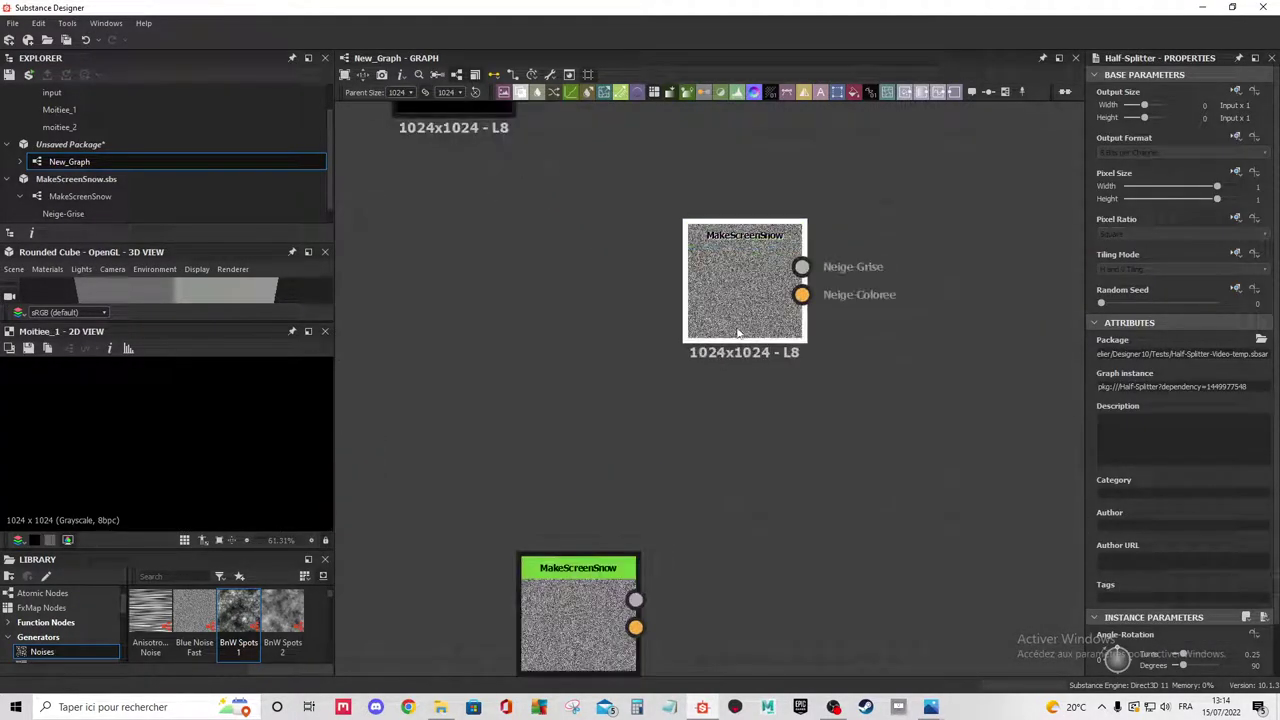
{"action": "key", "text": "Delete"}
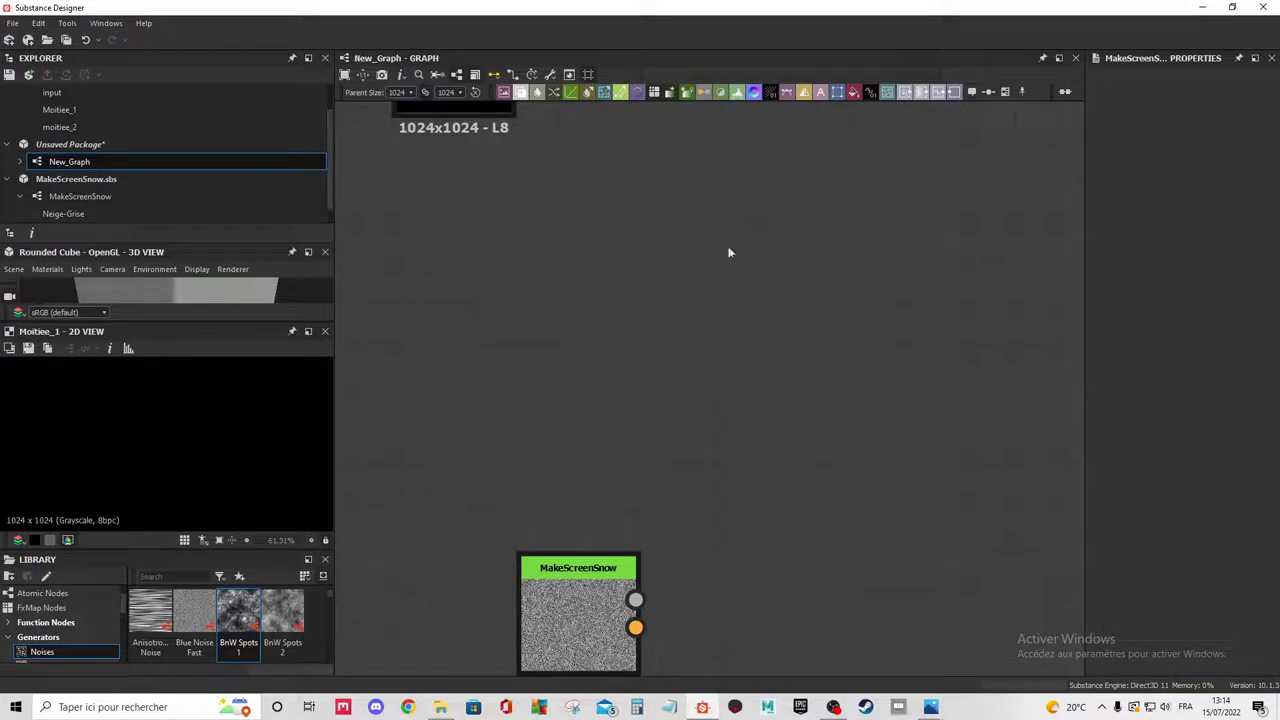
Place MakeScreenSnow below the Half-Splitter and preview its Neige-Grise output.
{"action": "scroll", "coordinate": [641, 532], "scroll_direction": "down", "scroll_amount": 2}
{"action": "scroll", "coordinate": [641, 532], "scroll_direction": "down", "scroll_amount": 2}
{"action": "left_click_drag", "start_coordinate": [641, 532], "coordinate": [583, 392]}
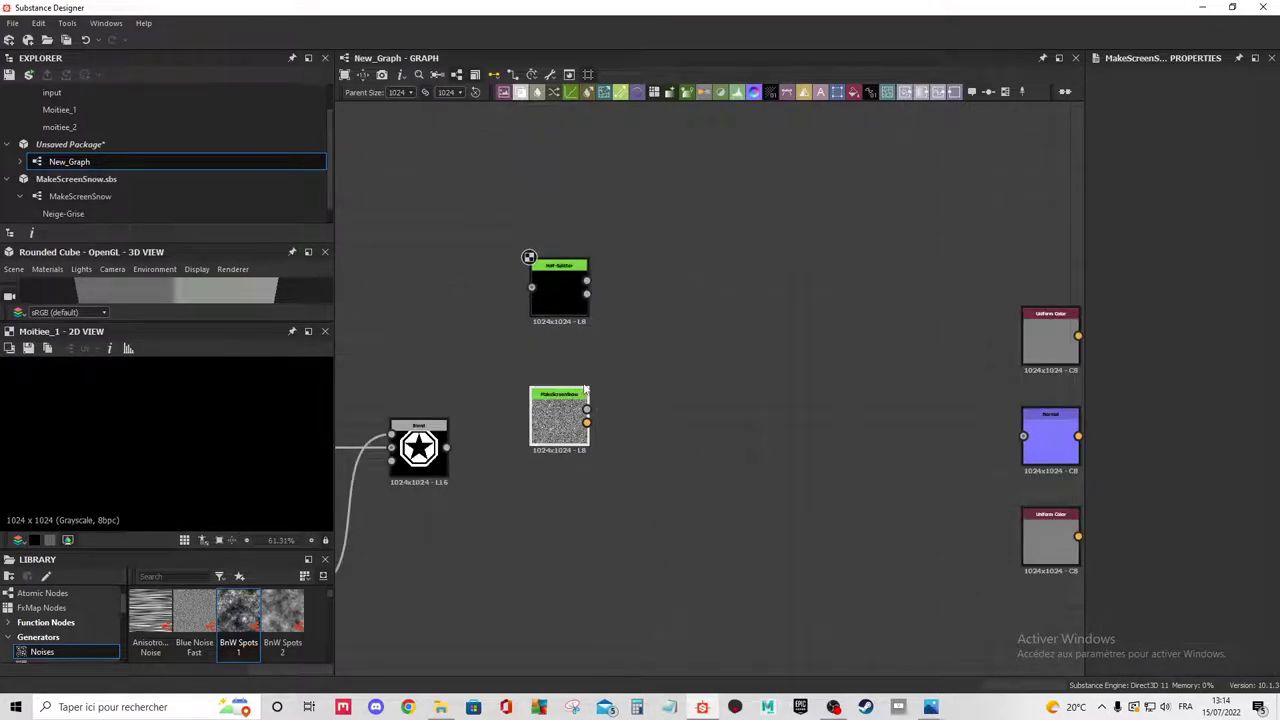
{"action": "middle_click_drag", "start_coordinate": [661, 488], "coordinate": [688, 400]}
{"action": "scroll", "coordinate": [689, 400], "scroll_direction": "down", "scroll_amount": 2}
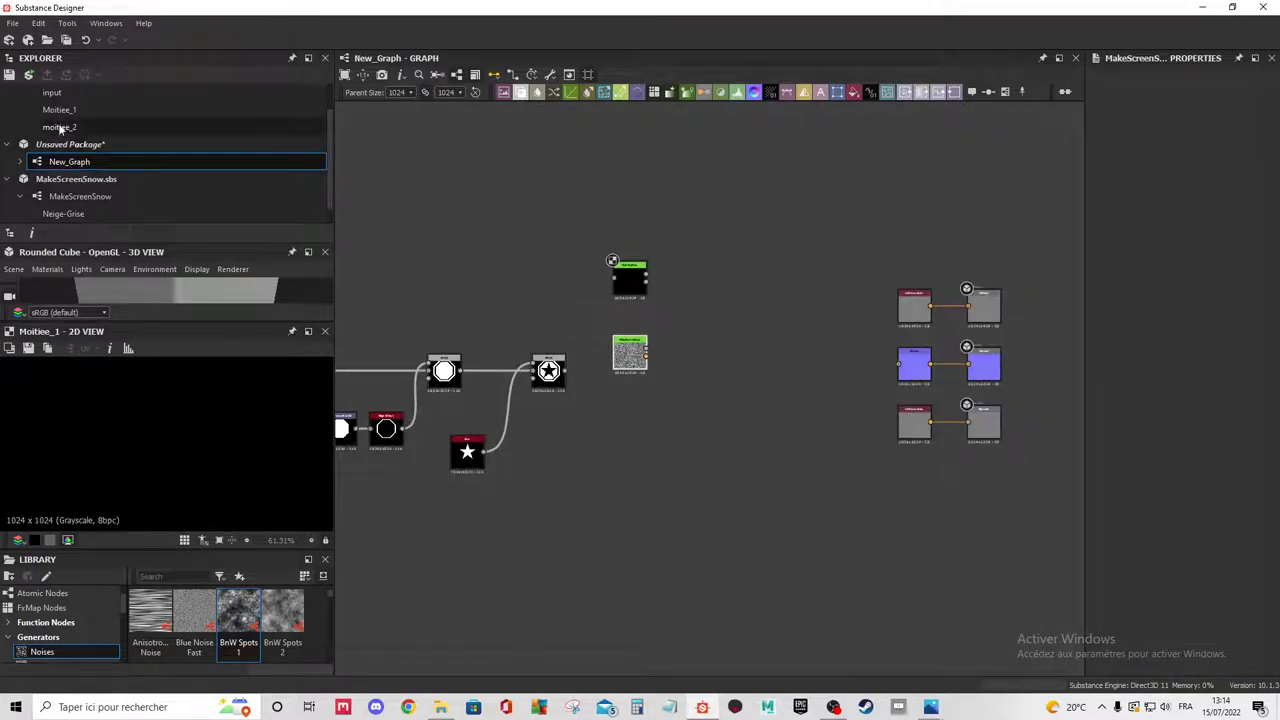
{"action": "scroll", "coordinate": [87, 200], "scroll_direction": "down", "scroll_amount": 1}
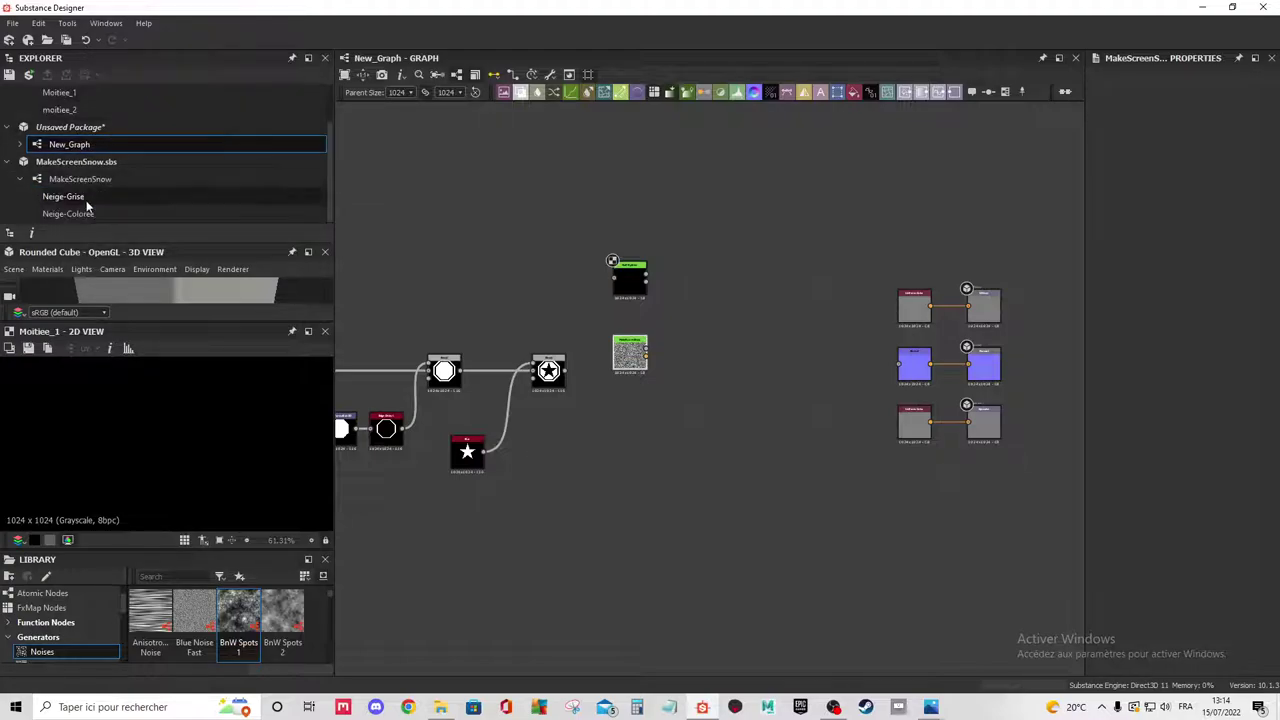
{"action": "left_click_drag", "start_coordinate": [636, 355], "coordinate": [636, 368]}
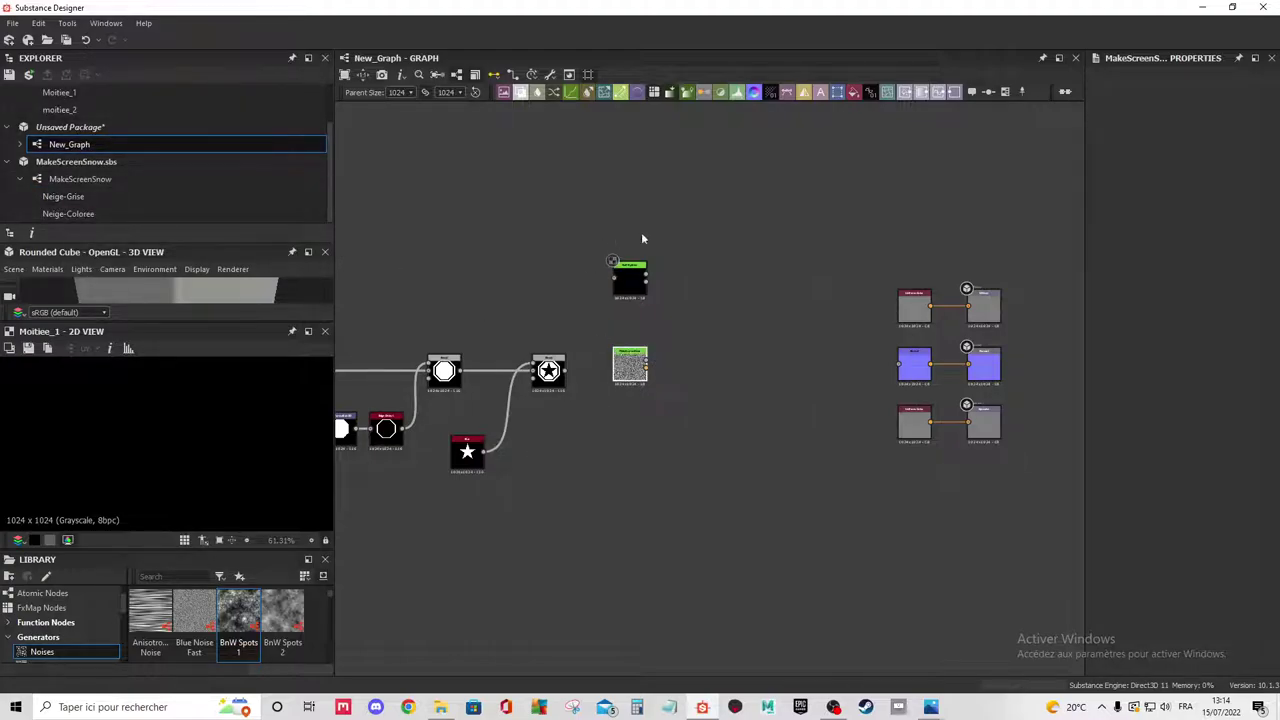
{"action": "scroll", "coordinate": [607, 282], "scroll_direction": "up", "scroll_amount": 2}
{"action": "left_click", "coordinate": [622, 278]}
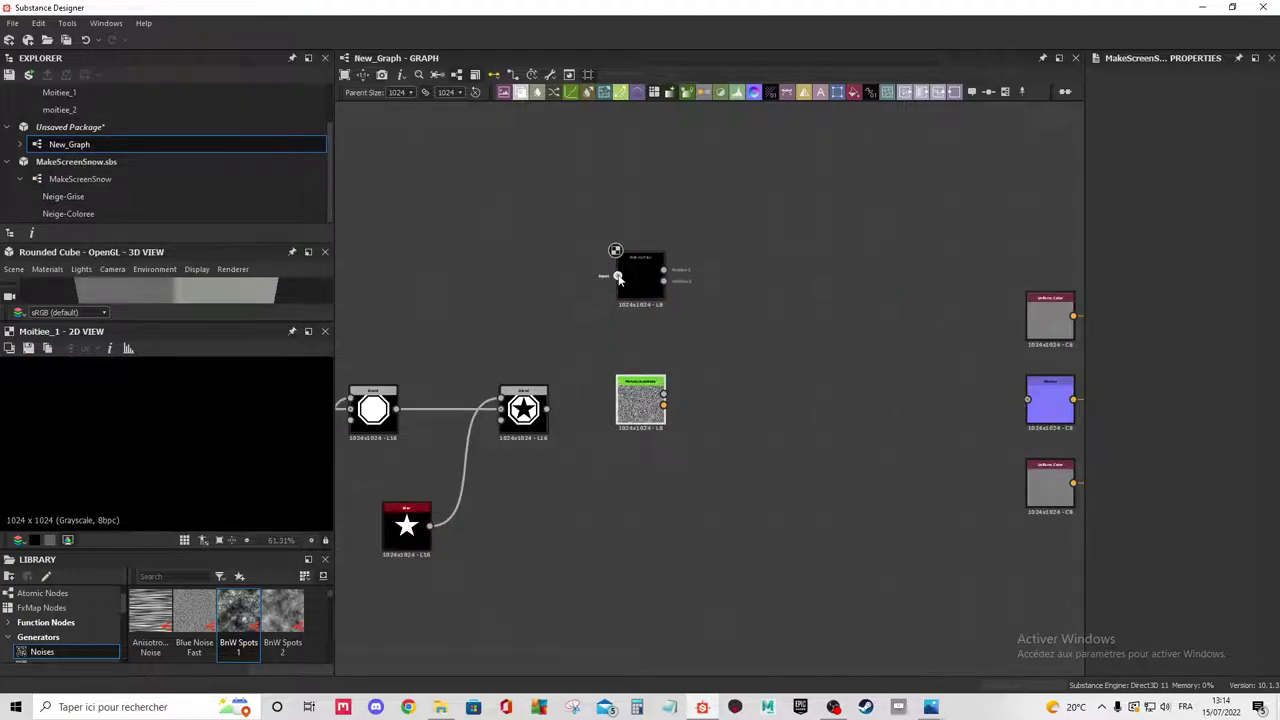
{"action": "double_click", "coordinate": [624, 405]}
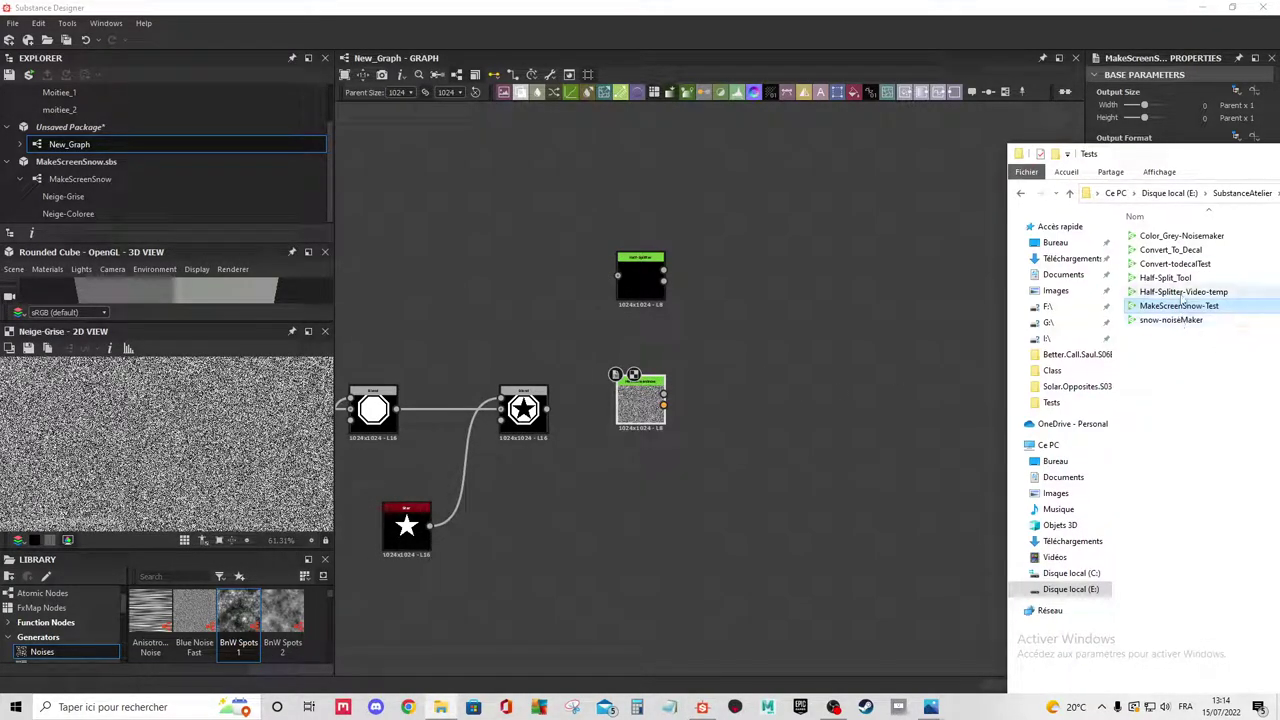
Add a second Half-Splitter instance, then delete the extra node.
{"action": "left_click", "coordinate": [1193, 293]}
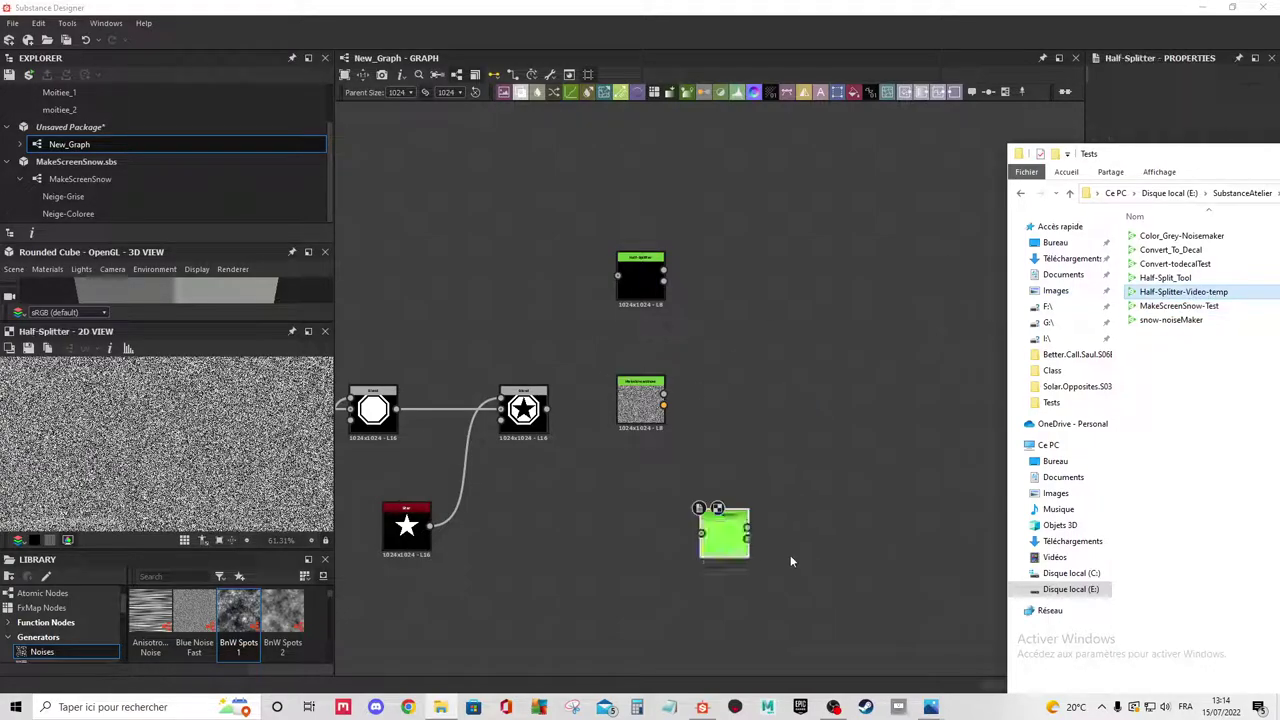
{"action": "left_click_drag", "start_coordinate": [946, 325], "coordinate": [667, 540]}
{"action": "scroll", "coordinate": [824, 270], "scroll_direction": "up", "scroll_amount": 2}
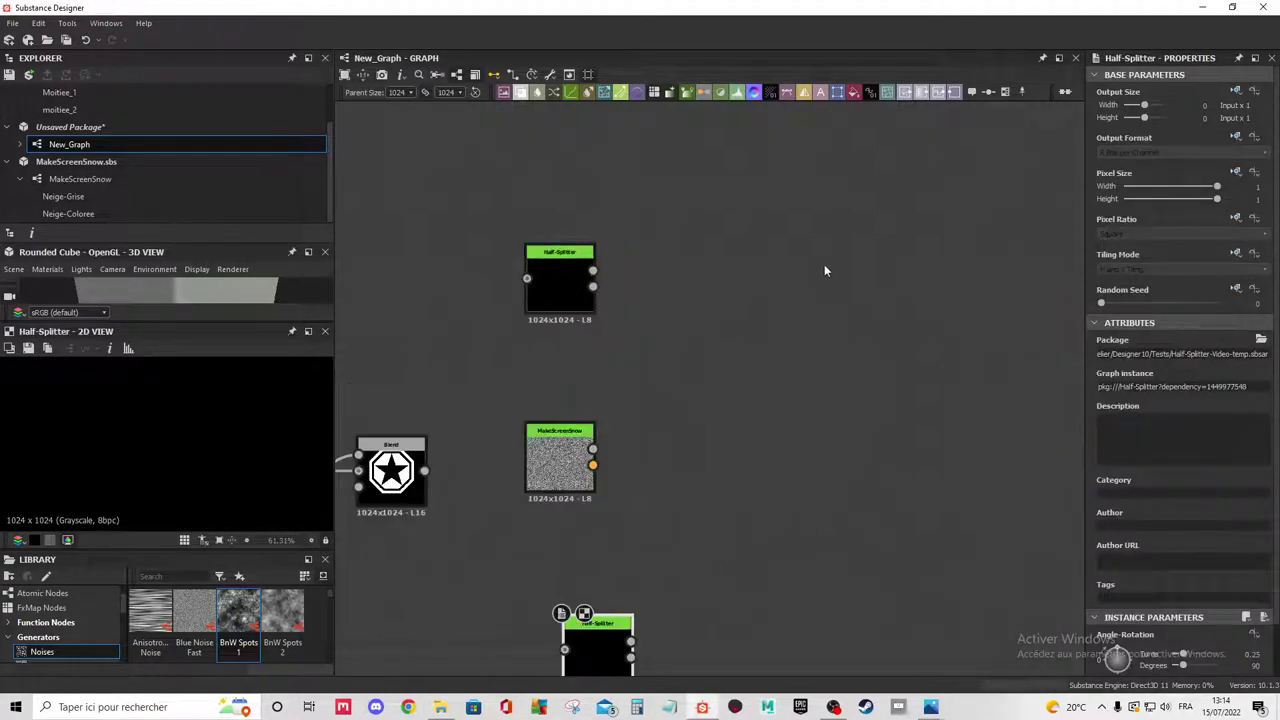
{"action": "left_click_drag", "start_coordinate": [617, 627], "coordinate": [643, 577]}
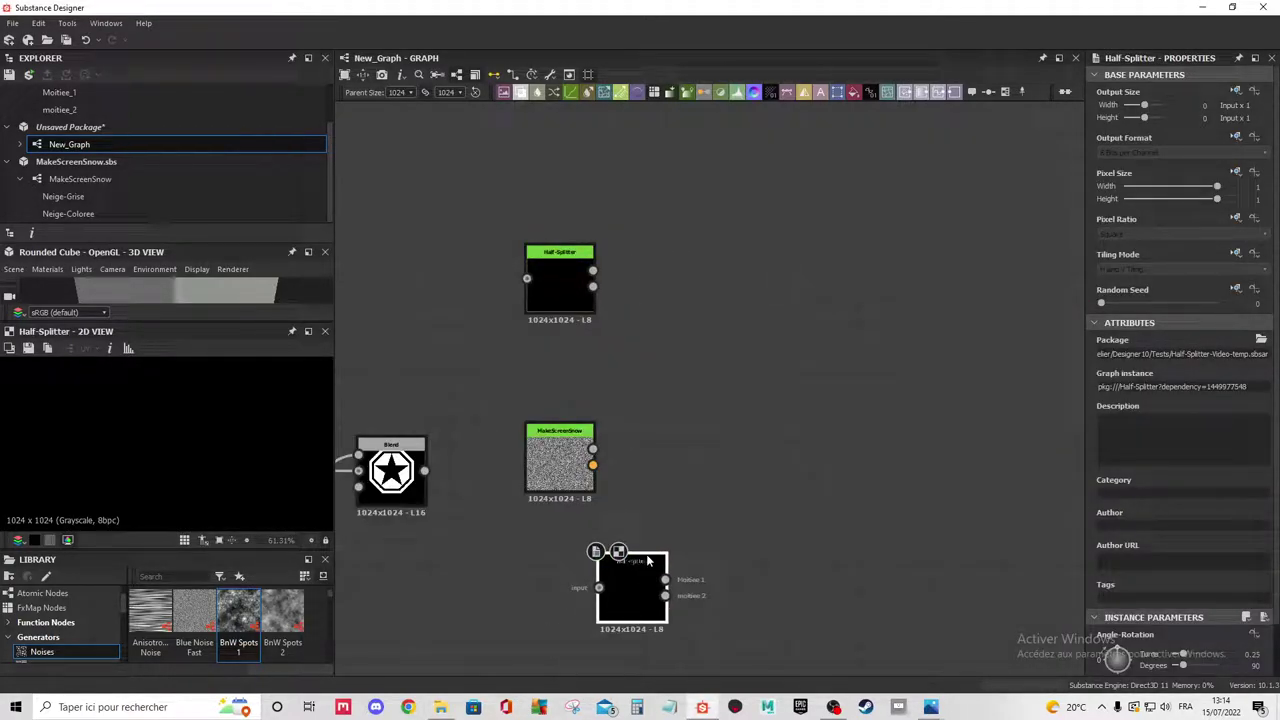
{"action": "key", "text": "Delete"}
Drag the Convert-todecalTest archive from File Explorer into the graph.
{"action": "left_click", "coordinate": [1214, 214]}
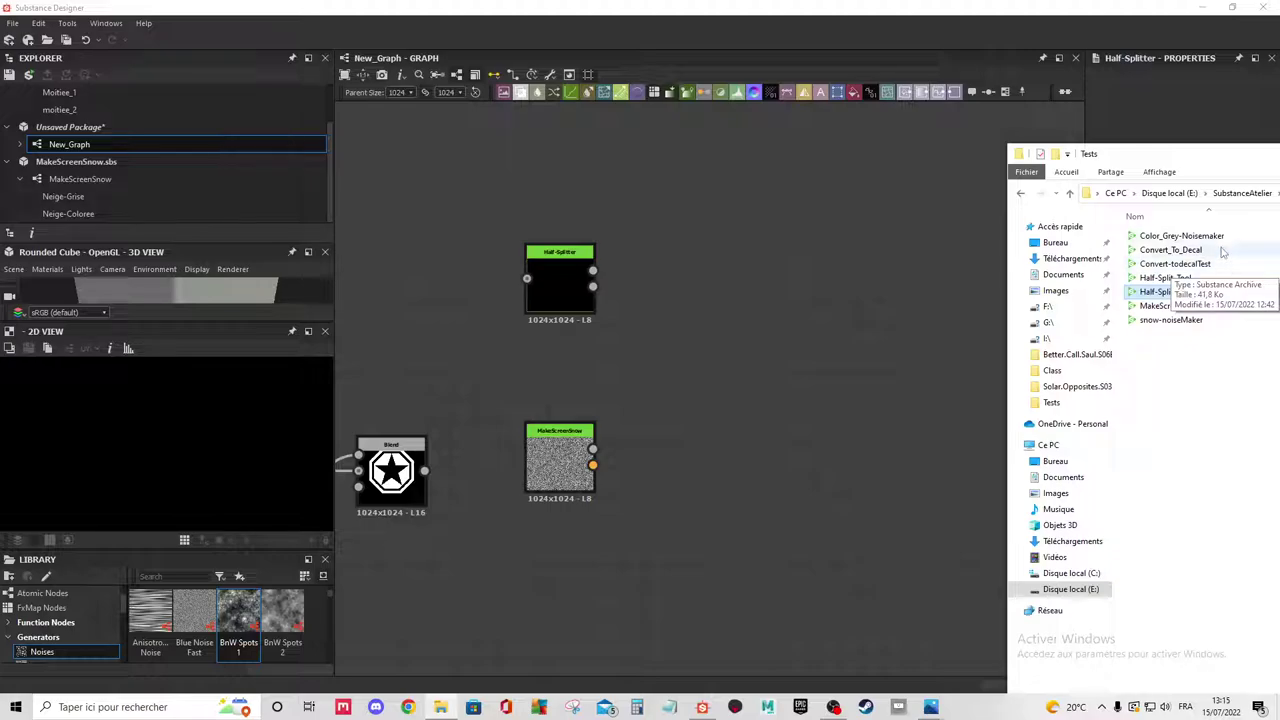
{"action": "mouse_move", "coordinate": [1218, 265]}
{"action": "left_mouse_down"}
{"action": "mouse_move", "coordinate": [630, 595]}
{"action": "mouse_move", "coordinate": [568, 597]}
{"action": "left_mouse_up"}
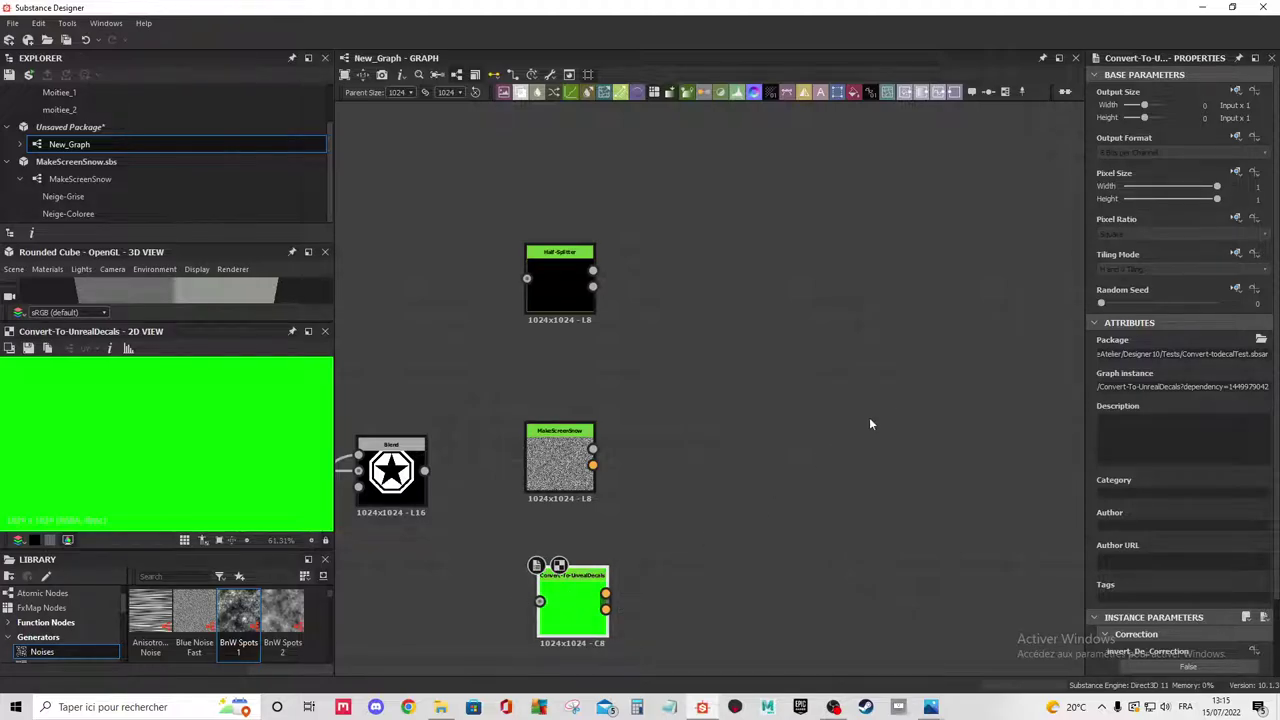
{"action": "key", "text": "alt+Tab"}
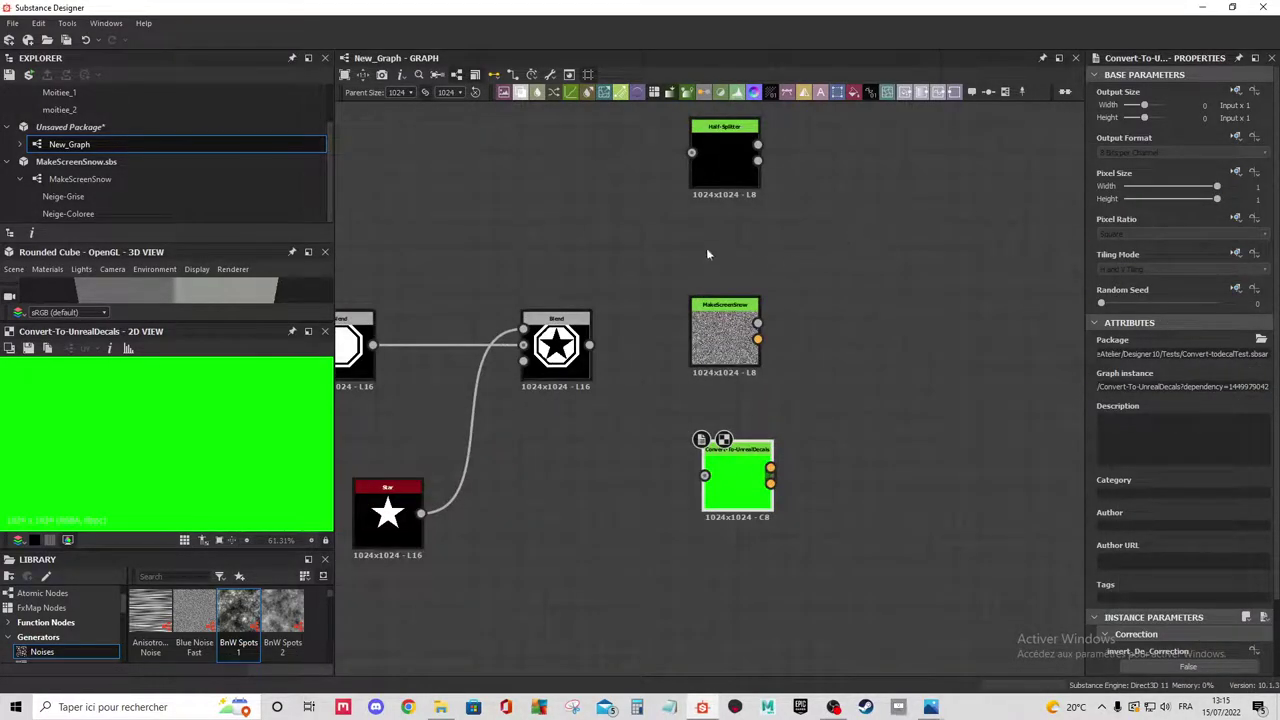
{"action": "scroll", "coordinate": [736, 265], "scroll_direction": "up", "scroll_amount": 2}
Wire the star Blend into the Half-Splitter and set rotation 0.37 and split position 0.41.
{"action": "left_click_drag", "start_coordinate": [728, 395], "coordinate": [765, 350]}
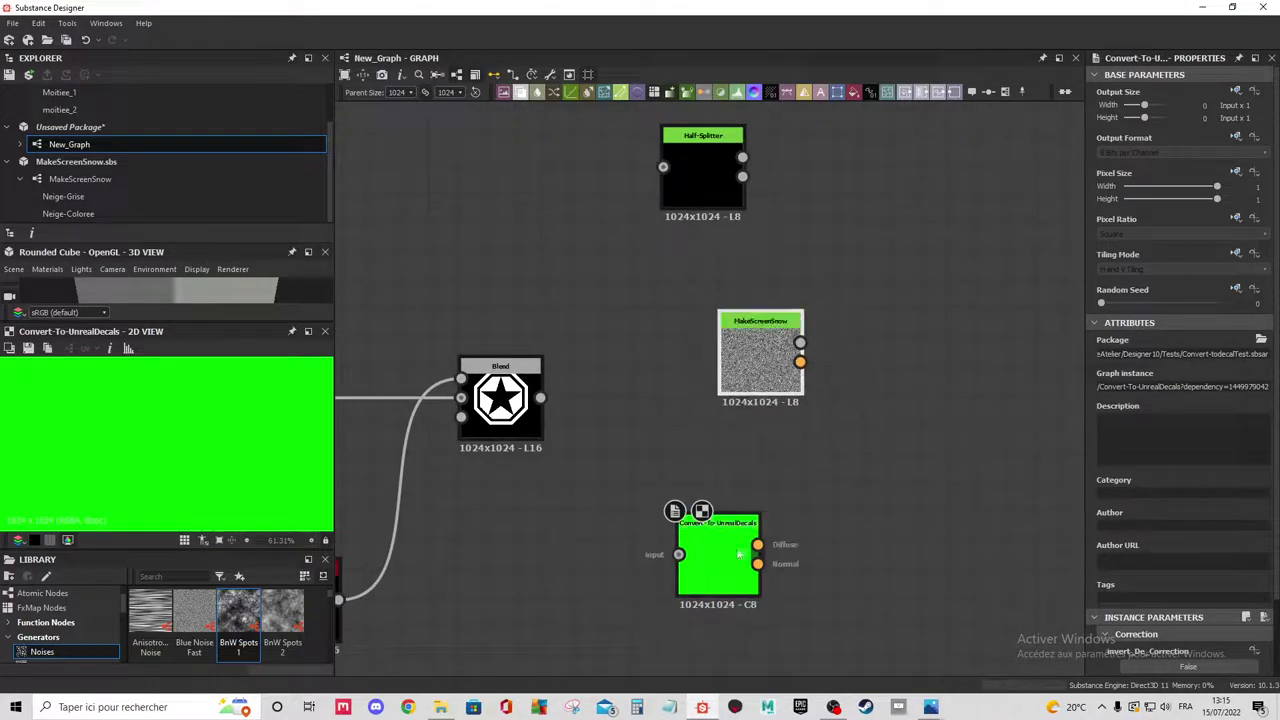
{"action": "left_click", "coordinate": [500, 400]}
{"action": "scroll", "coordinate": [566, 354], "scroll_direction": "down", "scroll_amount": 2}
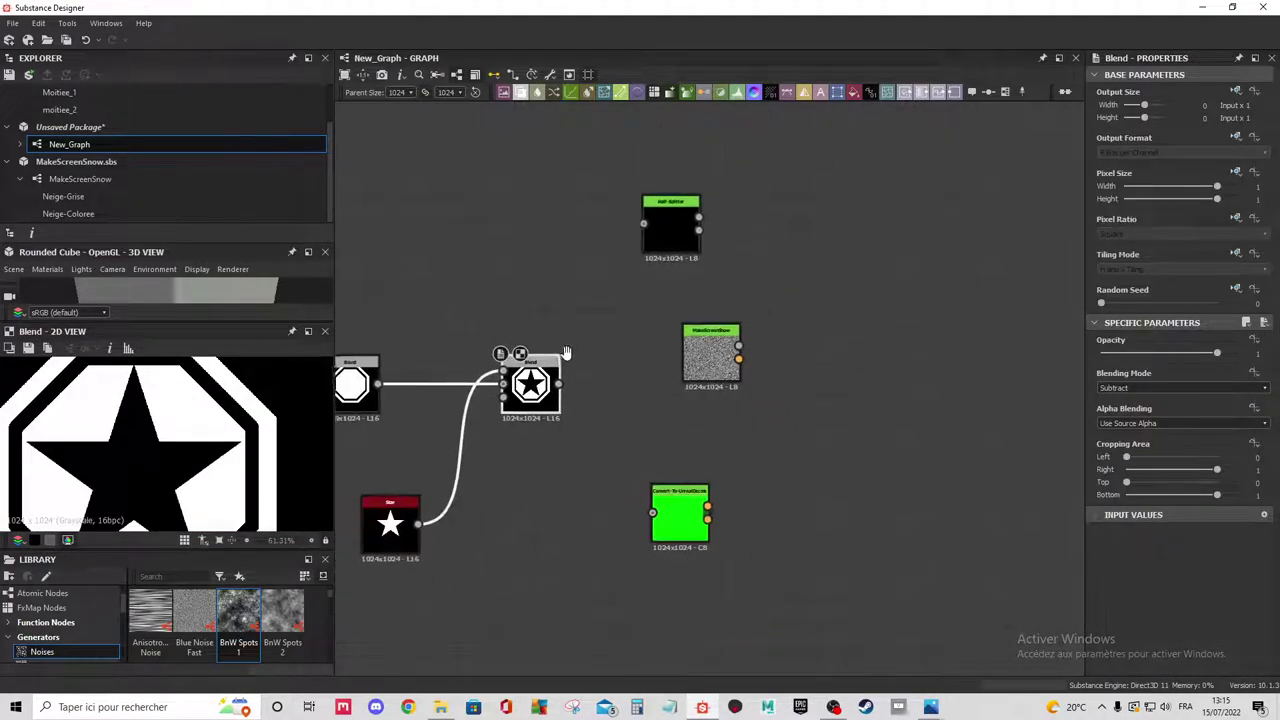
{"action": "scroll", "coordinate": [640, 335], "scroll_direction": "up", "scroll_amount": 2}
{"action": "left_click_drag", "start_coordinate": [522, 407], "coordinate": [665, 152]}
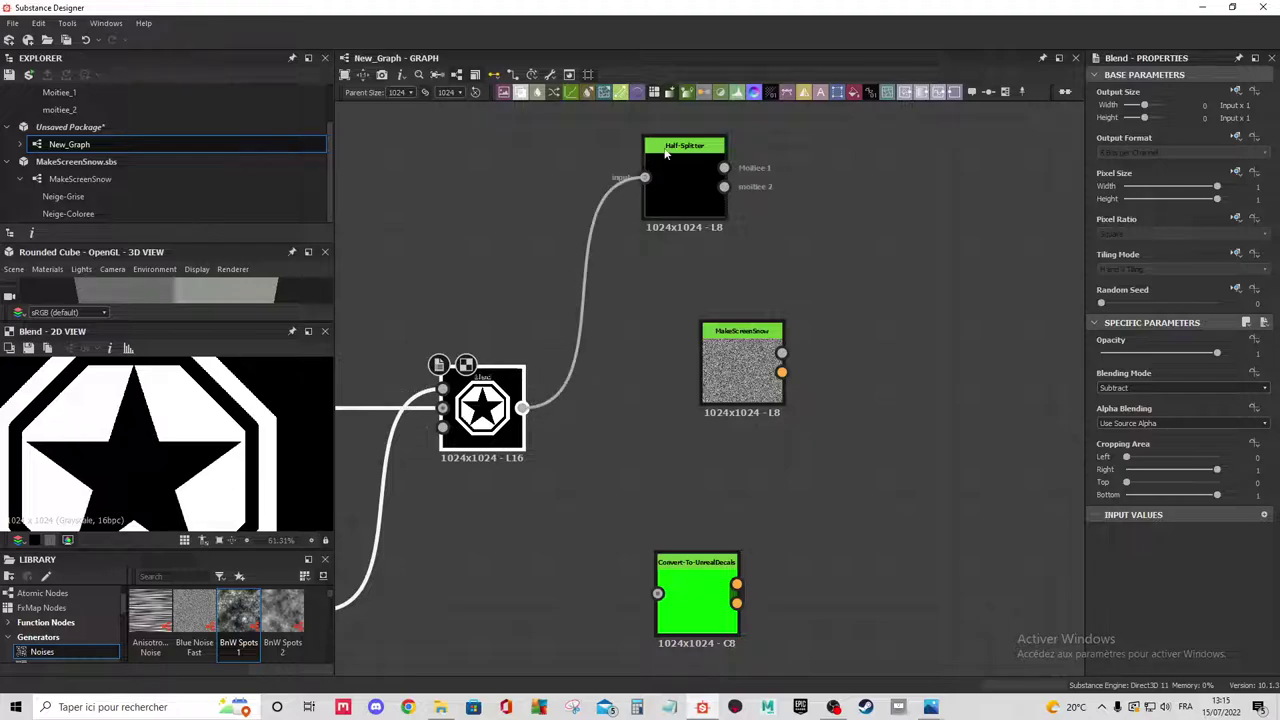
{"action": "left_click", "coordinate": [670, 160]}
{"action": "scroll", "coordinate": [1197, 546], "scroll_direction": "down", "scroll_amount": 2}
{"action": "scroll", "coordinate": [1160, 570], "scroll_direction": "down", "scroll_amount": 1}
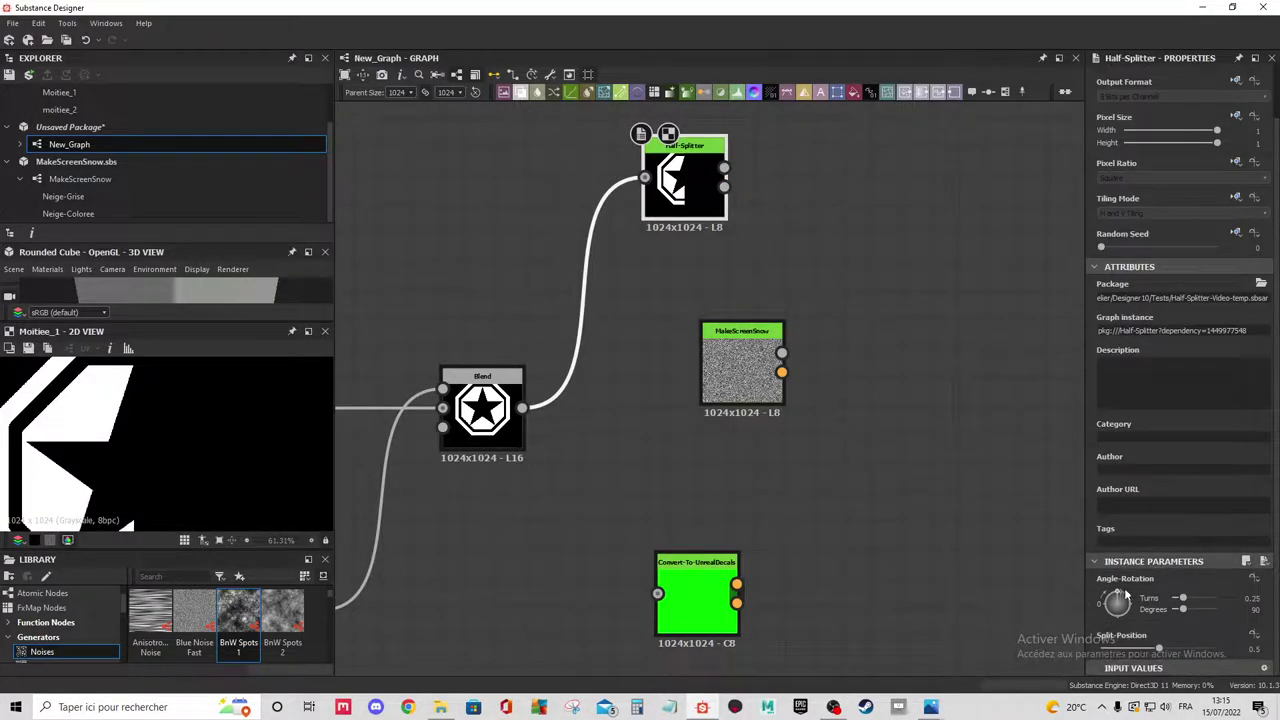
{"action": "left_click_drag", "start_coordinate": [1127, 595], "coordinate": [1128, 598]}
{"action": "left_click_drag", "start_coordinate": [1136, 648], "coordinate": [1147, 648]}
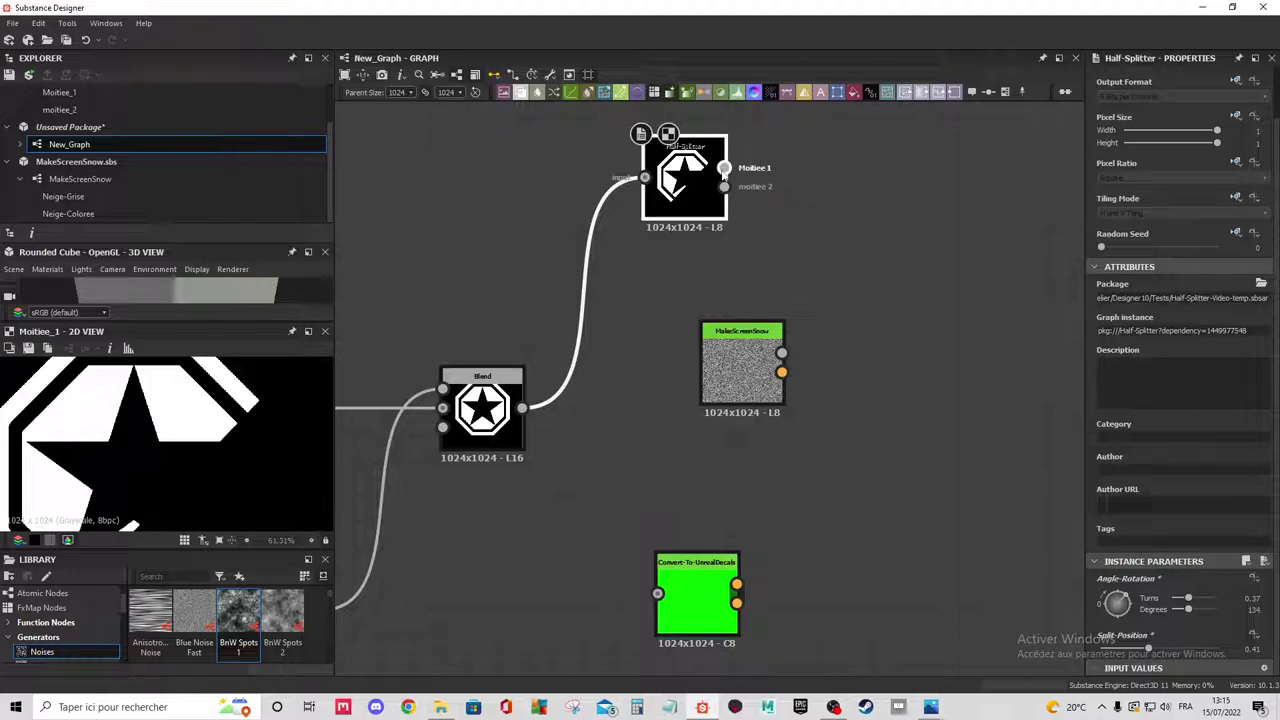
Connect the star Blend into Convert-To-UnrealDecals and preview its Diffuse and Normal outputs.
{"action": "left_click", "coordinate": [324, 252]}
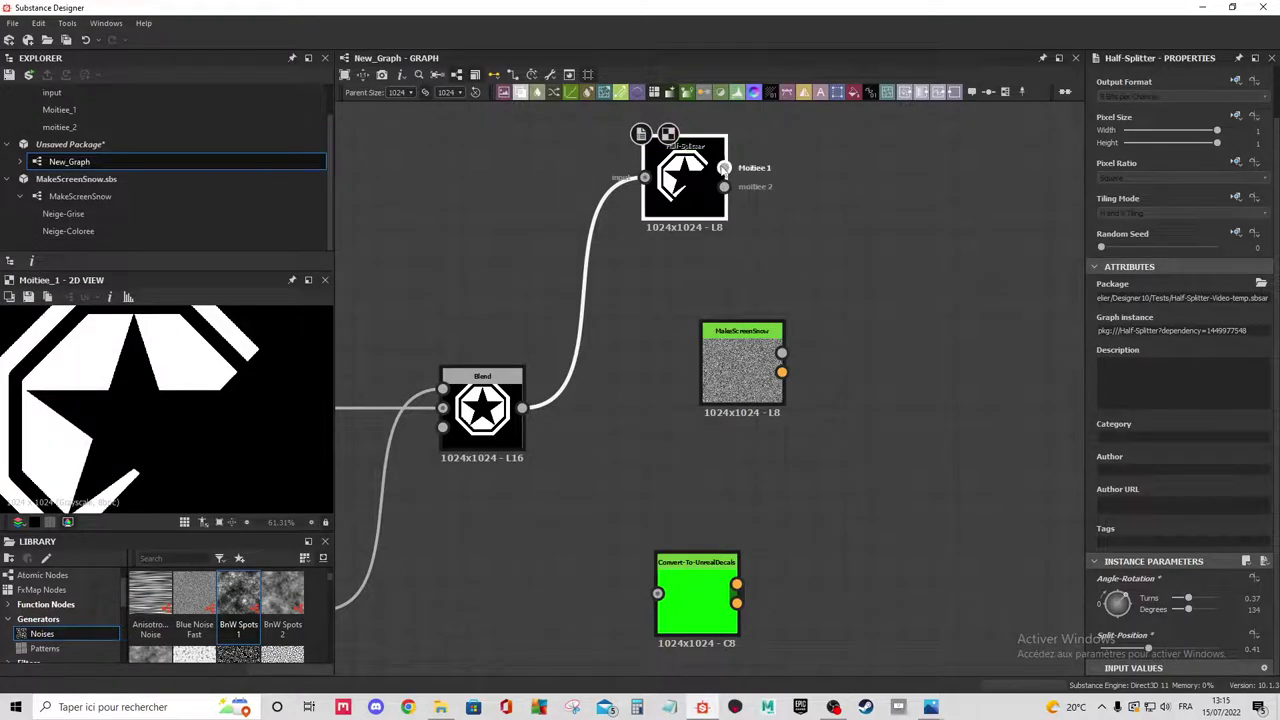
{"action": "left_click_drag", "start_coordinate": [723, 187], "coordinate": [726, 234]}
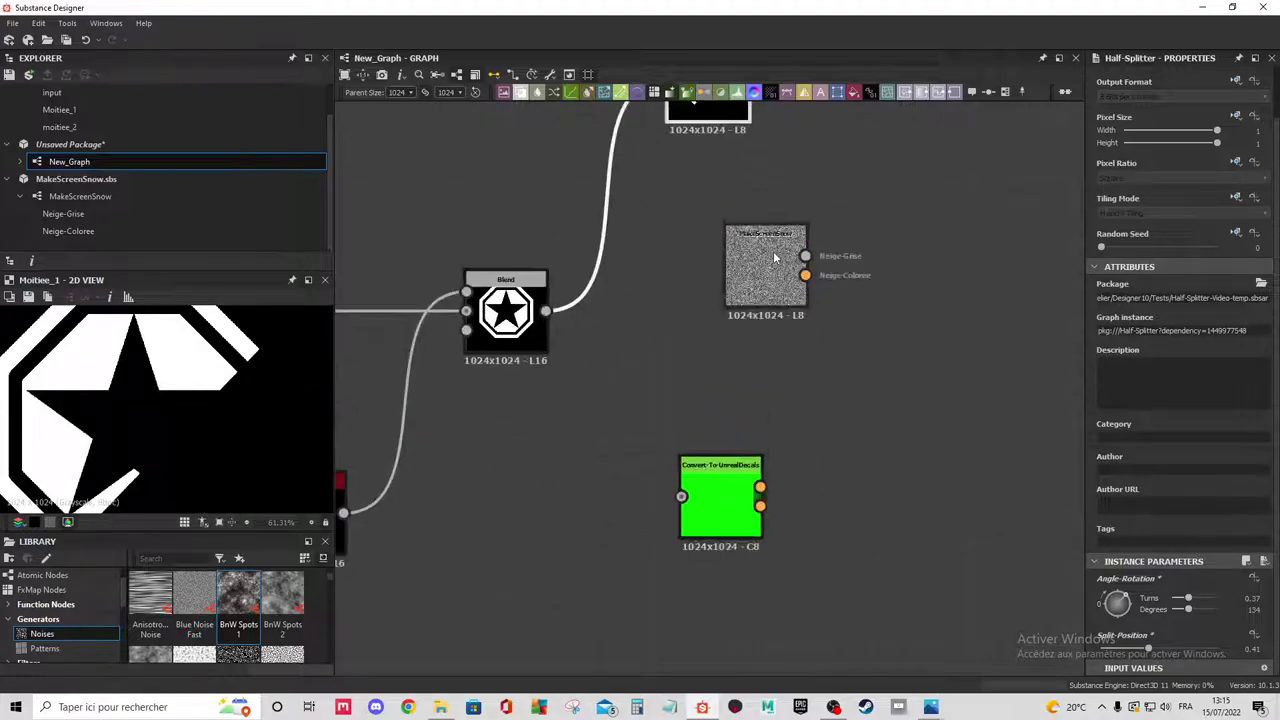
{"action": "middle_click_drag", "start_coordinate": [726, 234], "coordinate": [708, 475]}
{"action": "scroll", "coordinate": [708, 475], "scroll_direction": "up", "scroll_amount": 2}
{"action": "double_click", "coordinate": [708, 475]}
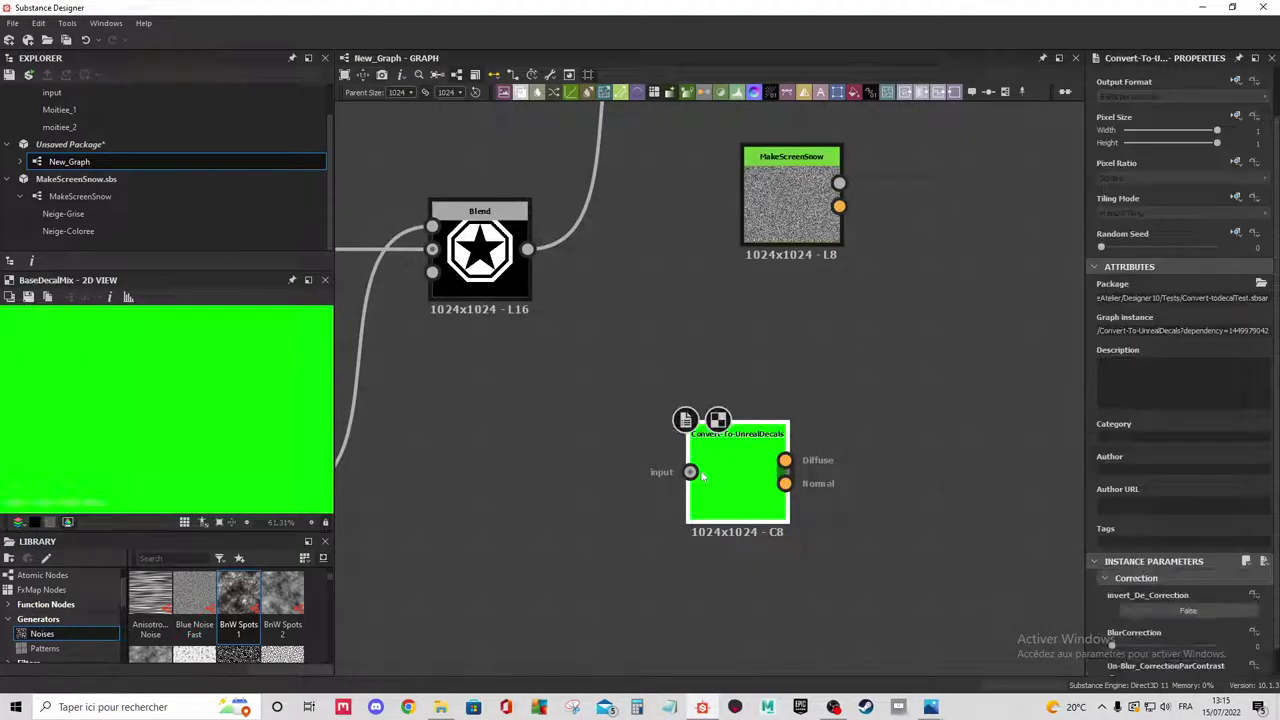
{"action": "left_click_drag", "start_coordinate": [690, 471], "coordinate": [690, 472]}
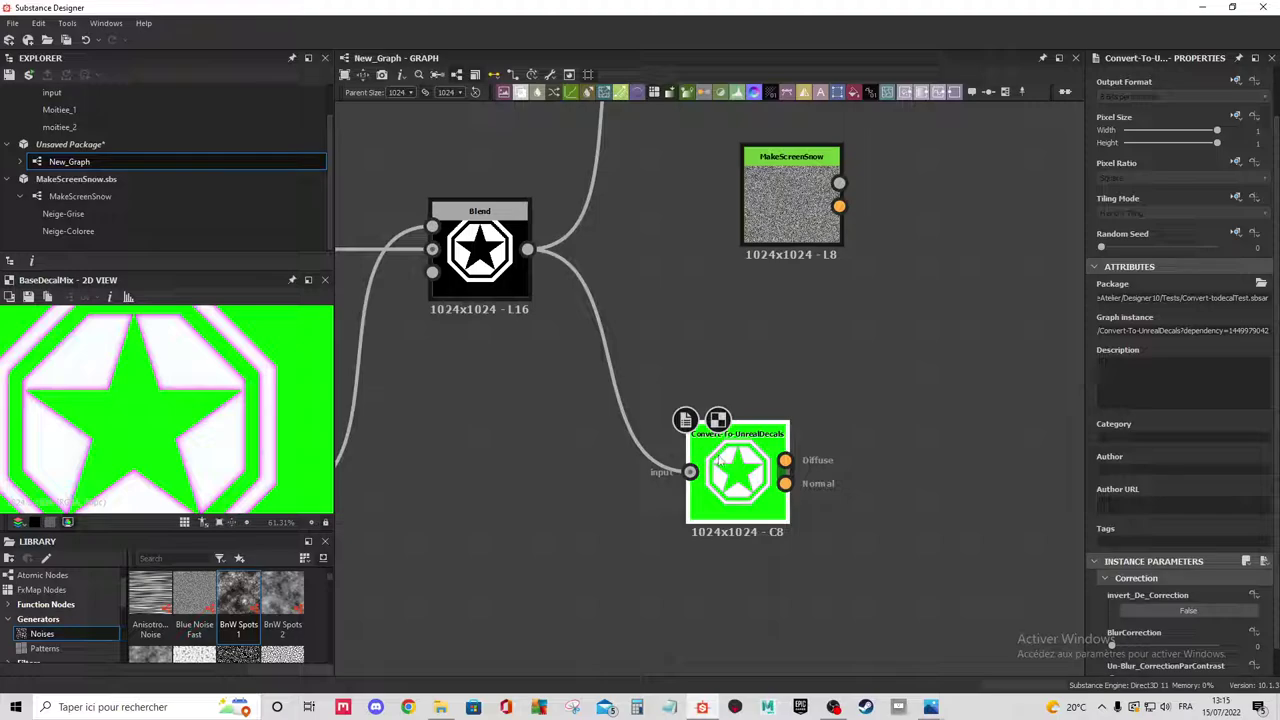
{"action": "scroll", "coordinate": [300, 451], "scroll_direction": "down", "scroll_amount": 2}
{"action": "scroll", "coordinate": [272, 437], "scroll_direction": "down", "scroll_amount": 1}
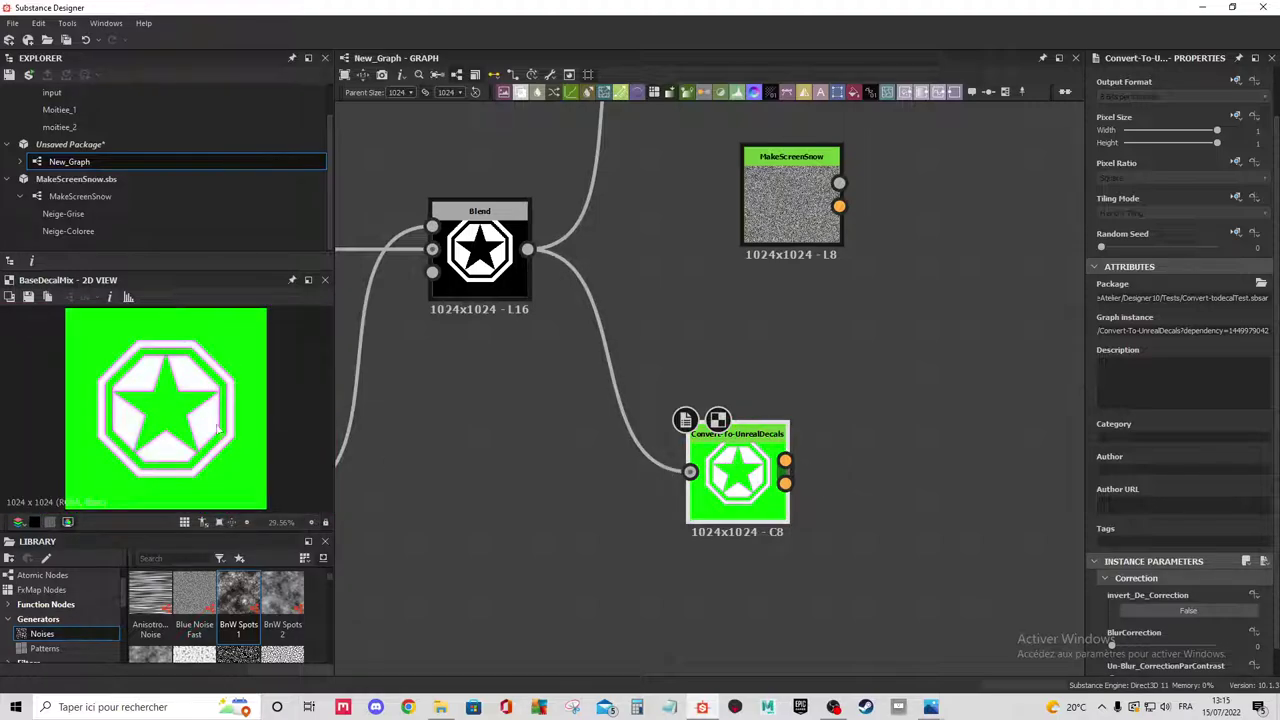
{"action": "left_click", "coordinate": [785, 483]}
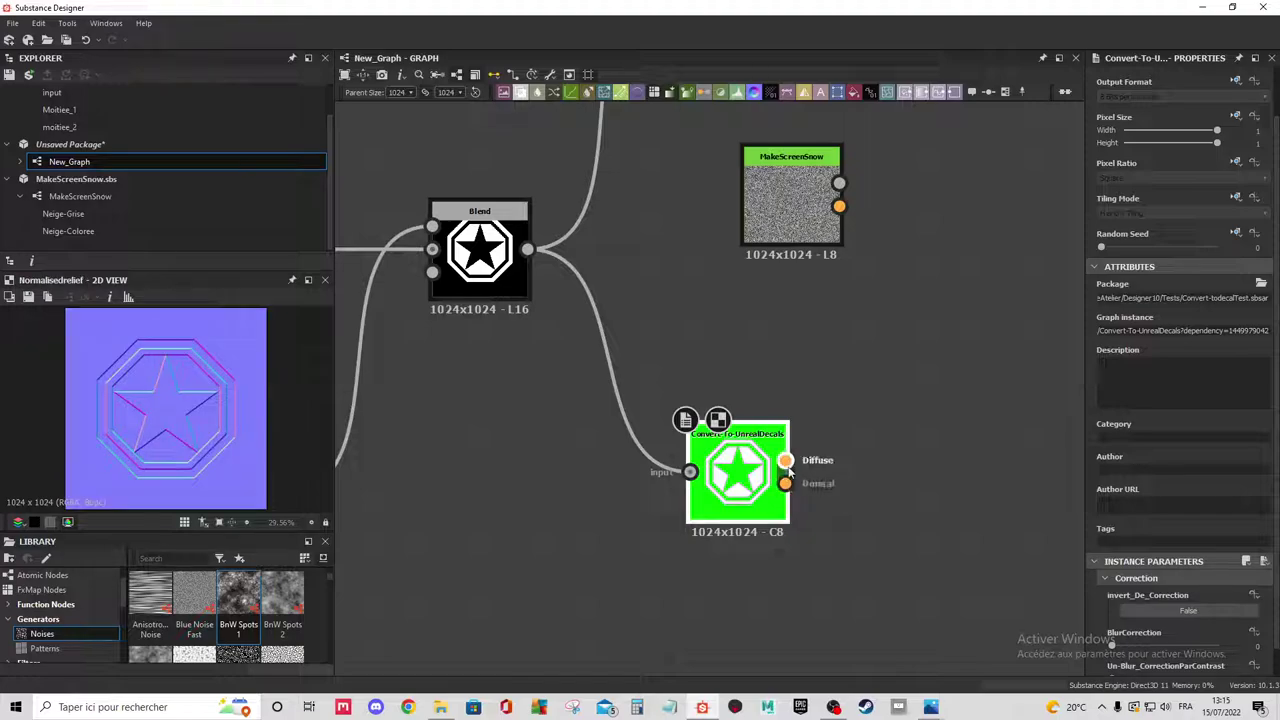
{"action": "left_click", "coordinate": [787, 463]}
{"action": "left_click", "coordinate": [785, 483]}
Move MakeScreenSnow below the decal node and create a Blend fed by its Neige-Grise output.
{"action": "scroll", "coordinate": [800, 380], "scroll_direction": "down", "scroll_amount": 2}
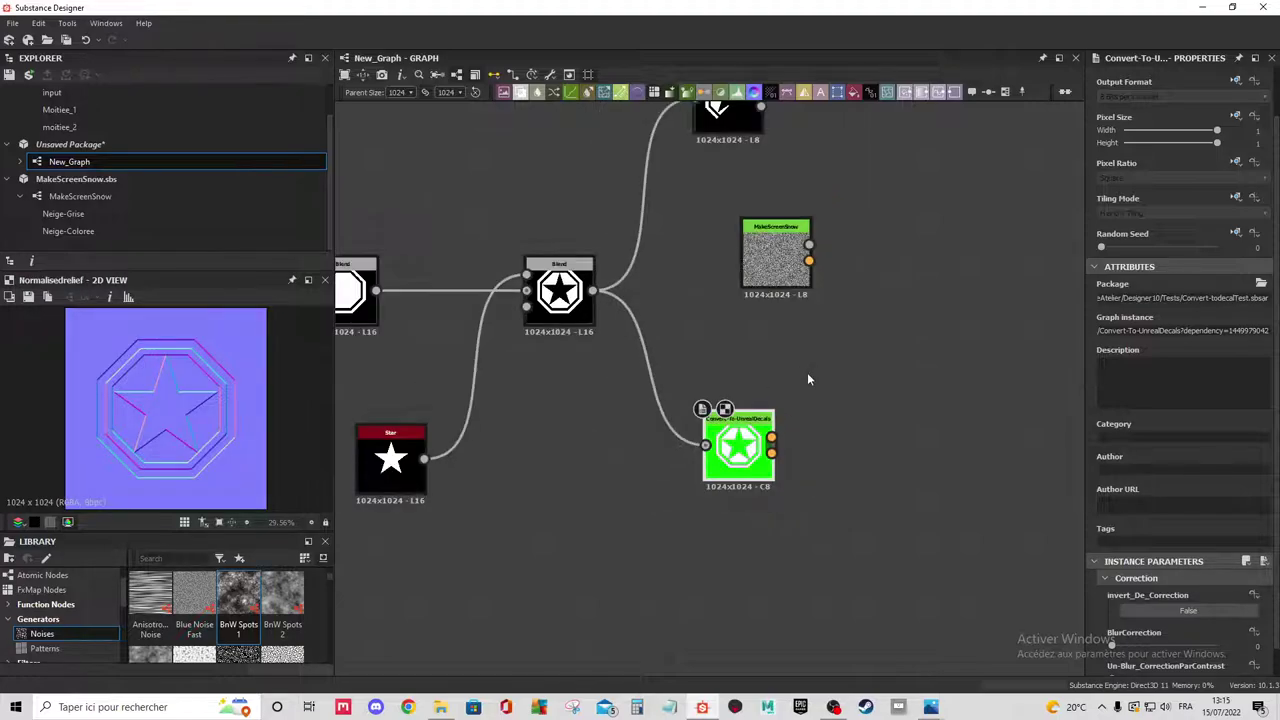
{"action": "middle_click_drag", "start_coordinate": [807, 372], "coordinate": [507, 365]}
{"action": "scroll", "coordinate": [507, 365], "scroll_direction": "down", "scroll_amount": 3}
{"action": "left_click_drag", "start_coordinate": [550, 320], "coordinate": [530, 570]}
{"action": "scroll", "coordinate": [533, 570], "scroll_direction": "up", "scroll_amount": 2}
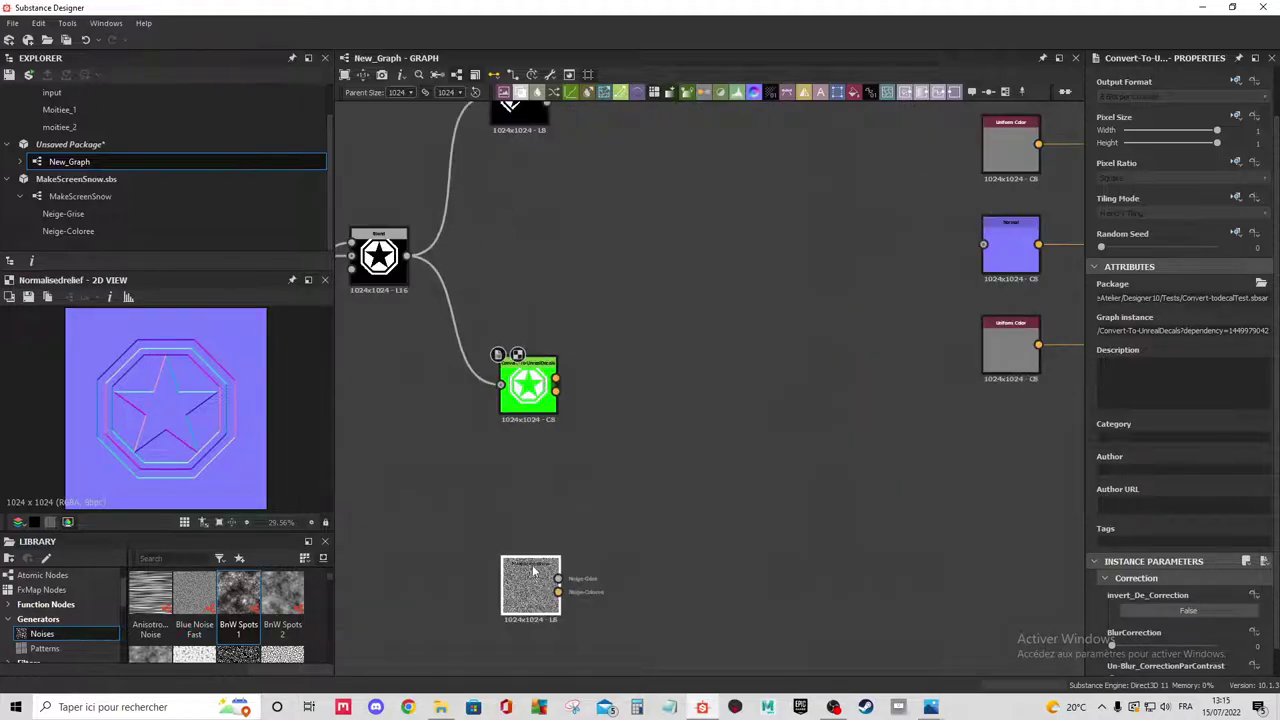
{"action": "left_click", "coordinate": [124, 198]}
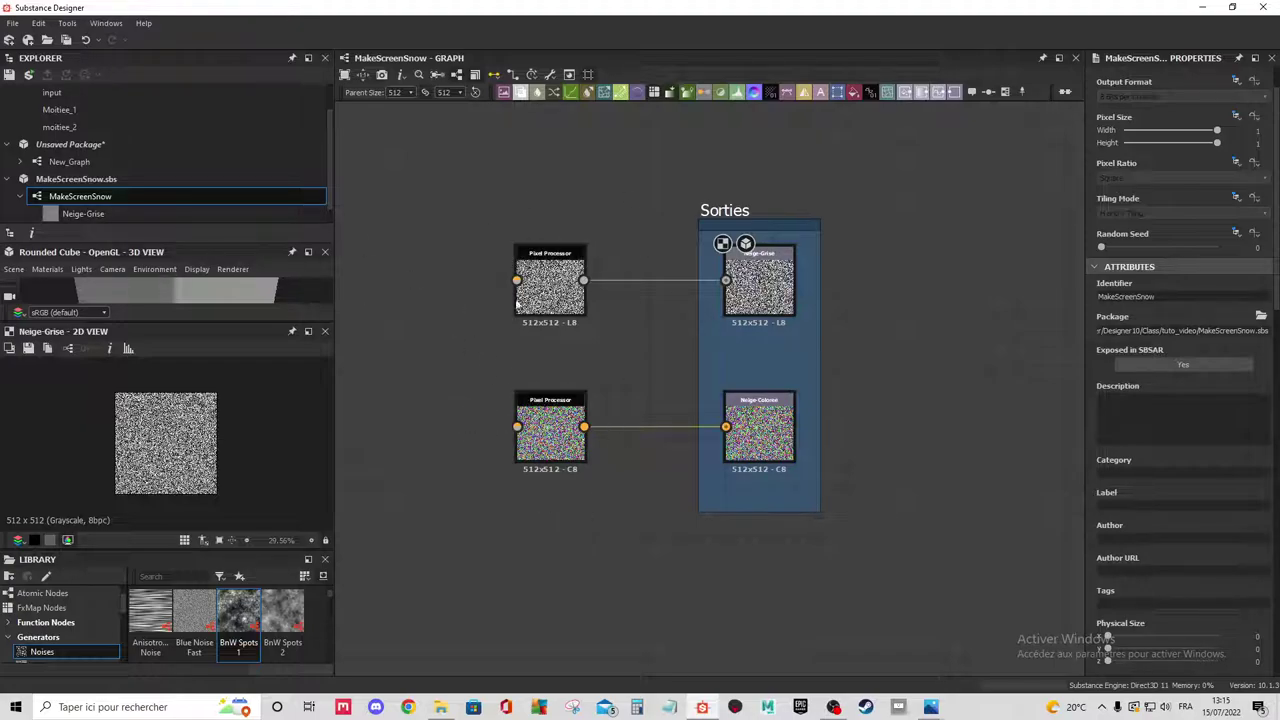
{"action": "left_click", "coordinate": [104, 162]}
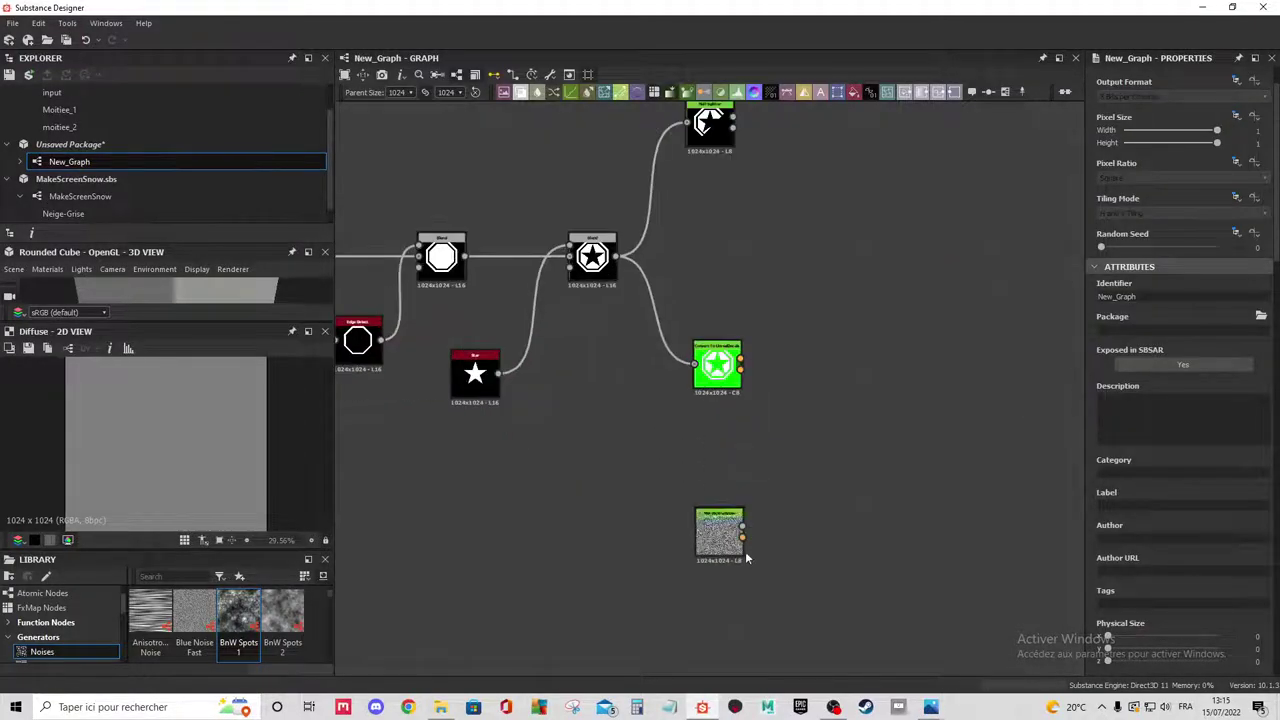
{"action": "scroll", "coordinate": [745, 551], "scroll_direction": "up", "scroll_amount": 5}
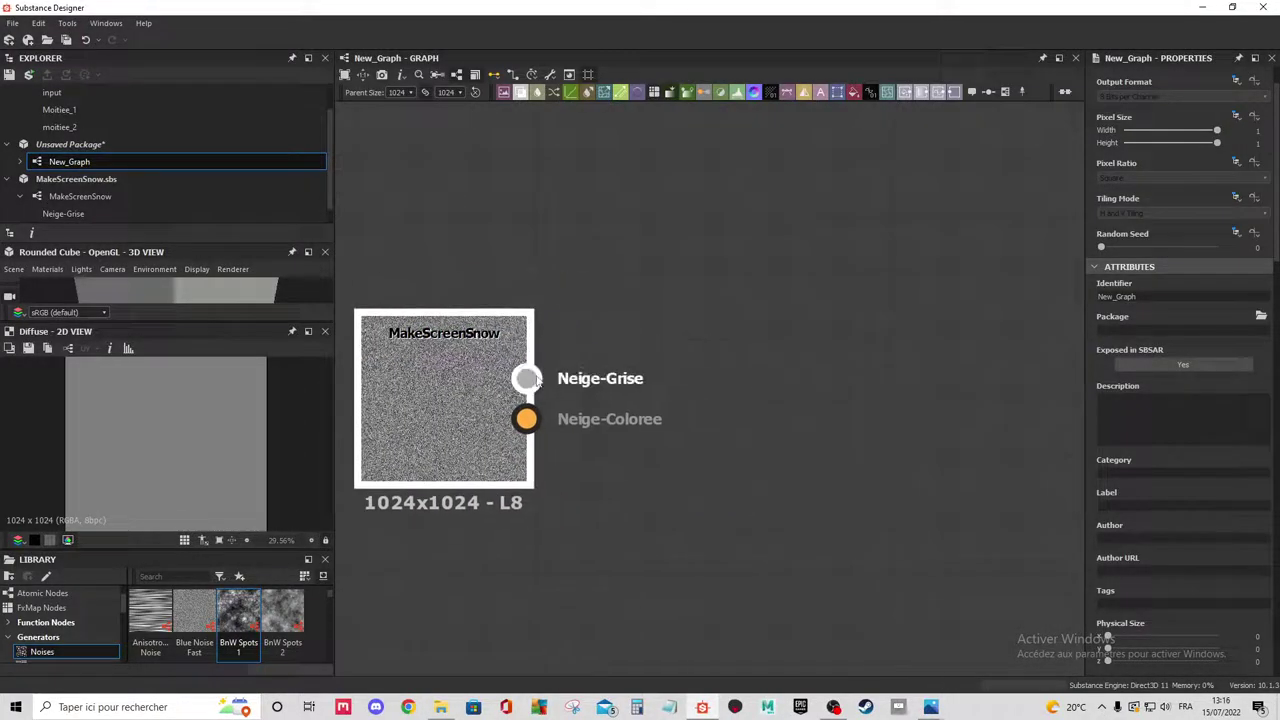
{"action": "left_click_drag", "start_coordinate": [530, 379], "coordinate": [702, 273]}
{"action": "left_click", "coordinate": [727, 338]}
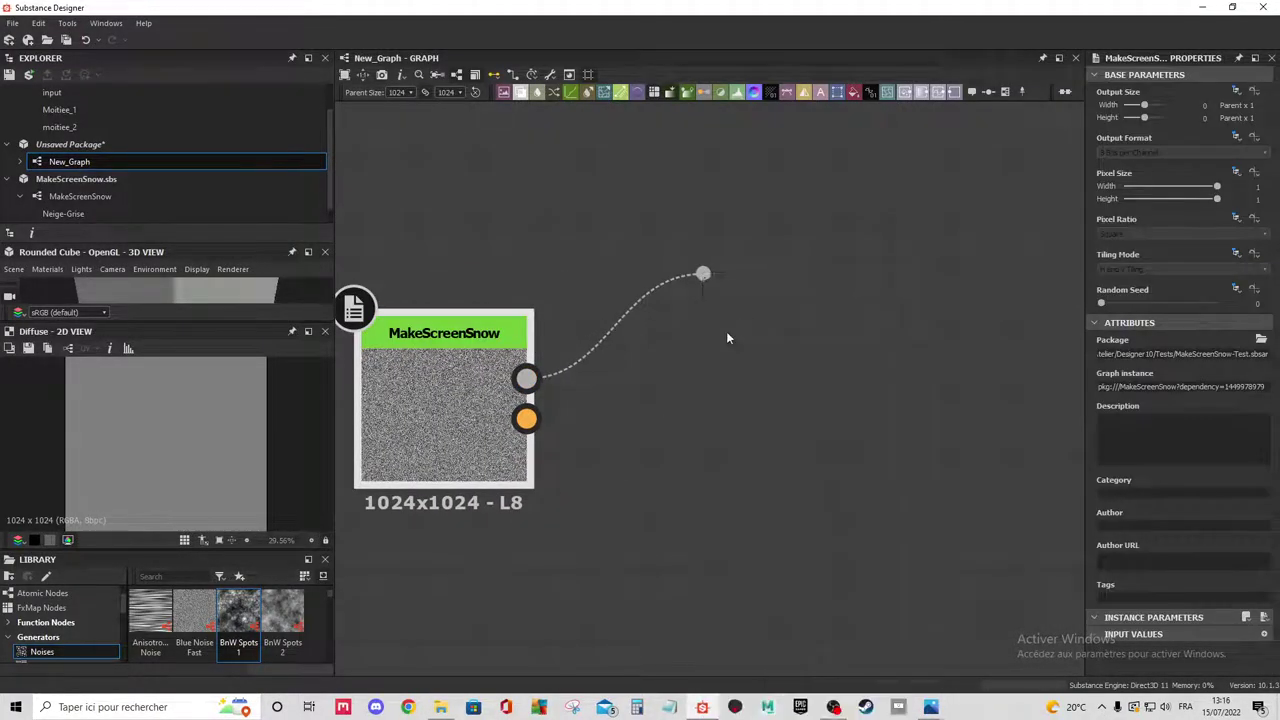
{"action": "left_click_drag", "start_coordinate": [525, 419], "coordinate": [692, 538]}
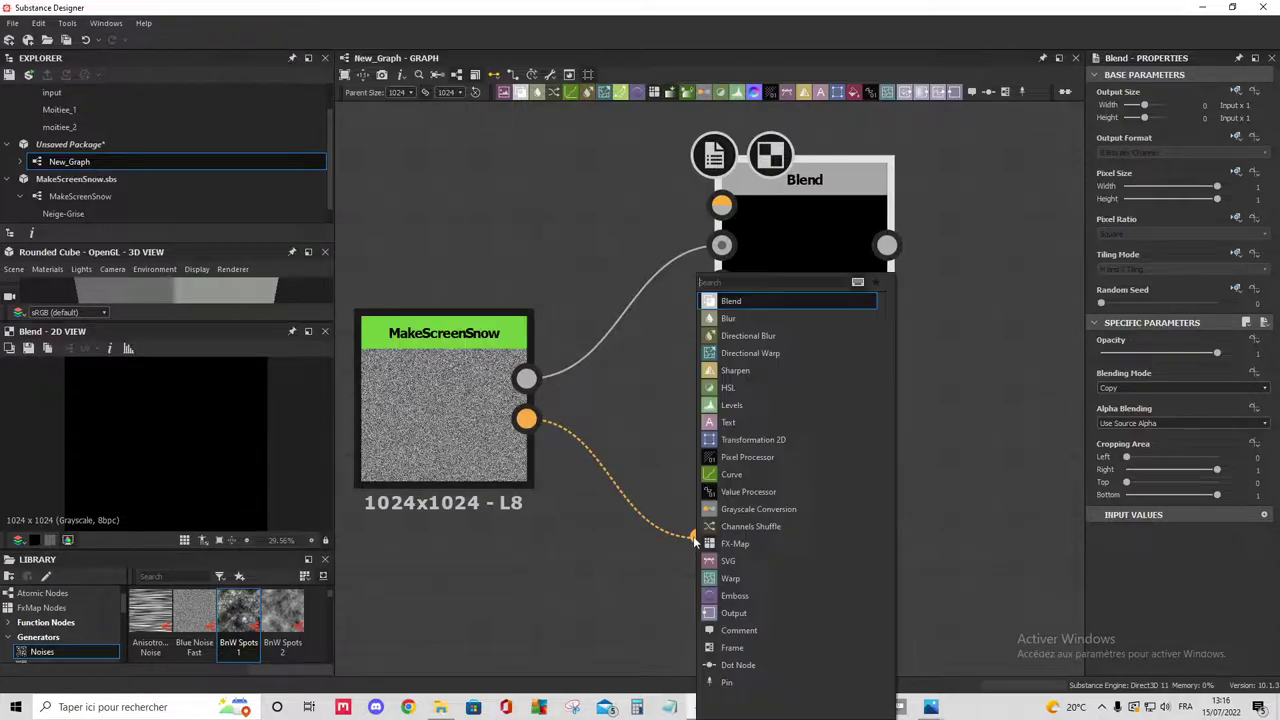
Undo the Blur node, add a Blend taking Neige-Coloree, and plug Neige-Grise into the top Blend's Foreground.
{"action": "left_click", "coordinate": [718, 318]}
{"action": "key", "text": "ctrl+z"}
{"action": "left_click_drag", "start_coordinate": [525, 419], "coordinate": [696, 473]}
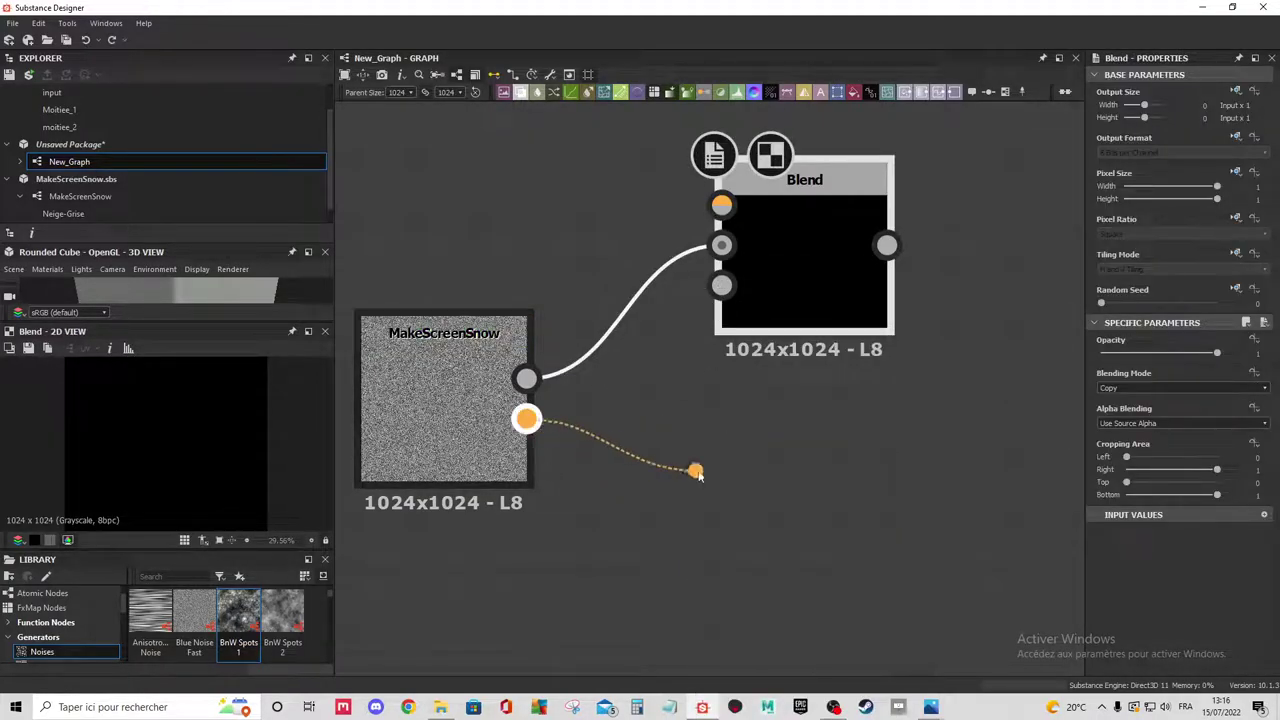
{"action": "left_click", "coordinate": [745, 300]}
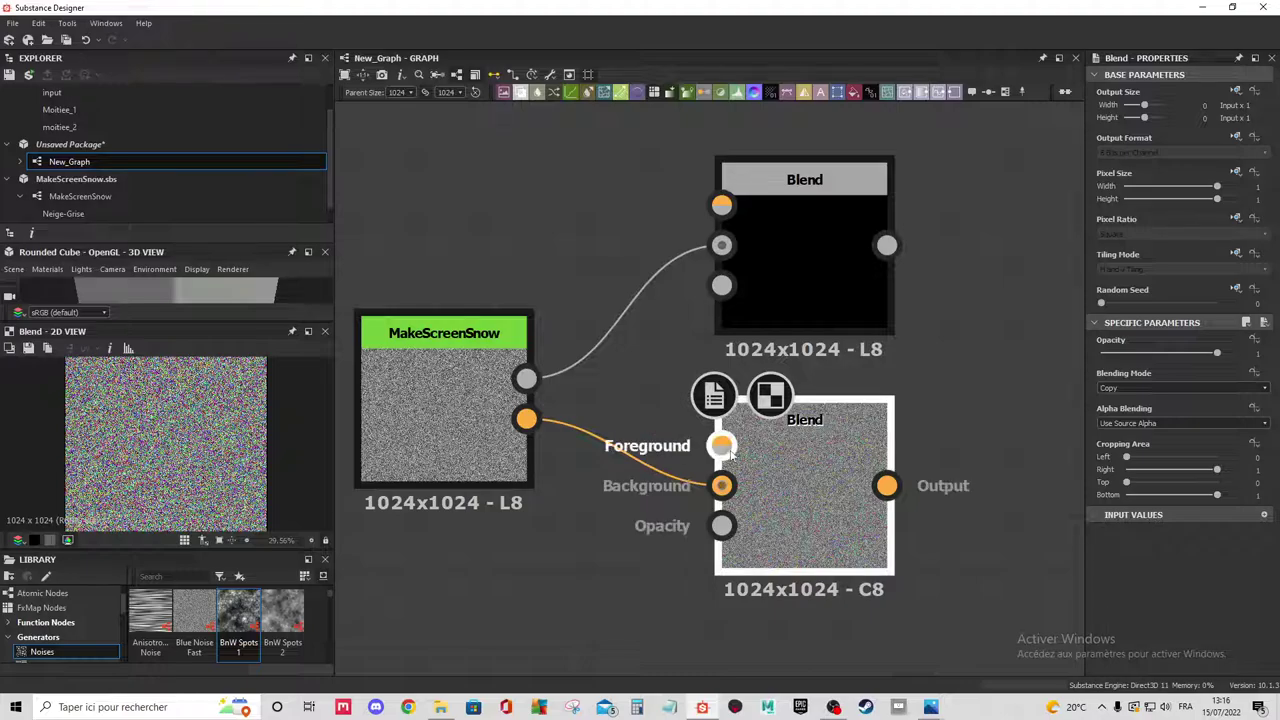
{"action": "mouse_move", "coordinate": [525, 419]}
{"action": "left_mouse_down"}
{"action": "mouse_move", "coordinate": [722, 445]}
{"action": "mouse_move", "coordinate": [670, 481]}
{"action": "left_mouse_up"}
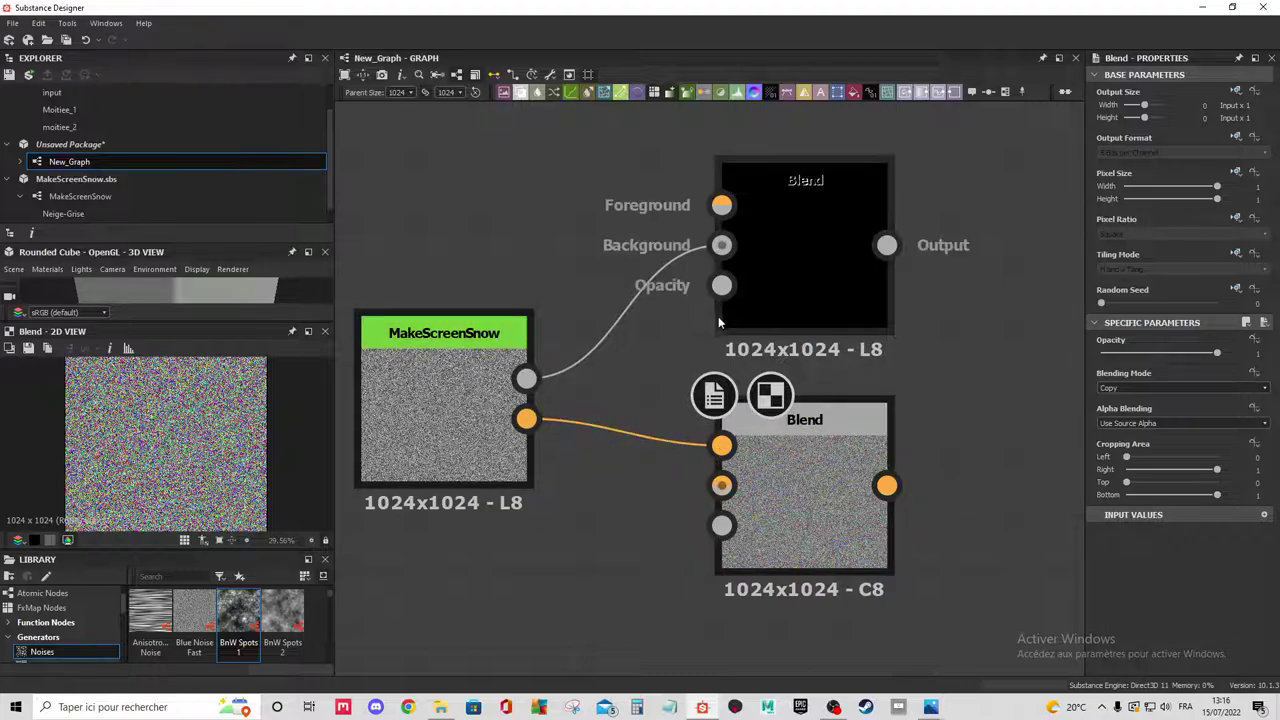
{"action": "left_click_drag", "start_coordinate": [722, 205], "coordinate": [525, 378]}
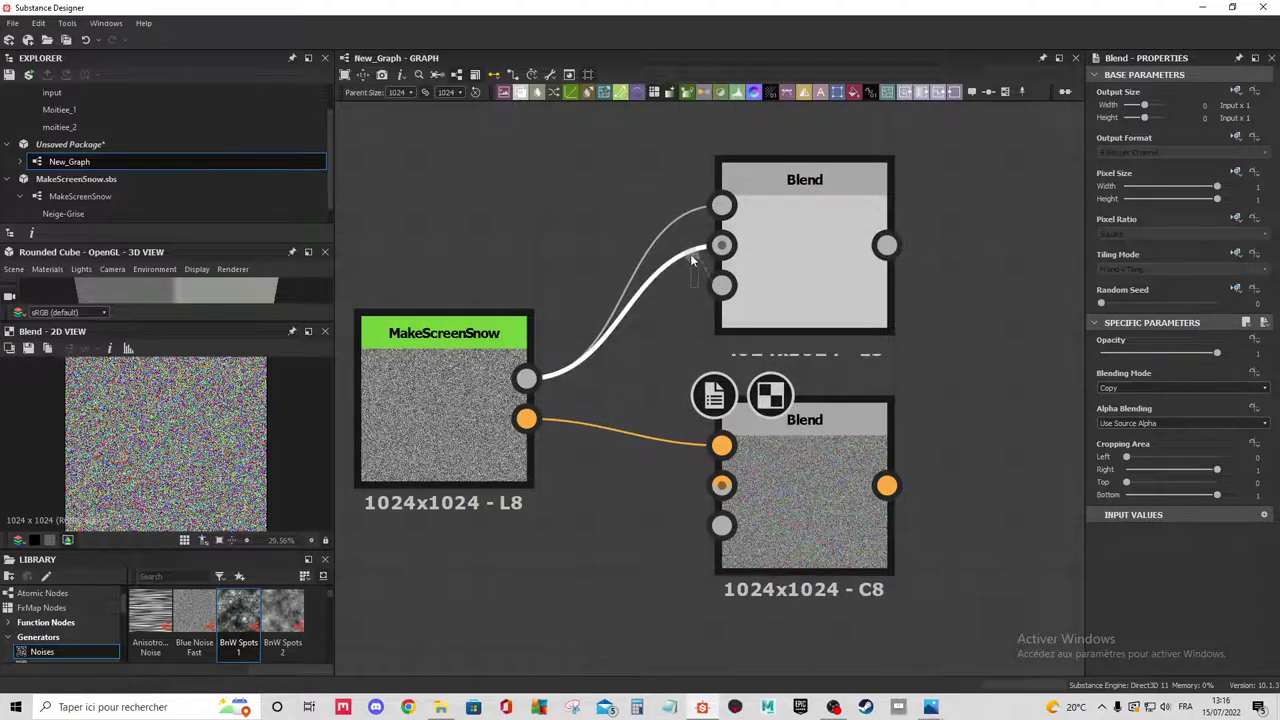
{"action": "left_click_drag", "start_coordinate": [690, 254], "coordinate": [700, 266]}
{"action": "key", "text": "Escape"}
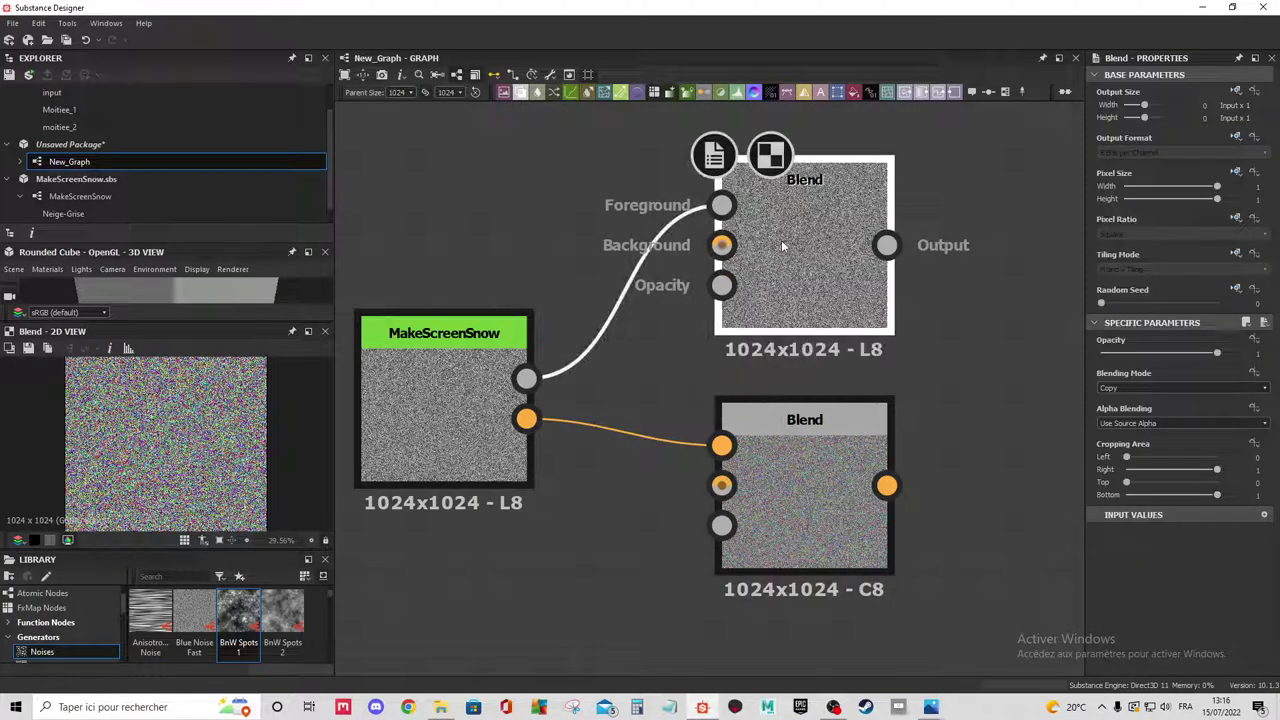
Preview the top and bottom Blend results and the MakeScreenSnow output.
{"action": "scroll", "coordinate": [804, 272], "scroll_direction": "down", "scroll_amount": 2}
{"action": "double_click", "coordinate": [782, 253]}
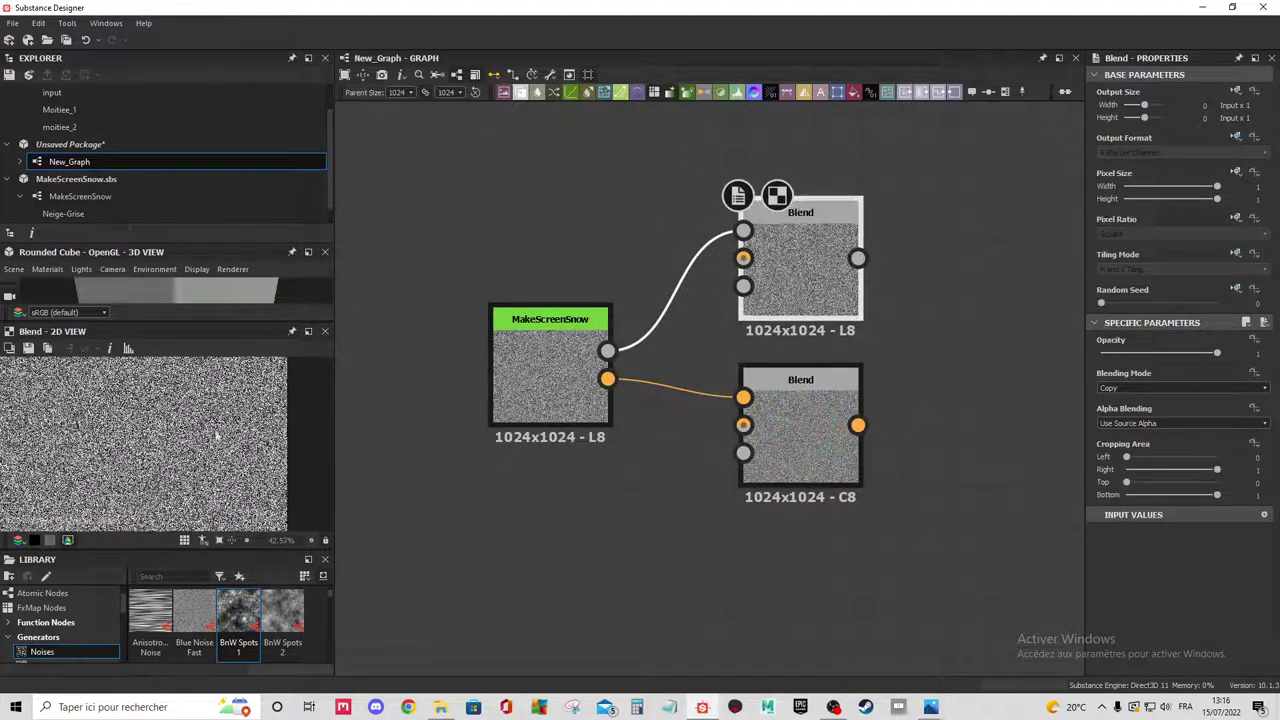
{"action": "key", "text": "f"}
{"action": "left_click", "coordinate": [784, 429]}
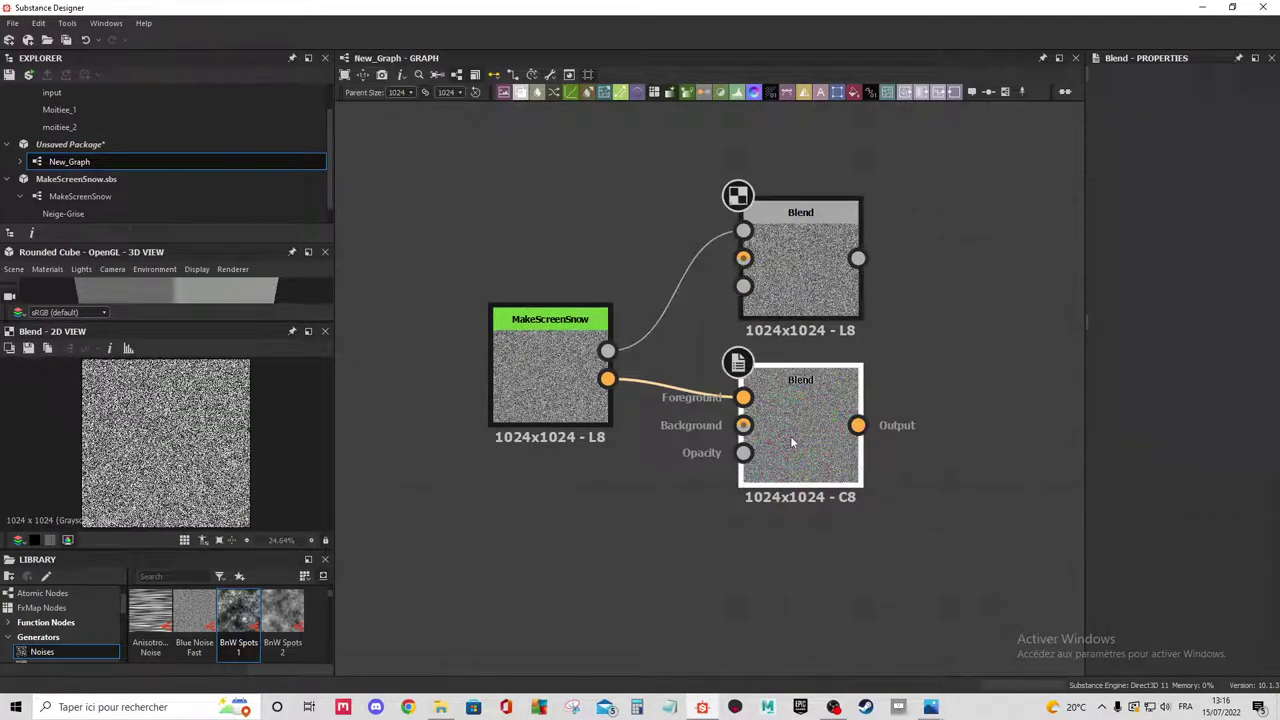
{"action": "double_click", "coordinate": [790, 435]}
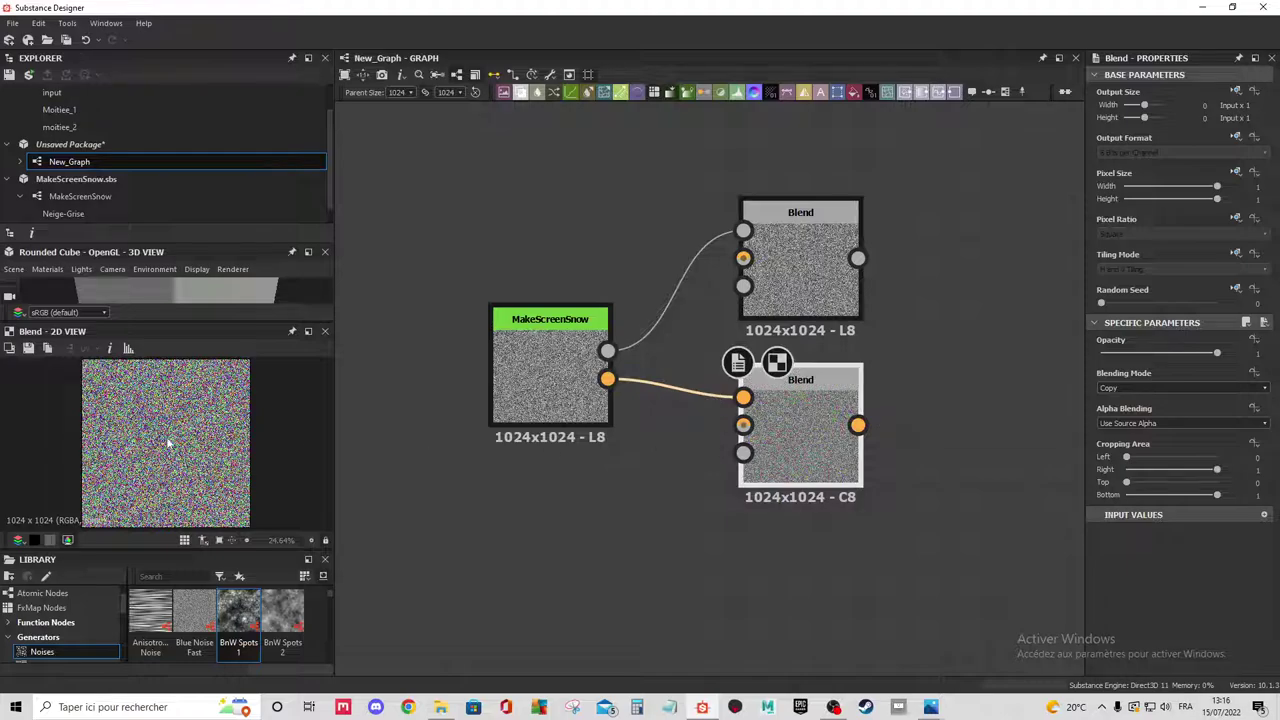
{"action": "double_click", "coordinate": [546, 371]}
{"action": "double_click", "coordinate": [796, 274]}
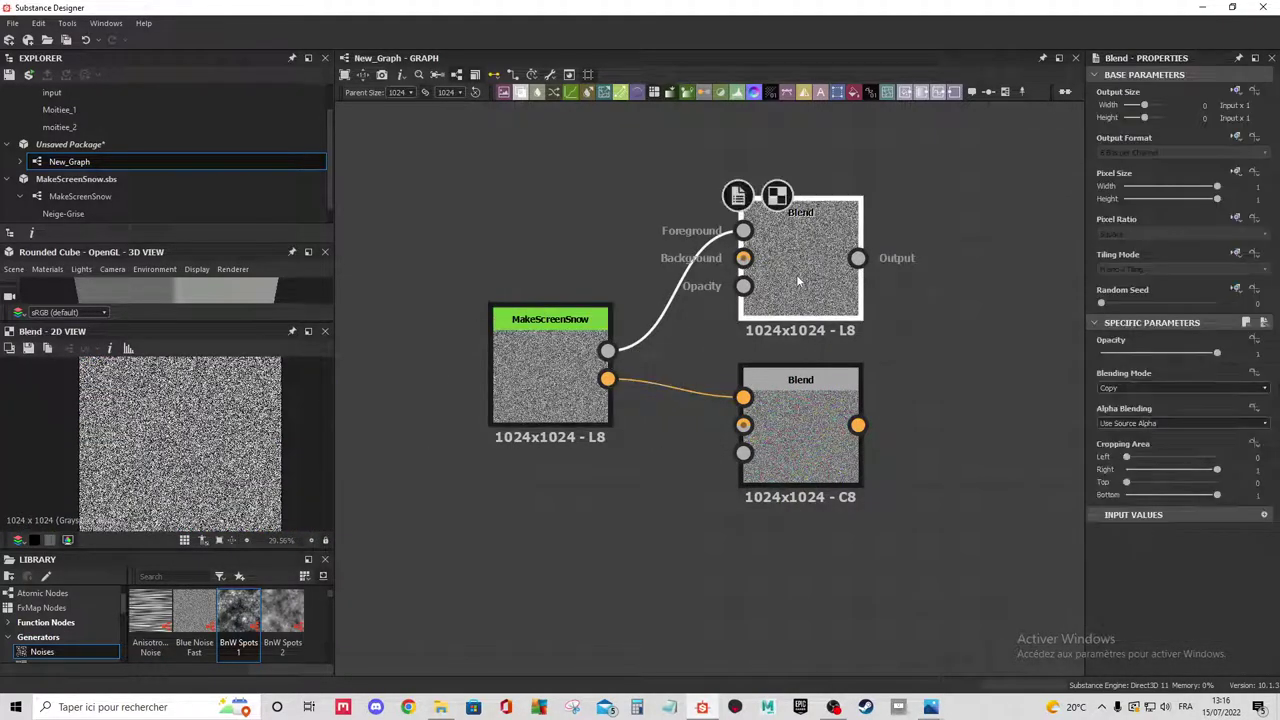
{"action": "scroll", "coordinate": [550, 344], "scroll_direction": "down", "scroll_amount": 1}
{"action": "double_click", "coordinate": [550, 344]}
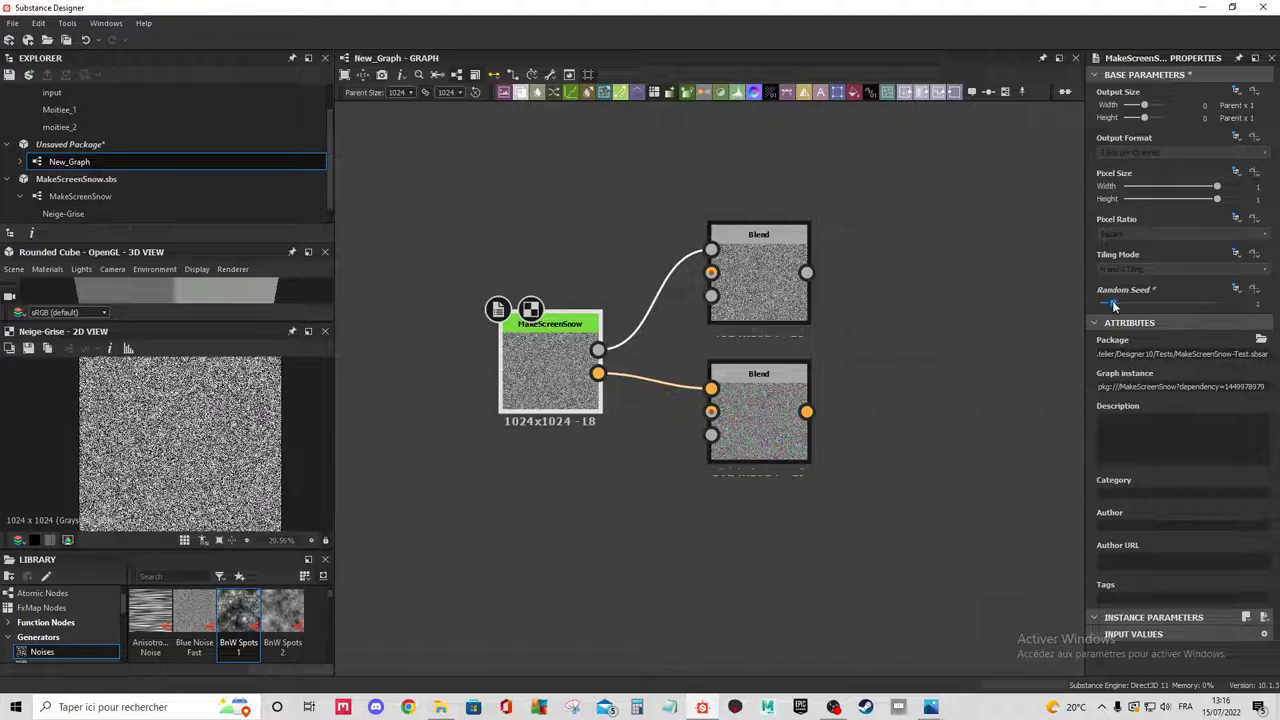
Try random seed changes on MakeScreenSnow and the bottom Blend, previewing both Blends.
{"action": "left_click_drag", "start_coordinate": [1110, 304], "coordinate": [1172, 303]}
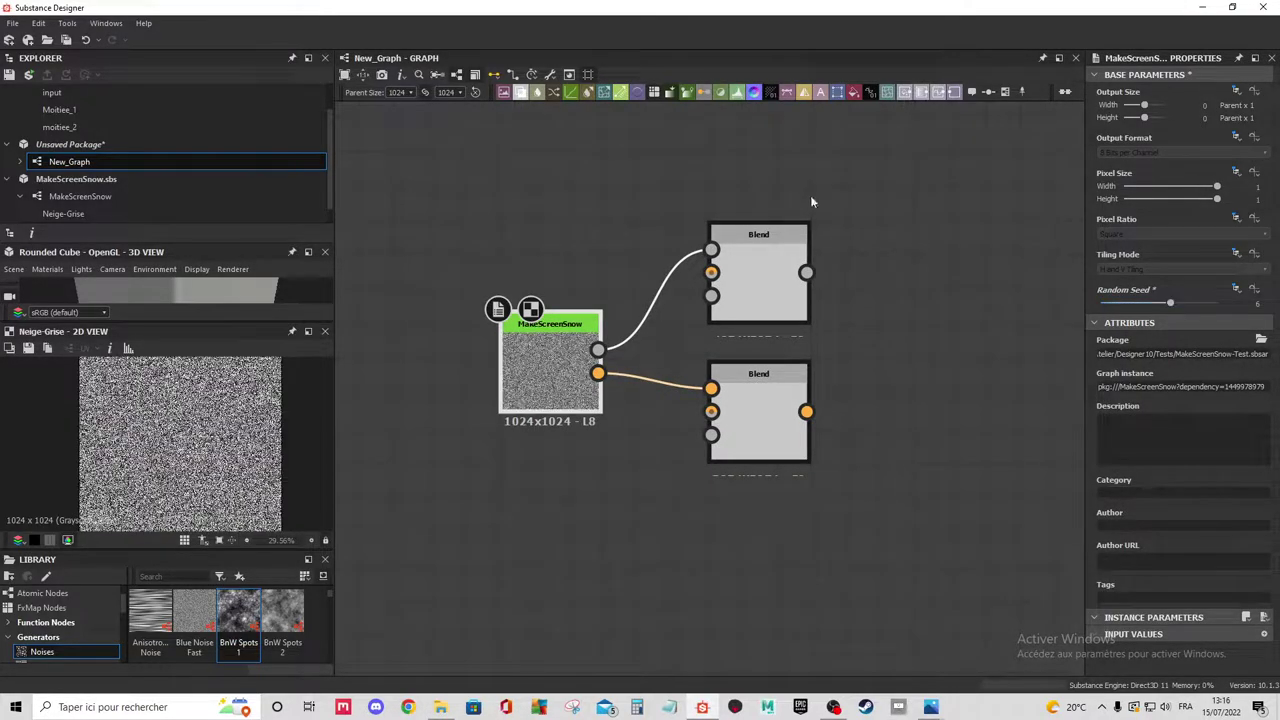
{"action": "double_click", "coordinate": [760, 272]}
{"action": "double_click", "coordinate": [768, 410]}
{"action": "scroll", "coordinate": [768, 410], "scroll_direction": "up", "scroll_amount": 1}
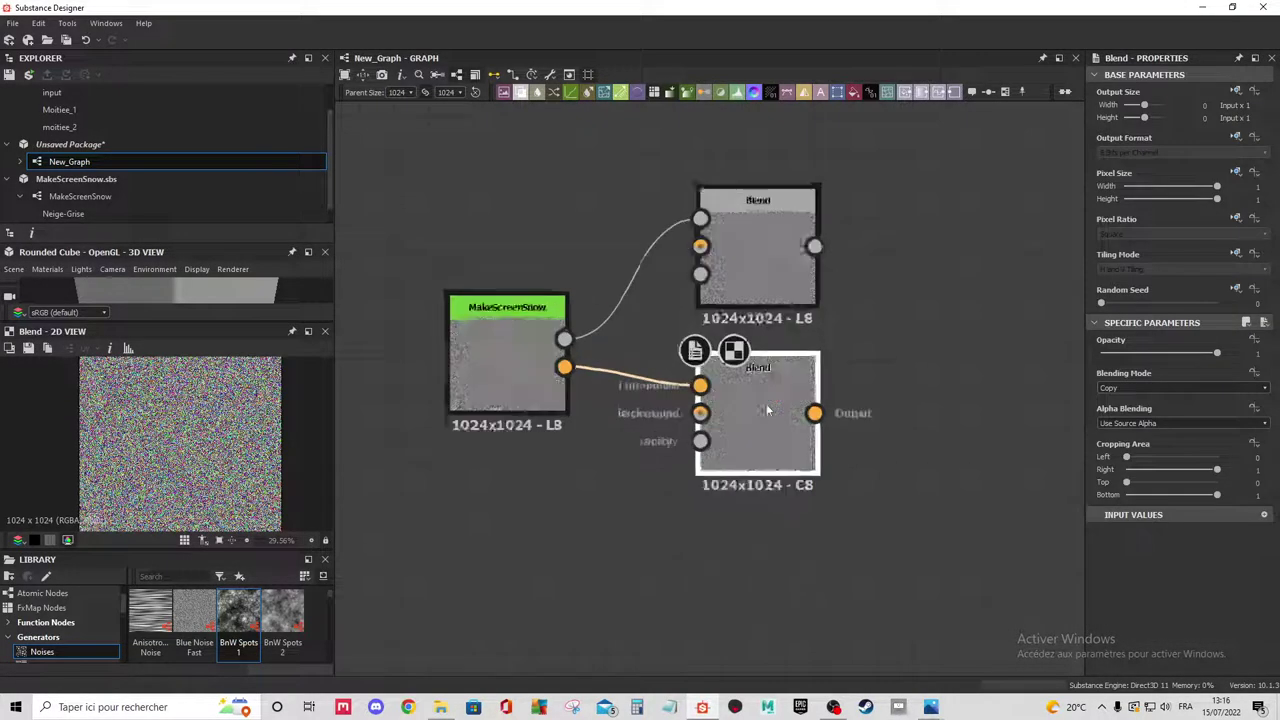
{"action": "scroll", "coordinate": [768, 410], "scroll_direction": "up", "scroll_amount": 2}
{"action": "left_click_drag", "start_coordinate": [1137, 302], "coordinate": [1162, 302]}
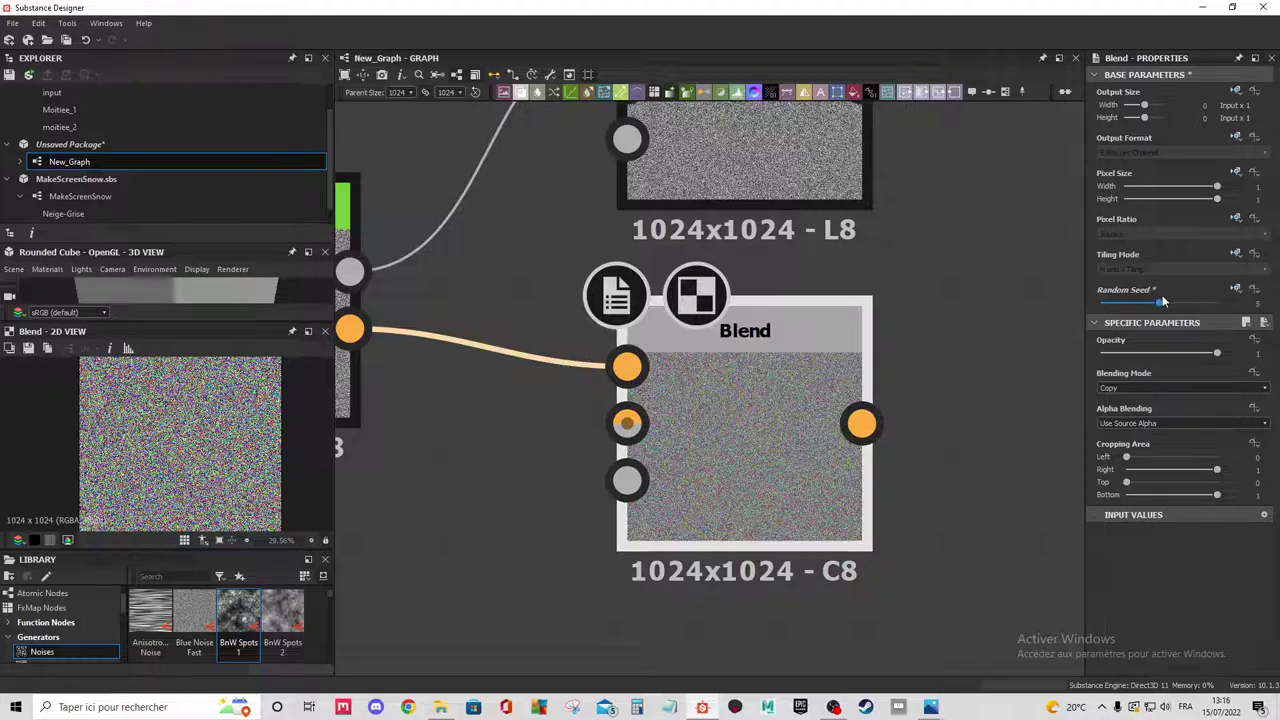
{"action": "scroll", "coordinate": [700, 400], "scroll_direction": "down", "scroll_amount": 2}
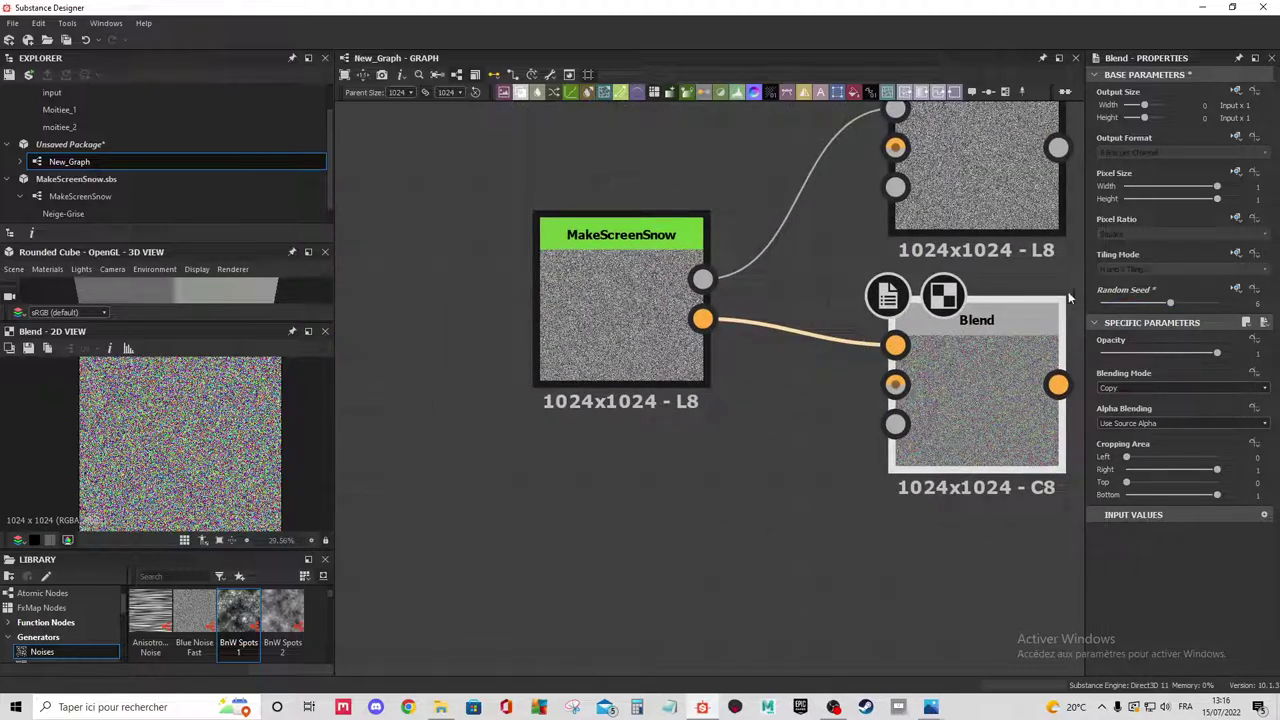
Set MakeScreenSnow's random seed to 10 and preview the top and bottom Blend results.
{"action": "left_click", "coordinate": [676, 330]}
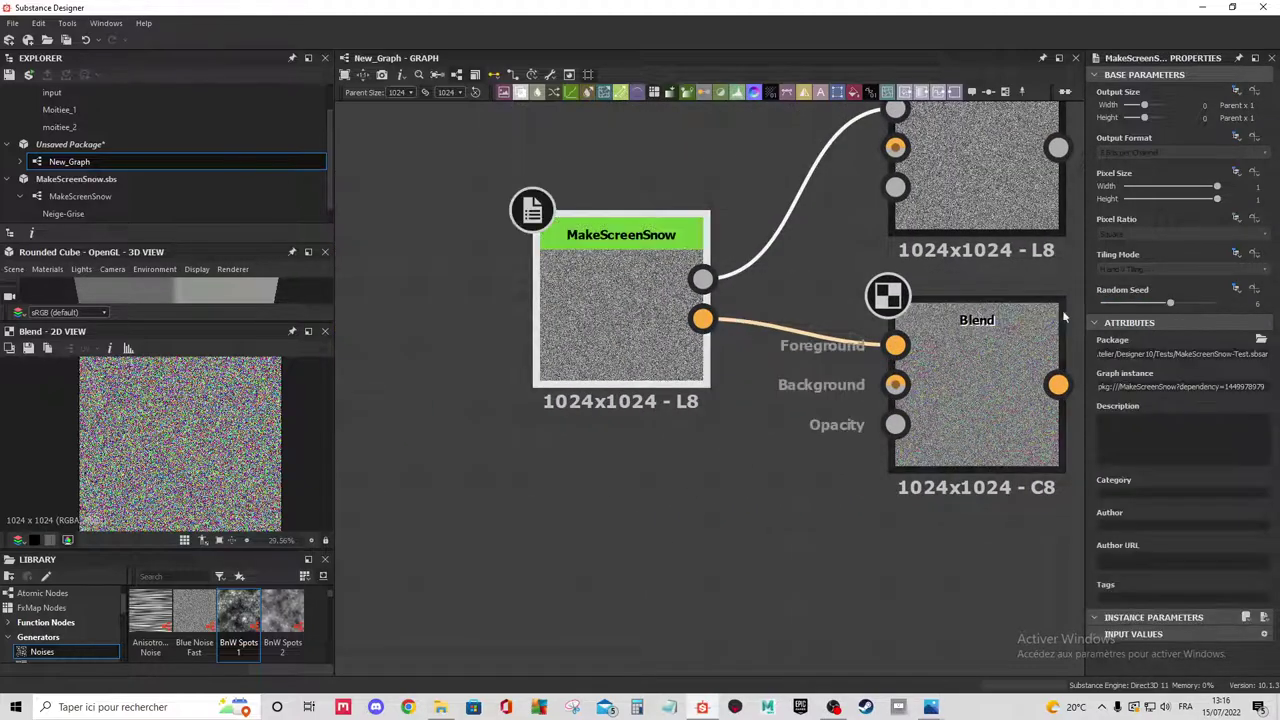
{"action": "left_click_drag", "start_coordinate": [1166, 302], "coordinate": [1217, 303]}
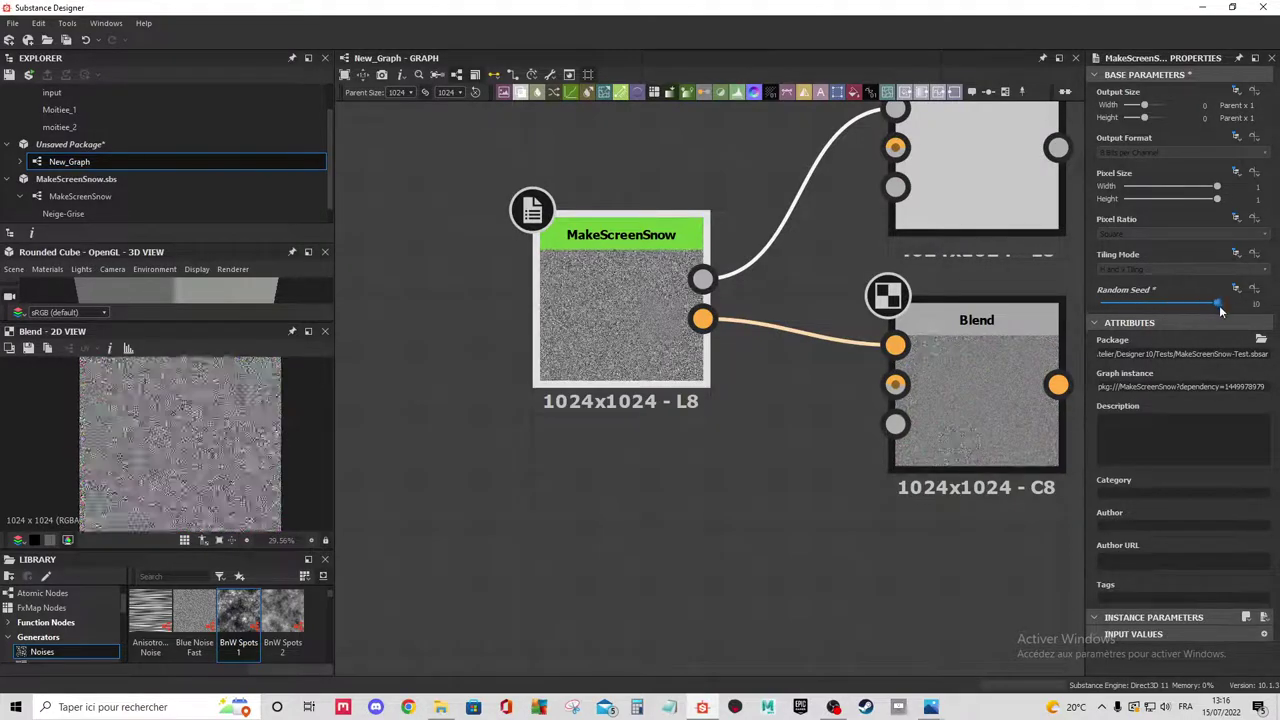
{"action": "scroll", "coordinate": [961, 250], "scroll_direction": "down", "scroll_amount": 2}
{"action": "double_click", "coordinate": [820, 250]}
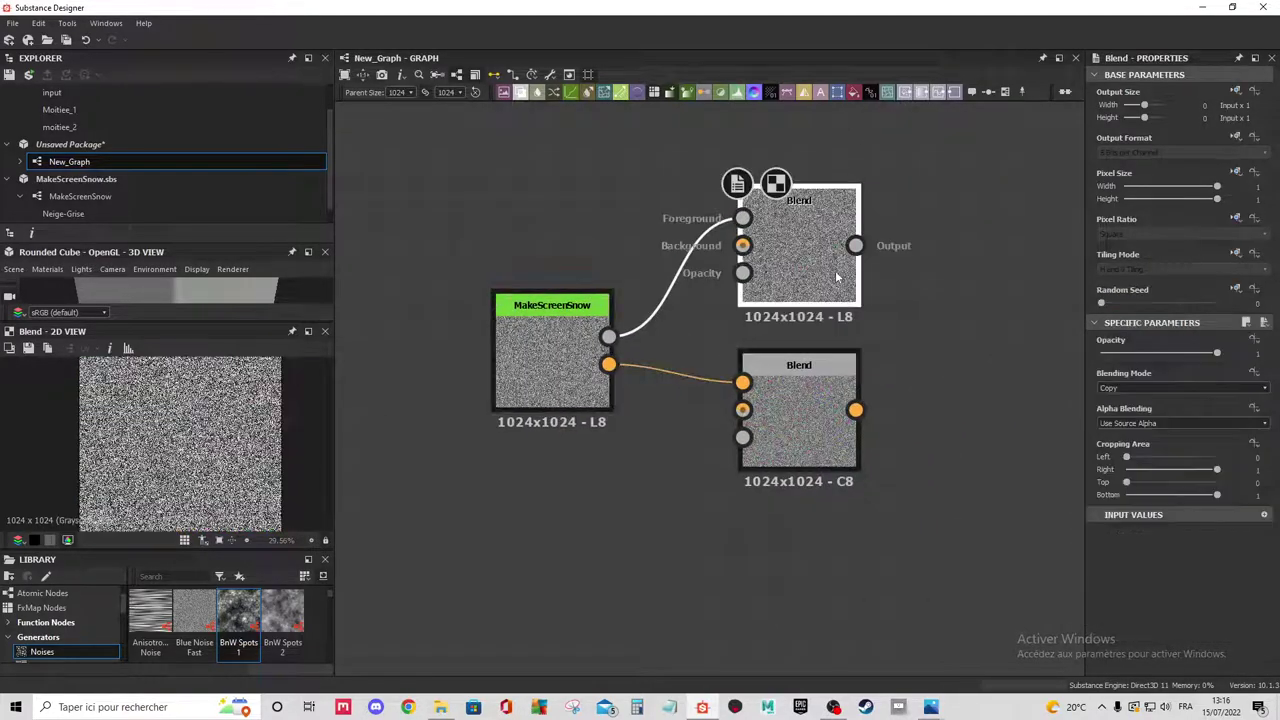
{"action": "scroll", "coordinate": [893, 352], "scroll_direction": "down", "scroll_amount": 2}
{"action": "scroll", "coordinate": [789, 280], "scroll_direction": "up", "scroll_amount": 2}
{"action": "scroll", "coordinate": [631, 331], "scroll_direction": "up", "scroll_amount": 2}
{"action": "scroll", "coordinate": [586, 311], "scroll_direction": "up", "scroll_amount": 1}
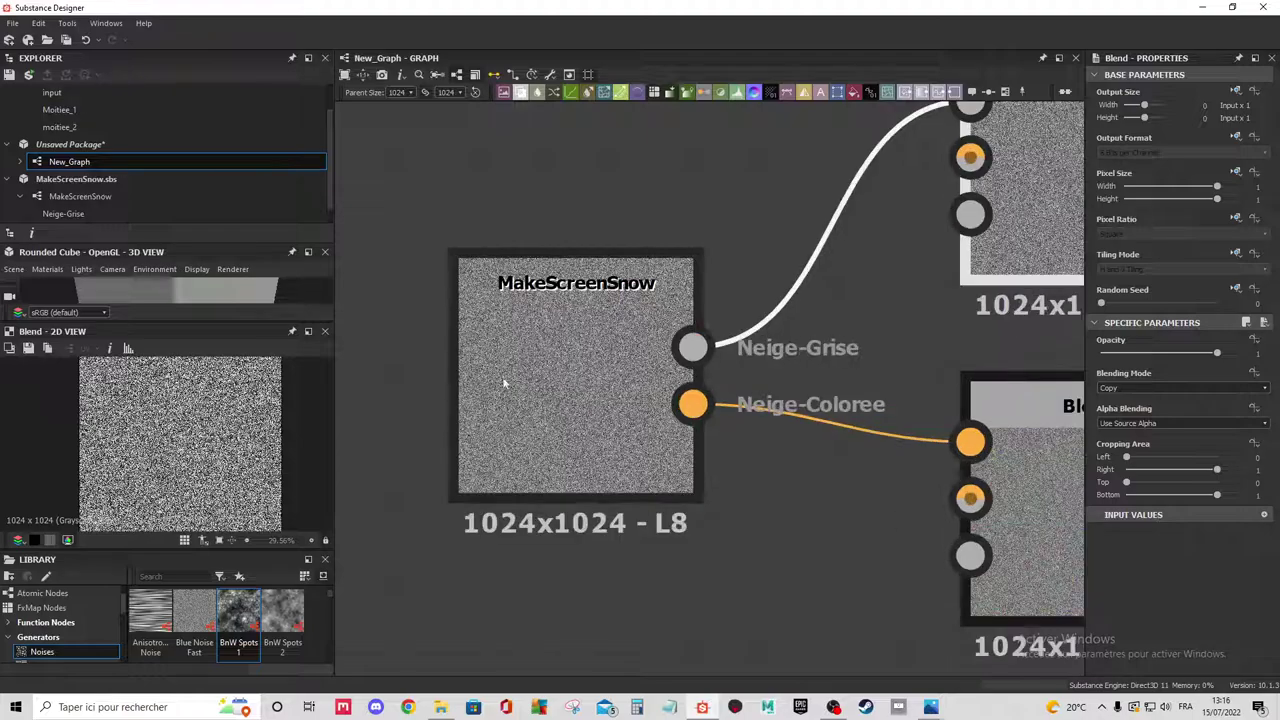
{"action": "scroll", "coordinate": [583, 414], "scroll_direction": "down", "scroll_amount": 3}
{"action": "double_click", "coordinate": [875, 470]}
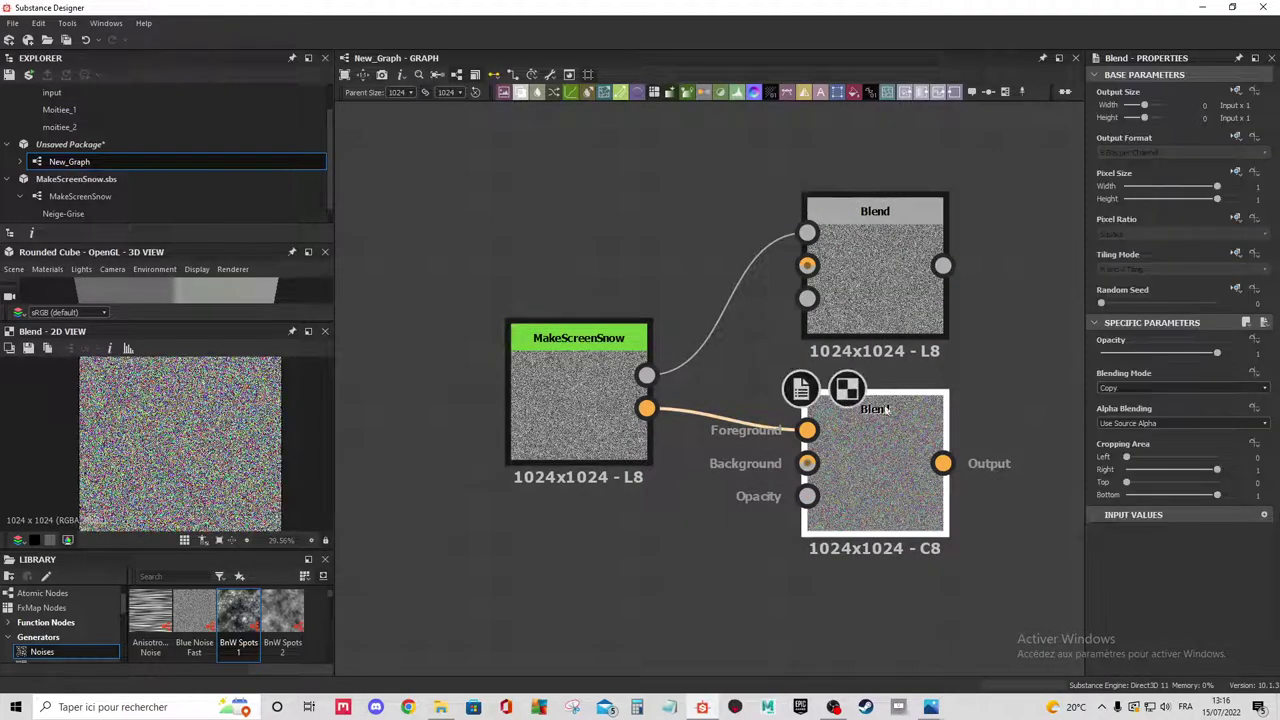
Move the Convert-To-UnrealDecals node up and to the right, previewing its output.
{"action": "double_click", "coordinate": [911, 289]}
{"action": "scroll", "coordinate": [600, 420], "scroll_direction": "down", "scroll_amount": 2}
{"action": "scroll", "coordinate": [632, 400], "scroll_direction": "down", "scroll_amount": 2}
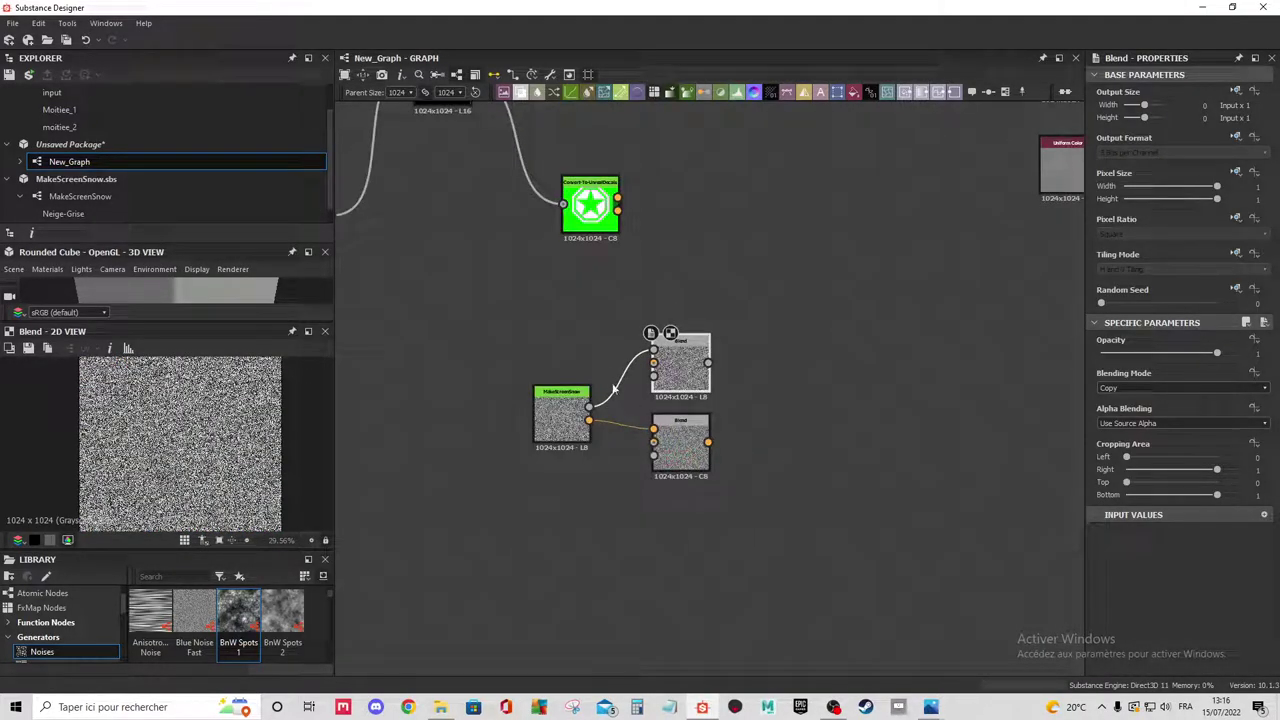
{"action": "scroll", "coordinate": [614, 390], "scroll_direction": "down", "scroll_amount": 2}
{"action": "scroll", "coordinate": [608, 380], "scroll_direction": "down", "scroll_amount": 1}
{"action": "scroll", "coordinate": [630, 382], "scroll_direction": "down", "scroll_amount": 1}
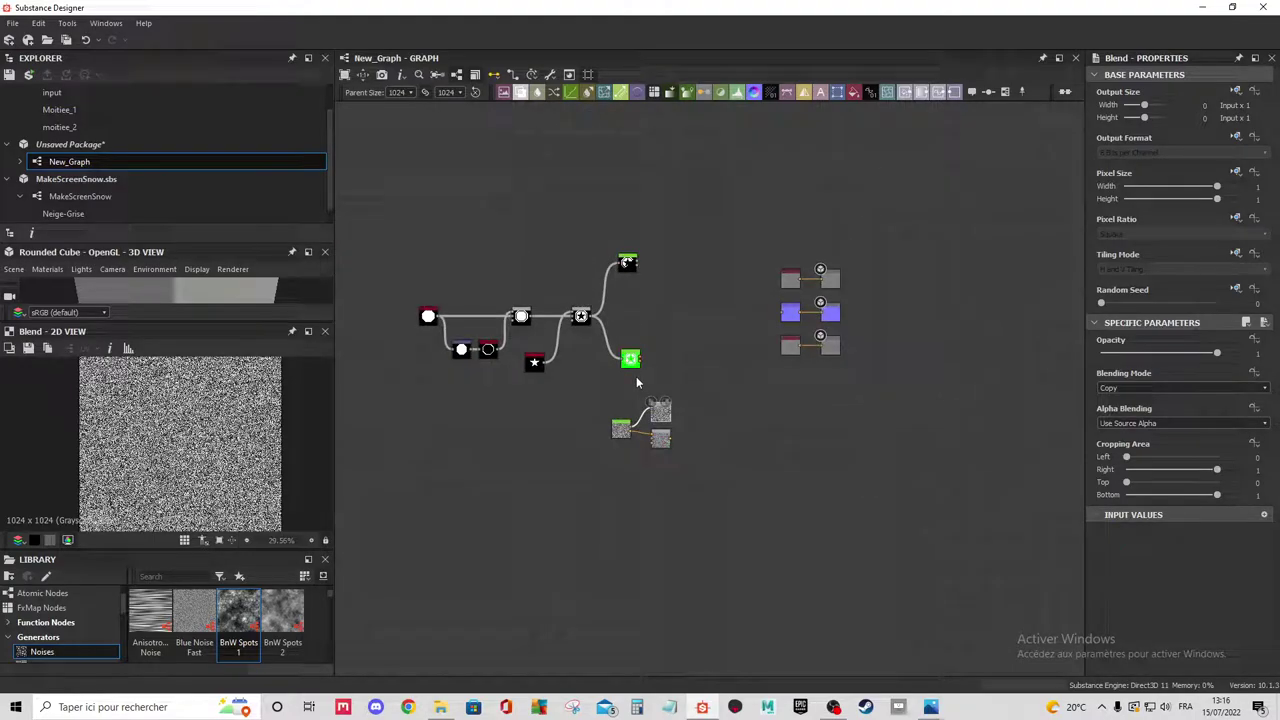
{"action": "scroll", "coordinate": [700, 265], "scroll_direction": "up", "scroll_amount": 1}
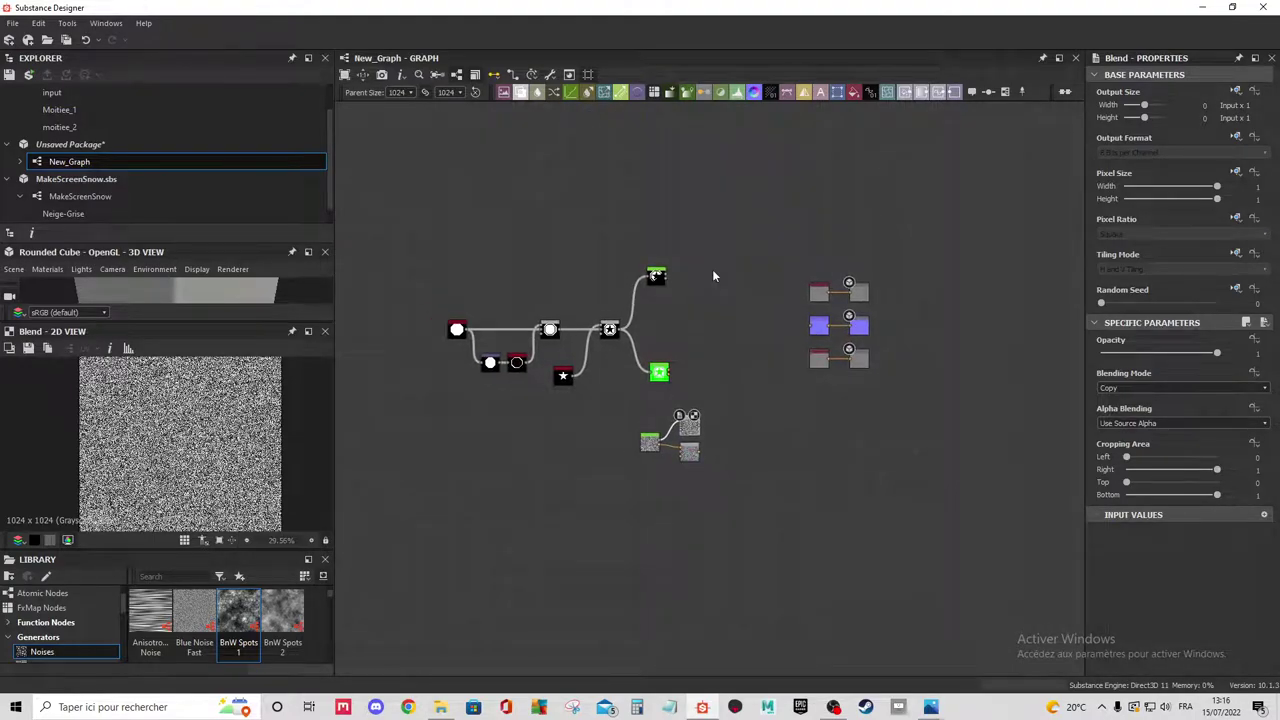
{"action": "scroll", "coordinate": [712, 269], "scroll_direction": "up", "scroll_amount": 2}
{"action": "left_click_drag", "start_coordinate": [635, 446], "coordinate": [630, 192]}
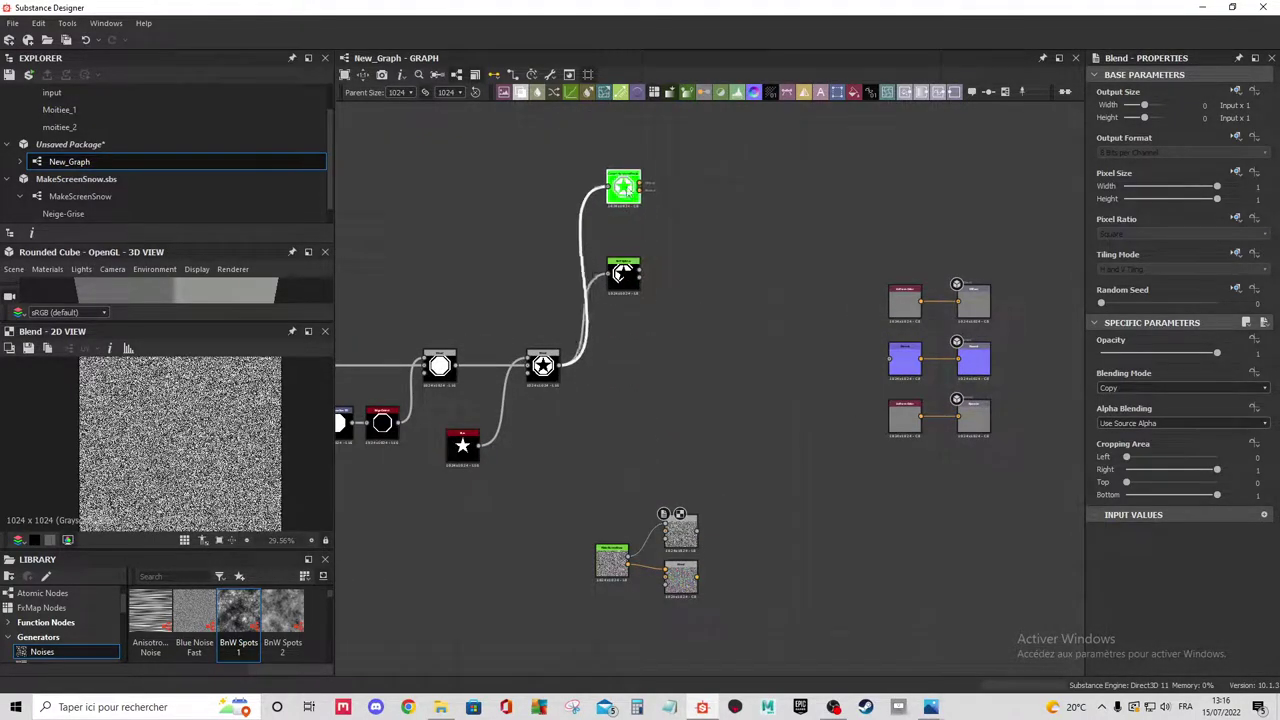
{"action": "double_click", "coordinate": [622, 188]}
{"action": "scroll", "coordinate": [622, 188], "scroll_direction": "up", "scroll_amount": 1}
{"action": "scroll", "coordinate": [620, 186], "scroll_direction": "up", "scroll_amount": 1}
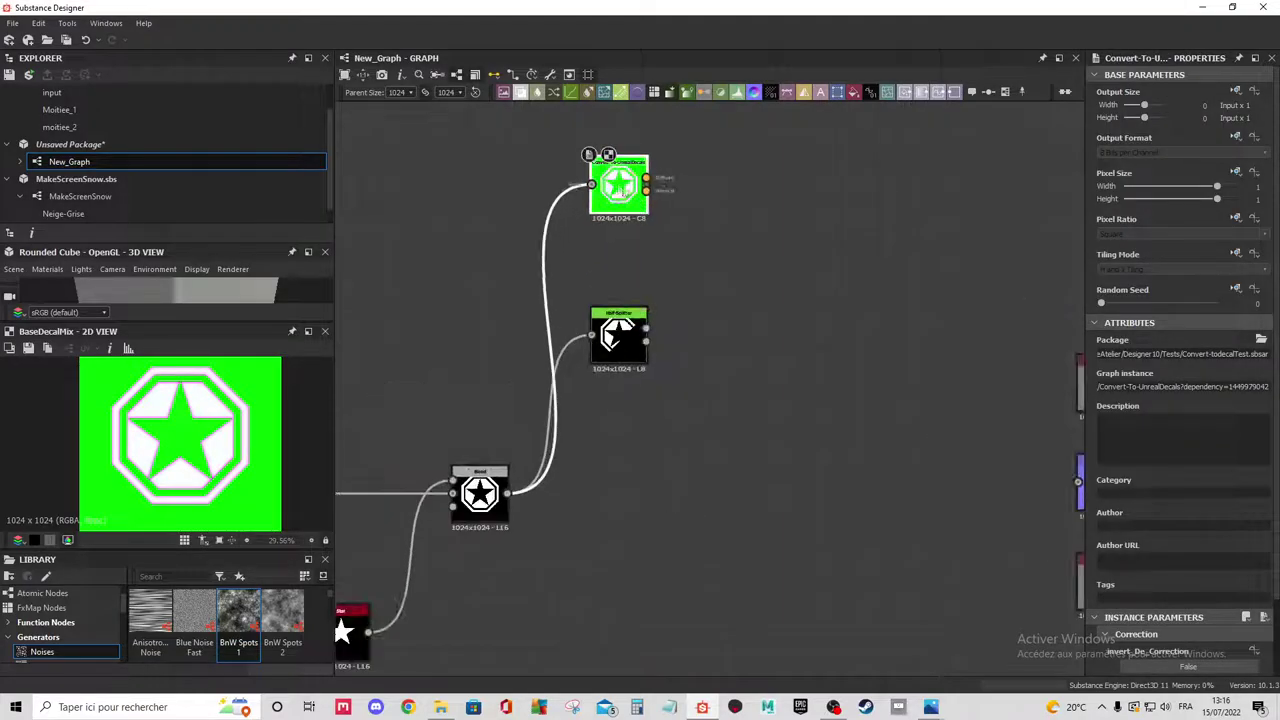
{"action": "mouse_move", "coordinate": [650, 190]}
{"action": "left_mouse_down"}
{"action": "mouse_move", "coordinate": [811, 168]}
{"action": "mouse_move", "coordinate": [762, 291]}
{"action": "mouse_move", "coordinate": [783, 210]}
{"action": "left_mouse_up"}
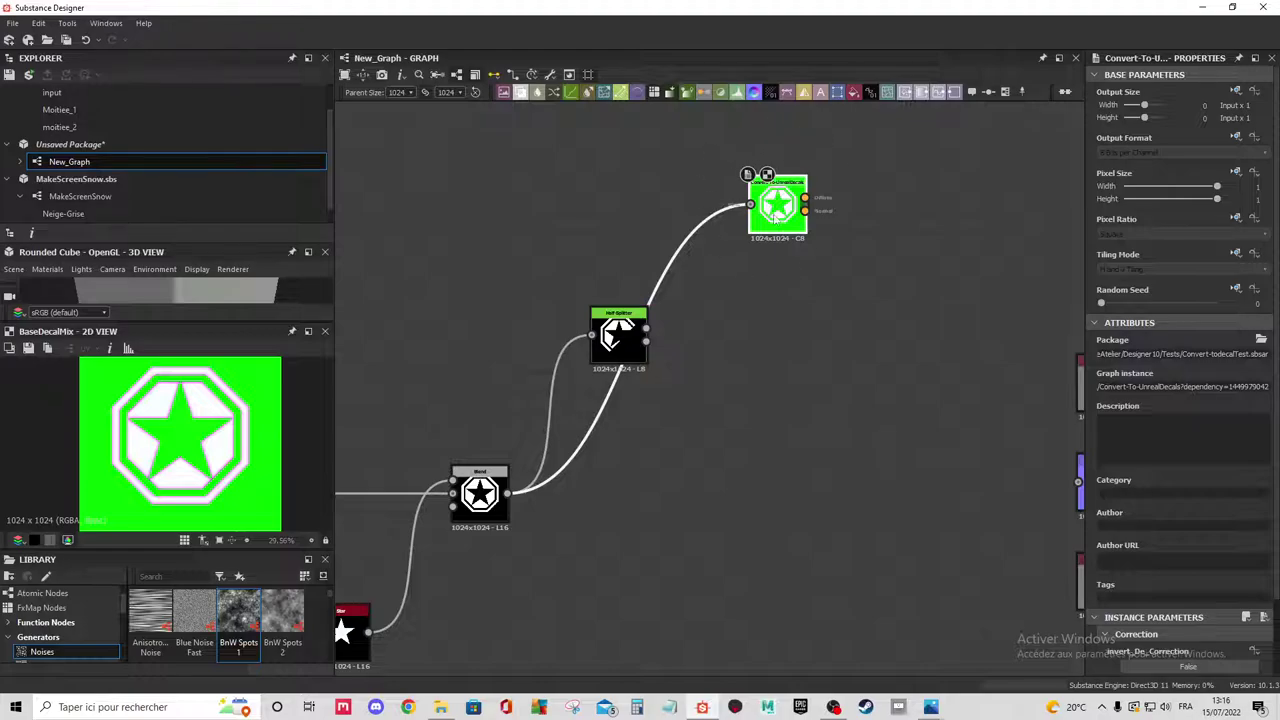
Move the Half-Splitter down-right, preview it, and shift the noise and blend nodes up-right.
{"action": "mouse_move", "coordinate": [626, 345]}
{"action": "left_mouse_down"}
{"action": "mouse_move", "coordinate": [765, 513]}
{"action": "mouse_move", "coordinate": [785, 497]}
{"action": "left_mouse_up"}
{"action": "double_click", "coordinate": [785, 497]}
{"action": "scroll", "coordinate": [817, 482], "scroll_direction": "down", "scroll_amount": 2}
{"action": "middle_click_drag", "start_coordinate": [817, 482], "coordinate": [725, 340]}
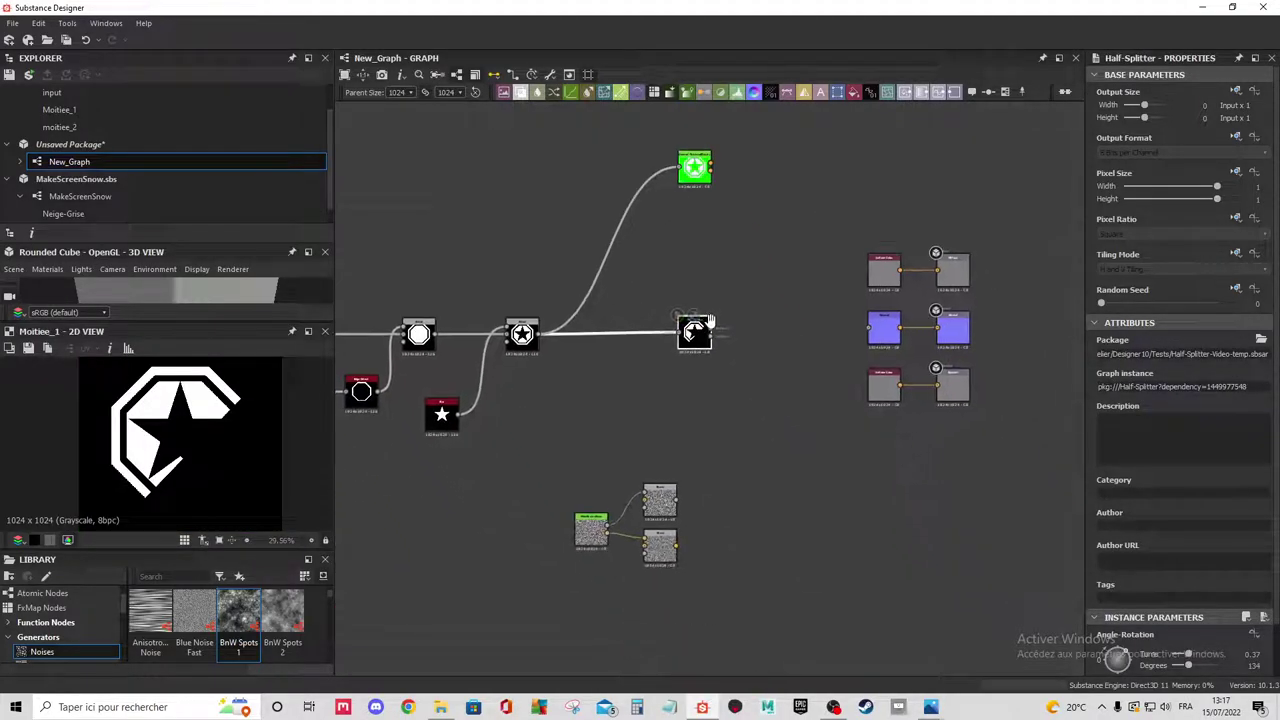
{"action": "left_click_drag", "start_coordinate": [651, 530], "coordinate": [697, 506]}
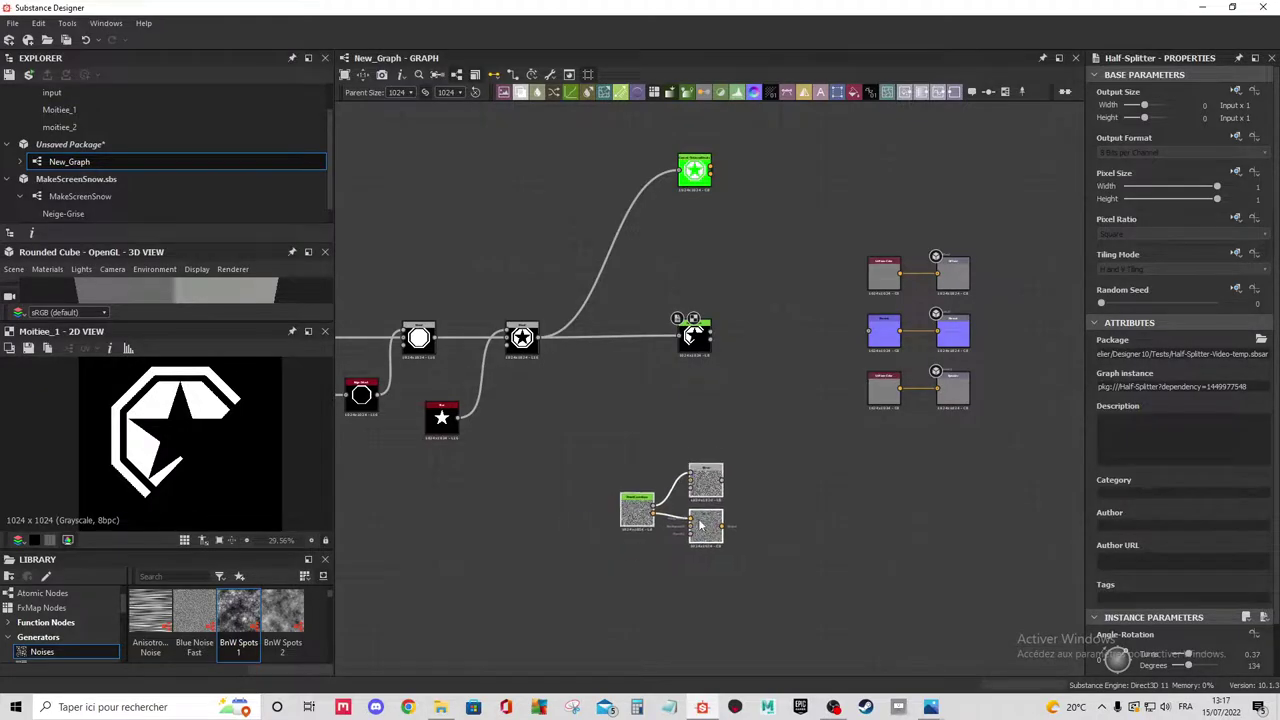
{"action": "scroll", "coordinate": [686, 512], "scroll_direction": "up", "scroll_amount": 2}
{"action": "scroll", "coordinate": [686, 512], "scroll_direction": "up", "scroll_amount": 1}
{"action": "scroll", "coordinate": [590, 400], "scroll_direction": "down", "scroll_amount": 1}
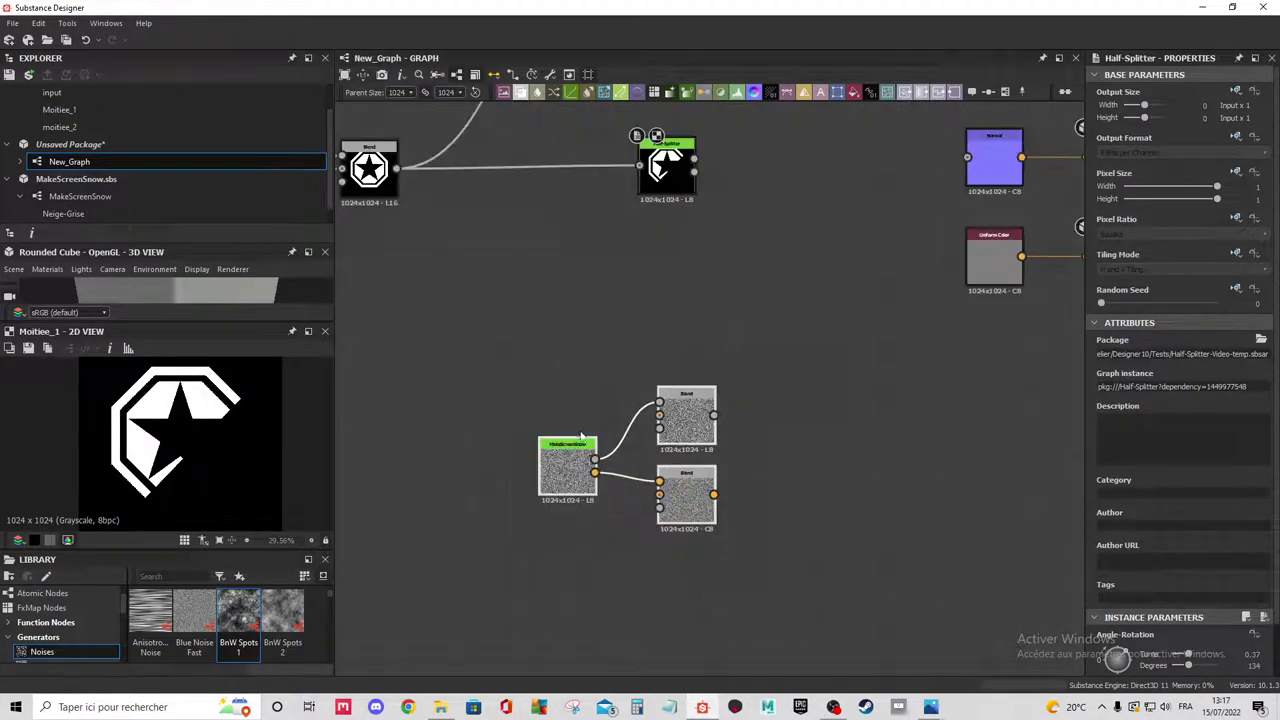
{"action": "scroll", "coordinate": [604, 315], "scroll_direction": "down", "scroll_amount": 2}
Move the noise node group up-left and lower Convert-To-UnrealDecals slightly for a tidier layout.
{"action": "middle_click_drag", "start_coordinate": [605, 315], "coordinate": [625, 407]}
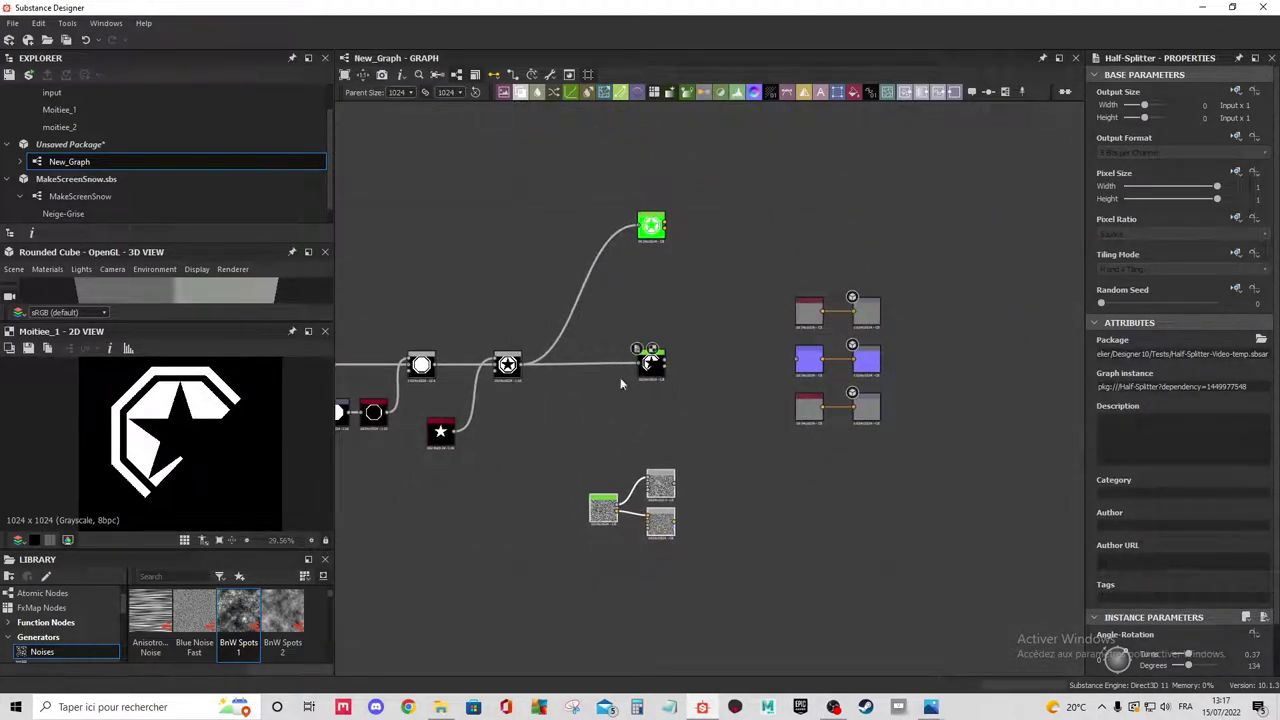
{"action": "scroll", "coordinate": [660, 460], "scroll_direction": "up", "scroll_amount": 1}
{"action": "scroll", "coordinate": [684, 249], "scroll_direction": "up", "scroll_amount": 2}
{"action": "middle_click_drag", "start_coordinate": [684, 249], "coordinate": [685, 297]}
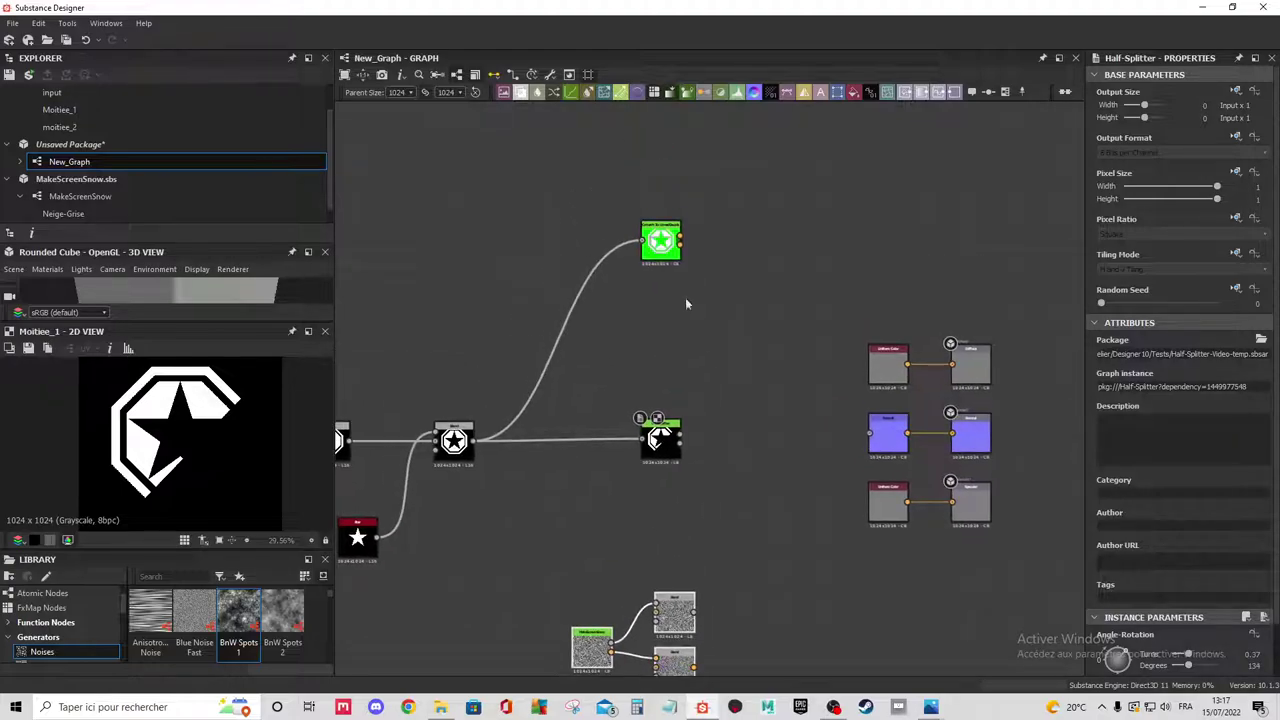
{"action": "scroll", "coordinate": [670, 235], "scroll_direction": "up", "scroll_amount": 2}
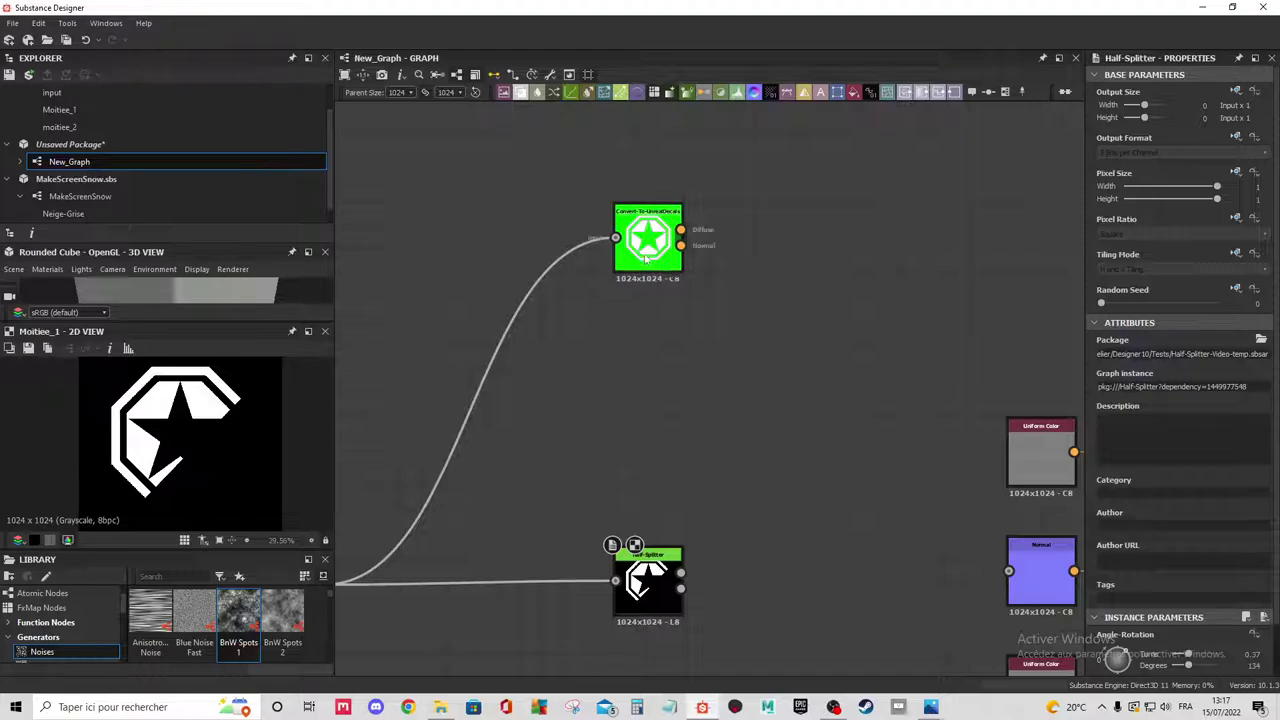
{"action": "scroll", "coordinate": [682, 258], "scroll_direction": "up", "scroll_amount": 1}
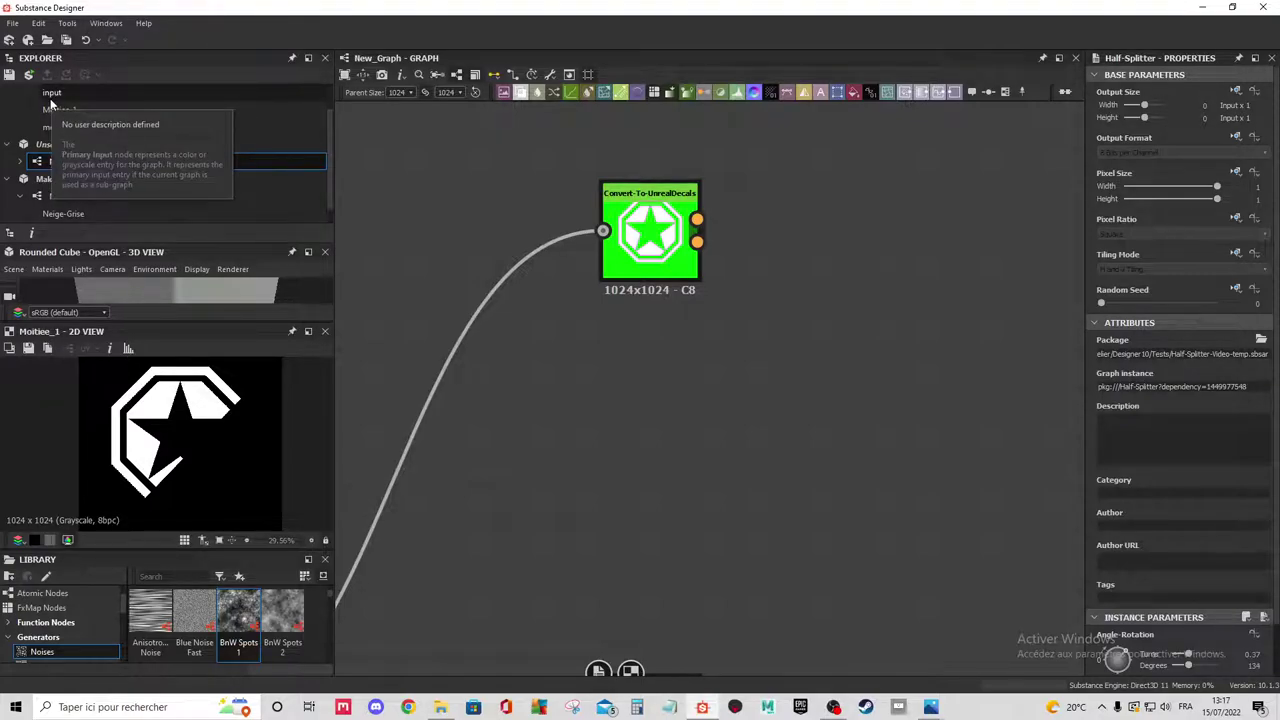
{"action": "scroll", "coordinate": [611, 378], "scroll_direction": "down", "scroll_amount": 3}
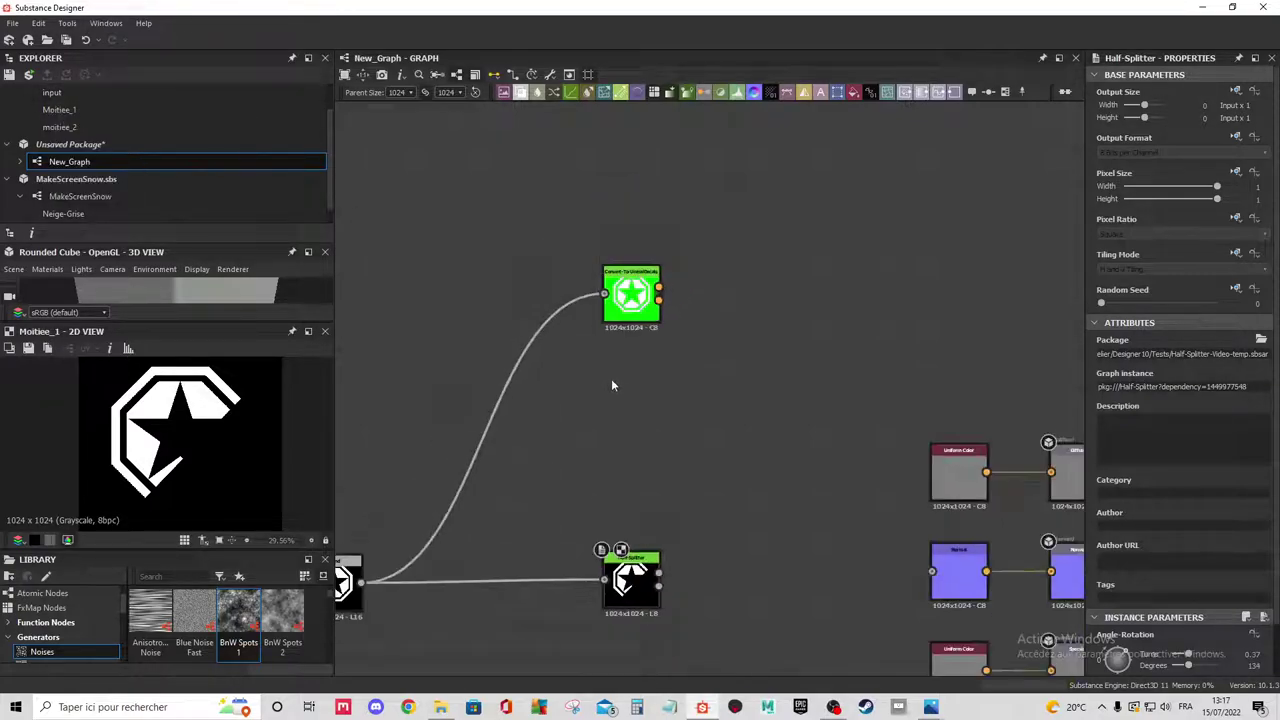
{"action": "mouse_move", "coordinate": [611, 378]}
{"action": "middle_mouse_down"}
{"action": "mouse_move", "coordinate": [632, 255]}
{"action": "mouse_move", "coordinate": [662, 342]}
{"action": "middle_mouse_up"}
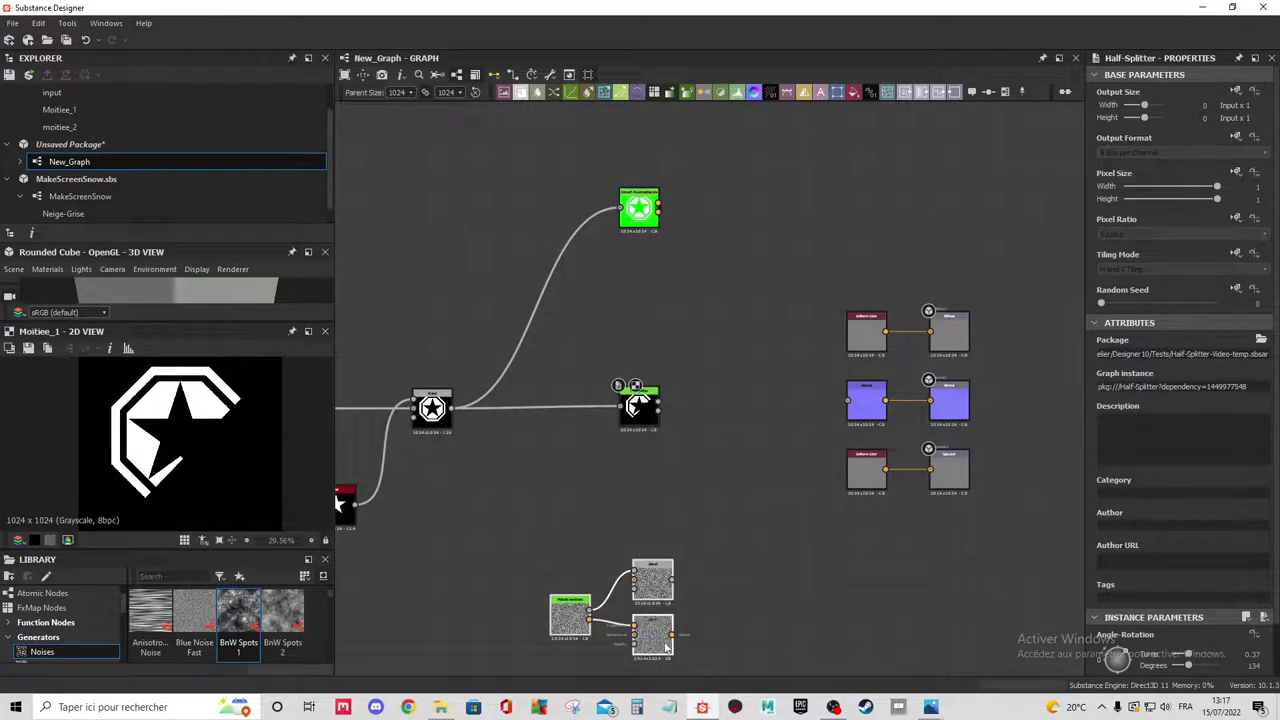
{"action": "left_click_drag", "start_coordinate": [667, 646], "coordinate": [652, 586]}
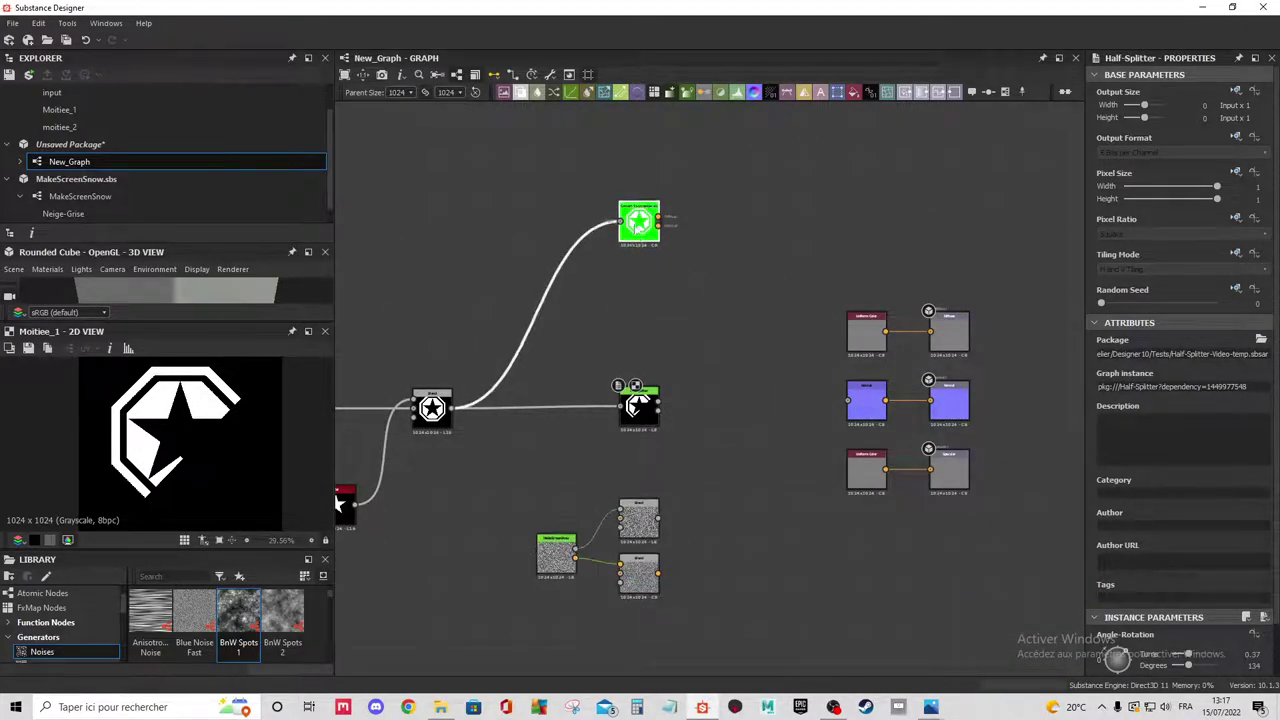
{"action": "left_click_drag", "start_coordinate": [640, 215], "coordinate": [640, 283]}
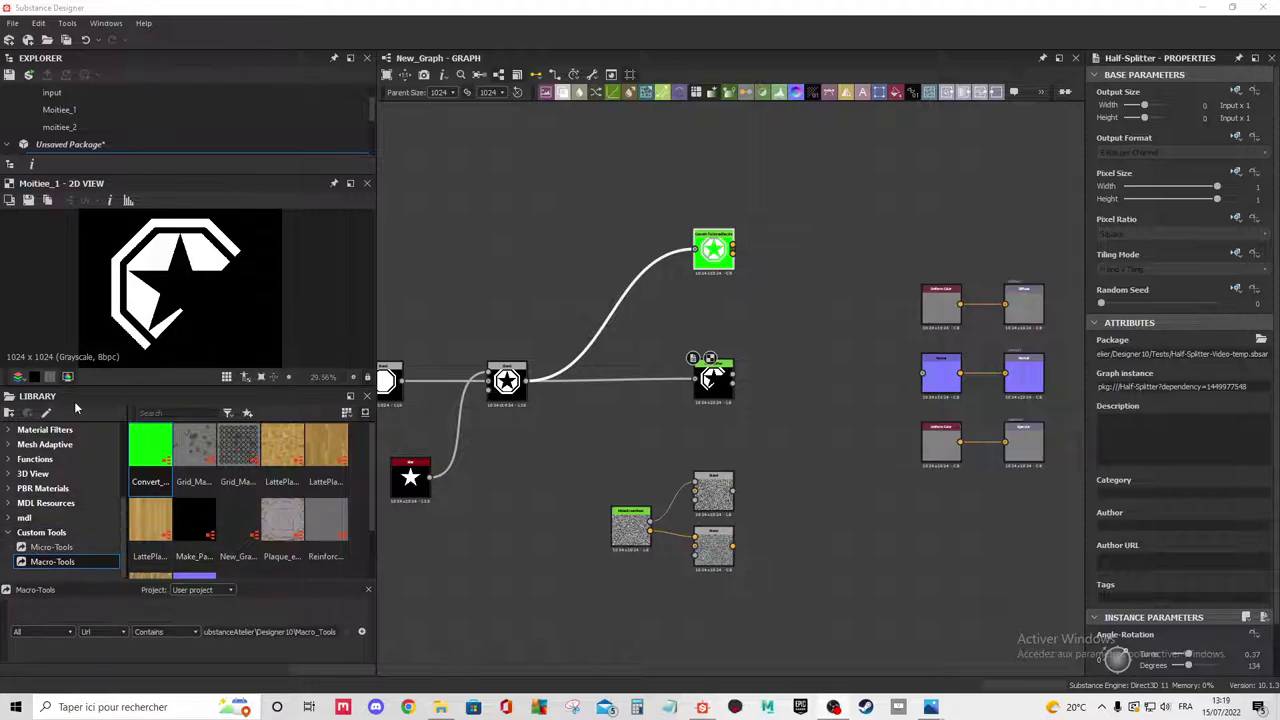
Show the Micro-Tools collection under Custom Tools in the Library.
{"action": "scroll", "coordinate": [238, 490], "scroll_direction": "down", "scroll_amount": 1}
{"action": "scroll", "coordinate": [290, 525], "scroll_direction": "up", "scroll_amount": 1}
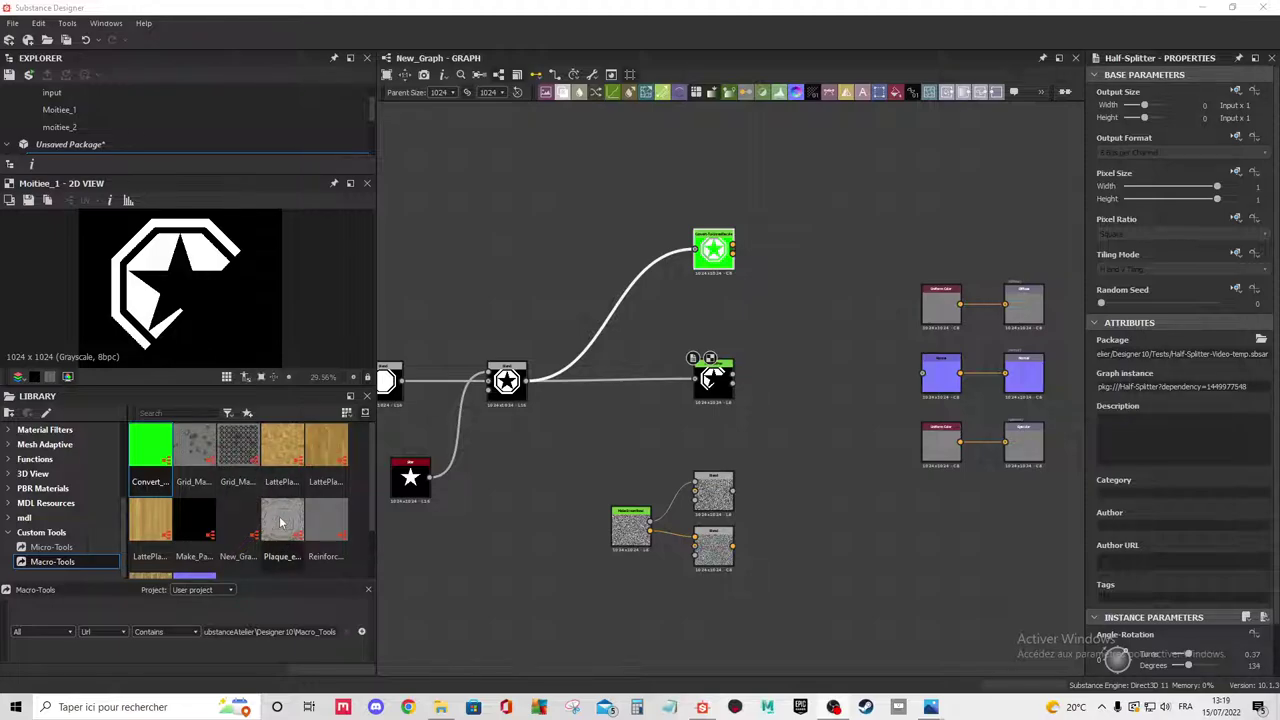
{"action": "scroll", "coordinate": [330, 478], "scroll_direction": "down", "scroll_amount": 1}
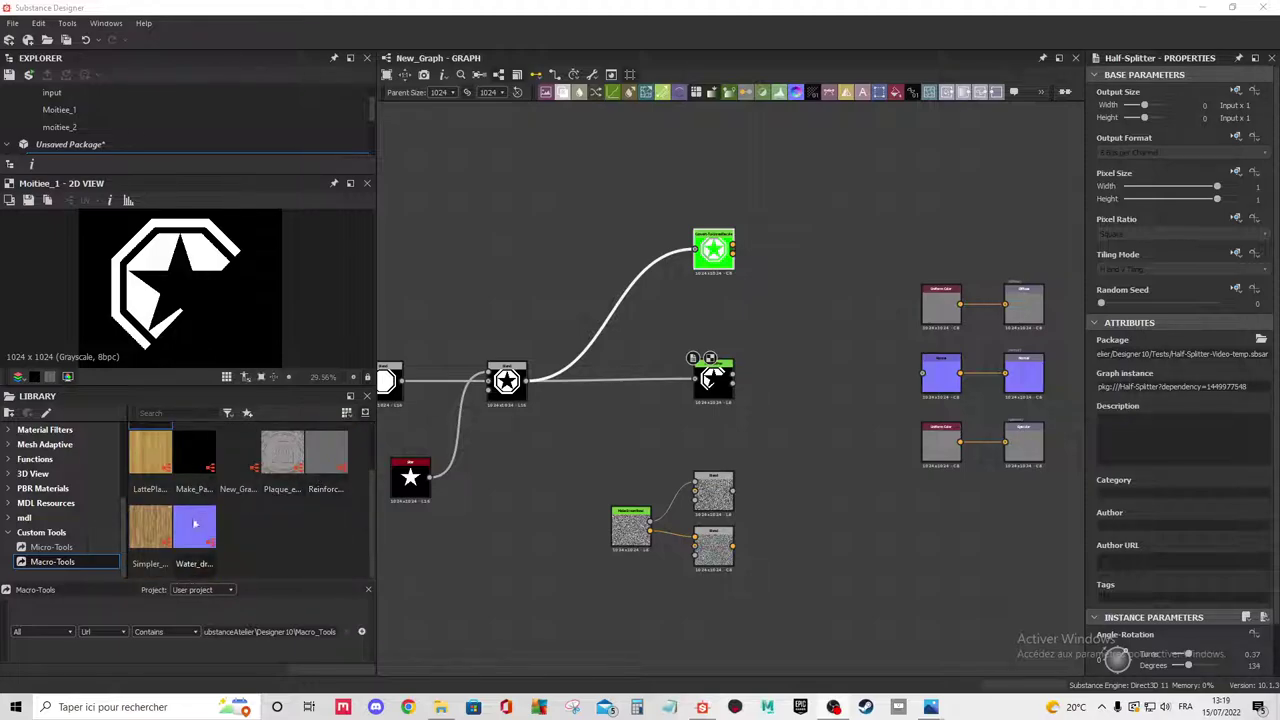
{"action": "left_click", "coordinate": [50, 547]}
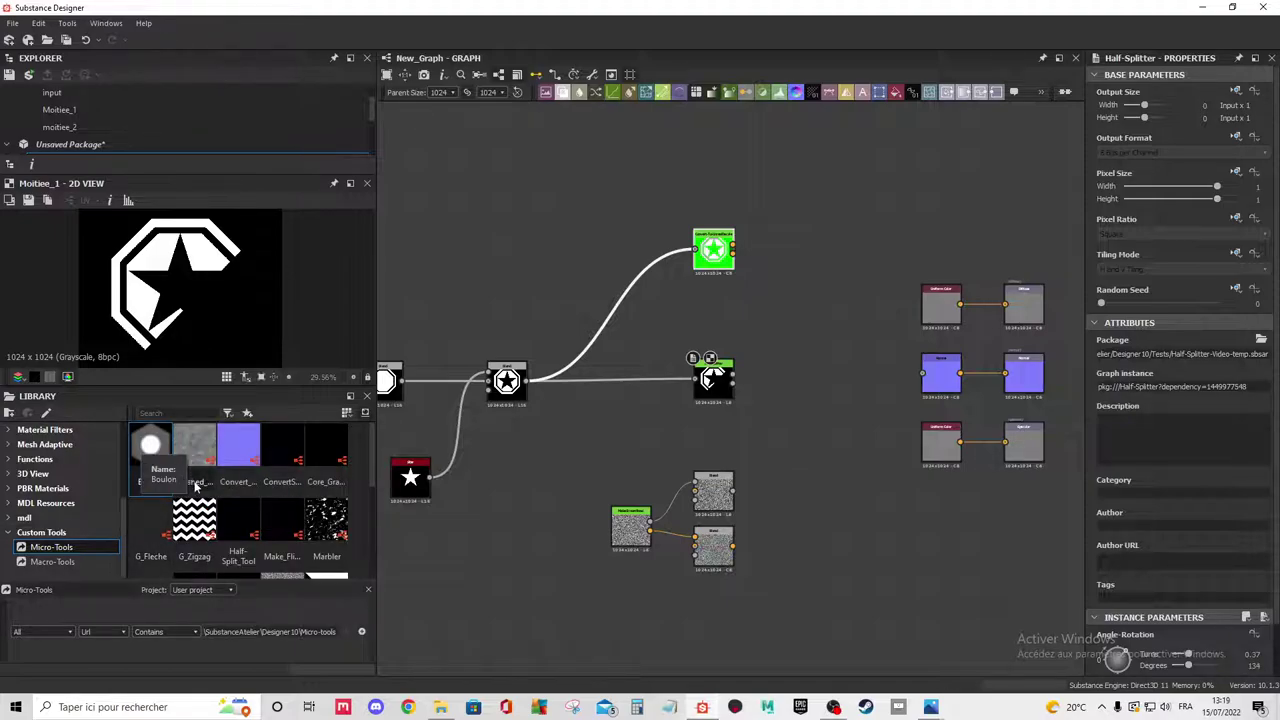
{"action": "scroll", "coordinate": [150, 455], "scroll_direction": "down", "scroll_amount": 3}
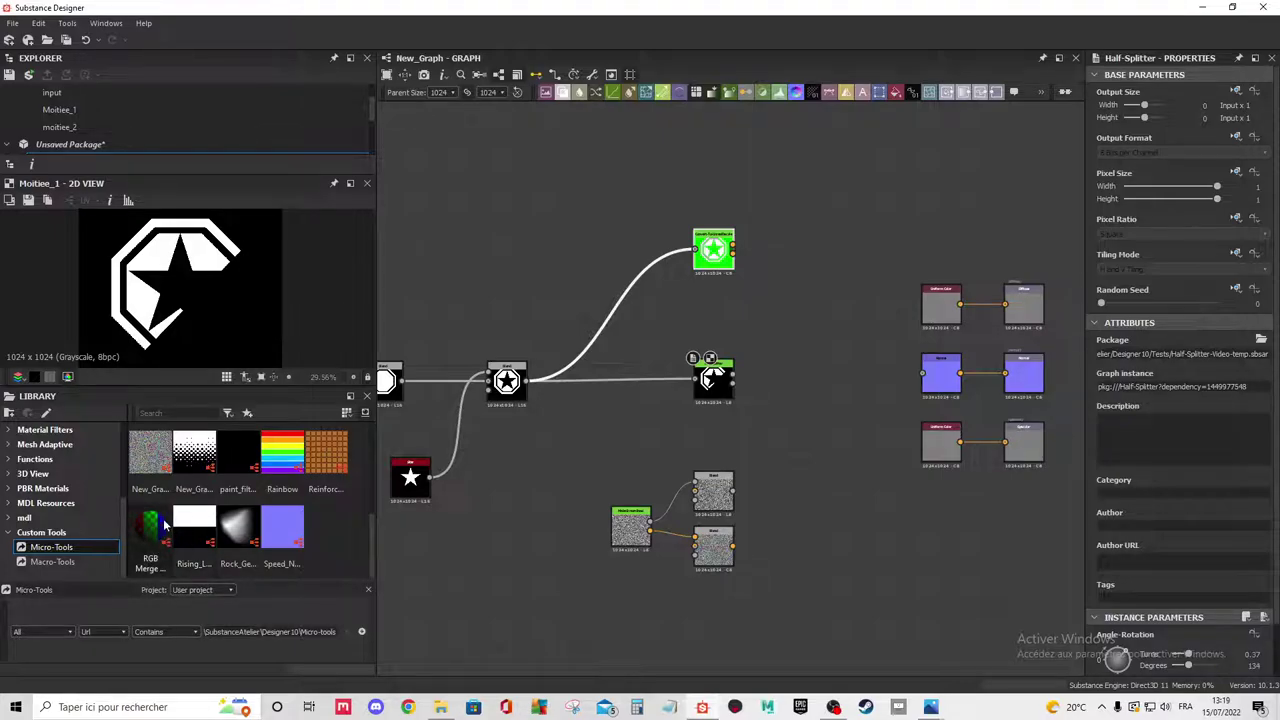
Drag the RGB Merge tool into the graph as a test, then delete the node.
{"action": "middle_click_drag", "start_coordinate": [497, 449], "coordinate": [543, 517]}
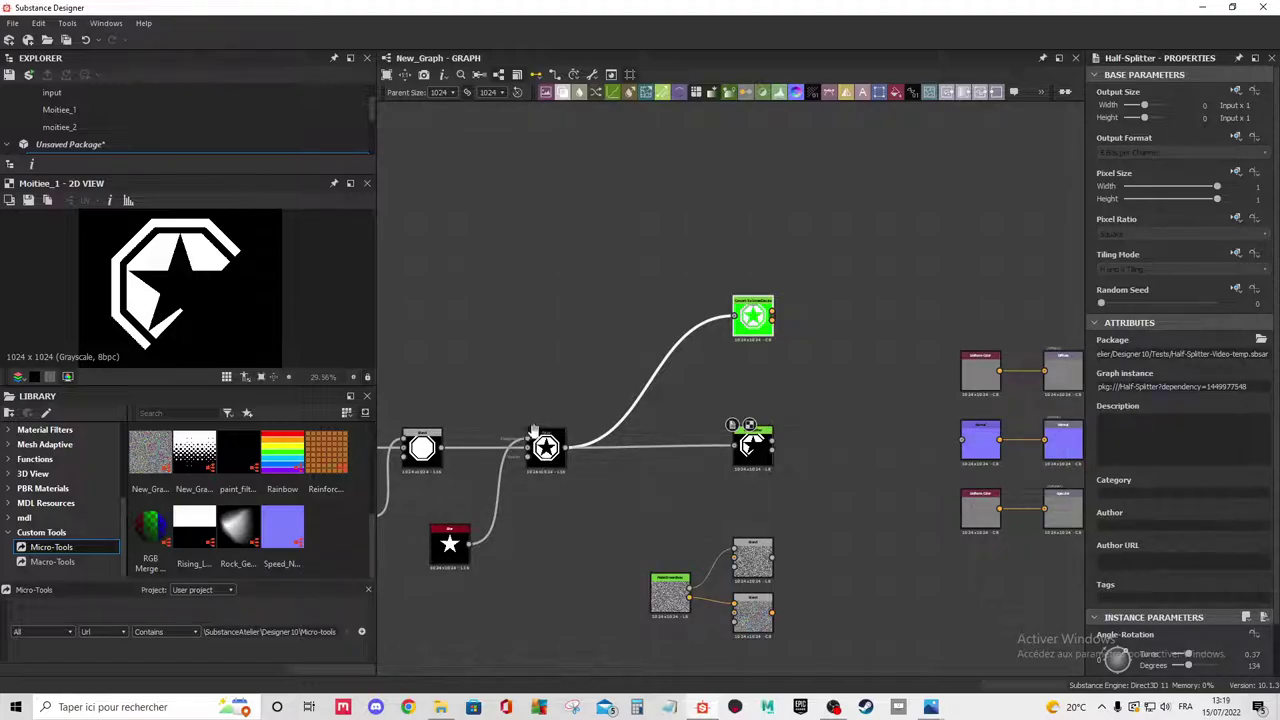
{"action": "middle_click_drag", "start_coordinate": [548, 436], "coordinate": [611, 286]}
{"action": "left_click_drag", "start_coordinate": [148, 532], "coordinate": [526, 503]}
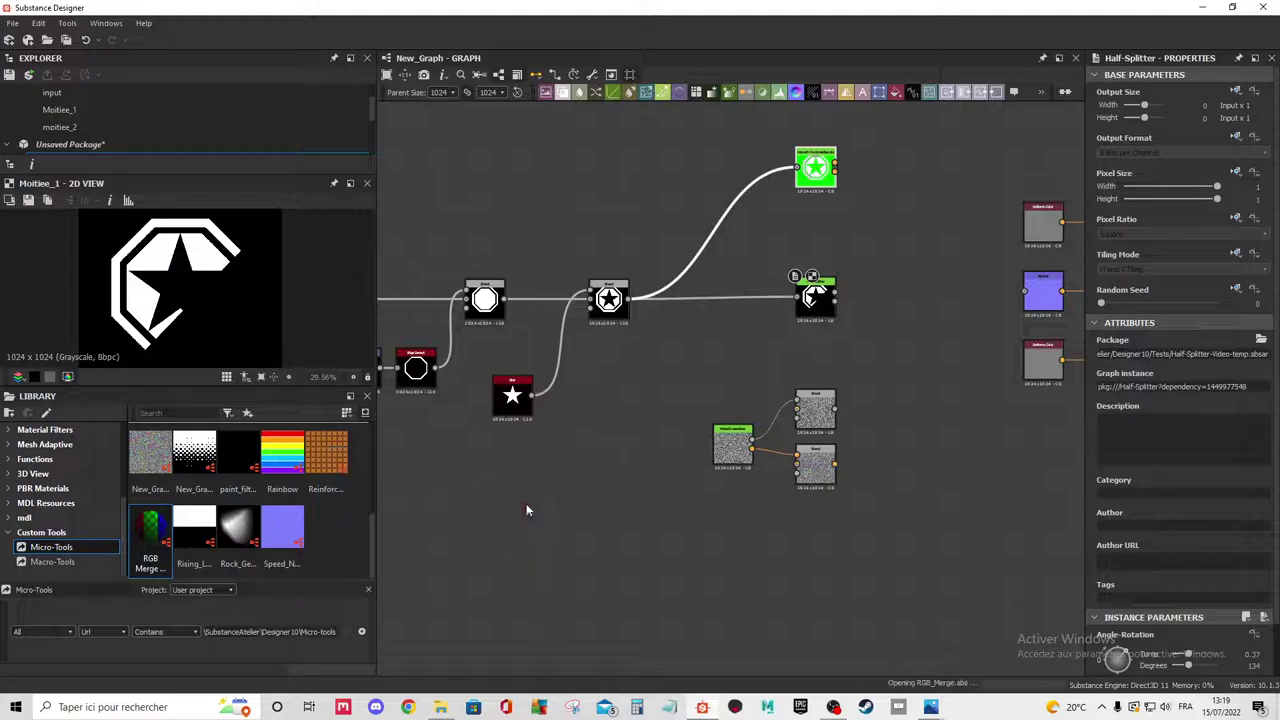
{"action": "scroll", "coordinate": [510, 492], "scroll_direction": "up", "scroll_amount": 5}
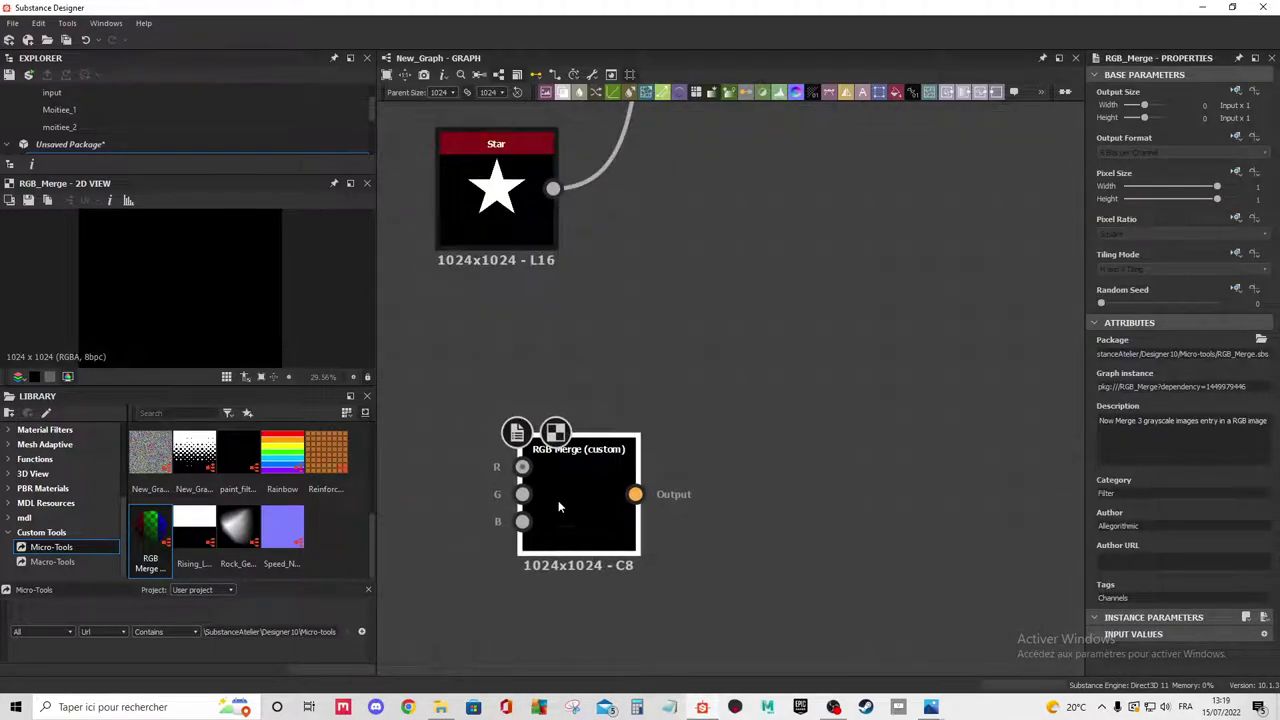
{"action": "scroll", "coordinate": [558, 500], "scroll_direction": "down", "scroll_amount": 3}
{"action": "scroll", "coordinate": [578, 487], "scroll_direction": "down", "scroll_amount": 2}
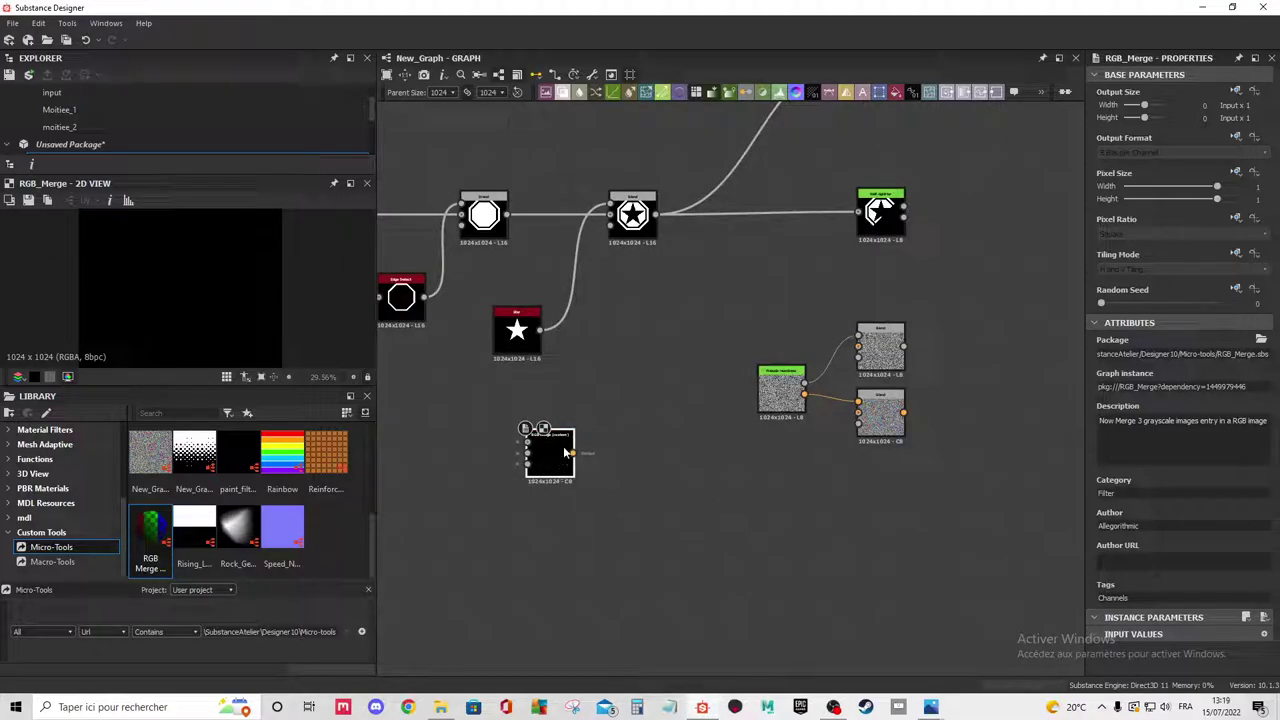
{"action": "scroll", "coordinate": [563, 446], "scroll_direction": "down", "scroll_amount": 2}
{"action": "scroll", "coordinate": [642, 443], "scroll_direction": "down", "scroll_amount": 2}
{"action": "scroll", "coordinate": [642, 443], "scroll_direction": "up", "scroll_amount": 4}
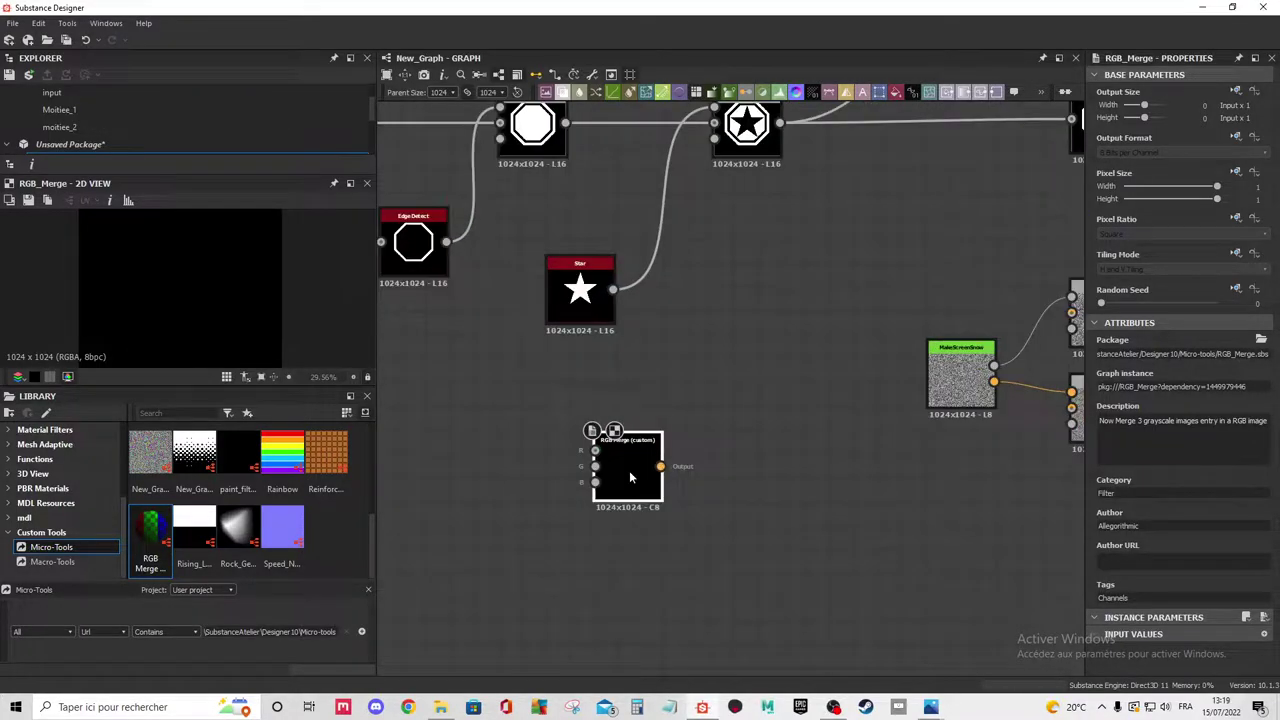
{"action": "key", "text": "Delete"}
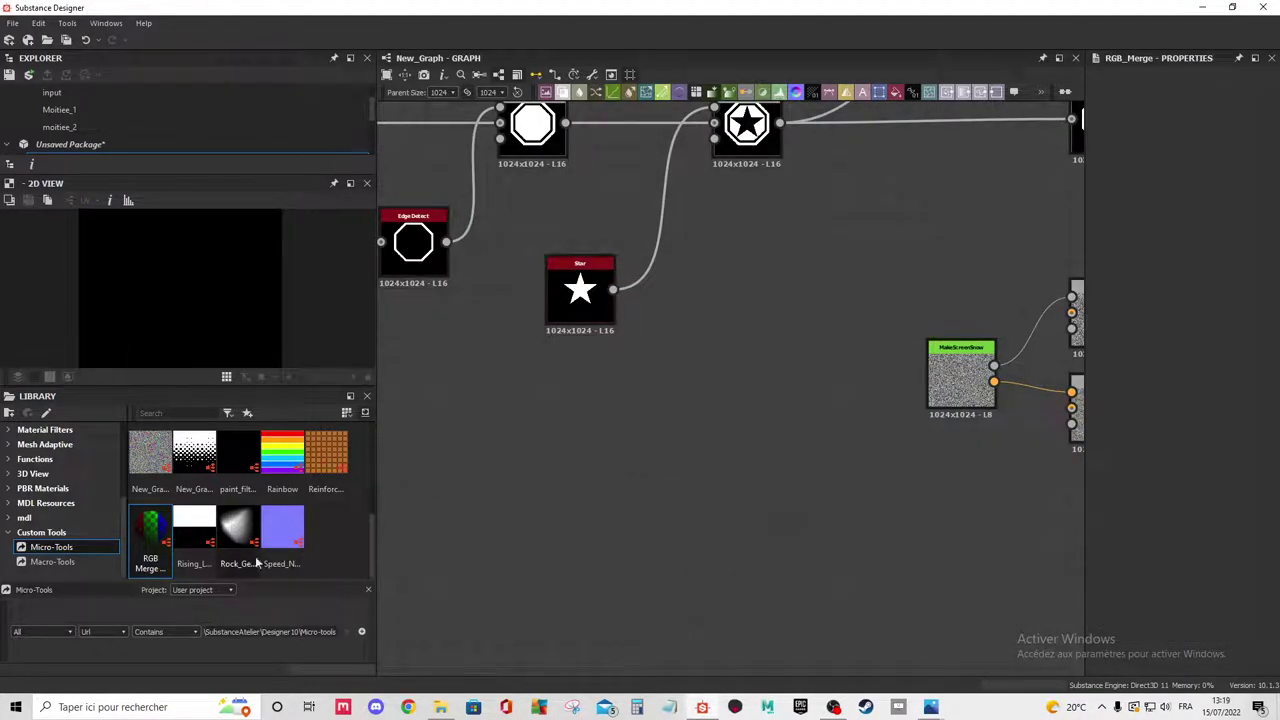
Expand Custom Tools again and reselect Micro-Tools to list RGB Merge, Rising, Rock and Speed.
{"action": "scroll", "coordinate": [81, 522], "scroll_direction": "up", "scroll_amount": 1}
{"action": "scroll", "coordinate": [81, 529], "scroll_direction": "down", "scroll_amount": 1}
{"action": "double_click", "coordinate": [80, 530]}
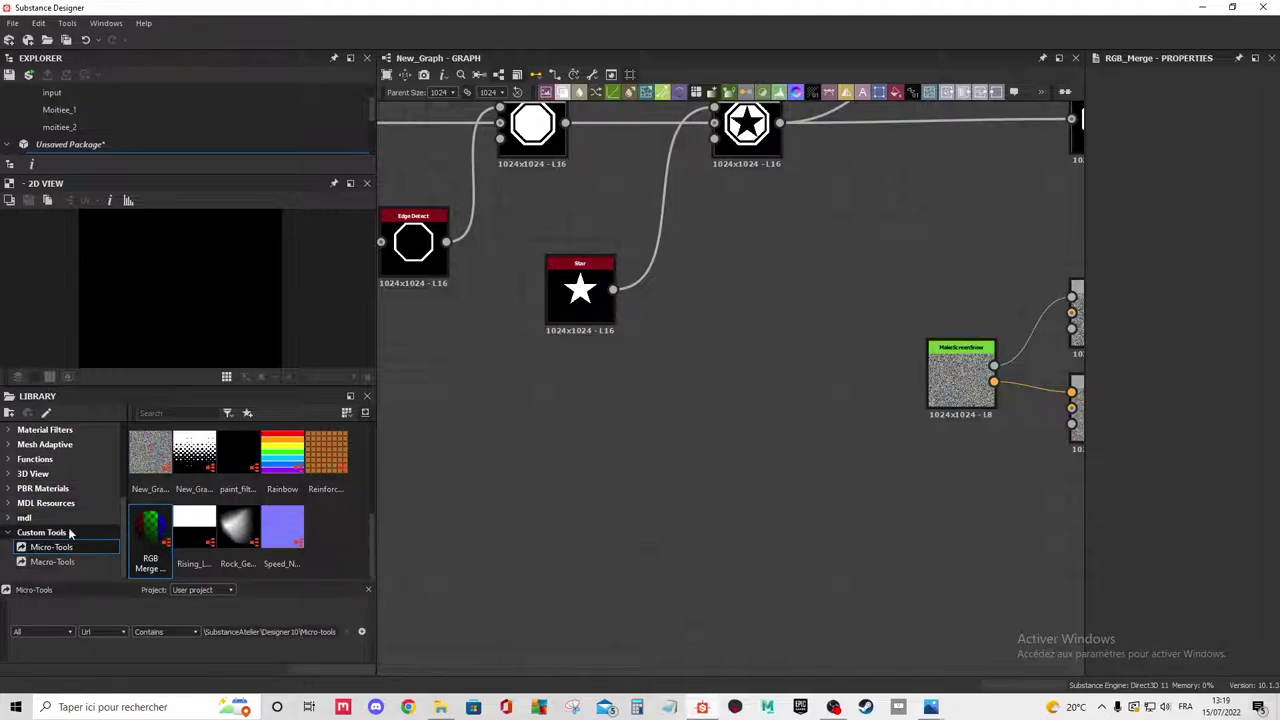
{"action": "left_click", "coordinate": [52, 547]}
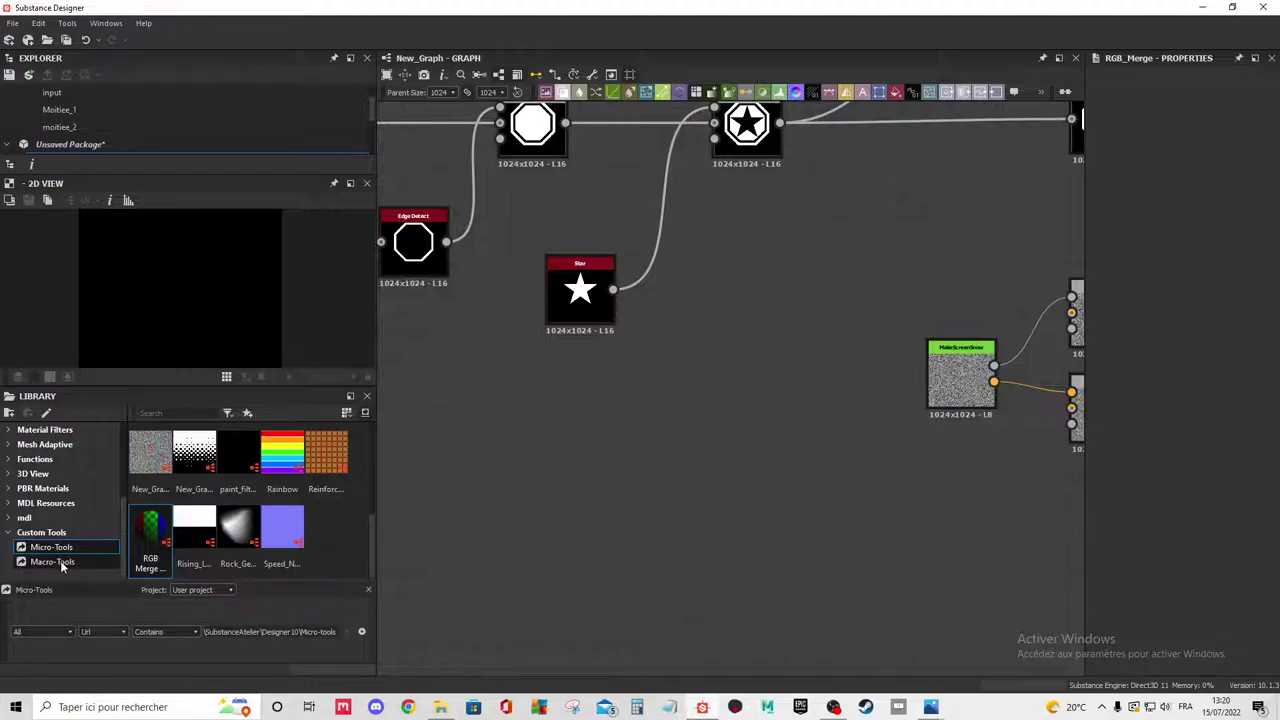
Confirm the recursive E:/SubstanceAtelier/Designer10 path in the project's Library preferences and close with OK.
{"action": "left_click", "coordinate": [38, 23]}
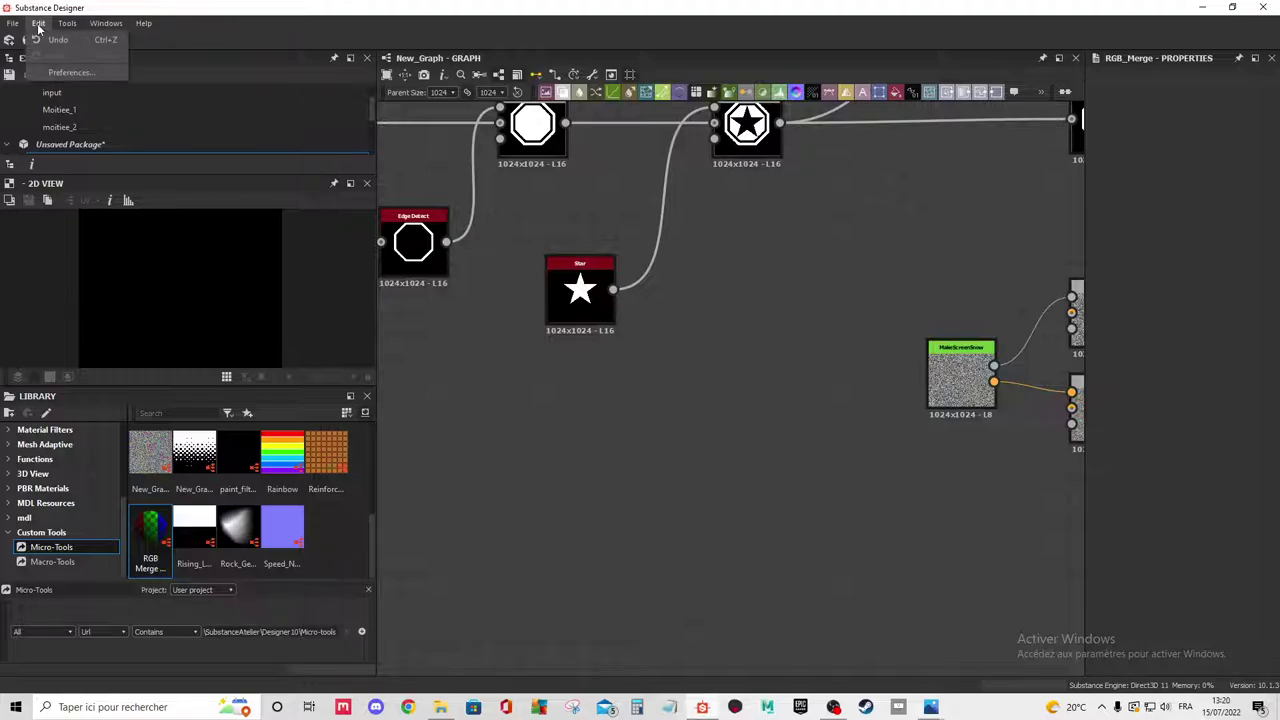
{"action": "left_click", "coordinate": [66, 72]}
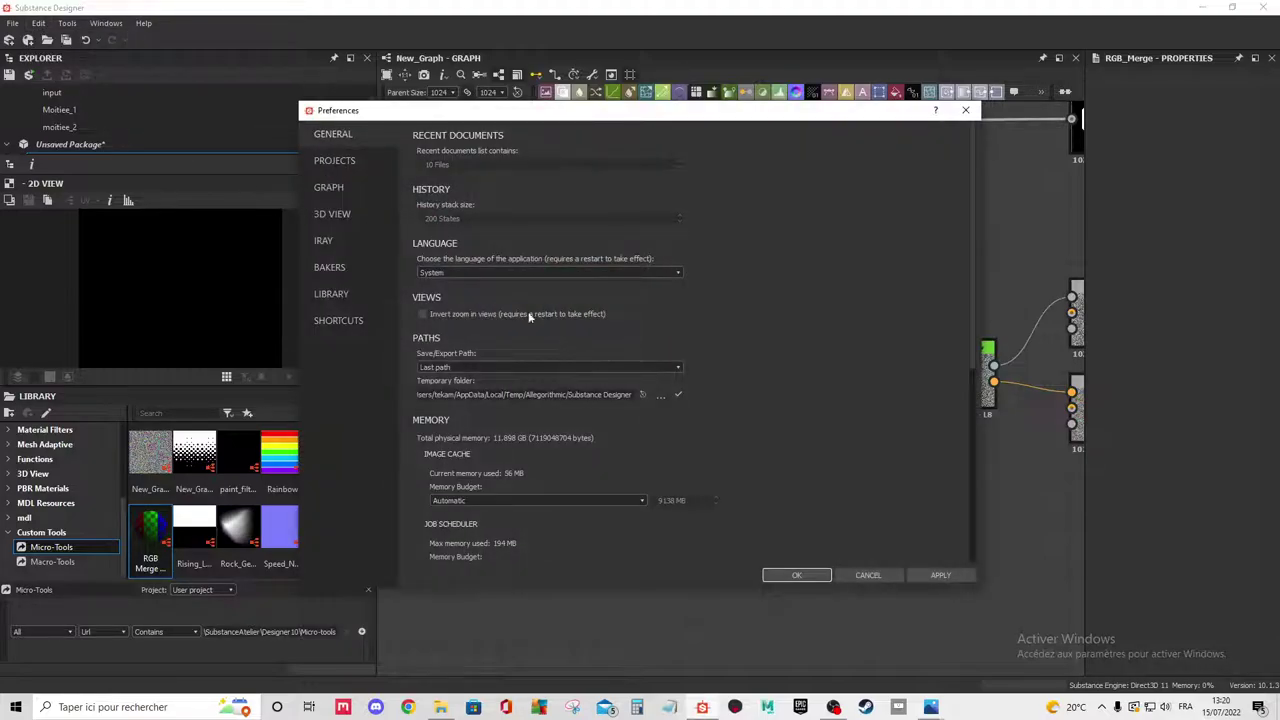
{"action": "scroll", "coordinate": [405, 290], "scroll_direction": "down", "scroll_amount": 1}
{"action": "left_click", "coordinate": [353, 292]}
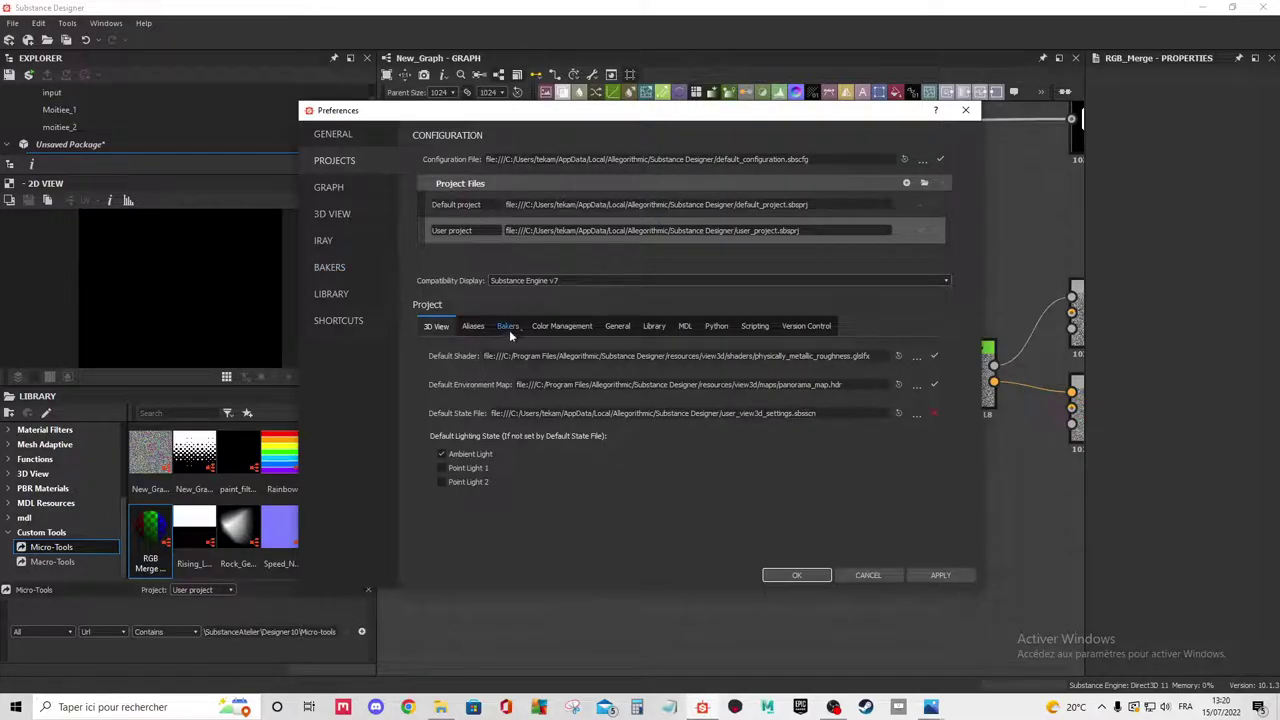
{"action": "left_click", "coordinate": [654, 326]}
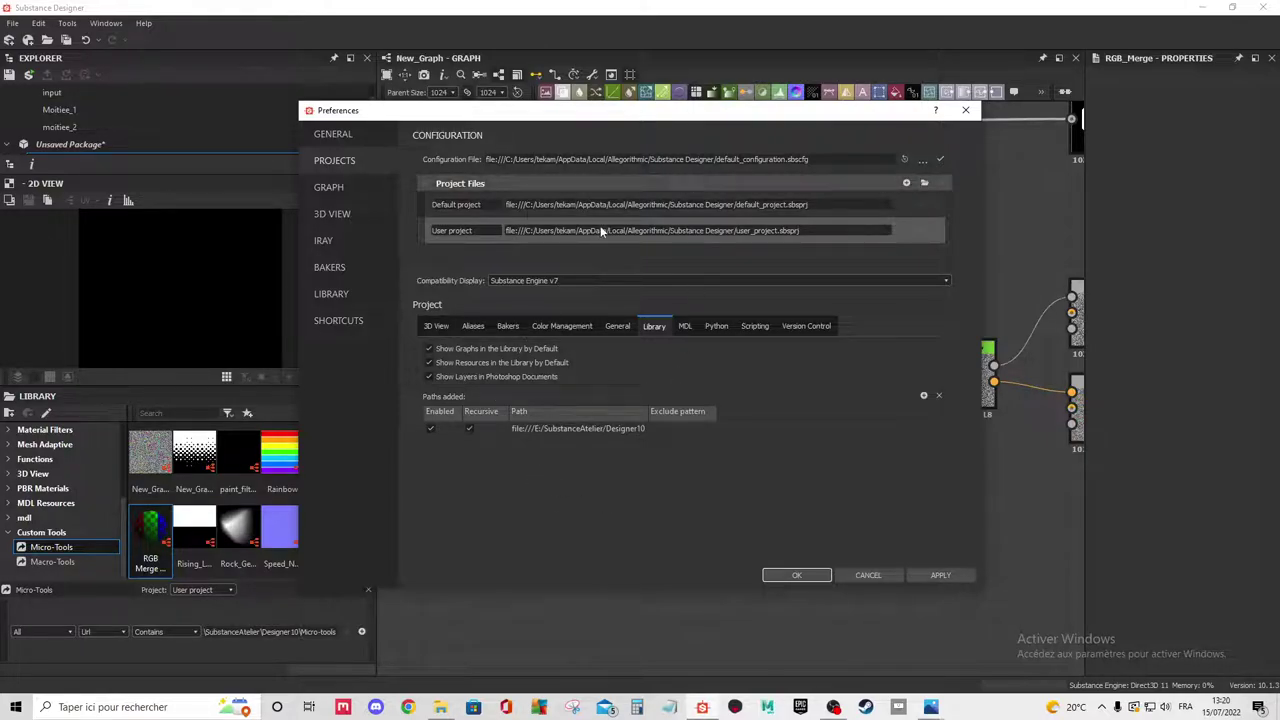
{"action": "left_click", "coordinate": [809, 580]}
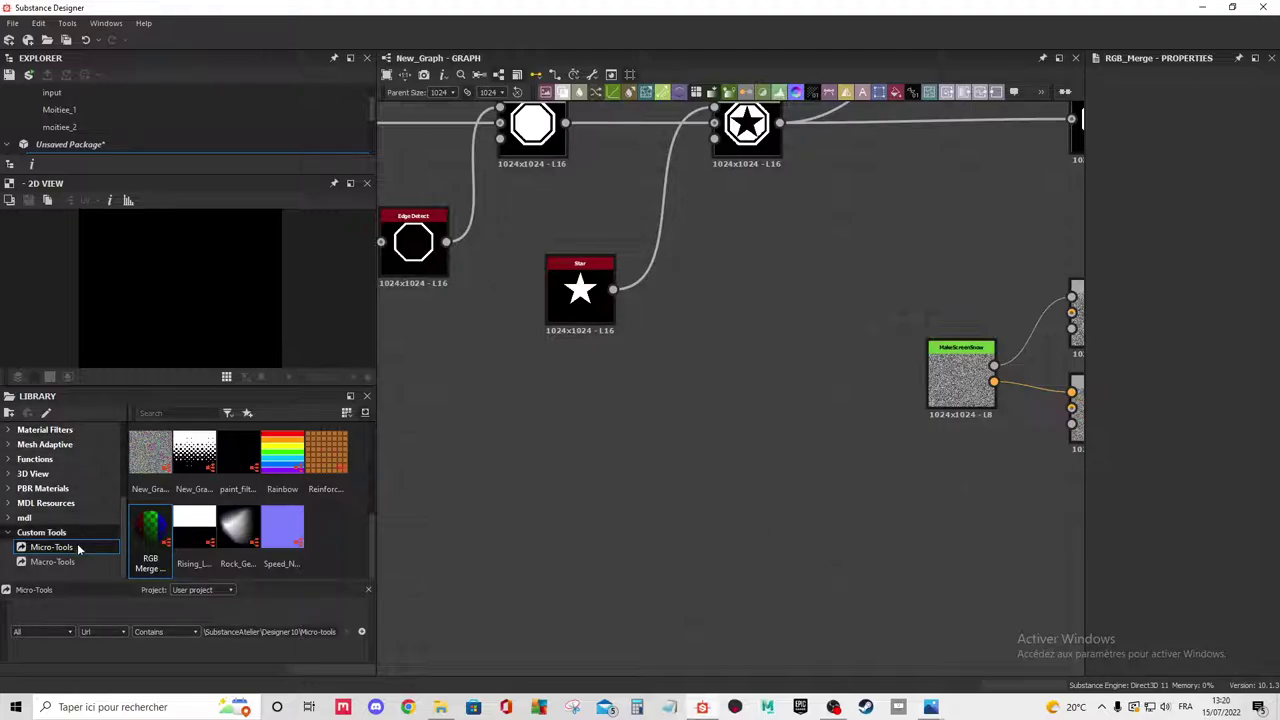
Add a new filter under the Custom Tools library category.
{"action": "left_click", "coordinate": [32, 537]}
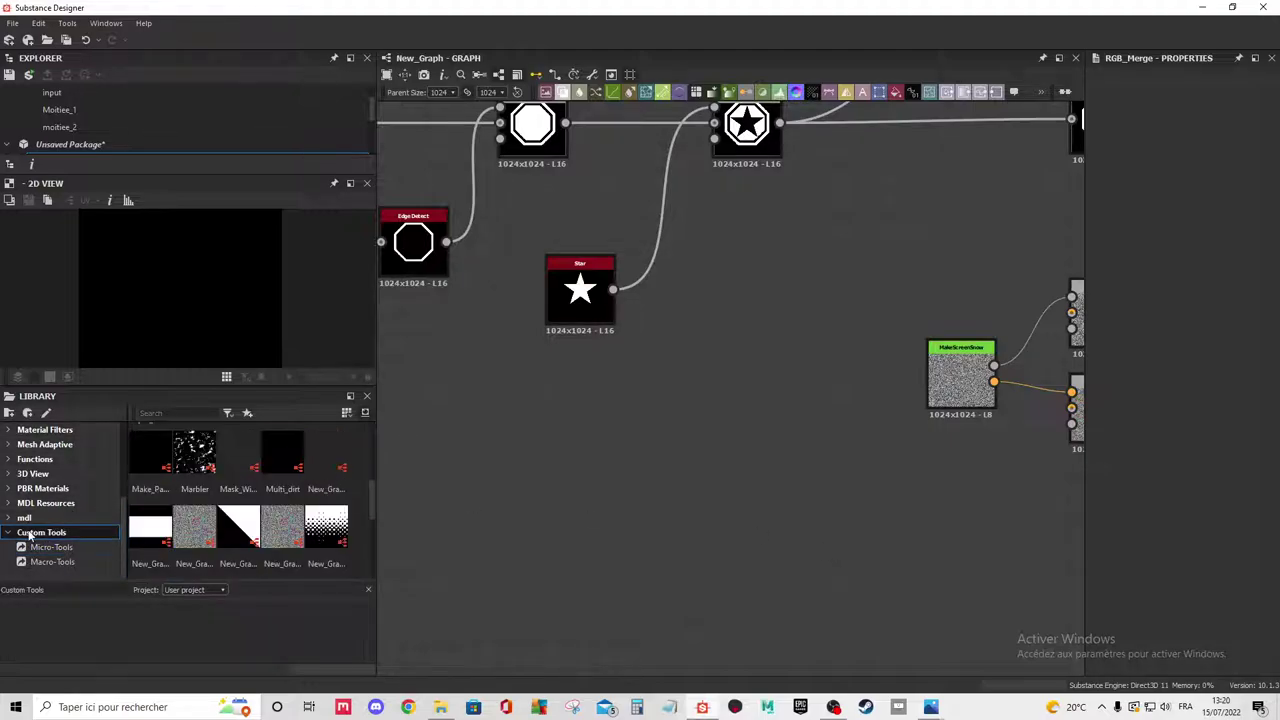
{"action": "right_click", "coordinate": [30, 537]}
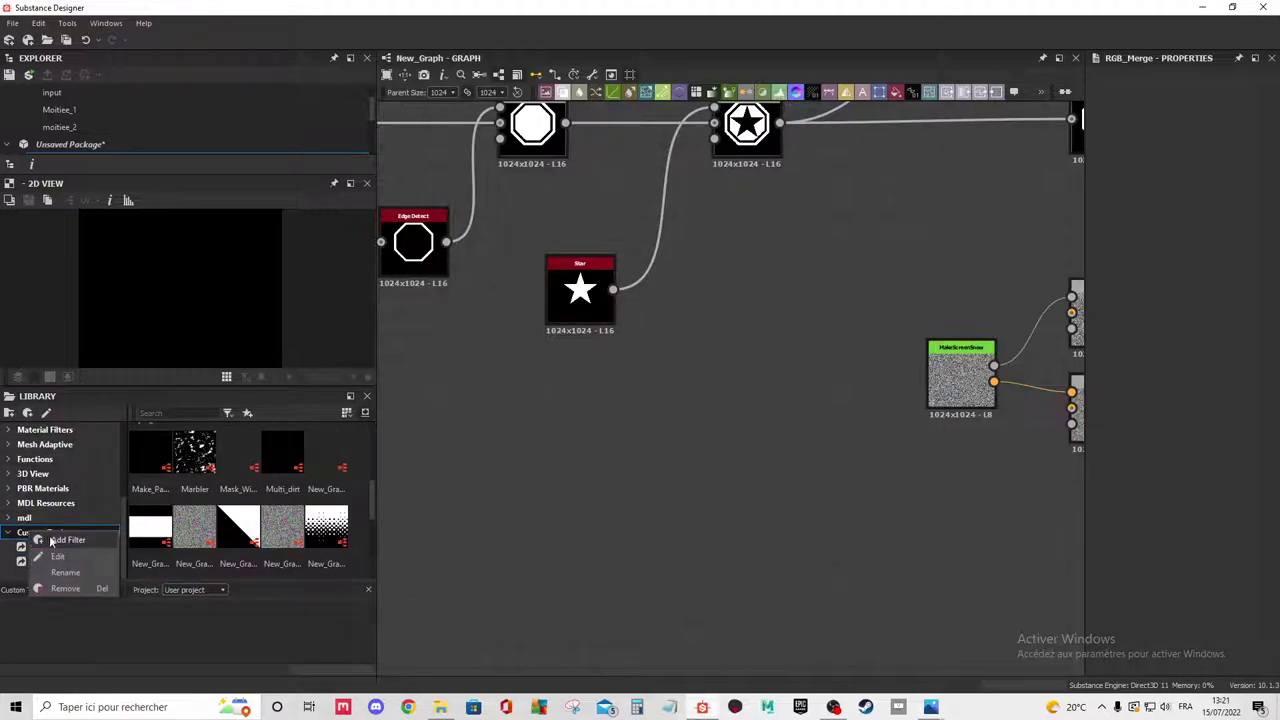
{"action": "left_click", "coordinate": [52, 542]}
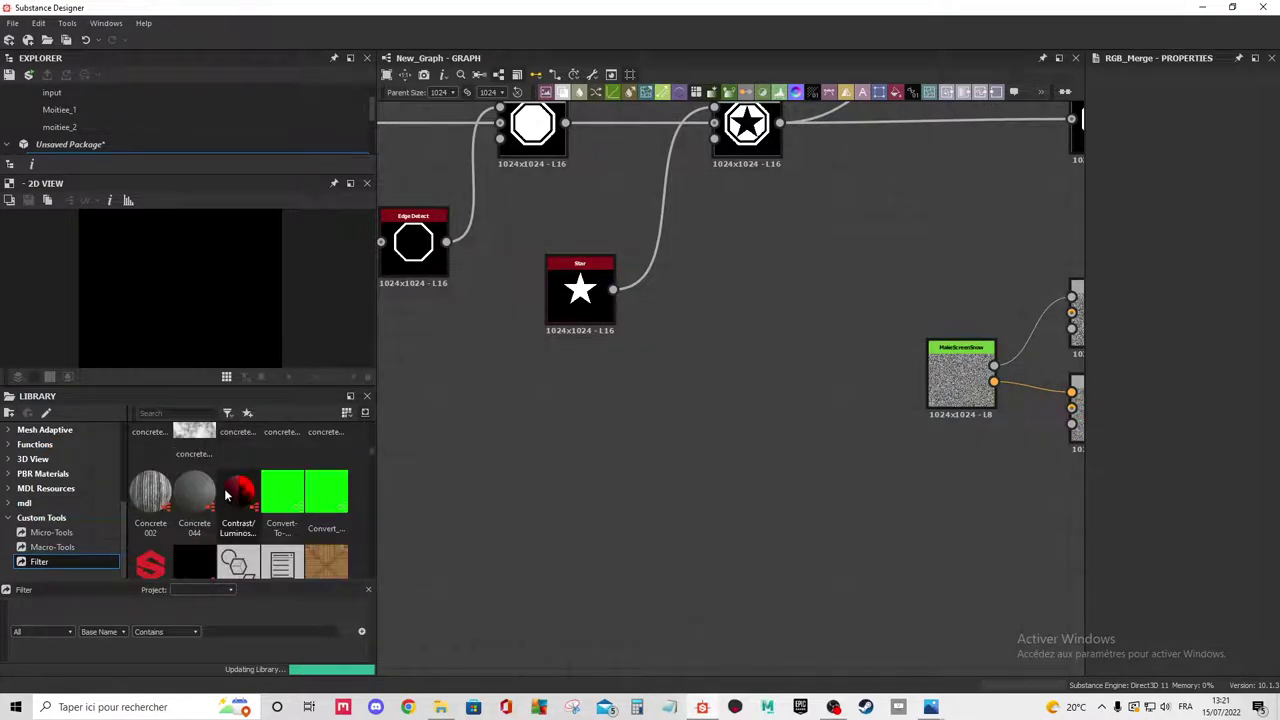
Switch the filter field from Base Name to Url and open the Tests folder in File Explorer.
{"action": "scroll", "coordinate": [226, 492], "scroll_direction": "down", "scroll_amount": 2}
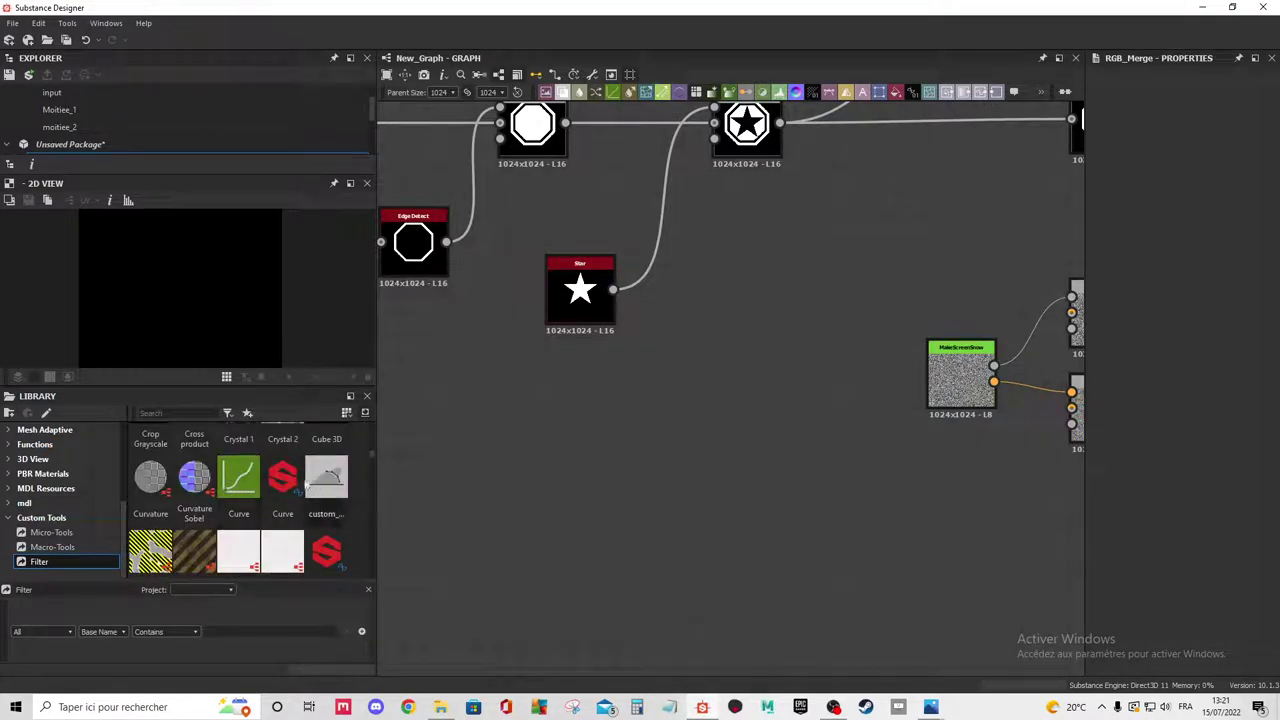
{"action": "scroll", "coordinate": [187, 520], "scroll_direction": "down", "scroll_amount": 2}
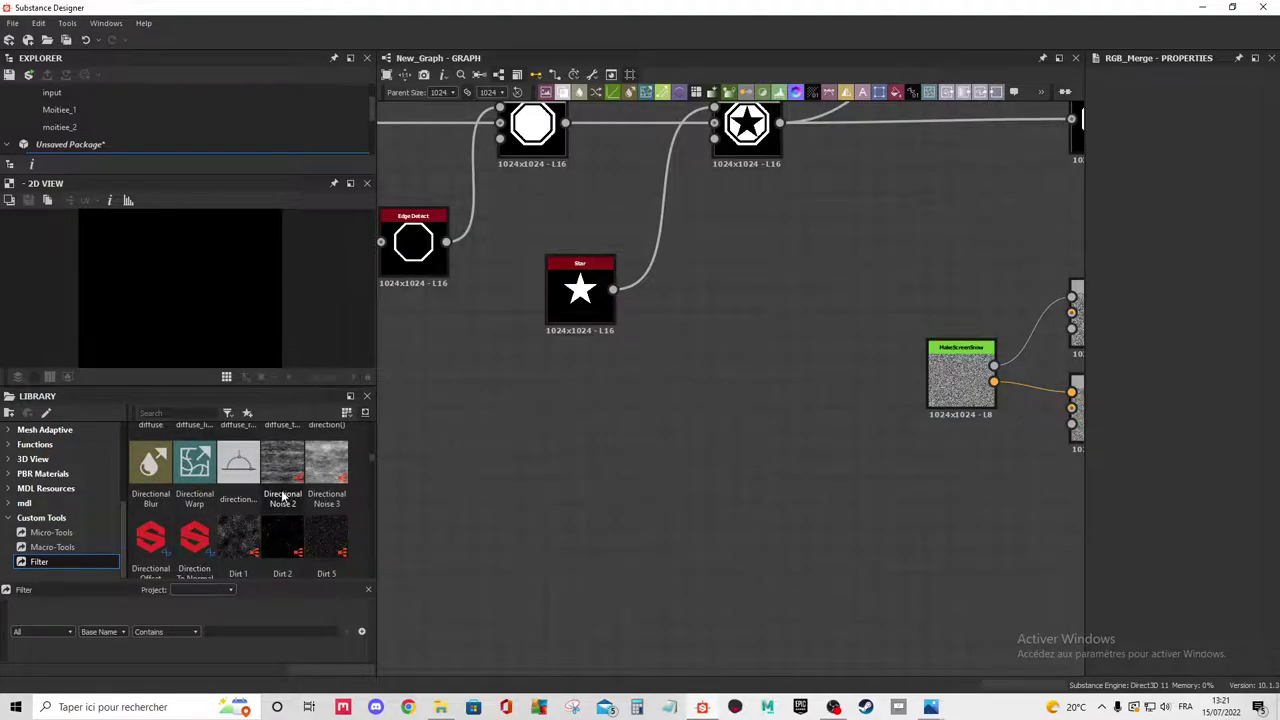
{"action": "scroll", "coordinate": [194, 498], "scroll_direction": "down", "scroll_amount": 2}
{"action": "scroll", "coordinate": [194, 498], "scroll_direction": "down", "scroll_amount": 2}
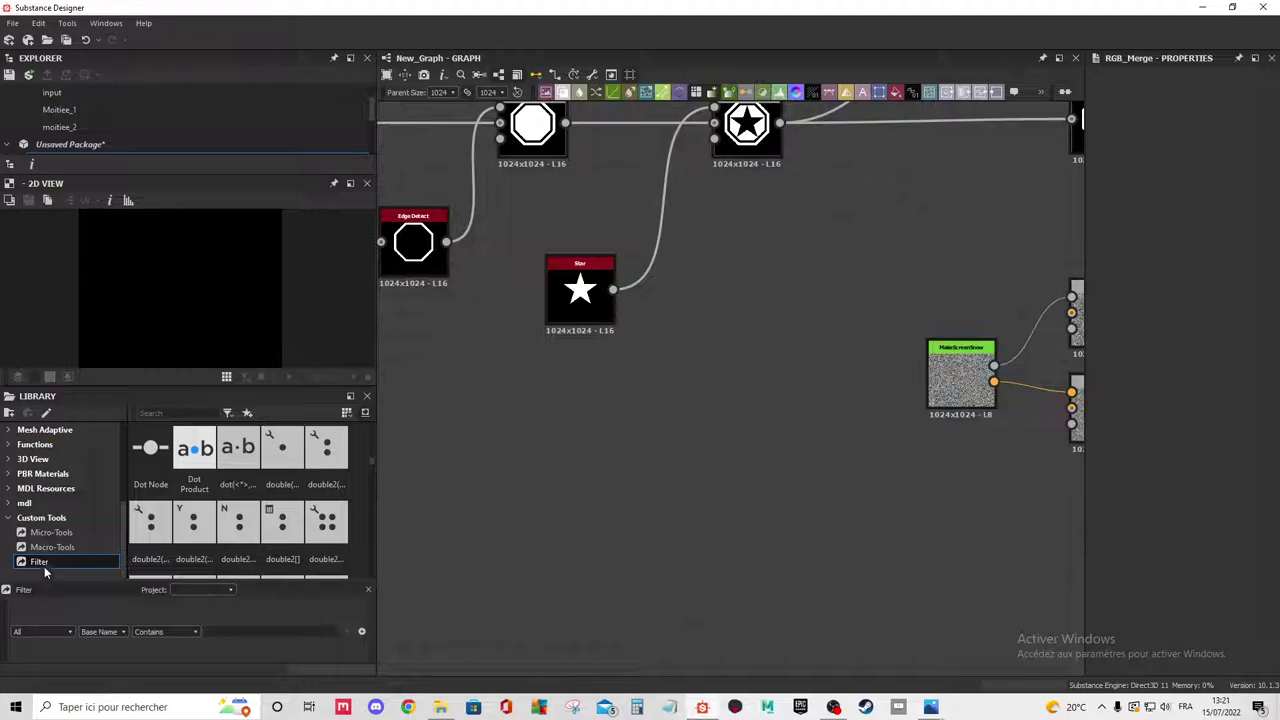
{"action": "left_click", "coordinate": [88, 633]}
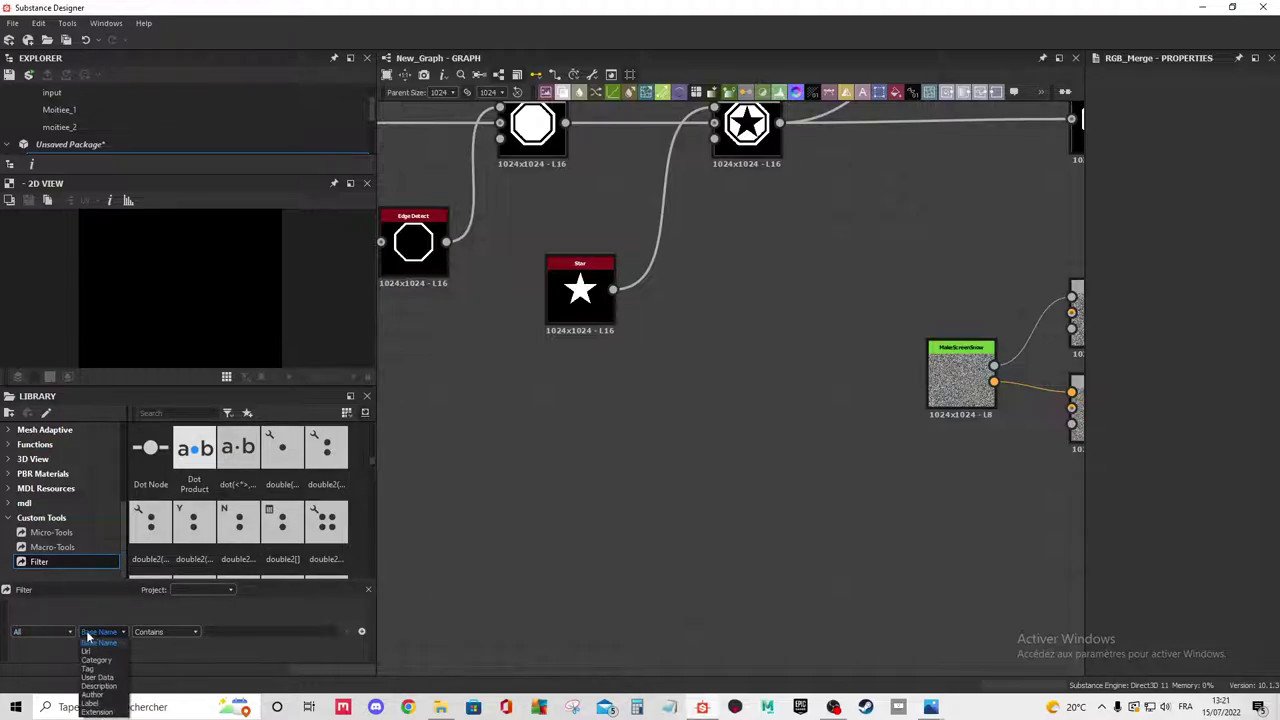
{"action": "left_click", "coordinate": [102, 651]}
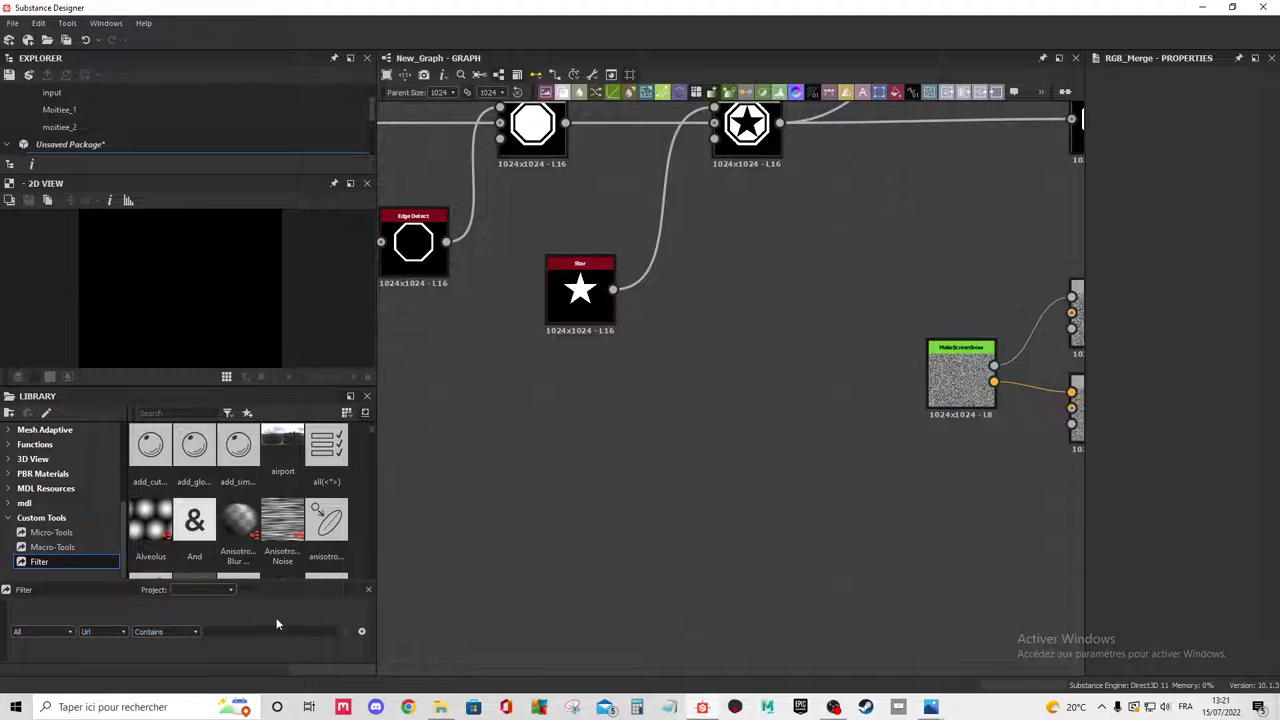
{"action": "left_click", "coordinate": [440, 707]}
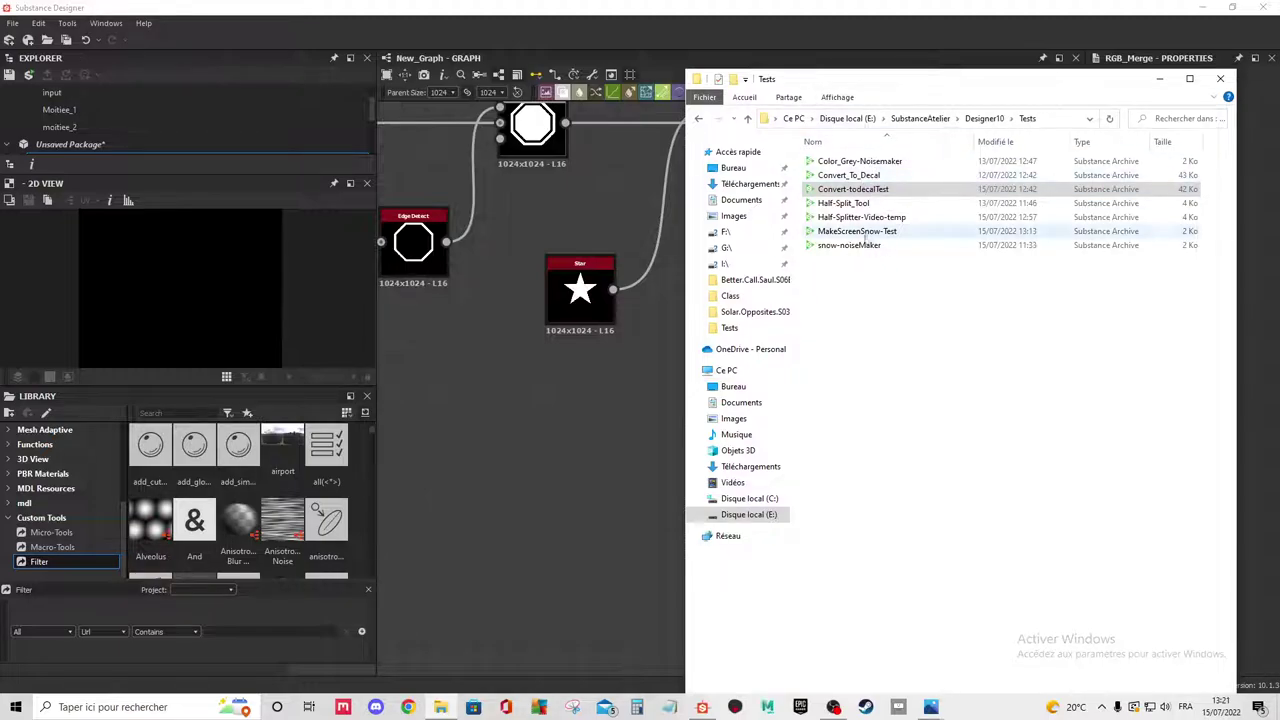
Cut the Tests folder path from the Explorer address bar and close the Explorer window.
{"action": "left_click", "coordinate": [817, 118]}
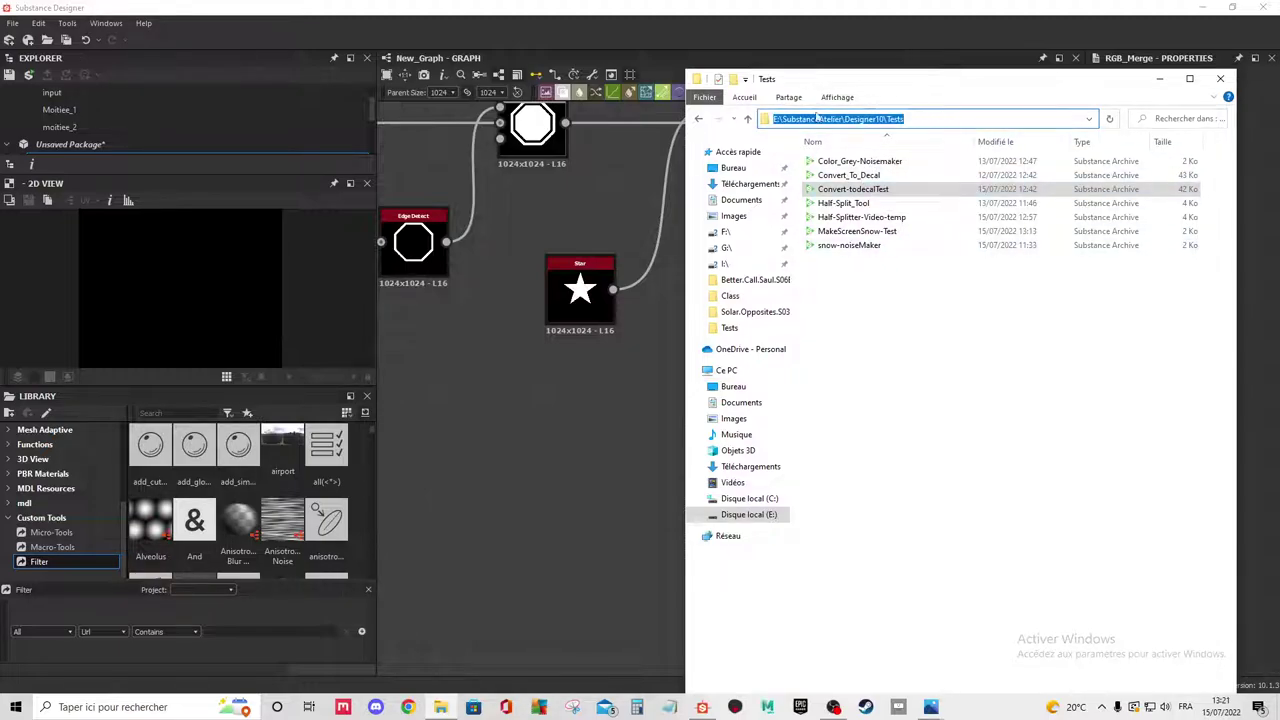
{"action": "right_click", "coordinate": [936, 121]}
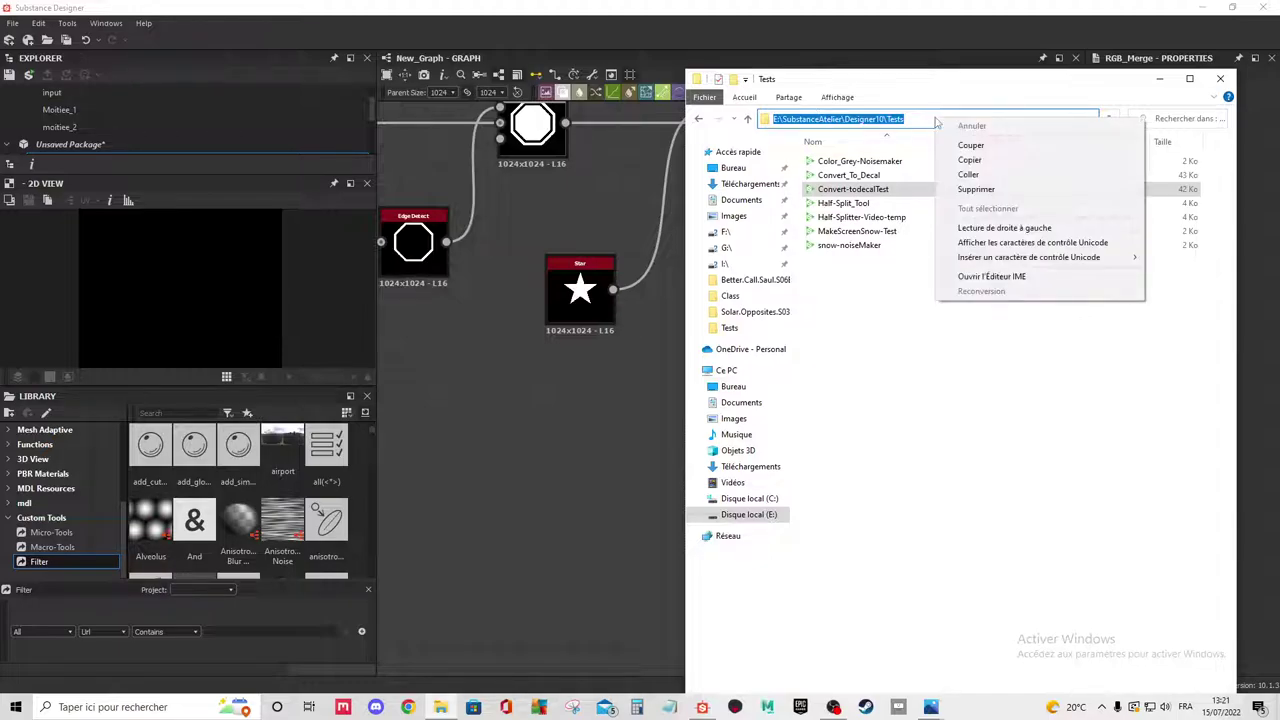
{"action": "left_click", "coordinate": [970, 145]}
{"action": "left_click_drag", "start_coordinate": [1018, 88], "coordinate": [1030, 90]}
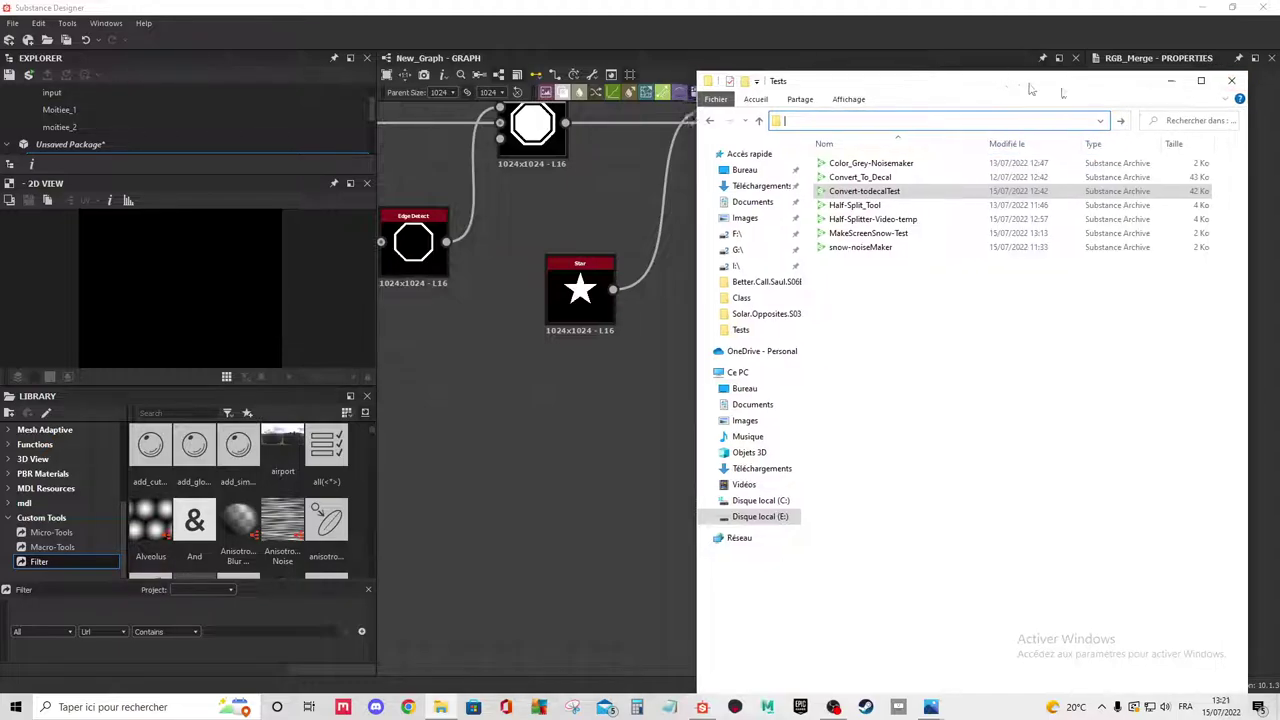
{"action": "left_click", "coordinate": [1171, 80]}
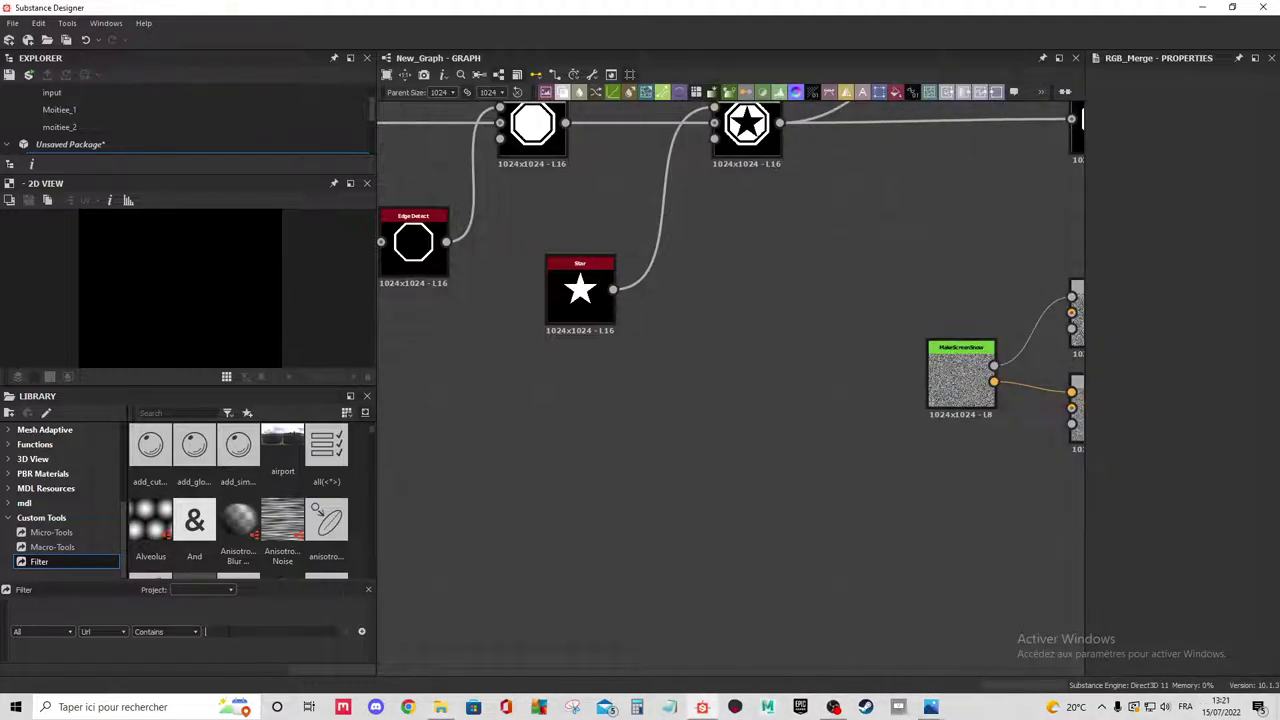
Paste the Tests folder path into the Url filter, apply it, and enlarge the Library panel.
{"action": "right_click", "coordinate": [227, 637]}
{"action": "left_click", "coordinate": [253, 590]}
{"action": "left_click", "coordinate": [67, 560]}
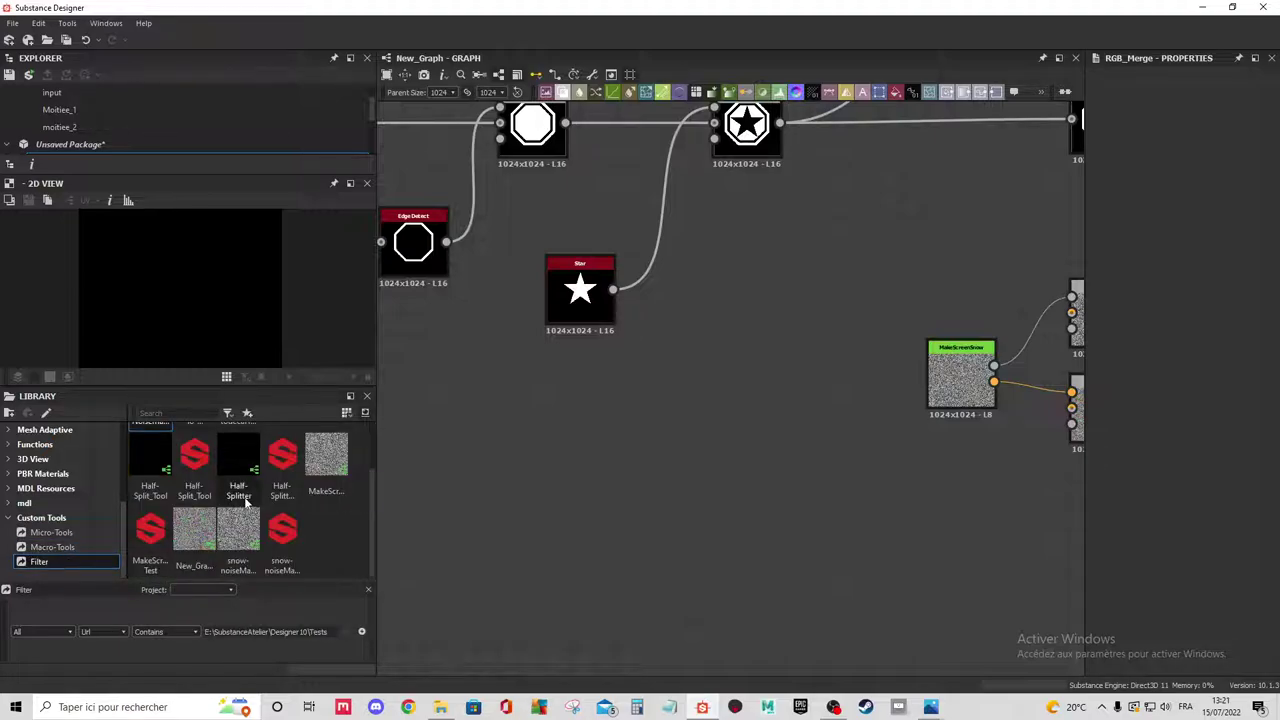
{"action": "left_click_drag", "start_coordinate": [307, 386], "coordinate": [307, 273]}
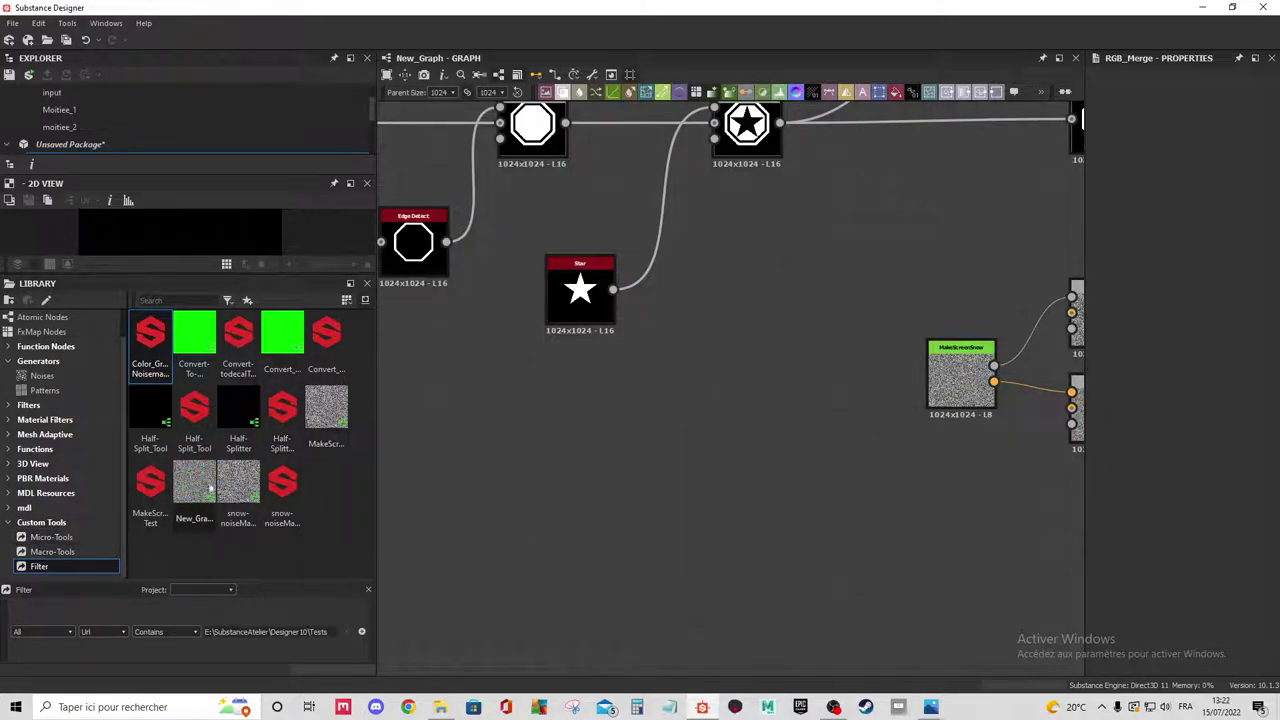
Add snow-noiseMaker, New_Graph and Half-Split_Tool nodes to the graph and tidy their positions.
{"action": "left_click_drag", "start_coordinate": [240, 500], "coordinate": [530, 478]}
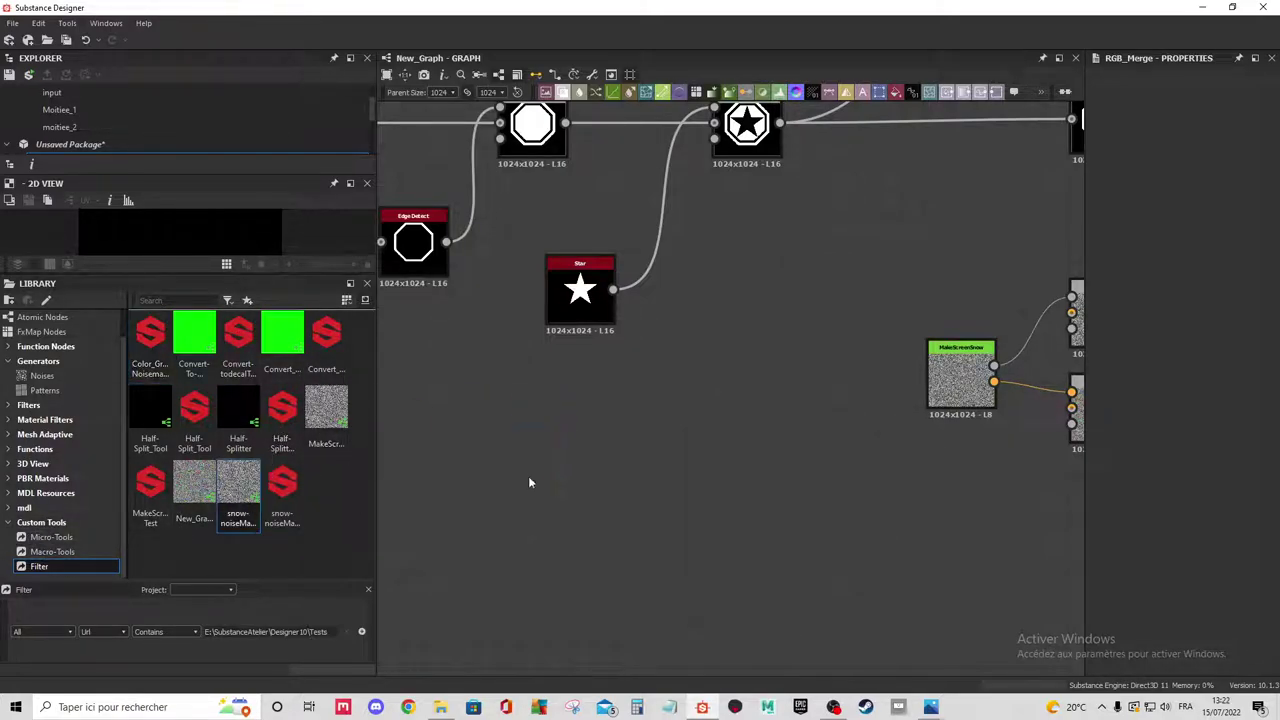
{"action": "mouse_move", "coordinate": [194, 490]}
{"action": "left_mouse_down"}
{"action": "mouse_move", "coordinate": [295, 449]}
{"action": "mouse_move", "coordinate": [508, 575]}
{"action": "left_mouse_up"}
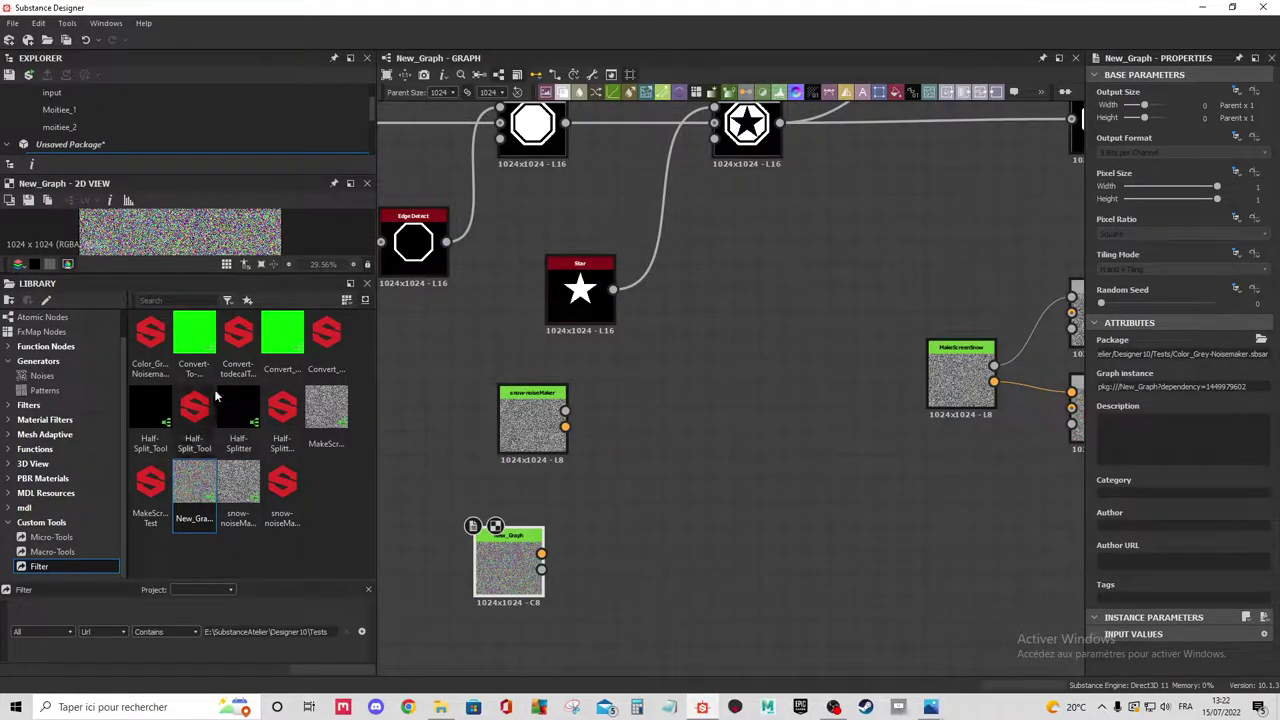
{"action": "left_click_drag", "start_coordinate": [150, 410], "coordinate": [658, 560]}
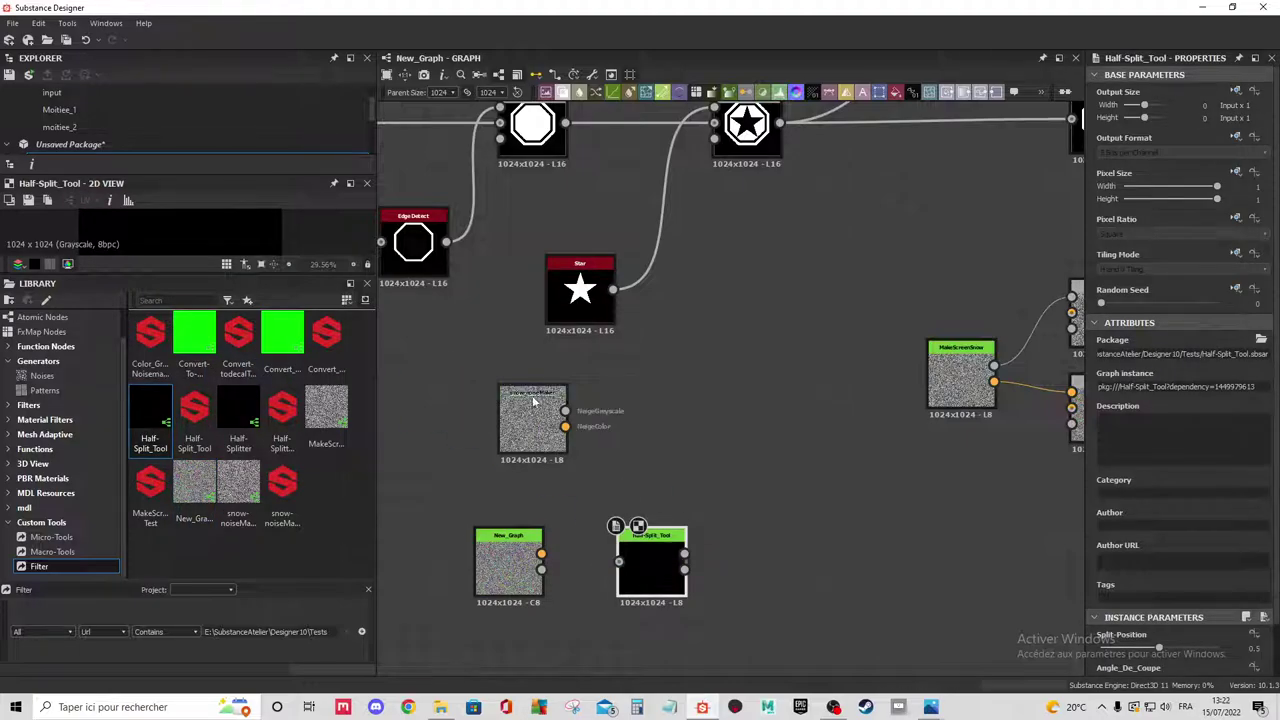
{"action": "left_click_drag", "start_coordinate": [532, 395], "coordinate": [556, 408]}
{"action": "left_click", "coordinate": [205, 417]}
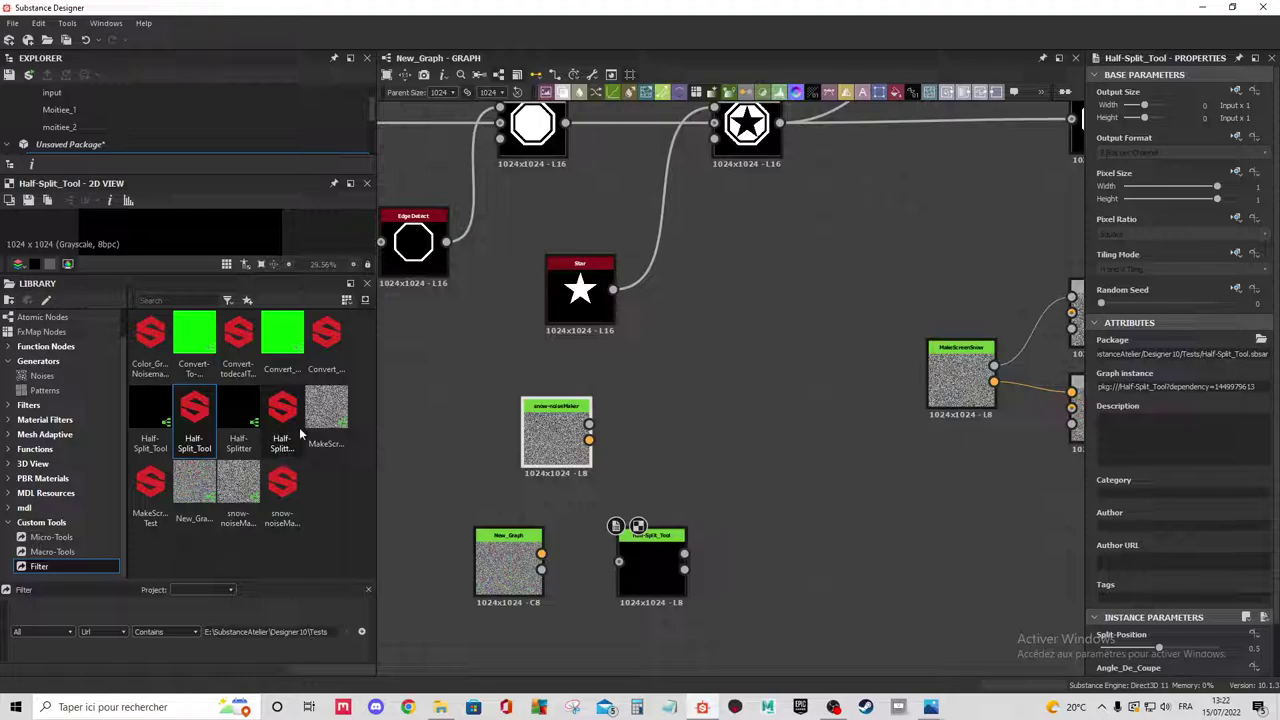
{"action": "scroll", "coordinate": [682, 505], "scroll_direction": "down", "scroll_amount": 1}
{"action": "scroll", "coordinate": [670, 560], "scroll_direction": "up", "scroll_amount": 2}
{"action": "left_click_drag", "start_coordinate": [660, 600], "coordinate": [631, 600]}
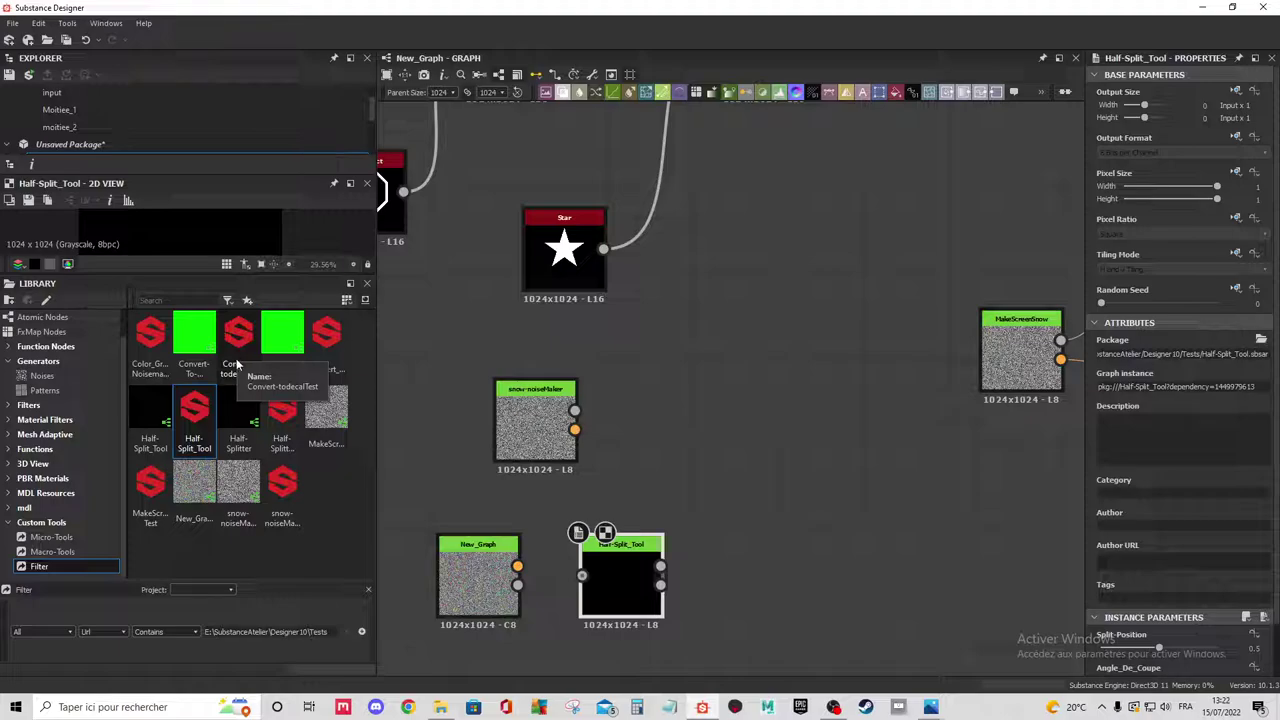
Inspect the New_Graph, snow-noiseMaker and Half-Split_Tool nodes and pan to view the whole layout.
{"action": "scroll", "coordinate": [585, 545], "scroll_direction": "up", "scroll_amount": 2}
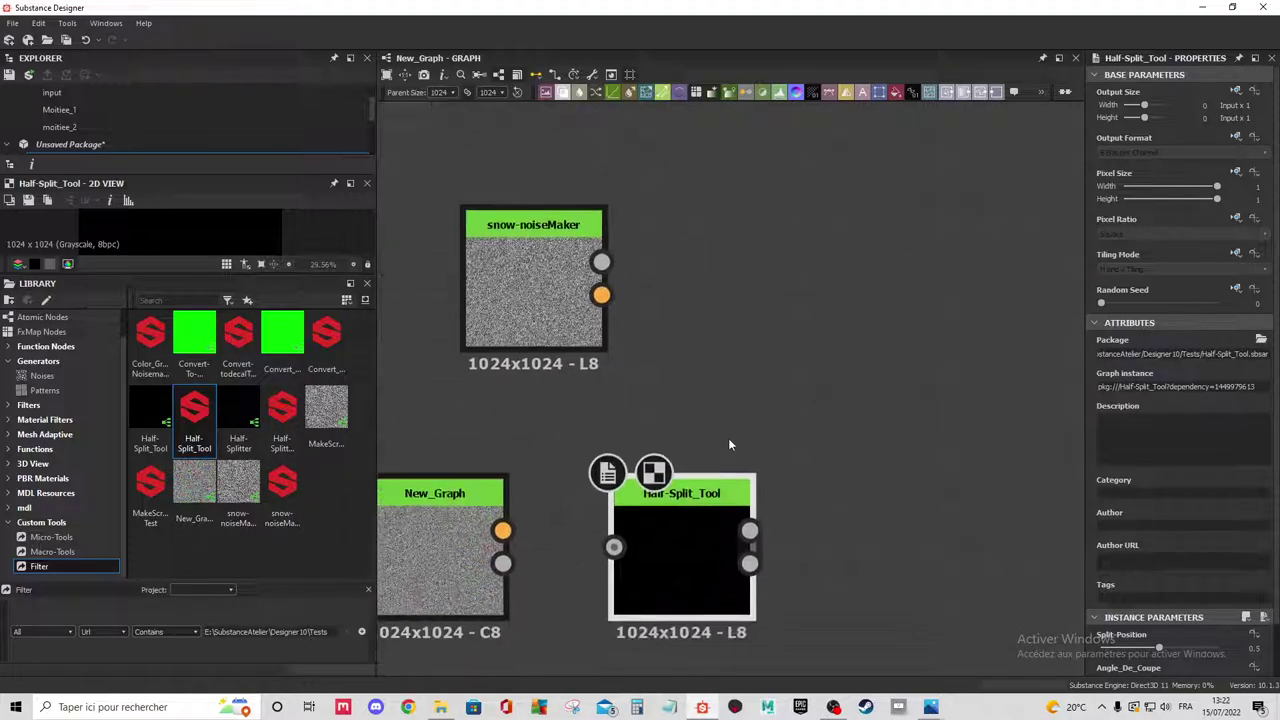
{"action": "scroll", "coordinate": [585, 545], "scroll_direction": "up", "scroll_amount": 1}
{"action": "left_click", "coordinate": [450, 520]}
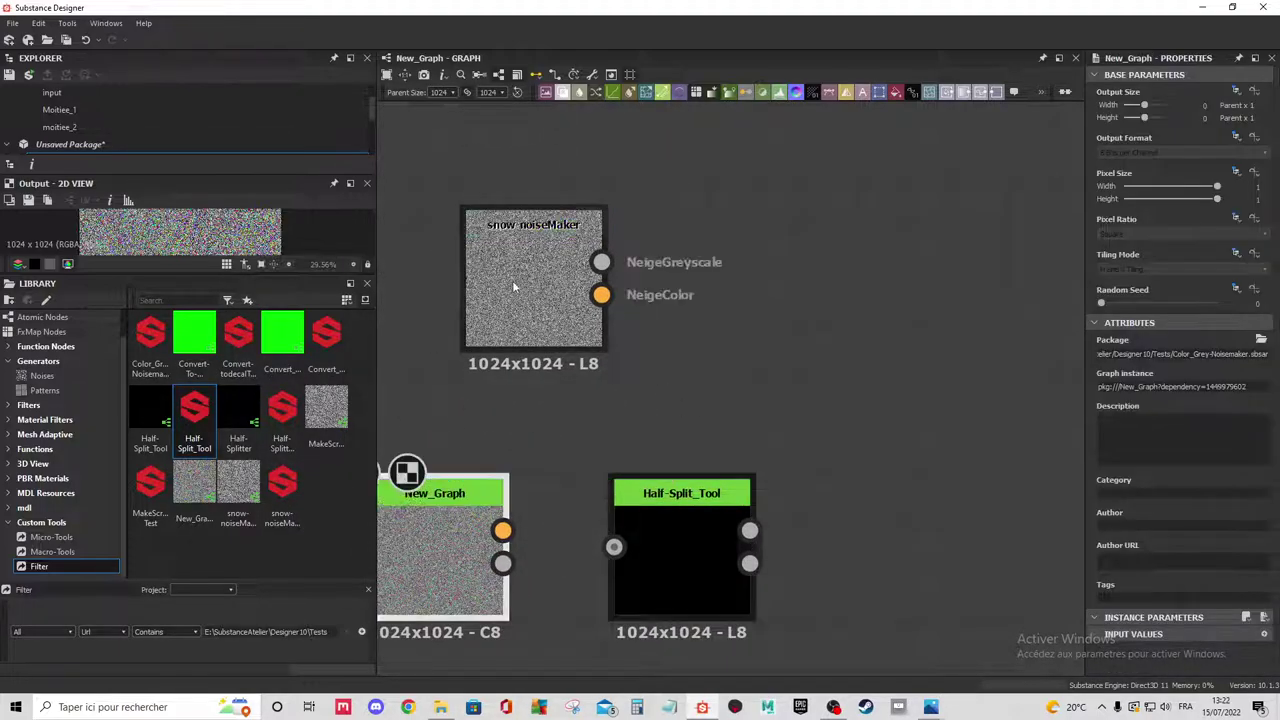
{"action": "left_click", "coordinate": [512, 280]}
{"action": "left_click", "coordinate": [650, 560]}
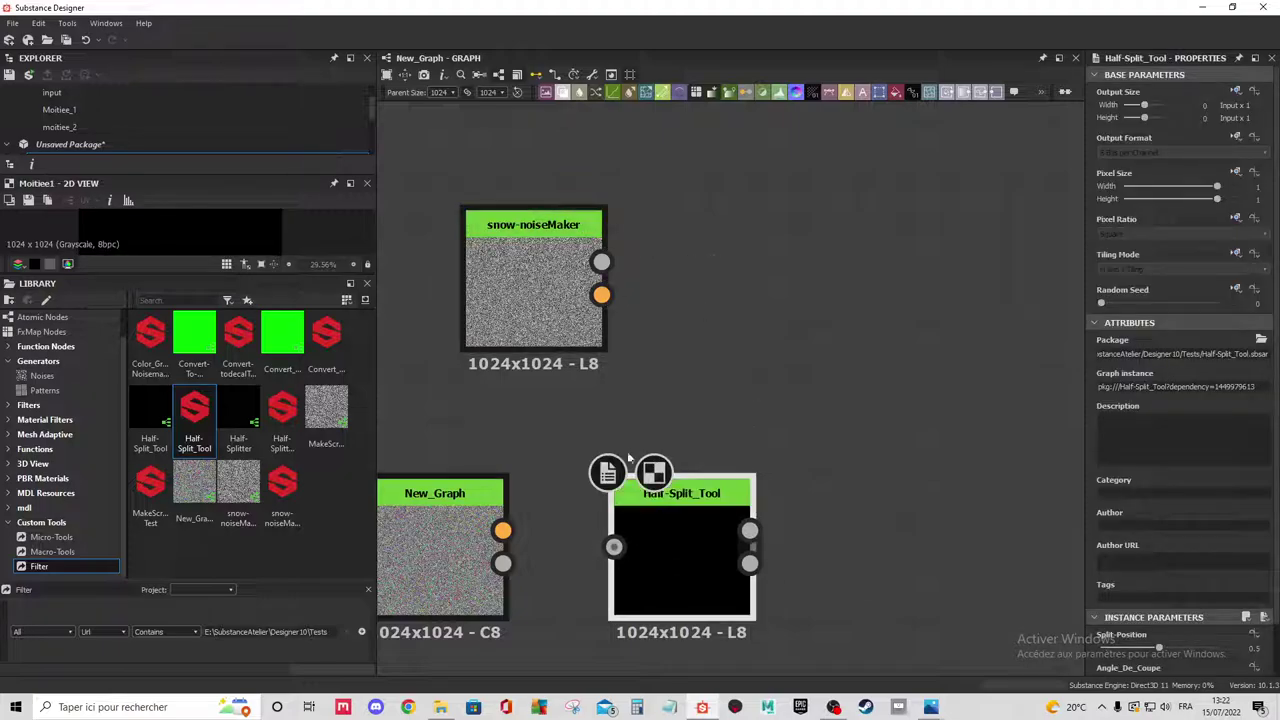
{"action": "scroll", "coordinate": [600, 455], "scroll_direction": "down", "scroll_amount": 2}
{"action": "scroll", "coordinate": [660, 351], "scroll_direction": "down", "scroll_amount": 1}
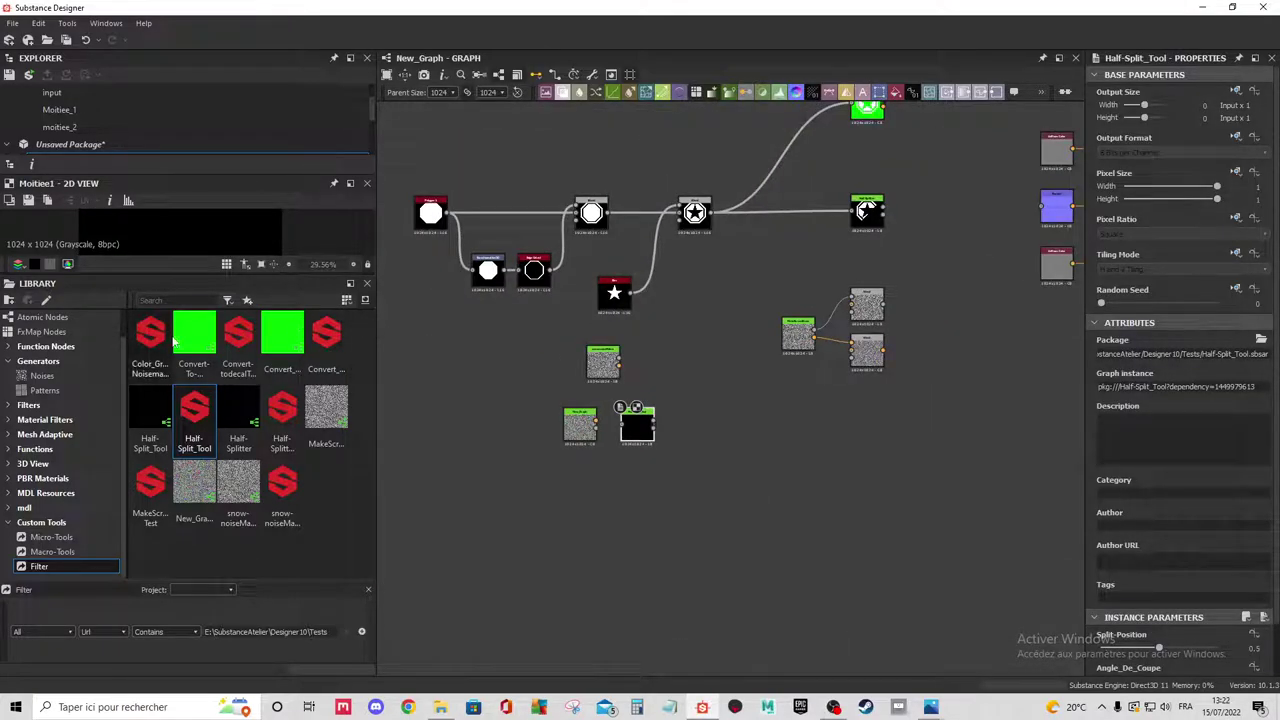
{"action": "middle_click_drag", "start_coordinate": [684, 205], "coordinate": [648, 363]}
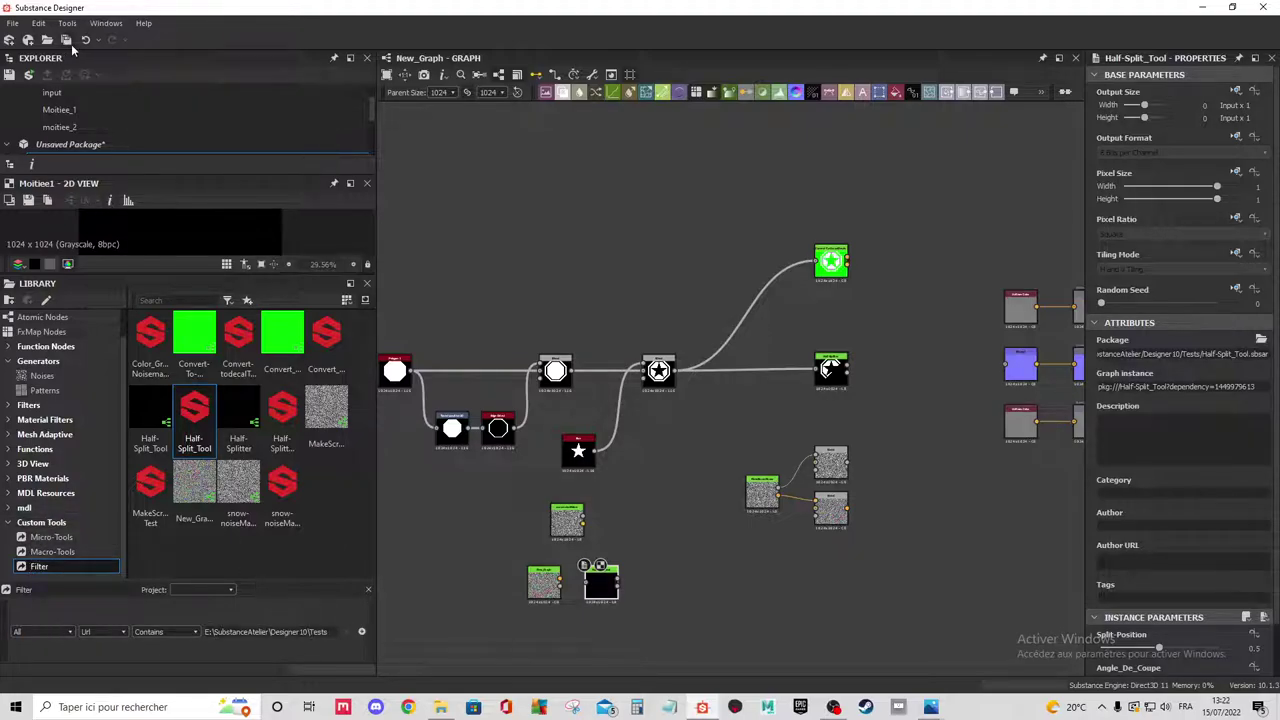
{"action": "left_click", "coordinate": [38, 22]}
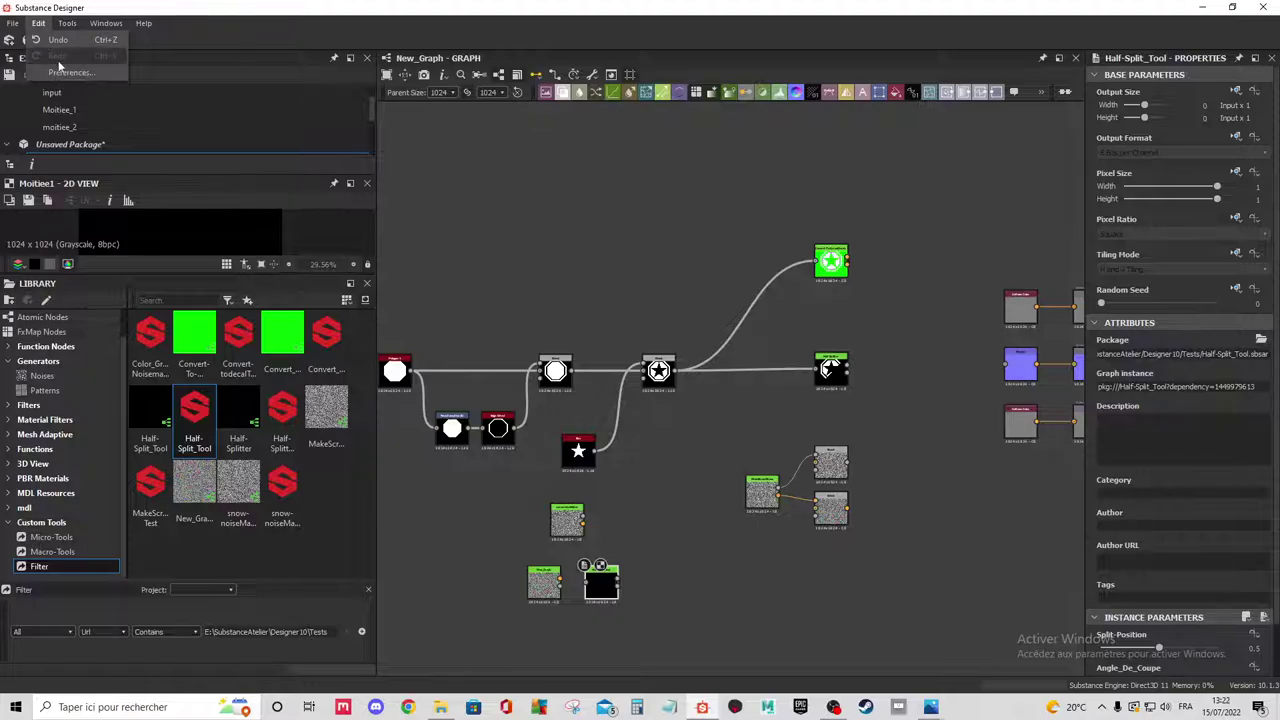
{"action": "left_click", "coordinate": [562, 252]}
{"action": "scroll", "coordinate": [580, 262], "scroll_direction": "down", "scroll_amount": 1}
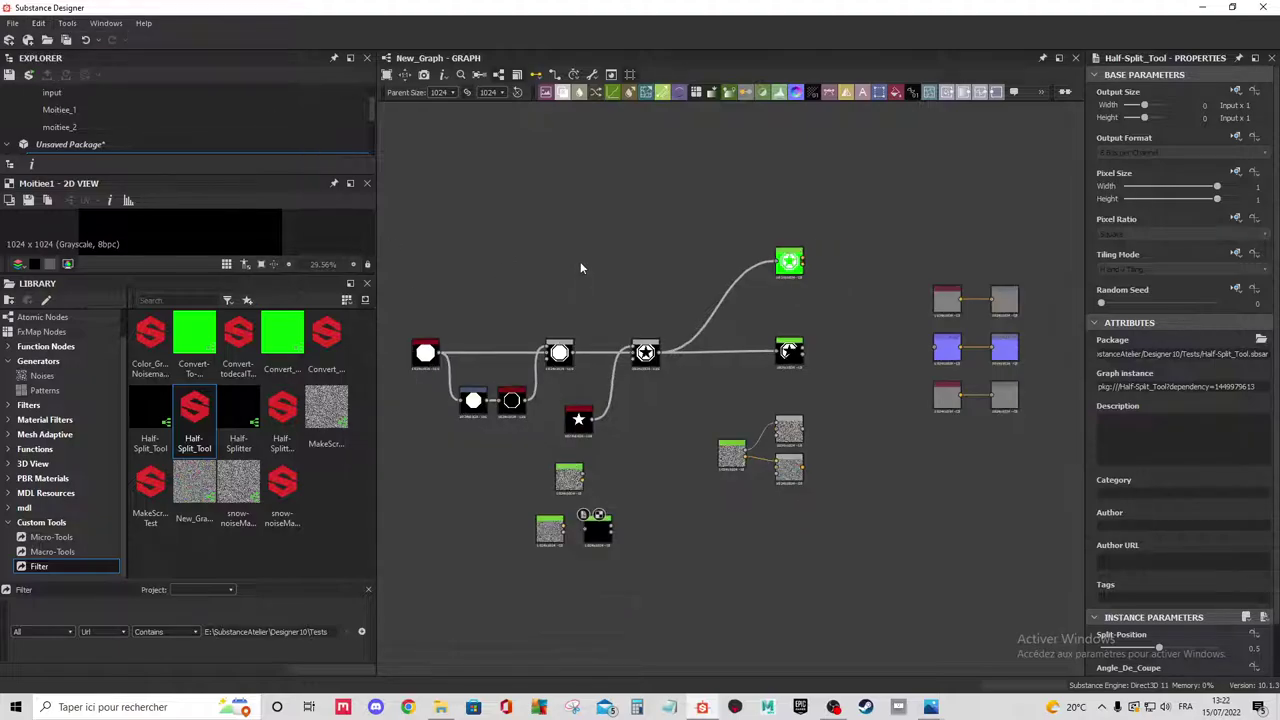